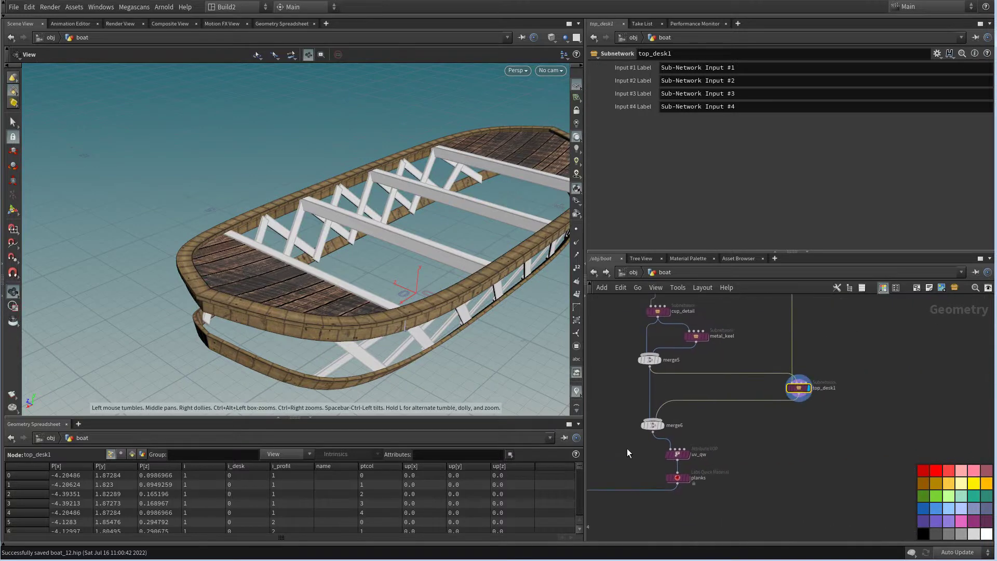
Open the top_desk1 subnetwork to show its node network
scroll(799, 419, "up", 5)
double_click(726, 405)
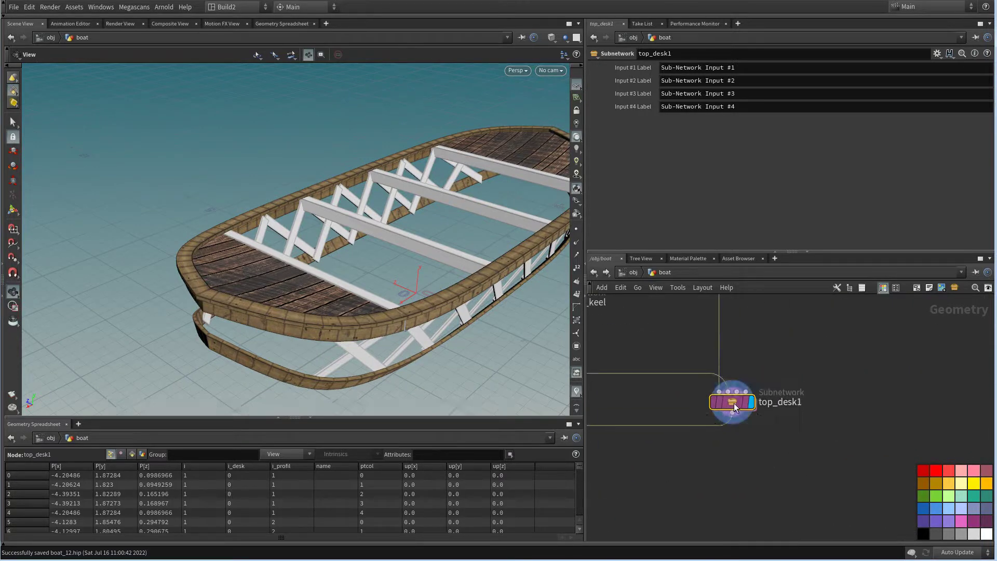
scroll(743, 426, "down", 6)
middle_click_drag(849, 419, 713, 431)
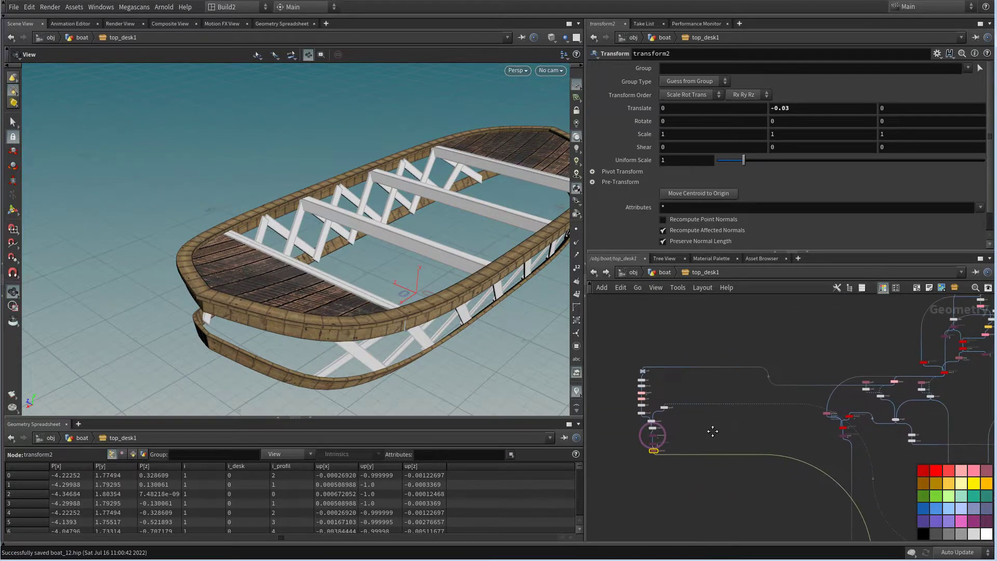
Display the output of the transform2 node to inspect the plank deck on its own
left_click_drag(363, 234, 317, 270)
middle_click_drag(784, 437, 687, 370)
right_click_drag(687, 370, 672, 417)
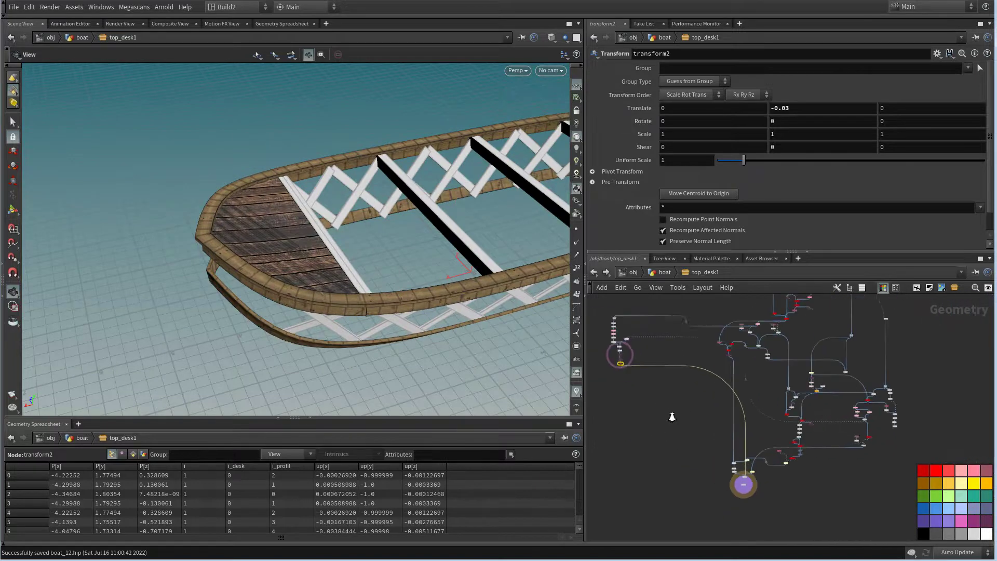
scroll(686, 418, "up", 3)
left_click(787, 356)
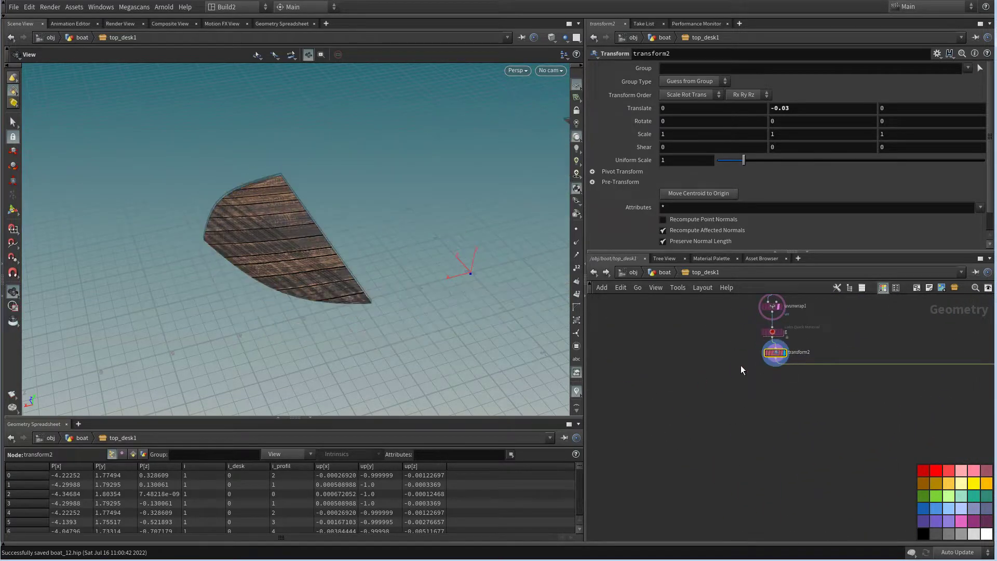
Display the output of the sweep3 node to inspect the side cross lattice
middle_click_drag(707, 356, 683, 427)
scroll(682, 428, "down", 3)
middle_click_drag(751, 477, 482, 312)
middle_click_drag(800, 453, 737, 379)
scroll(805, 415, "up", 4)
left_click(813, 400)
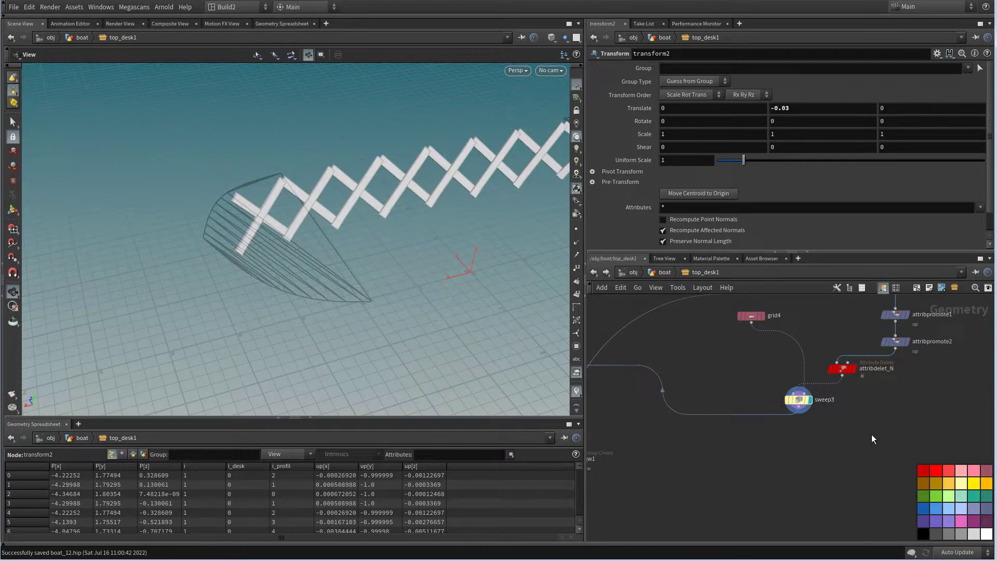
Display the output of the sweep4 node to inspect the transverse beams
middle_click_drag(872, 435, 841, 444)
scroll(836, 440, "down", 4)
middle_click_drag(919, 441, 709, 461)
scroll(831, 418, "up", 3)
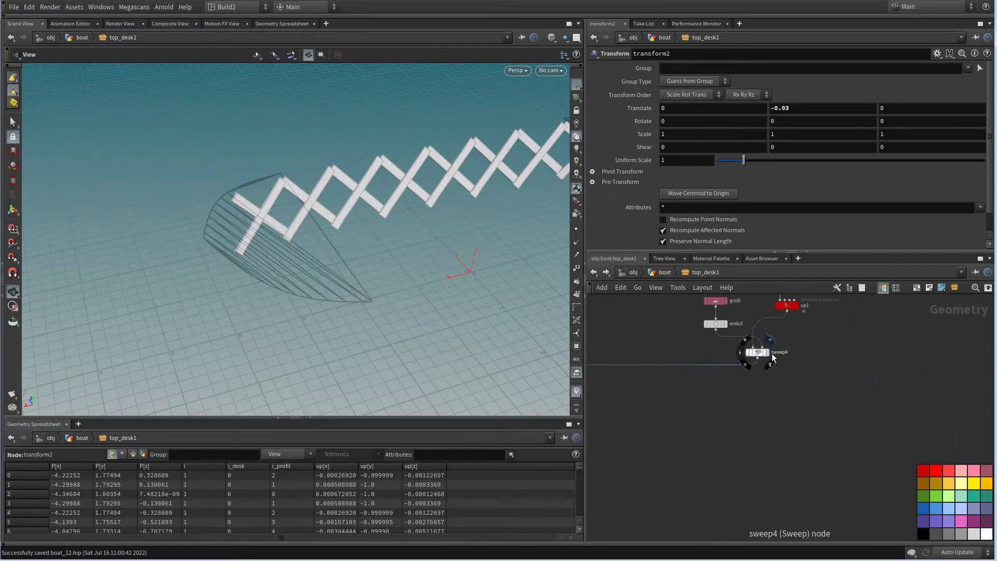
left_click(769, 360)
left_click_drag(475, 383, 419, 388)
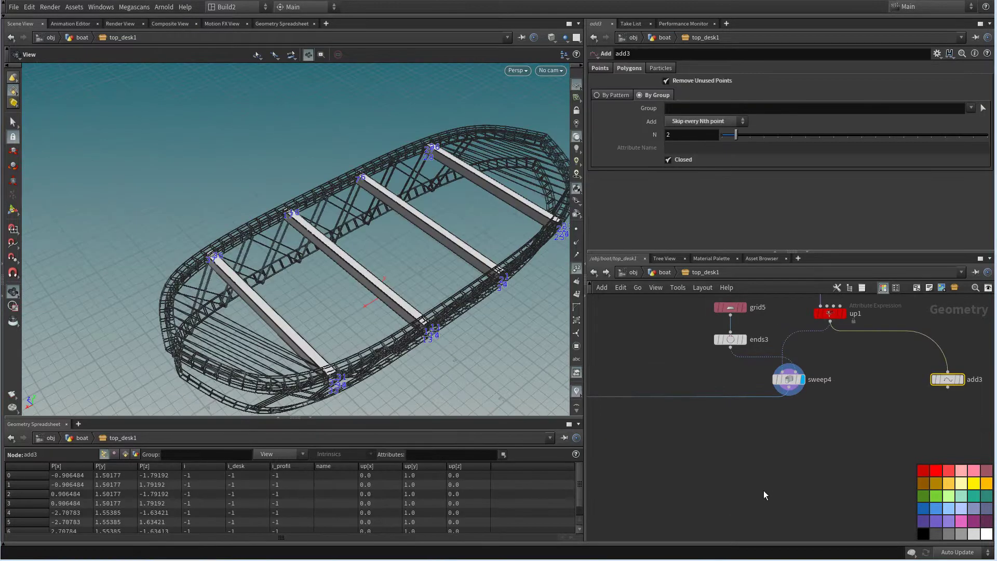
Display the mirror1 node to inspect the hull rails and hide the point numbers in the viewport
scroll(766, 494, "down", 3)
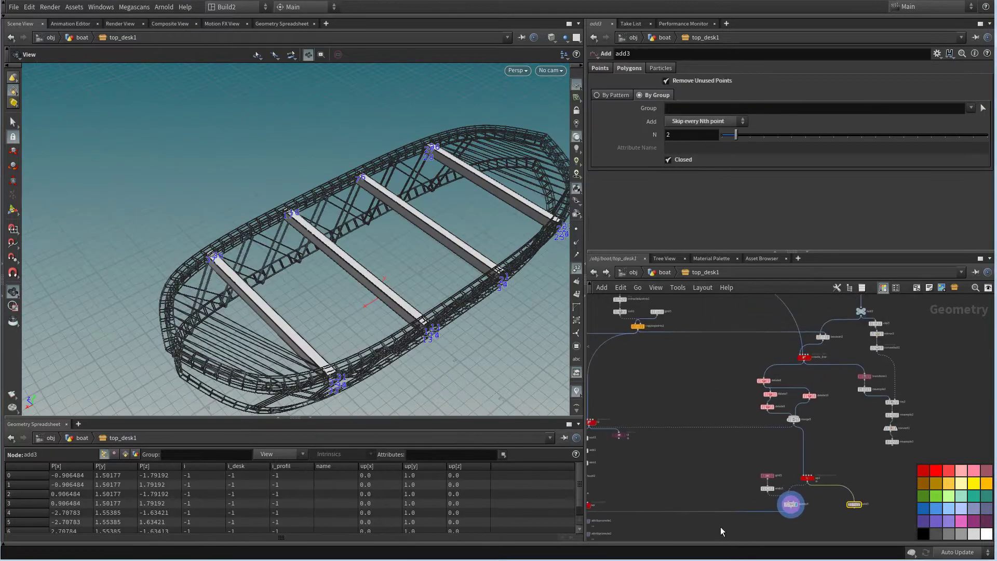
middle_click_drag(766, 493, 803, 489)
middle_click_drag(666, 391, 719, 444)
scroll(704, 436, "up", 4)
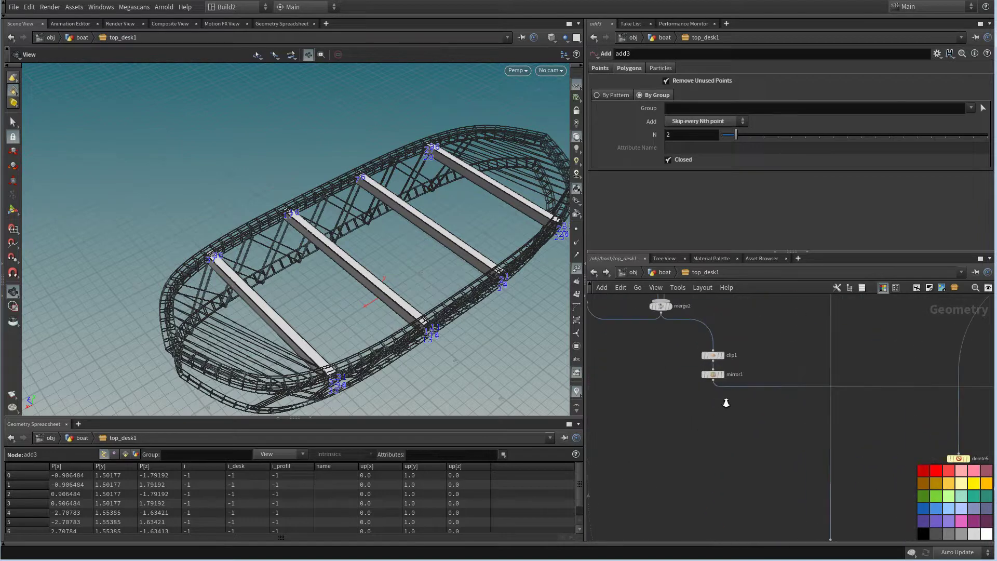
left_click(726, 373)
scroll(727, 407, "down", 5)
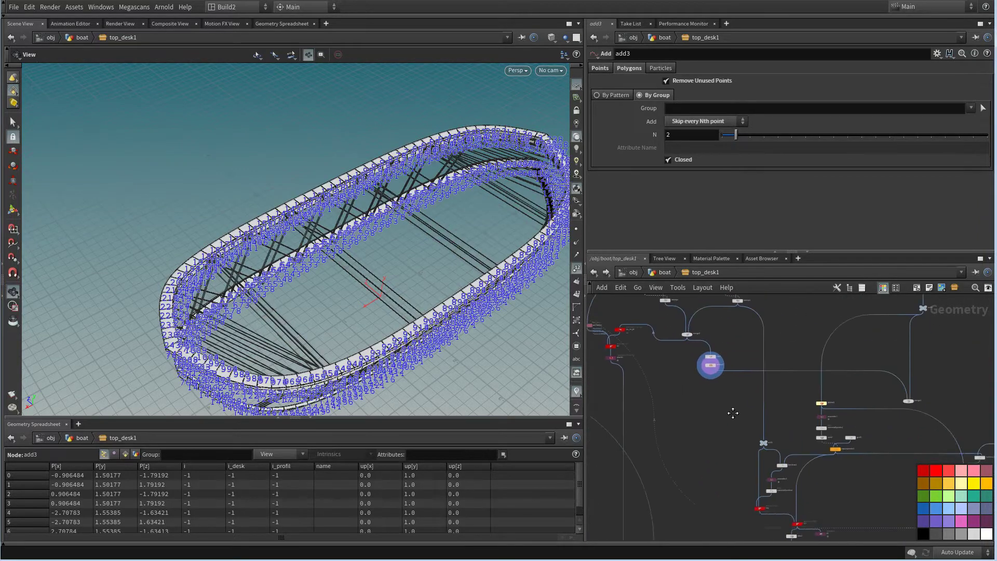
left_click(576, 268)
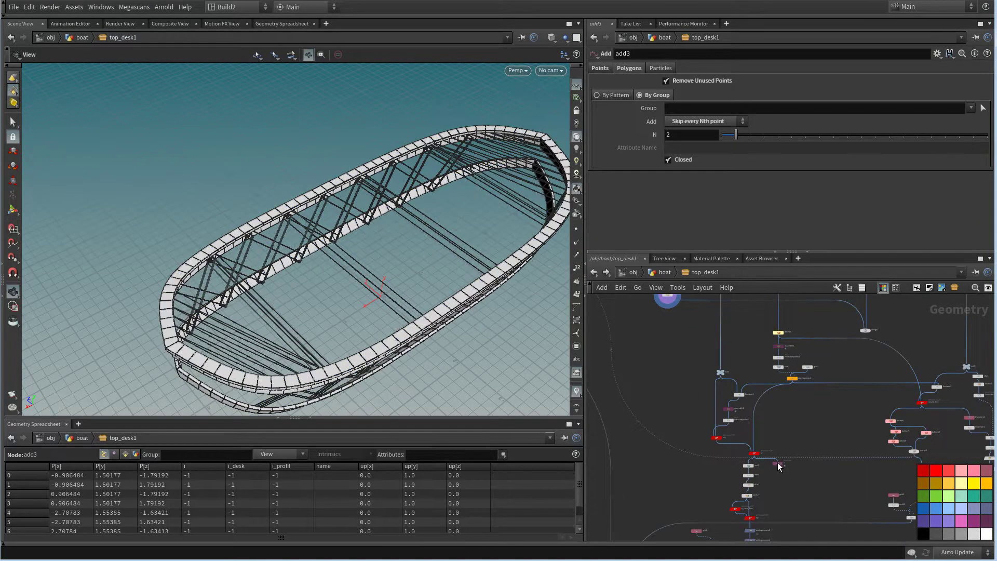
Show the cross lattice again by displaying the sweep3 node
scroll(784, 423, "up", 5)
scroll(742, 404, "up", 2)
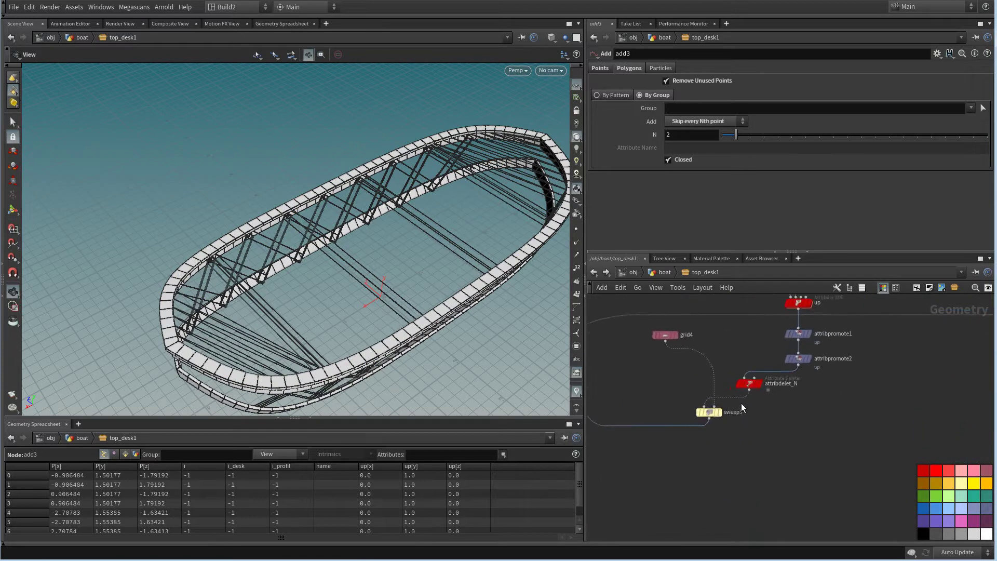
left_click(720, 414)
Display the skin1 node and inspect the side panel surface behind the cross lattice
scroll(749, 514, "down", 5)
middle_click_drag(790, 389, 748, 494)
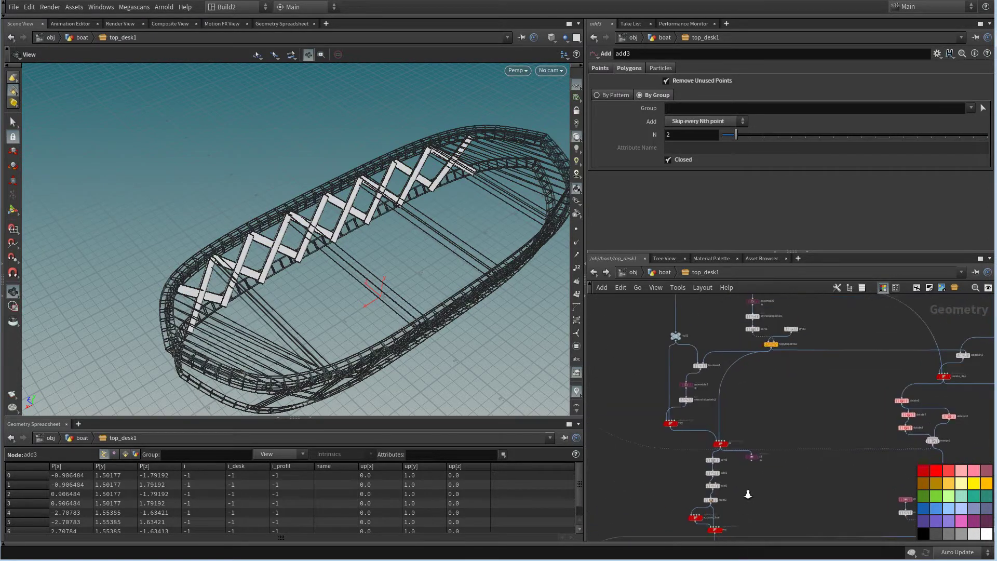
scroll(737, 486, "up", 6)
left_click(700, 474)
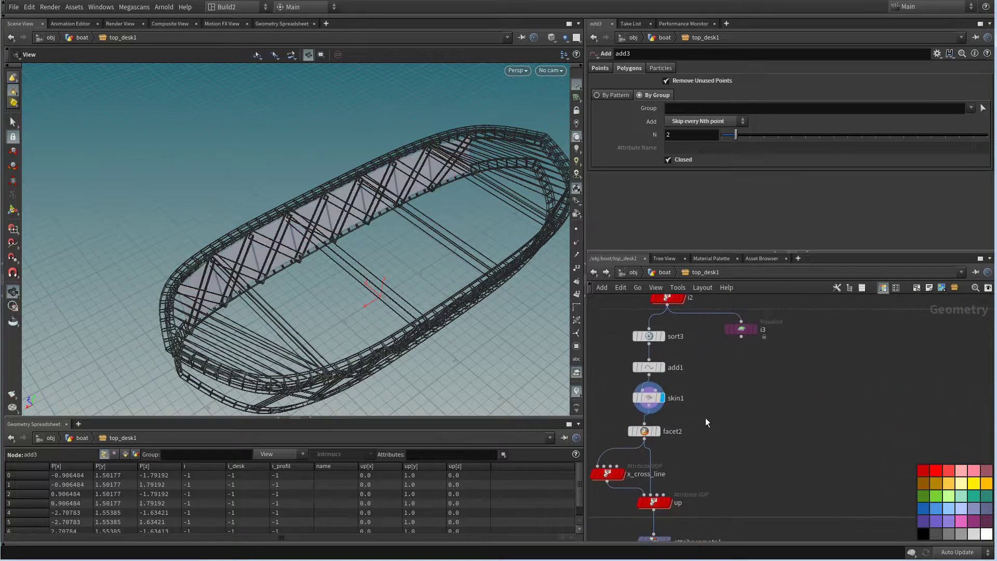
left_click(650, 419)
left_click_drag(540, 265, 470, 226)
Overlay the output0 result as a template on the side panels and show point markers and normals
scroll(757, 387, "down", 8)
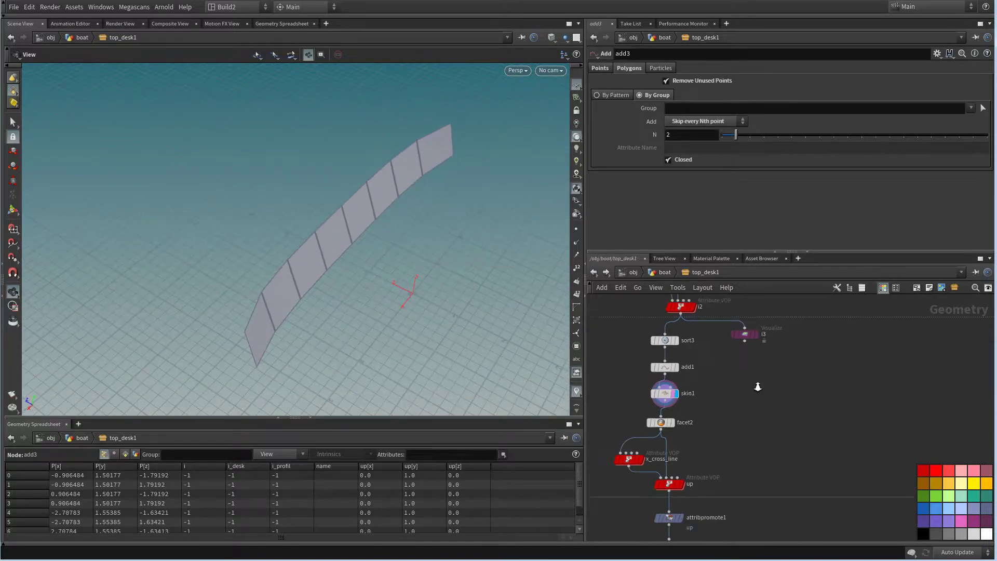
scroll(676, 430, "up", 5)
scroll(676, 425, "up", 4)
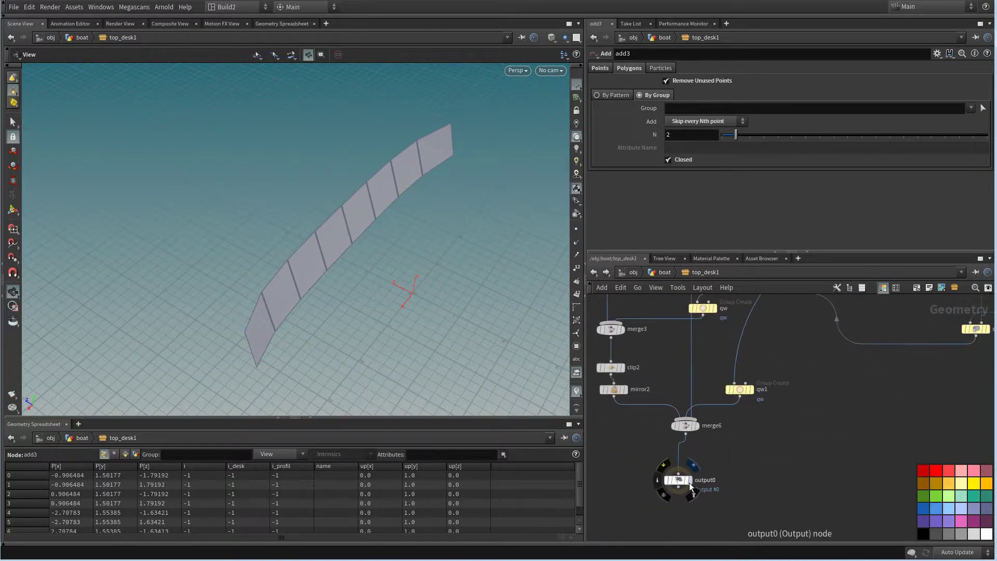
left_click(688, 481)
left_click_drag(467, 323, 392, 240)
right_click_drag(392, 241, 472, 236)
left_click_drag(472, 236, 464, 281)
scroll(789, 422, "down", 3)
left_click(576, 230)
Display the facet2 node below skin1 to check the side panel normals
scroll(807, 443, "down", 3)
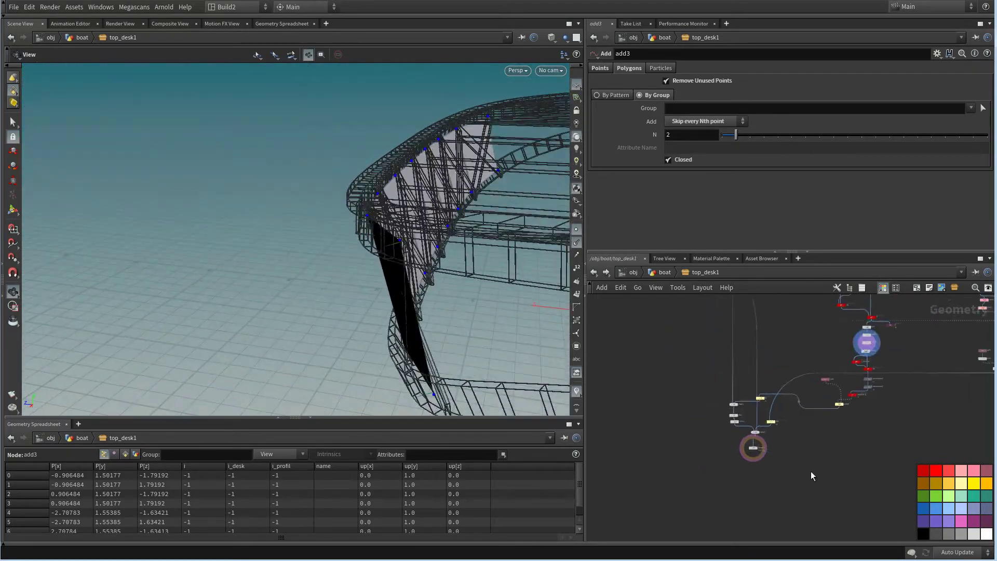
middle_click_drag(913, 346, 814, 428)
scroll(814, 415, "up", 7)
middle_click_drag(740, 434, 756, 393)
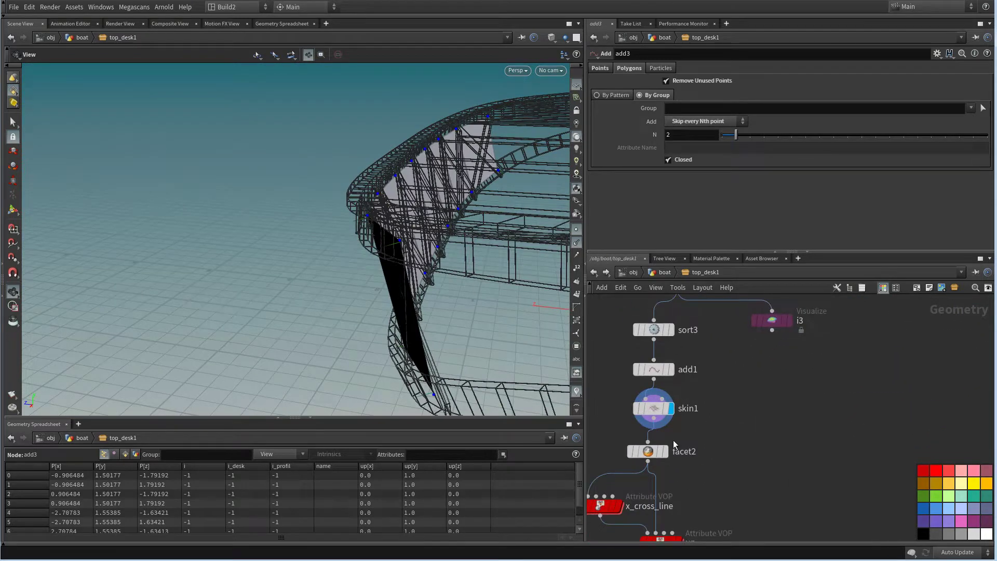
left_click(665, 452)
middle_click_drag(713, 466, 700, 384)
Add a Peak node branching off facet2 and place it in empty space of the network
left_click(634, 380)
scroll(677, 405, "down", 4)
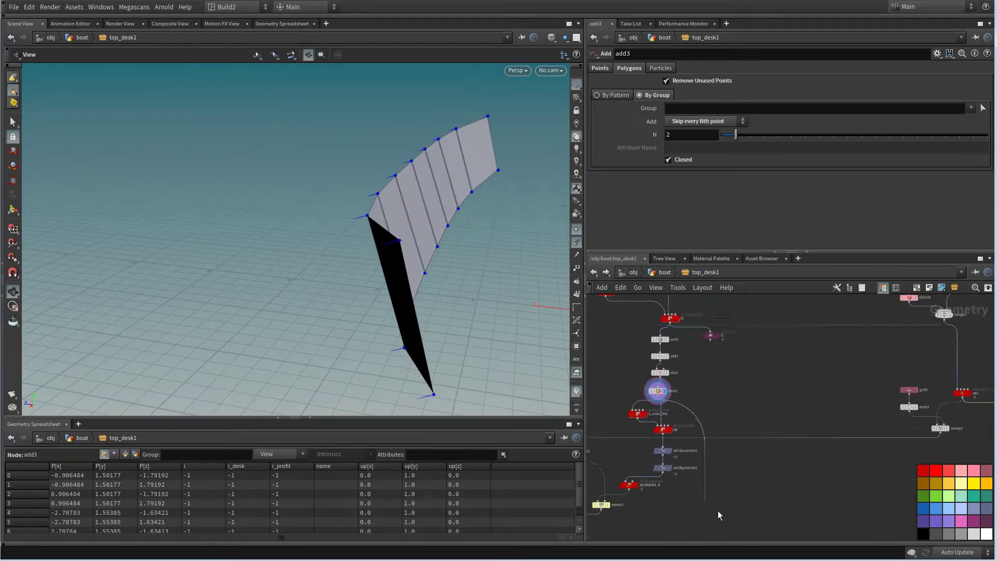
middle_click_drag(793, 515, 700, 426)
left_click(711, 427)
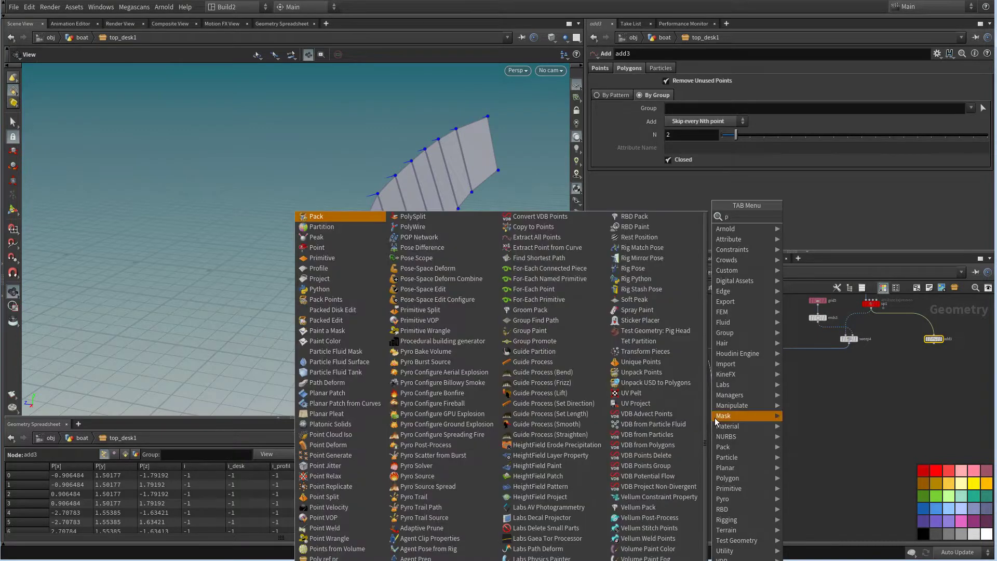
type("pe")
left_click(802, 217)
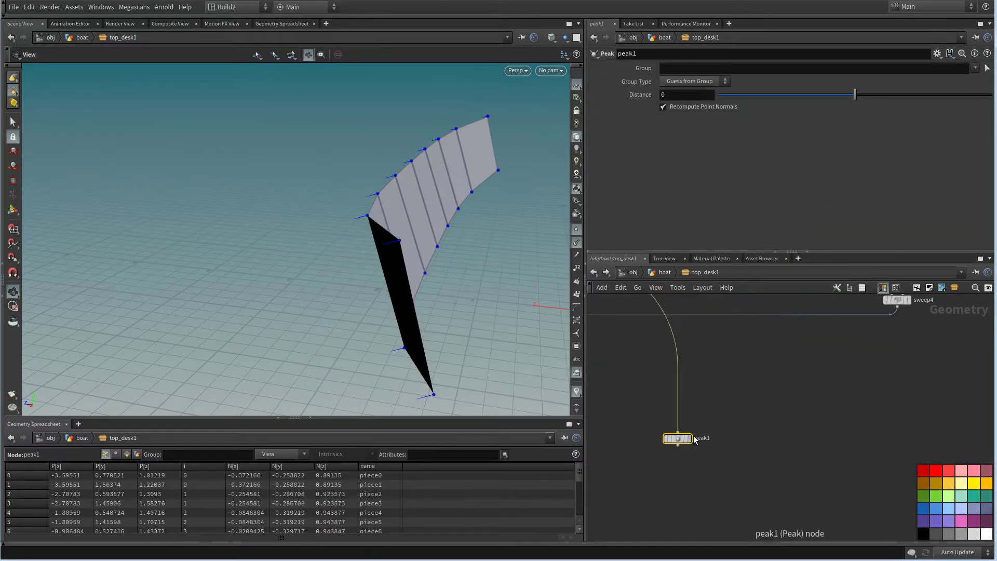
left_click_drag(687, 440, 717, 441)
Overlay output0 as a template reference and display the new peak1 node
scroll(761, 468, "down", 5)
middle_click_drag(761, 490, 772, 416)
scroll(649, 420, "up", 4)
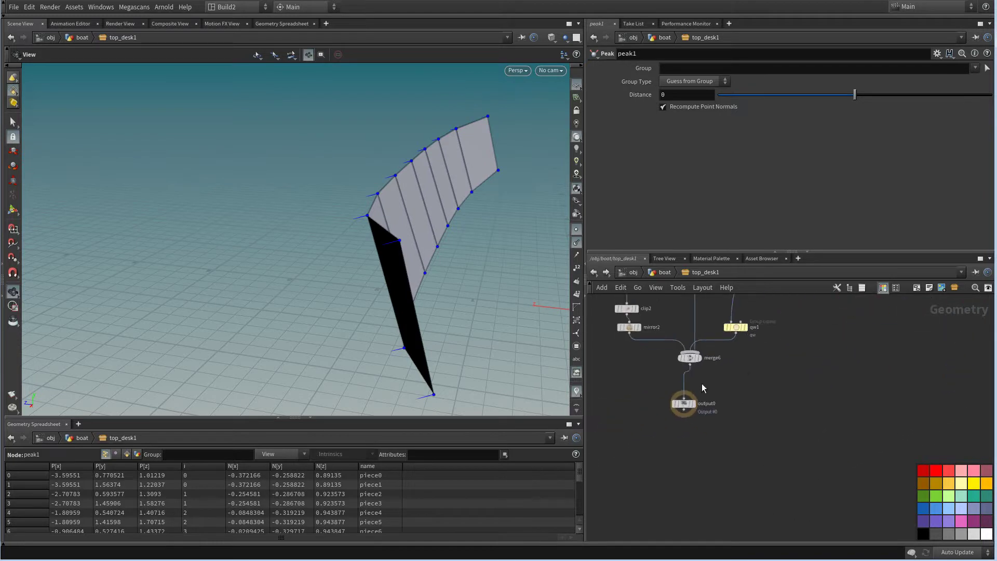
left_click(690, 404)
middle_click_drag(845, 372, 616, 459)
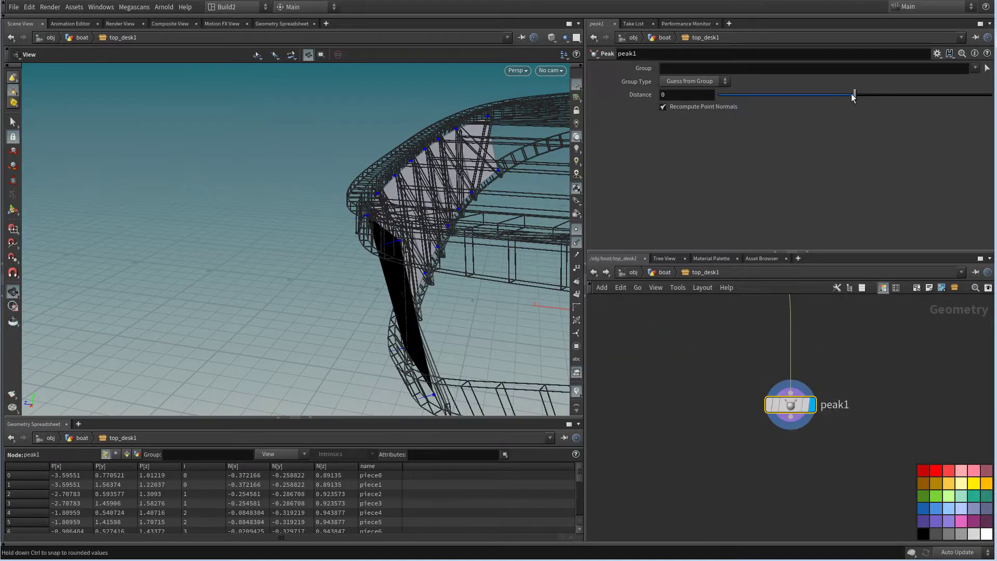
Set the Peak distance to -0.1 to offset the side panels toward the inside of the boat
left_click_drag(854, 97, 854, 98)
left_click_drag(530, 207, 546, 225)
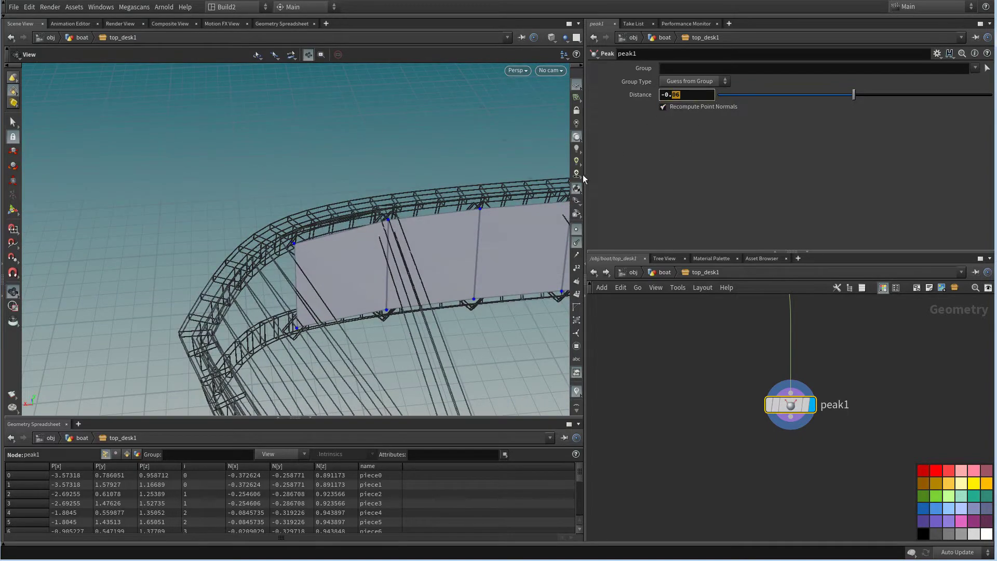
type("1")
key("Return")
left_click_drag(445, 256, 504, 274)
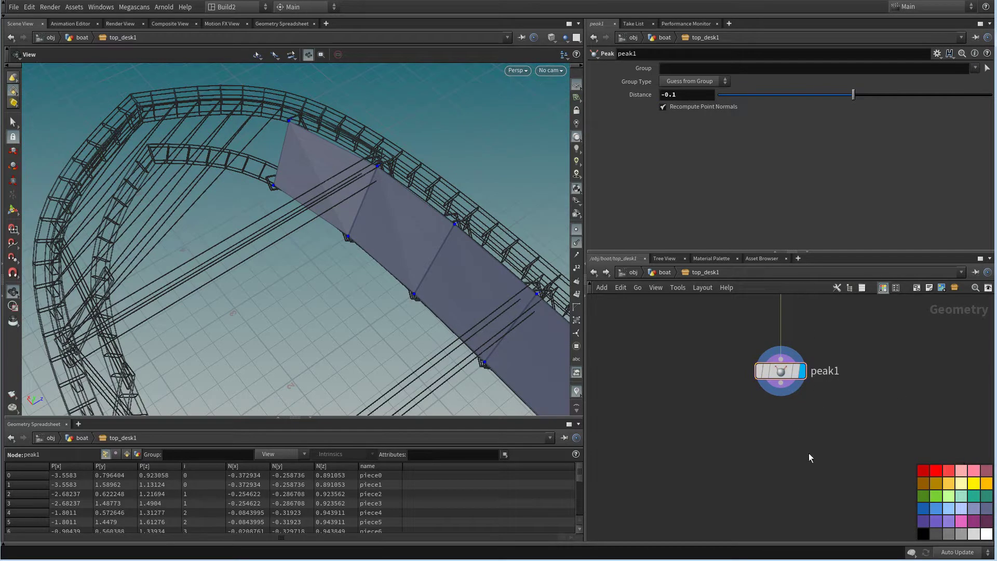
Add a PolyExtrude node after peak1 and display its output
key("Tab")
type("pol")
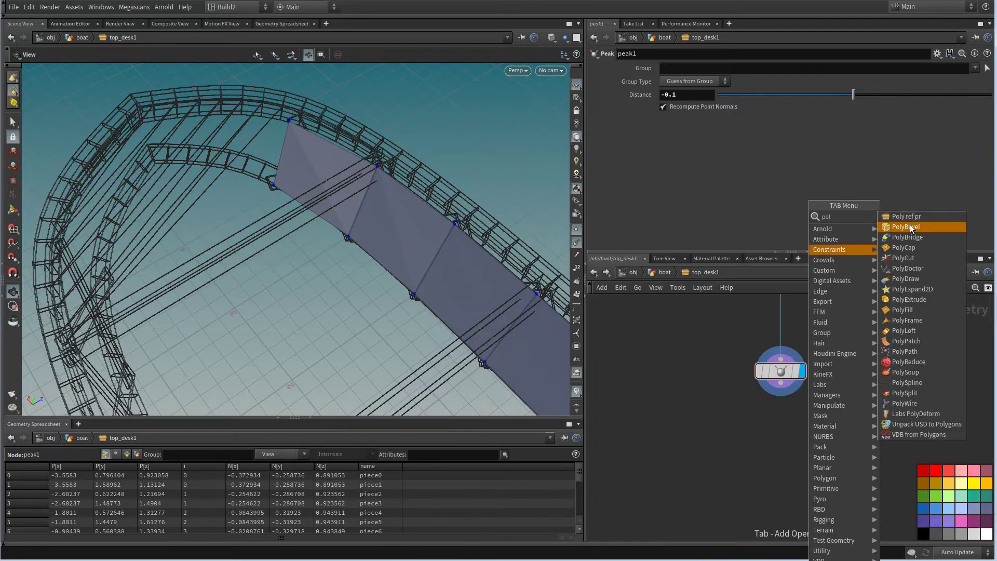
left_click(909, 299)
left_click(793, 440)
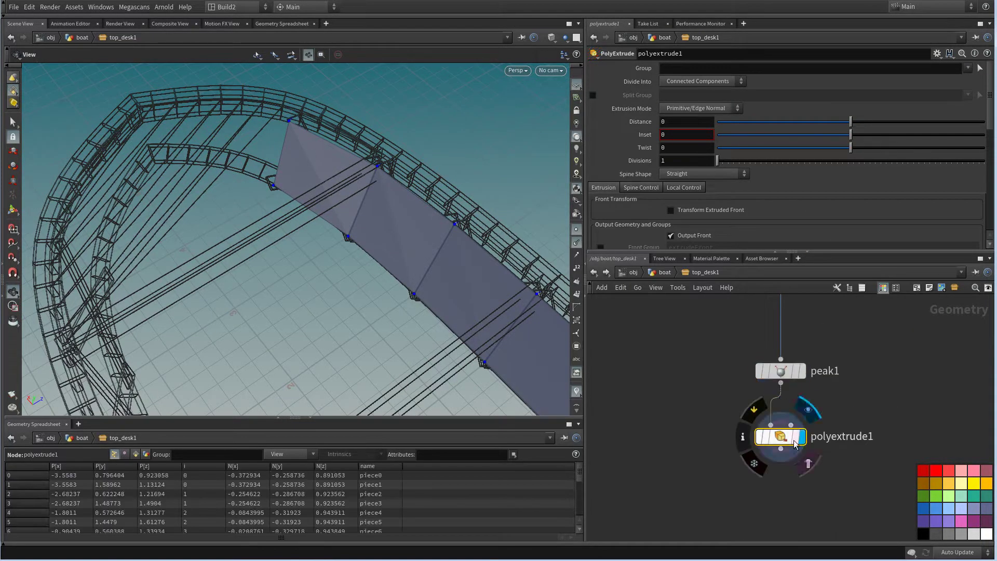
left_click_drag(793, 444, 791, 437)
Enable Transform Extruded Front in Global transform space on the PolyExtrude and turn off Output Front
left_click_drag(503, 243, 423, 252)
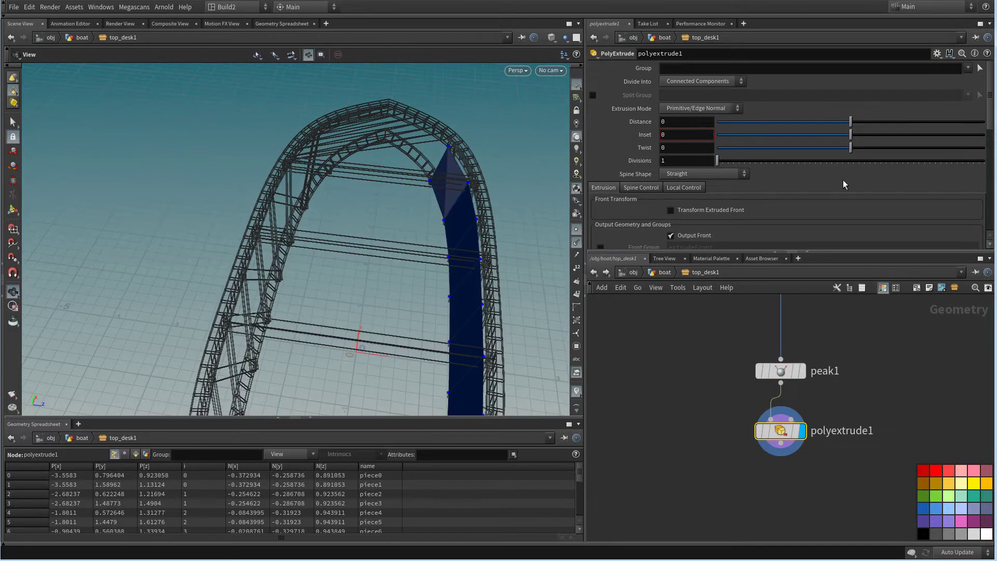
scroll(683, 137, "down", 4)
left_click(671, 75)
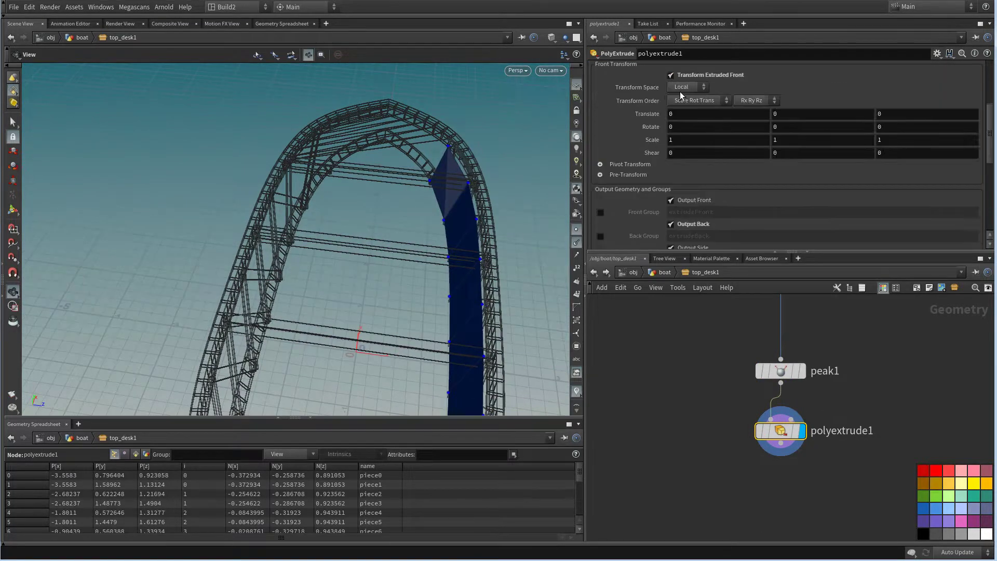
scroll(806, 171, "down", 4)
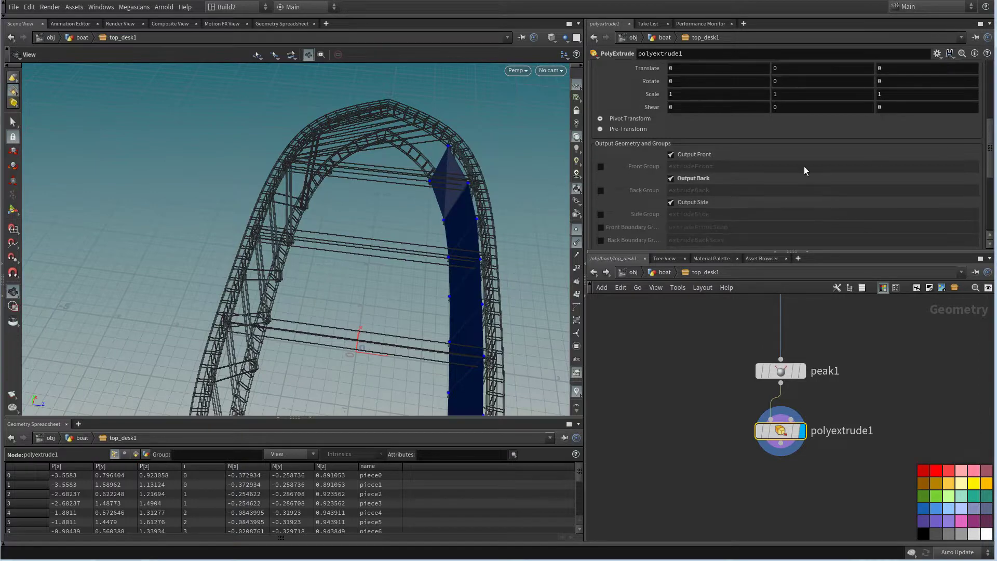
left_click(671, 155)
scroll(981, 116, "up", 8)
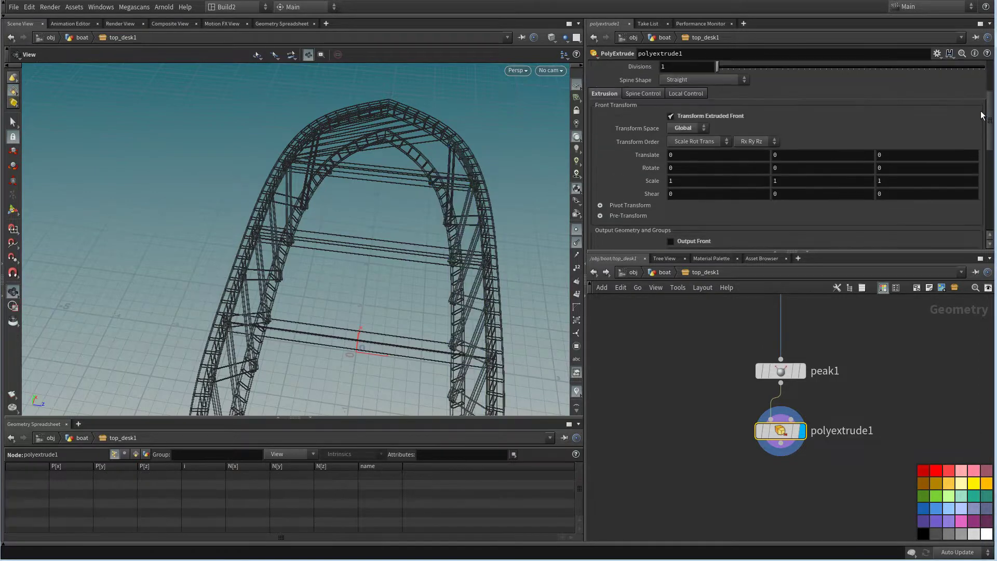
Set the extruded front's Z translation to -10 so the side panels extend across the boat
mouse_move(796, 153)
middle_mouse_down()
mouse_move(844, 151)
mouse_move(805, 160)
middle_mouse_up()
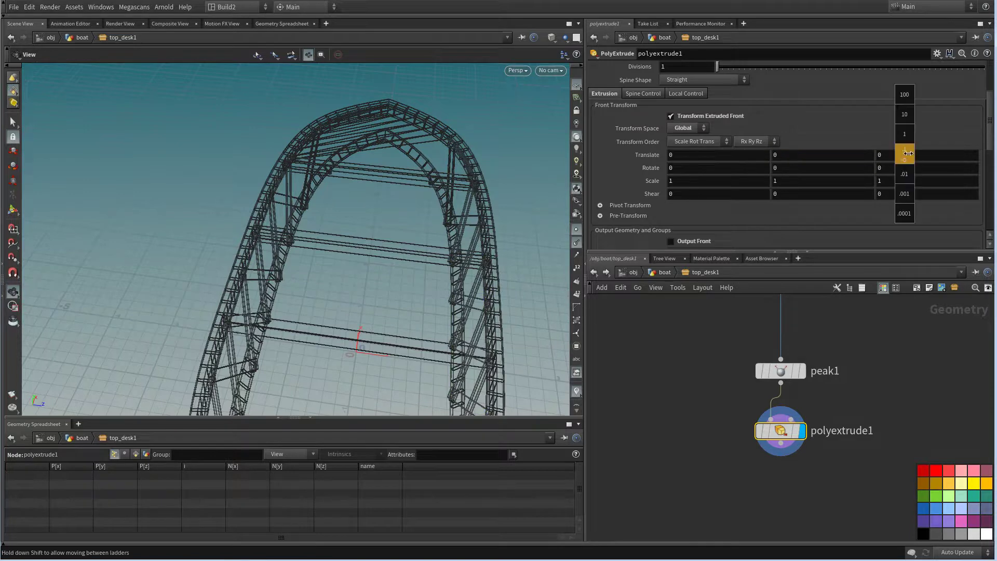
middle_click_drag(908, 153, 563, 142)
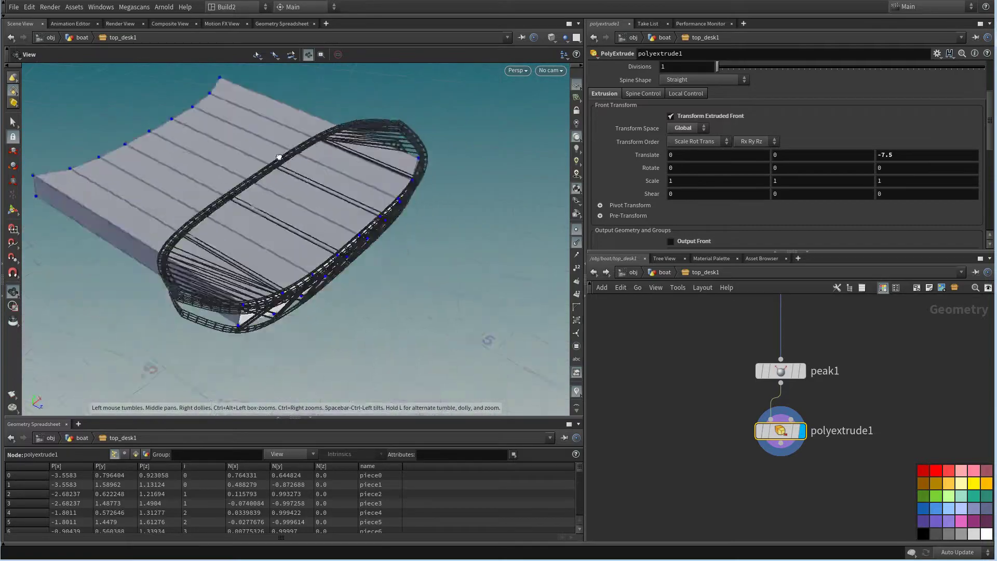
left_click_drag(279, 156, 296, 150)
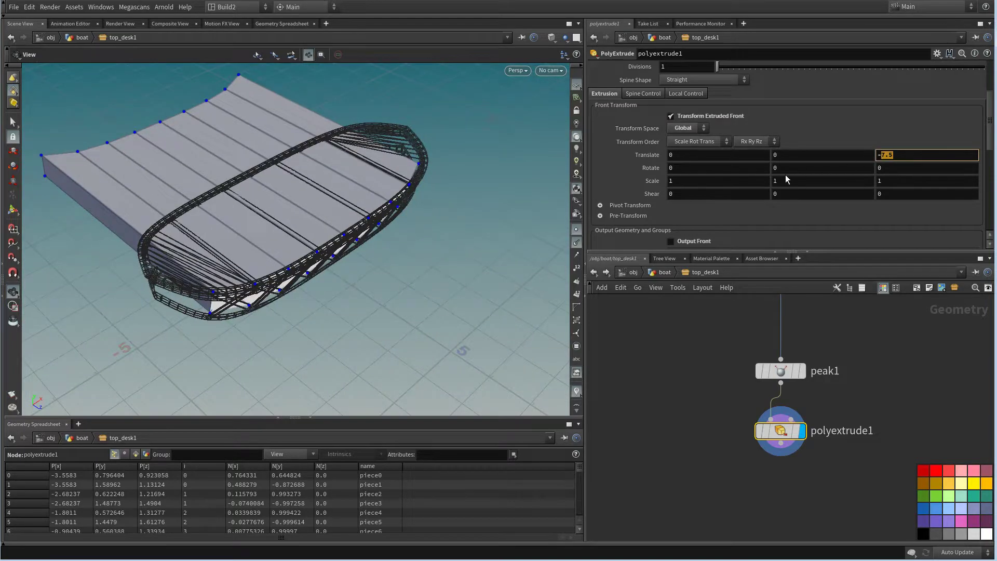
type("10")
key("Return")
left_click_drag(440, 218, 657, 301)
middle_click_drag(666, 414, 692, 347)
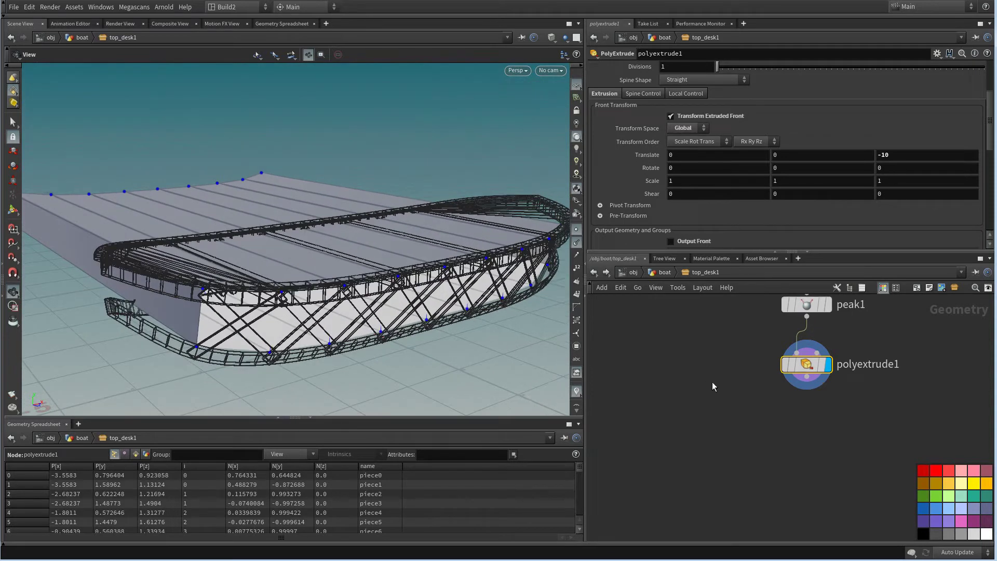
Add a Reverse node after polyextrude1 and display its output so the extruded faces point outward
key("Tab")
type("rev")
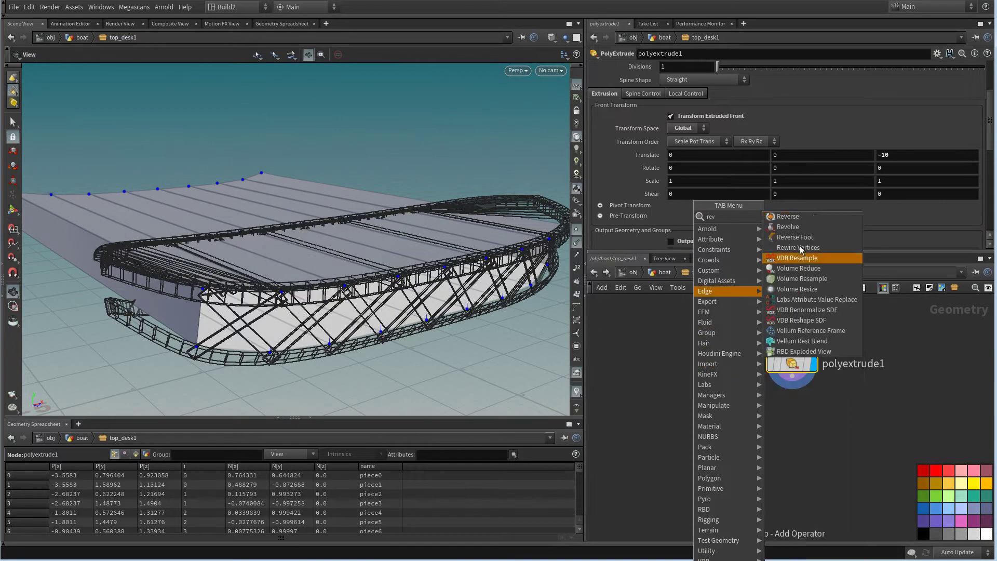
left_click(822, 224)
left_click(789, 423)
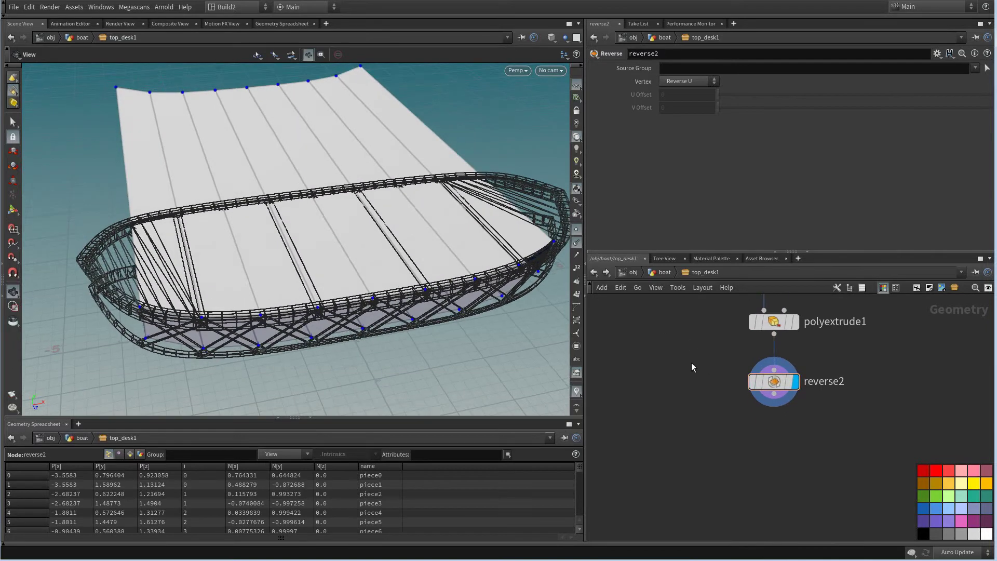
Add a Clip node, feed it from reverse2, and display its output
key("Tab")
type("cli")
left_click(802, 218)
left_click(774, 445)
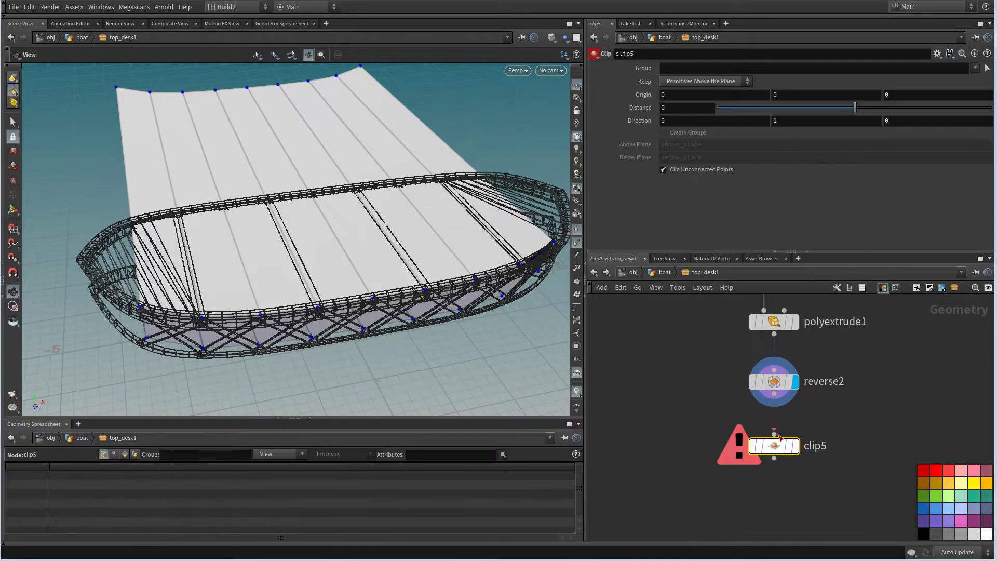
left_click_drag(774, 395, 775, 435)
left_click(797, 448)
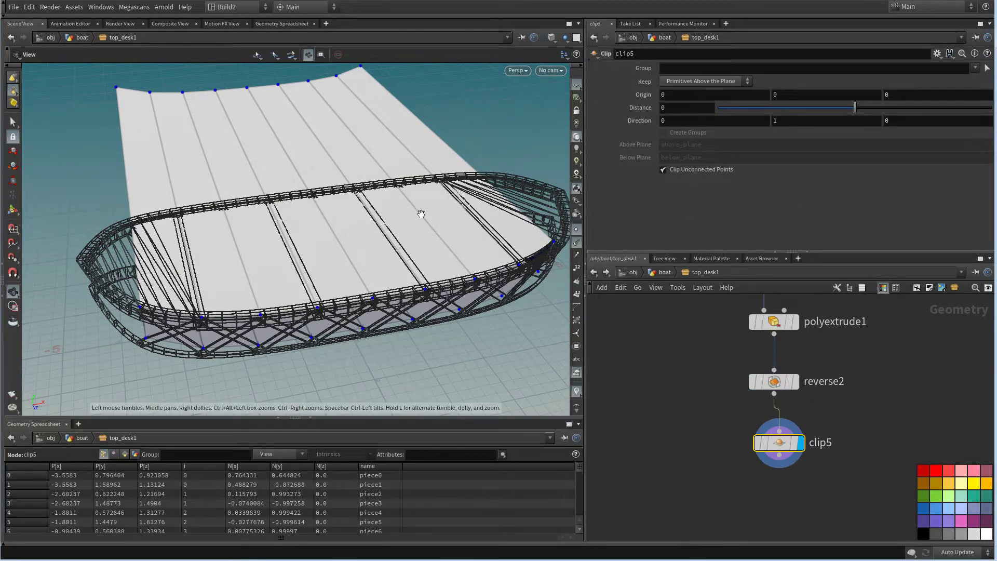
Set the Clip direction to 0, 0, 1 to cut the volume along the boat's centreline, and template clip5
left_click_drag(421, 214, 396, 249)
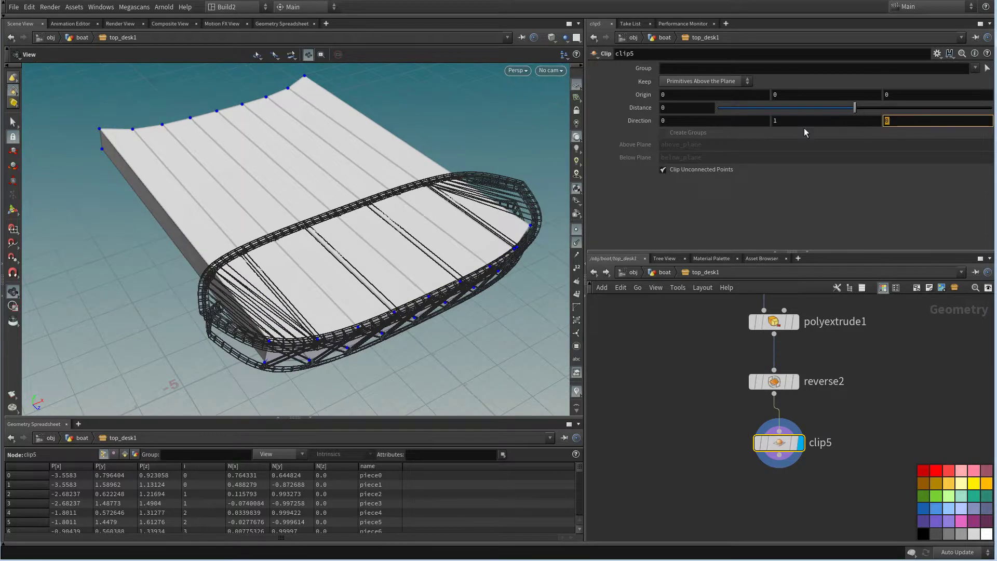
left_click_drag(783, 121, 692, 129)
type("0")
left_click_drag(446, 187, 395, 224)
scroll(404, 227, "up", 3)
left_click(798, 443)
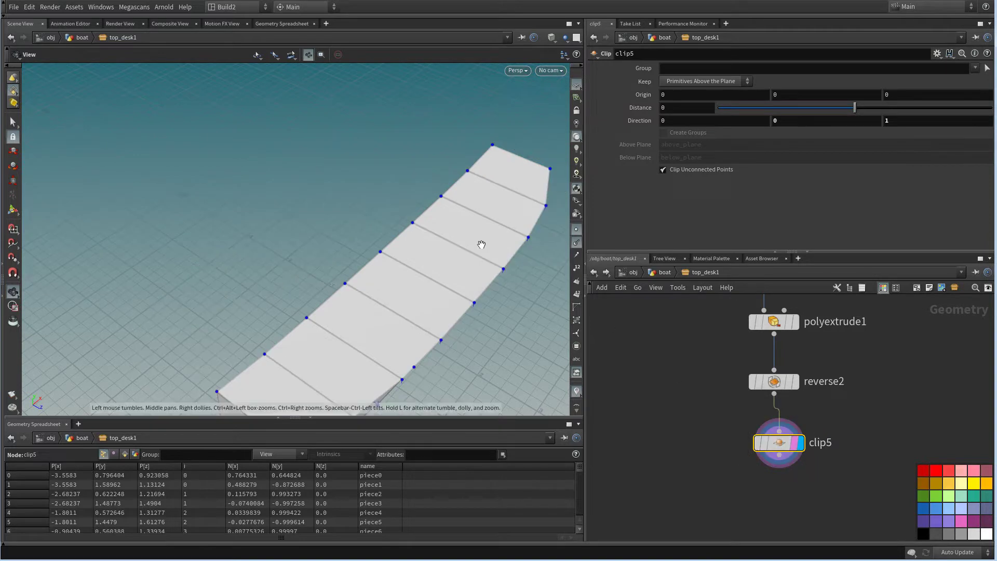
left_click_drag(481, 241, 405, 210)
Add a Delete node after clip5 and display its output
middle_click_drag(741, 424, 702, 342)
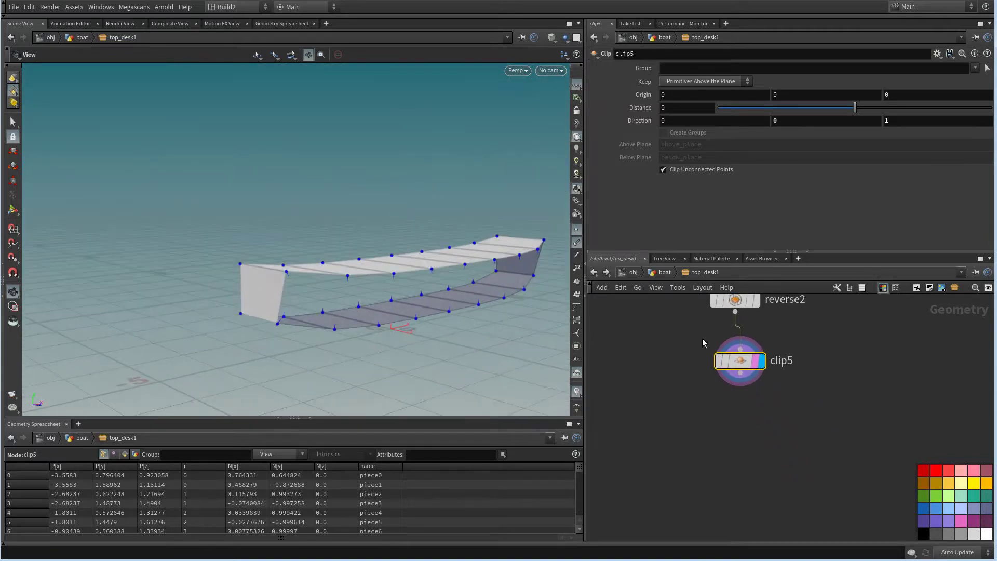
key("Tab")
type("de")
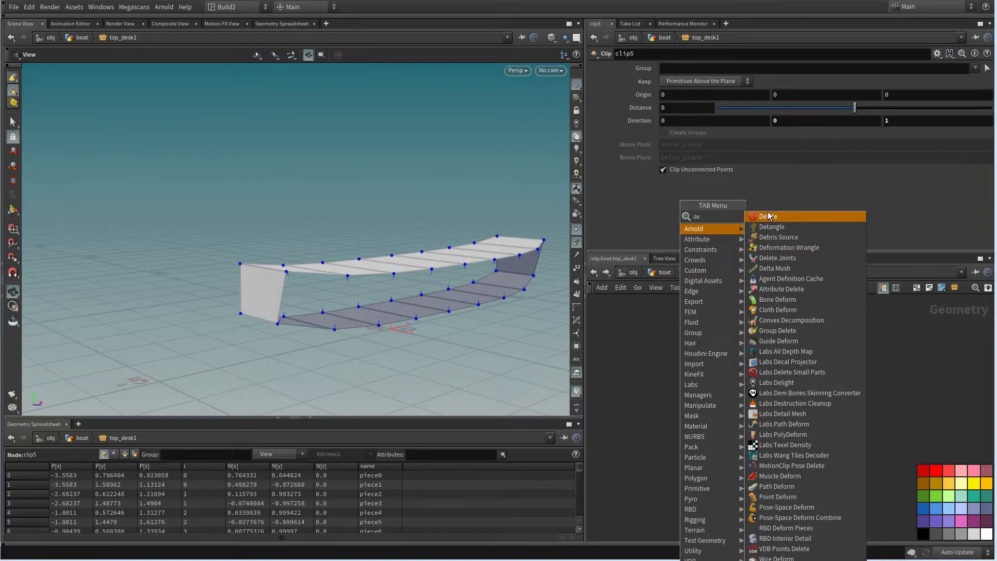
left_click(768, 213)
left_click(742, 422)
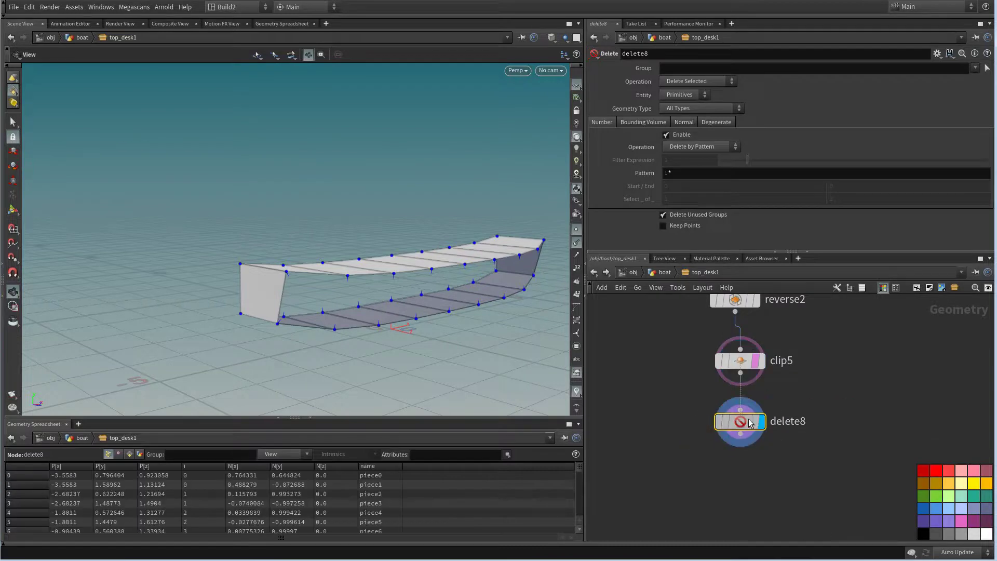
Make delete8 select primitives by normal rather than by number, with direction 0, 1, 0 and a spread angle of 45
left_click(684, 122)
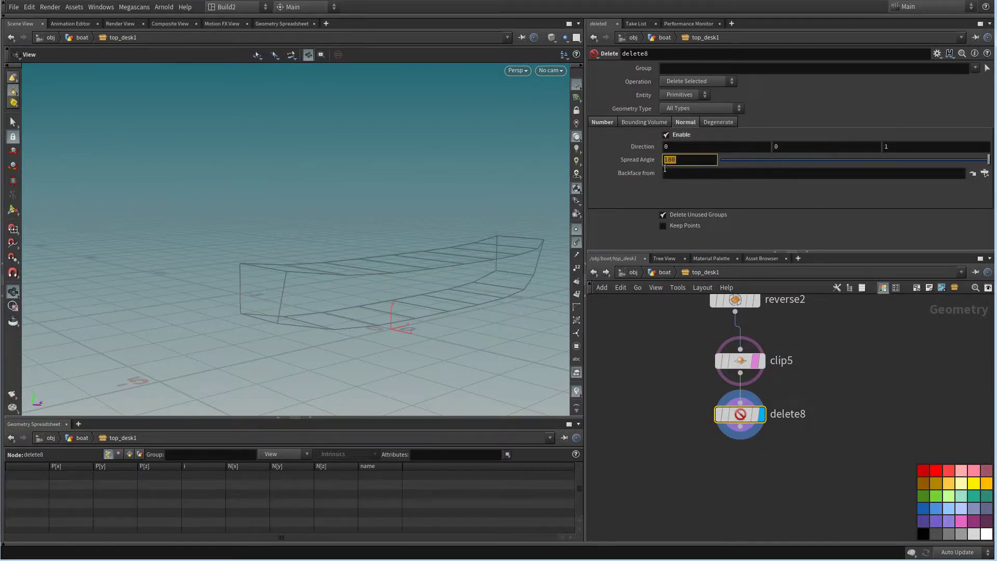
key("Return")
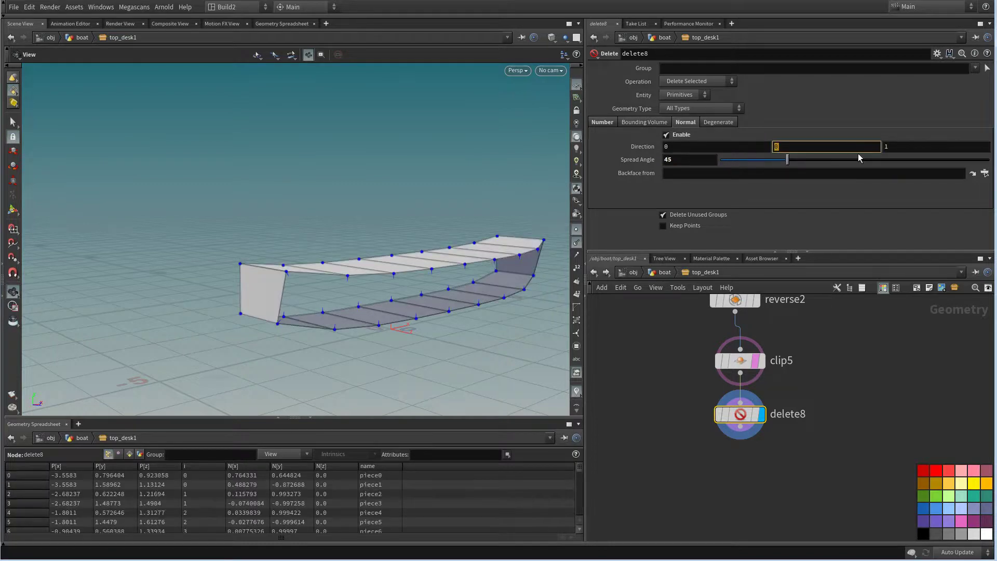
key("Return")
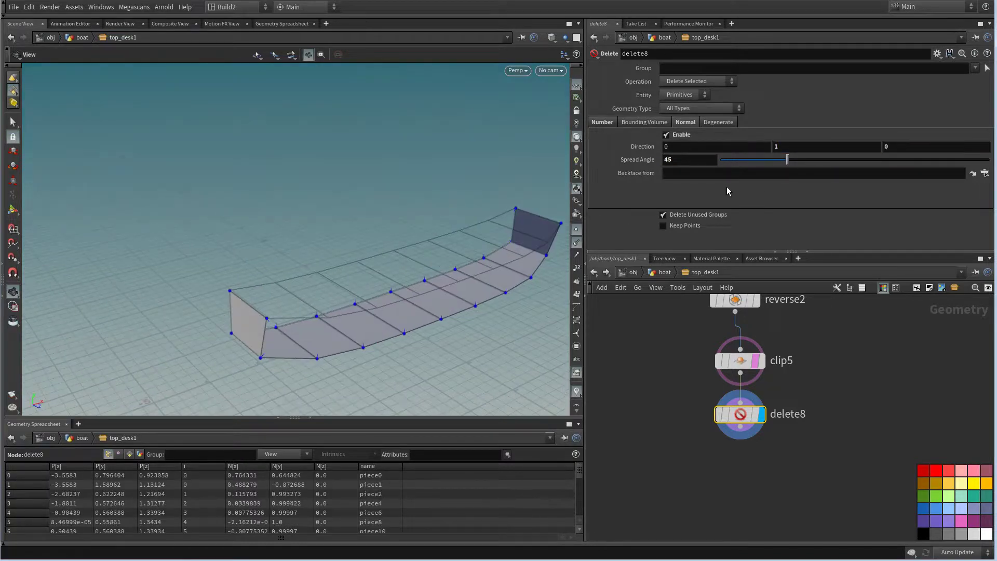
Set the Delete operation to Delete Non-Selected so only the upward-facing deck strip is kept
left_click(693, 103)
left_click_drag(434, 260, 450, 293)
middle_click(745, 418)
middle_click_drag(741, 432, 732, 379)
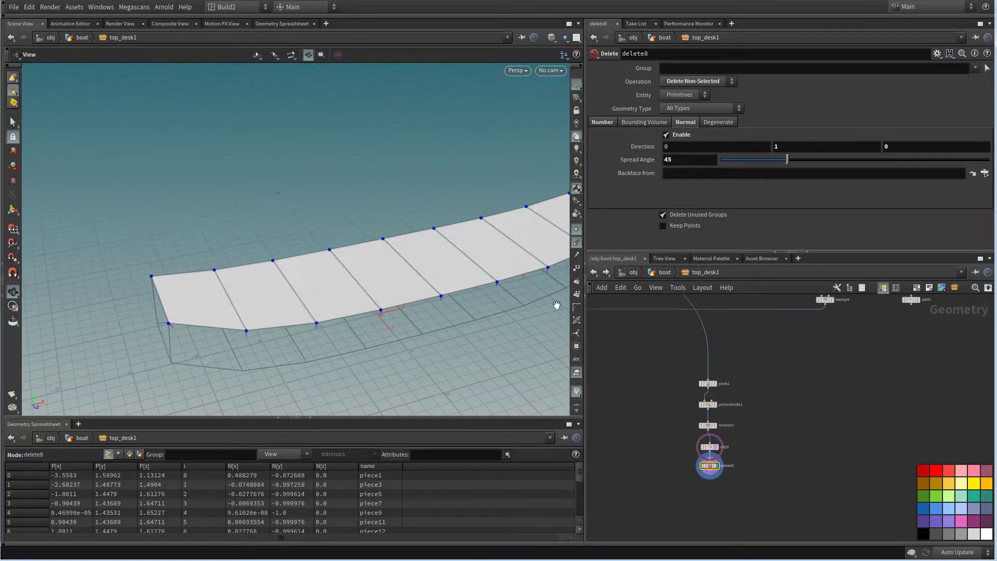
Display the crossbeams from sweep4 with delete8 templated, and examine the beams against the deck strip
scroll(463, 306, "down", 3)
left_click_drag(447, 296, 441, 332)
middle_click_drag(665, 390, 628, 436)
scroll(778, 414, "up", 4)
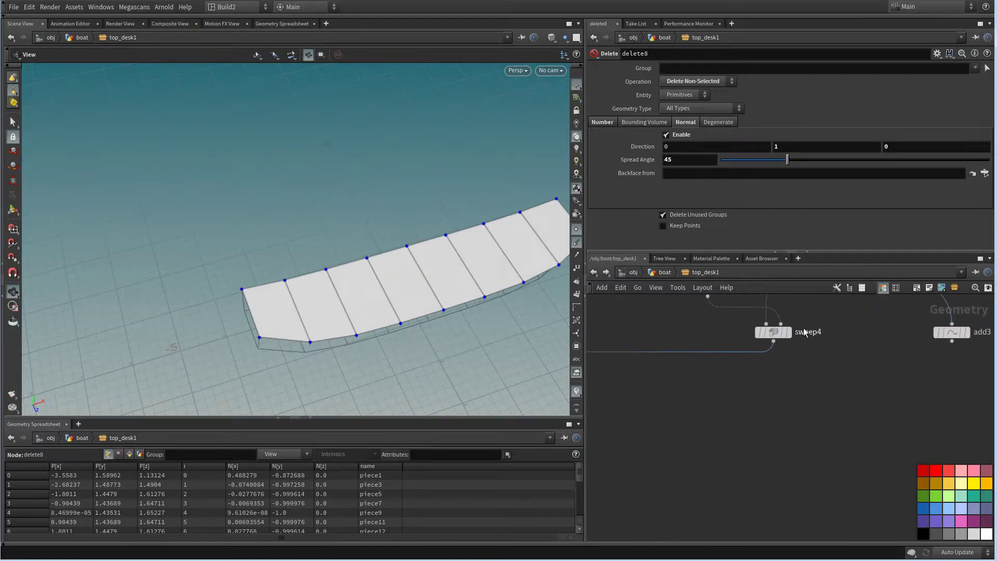
left_click(790, 330)
scroll(764, 387, "down", 4)
scroll(706, 476, "up", 4)
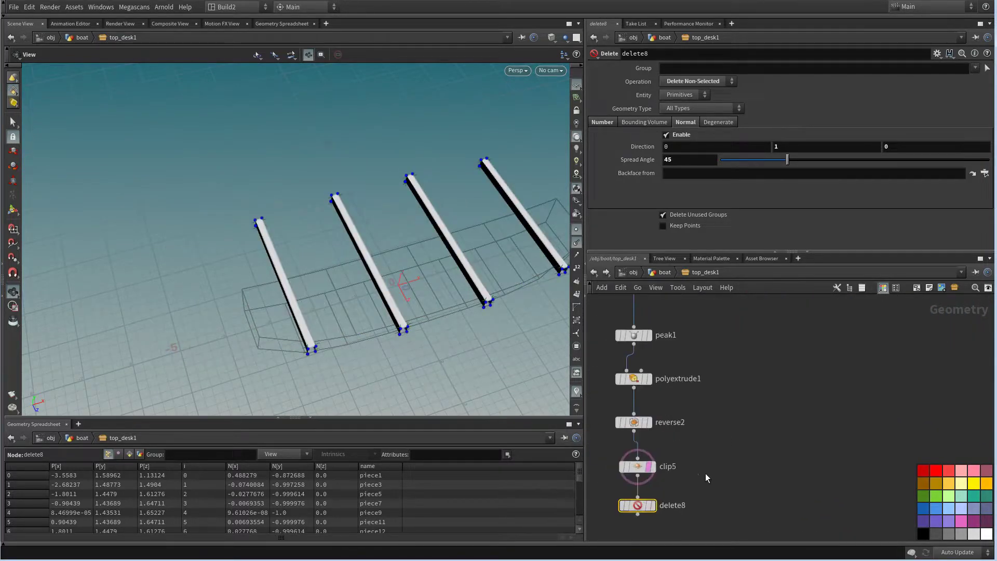
left_click_drag(499, 385, 359, 309)
middle_click_drag(731, 341, 720, 354)
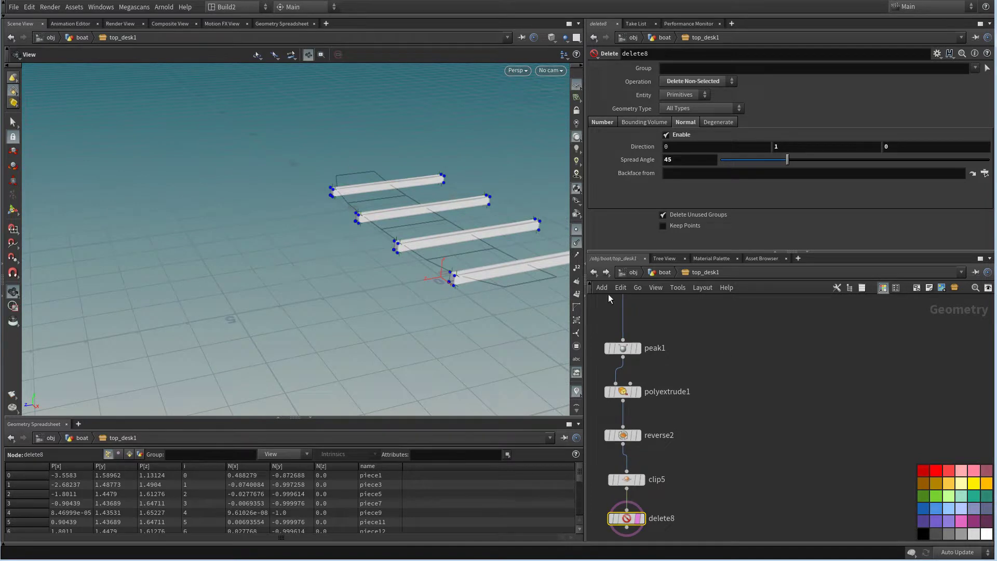
left_click_drag(426, 260, 525, 245)
right_click_drag(525, 245, 438, 258)
left_click_drag(438, 258, 532, 310)
scroll(757, 423, "down", 5)
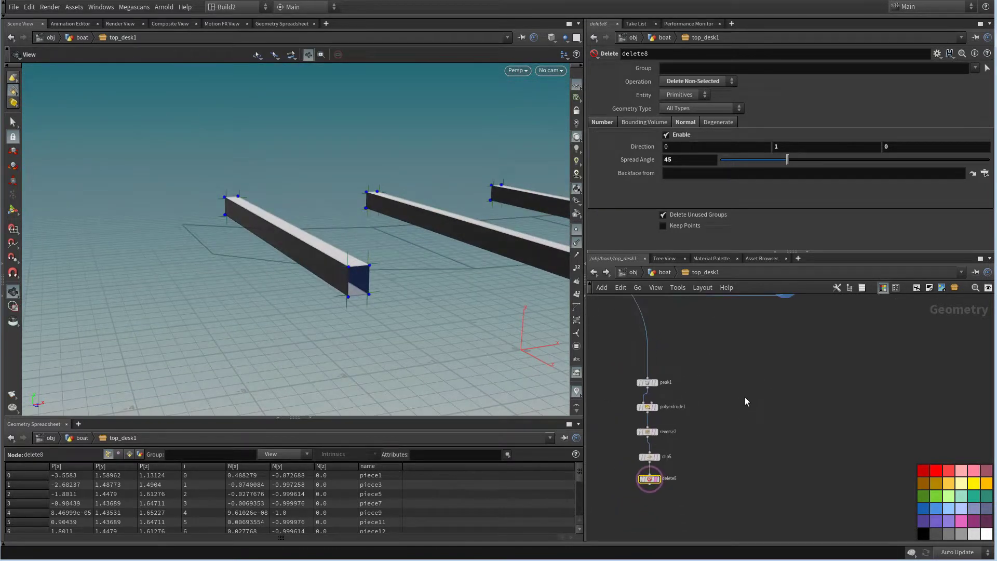
key("Tab")
key("Escape")
key("Tab")
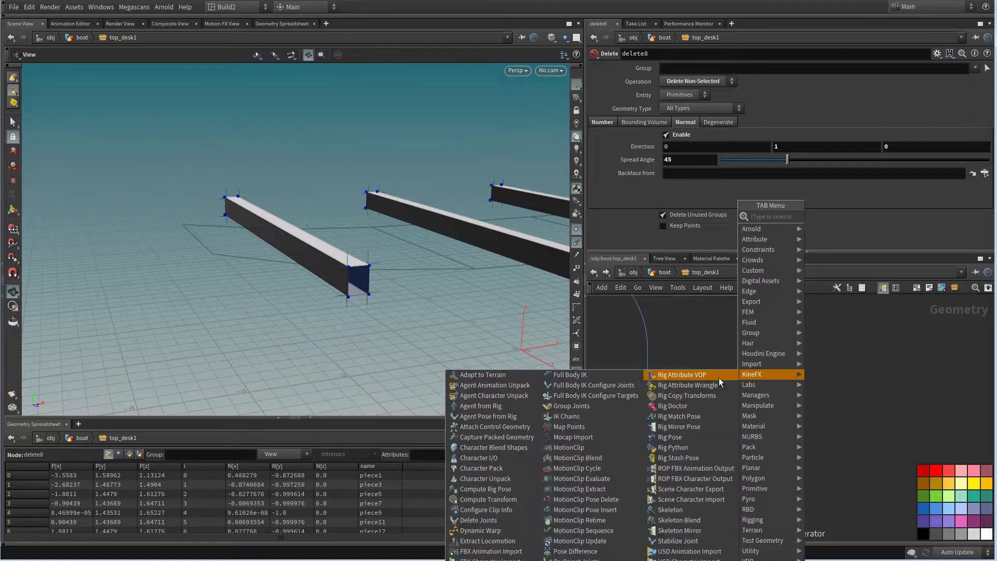
type("pol")
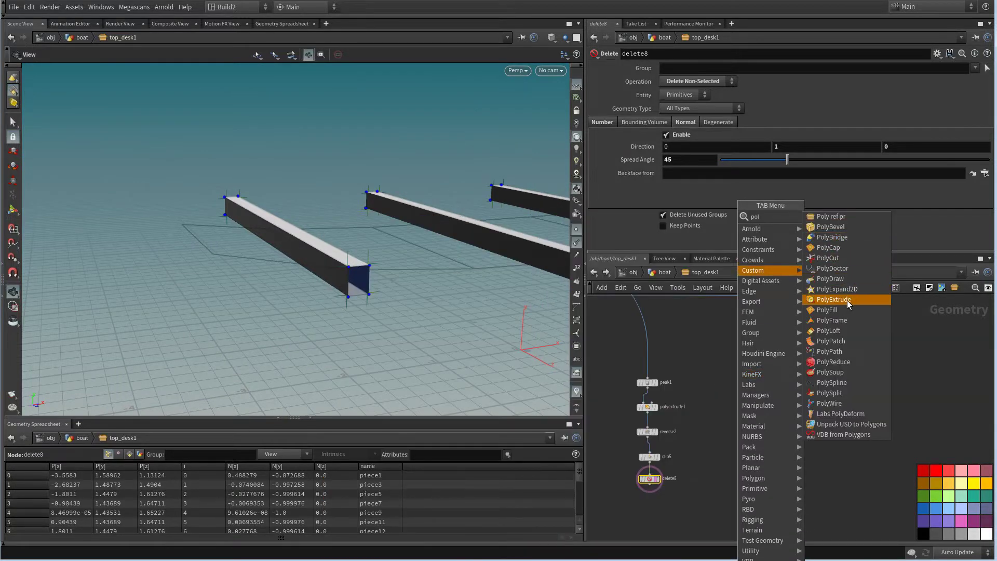
left_click(821, 364)
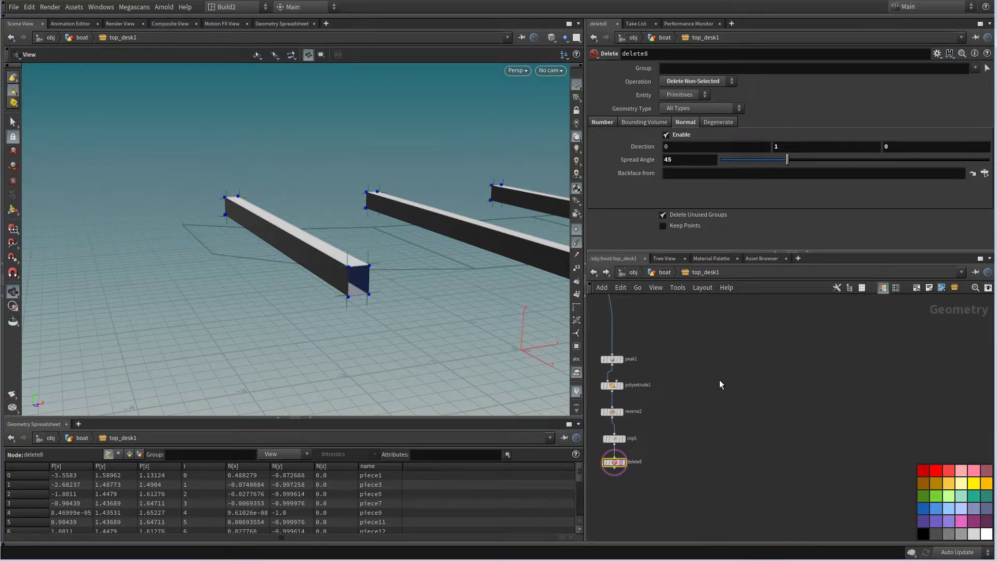
Add a For-Each Connected Piece block beside the deck chain to process the sweep4 beams one at a time
key("Tab")
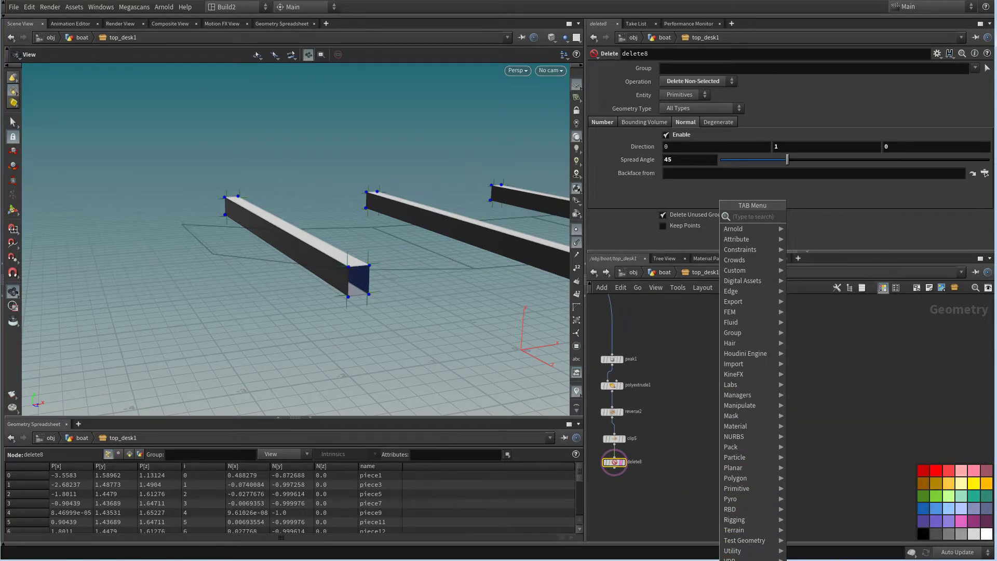
mouse_move(746, 554)
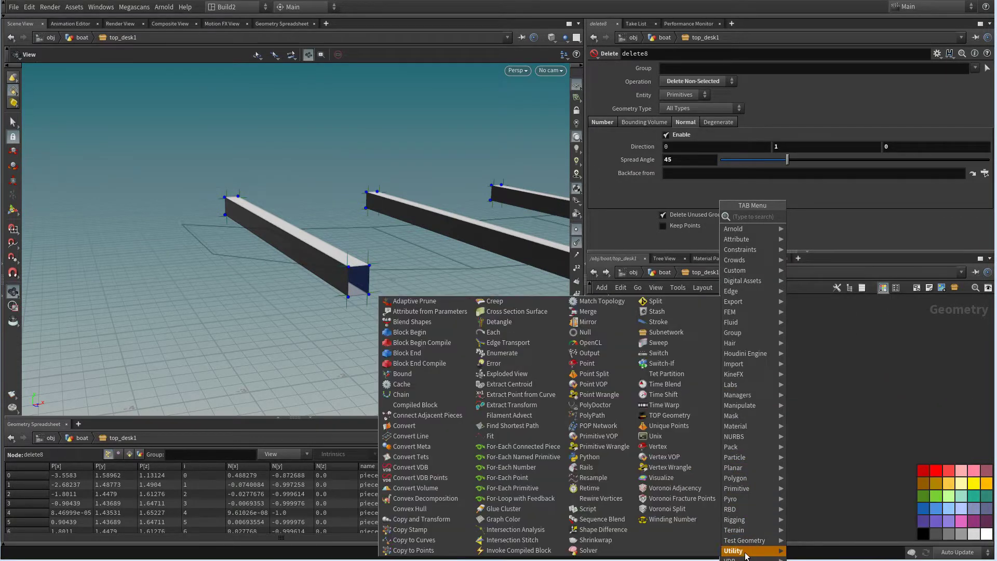
left_click(519, 451)
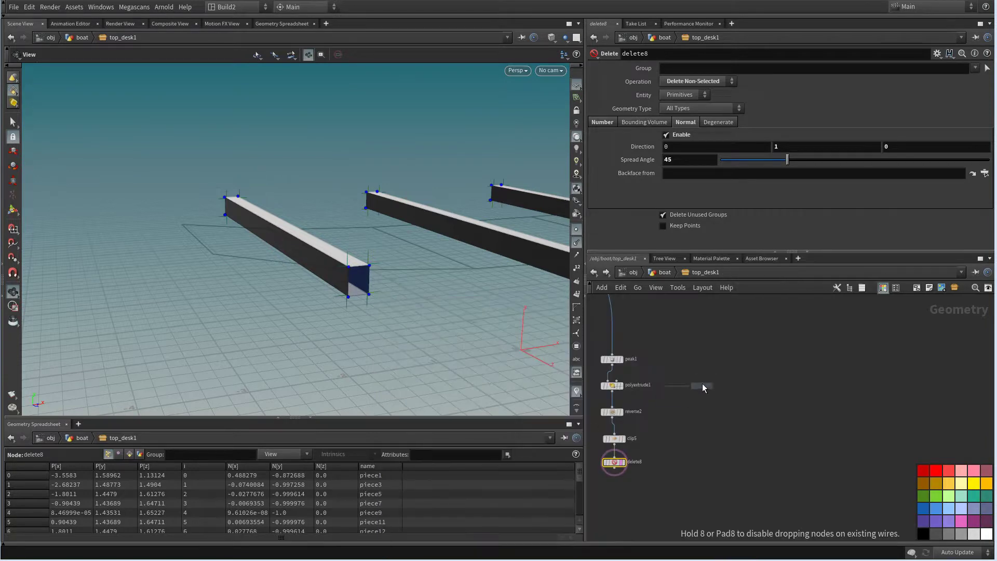
left_click(699, 416)
left_click(687, 484)
middle_click_drag(718, 460, 738, 329)
Display foreach_begin1 to isolate a single crossbeam
scroll(738, 329, "up", 2)
left_click(713, 393)
middle_click_drag(757, 422, 752, 400)
scroll(358, 318, "down", 3)
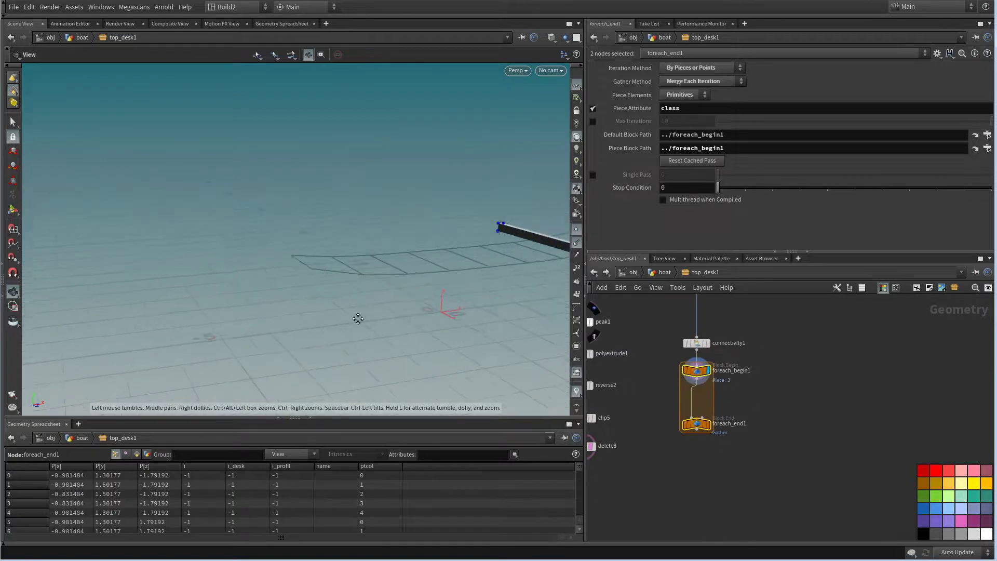
middle_click_drag(358, 319, 239, 330)
scroll(788, 369, "up", 2)
Insert a Bound node between foreach_begin1 and foreach_end1 and display its bounding box
key("Tab")
type("bo")
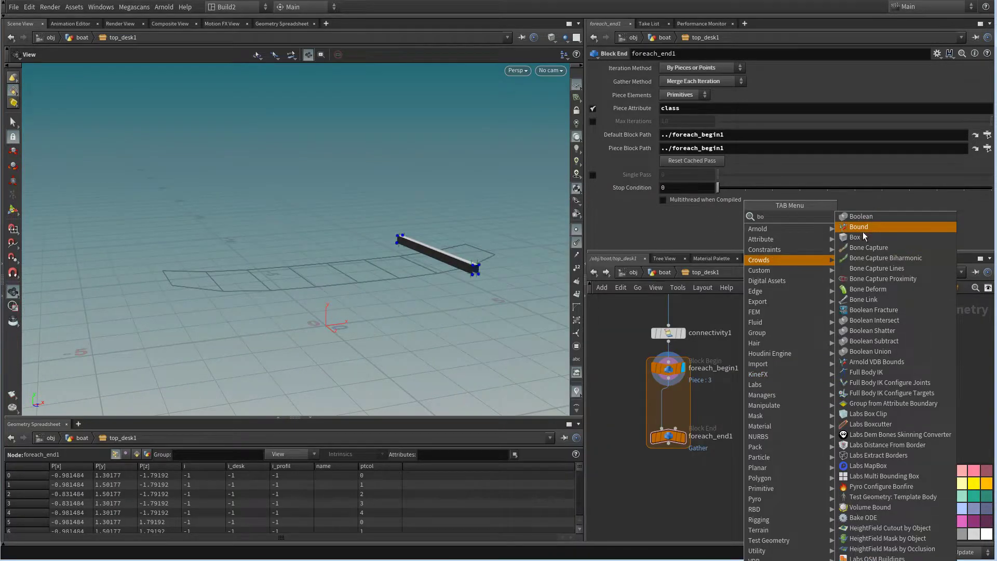
left_click(859, 227)
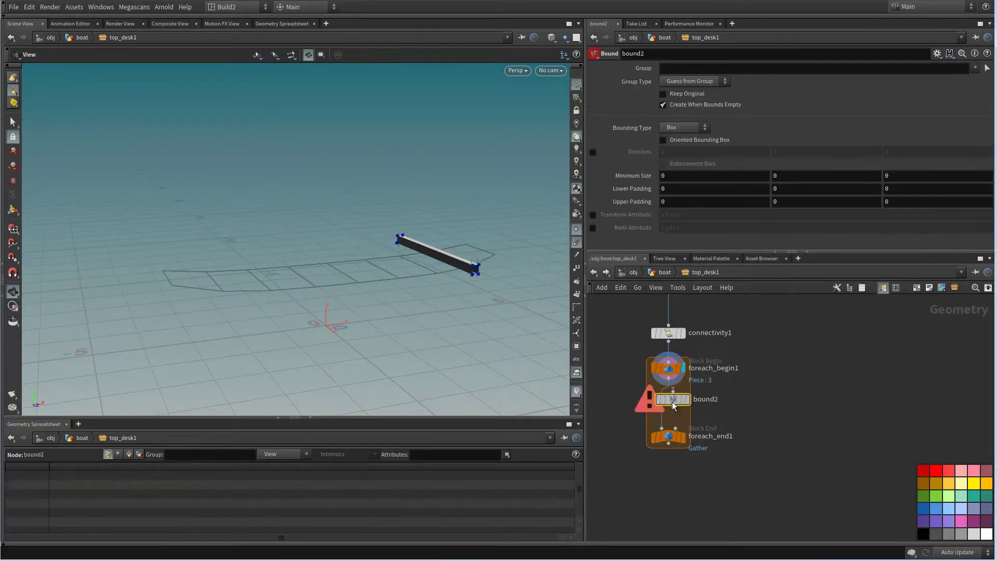
left_click(675, 405)
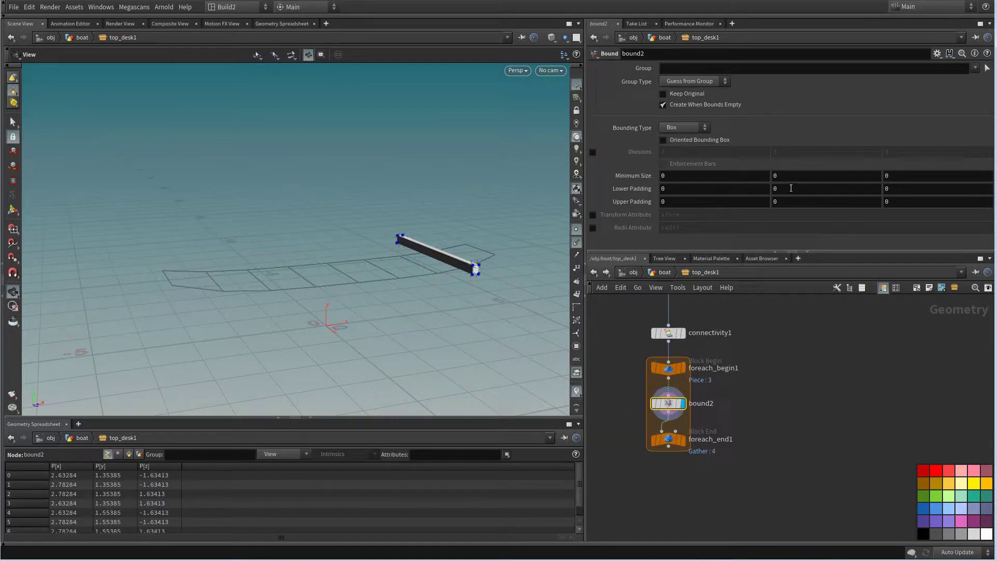
Set the Bound's lower and upper padding to 1 in Y and Z, and display foreach_end1 for all beams
left_click_drag(788, 201, 744, 213)
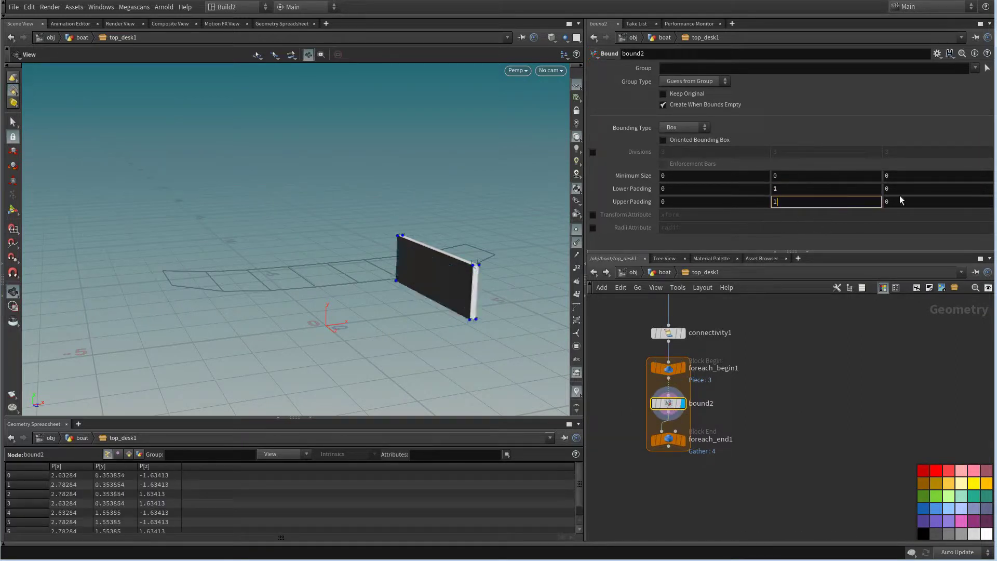
left_click(775, 357)
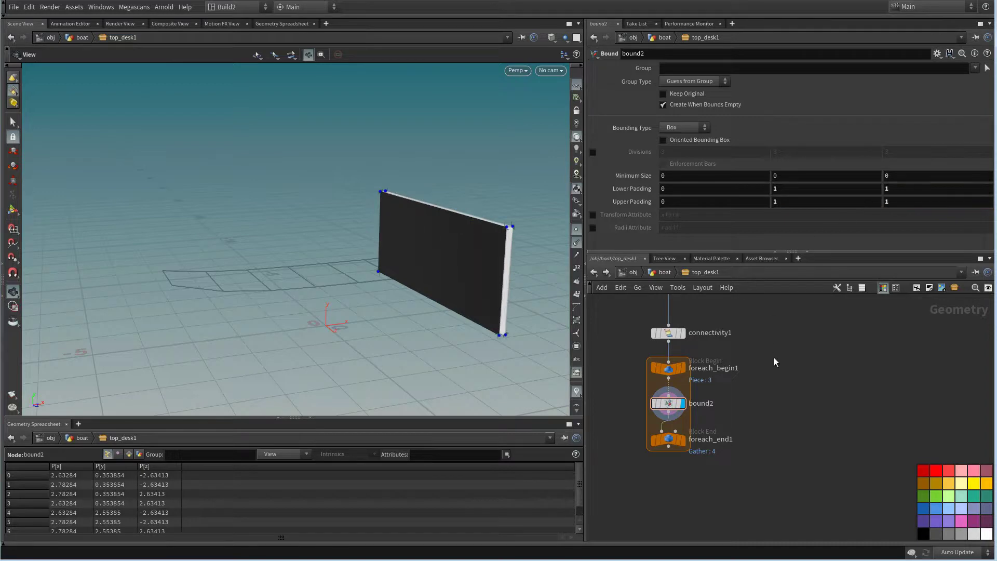
middle_click_drag(776, 359, 844, 312)
middle_click_drag(792, 382, 840, 354)
left_click(797, 364)
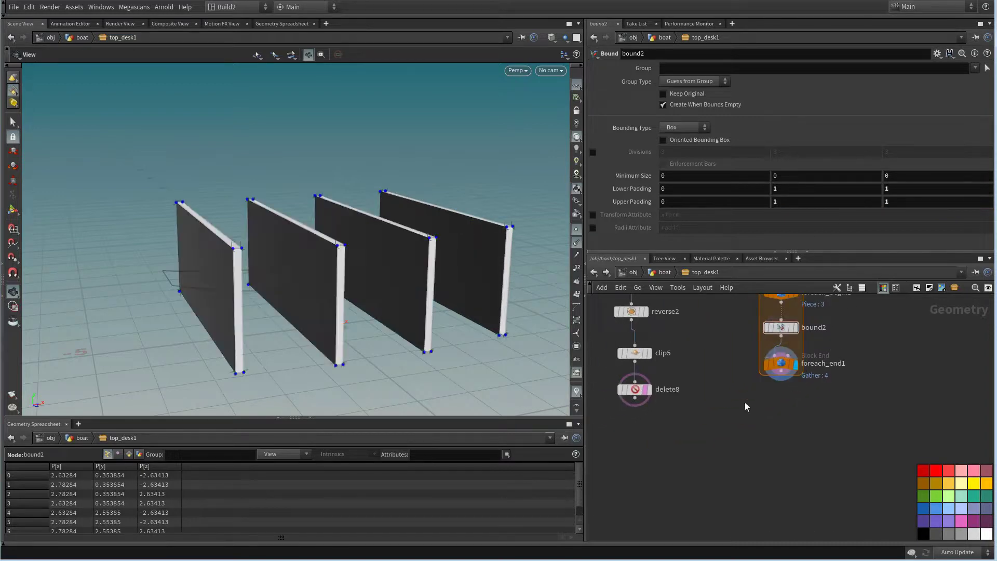
Add a Boolean node with delete8 as the first input and foreach_end1 as the second
key("Tab")
type("bo")
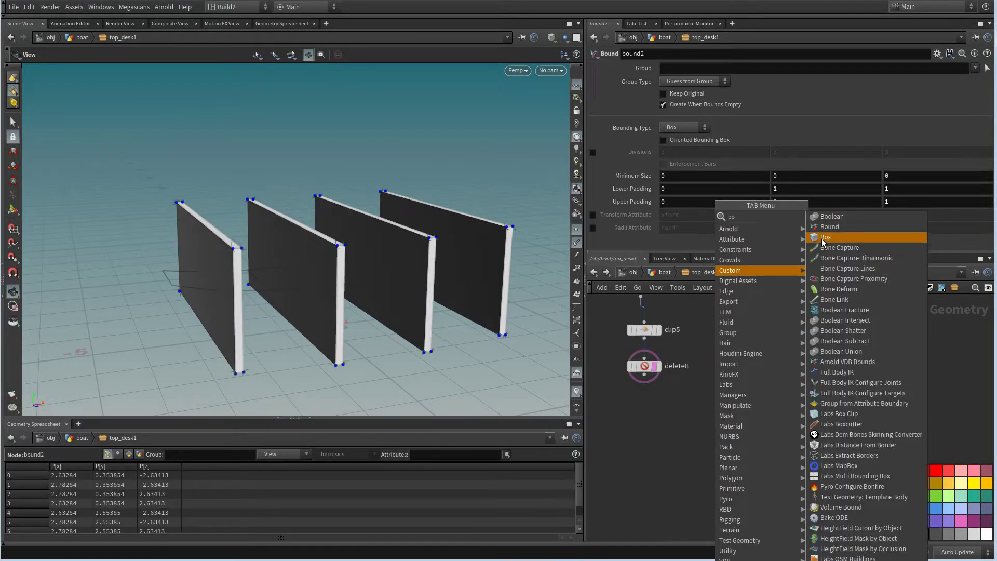
left_click(819, 217)
left_click(707, 452)
scroll(697, 403, "up", 3)
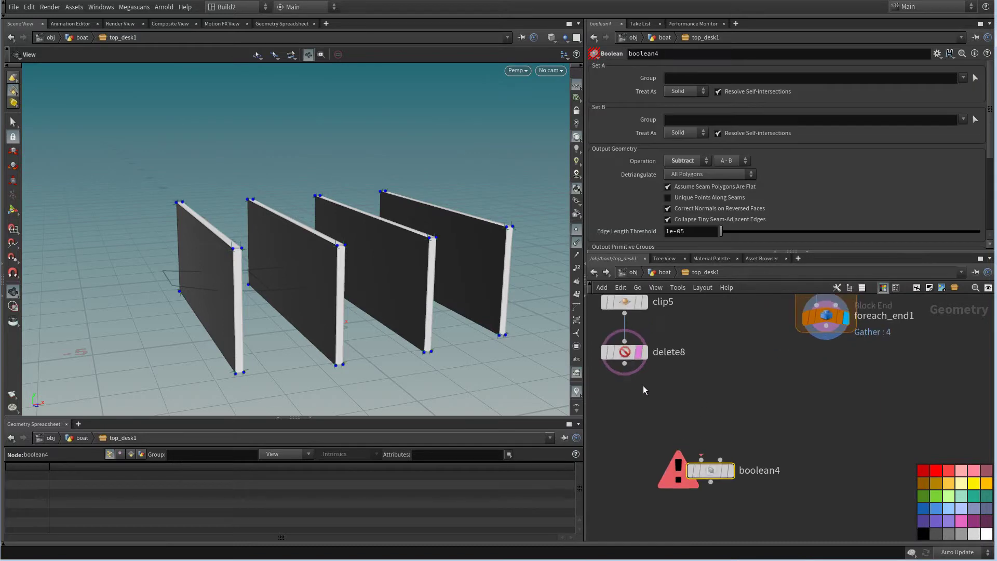
left_click_drag(624, 363, 694, 448)
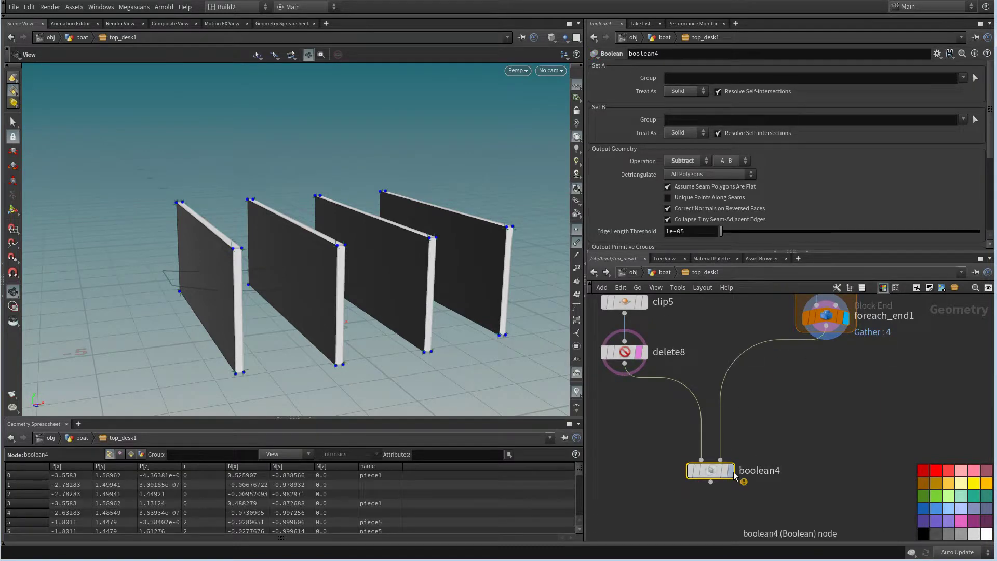
Display boolean4 and treat Set A as Surface so the padded beam boxes cut gaps in the deck strip
left_click(734, 471)
left_click_drag(734, 471, 755, 414)
left_click(686, 115)
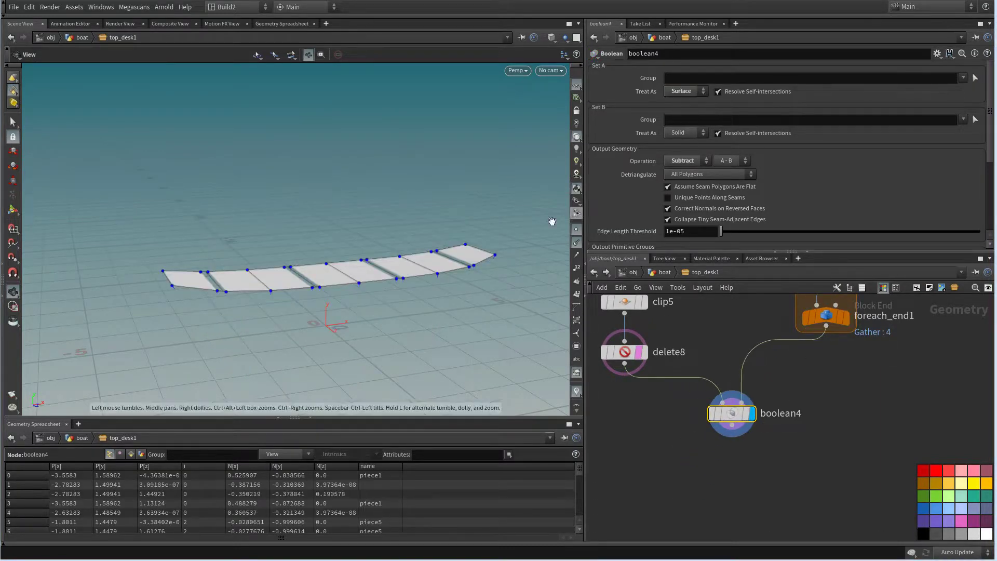
left_click_drag(467, 249, 493, 332)
middle_click_drag(630, 421, 635, 386)
left_click_drag(739, 395, 715, 393)
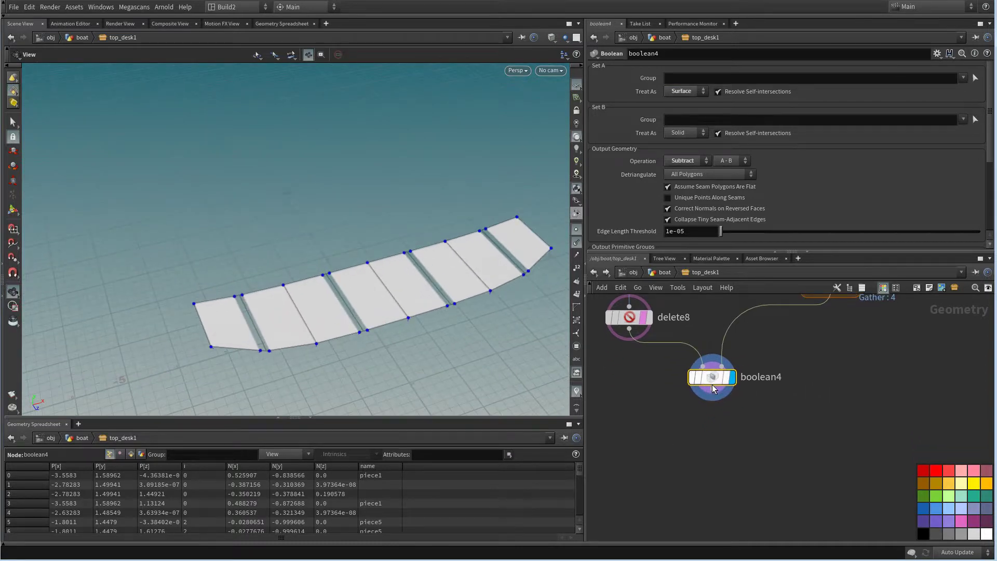
Add a Mirror node below boolean4, wire boolean4 into it and display it
left_click_drag(463, 307, 436, 296)
middle_click_drag(670, 429, 688, 394)
key("Tab")
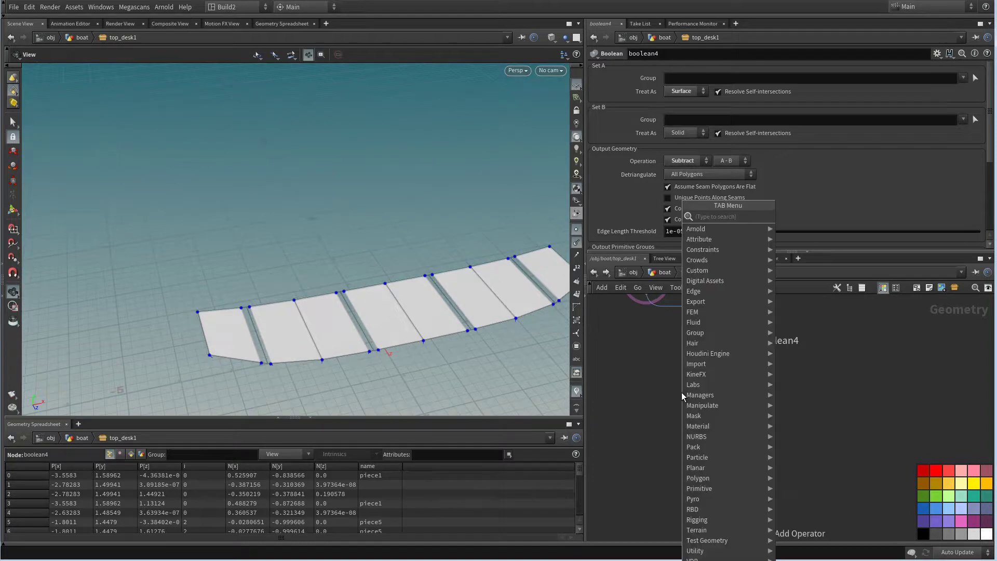
type("mirror")
key("Return")
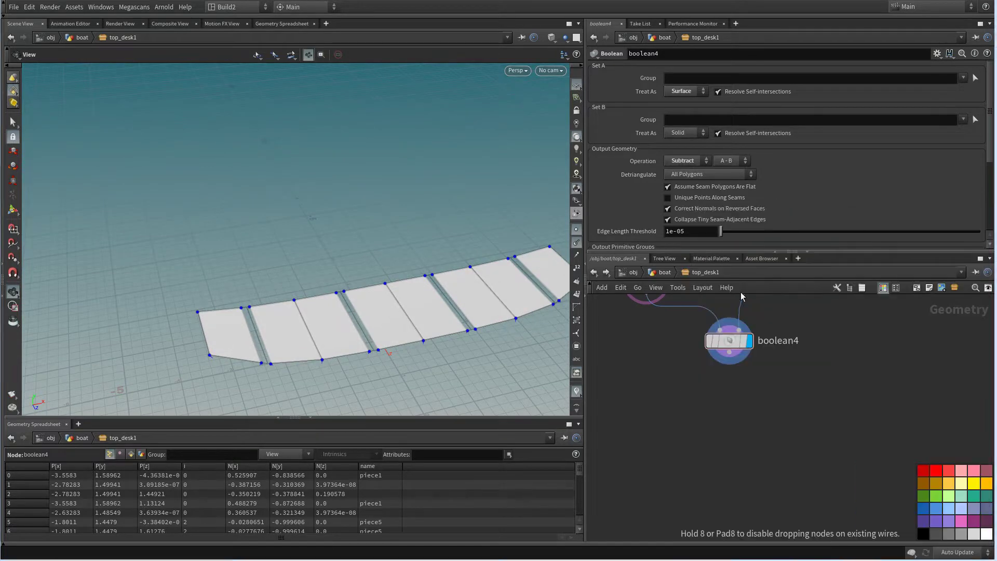
left_click(720, 424)
left_click_drag(730, 354, 734, 388)
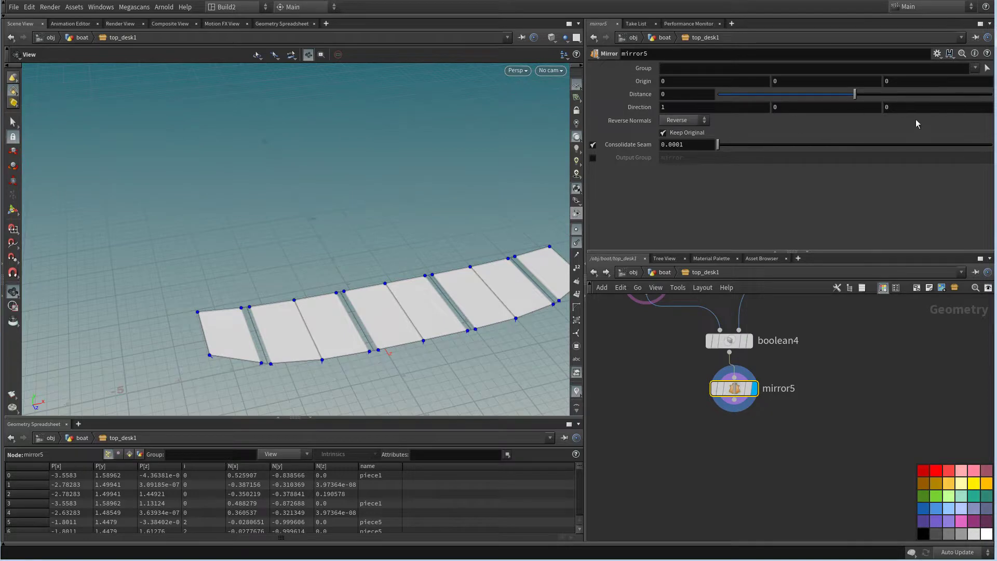
Set the Mirror direction to 0, 0, 1 so the deck strip is mirrored across Z into a full deck
type("1")
left_click_drag(669, 107, 642, 107)
type("0")
key("Return")
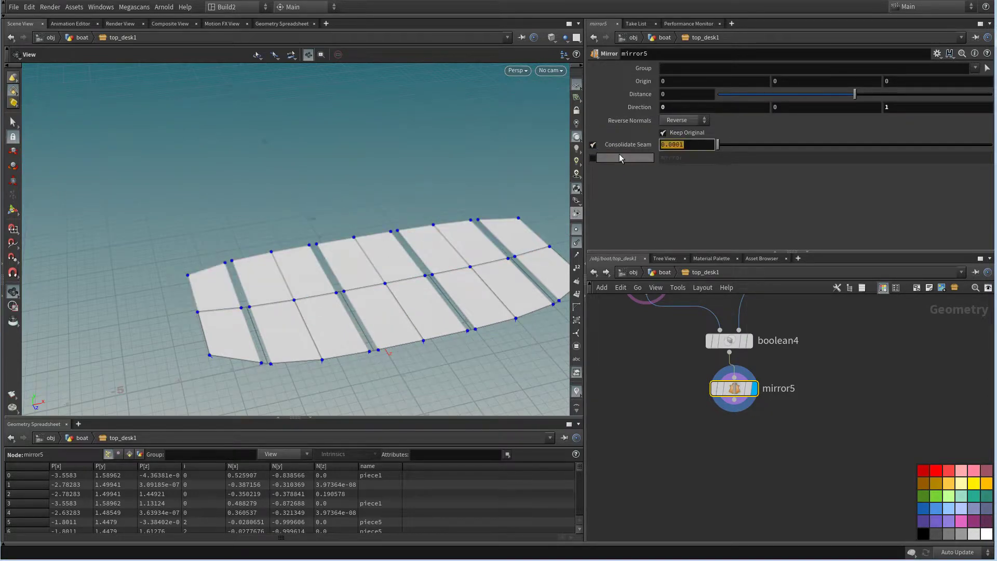
scroll(516, 267, "up", 5)
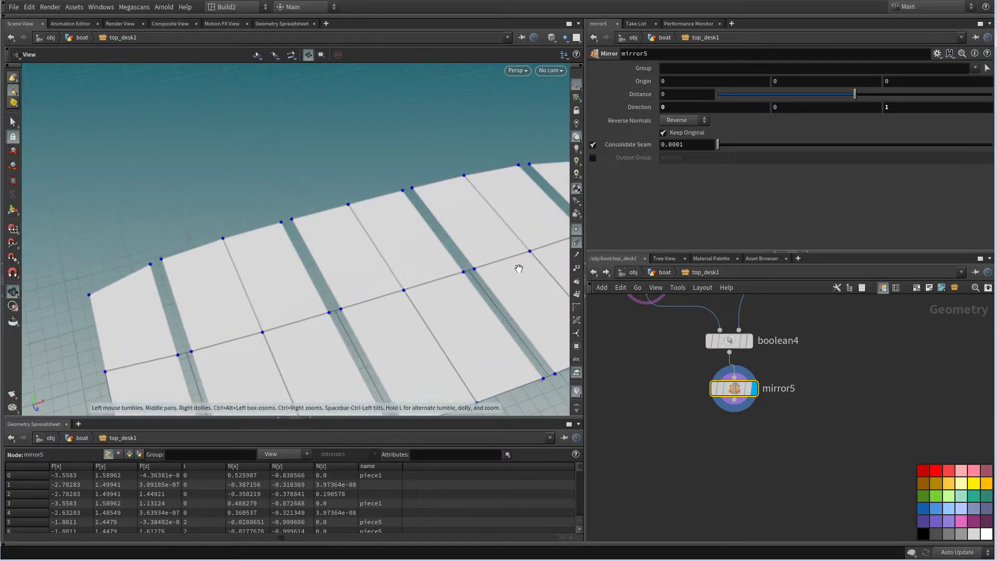
left_click(577, 268)
scroll(454, 299, "down", 4)
left_click_drag(454, 299, 413, 295)
scroll(742, 414, "down", 5)
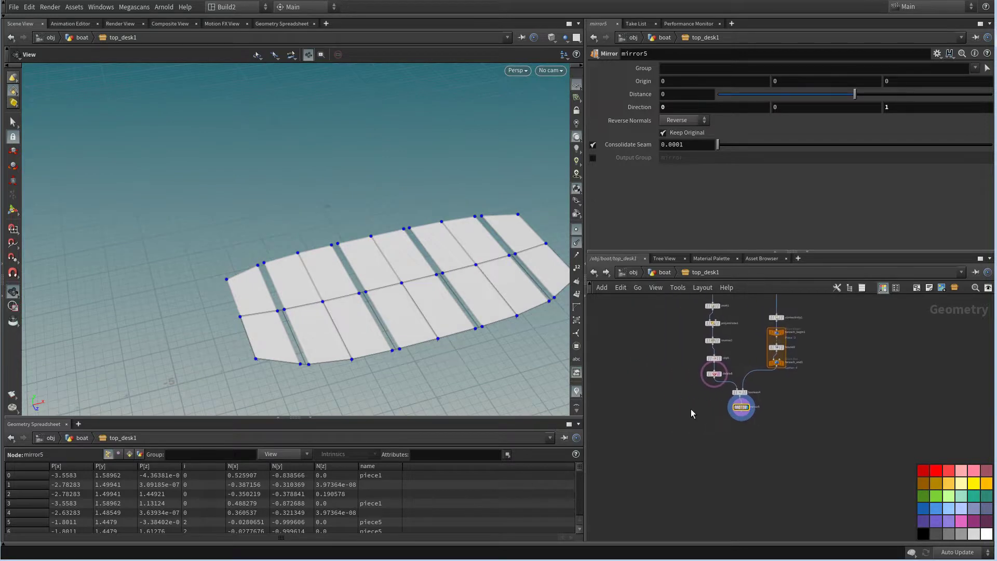
Template sweep4 so the crossbeams show as wireframe over the mirrored deck
scroll(639, 355, "down", 3)
middle_click_drag(649, 376, 678, 444)
scroll(812, 363, "up", 6)
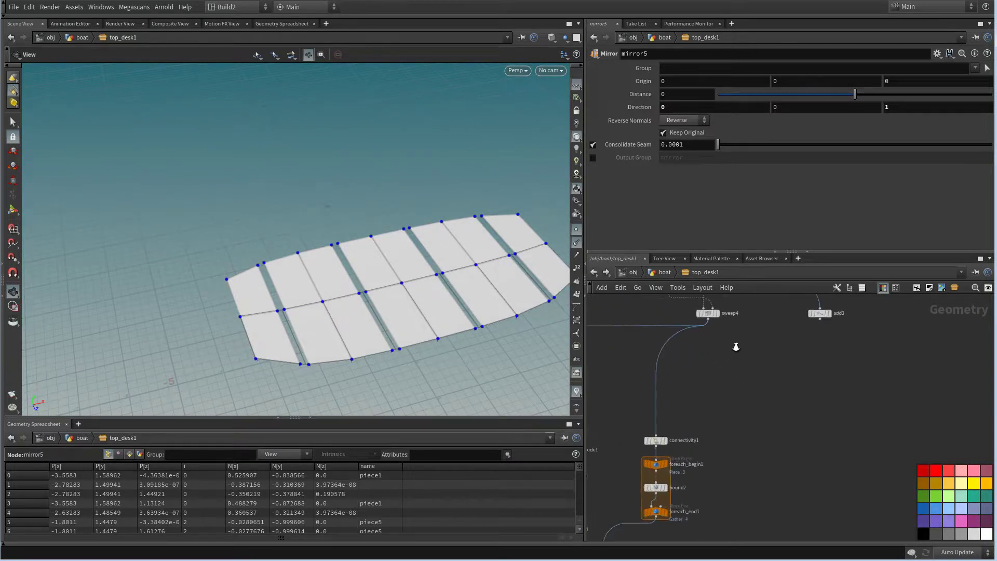
left_click(713, 311)
left_click_drag(493, 289, 436, 333)
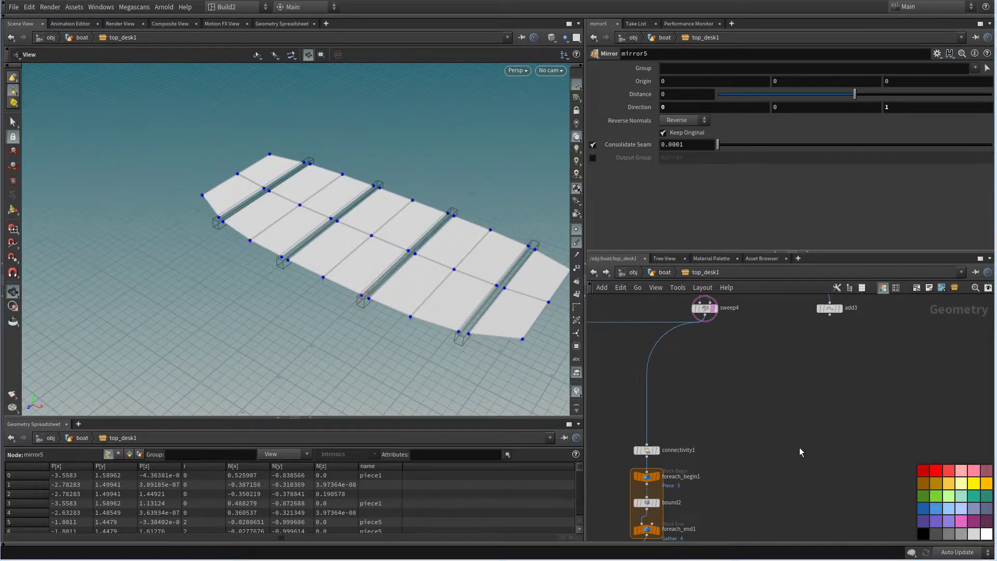
Add a second Bound node fed by sweep4 and display the single box enclosing all crossbeams
scroll(683, 510, "down", 3)
middle_click_drag(703, 491, 702, 438)
scroll(706, 415, "up", 2)
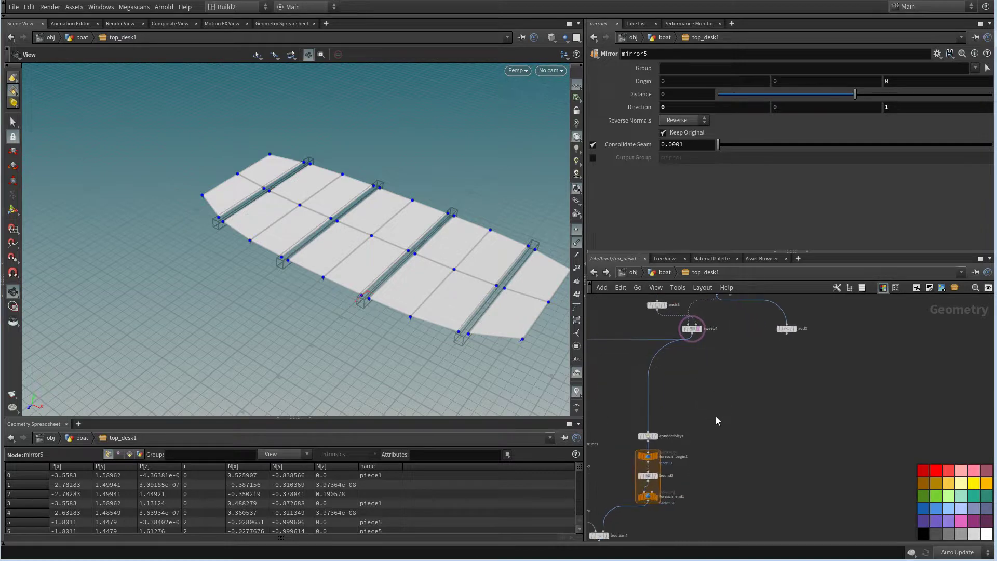
left_click(648, 476)
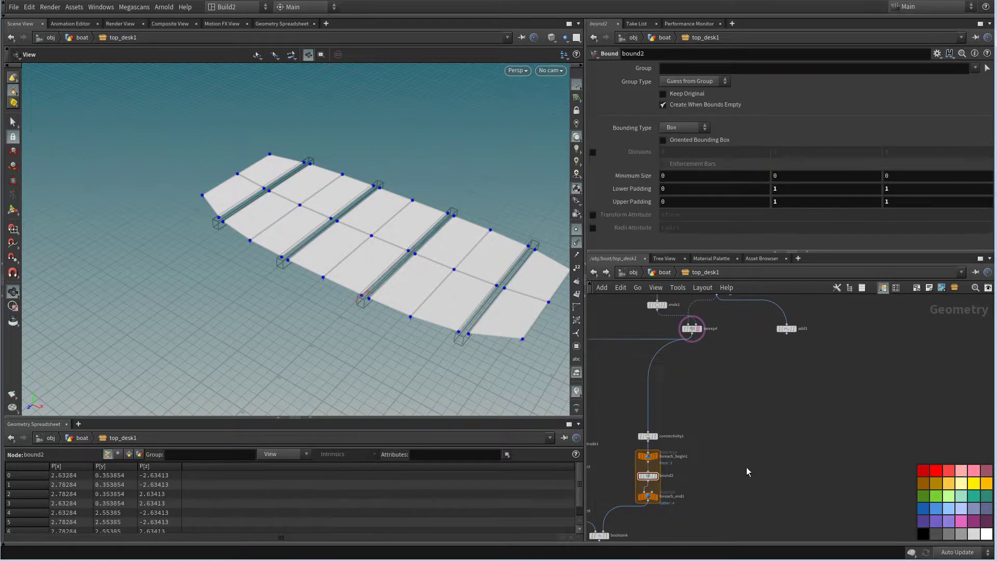
key("Tab")
type("bo")
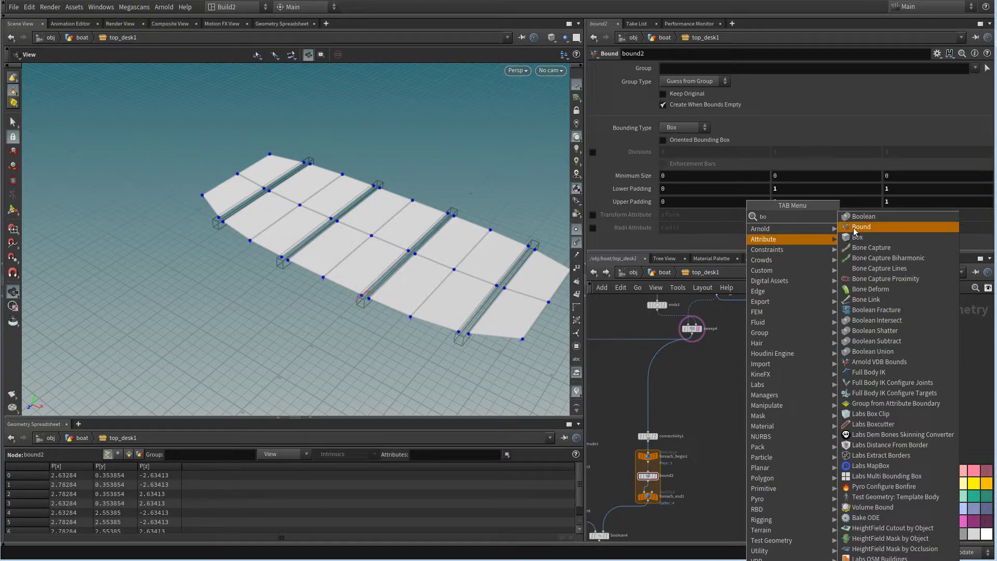
left_click(875, 229)
left_click(746, 446)
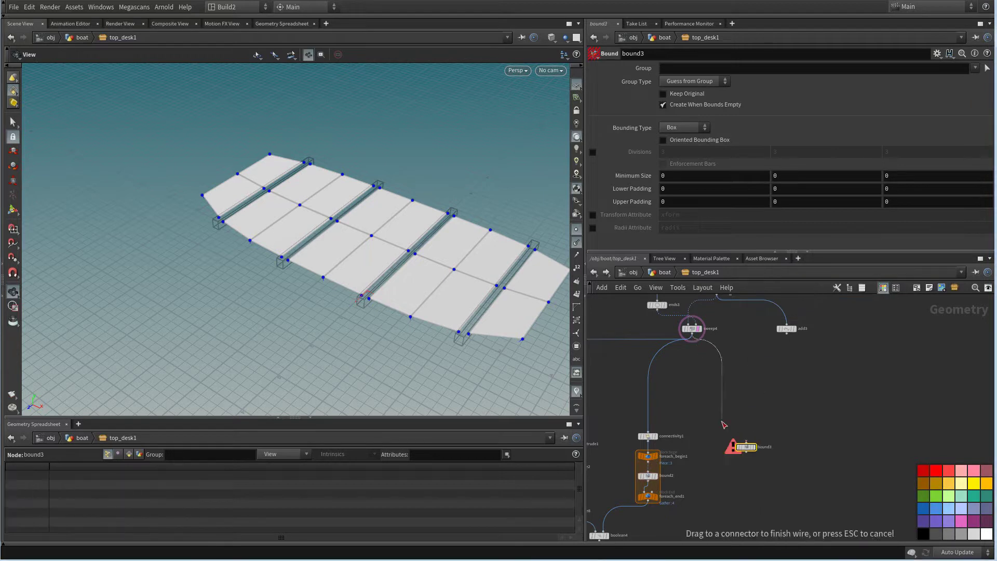
left_click(746, 442)
left_click(754, 446)
scroll(737, 435, "up", 3)
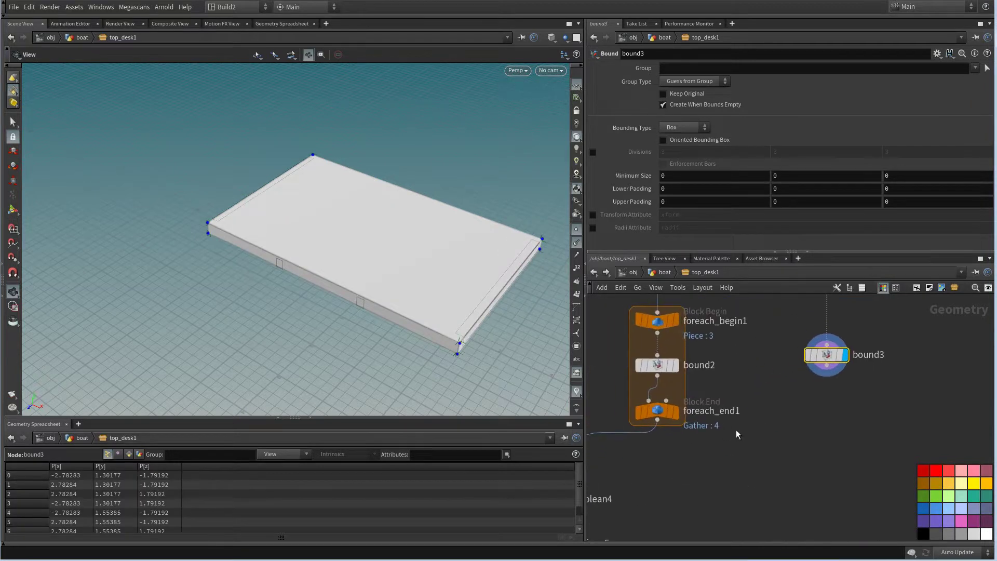
left_click_drag(524, 364, 519, 281)
Set the lower and upper X padding of bound2 to 0.1 and display foreach_end1
mouse_move(730, 389)
middle_mouse_down()
mouse_move(740, 395)
mouse_move(731, 400)
middle_mouse_up()
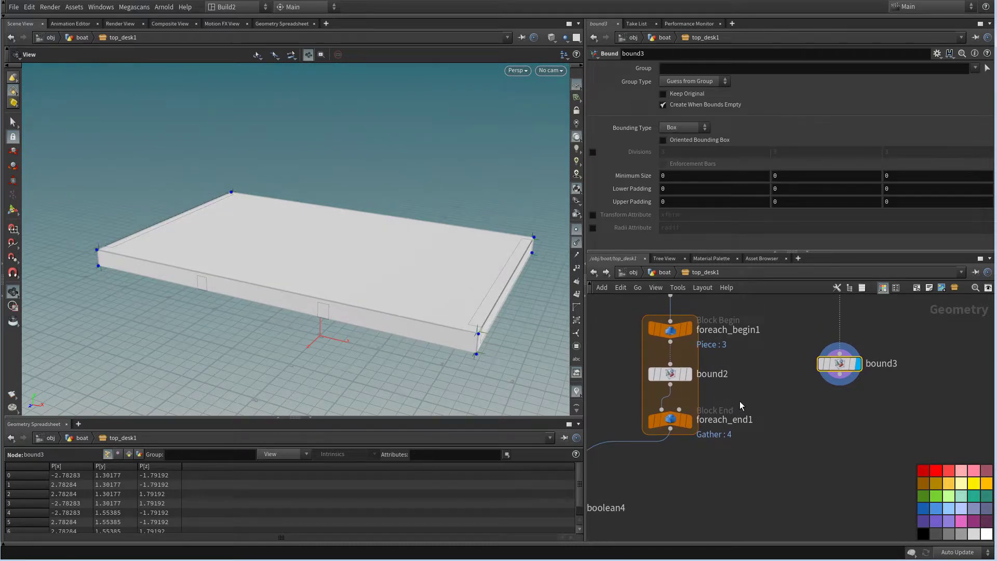
left_click(670, 374)
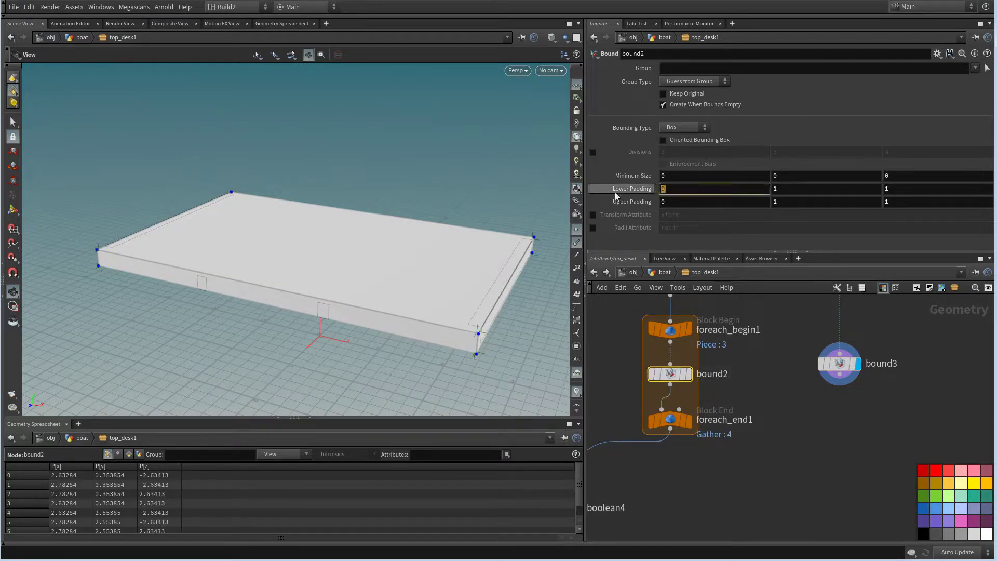
left_click(696, 205)
type(".1")
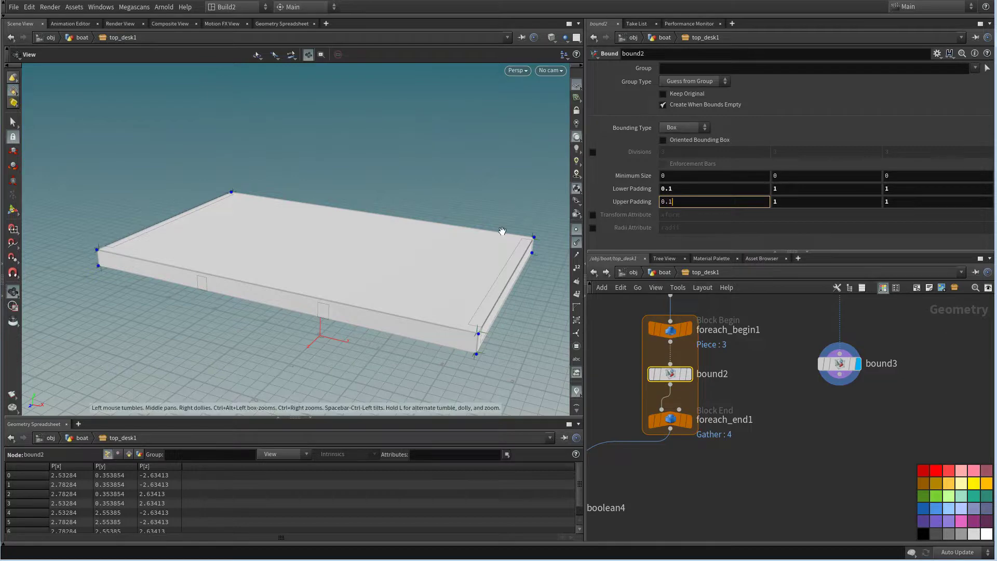
right_click_drag(465, 248, 531, 294)
left_click(689, 420)
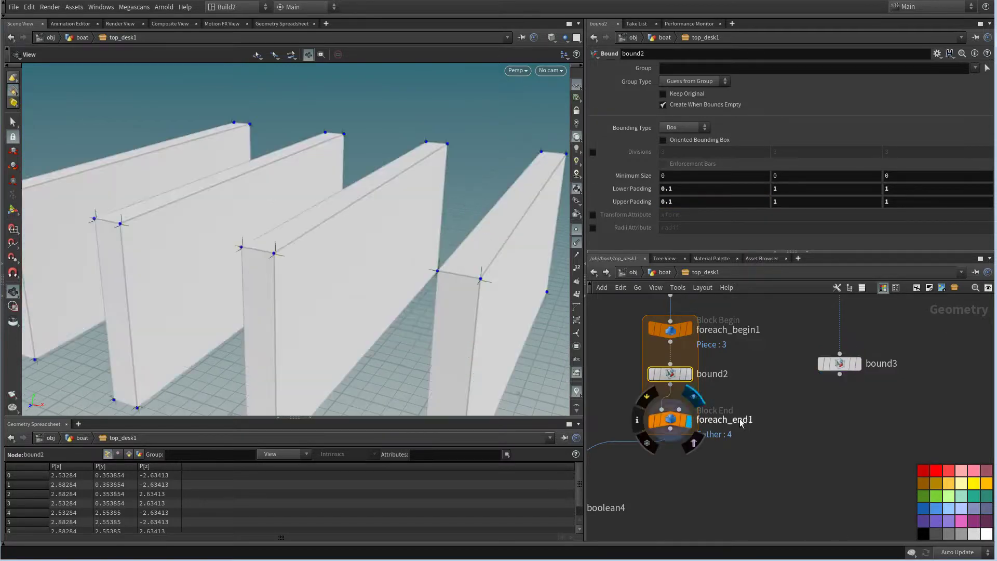
Add a Boolean node set to Subtract, with bound3 as the first input and foreach_end1 as the second
middle_click_drag(747, 451, 721, 396)
scroll(717, 426, "down", 3)
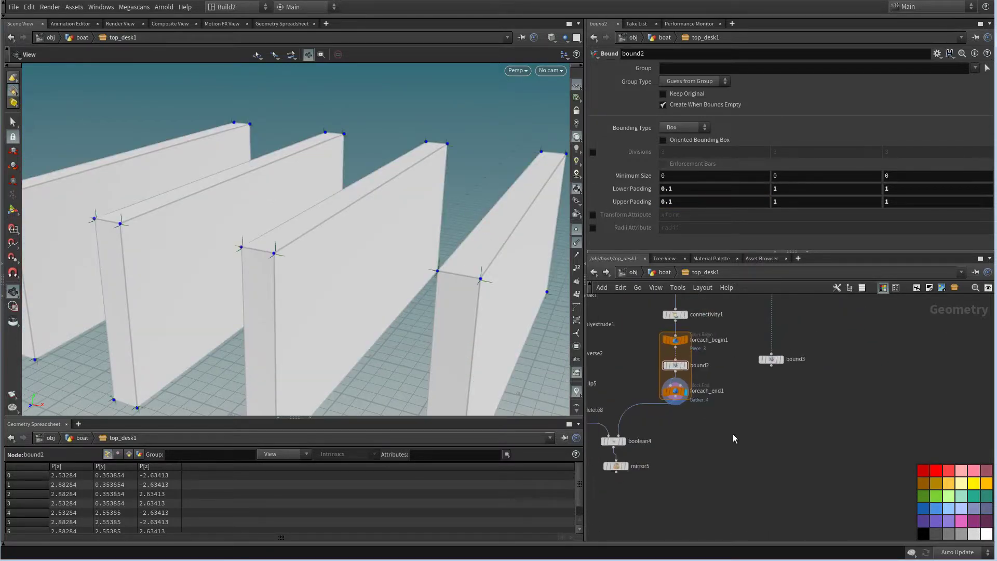
key("Tab")
type("bo")
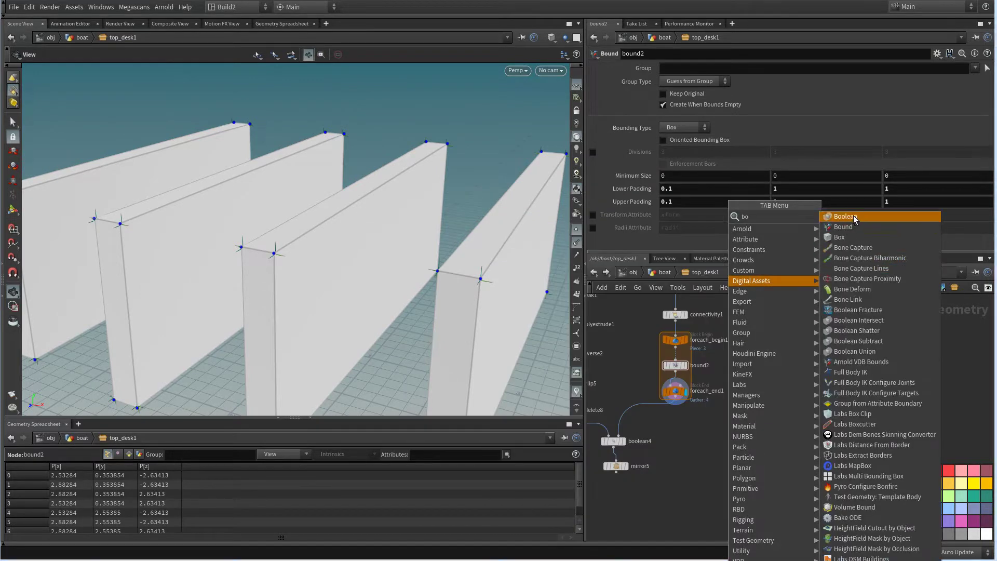
left_click(857, 221)
left_click(763, 424)
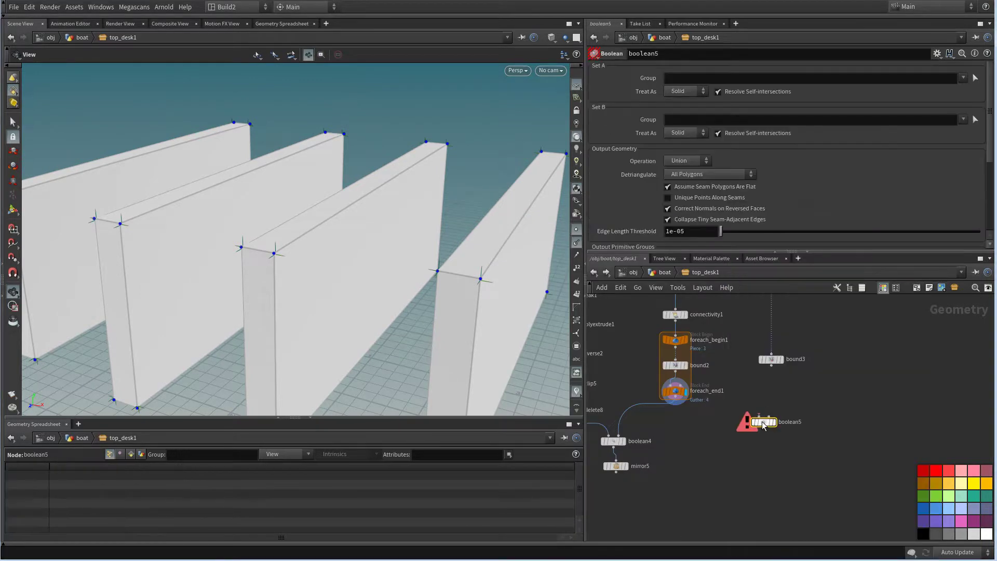
scroll(706, 413, "up", 2)
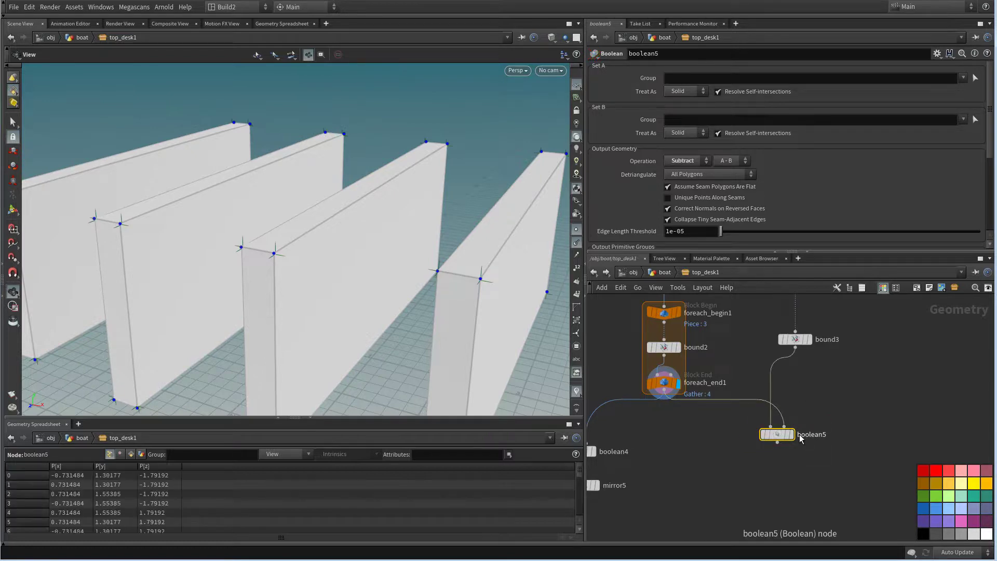
Display boolean5 to view the box pieces left between the crossbeams
left_click(790, 434)
left_click_drag(472, 310, 452, 314)
scroll(693, 405, "down", 2)
scroll(694, 406, "up", 2)
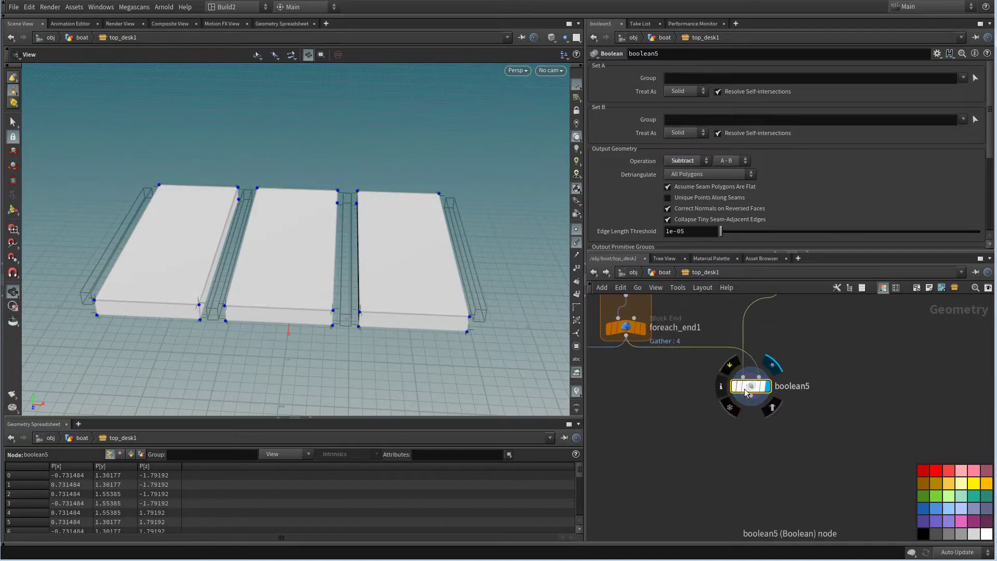
left_click_drag(747, 390, 725, 375)
scroll(691, 395, "down", 2)
middle_click_drag(674, 390, 681, 414)
left_click_drag(488, 328, 492, 307)
Template mirror5 to compare the deck outline with the box pieces, and open the parameters of bound3
scroll(705, 453, "down", 2)
middle_click_drag(704, 454, 732, 410)
scroll(690, 418, "up", 3)
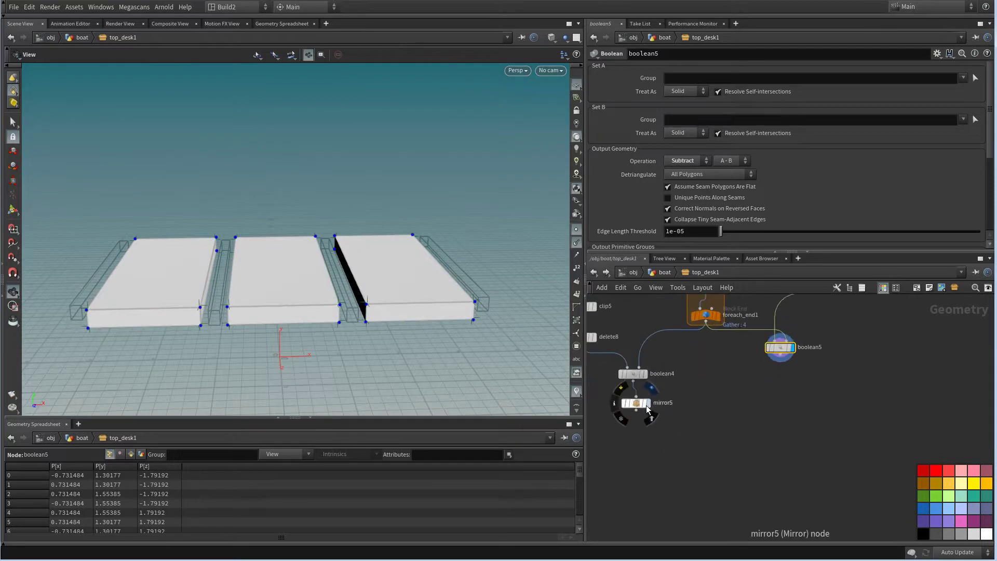
left_click(645, 404)
left_click_drag(477, 311, 494, 291)
middle_click_drag(665, 374, 624, 450)
left_click(777, 353)
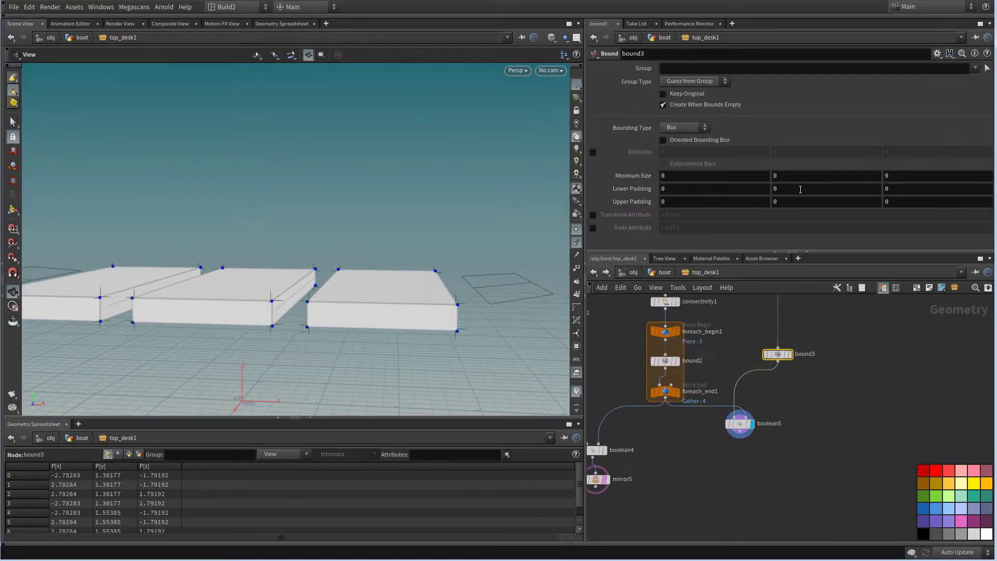
Paste a copy of the foreach_begin1, bound2 and foreach_end1 block below boolean5 and display its end node
middle_click_drag(768, 450, 787, 416)
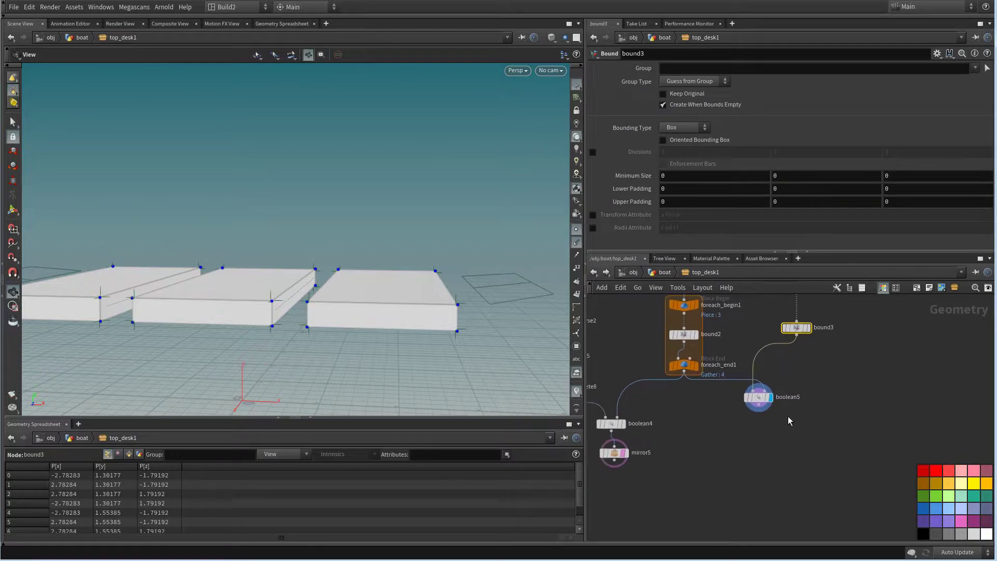
scroll(713, 406, "up", 1)
middle_click_drag(707, 359, 706, 405)
left_click(705, 405)
left_click_drag(706, 405, 661, 328)
key("ctrl+c")
middle_click_drag(763, 502, 734, 426)
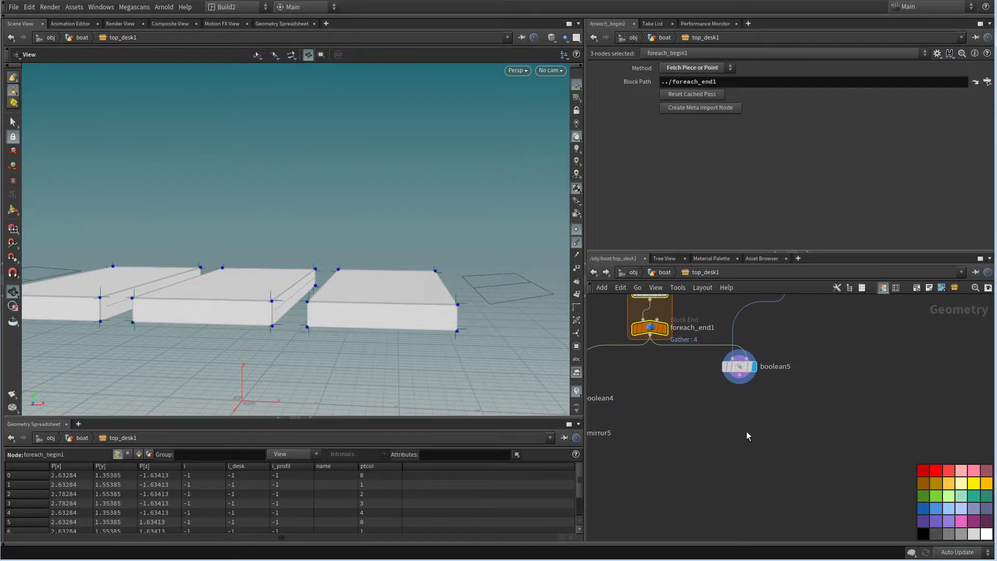
key("ctrl+v")
scroll(800, 443, "up", 2)
left_click_drag(736, 407, 719, 402)
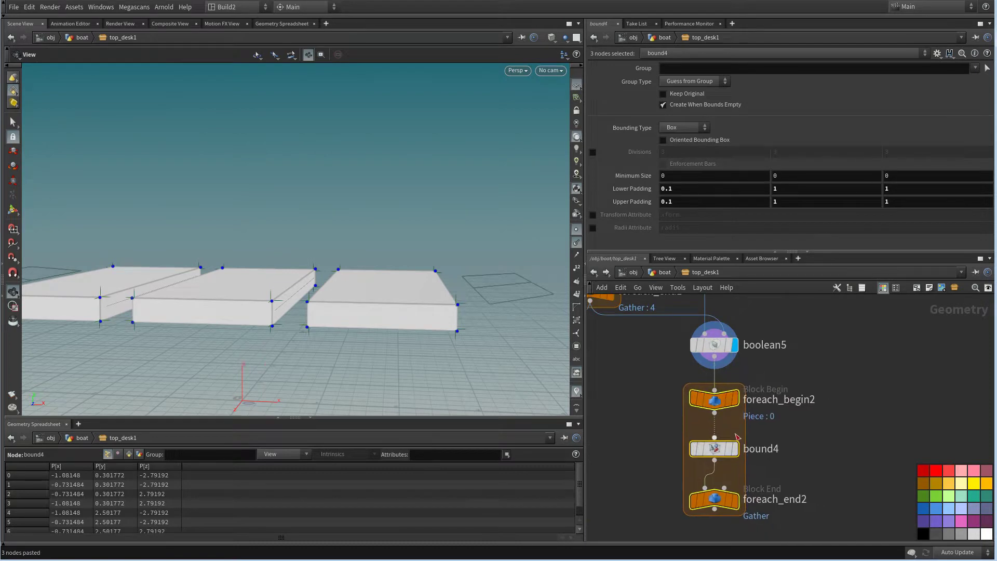
left_click(734, 448)
left_click(719, 448)
left_click(734, 501)
left_click(716, 502)
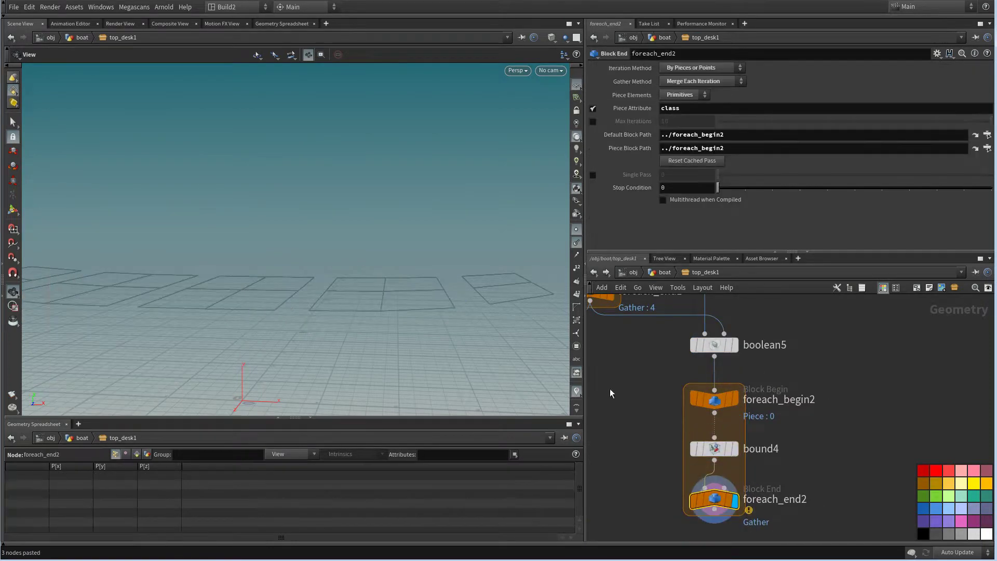
Display boolean5 again and delete the pasted for-each block below it
scroll(474, 378, "down", 3)
left_click(744, 352)
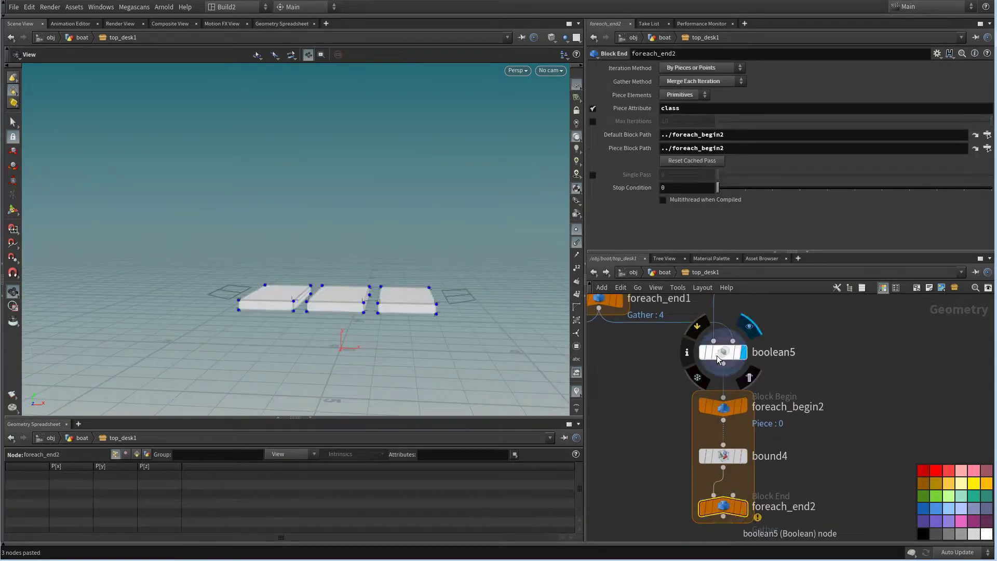
left_click(723, 353)
middle_click_drag(788, 425, 800, 415)
left_click_drag(805, 517, 702, 391)
key("Delete")
scroll(815, 415, "down", 6)
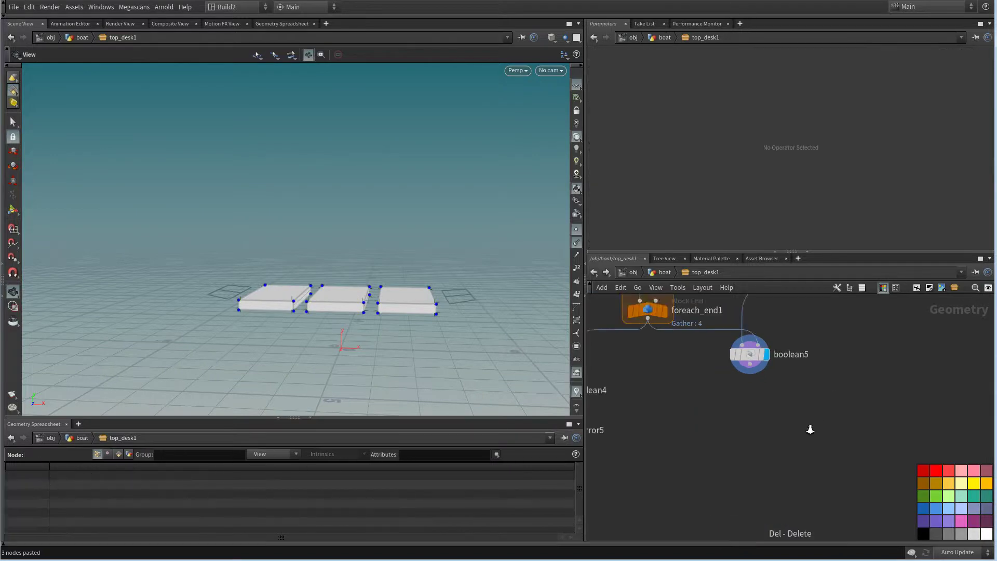
Paste a copy of connectivity1 together with its for-each Bound block below boolean5 and display foreach_end2
middle_click_drag(748, 408, 742, 433)
left_click_drag(771, 431, 726, 341)
scroll(801, 469, "up", 3)
key("ctrl+v")
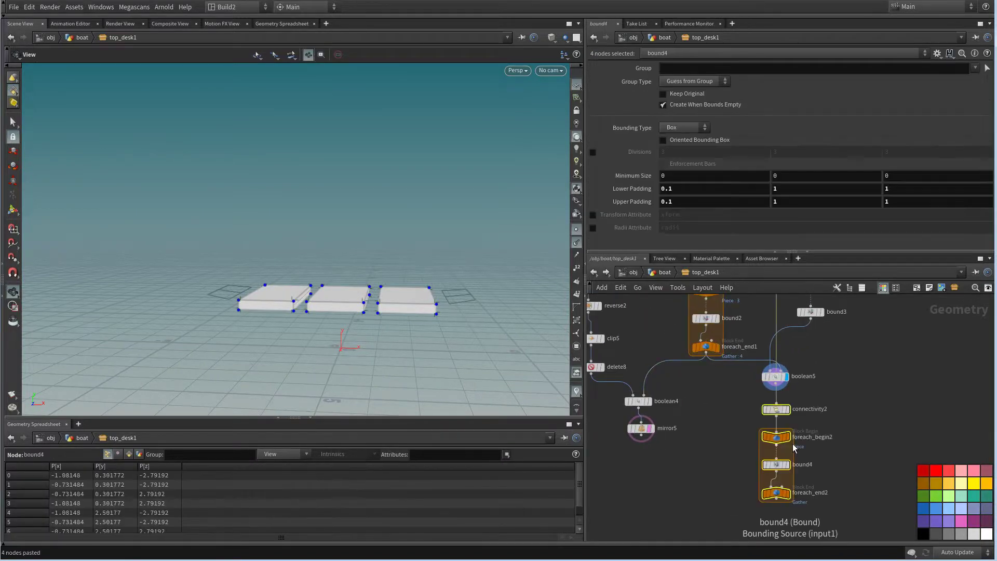
left_click(773, 409)
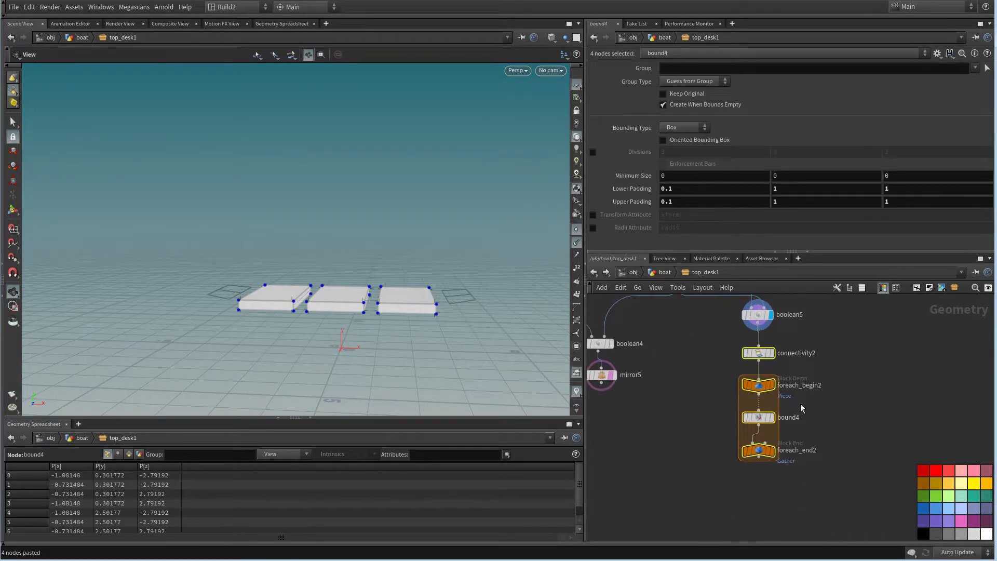
left_click(774, 449)
scroll(469, 329, "up", 3)
Set the lower and upper X padding of bound4 to 0
left_click(698, 382)
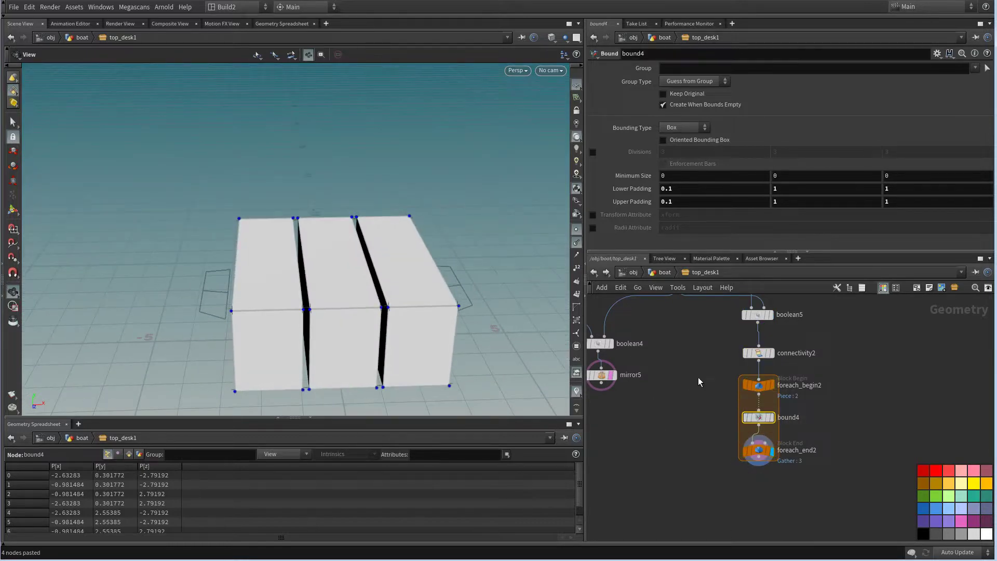
left_click_drag(699, 203, 630, 234)
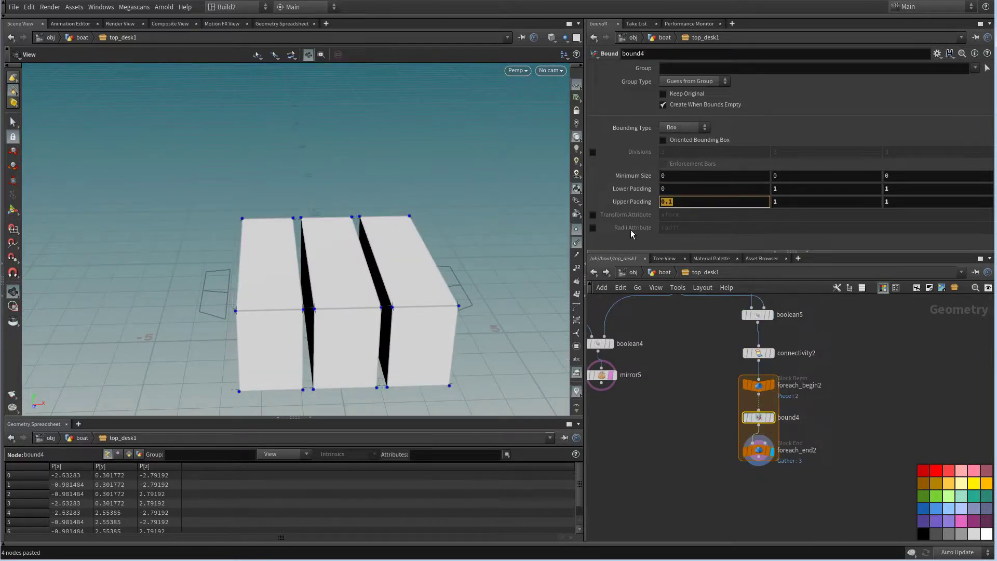
type("0")
Display mirror5 to show the full mirrored deck again
left_click(683, 393)
middle_click_drag(683, 393, 757, 376)
scroll(753, 375, "down", 2)
scroll(718, 409, "up", 3)
left_click(698, 344)
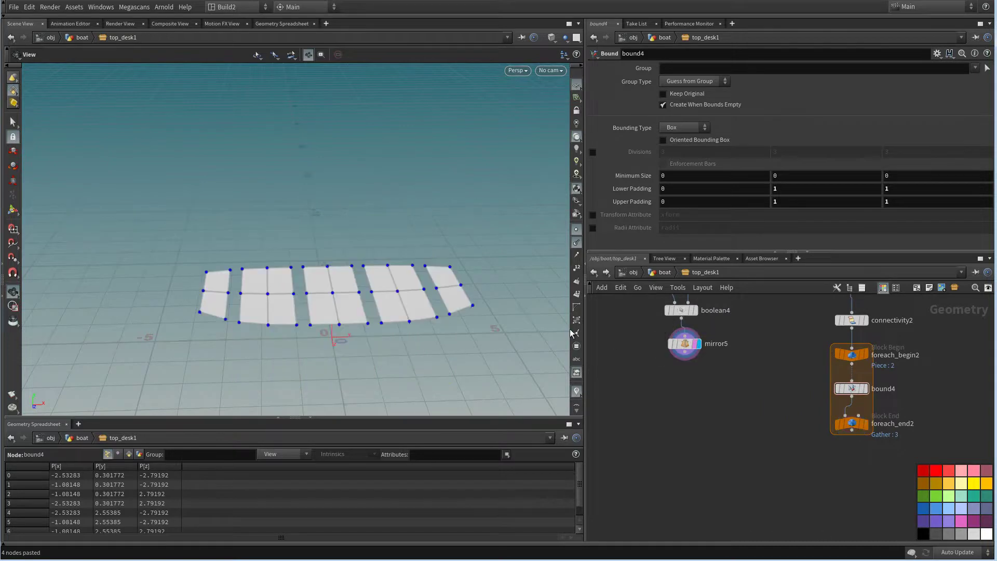
Show foreach_end2 as a template over the mirrored deck to compare the bounding boxes with the deck panels
left_click(861, 427)
scroll(483, 289, "up", 3)
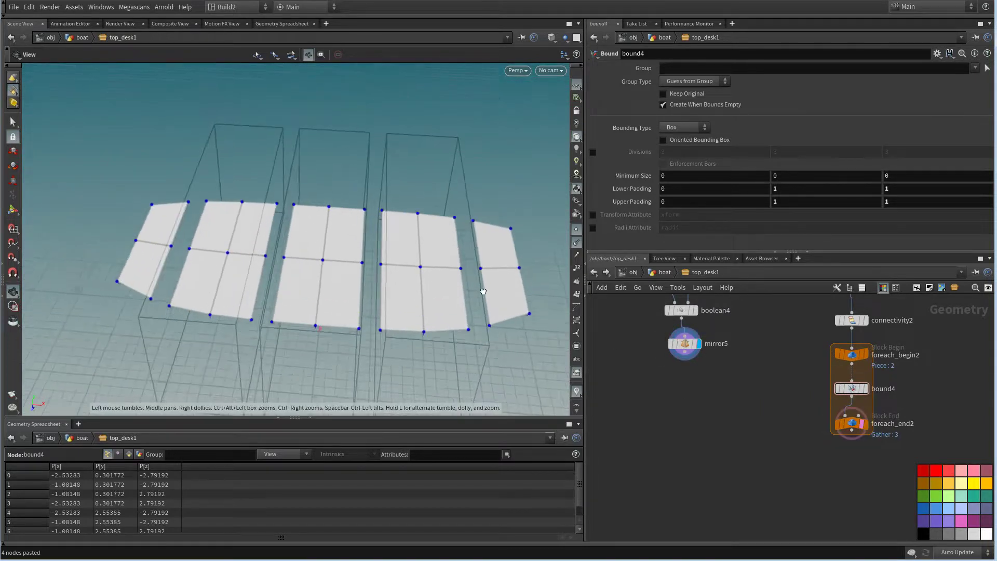
mouse_move(483, 289)
left_mouse_down()
mouse_move(372, 280)
mouse_move(462, 241)
mouse_move(492, 241)
mouse_move(468, 261)
mouse_move(507, 291)
mouse_move(486, 288)
left_mouse_up()
scroll(699, 393, "up", 3)
middle_click_drag(923, 432, 827, 419)
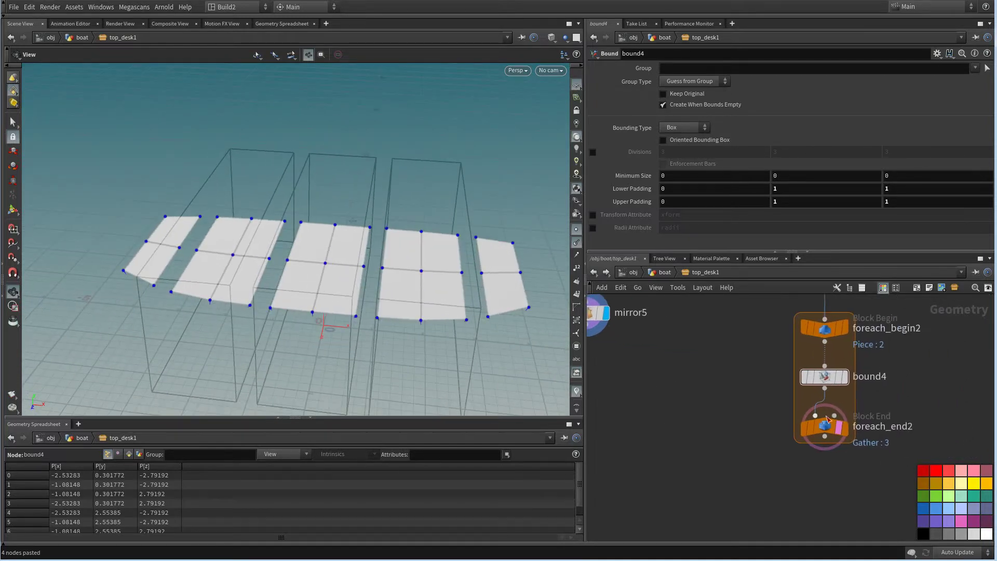
Set the lower and upper X padding of bound4 to 0.01
type("0.01")
key("Tab")
type("0.01")
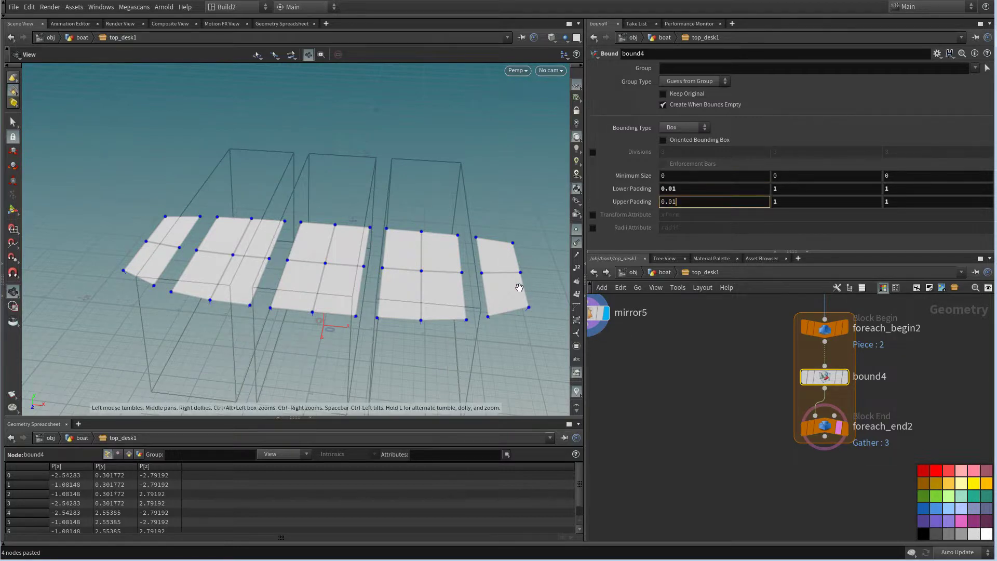
left_click_drag(392, 304, 416, 327)
Display bound3 and delete boolean5, connectivity2 and the for-each block with bound4 below it
middle_click_drag(746, 406, 698, 468)
middle_click_drag(694, 348, 703, 455)
scroll(703, 456, "down", 2)
left_click(838, 306)
middle_click_drag(819, 412, 800, 387)
left_click_drag(519, 358, 511, 328)
scroll(710, 433, "down", 3)
left_click_drag(703, 384, 805, 537)
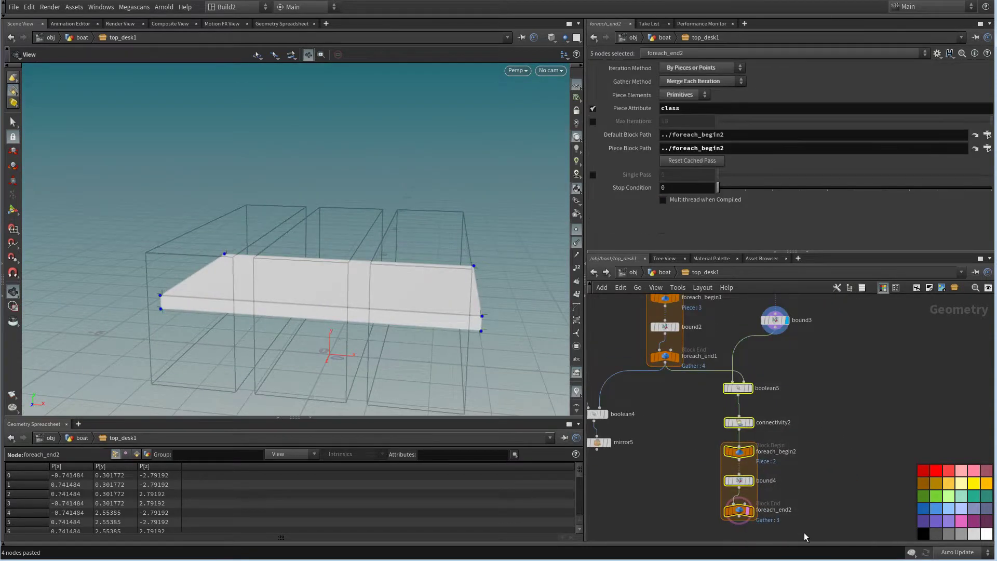
key("Delete")
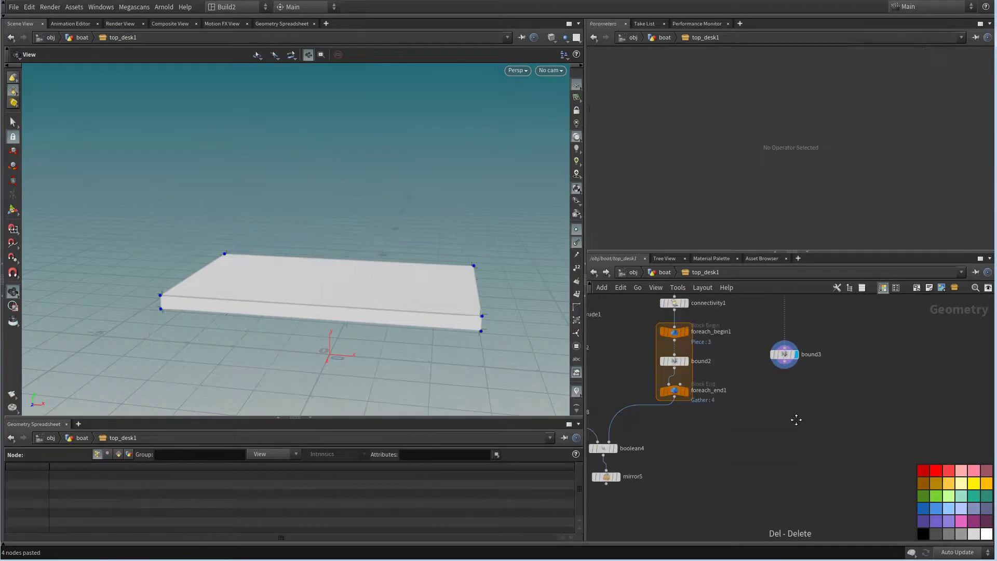
Examine the sweep4 node feeding bound3 and the node chain around it
middle_click_drag(778, 358, 790, 472)
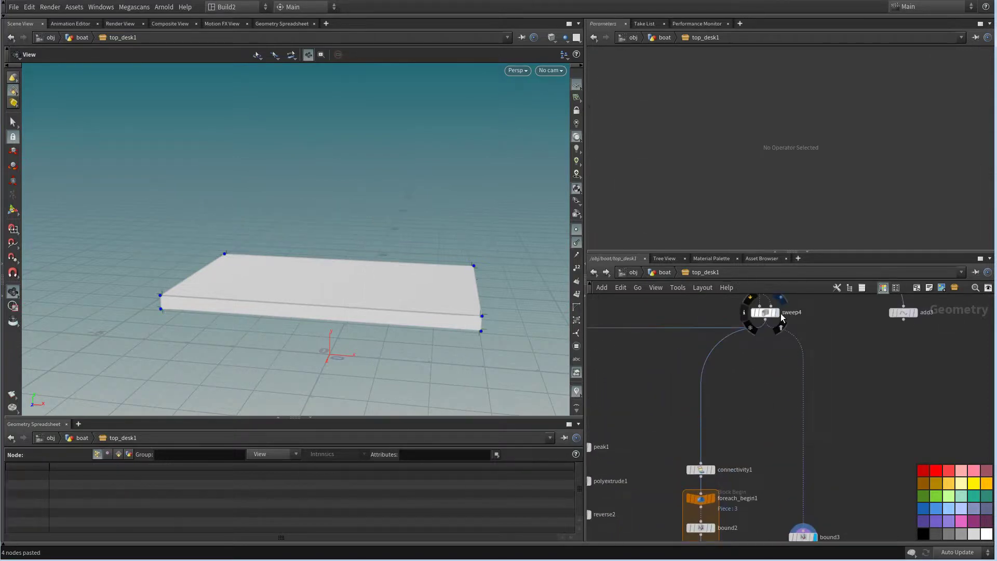
left_click(782, 316)
scroll(786, 434, "down", 3)
left_click(806, 461)
scroll(810, 462, "down", 4)
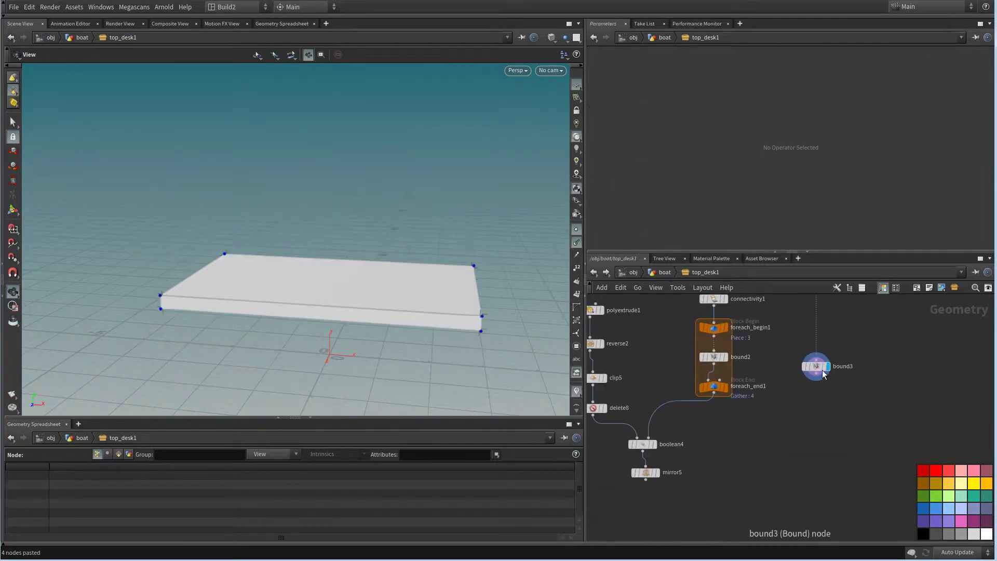
scroll(798, 449, "up", 5)
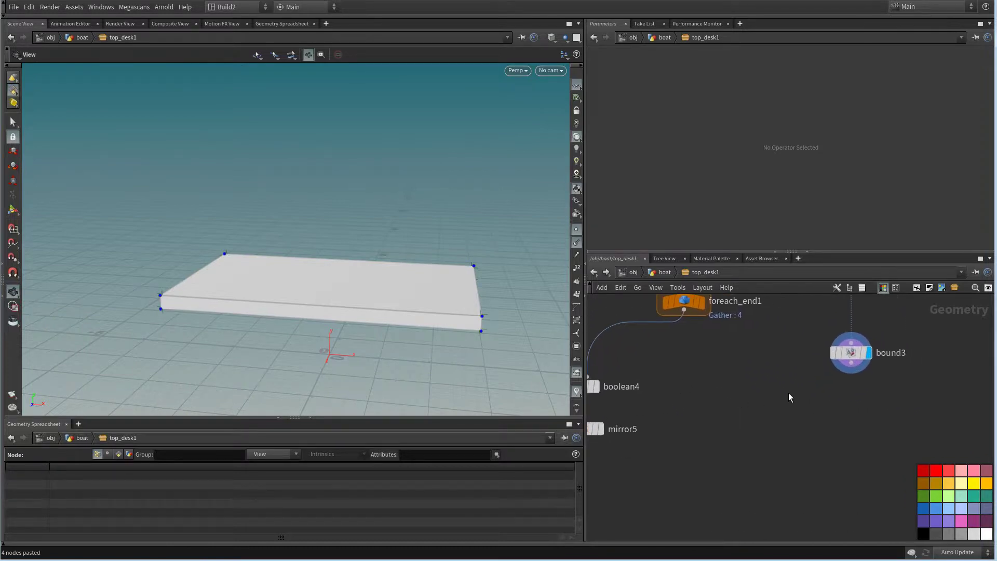
key("Tab")
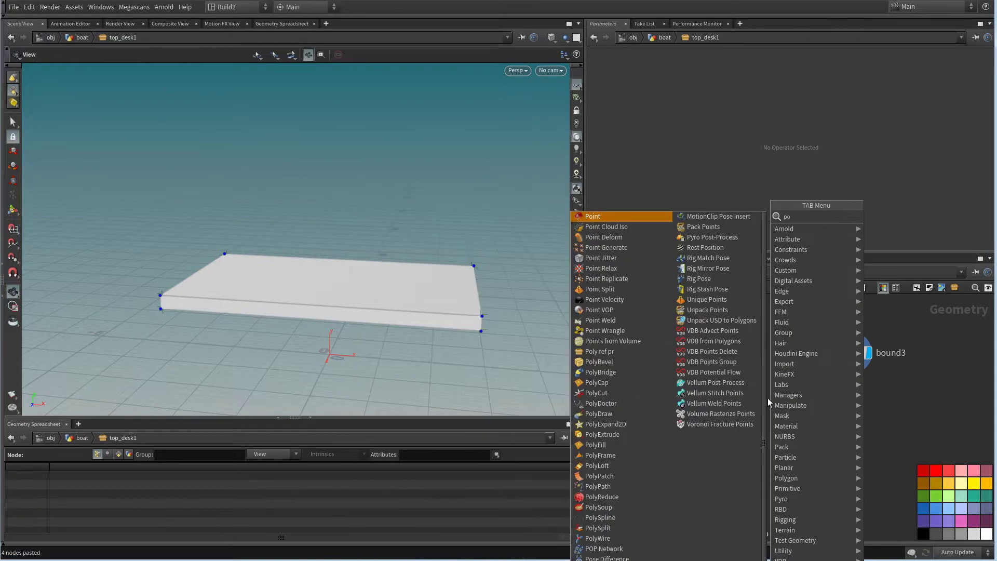
type("poi")
left_click(885, 229)
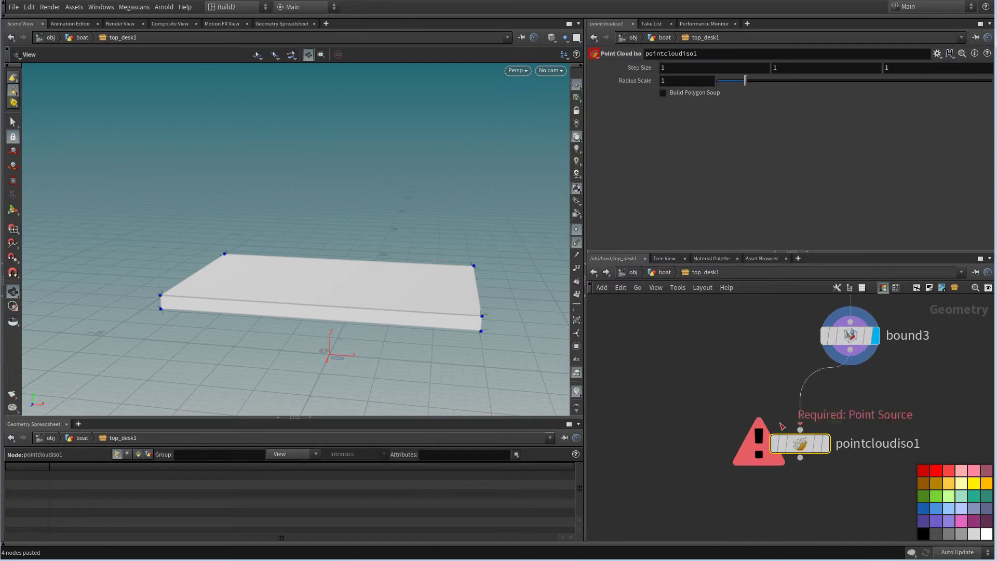
left_click(827, 446)
left_click_drag(802, 444, 853, 434)
middle_click_drag(852, 434, 752, 422)
left_click_drag(696, 385, 789, 501)
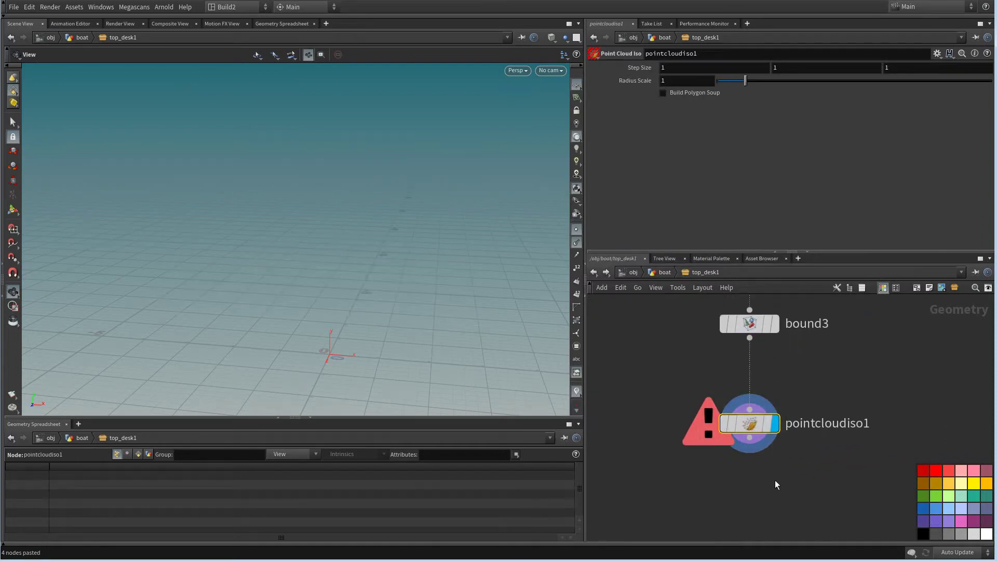
key("Delete")
Try adding a Point node below bound3
key("Tab")
type("poi")
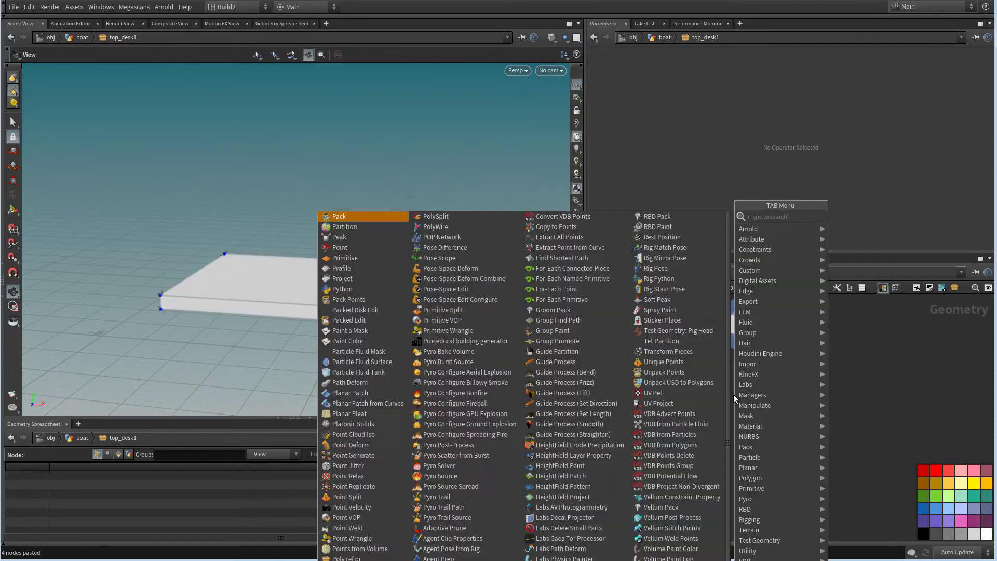
left_click(860, 219)
left_click(749, 382)
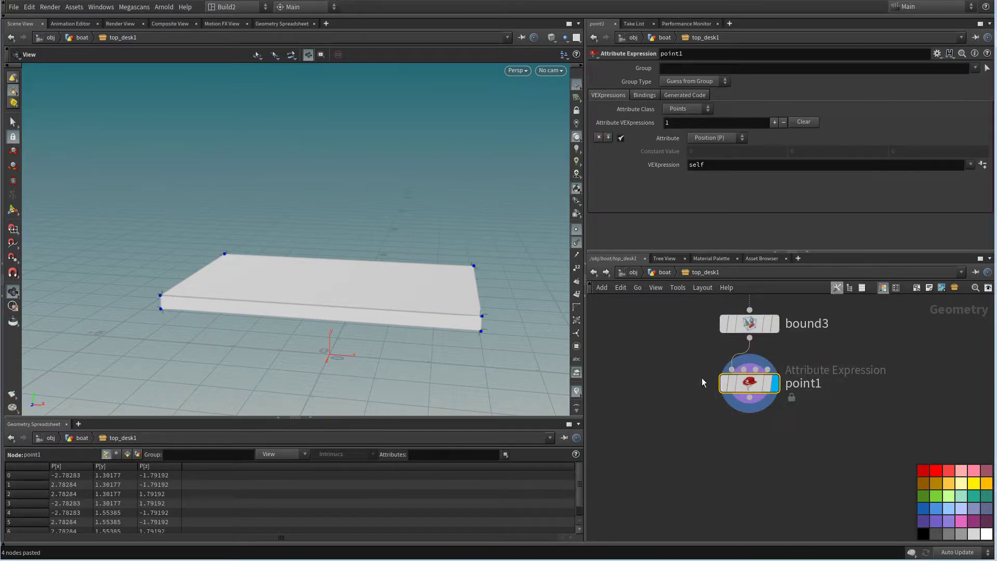
key("Delete")
Template mirror5 to compare it with the bound3 box, and make mirror5 the displayed node
scroll(760, 413, "down", 4)
middle_click_drag(713, 416, 768, 425)
scroll(658, 441, "up", 2)
left_click(639, 409)
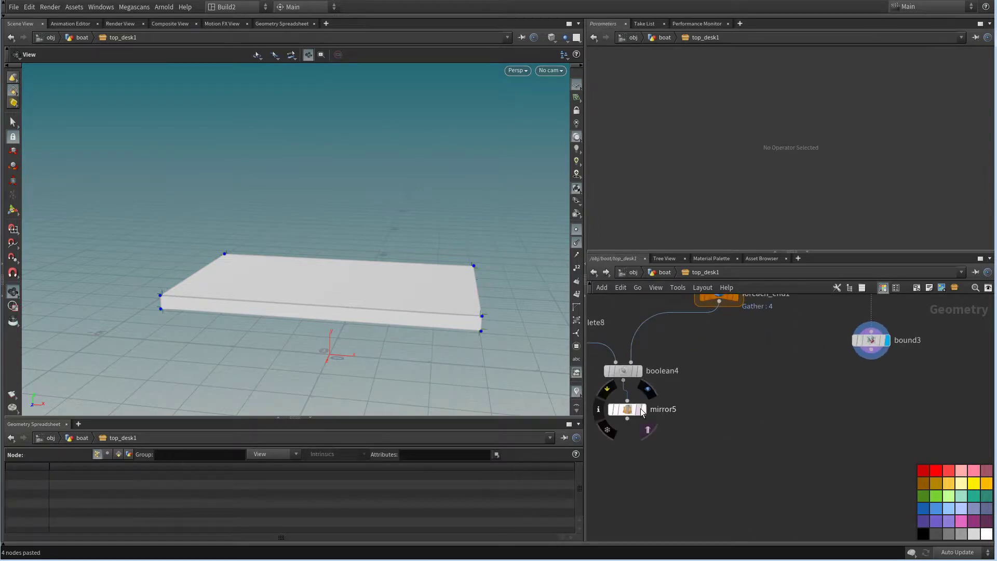
left_click_drag(451, 323, 468, 367)
middle_click_drag(694, 392, 693, 371)
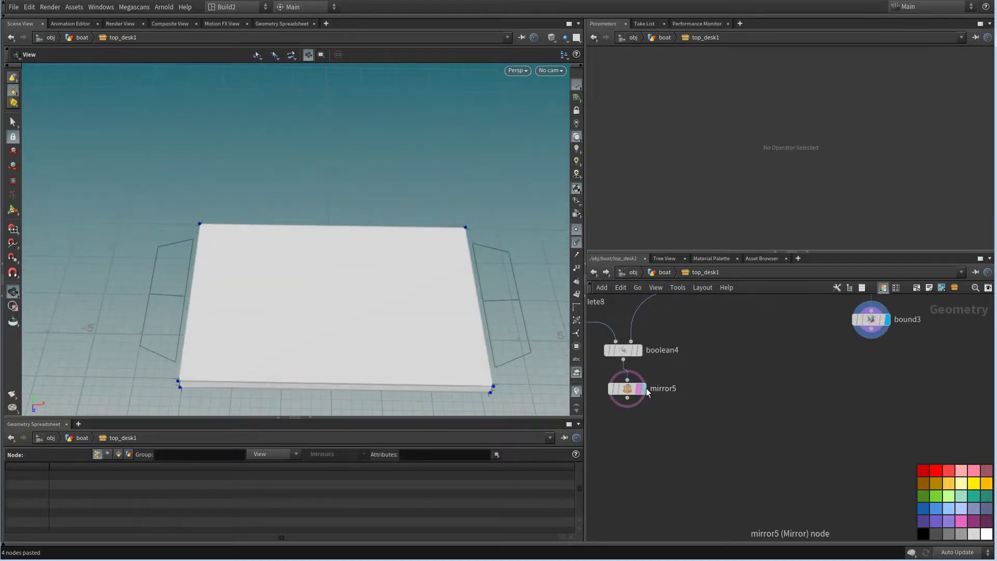
left_click(643, 389)
Add an Attribute VOP named del_prim, with mirror5 as its first input and bound3 as its second
key("Tab")
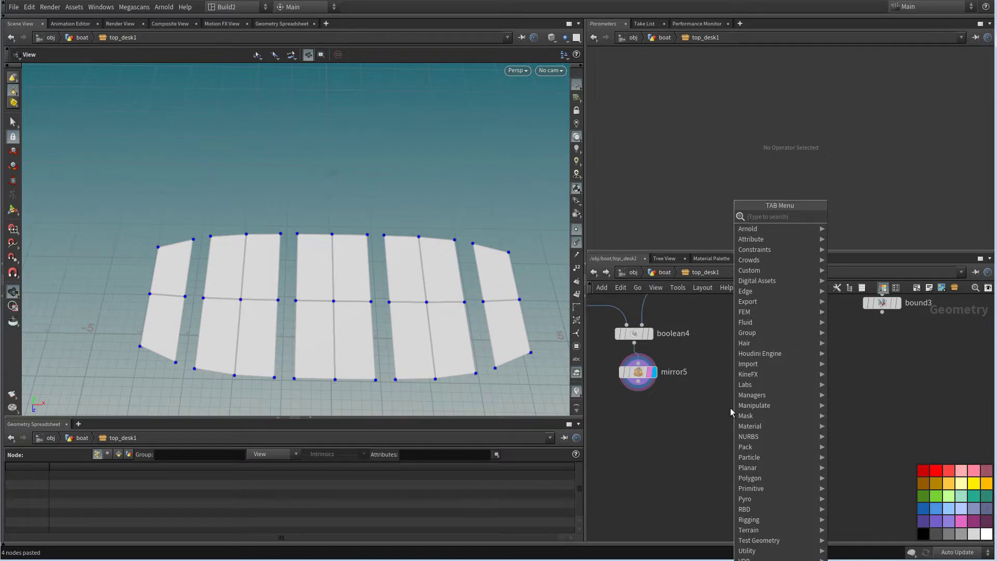
type("vop")
left_click(856, 227)
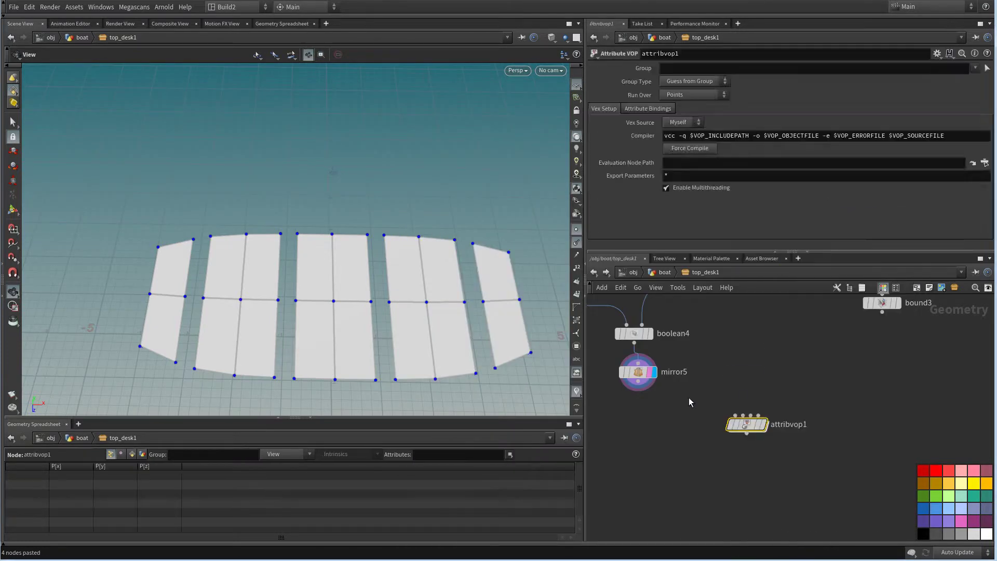
left_click(730, 408)
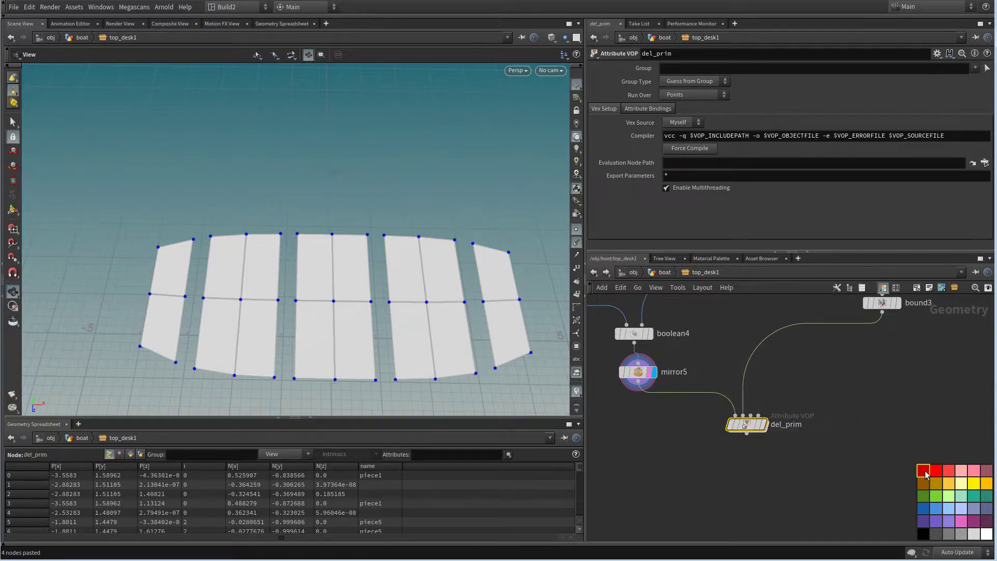
Colour the del_prim node red, display it and align it below mirror5
left_click(761, 424)
left_click_drag(753, 424, 732, 424)
middle_click_drag(786, 416, 842, 399)
scroll(842, 400, "up", 1)
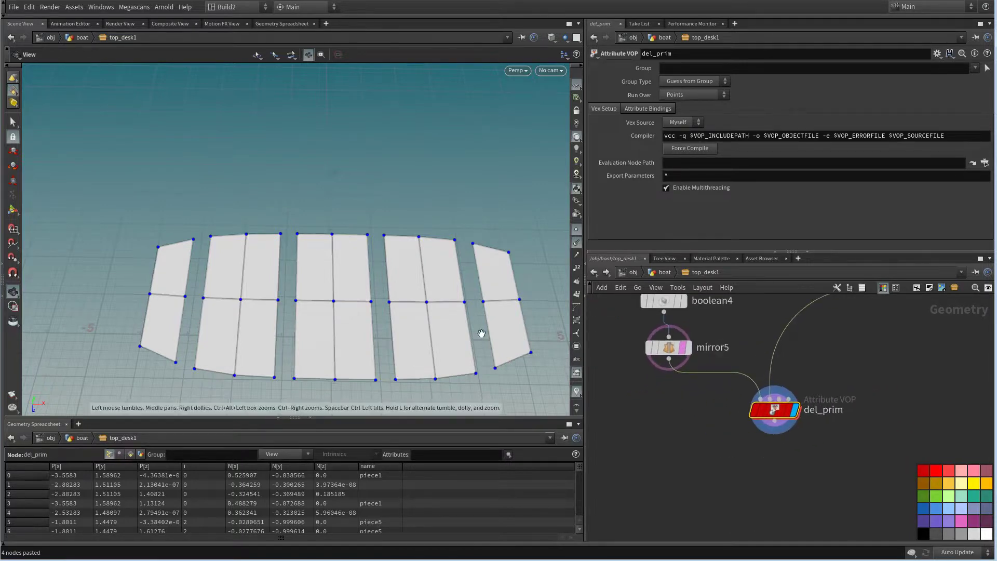
left_click_drag(481, 334, 515, 316)
Change the Run Over setting of del_prim and open its VOP network
double_click(761, 413)
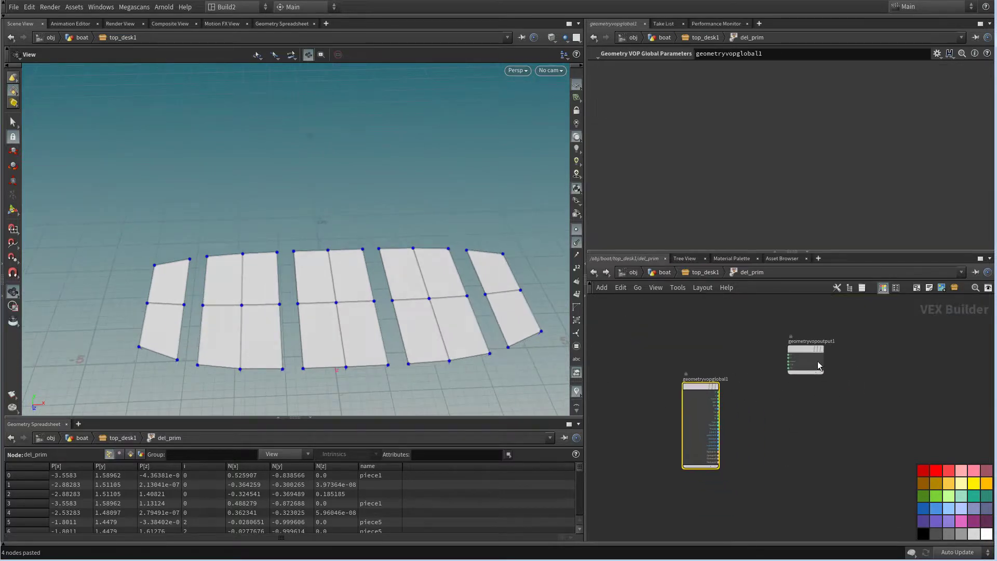
left_click(705, 273)
left_click(661, 325)
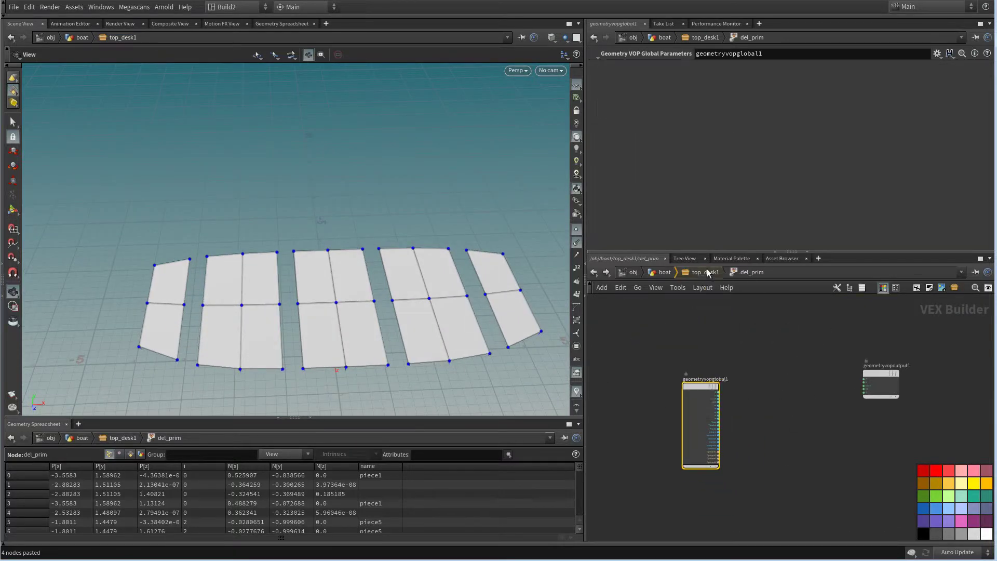
left_click(707, 273)
left_click(707, 95)
left_click(692, 117)
double_click(752, 418)
Create an Add node in del_prim and connect the global P output to its first input
key("Tab")
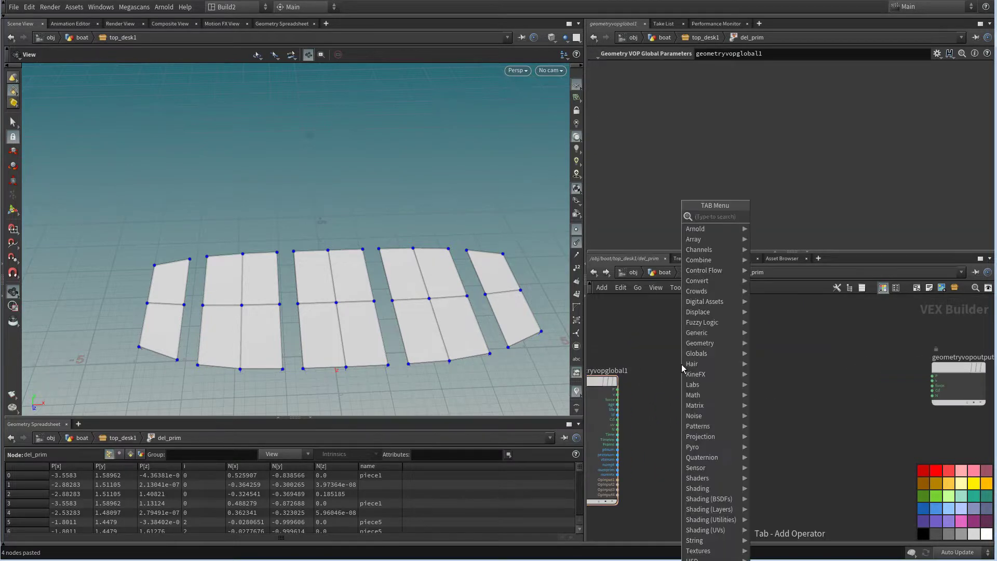
type("ad")
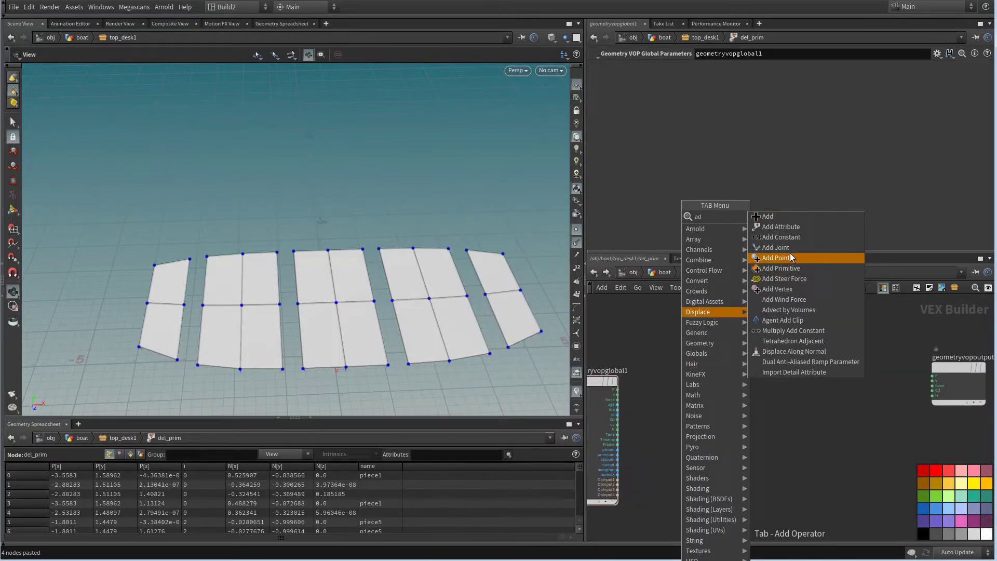
left_click(768, 216)
left_click(785, 379)
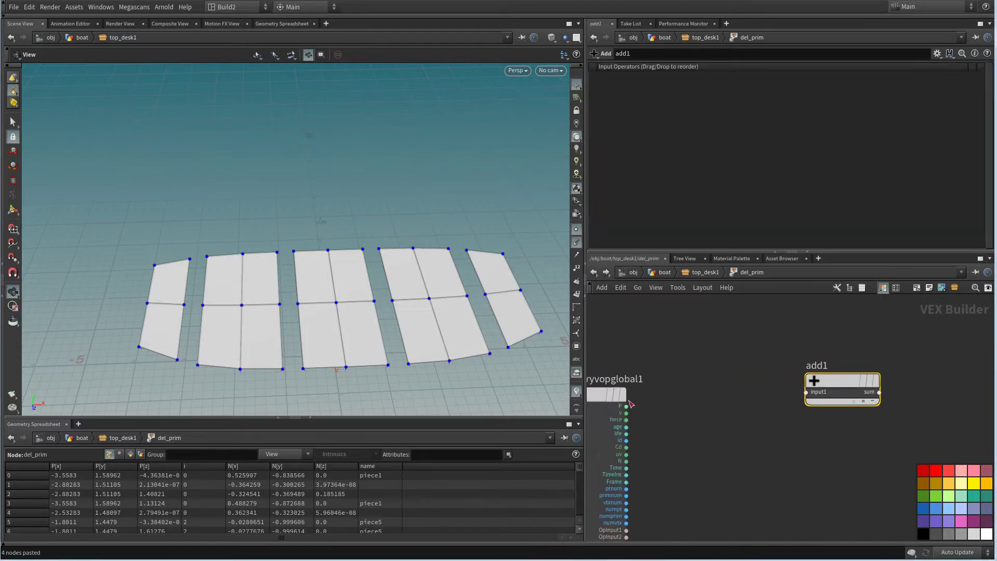
left_click_drag(798, 395, 805, 392)
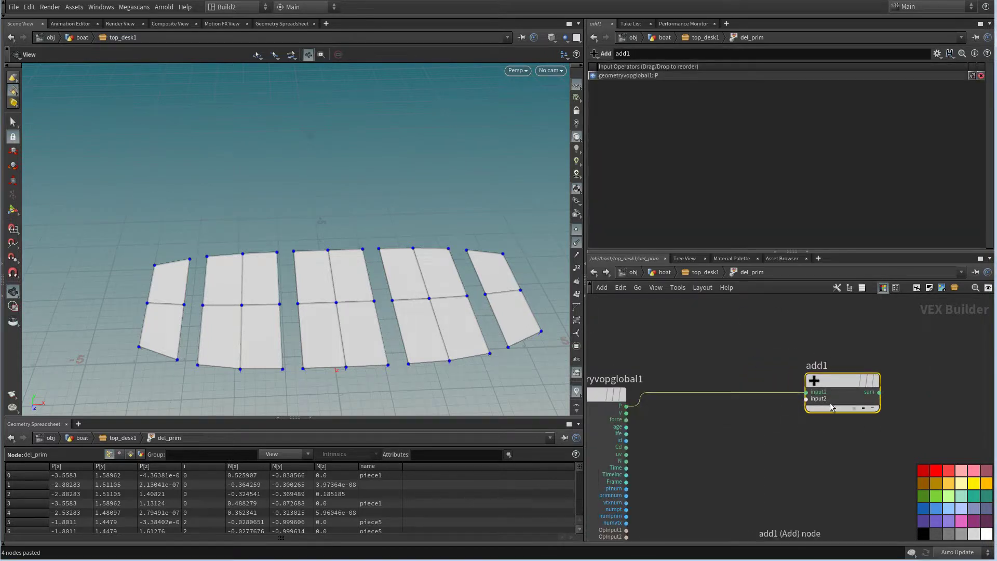
Create a constant for the Add node's second input, make it a Vector and set its Y value to 1
middle_click(815, 399)
left_click(830, 427)
left_click_drag(733, 380, 714, 335)
left_click(727, 348)
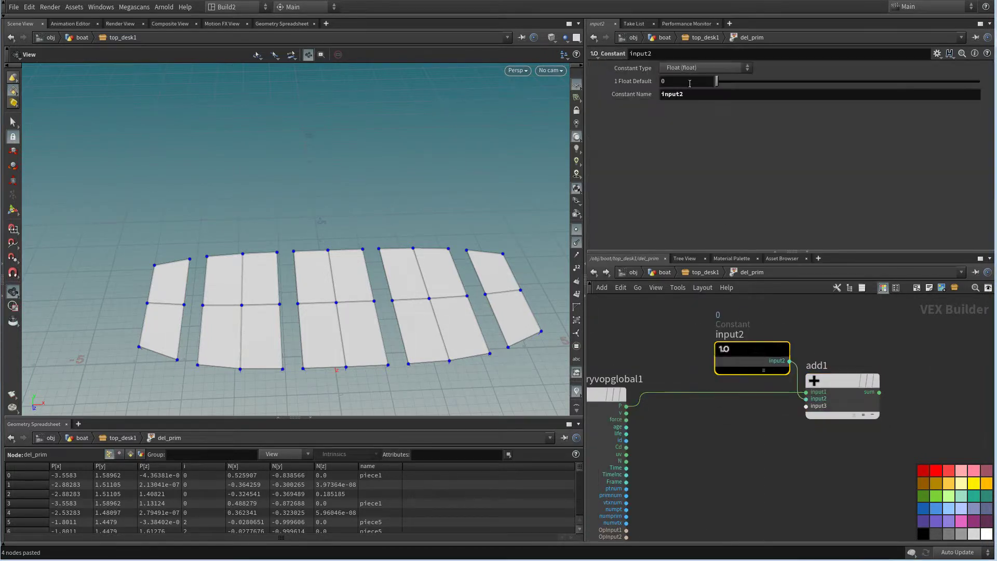
left_click(702, 68)
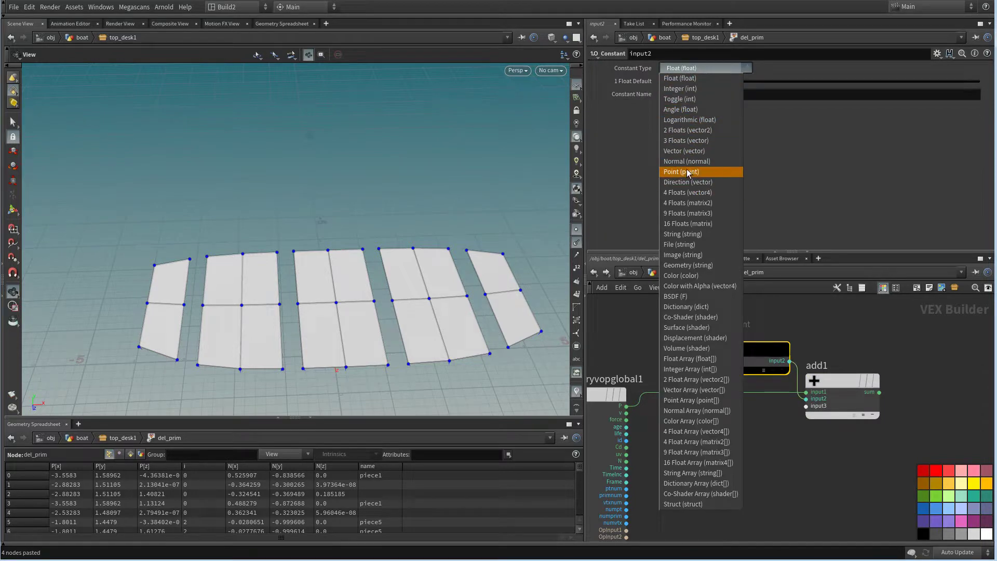
left_click(685, 151)
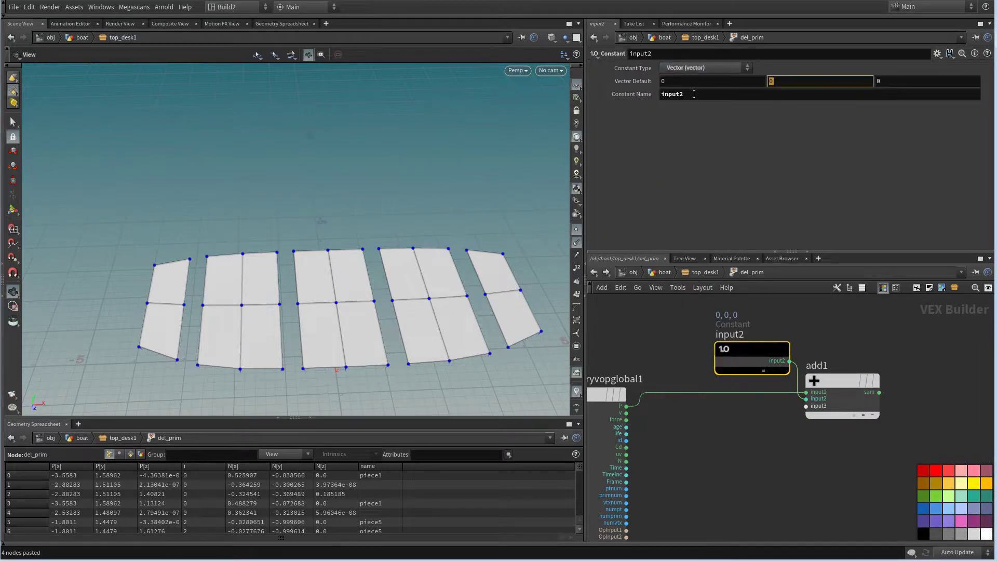
type("1")
key("Return")
Colour the input2 constant and the add1 node red
key("h")
left_click_drag(807, 408, 759, 351)
left_click_drag(815, 422, 688, 341)
left_click(950, 474)
Delete the geometryvopoutput1 node from the del_prim network
middle_click_drag(905, 382, 805, 374)
left_click_drag(784, 363, 947, 396)
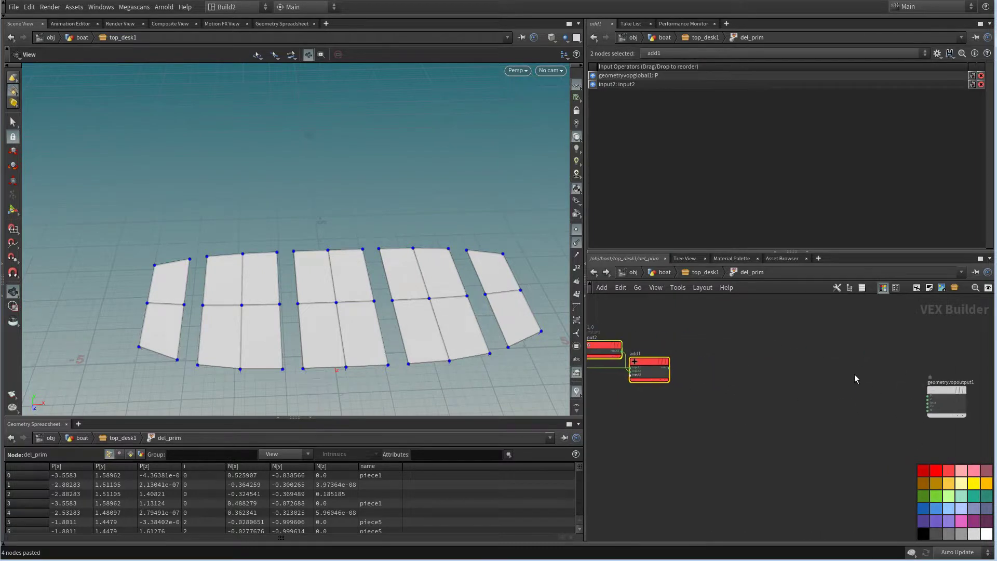
left_click_drag(885, 357, 962, 448)
key("Delete")
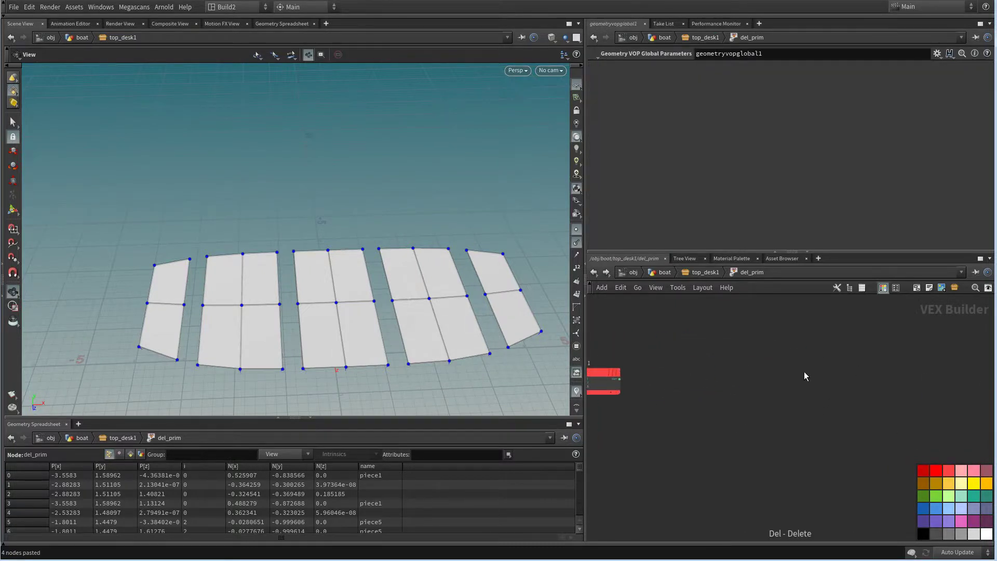
Add an If Block to the del_prim network and spread its begin and end nodes apart
key("Tab")
type("if")
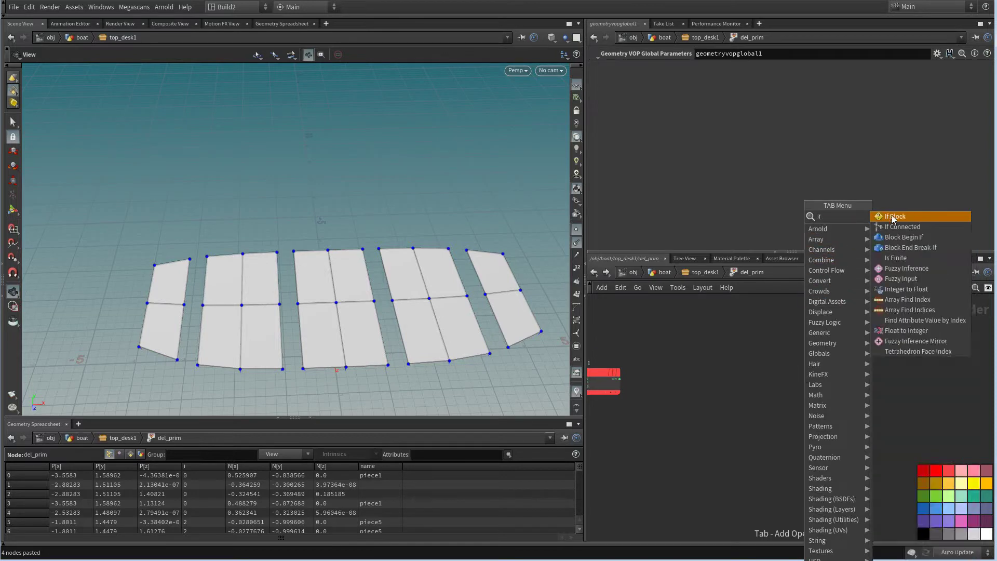
left_click(898, 218)
left_click(863, 364)
left_click_drag(750, 371, 688, 383)
left_click(825, 331)
Place a Remove Primitive node inside the If block
key("Tab")
type("rem")
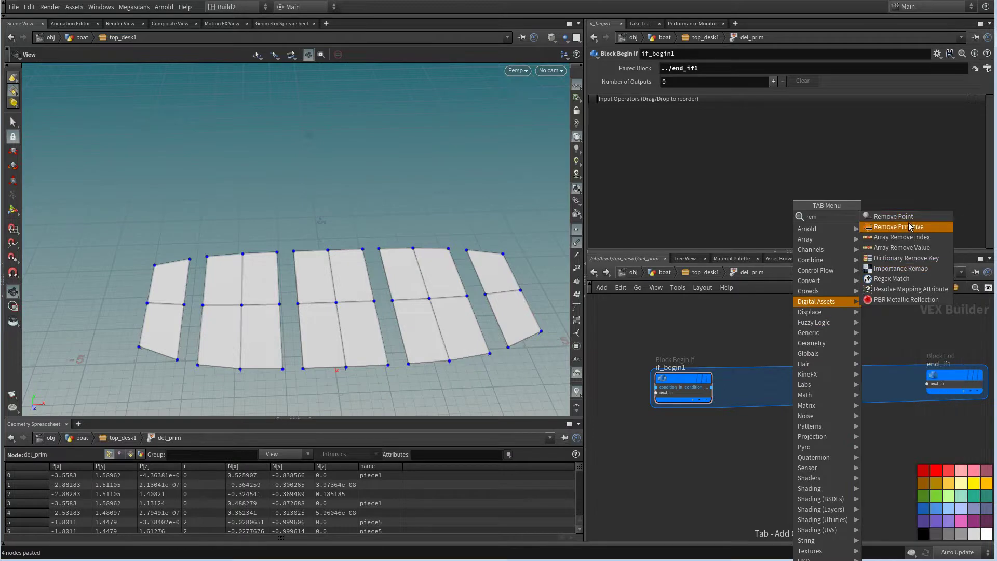
left_click(899, 227)
left_click(804, 387)
scroll(734, 404, "up", 2)
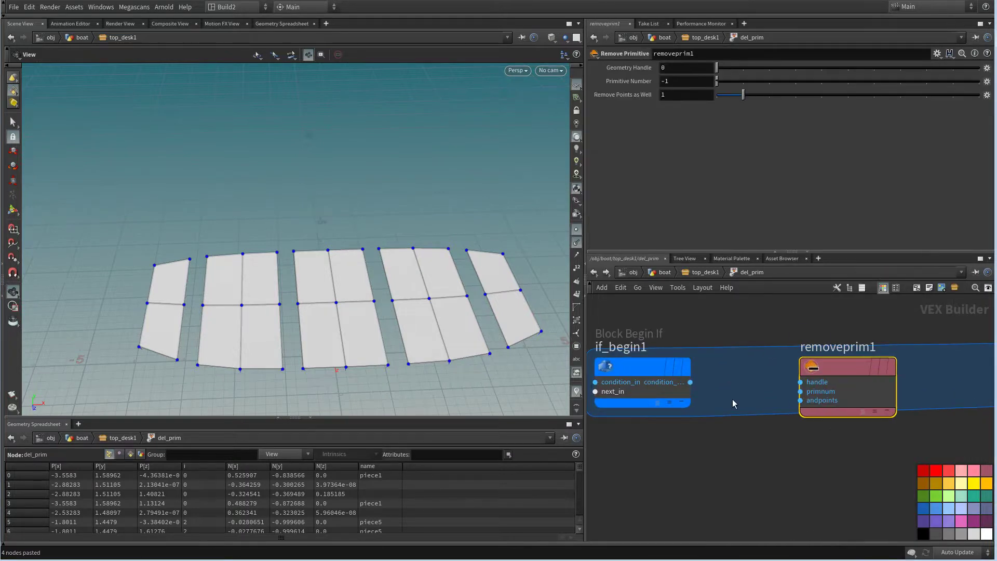
Connect the global primnum output to the next_in input of if_begin1
left_click(597, 392)
scroll(598, 407, "down", 3)
middle_click_drag(594, 485, 981, 394)
scroll(808, 367, "up", 3)
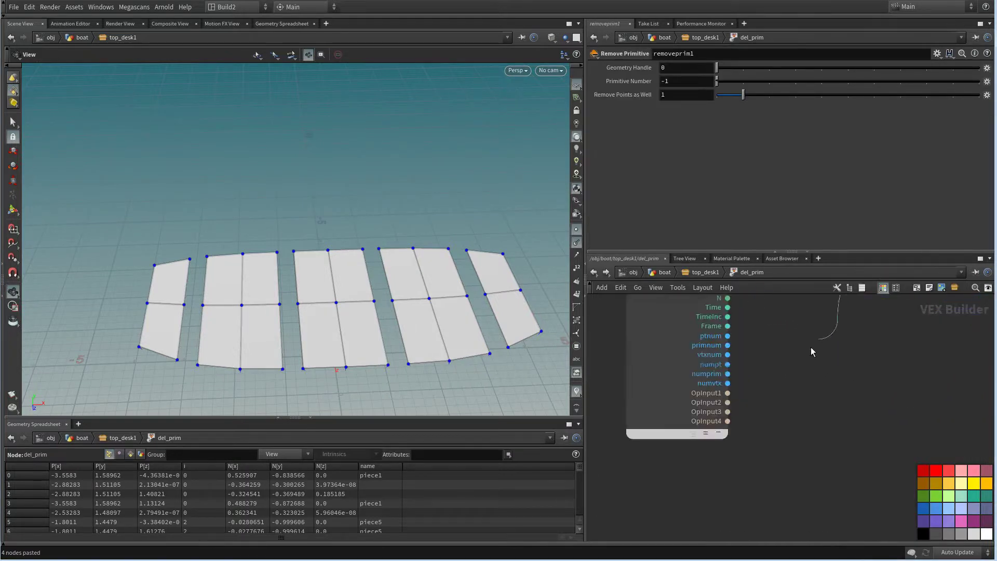
left_click(732, 344)
scroll(775, 363, "down", 5)
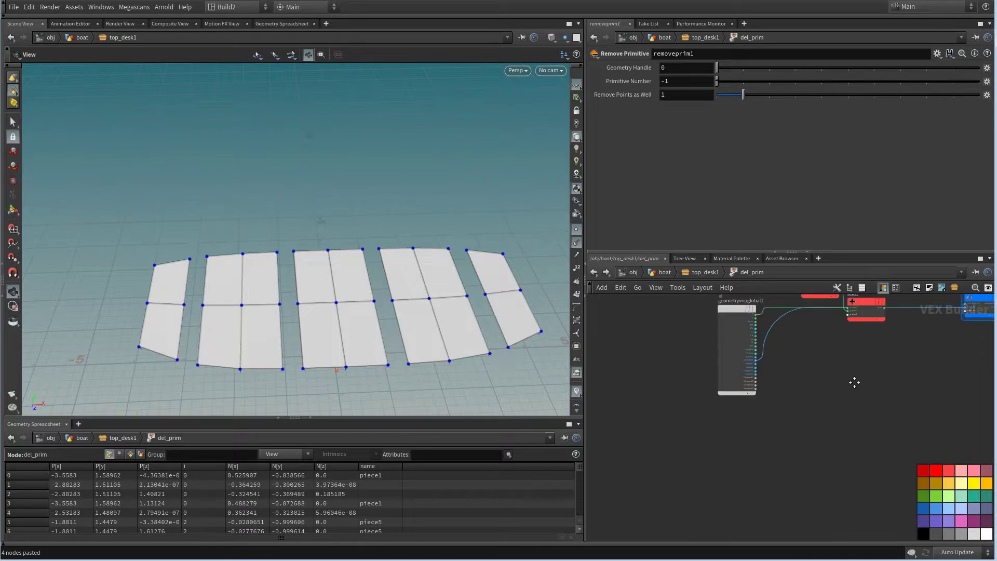
Connect the global P output to add1 alongside the 0, 1, 0 constant, and move these nodes away from the If block
middle_click_drag(855, 383, 737, 446)
left_click_drag(713, 436, 667, 450)
scroll(803, 428, "up", 5)
middle_click_drag(851, 423, 885, 408)
left_click(803, 427)
left_click(730, 390)
left_click(798, 390)
scroll(798, 390, "down", 4)
scroll(886, 409, "down", 1)
left_click_drag(810, 443, 614, 338)
left_click_drag(768, 410, 678, 401)
scroll(825, 395, "up", 2)
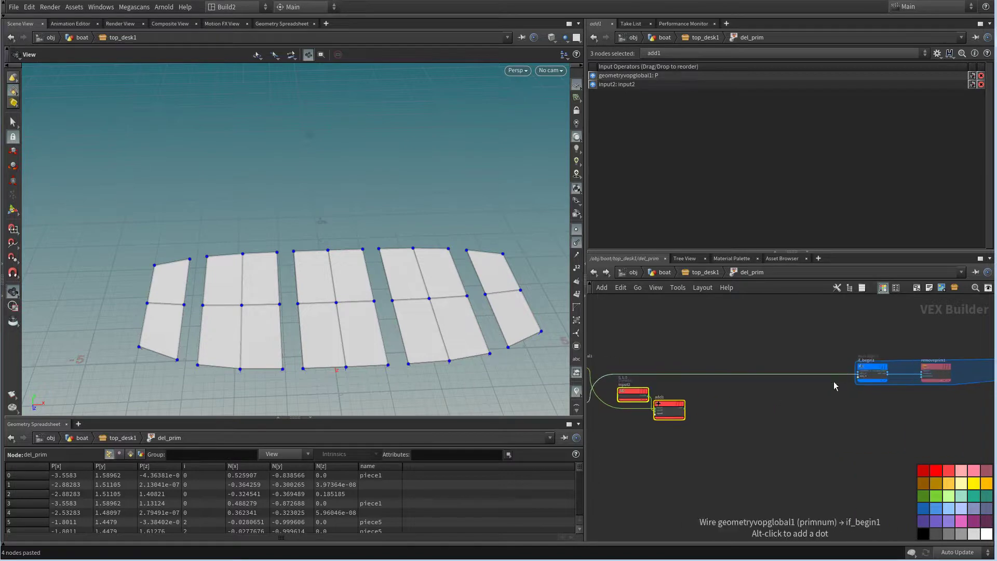
scroll(709, 436, "down", 1)
middle_click_drag(709, 435, 783, 430)
scroll(783, 430, "up", 4)
Add an Intersect node to the del_prim network and connect add1's sum output to its ray origin
left_click(782, 430)
key("Tab")
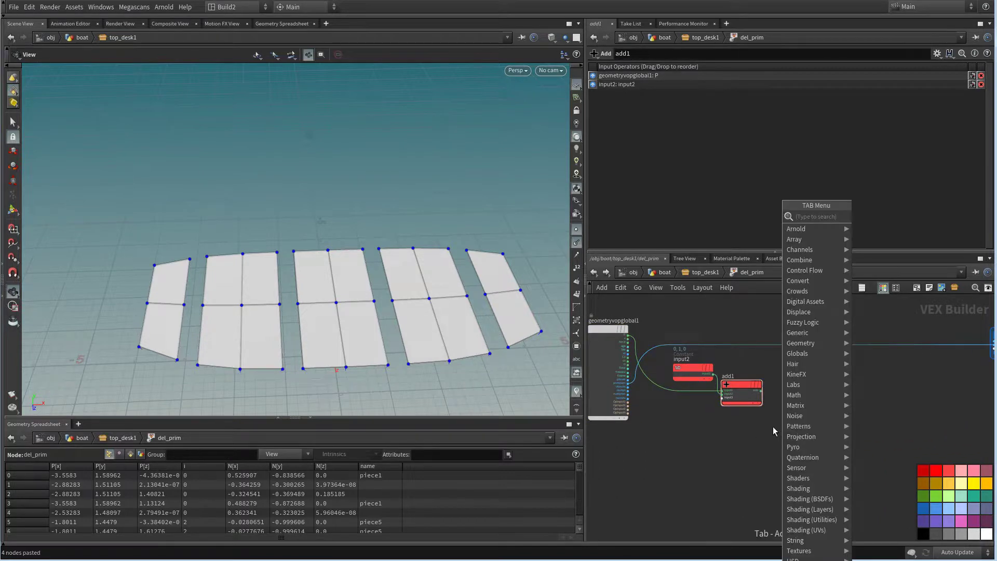
type("in")
left_click(903, 216)
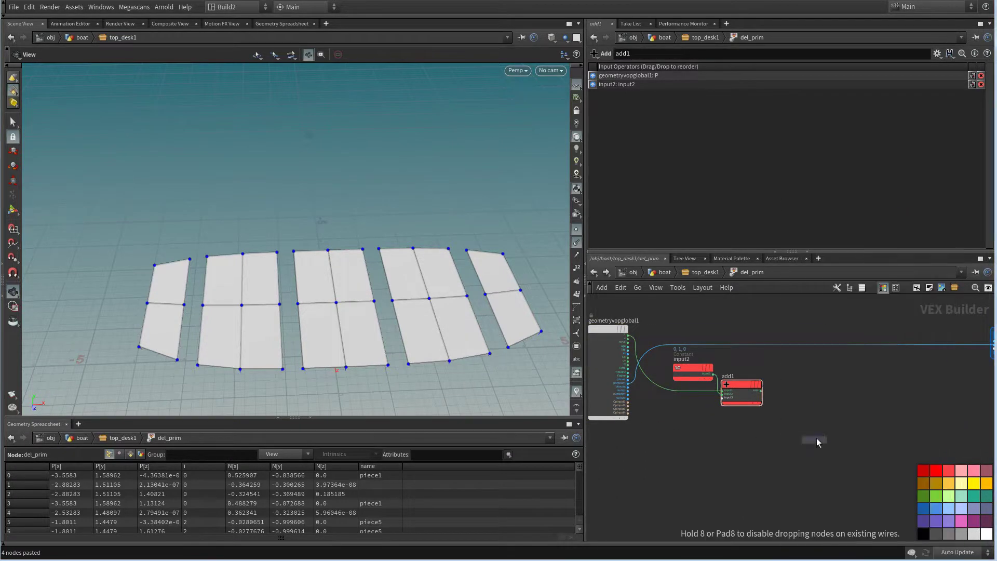
left_click(819, 442)
left_click(725, 373)
scroll(779, 435, "up", 3)
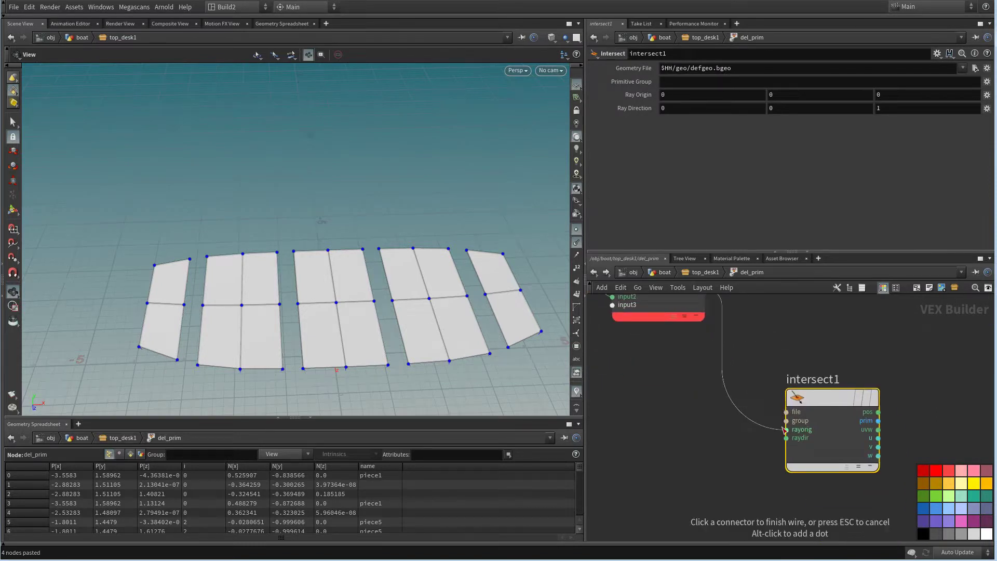
left_click(786, 431)
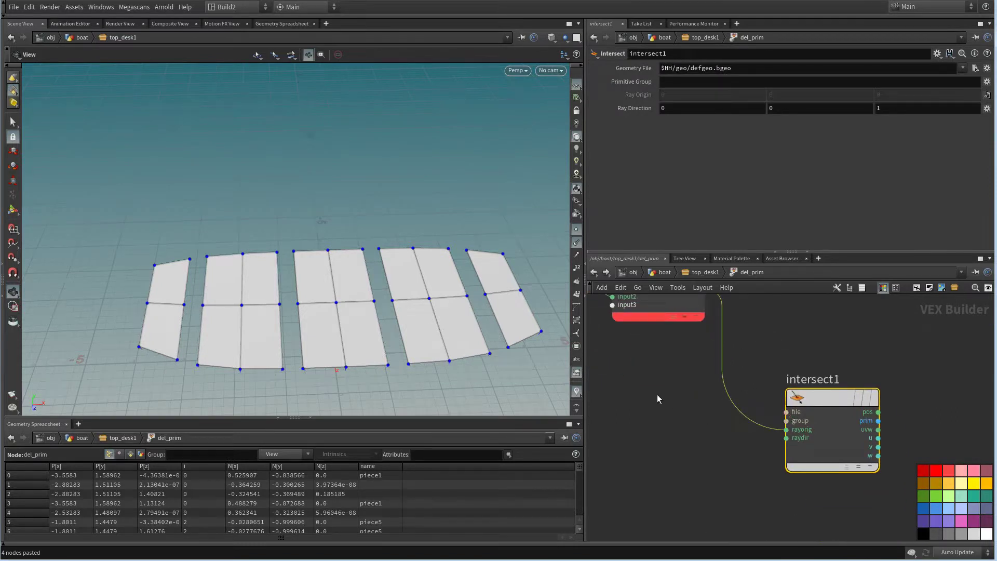
Connect the global second-input geometry to intersect1's file input and colour the node slate blue
middle_click_drag(659, 400, 608, 352)
left_click(712, 392)
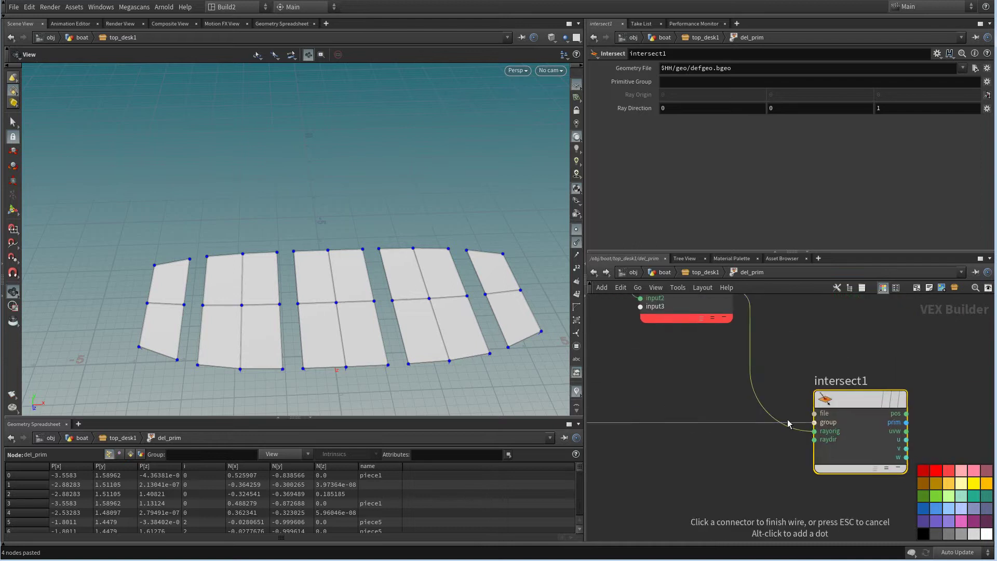
left_click(813, 413)
left_click(987, 512)
Set intersect1's ray direction to 0, -1000, 0
middle_click_drag(903, 365, 837, 375)
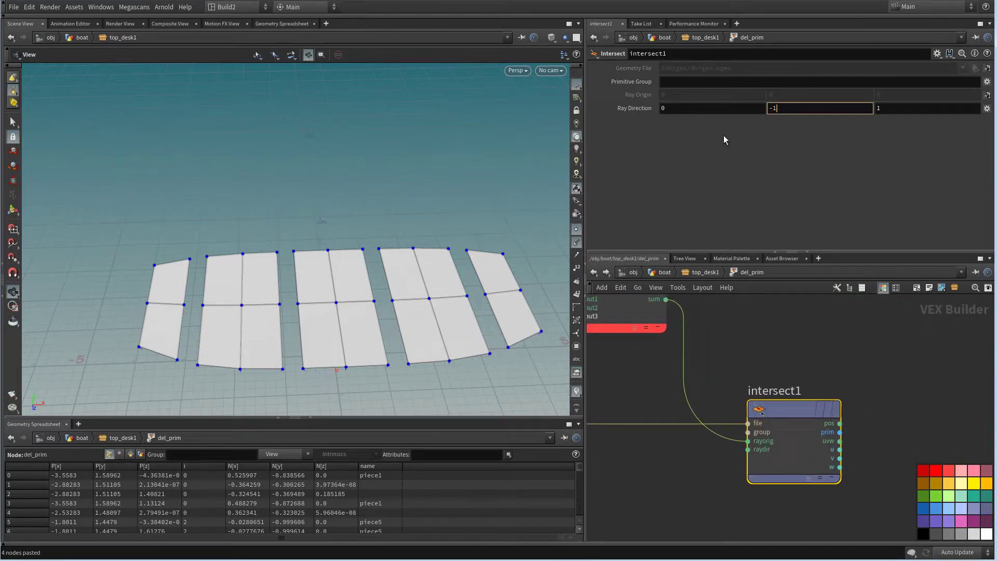
type("-1000")
key("Tab")
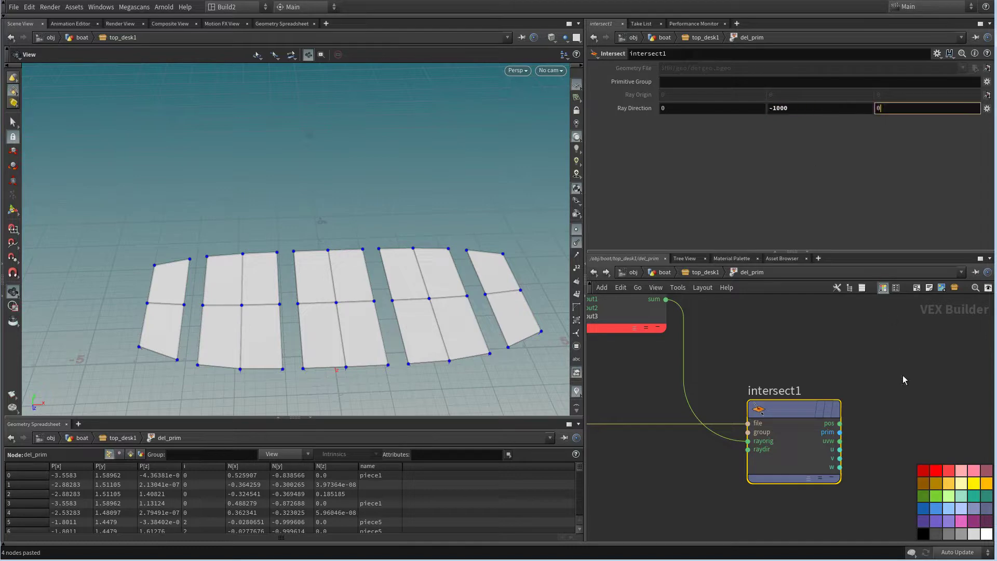
Add a Compare node fed by intersect1's prim output and set its test to Less Than 0
middle_click_drag(872, 401, 753, 411)
left_click(722, 443)
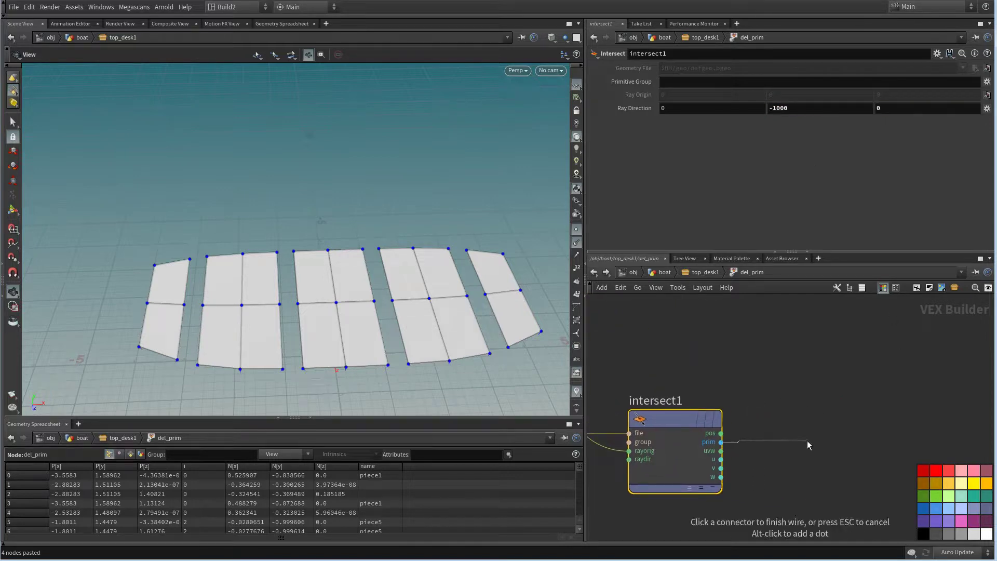
left_click(804, 444)
type("compare")
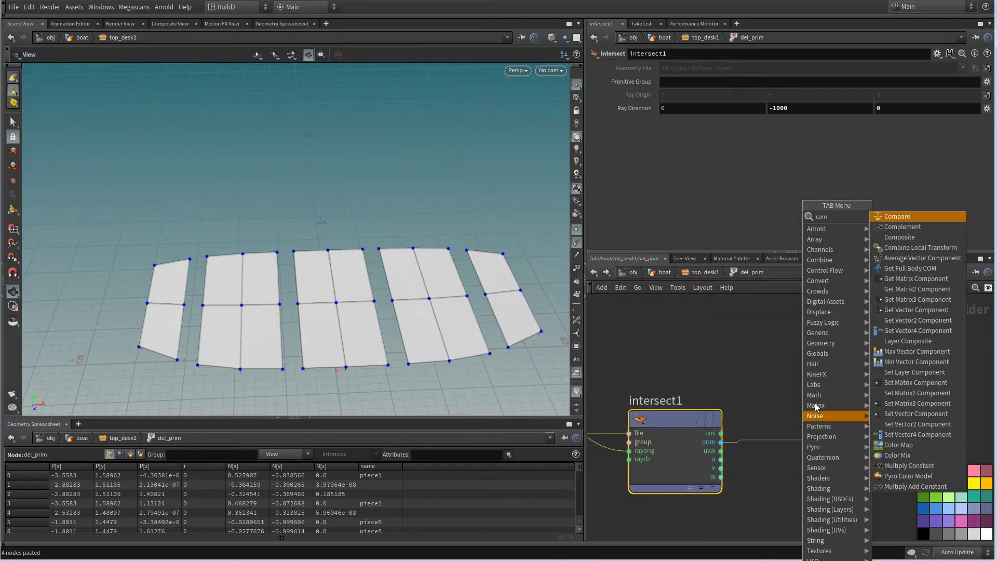
key("Return")
middle_click_drag(798, 347, 732, 333)
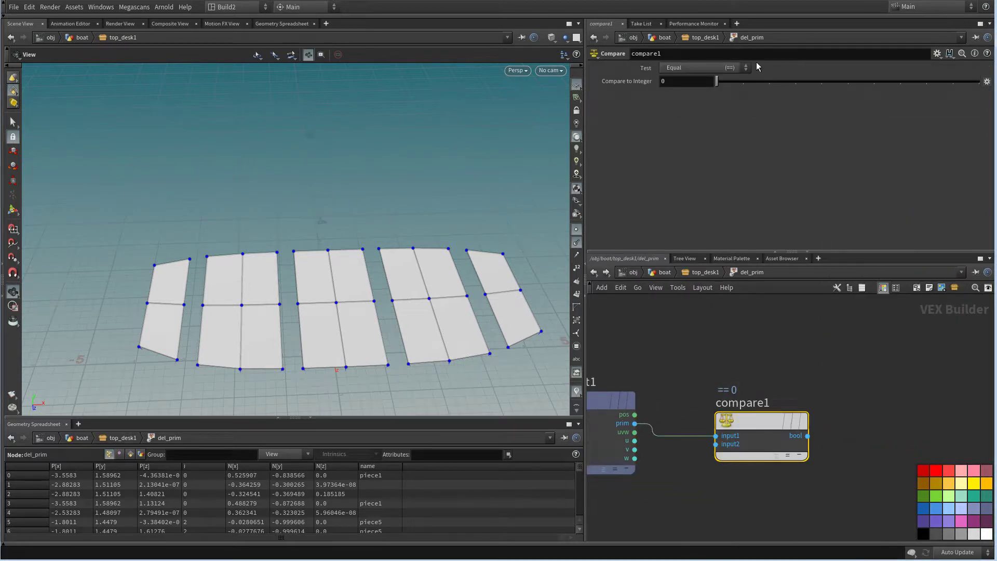
left_click(726, 67)
left_click(720, 82)
middle_click_drag(827, 378, 796, 409)
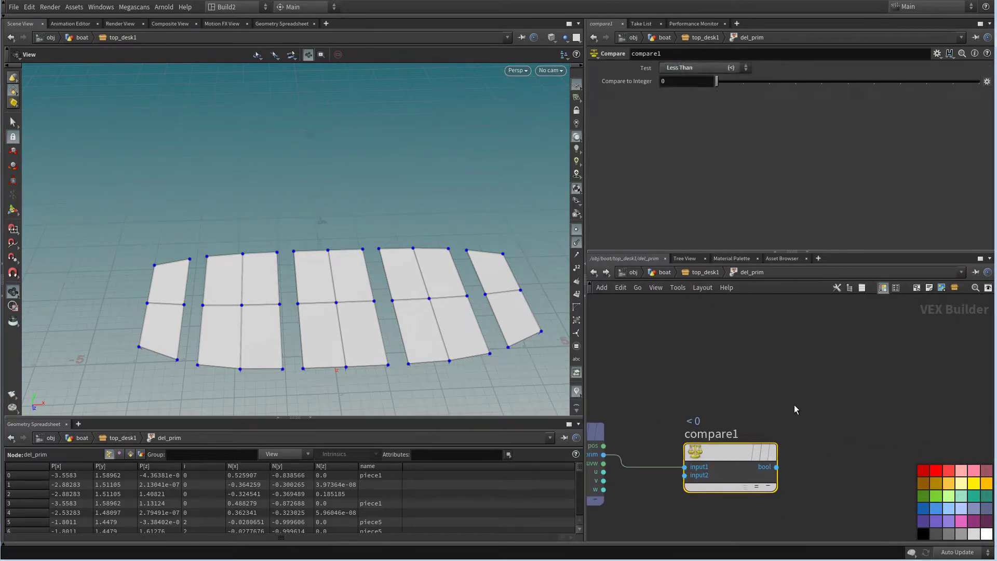
scroll(786, 412, "down", 2)
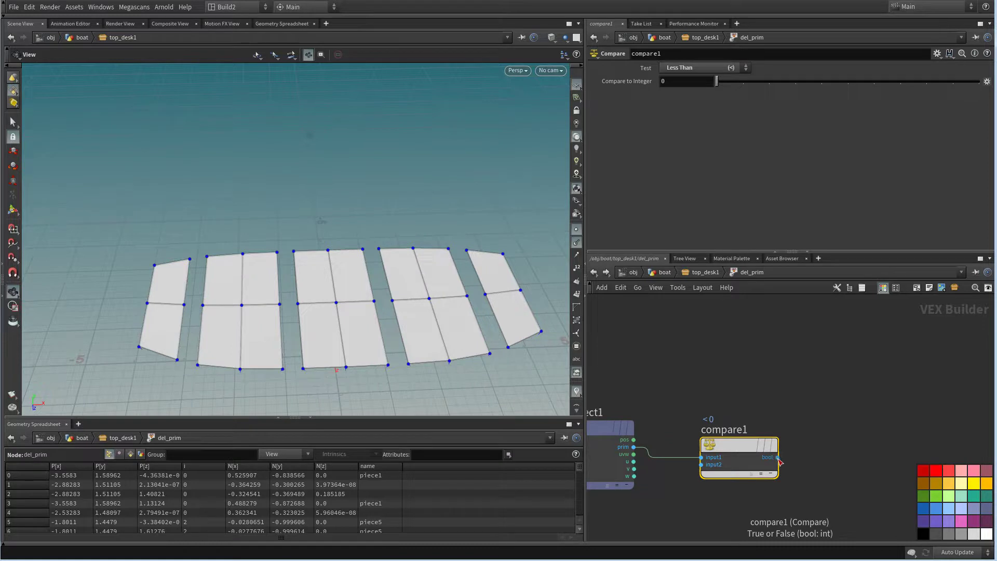
left_click(777, 458)
scroll(825, 414, "down", 4)
middle_click_drag(809, 335, 805, 422)
scroll(829, 422, "up", 4)
middle_click_drag(801, 499, 799, 412)
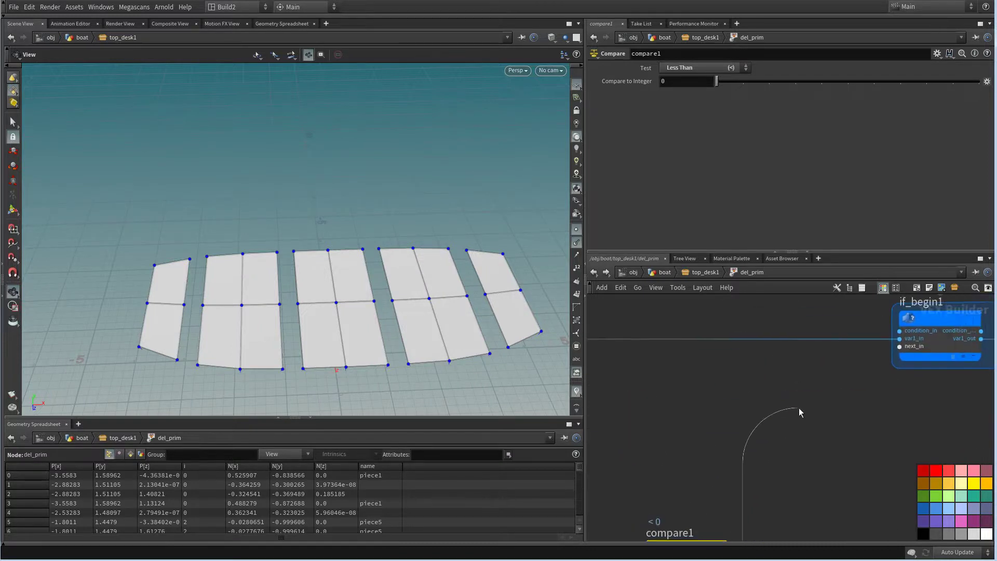
middle_click_drag(785, 452, 782, 387)
left_click(782, 387)
middle_click_drag(734, 434, 786, 415)
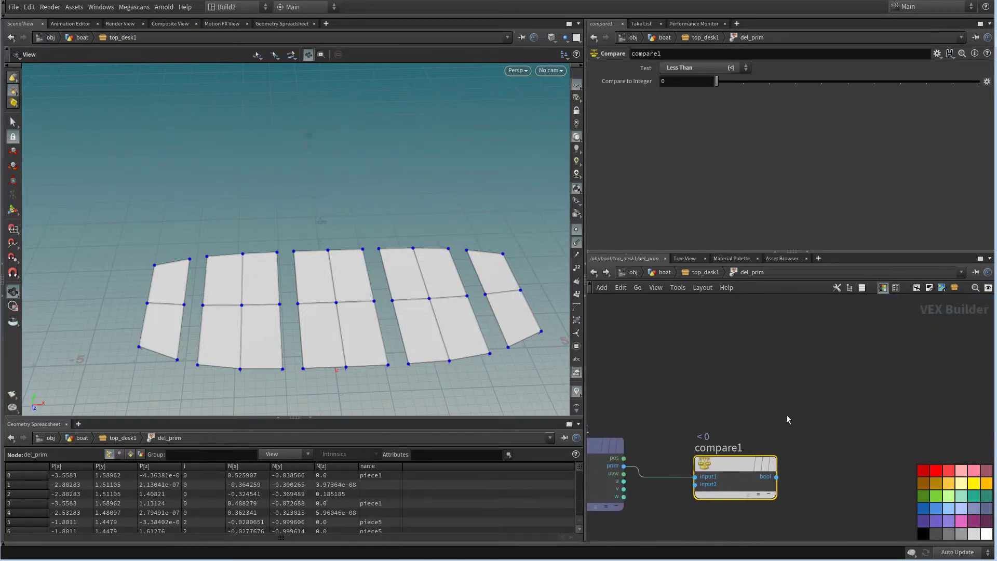
left_click(717, 68)
left_click(786, 445)
Connect compare1's bool output to the condition_in input of if_begin1
left_click(777, 477)
middle_click_drag(782, 395, 675, 496)
left_click(840, 347)
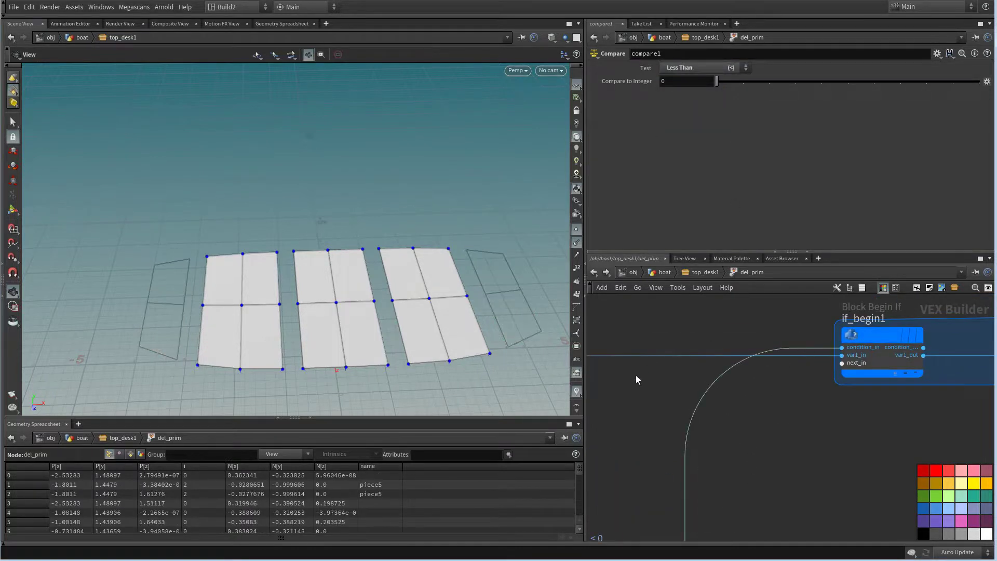
Return to the top_desk1 network and save the scene as boat_14.hip
left_click(706, 273)
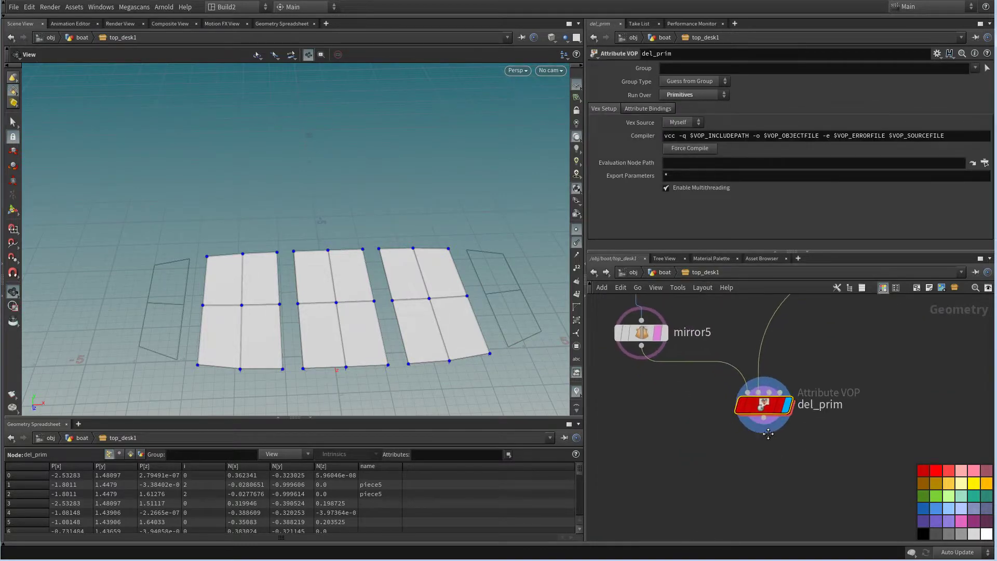
left_click_drag(494, 292, 442, 270)
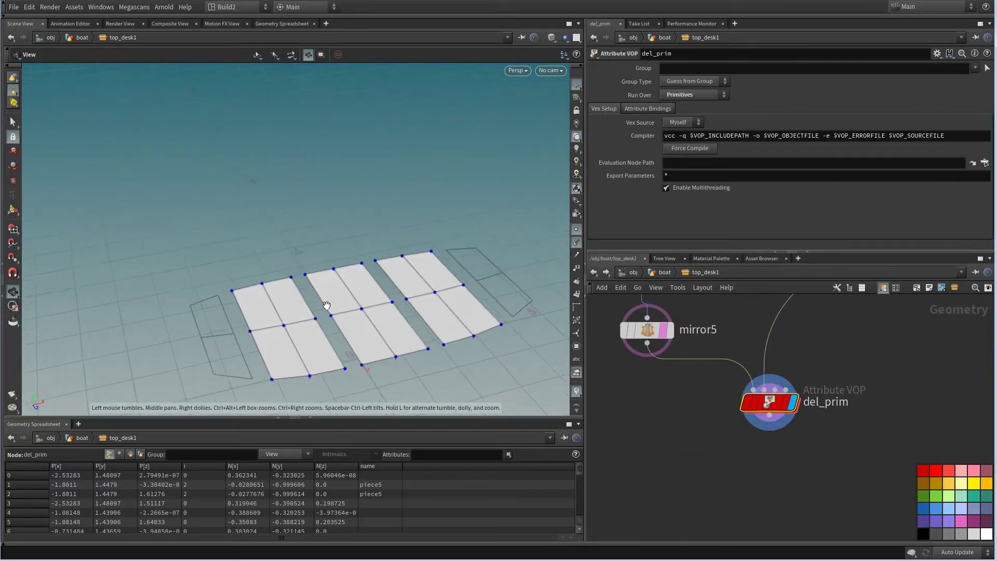
left_click(14, 7)
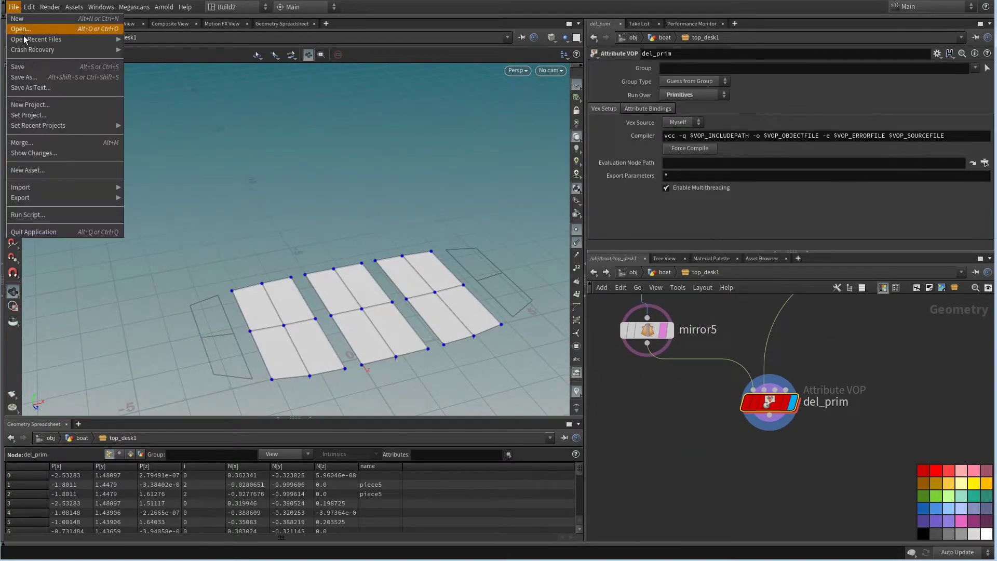
left_click(27, 76)
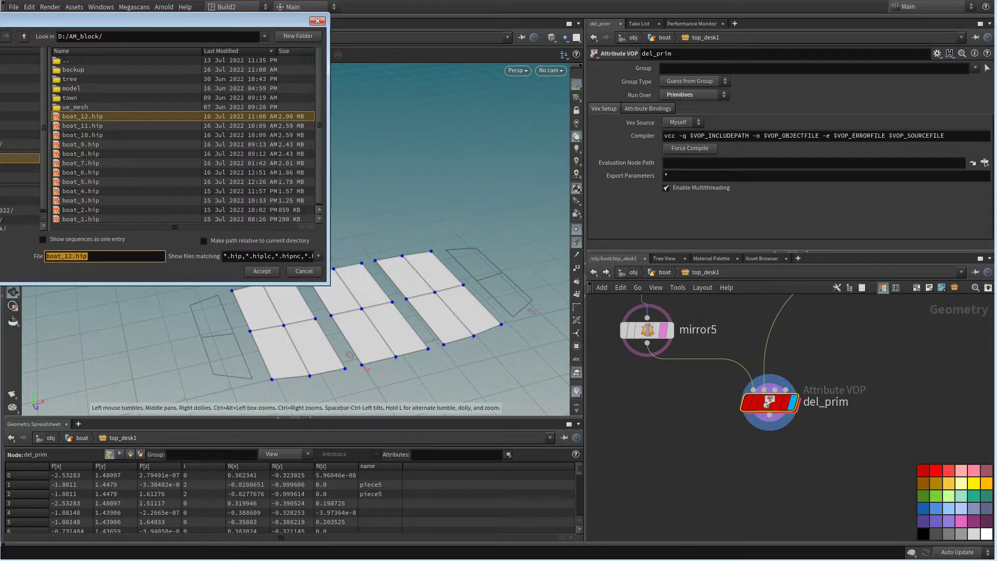
left_click(18, 191)
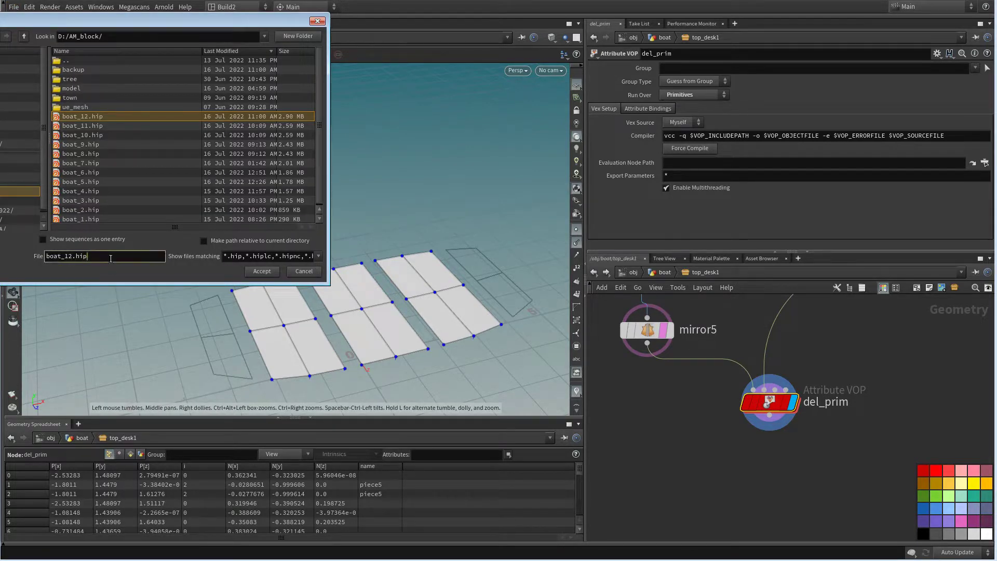
left_click(269, 271)
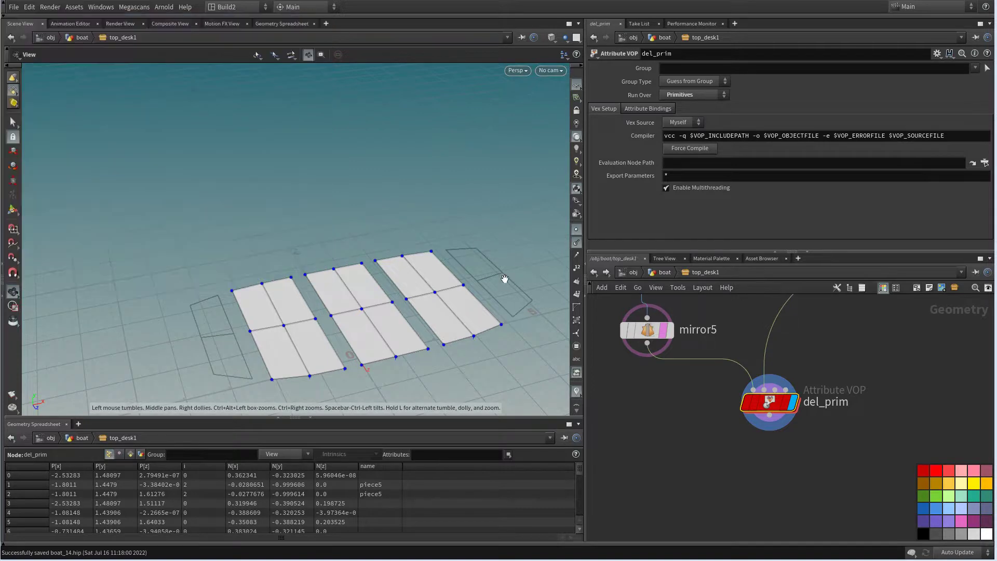
Duplicate the connectivity, for-each block and bound nodes below del_prim, and connect del_prim's output to the copied connectivity node
scroll(878, 400, "down", 5)
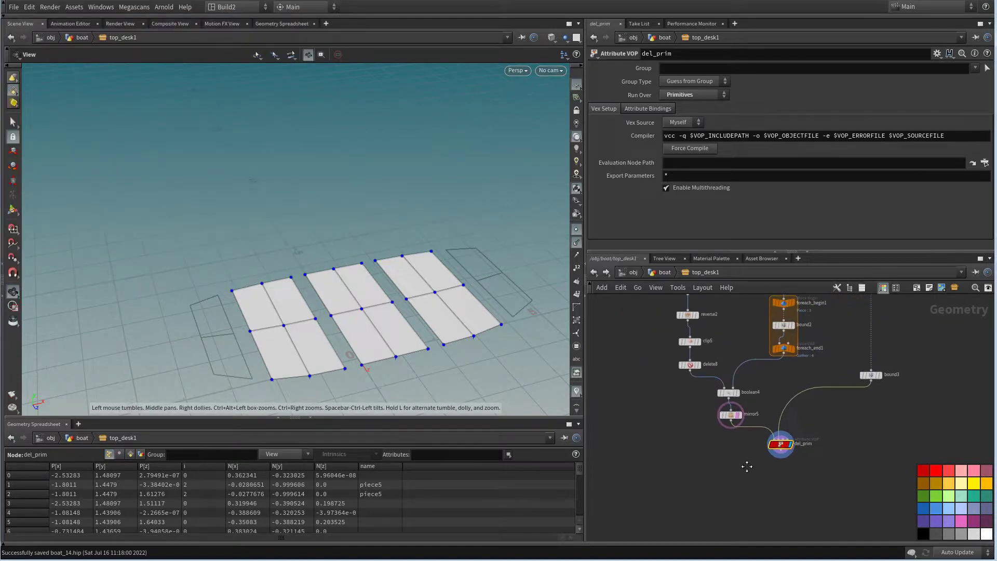
middle_click_drag(745, 435, 743, 419)
middle_click_drag(765, 329, 756, 414)
left_click_drag(750, 311, 815, 396)
middle_click_drag(781, 535, 768, 455)
scroll(768, 452, "up", 2)
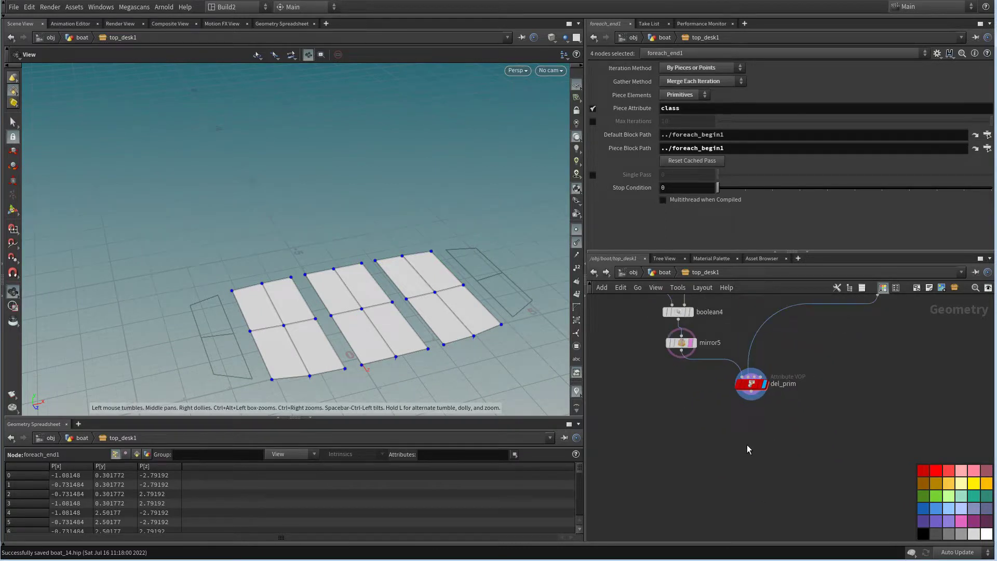
key("ctrl+v")
scroll(750, 444, "up", 1)
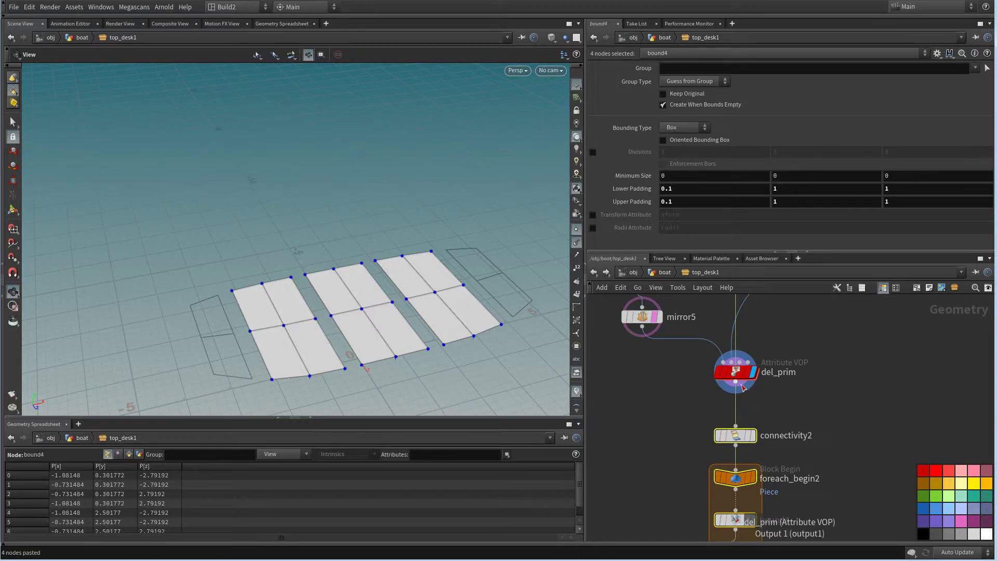
left_click_drag(736, 382, 735, 425)
middle_click_drag(800, 426, 788, 358)
Set bound4's lower padding to 0 on all axes and its upper Y and Z padding to 0, then display foreach_end2
left_click_drag(834, 470, 644, 415)
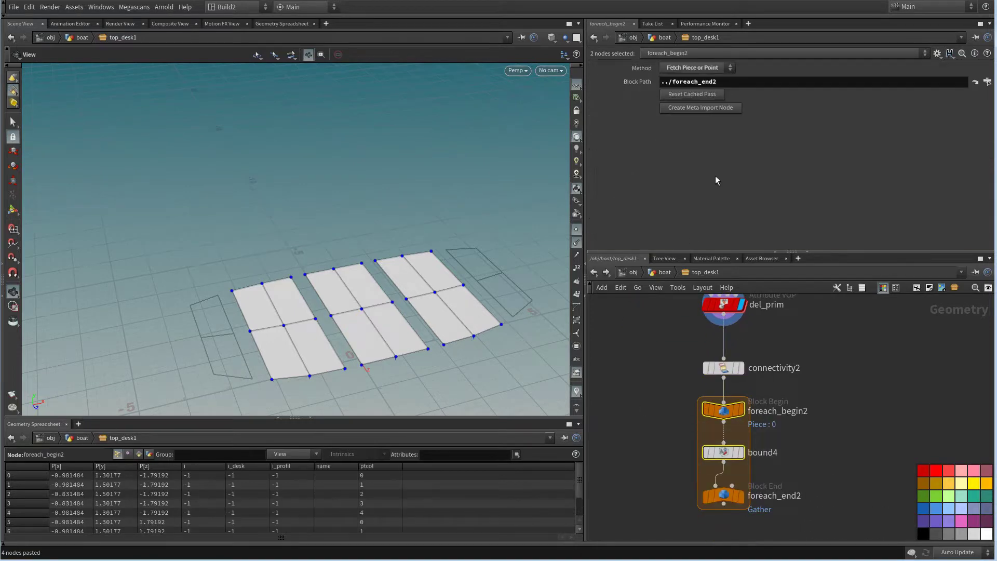
left_click(750, 446)
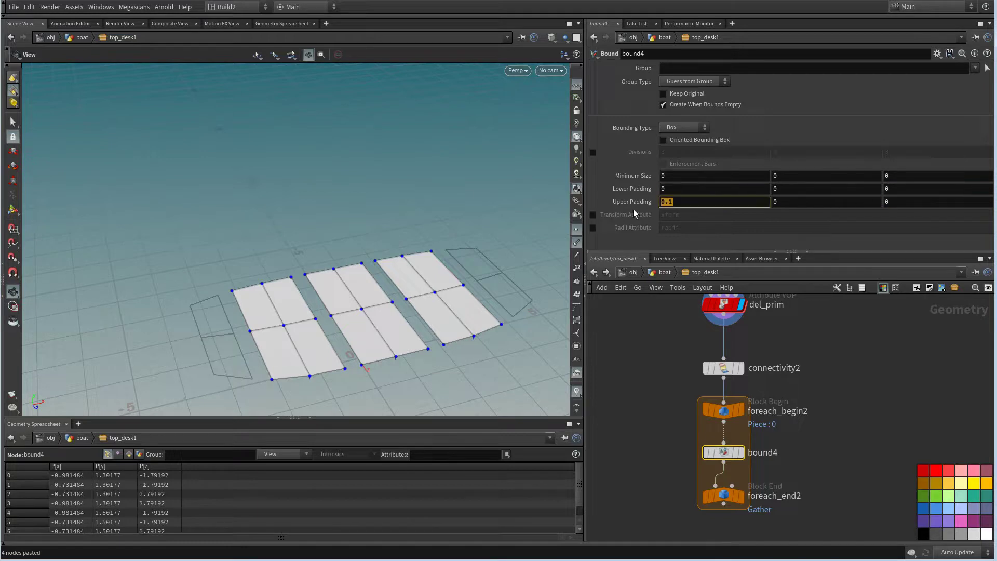
left_click(740, 452)
middle_click_drag(395, 374, 447, 349)
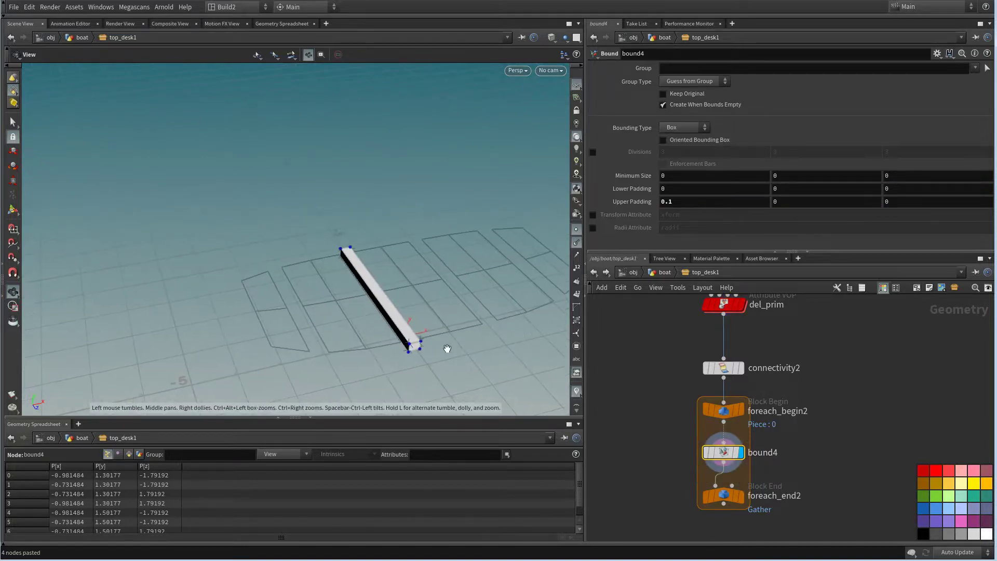
scroll(447, 348, "up", 2)
middle_click_drag(756, 487, 755, 470)
left_click(740, 476)
left_click_drag(467, 328, 457, 299)
Make room below bound4 and insert a Delete node between it and foreach_end2
middle_click_drag(835, 444, 802, 397)
scroll(800, 420, "up", 1)
left_click_drag(733, 427, 733, 453)
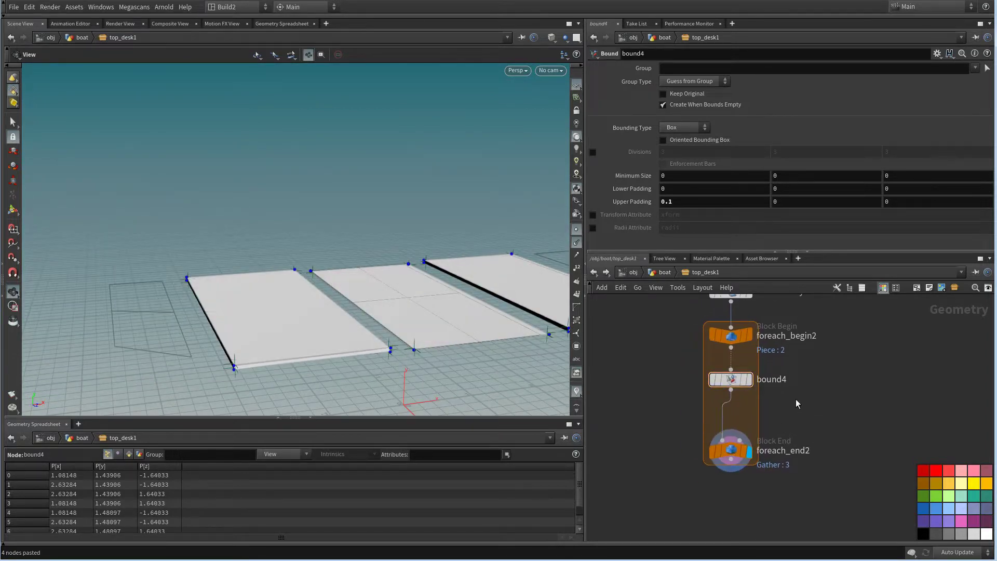
key("Tab")
type("delete")
key("Return")
left_click(727, 413)
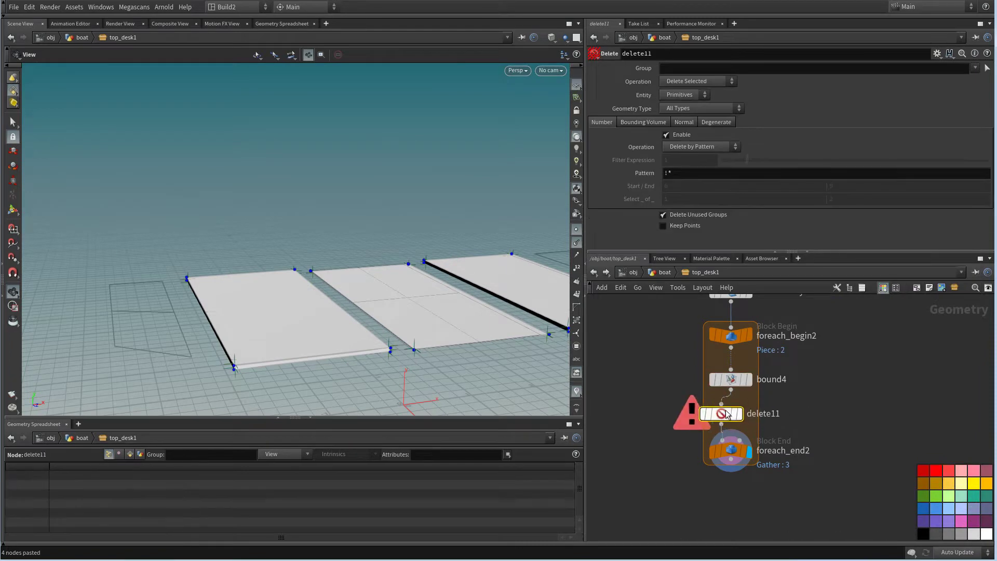
Set the new Delete node to Delete Non-Selected with pattern 5 and align it beneath bound4
type("5")
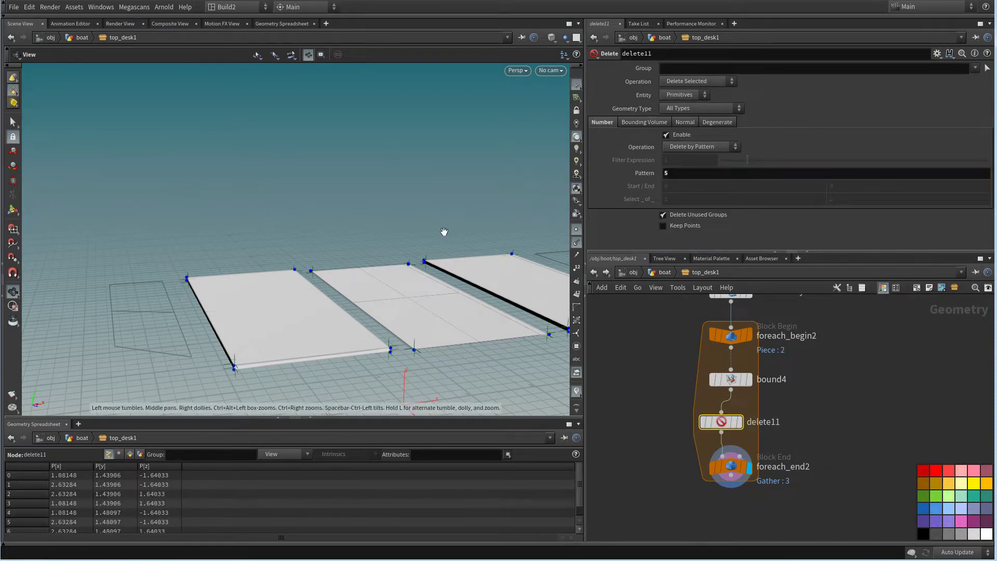
key("Return")
left_click(704, 82)
left_click(692, 102)
left_click_drag(384, 270, 462, 341)
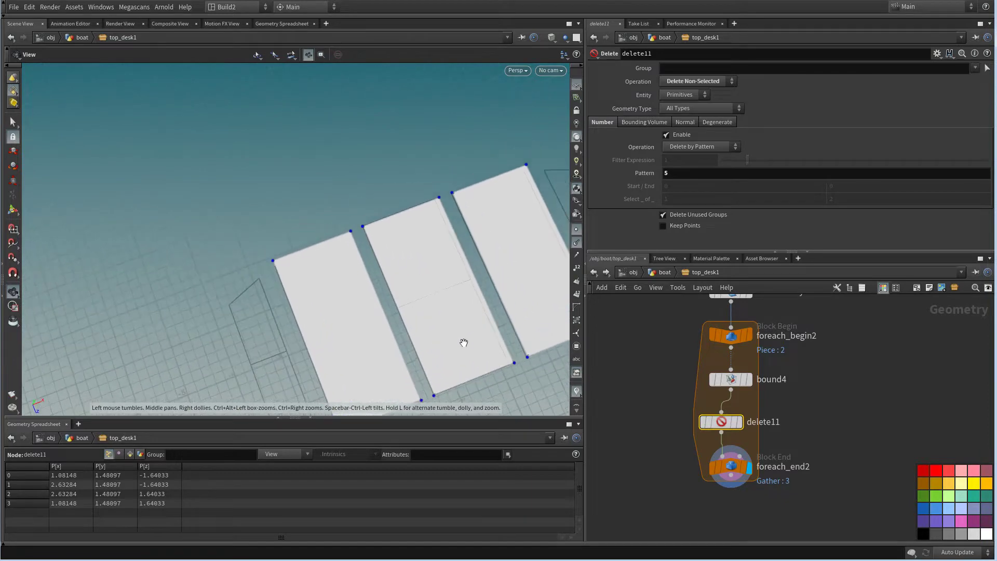
left_click_drag(735, 463, 745, 466)
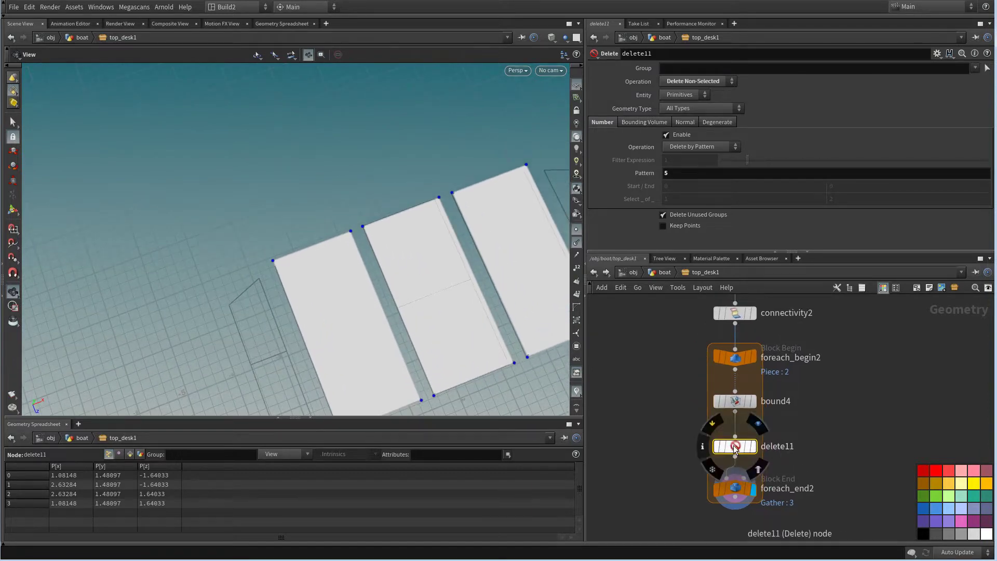
mouse_move(447, 333)
left_mouse_down()
mouse_move(478, 327)
mouse_move(499, 267)
mouse_move(476, 305)
mouse_move(396, 334)
mouse_move(475, 285)
mouse_move(457, 319)
mouse_move(467, 338)
mouse_move(439, 305)
mouse_move(430, 338)
left_mouse_up()
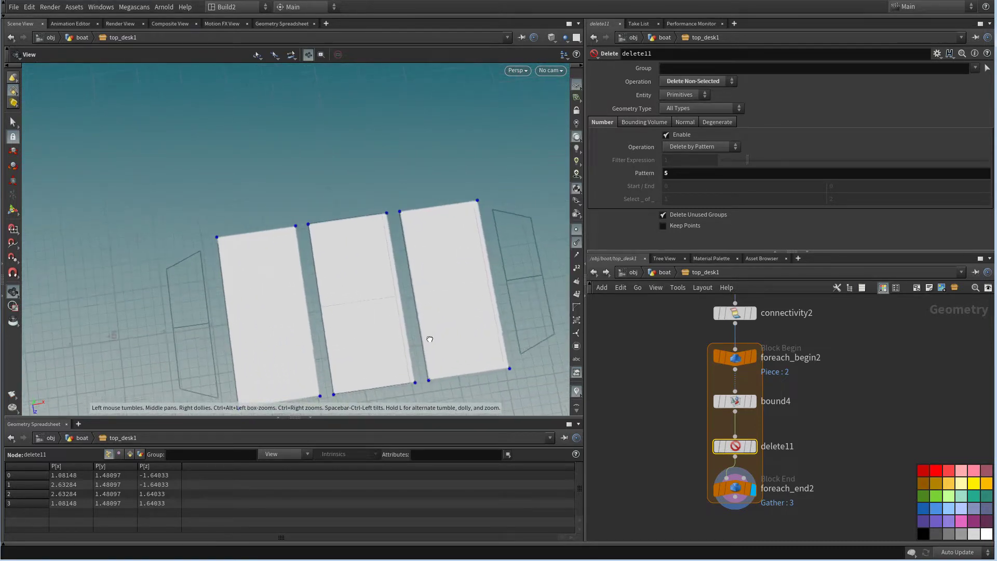
scroll(833, 457, "up", 1)
middle_click_drag(833, 457, 840, 415)
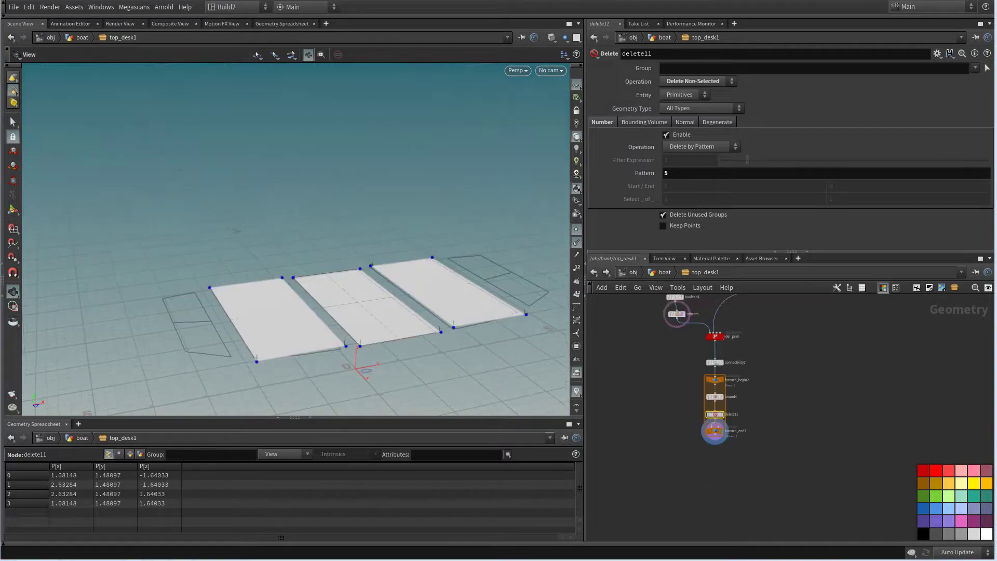
Add a Labs Lot Subdivision node below foreach_end2, connect it to that node's output and display it
scroll(719, 448, "down", 2)
key("Tab")
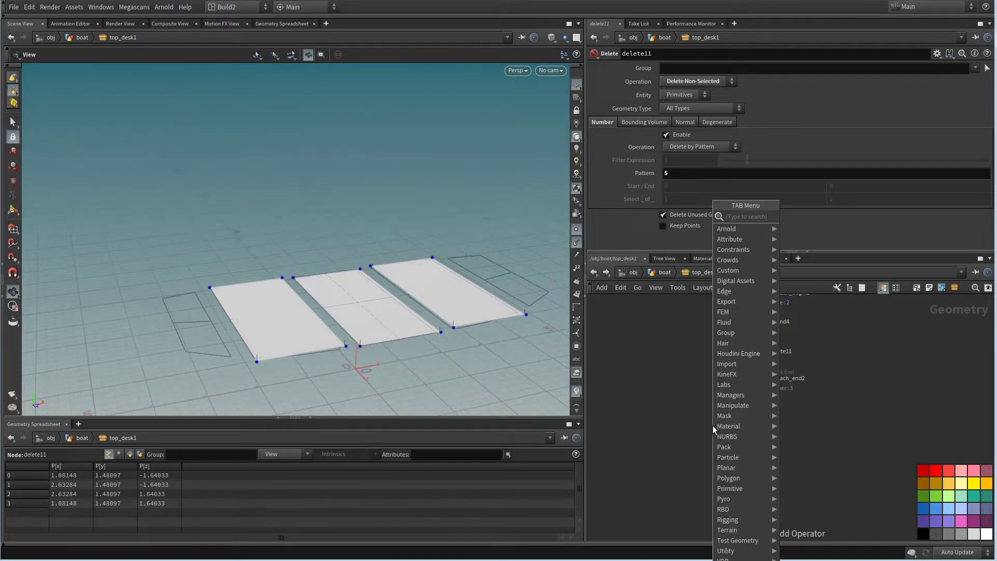
type("lot")
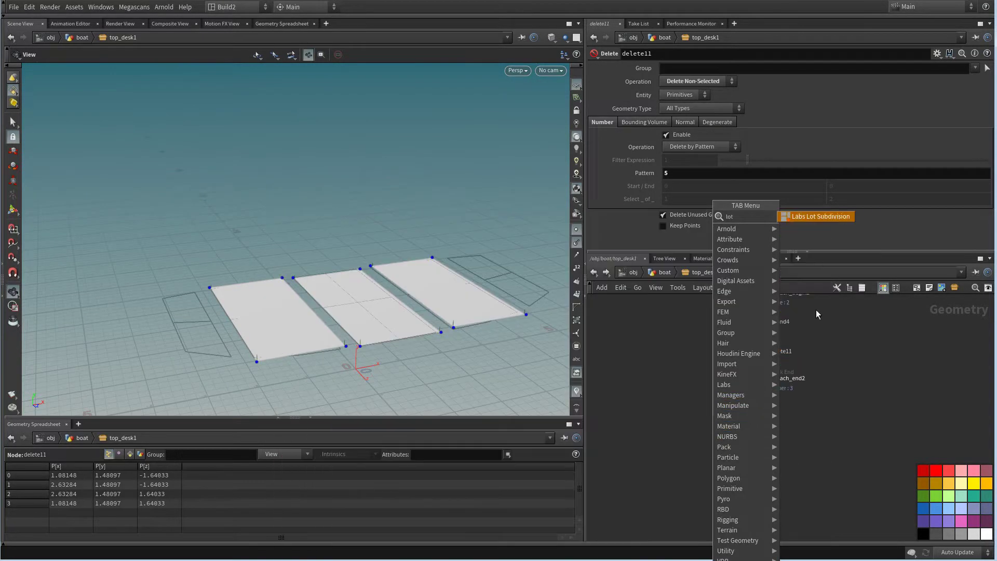
left_click(827, 221)
left_click(680, 464)
left_click_drag(762, 378, 711, 431)
left_click(677, 475)
left_click(718, 441)
left_click_drag(478, 276, 496, 291)
middle_click_drag(449, 272, 430, 251)
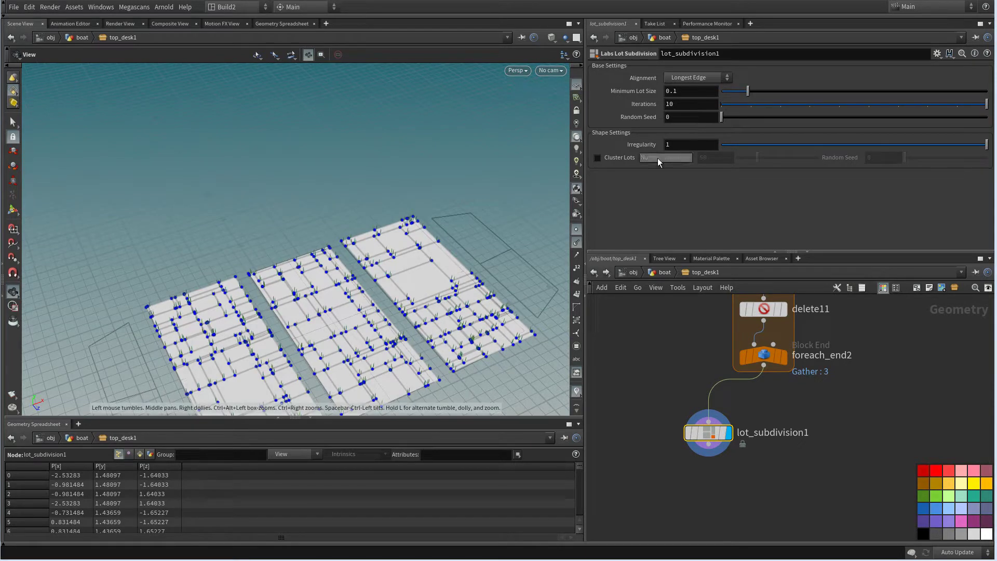
Try another random seed on the lot subdivision, restore its default, and set the minimum lot size to 2
left_click_drag(722, 117, 862, 118)
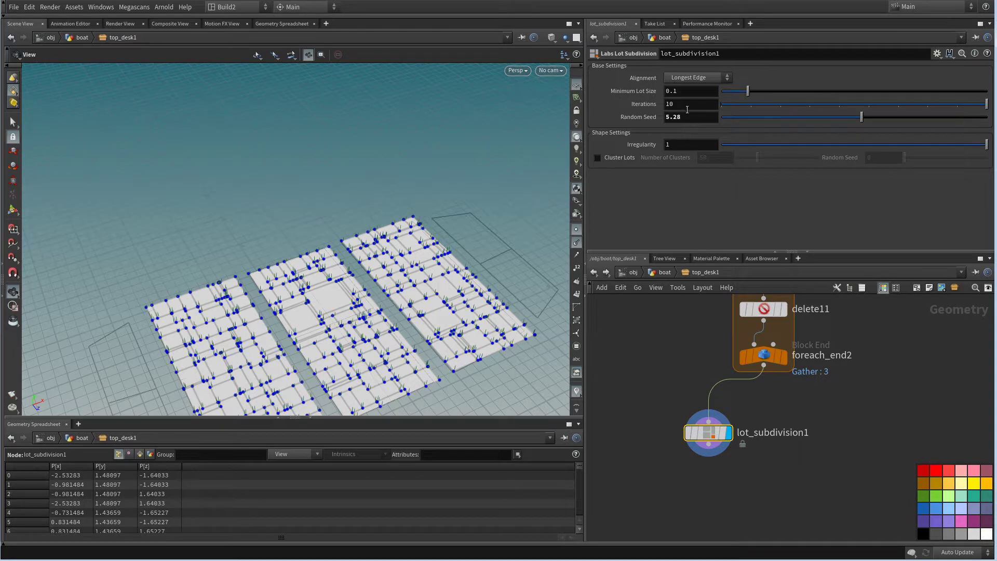
middle_click(697, 120, "ctrl")
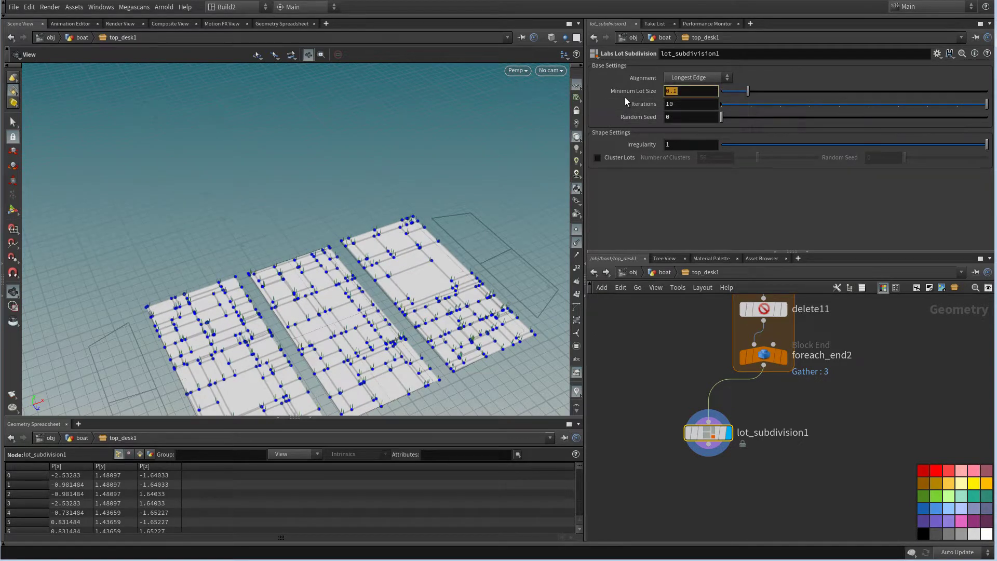
type("2")
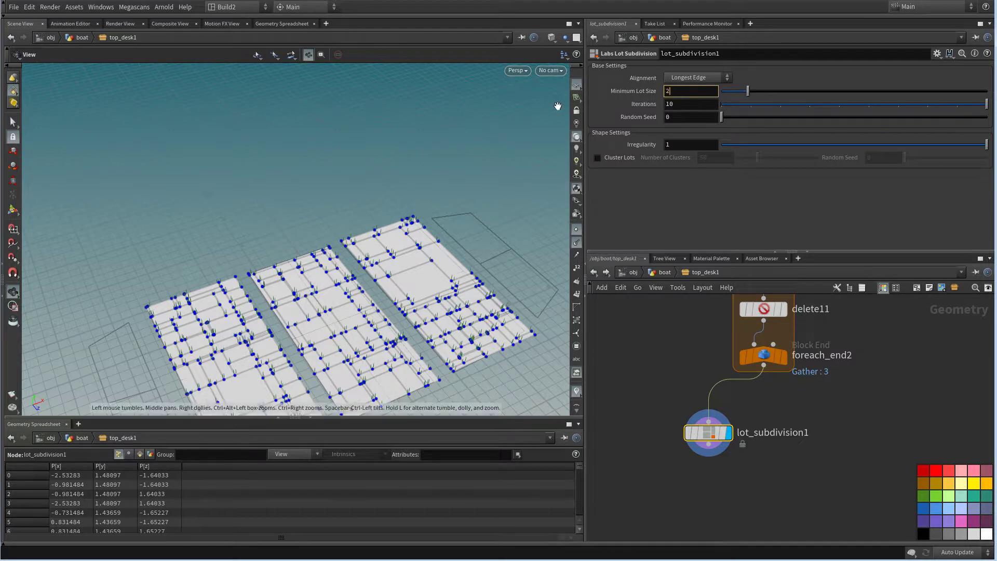
right_click_drag(557, 106, 494, 170)
left_click_drag(494, 169, 424, 221)
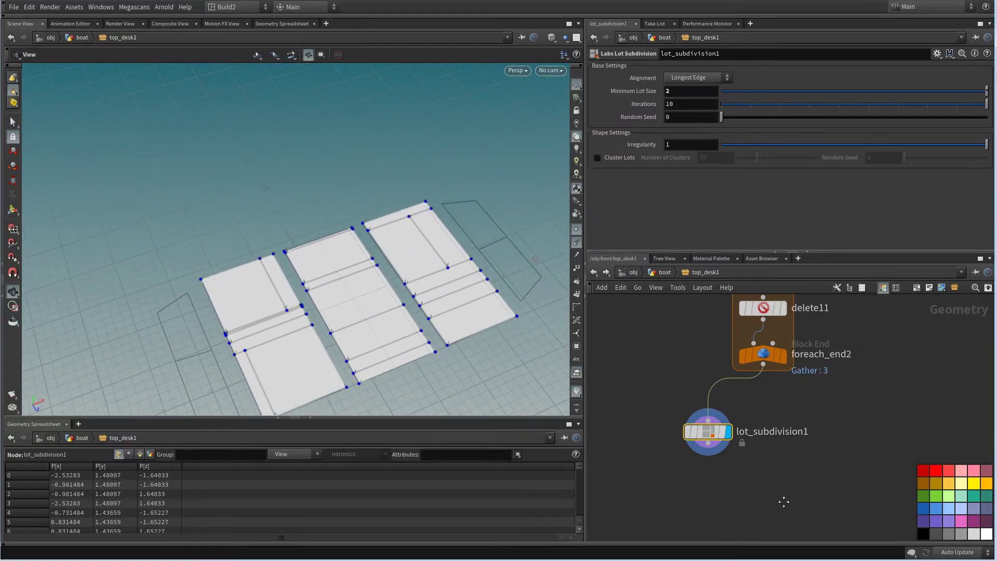
Add a Subdivide node beside lot_subdivision1, feed its first input from foreach_end2 and display it
middle_click_drag(744, 476, 682, 426)
key("Tab")
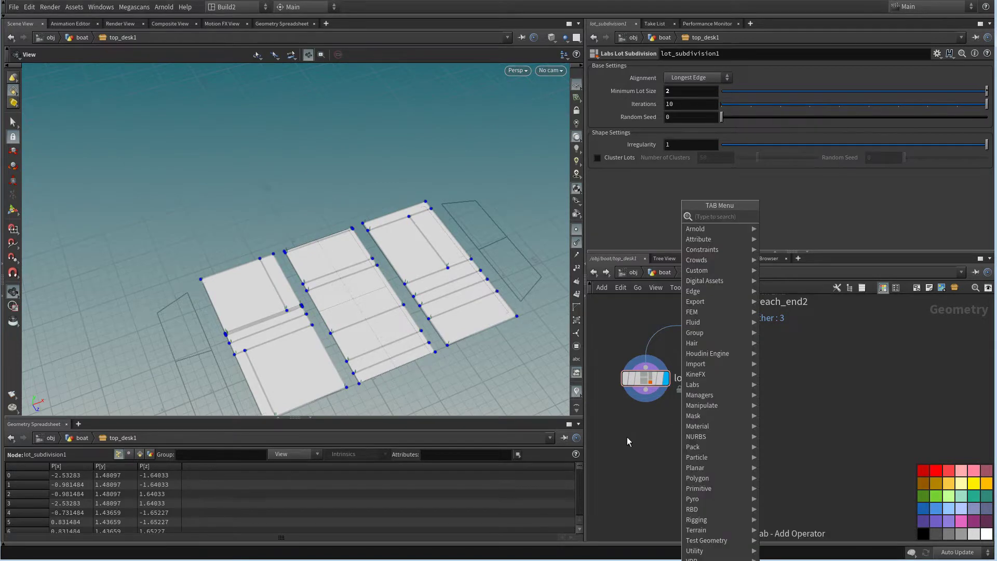
key("Escape")
key("Tab")
type("su")
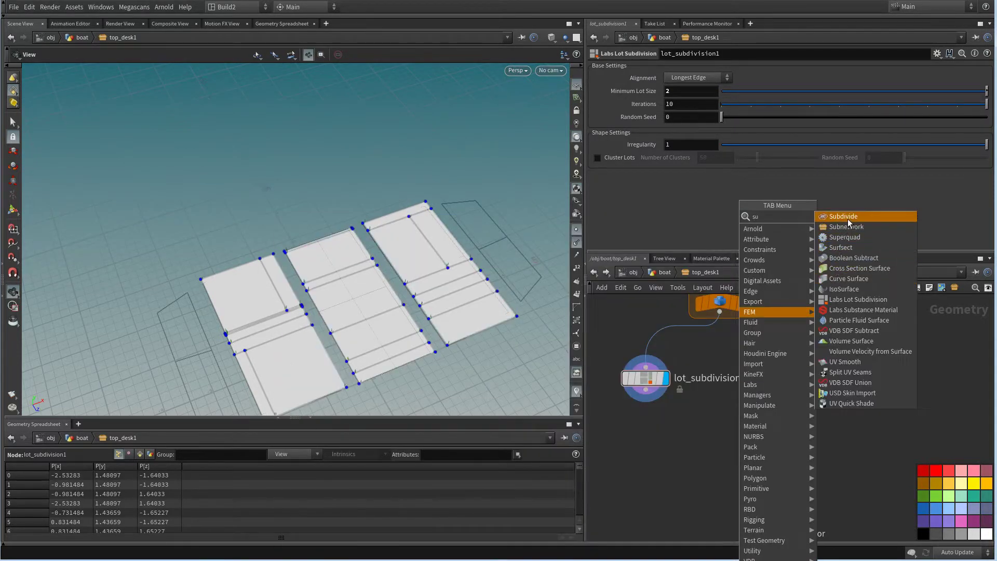
left_click(847, 218)
left_click(776, 415)
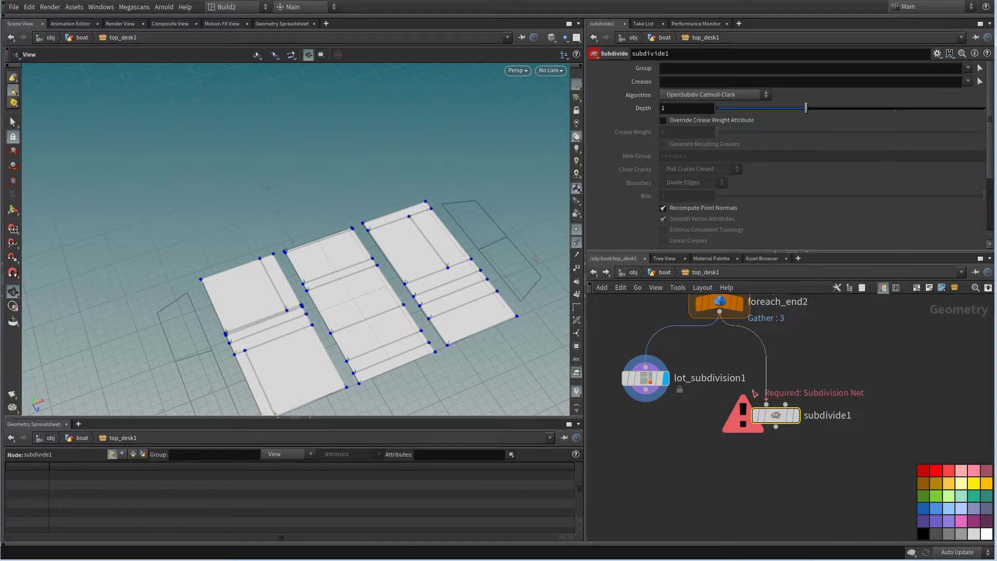
left_click(780, 390)
left_click(799, 393)
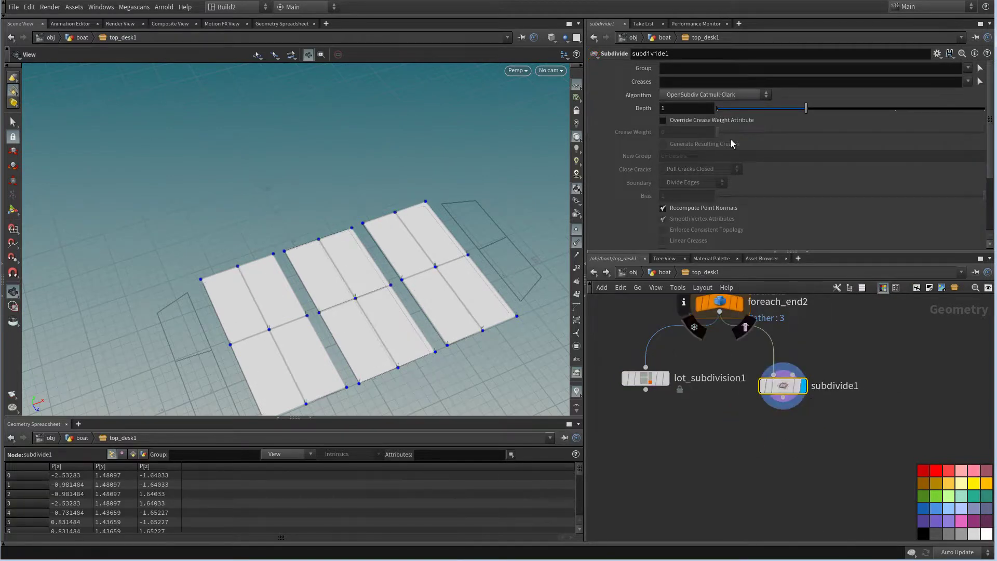
Set the Subdivide node's algorithm to OpenSubdiv Bilinear and its depth to 2
left_click(714, 94)
left_click(725, 147)
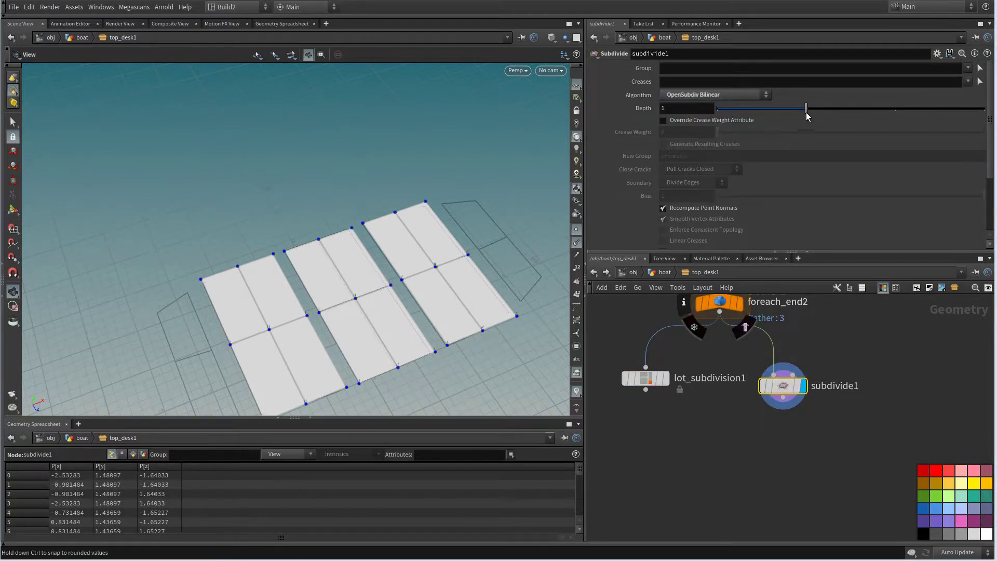
left_click_drag(806, 108, 895, 108)
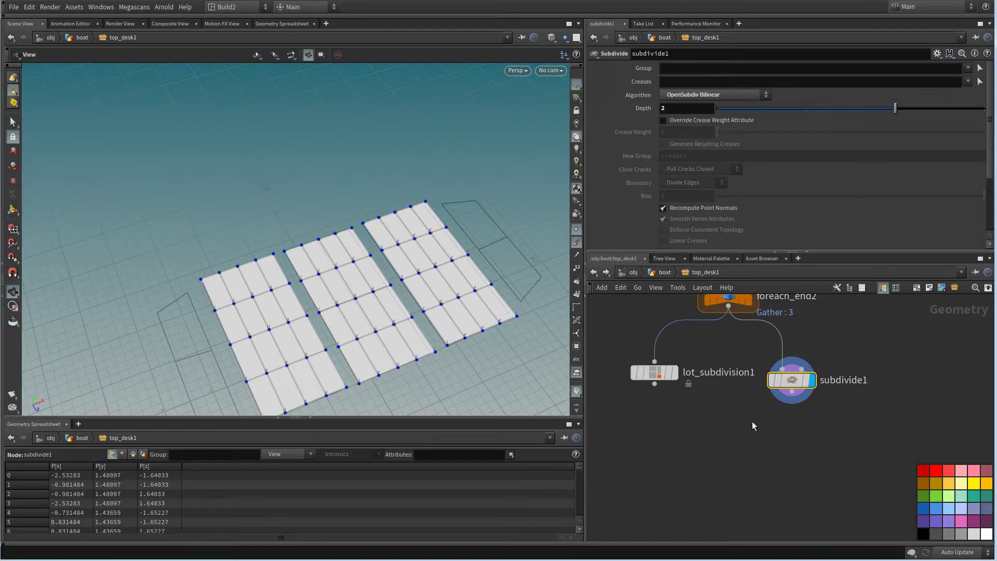
Add and display an Attribute VOP with lot_subdivision1 in its first input and subdivide1 in its second
scroll(715, 454, "down", 1)
scroll(707, 425, "up", 2)
key("Tab")
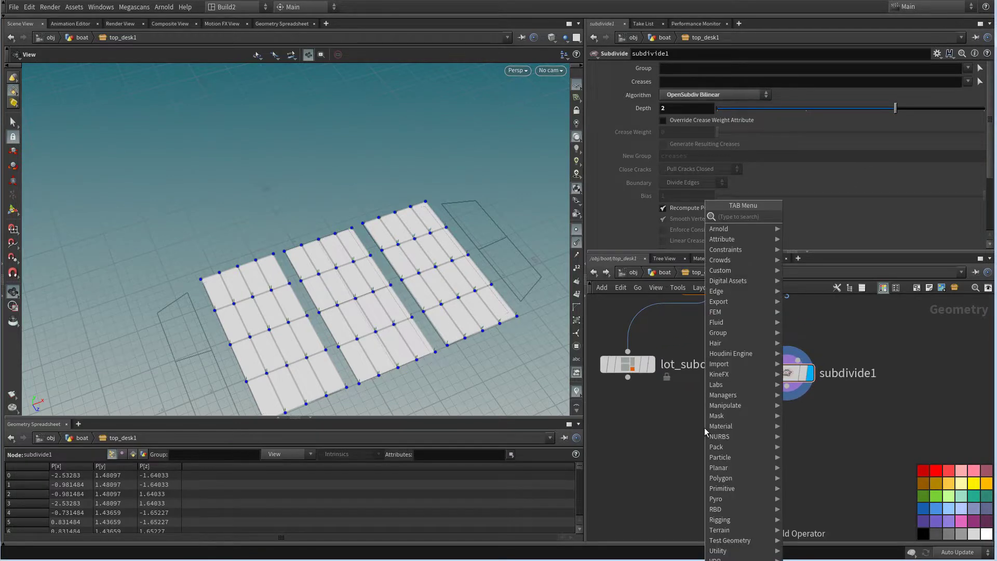
left_click(825, 229)
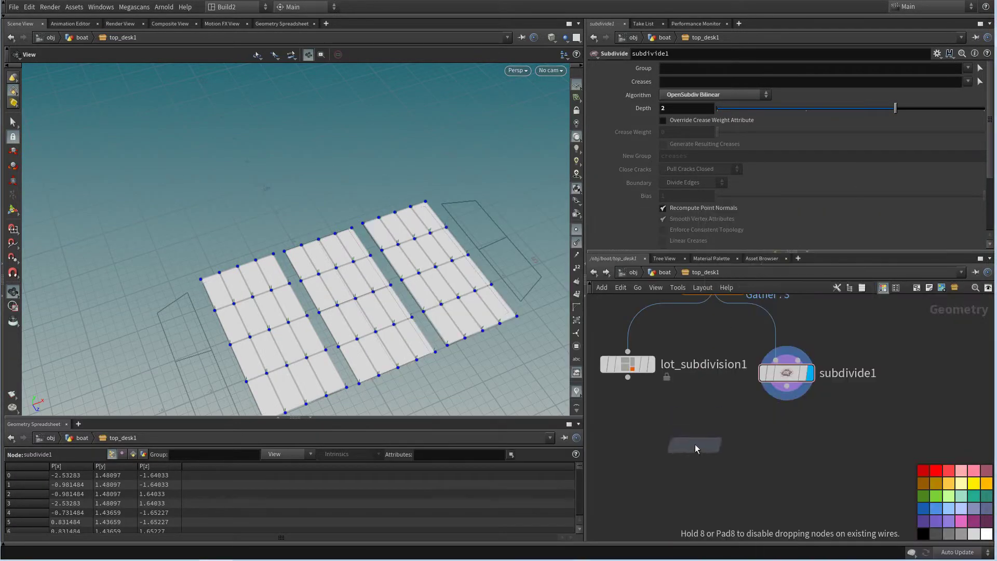
left_click(696, 449)
left_click(678, 431)
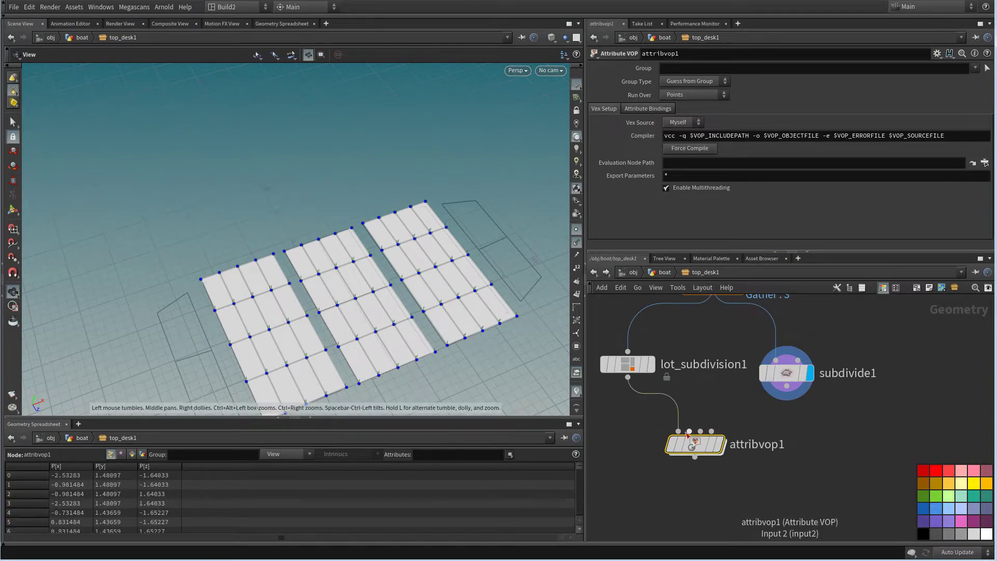
left_click(689, 430)
left_click(787, 385)
left_click(719, 444)
left_click_drag(788, 466, 630, 424)
Colour the Attribute VOP node red and rename it ray3
left_click(923, 471)
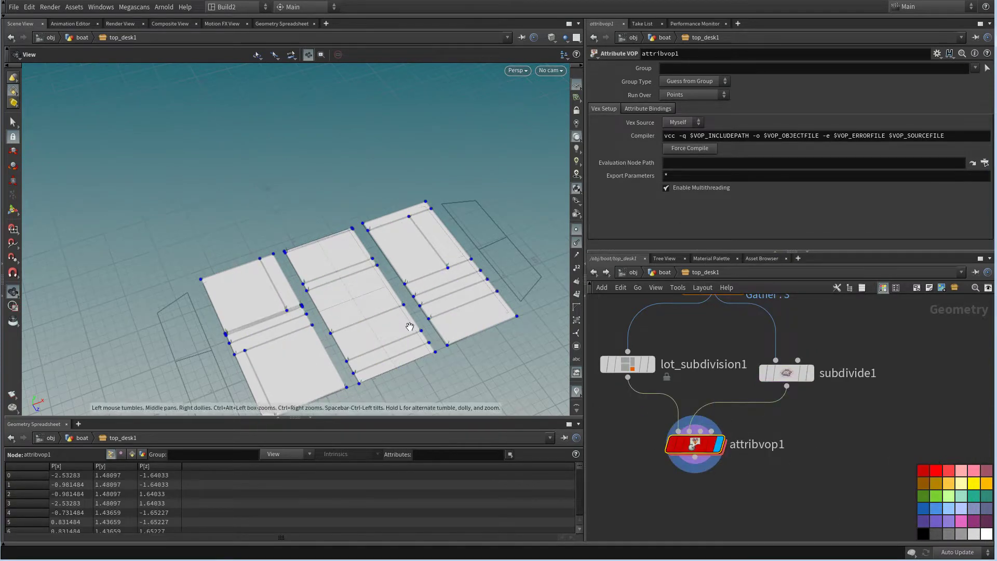
key("F2")
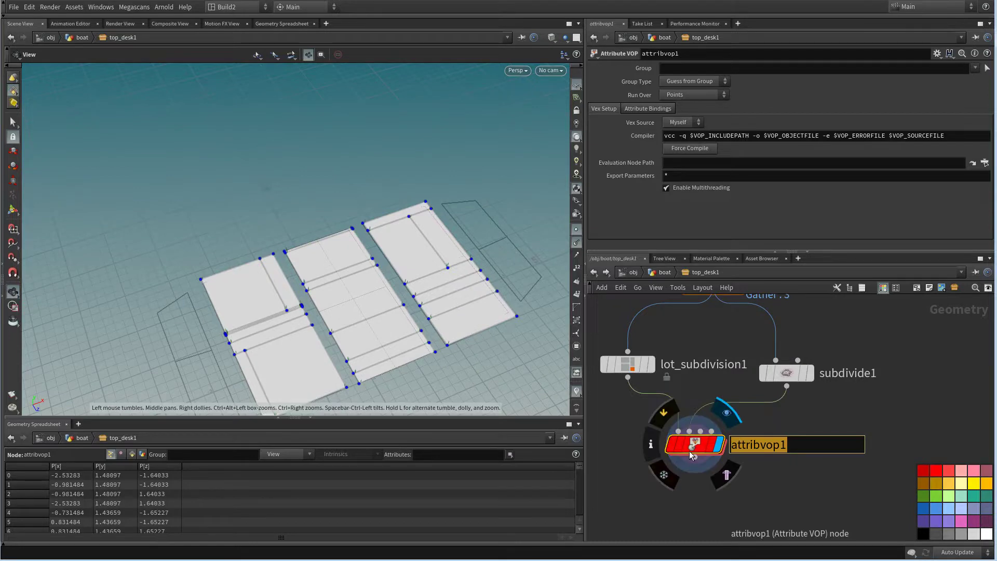
type("ray3")
key("Return")
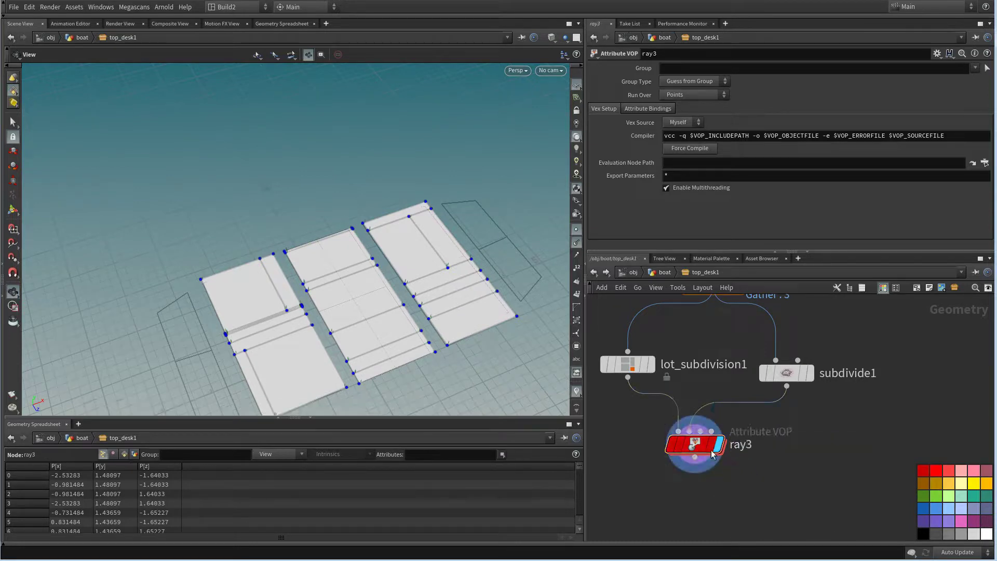
Enter the ray3 network and add a Near Point node beside the global parameters
double_click(694, 445)
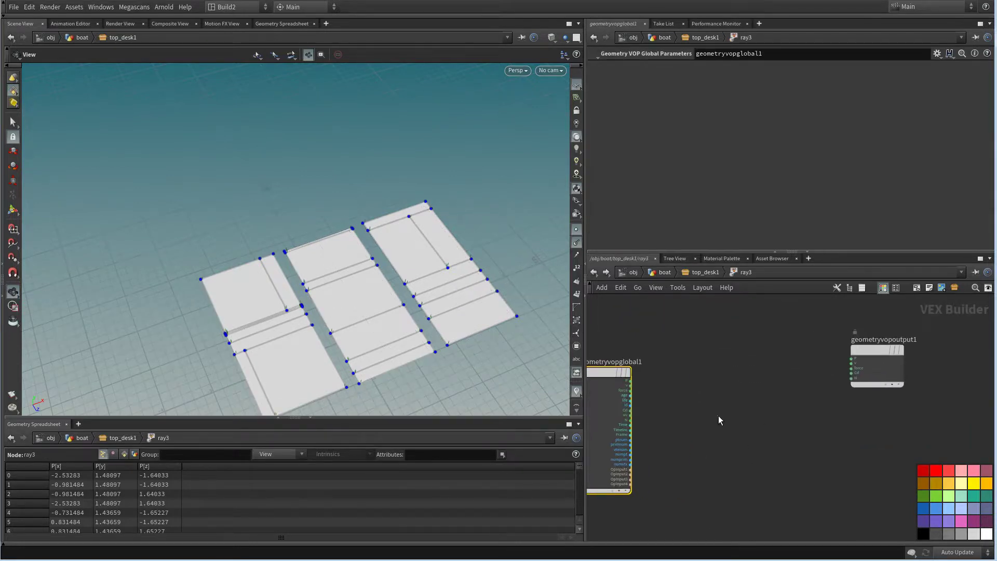
key("Tab")
type("nea")
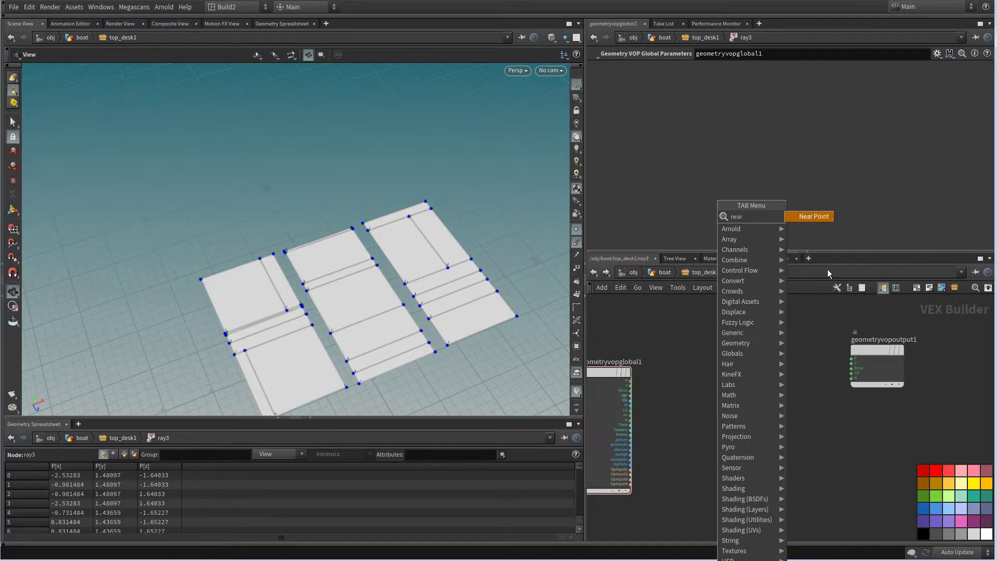
left_click(808, 218)
left_click(743, 463)
Connect P to the Near Point node's pos and OpInput2 to its input, then move it closer and colour it slate blue
right_click_drag(675, 396, 679, 384)
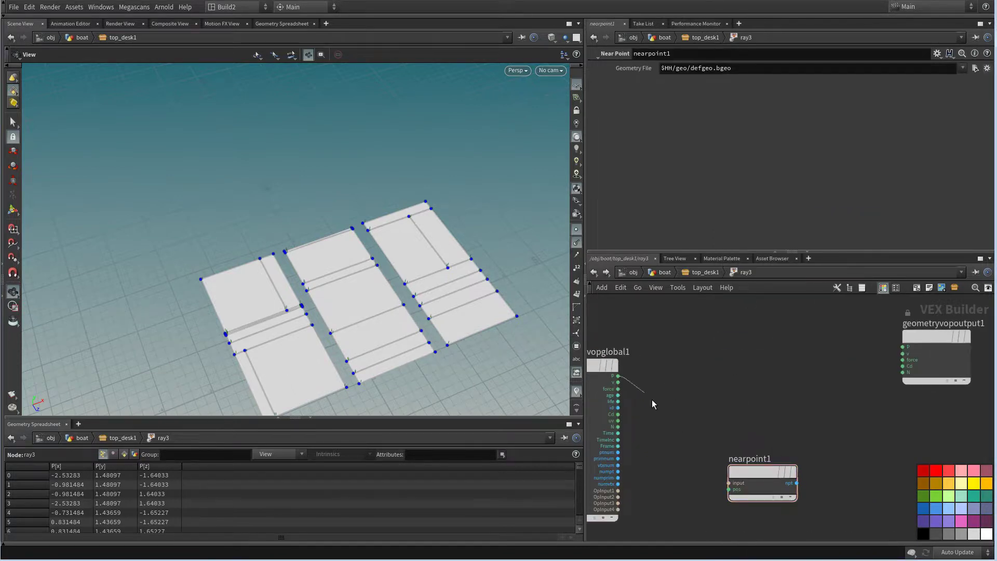
left_click(729, 489)
left_click(618, 497)
left_click(730, 482)
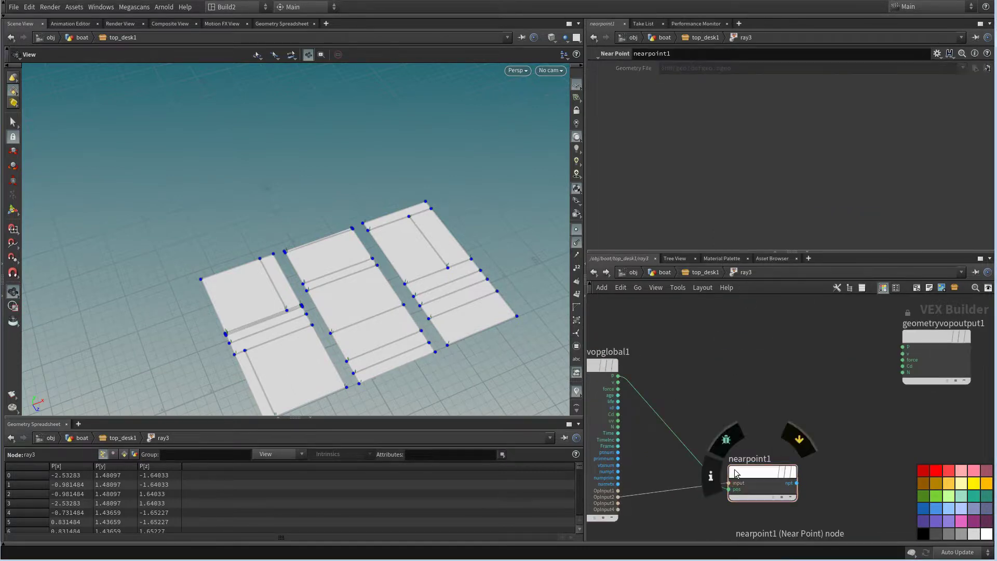
left_click_drag(757, 478, 705, 458)
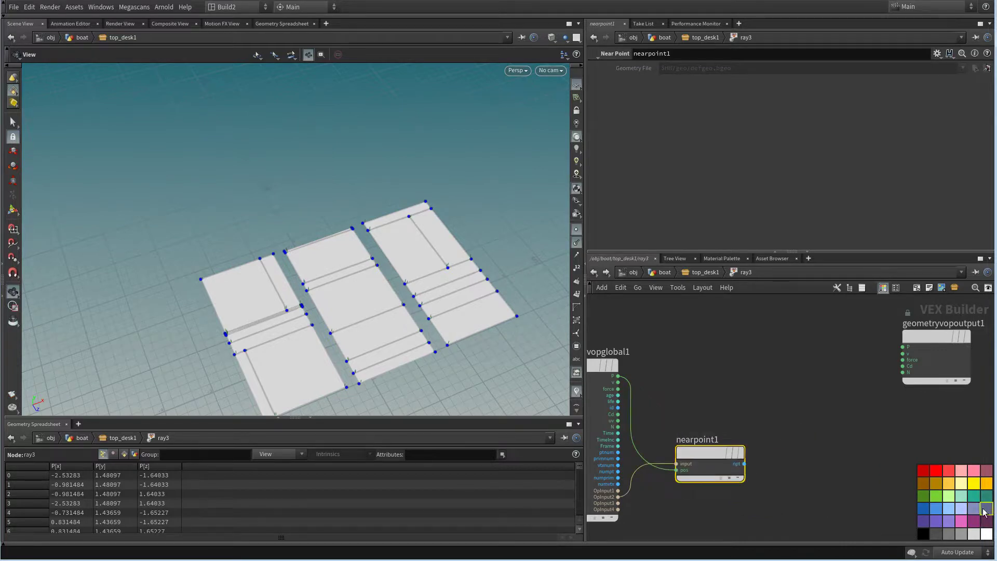
left_click(986, 508)
Add a Get Attribute node and connect the Near Point output to its i1 input
middle_click_drag(821, 430, 746, 429)
key("Tab")
type("get")
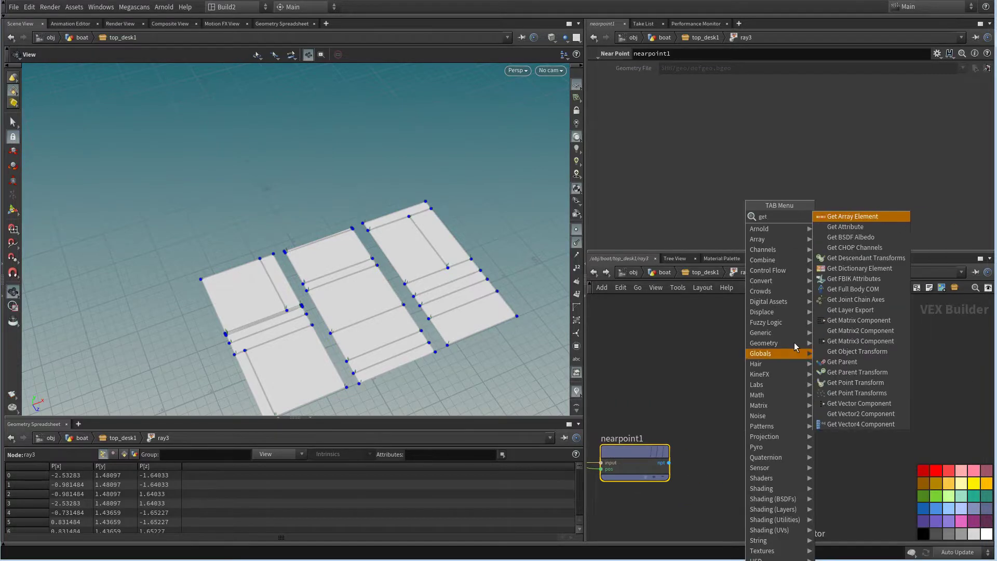
left_click(846, 227)
left_click(751, 457)
left_click(669, 462)
left_click(718, 481)
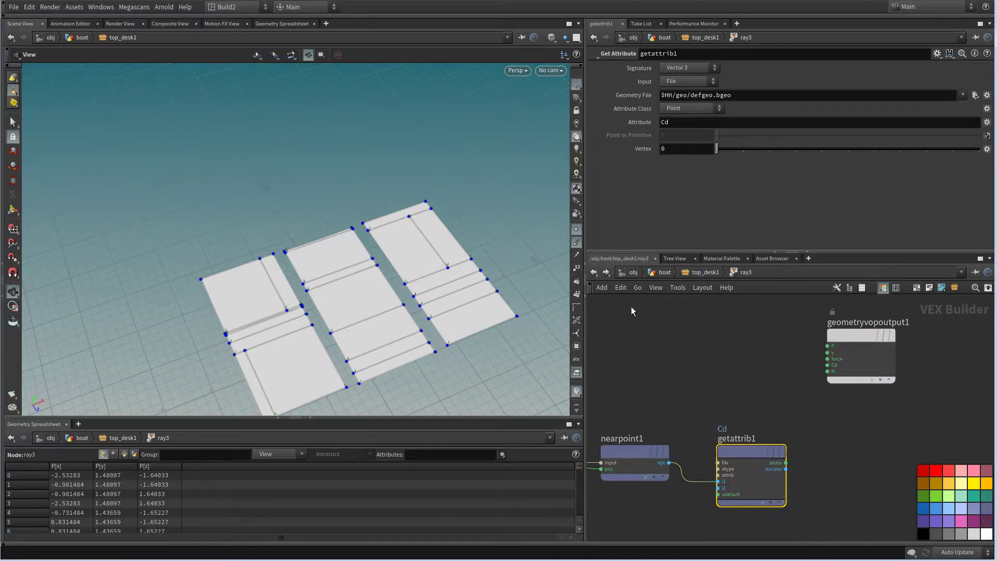
Set Get Attribute to read P from the second input and connect its adata output to the VOP output's P
left_click(937, 53)
left_click(877, 265)
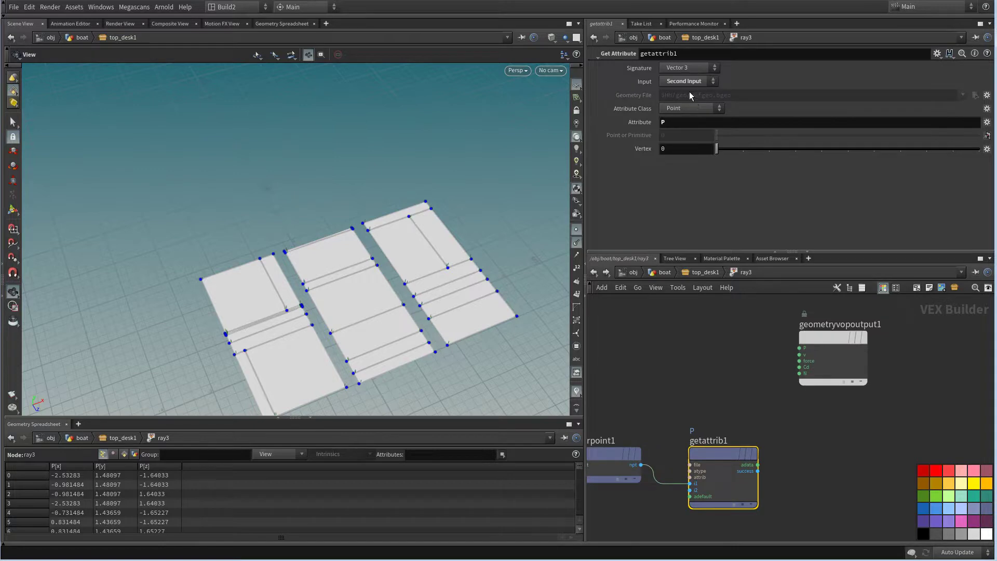
left_click_drag(828, 338, 885, 388)
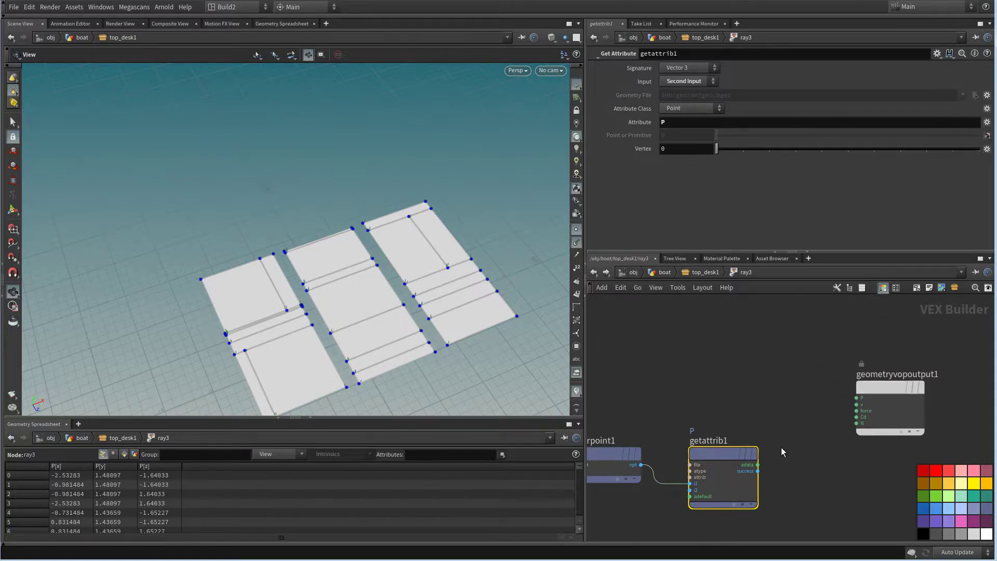
left_click(758, 465)
left_click(856, 397)
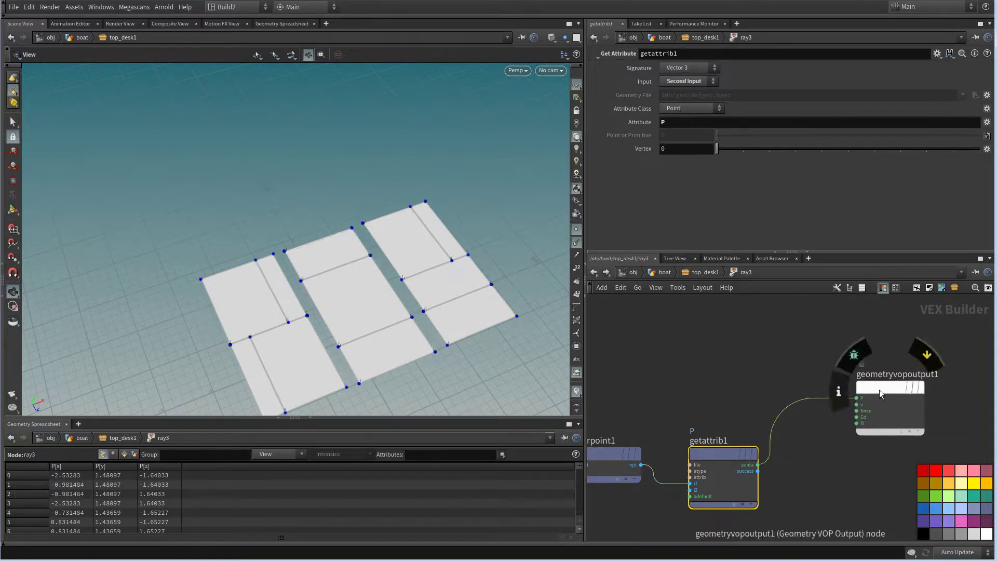
Return to the top_desk1 network and save the scene
left_click(705, 274)
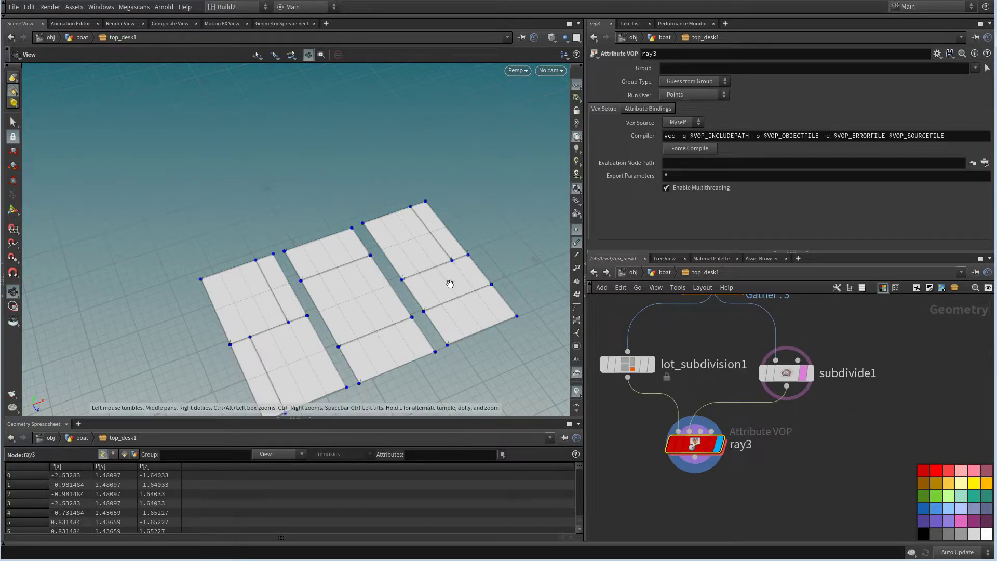
left_click_drag(450, 284, 388, 296)
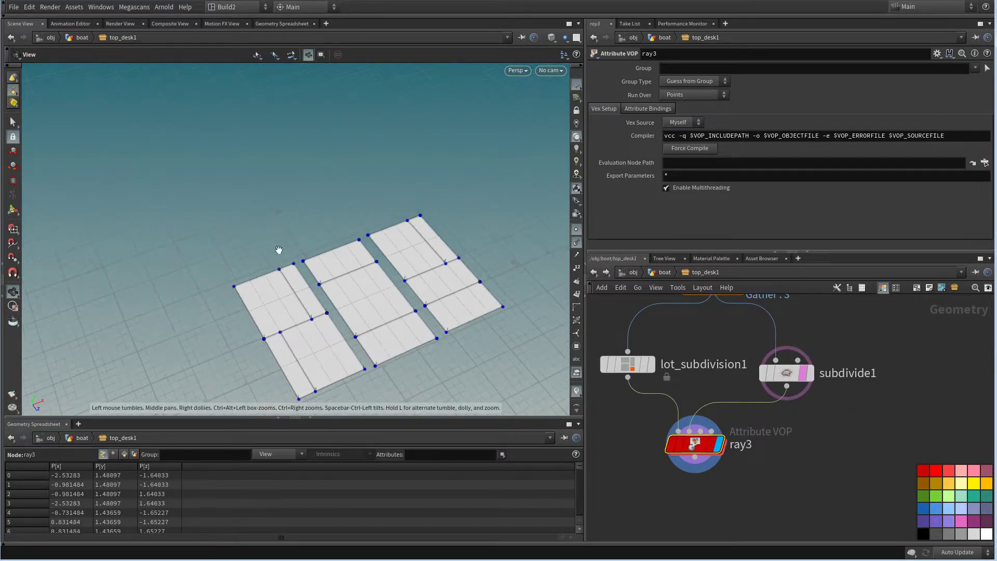
left_click(14, 7)
left_click(44, 86)
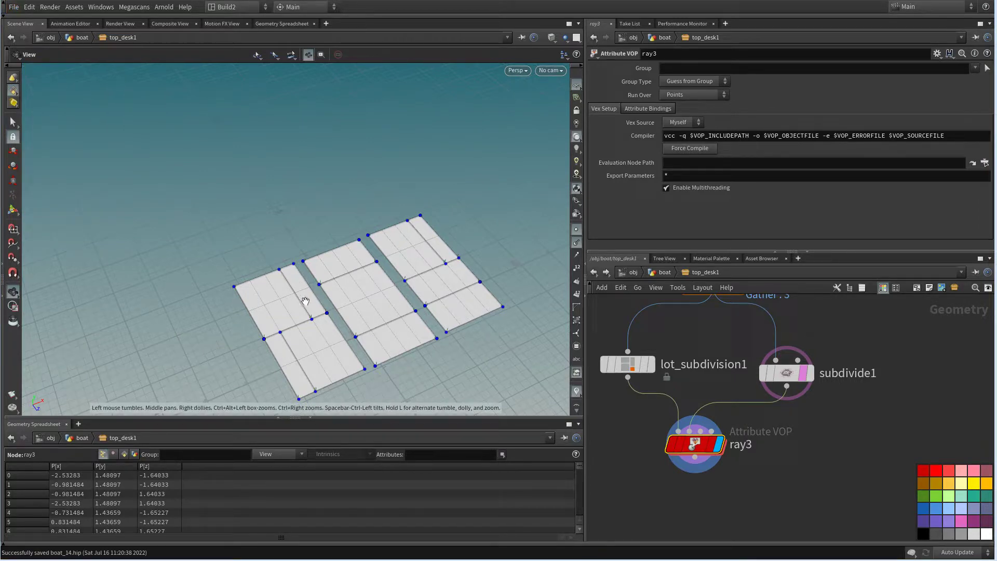
Set lot_subdivision1's minimum lot size to 3
scroll(830, 452, "down", 3)
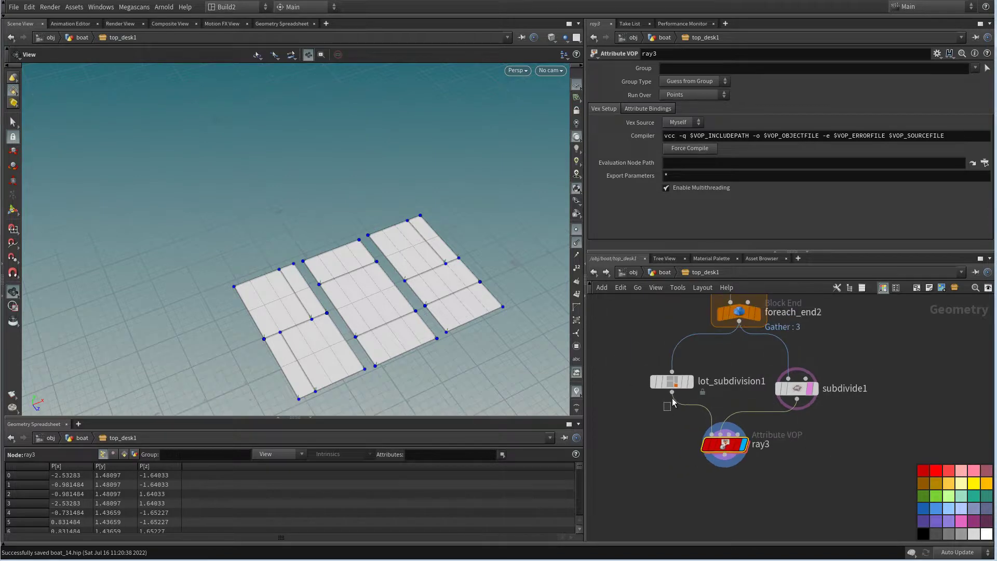
left_click(671, 382)
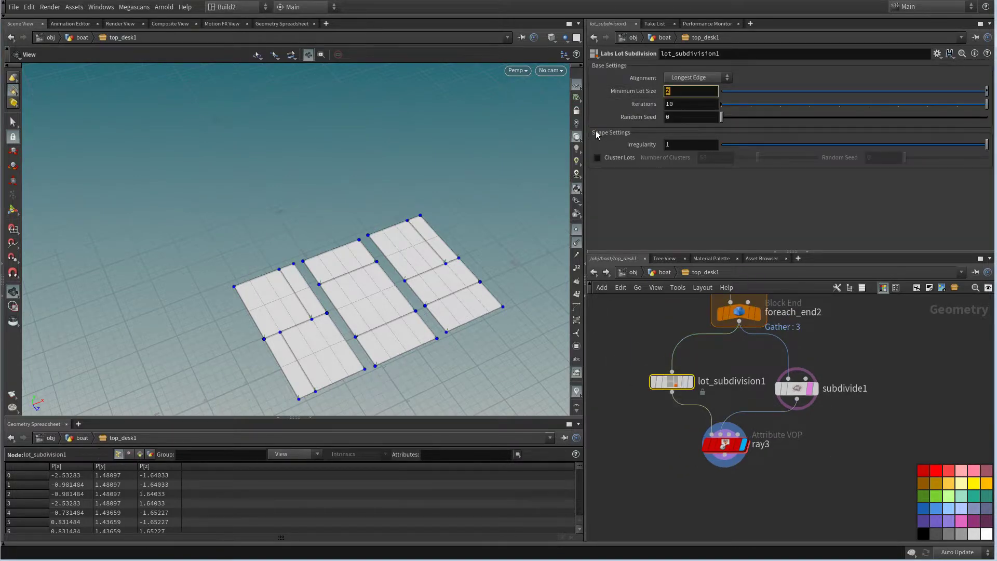
type("3")
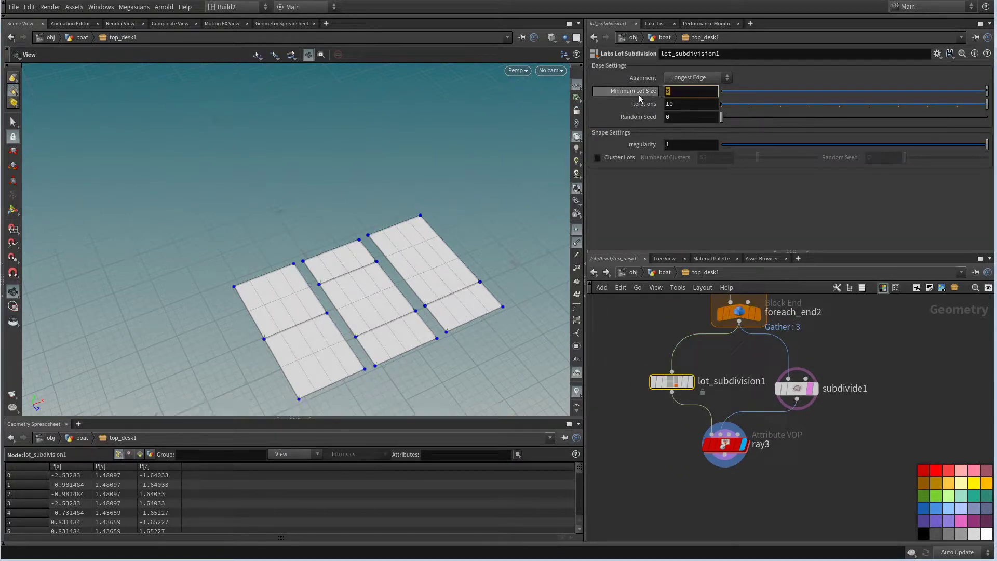
Set lot_subdivision1's minimum lot size to 2.5 and its random seed to 5.32
type("2.5")
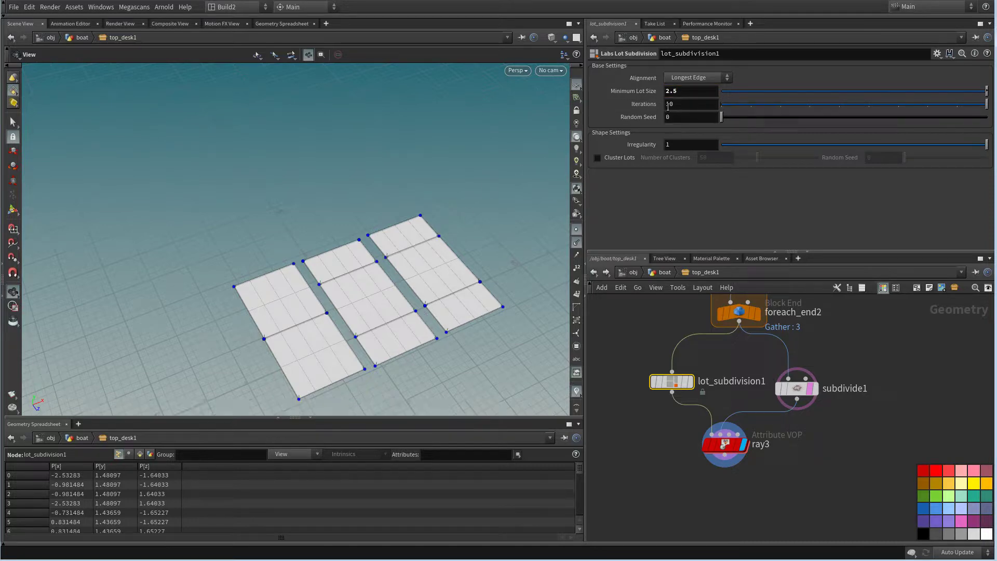
scroll(425, 225, "down", 2)
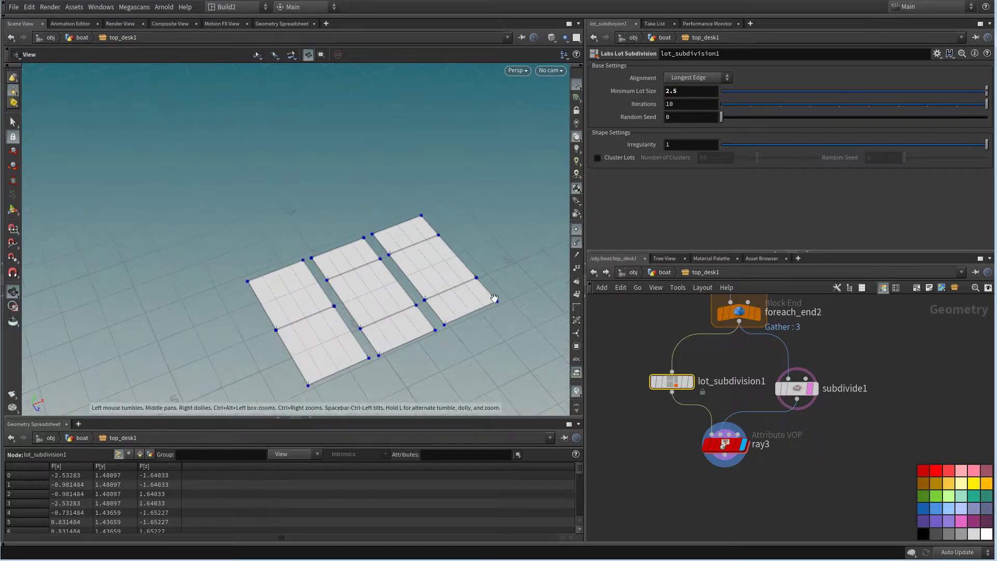
left_click_drag(625, 355, 650, 378)
left_click_drag(757, 120, 864, 125)
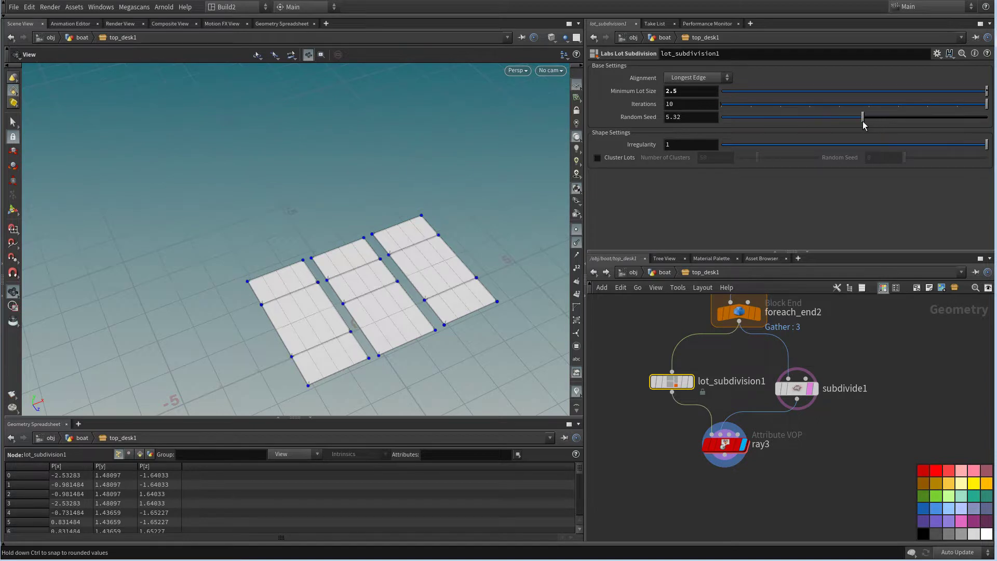
scroll(459, 280, "down", 1)
scroll(461, 252, "up", 2)
middle_click_drag(440, 253, 451, 265)
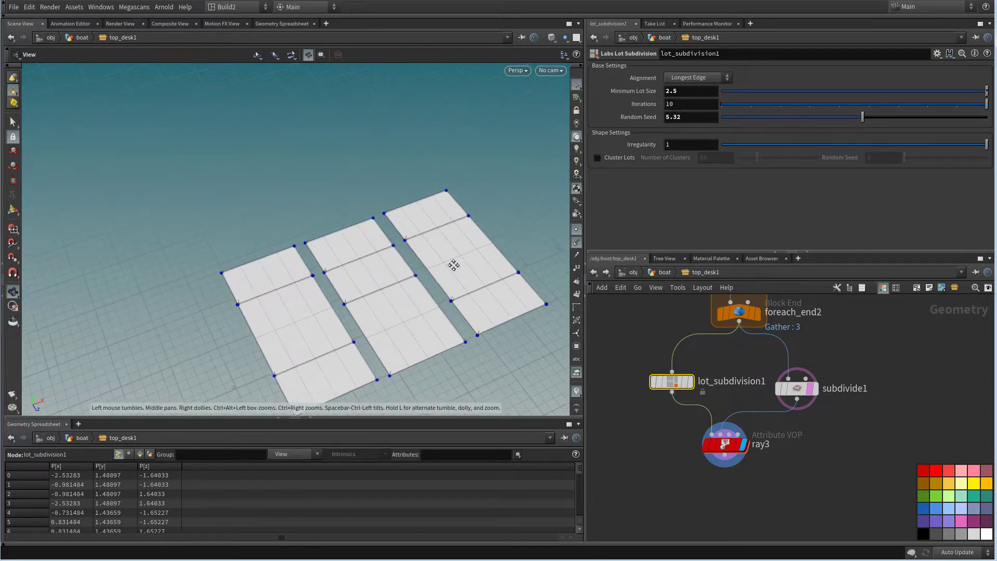
Save the scene, and list the primitive attributes of ray3 in the geometry spreadsheet
left_click(13, 6)
left_click(26, 67)
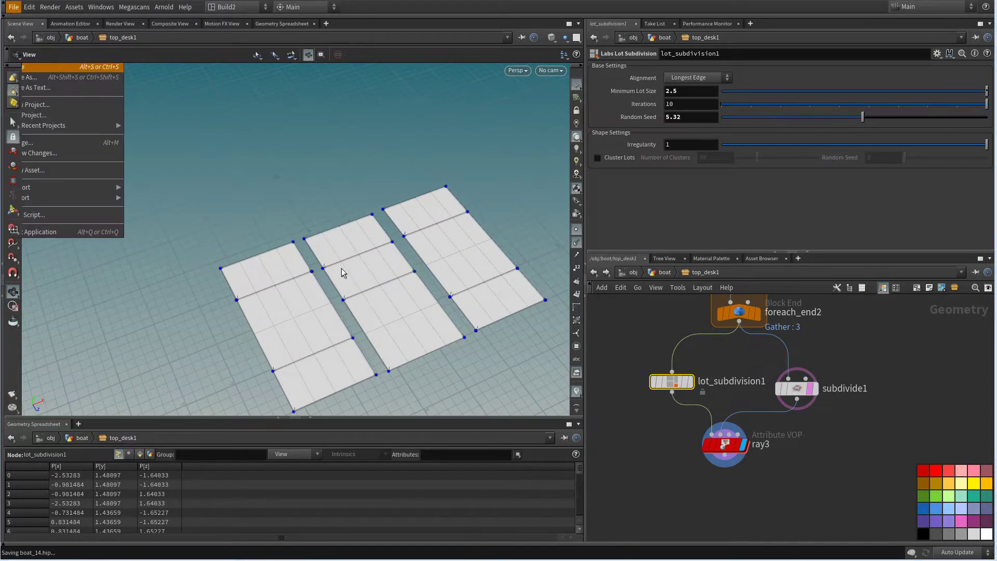
scroll(856, 416, "down", 4)
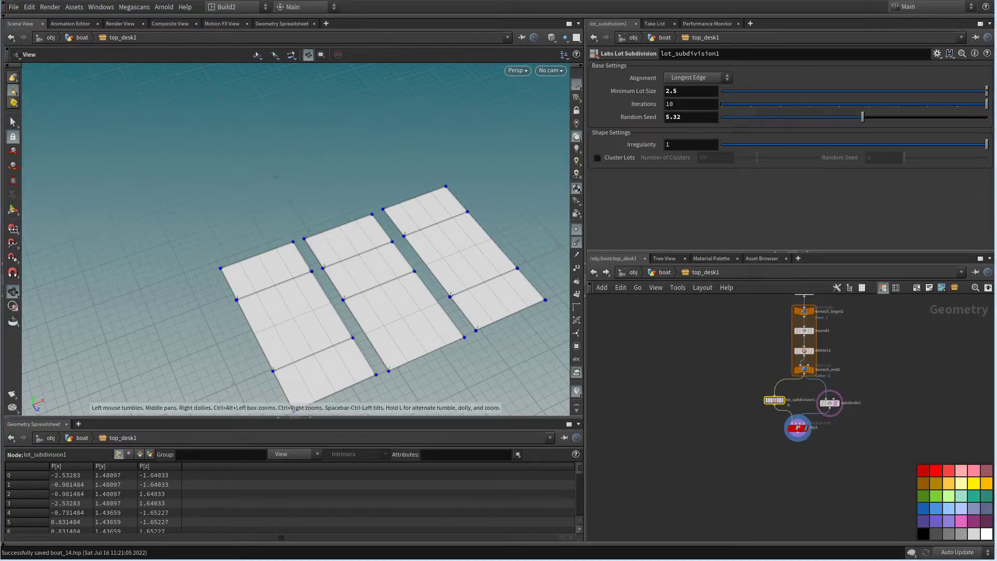
middle_click_drag(726, 463, 672, 455)
scroll(735, 448, "up", 3)
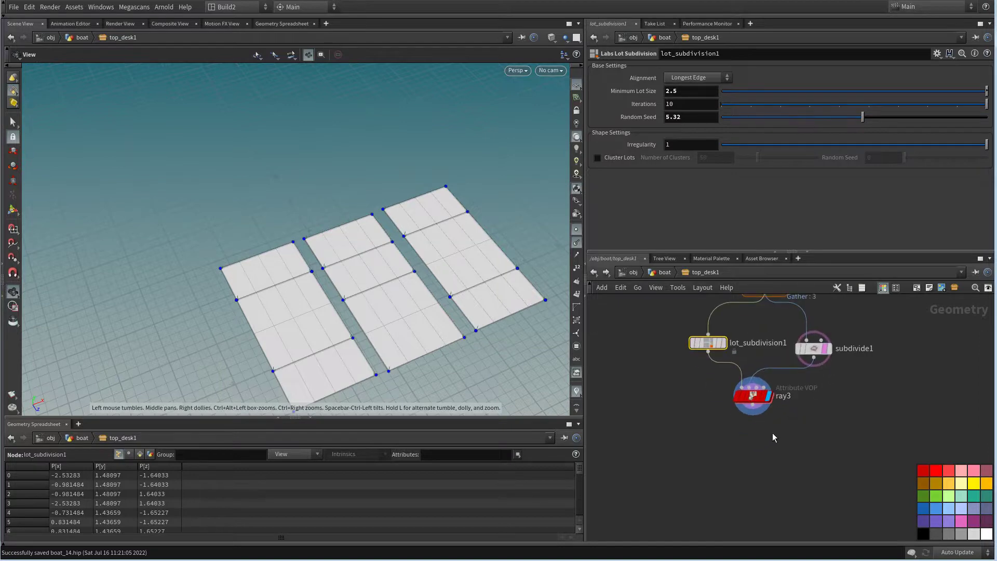
left_click(753, 396)
left_click(124, 454)
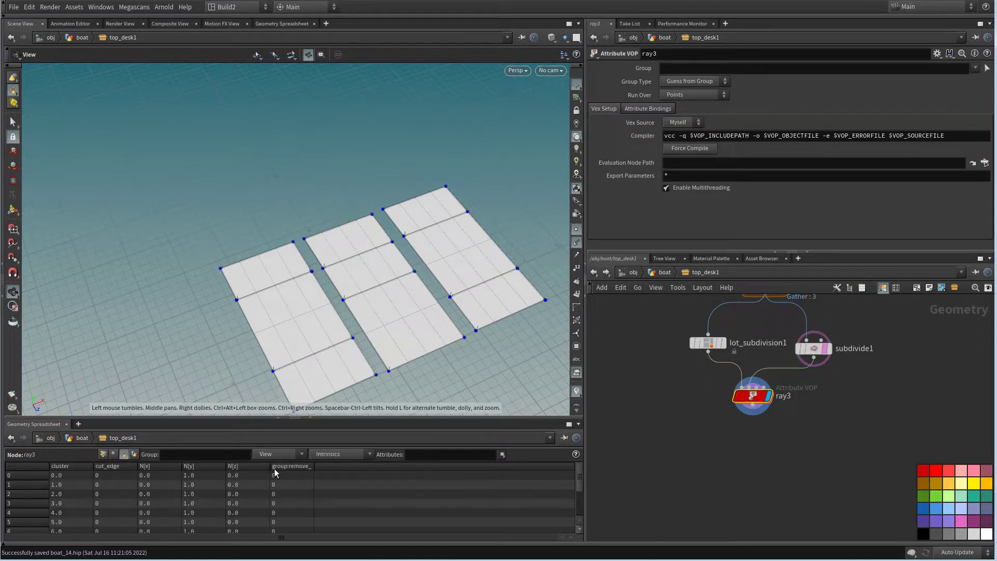
Add a Clean node after ray3, make it the displayed node, and color it dark purple
scroll(690, 467, "up", 2)
key("Tab")
type("cl")
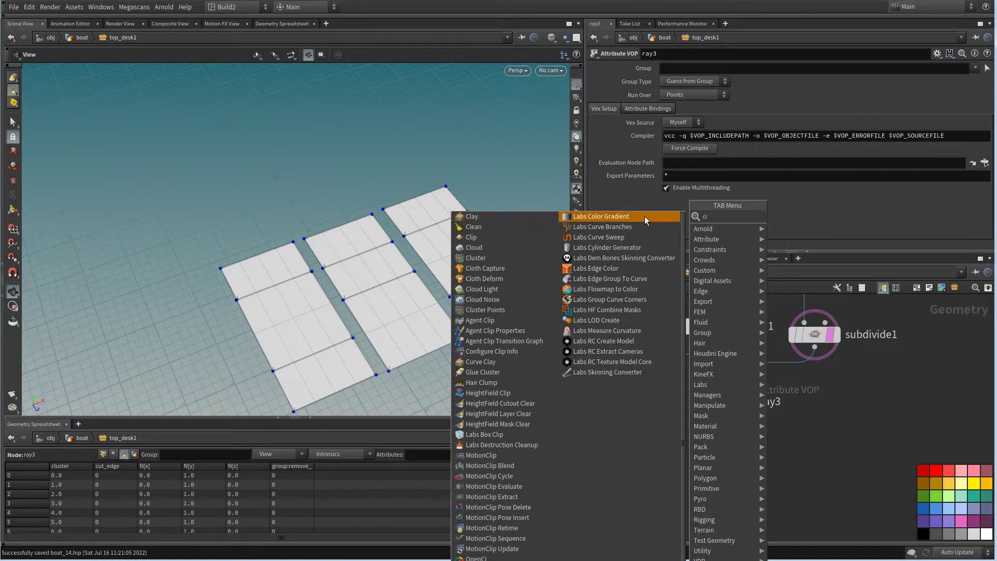
left_click(473, 227)
left_click(730, 440)
left_click(749, 453)
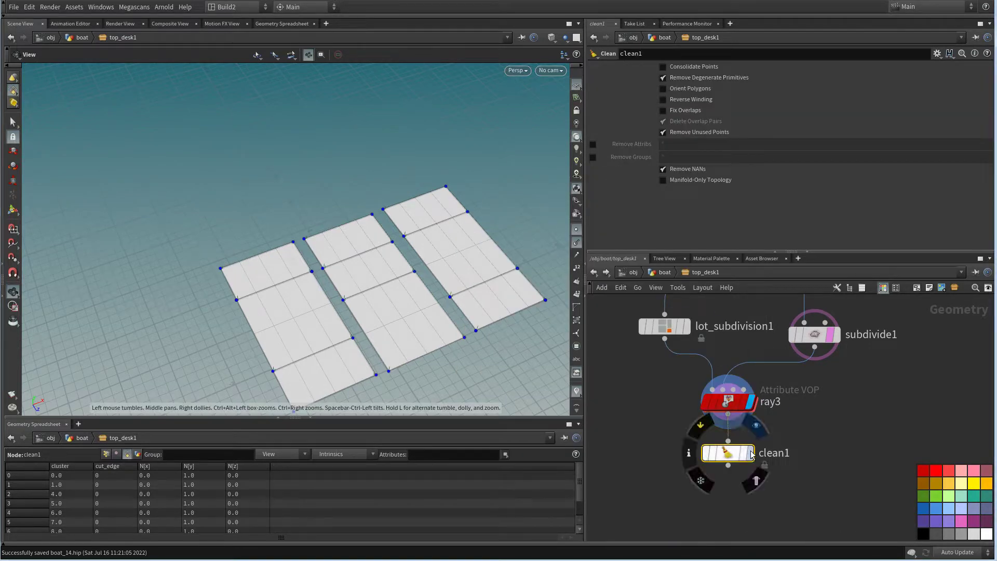
left_click(987, 521)
Set clean1 to remove all attributes and groups (*), and list its point attributes in the spreadsheet
left_click(593, 144)
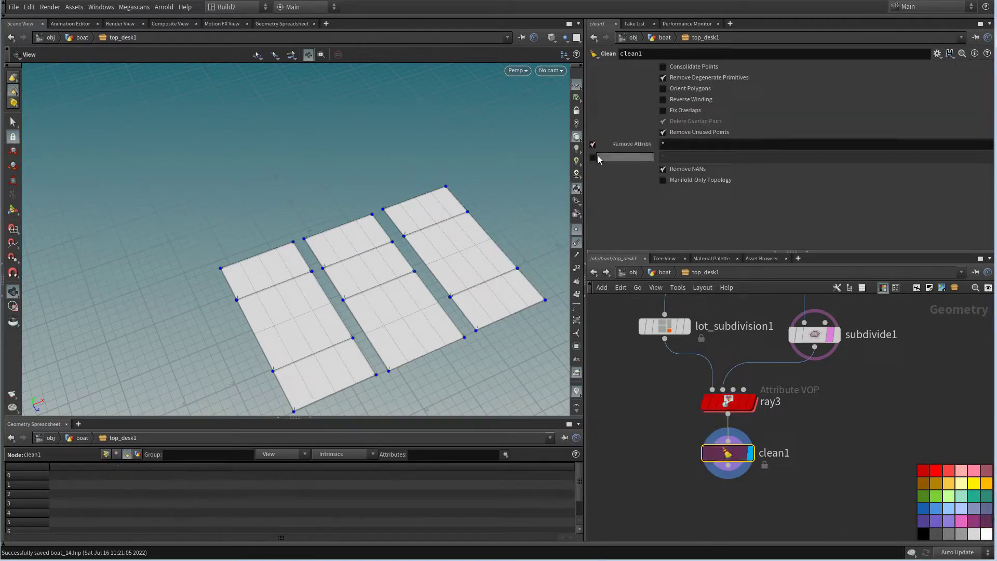
left_click(592, 157)
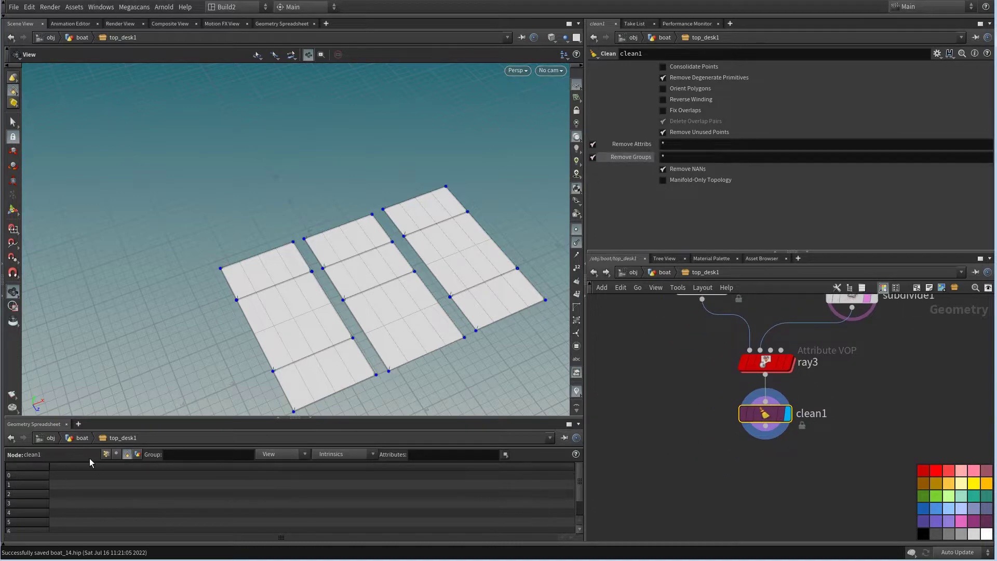
left_click(106, 454)
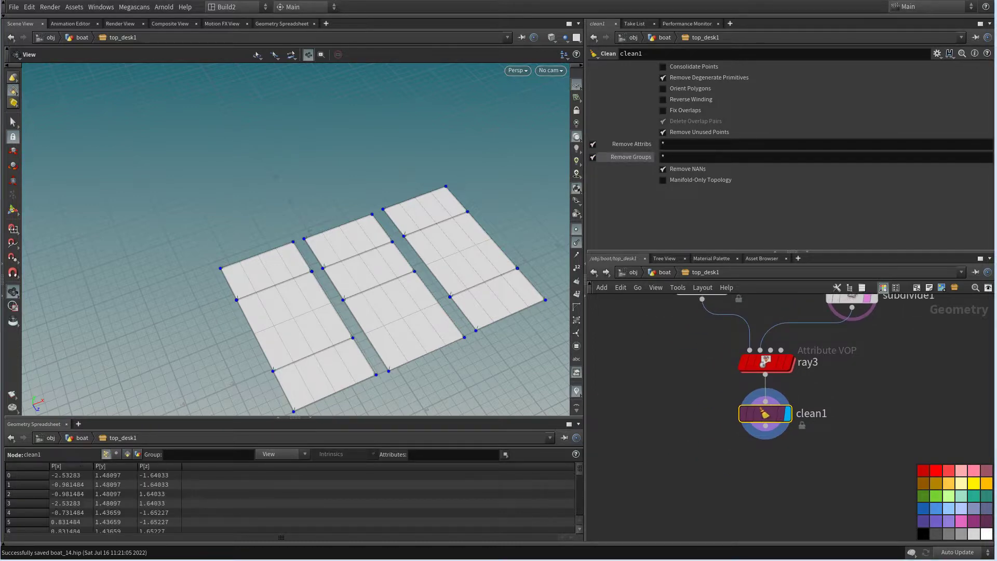
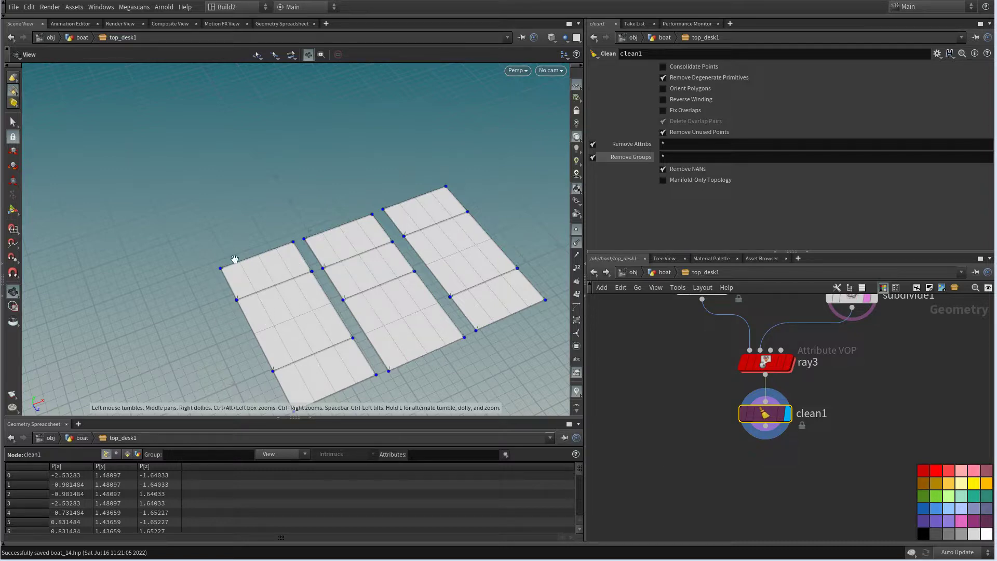
Add an Attribute VOP below clean1 and connect clean1's output to its first input
left_click_drag(270, 270, 290, 287)
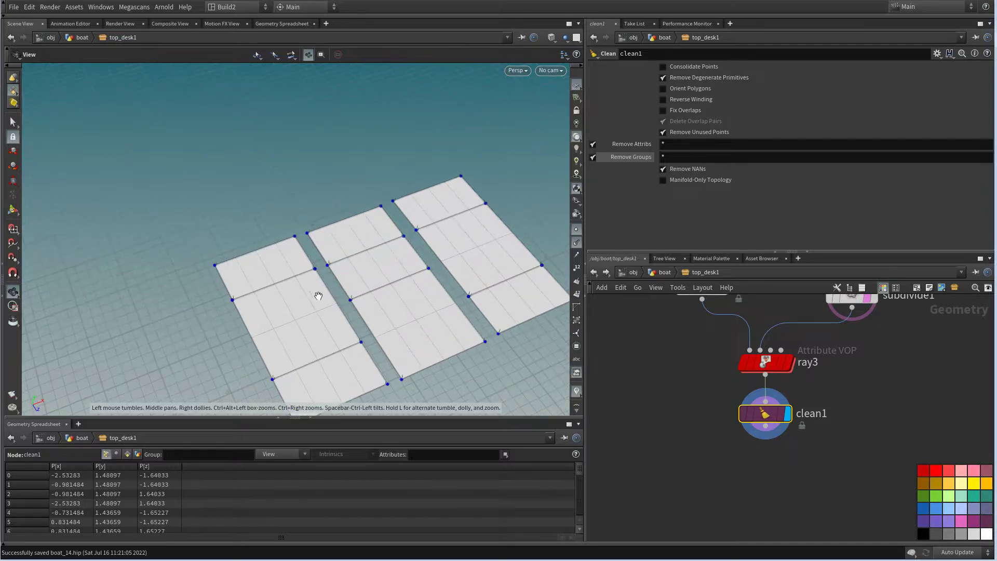
scroll(754, 429, "down", 2)
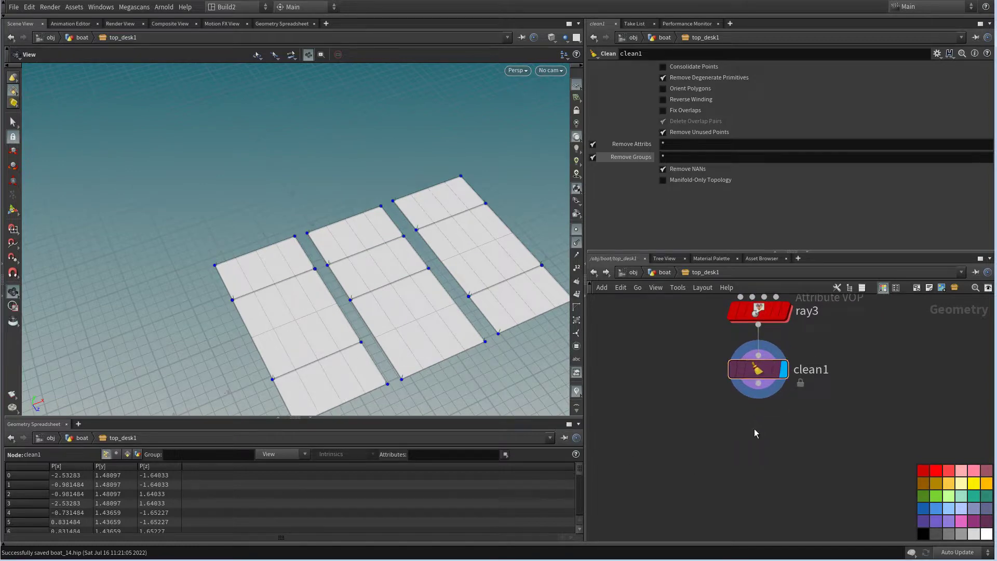
key("Tab")
type("vop")
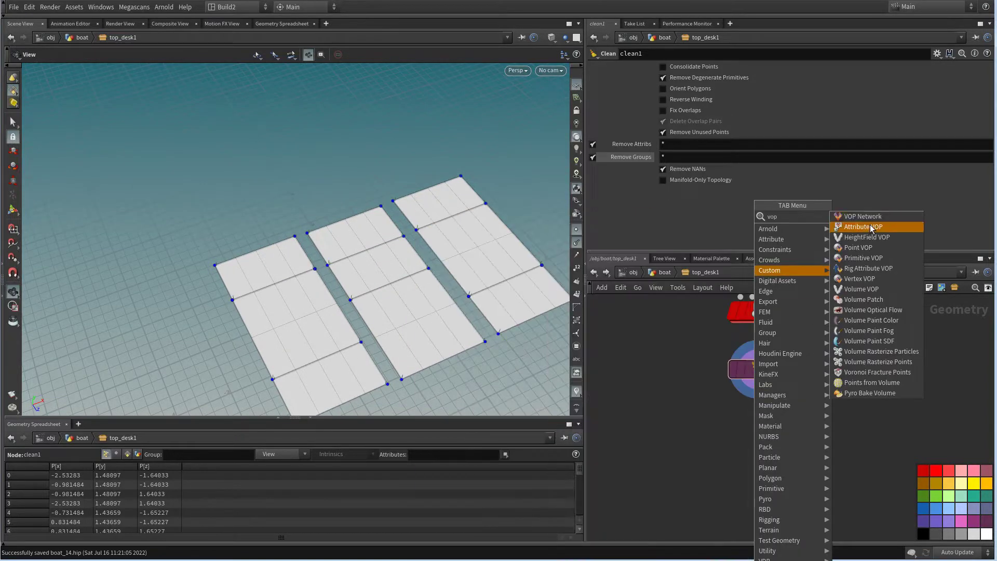
left_click(870, 227)
left_click(766, 445)
left_click_drag(758, 383, 748, 436)
left_click_drag(778, 449, 777, 440)
Rename the new Attribute VOP to create_center_line, color it red, and make it the displayed node
left_click(825, 441)
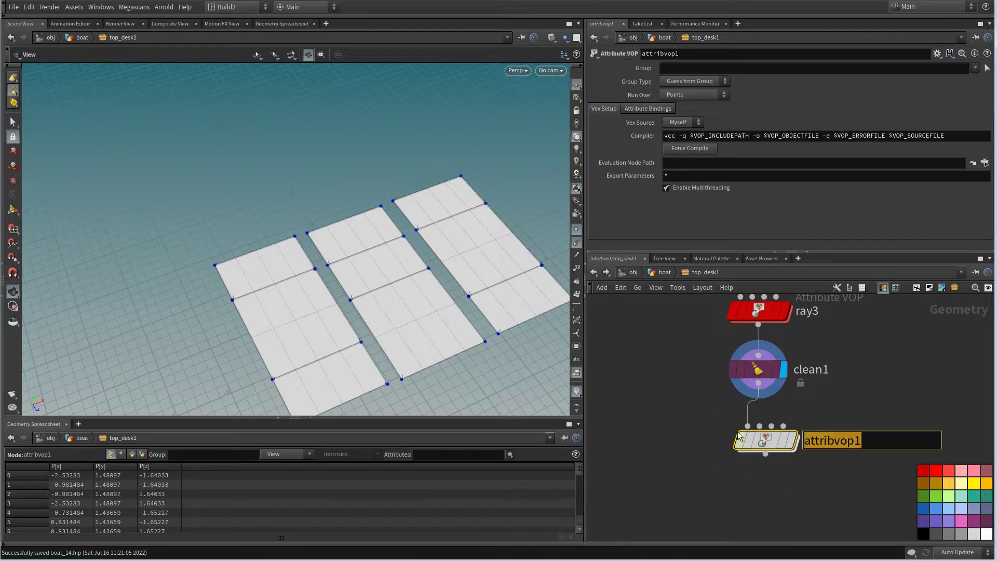
type("create_center_l")
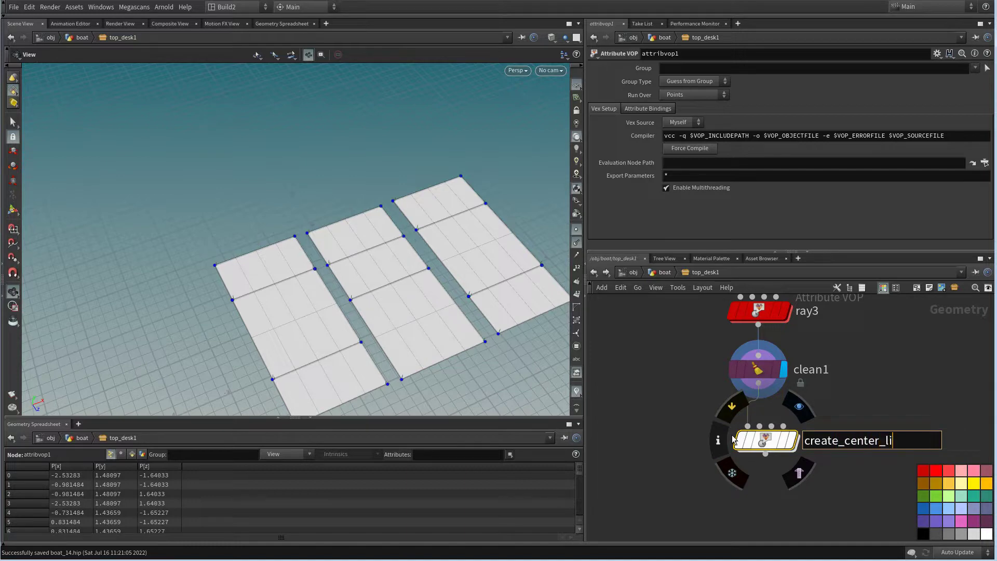
type("ine")
key("Return")
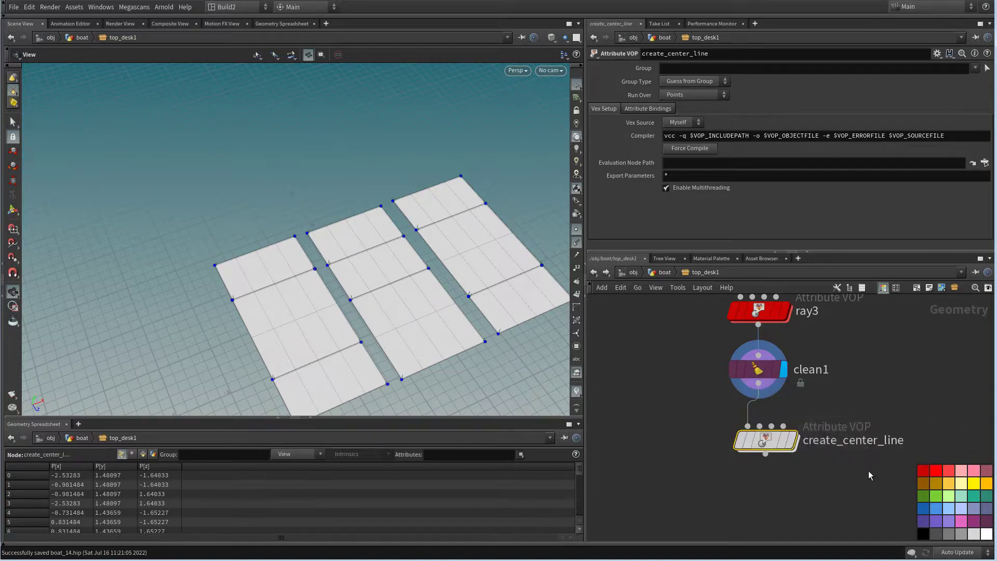
left_click(923, 471)
left_click(792, 440)
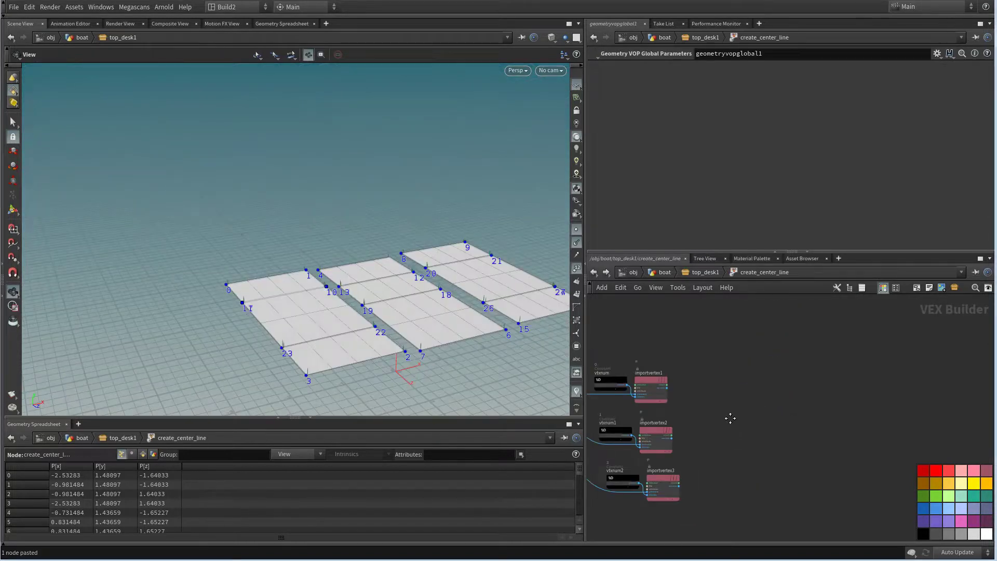
Add a Distance node beside the import vertex nodes inside create_center_line
middle_click_drag(731, 418, 738, 467)
scroll(713, 450, "up", 3)
middle_click_drag(713, 450, 795, 394)
scroll(797, 401, "down", 1)
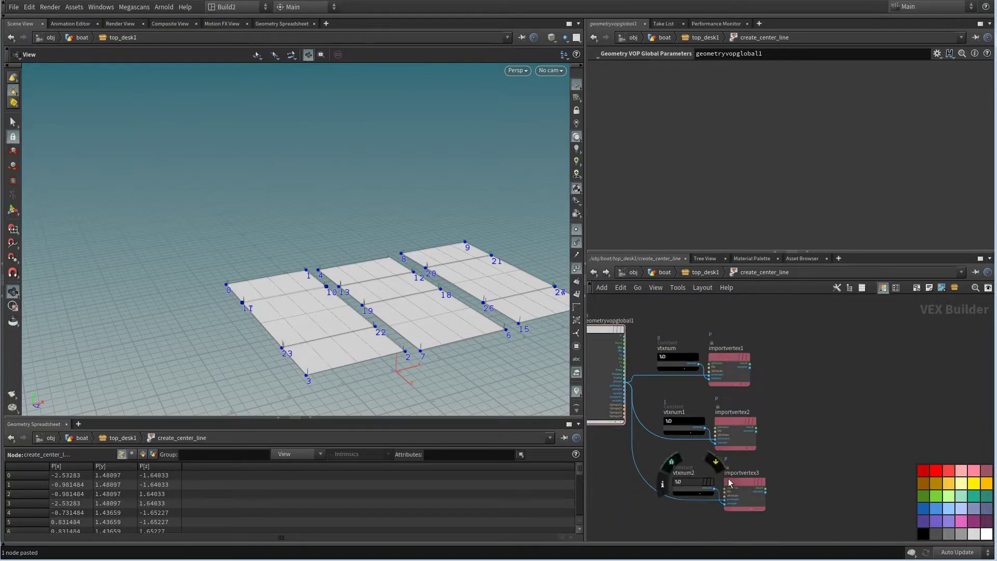
middle_click_drag(796, 438, 701, 454)
scroll(711, 416, "up", 1)
key("Tab")
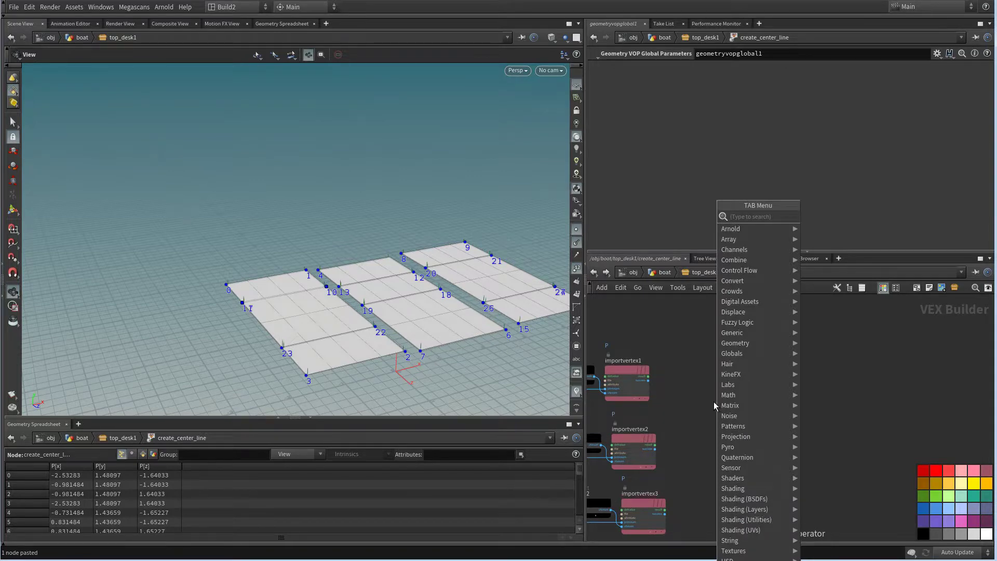
mouse_move(743, 311)
left_click(862, 216)
left_click(735, 385)
scroll(667, 385, "up", 2)
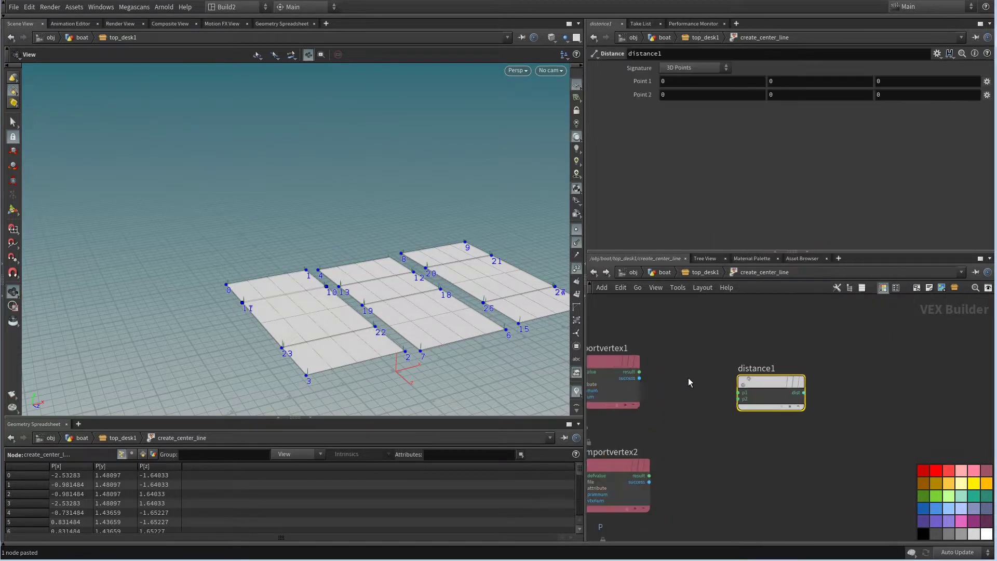
Connect the results of importvertex1 and importvertex2 to distance1's p1 and p2 inputs
left_click_drag(697, 476, 638, 366)
left_click(738, 392)
left_click_drag(765, 390, 753, 405)
Duplicate distance1 and connect the results of importvertex1 and importvertex3 to the copy's p1 and p2
middle_click_drag(800, 473, 745, 389)
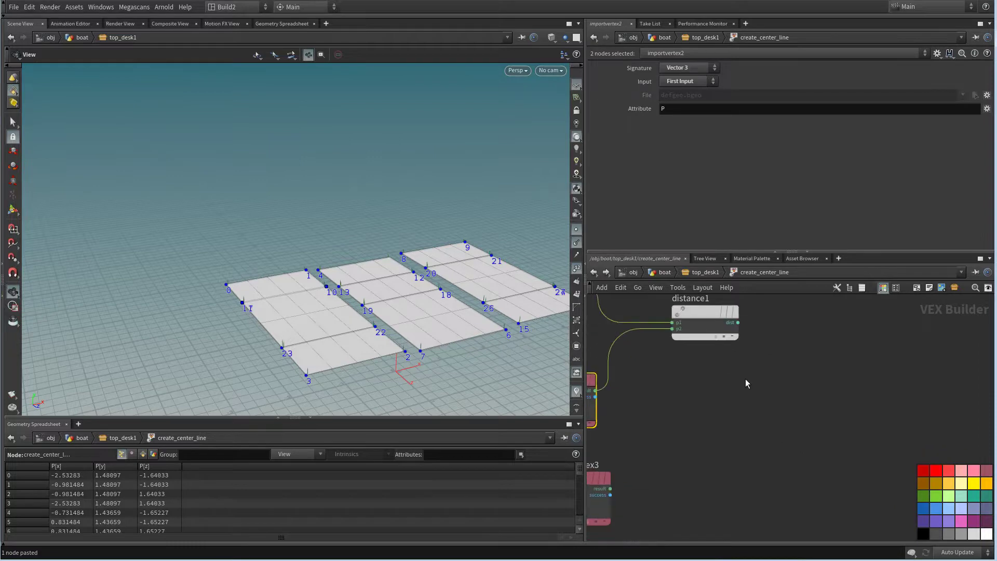
left_click_drag(774, 403, 674, 302)
key("ctrl+c")
key("ctrl+v")
left_click_drag(778, 458, 812, 467)
middle_click_drag(667, 405, 739, 427)
scroll(739, 427, "down", 1)
left_click_drag(708, 358, 847, 488)
left_click_drag(686, 506, 763, 482)
Add a Compare node beside the two Distance nodes
middle_click_drag(795, 431, 739, 451)
left_click(782, 413)
key("Tab")
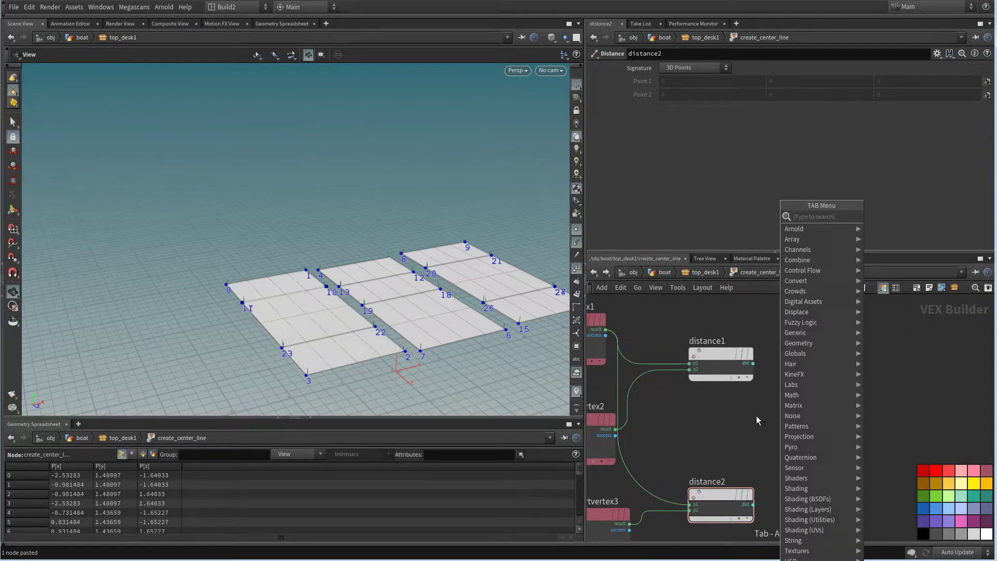
type("com")
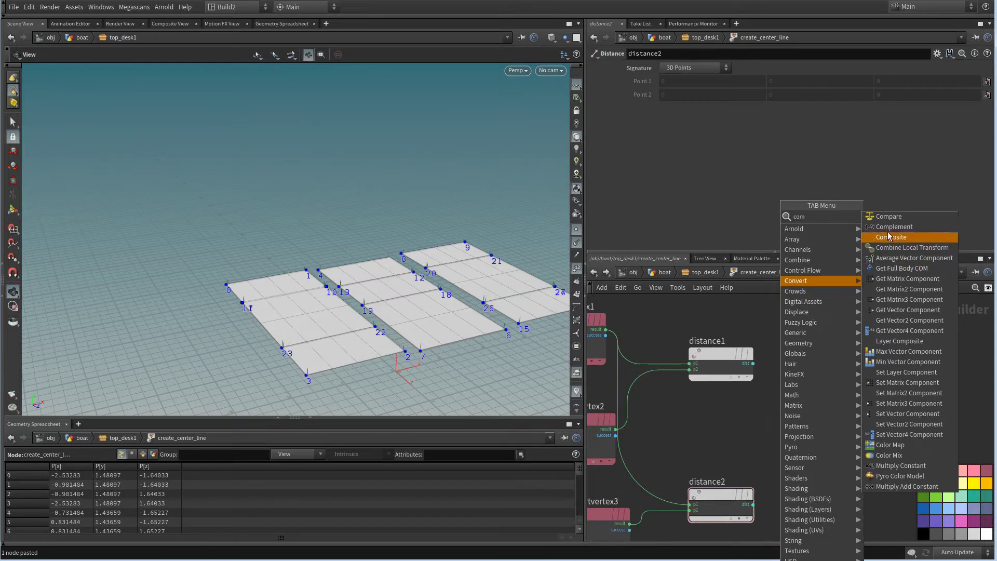
left_click(889, 216)
left_click(840, 396)
Connect the distance1 and distance2 outputs to compare1's input1 and input2, and set its test to Less Than
left_click(753, 363)
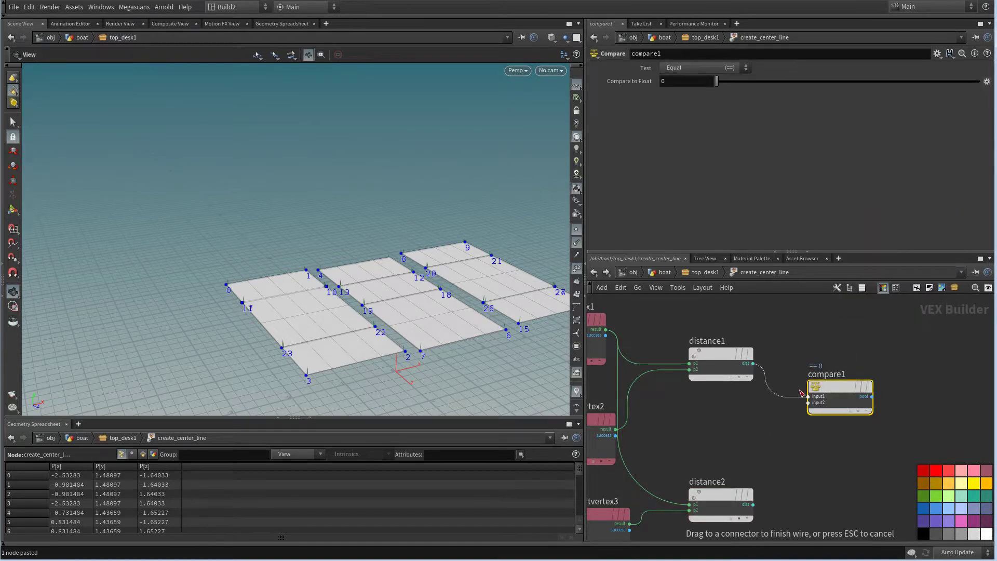
left_click(808, 396)
left_click(753, 504)
left_click(808, 403)
left_click(696, 68)
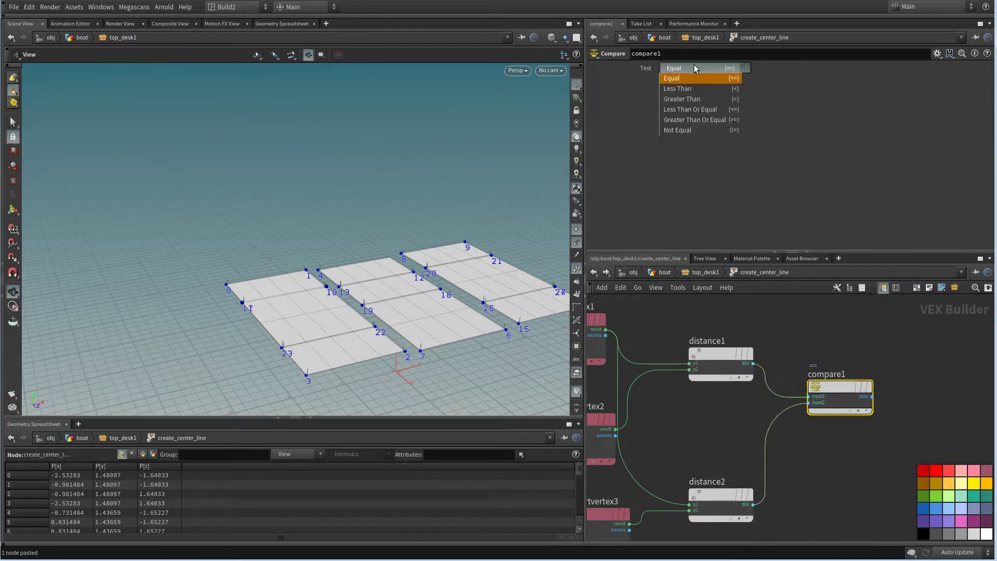
left_click(692, 89)
scroll(803, 410, "down", 2)
key("Tab")
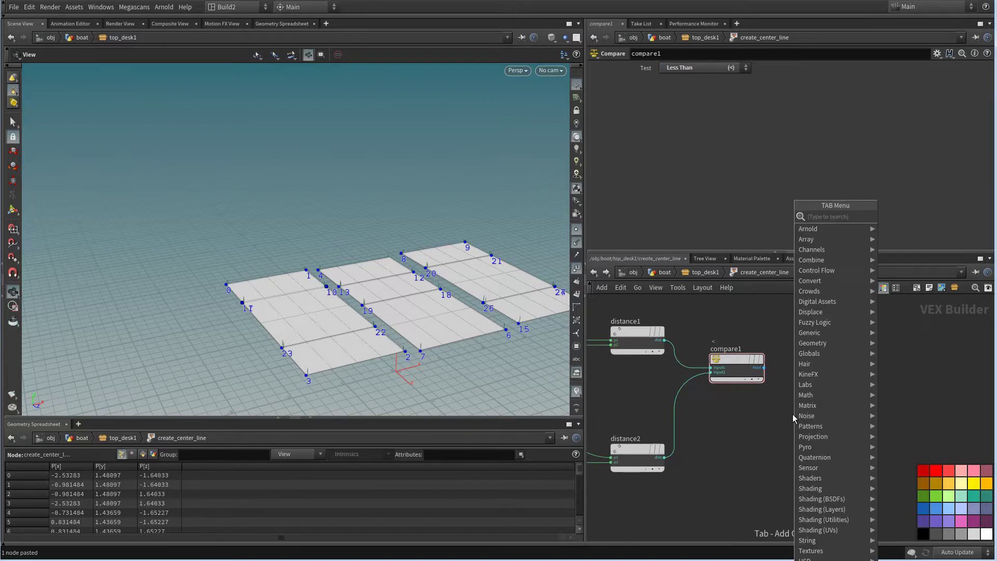
type("two")
key("Return")
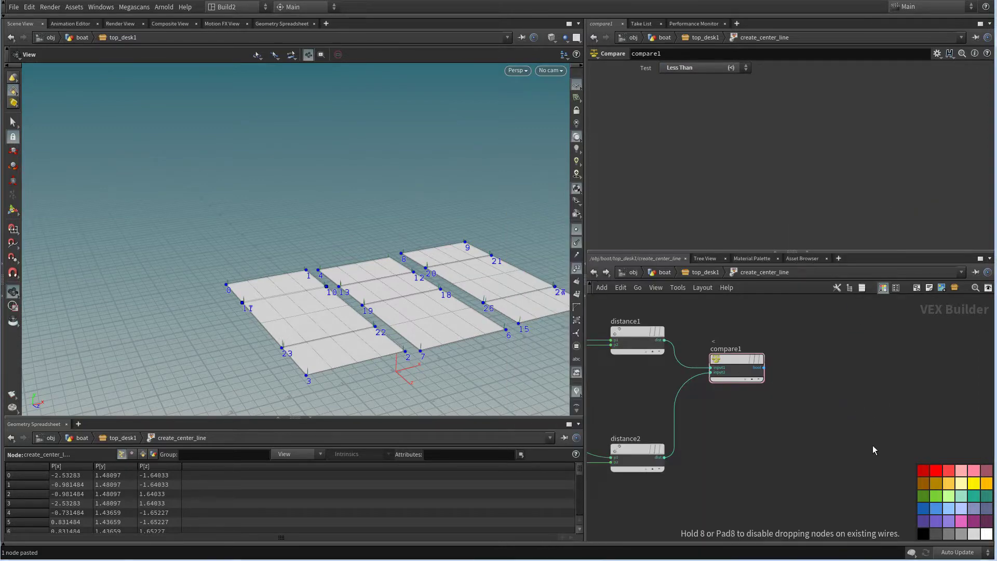
left_click(833, 409)
key("Delete")
Add a Two Way Switch node and connect compare1's output to its condition input
key("Tab")
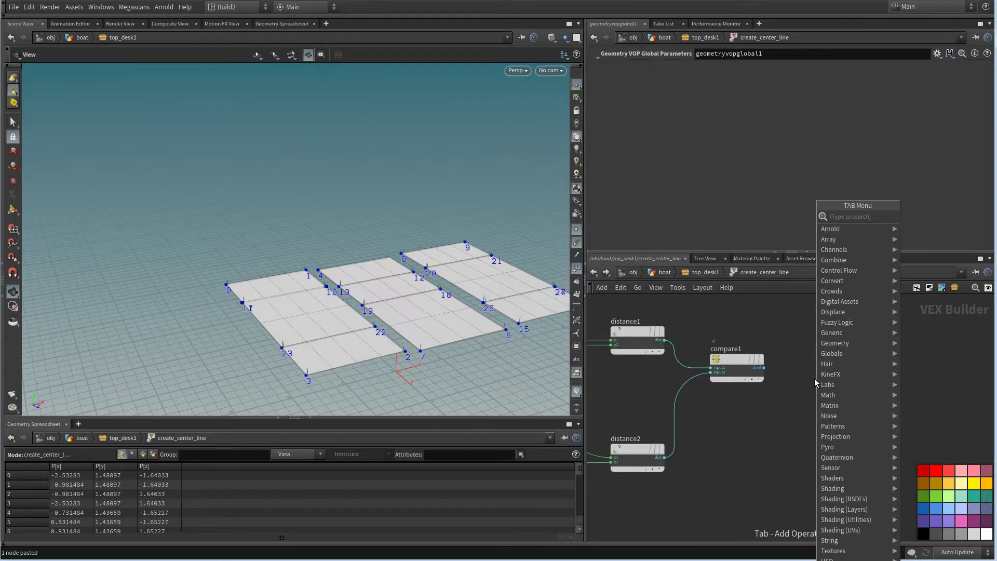
type("tw")
left_click(920, 228)
left_click(855, 411)
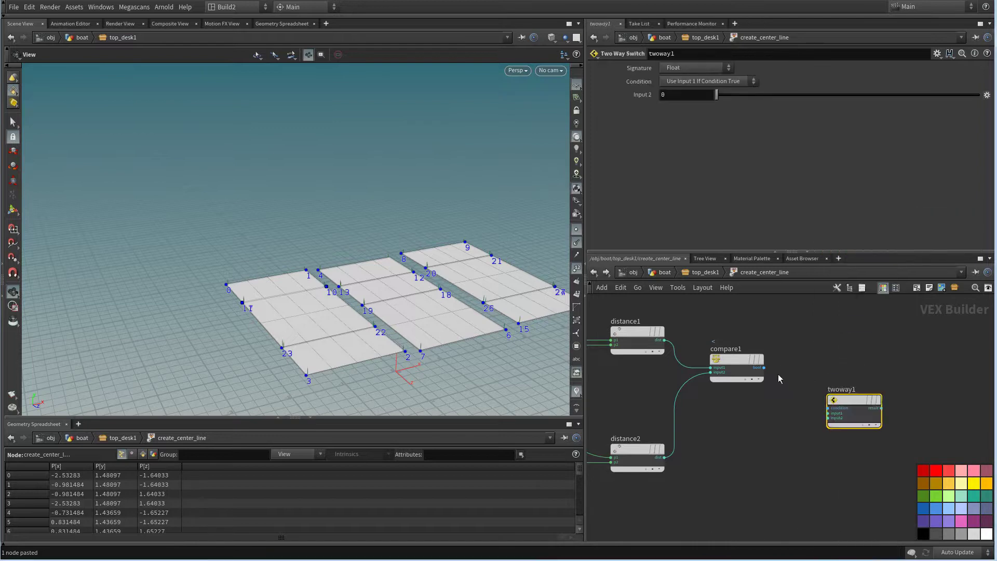
left_click_drag(763, 367, 859, 428)
Connect the results of importvertex2 and importvertex3 to twoway1's input1 and input2
left_click(832, 436)
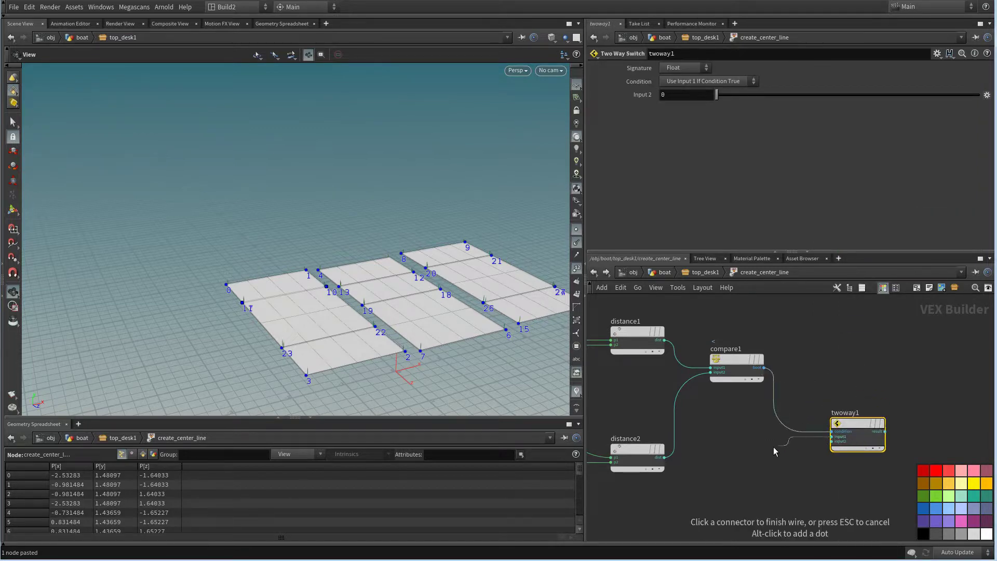
scroll(743, 471, "down", 1)
middle_click_drag(733, 466, 814, 478)
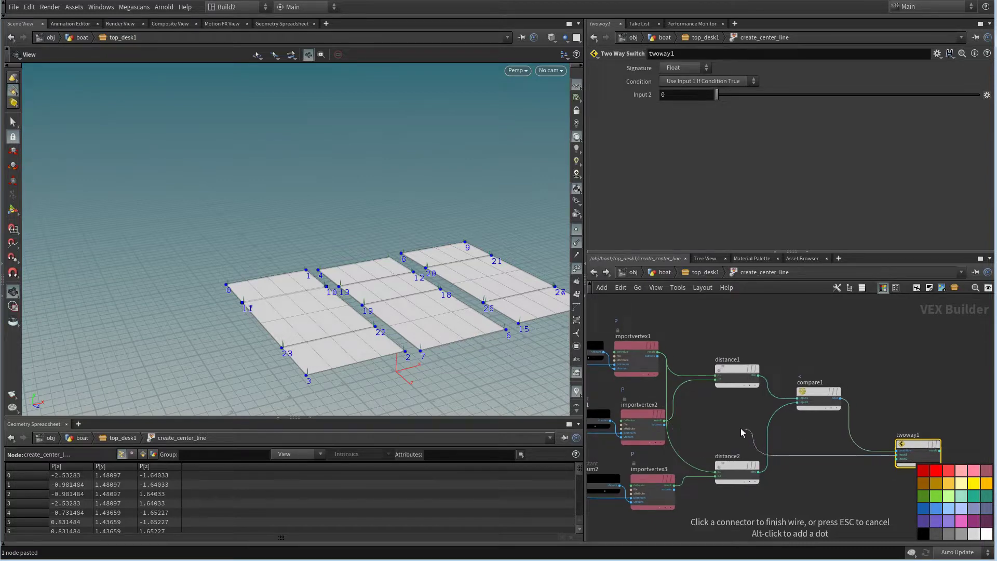
middle_click_drag(728, 423, 671, 388)
key("Escape")
scroll(802, 428, "up", 2)
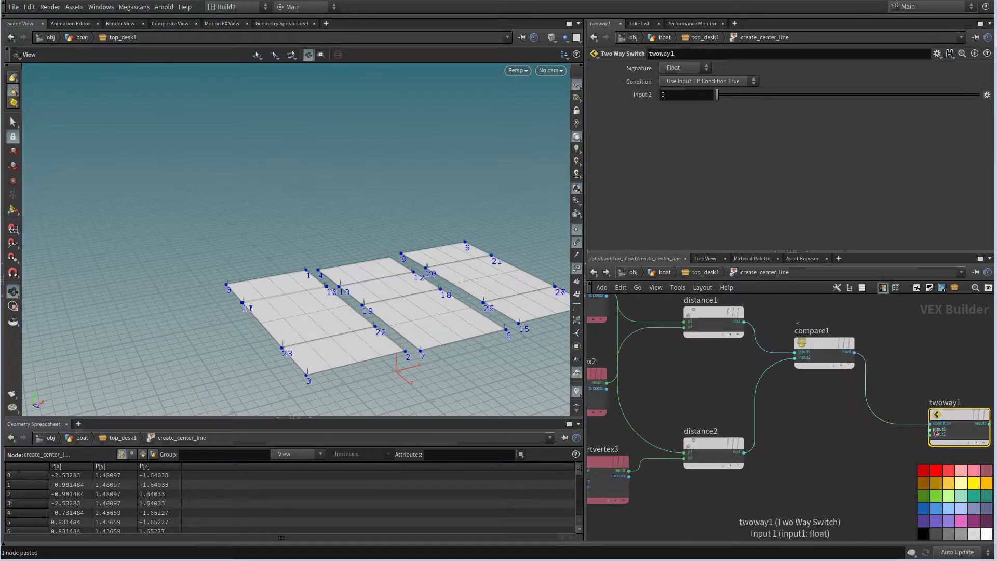
left_click(929, 429)
left_click(607, 383)
left_click(628, 471)
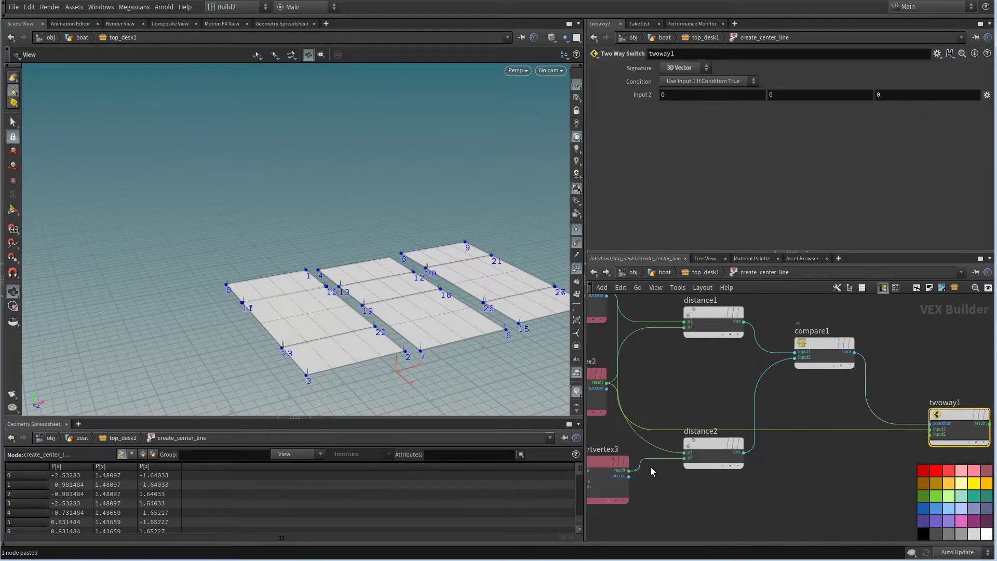
middle_click_drag(905, 440, 772, 438)
left_click(798, 432)
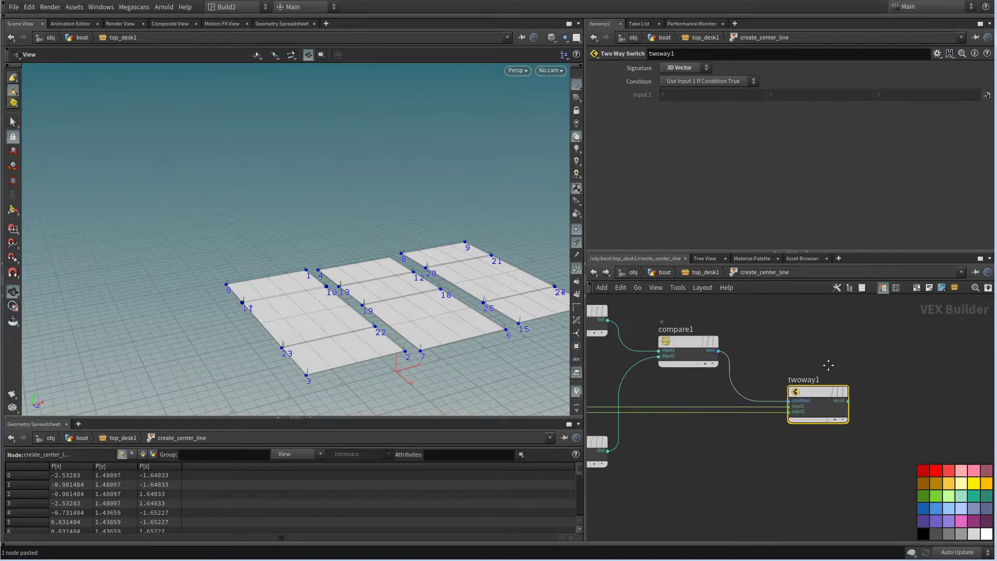
Add a Subtract node and connect the results of importvertex1 and twoway1 to its first and second inputs
key("Tab")
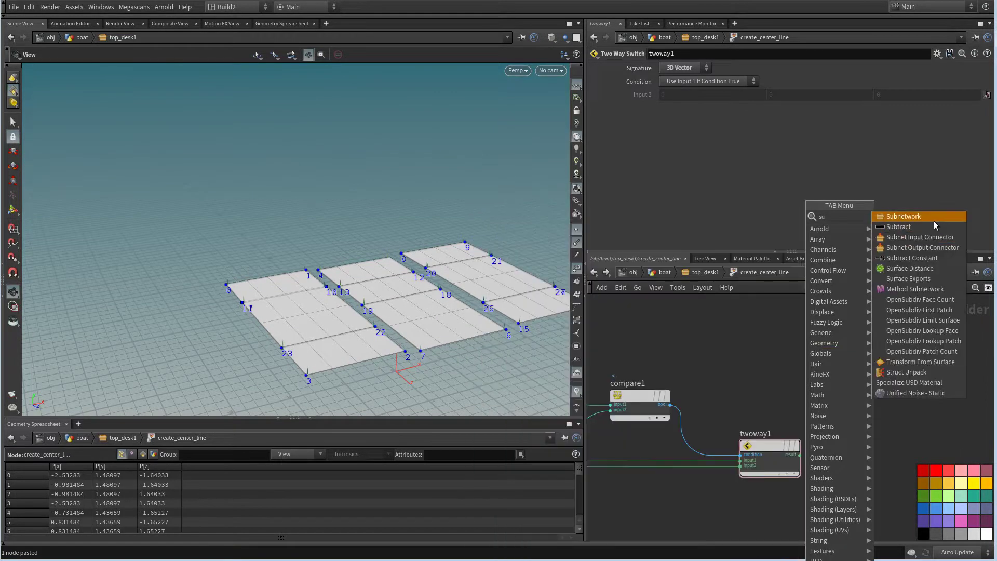
left_click(933, 220)
left_click(836, 318)
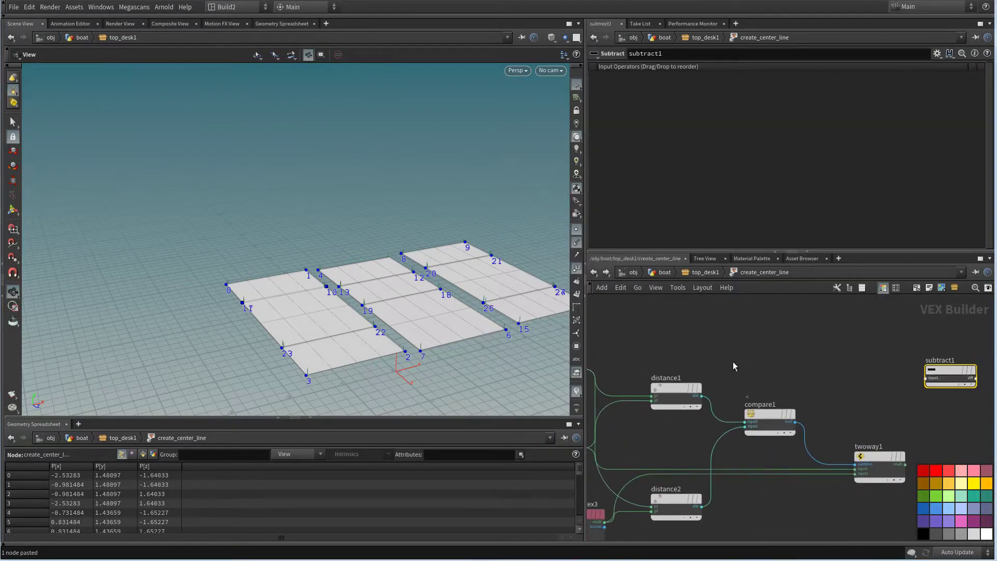
left_click(653, 386)
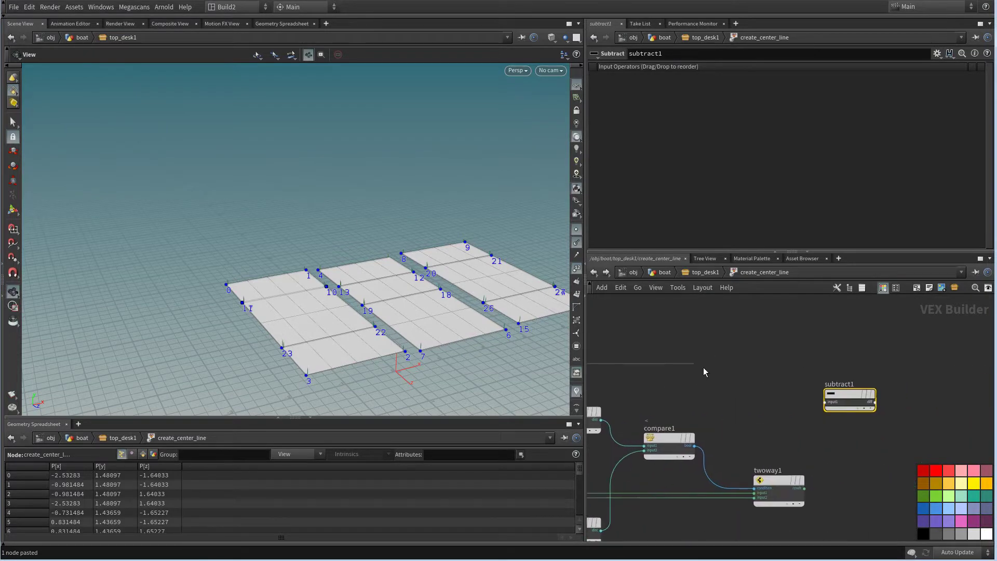
left_click(810, 399)
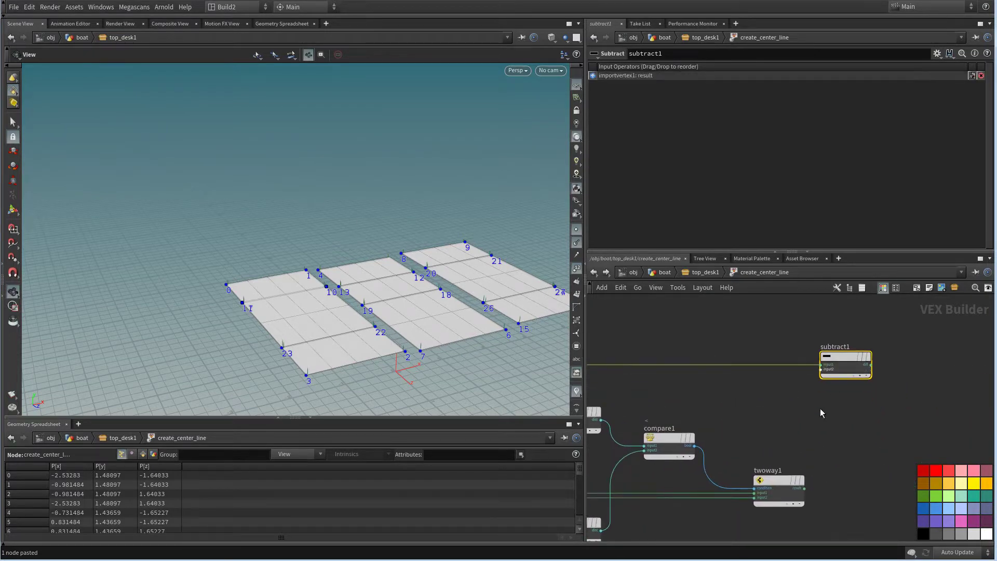
left_click(805, 487)
left_click(821, 370)
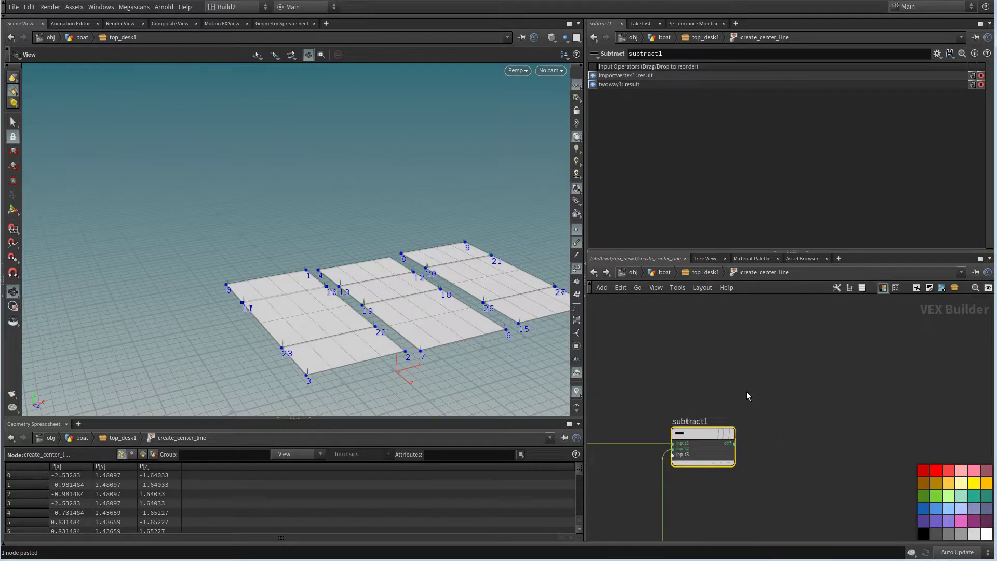
key("Tab")
type("alo")
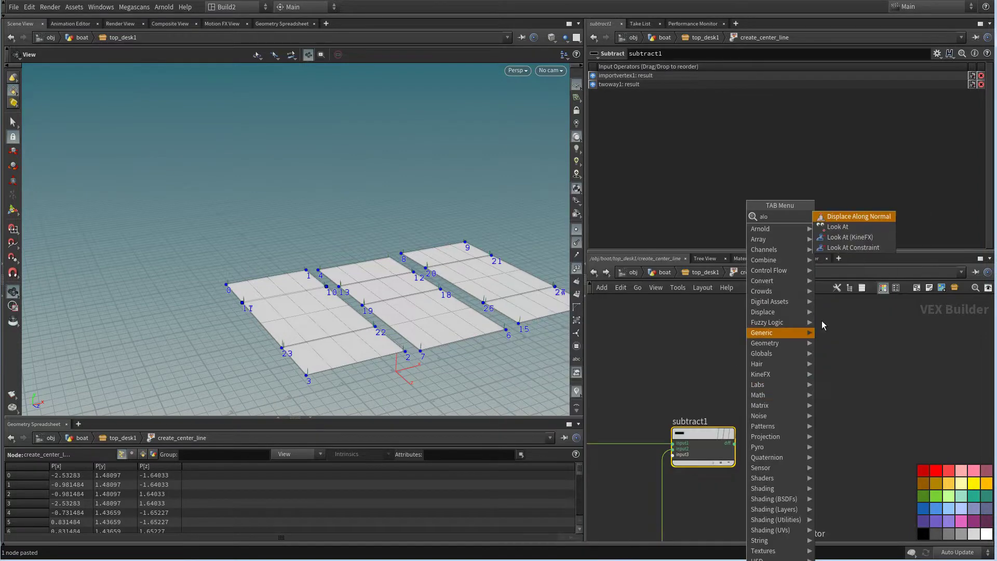
left_click(864, 226)
left_click(859, 357)
middle_click_drag(669, 340, 710, 344)
left_click_drag(790, 344, 892, 408)
key("Delete")
Add a Displace Along Normal node beside subtract1
key("Tab")
type("alo")
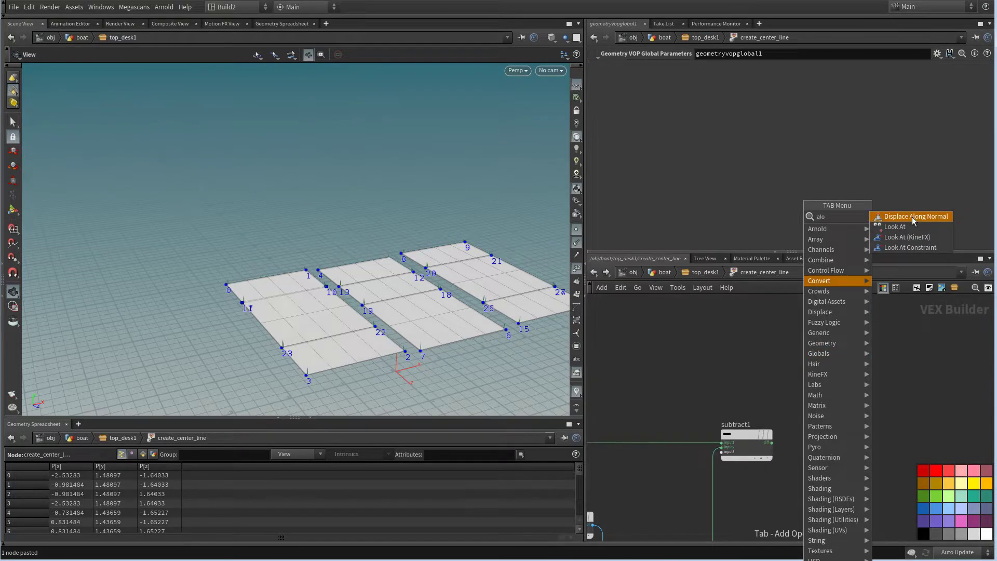
left_click(914, 218)
left_click(832, 387)
Connect importvertex1's result to the P input of displacenml1
middle_click_drag(590, 362, 914, 380)
middle_click_drag(700, 442, 719, 418)
left_click(729, 470)
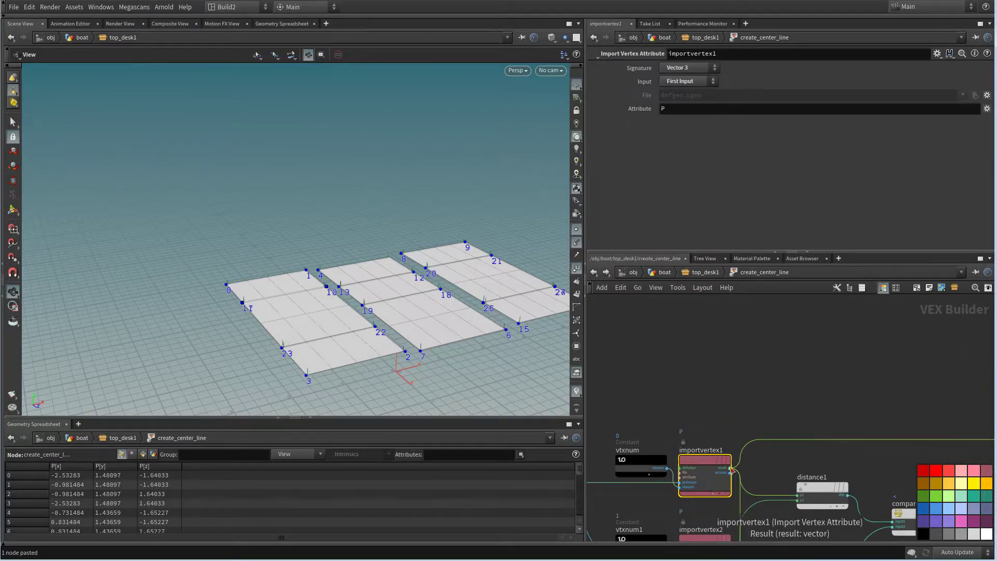
left_click(707, 273)
double_click(725, 384)
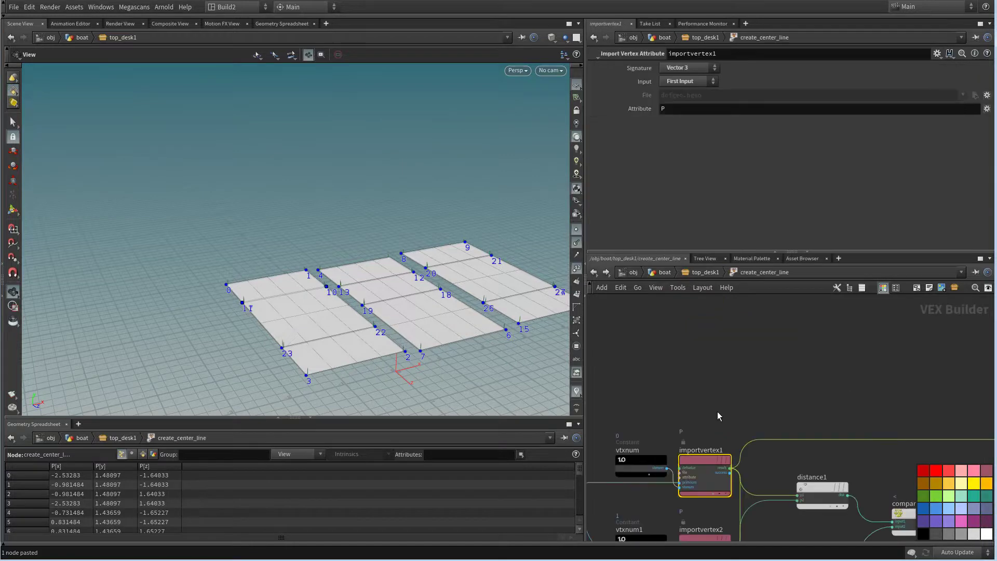
left_click(729, 468)
middle_click_drag(934, 367, 586, 398)
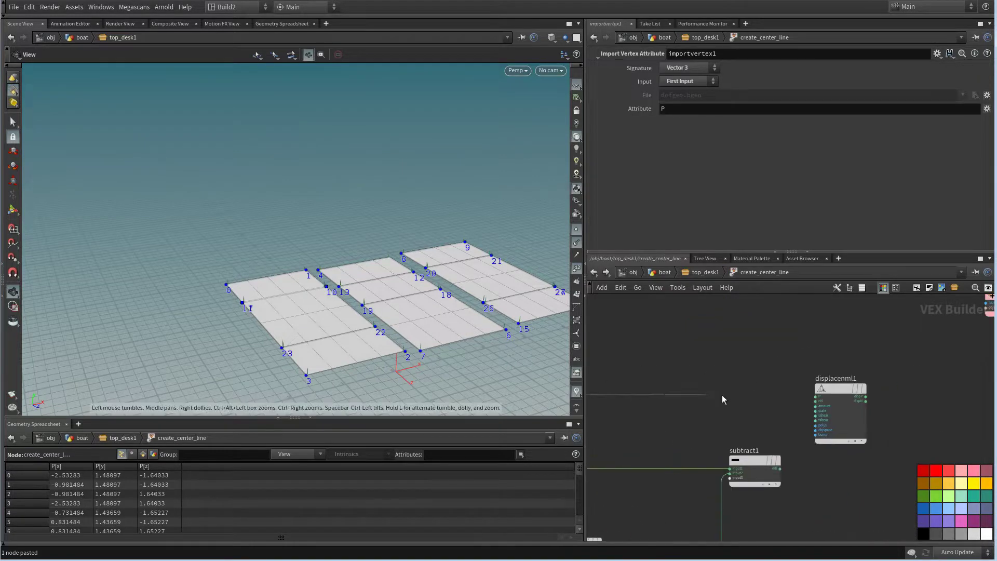
left_click(813, 399)
Connect subtract1's diff to displacenml1's nN input, and set its displacement amount to 1 and scale to 0.5
scroll(771, 432, "up", 3)
left_click(834, 390)
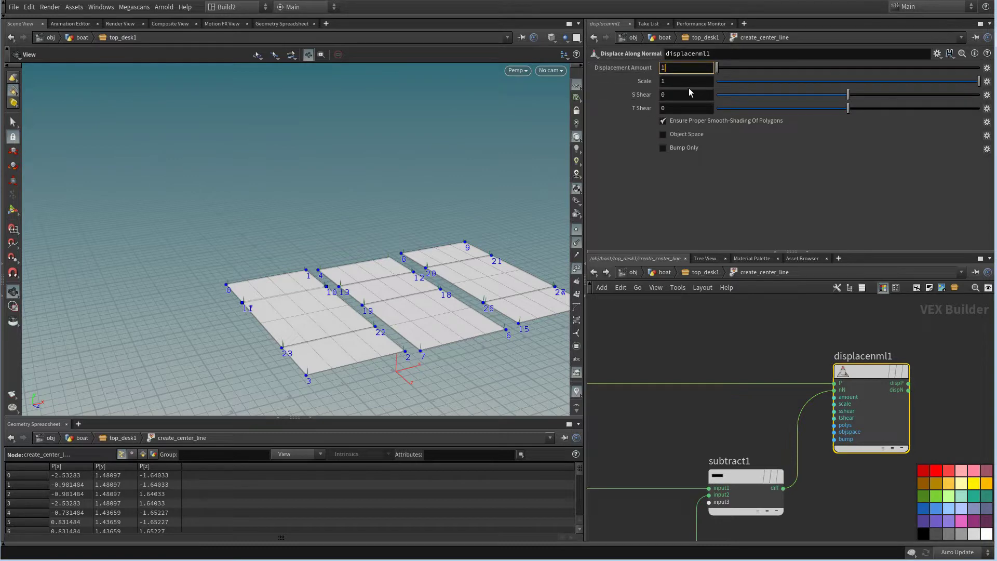
key("Tab")
type("0.5")
key("Return")
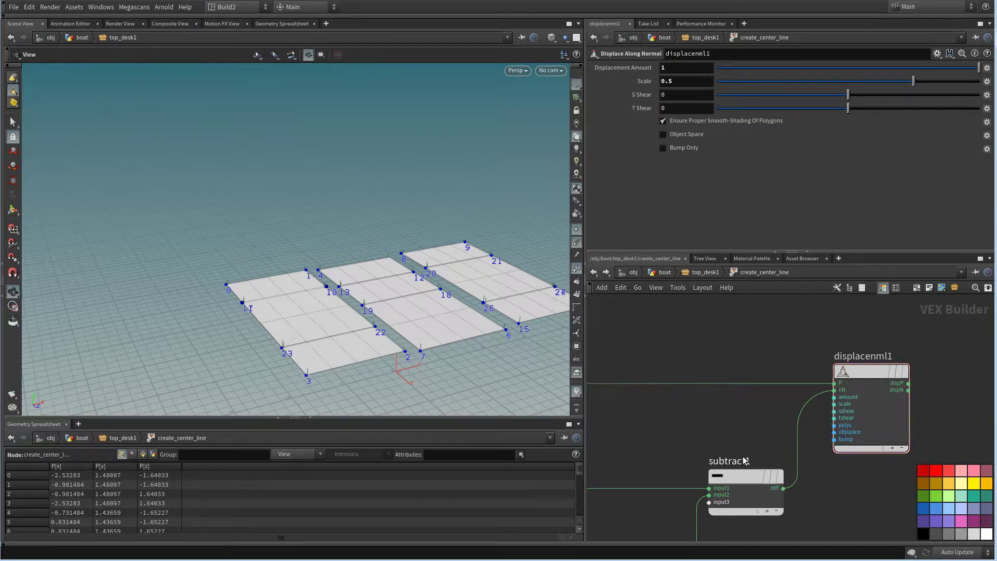
Add an Add Point node and connect displacenml1's dispP output to its ptvalue input
middle_click_drag(752, 437, 716, 403)
scroll(704, 428, "down", 2)
middle_click_drag(755, 464, 759, 459)
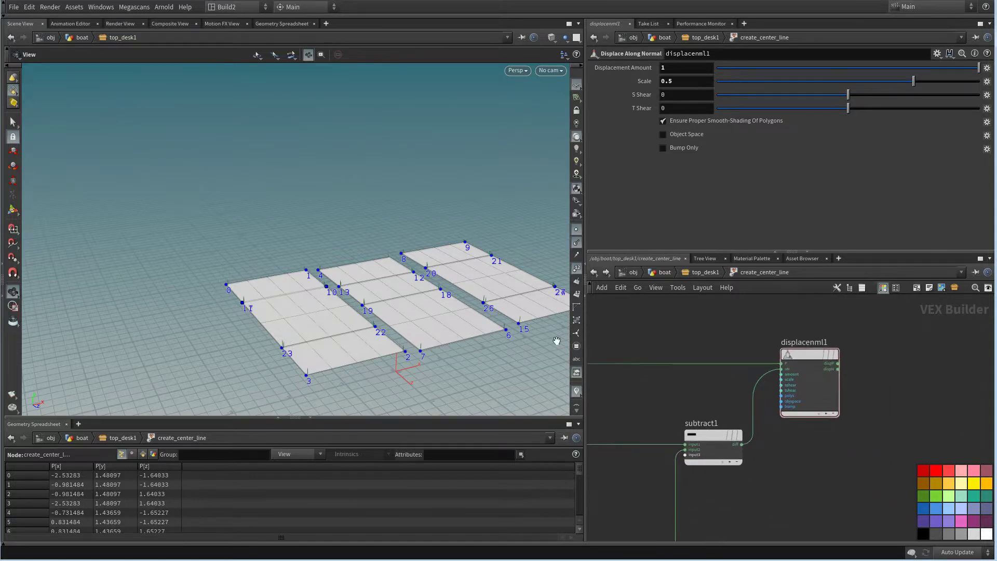
left_click_drag(557, 341, 558, 359)
middle_click_drag(848, 366, 743, 415)
scroll(791, 373, "up", 2)
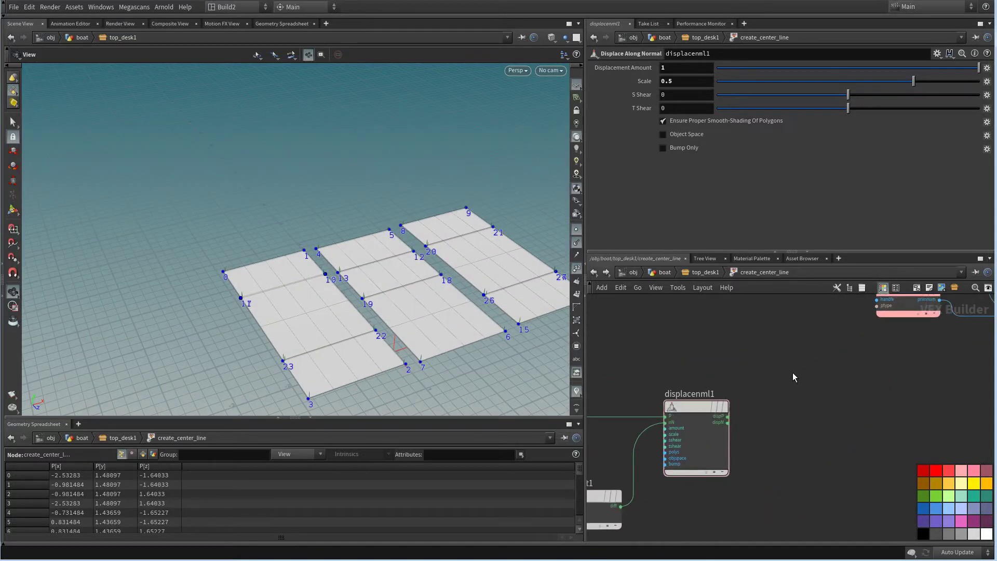
key("Tab")
type("ad")
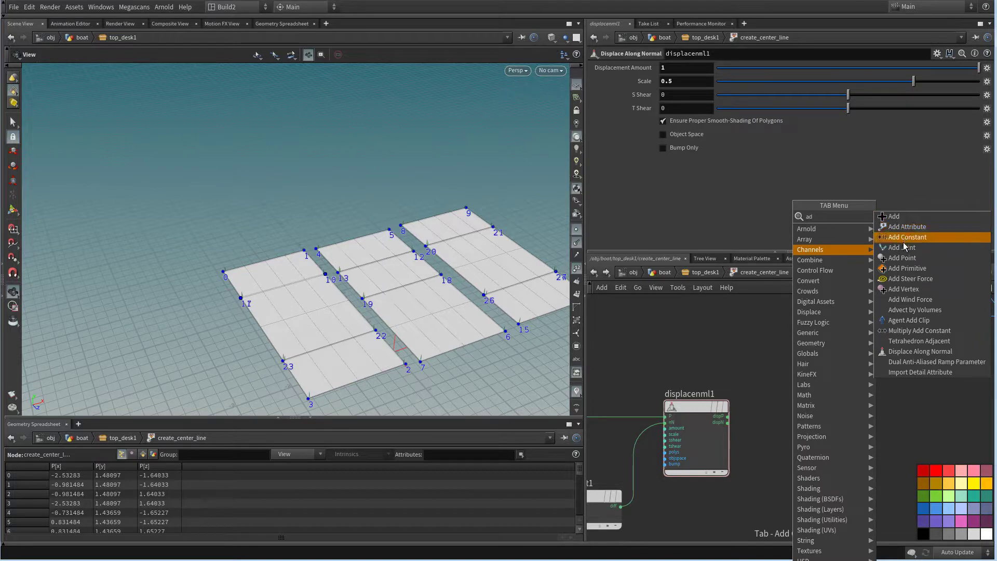
left_click(902, 257)
left_click(820, 381)
left_click(728, 416)
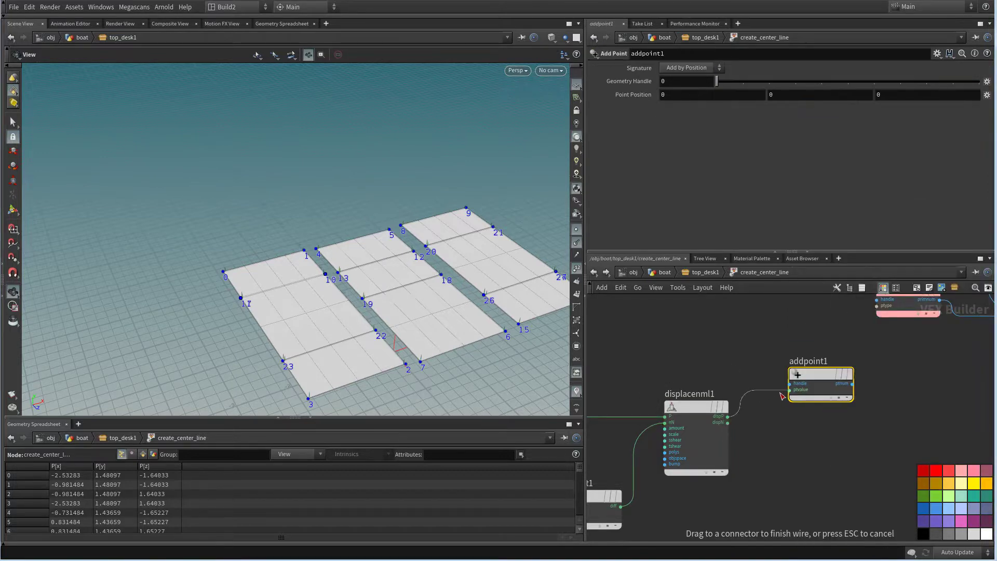
left_click(782, 396)
Move the group of five Add Primitive and Add Vertex nodes farther away from addpoint1
left_click_drag(436, 281, 413, 335)
scroll(885, 444, "down", 4)
middle_click_drag(891, 453, 732, 469)
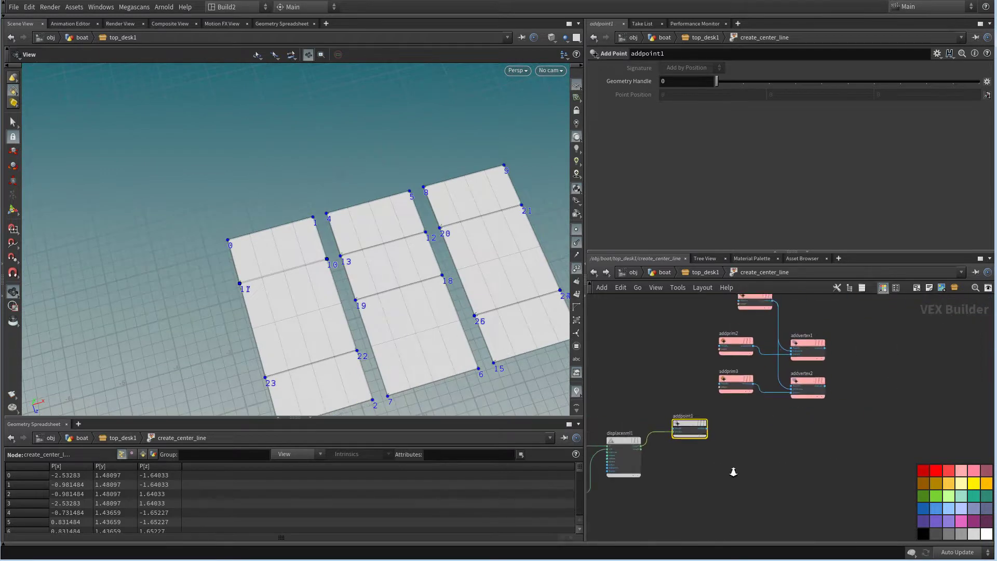
scroll(737, 469, "down", 2)
left_click_drag(858, 417, 859, 348)
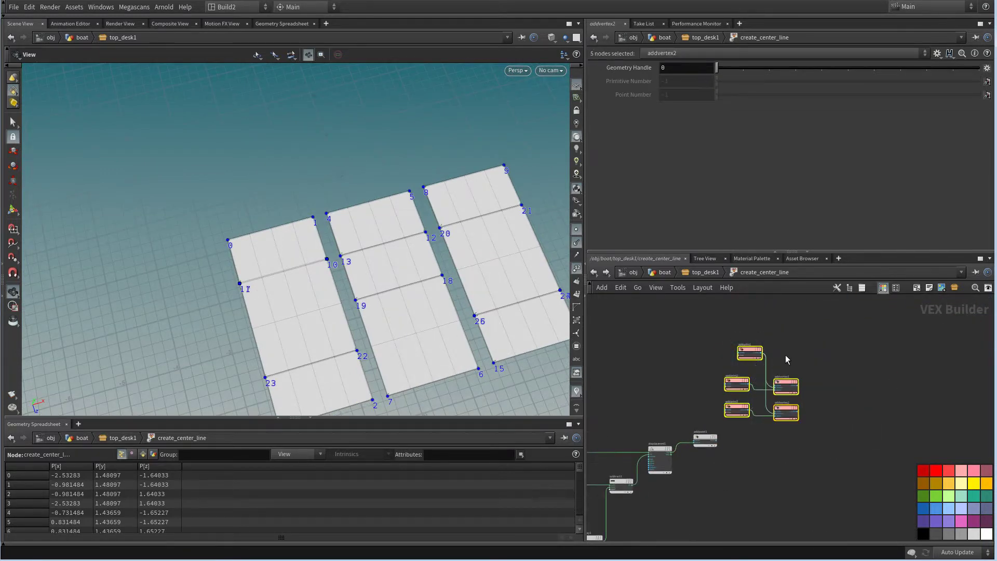
left_click_drag(753, 355, 883, 343)
middle_click_drag(752, 364, 792, 341)
right_click_drag(462, 306, 554, 296)
middle_click_drag(525, 295, 423, 291)
Detach addpoint1 from displacenml1 and reconnect the dispP output to its ptvalue input
mouse_move(750, 415)
left_mouse_down()
mouse_move(814, 416)
mouse_move(757, 412)
left_mouse_up()
scroll(729, 432, "up", 5)
left_click_drag(662, 414, 669, 409)
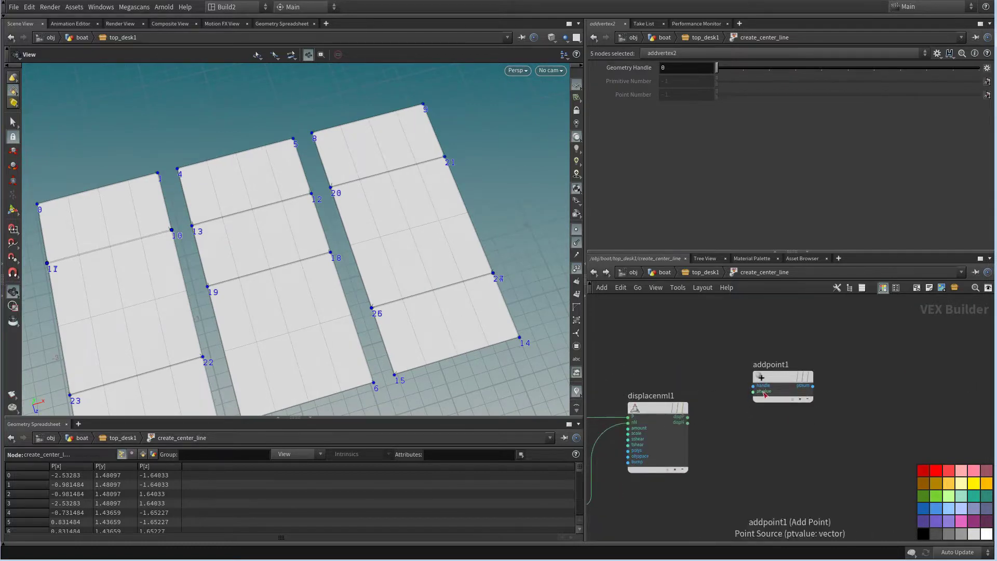
left_click(753, 392)
left_click(688, 417)
Rewire the three Import Vertex nodes' primnum inputs from the global ptnum output to the global primnum output
middle_click_drag(608, 416, 991, 416)
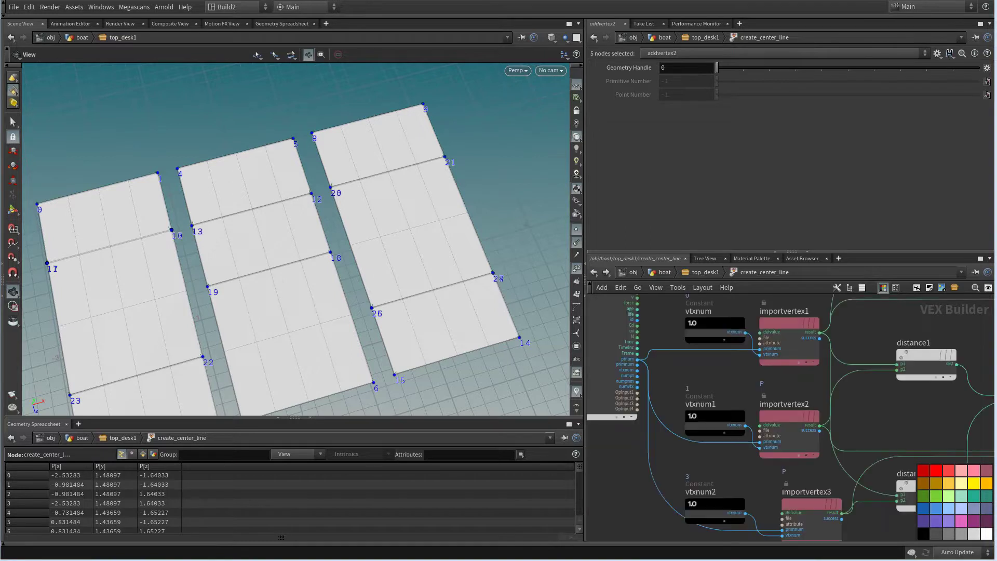
middle_click_drag(626, 458, 661, 506)
scroll(694, 431, "up", 3)
middle_click_drag(689, 412, 748, 416)
left_click_drag(720, 403, 673, 398)
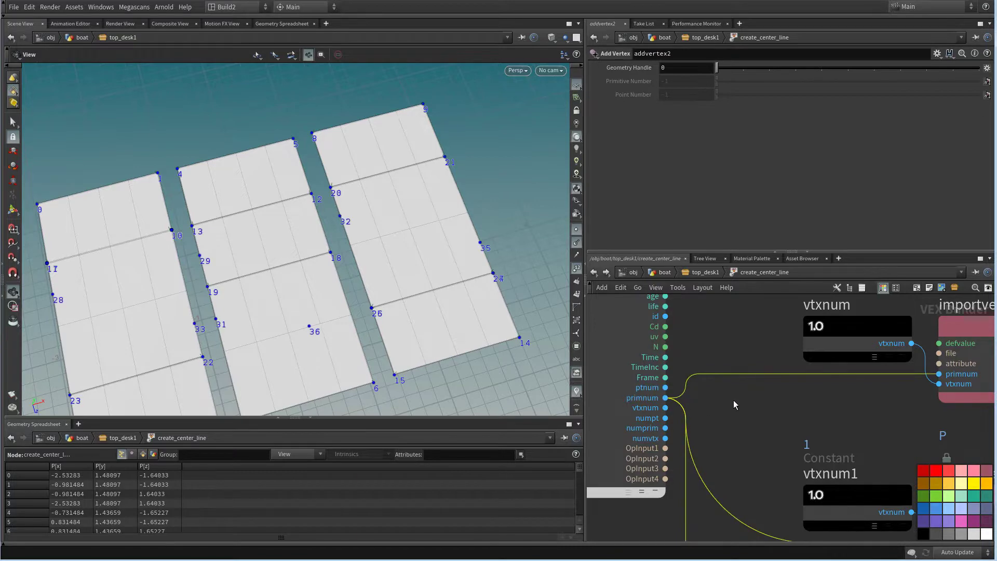
Reorder subtract1's inputs so that twoway1's result comes before importvertex1's result
right_click_drag(431, 331, 311, 335)
middle_click_drag(311, 335, 424, 312)
left_click_drag(425, 311, 403, 287)
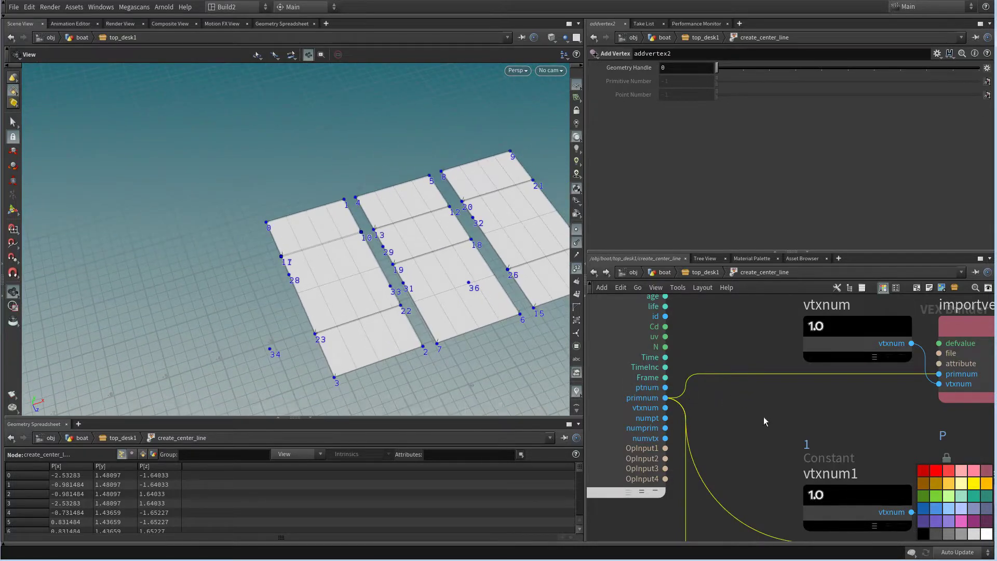
scroll(764, 421, "down", 6)
middle_click_drag(910, 361, 650, 383)
scroll(788, 423, "up", 3)
left_click(693, 364)
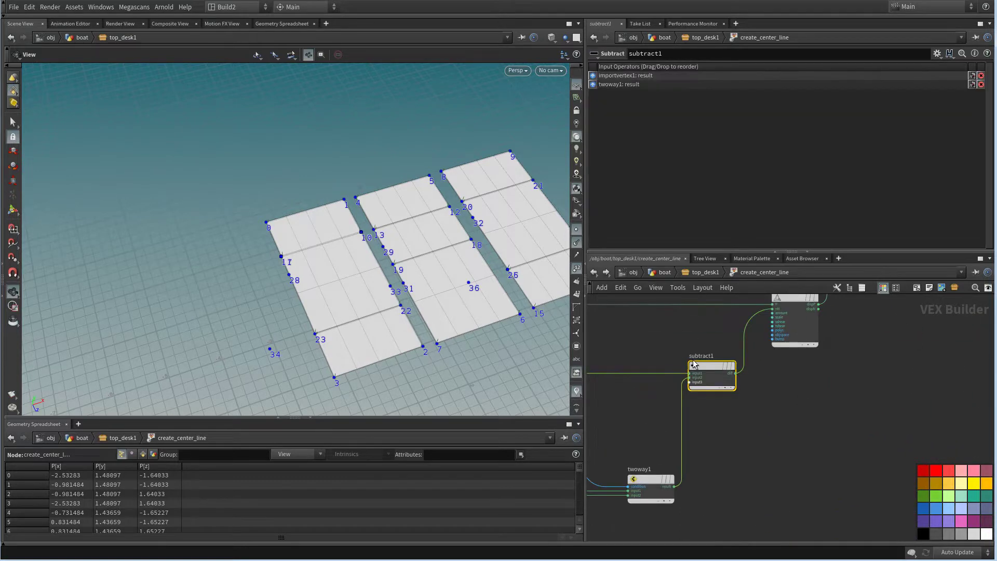
left_click_drag(593, 87, 592, 75)
scroll(424, 297, "up", 3)
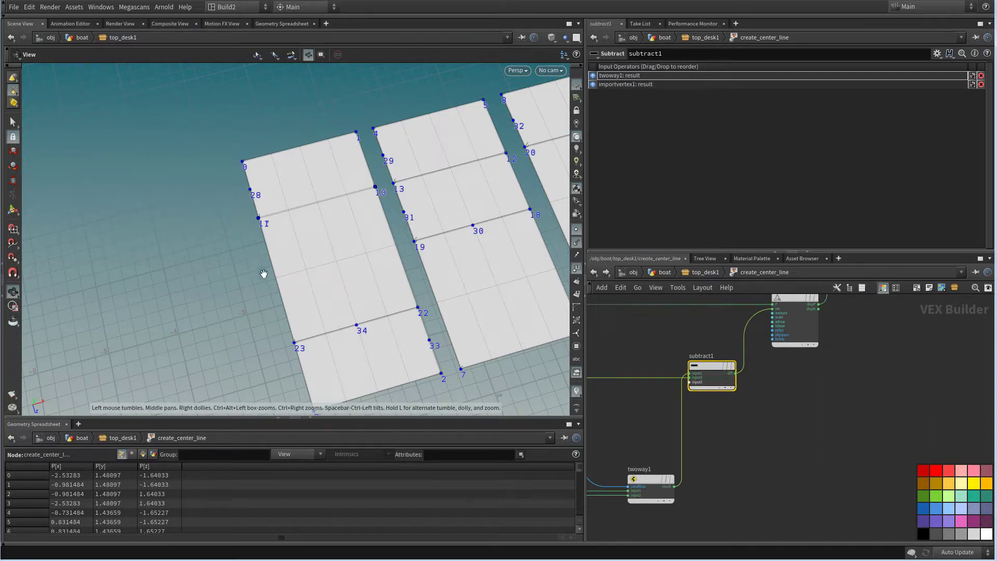
Try to connect addpoint1's ptnum output to addprim2's ptype input
scroll(822, 398, "down", 5)
middle_click_drag(859, 400, 756, 432)
scroll(774, 359, "up", 2)
scroll(783, 357, "up", 2)
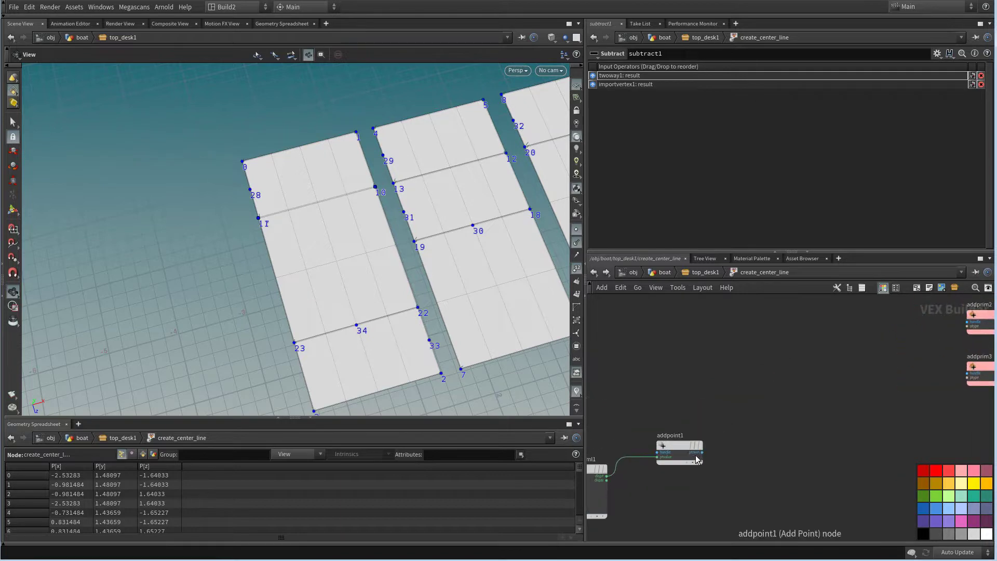
left_click(966, 326)
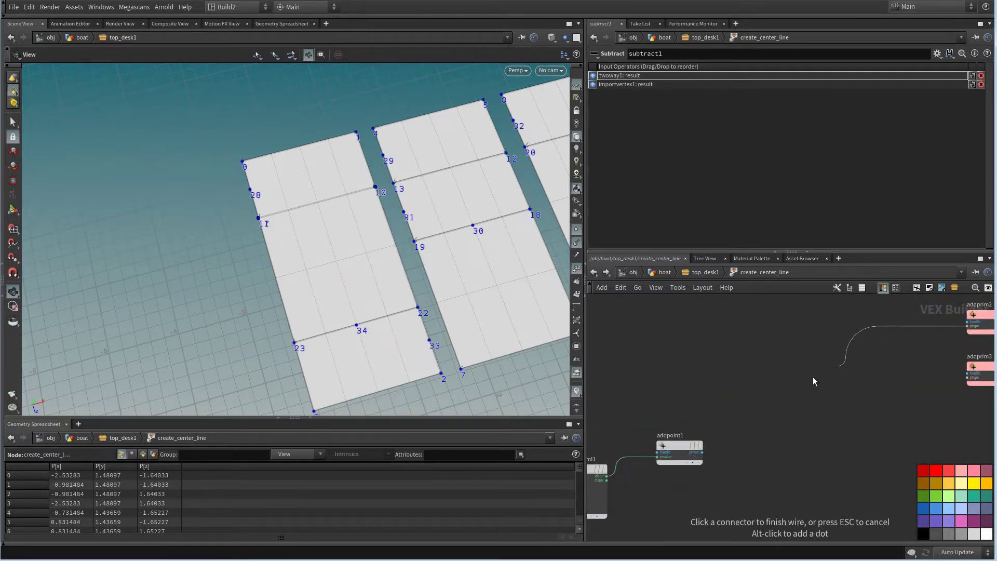
left_click(703, 452)
Delete the addpoint1 node
scroll(778, 448, "down", 3)
middle_click_drag(765, 441, 789, 432)
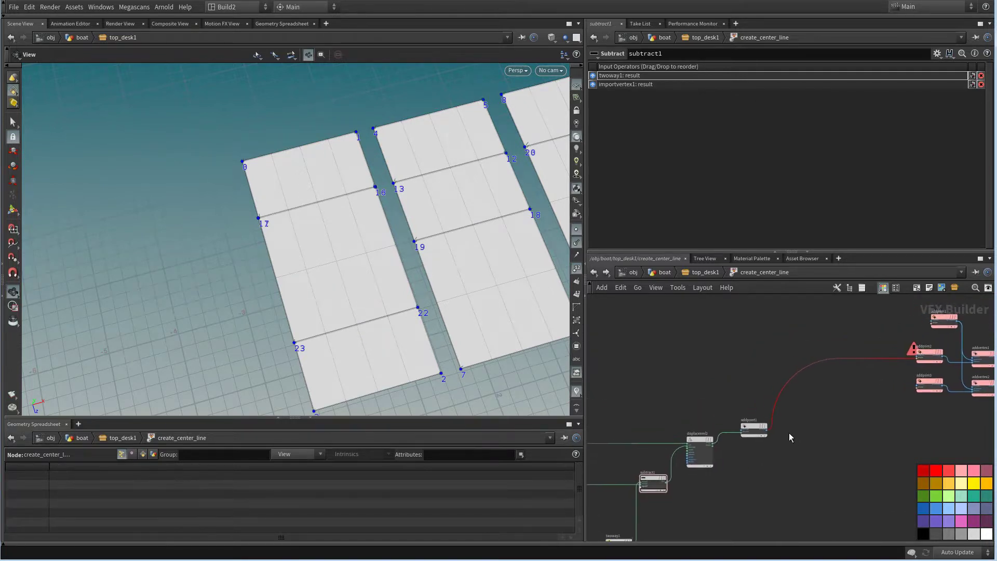
scroll(789, 420, "up", 2)
left_click_drag(725, 381, 760, 467)
key("Delete")
scroll(722, 427, "up", 2)
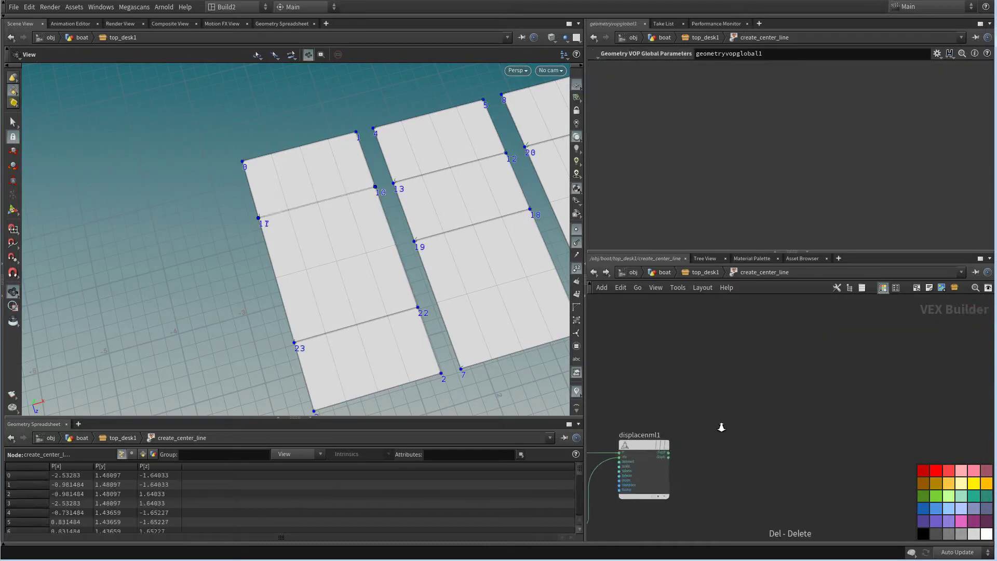
Try to connect displacenml1's dispP output directly to the addprim2 node
left_click(668, 452)
middle_click_drag(802, 340, 623, 414)
left_click(871, 363)
Add a Remove Primitive node in empty space above geometryvopglobal1 and the vertex import nodes
scroll(821, 391, "down", 3)
middle_click_drag(731, 407, 838, 381)
middle_click_drag(652, 375, 812, 372)
middle_click_drag(699, 394, 817, 372)
key("Tab")
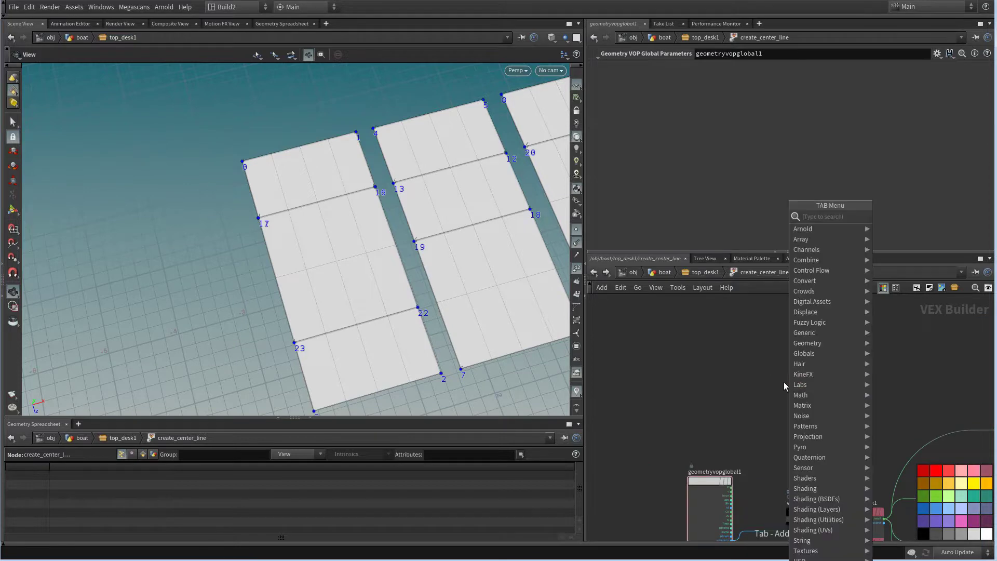
type("rem")
left_click(896, 227)
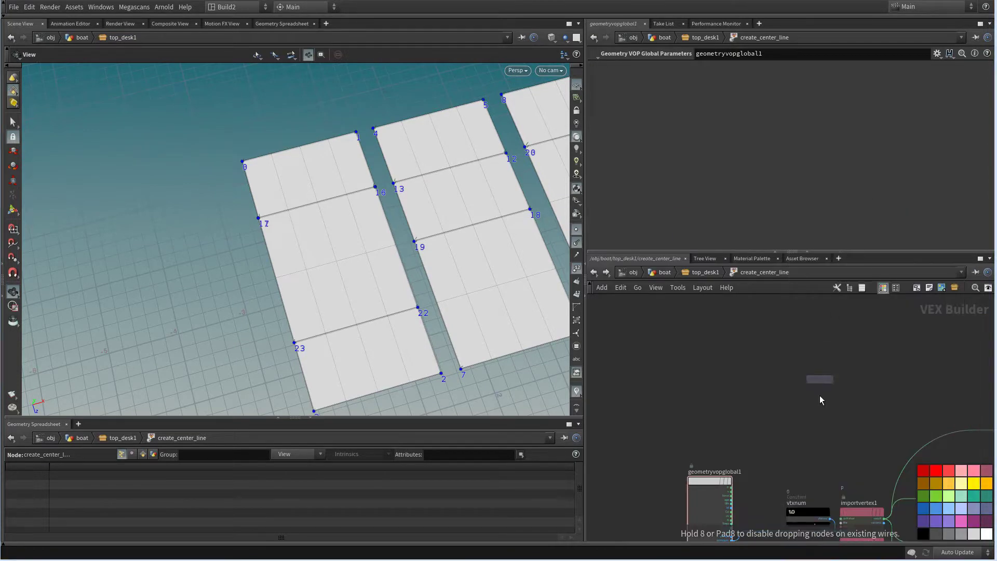
left_click(819, 374)
Connect geometryvopglobal1's primnum output to the Remove Primitive node's primnum input and shift geometryvopglobal1 slightly away from the other nodes
left_click(865, 438)
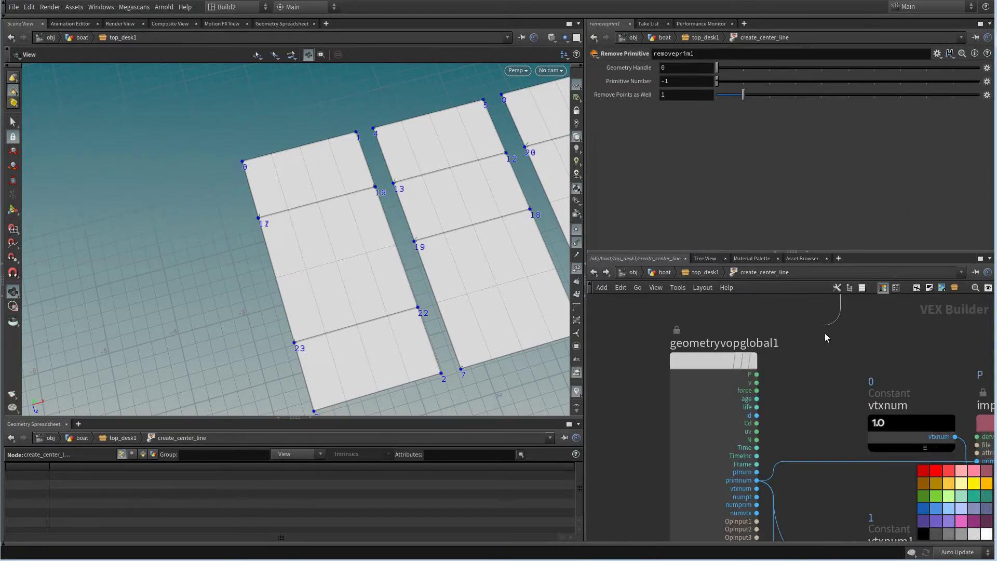
left_click(758, 481)
middle_click_drag(855, 387, 813, 386)
scroll(759, 400, "down", 2)
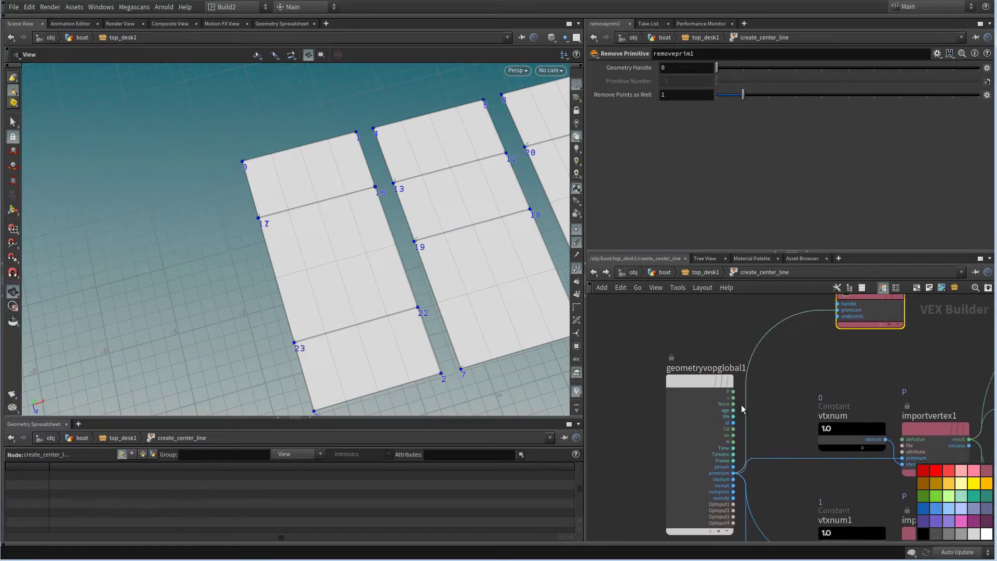
left_click_drag(709, 385, 660, 378)
Try to move the displaced position wire from addprim2's ptype input to its handle input
left_click(702, 275)
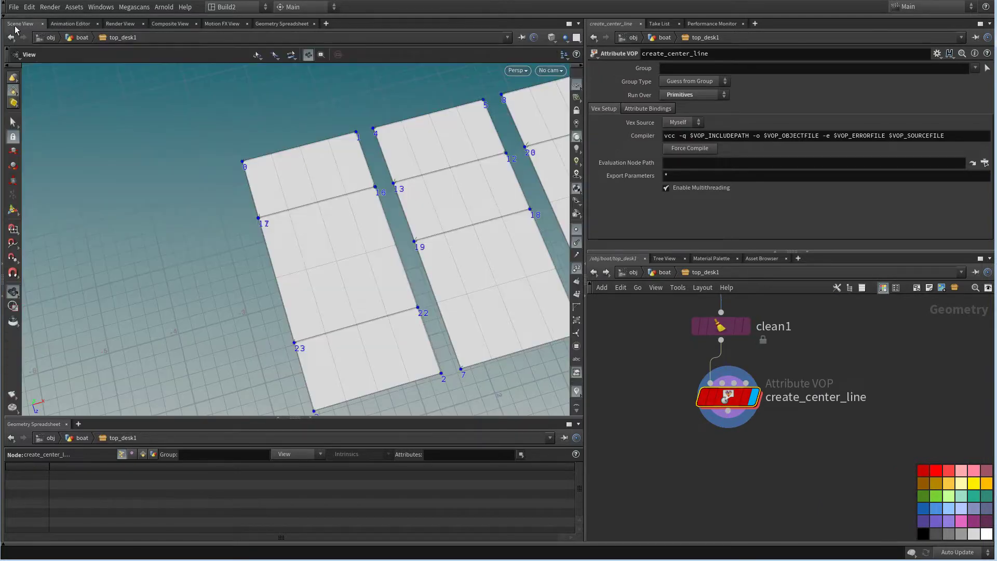
double_click(733, 398)
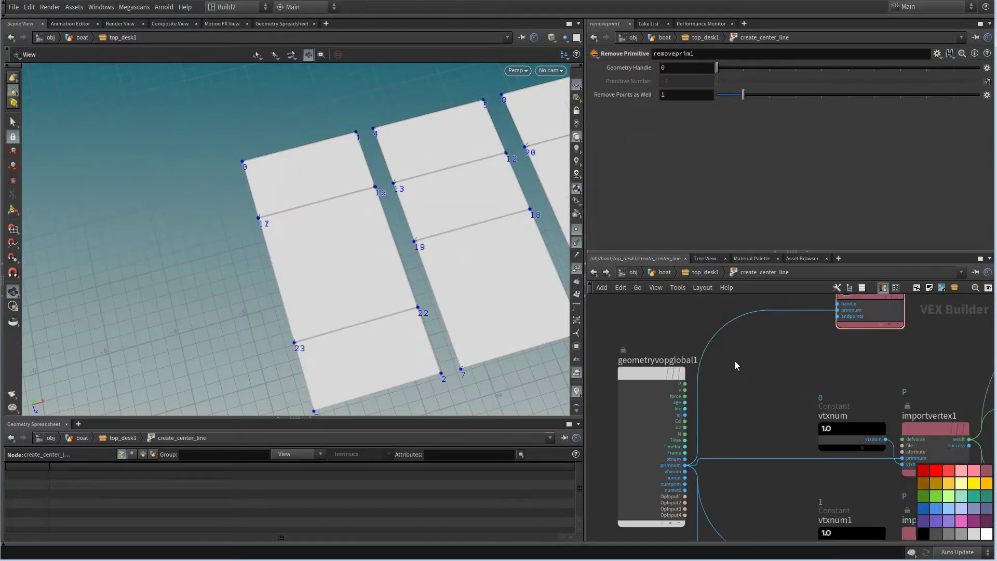
right_click_drag(740, 331, 800, 366)
middle_click_drag(799, 366, 732, 397)
right_click_drag(733, 395, 715, 383)
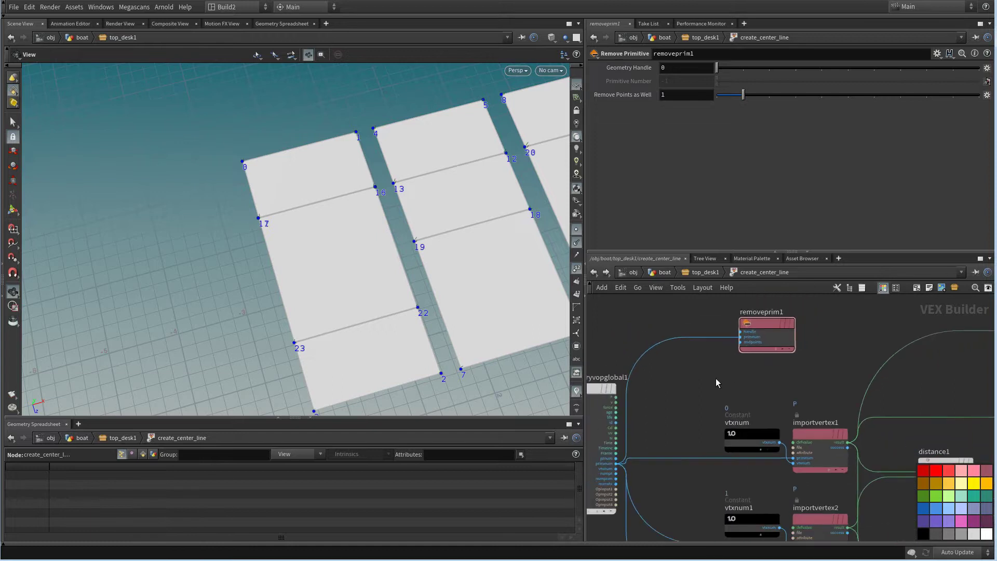
scroll(718, 382, "down", 4)
scroll(784, 364, "up", 7)
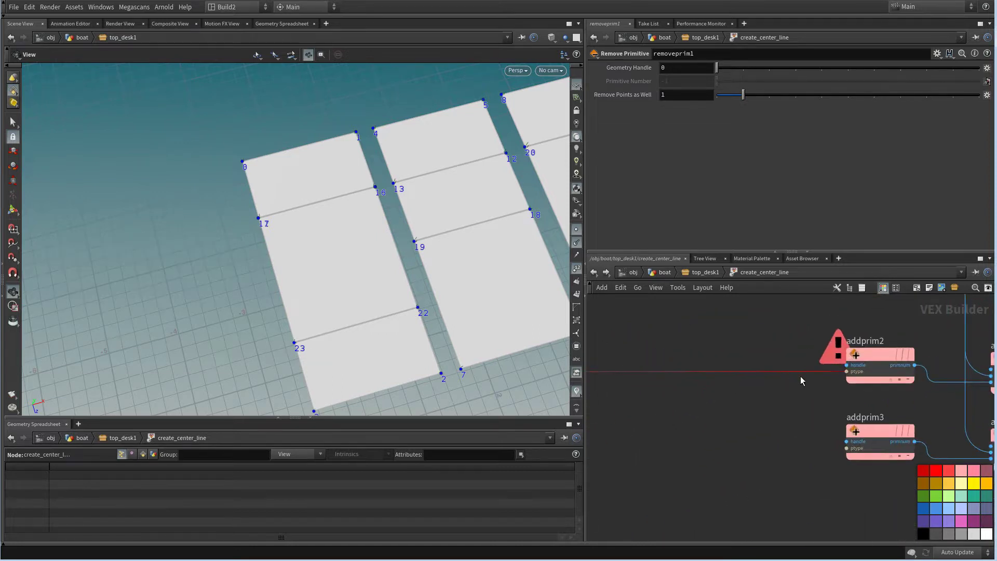
left_click_drag(816, 372, 847, 365)
right_click_drag(678, 343, 666, 369)
Show clean1 as a template in top_desk1 to compare it with the create_center_line result, and re-enter the VOP network
left_click(701, 274)
left_click(741, 330)
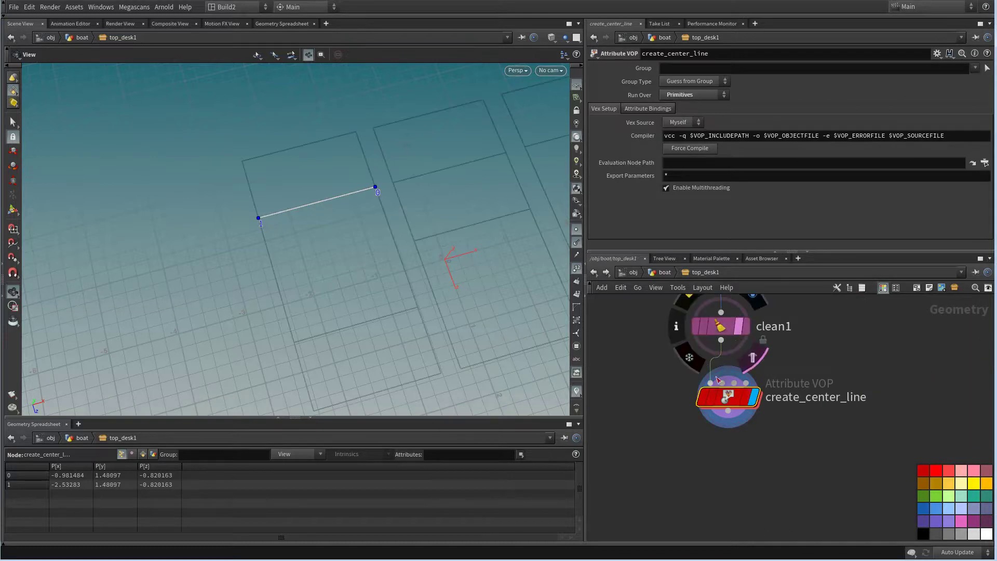
mouse_move(724, 399)
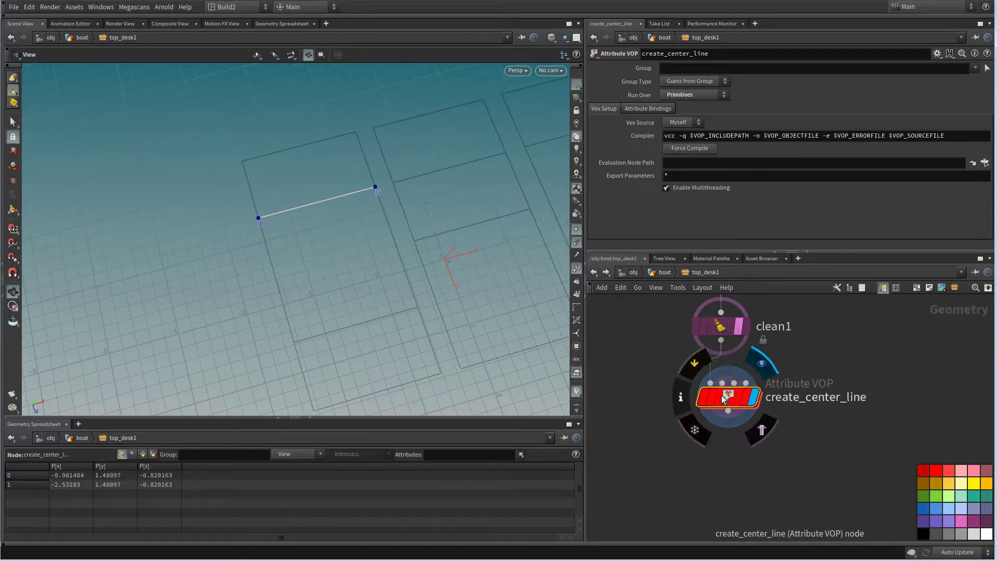
mouse_move(452, 260)
left_mouse_down()
mouse_move(483, 207)
mouse_move(525, 171)
mouse_move(539, 205)
mouse_move(490, 252)
mouse_move(445, 260)
left_mouse_up()
double_click(736, 403)
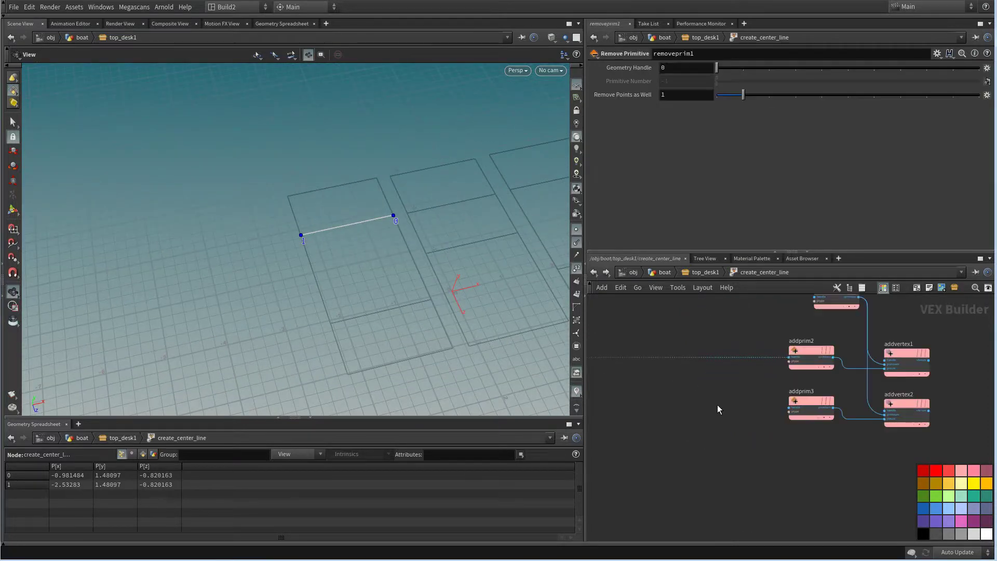
Try to move the displaced position wire from addprim2's handle input back to its ptype input
scroll(728, 429, "down", 3)
scroll(832, 397, "up", 5)
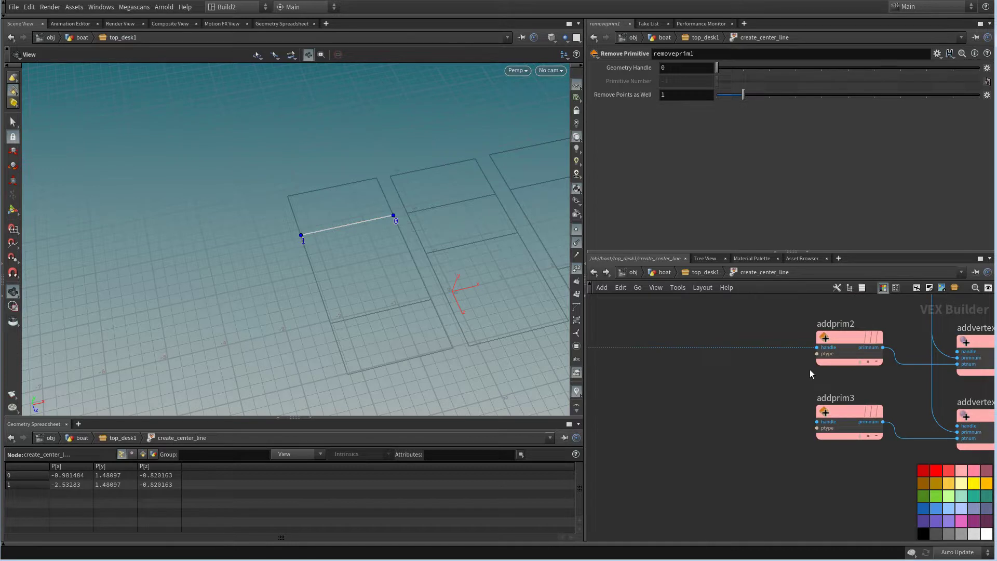
left_click_drag(797, 347, 828, 366)
scroll(828, 366, "down", 2)
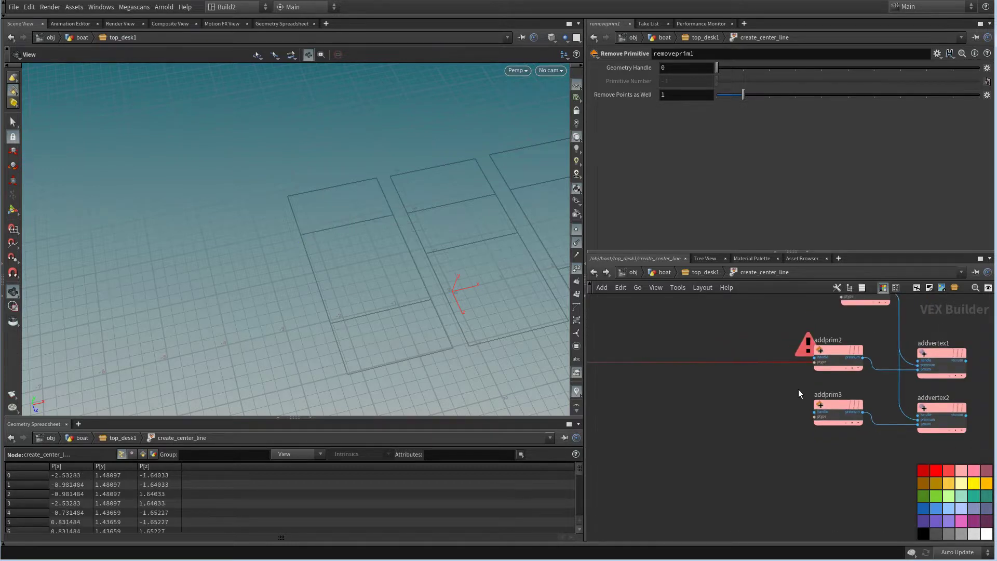
Delete the addprim2 and addprim3 nodes
scroll(798, 389, "up", 4)
middle_click_drag(830, 377, 678, 459)
scroll(687, 443, "down", 2)
left_click_drag(678, 359, 733, 504)
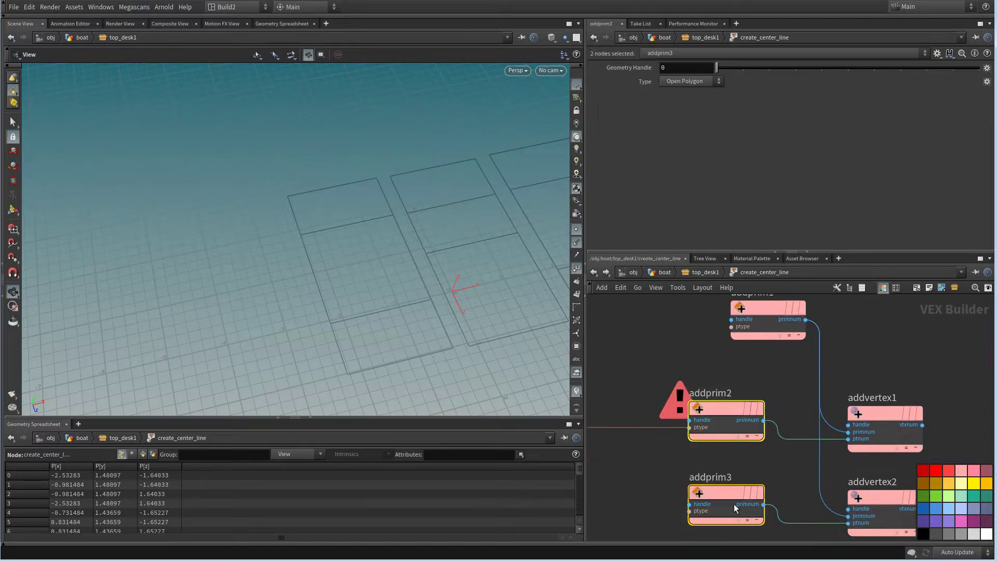
key("Delete")
Add an Add Point node and connect its ptnum output to addvertex1's ptnum input
key("Tab")
mouse_move(746, 311)
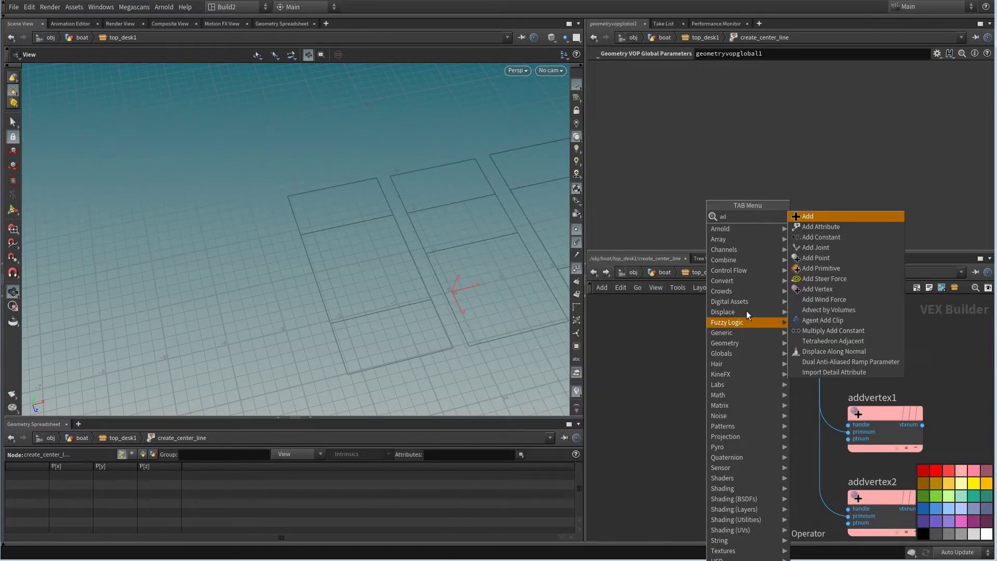
left_click(813, 260)
left_click(698, 397)
left_click_drag(732, 401, 828, 438)
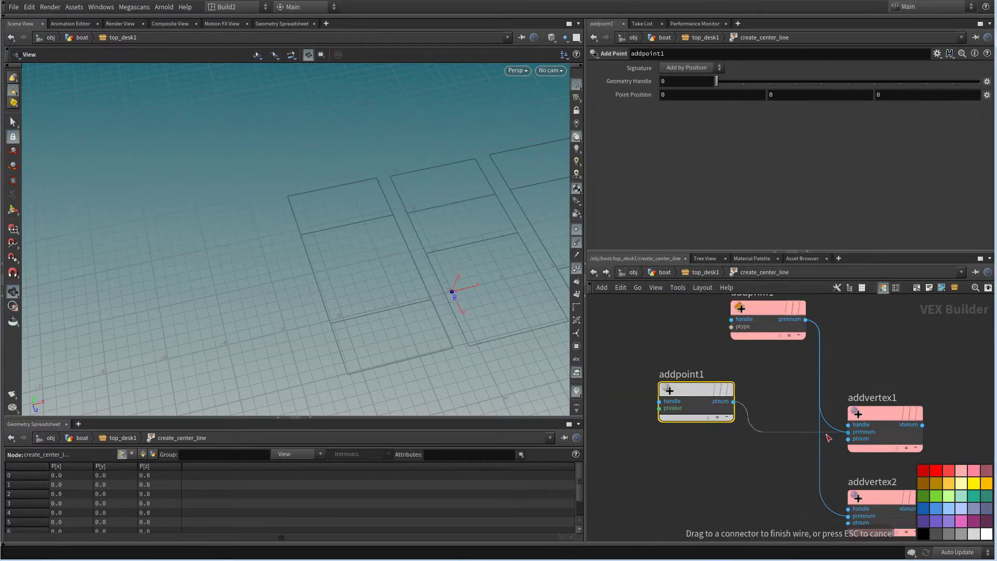
left_click(847, 439)
Duplicate addpoint1 below itself and connect the copy's ptnum output to addvertex2's ptnum input
key("ctrl+c")
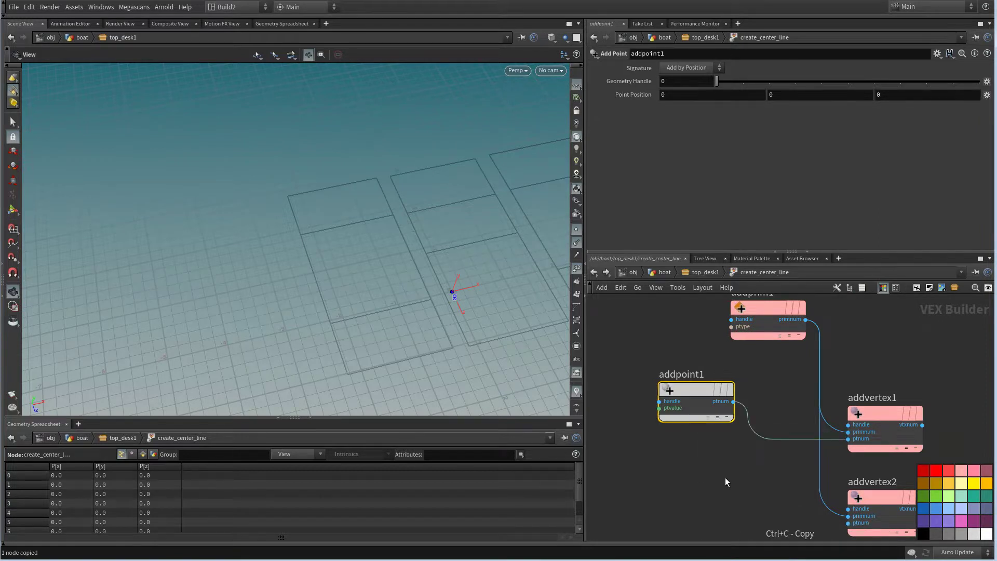
key("ctrl+v")
middle_click_drag(693, 488, 668, 445)
left_click(703, 458)
left_click(822, 481)
scroll(752, 500, "down", 2)
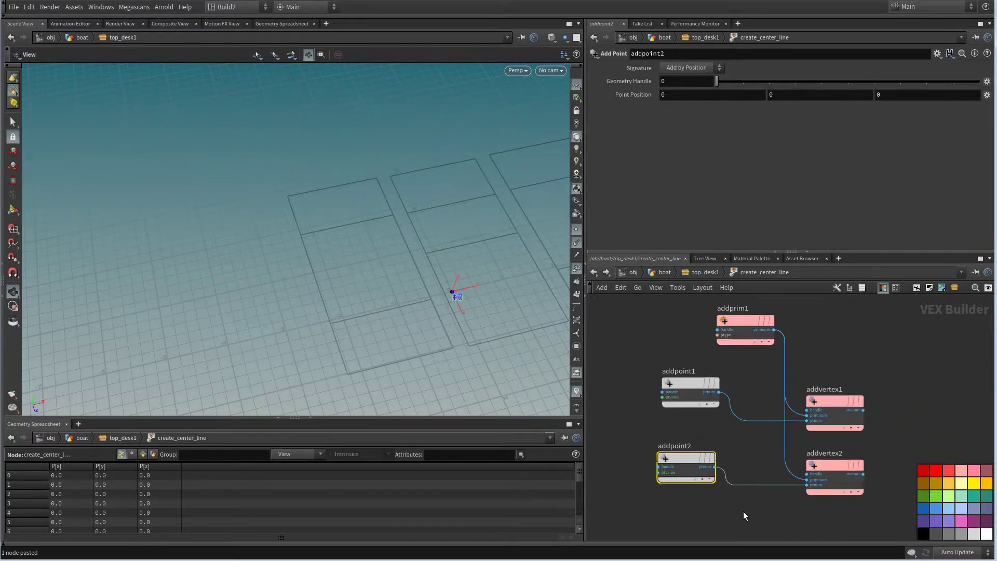
Color the addpoint1 and addpoint2 nodes pink like the other geometry creation nodes
left_click_drag(745, 516, 668, 380)
scroll(678, 411, "up", 3)
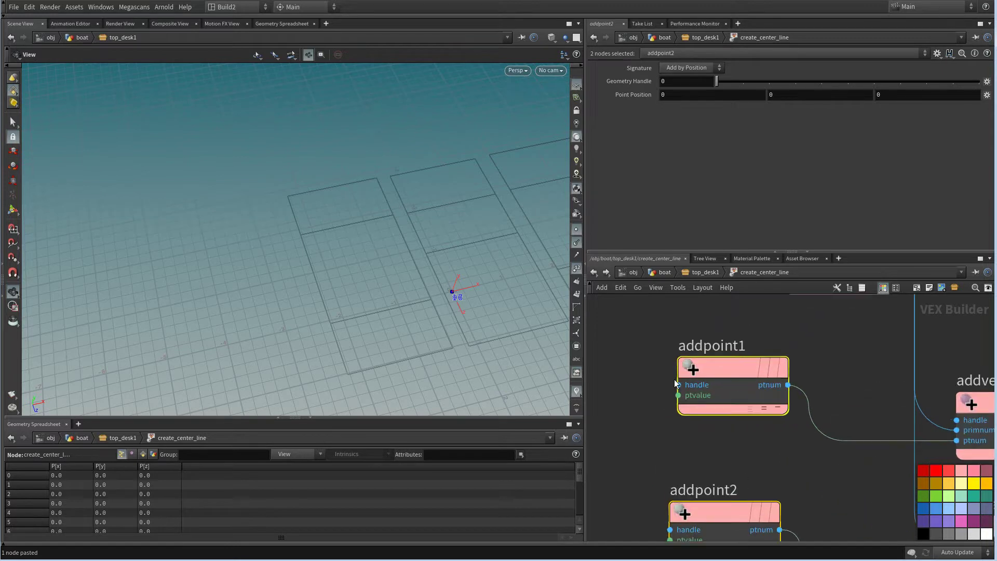
scroll(679, 400, "down", 5)
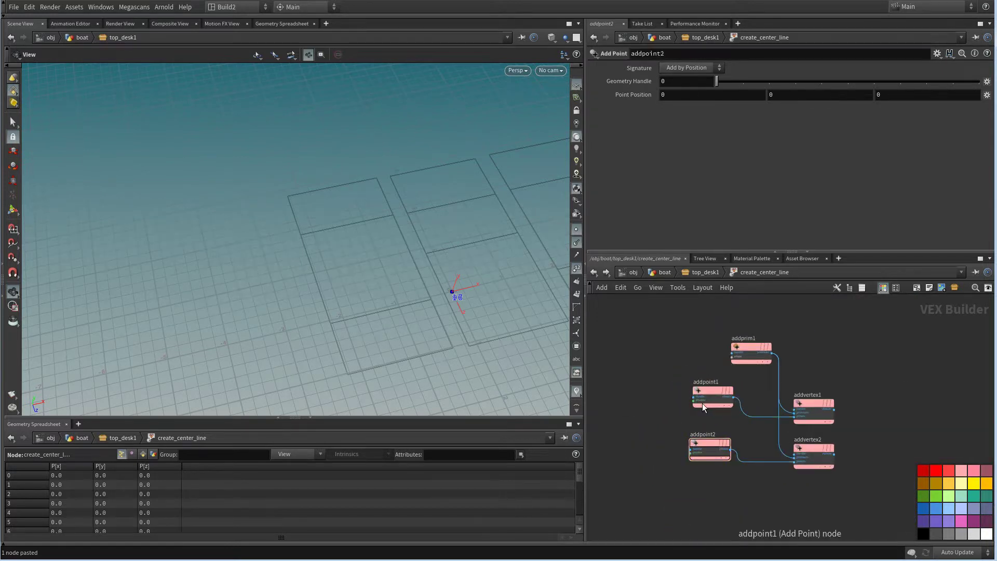
Connect displacenml1's dispP output to addpoint1's ptvalue input and inspect the lines in the viewport
scroll(699, 398, "down", 3)
middle_click_drag(663, 429, 879, 367)
scroll(758, 419, "up", 7)
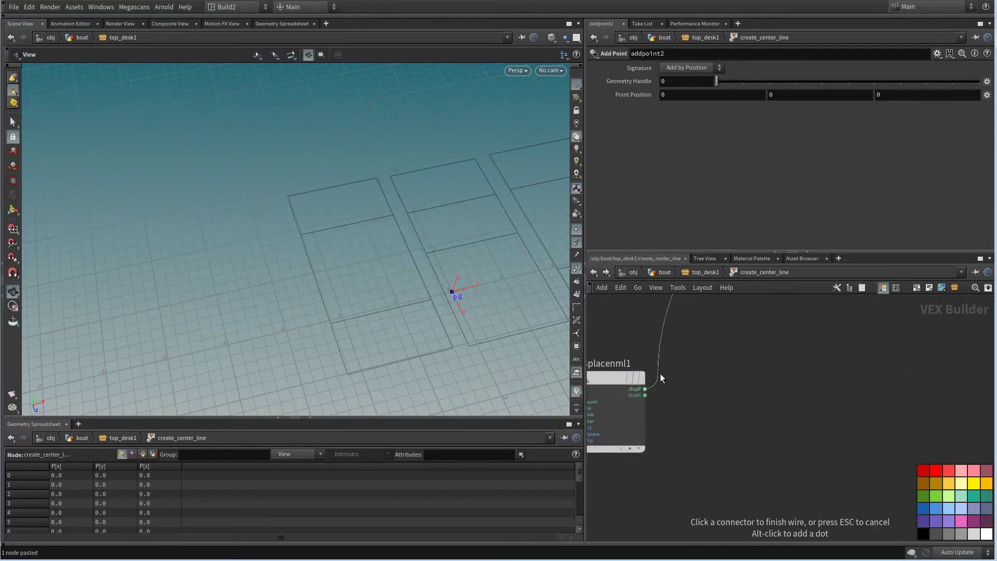
left_click(645, 389)
middle_click_drag(445, 304, 419, 332)
left_click_drag(419, 332, 367, 314)
Duplicate twoway1, subtract1 and displacenml1 below the originals, keeping their incoming connections
scroll(788, 414, "down", 4)
middle_click_drag(723, 473, 652, 444)
middle_click_drag(746, 426, 875, 362)
middle_click_drag(792, 391, 828, 388)
scroll(870, 383, "down", 2)
scroll(783, 416, "up", 1)
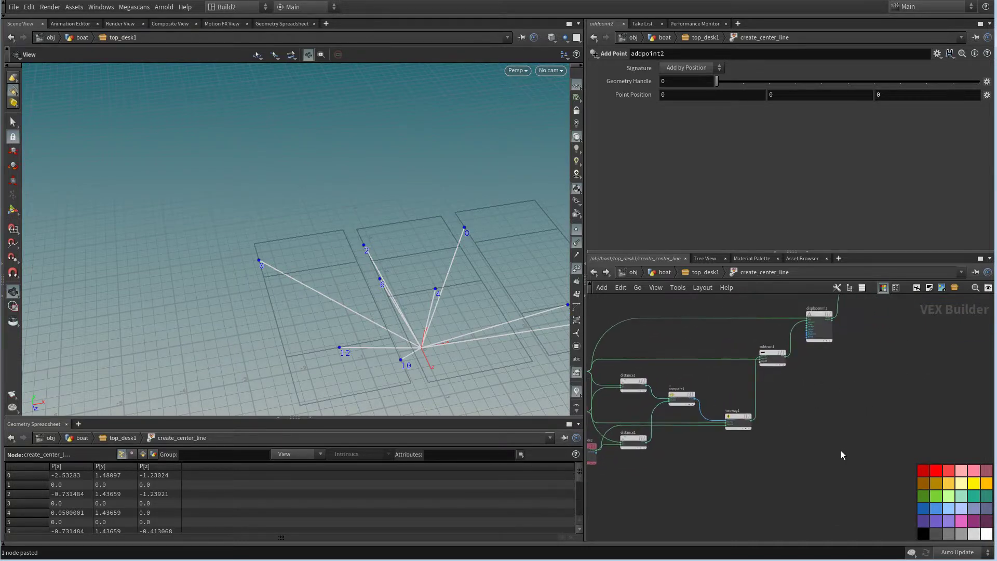
scroll(836, 449, "up", 1)
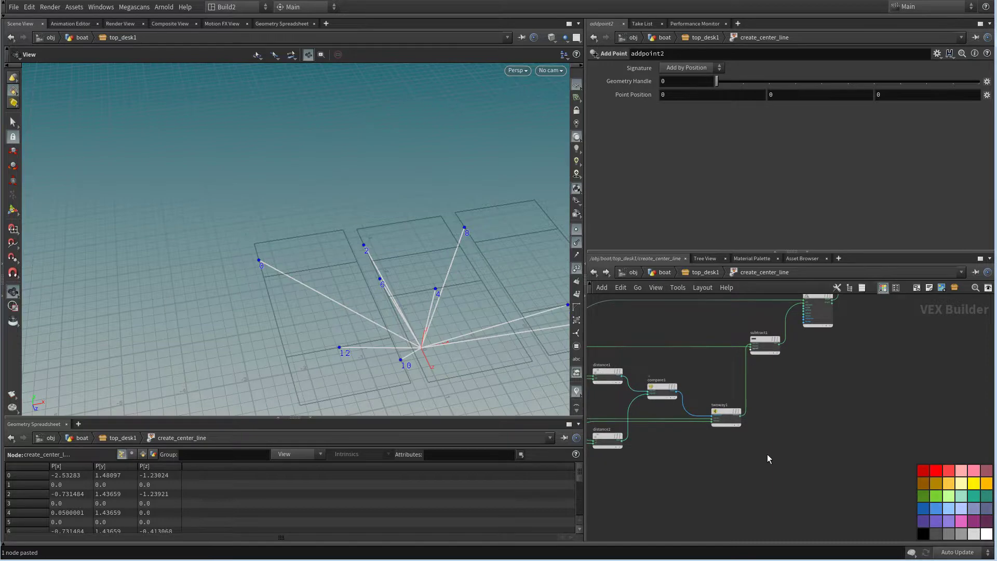
left_click(726, 413)
scroll(768, 434, "down", 2)
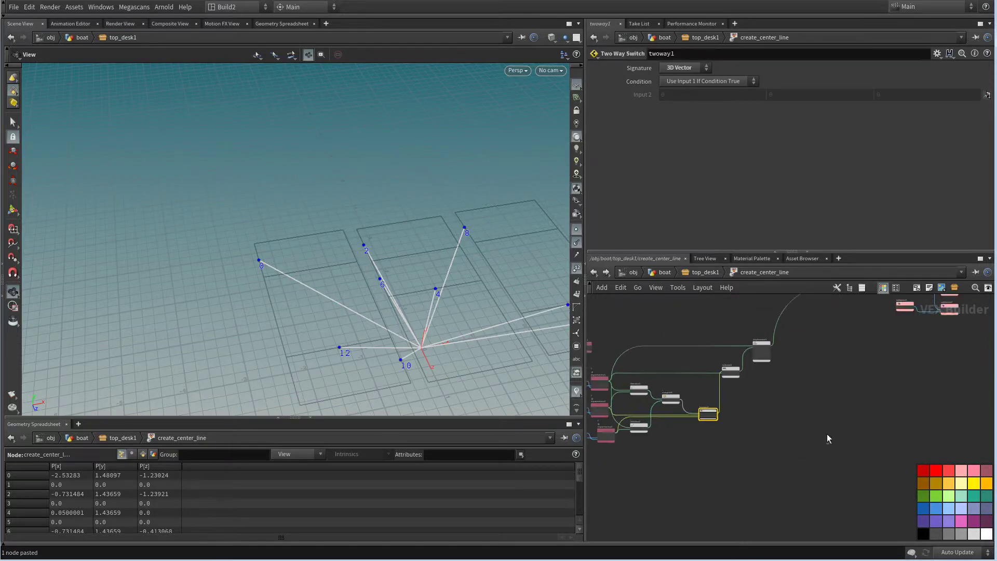
left_click_drag(795, 444, 701, 353)
key("ctrl+c")
key("ctrl+v")
scroll(705, 462, "up", 1)
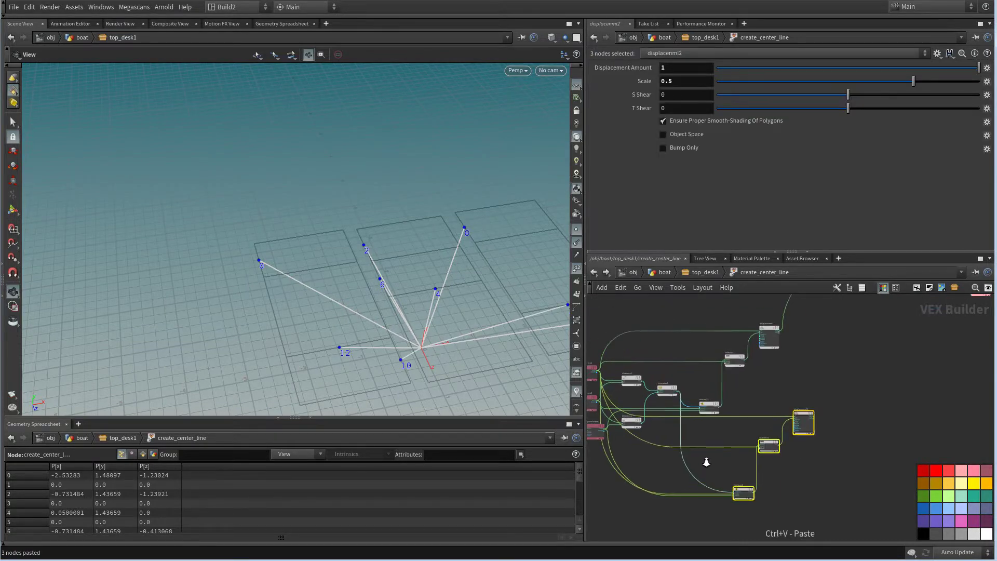
Insert a Not node on the wire between compare1's output and twoway2's condition input
scroll(727, 447, "up", 4)
left_click(712, 427)
key("Tab")
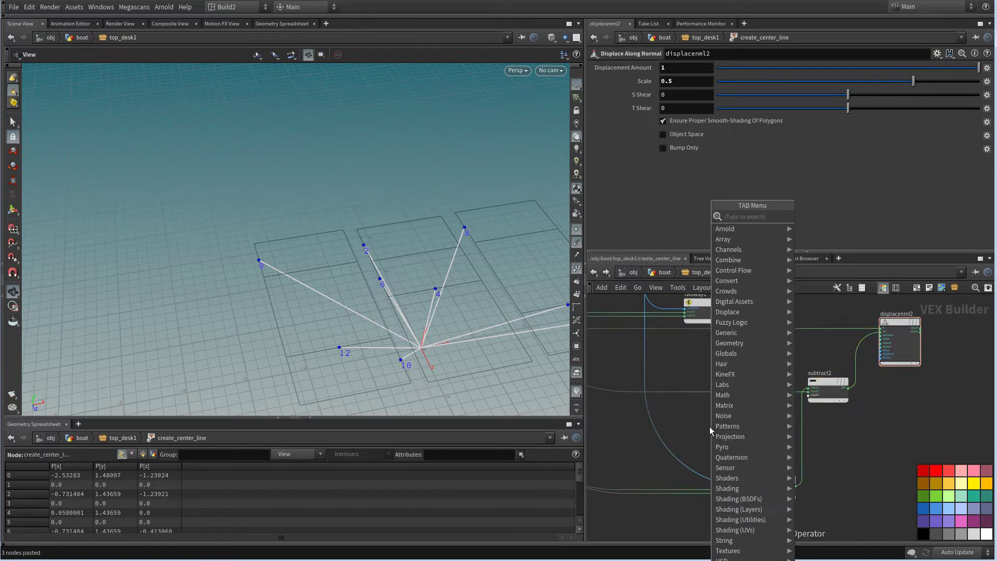
type("not")
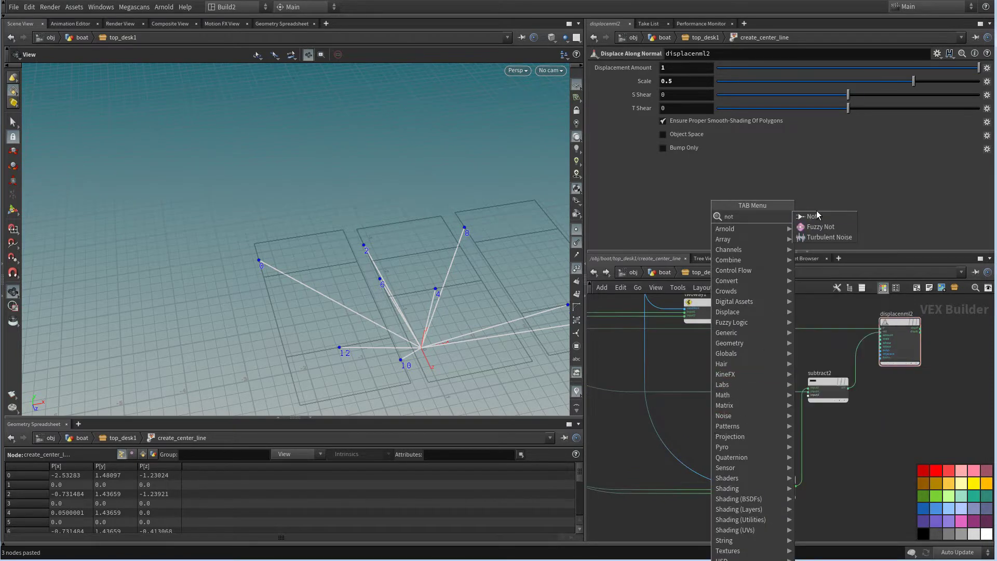
left_click(815, 215)
left_click(680, 434)
left_click_drag(681, 434, 669, 445)
middle_click_drag(897, 381, 888, 428)
scroll(715, 476, "up", 3)
Duplicate the vtxnum2 constant and importvertex3 below the originals, and set the copied constant's integer default to 2
scroll(781, 426, "down", 6)
scroll(693, 420, "up", 1)
middle_click_drag(693, 421, 792, 434)
left_click_drag(643, 374, 724, 436)
key("ctrl+v")
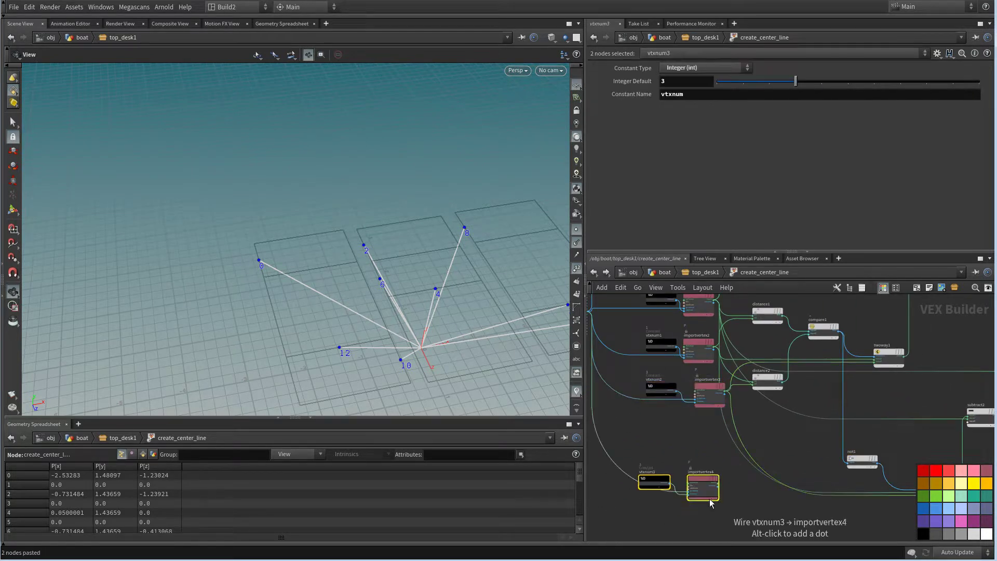
scroll(675, 483, "up", 3)
left_click(645, 499)
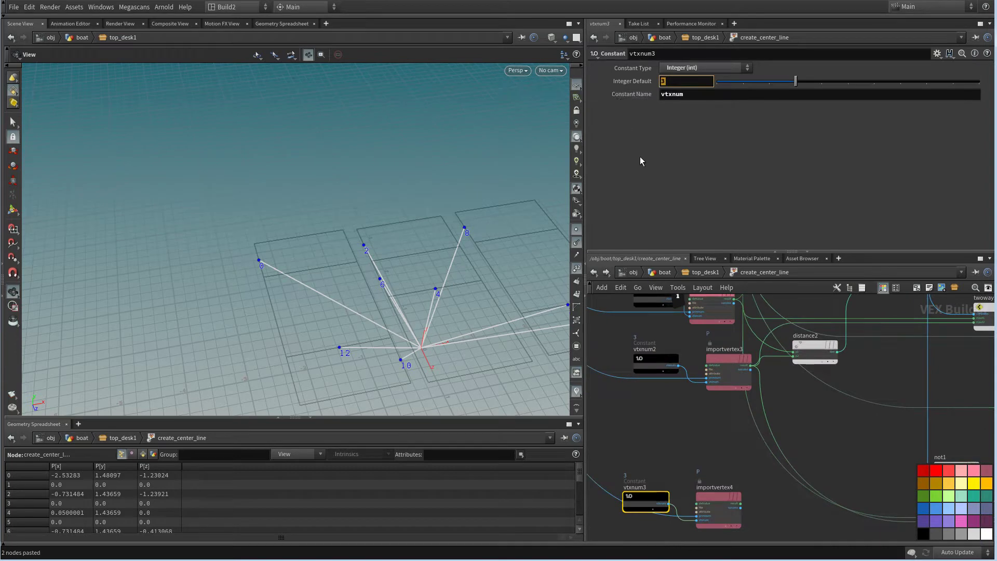
key("Return")
Connect importvertex4's result output to subtract2's second input and displacenml2's P input
scroll(680, 419, "up", 1)
middle_click_drag(728, 438, 649, 378)
scroll(699, 430, "up", 1)
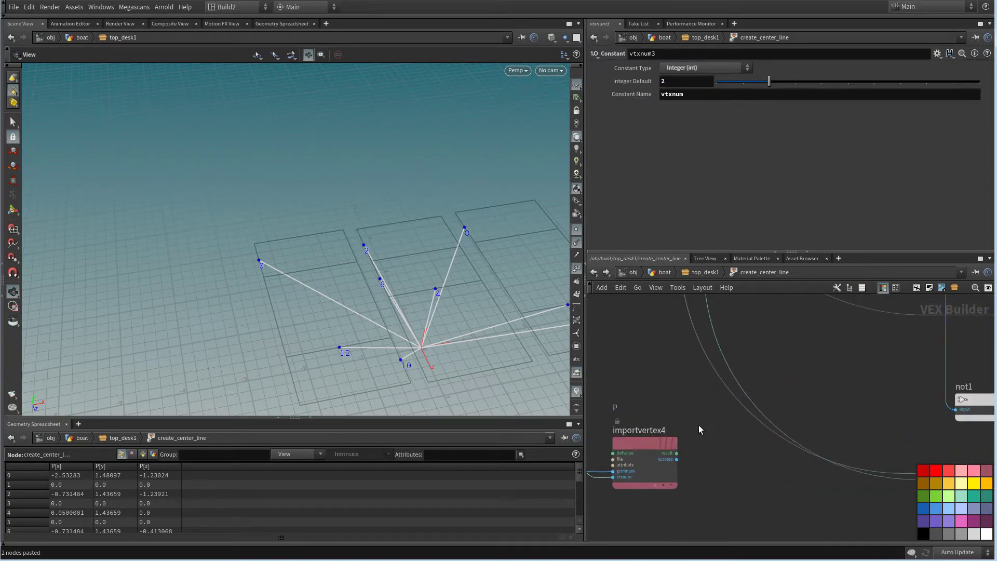
left_click(675, 453)
scroll(753, 441, "down", 4)
middle_click_drag(757, 448, 649, 446)
scroll(727, 444, "up", 2)
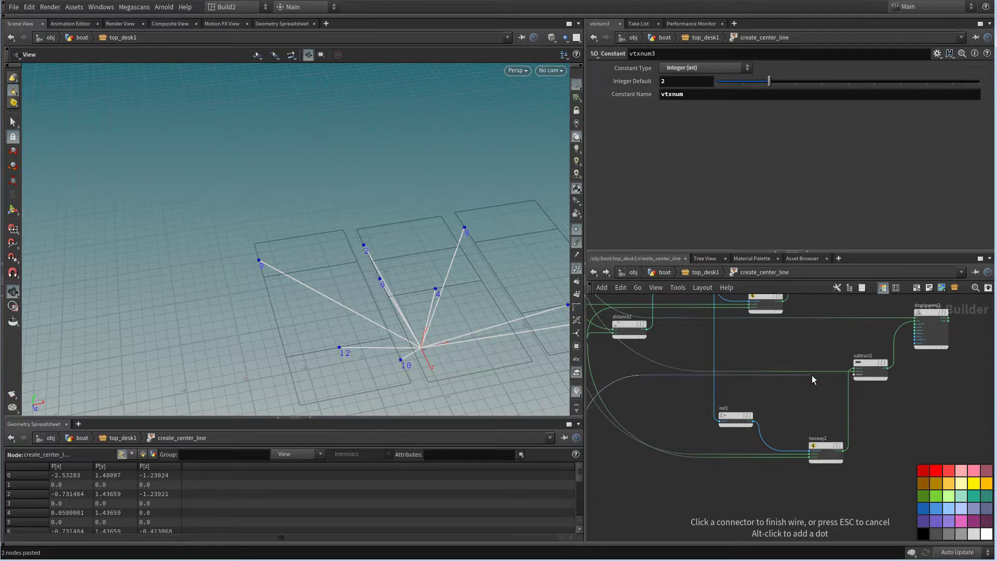
middle_click_drag(812, 375, 759, 397)
scroll(760, 397, "up", 2)
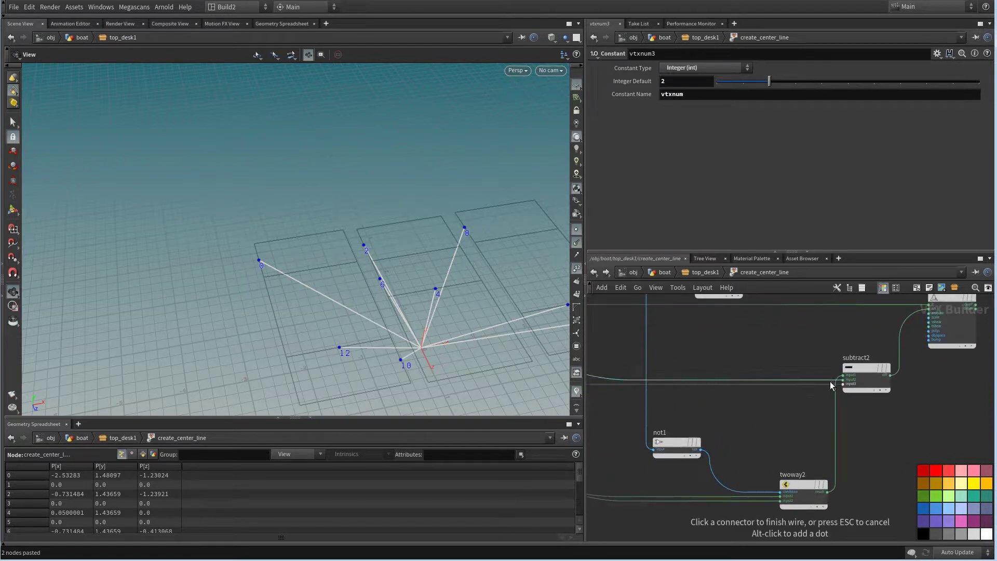
middle_click_drag(812, 356, 748, 400)
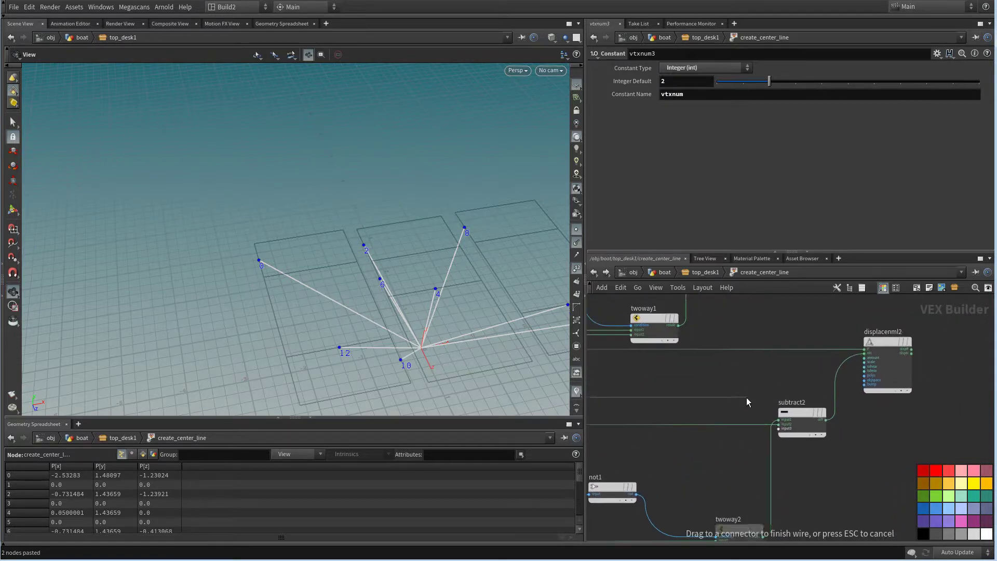
left_click(867, 352)
scroll(860, 389, "up", 1)
Connect displacenml2's dispP output to addpoint2's ptvalue input
left_click(850, 381)
middle_click_drag(928, 325, 772, 466)
middle_click_drag(831, 416, 706, 492)
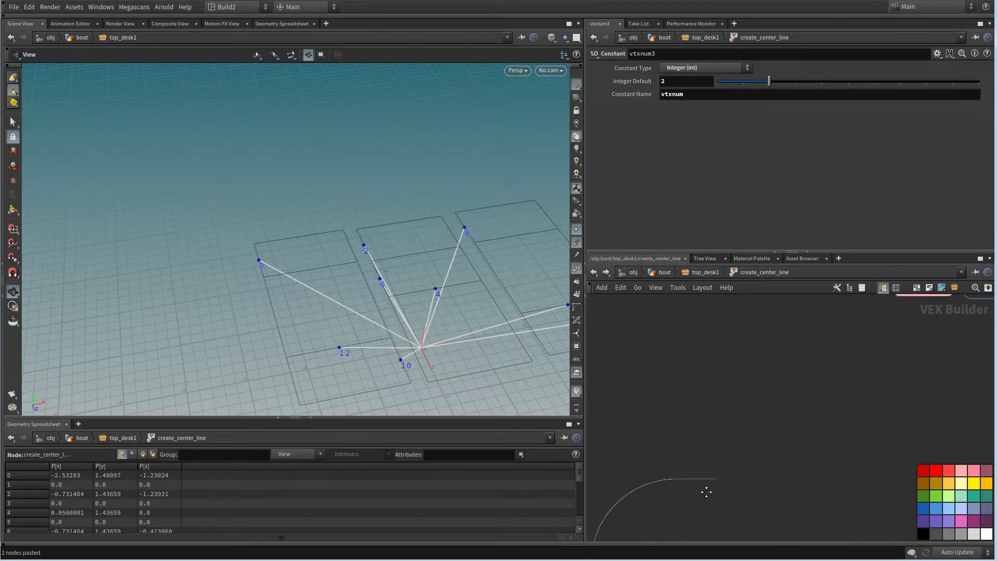
scroll(716, 450, "down", 2)
left_click(844, 347)
scroll(836, 359, "down", 5)
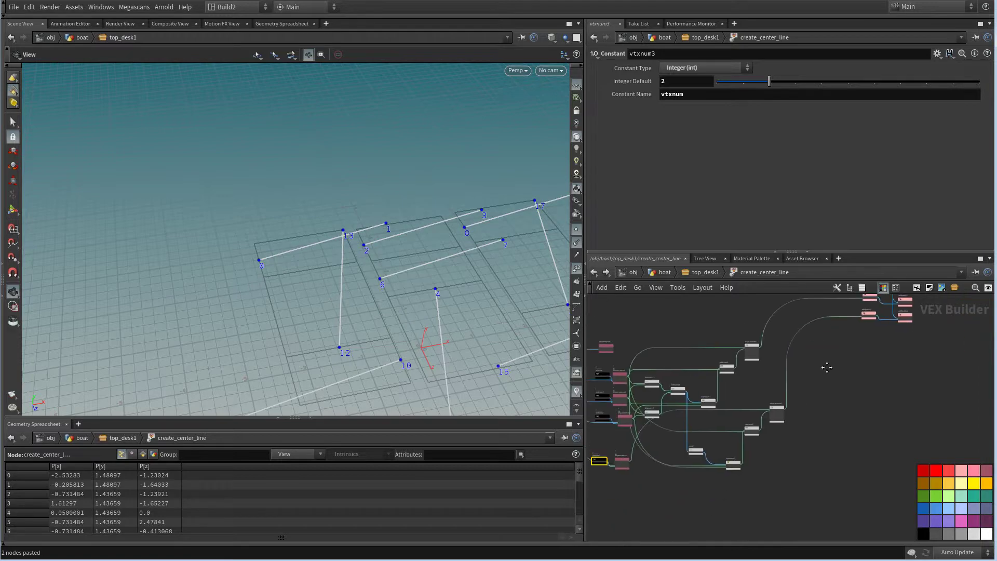
Wire importvertex4's result output into subtract2's second input
scroll(826, 385, "up", 1)
middle_click_drag(826, 415, 856, 420)
scroll(849, 412, "up", 2)
middle_click_drag(739, 419, 842, 423)
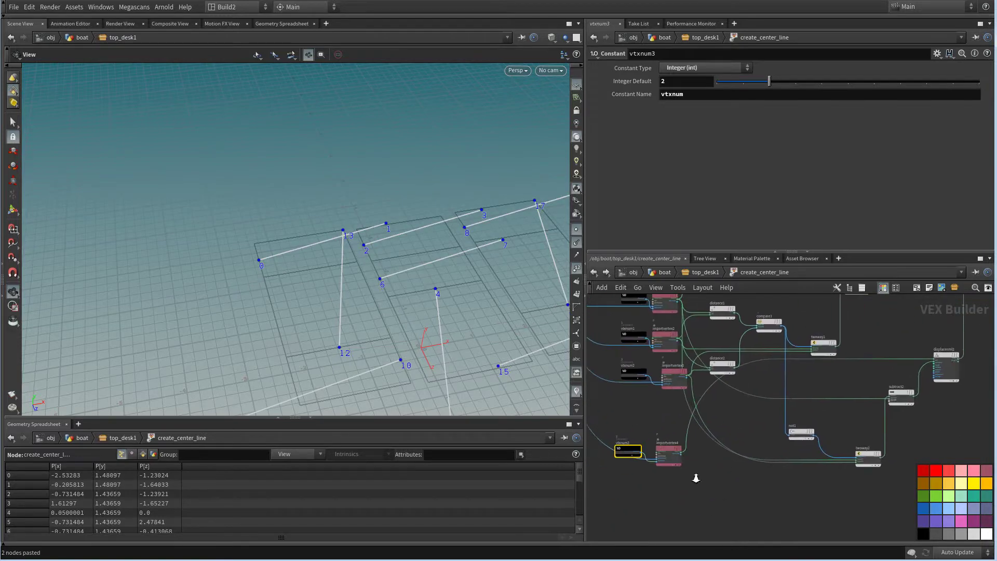
scroll(693, 479, "up", 3)
left_click(672, 435)
middle_click_drag(902, 384, 688, 439)
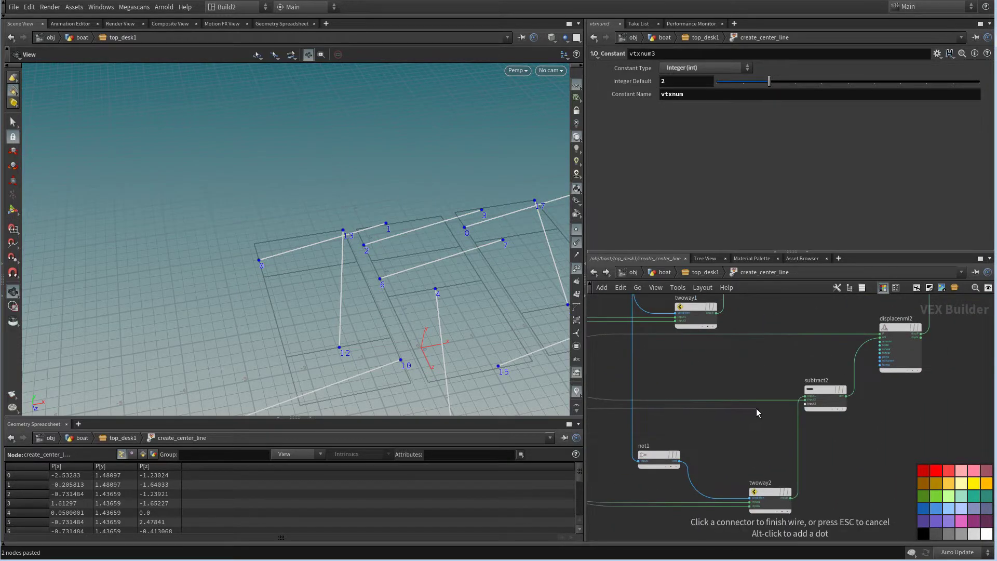
left_click(798, 404)
scroll(741, 402, "down", 3)
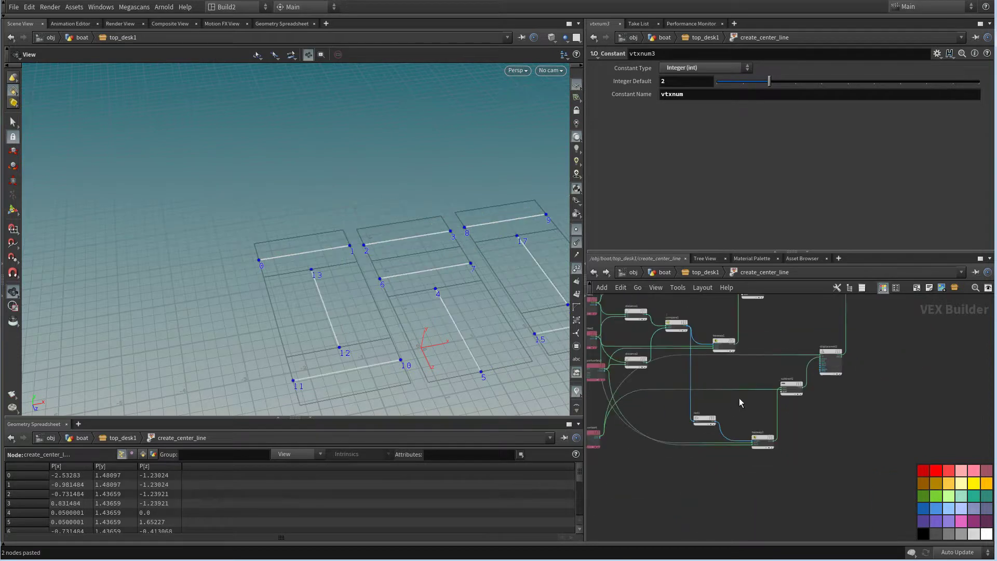
Tidy the network by shifting subtract2 and displacenml2 slightly and moving vtxnum3 and importvertex4 closer to them
mouse_move(824, 380)
left_mouse_down()
mouse_move(787, 358)
mouse_move(833, 395)
left_mouse_up()
middle_click_drag(604, 456, 708, 457)
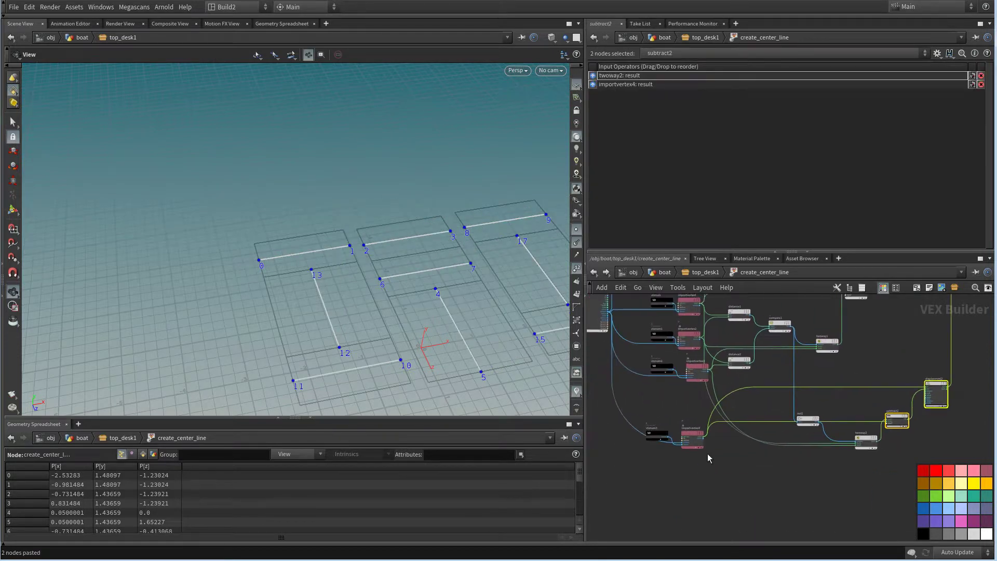
scroll(711, 458, "up", 1)
left_click_drag(725, 462, 802, 411)
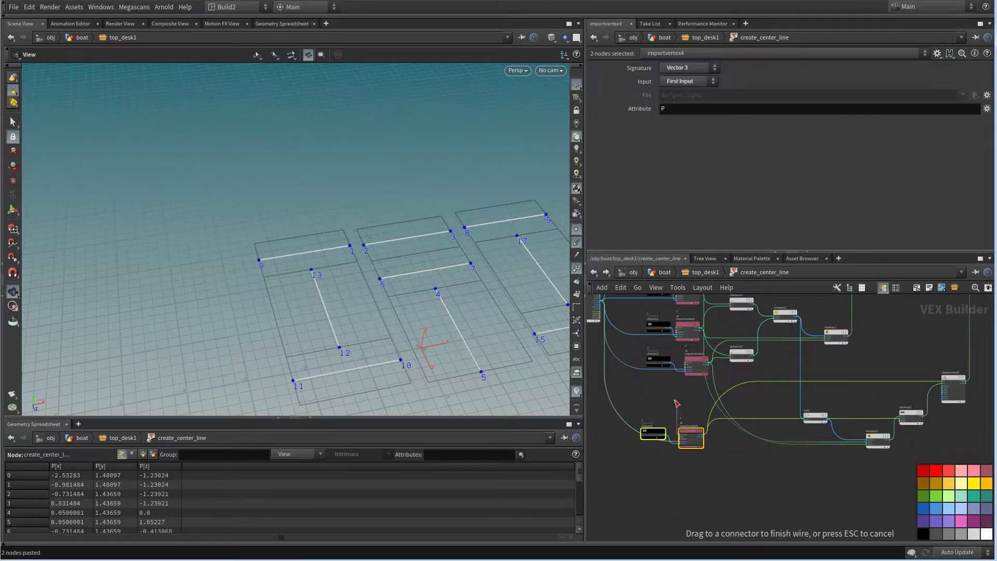
key("Escape")
left_click_drag(714, 467, 611, 422)
left_click_drag(691, 438, 862, 391)
Examine the addprim1, addpoint and addvertex nodes at the end of the network
scroll(886, 361, "up", 3)
scroll(928, 351, "down", 4)
middle_click_drag(908, 372, 727, 507)
middle_click_drag(915, 399, 773, 417)
scroll(773, 417, "up", 5)
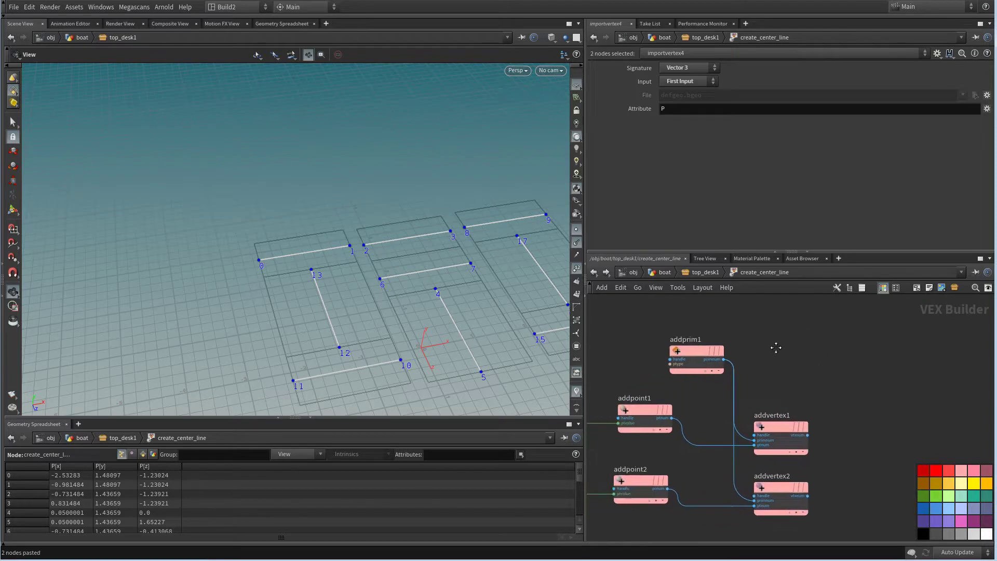
middle_click_drag(777, 348, 802, 347)
scroll(803, 374, "down", 2)
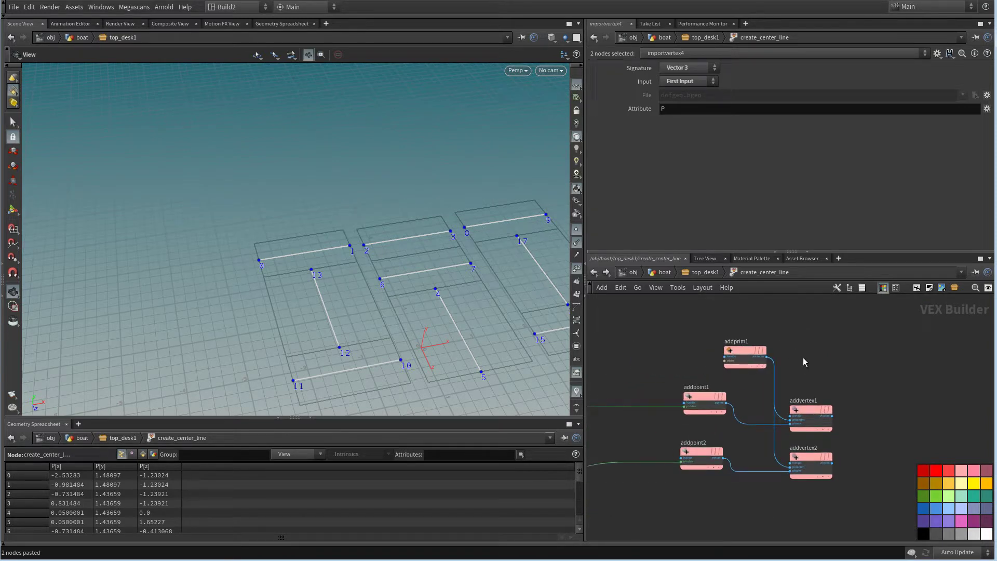
middle_click_drag(821, 364, 853, 433)
middle_click_drag(752, 371, 770, 362)
Add a Length node fed by subtract1's output and place it near the addprim1 node
scroll(770, 362, "down", 4)
middle_click_drag(692, 382, 854, 361)
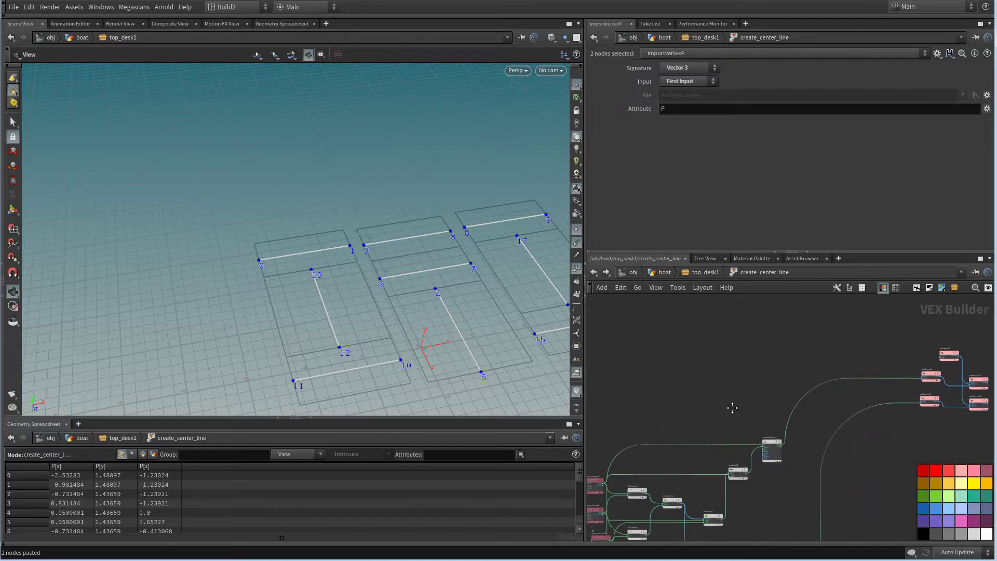
scroll(790, 412, "up", 5)
left_click(751, 372)
scroll(758, 382, "down", 5)
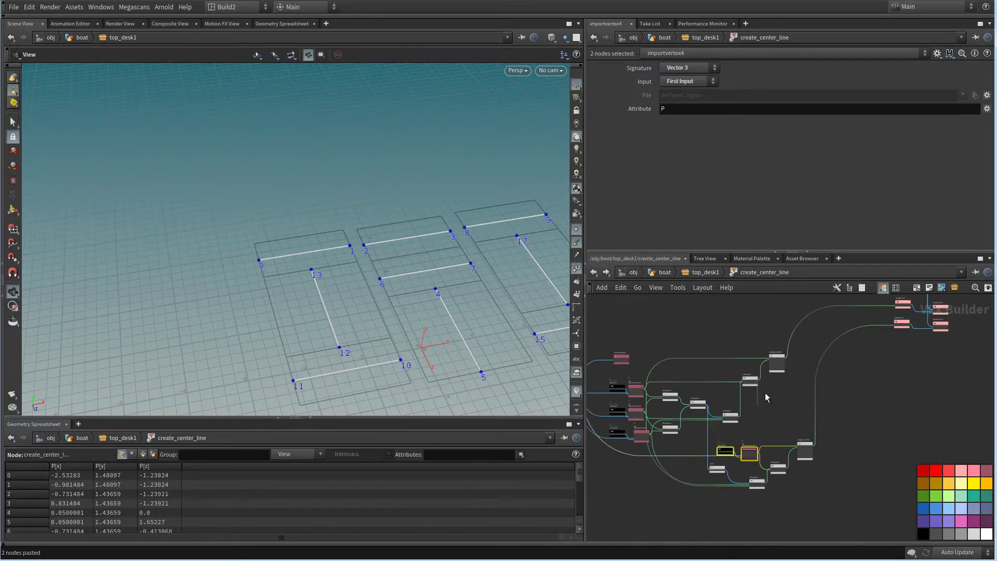
middle_click_drag(792, 347, 734, 423)
middle_click_drag(748, 352, 696, 396)
scroll(737, 390, "up", 3)
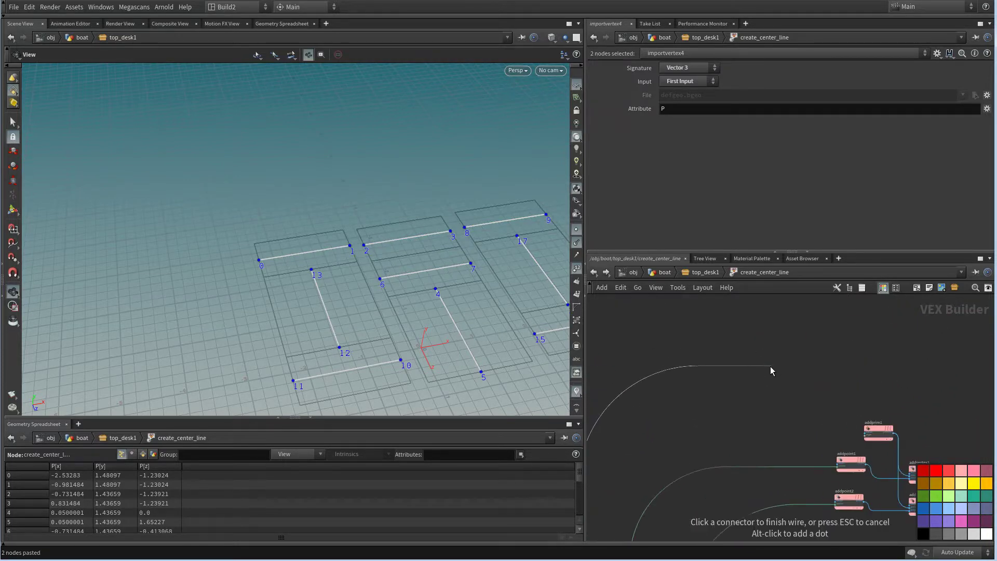
key("Tab")
key("Escape")
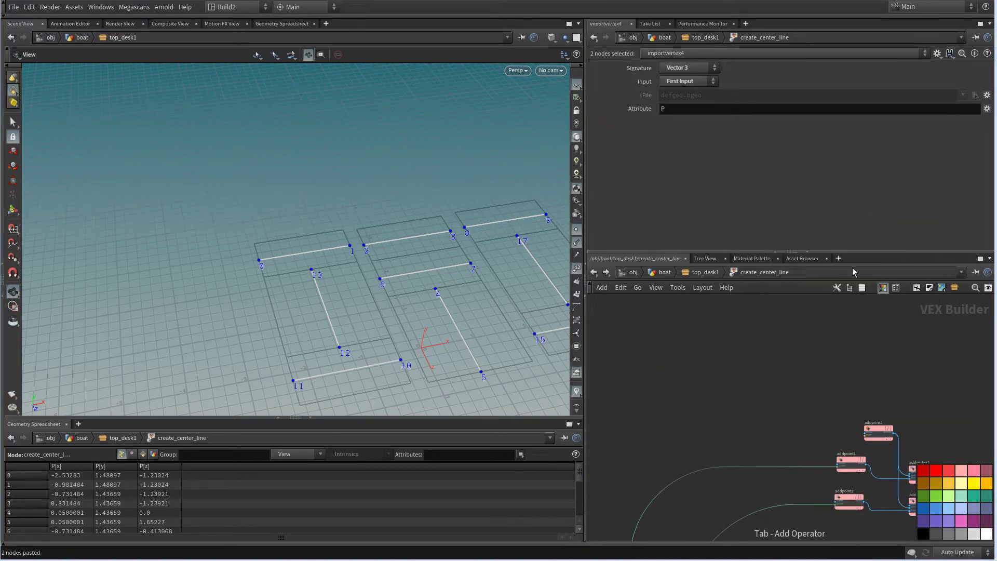
left_click(771, 370)
middle_click_drag(829, 368, 803, 388)
scroll(803, 390, "up", 3)
left_click_drag(711, 392, 742, 379)
middle_click_drag(815, 376, 753, 369)
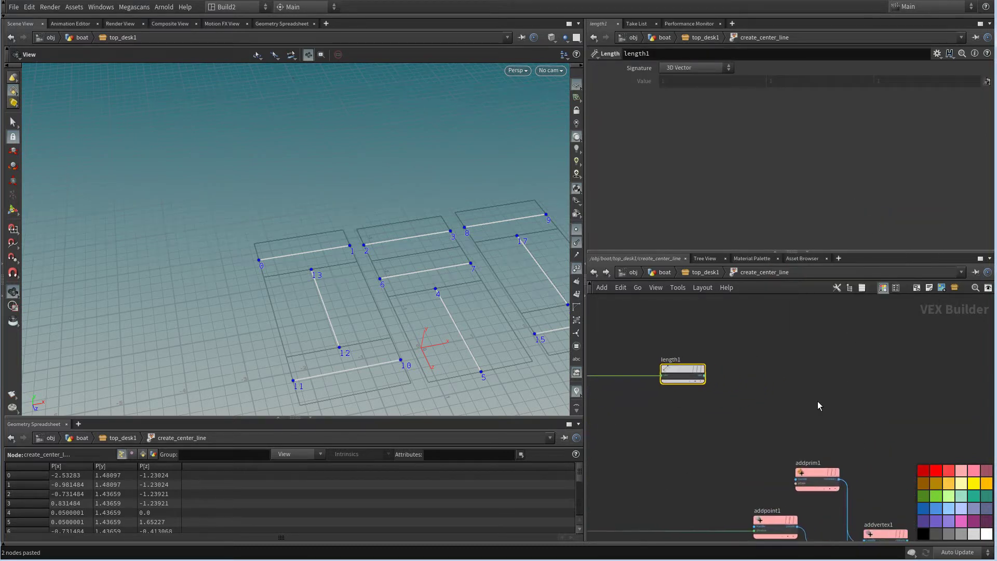
Add a Set Attribute node beyond length1 and switch the Geometry Spreadsheet to primitive attributes
middle_click_drag(818, 401, 734, 362)
key("Tab")
type("set")
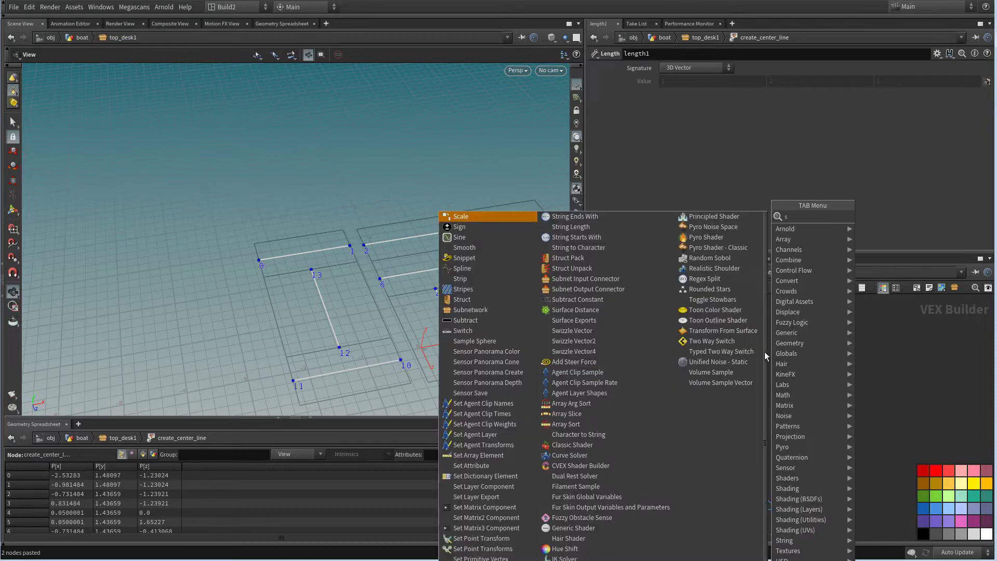
mouse_move(795, 249)
left_click(880, 279)
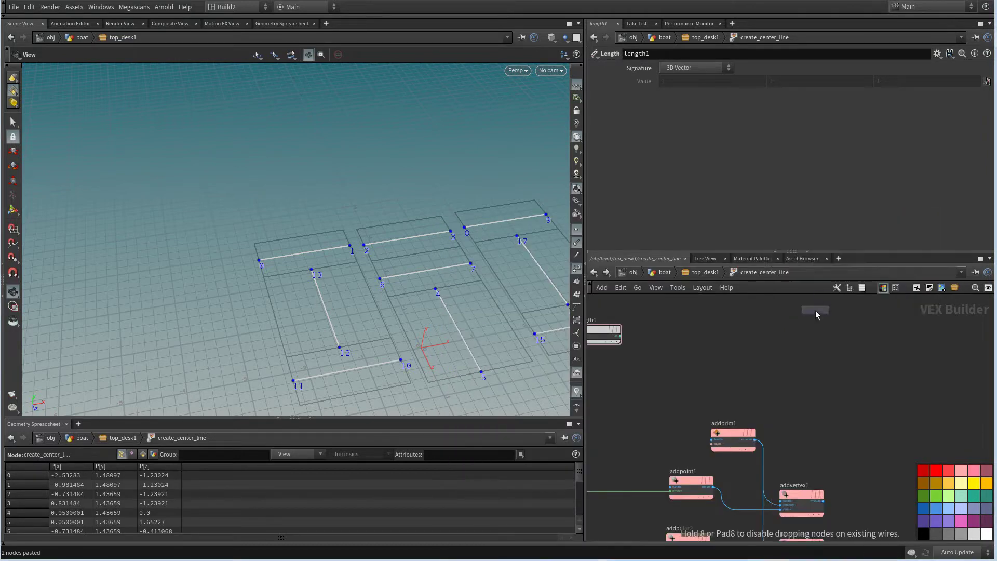
left_click(148, 458)
middle_click_drag(595, 376, 621, 415)
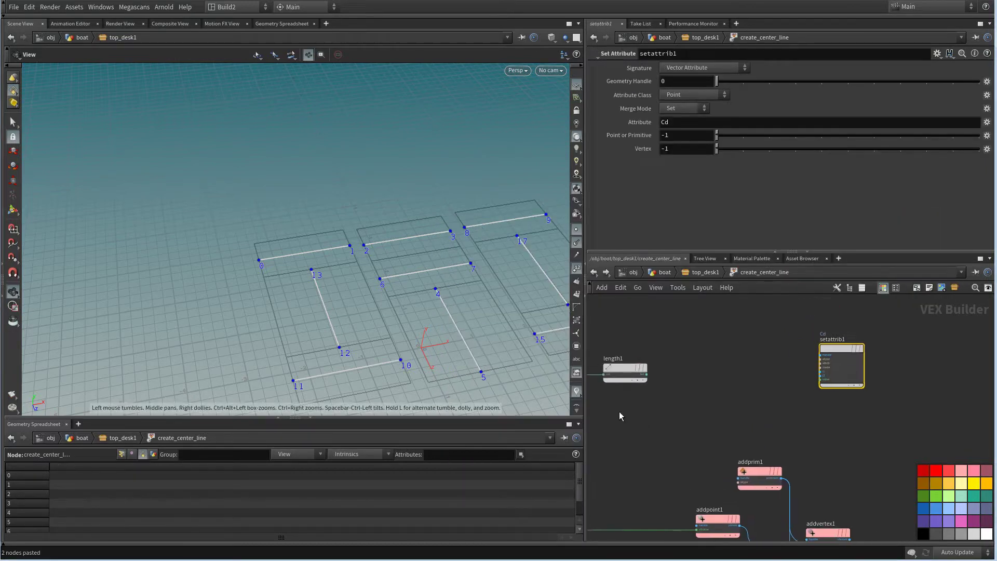
Connect addpoint1's ptnum output to setattrib1's i1 input and length1's output to its value input
left_click(821, 374)
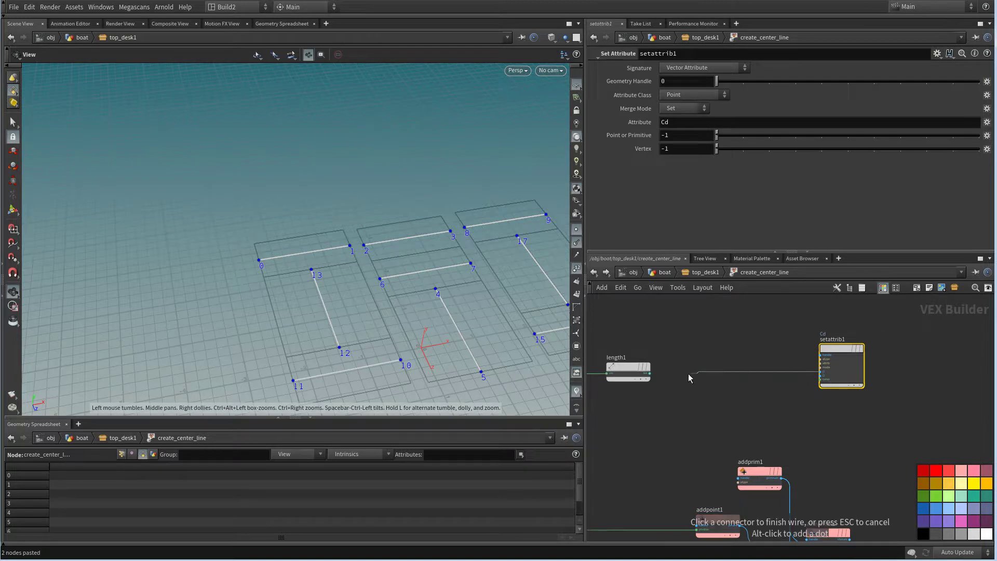
left_click(649, 372)
left_click(739, 525)
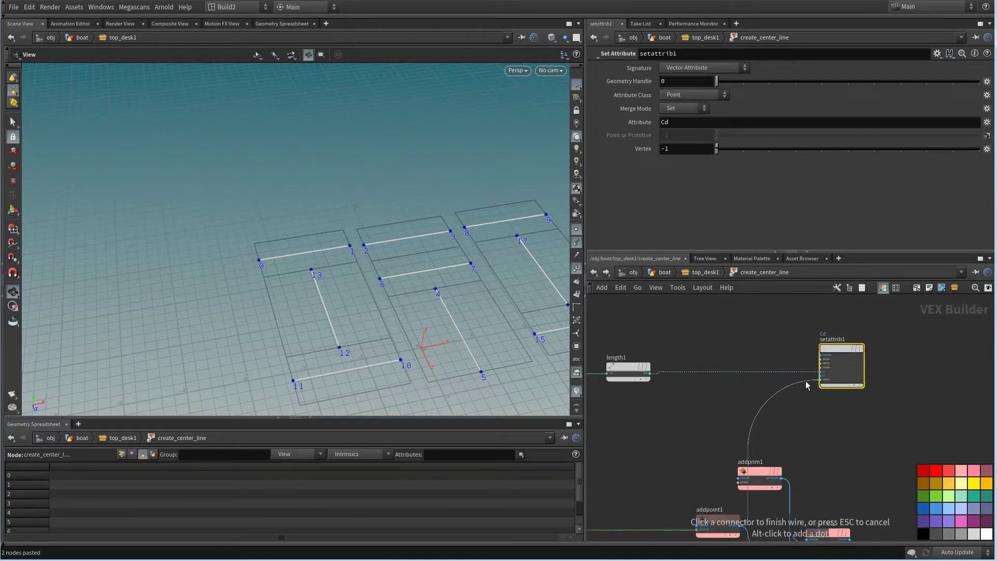
left_click(814, 372)
left_click(649, 373)
left_click(813, 380)
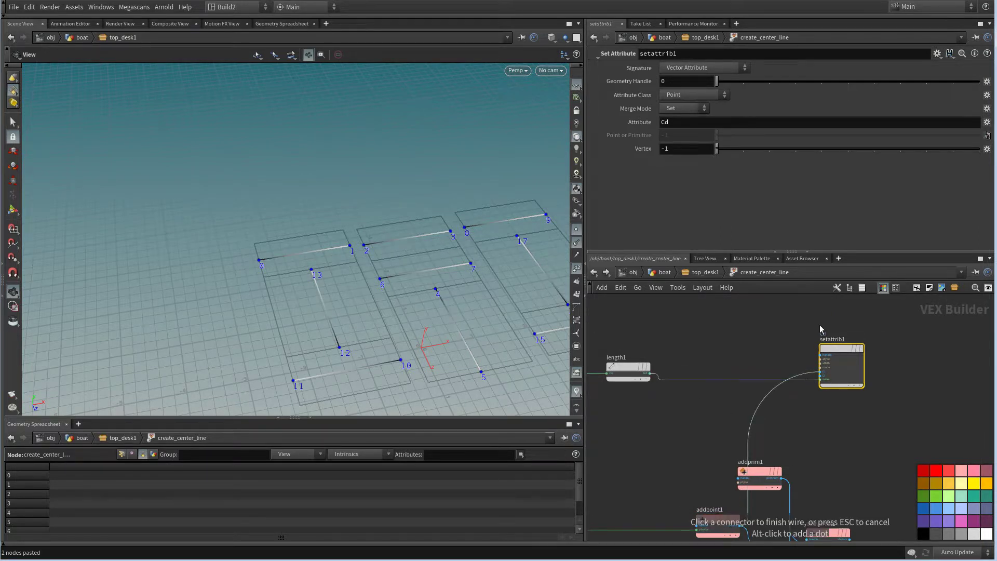
scroll(904, 352, "up", 2)
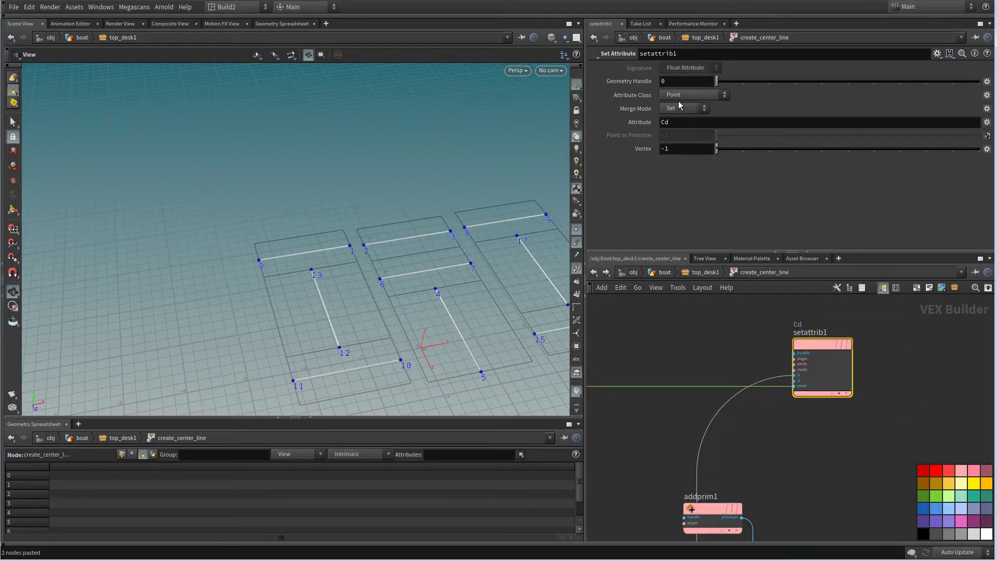
Set setattrib1's attribute class to Primitive and its attribute name to width
left_click(693, 95)
left_click(680, 129)
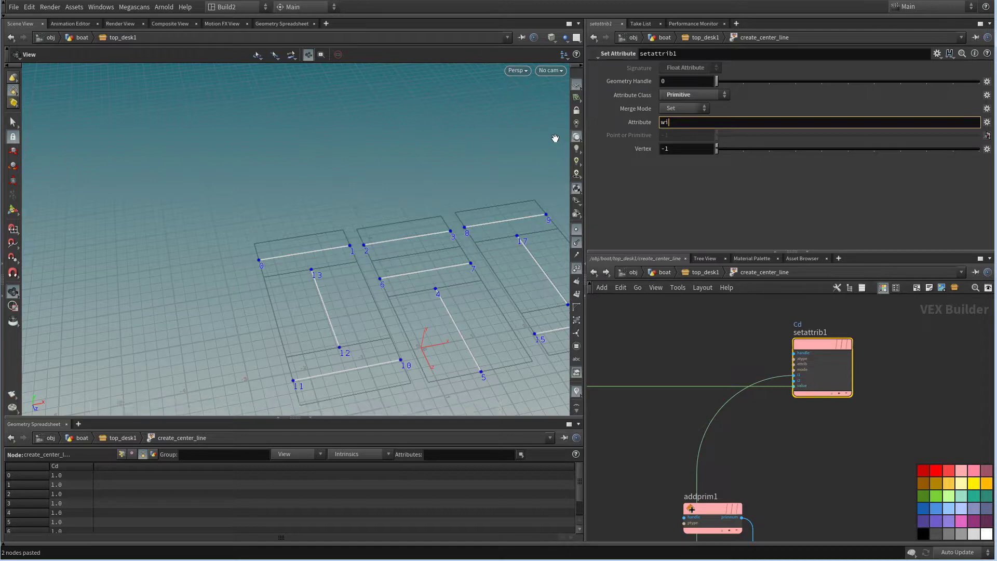
key("Return")
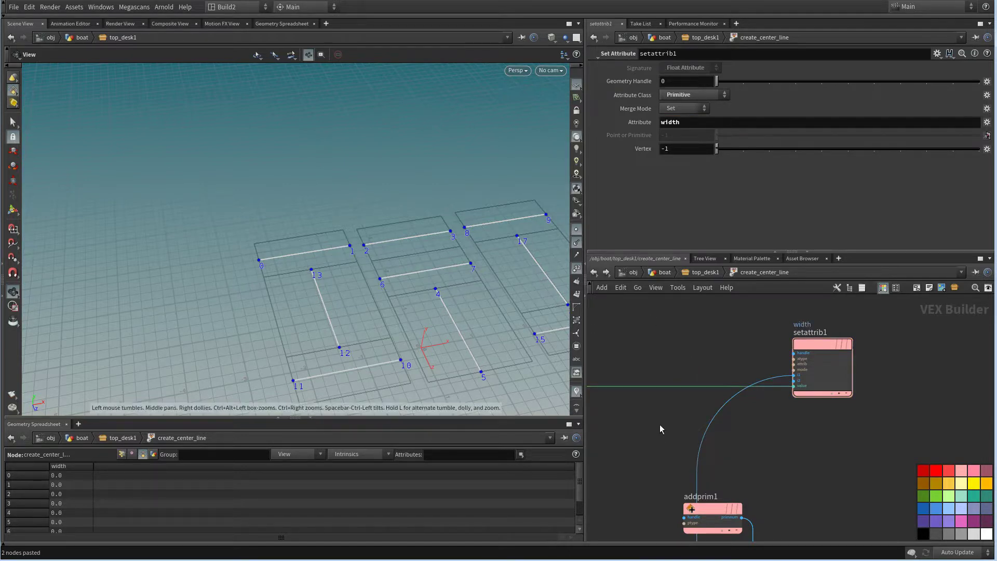
Move length1 closer to setattrib1 and trace its input wire back to subtract1
scroll(660, 429, "down", 3)
middle_click_drag(660, 429, 696, 412)
scroll(696, 412, "up", 3)
left_click_drag(638, 350, 728, 347)
right_click_drag(774, 376, 732, 438)
middle_click_drag(619, 498, 771, 439)
right_click_drag(764, 478, 750, 493)
middle_click_drag(775, 472, 864, 409)
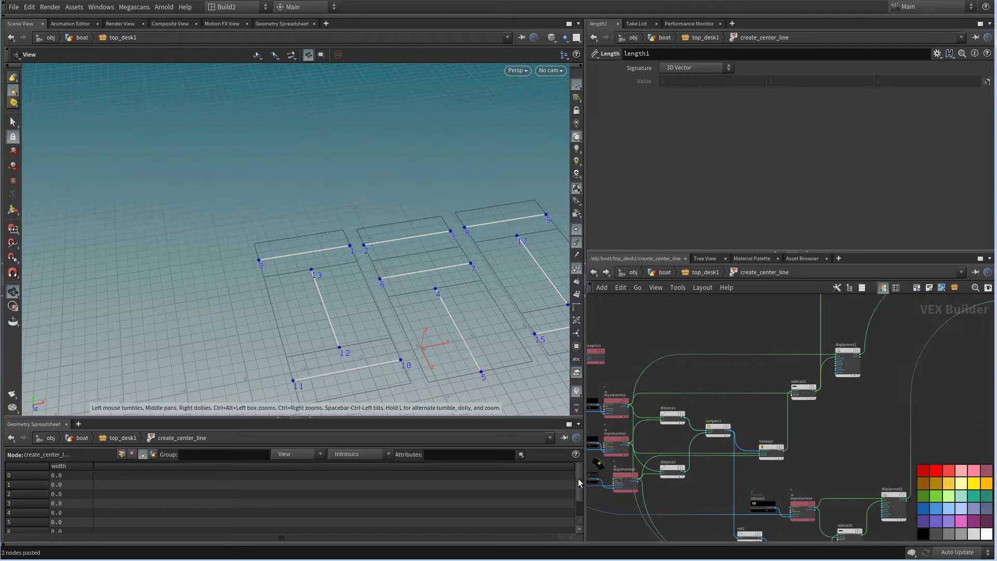
mouse_move(579, 482)
left_mouse_down()
mouse_move(581, 511)
mouse_move(577, 479)
left_mouse_up()
scroll(835, 423, "down", 3)
middle_click_drag(881, 319, 698, 453)
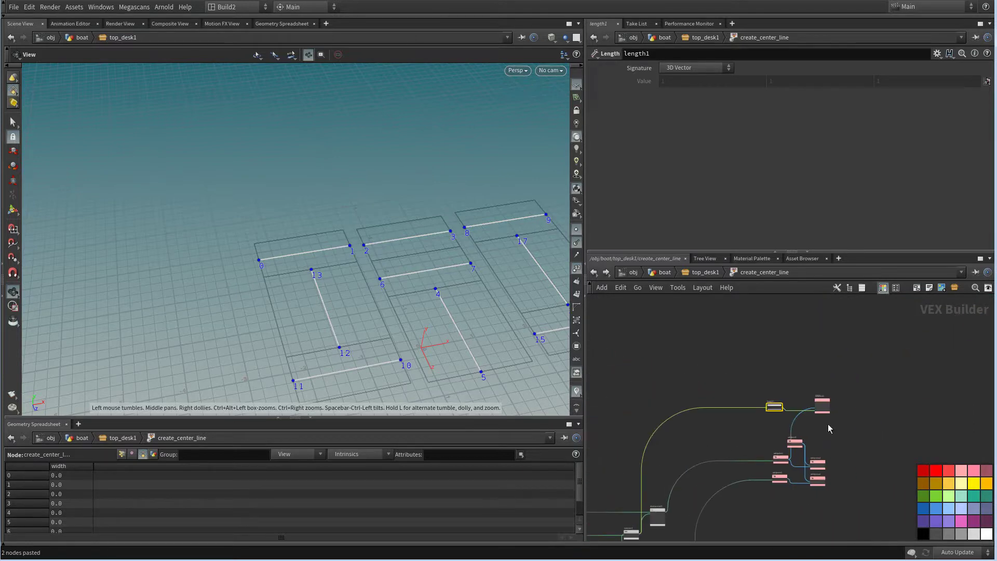
Replace the wire into setattrib1's i1 input with one from addprim1's primnum output
scroll(829, 428, "up", 6)
left_click(819, 364)
scroll(795, 391, "down", 2)
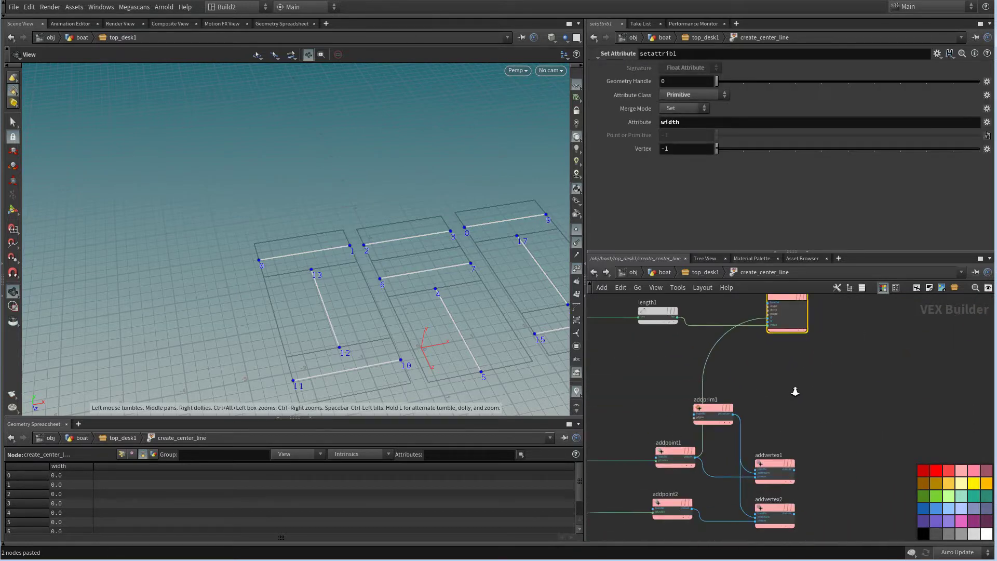
left_click(732, 414)
scroll(722, 374, "up", 4)
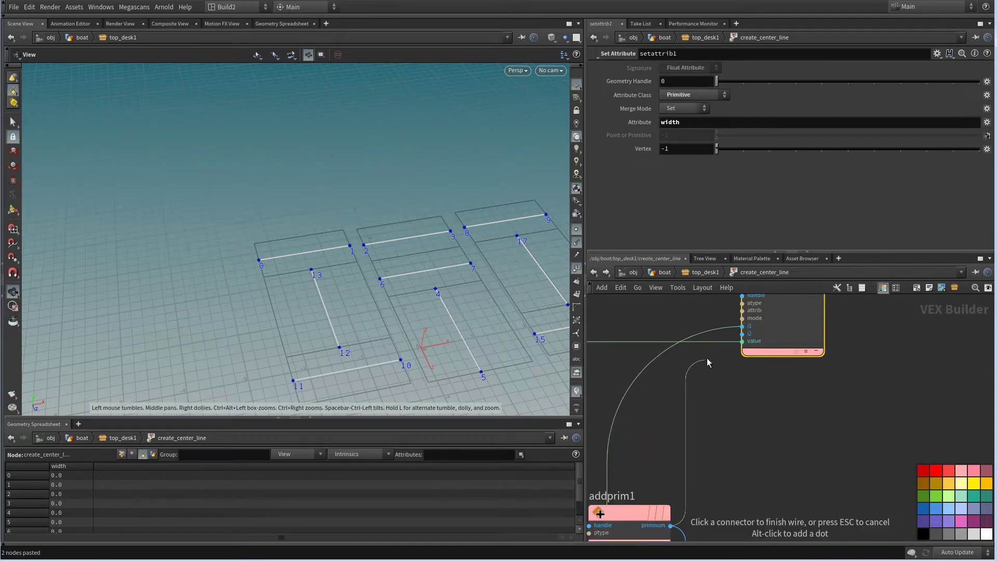
left_click(727, 332)
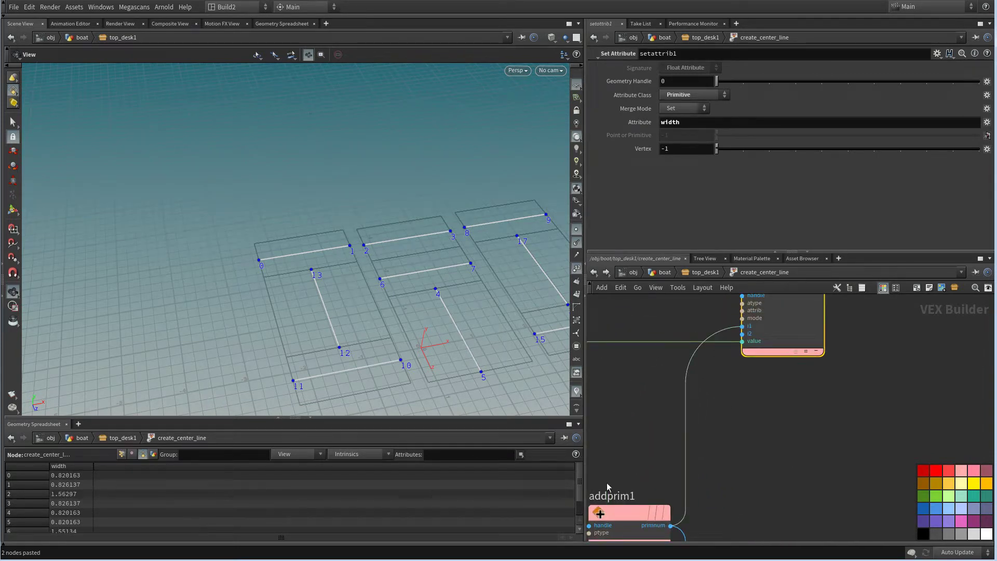
Check the primitives' width values in the spreadsheet and save the scene file boat_14.hip
left_click_drag(578, 471, 583, 509)
right_click_drag(755, 417, 718, 481)
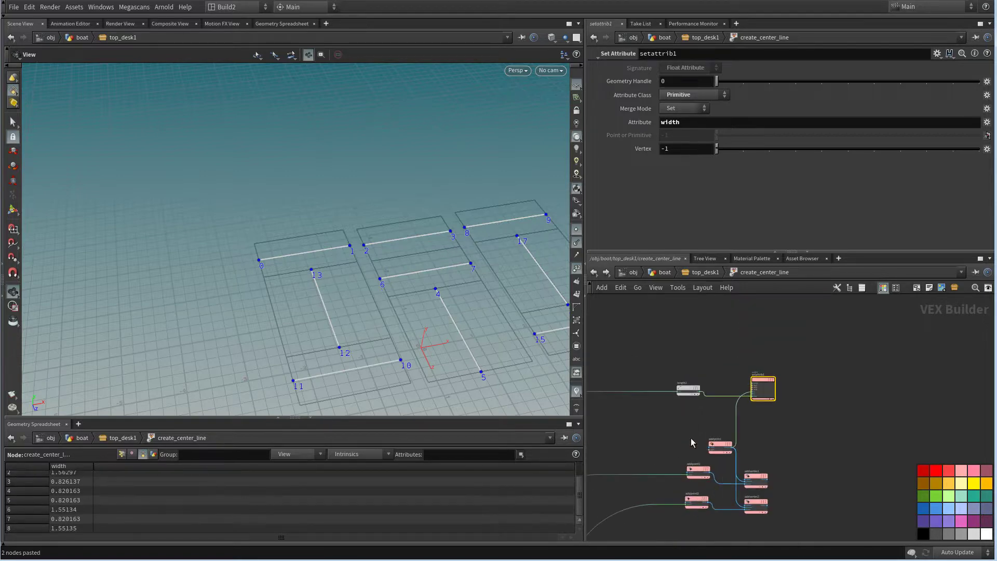
left_click(9, 7)
left_click(21, 66)
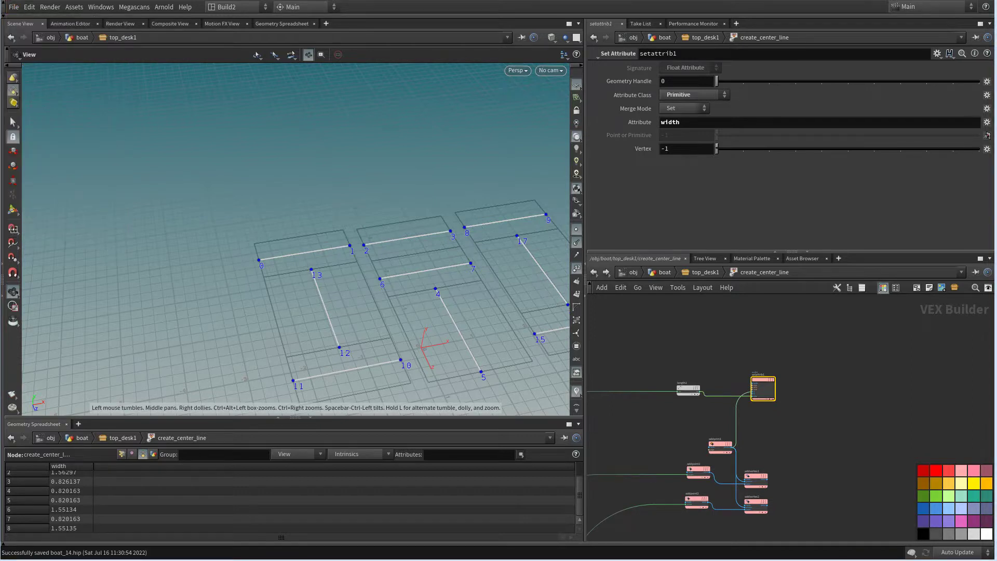
Return to the top_desk1 network and add an Attribute VOP node below create_center_line
left_click(702, 272)
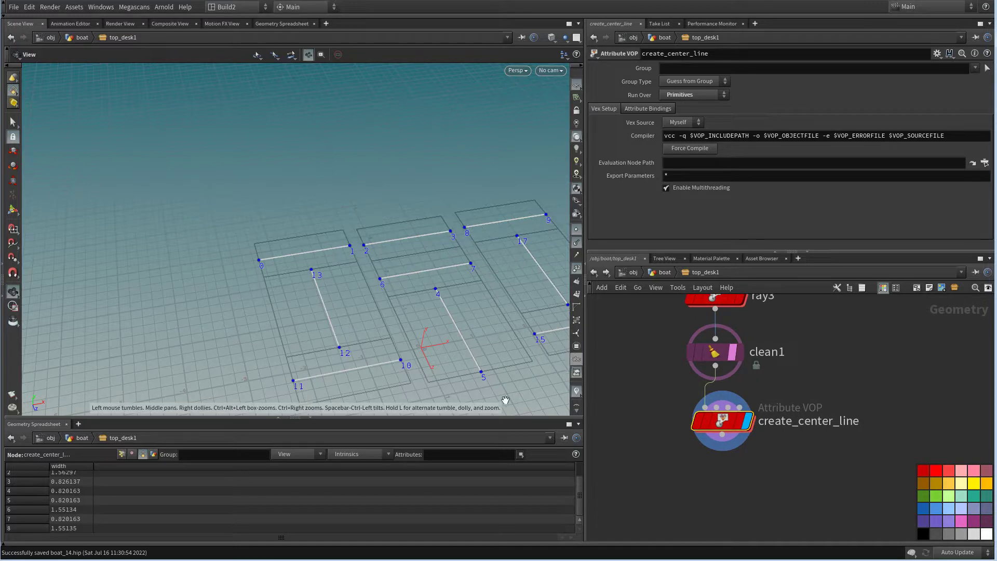
scroll(362, 158, "down", 3)
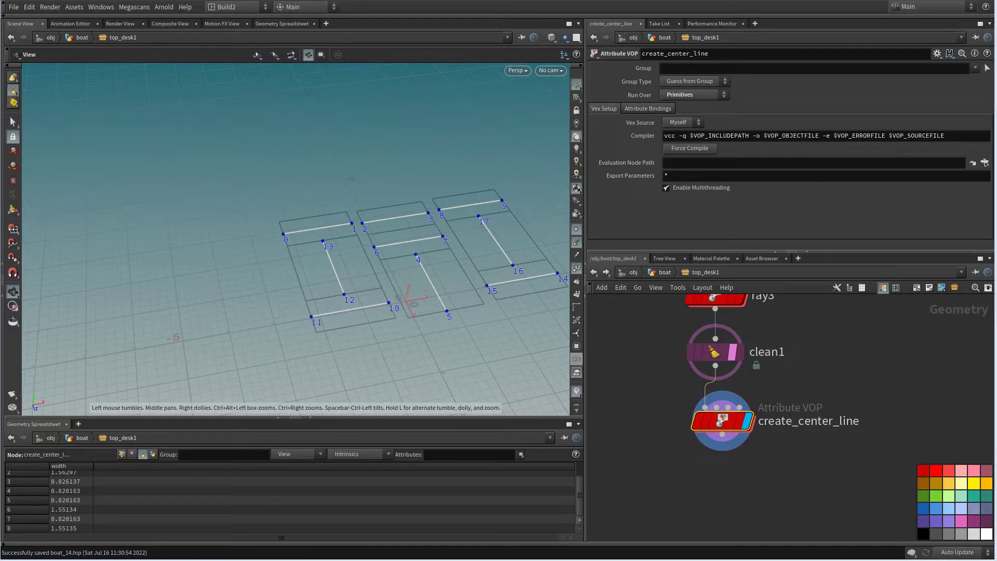
middle_click_drag(770, 456, 749, 428)
left_click(666, 444)
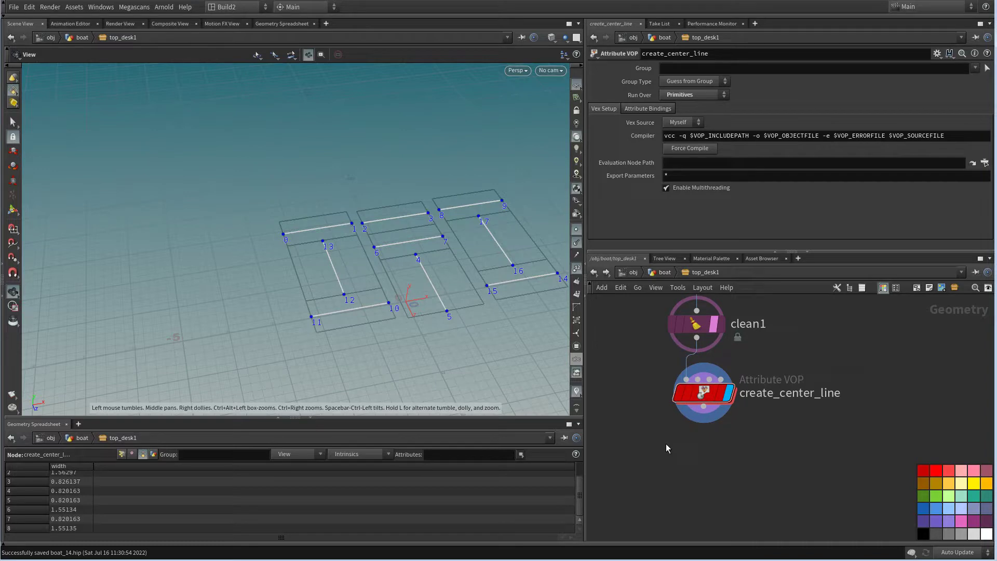
key("Tab")
type("vop")
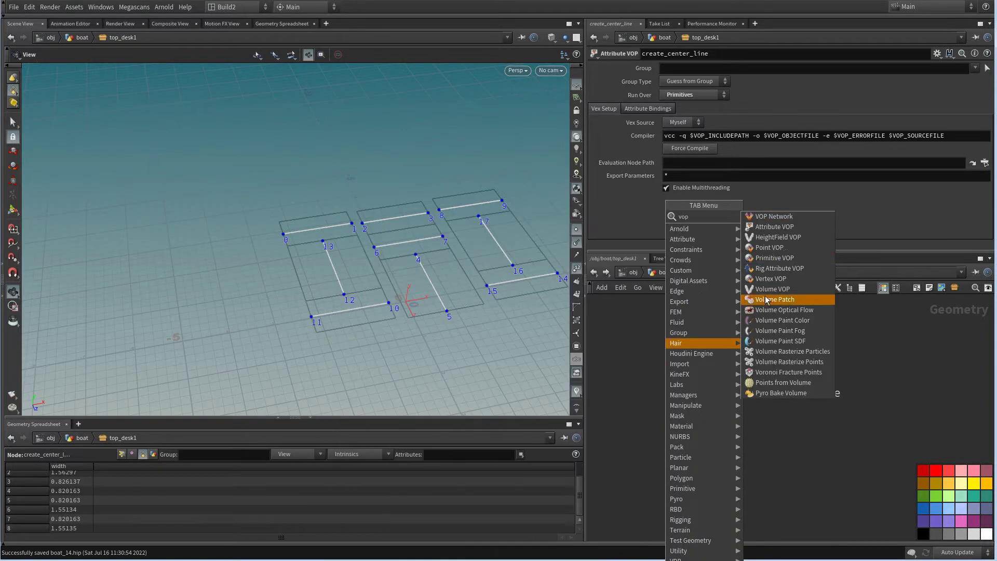
left_click(773, 227)
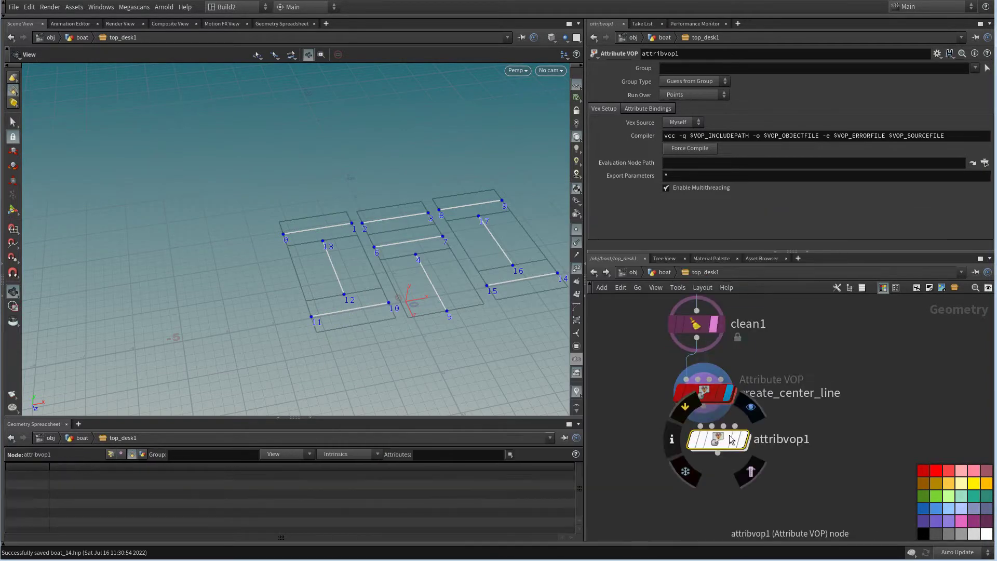
Place the new Attribute VOP below create_center_line, wired to its output, and rename it inst_pt
left_click(687, 450)
left_click_drag(687, 450, 704, 406)
left_click(768, 464)
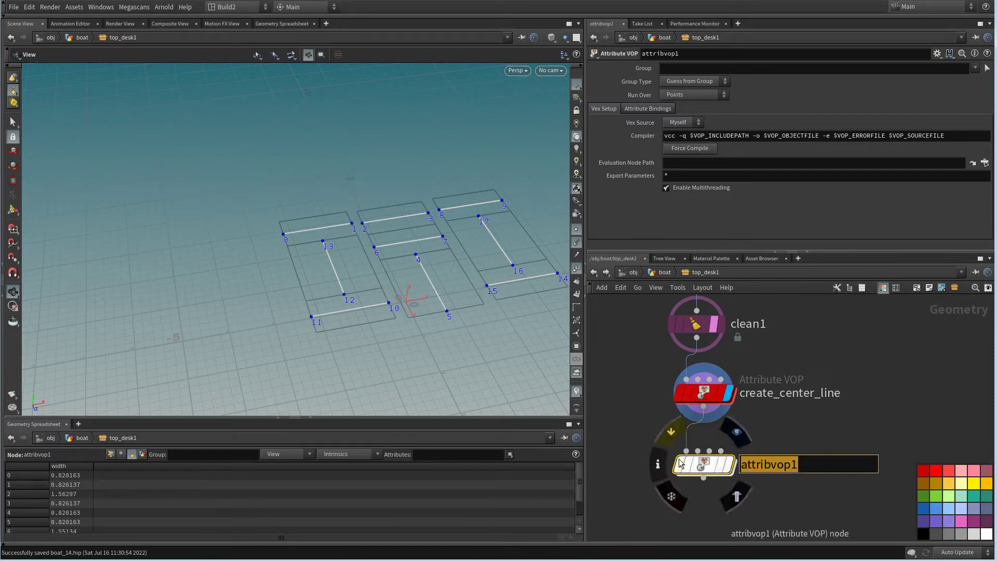
type("inst_")
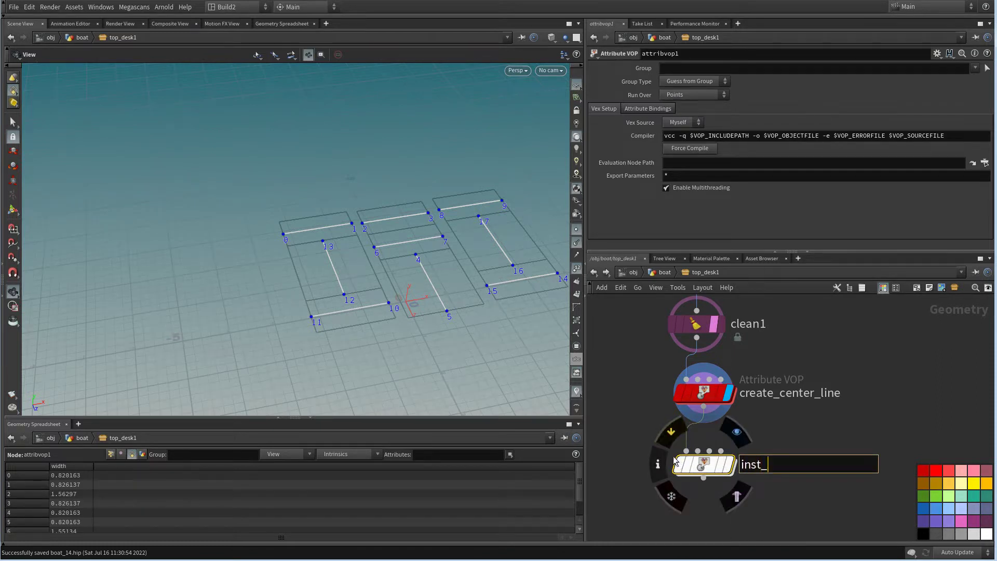
type("t")
key("Return")
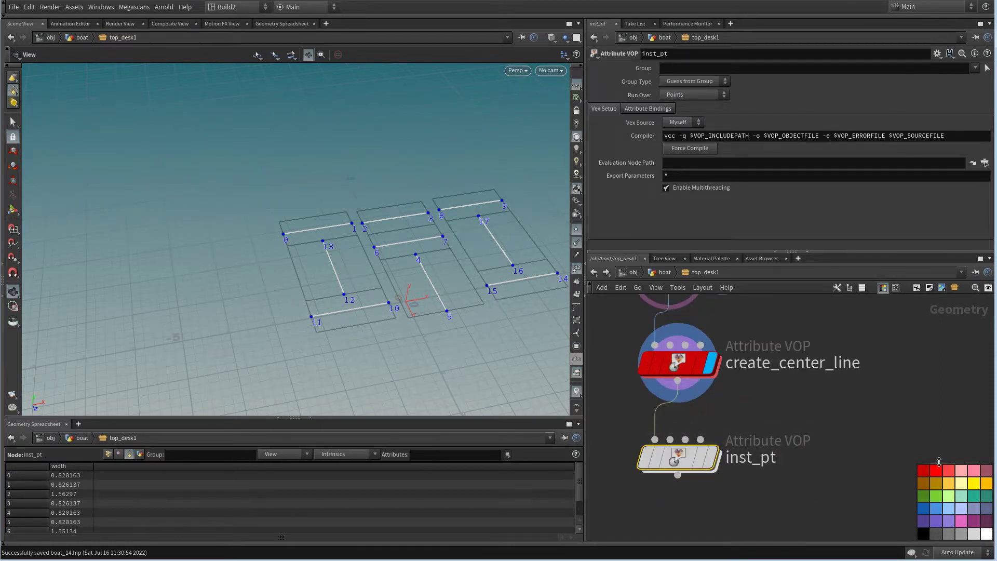
Color the inst_pt node dark red and make it the displayed node
left_click(923, 471)
scroll(779, 477, "down", 3)
scroll(779, 477, "up", 3)
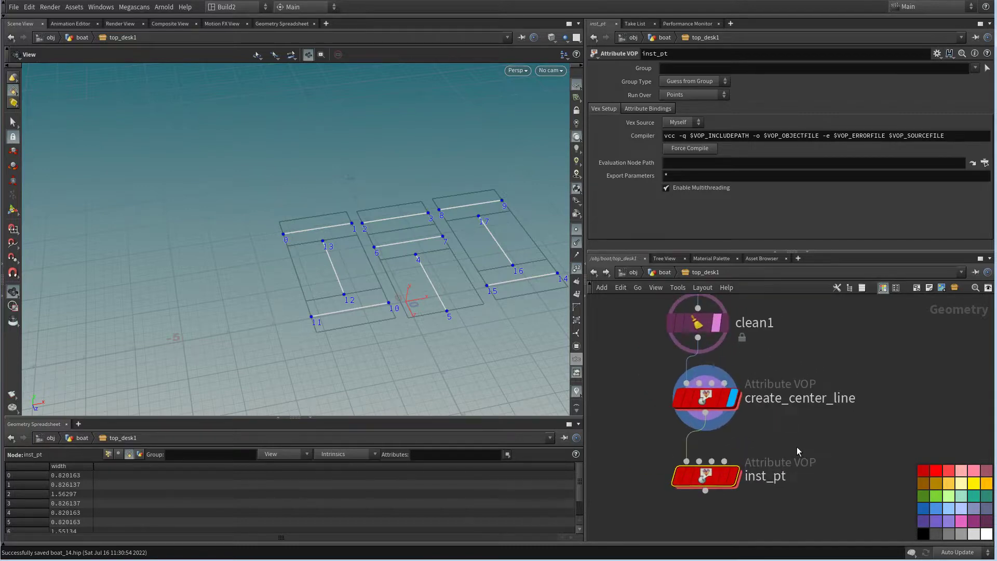
left_click(733, 476)
scroll(779, 468, "down", 3)
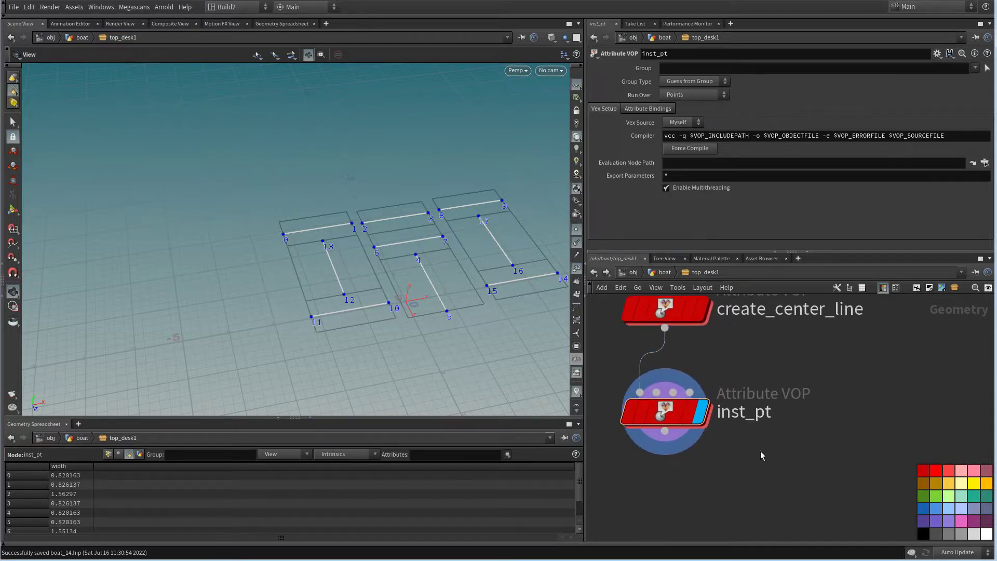
Copy the i_desk4 Visualize node from the upper part of the network and paste it below inst_pt, wired to its output
scroll(789, 460, "down", 8)
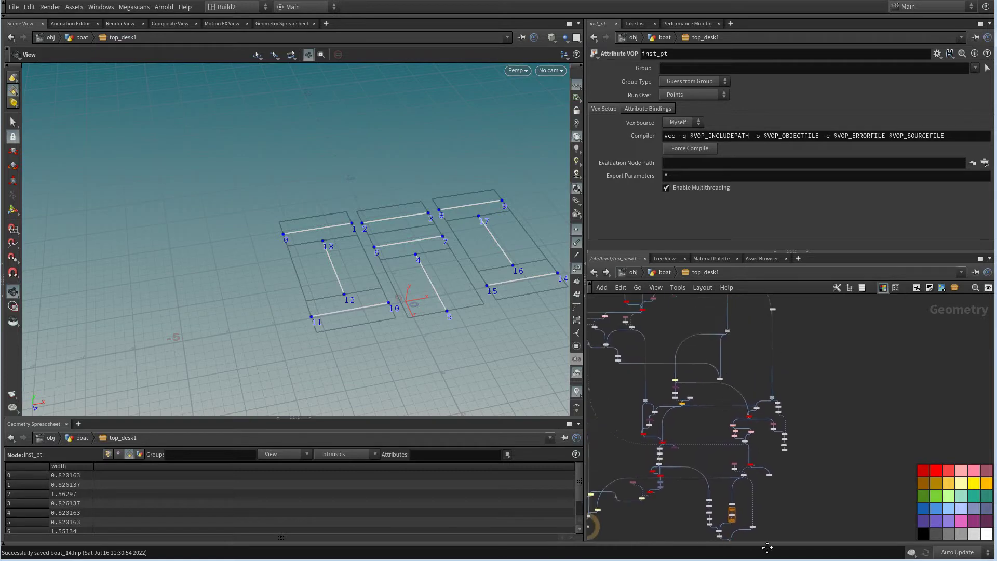
middle_click_drag(757, 388, 794, 496)
scroll(734, 425, "up", 8)
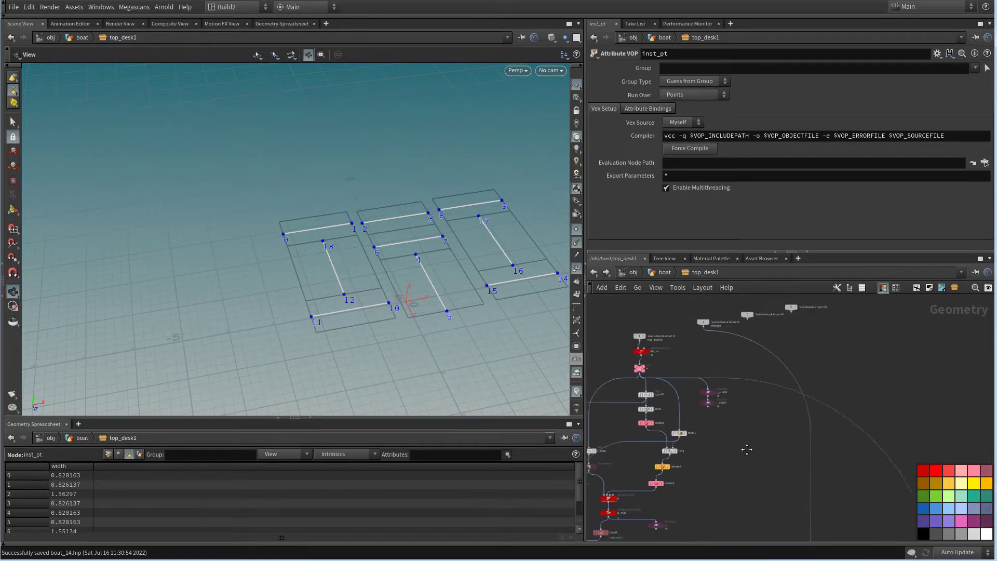
left_click_drag(732, 408, 674, 391)
left_click(674, 395)
key("ctrl+c")
scroll(756, 405, "down", 5)
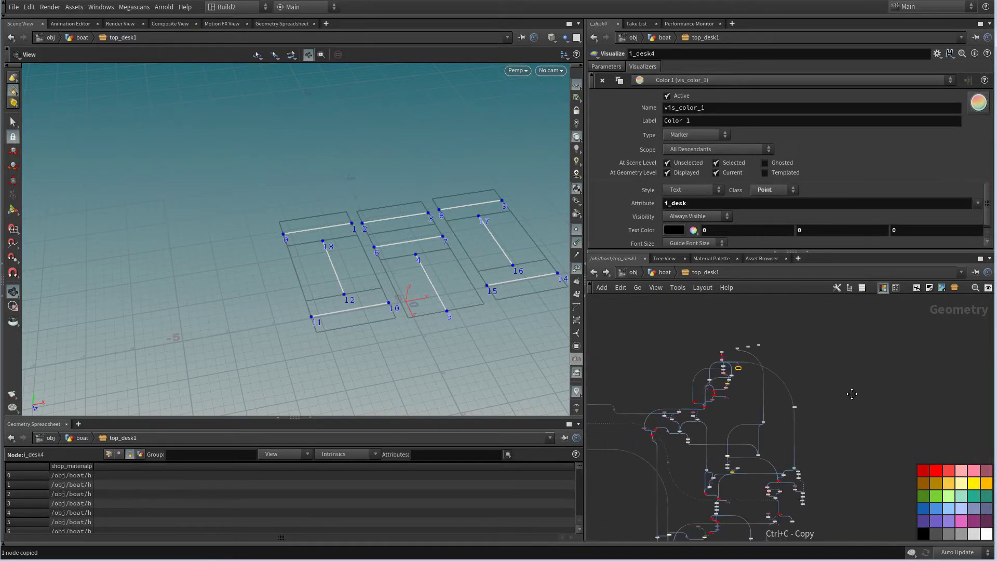
scroll(764, 446, "up", 3)
key("ctrl+v")
scroll(750, 516, "up", 3)
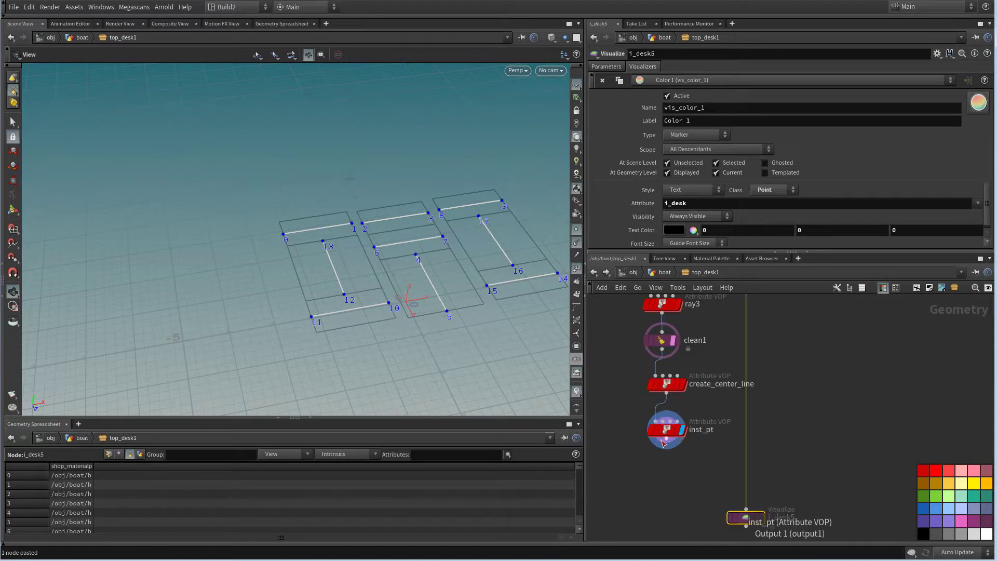
left_click_drag(751, 521, 742, 474)
Rename the pasted Visualize node q2 and have it show the attribute q with class Primitive
key("F2")
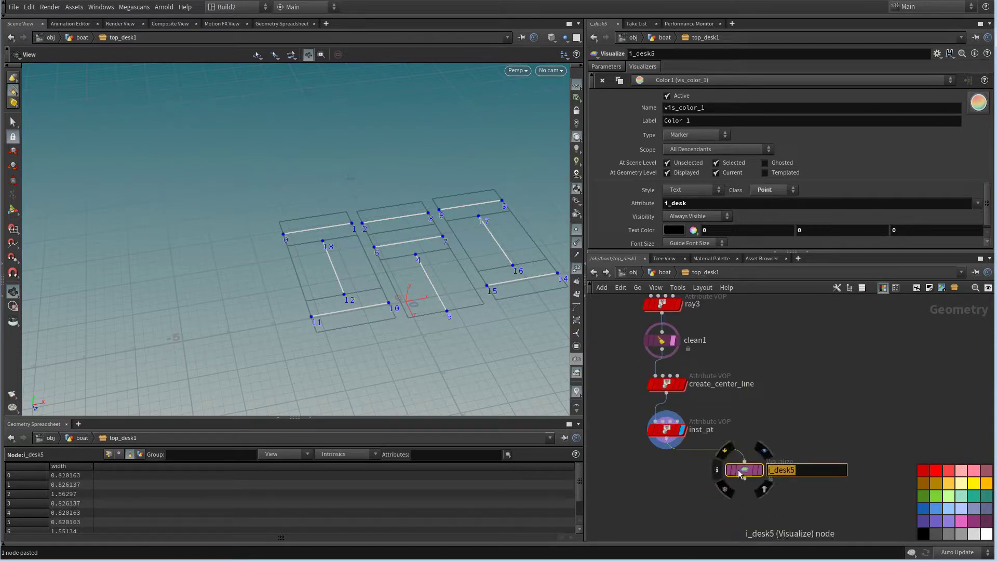
type("q2")
key("Return")
left_click(767, 190)
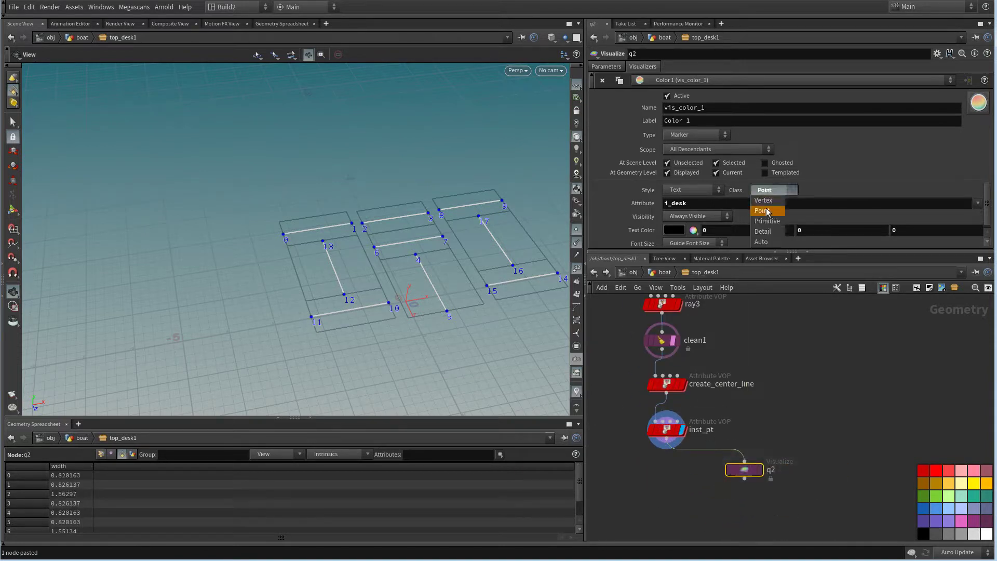
left_click(764, 221)
double_click(678, 203)
type("q")
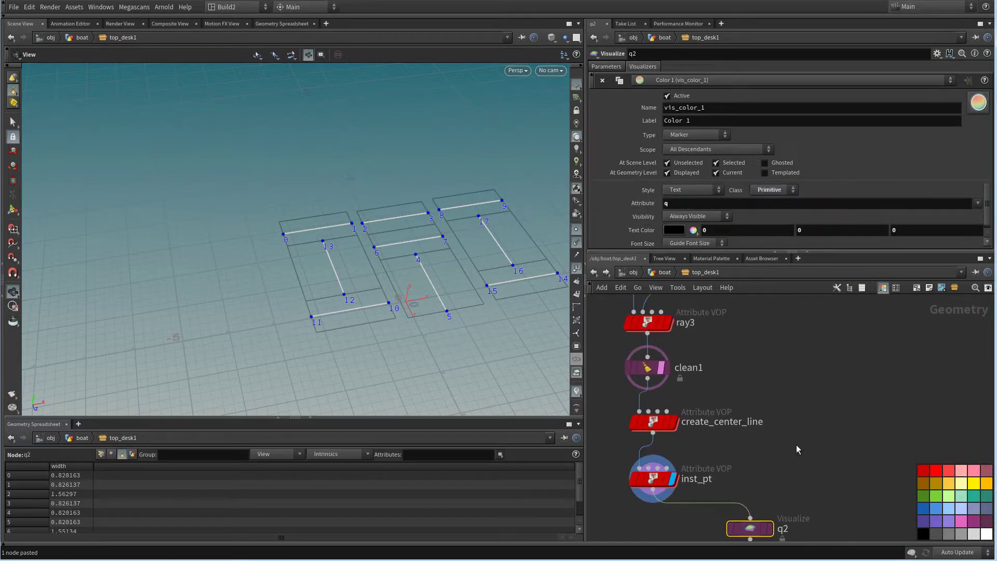
Set the inst_pt Attribute VOP to run over Primitives
scroll(707, 435, "up", 4)
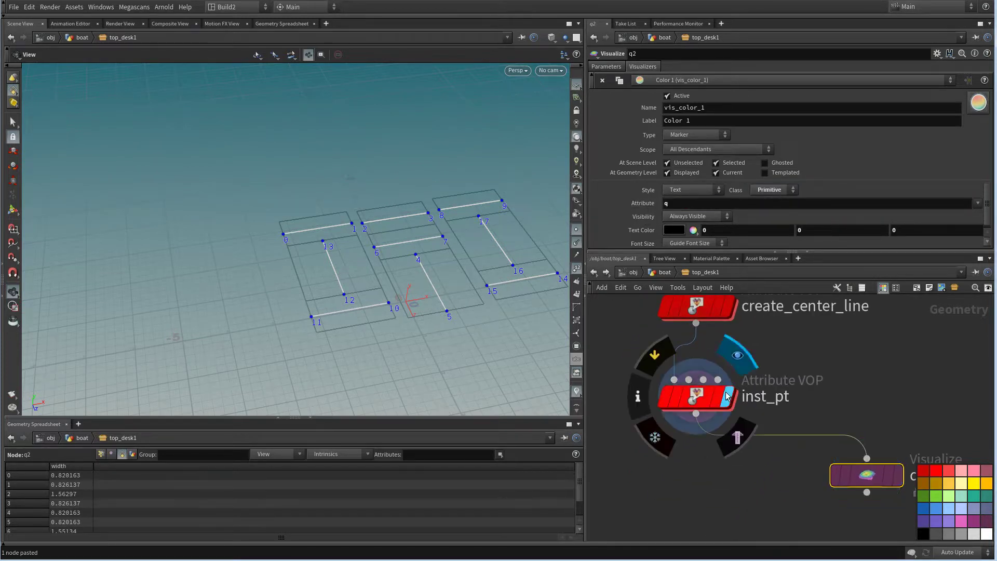
double_click(696, 397)
left_click_drag(727, 345, 726, 343)
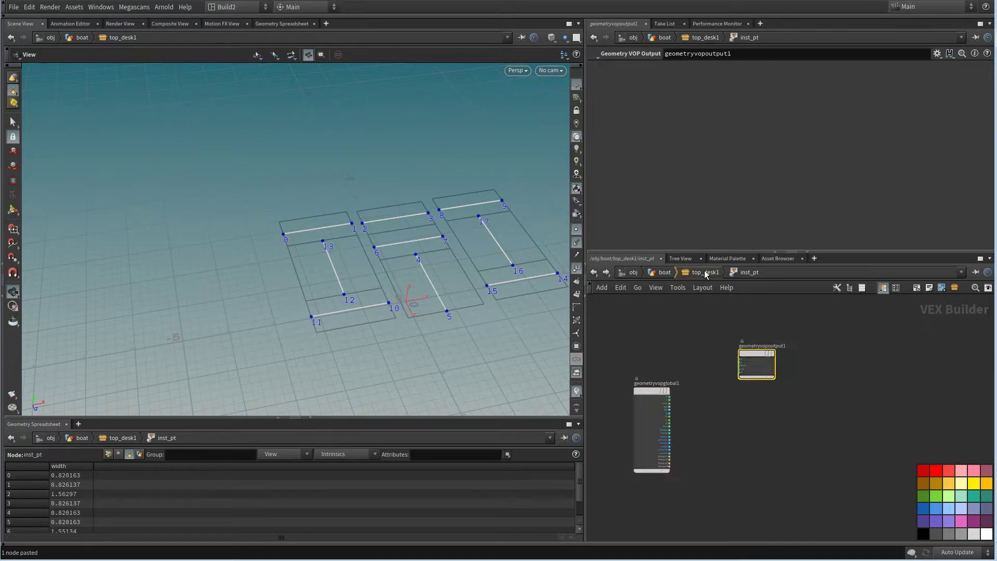
left_click(704, 273)
left_click(686, 96)
left_click(682, 116)
Inside inst_pt, delete the geometry output node and add an Import Vertex Attribute node
double_click(698, 395)
key("Delete")
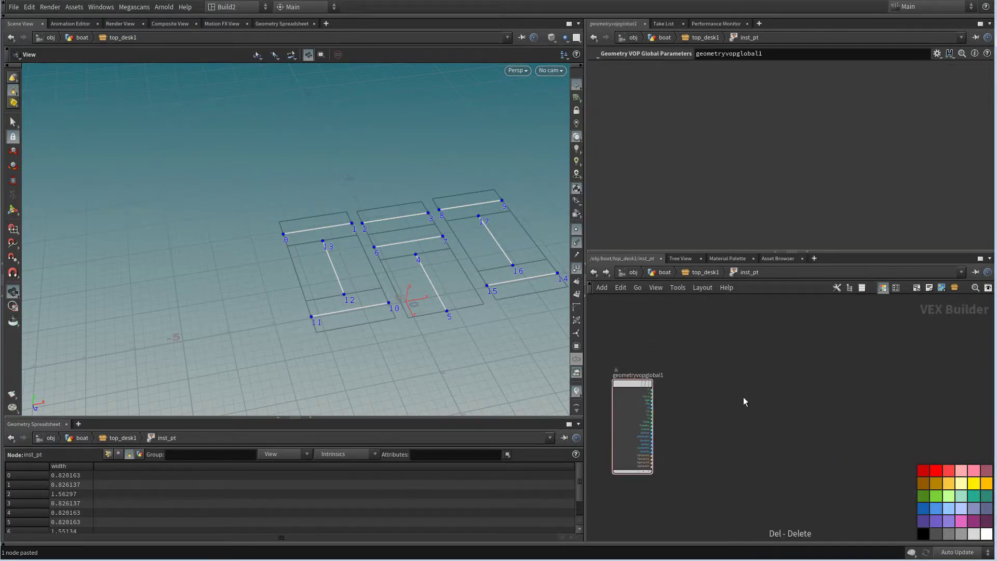
key("Tab")
type("impo")
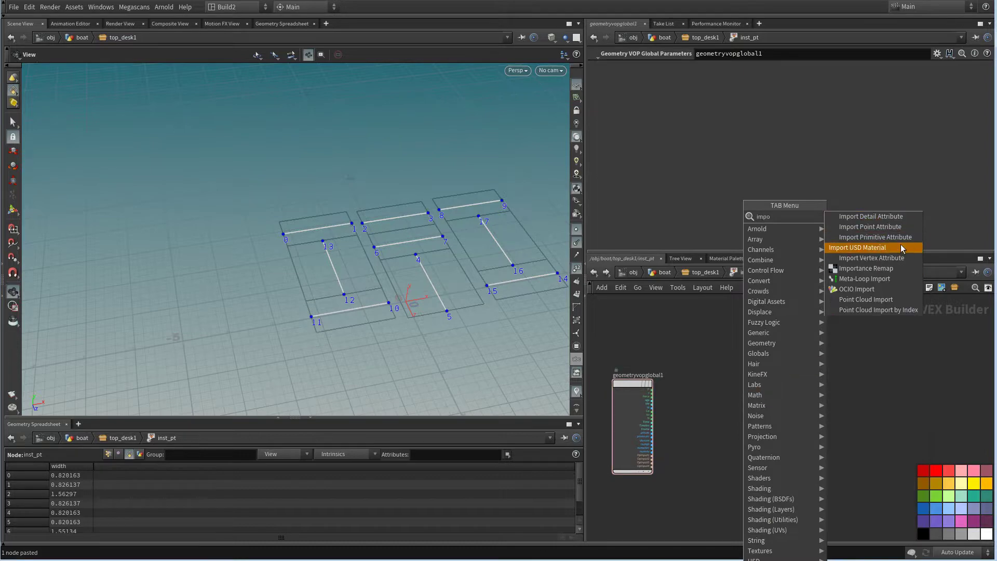
left_click(881, 260)
left_click(791, 401)
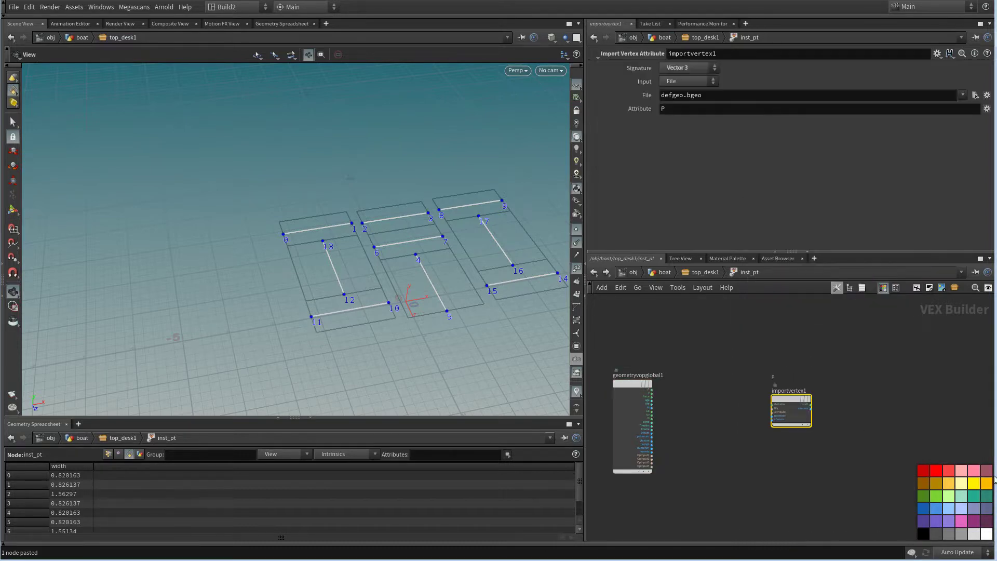
Color the import node dusty pink, and feed its primnum from the global parameters and its vtxnum from a new constant
scroll(714, 401, "up", 2)
left_click(795, 412)
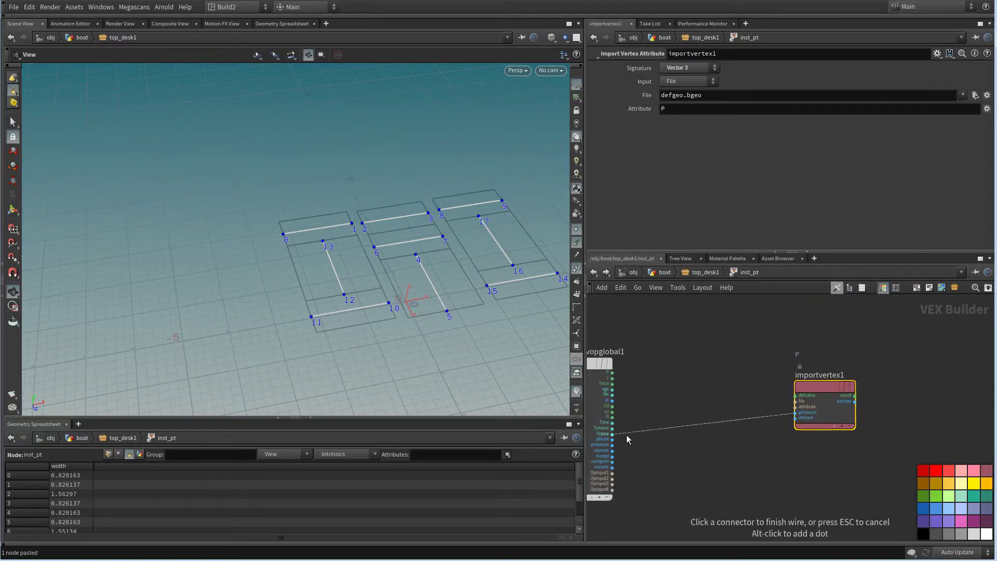
left_click(615, 445)
right_click(796, 418)
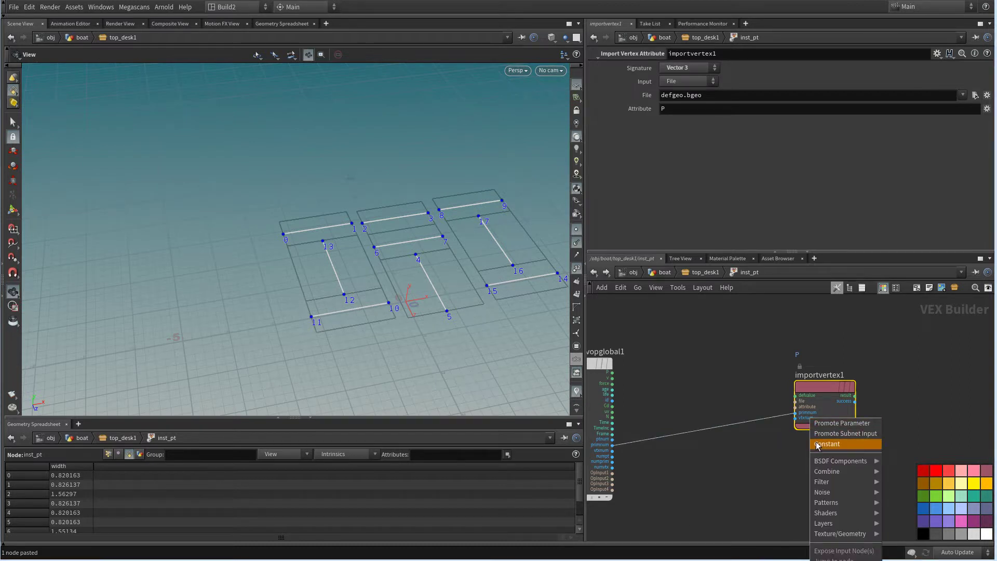
left_click(846, 440)
Space out the constant and import nodes with rounded wiring, and set the import node's Input to First Input
key("shift+s")
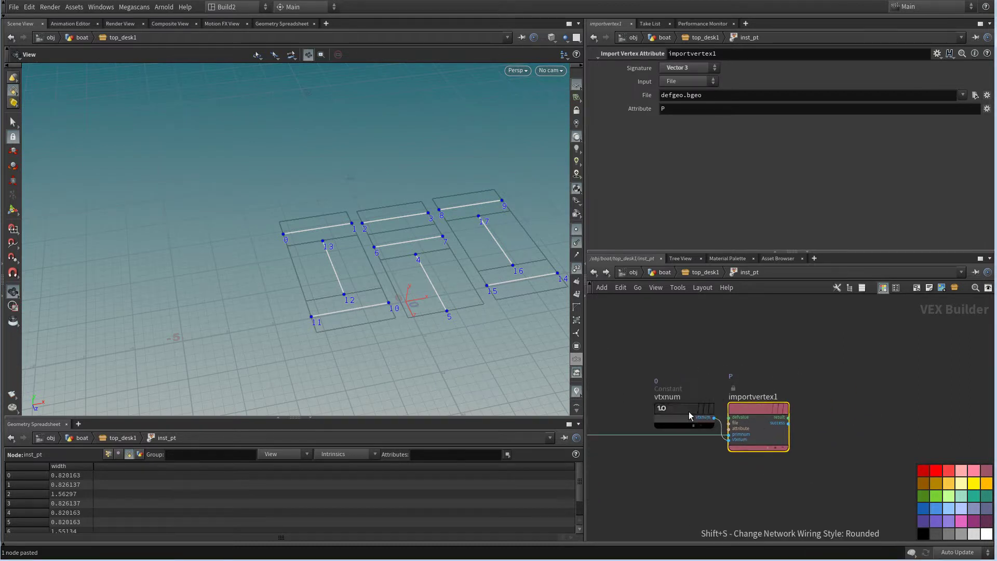
left_click_drag(689, 415, 661, 405)
left_click_drag(758, 422, 744, 419)
middle_click_drag(716, 356, 717, 361)
left_click_drag(664, 407, 662, 390)
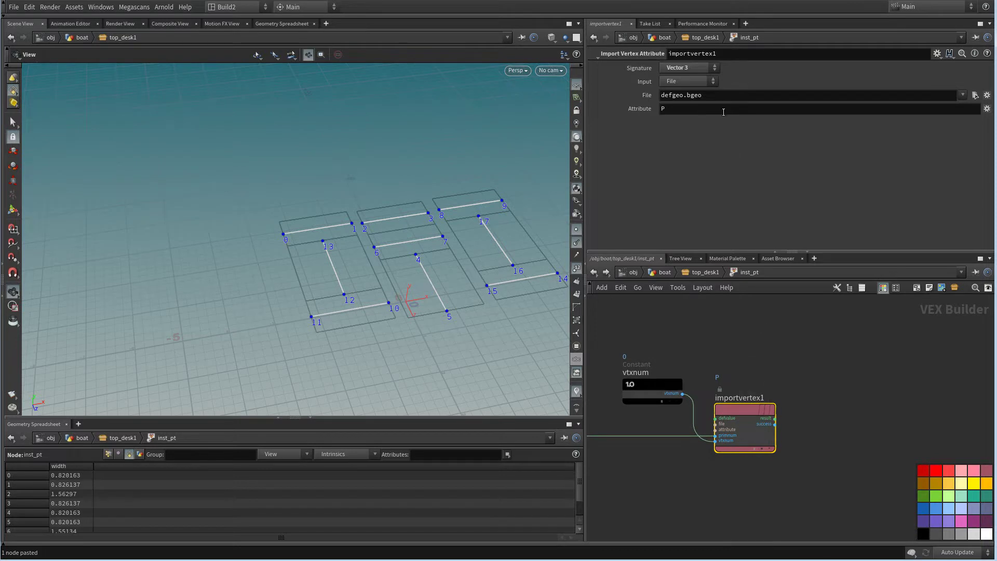
left_click(691, 82)
left_click(687, 102)
Duplicate the vtxnum constant and import vertex node below the originals, and set the copied constant to 1
middle_click_drag(803, 383, 790, 373)
left_click_drag(603, 348, 781, 496)
middle_click_drag(784, 488, 773, 444)
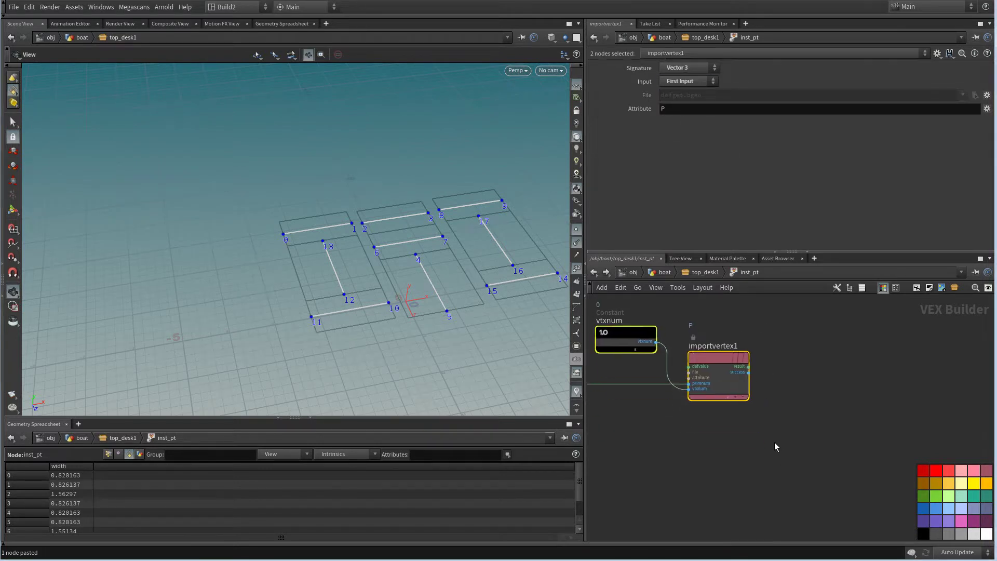
key("ctrl+c")
key("ctrl+v")
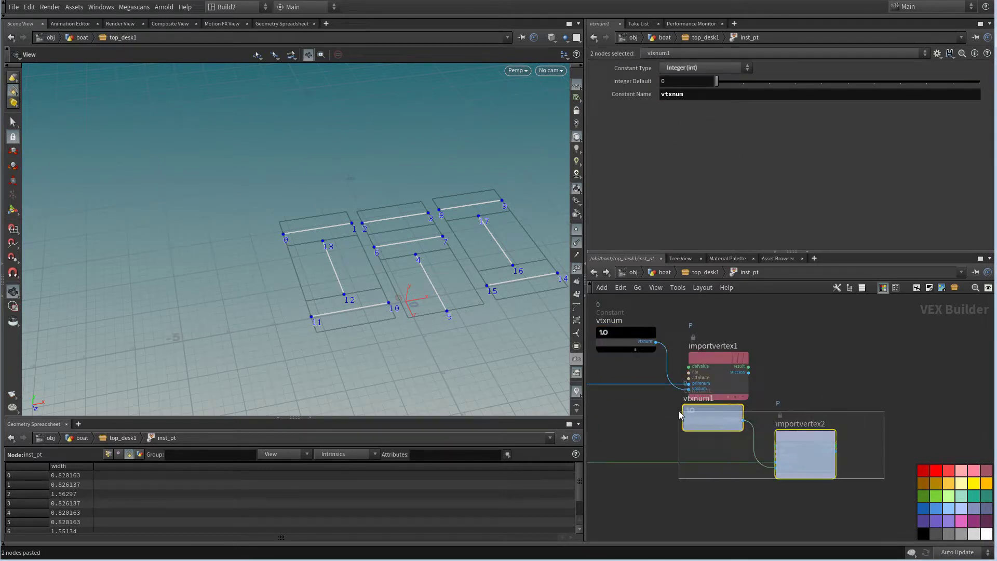
left_click_drag(710, 422, 630, 424)
left_click(630, 425)
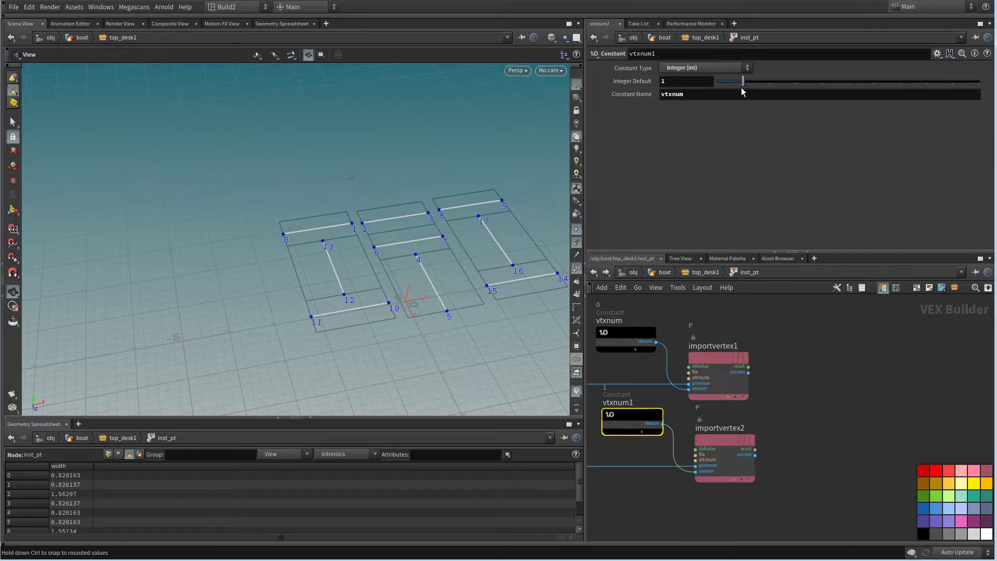
Add a Subtract node and wire the results of importvertex1 and importvertex2 into its first and second inputs
middle_click_drag(807, 366, 733, 398)
right_click_drag(733, 399, 733, 406)
key("Tab")
mouse_move(763, 278)
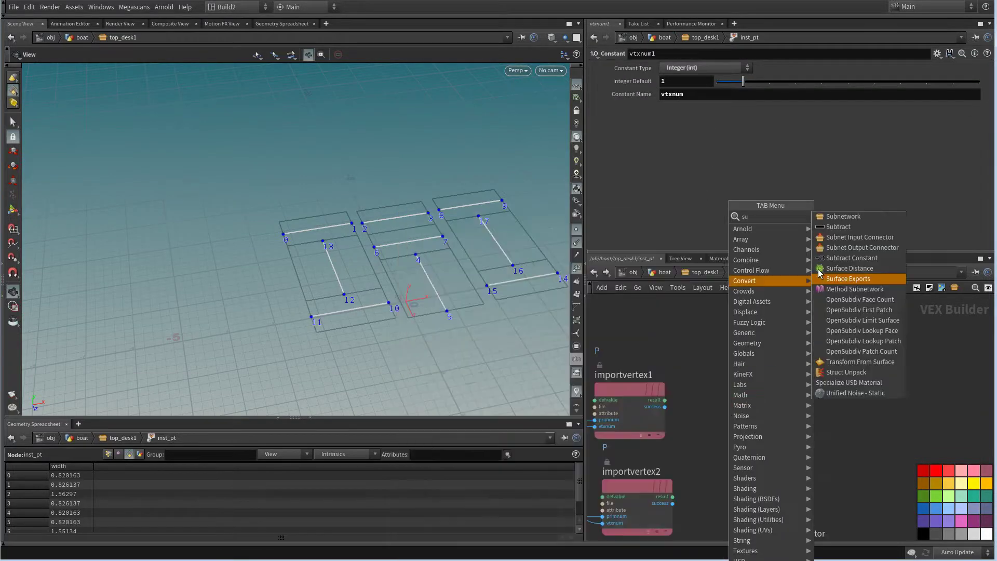
left_click(856, 228)
left_click(764, 440)
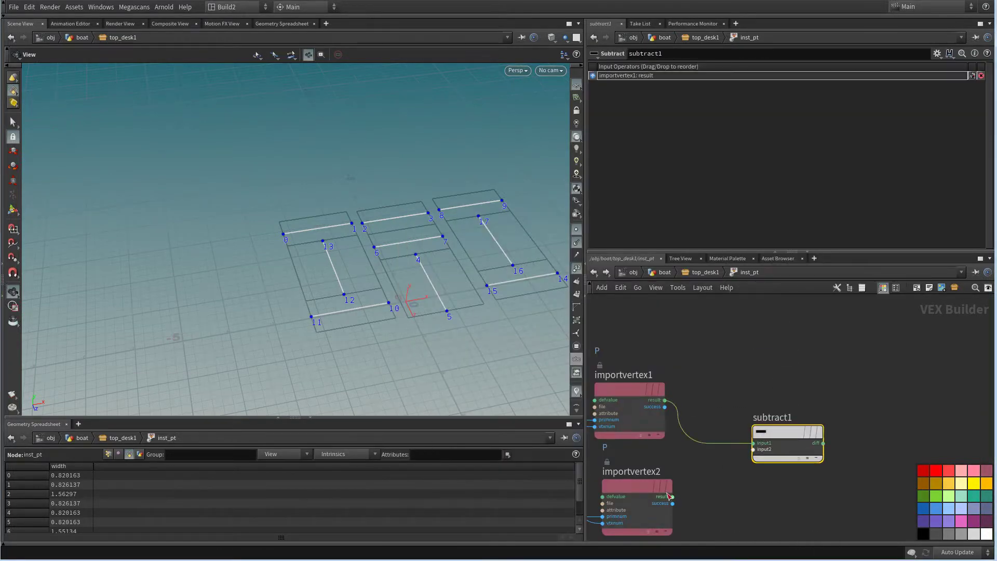
left_click(672, 497)
left_click(757, 449)
middle_click_drag(777, 392, 814, 410)
Add a Length node and feed it the difference from the Subtract node
scroll(724, 387, "down", 3)
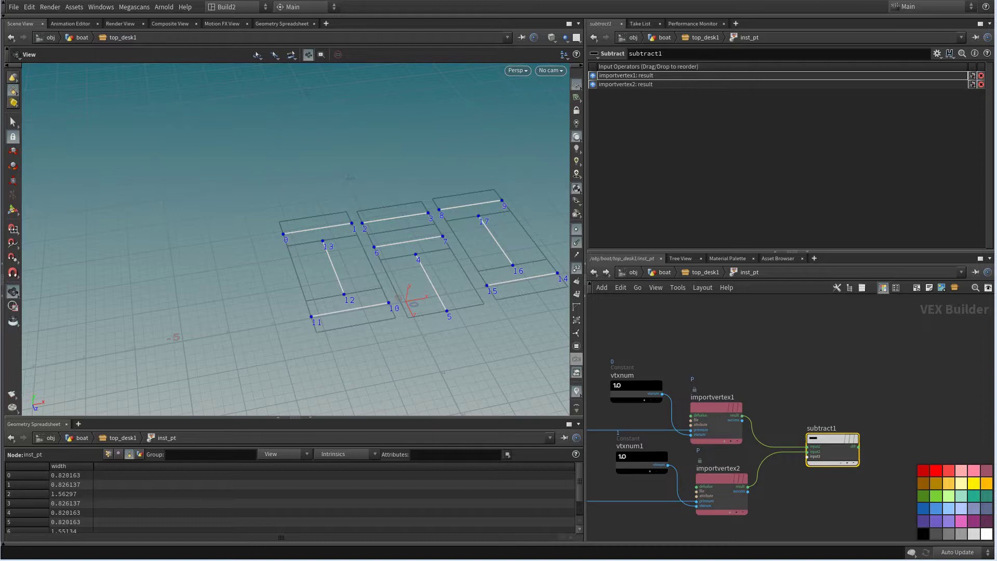
middle_click_drag(776, 421, 690, 409)
scroll(830, 415, "up", 2)
middle_click_drag(810, 397, 743, 392)
key("Tab")
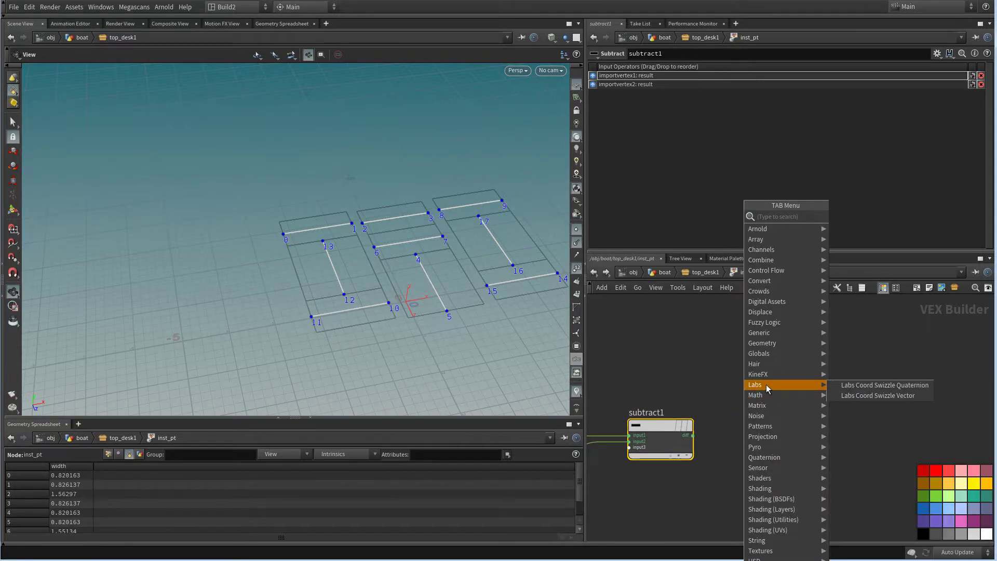
left_click(862, 217)
left_click(779, 428)
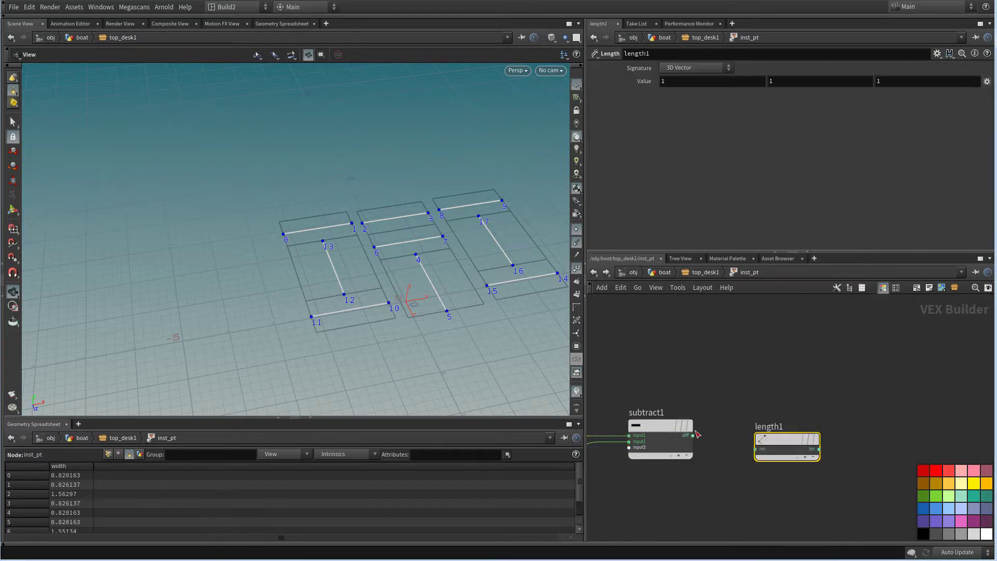
Add a Bind node fed by the Length result and color it light pink
middle_click_drag(845, 375, 763, 375)
key("Tab")
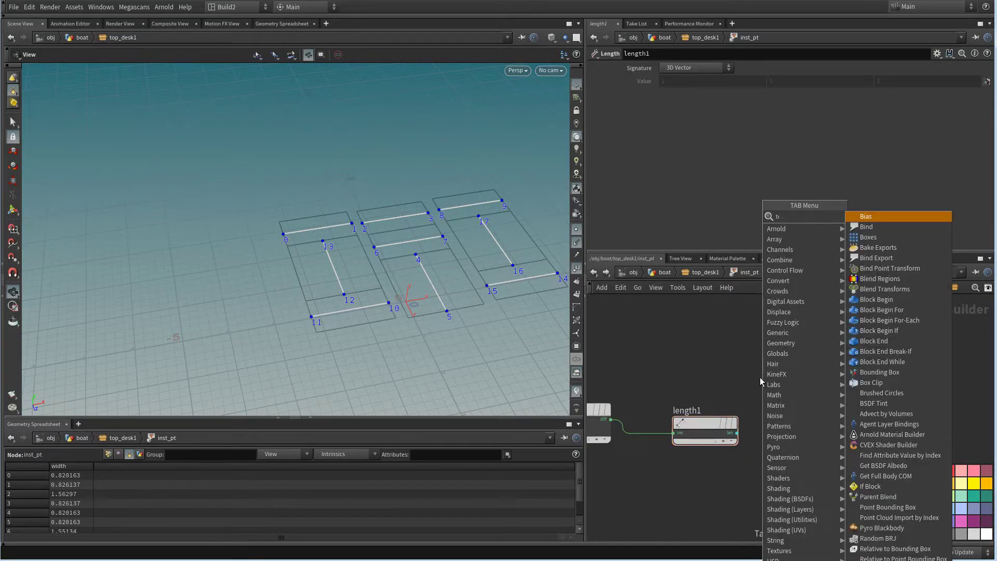
left_click(872, 235)
left_click(834, 438)
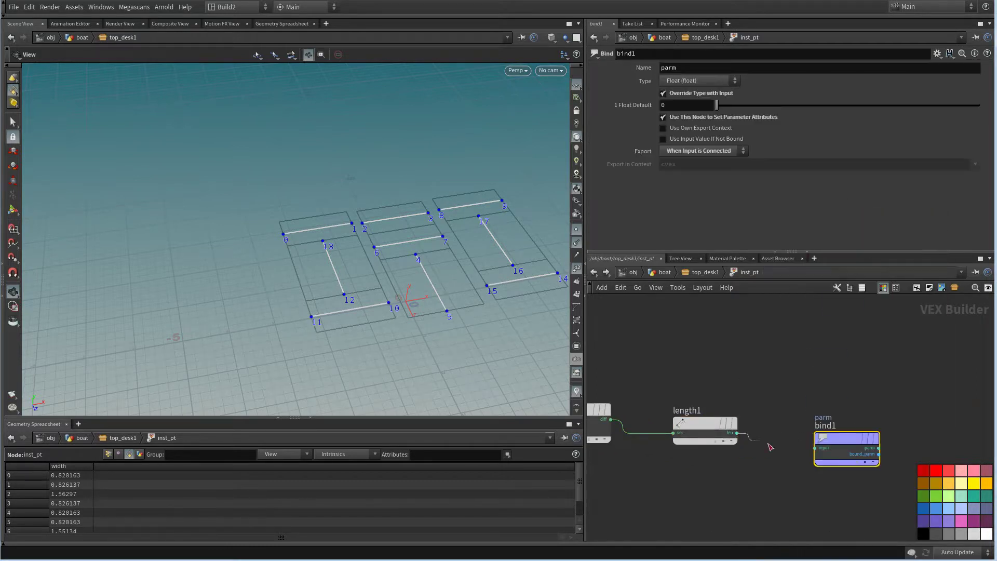
left_click(964, 475)
Name the Bind node's attribute q, keeping its type as Float
left_click(701, 81)
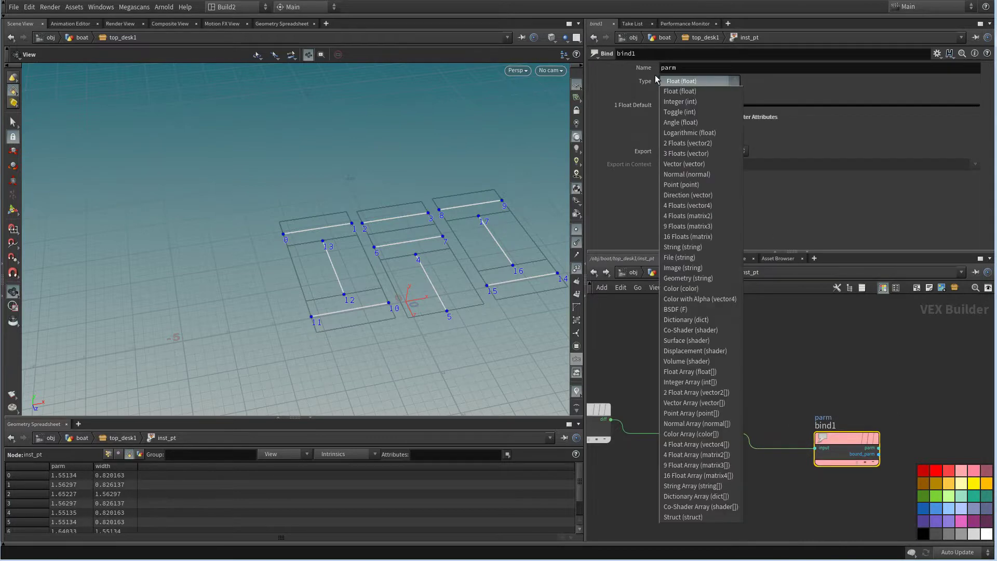
left_click(656, 80)
left_click_drag(686, 68, 614, 83)
type("q")
key("Return")
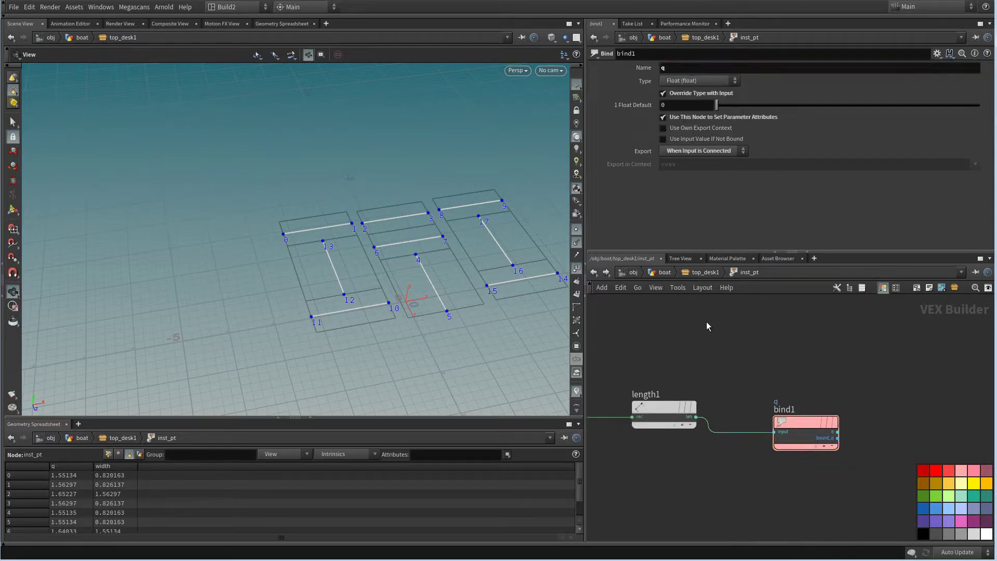
Return to the top_desk1 network and display the q2 Visualize node to show the q values on the center lines
left_click(704, 272)
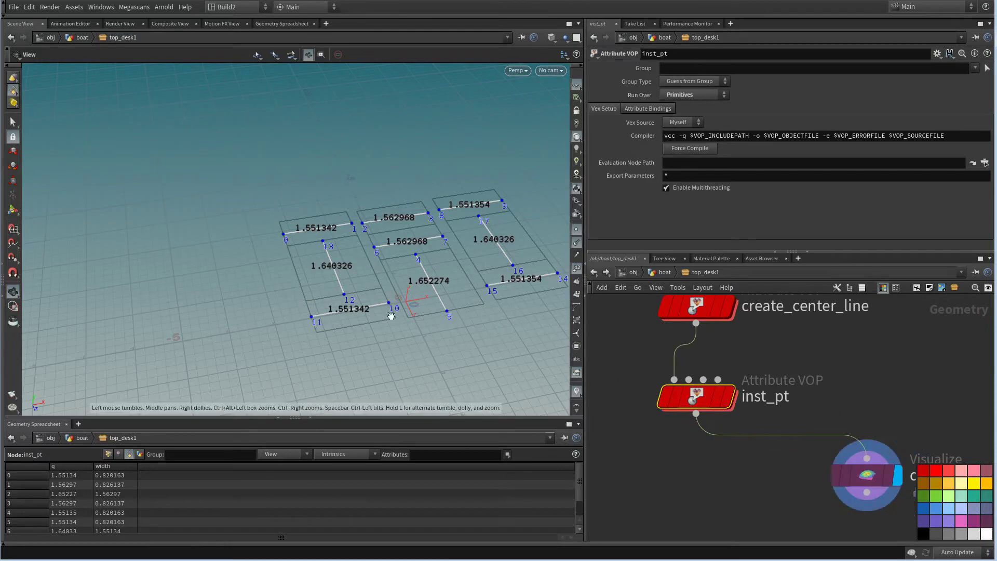
left_click_drag(328, 306, 386, 306)
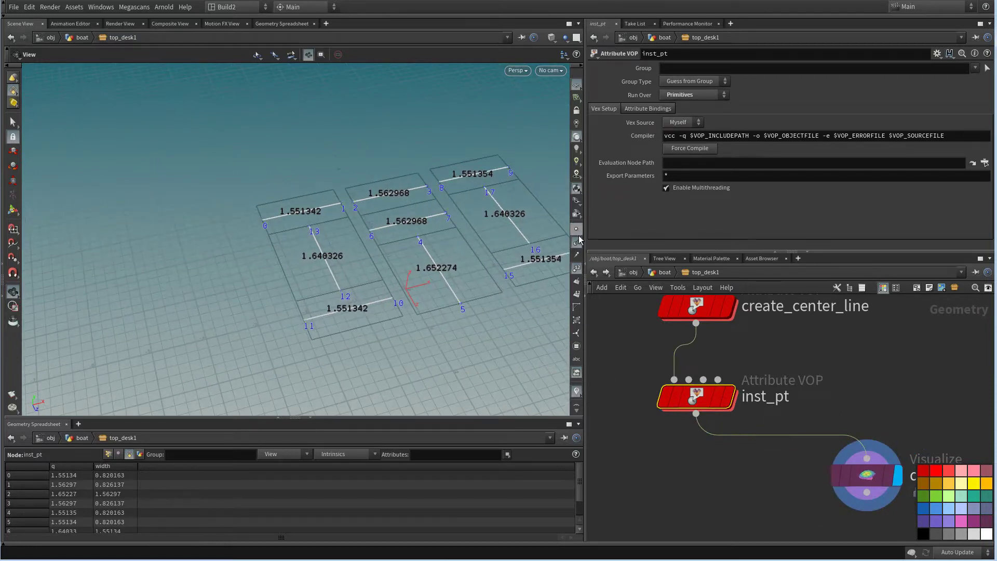
Turn off the point numbers and show the center lines' points as markers in the viewport
right_click_drag(483, 281, 436, 314)
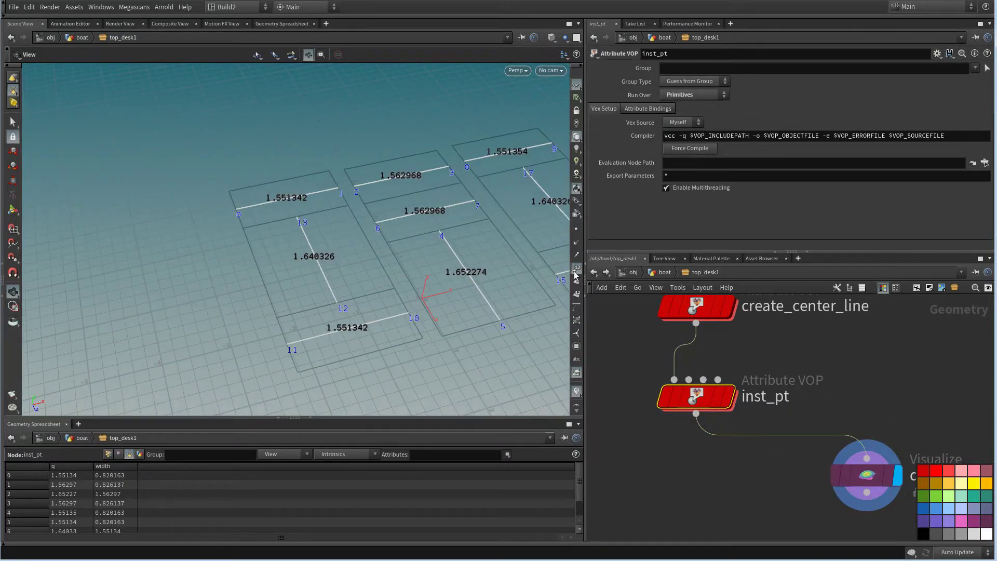
left_click(576, 231)
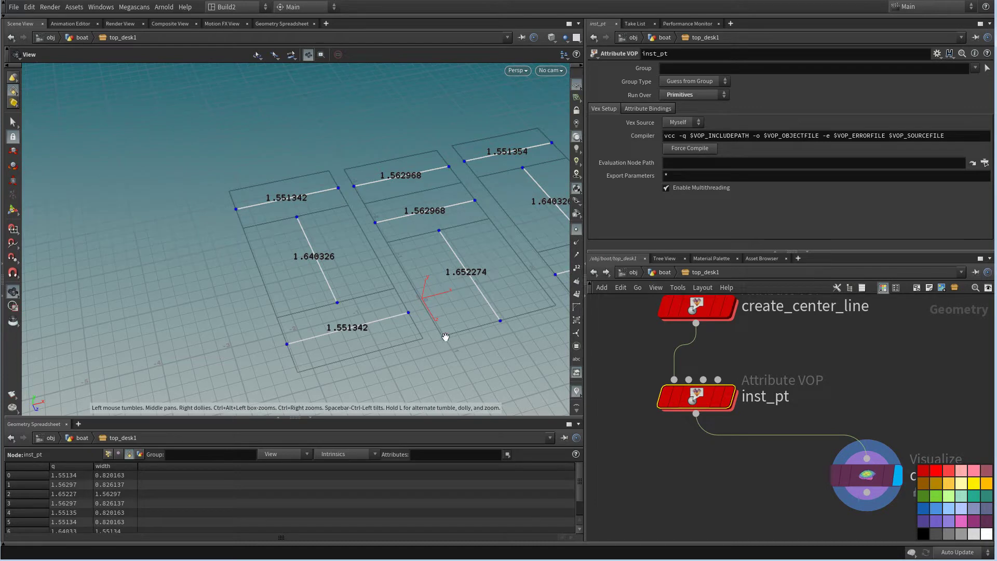
middle_click_drag(709, 474, 689, 422)
scroll(689, 415, "down", 1)
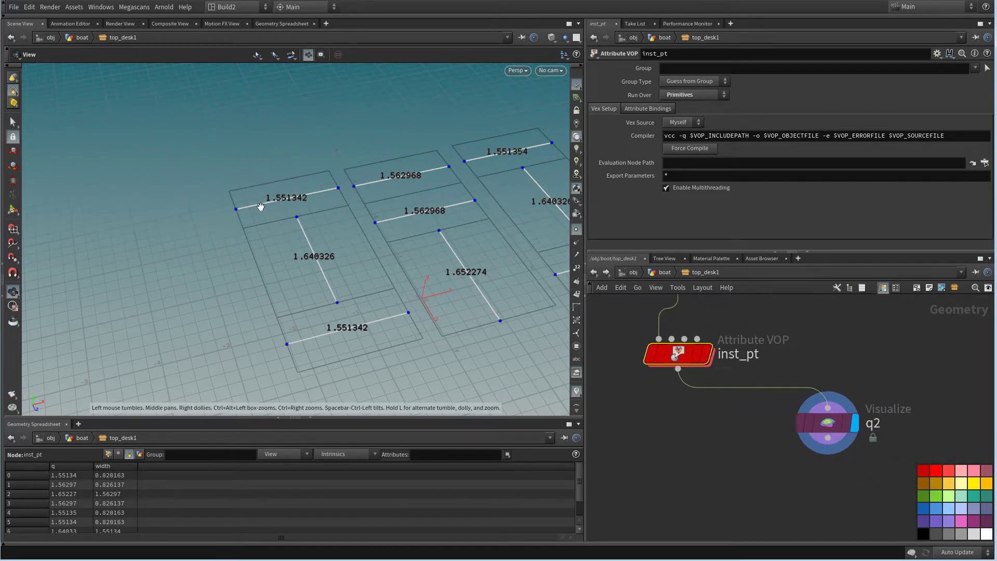
middle_click_drag(443, 253, 372, 290)
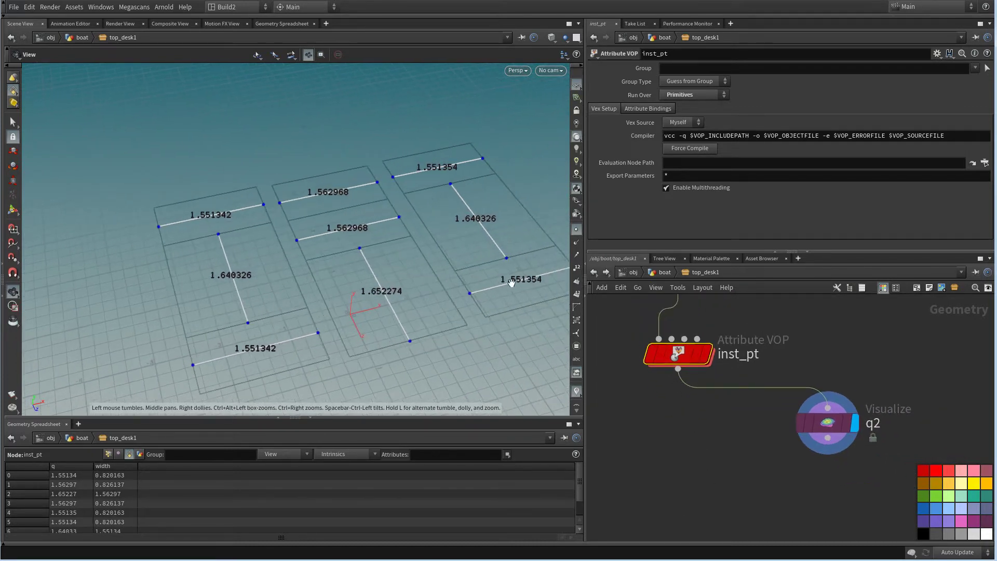
scroll(698, 427, "down", 2)
middle_click_drag(702, 432, 743, 444)
scroll(732, 437, "up", 2)
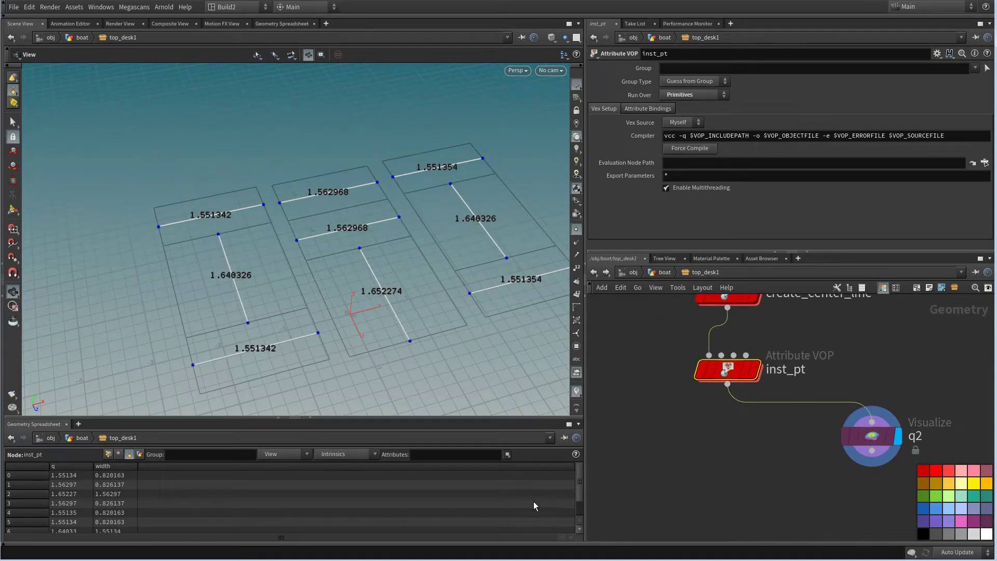
Add a second Bind node inside inst_pt, below the Length node, and color it light pink
double_click(683, 337)
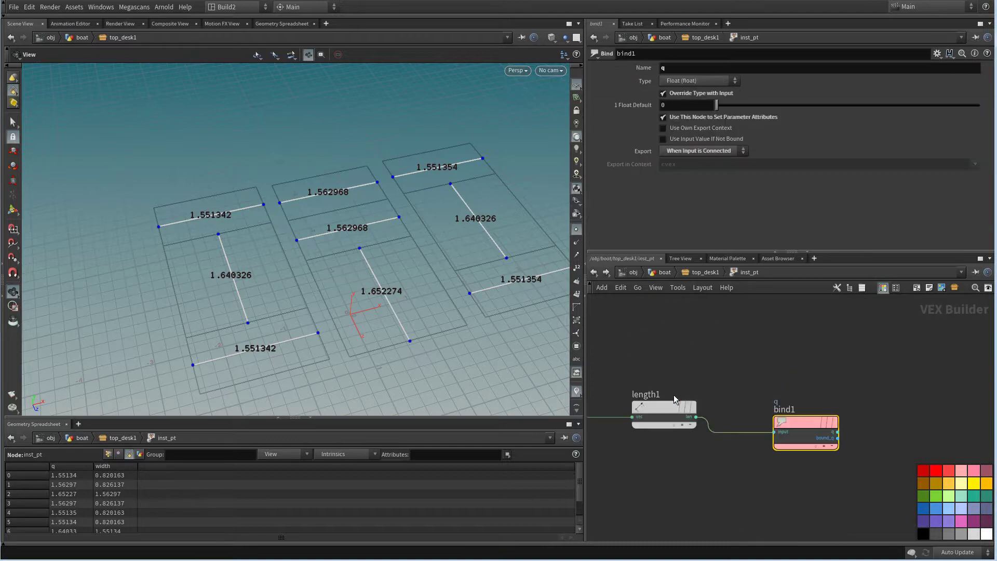
key("Tab")
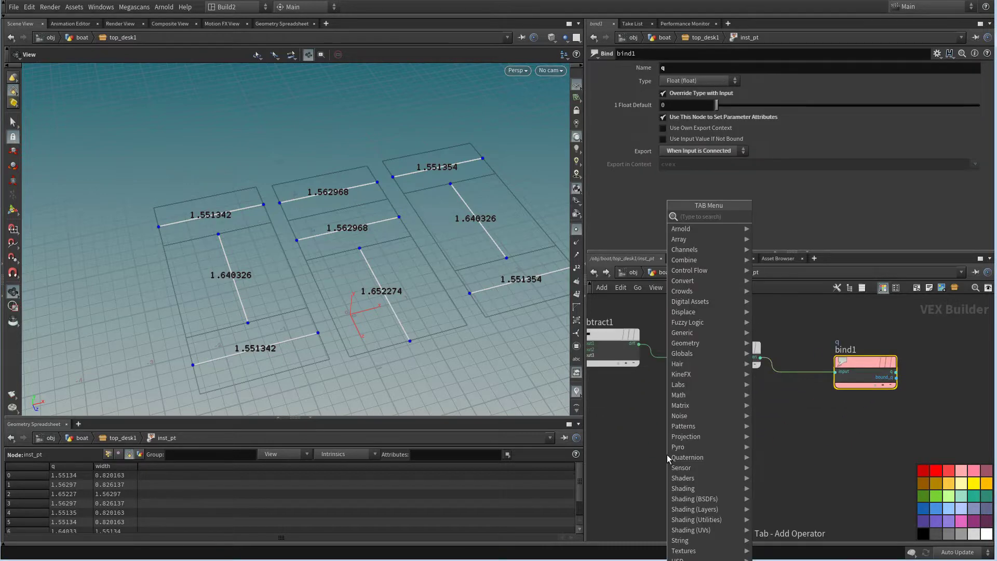
type("bi")
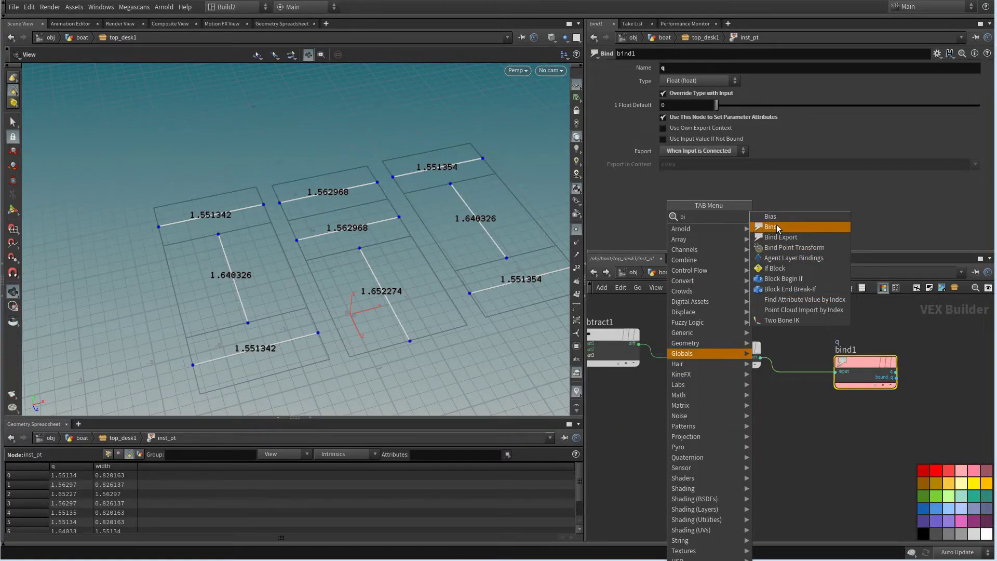
left_click(777, 228)
left_click(658, 483)
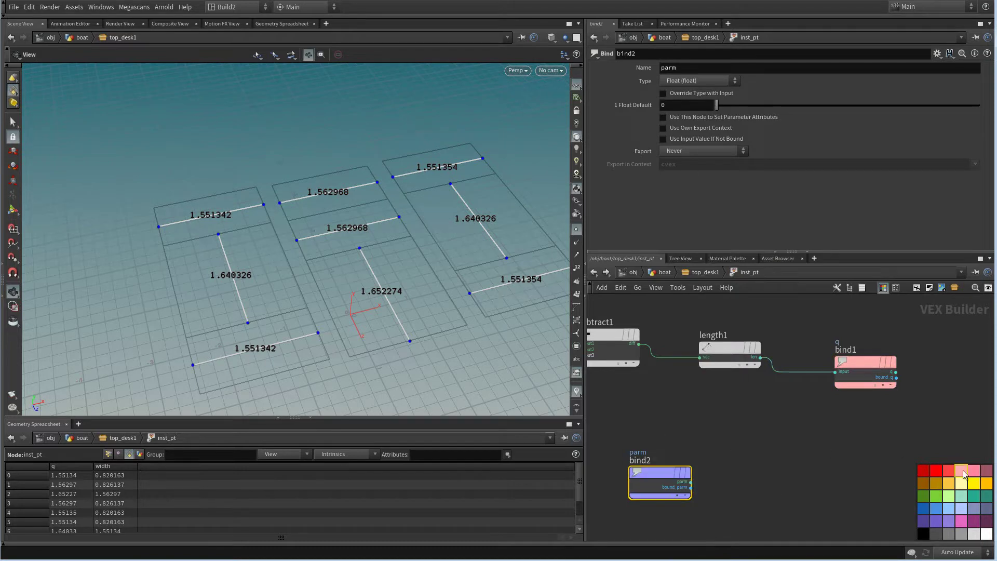
left_click(962, 472)
Check which attribute name the Set Attribute node inside create_center_line writes, and view that node's center lines in top_desk1
left_click(694, 273)
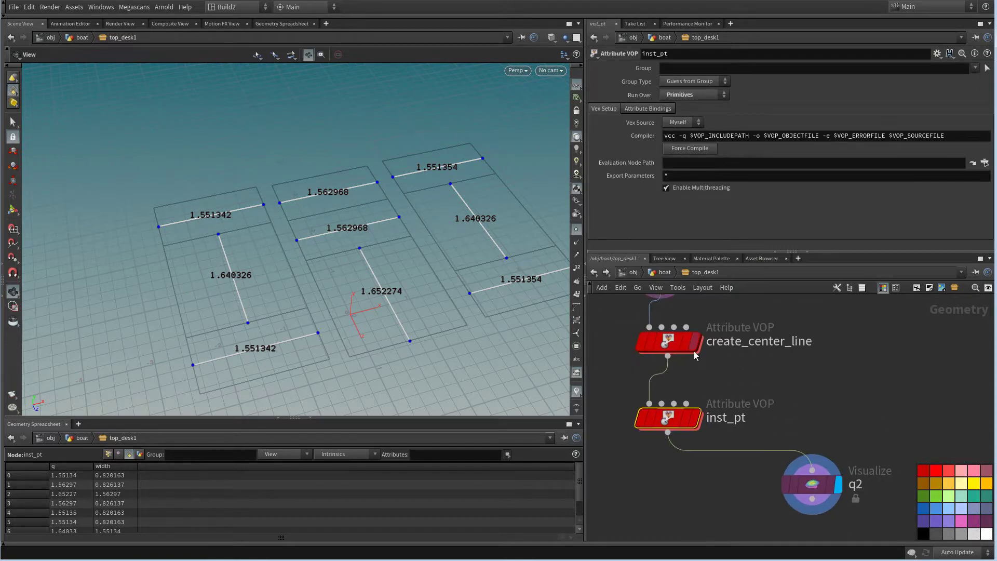
double_click(670, 343)
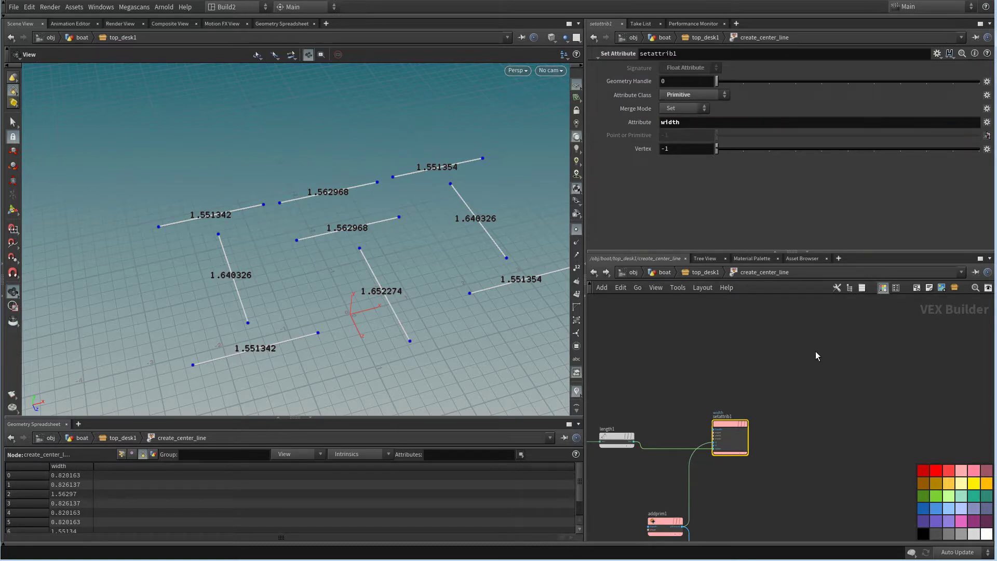
left_click(594, 274)
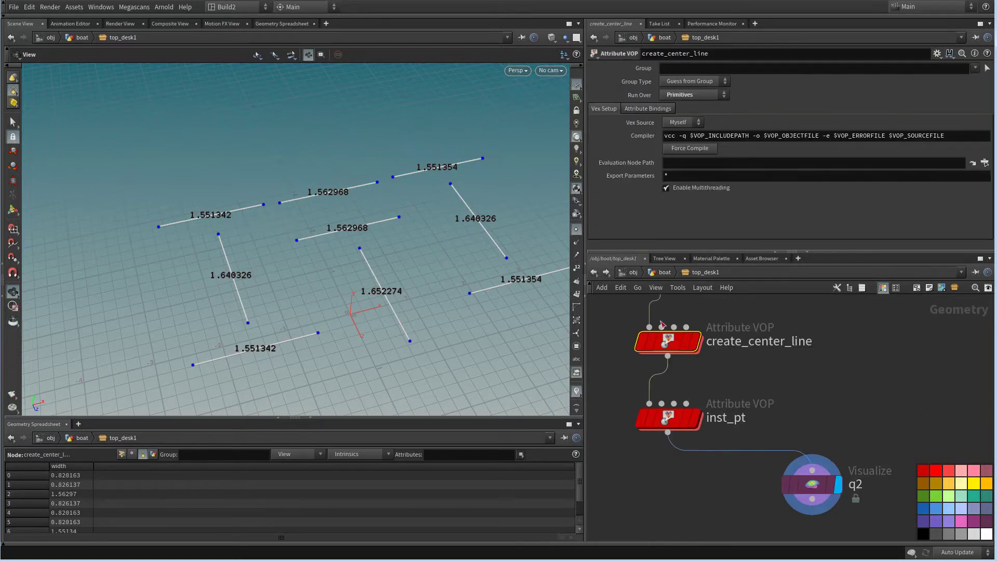
mouse_move(674, 424)
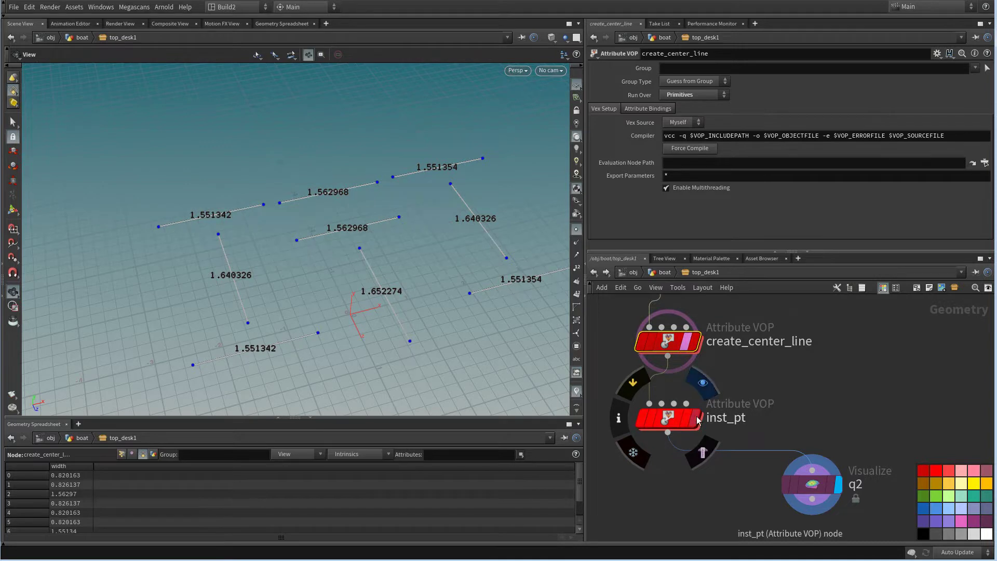
left_click(694, 341)
middle_click_drag(709, 351, 731, 448)
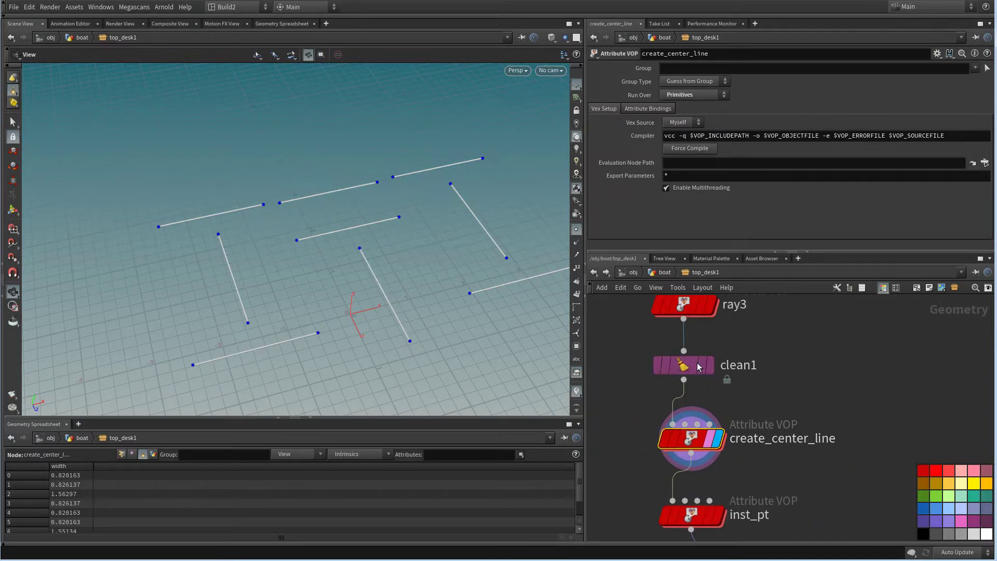
left_click(697, 363)
scroll(697, 362, "down", 2)
scroll(696, 379, "down", 2)
Name the new Bind node's attribute width inside inst_pt
double_click(677, 405)
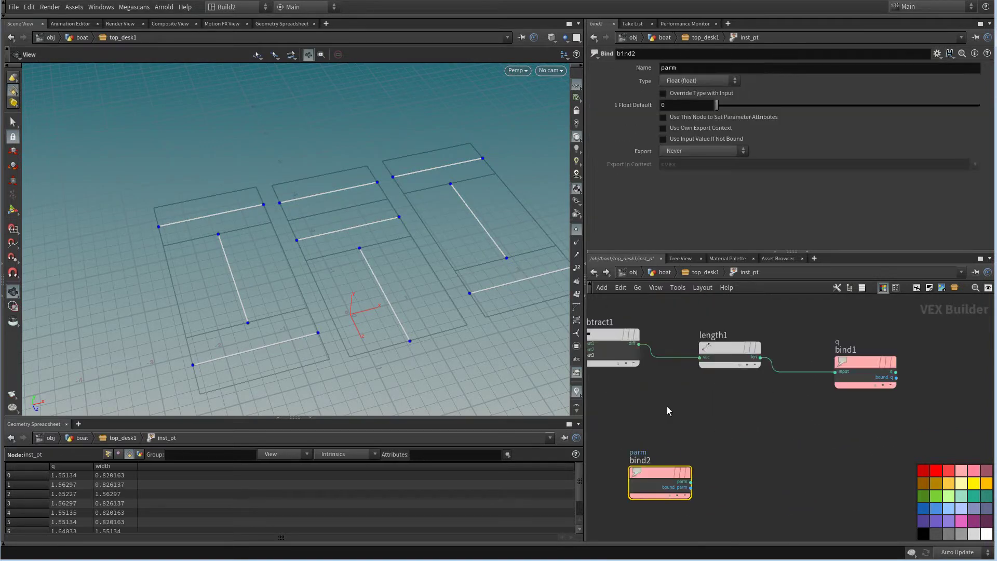
double_click(684, 66)
key("Return")
scroll(759, 438, "up", 2)
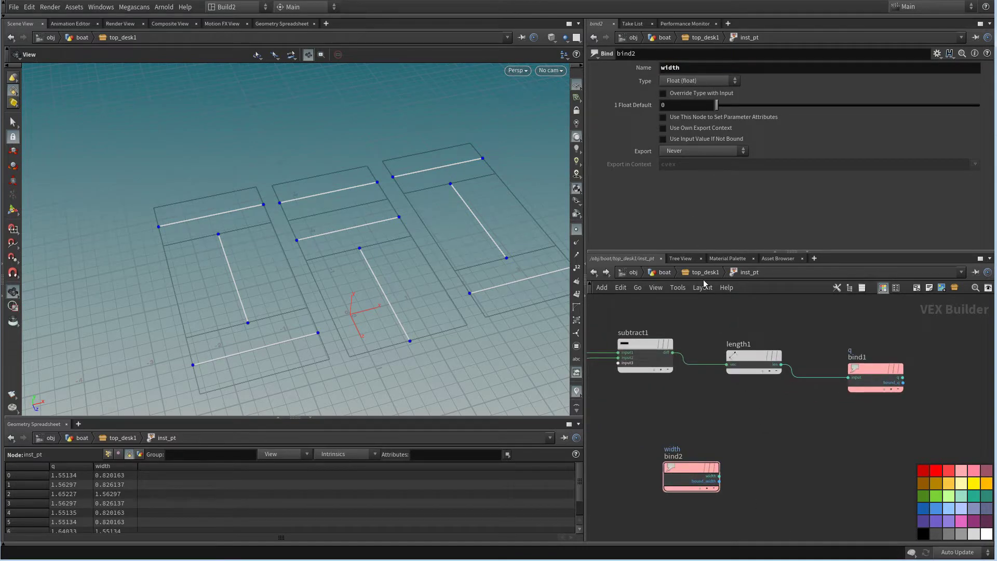
Return to top_desk1 and examine the desk panels produced by the ray3 node
key("u")
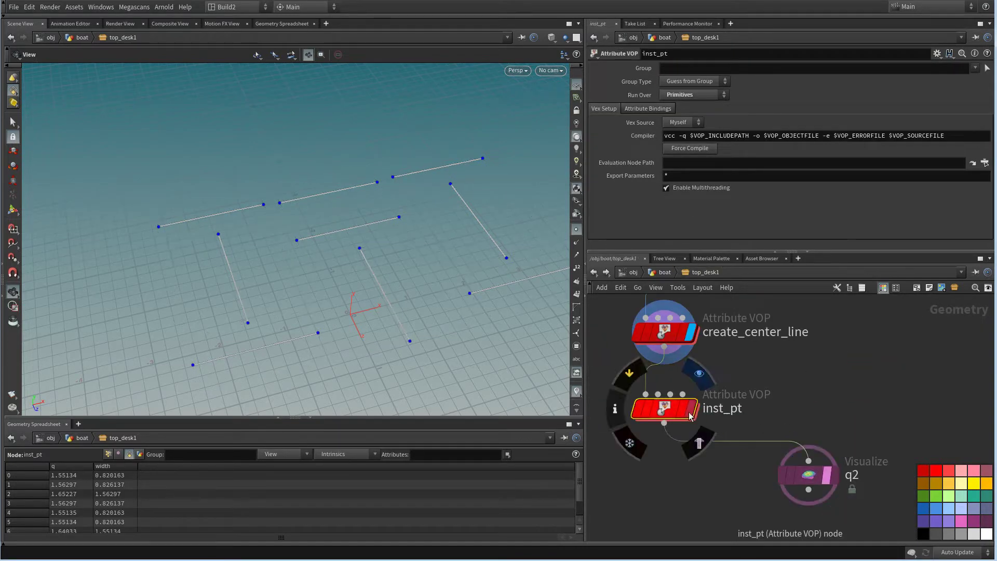
double_click(670, 409)
left_click(692, 272)
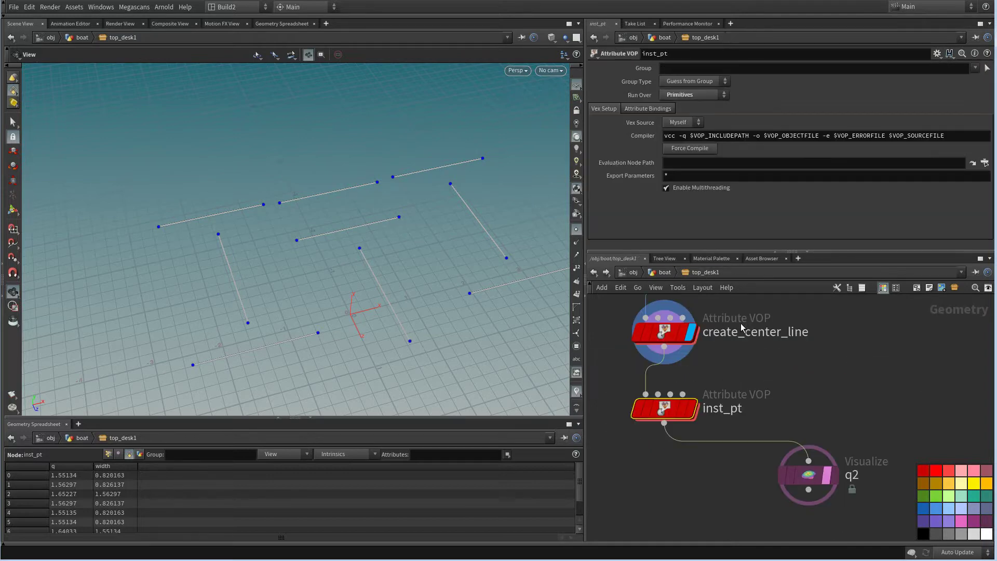
middle_click_drag(740, 323, 740, 441)
left_click(682, 321)
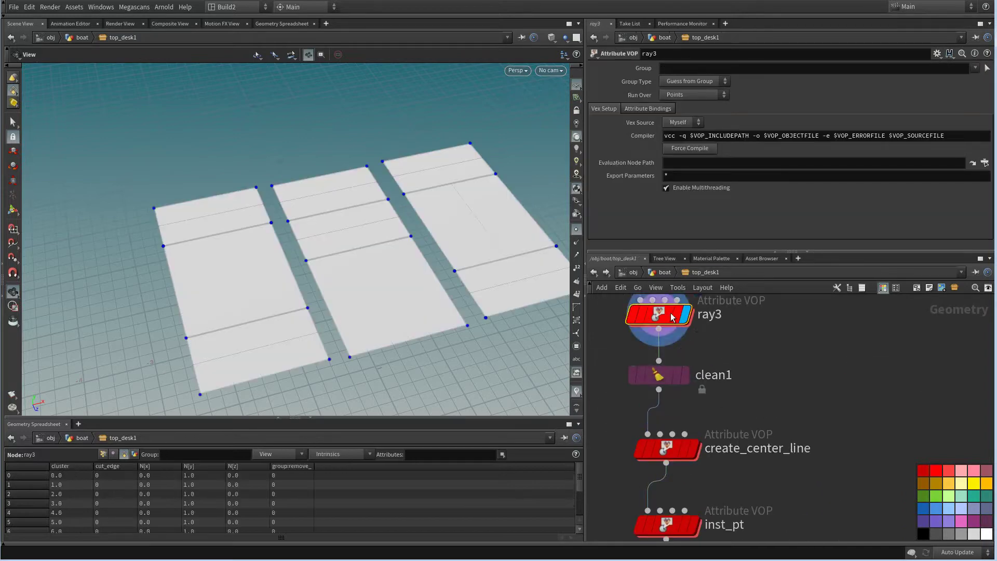
double_click(681, 322)
left_click(594, 272)
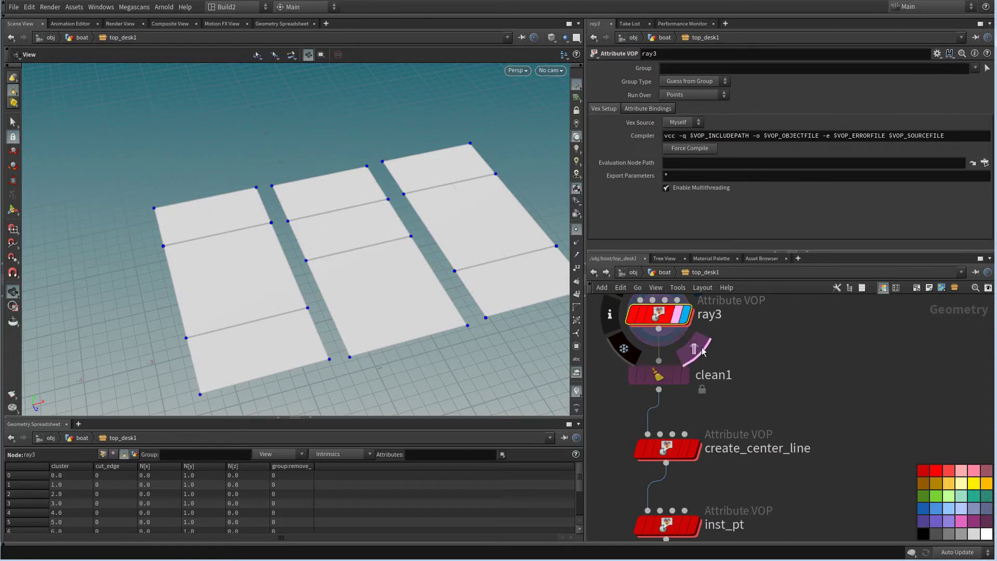
Display the q2 Visualize node again to show the q values on the center lines
middle_click_drag(705, 512, 703, 413)
left_click(695, 425)
left_click(837, 491)
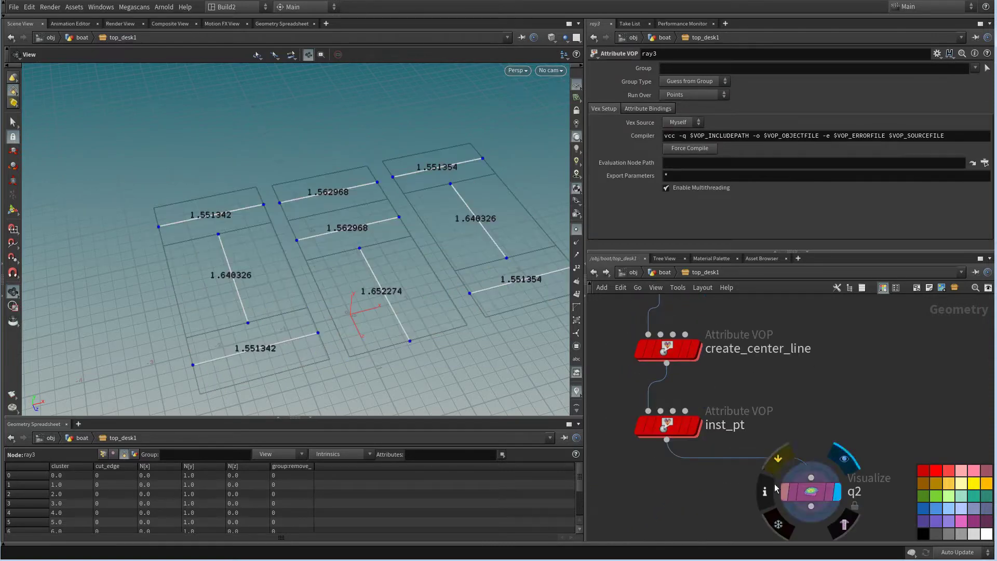
middle_click_drag(831, 499, 849, 462)
Wire the width output of the second Bind node into the q Bind node inside inst_pt, replacing the Length connection
double_click(684, 394)
middle_click_drag(710, 472, 730, 448)
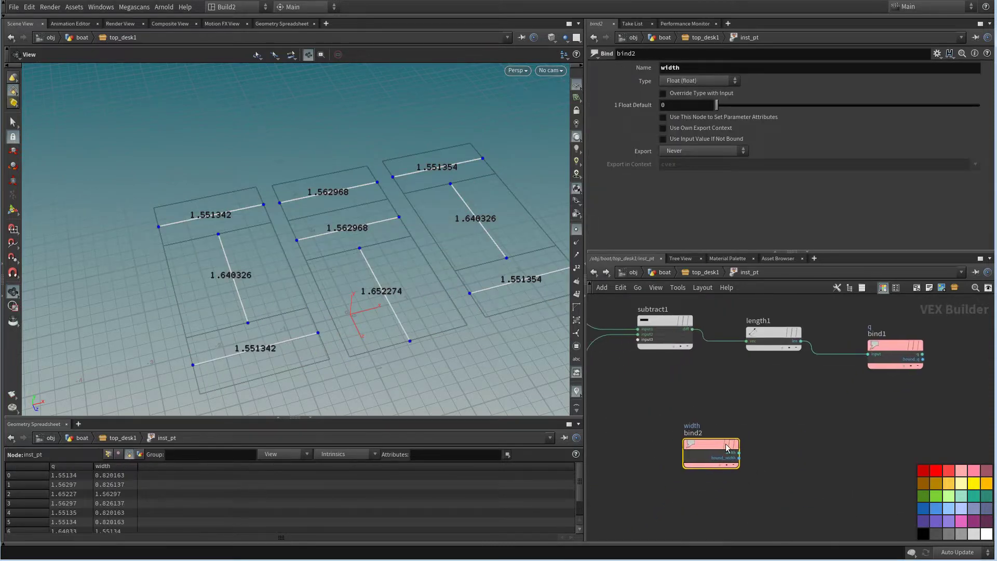
left_click_drag(730, 448, 742, 472)
left_click(867, 353)
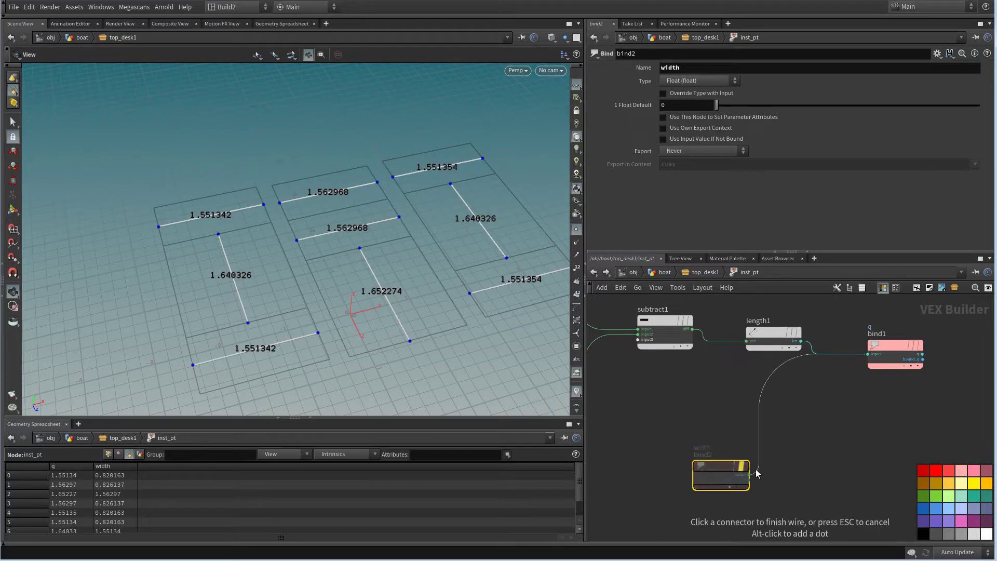
left_click(749, 474)
middle_click_drag(806, 440, 753, 407)
left_click_drag(839, 321, 878, 331)
scroll(801, 377, "up", 1)
middle_click_drag(801, 377, 759, 405)
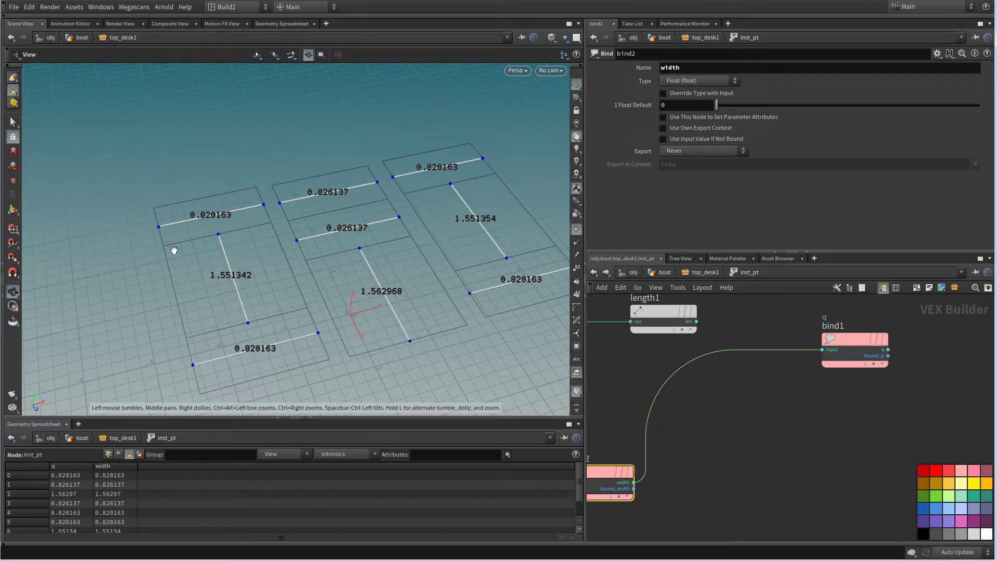
Insert a Multiply Constant node on the wire between the width Bind and the q Bind, beside the width Bind
middle_click_drag(740, 394, 783, 418)
scroll(777, 427, "up", 1)
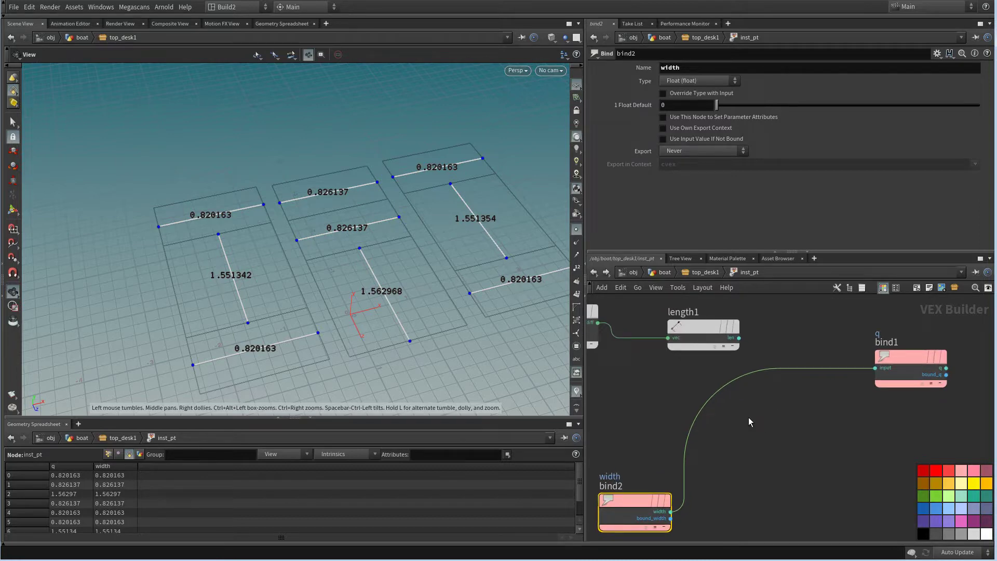
middle_click_drag(748, 419, 758, 371)
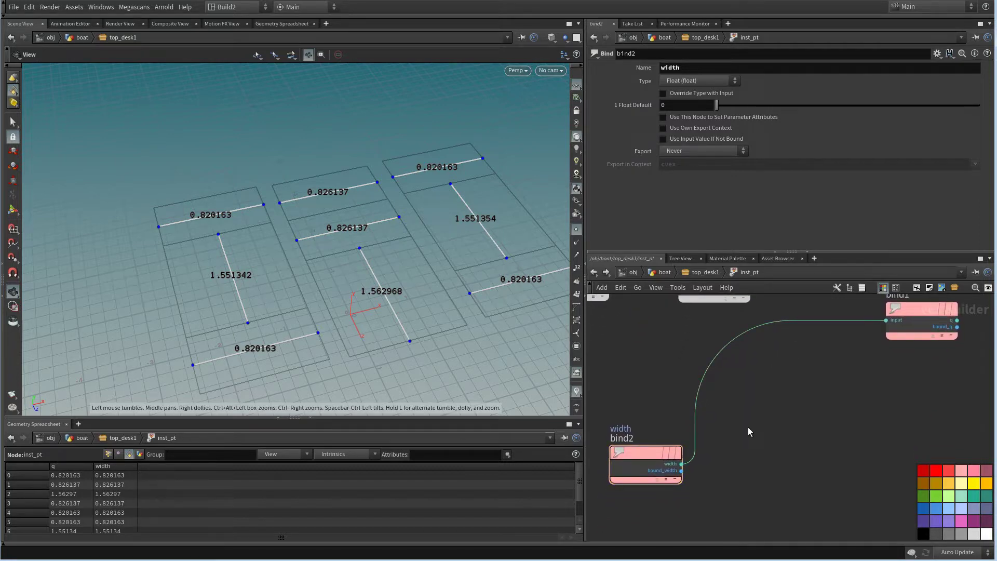
key("Tab")
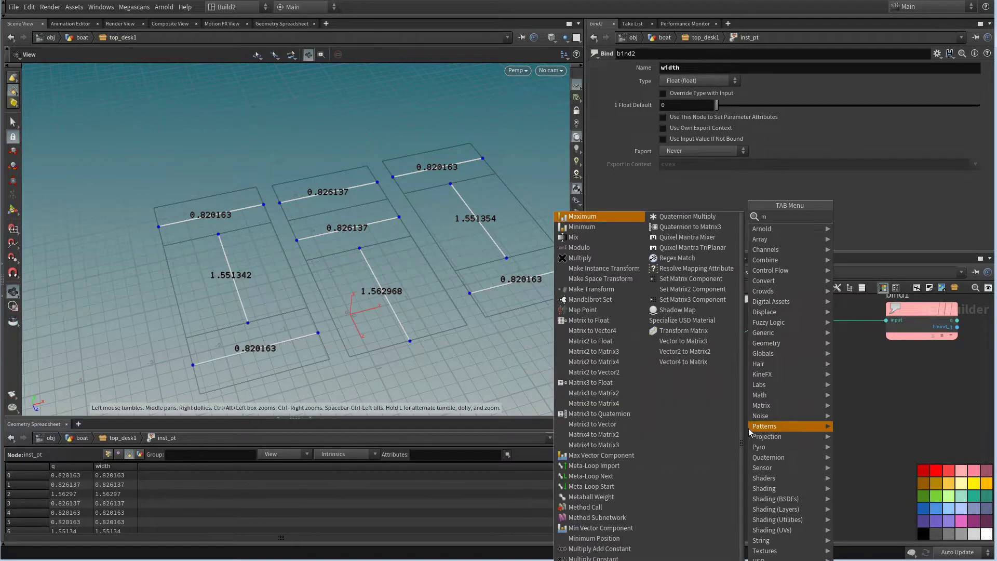
type("mu")
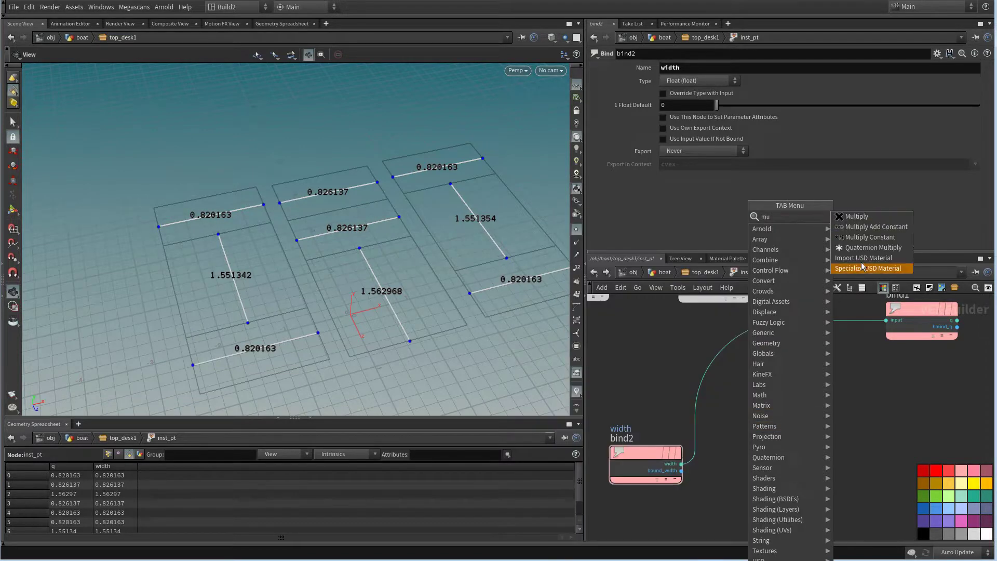
left_click(870, 236)
left_click(725, 400)
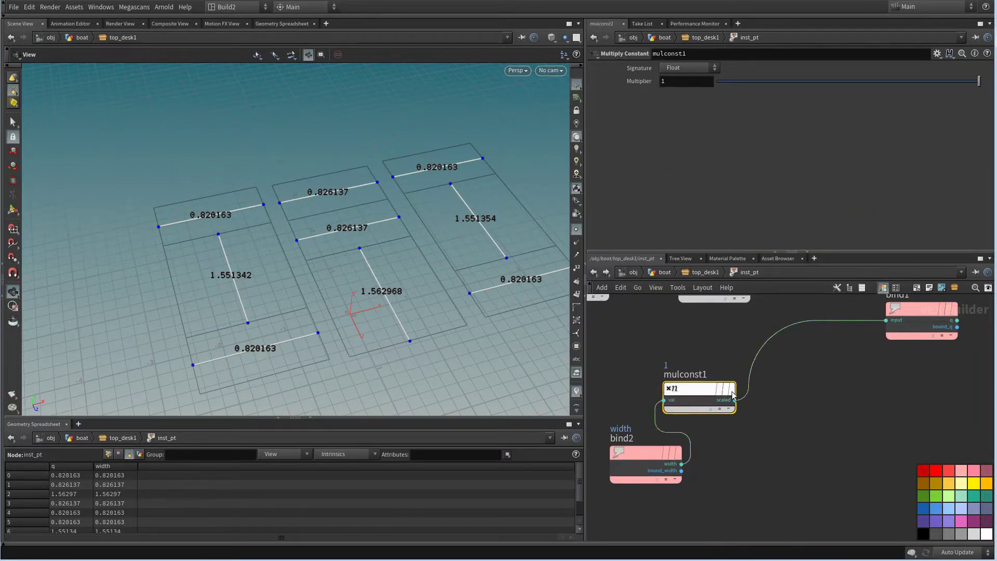
left_click_drag(741, 397, 784, 445)
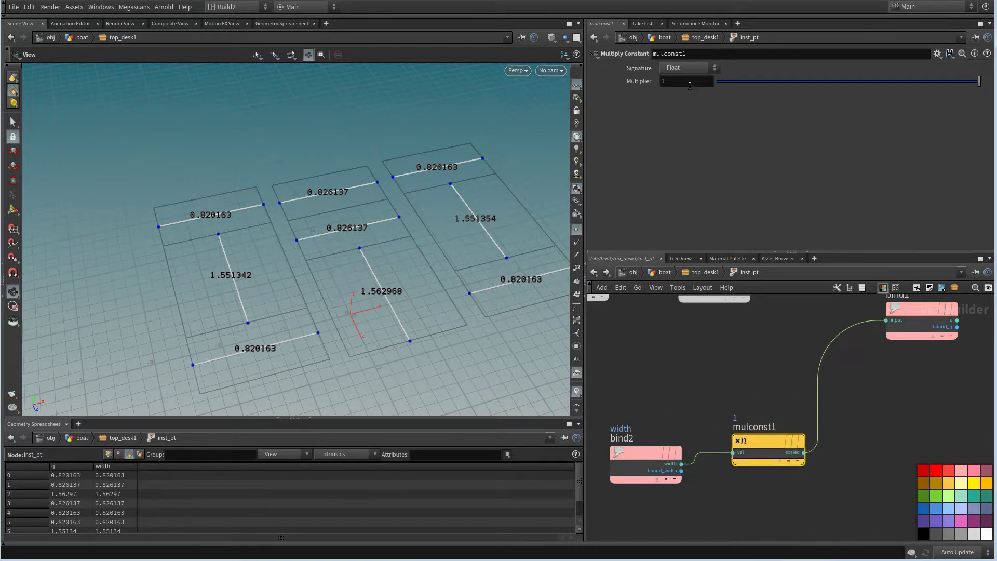
Set the Multiply Constant's multiplier to 0.75 and space out the nodes along the wire to the q Bind
left_click_drag(689, 86, 587, 98)
type("0.75")
key("Return")
middle_click_drag(901, 431, 801, 449)
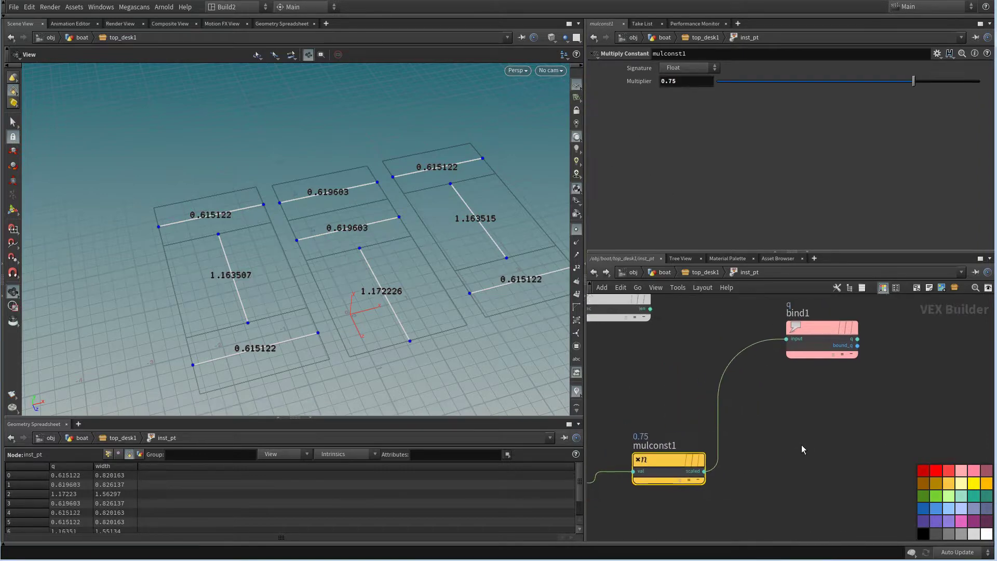
scroll(801, 444, "down", 1)
left_click_drag(814, 361, 876, 361)
middle_click_drag(750, 349, 793, 364)
left_click_drag(751, 480, 749, 490)
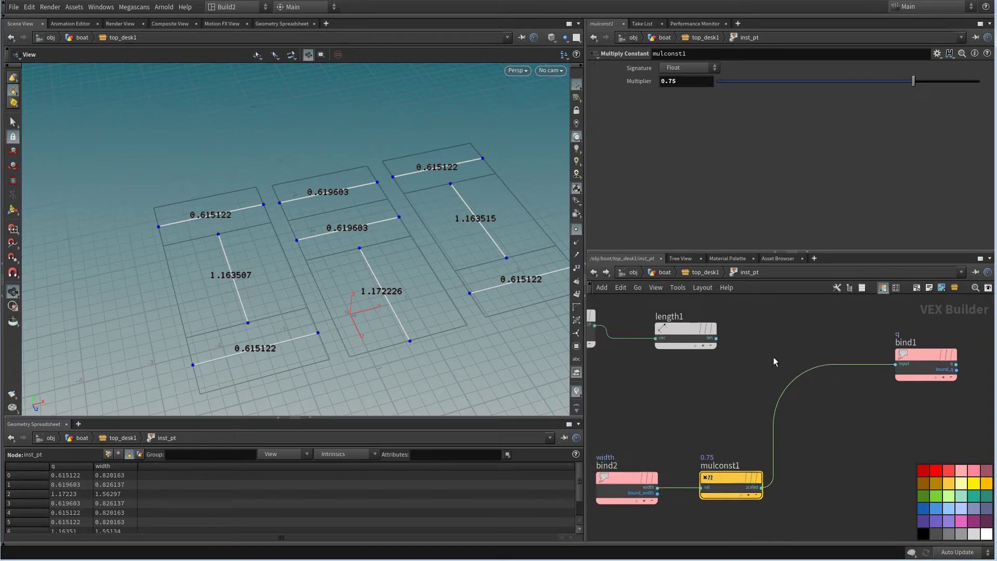
Bypass and re-enable the Multiply Constant node to compare the q values with and without the multiplier
left_click(690, 274)
double_click(686, 393)
mouse_move(712, 487)
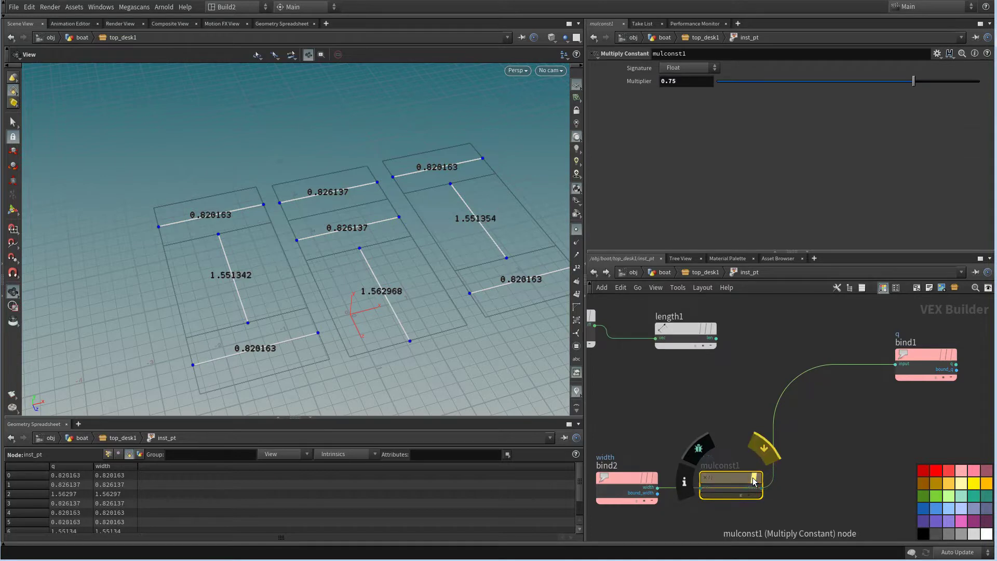
middle_click_drag(722, 419, 731, 396)
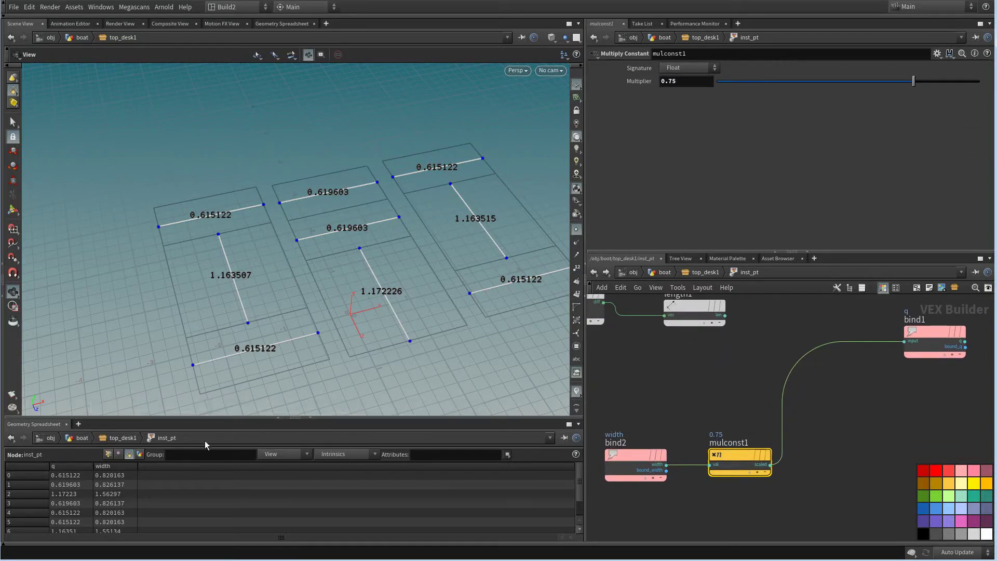
middle_click_drag(792, 417, 701, 459)
left_click_drag(828, 394, 846, 429)
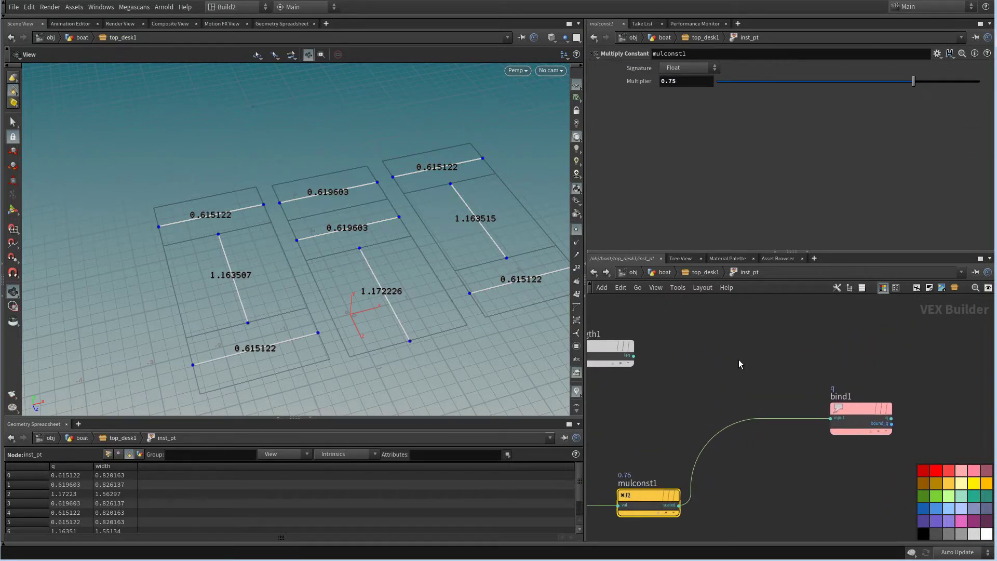
Add a Divide node in inst_pt between the Length node and the q Bind node
middle_click_drag(716, 356, 749, 366)
left_click(749, 366)
key("Tab")
type("di")
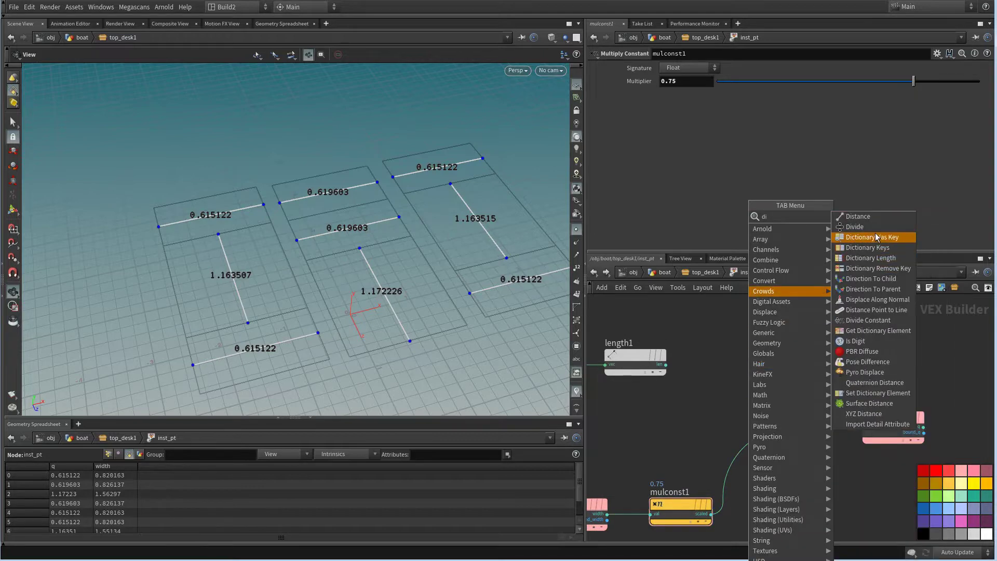
left_click(854, 227)
left_click(800, 374)
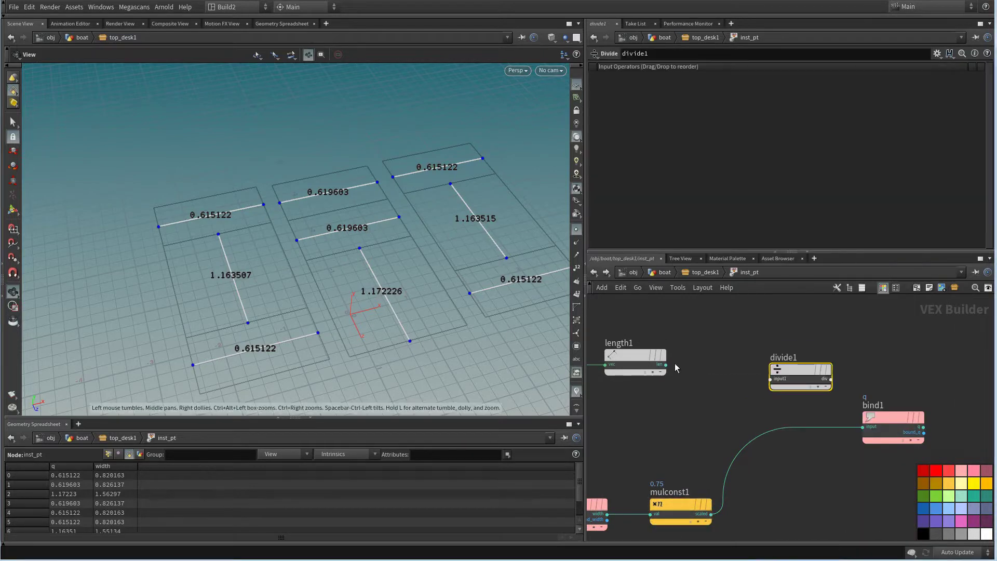
Wire the Length and Multiply Constant outputs into the Divide node and its result into the q Bind node
left_click(666, 365)
left_click(770, 378)
left_click(711, 514)
left_click(770, 384)
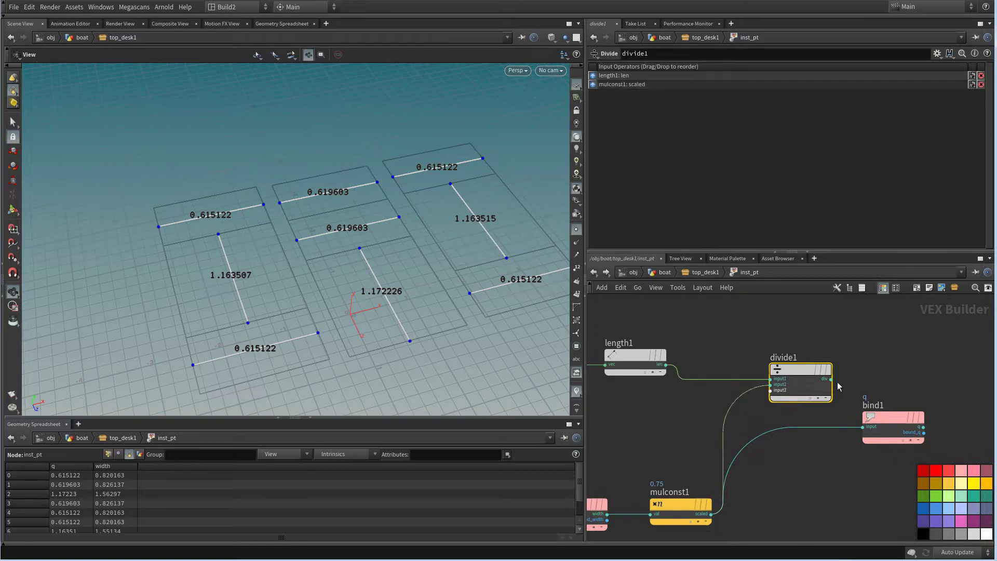
left_click(831, 379)
left_click(863, 427)
key("l")
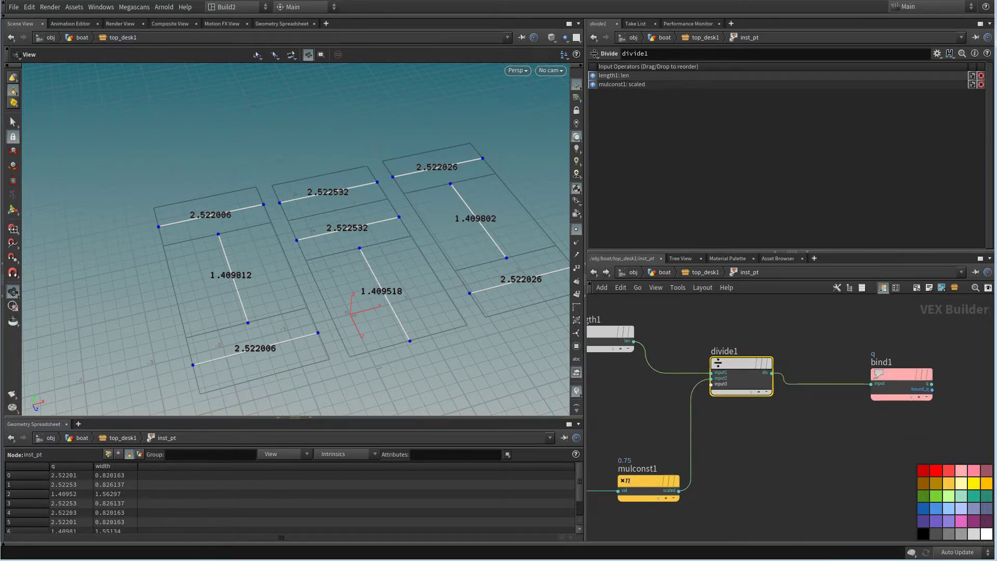
key("l")
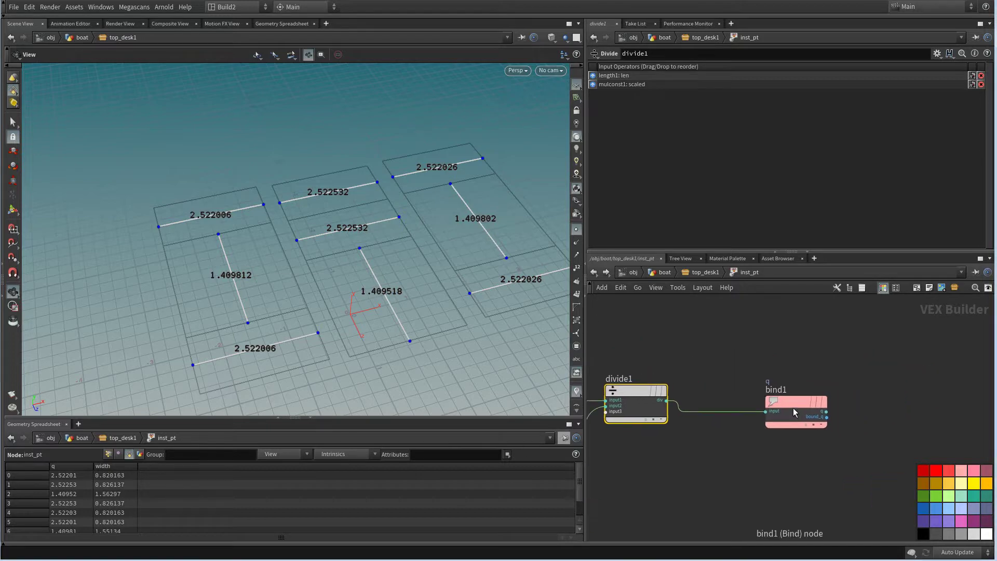
Insert a Round to Integer node on the wire between Divide and the q Bind, and space out the nodes
key("Tab")
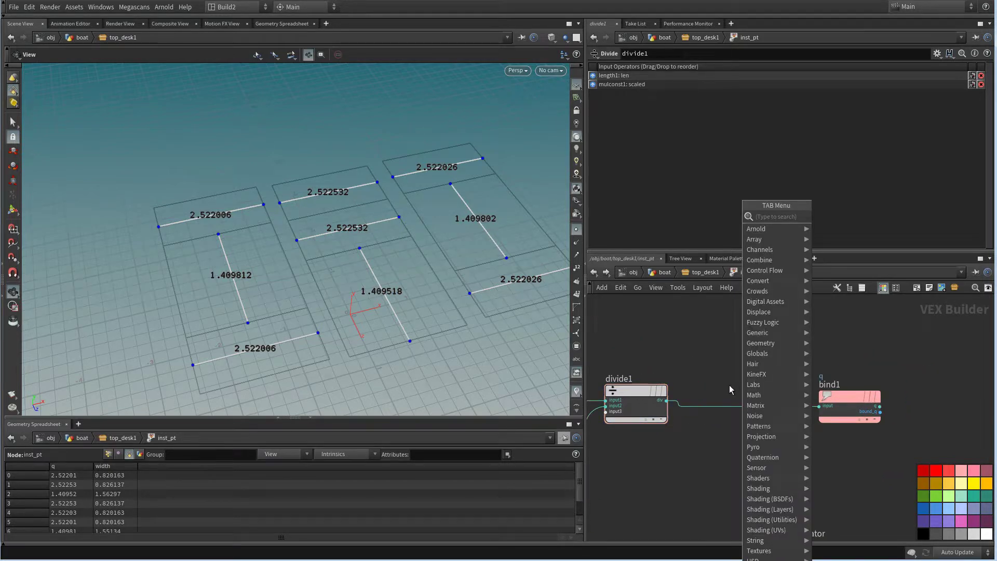
type("rou")
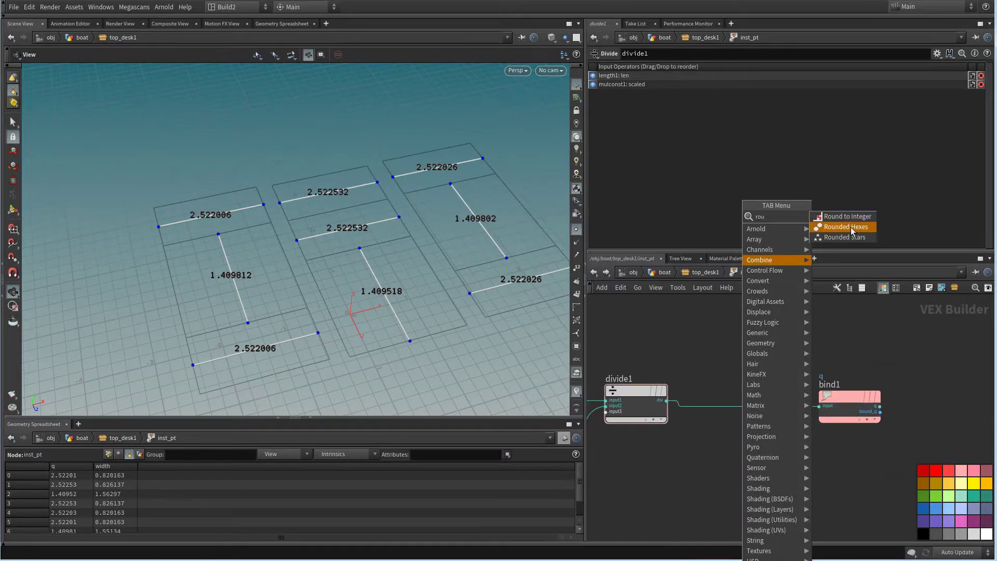
left_click(846, 216)
left_click(753, 411)
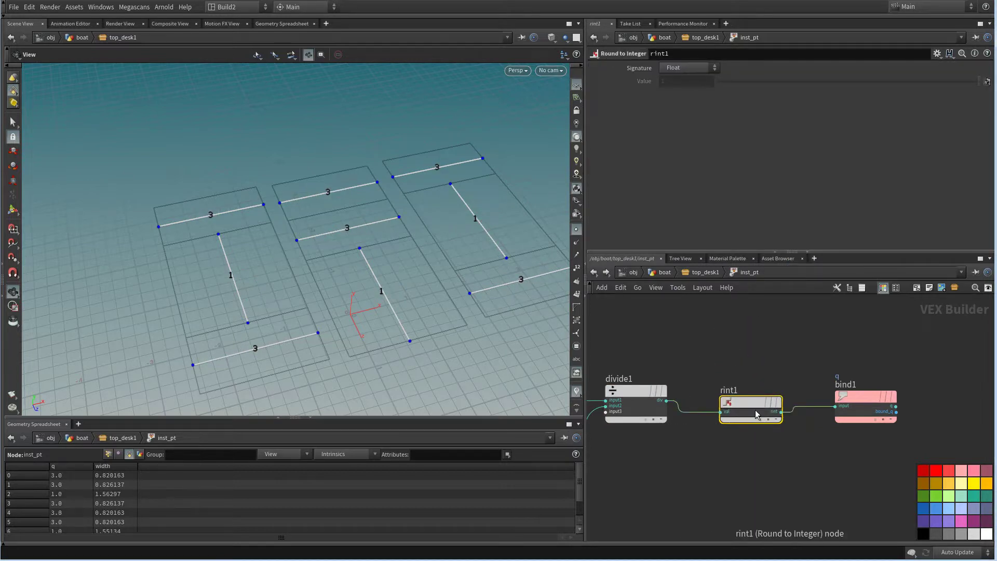
left_click_drag(747, 407, 739, 400)
middle_click_drag(699, 431, 673, 426)
scroll(691, 434, "down", 1)
left_click_drag(823, 406, 834, 407)
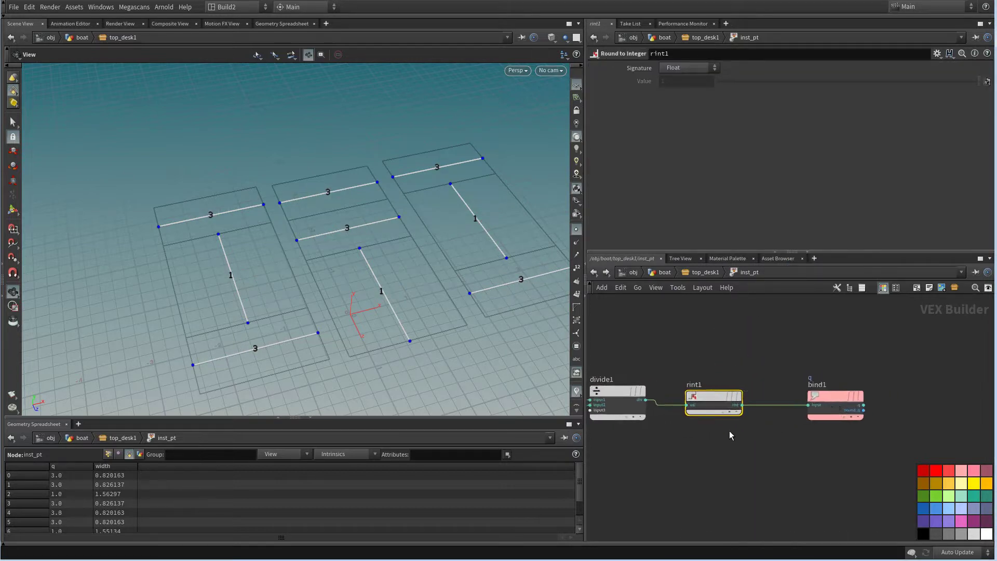
In top_desk1, set lot_subdivision1's minimum lot size to 2 and its irregularity to 0.5
middle_click_drag(631, 468, 700, 469)
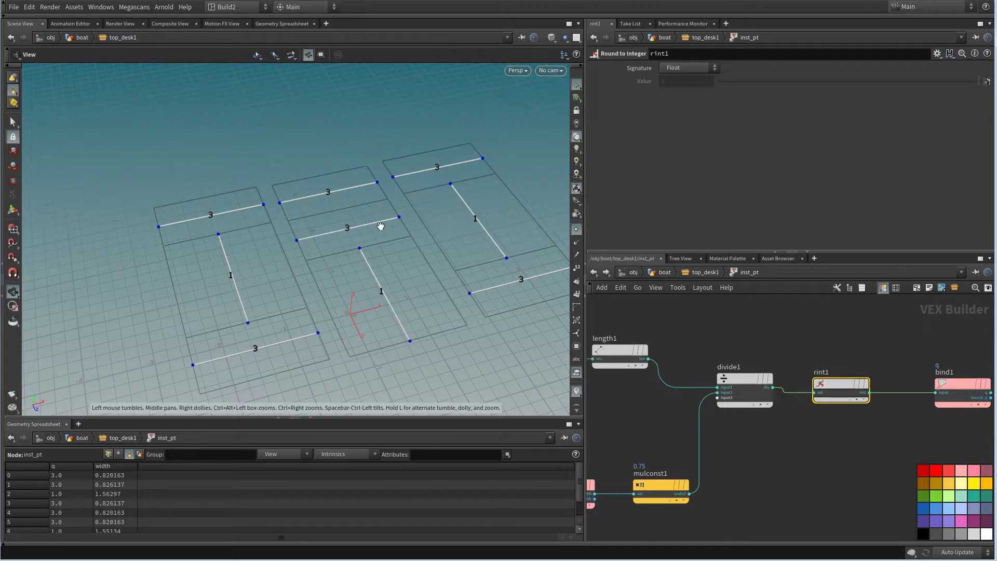
scroll(828, 469, "down", 4)
scroll(725, 453, "up", 3)
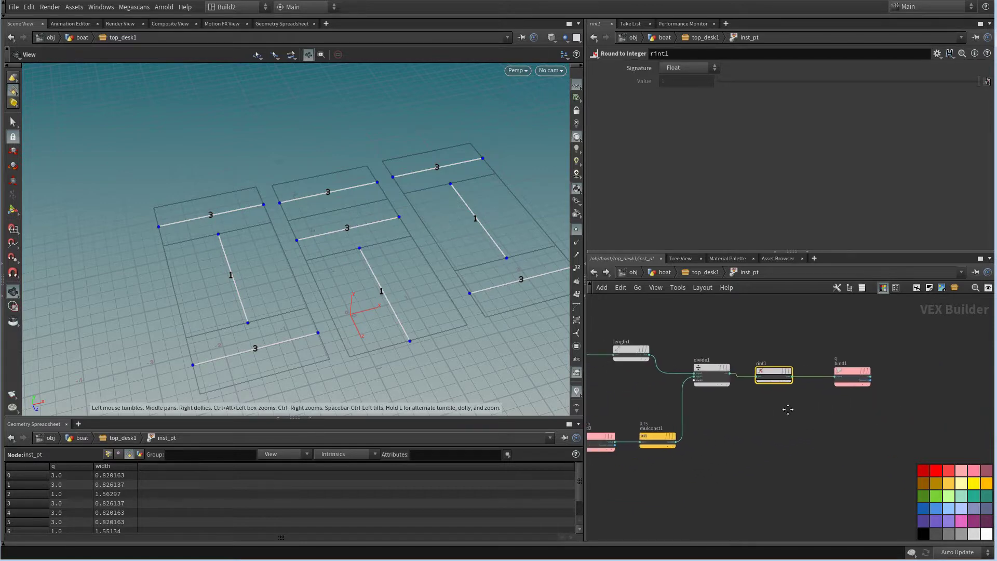
left_click(700, 274)
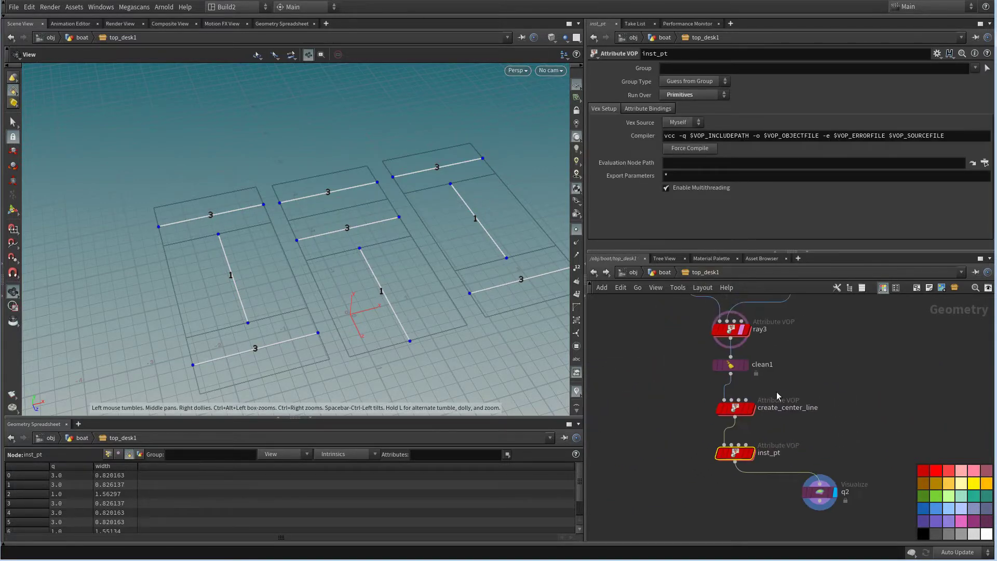
left_click(708, 398)
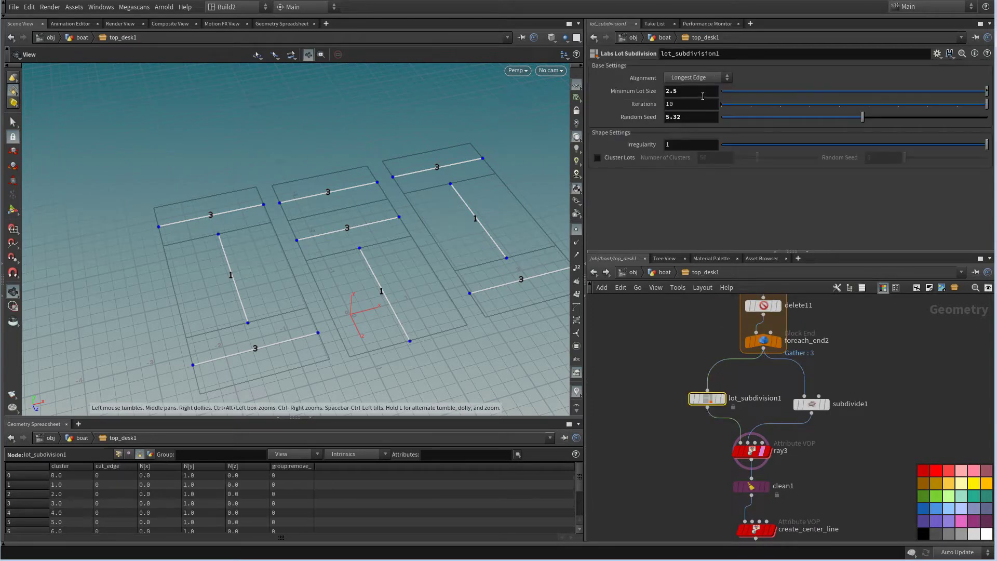
type("2")
key("Return")
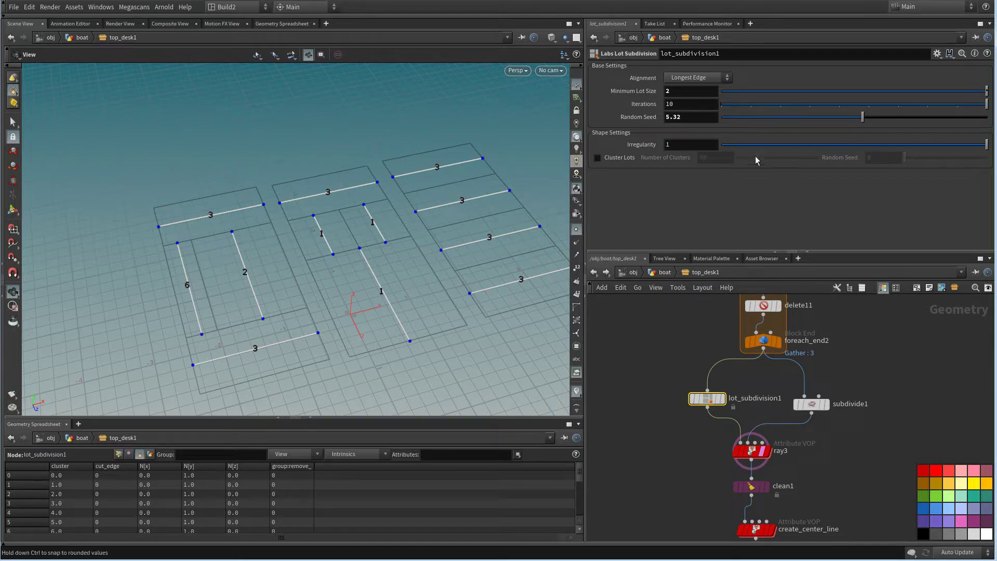
type("0.5")
key("Return")
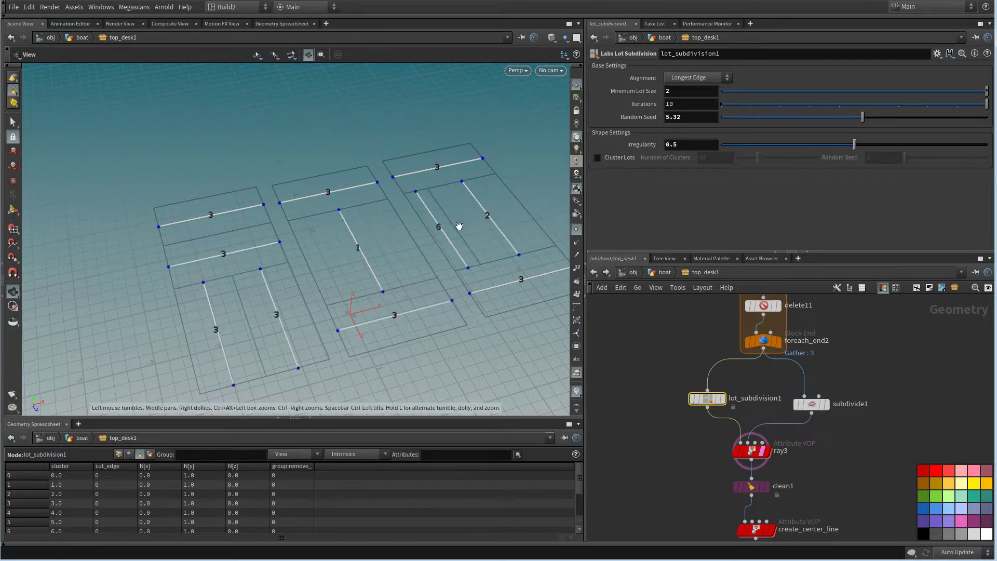
left_click_drag(480, 273, 400, 280)
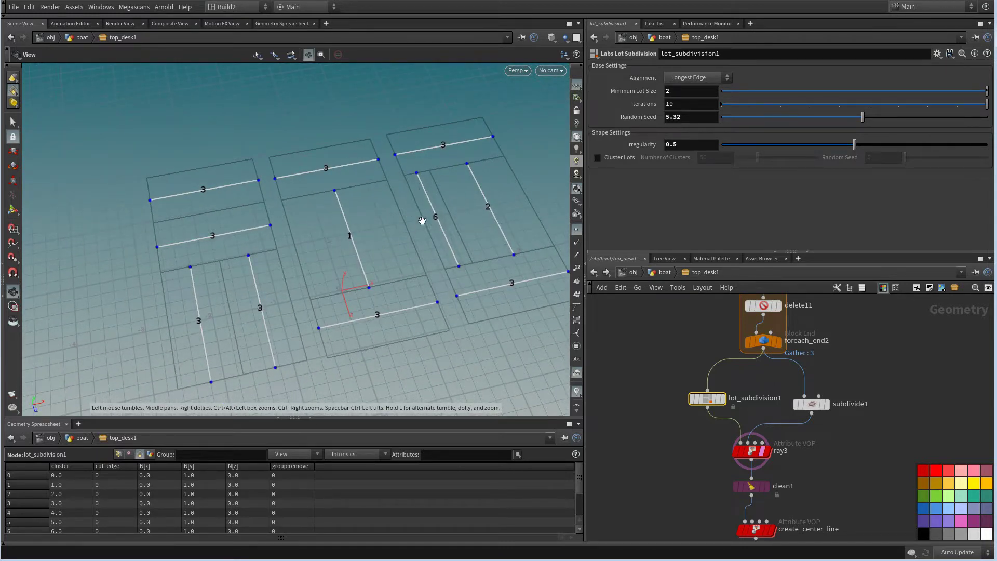
Reopen the inst_pt network and move the q Bind node farther from the Round to Integer node
scroll(612, 384, "down", 5)
middle_click_drag(649, 517, 661, 451)
scroll(690, 432, "up", 6)
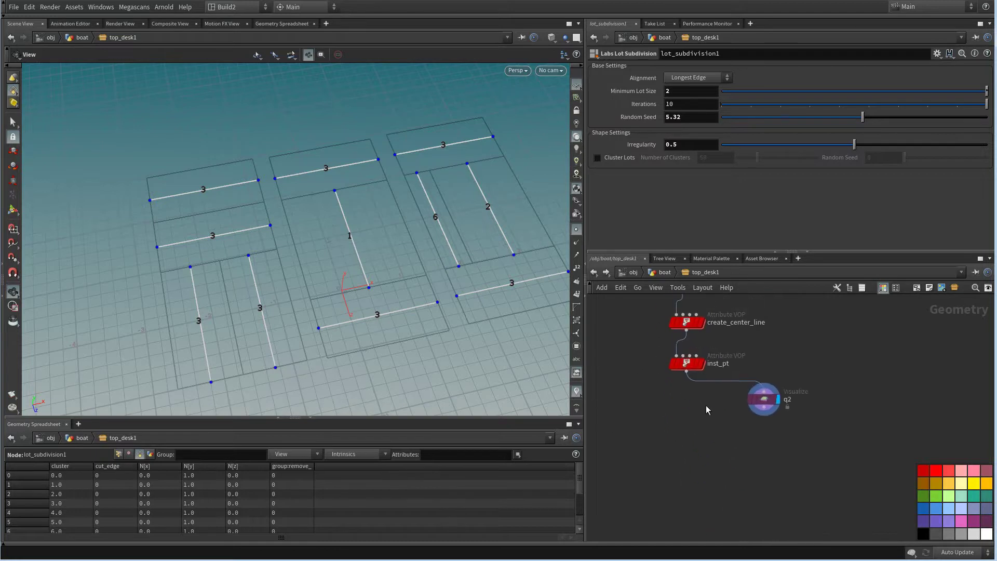
left_click(683, 355)
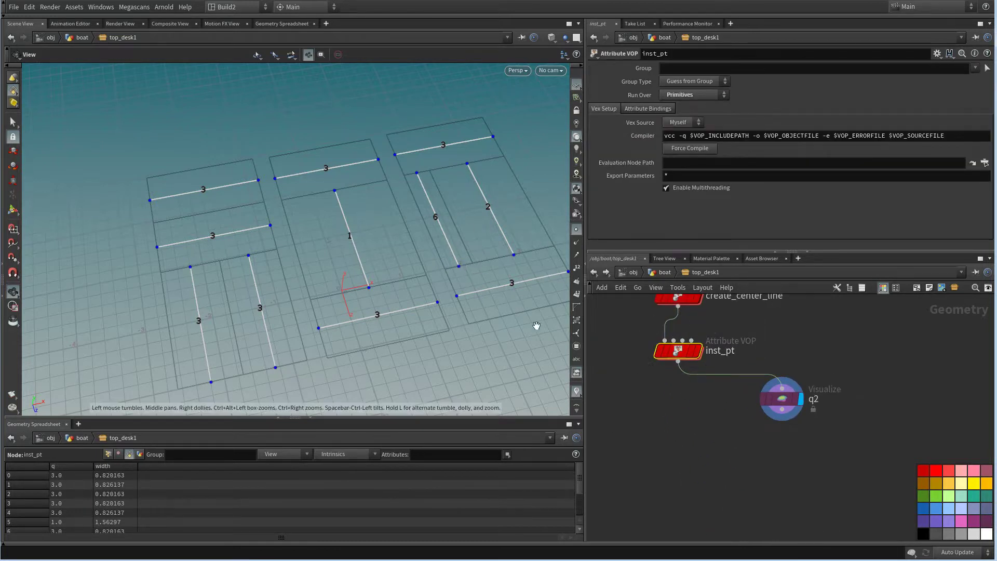
middle_click_drag(656, 389, 744, 415)
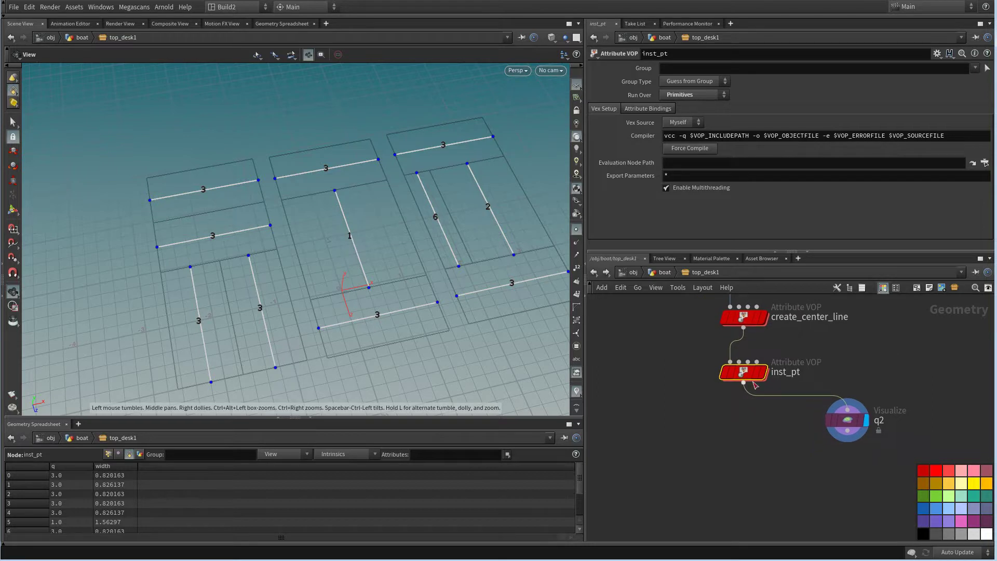
double_click(748, 374)
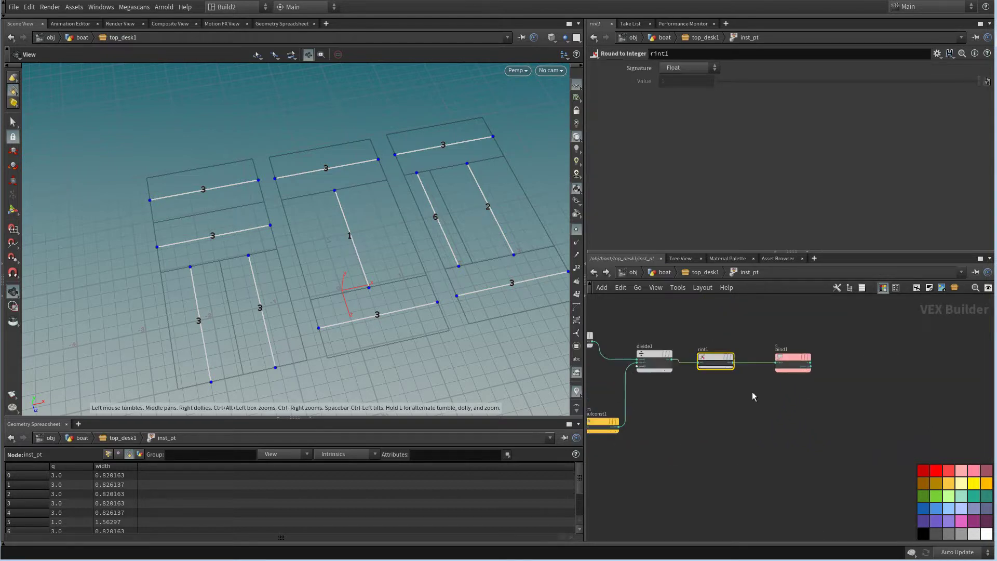
left_click_drag(796, 366, 847, 370)
scroll(778, 348, "up", 1)
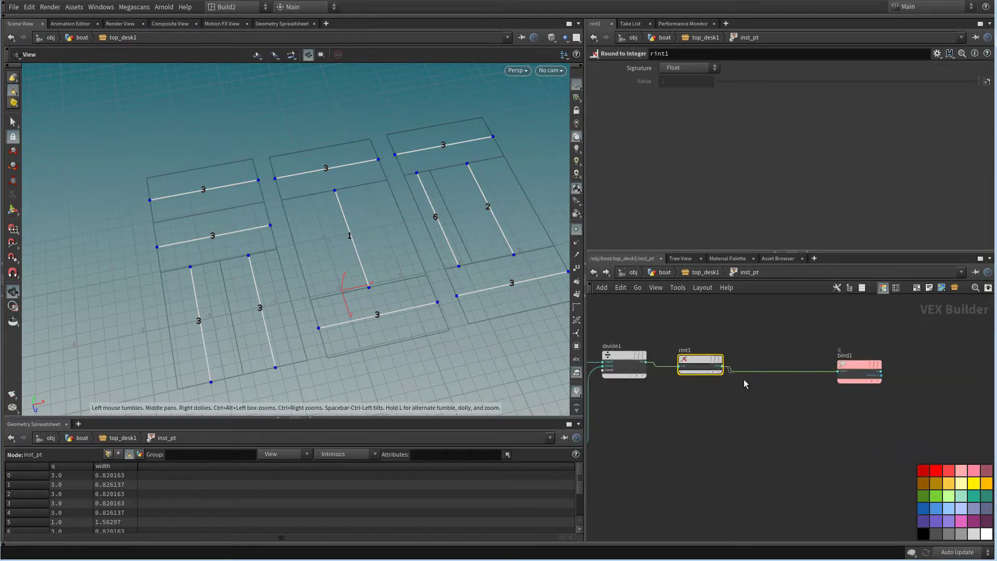
Branch a Float to Integer node off the Round to Integer output and place it below the q Bind wire
left_click(722, 366)
key("Tab")
type("flo")
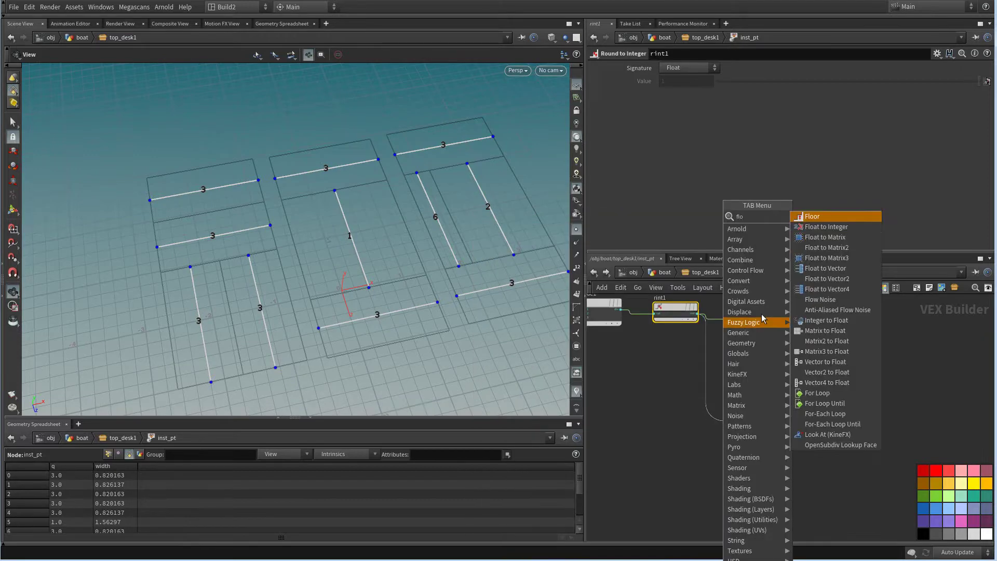
left_click(826, 226)
left_click(763, 417)
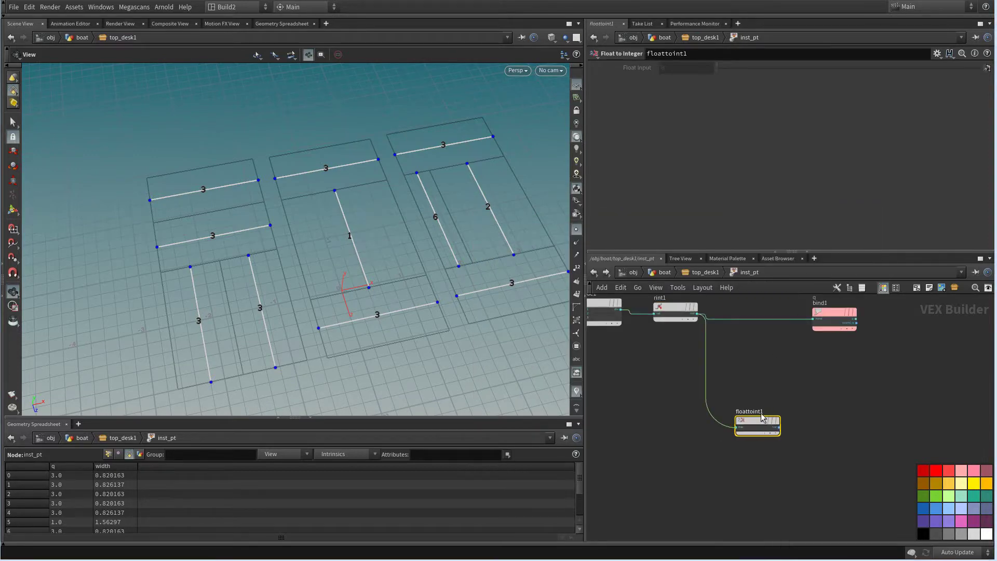
left_click_drag(761, 418, 750, 451)
middle_click_drag(749, 451, 638, 358)
right_click_drag(666, 383, 682, 375)
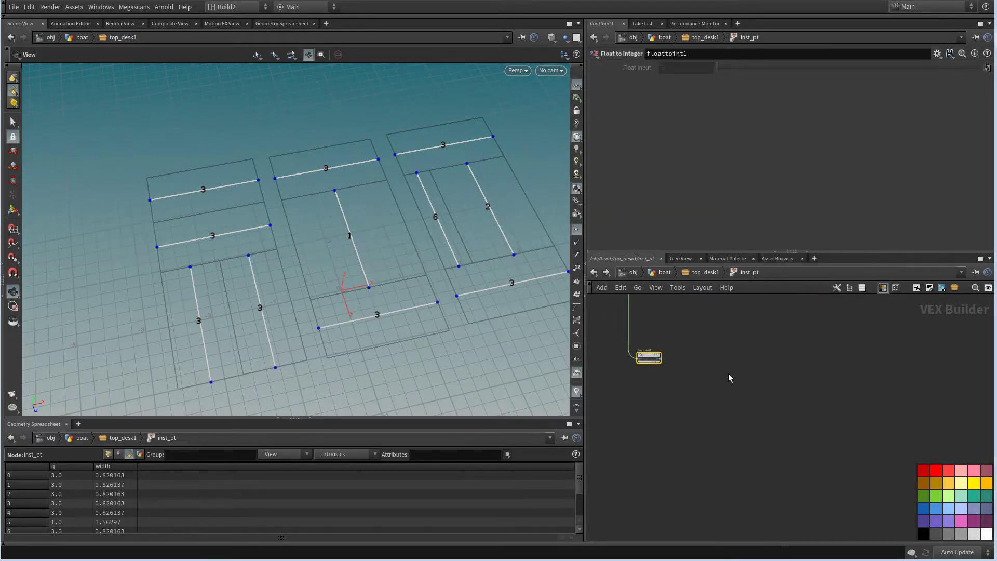
Add a For Loop block and wire the Float to Integer output into the Block Begin For node's first input
key("Tab")
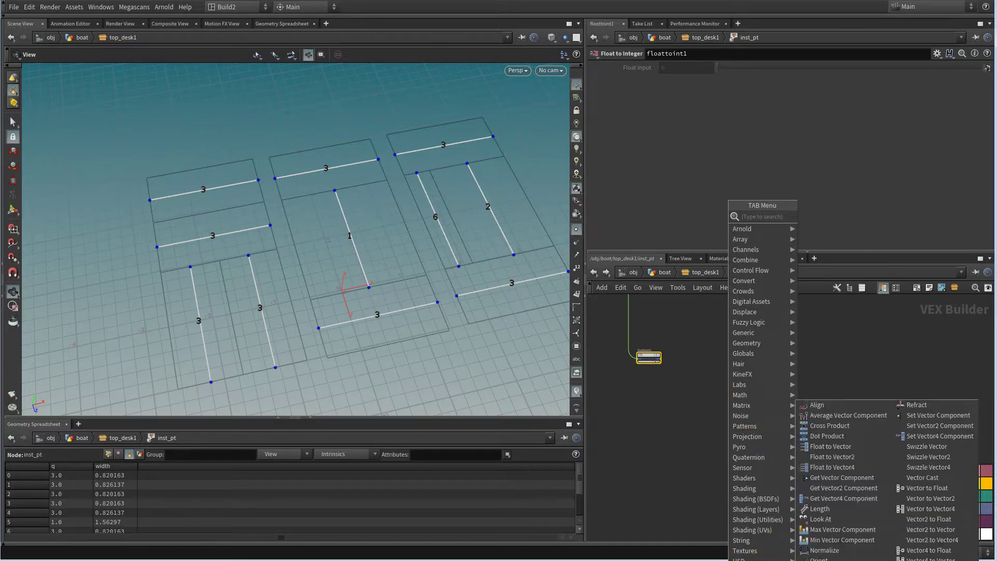
mouse_move(770, 271)
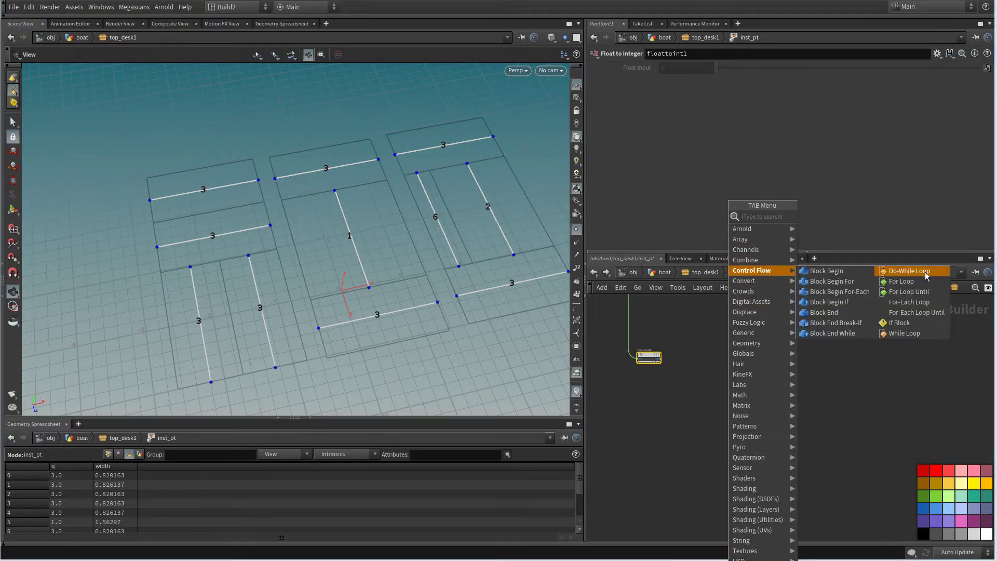
left_click(901, 281)
left_click(706, 363)
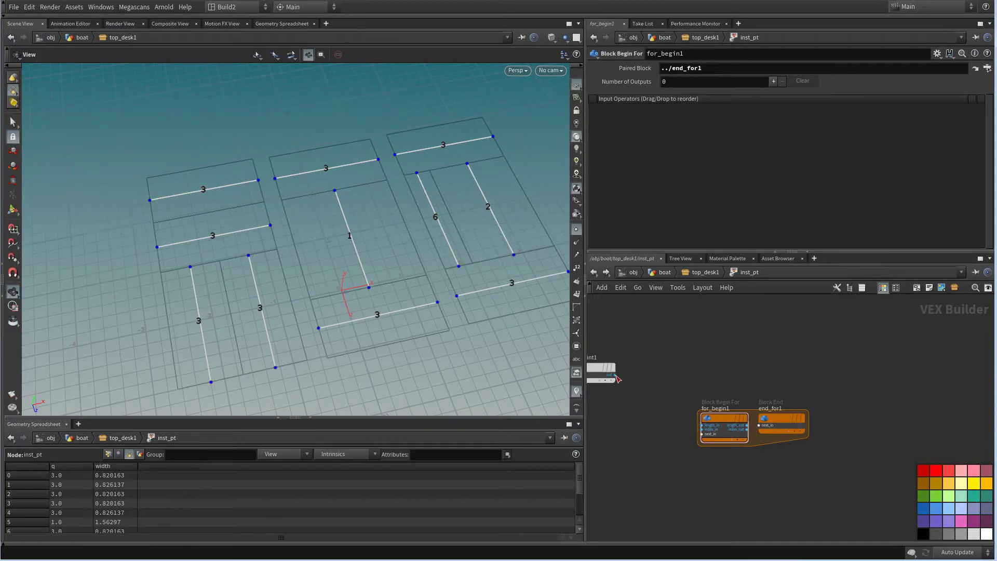
left_click(703, 424)
Move the loop's Block End node far from Block Begin For to make room for nodes inside the loop
left_click_drag(698, 416, 878, 418)
key("ctrl+z")
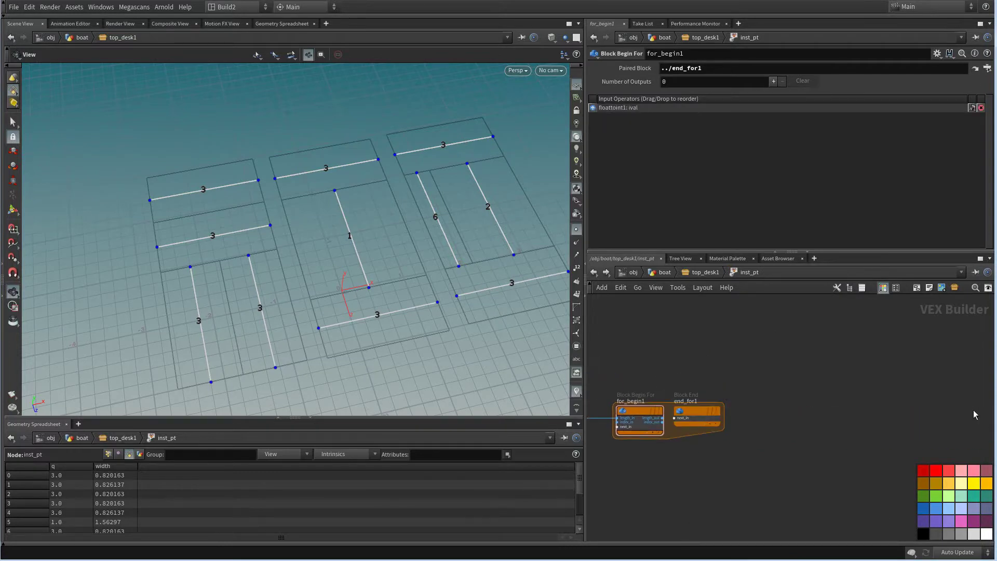
middle_click_drag(849, 396, 775, 398)
scroll(775, 398, "down", 3)
left_click_drag(703, 410, 895, 413)
key("h")
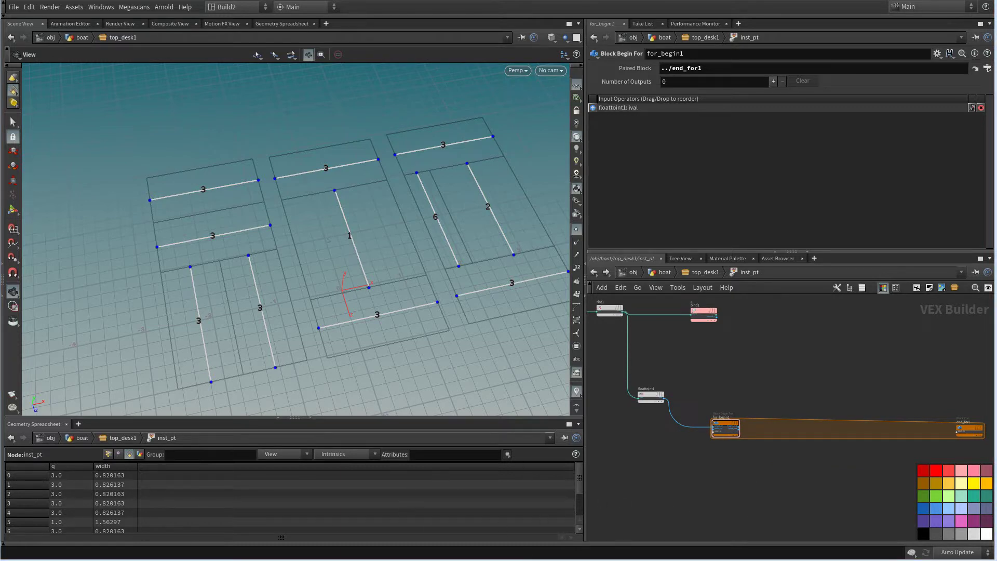
Branch a second Divide node off the Length output and place it above the Round to Integer wire
key("Delete")
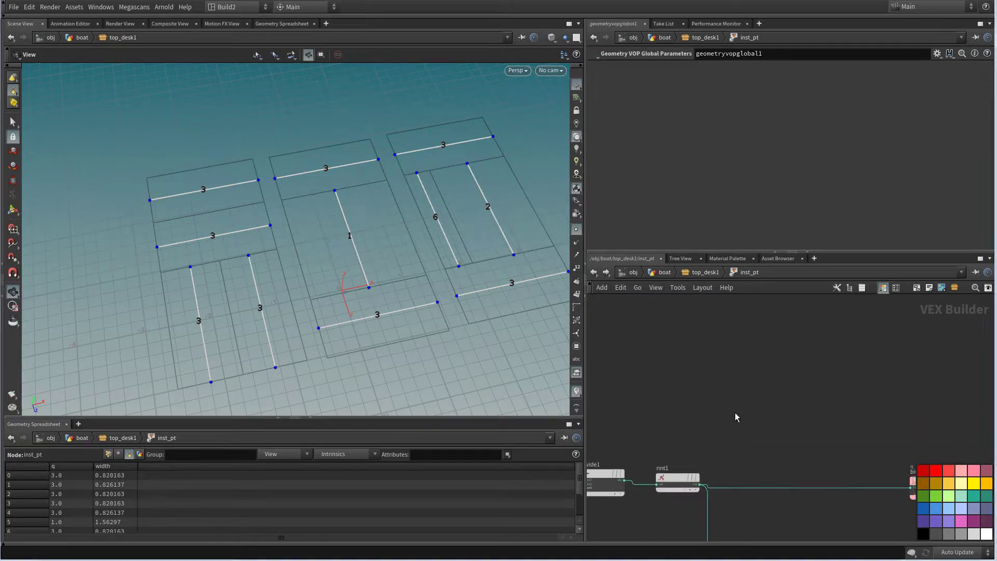
right_click_drag(746, 408, 727, 443)
middle_click_drag(729, 422, 755, 432)
right_click_drag(754, 432, 759, 419)
middle_click_drag(762, 424, 799, 434)
scroll(799, 433, "up", 2)
middle_click_drag(733, 432, 794, 413)
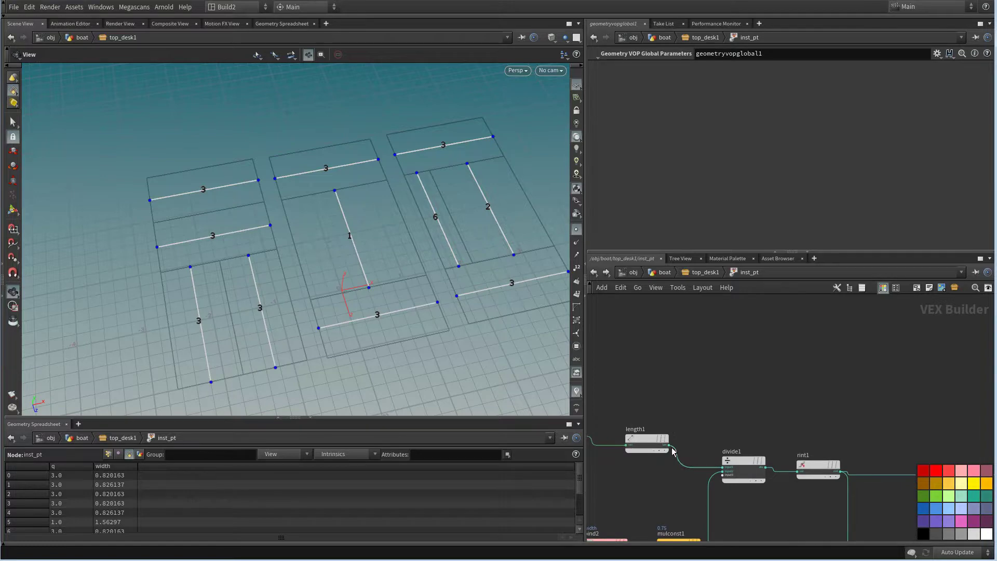
left_click(669, 448)
key("Tab")
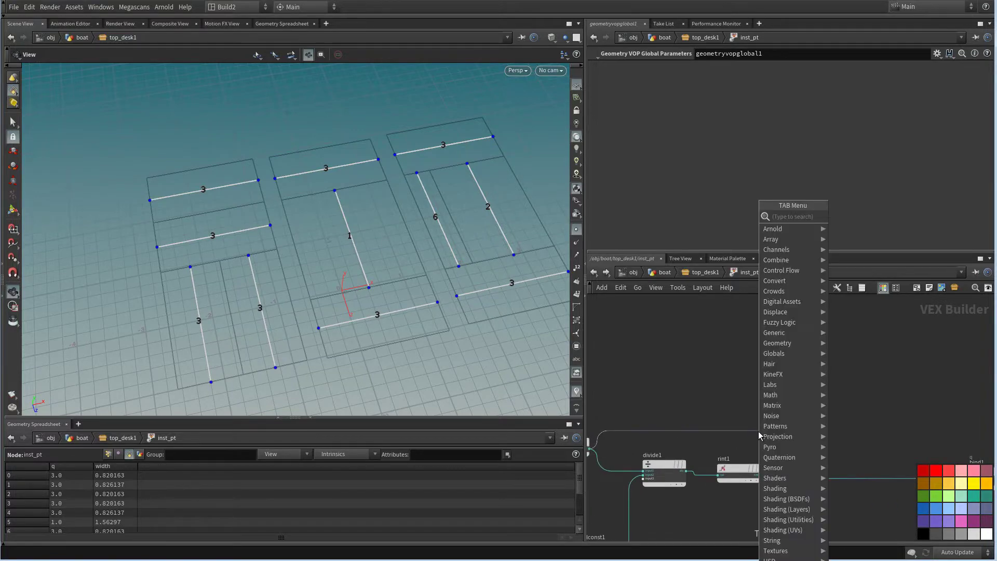
type("di")
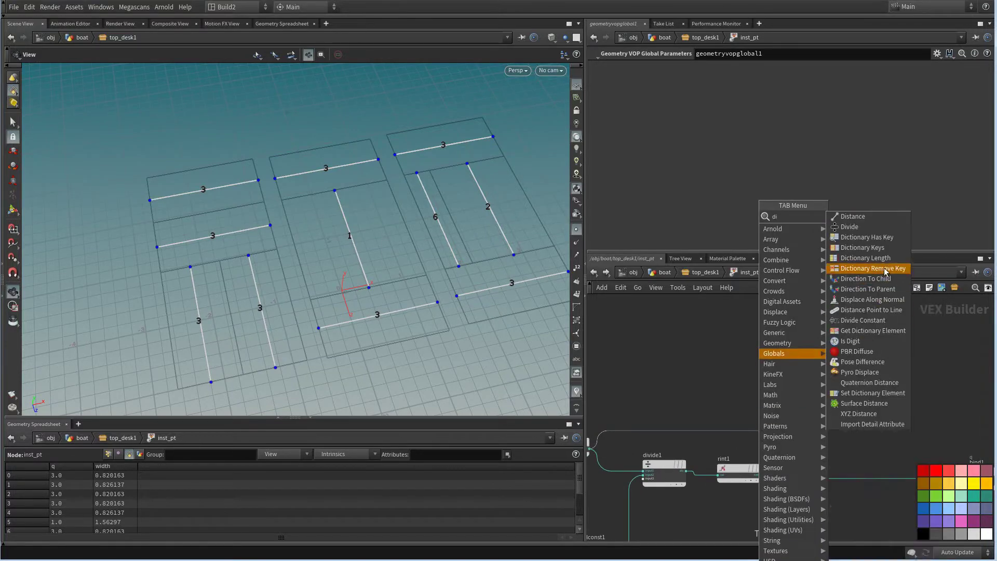
left_click(868, 227)
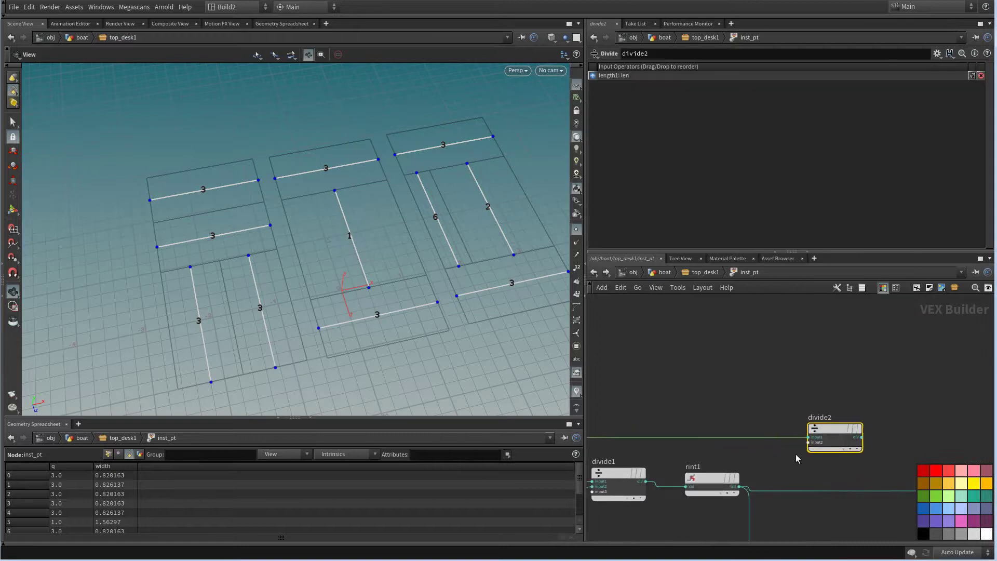
Wire the Round to Integer output into the second Divide's next input and the Divide's result into the q Bind
left_click_drag(735, 474, 747, 475)
left_click(754, 481)
left_click(808, 442)
middle_click_drag(860, 411, 705, 413)
left_click(844, 487)
left_click_drag(858, 482, 855, 442)
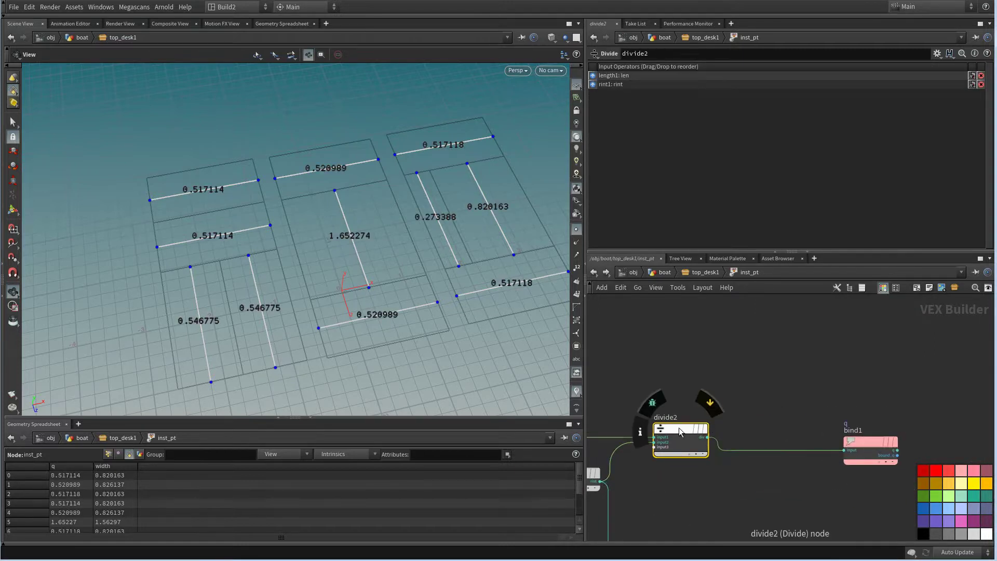
Add an Add Point node in the empty area above the For loop block
middle_click_drag(674, 476, 725, 436)
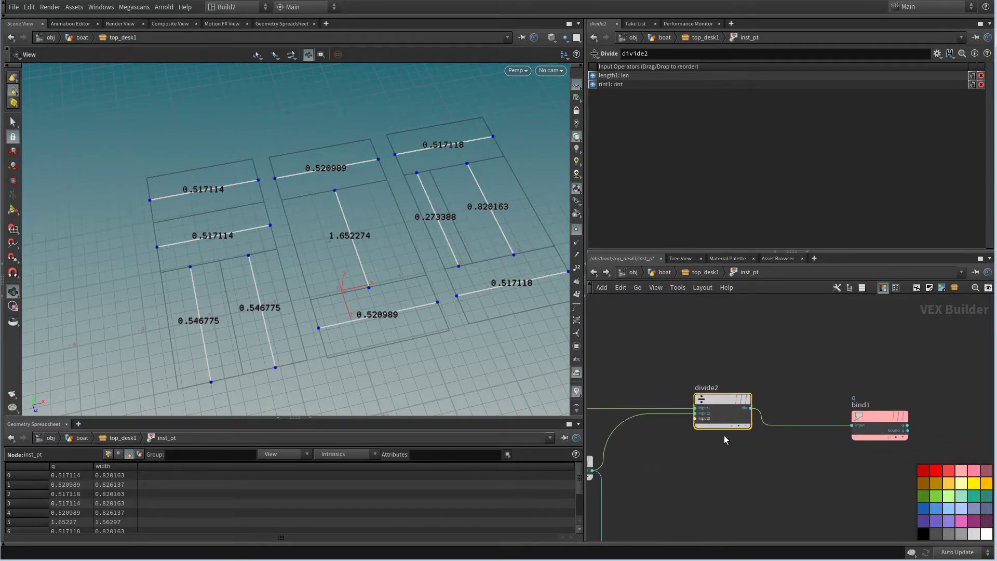
middle_click_drag(481, 295, 438, 320)
middle_click_drag(700, 470, 718, 453)
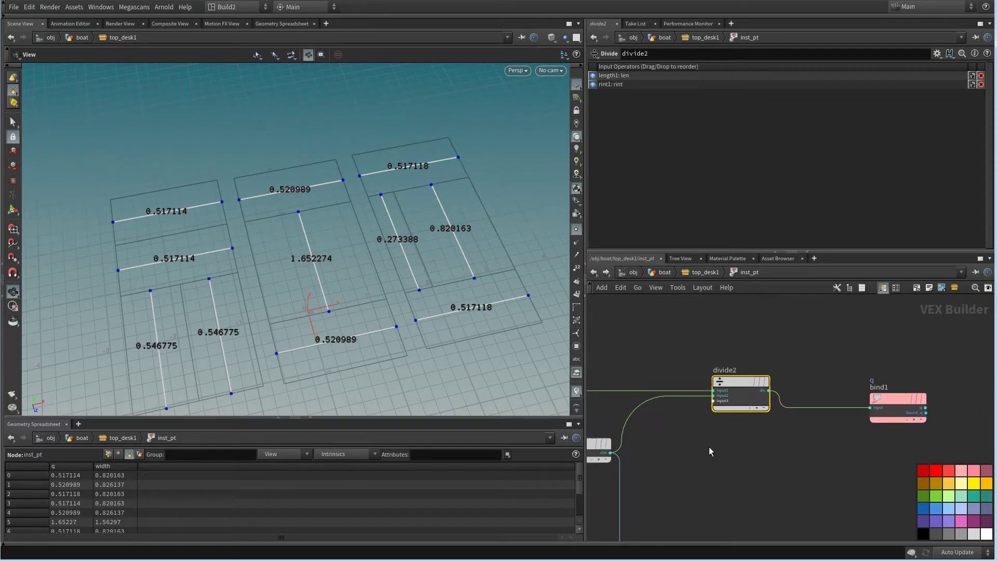
scroll(709, 447, "down", 2)
middle_click_drag(779, 472, 766, 403)
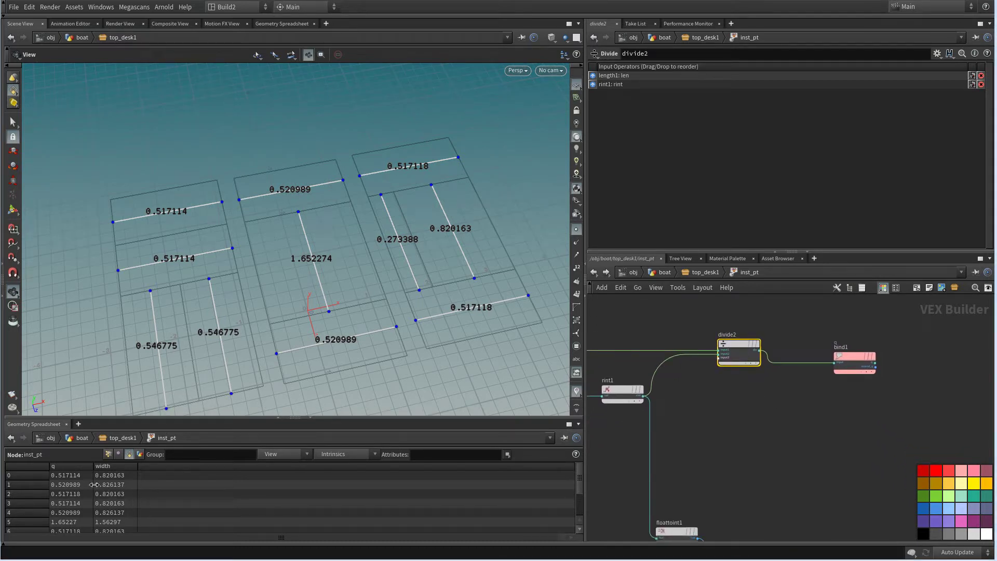
middle_click_drag(799, 494, 782, 432)
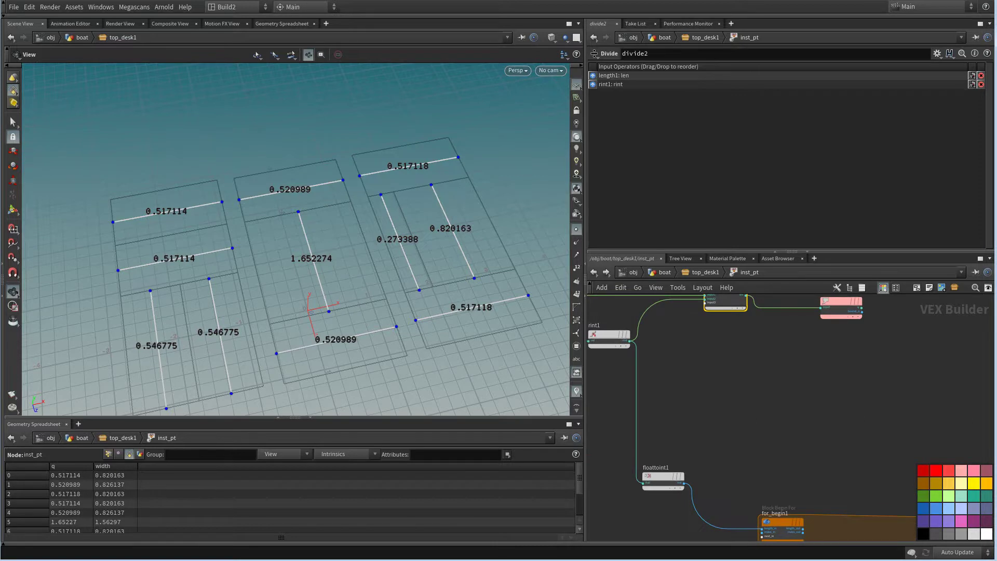
middle_click_drag(836, 454, 750, 429)
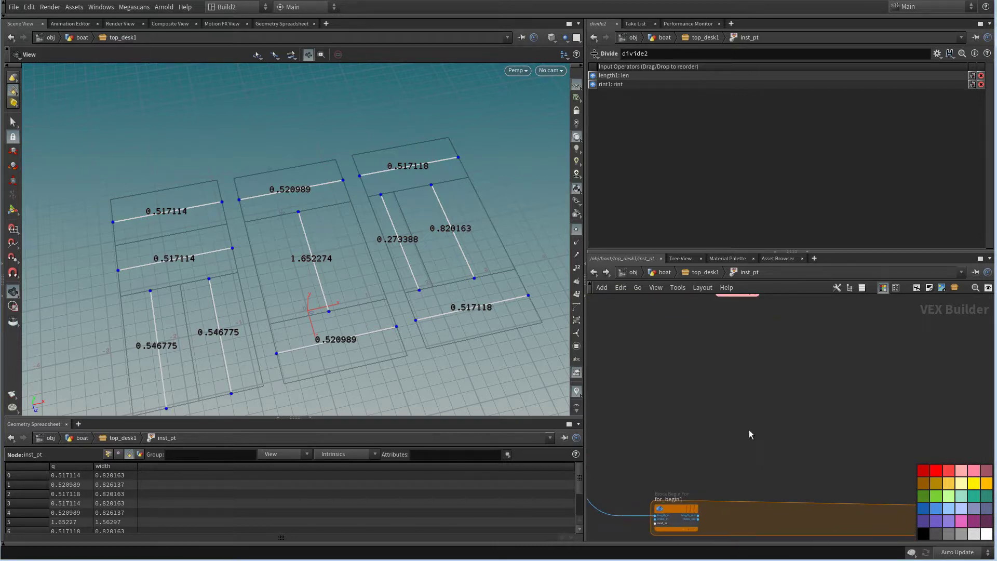
key("Tab")
type("ad")
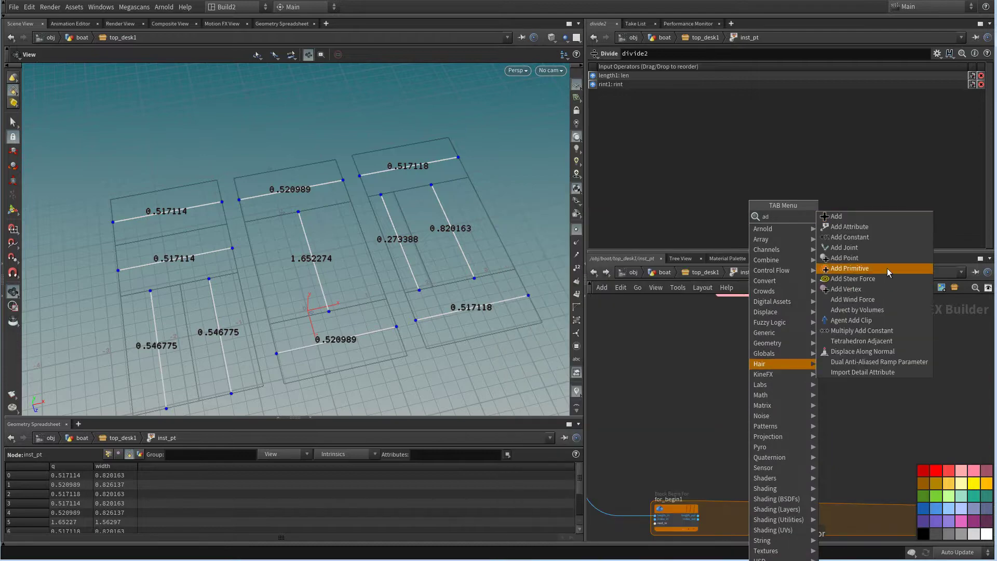
left_click(881, 257)
left_click(777, 412)
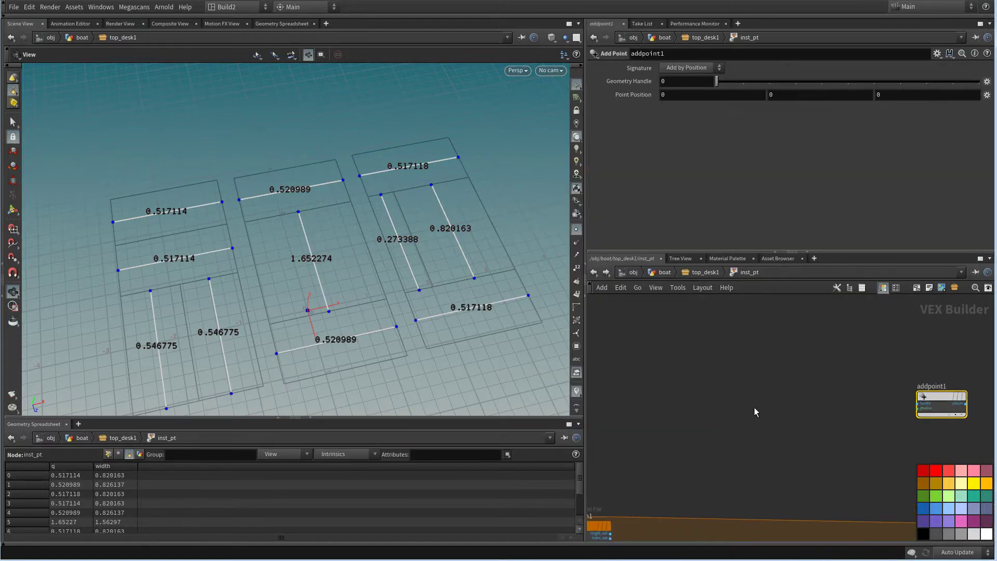
Add a Displace Along Normal node beside the Add Point node, on its input side
key("Tab")
type("alo")
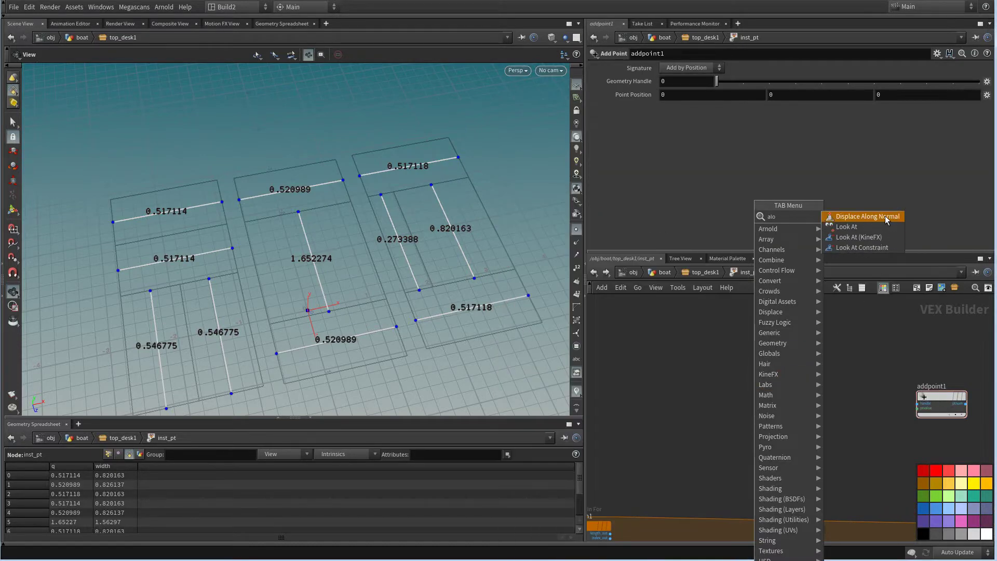
left_click(886, 221)
left_click(777, 400)
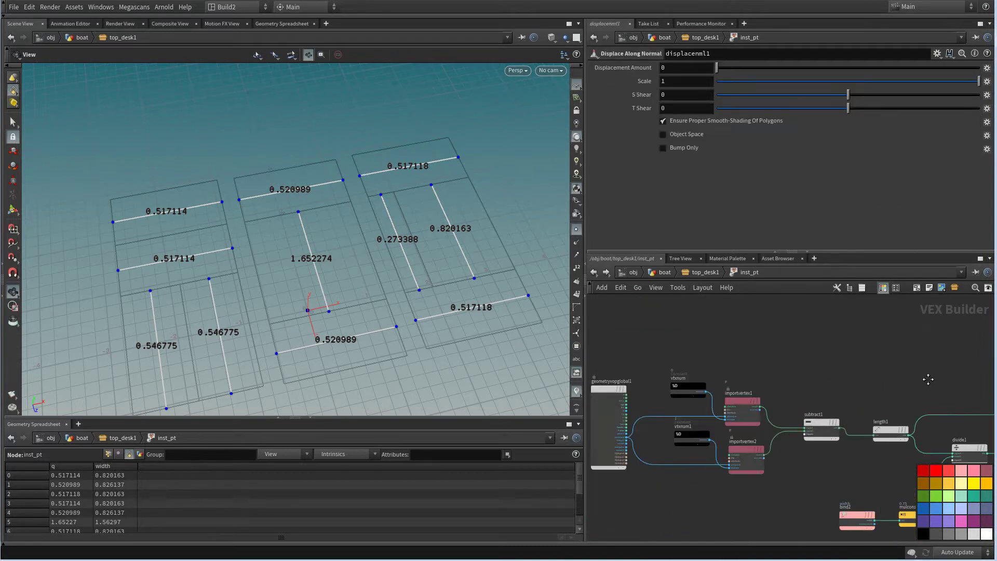
Wire the first Import Vertex Attribute output into Displace Along Normal's P input and its dispP output into Add Point's ptvalue
middle_click_drag(928, 379, 967, 385)
scroll(795, 404, "up", 2)
left_click(800, 424)
scroll(862, 415, "down", 6)
middle_click_drag(987, 467, 743, 452)
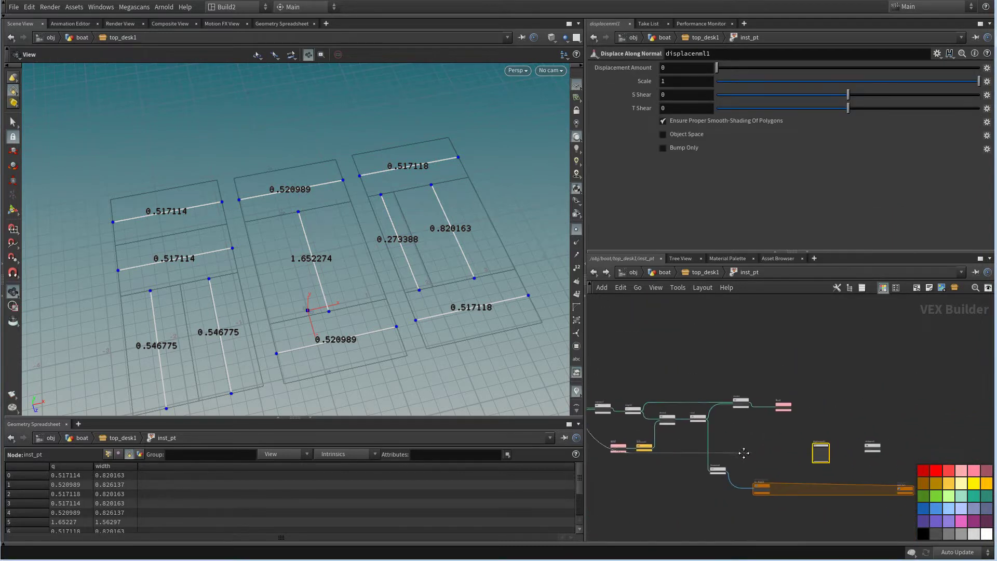
scroll(827, 452, "up", 3)
left_click(805, 445)
scroll(862, 450, "up", 3)
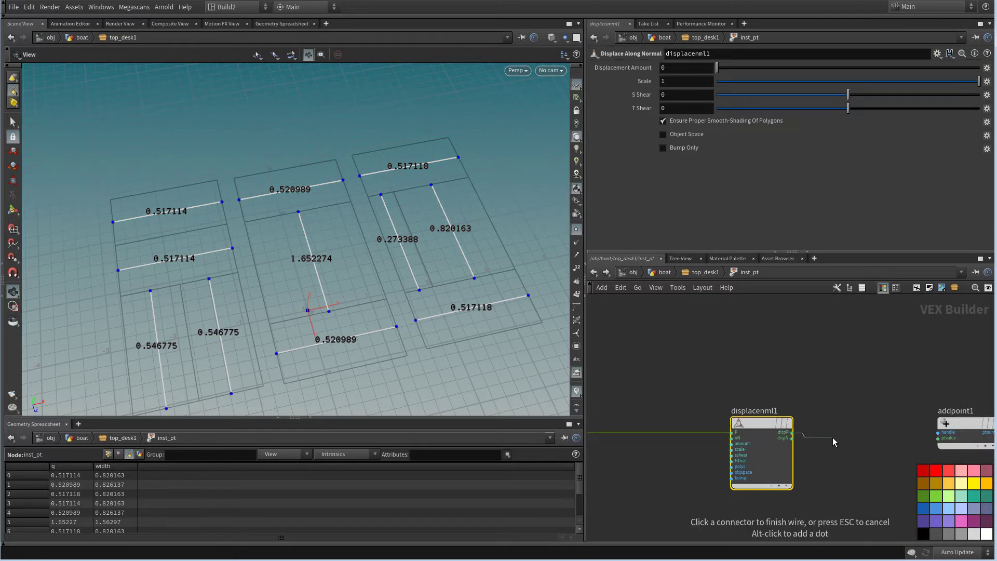
left_click_drag(759, 424, 839, 425)
Add a Normalize node between the q Bind and the Displace Along Normal node
scroll(751, 392, "down", 2)
middle_click_drag(753, 414, 823, 454)
scroll(738, 404, "up", 1)
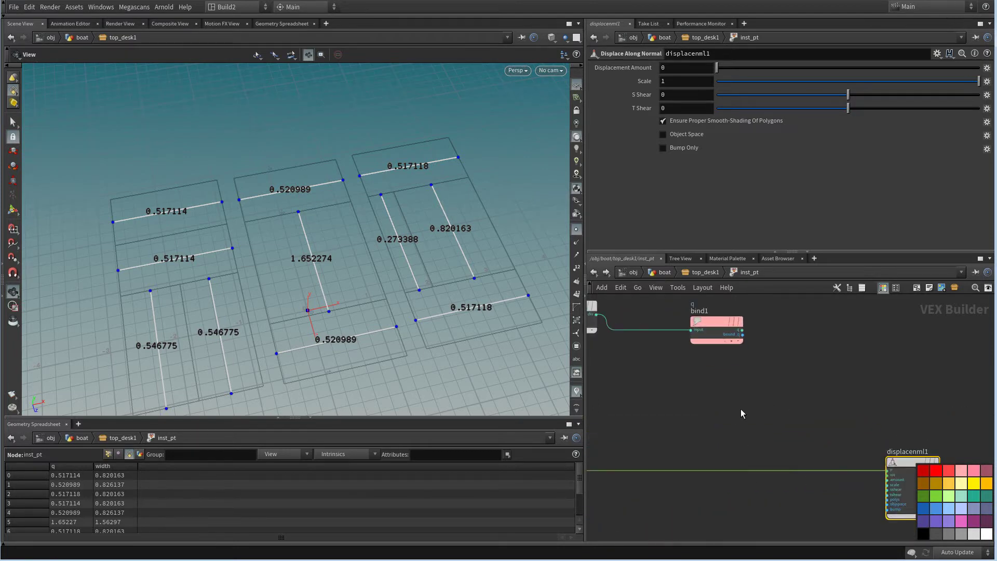
key("Tab")
type("no")
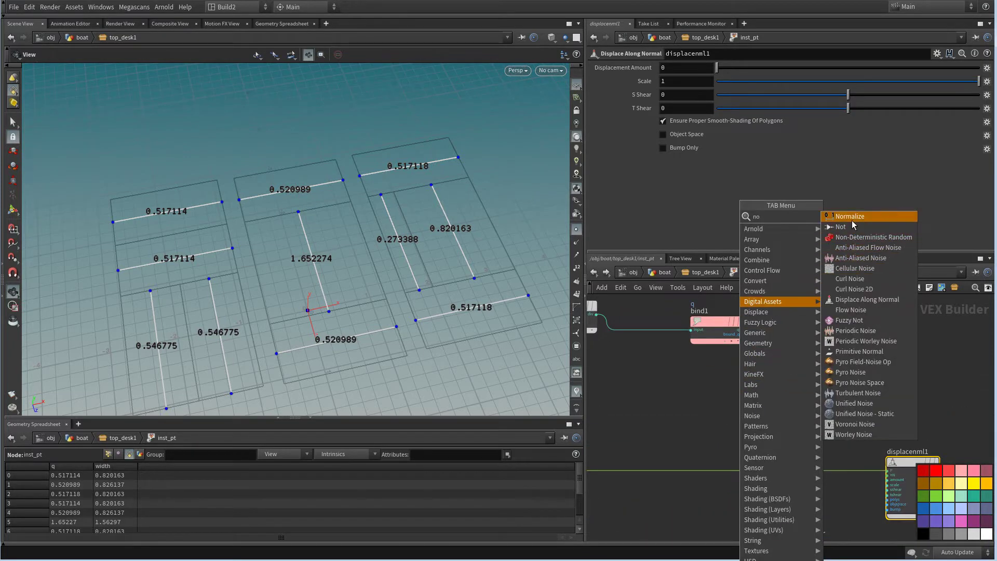
left_click(852, 218)
left_click(802, 393)
Wire the Subtract output through the Normalize node into the nN input of Displace Along Normal
middle_click_drag(753, 406, 865, 440)
scroll(865, 440, "down", 3)
middle_click_drag(786, 439, 934, 445)
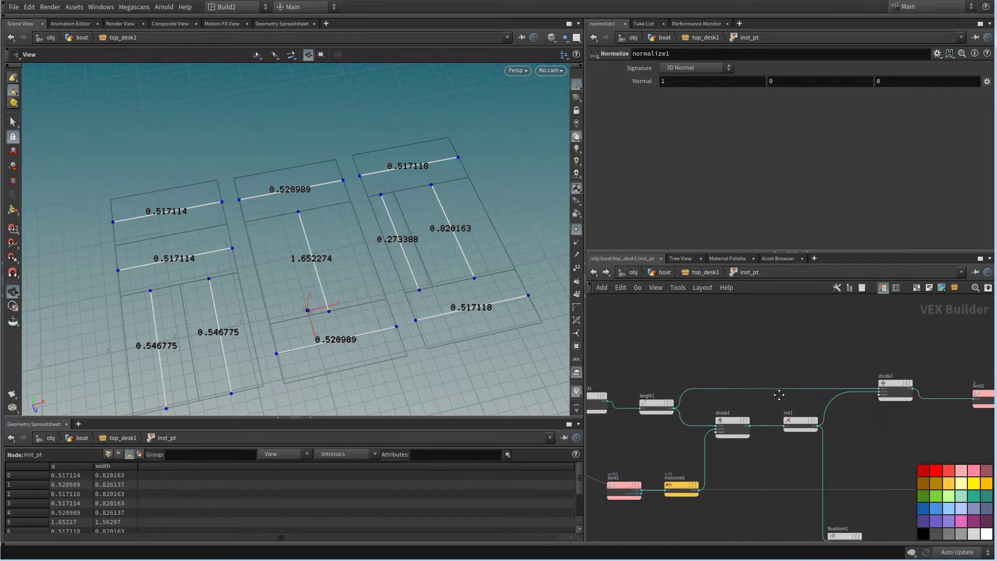
middle_click_drag(718, 394, 802, 405)
scroll(802, 406, "up", 1)
right_click_drag(801, 406, 800, 385)
middle_click_drag(699, 374, 806, 381)
right_click_drag(798, 411, 788, 481)
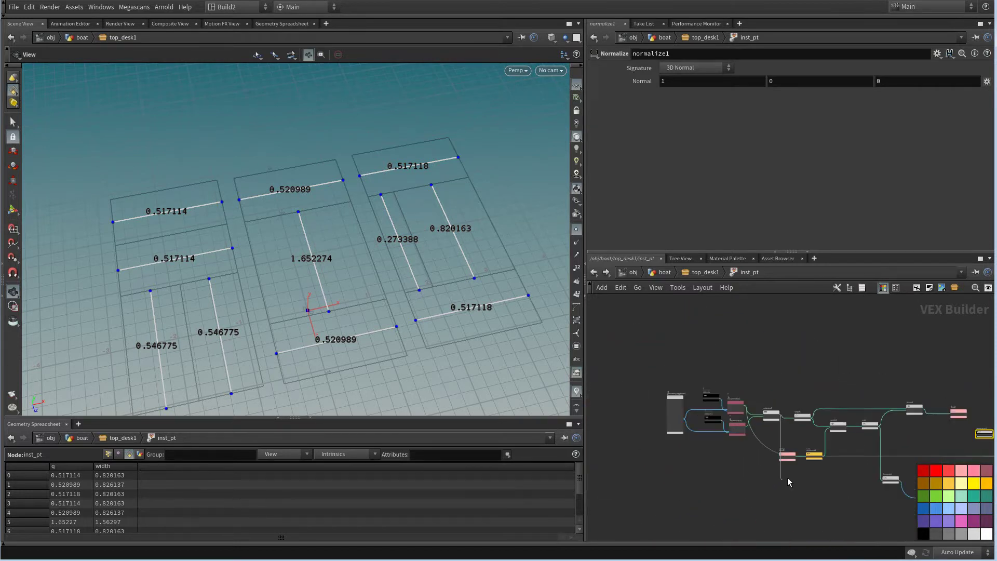
middle_click_drag(953, 451, 700, 431)
left_click(739, 411)
scroll(753, 439, "up", 3)
scroll(768, 457, "up", 3)
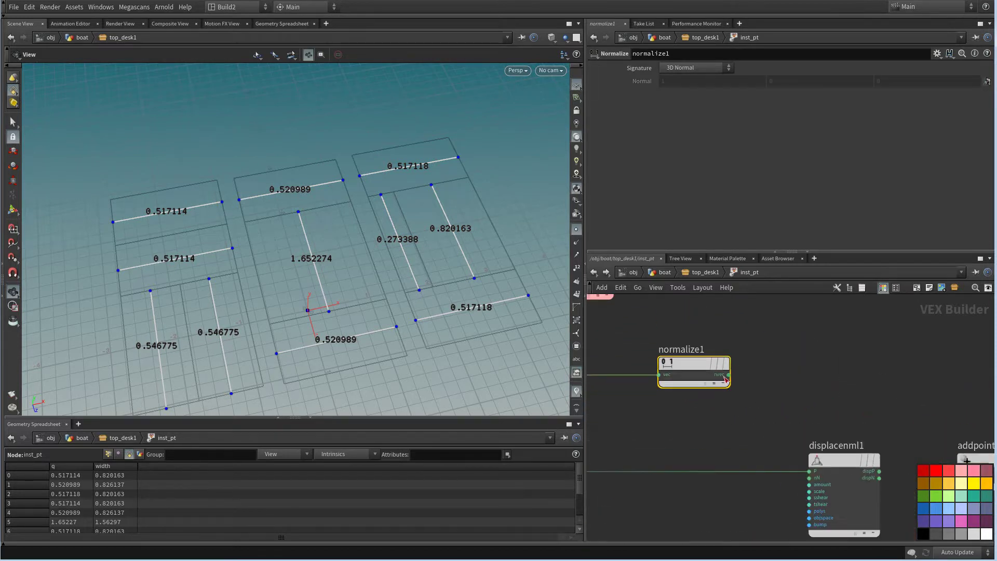
left_click(793, 478)
left_click_drag(694, 374, 656, 375)
Branch the second Divide's result into the amount input of Displace Along Normal
right_click_drag(782, 378, 753, 457)
scroll(737, 429, "up", 2)
middle_click_drag(737, 429, 763, 428)
scroll(719, 478, "up", 4)
middle_click_drag(686, 525, 690, 446)
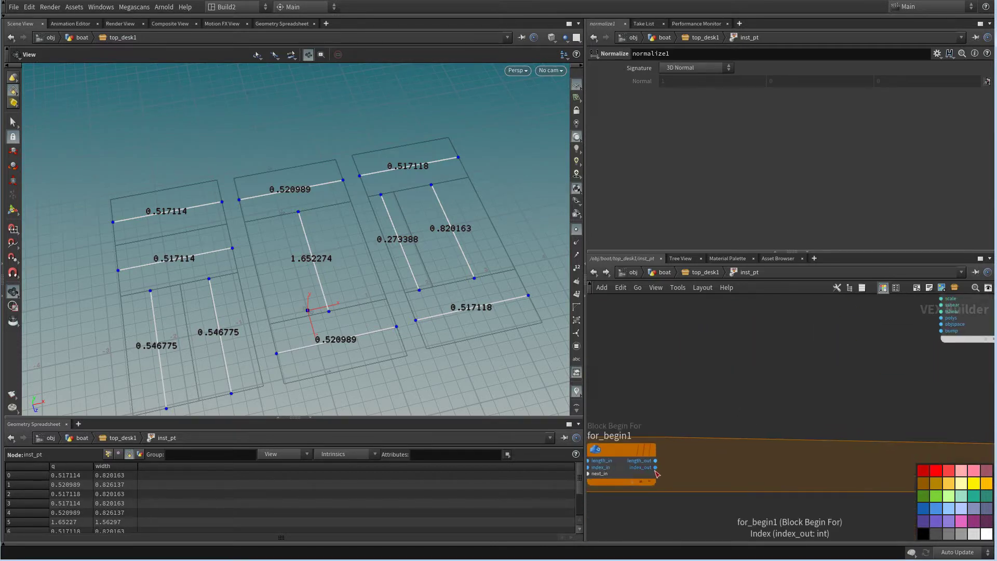
scroll(718, 436, "down", 3)
scroll(701, 431, "down", 3)
middle_click_drag(649, 322, 808, 441)
scroll(709, 412, "up", 2)
scroll(709, 421, "up", 2)
left_click_drag(784, 331, 730, 332)
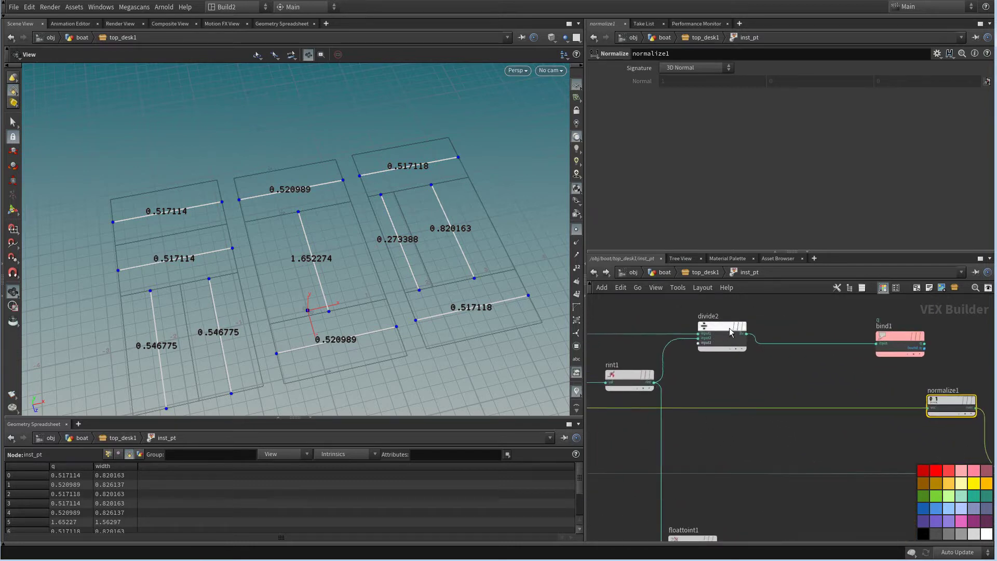
middle_click_drag(893, 436, 684, 417)
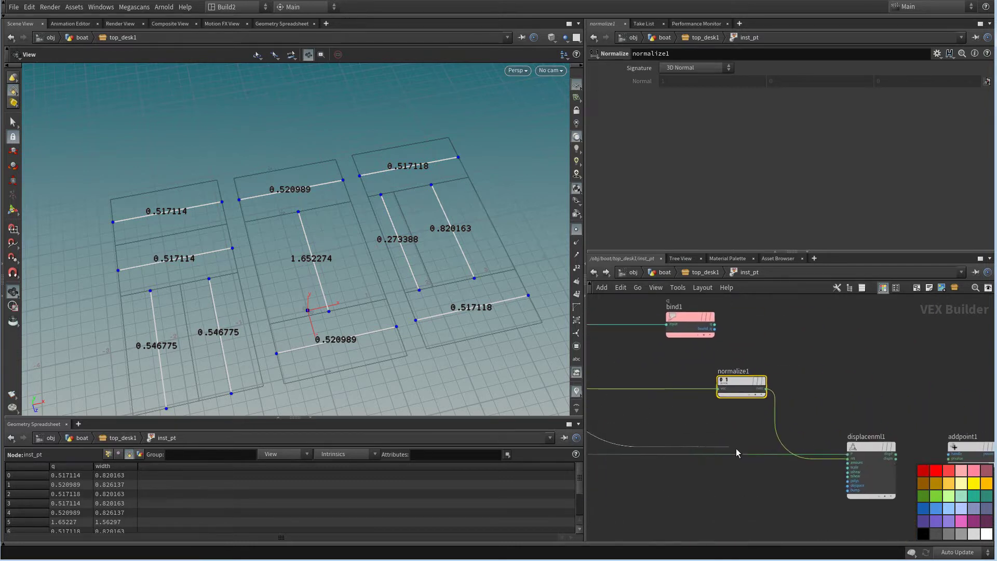
left_click(839, 460)
Examine where the added points fall around the center lines and how the displacement nodes are wired
scroll(779, 470, "up", 3)
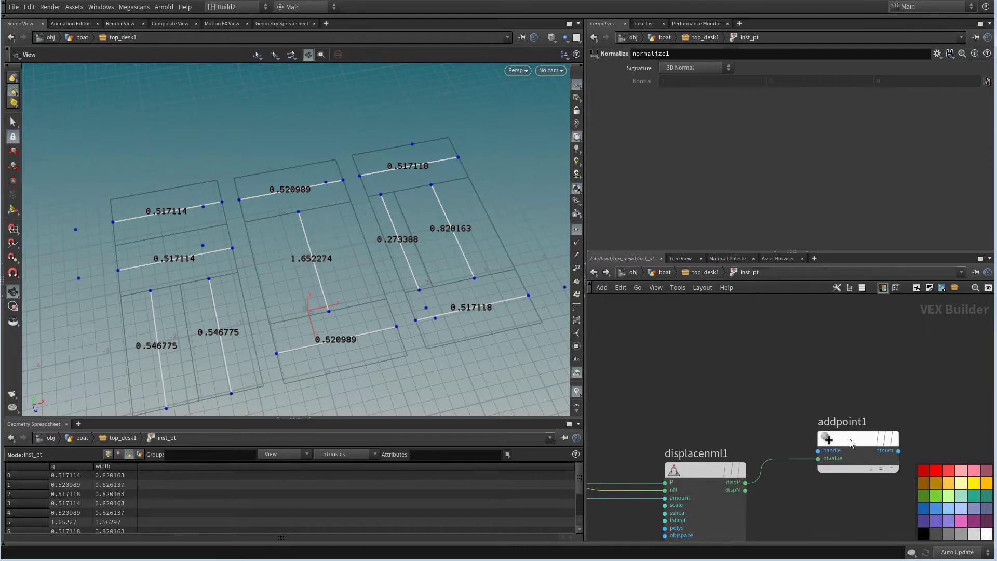
scroll(849, 438, "down", 3)
left_click_drag(483, 363, 514, 327)
scroll(694, 421, "down", 3)
scroll(745, 456, "up", 4)
middle_click_drag(704, 432, 819, 425)
middle_click_drag(755, 436, 715, 428)
scroll(803, 441, "up", 3)
scroll(715, 428, "up", 1)
scroll(732, 431, "up", 3)
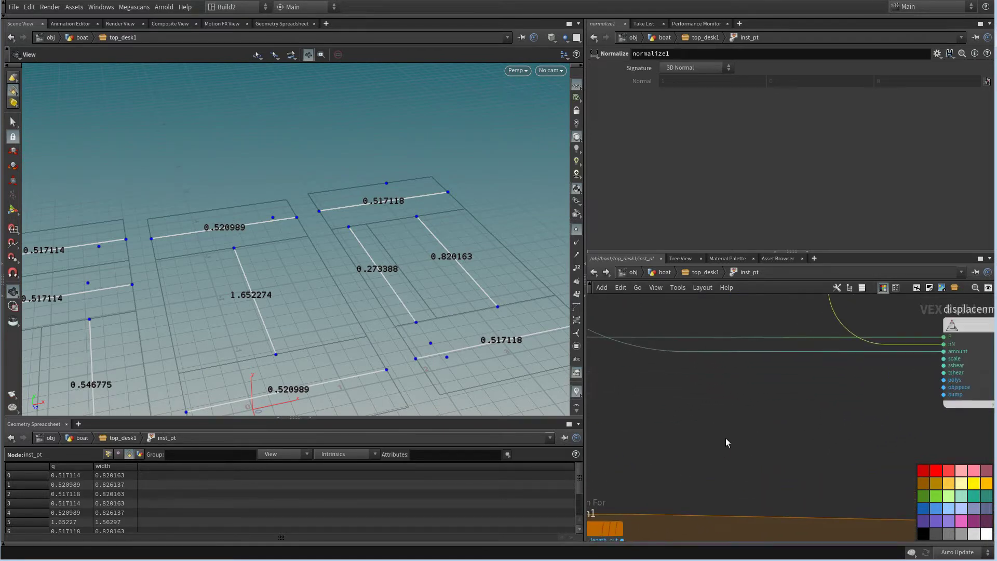
key("Tab")
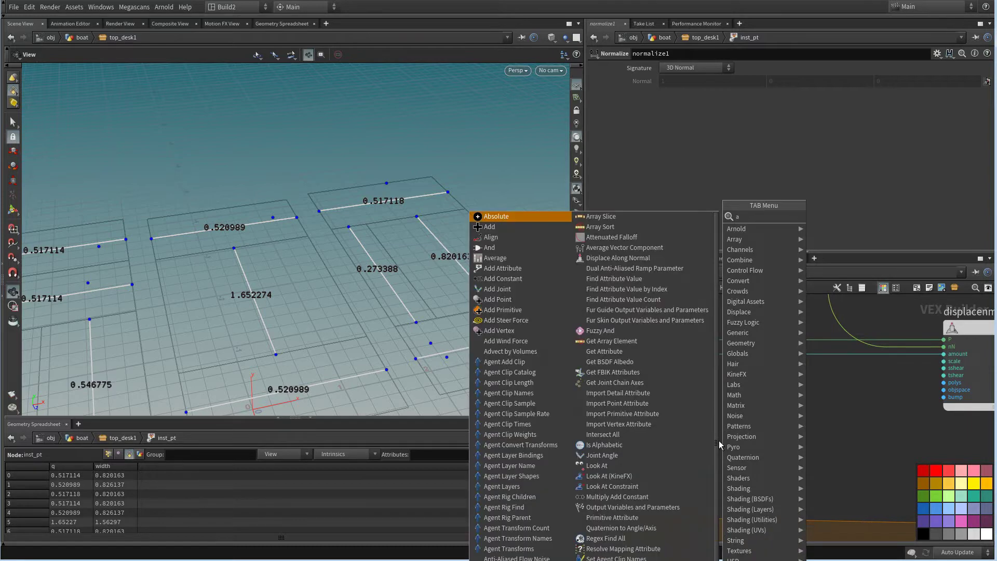
type("ad")
left_click(846, 238)
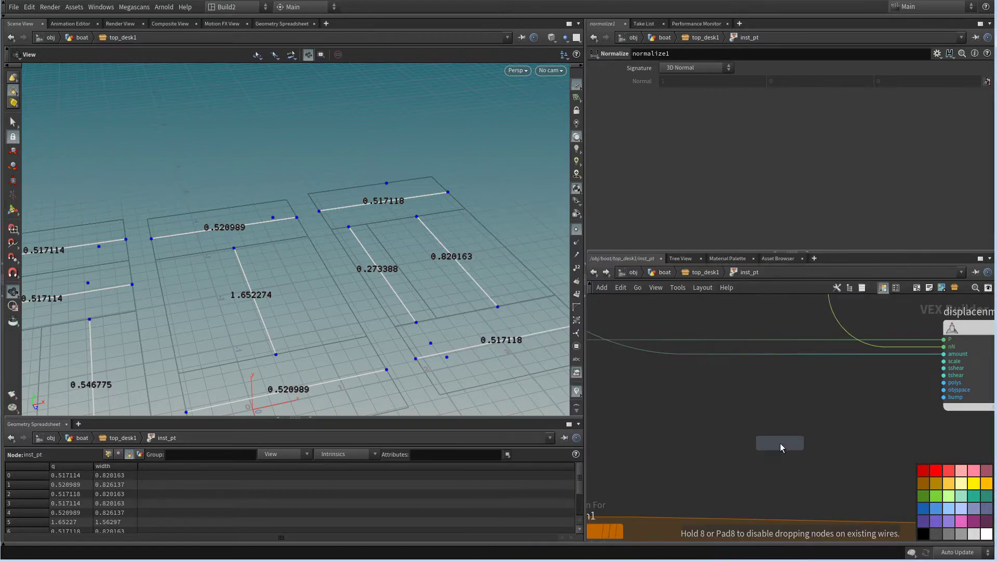
left_click(769, 441)
middle_click_drag(700, 513, 699, 489)
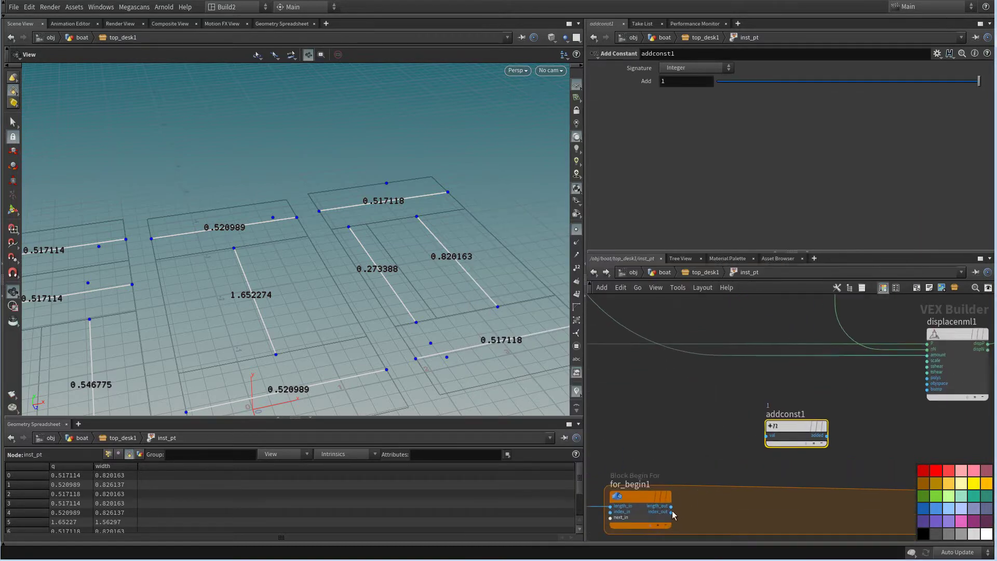
left_click(765, 435)
middle_click_drag(842, 434, 812, 452)
scroll(643, 399, "down", 3)
middle_click_drag(643, 400, 819, 517)
scroll(755, 390, "up", 2)
middle_click_drag(810, 404, 643, 318)
middle_click_drag(852, 496, 788, 405)
mouse_move(711, 425)
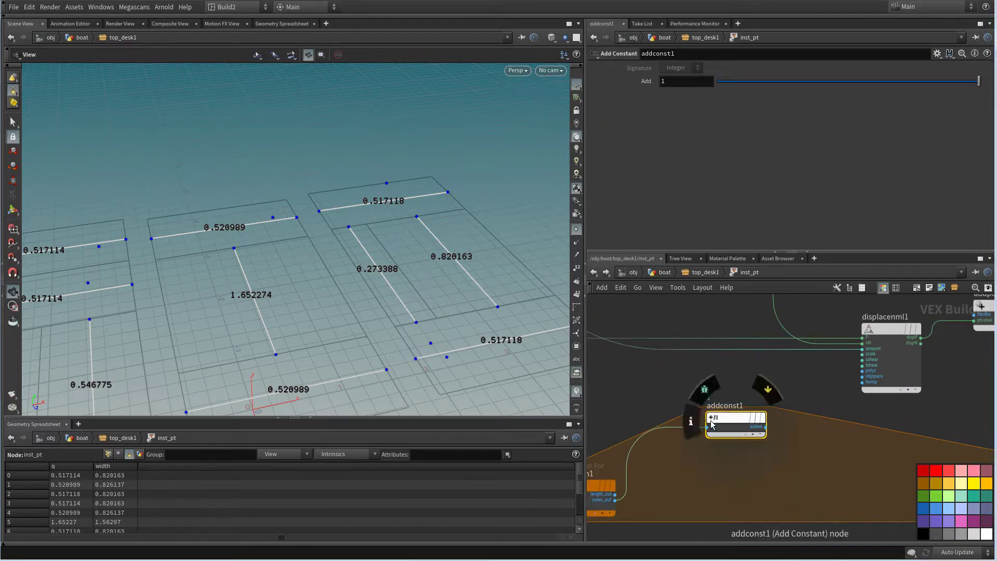
key("Delete")
Insert a Multiply node into the wire between the second Divide and Displace Along Normal's amount input
key("Tab")
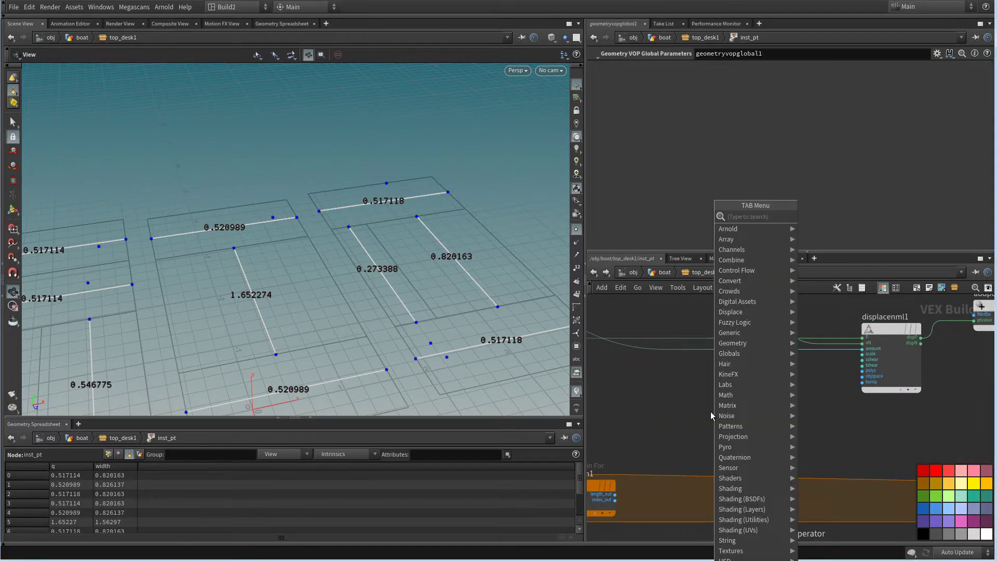
type("mu")
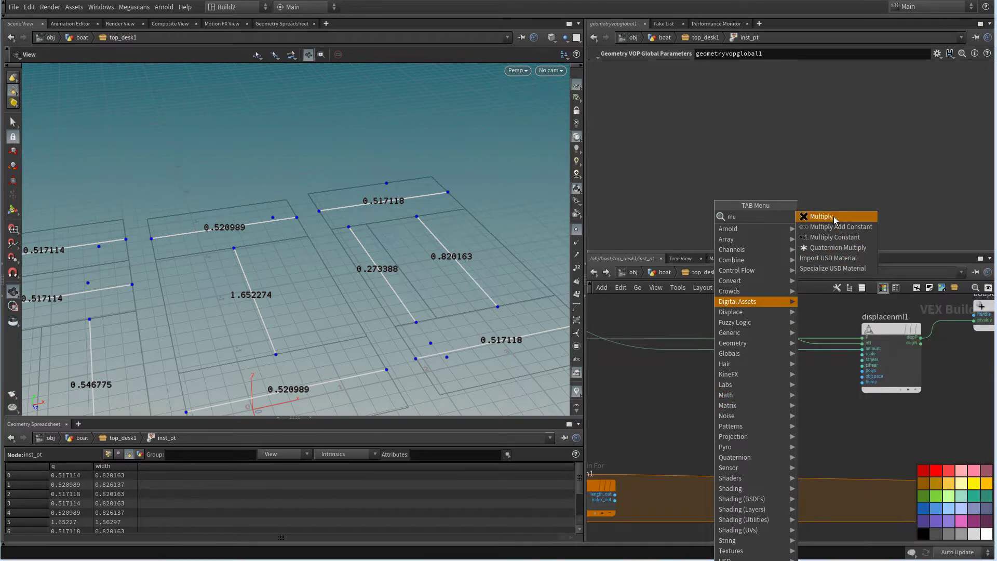
left_click(831, 217)
left_click(748, 400)
left_click_drag(754, 398, 781, 391)
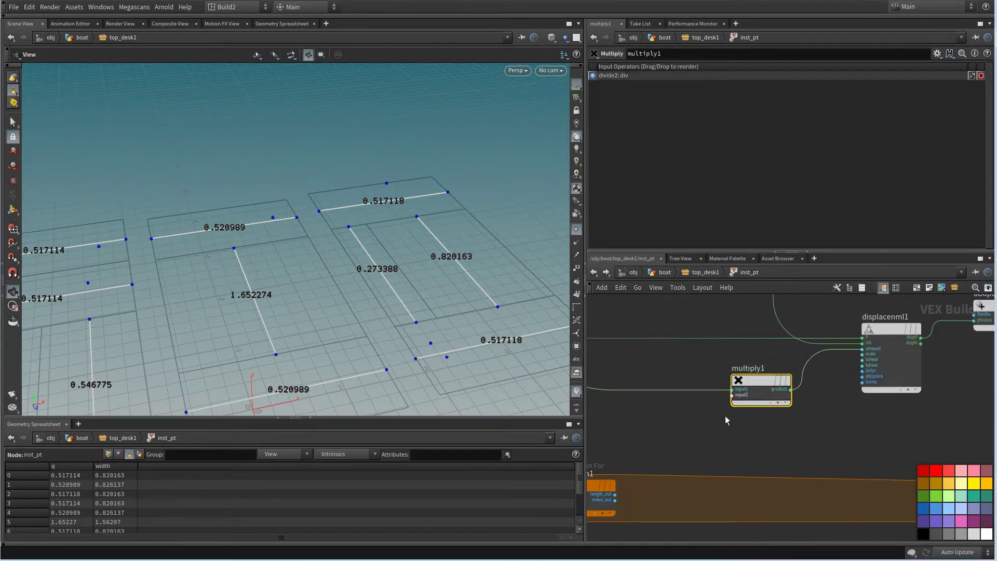
Wire the Index output of Block Begin For into the Multiply node's second input
middle_click_drag(725, 416, 757, 427)
left_click(644, 515)
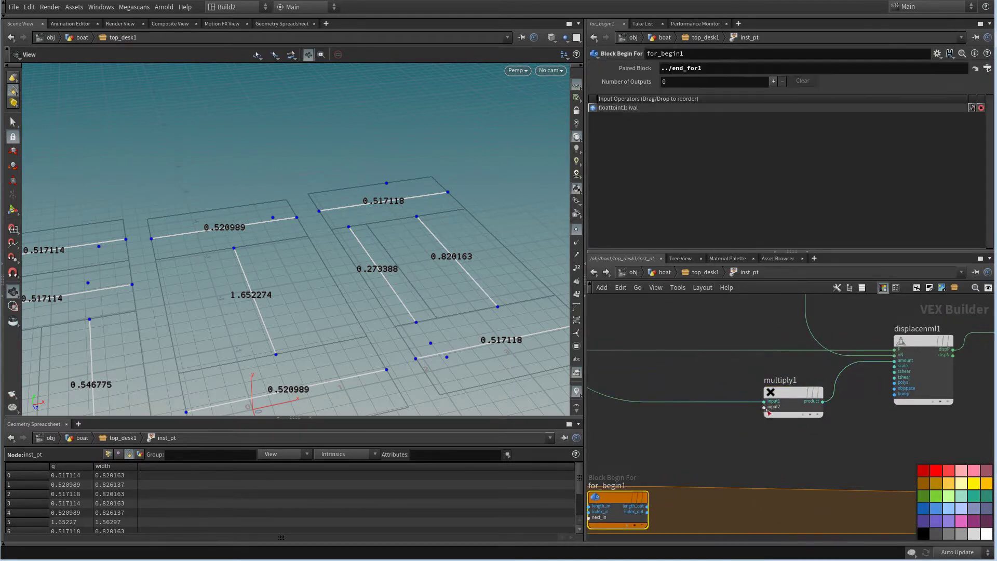
left_click(649, 515)
middle_click_drag(747, 459, 811, 414)
scroll(455, 302, "down", 2)
Inspect the direction and spacing of the generated points from several angles, along with the loop's wiring
left_click_drag(436, 331, 383, 342)
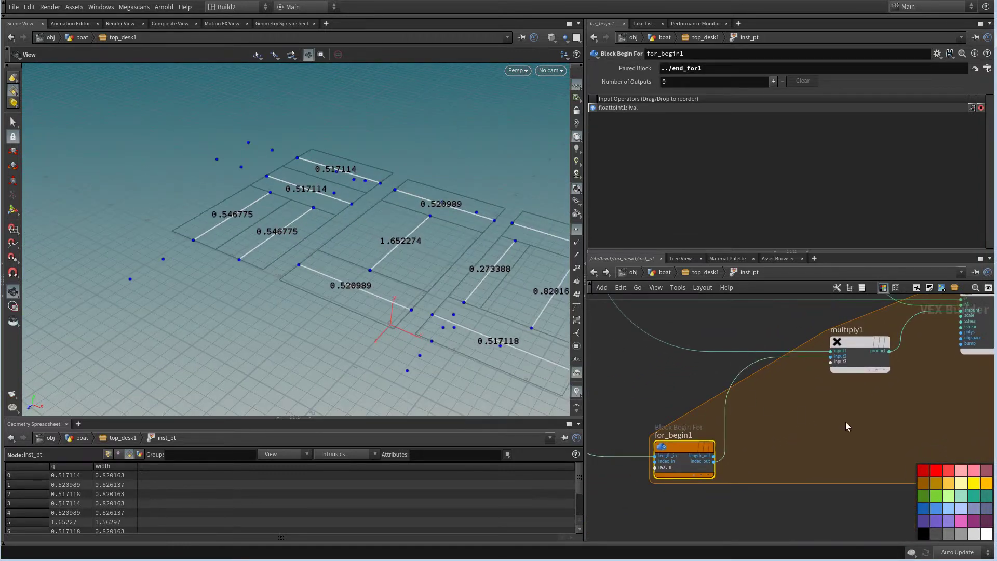
scroll(702, 436, "down", 4)
scroll(763, 432, "up", 3)
middle_click_drag(817, 422, 796, 427)
left_click_drag(453, 301, 536, 363)
scroll(833, 445, "down", 4)
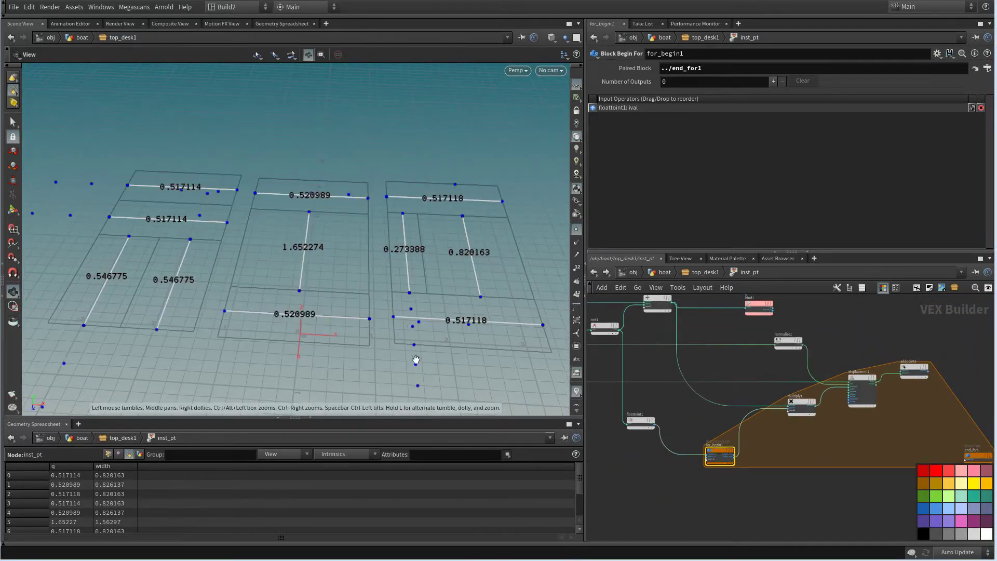
middle_click_drag(878, 425, 714, 470)
scroll(714, 470, "up", 2)
middle_click_drag(746, 433, 790, 502)
Insert a Negate node into the wire between Normalize and Displace Along Normal's nN input, and place it beside Normalize
left_click(765, 434)
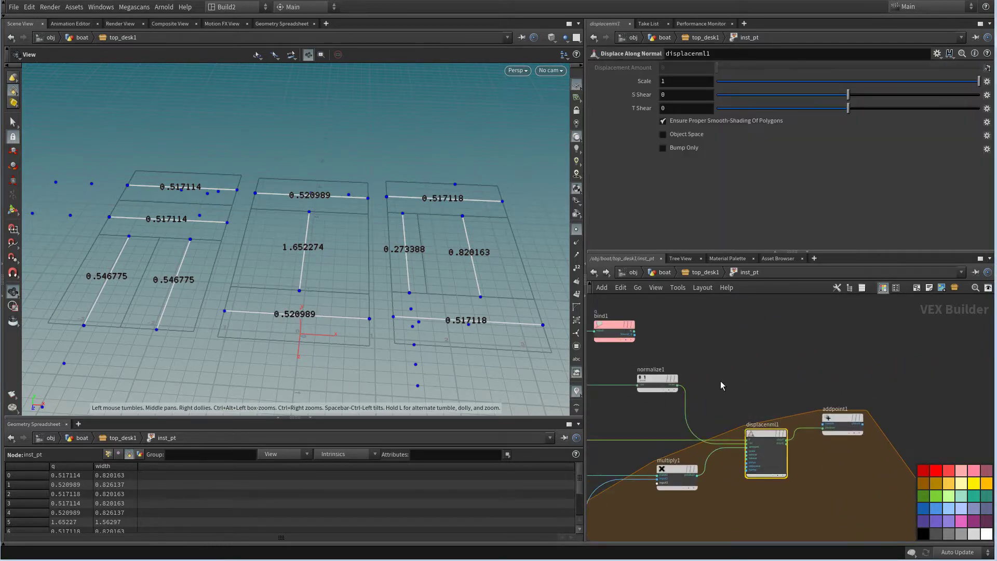
scroll(703, 367, "up", 3)
key("Tab")
type("n")
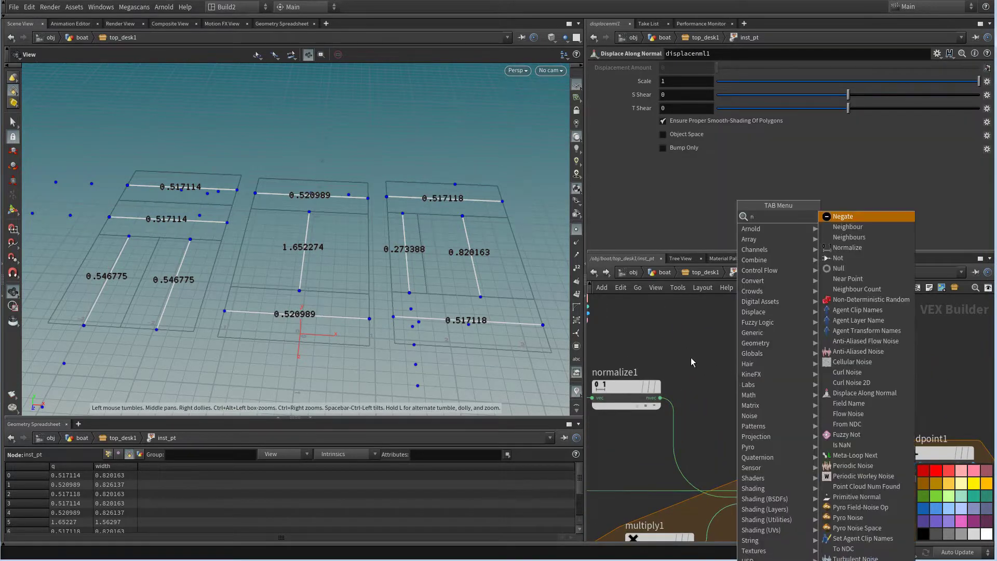
left_click(846, 216)
left_click(682, 439)
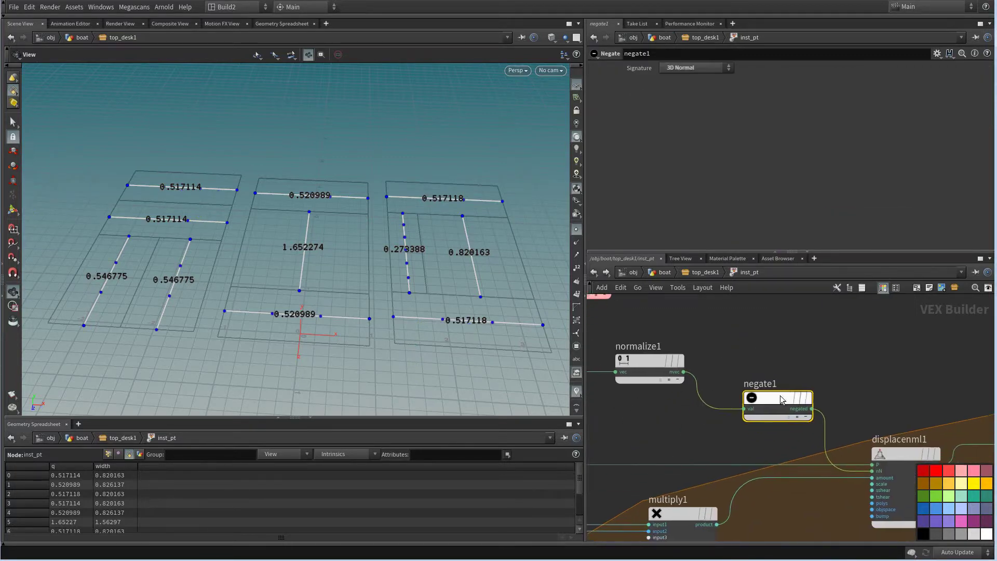
left_click_drag(764, 385, 746, 378)
middle_click_drag(856, 436, 724, 367)
scroll(725, 367, "down", 3)
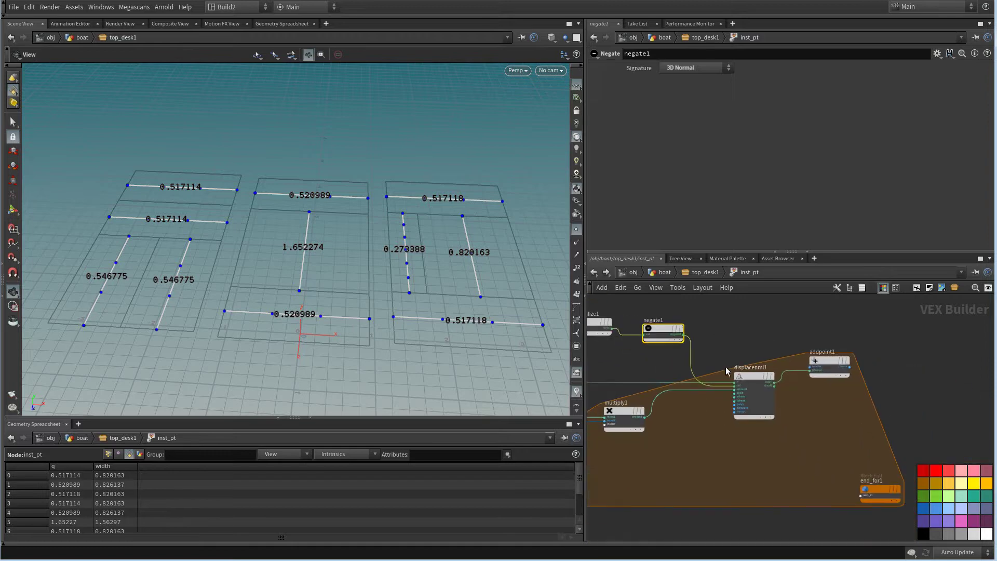
Add a Remove Primitive node and wire the global parameters' primitive number output into its Primitive Number input
middle_click_drag(698, 434, 774, 424)
left_click_drag(453, 309, 483, 358)
scroll(770, 478, "down", 4)
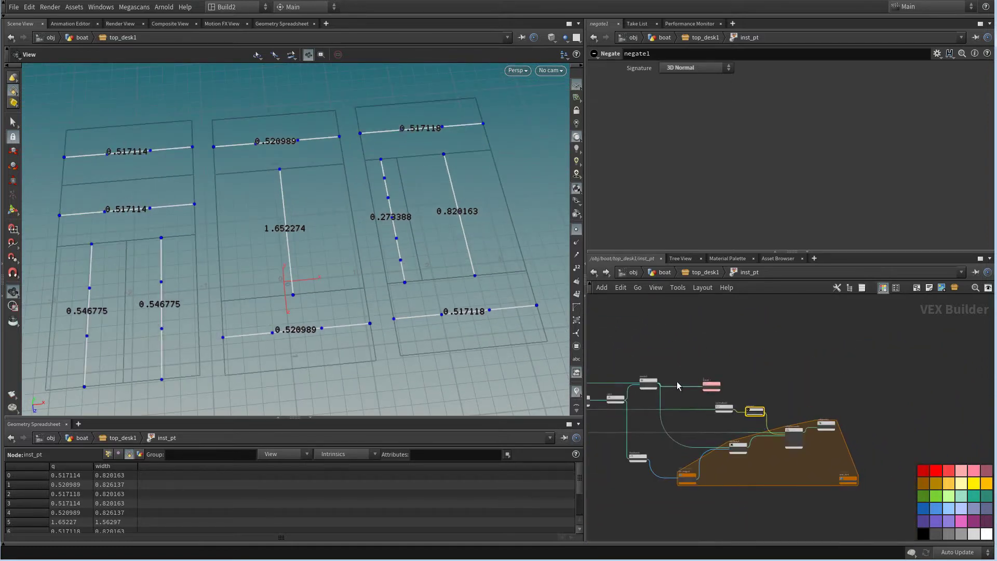
middle_click_drag(667, 368, 739, 375)
scroll(688, 370, "up", 6)
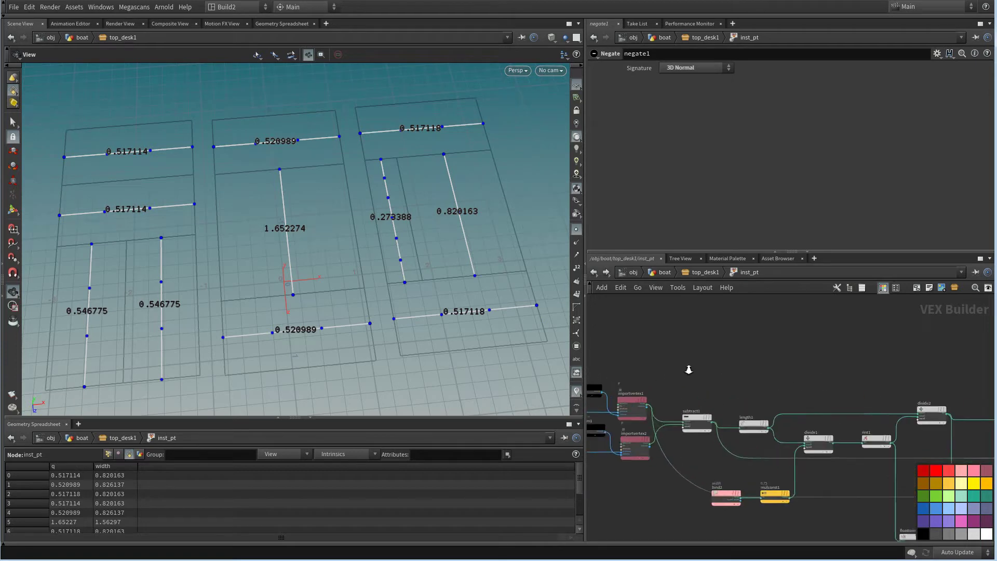
key("Tab")
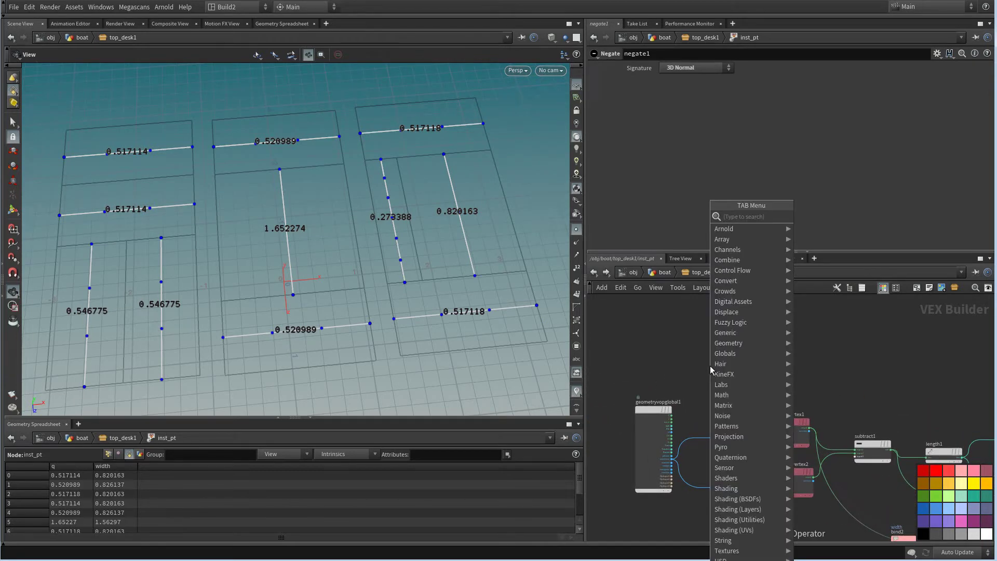
mouse_move(727, 216)
left_click(831, 214)
left_click(751, 352)
scroll(719, 376, "up", 2)
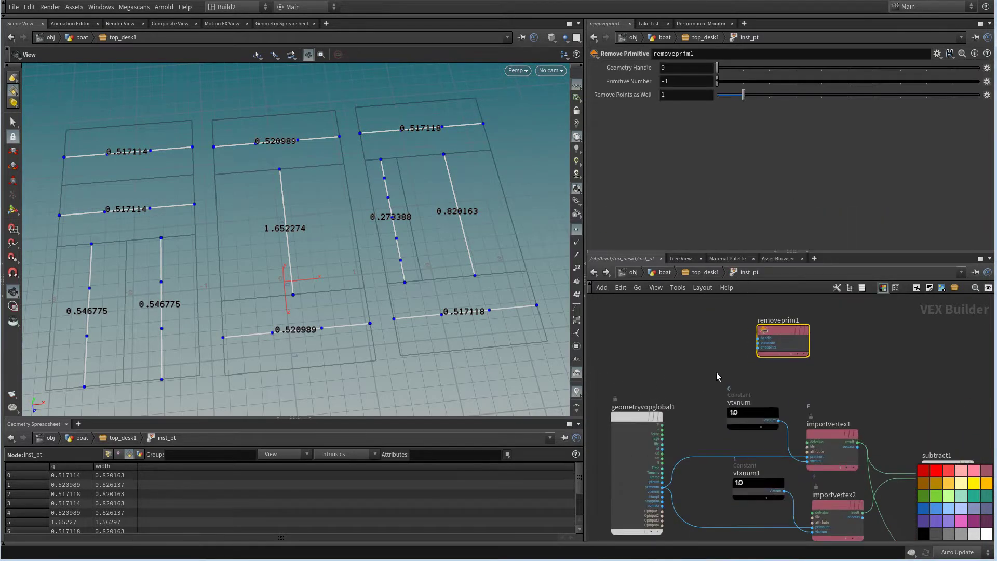
left_click(764, 344)
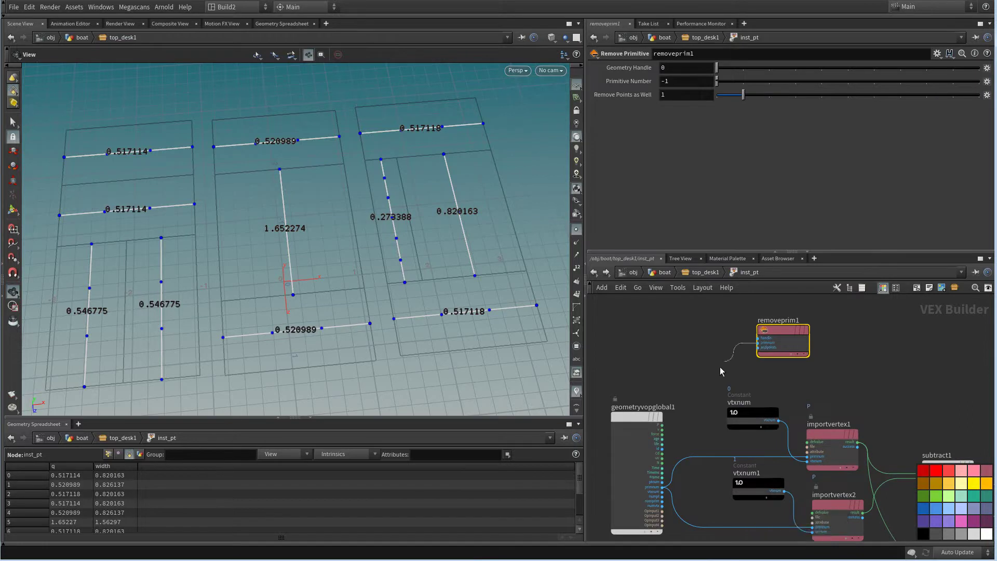
left_click(669, 487)
Try a Subtract Constant node in the wire between Float to Integer and Block Begin For
scroll(708, 386, "down", 4)
middle_click_drag(831, 353, 627, 320)
middle_click_drag(733, 447, 665, 414)
scroll(727, 451, "up", 3)
left_click_drag(685, 404, 635, 445)
scroll(676, 454, "up", 2)
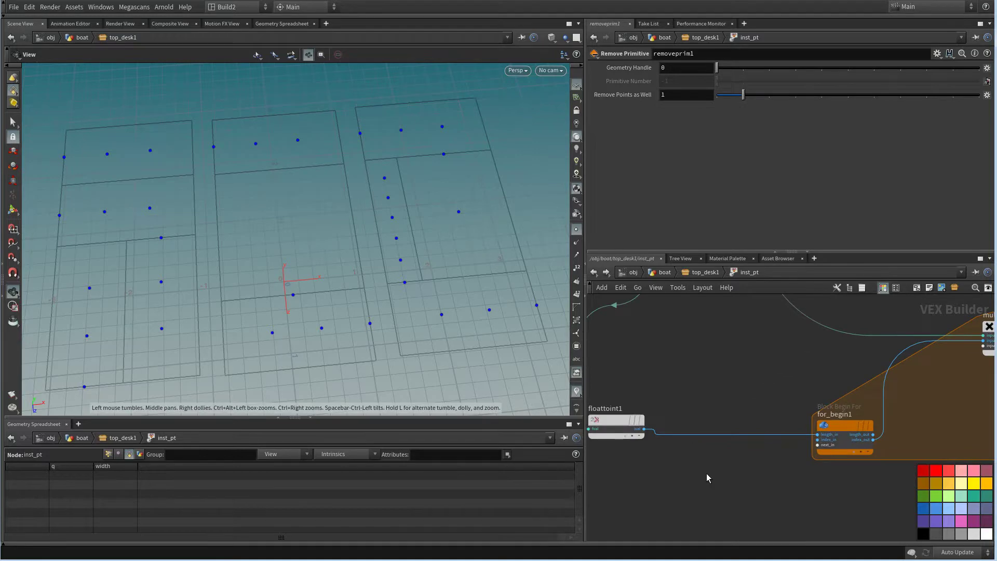
key("Tab")
type("su")
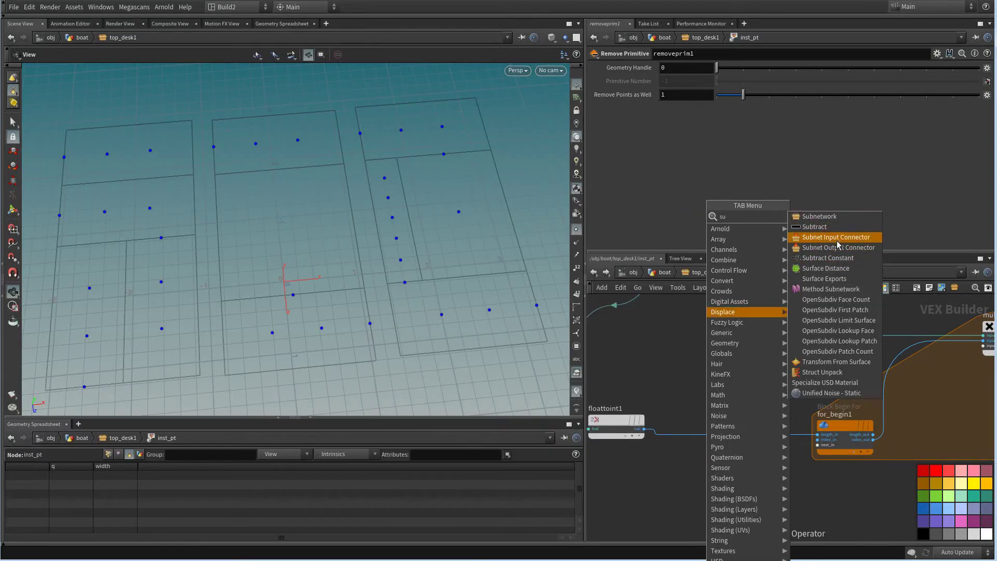
left_click(828, 258)
left_click(673, 419)
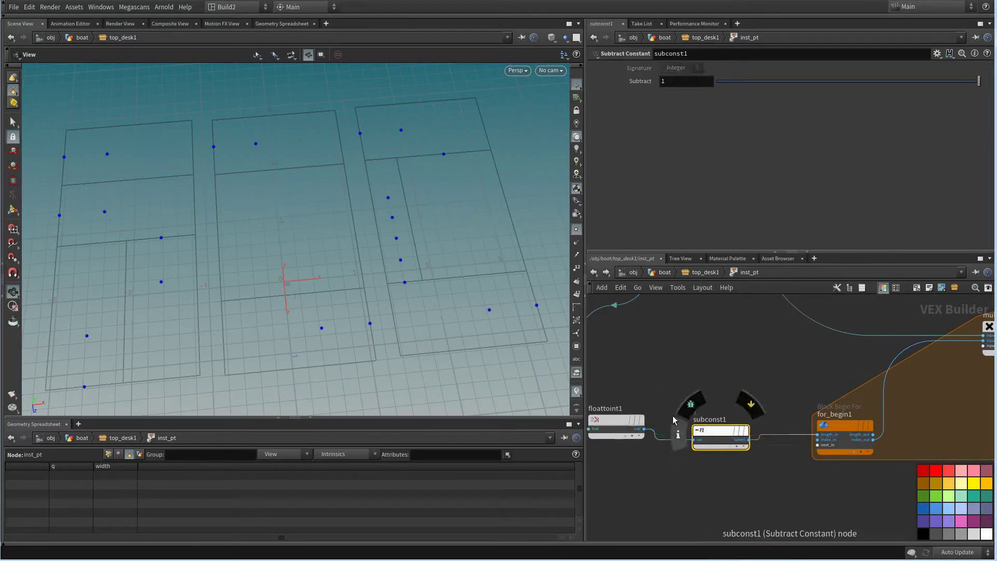
middle_click_drag(741, 385, 772, 396)
left_click_drag(737, 445, 742, 434)
Delete the Subtract Constant node placed before Block Begin For
middle_click_drag(759, 390, 637, 413)
left_click_drag(623, 402, 640, 508)
key("Delete")
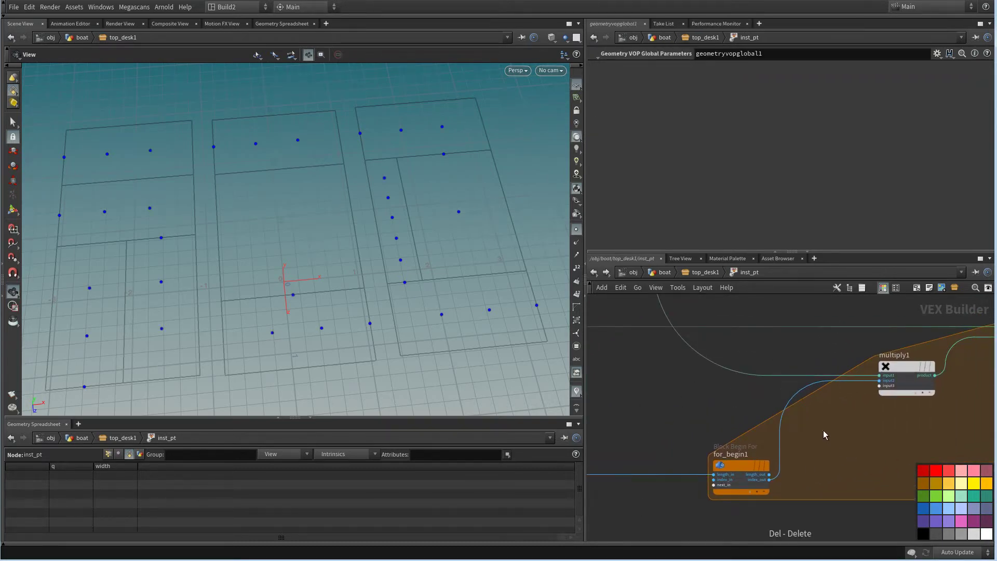
Insert an Add Constant node between Block Begin For's index output and Multiply's second input, making room for it inside the loop
left_click_drag(734, 467, 672, 464)
key("Tab")
type("ad")
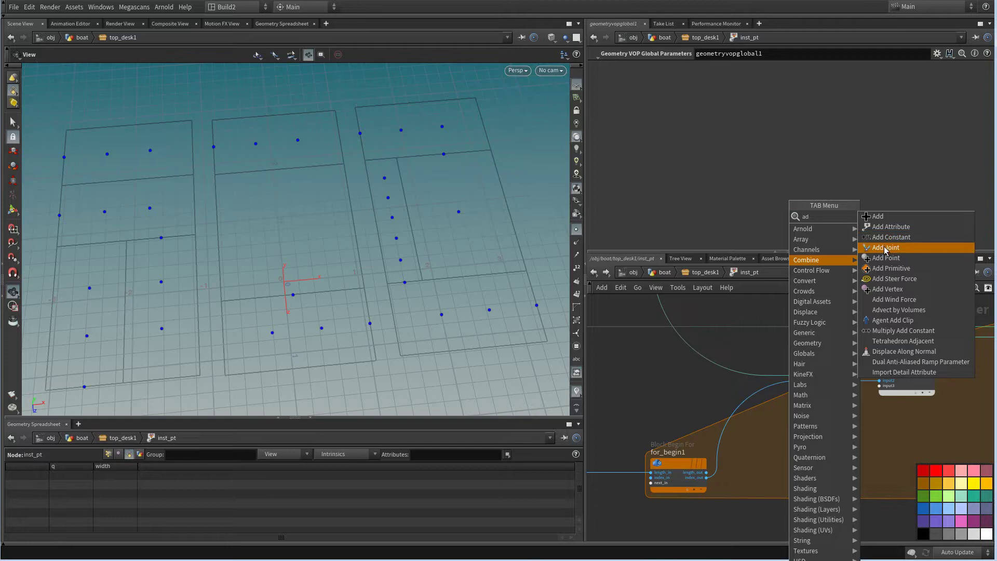
left_click(885, 237)
left_click(814, 434)
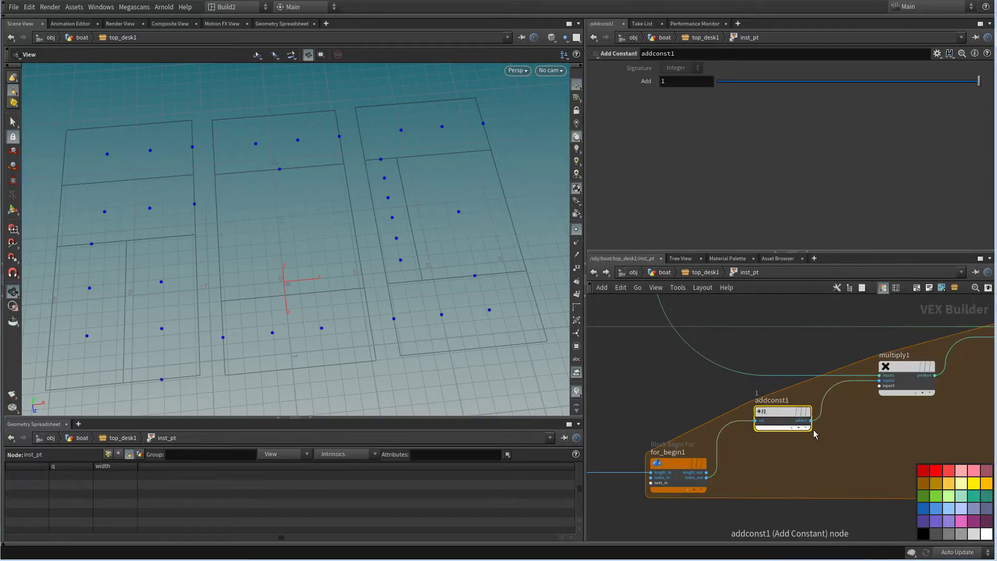
left_click_drag(782, 418, 795, 450)
Insert a Subtract Constant node into the wire feeding Float to Integer's output to Block Begin For's length input
middle_click_drag(623, 434, 813, 400)
scroll(759, 399, "up", 3)
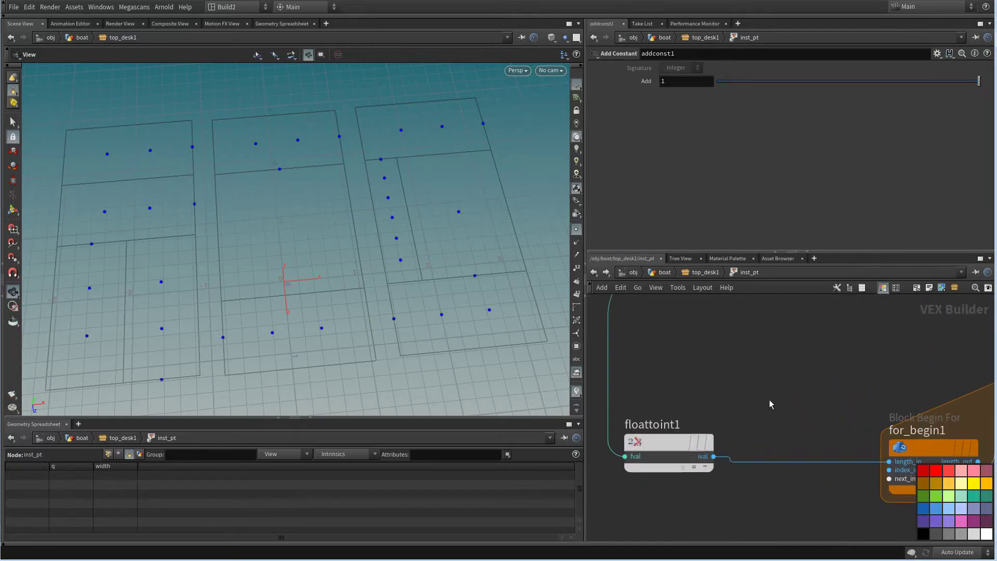
key("Tab")
type("su")
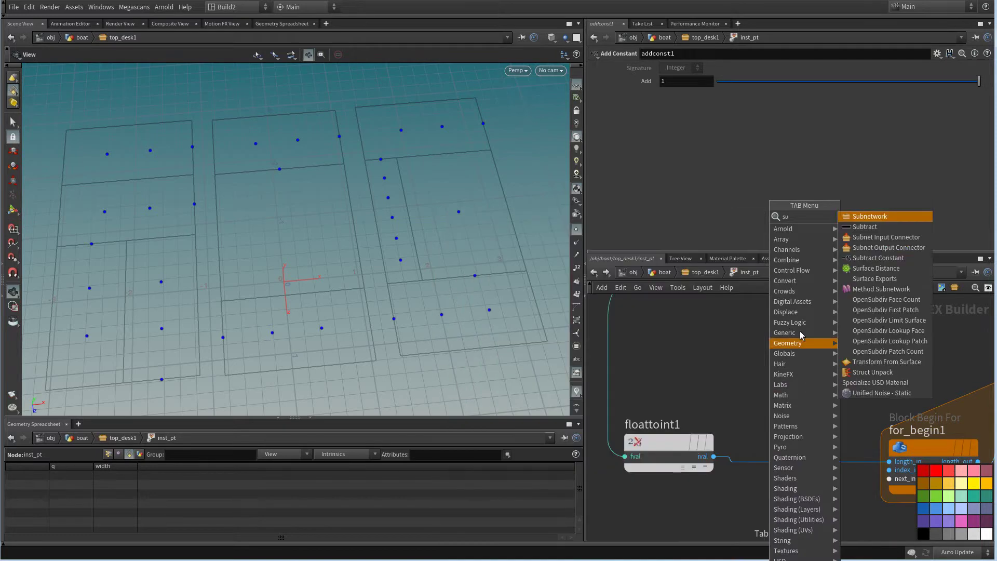
left_click(882, 258)
left_click(784, 447)
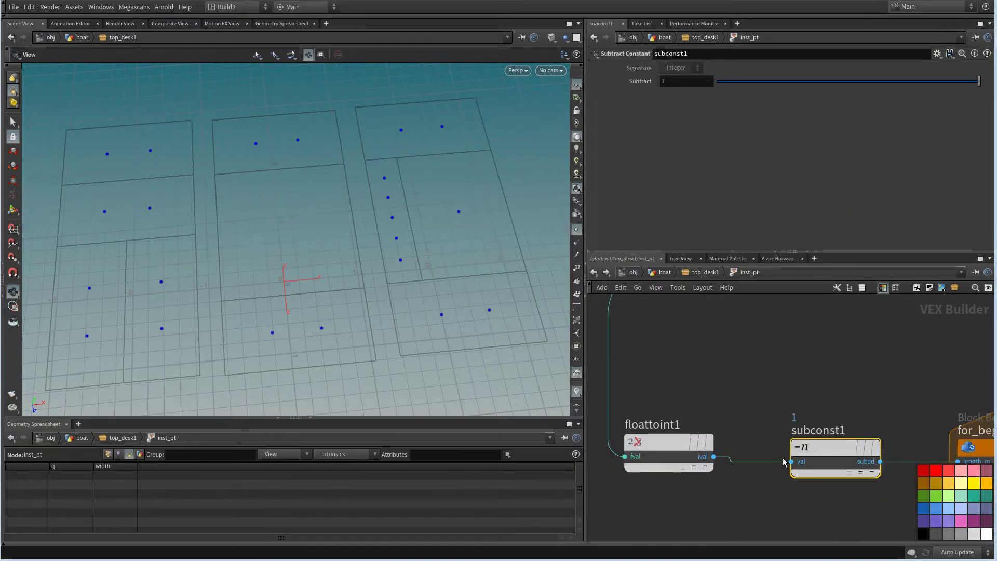
Examine the point distribution across the desk panels and the index wiring around Block Begin For
scroll(400, 307, "down", 5)
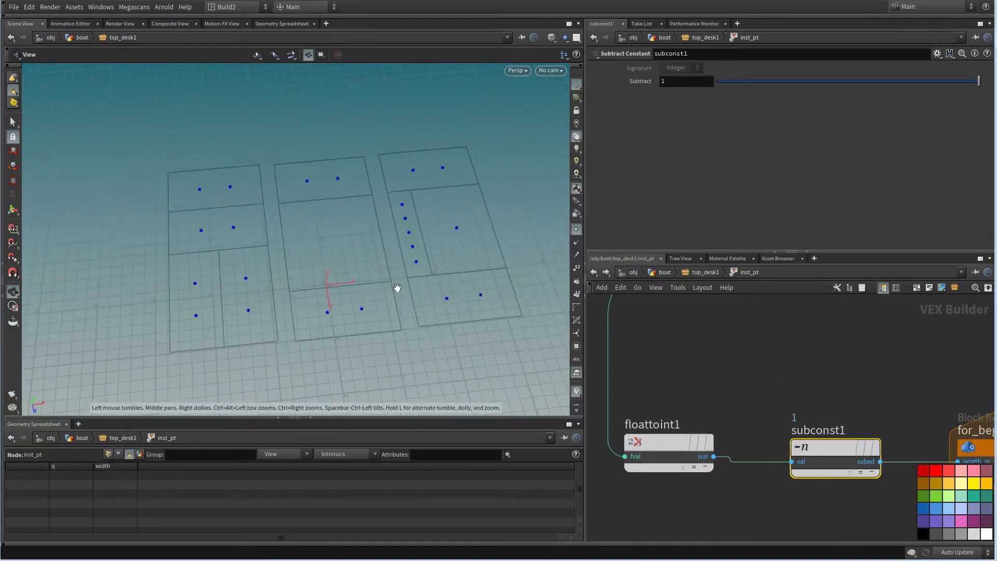
scroll(762, 375, "down", 4)
middle_click_drag(762, 375, 643, 401)
middle_click_drag(817, 443, 746, 432)
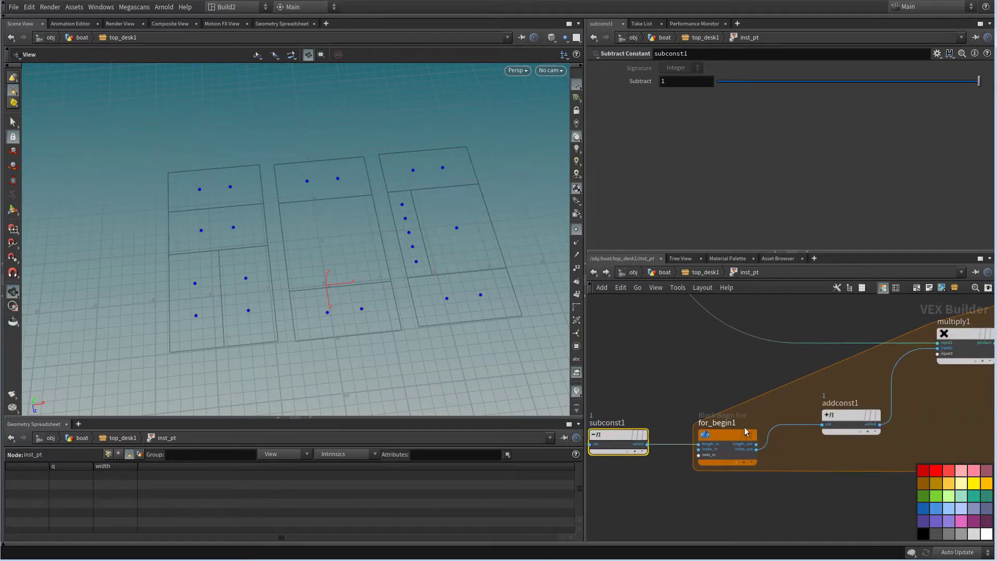
scroll(877, 467, "up", 4)
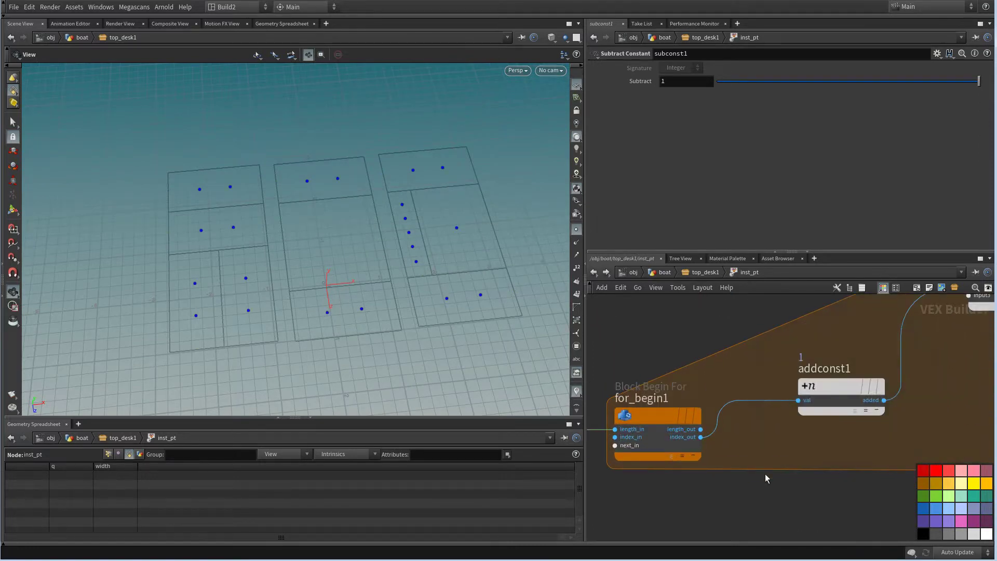
middle_click_drag(767, 474, 825, 428)
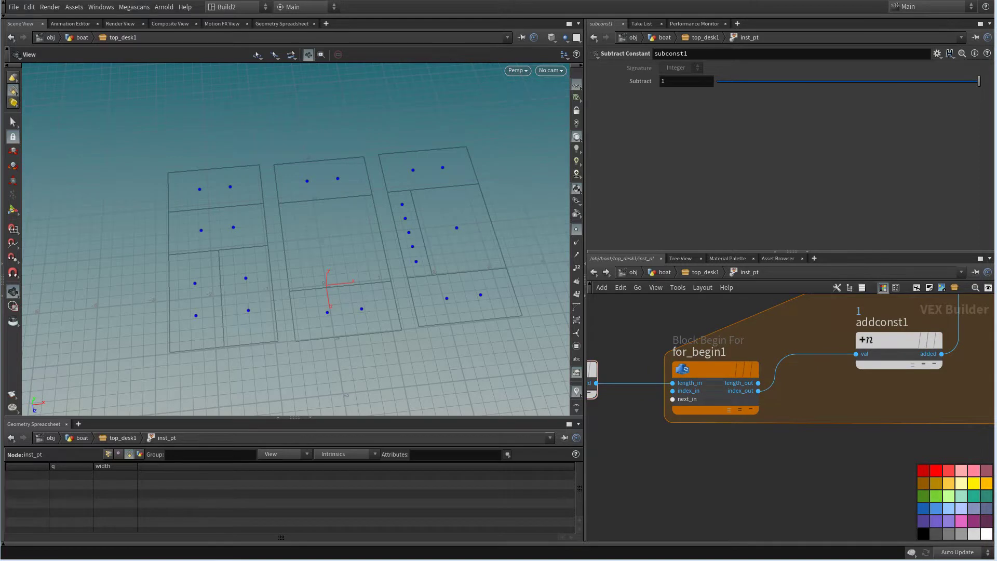
scroll(768, 438, "down", 2)
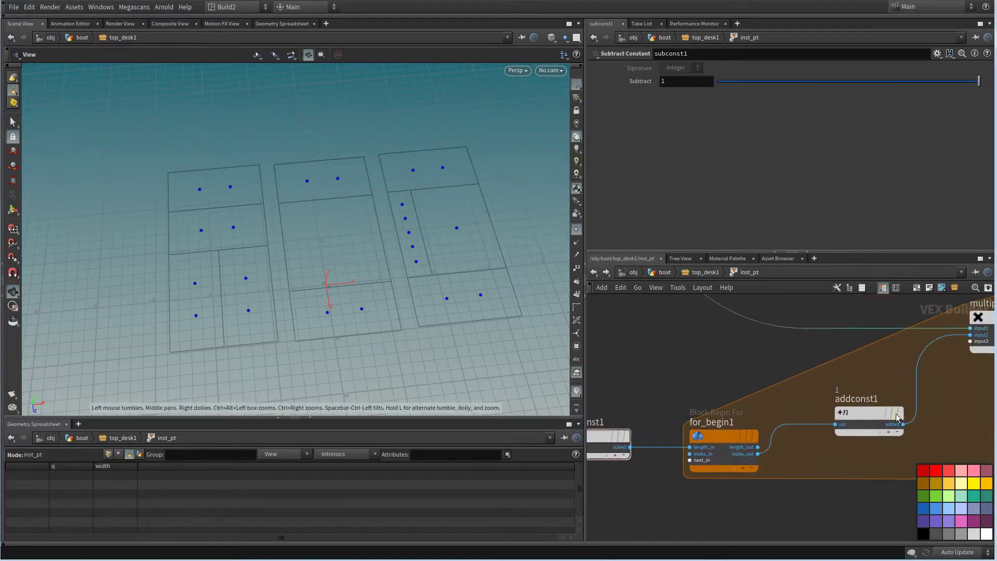
Toggle the Subtract Constant node's bypass repeatedly to compare the points with and without it
middle_click_drag(621, 439, 754, 443)
left_click(754, 442)
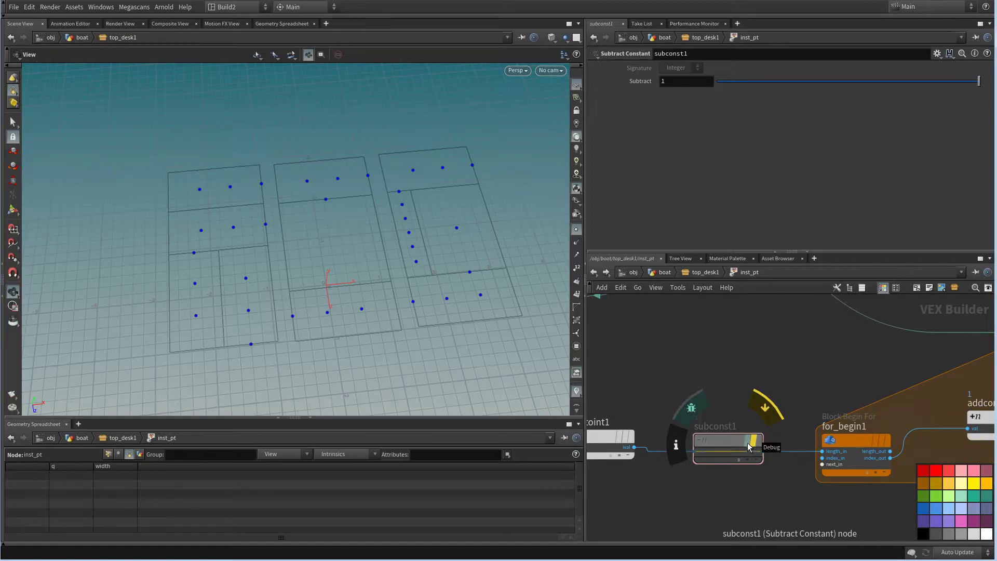
left_click(753, 441)
left_click(754, 442)
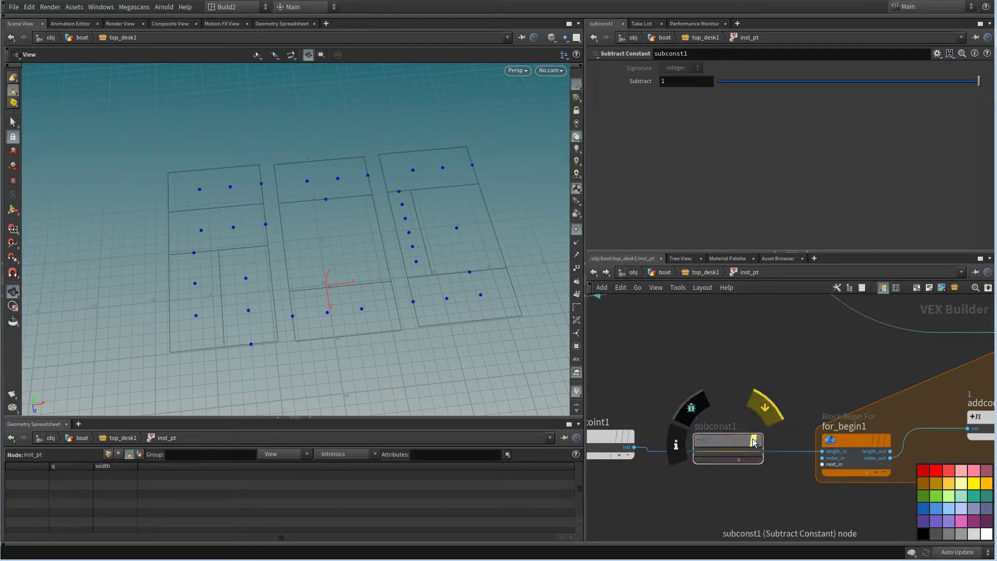
left_click(754, 442)
left_click(754, 441)
left_click(753, 442)
Remove the Subtract Constant node between Float to Integer and Block Begin For
scroll(775, 385, "down", 3)
middle_click_drag(790, 385, 863, 473)
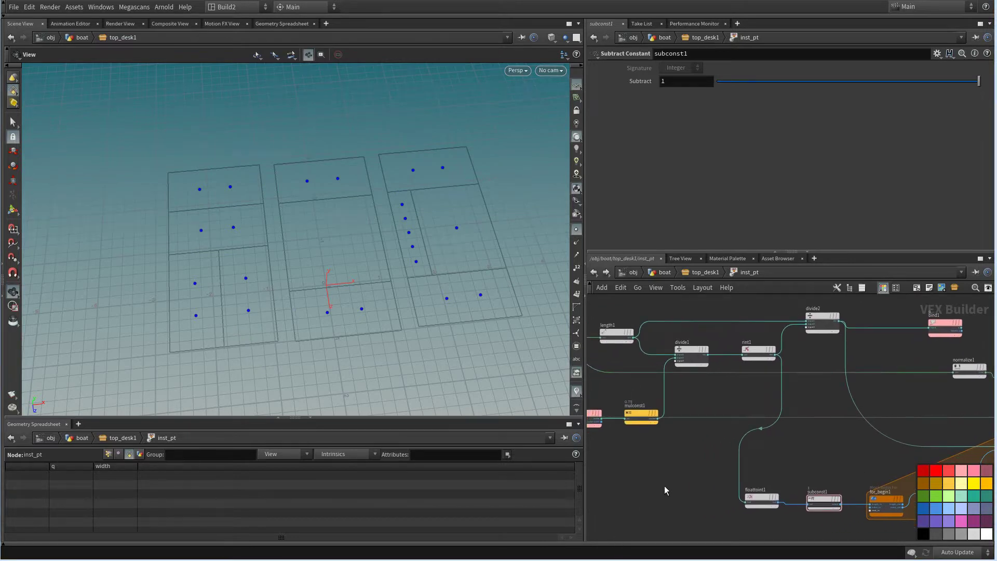
scroll(676, 488, "up", 3)
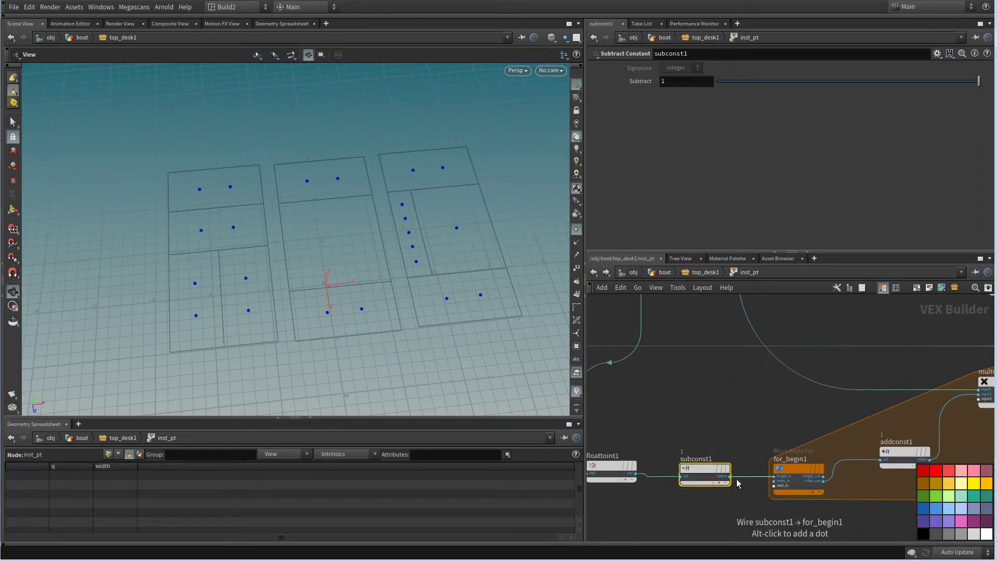
key("Delete")
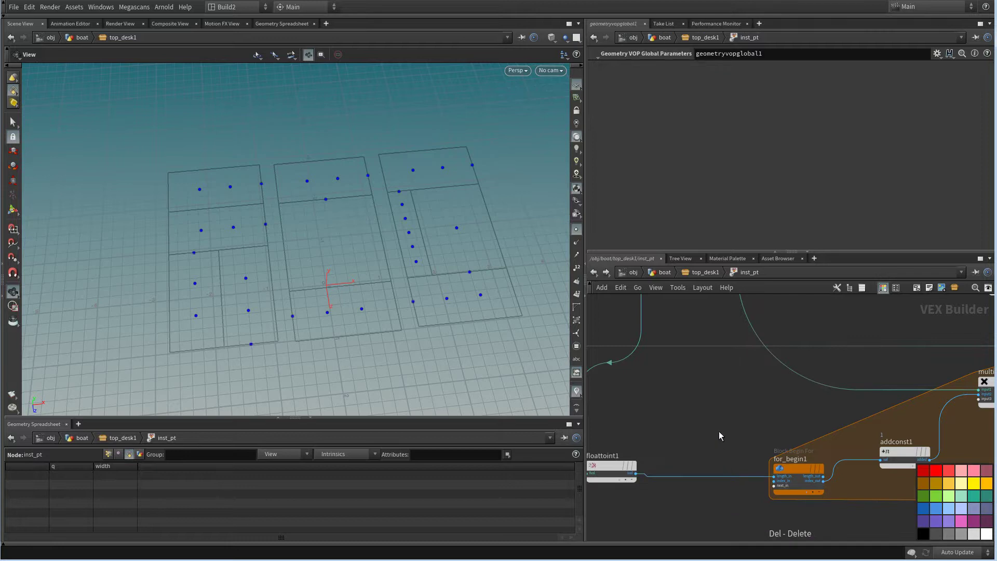
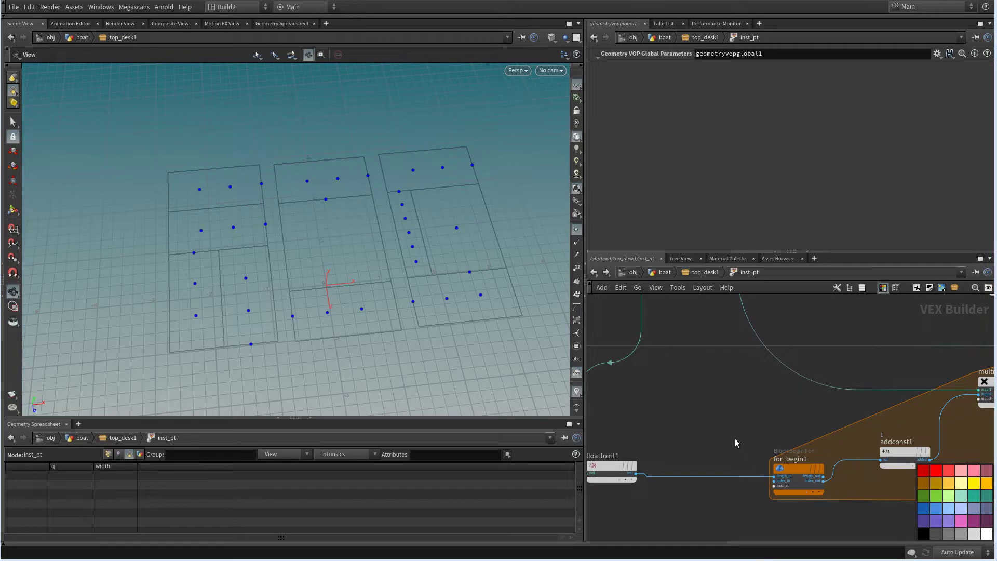
right_click(667, 450)
left_click(722, 447)
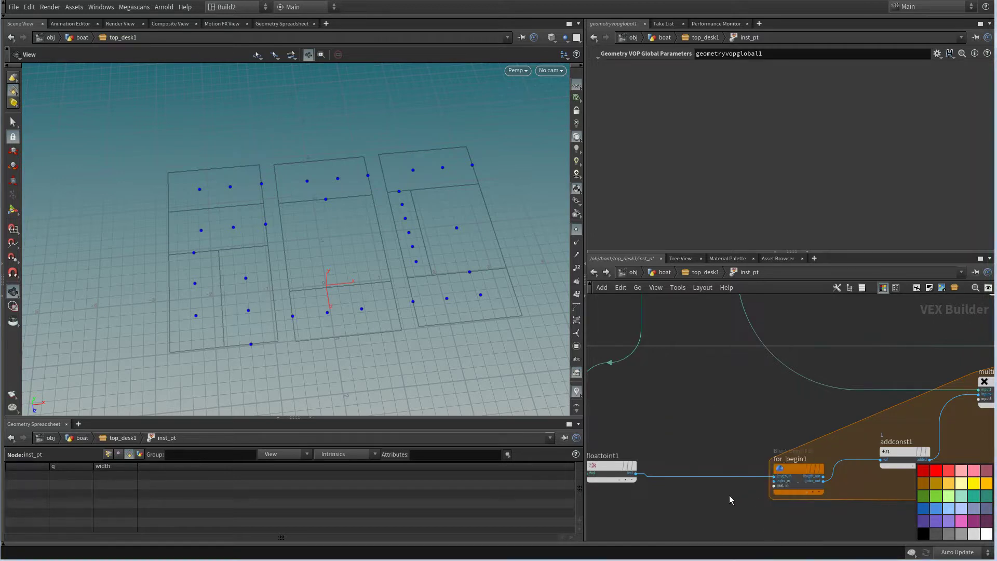
Move Add Point away from Displace Along Normal and place a copy of the Displace Along Normal node between them
scroll(726, 498, "down", 1)
middle_click_drag(785, 459, 657, 502)
middle_click_drag(889, 414, 694, 456)
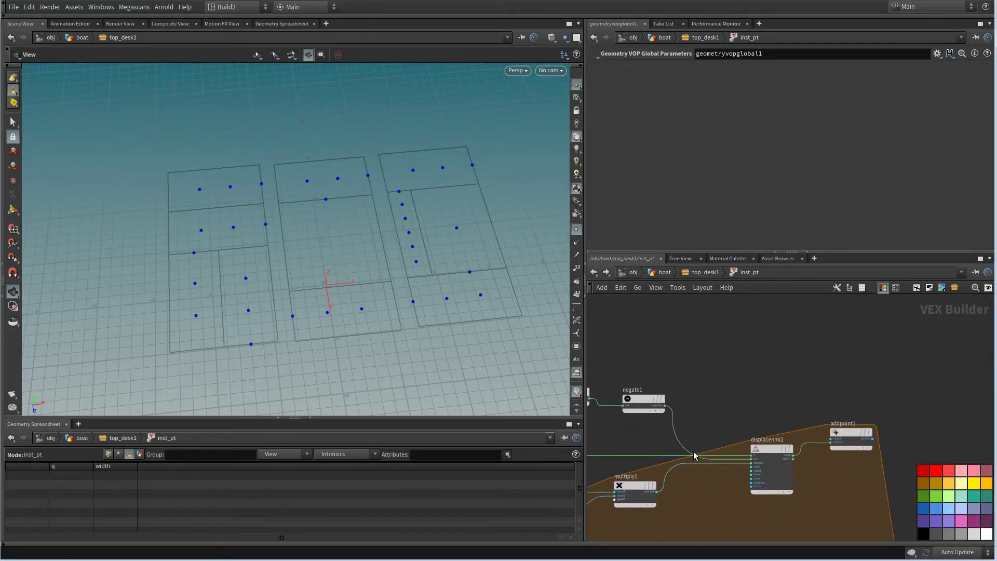
right_click_drag(805, 416, 803, 407)
middle_click_drag(795, 404, 694, 397)
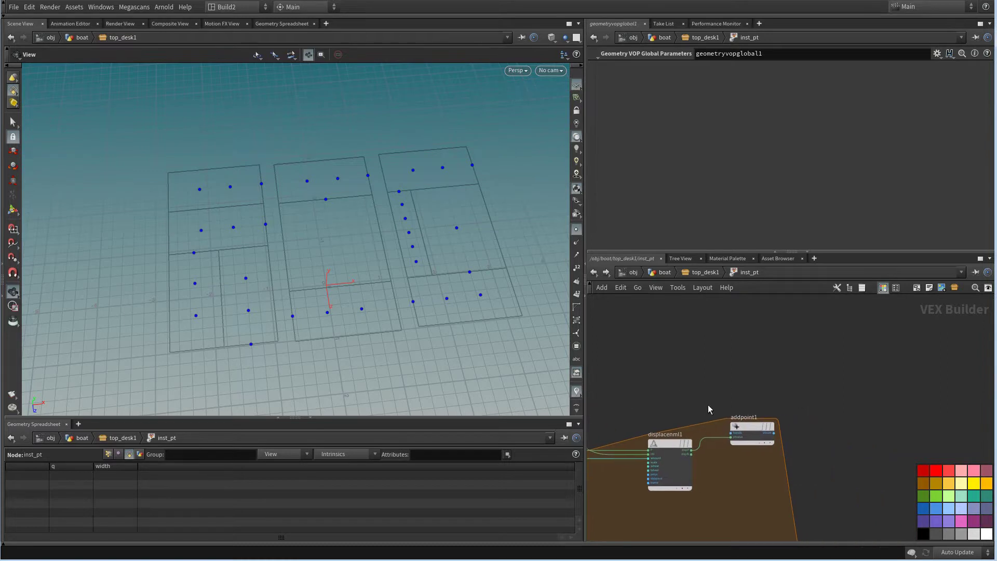
left_click_drag(748, 425, 888, 443)
middle_click_drag(658, 402, 674, 413)
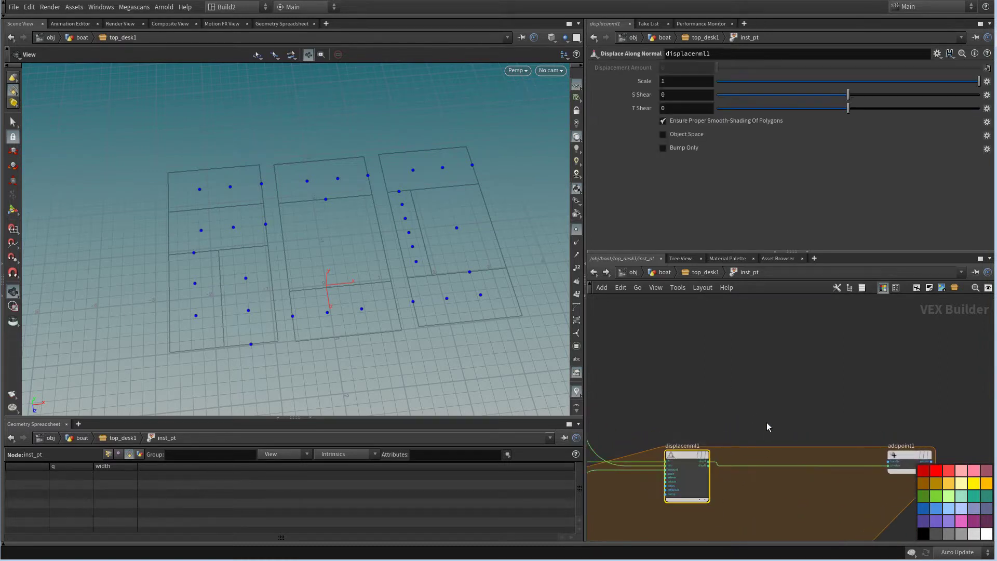
key("ctrl+v")
left_click(787, 411)
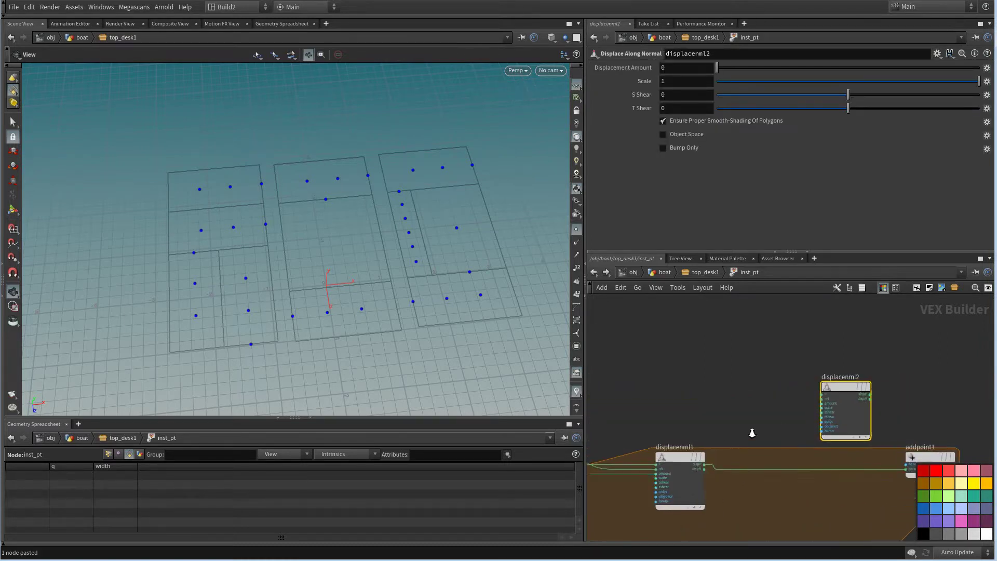
Wire the first Displace Along Normal's dispP and dispN outputs into the copy's P and nN inputs
scroll(743, 440, "up", 3)
left_click(857, 375)
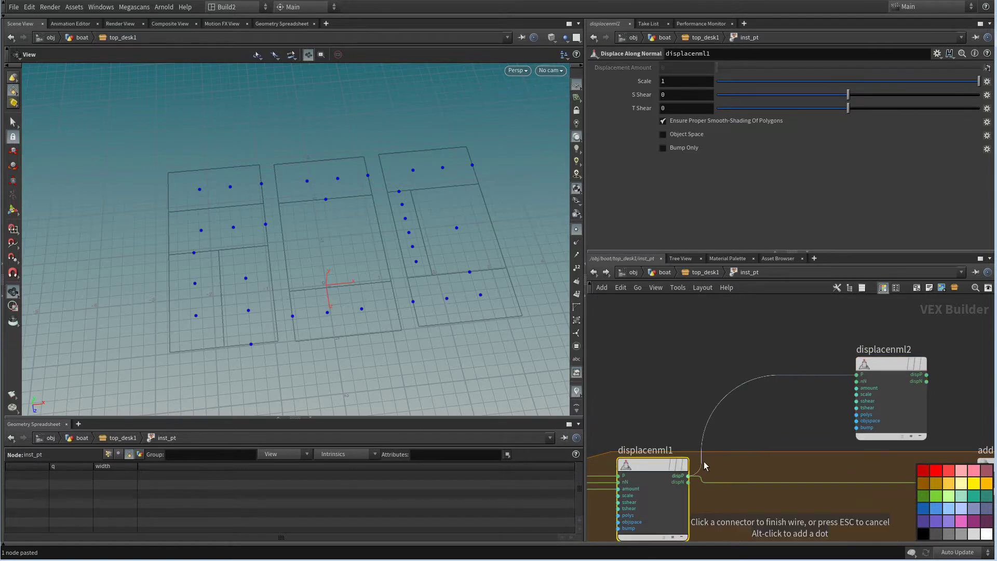
left_click(688, 476)
left_click(688, 482)
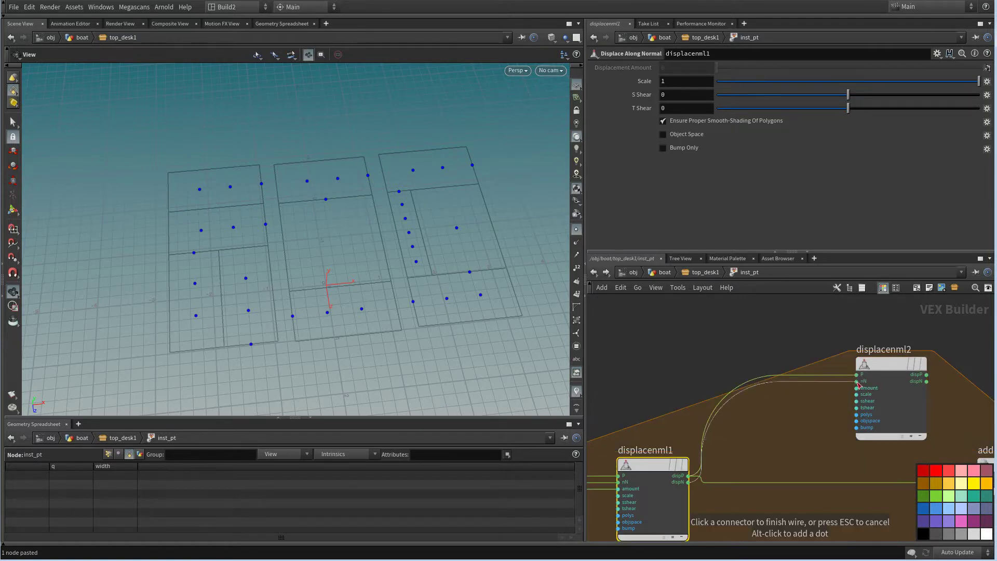
left_click(859, 387)
Wire the second Divide node's output into the amount input of the copied Displace Along Normal node
scroll(742, 392, "down", 3)
middle_click_drag(718, 367, 853, 397)
middle_click_drag(755, 372, 863, 410)
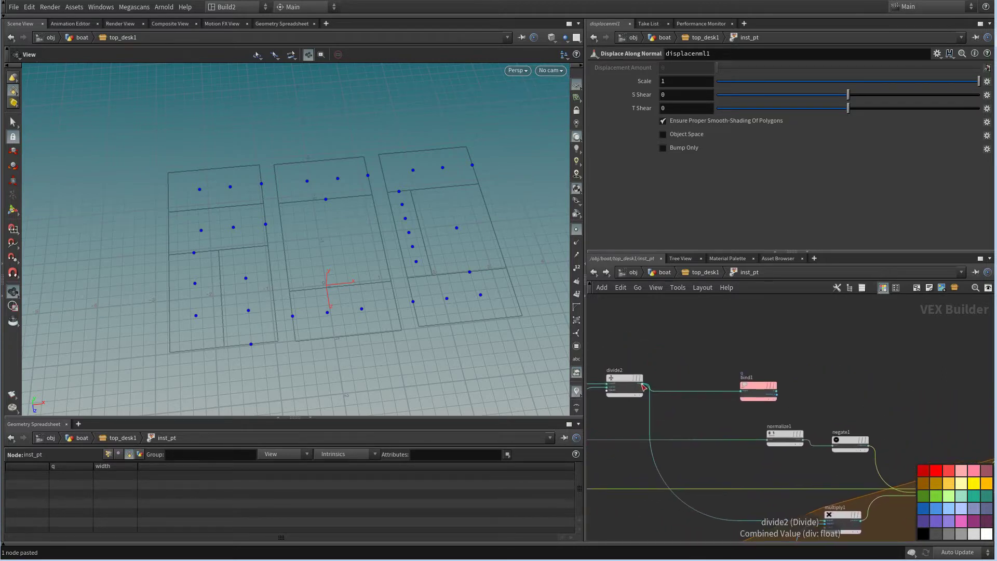
left_click(644, 385)
middle_click_drag(831, 327, 670, 370)
scroll(717, 449, "up", 3)
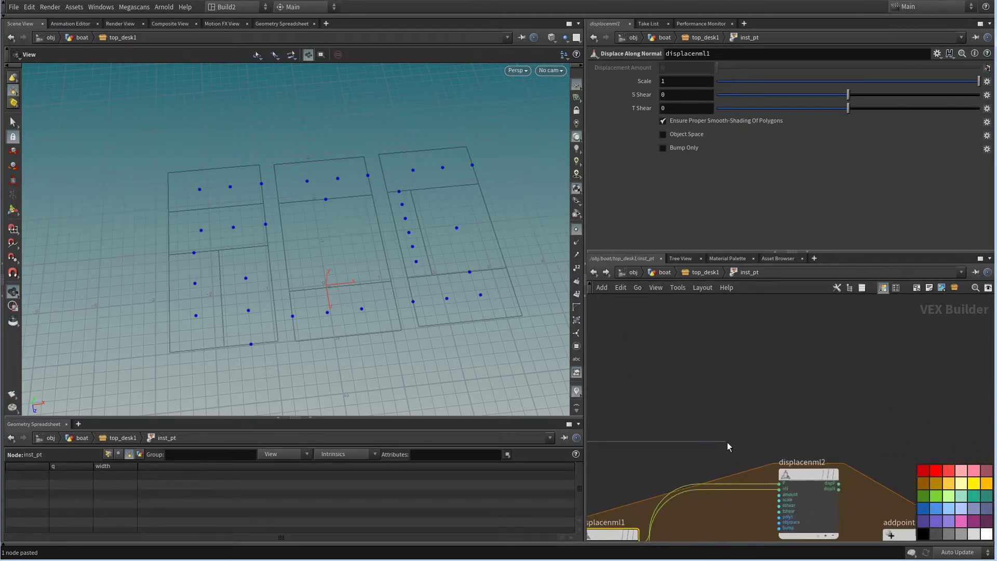
left_click(770, 497)
Wire the copied Displace Along Normal node's dispP output into the ptvalue input of Add Point
middle_click_drag(860, 475, 705, 397)
left_click(681, 403)
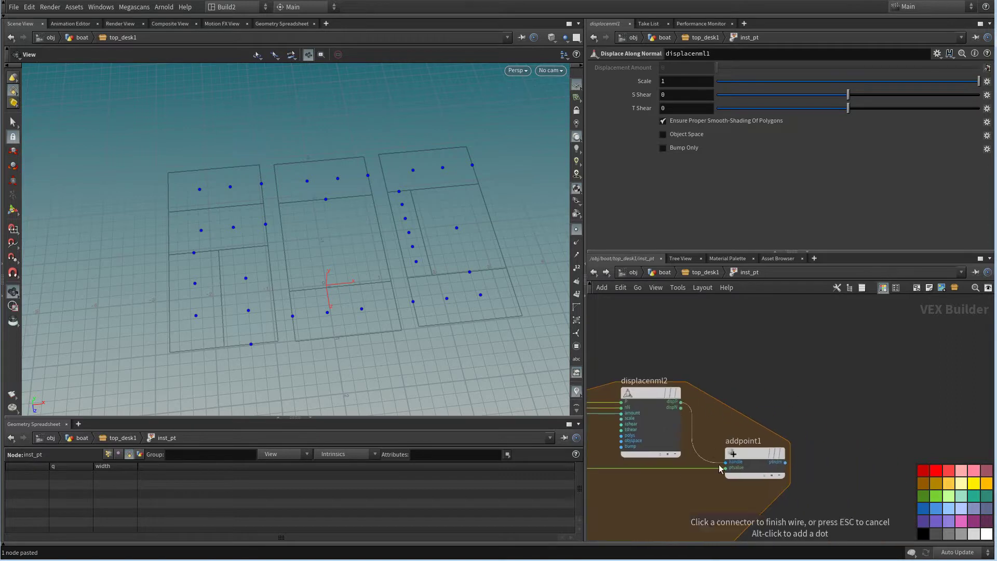
left_click(742, 462)
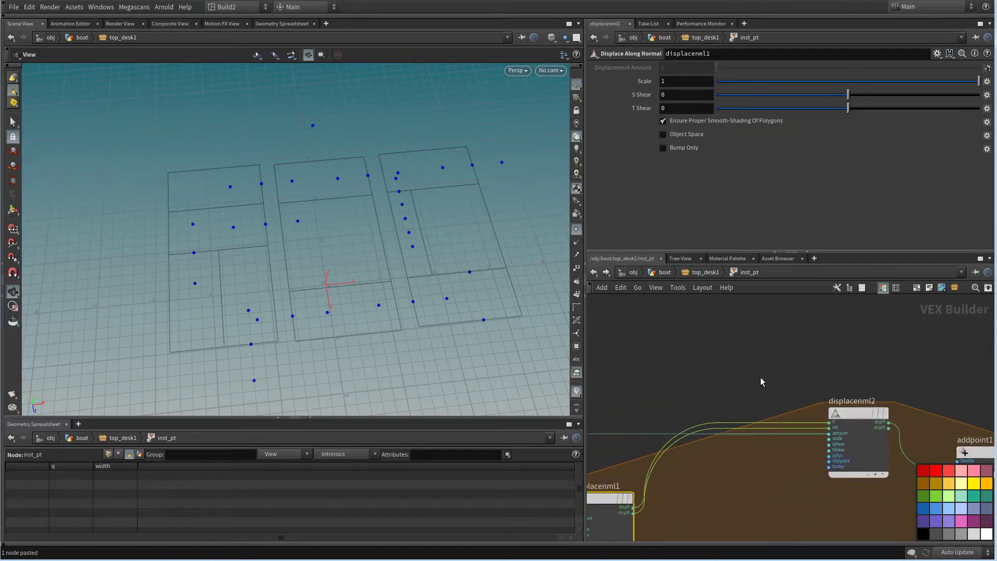
Insert a Divide Constant node into the wire feeding the second Displace Along Normal's amount input
middle_click_drag(702, 401, 778, 399)
scroll(779, 403, "down", 1)
scroll(778, 400, "up", 2)
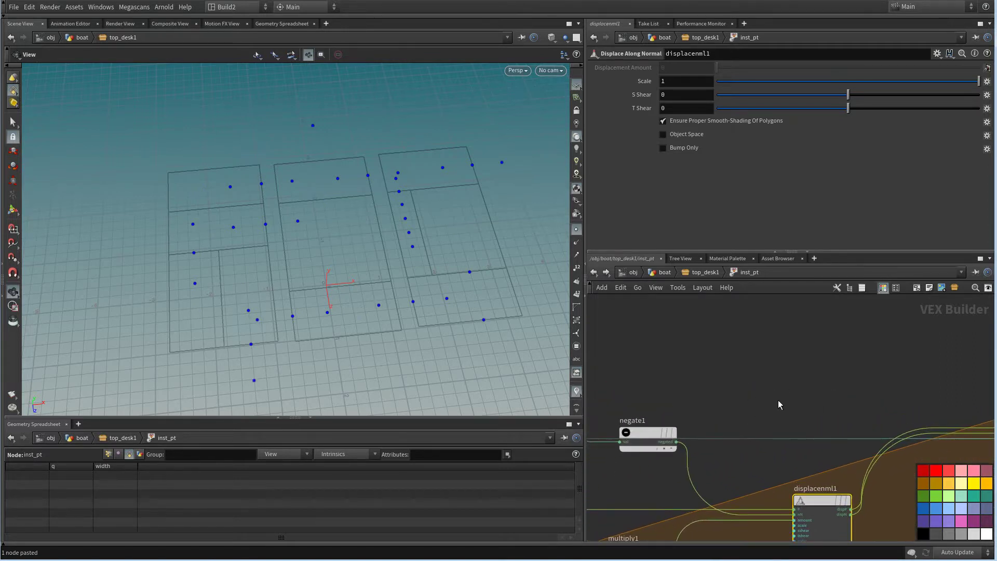
key("Tab")
type("di")
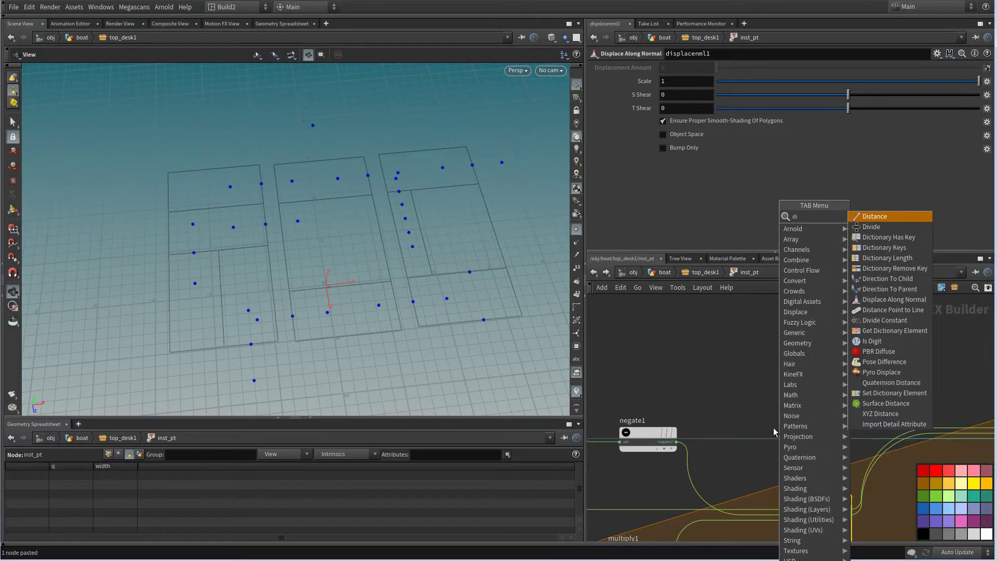
type("v")
left_click(883, 223)
left_click(791, 401)
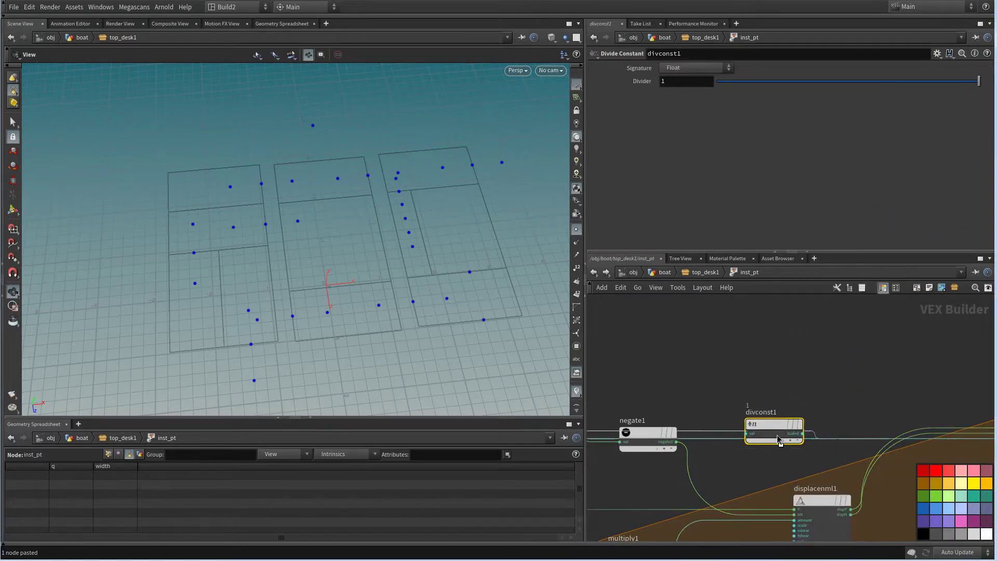
left_click_drag(803, 400, 840, 331)
Disconnect the q Bind node from its input and move it clear of the network
scroll(927, 343, "down", 4)
middle_click_drag(937, 356, 838, 393)
scroll(832, 372, "up", 2)
middle_click_drag(598, 385, 736, 410)
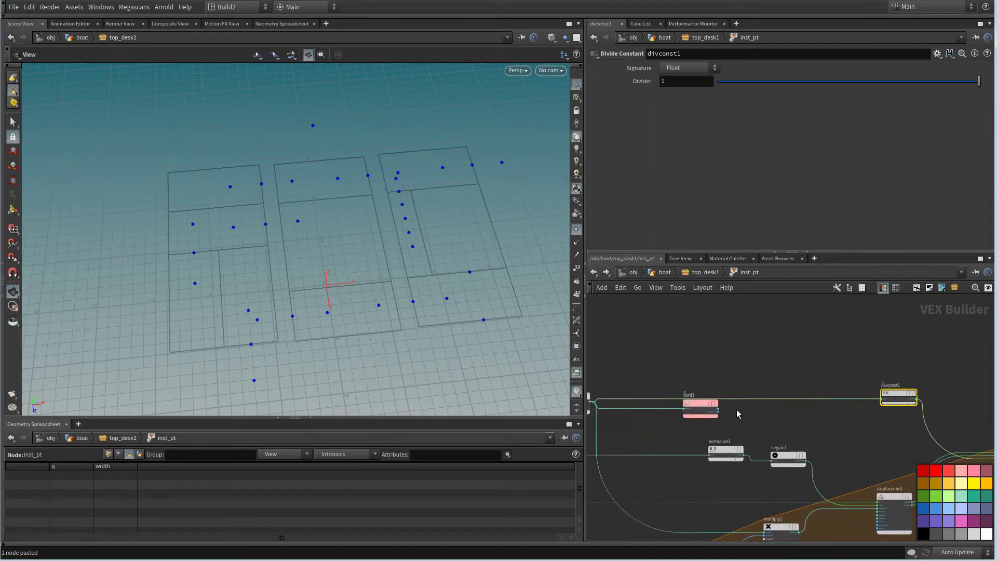
left_click_drag(704, 408, 771, 304)
middle_click_drag(860, 356, 780, 376)
left_click_drag(751, 357, 675, 317)
left_click_drag(593, 316, 592, 316)
key("Delete")
scroll(792, 384, "up", 1)
middle_click_drag(792, 384, 794, 416)
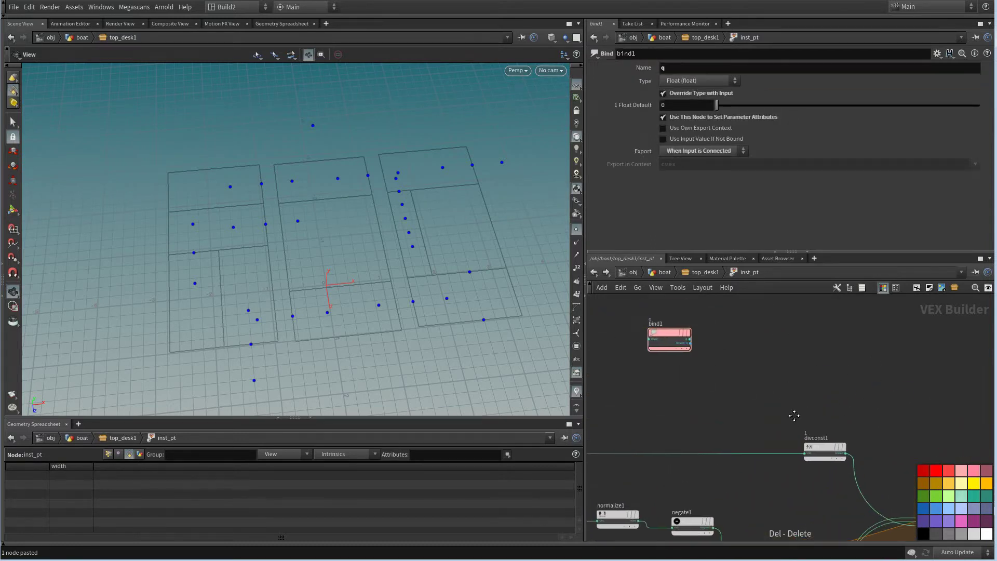
scroll(787, 421, "down", 2)
left_click_drag(711, 371, 790, 331)
Set the Divide Constant node's divider to -2 and check the point placement in the viewport
left_click(813, 445)
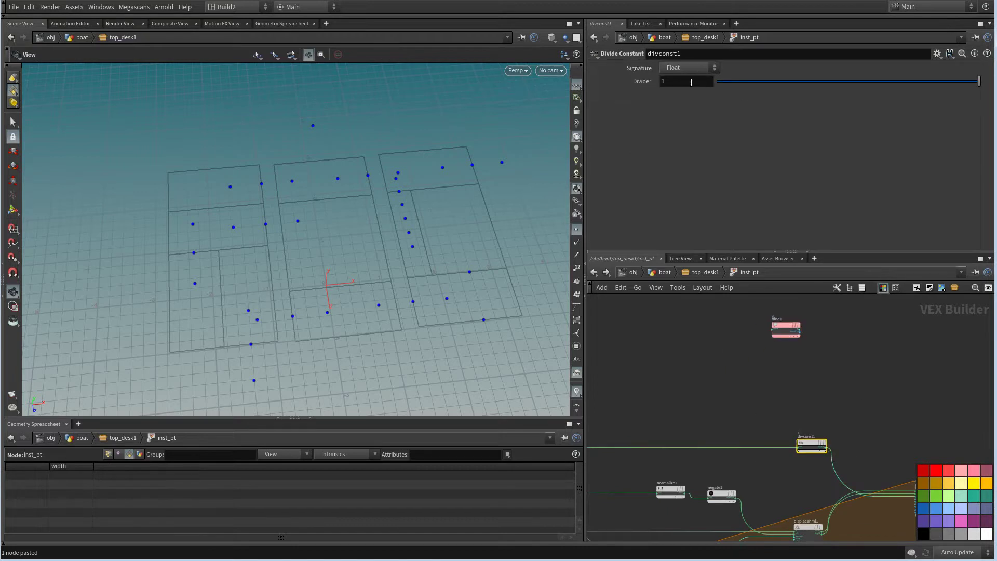
type("-2")
key("Return")
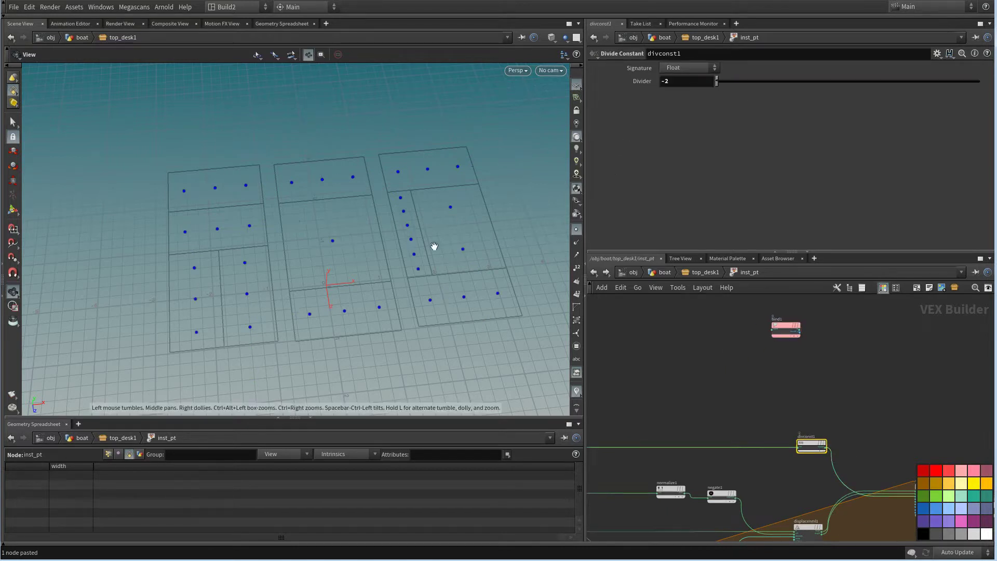
left_click_drag(449, 296, 508, 281)
Add a Set Attribute node in the empty space beyond Add Point
scroll(686, 380, "down", 3)
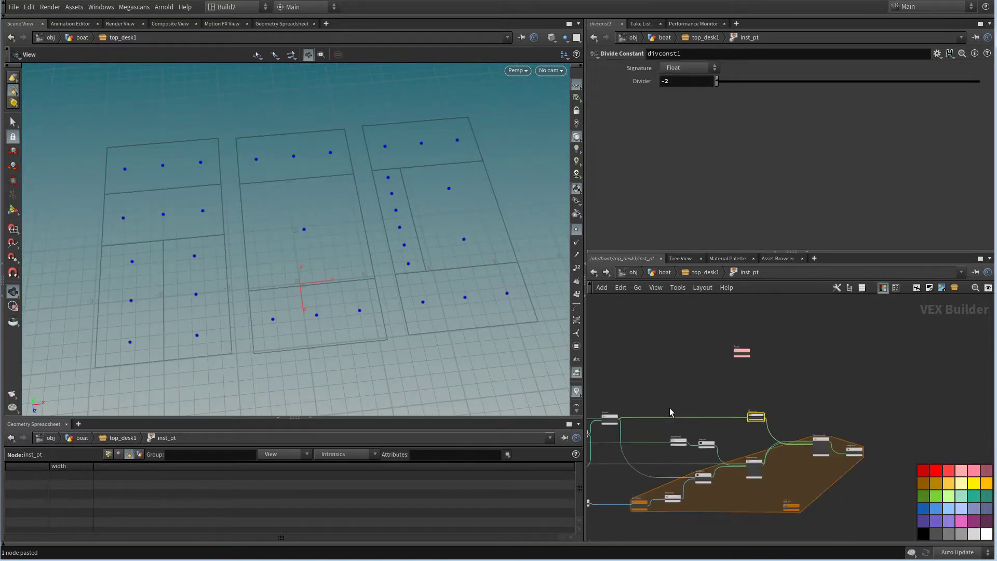
middle_click_drag(778, 407, 729, 410)
scroll(711, 390, "up", 2)
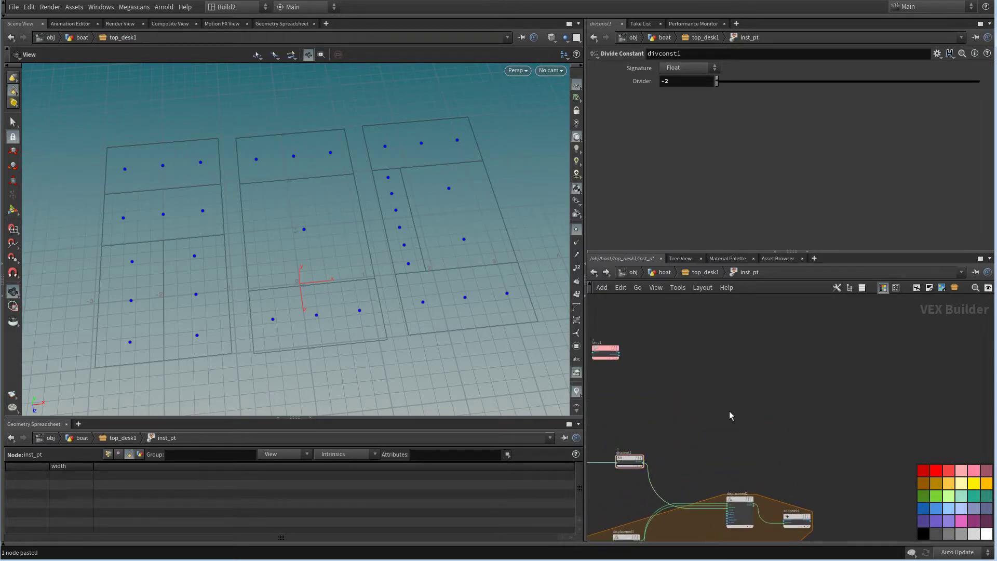
key("Tab")
type("se")
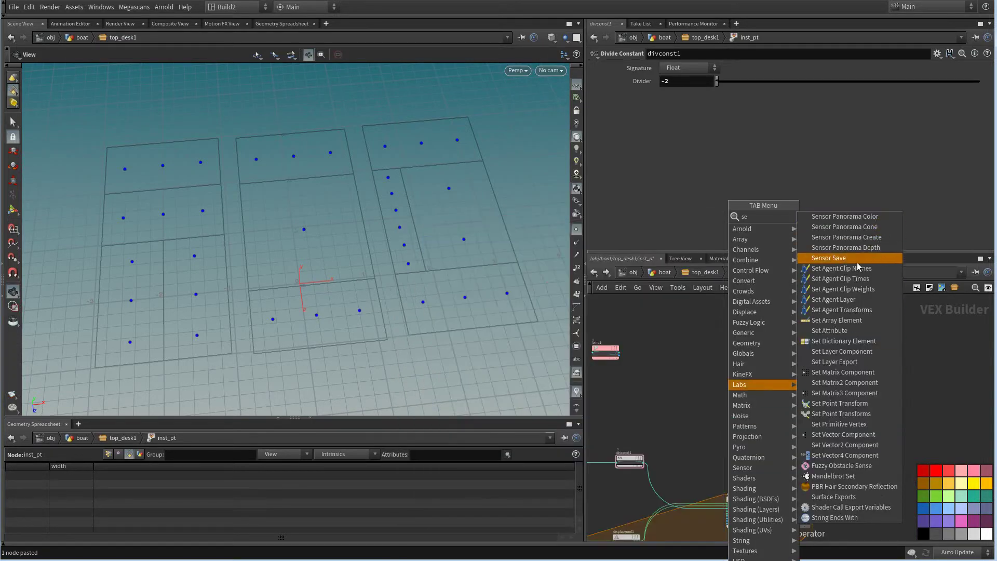
left_click(842, 329)
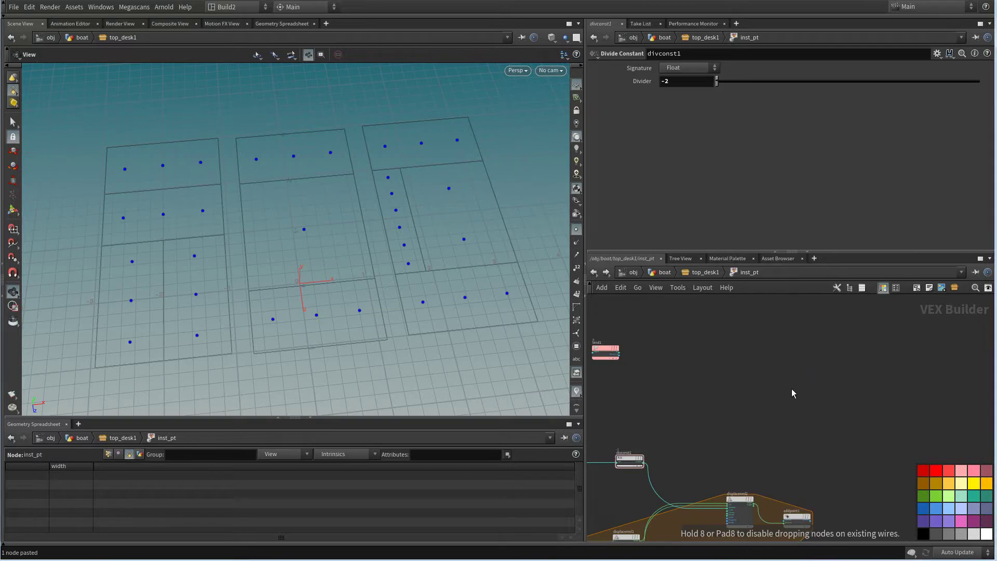
left_click(851, 395)
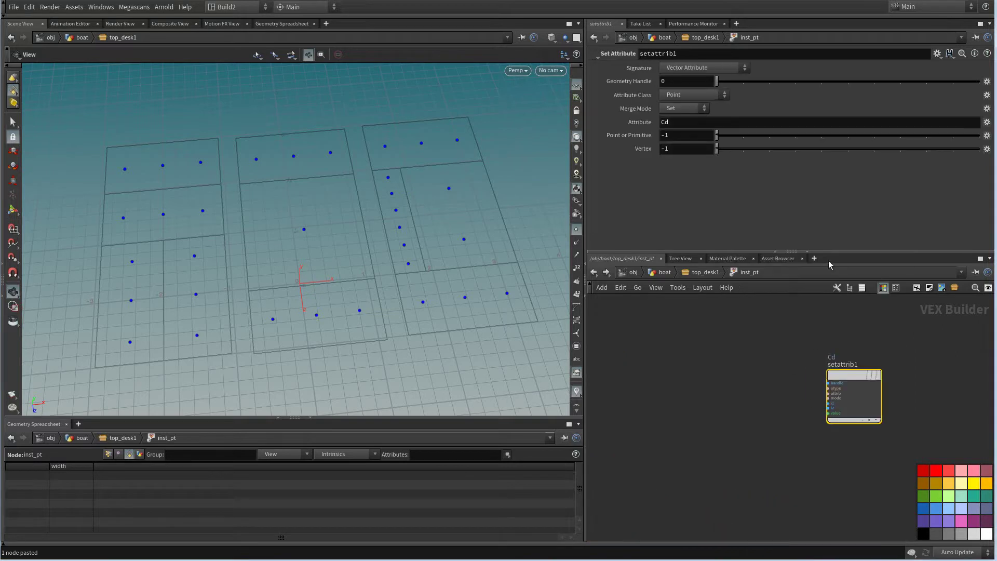
Set the Set Attribute node's attribute name to N, keeping Vector Attribute and Set mode, and color the node dark pink
left_click(684, 108)
left_click(687, 118)
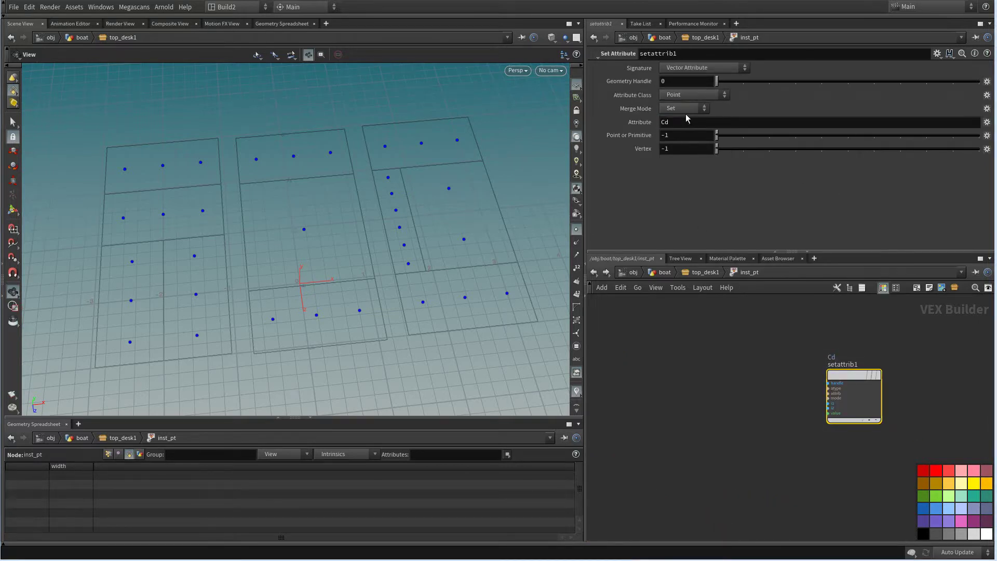
left_click(684, 68)
left_click(685, 78)
left_click_drag(692, 123, 615, 138)
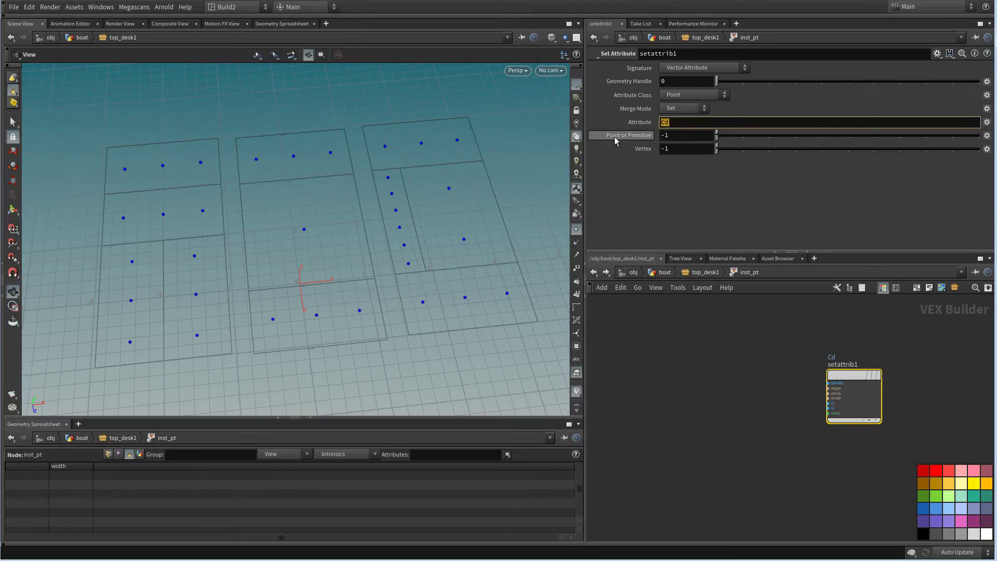
type("N")
key("Return")
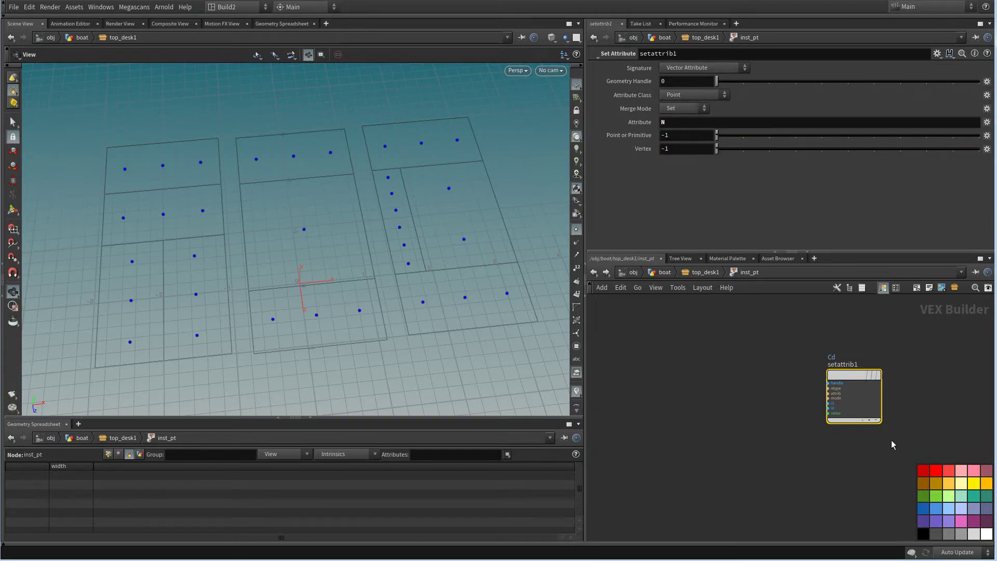
left_click(985, 472)
Add a Cross Product node fed by the Normalize node's output, placed before the Set Attribute node
scroll(786, 435, "down", 5)
middle_click_drag(770, 420, 897, 348)
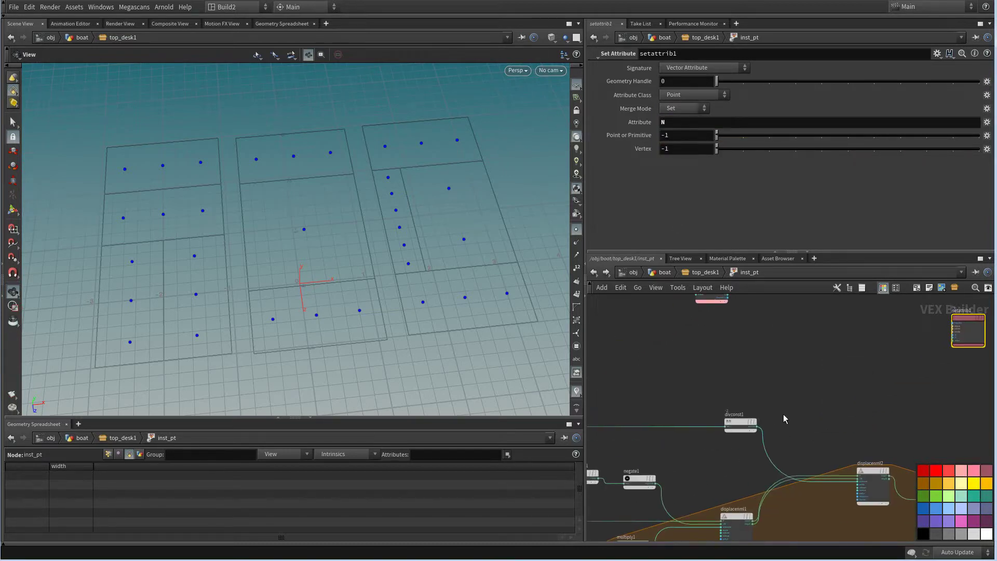
scroll(782, 415, "up", 1)
middle_click_drag(663, 443, 801, 439)
scroll(798, 443, "up", 1)
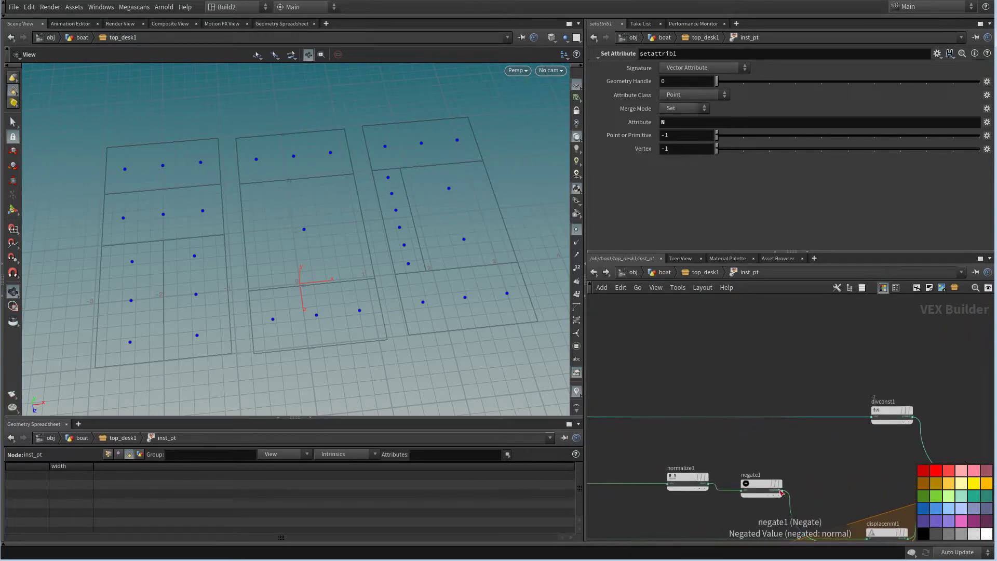
left_click(708, 484)
middle_click_drag(941, 359, 626, 470)
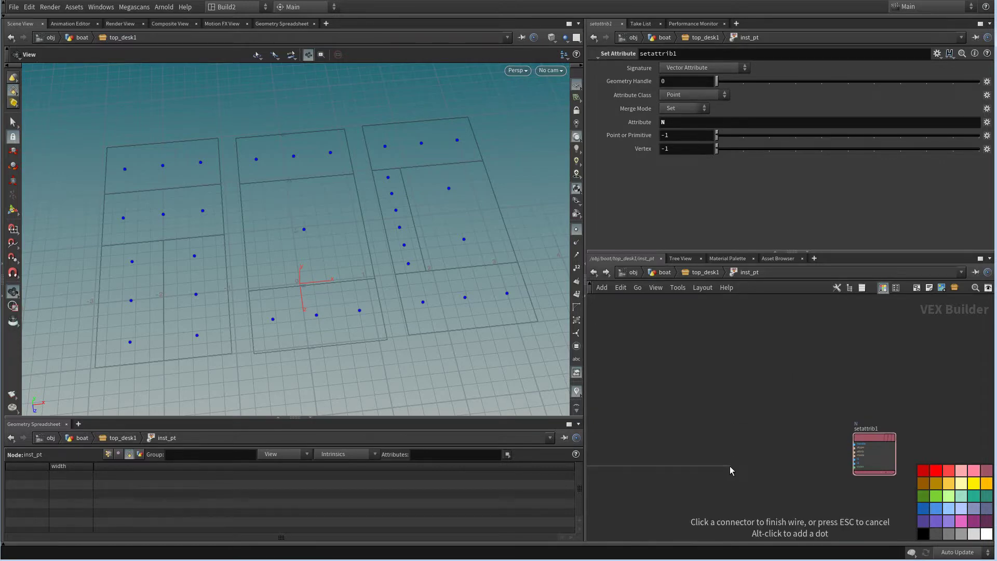
key("Tab")
type("cr")
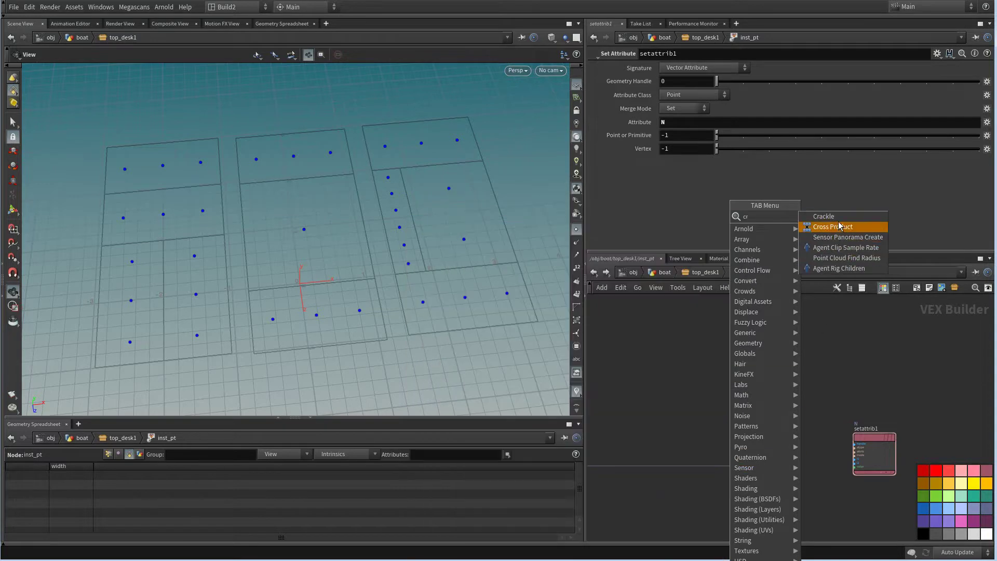
left_click(840, 226)
left_click(727, 482)
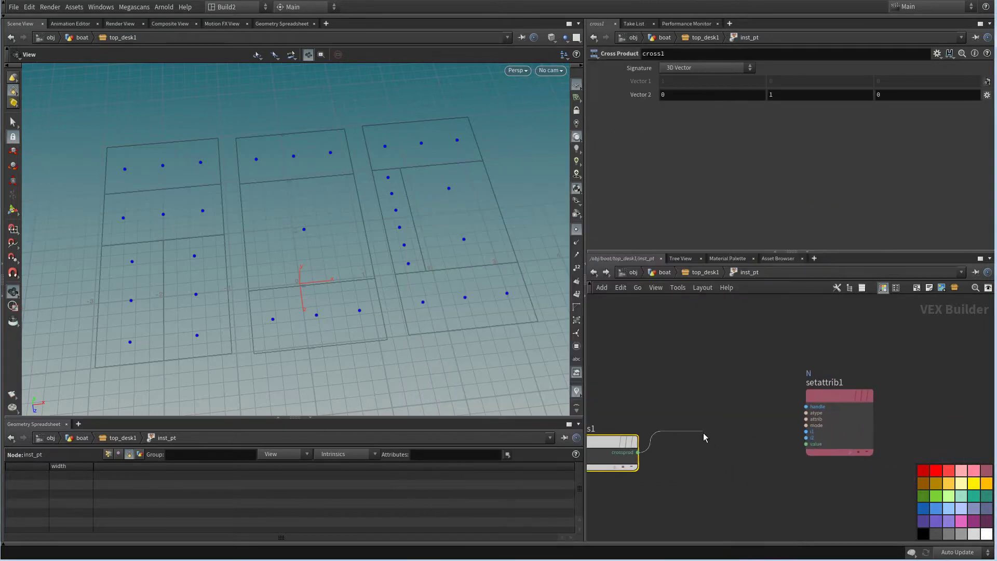
Wire the Cross Product output into Set Attribute's value input and the Add Point output into its i1 input
left_click(805, 444)
left_click(806, 432)
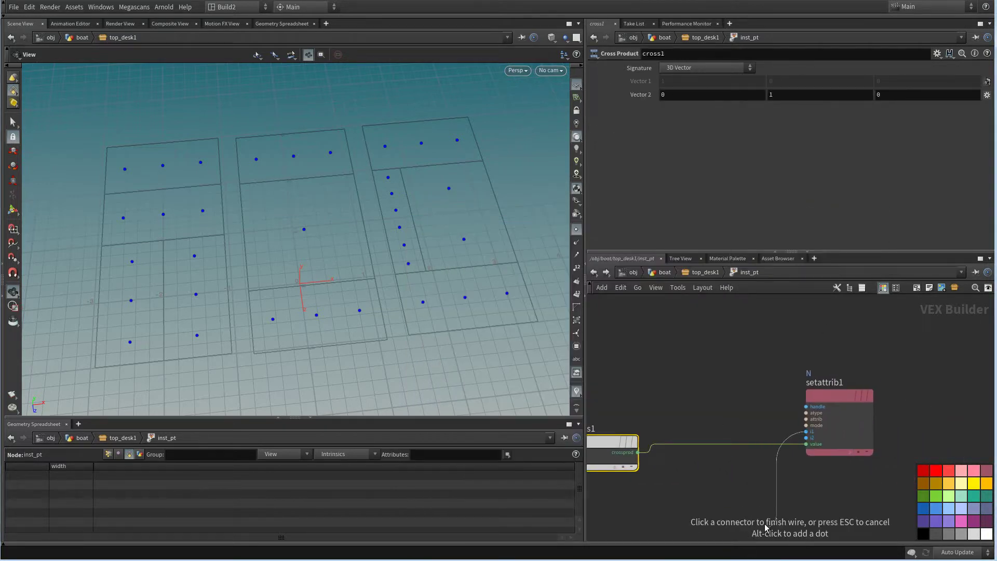
middle_click_drag(764, 524, 784, 416)
scroll(783, 456, "down", 4)
middle_click_drag(783, 456, 772, 423)
scroll(771, 428, "up", 1)
middle_click_drag(821, 450, 765, 407)
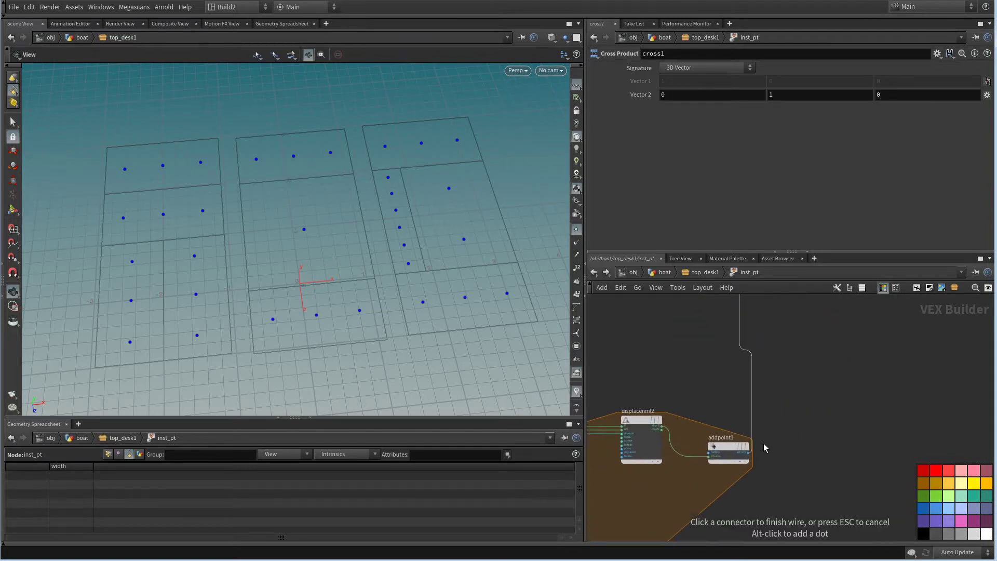
left_click(749, 451)
middle_click_drag(818, 347, 759, 435)
Display point normals in the viewport and move the N Set Attribute node farther from the other nodes
left_click(577, 243)
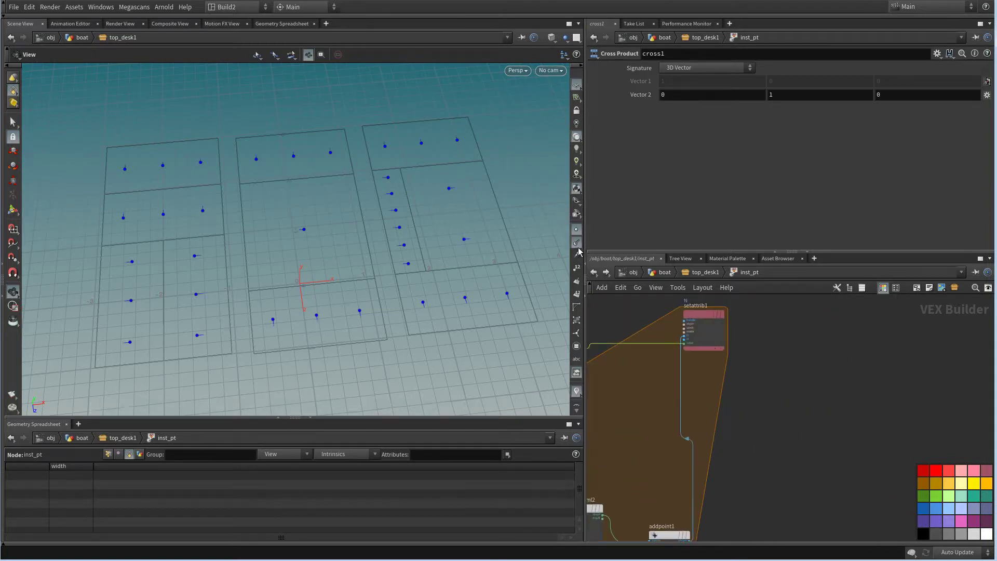
left_click_drag(705, 332, 789, 354)
middle_click_drag(792, 464, 814, 410)
scroll(814, 409, "down", 4)
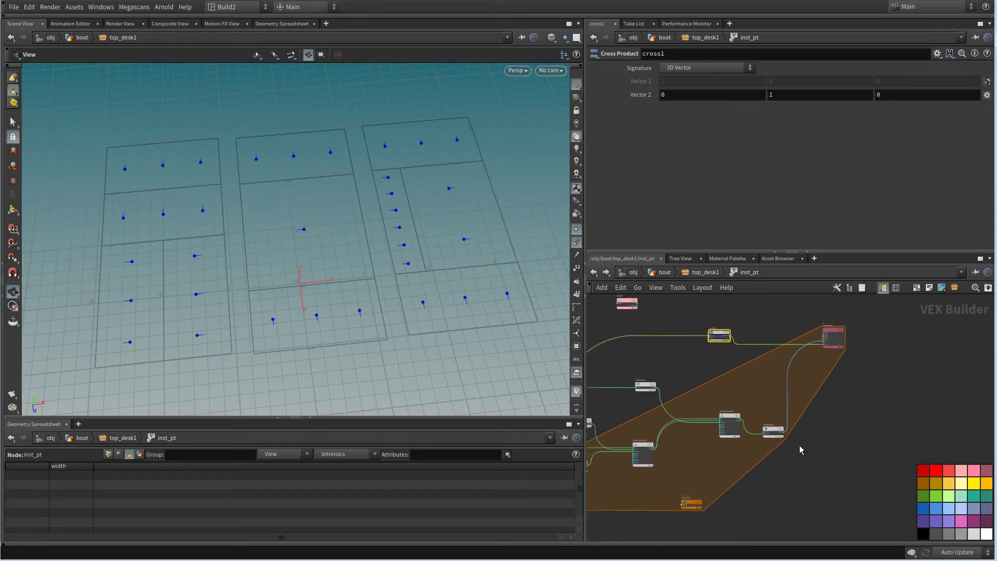
Duplicate the N Set Attribute node and place the copy below the original
middle_click_drag(865, 365, 876, 399)
scroll(877, 399, "up", 2)
left_click(830, 358)
key("ctrl+c")
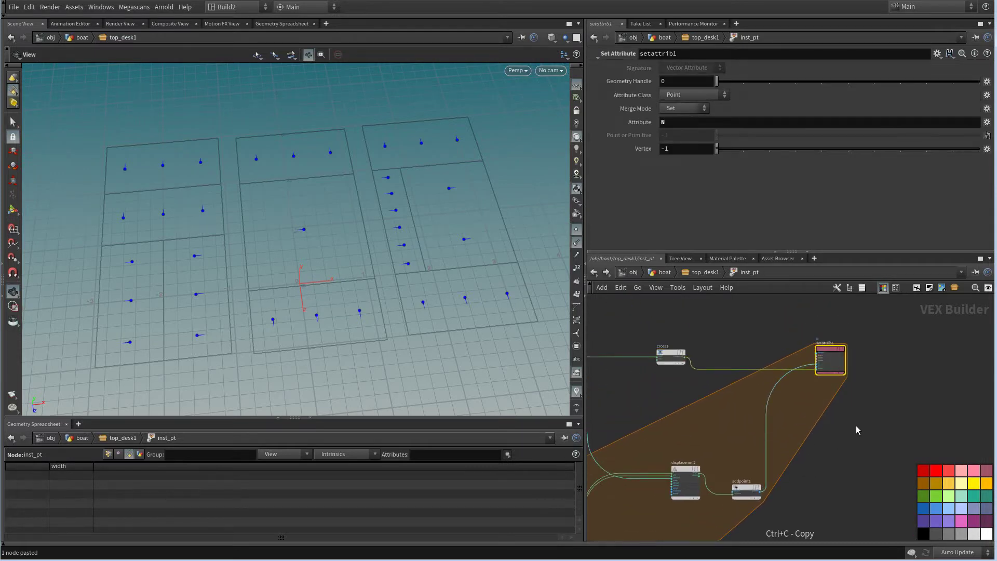
key("ctrl+v")
left_click_drag(944, 417, 872, 434)
scroll(895, 408, "up", 4)
left_click_drag(813, 382, 845, 514)
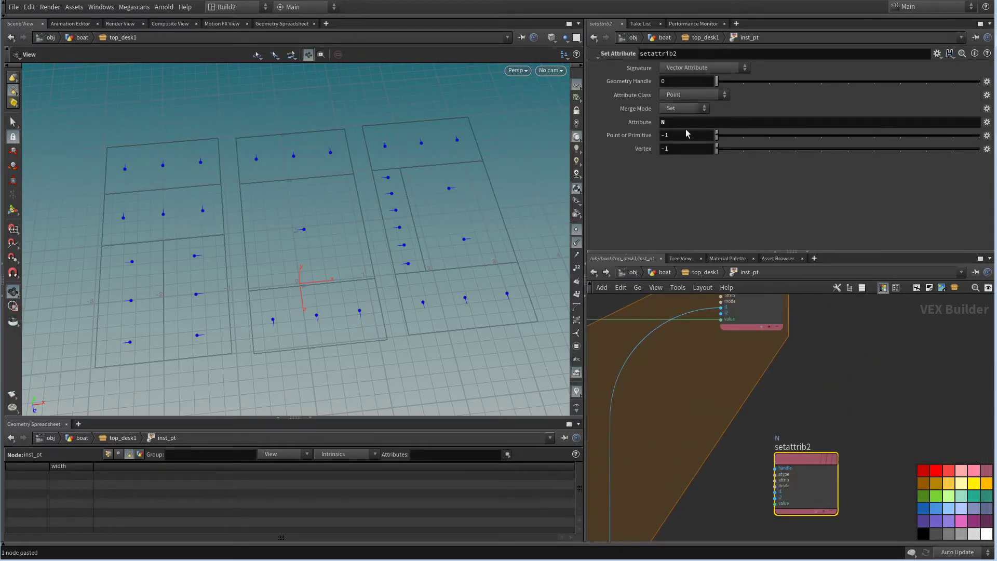
Set the copied Set Attribute node's attribute name to scale
left_click(675, 123)
type("sca")
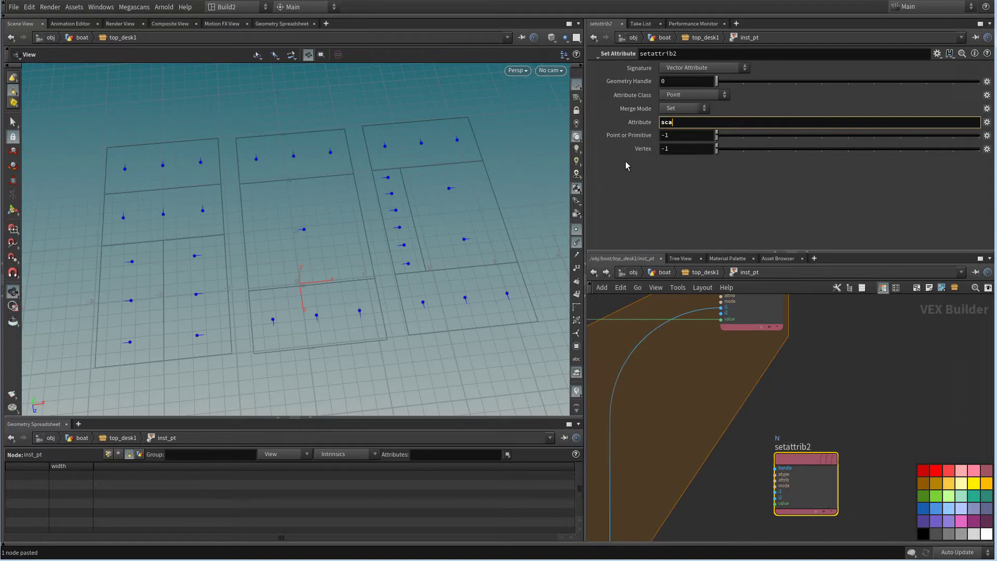
type("le")
key("Return")
Space out the nodes and wire Add Point's output into the i1 input of the scale Set Attribute node
scroll(813, 412, "down", 4)
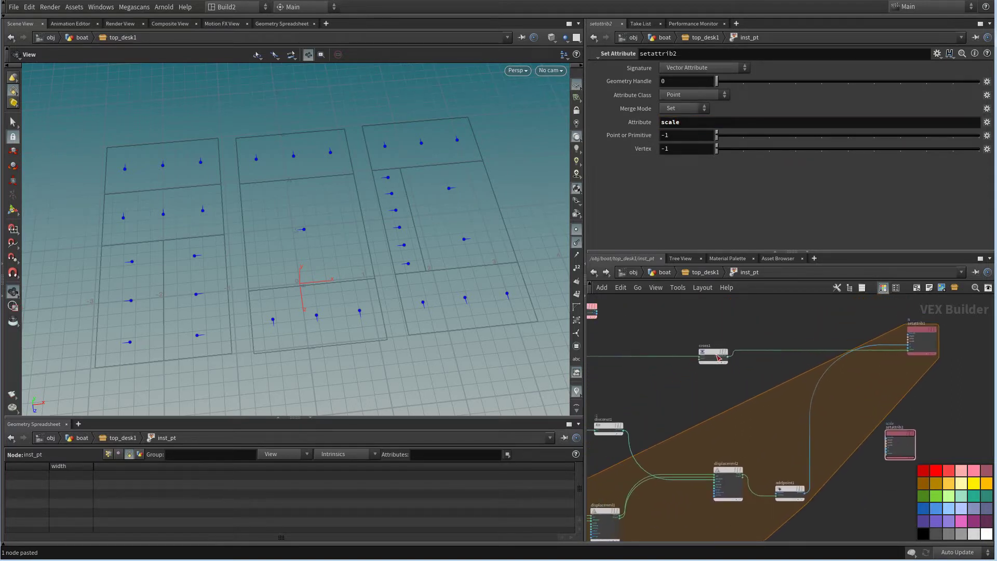
left_click_drag(718, 358, 791, 341)
scroll(763, 382, "up", 2)
middle_click_drag(762, 382, 692, 345)
left_click_drag(844, 412, 882, 406)
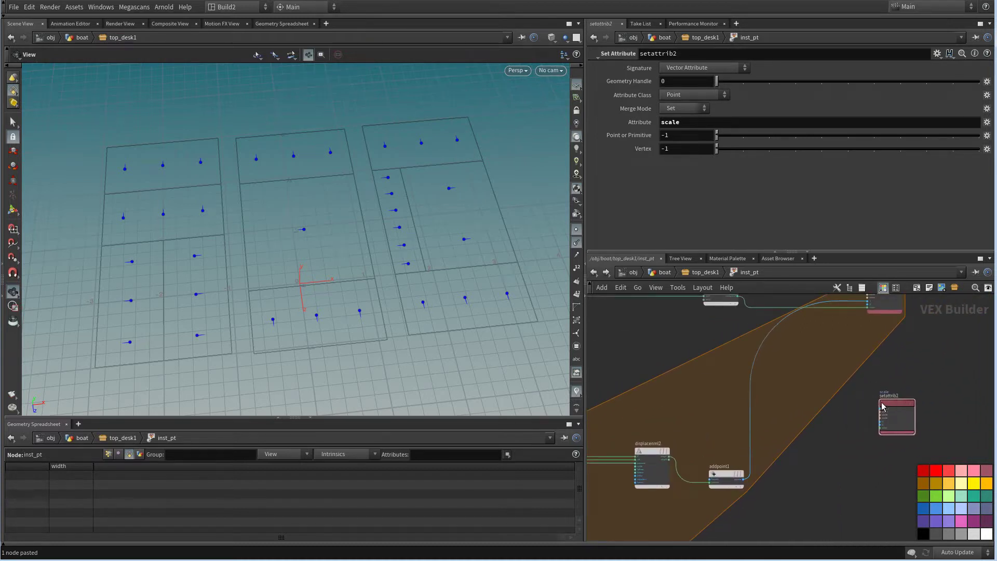
scroll(846, 382, "up", 3)
middle_click_drag(846, 382, 750, 320)
scroll(849, 416, "up", 2)
left_click(805, 399)
scroll(735, 434, "down", 3)
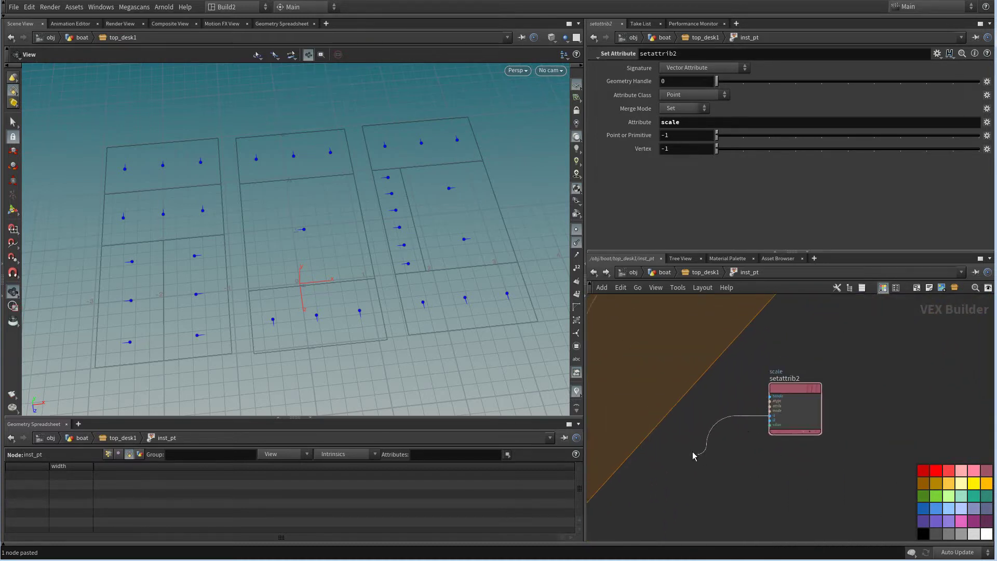
middle_click_drag(615, 474, 770, 423)
left_click(741, 442)
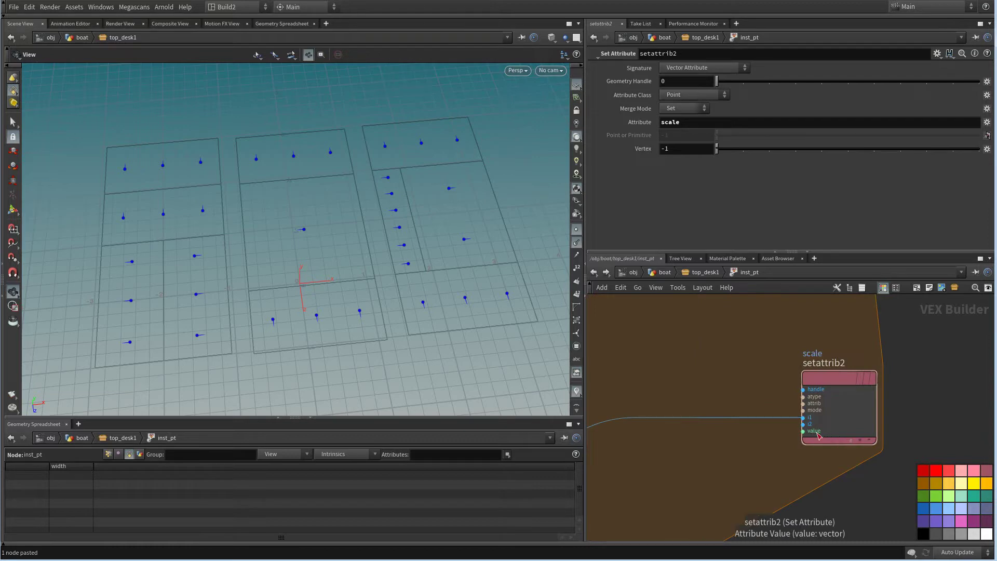
Add a Float to Vector node and wire its vec output into the value input of the scale Set Attribute node
middle_click(818, 432)
left_click(756, 451)
key("Tab")
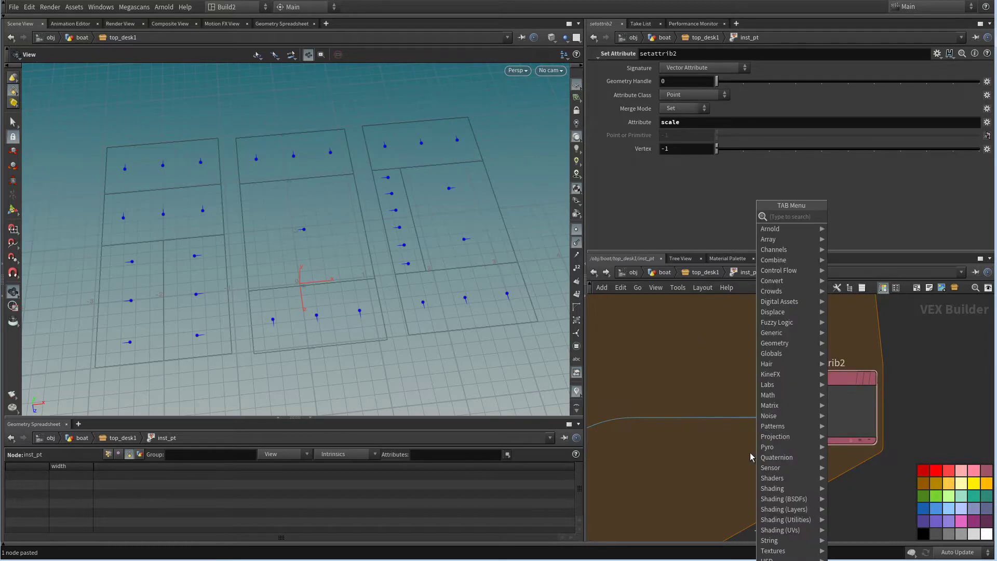
type("flo")
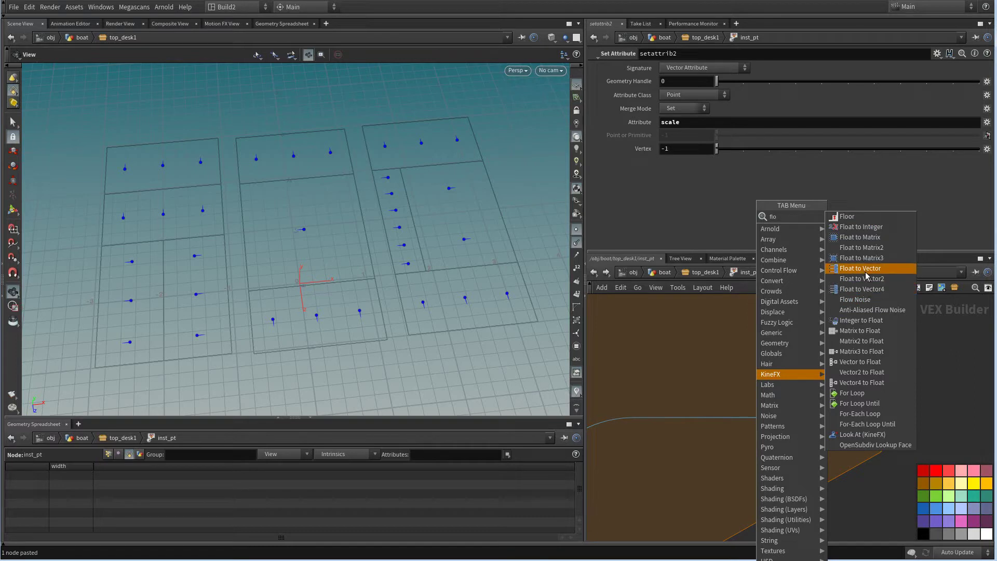
left_click(860, 268)
left_click(709, 494)
left_click_drag(746, 504, 806, 432)
Space the scale Set Attribute and Float to Vector nodes farther from the Add Point node
left_click_drag(833, 379, 872, 389)
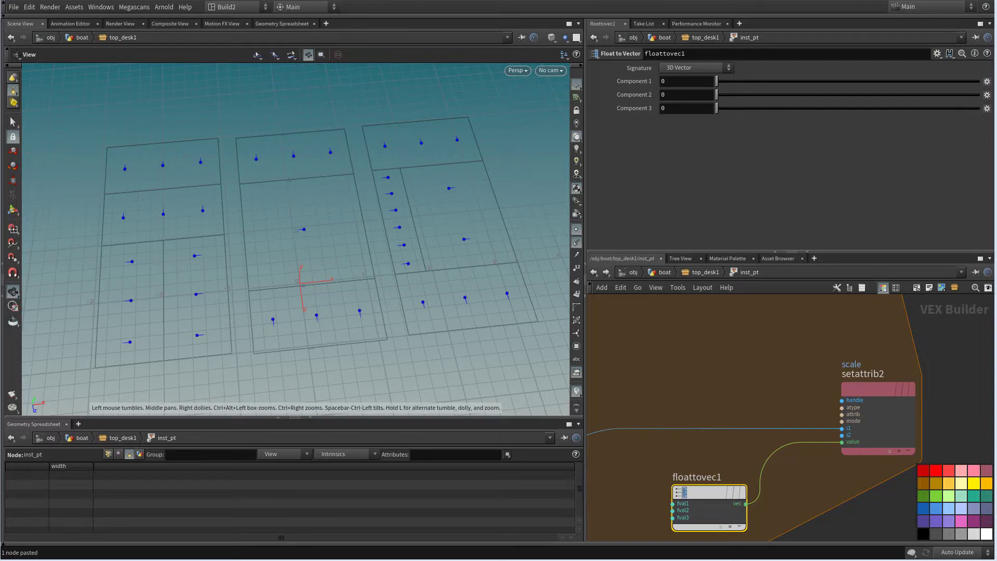
scroll(786, 500, "down", 1)
middle_click_drag(786, 500, 779, 461)
left_click_drag(864, 407, 912, 396)
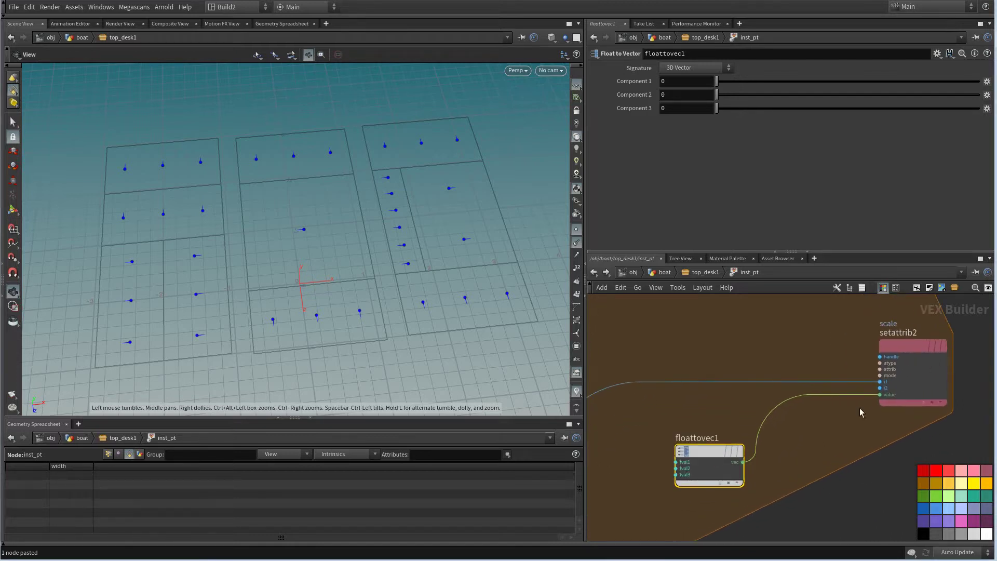
scroll(857, 426, "down", 3)
middle_click_drag(834, 448, 835, 456)
left_click_drag(755, 453, 800, 443)
scroll(757, 442, "down", 3)
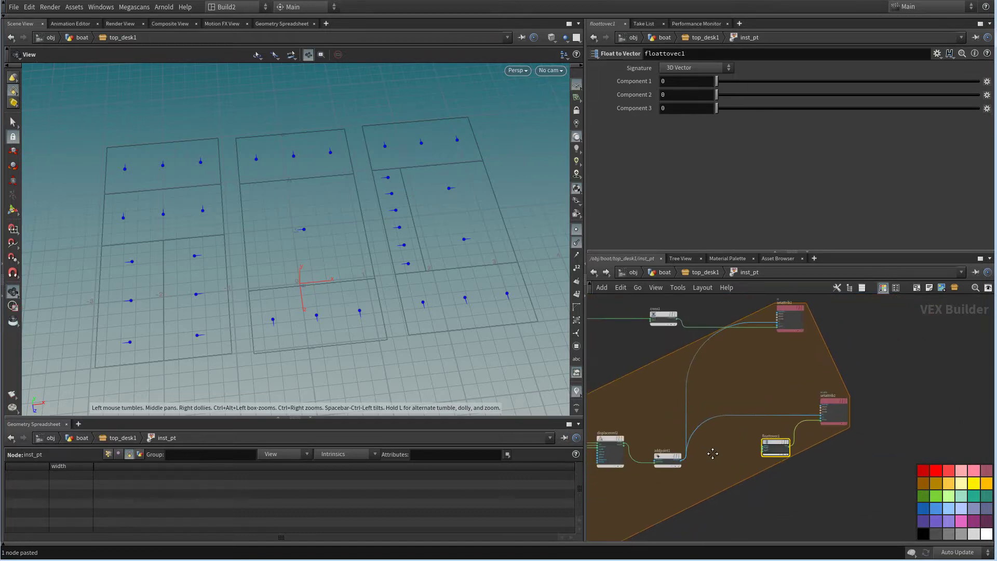
Wire the divide2 node's output into the fval1 input of the Float to Vector node
middle_click_drag(713, 452, 869, 460)
middle_click_drag(714, 433, 850, 442)
middle_click_drag(767, 453, 867, 444)
scroll(686, 423, "up", 3)
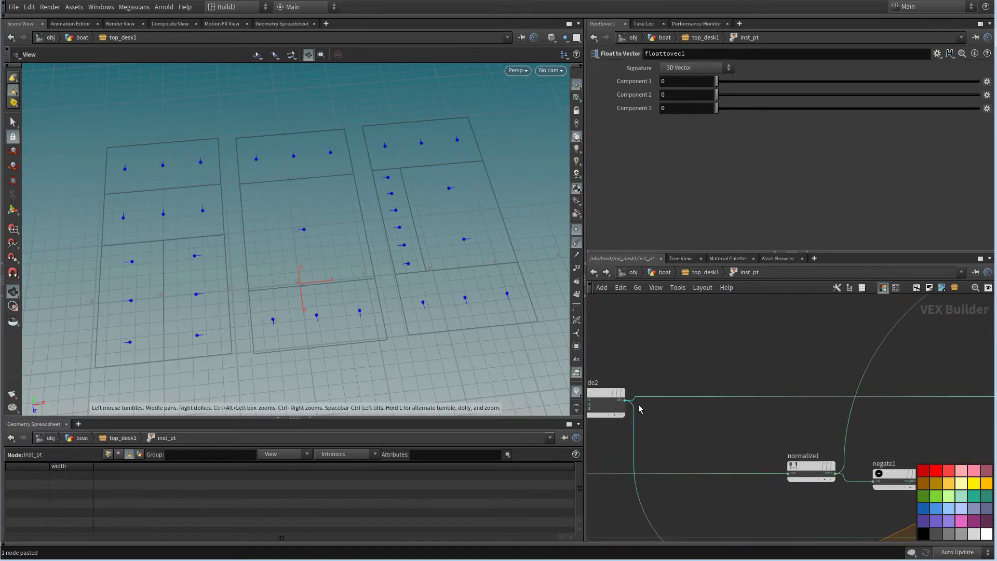
left_click(627, 403)
scroll(711, 407, "down", 2)
middle_click_drag(851, 457, 677, 394)
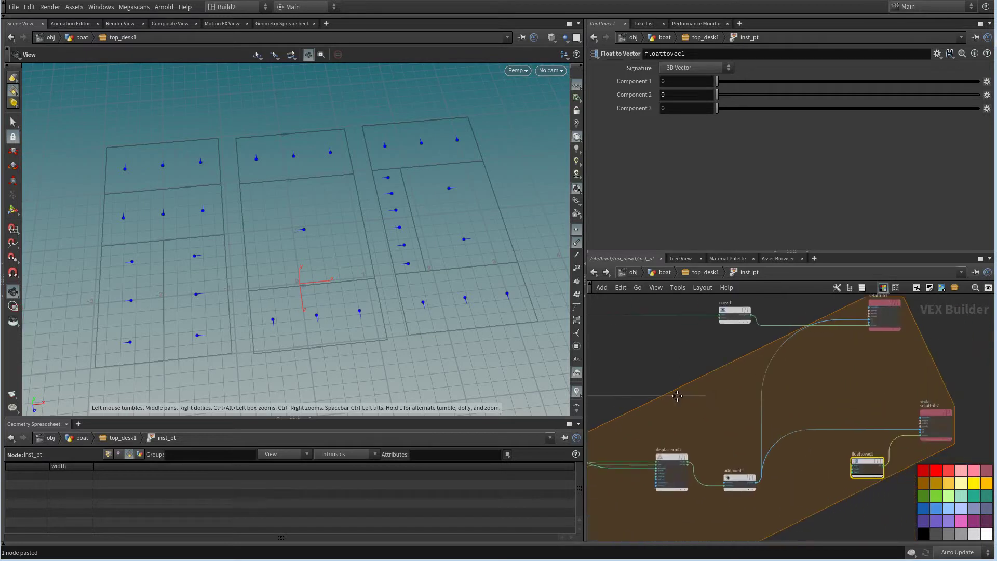
middle_click_drag(886, 428, 670, 425)
scroll(618, 446, "up", 3)
middle_click_drag(618, 446, 692, 443)
left_click(718, 473)
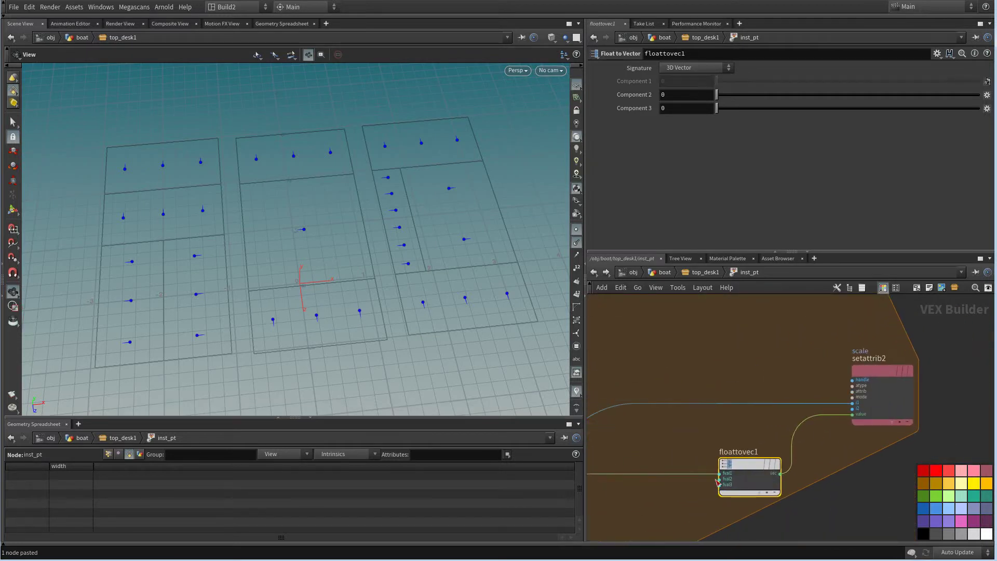
Connect the Float to Vector node's fval2 input to the output of divide2 as well
left_click(719, 479)
scroll(686, 496, "down", 4)
middle_click_drag(670, 489, 862, 469)
middle_click_drag(681, 454, 904, 464)
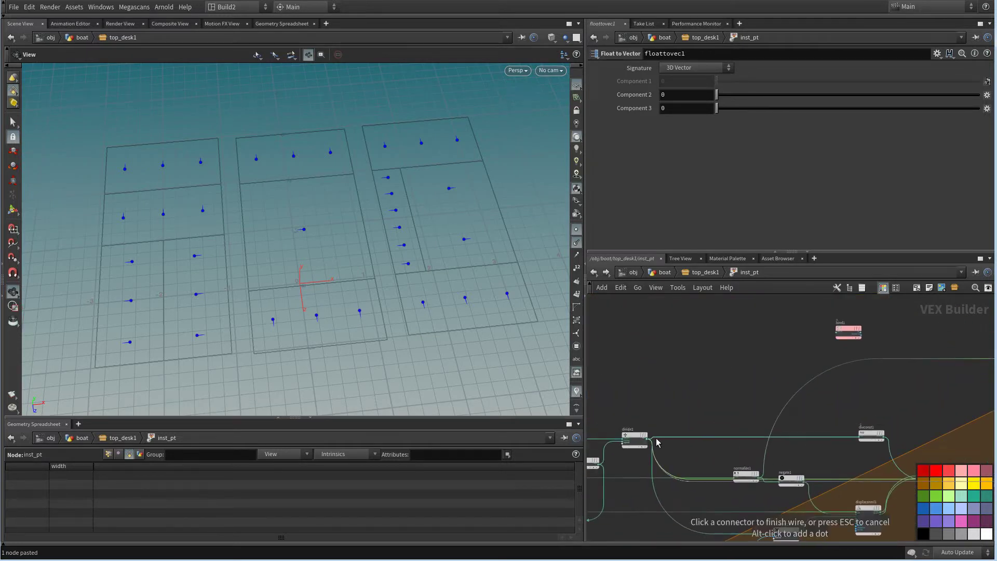
left_click(650, 439)
Reposition the N Set Attribute node and move the Float to Vector and scale Set Attribute pair closer to it
middle_click_drag(738, 381, 656, 387)
scroll(656, 387, "down", 5)
scroll(759, 383, "up", 2)
left_click_drag(715, 359, 786, 347)
left_click(791, 440)
left_click(763, 453, "shift")
scroll(804, 460, "up", 6)
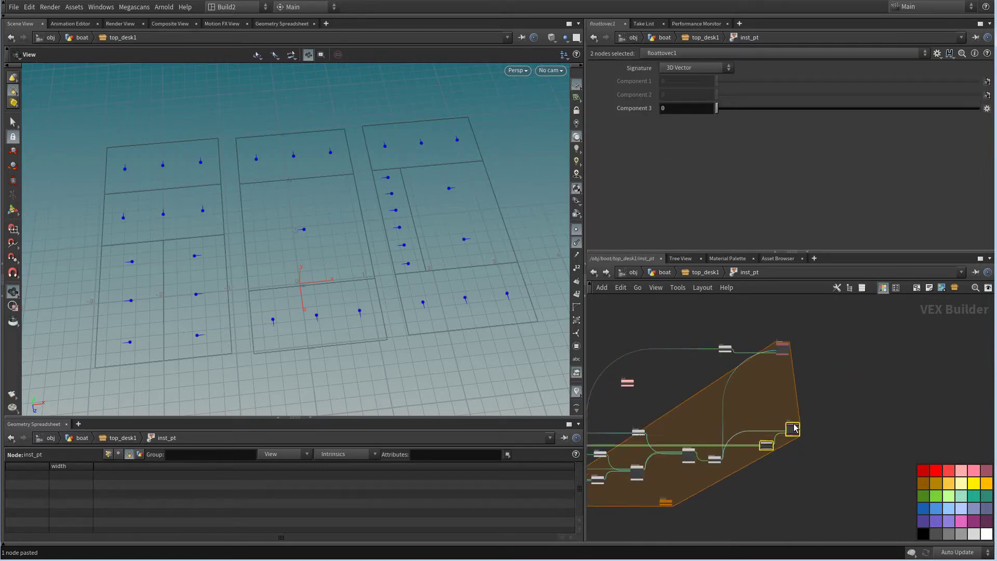
left_click(773, 388)
Try to wire the existing width Bind node's output into the Float to Vector node's fval3 input
scroll(776, 384, "up", 1)
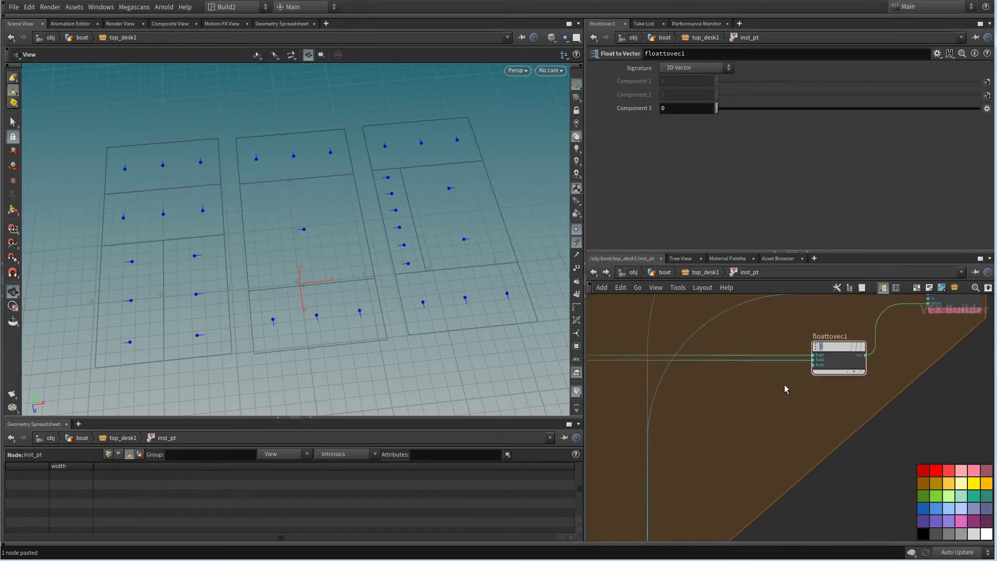
scroll(784, 389, "up", 1)
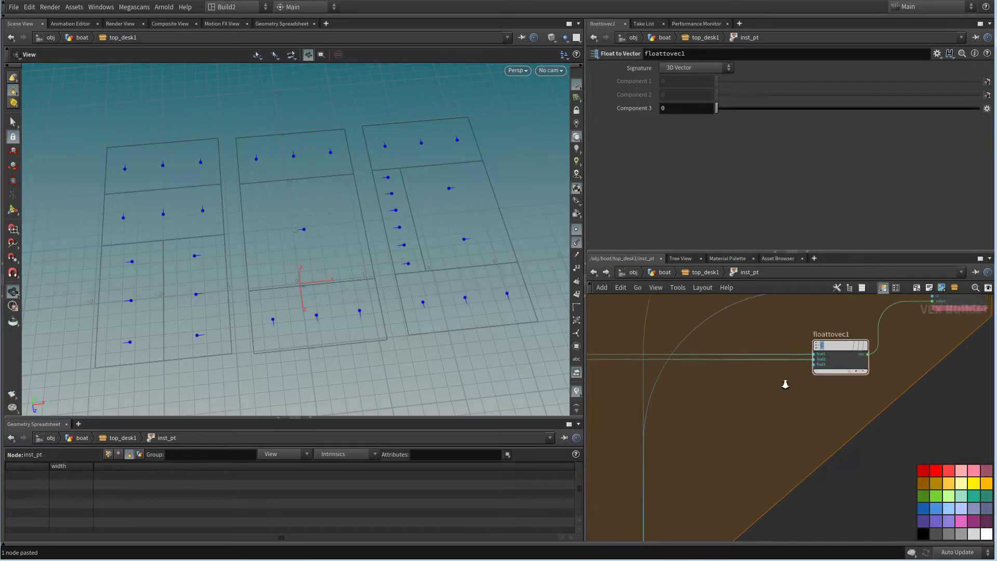
left_click(819, 367)
scroll(779, 395, "down", 6)
scroll(717, 434, "up", 6)
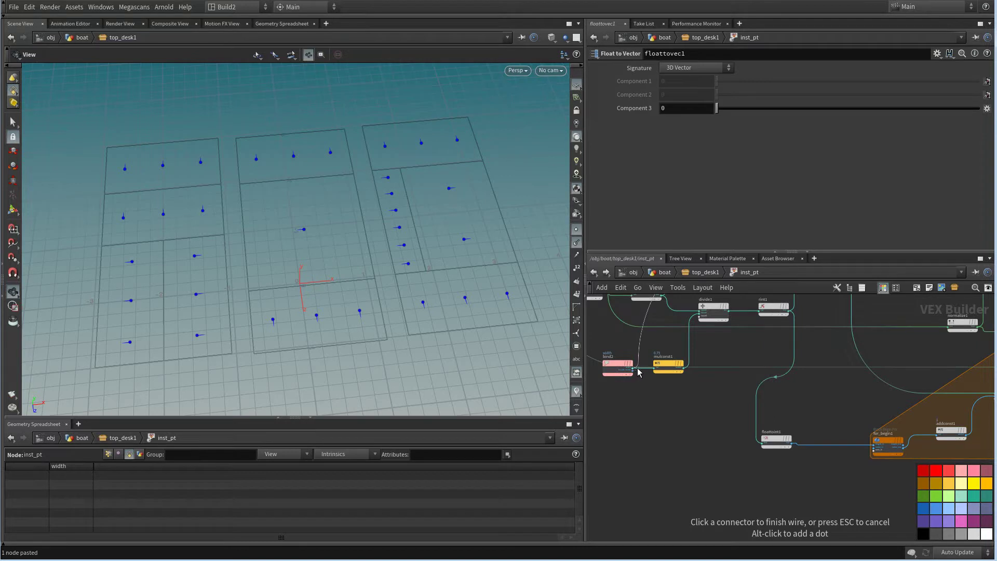
left_click(634, 369)
Cut the long fval3 wire, duplicate the width Bind node beside Float to Vector, and wire the copy's width output into fval3
left_click_drag(633, 371, 608, 410)
key("ctrl+c")
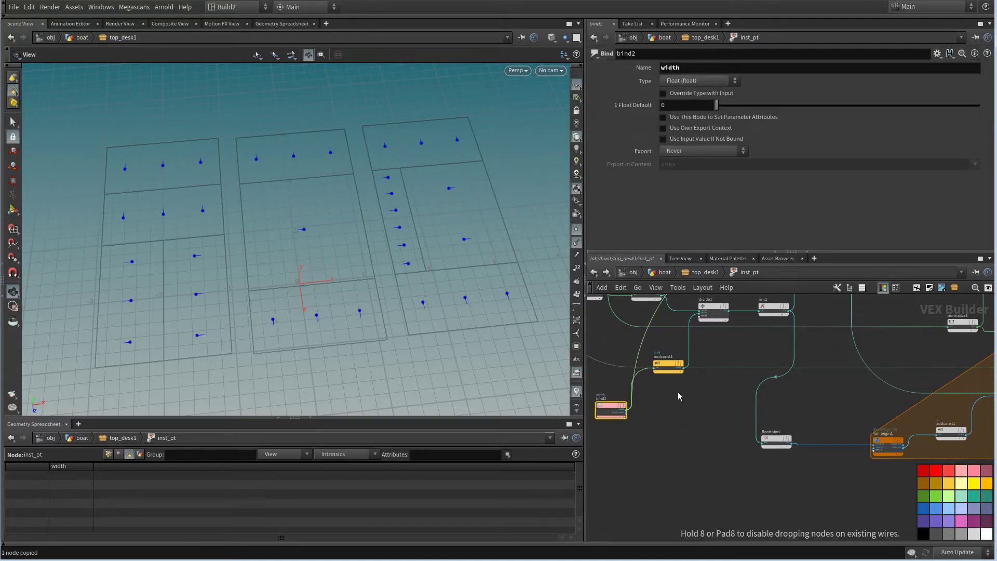
left_click_drag(629, 338, 653, 353)
scroll(609, 521, "down", 5)
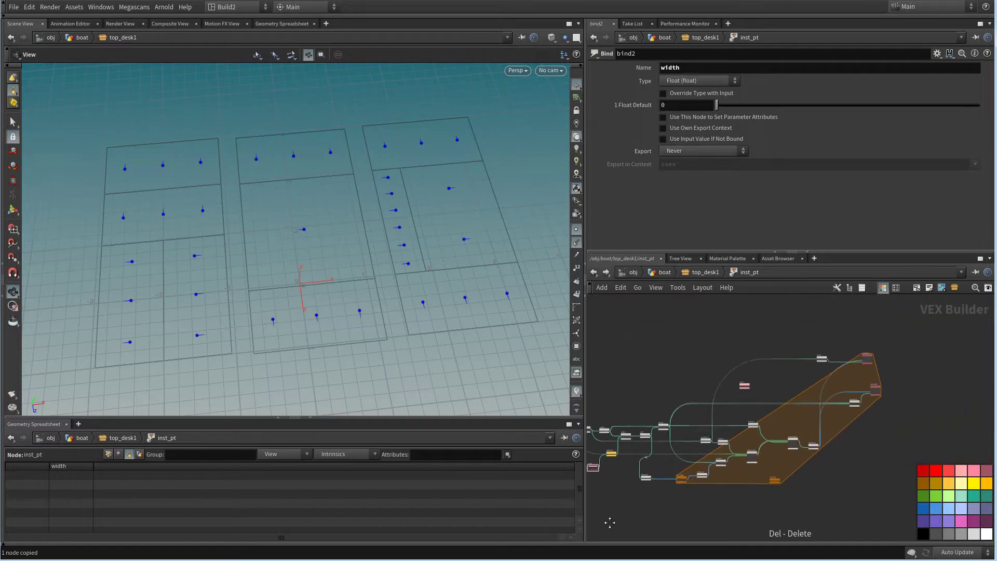
middle_click_drag(869, 402, 790, 410)
scroll(790, 410, "up", 7)
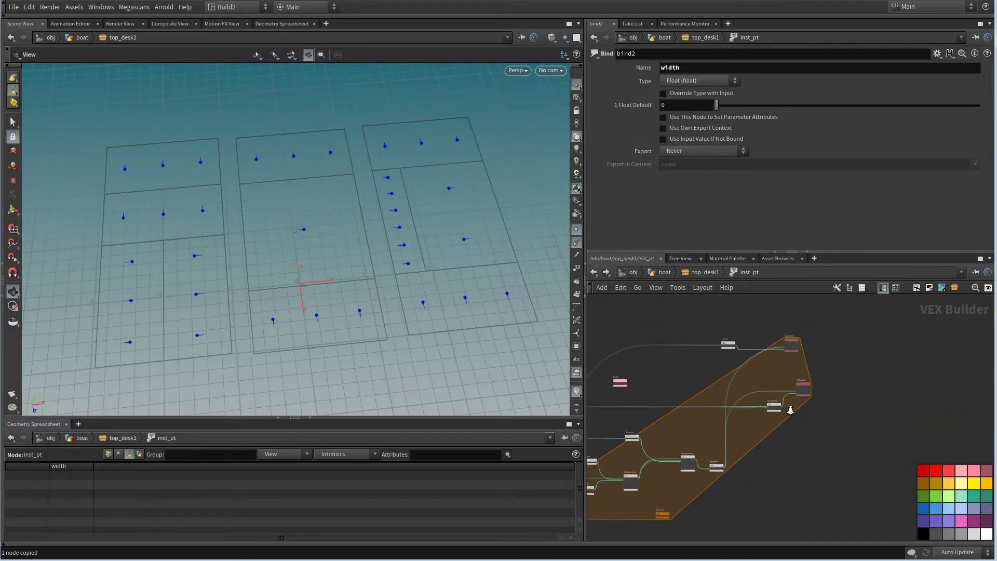
key("ctrl+v")
scroll(829, 400, "up", 3)
left_click(757, 422)
left_click(836, 333)
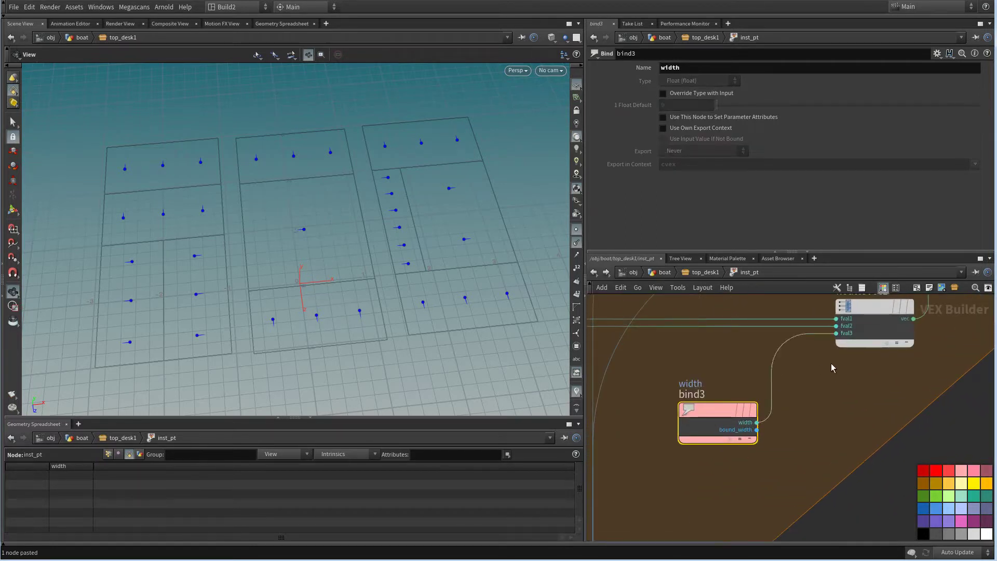
Show the point attributes in the Geometry Spreadsheet and return to the top_desk1 network
scroll(836, 395, "down", 2)
left_click(109, 453)
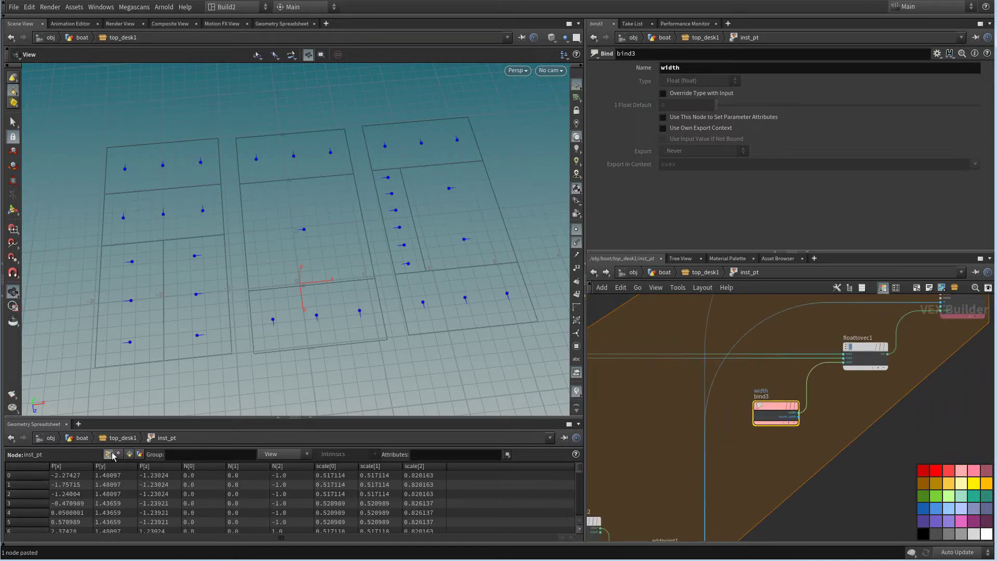
left_click(705, 273)
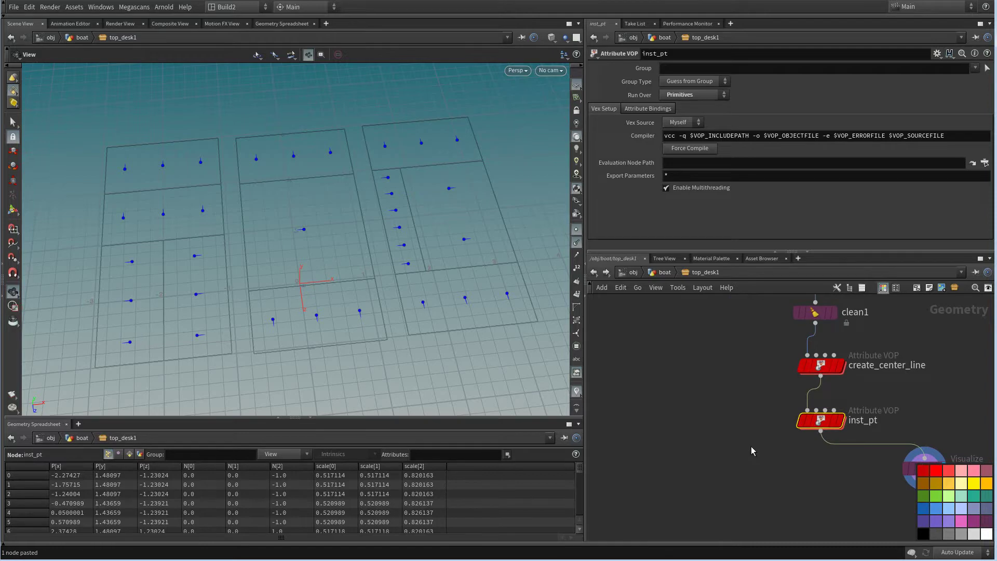
Add a Copy to Points node below inst_pt, with inst_pt's output feeding its target points input
key("Tab")
type("cop")
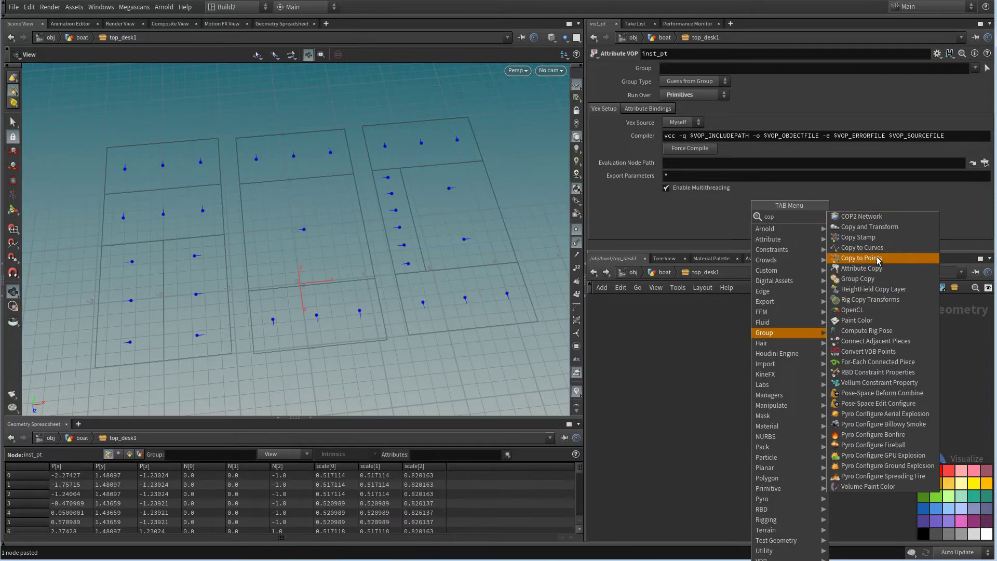
left_click(861, 258)
left_click(719, 444)
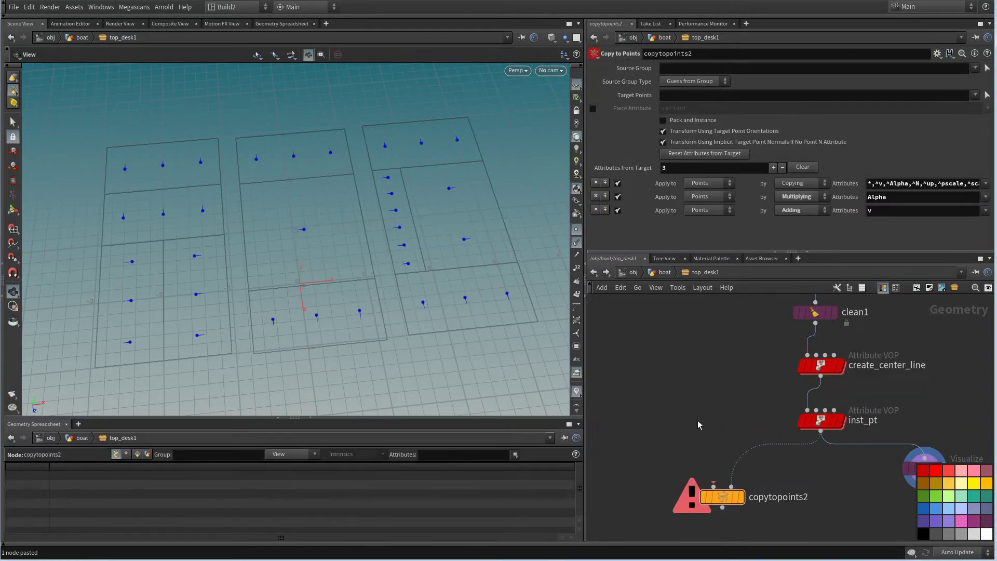
Add a Box node, wire it into the Copy to Points geometry input, and display the Copy to Points result
key("Tab")
type("bo")
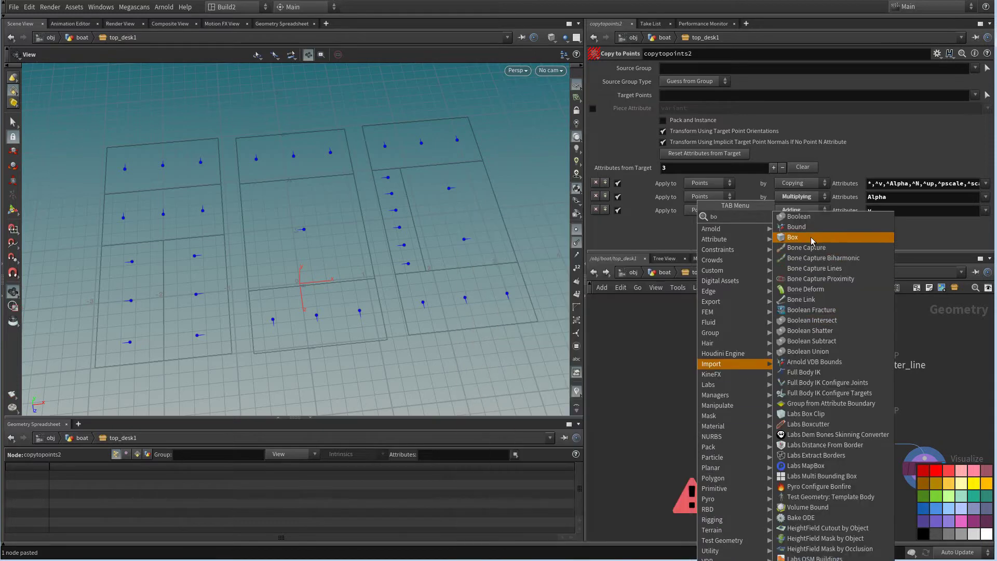
left_click(812, 238)
left_click(674, 395)
left_click(741, 497)
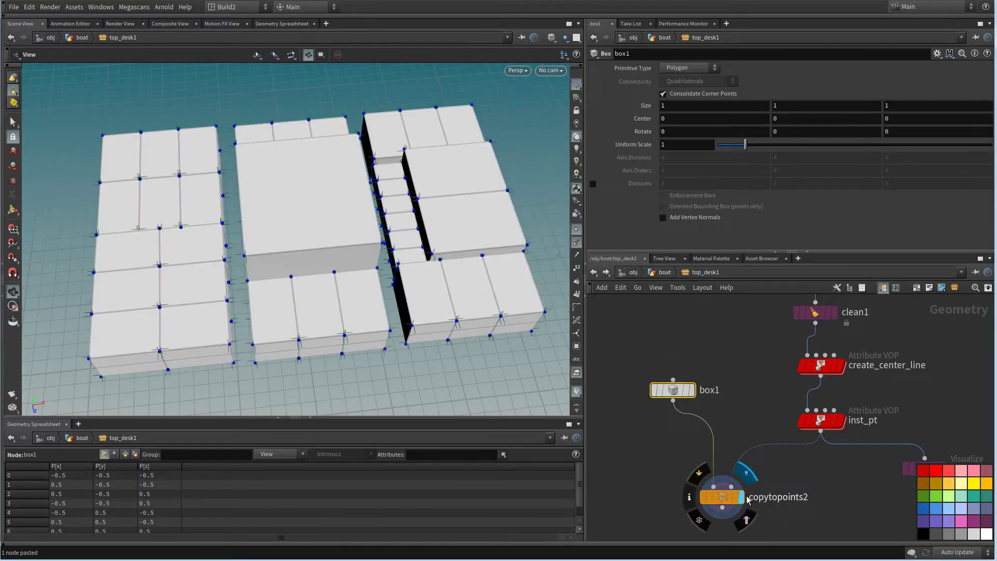
left_click_drag(673, 390, 647, 429)
Inspect the copied boxes from different angles and save the scene
left_click_drag(447, 378, 419, 313)
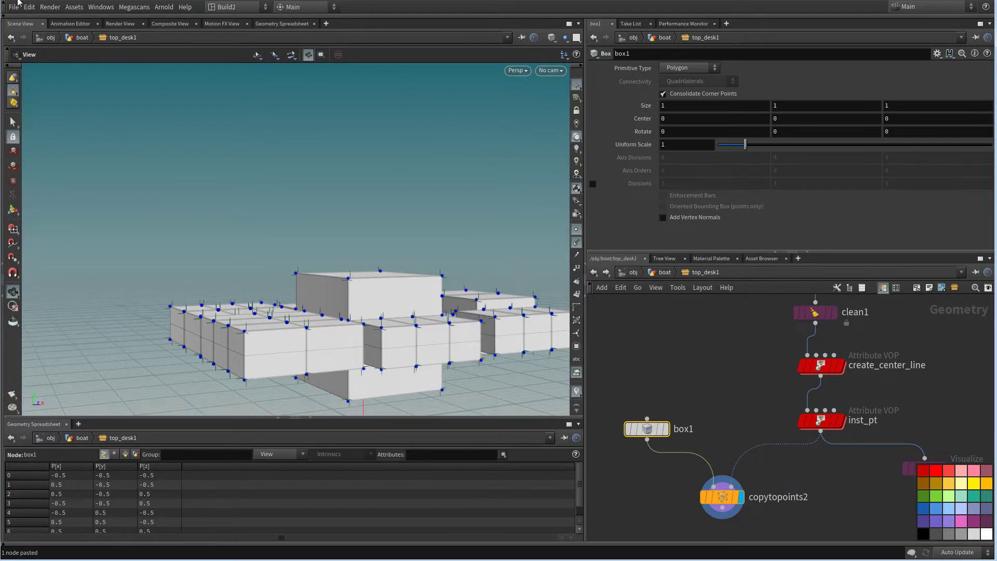
key("ctrl+s")
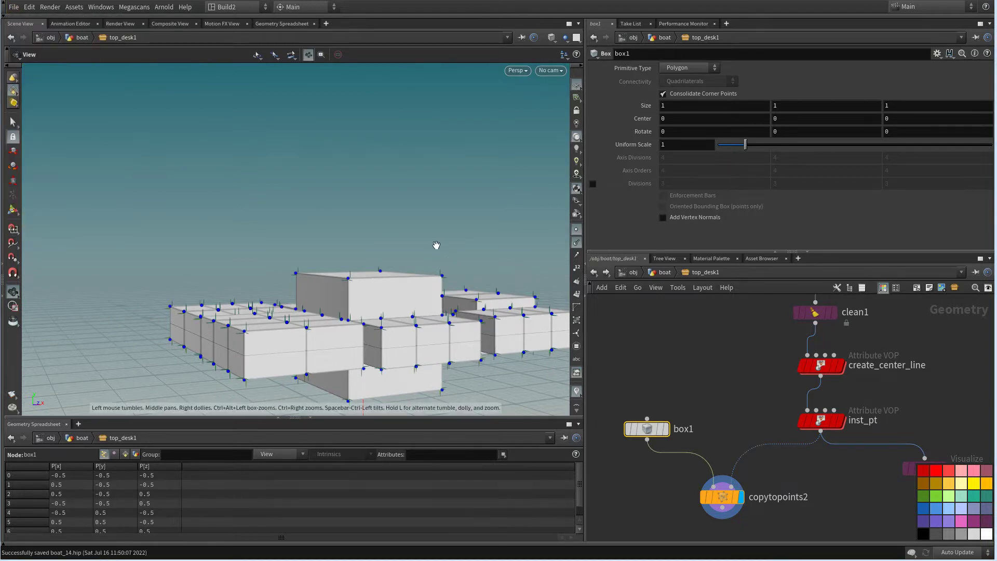
left_click_drag(381, 263, 332, 293)
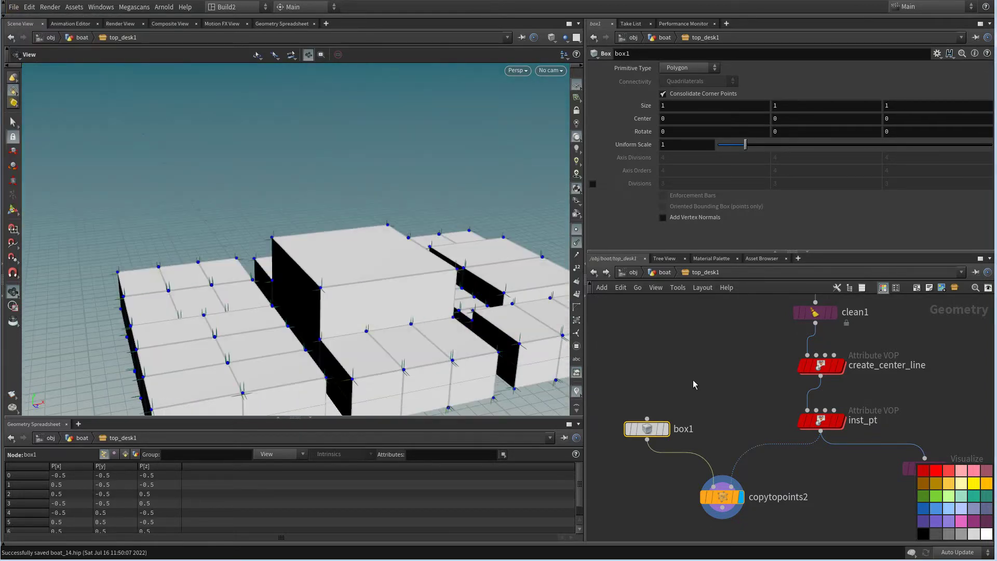
Duplicate the Box node and place the copy in an empty area away from the other nodes
scroll(752, 435, "down", 5)
left_click_drag(739, 420, 803, 466)
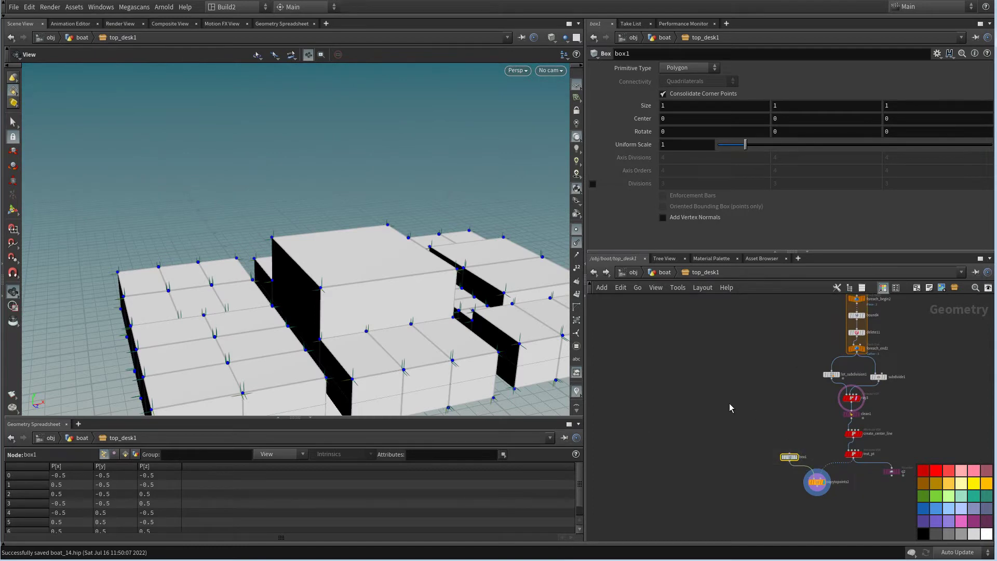
key("ctrl+c")
key("ctrl+v")
left_click_drag(719, 410, 622, 411)
scroll(667, 424, "up", 2)
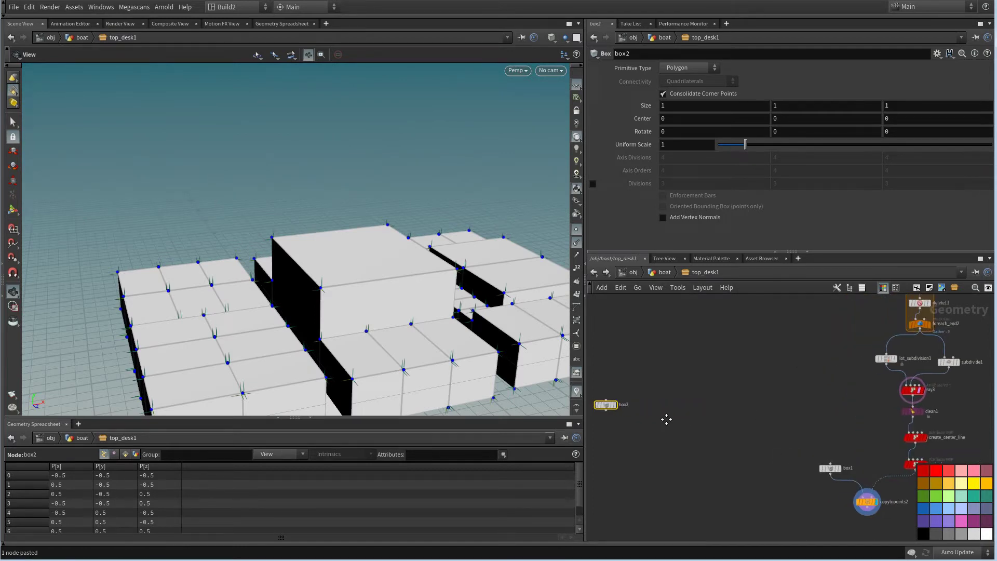
scroll(703, 411, "down", 6)
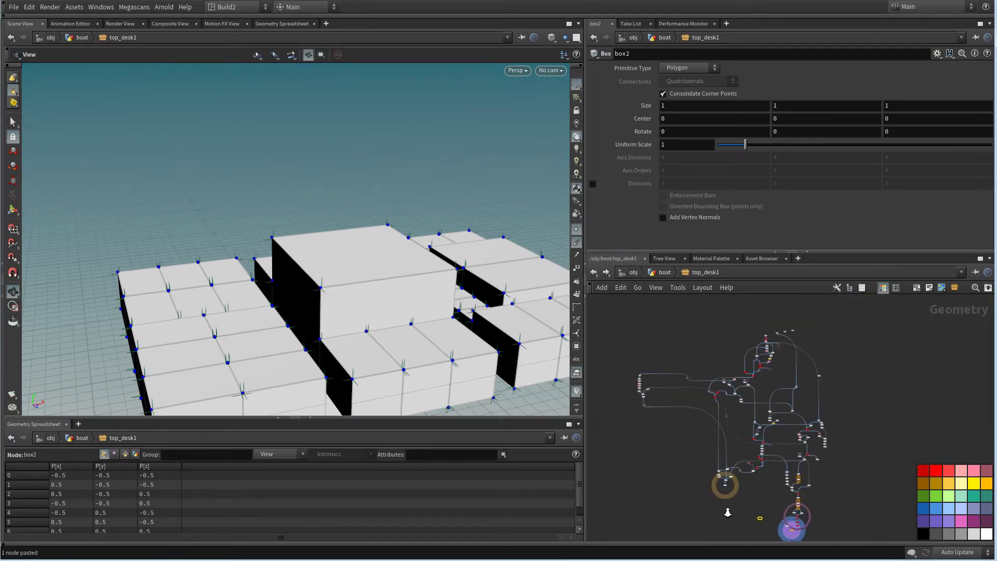
scroll(728, 513, "up", 6)
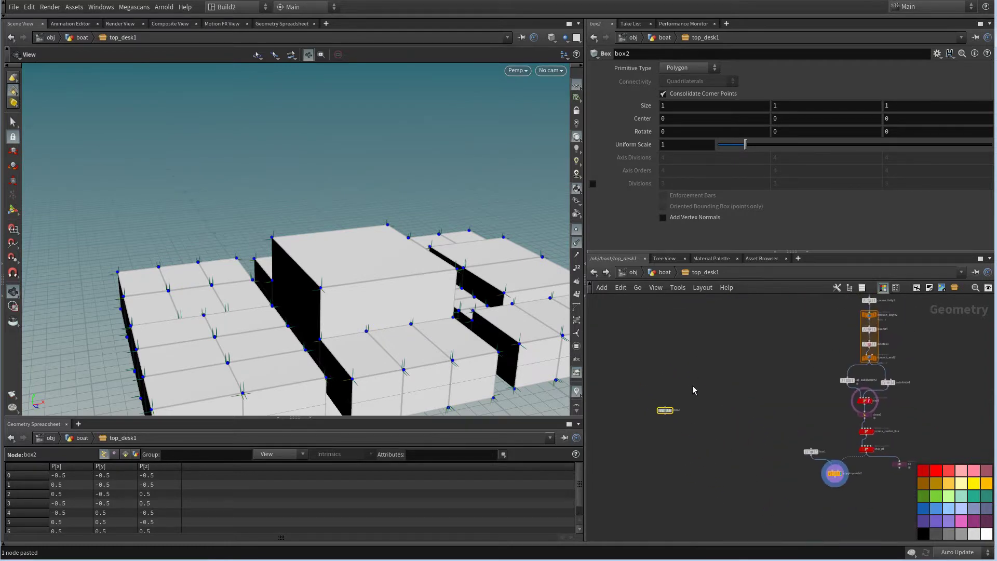
scroll(669, 412, "up", 4)
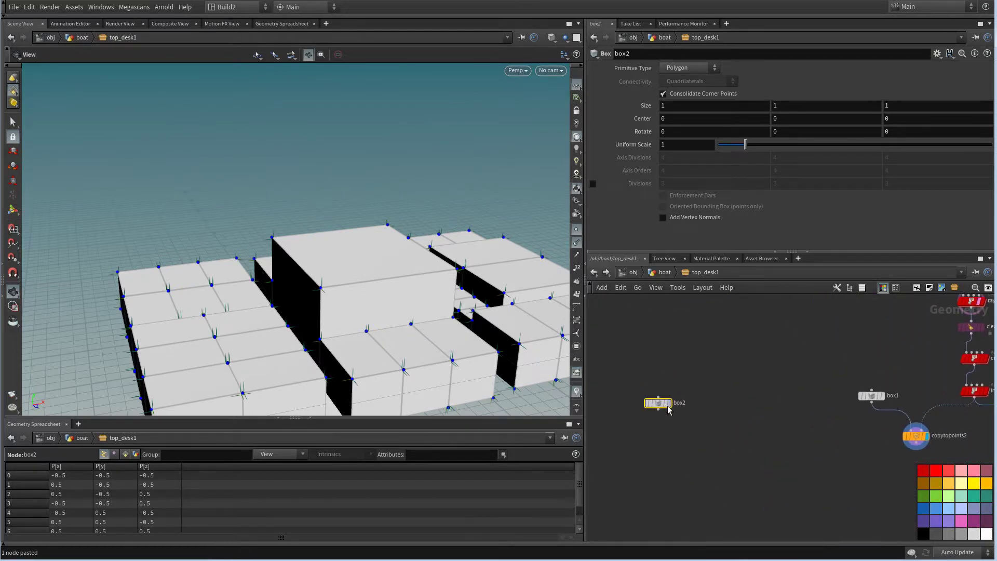
Go up to the boat network and move the barrel subnetwork close to top_desk1
left_click(664, 274)
scroll(827, 405, "down", 8)
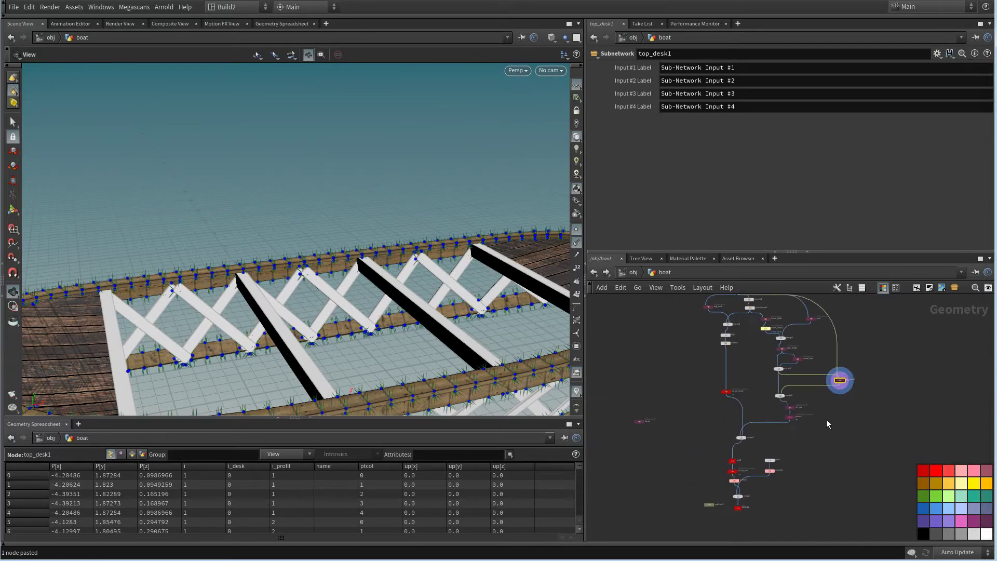
middle_click_drag(712, 392, 799, 400)
scroll(768, 405, "up", 5)
scroll(804, 417, "up", 2)
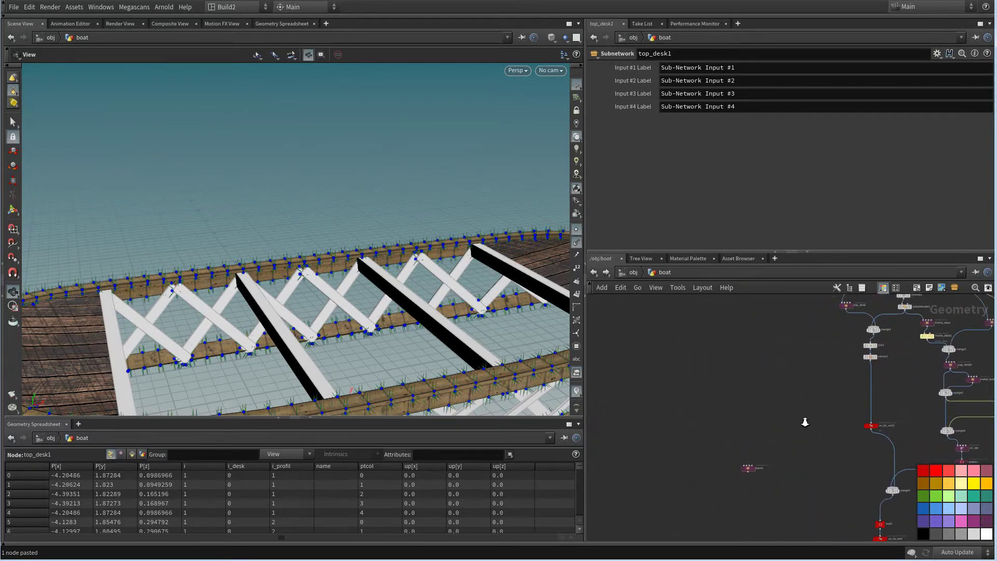
scroll(795, 445, "down", 3)
left_click_drag(732, 432, 809, 466)
middle_click_drag(810, 470, 777, 463)
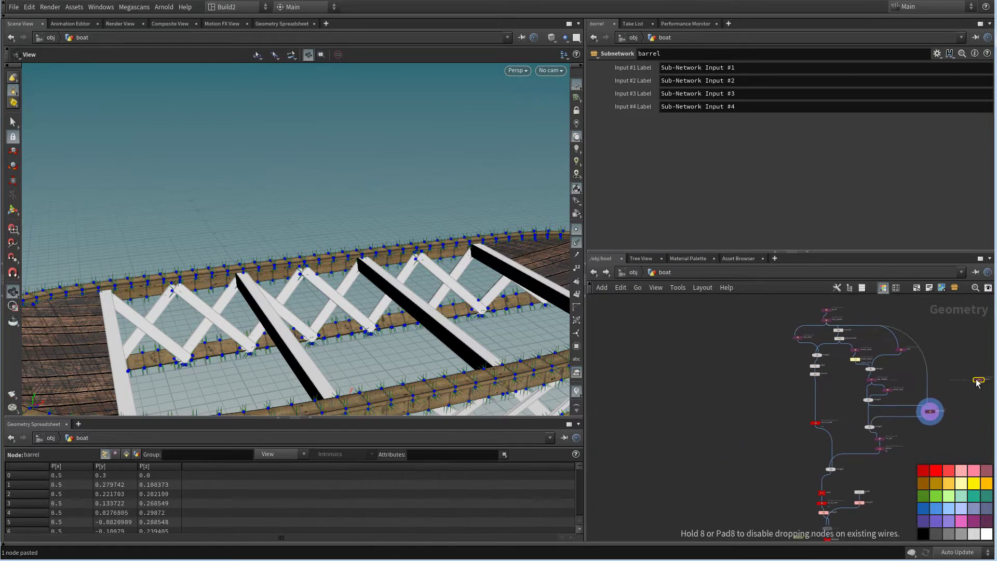
left_click_drag(976, 381, 950, 384)
scroll(963, 403, "up", 2)
middle_click_drag(982, 387, 880, 391)
scroll(847, 396, "up", 6)
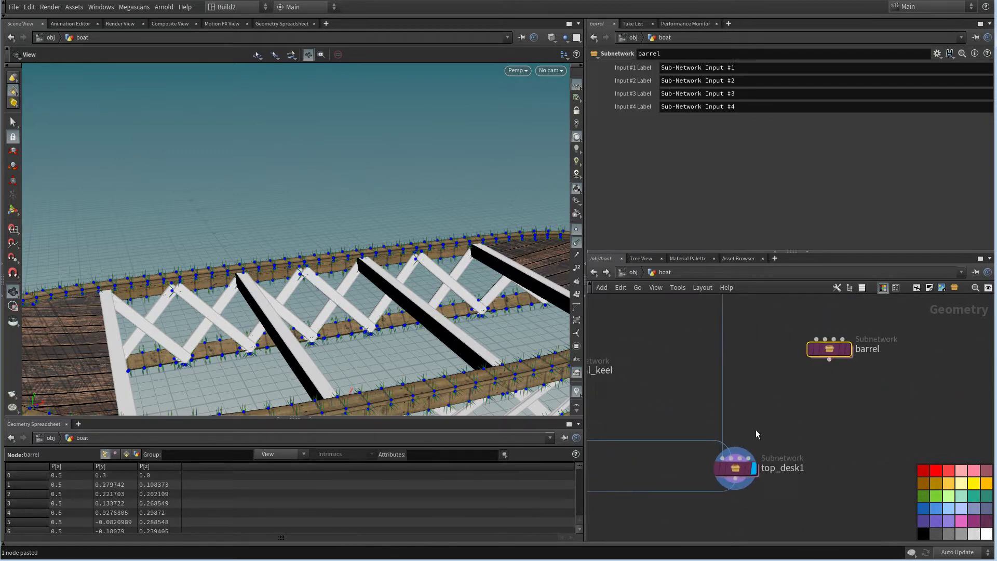
Inside top_desk1, add a Null node wired to the barrel sub-network input (Input #3), placed below the existing nodes
double_click(706, 449)
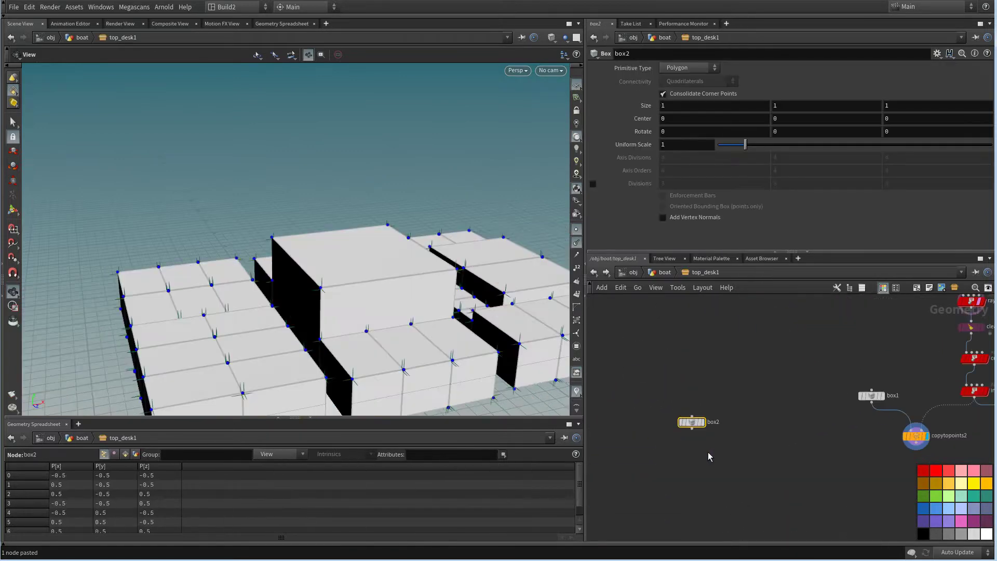
middle_click_drag(841, 337, 821, 431)
middle_click_drag(758, 325, 748, 436)
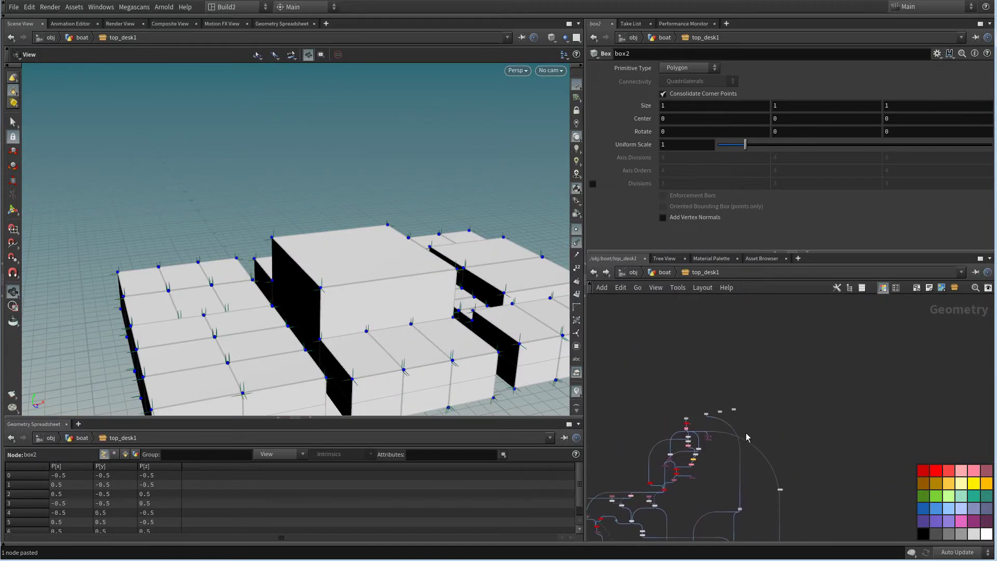
scroll(748, 431, "up", 8)
middle_click_drag(658, 383, 684, 380)
scroll(722, 364, "down", 8)
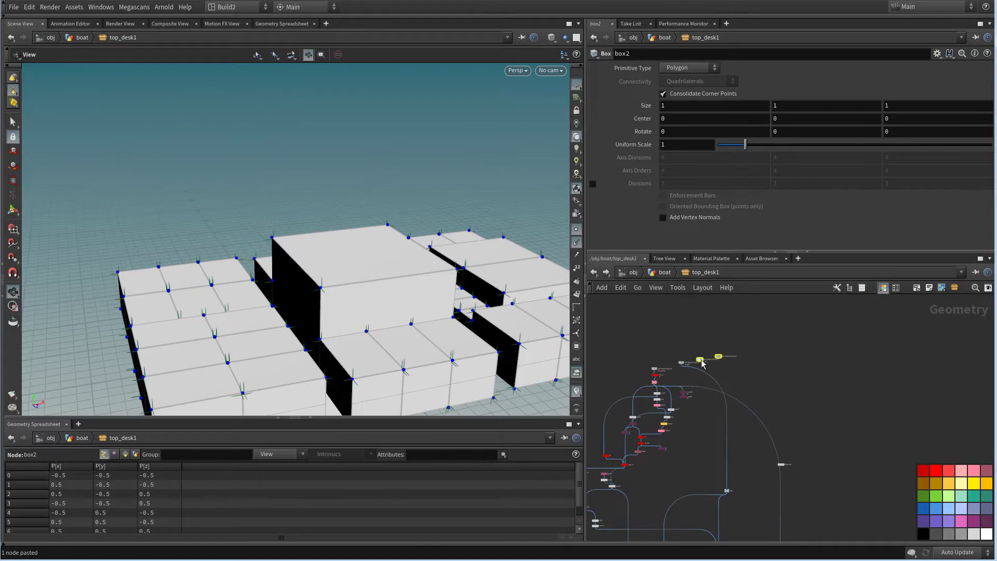
scroll(842, 381, "up", 6)
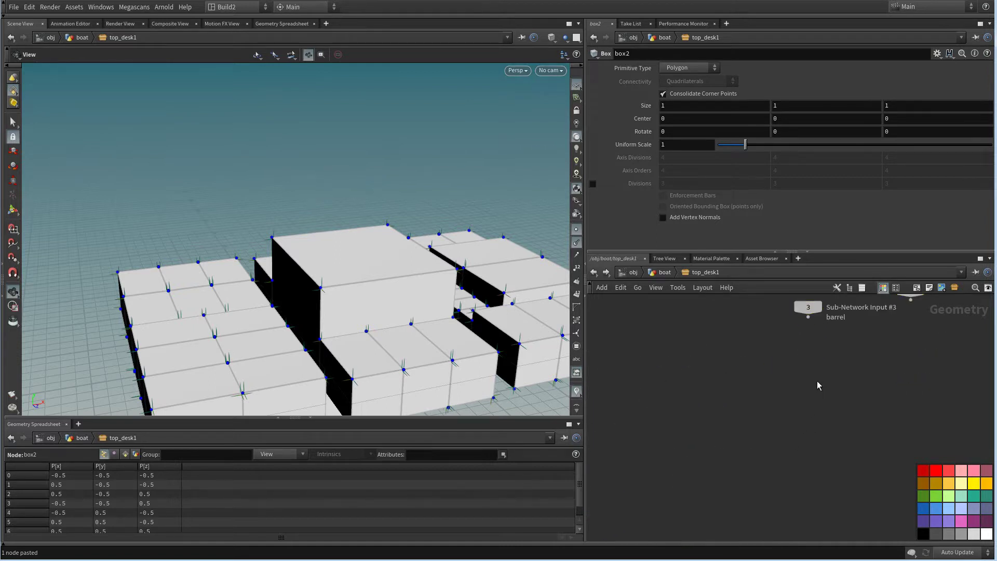
scroll(814, 320, "down", 5)
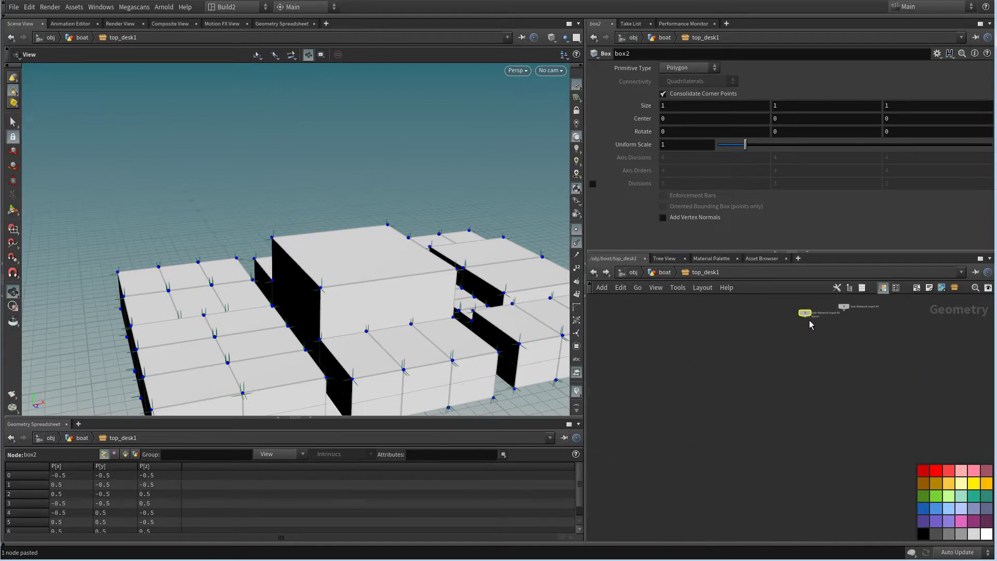
scroll(772, 446, "up", 8)
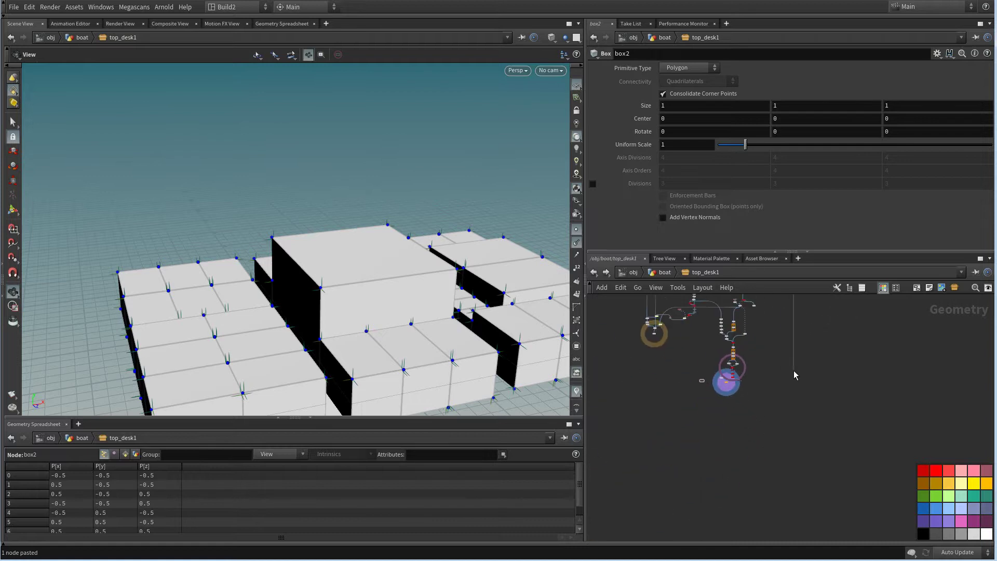
key("Tab")
type("nu")
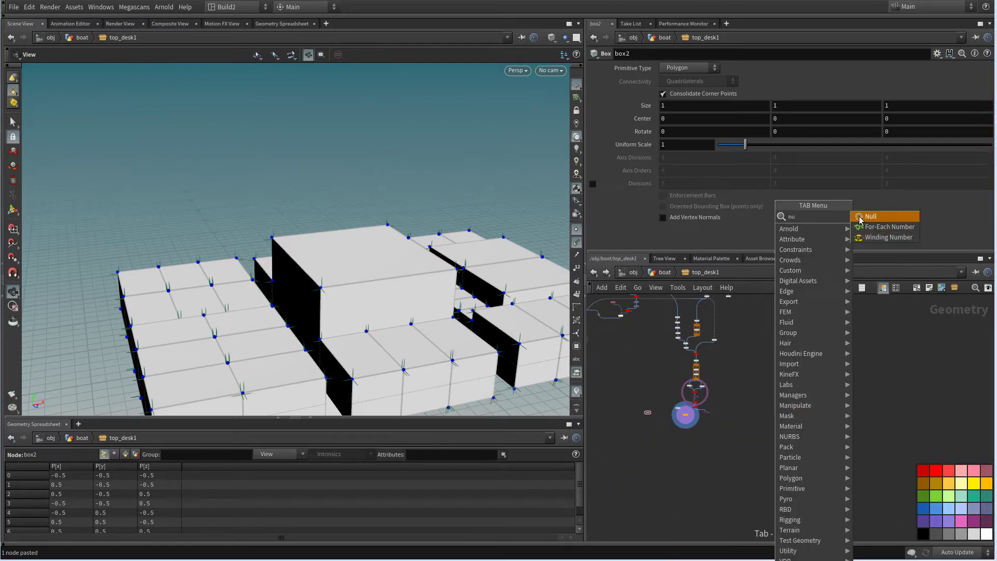
left_click(867, 216)
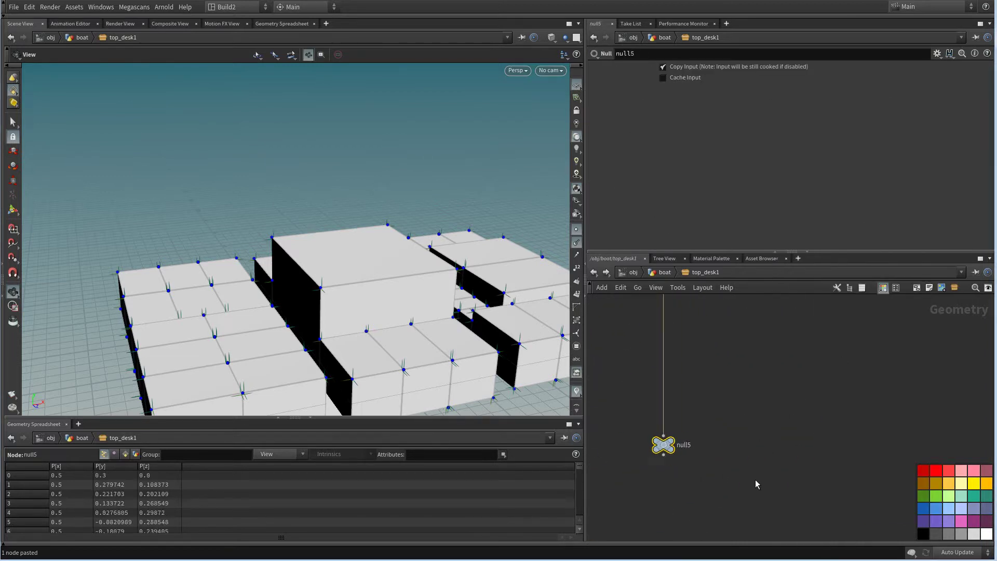
Save the scene and display the Null node fed by the barrel input
left_click(13, 7)
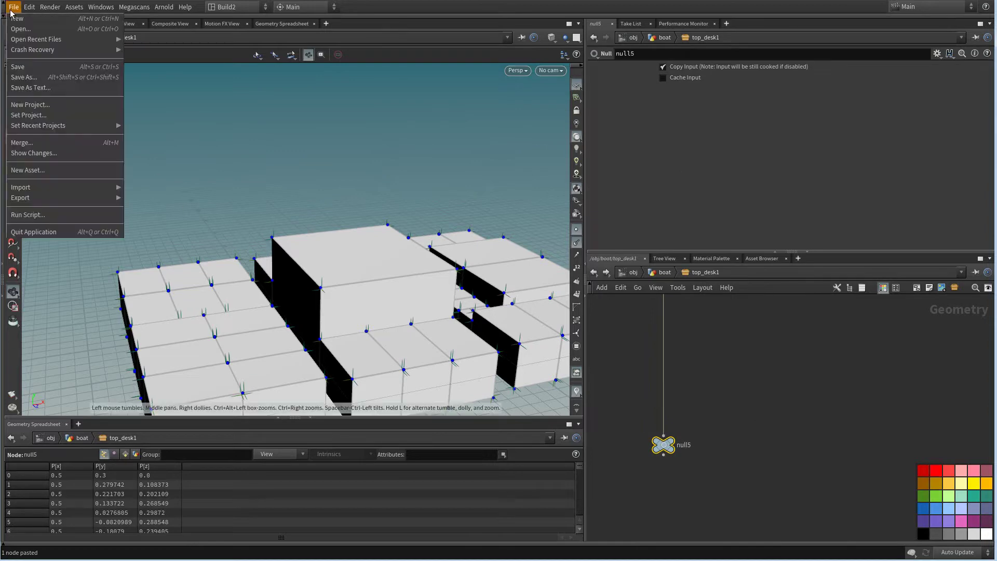
left_click(31, 67)
scroll(598, 449, "up", 3)
left_click(740, 436)
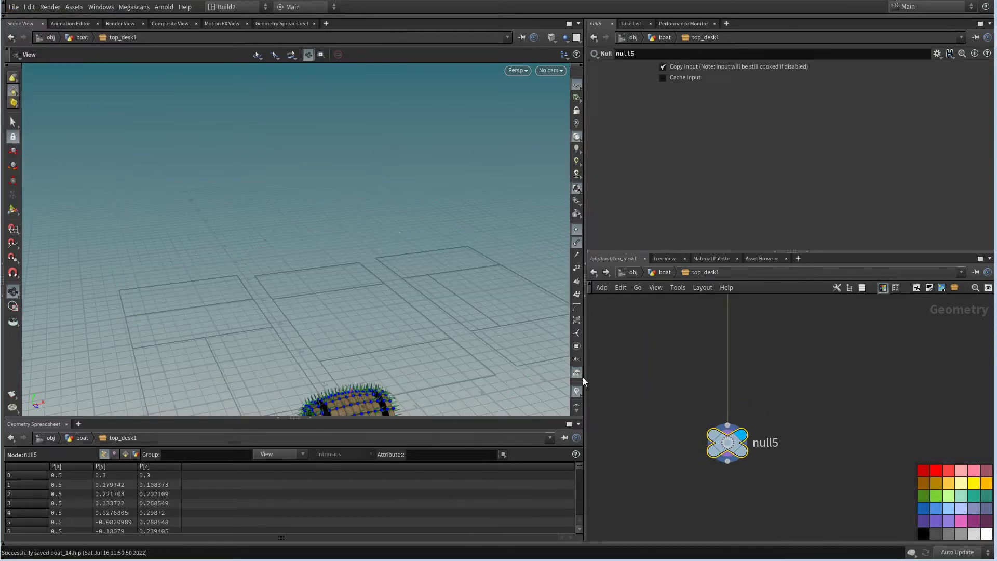
middle_click_drag(481, 311, 501, 231)
Move the box2 node next to null5
scroll(502, 231, "down", 3)
scroll(707, 395, "down", 6)
scroll(769, 436, "down", 3)
middle_click_drag(687, 455, 795, 439)
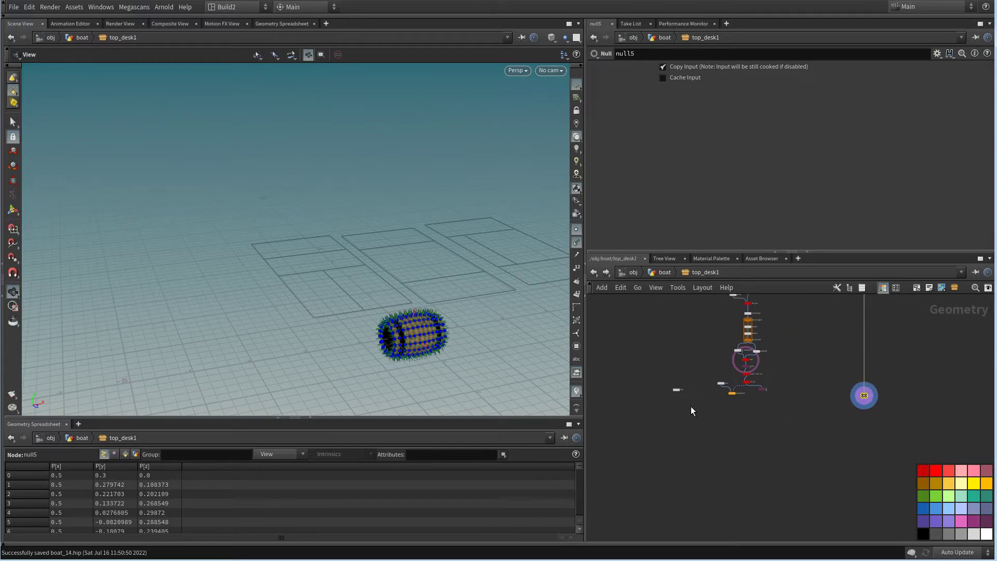
left_click_drag(674, 390, 840, 394)
scroll(887, 396, "up", 8)
middle_click_drag(866, 383, 830, 447)
scroll(737, 454, "up", 2)
middle_click_drag(738, 454, 737, 443)
Add a Match Size node with null5 as its first input and box2 as its second, and display it
key("Tab")
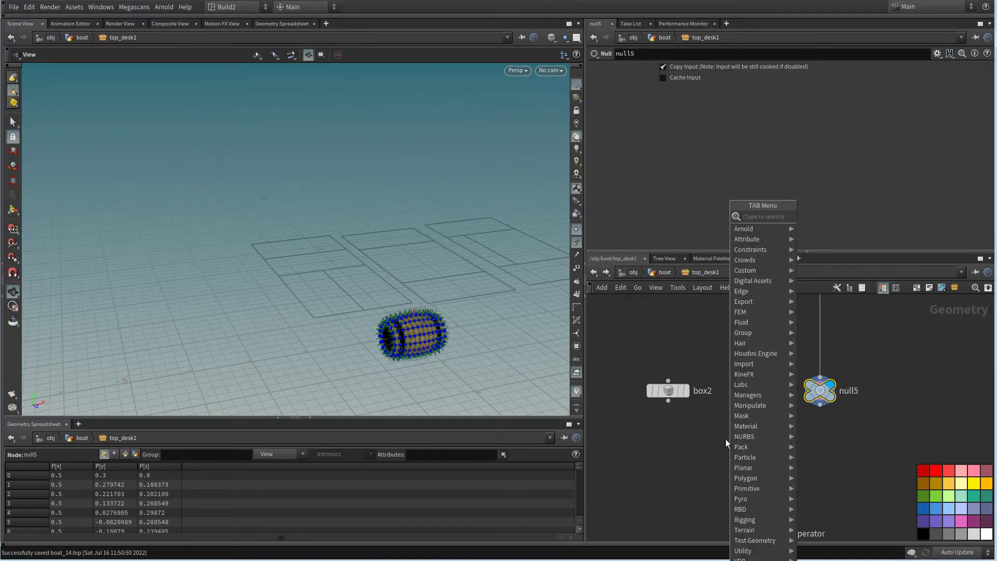
type("mat")
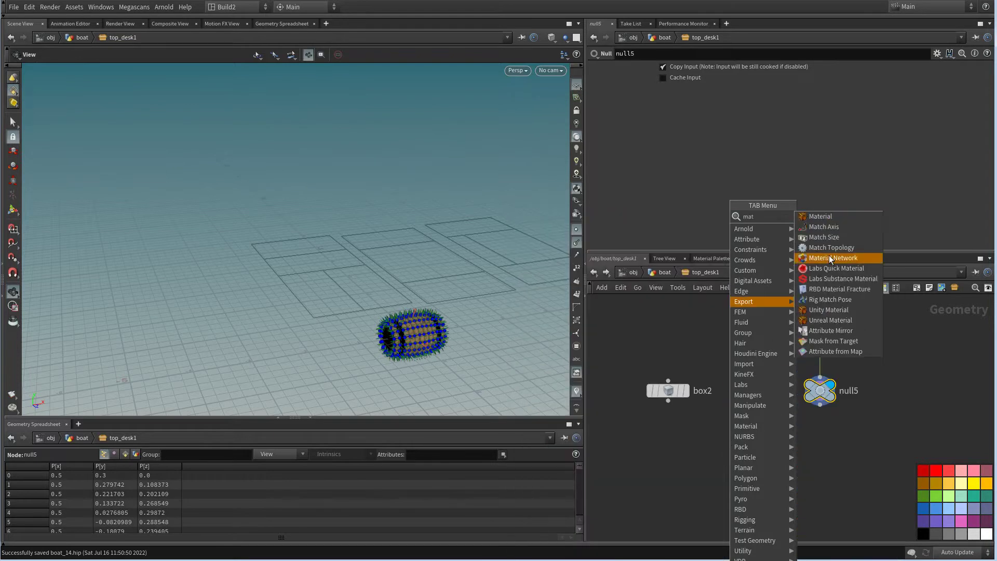
left_click(831, 237)
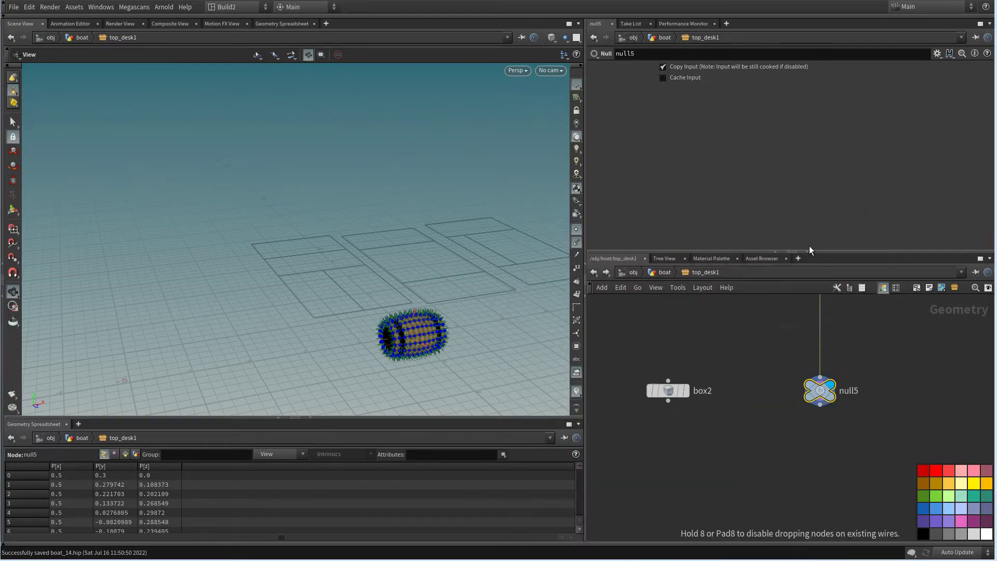
left_click(760, 436)
left_click_drag(746, 422, 820, 405)
left_click(777, 439)
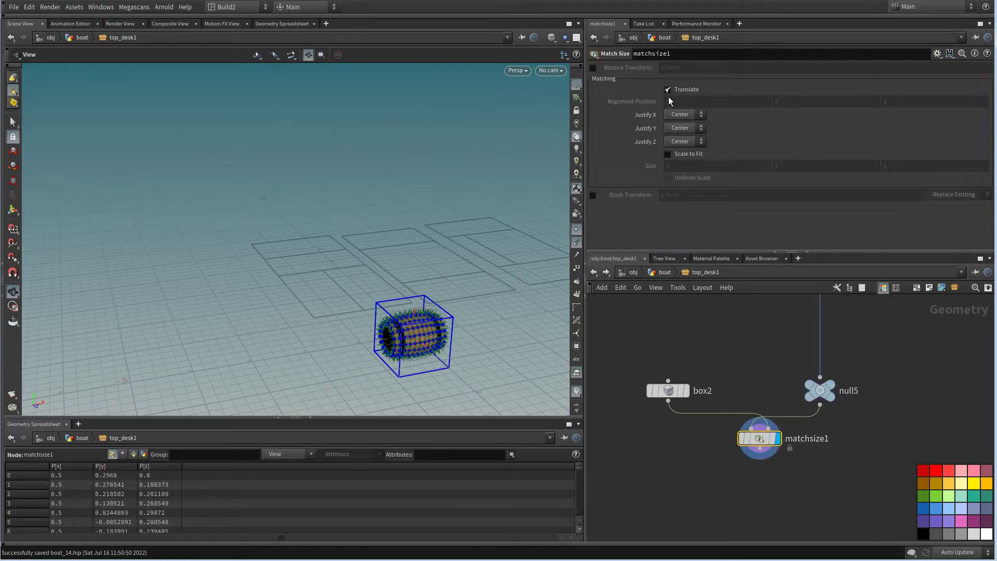
In matchsize1, disable Translate and enable Scale to Fit, and hide the point and normal markers in the viewport
left_click(668, 153)
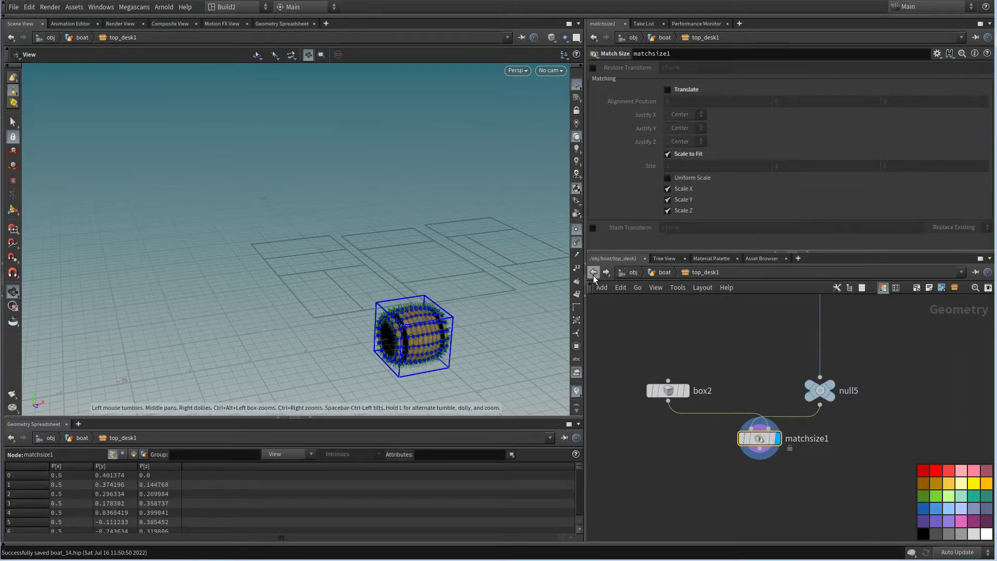
left_click(578, 242)
key("h")
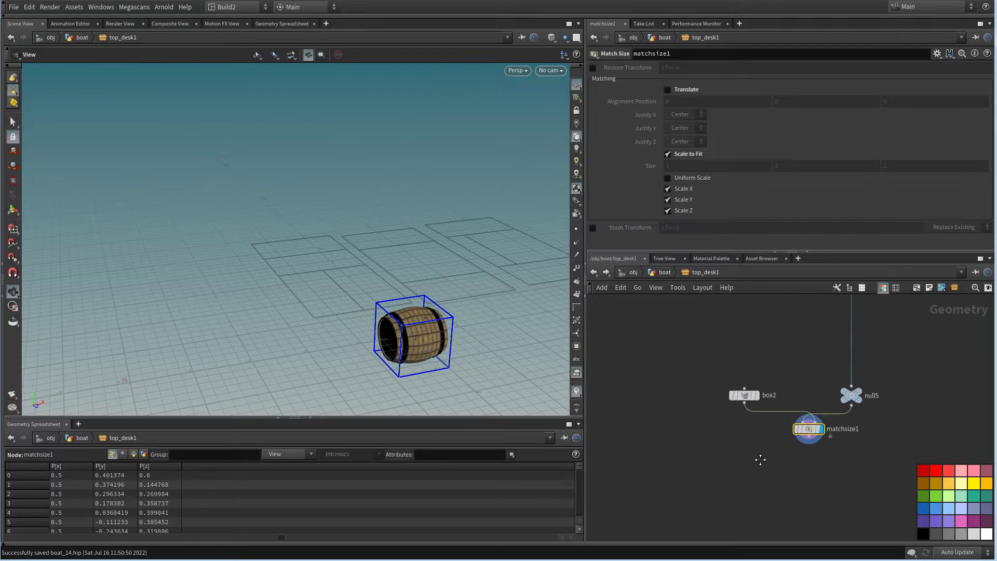
Move copytopoints2 near matchsize1, wire matchsize1 into its geometry input, and display the copied barrels
left_click_drag(685, 411, 846, 453)
scroll(935, 451, "up", 5)
left_click(987, 410)
left_click(821, 454)
left_click(844, 462)
left_click_drag(493, 297, 379, 395)
middle_click_drag(668, 404, 621, 389)
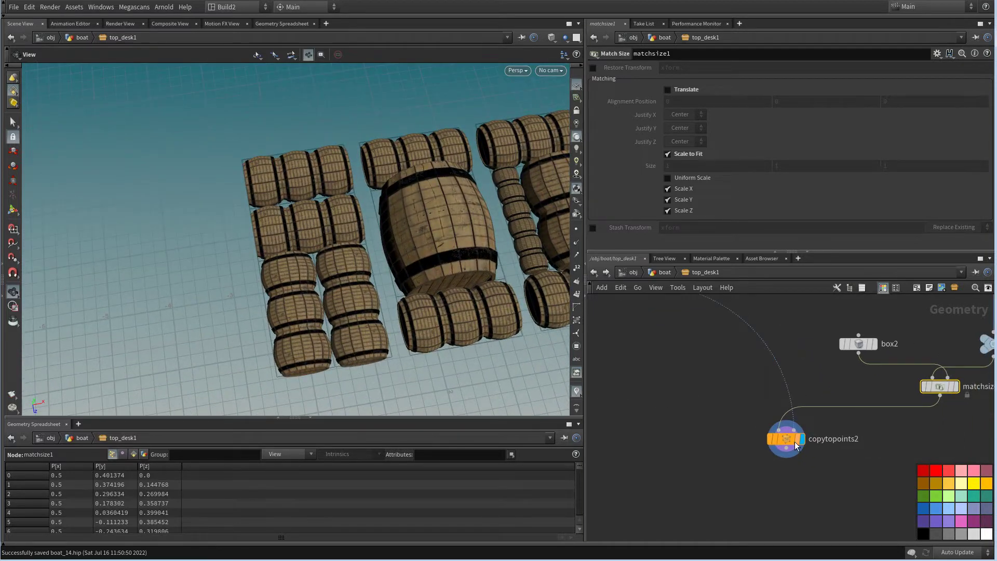
Insert a Transform node between matchsize1 and copytopoints2
left_click_drag(794, 437, 728, 454)
middle_click_drag(841, 438, 779, 460)
scroll(808, 445, "up", 1)
key("Tab")
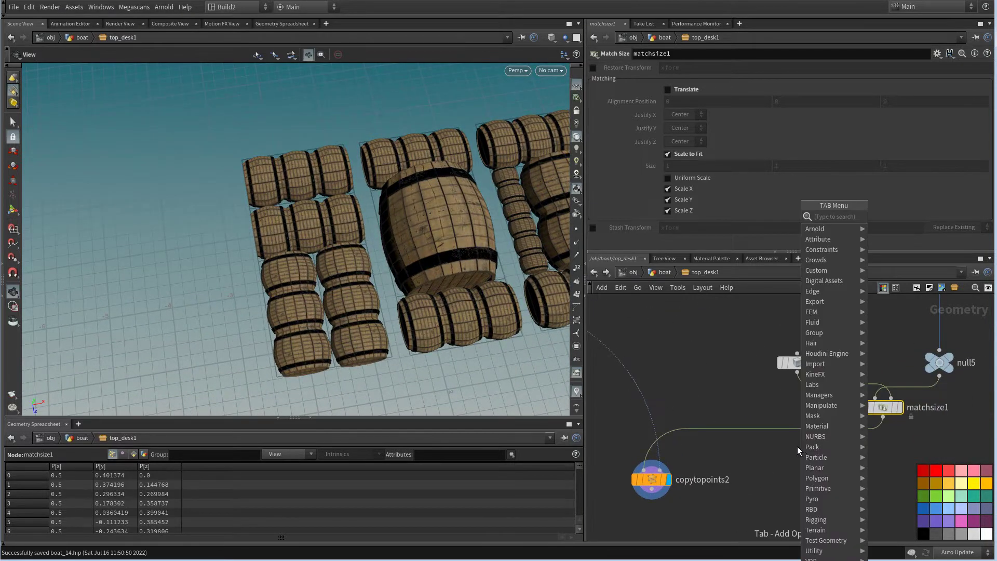
type("tr")
left_click(911, 245)
left_click(801, 452)
left_click_drag(802, 452, 845, 455)
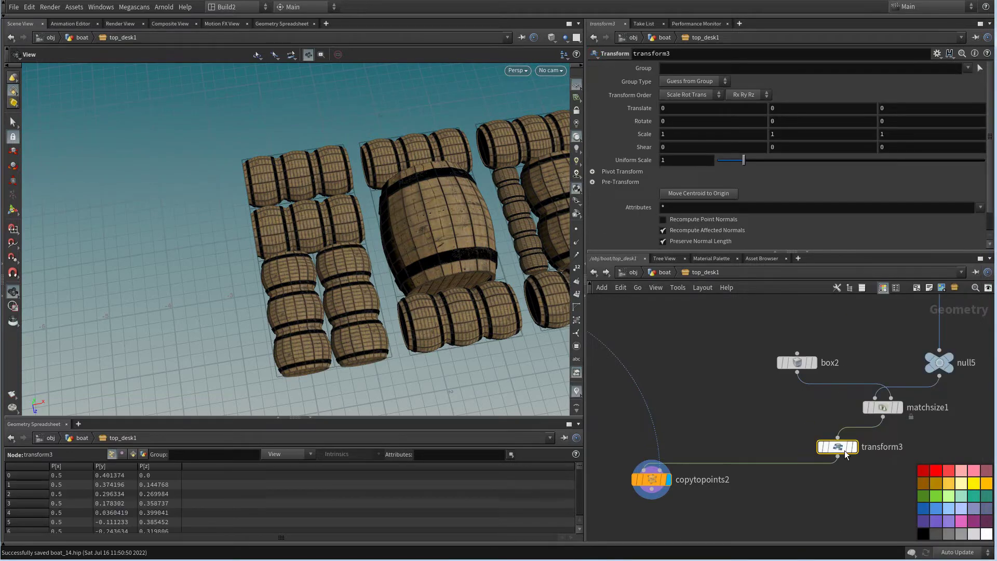
Set the Y rotation of transform3 to 90
scroll(764, 415, "up", 1)
middle_click_drag(789, 430, 729, 435)
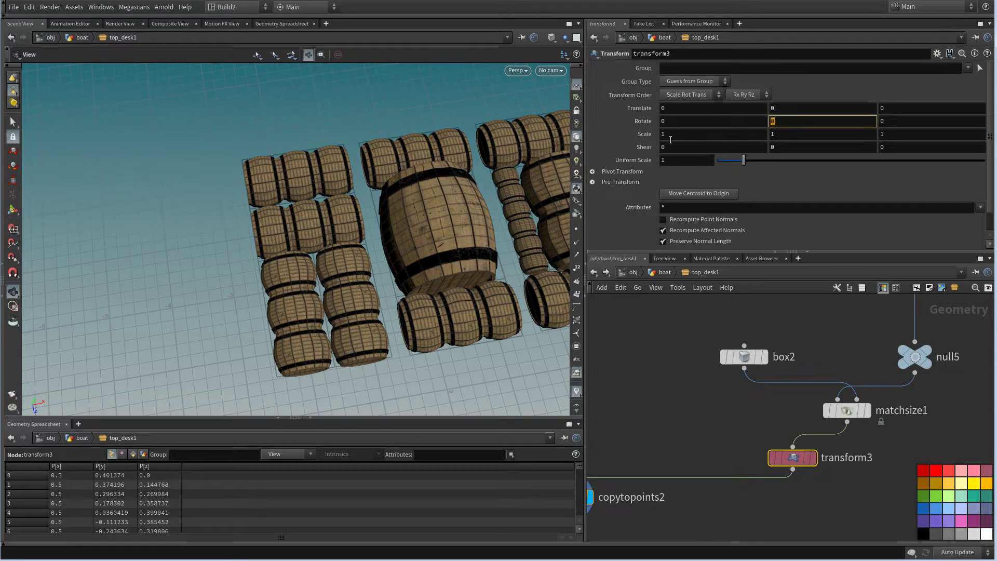
type("90")
key("Return")
Inspect the rotated barrels from different angles and save the scene
middle_click_drag(475, 266, 412, 287)
left_click_drag(412, 287, 211, 118)
left_click(14, 7)
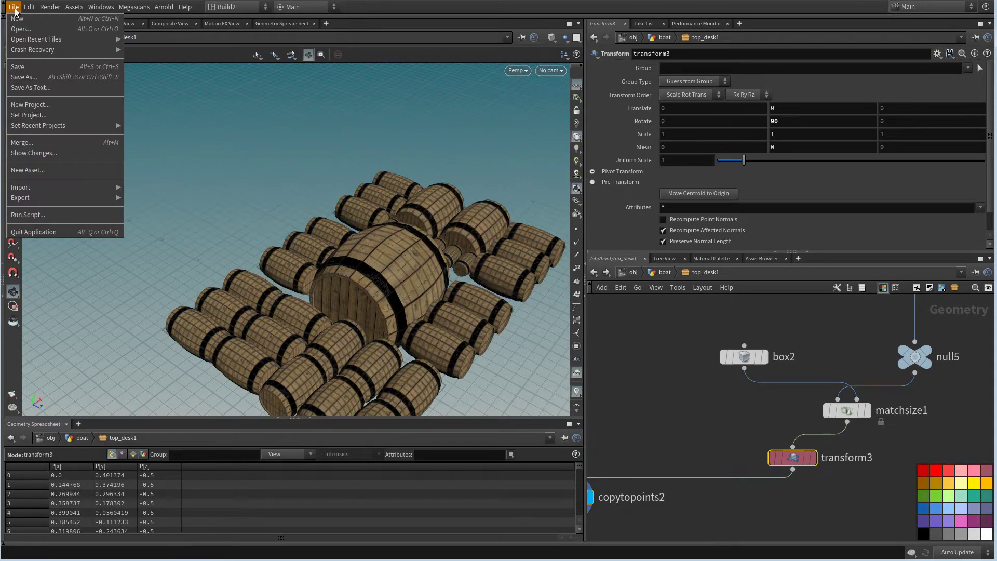
left_click(20, 67)
left_click_drag(391, 197, 389, 347)
Add a Null node below copytopoints2, wire it to the copied result, and rename it barrel
scroll(655, 408, "down", 3)
scroll(635, 397, "up", 3)
scroll(700, 456, "down", 3)
scroll(718, 456, "up", 2)
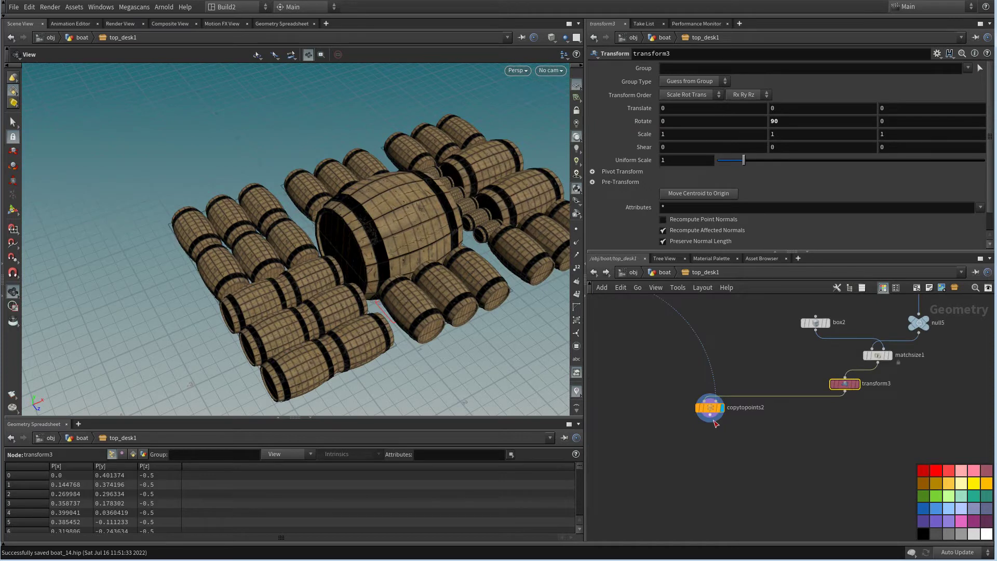
left_click(699, 458)
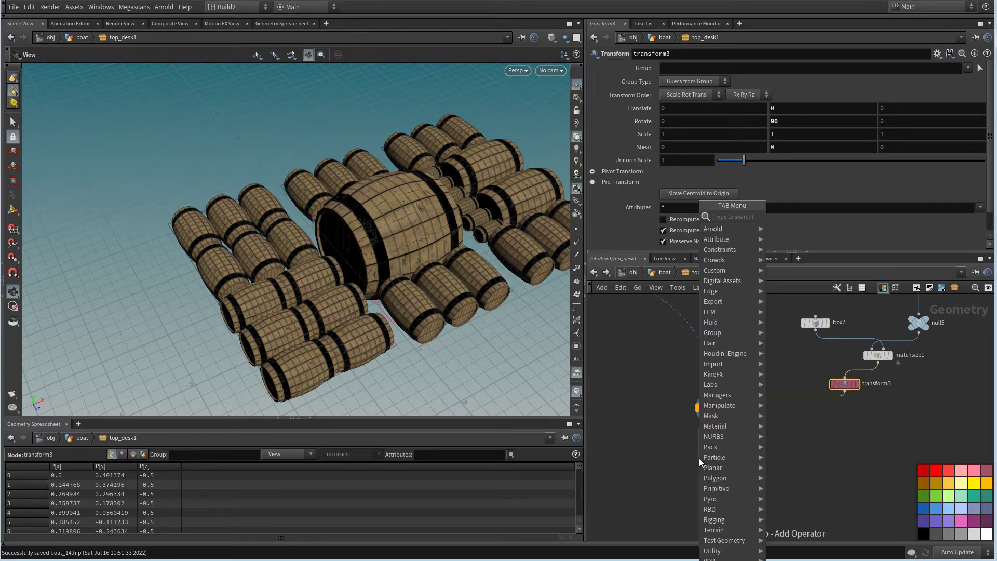
type("nu")
left_click(783, 216)
scroll(692, 468, "up", 2)
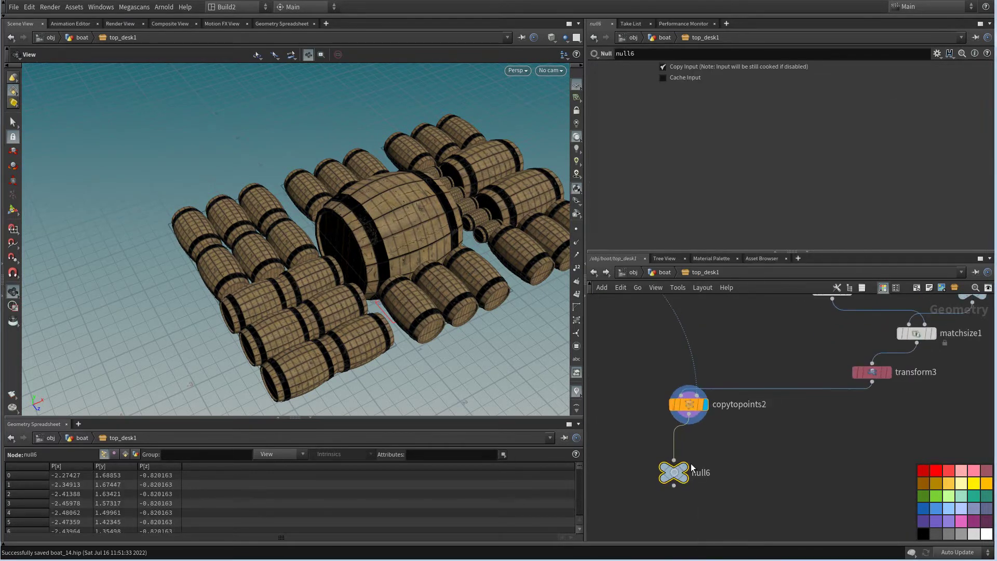
type("b")
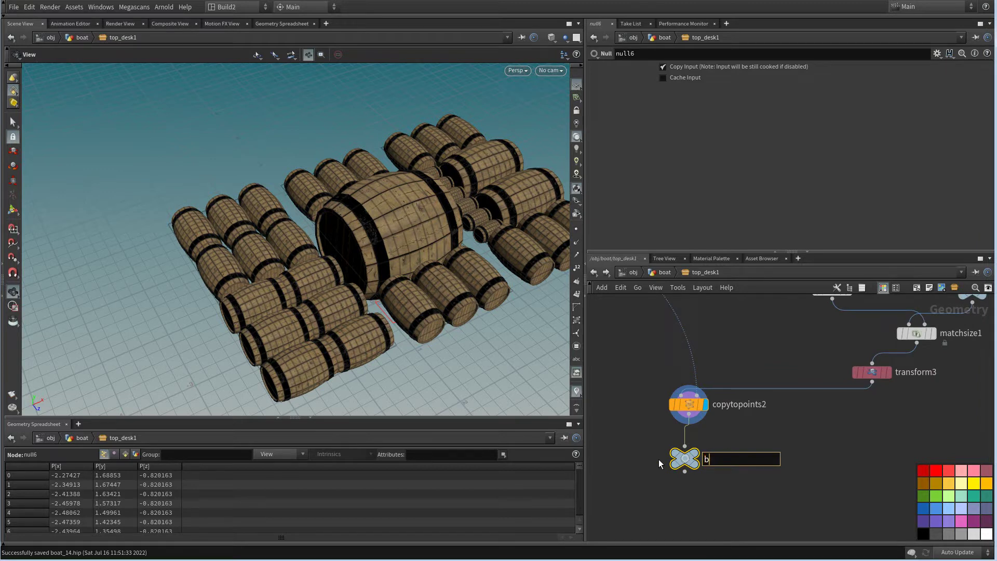
type("arrel")
key("Return")
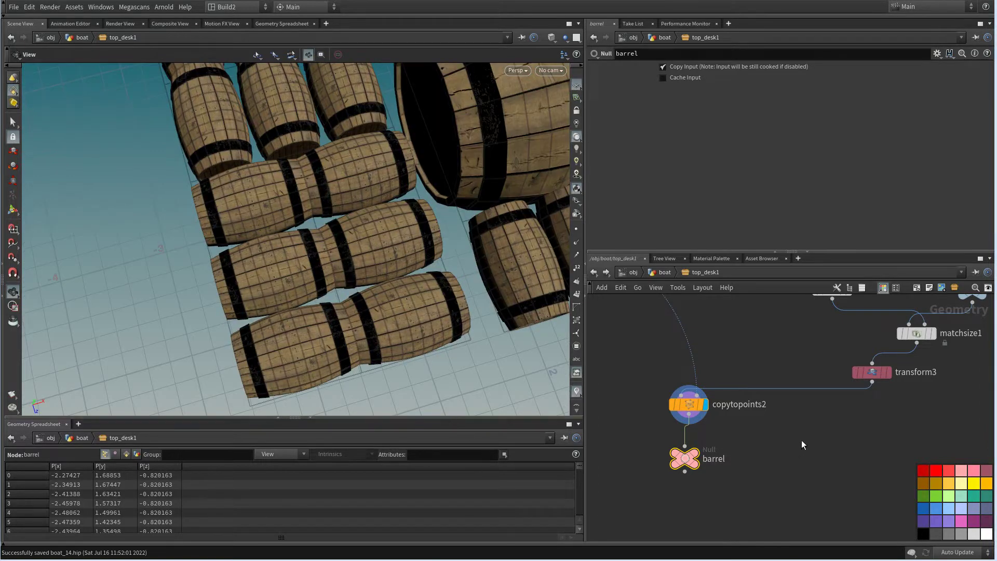
Open the inst_pt VOP and wire the mulconst1 output into the third input of floattovec1, replacing the width bind
scroll(802, 445, "down", 6)
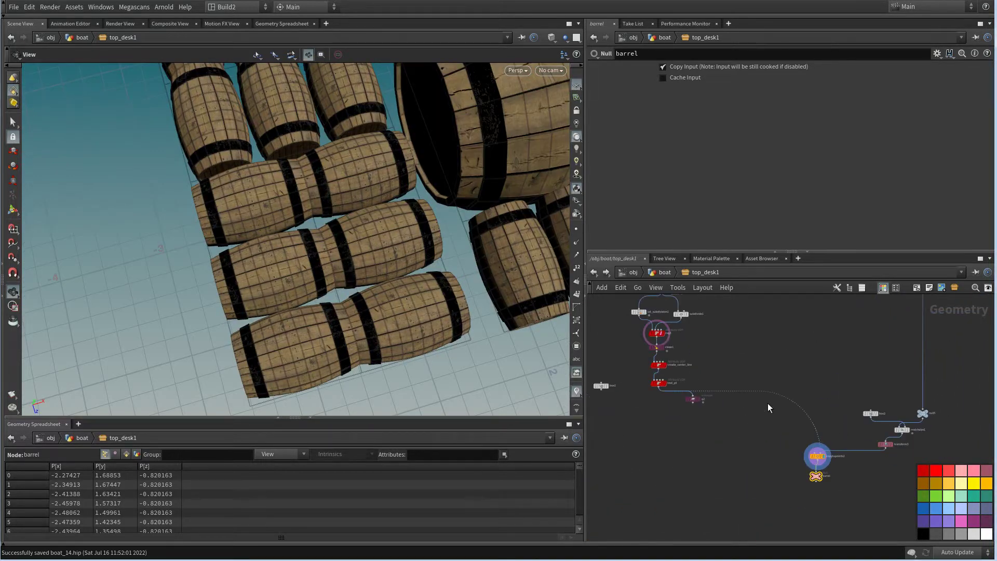
scroll(760, 411, "up", 4)
double_click(711, 403)
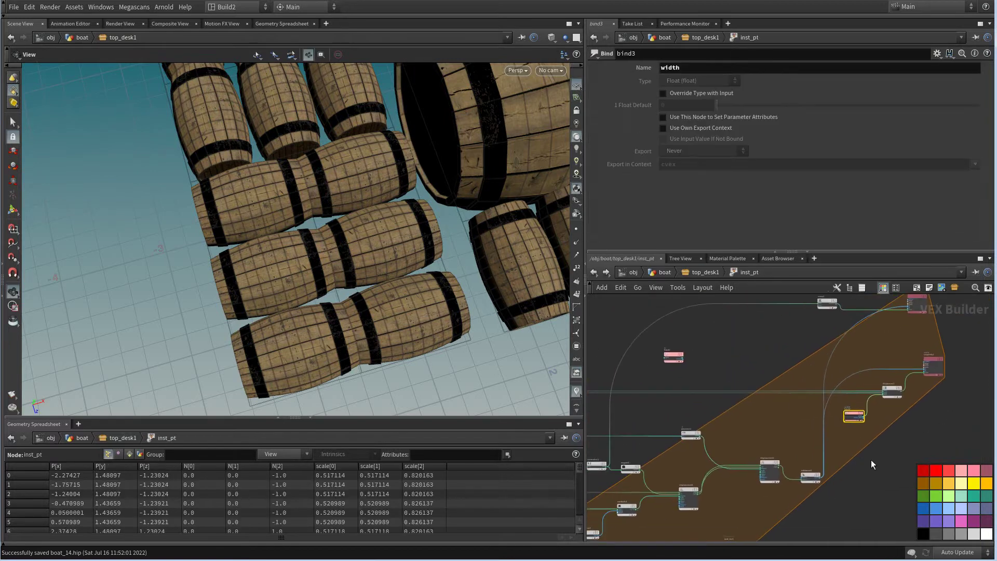
scroll(765, 485, "up", 3)
middle_click_drag(761, 464, 792, 463)
scroll(665, 459, "up", 4)
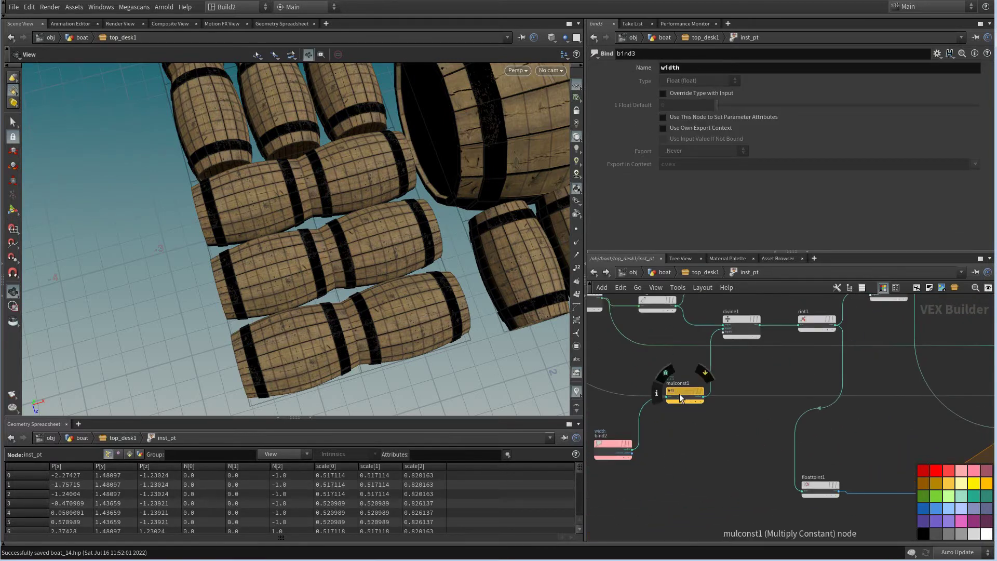
scroll(706, 471, "up", 2)
left_click(685, 461)
scroll(691, 461, "down", 6)
middle_click_drag(855, 441, 730, 457)
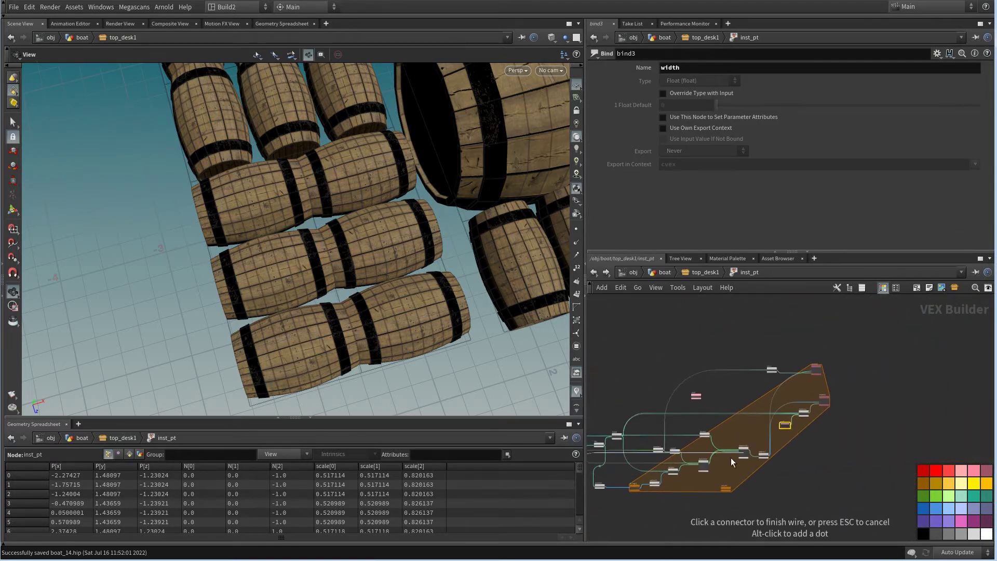
scroll(745, 437, "up", 5)
middle_click_drag(824, 403, 690, 441)
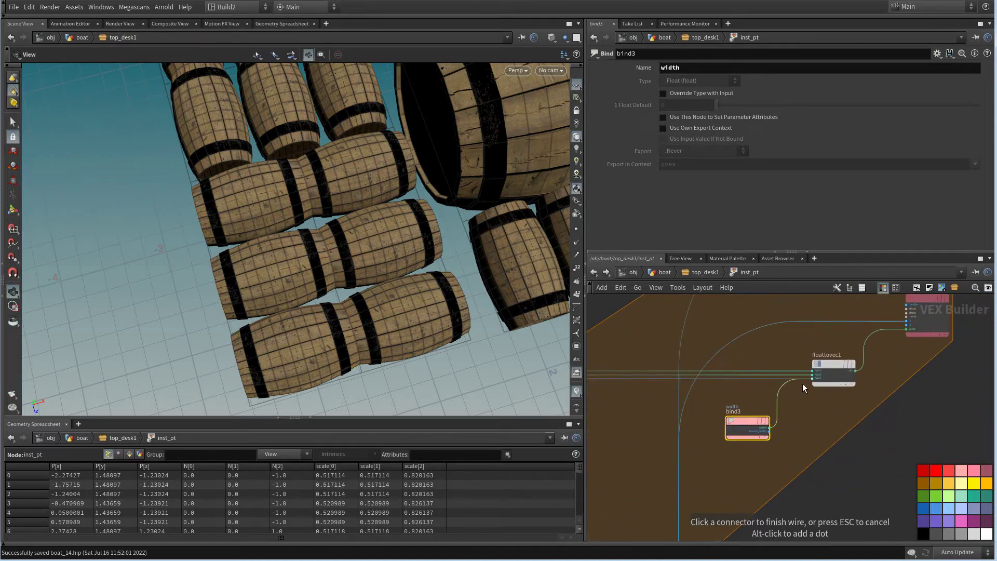
left_click(802, 383)
middle_click_drag(803, 409, 821, 412)
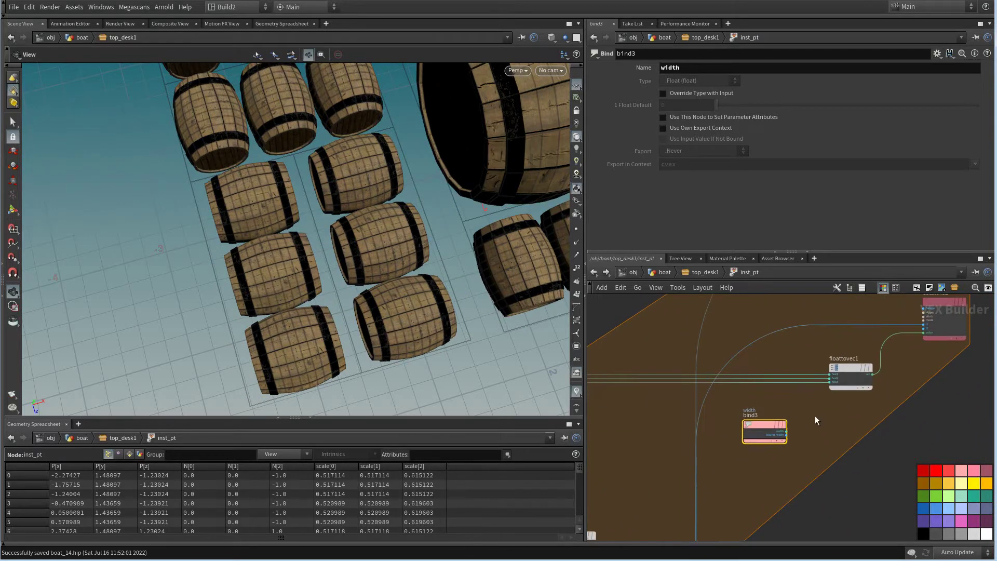
Inspect the barrel sizes and spacing, and review the width bind and mulconst1 nodes in inst_pt
scroll(817, 416, "up", 1)
left_click_drag(566, 366, 409, 218)
right_click_drag(409, 218, 436, 275)
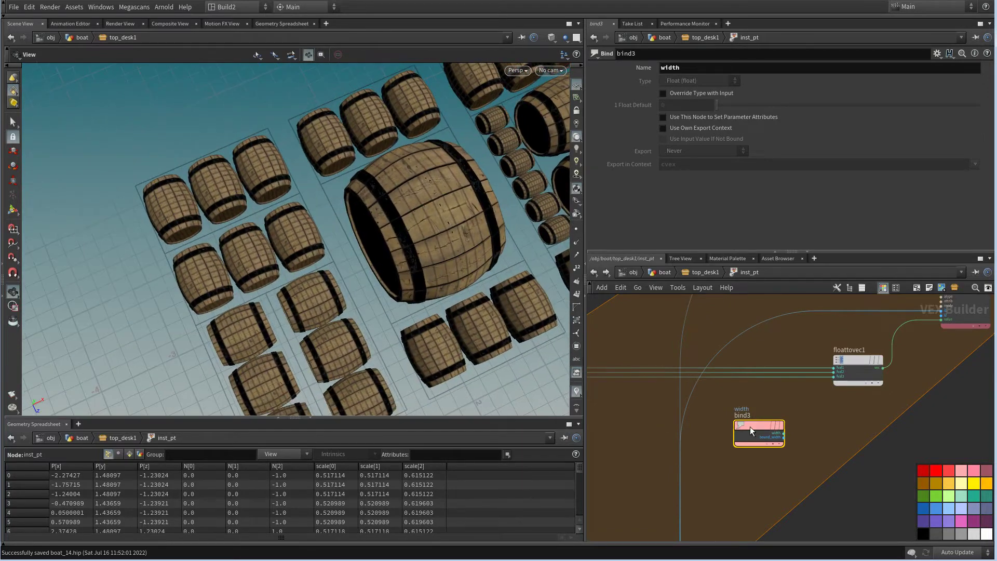
scroll(886, 441, "down", 8)
scroll(746, 493, "up", 4)
scroll(721, 404, "up", 5)
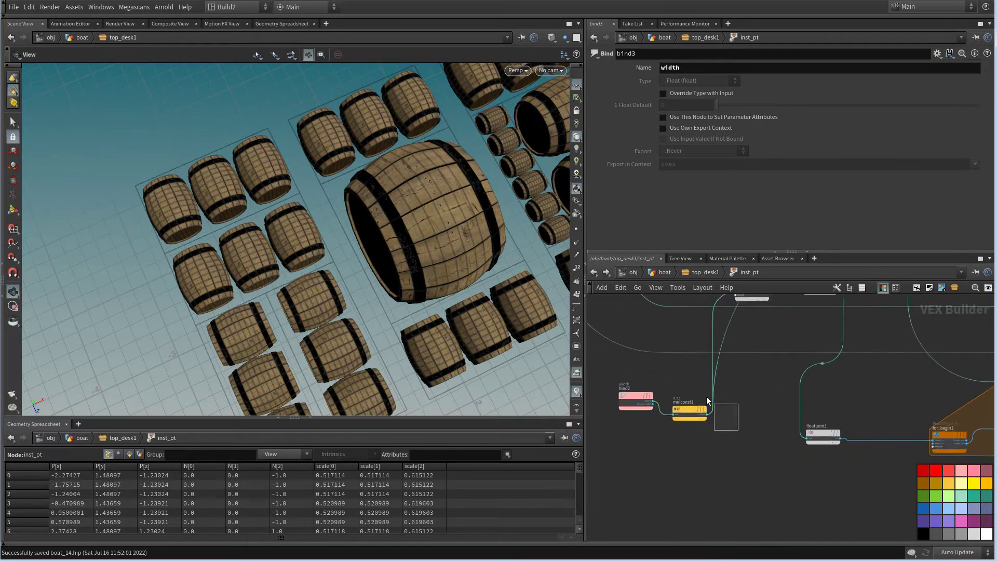
Try a multiplier of 0.9 on mulconst1 and check how the barrels fill their lots
left_click(689, 412)
type("0.")
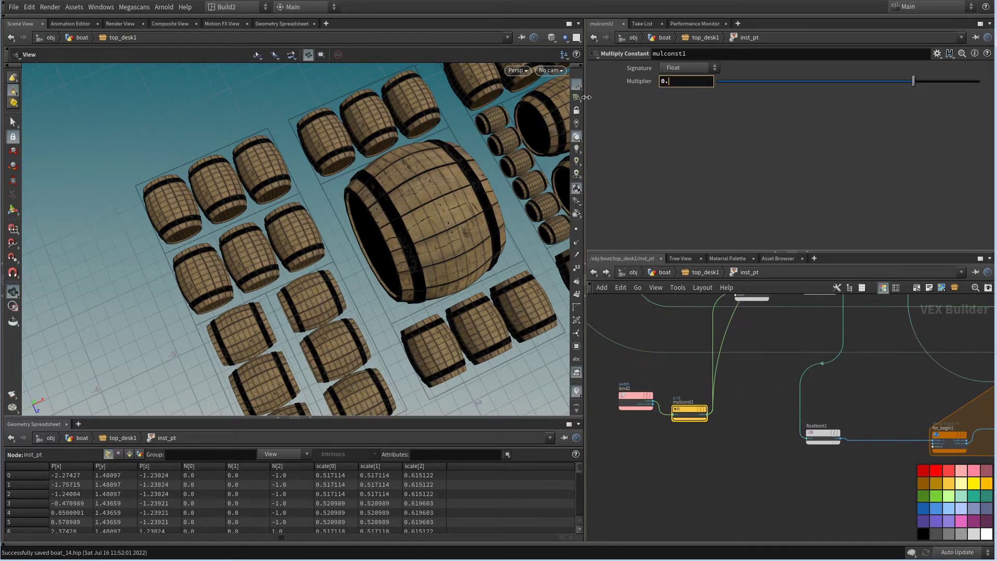
type("9")
key("Return")
scroll(392, 244, "up", 2)
left_click_drag(394, 242, 348, 285)
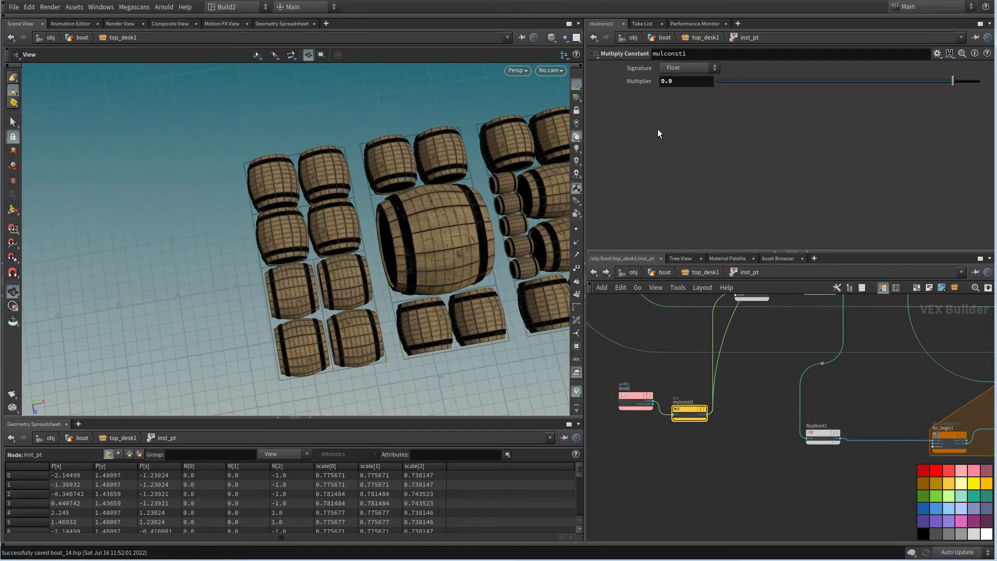
Try mulconst1 multipliers of 0.75 and 0.362, comparing the resulting barrel rows
left_click_drag(681, 85, 600, 86)
type("0.75")
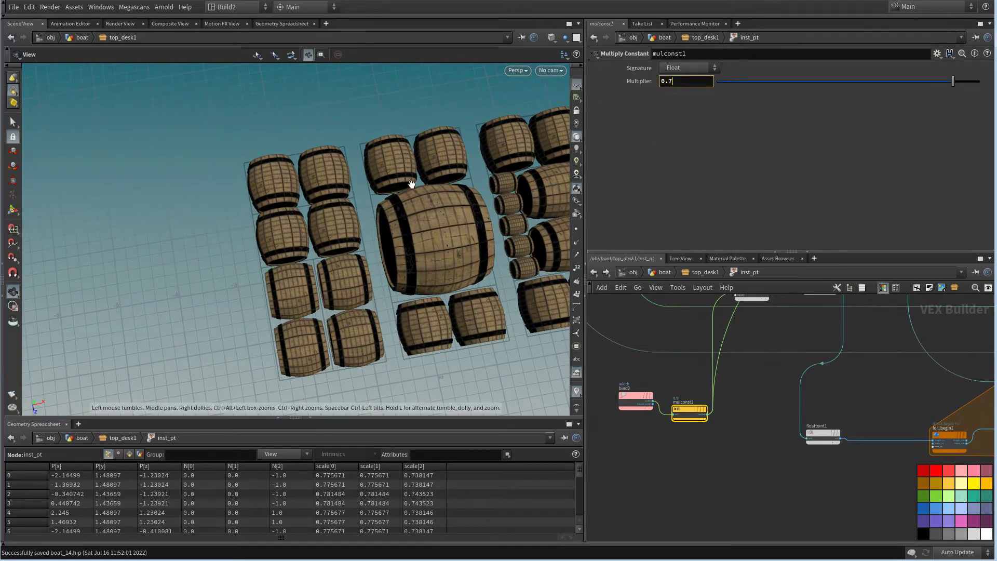
right_click_drag(314, 284, 338, 265)
left_click_drag(338, 266, 392, 261)
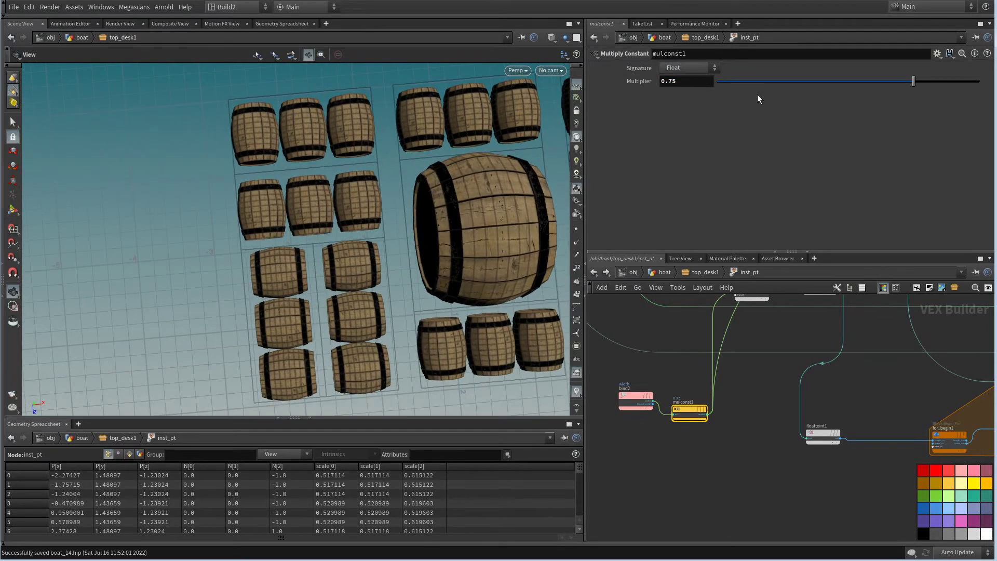
left_click_drag(919, 81, 820, 78)
left_click_drag(813, 75, 810, 75)
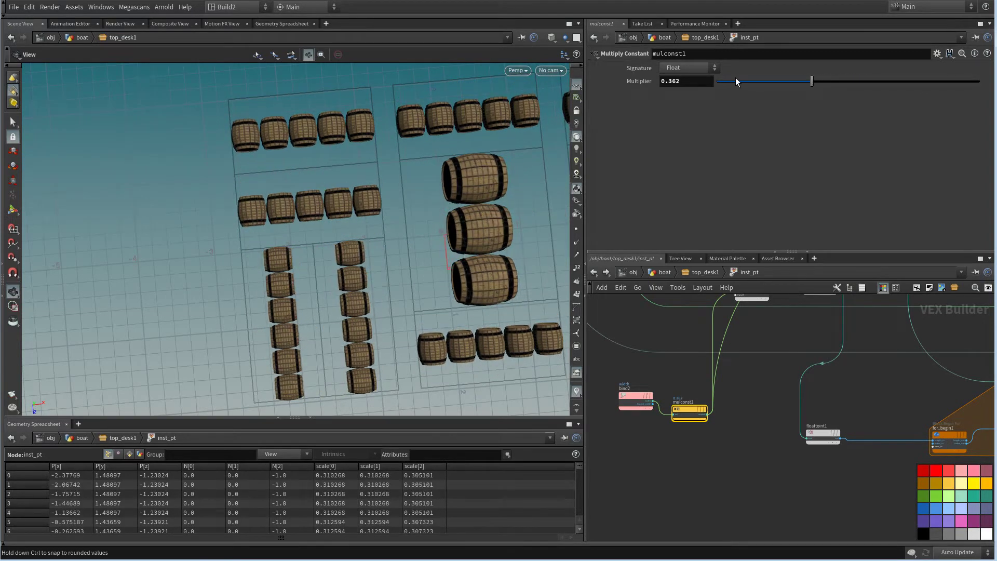
Try a multiplier of 0.8 on mulconst1 and inspect the barrels from several angles
left_click_drag(693, 81, 619, 86)
type("0.8")
key("Return")
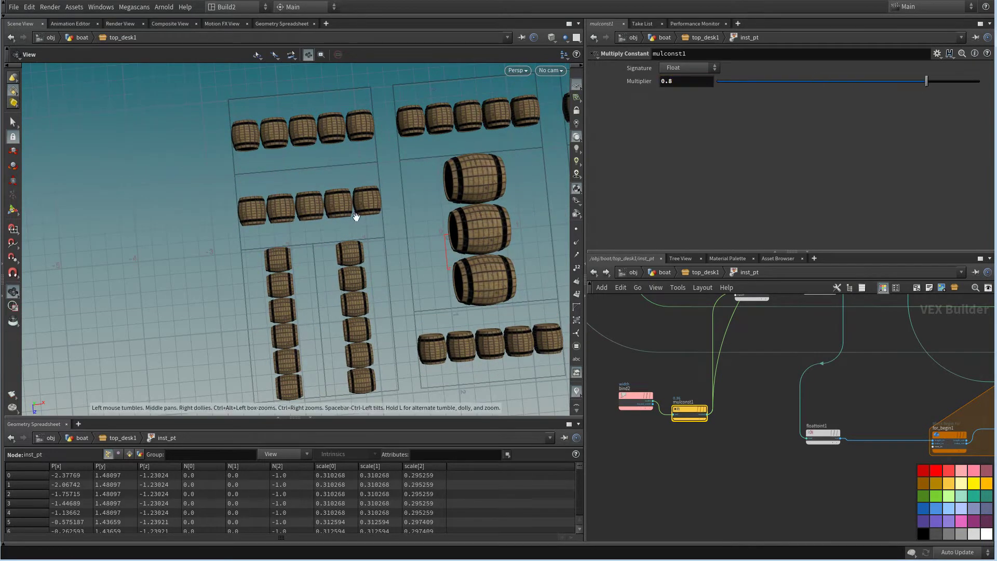
left_click_drag(343, 232, 378, 200)
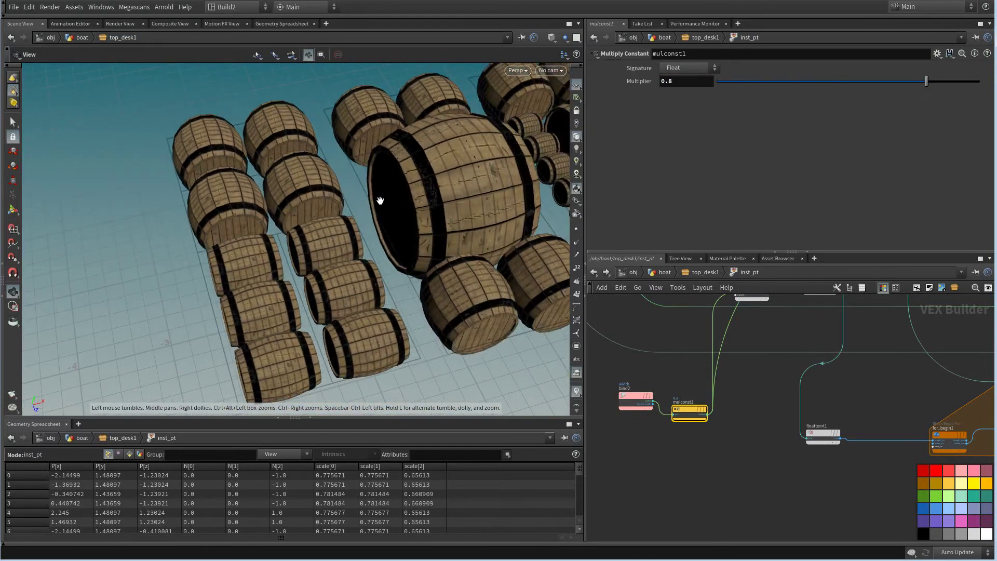
right_click_drag(378, 200, 307, 294)
left_click_drag(307, 294, 369, 235)
right_click_drag(369, 235, 457, 229)
middle_click_drag(457, 229, 436, 247)
left_click_drag(436, 248, 408, 285)
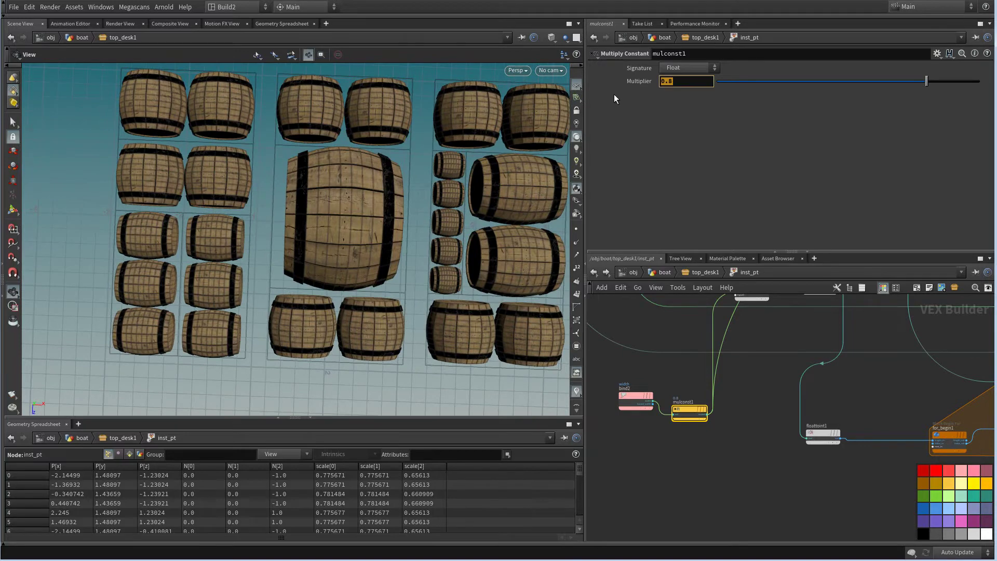
Set the mulconst1 multiplier to 0.75, testing a slightly higher value in between, and check the barrel layout
type("0.75")
key("Return")
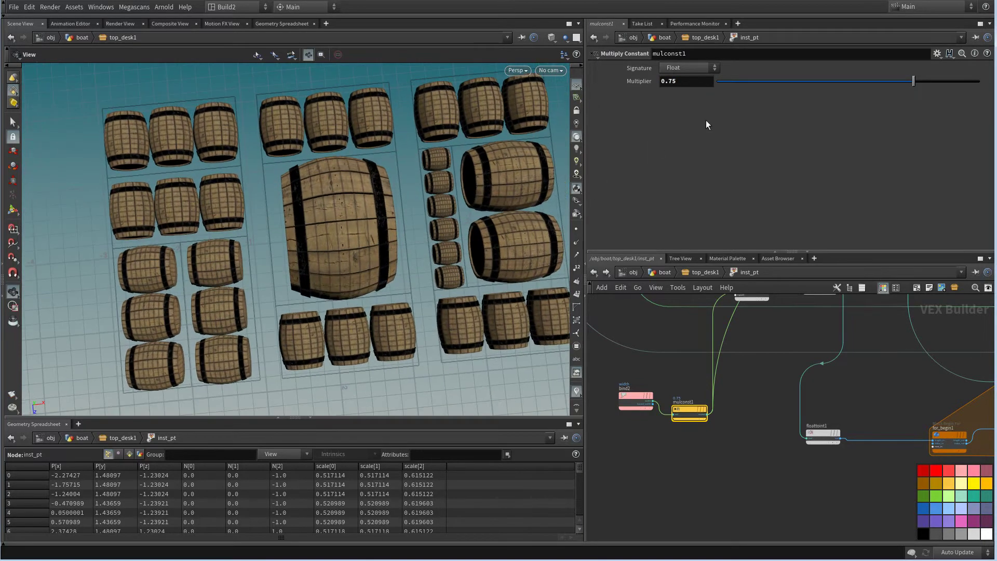
left_click_drag(855, 77, 933, 78)
type("0.75")
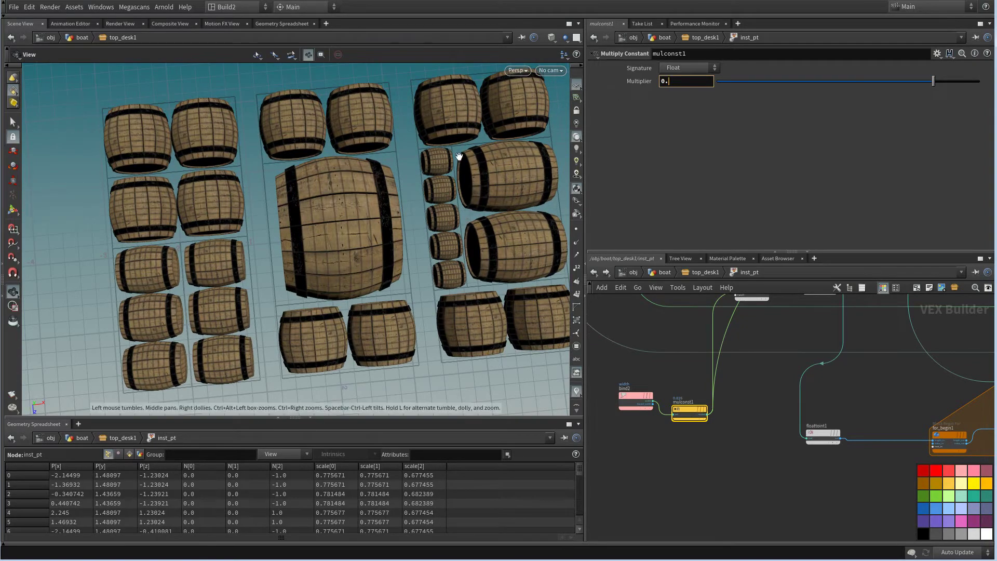
key("Return")
left_click_drag(338, 225, 426, 197)
scroll(726, 446, "down", 2)
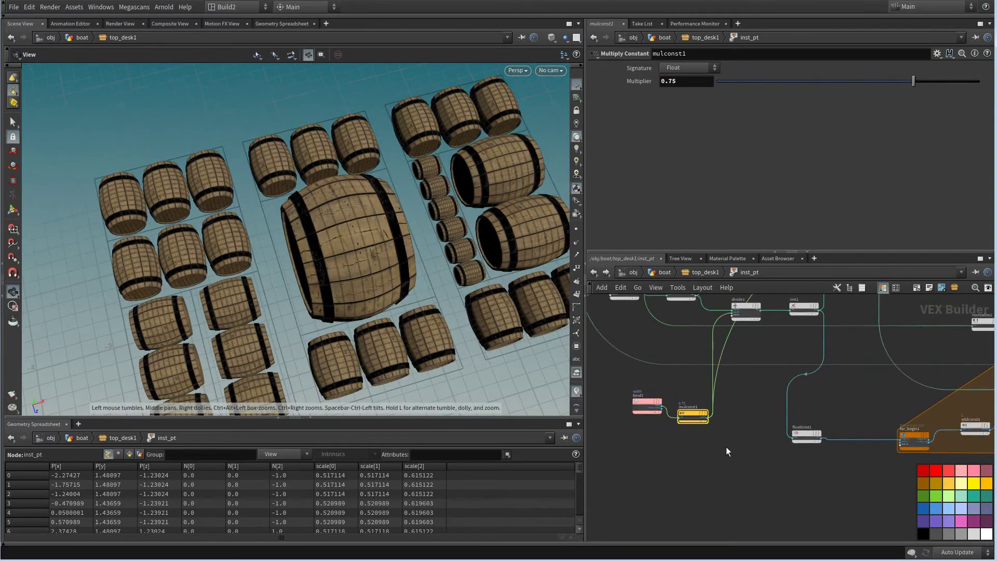
Duplicate the width bind and mulconst1 pair near floattovec1 and delete the unused width bind there
left_click_drag(733, 439, 631, 393)
key("ctrl+c")
scroll(700, 447, "down", 5)
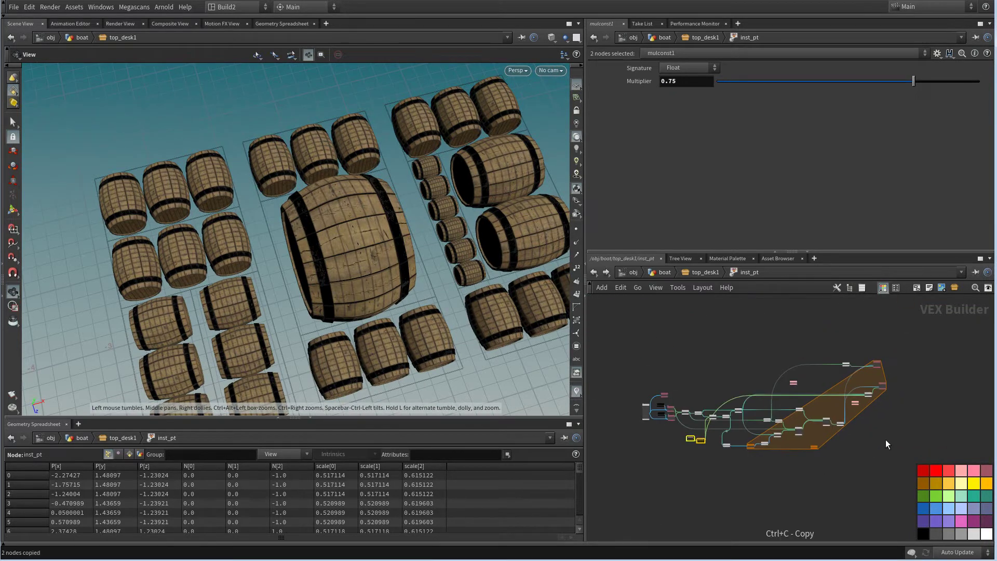
scroll(808, 411, "up", 6)
key("ctrl+v")
scroll(806, 402, "up", 4)
middle_click_drag(823, 373, 863, 402)
left_click_drag(803, 423, 671, 381)
key("Delete")
Set the mulconst2 multiplier to 0.9, wire its output into the third input of floattovec1, and tidy the two copied nodes
left_click(794, 468)
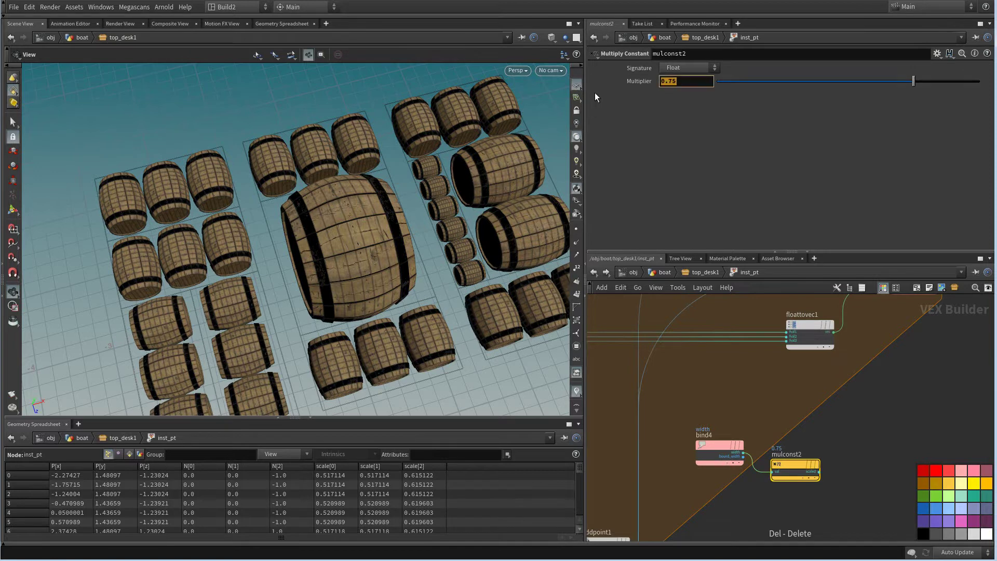
scroll(824, 402, "up", 1)
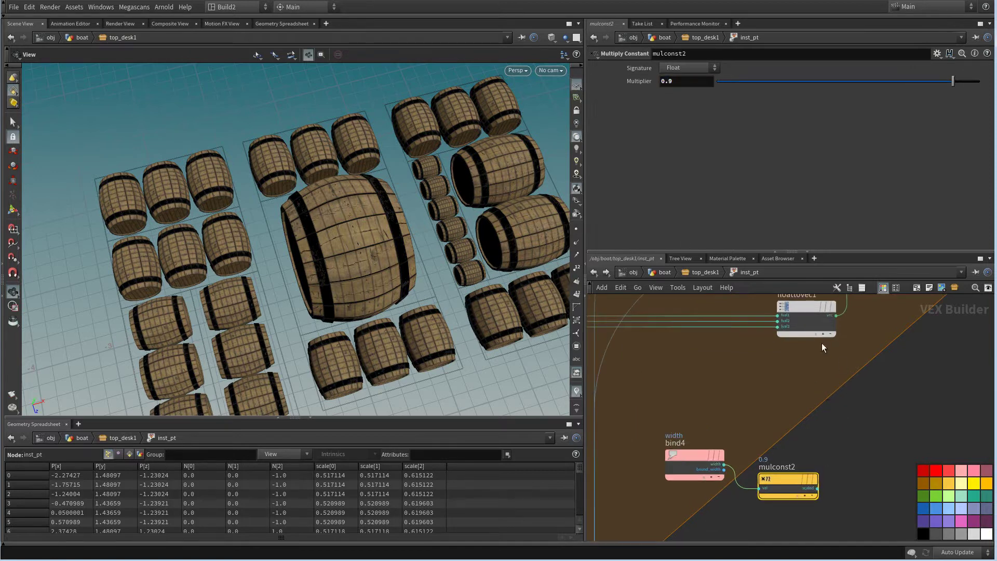
left_click(777, 327)
left_click(817, 488)
left_click_drag(788, 485, 769, 433)
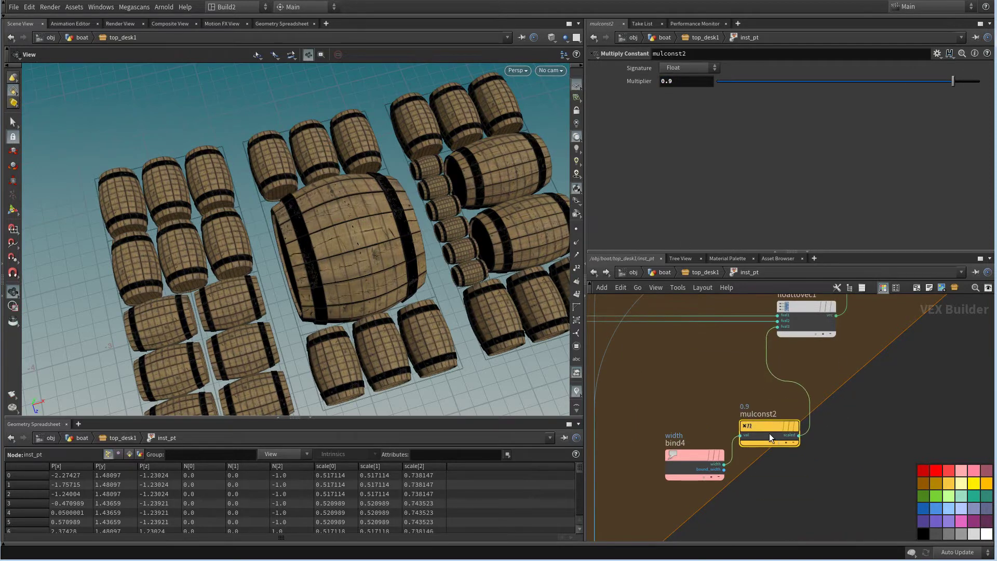
left_click_drag(696, 452, 689, 423)
left_click_drag(771, 423, 768, 416)
right_click_drag(447, 261, 379, 313)
left_click_drag(379, 313, 630, 306)
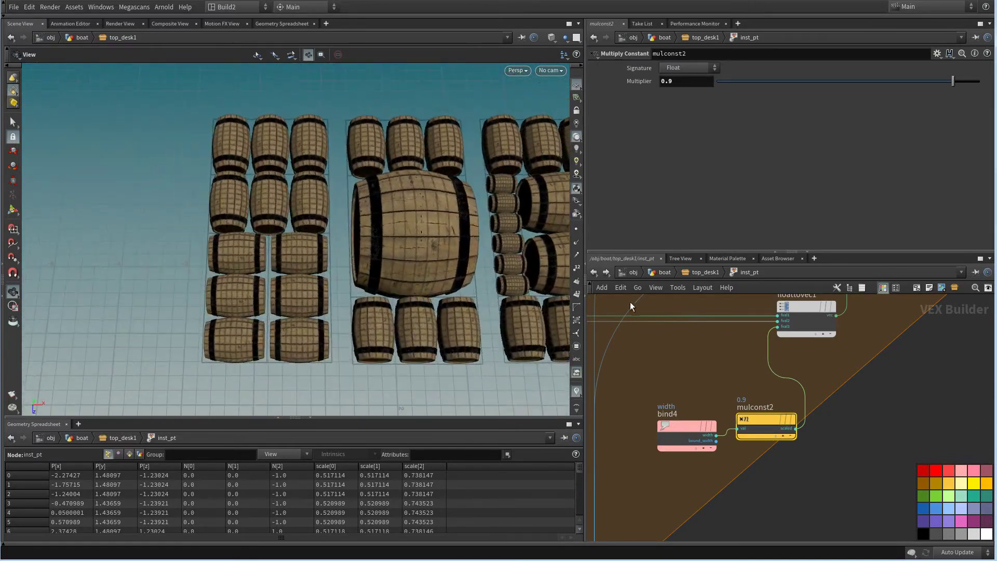
Return to the top_desk1 network, view the barrels, and trace the node chain down to lot_subdivision1 and inst_pt
left_click(687, 275)
right_click_drag(394, 260, 296, 307)
left_click_drag(296, 306, 374, 309)
right_click_drag(374, 309, 431, 333)
right_click_drag(884, 360, 847, 411)
mouse_move(804, 327)
middle_mouse_down()
mouse_move(822, 452)
mouse_move(768, 468)
middle_mouse_up()
middle_click_drag(748, 398, 760, 530)
middle_click_drag(721, 459, 825, 493)
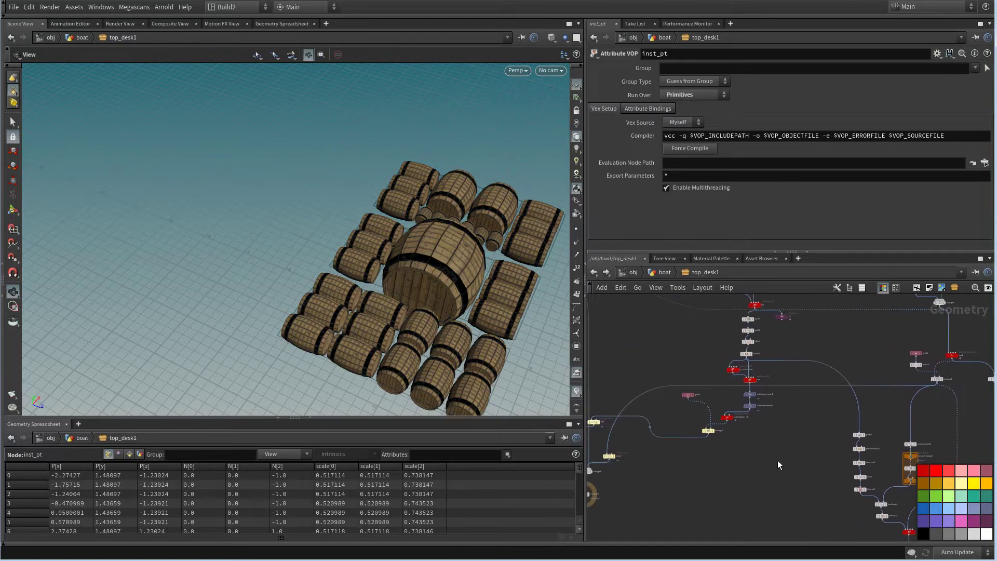
middle_click_drag(778, 460, 816, 468)
right_click_drag(816, 468, 766, 511)
middle_click_drag(836, 526, 669, 410)
scroll(677, 415, "up", 5)
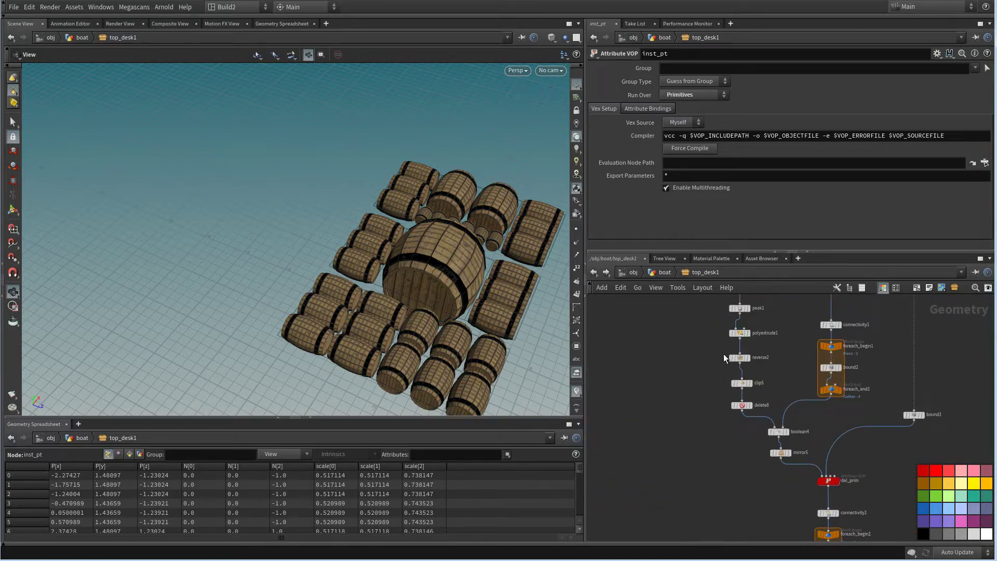
middle_click_drag(724, 358, 673, 285)
middle_click_drag(728, 414, 701, 384)
scroll(675, 384, "down", 3)
middle_click_drag(639, 295, 684, 471)
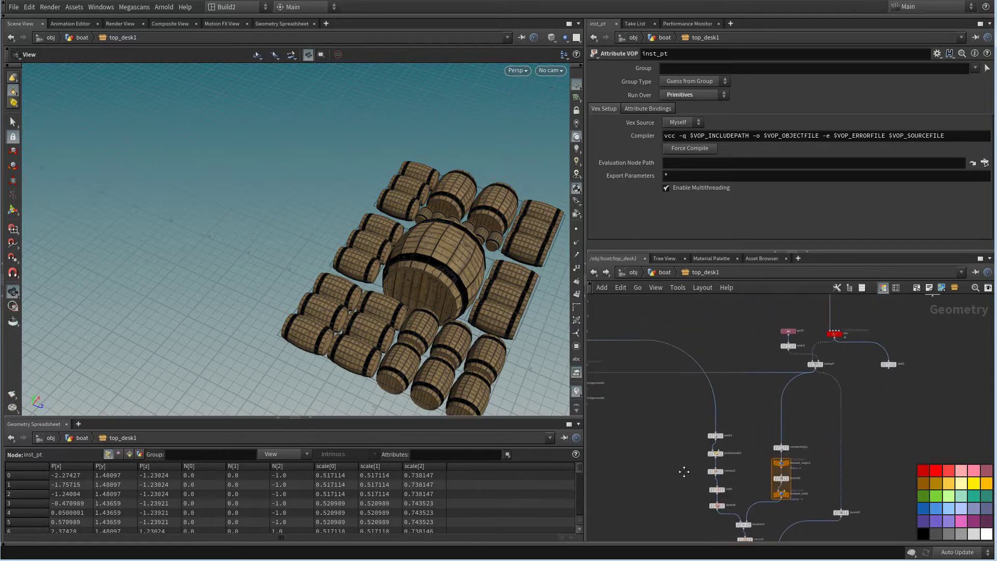
scroll(670, 441, "down", 3)
middle_click_drag(677, 437, 678, 526)
middle_click_drag(718, 398, 673, 480)
scroll(694, 419, "down", 6)
scroll(723, 516, "up", 7)
middle_click_drag(679, 407, 678, 481)
scroll(659, 433, "up", 5)
middle_click_drag(718, 331, 697, 451)
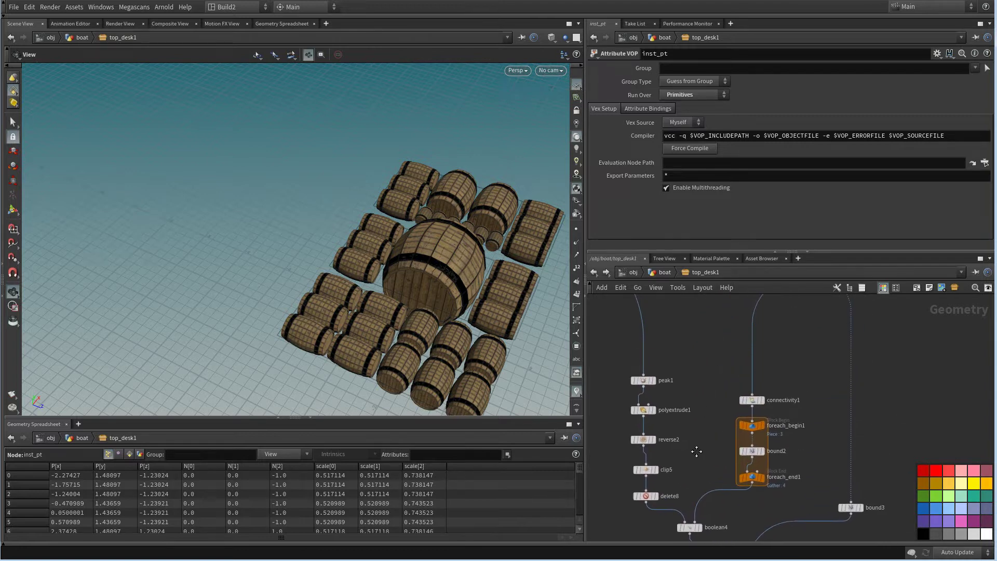
scroll(696, 451, "down", 8)
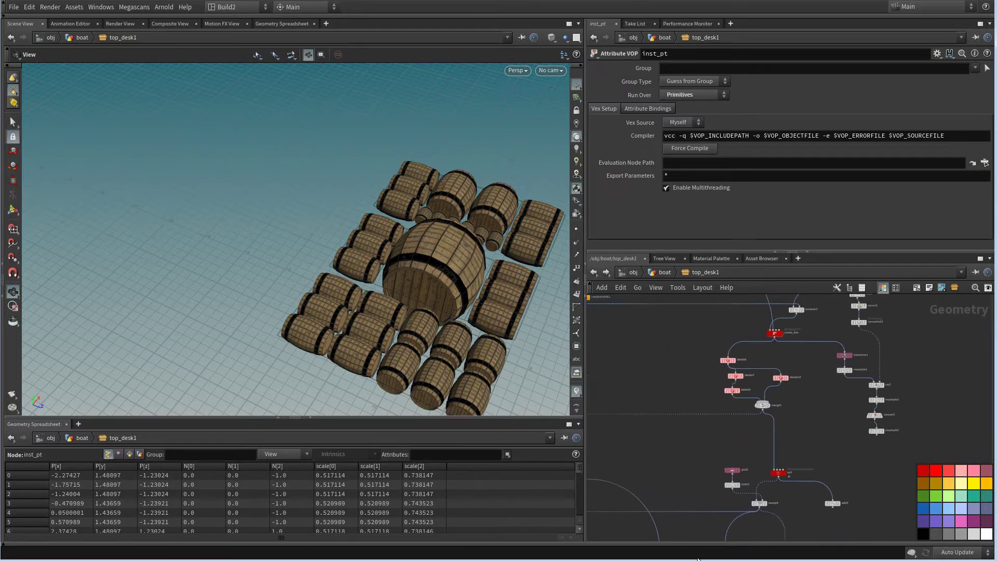
scroll(718, 487, "down", 8)
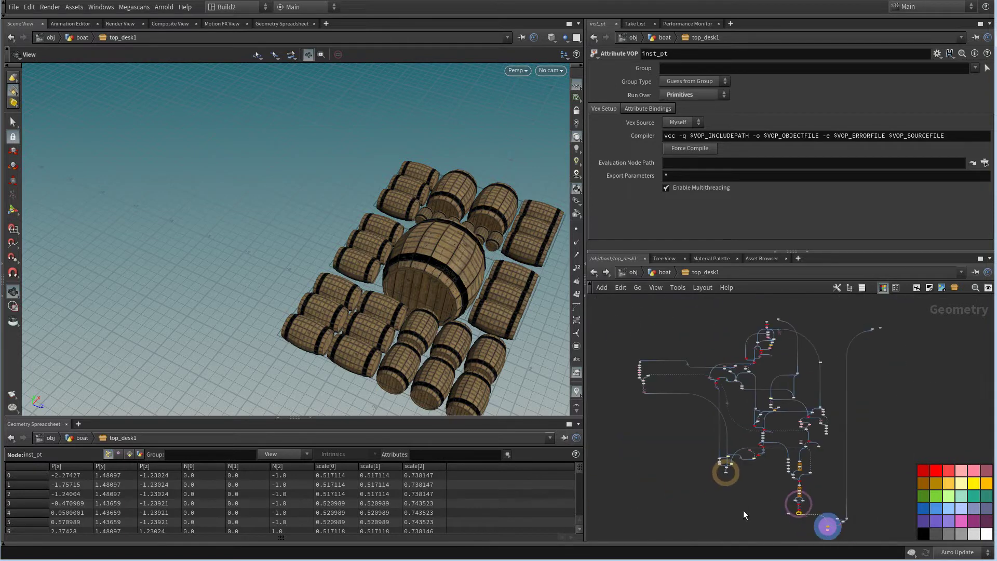
scroll(719, 423, "up", 10)
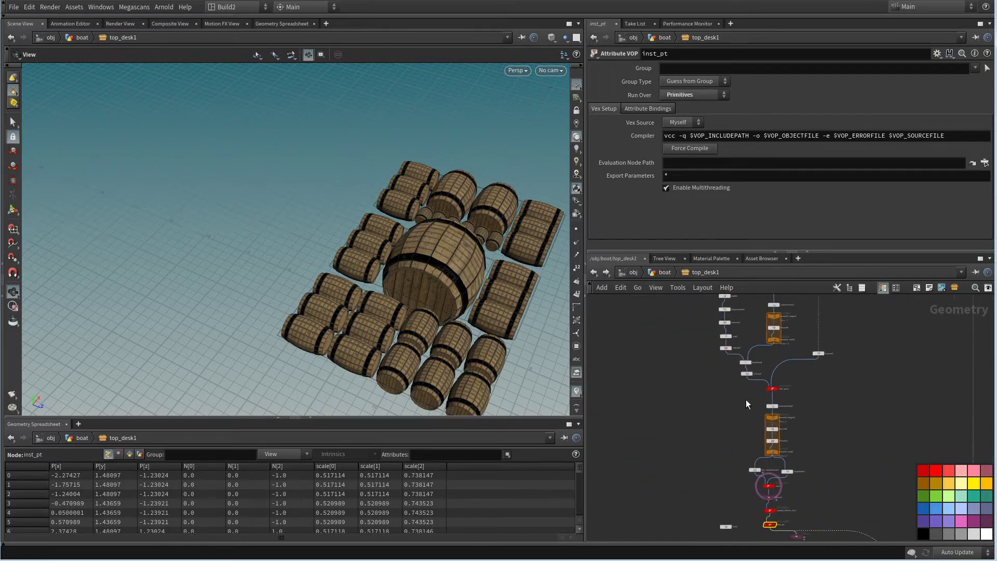
scroll(746, 400, "up", 10)
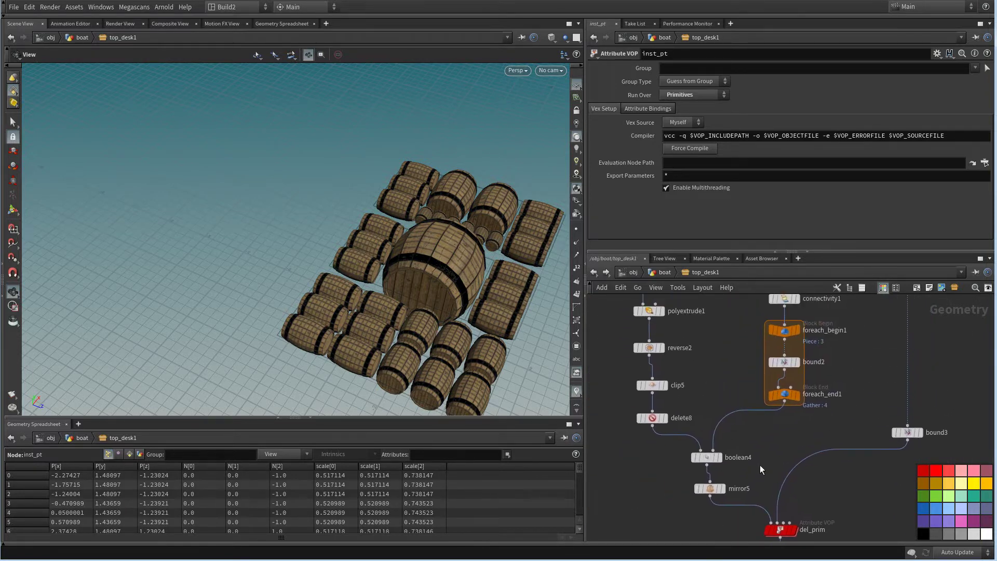
middle_click_drag(728, 383, 728, 447)
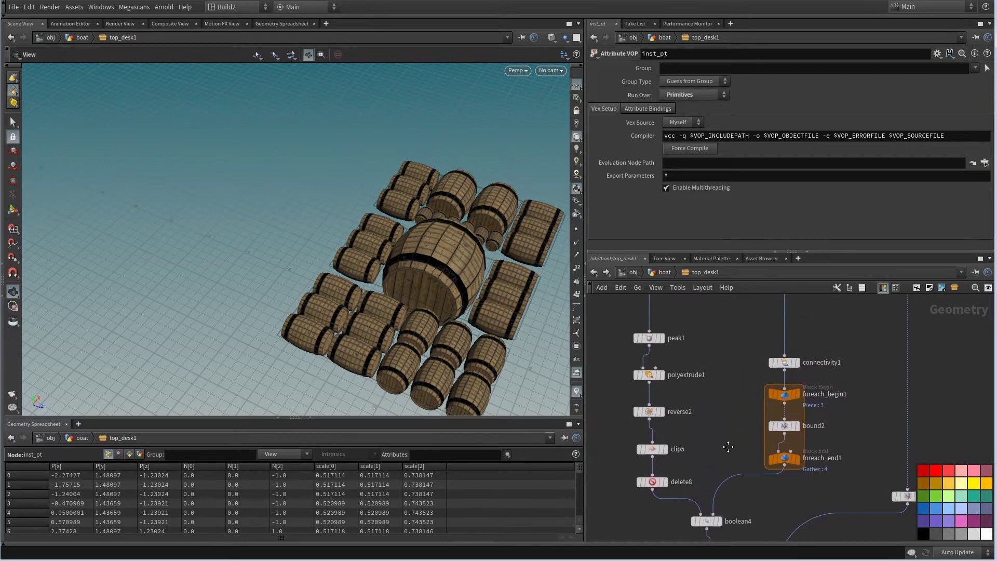
scroll(728, 447, "down", 10)
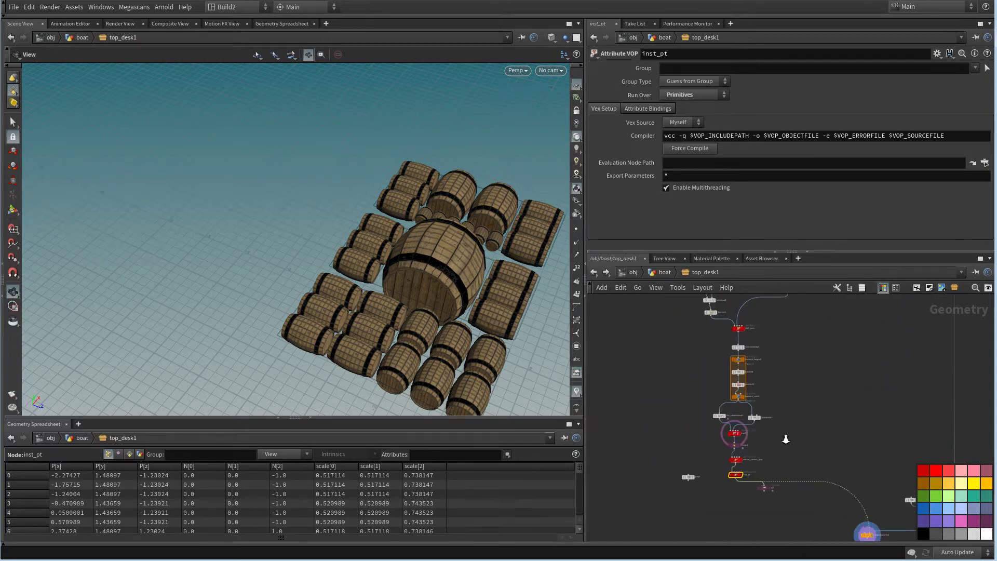
scroll(786, 431, "up", 5)
middle_click_drag(739, 321, 747, 289)
scroll(740, 423, "up", 3)
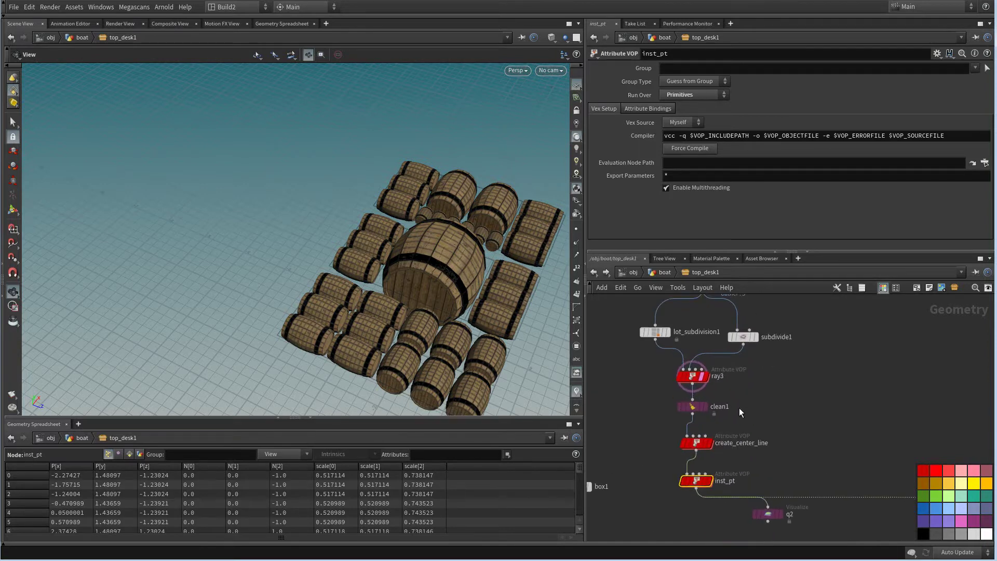
Try an irregularity of 0.579 on lot_subdivision1 and restore it to 0.5
left_click(649, 331)
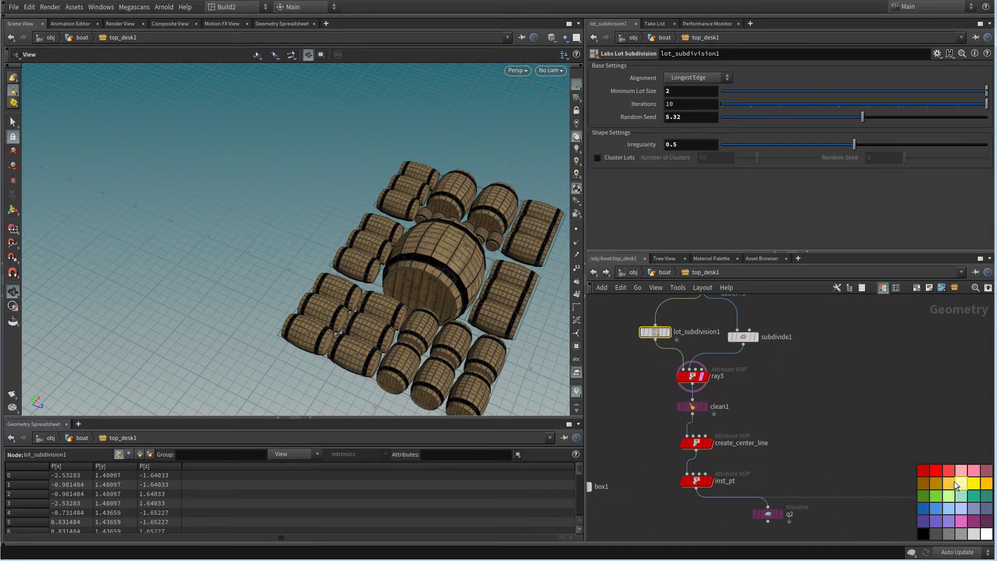
middle_click_drag(765, 405, 788, 435)
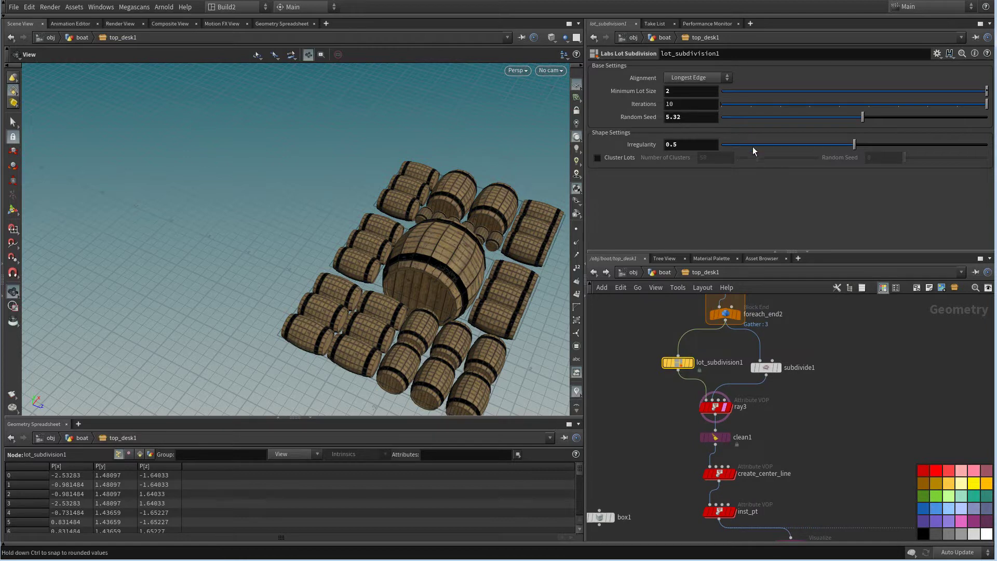
left_click_drag(854, 144, 876, 157)
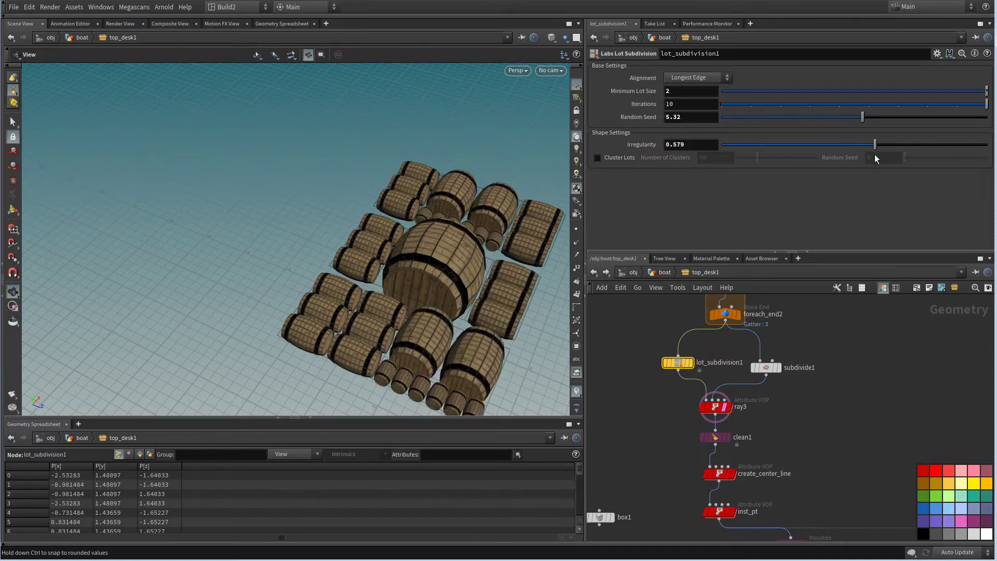
key("BackSpace")
key("BackSpace")
key("BackSpace")
key("BackSpace")
key("BackSpace")
type("0.5")
key("Return")
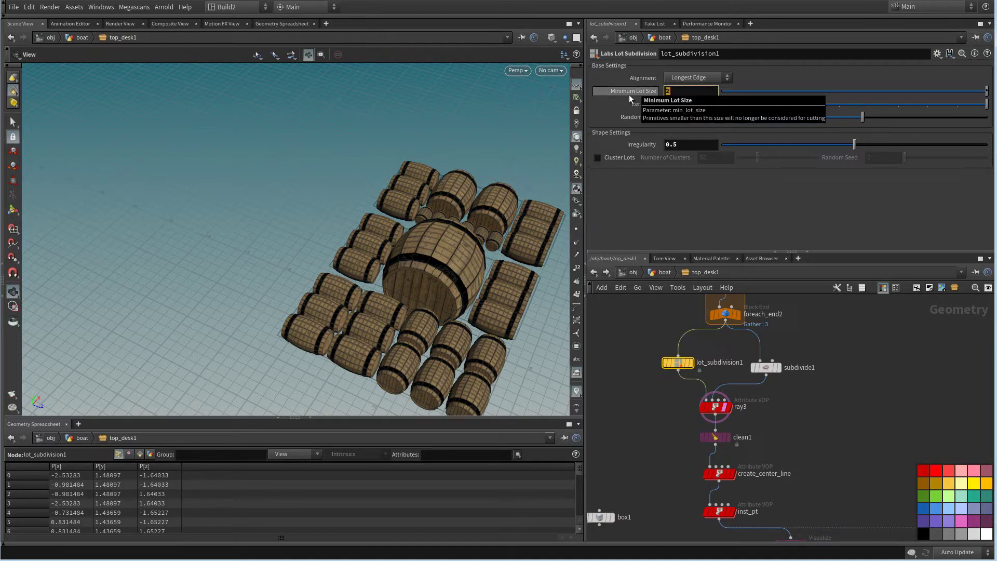
Try a minimum lot size of 1 on lot_subdivision1 and view the denser barrel layout
type("1")
key("Return")
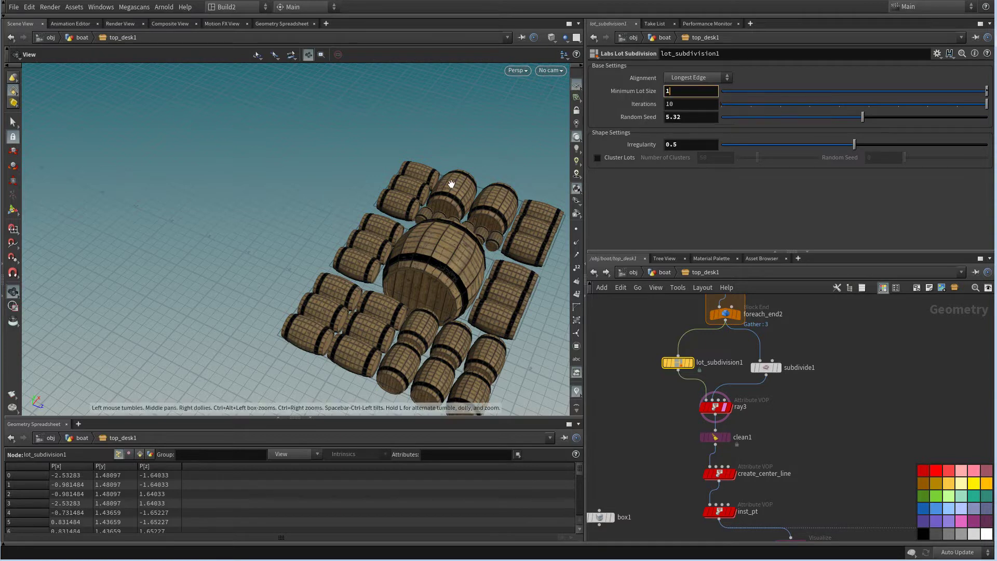
left_click_drag(413, 200, 497, 223)
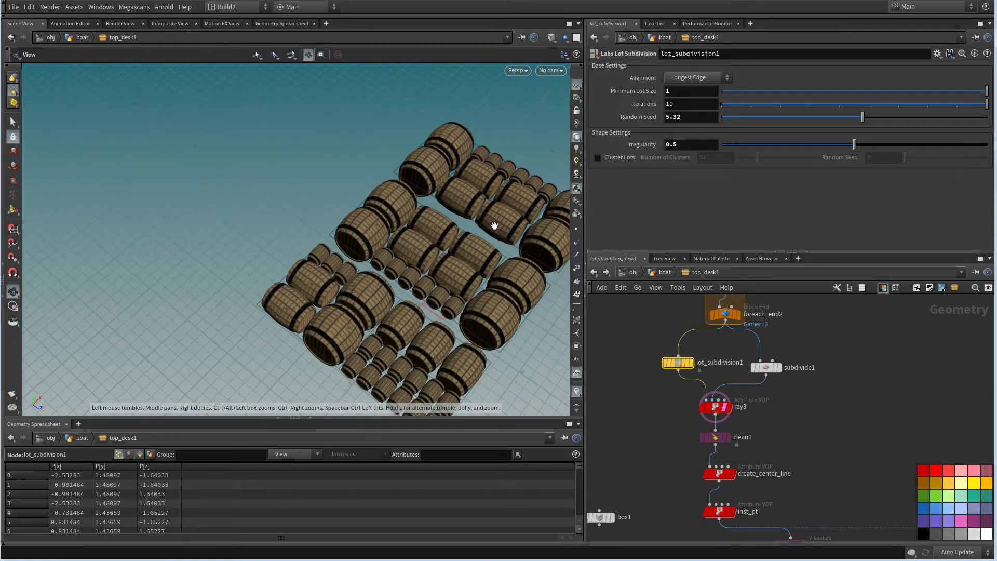
Set the minimum lot size of lot_subdivision1 to 1.5 and its irregularity to 0.344
type("1.5")
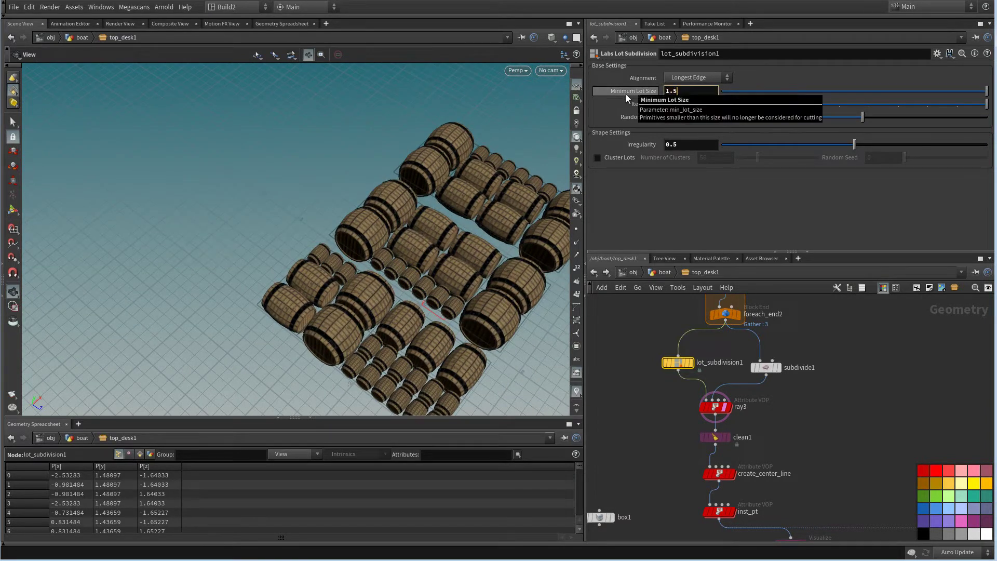
key("Return")
left_click_drag(453, 234, 447, 266)
left_click_drag(854, 144, 814, 152)
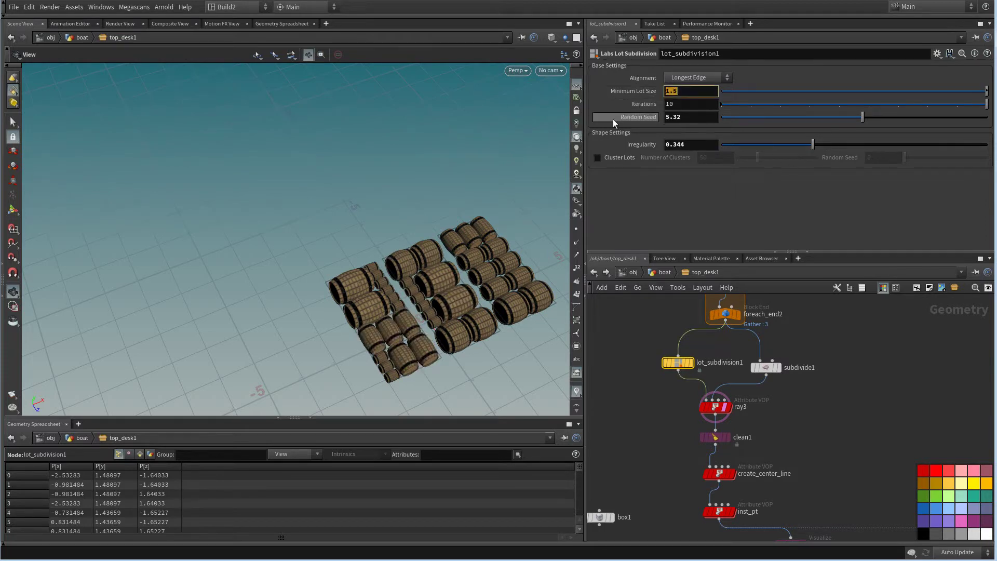
Try a minimum lot size of 2 with a slightly higher irregularity on lot_subdivision1
type("2")
key("Return")
mouse_move(813, 146)
left_mouse_down()
mouse_move(771, 147)
mouse_move(824, 146)
left_mouse_up()
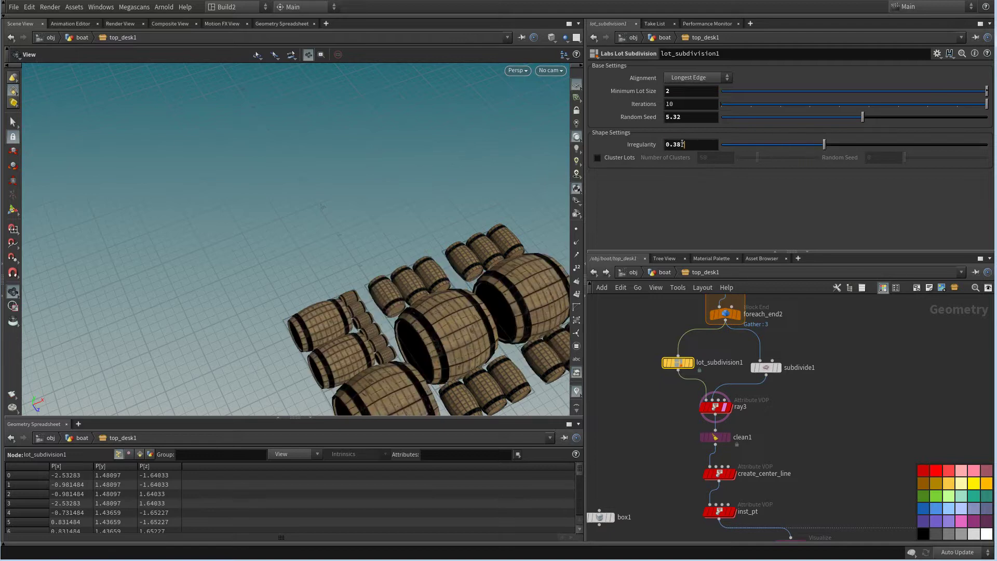
Set lot_subdivision1's irregularity to 0.5 and its minimum lot size to 1.5, and view the resulting barrel layout
left_click_drag(682, 144, 653, 144)
type("0.5")
key("Return")
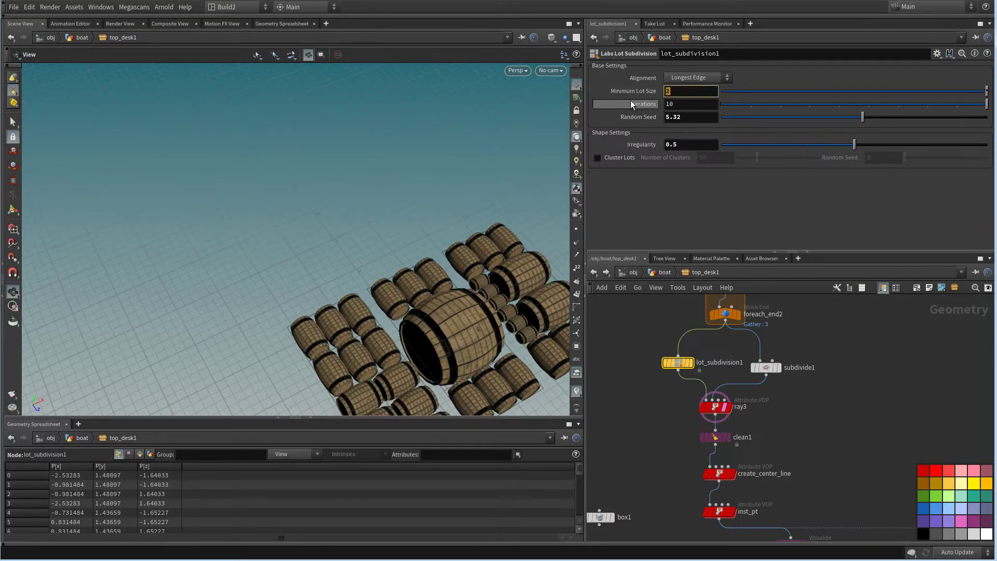
type("1.5")
key("Return")
scroll(375, 224, "up", 3)
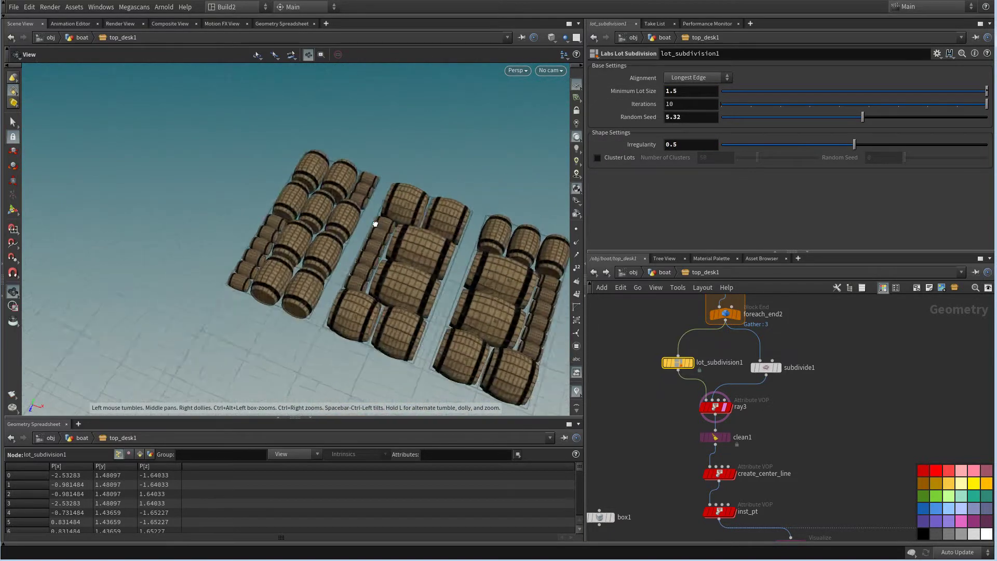
left_click_drag(375, 224, 457, 316)
Add a Bound node after the barrel null at the end of the network and display its bounding box
scroll(892, 408, "down", 5)
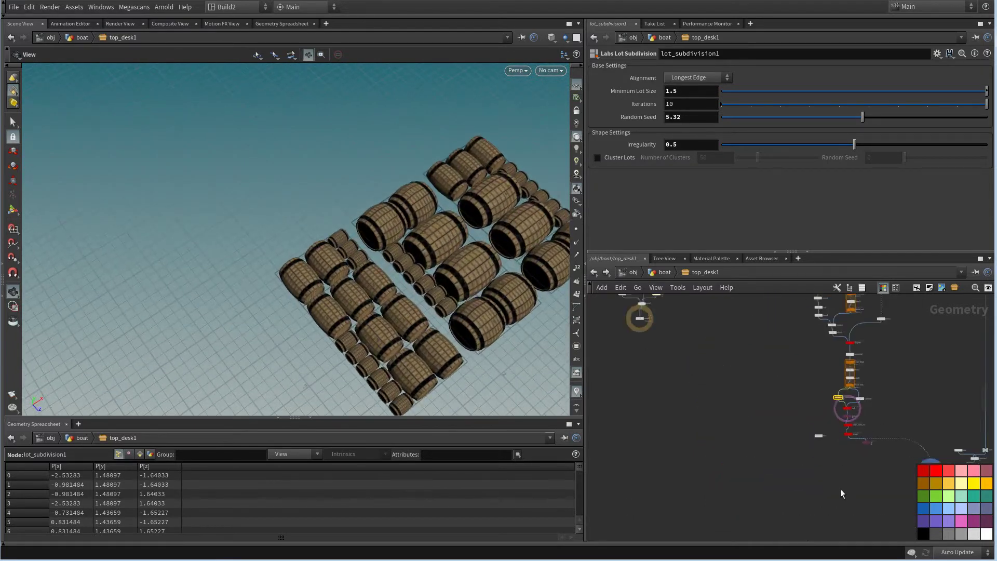
middle_click_drag(875, 489, 725, 477)
scroll(726, 476, "down", 2)
scroll(731, 464, "up", 2)
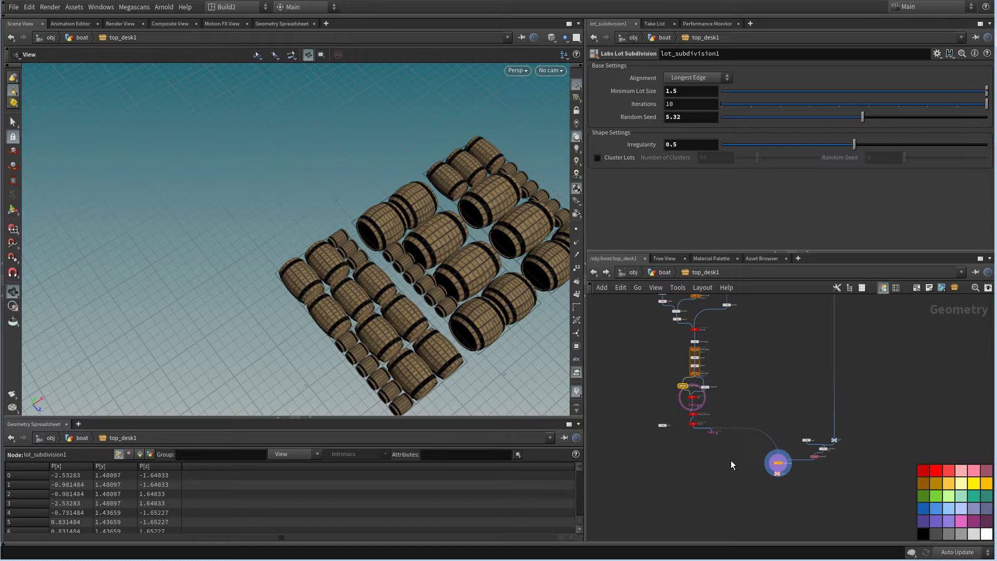
middle_click_drag(726, 493, 675, 454)
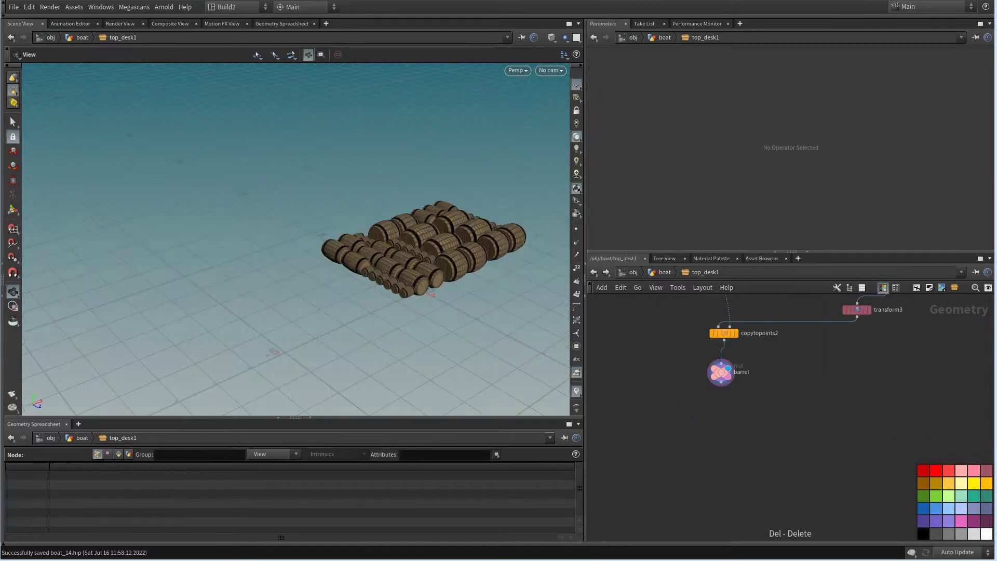
left_click_drag(387, 383, 447, 344)
scroll(724, 403, "up", 2)
middle_click_drag(724, 402, 703, 429)
key("Tab")
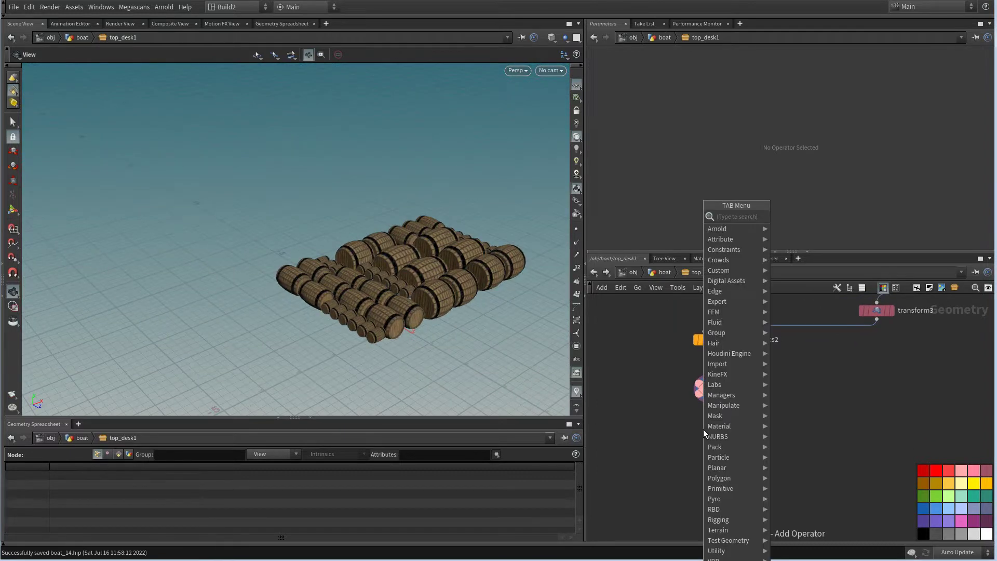
type("b")
mouse_move(727, 323)
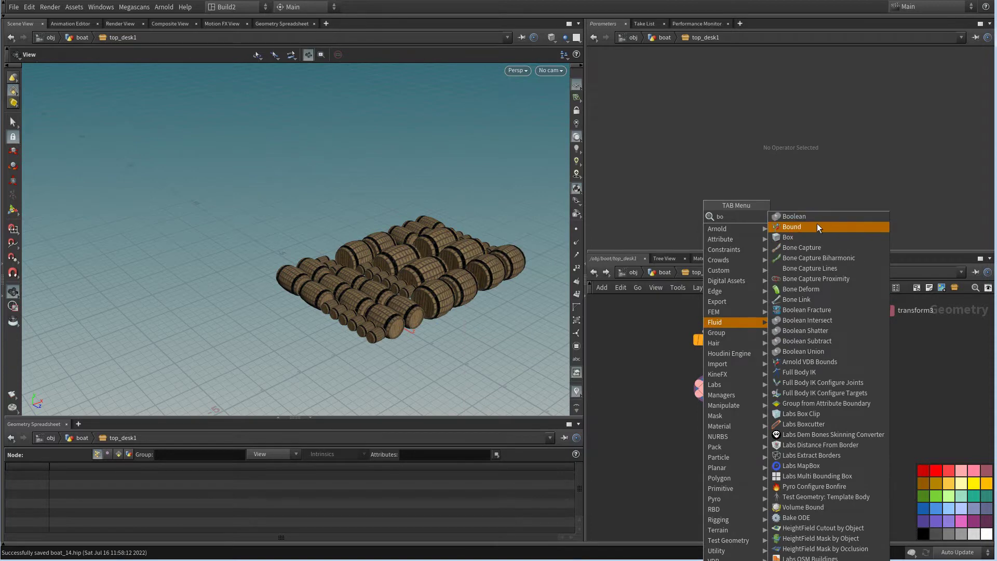
left_click(818, 224)
left_click(767, 463)
scroll(755, 423, "up", 2)
left_click_drag(694, 394, 746, 451)
left_click(792, 447)
left_click_drag(419, 281, 454, 269)
Add a Delete node, wire it below bound5 and display it
scroll(674, 463, "up", 2)
middle_click_drag(674, 463, 651, 415)
key("Tab")
type("del")
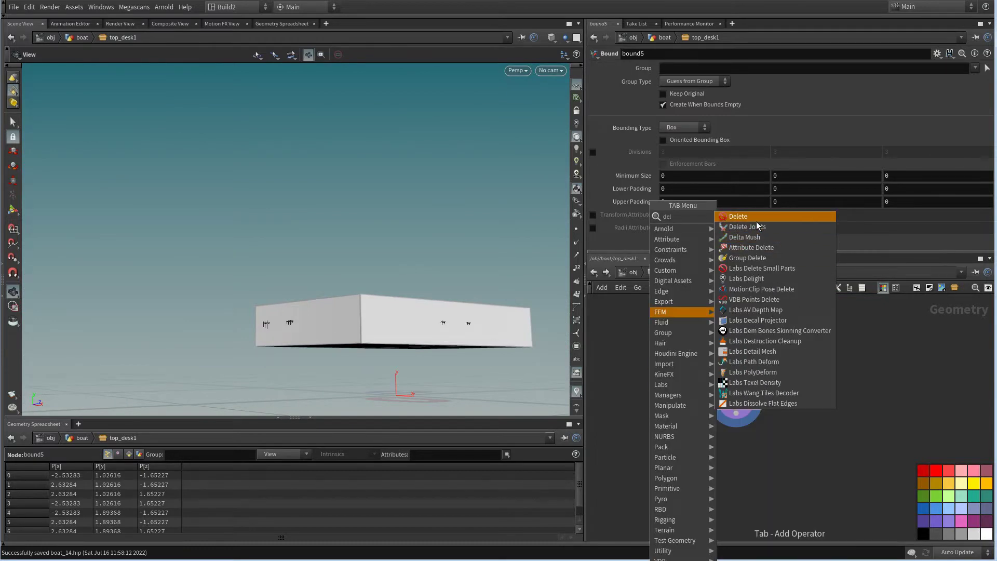
key("Return")
left_click(722, 476)
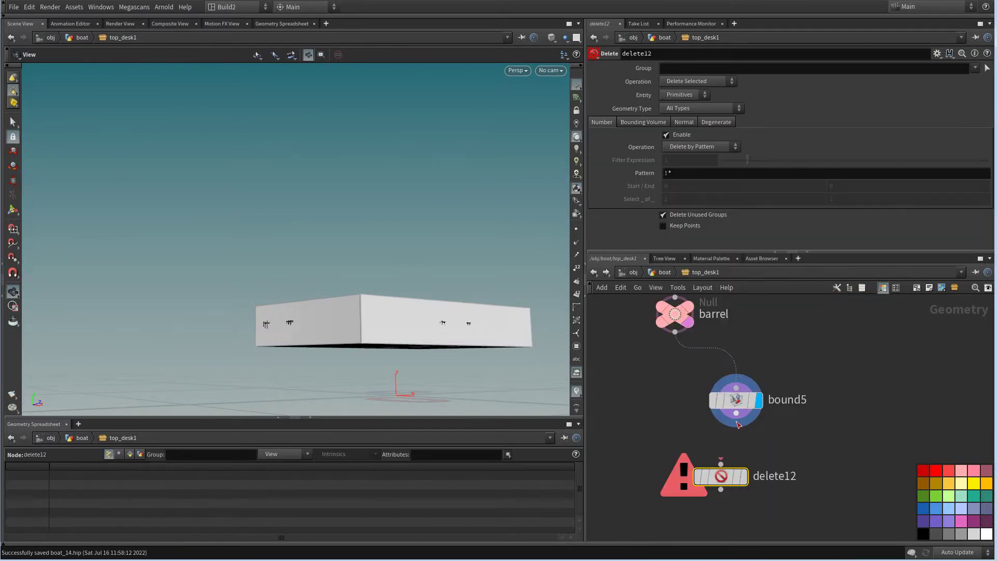
left_click_drag(736, 478, 746, 464)
Set the group to 4 on bound5 and delete12 together
left_click(736, 400, "shift")
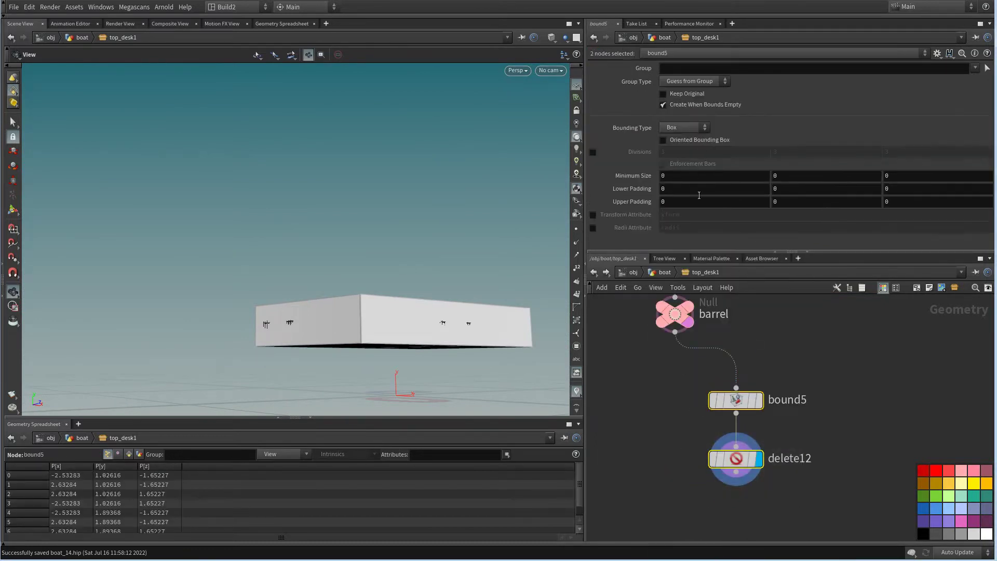
left_click(724, 67)
type("4")
key("Return")
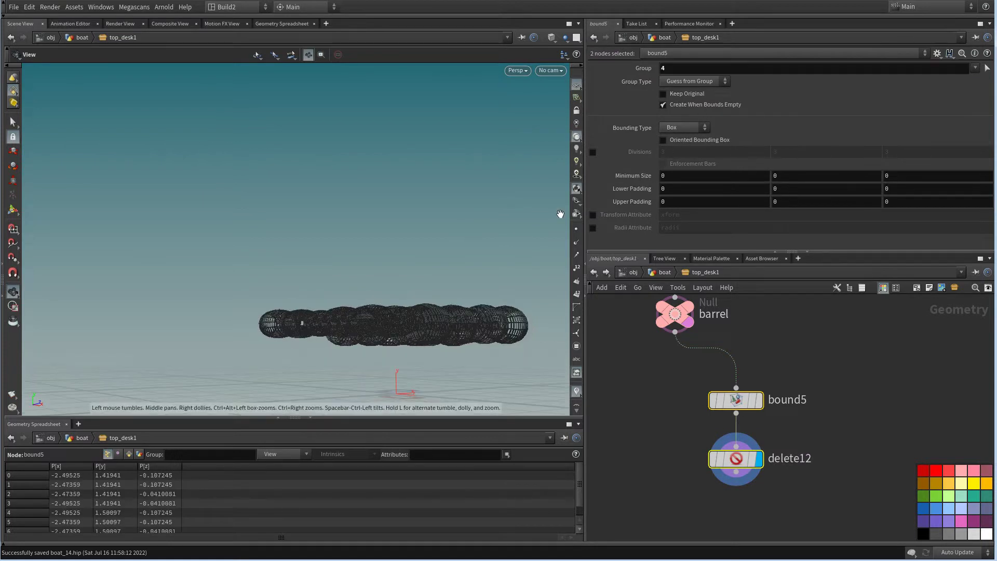
Set delete12's operation to Delete Non-Selected
left_click(745, 117)
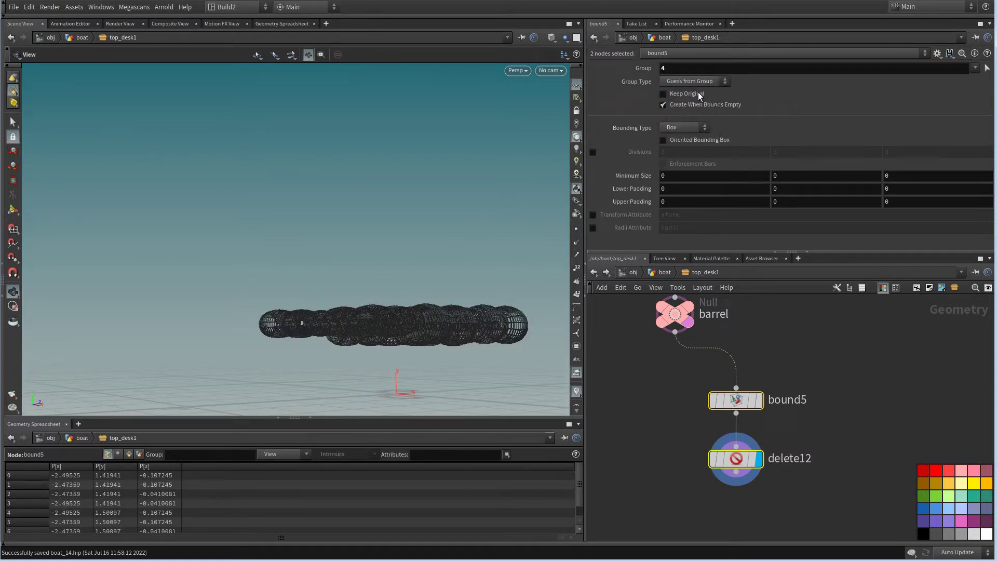
left_click(696, 82)
left_click(783, 106)
left_click(795, 466)
left_click(692, 102)
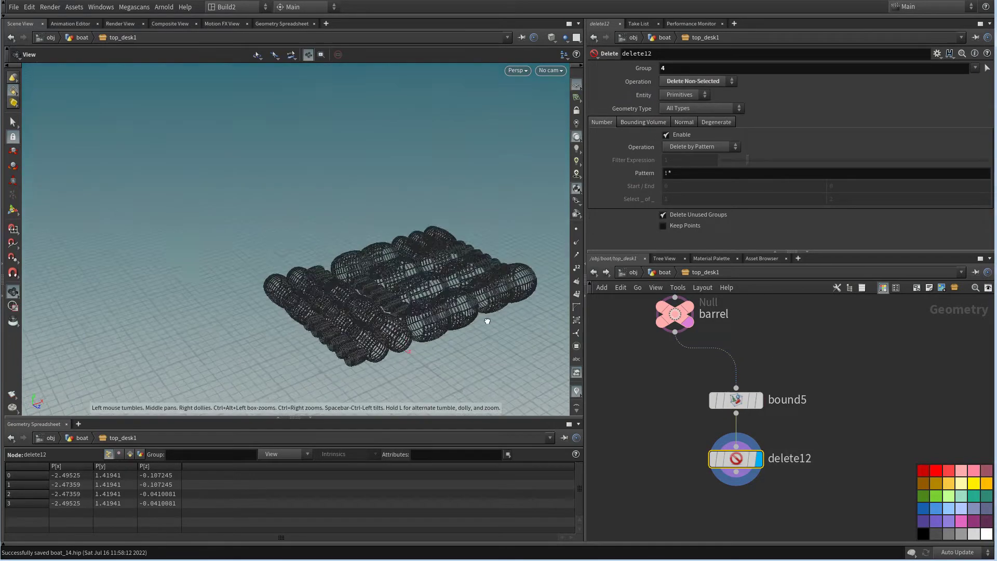
Clear the group on bound5 so its box encloses all the barrels
left_click(754, 408)
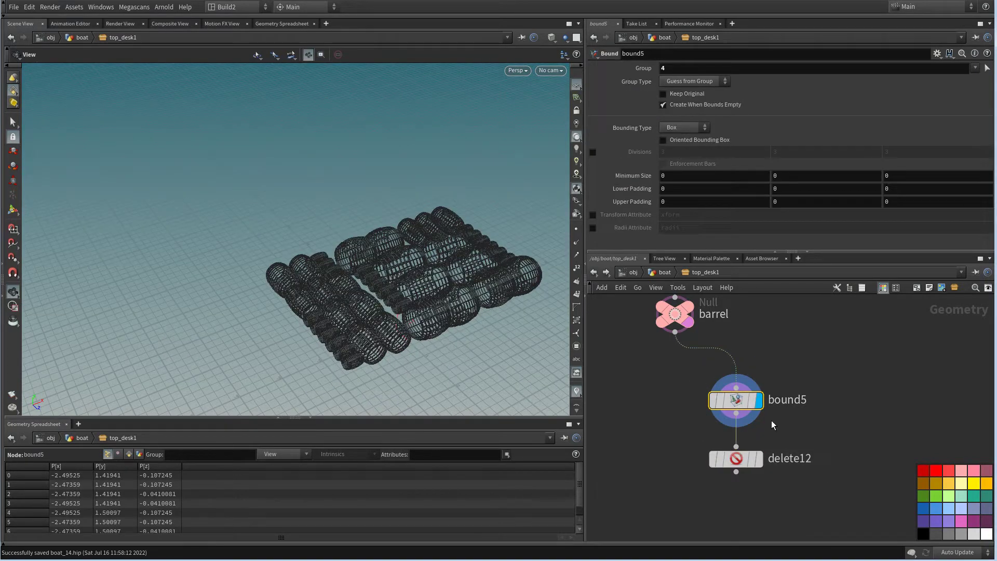
left_click_drag(666, 68, 613, 102)
key("BackSpace")
key("Return")
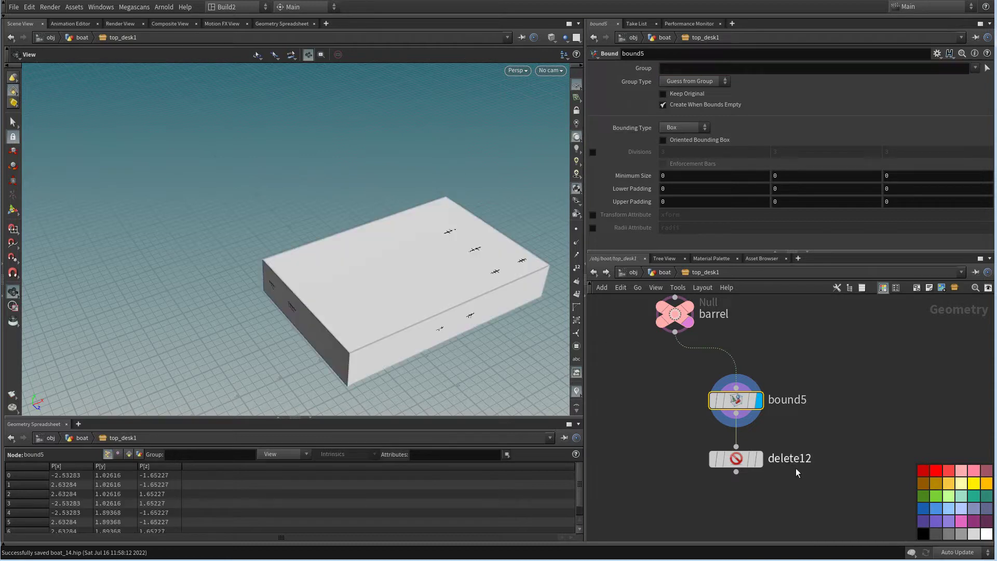
Display delete12 and view the bounding-box face it keeps
left_click(756, 464)
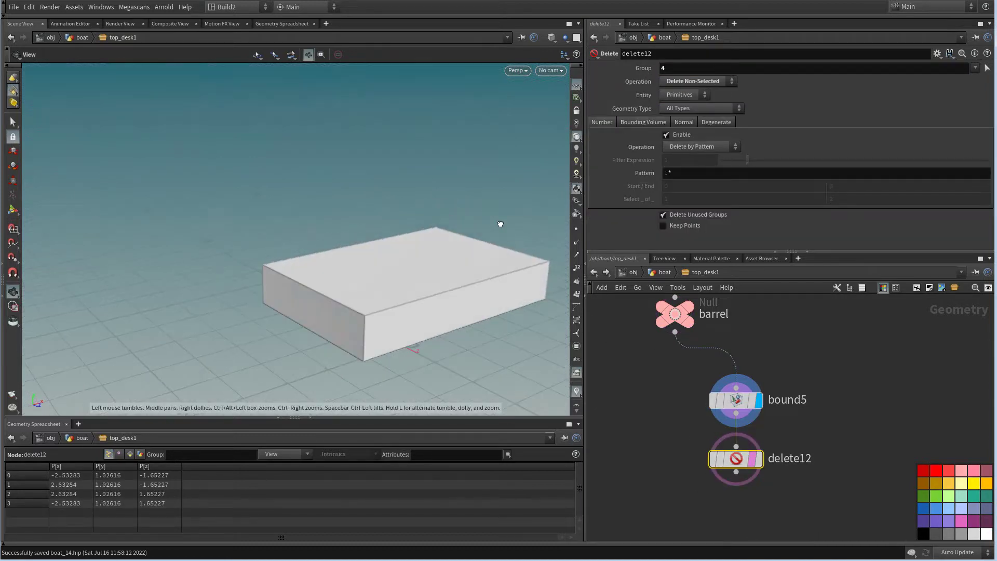
left_click(693, 84)
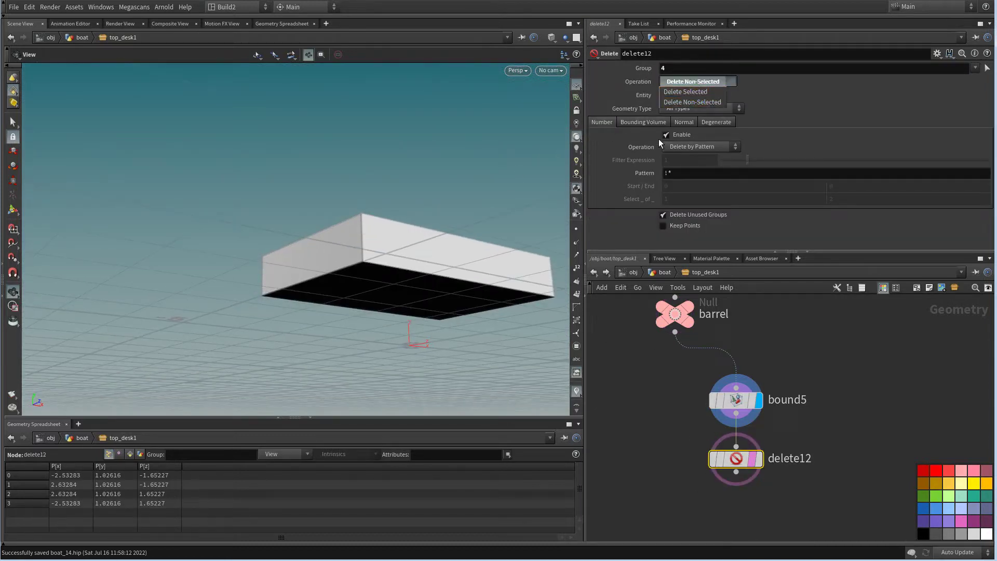
left_click(768, 465)
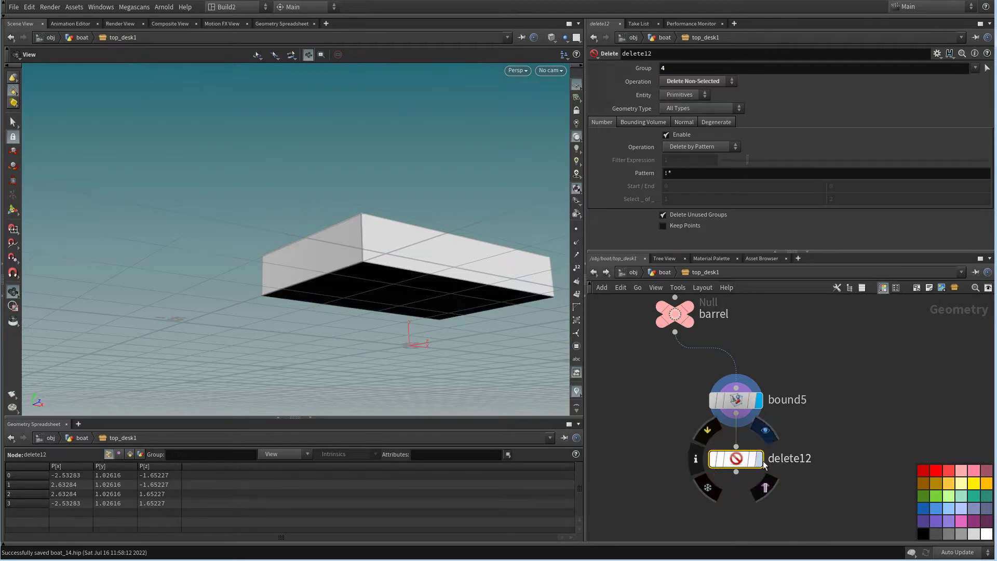
left_click(758, 459)
left_click_drag(395, 270, 333, 333)
middle_click_drag(805, 458, 814, 432)
Duplicate bound5, wire the copy below delete12 and display it
left_click_drag(817, 463, 727, 421)
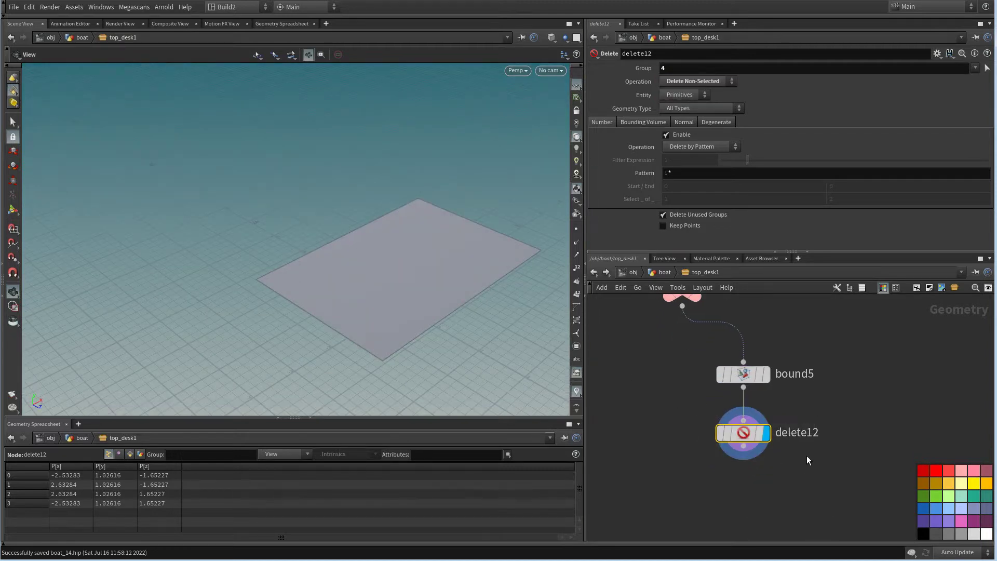
left_click(743, 375)
key("ctrl+c")
key("ctrl+v")
left_click_drag(666, 462, 743, 446)
middle_click_drag(731, 493, 737, 453)
left_click(679, 473)
left_click_drag(656, 475, 677, 472)
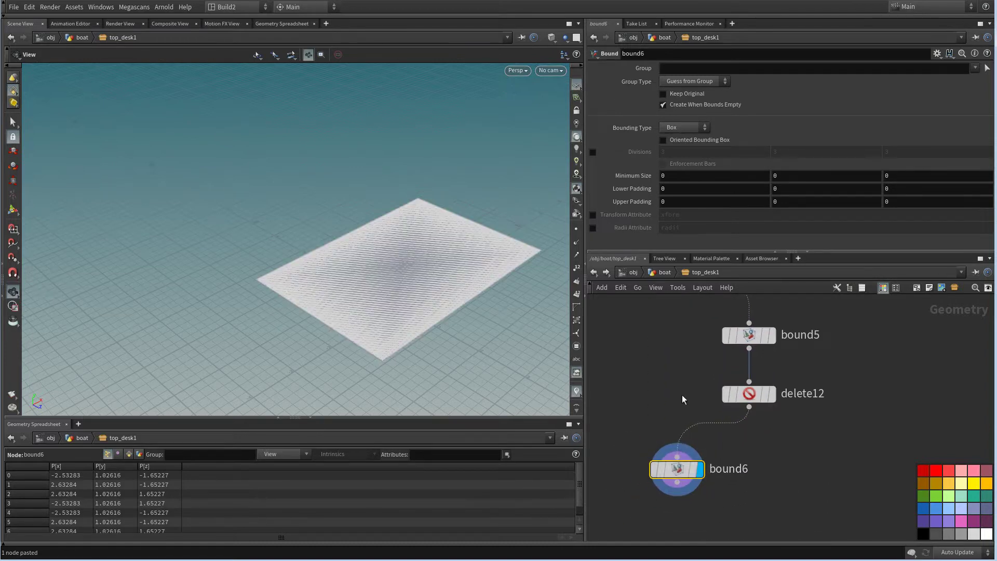
Set bound6's lower padding to 10 in X and Z, and its upper padding to 10 in X and Y
type("10")
key("Return")
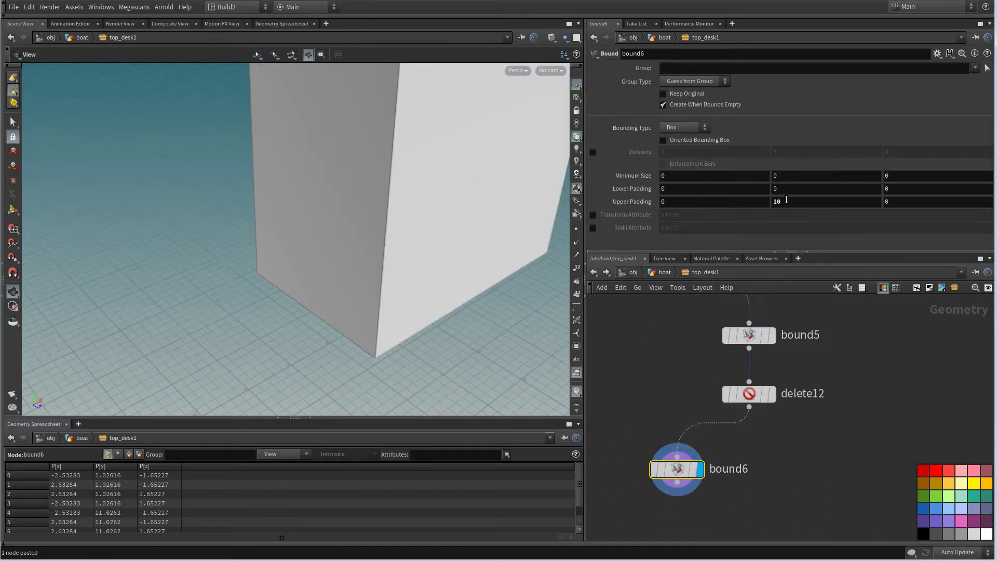
type("10")
key("Tab")
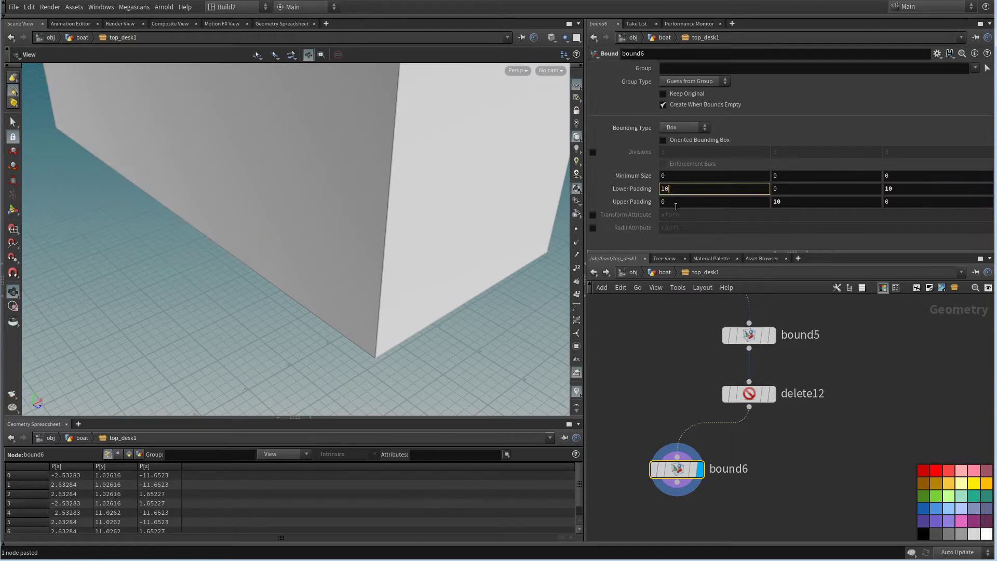
left_click_drag(676, 203, 534, 218)
type("10")
key("Return")
Examine the hull geometry at null3, mirror3 and convexhull39 to find a closed hull shape
scroll(690, 367, "down", 3)
middle_click_drag(655, 367, 705, 487)
scroll(717, 443, "down", 3)
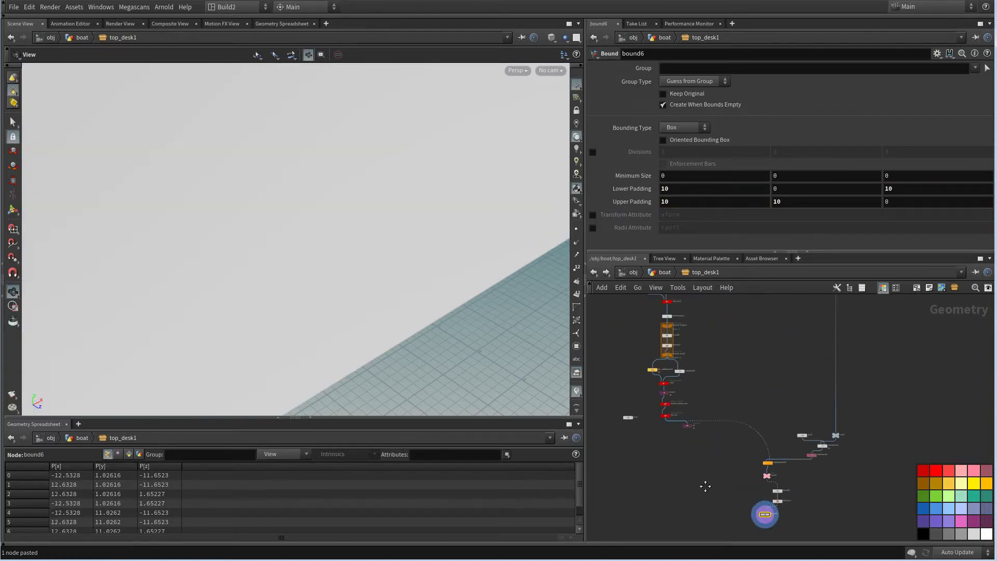
scroll(705, 486, "up", 8)
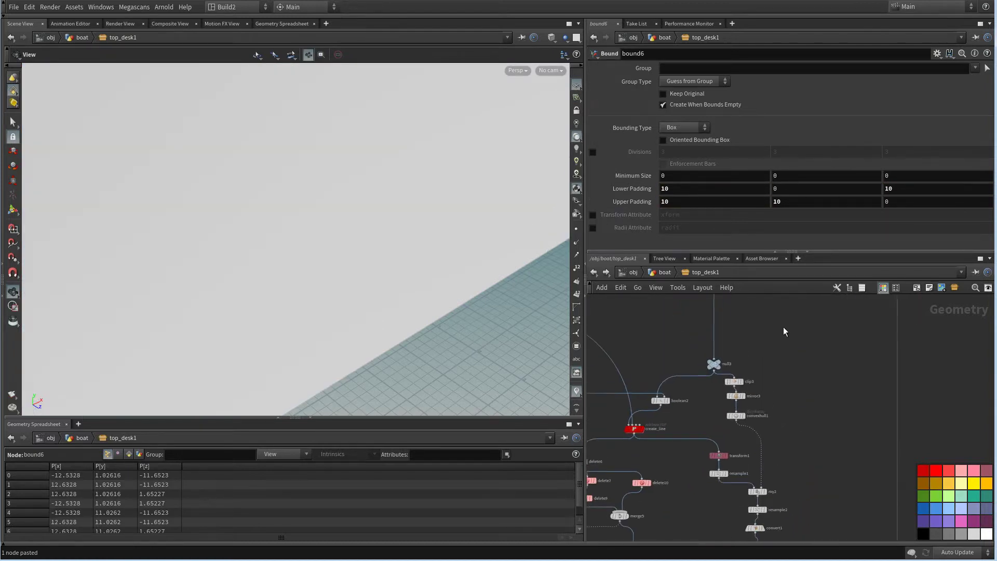
scroll(784, 331, "up", 2)
left_click(698, 373)
left_click(691, 376)
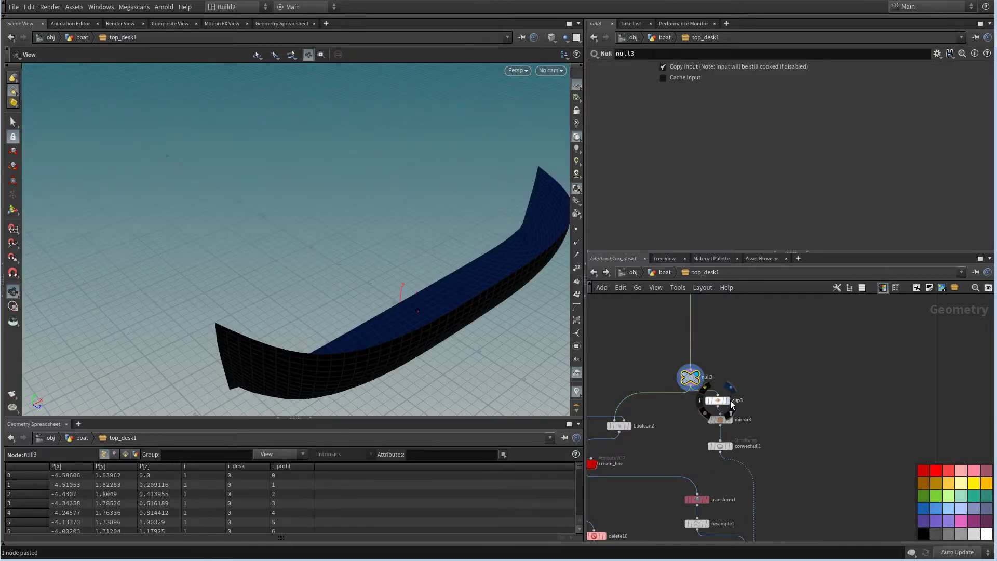
left_click(730, 419)
scroll(766, 449, "up", 2)
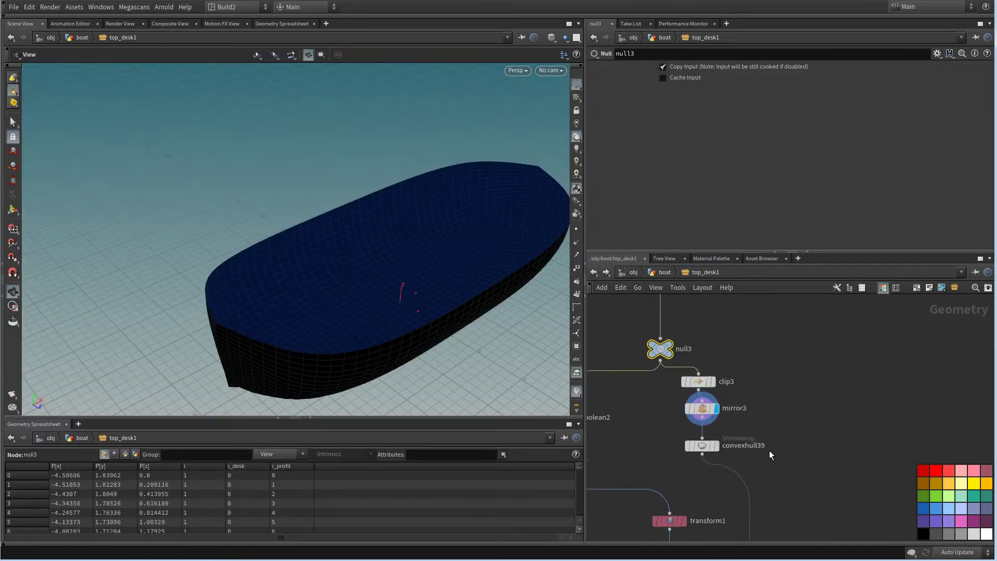
left_click(715, 445)
Add a Null node near bound6, fed by convexhull39
scroll(714, 489, "down", 6)
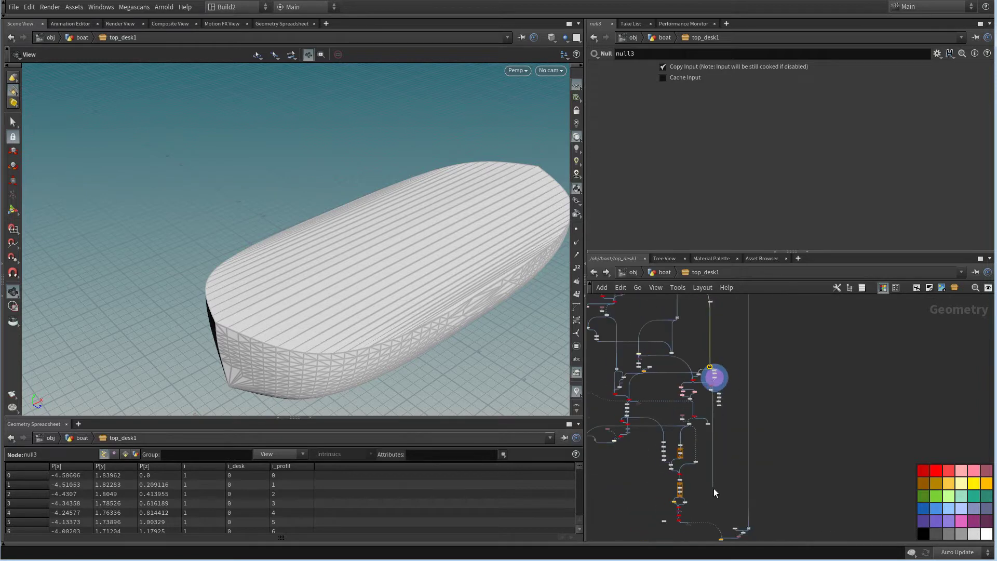
key("Tab")
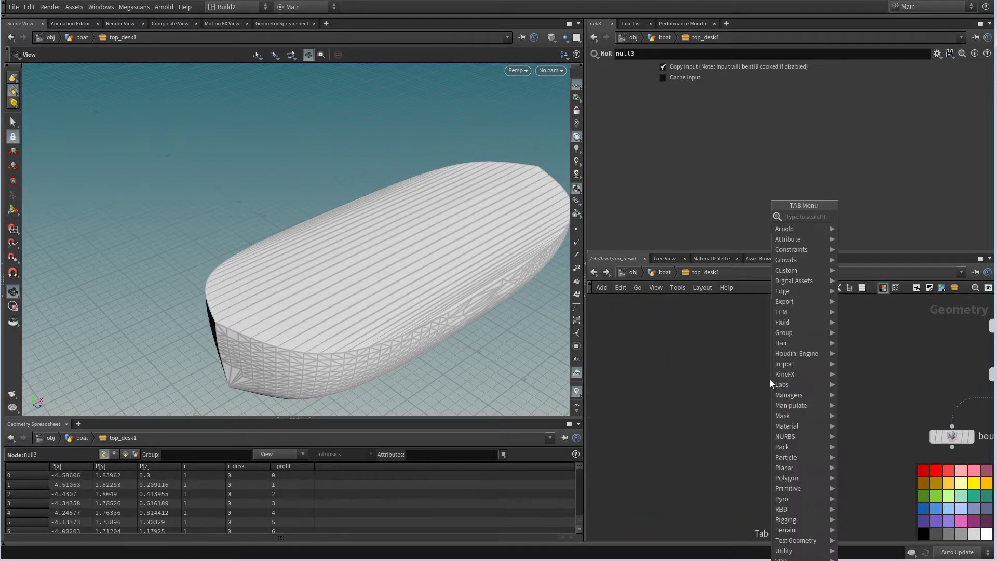
type("nu")
key("Return")
middle_click_drag(841, 403, 796, 366)
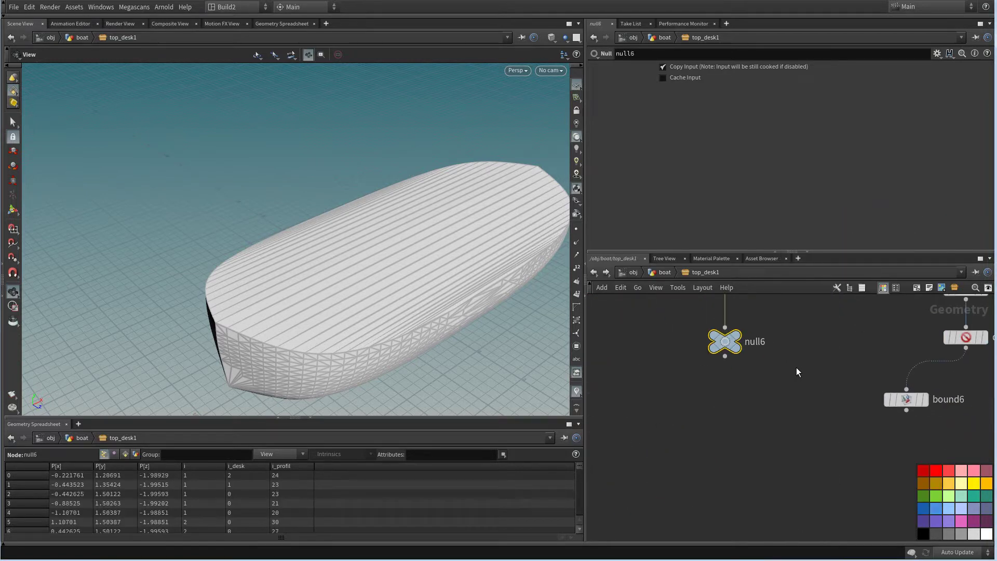
Add a Boolean node with the Subtract operation (A - B) below null6 and wire null6 into it
key("Tab")
mouse_move(811, 247)
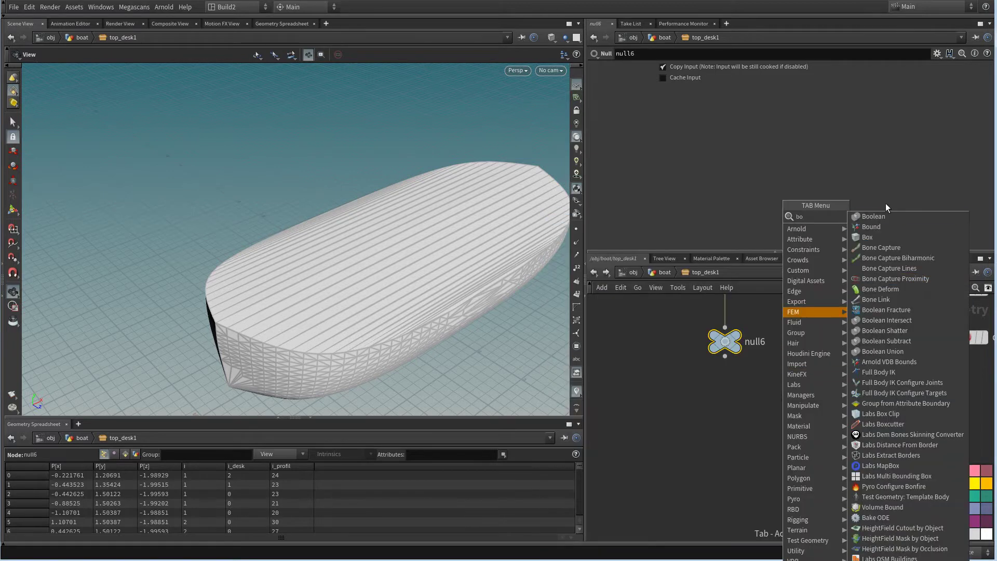
left_click(868, 238)
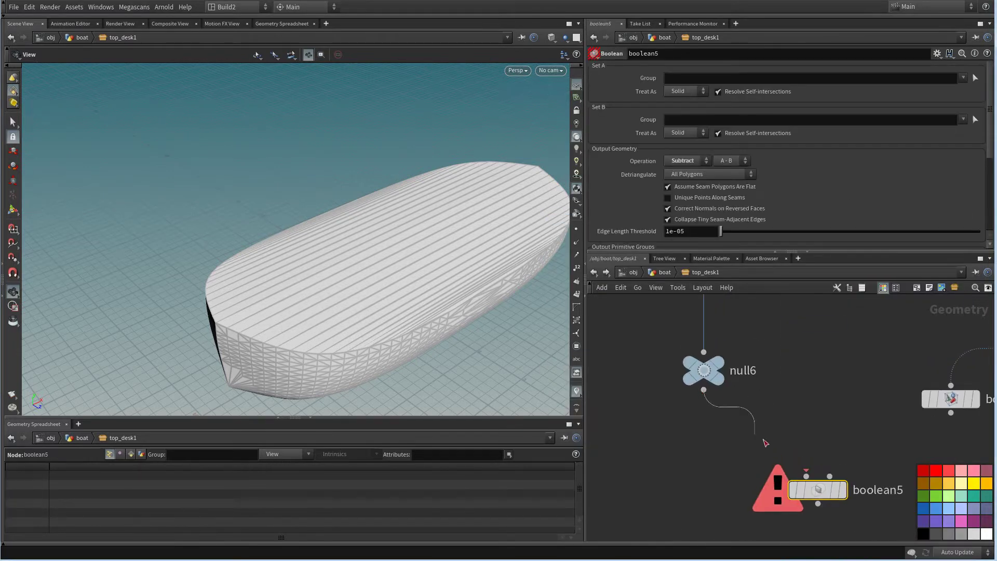
Wire null6 into boolean5's first input and bound6 into its second, and display the boolean result
left_click(818, 490)
left_click_drag(831, 473, 951, 413)
scroll(743, 411, "down", 3)
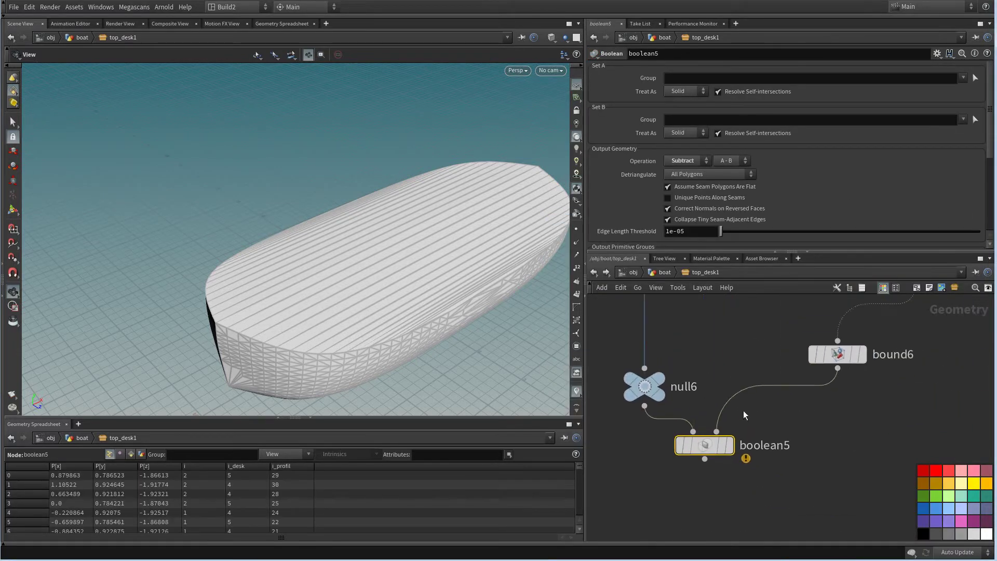
left_click(729, 447)
scroll(705, 385, "up", 1)
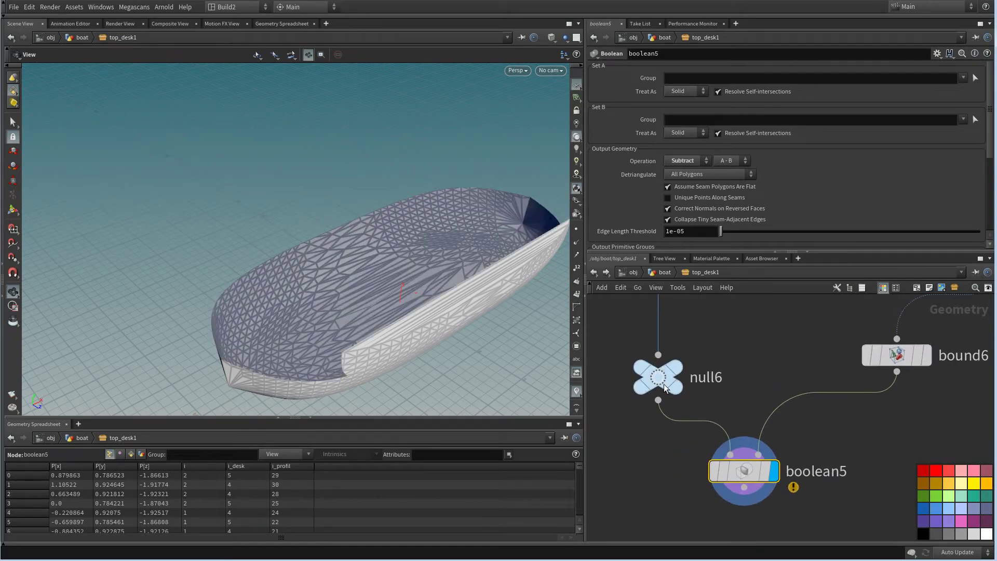
Set bound6's lower padding to 10, 0, 10 and upper padding to 10, 10, 10, and display boolean5 again
left_click_drag(664, 384, 651, 372)
left_click_drag(427, 349, 541, 325)
right_click_drag(367, 306, 442, 332)
type("10")
key("Return")
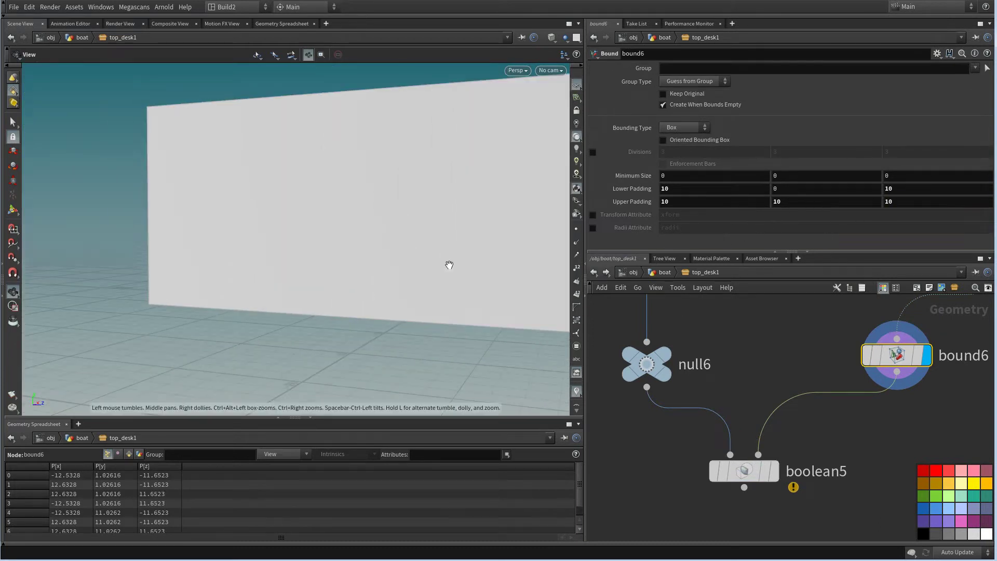
left_click(773, 471)
left_click_drag(744, 471, 754, 451)
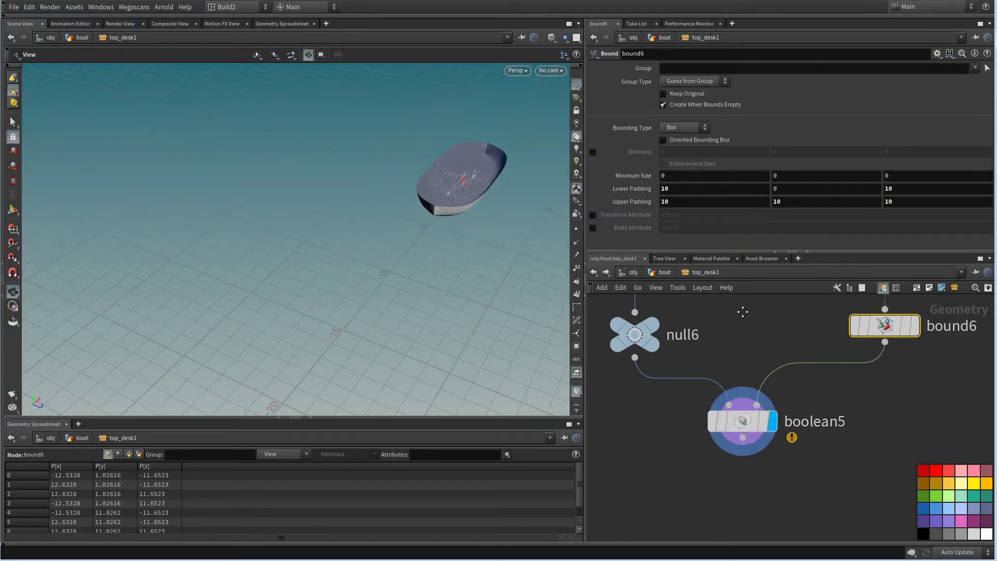
Append a PolyFill node below boolean5
scroll(727, 460, "up", 4)
key("Tab")
type("pol")
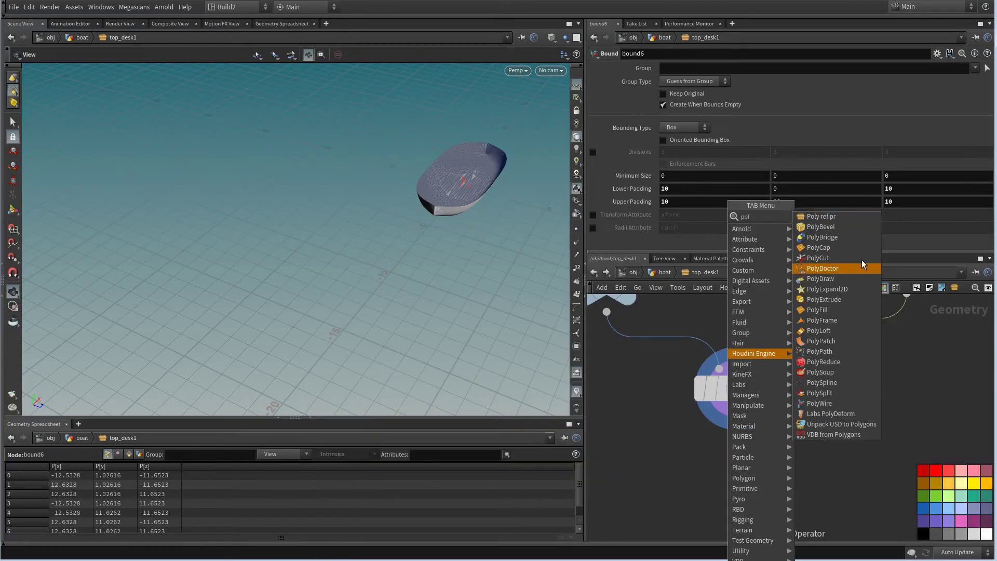
left_click(833, 310)
left_click(741, 498)
left_click(773, 498)
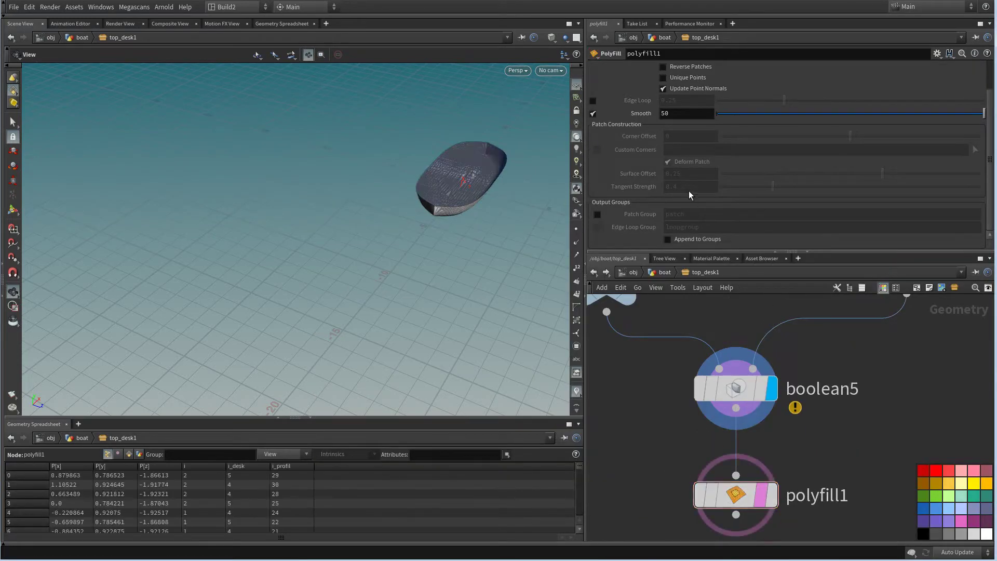
Set the PolyFill's fill mode to Single Polygon, display the node and enable its patch output group
scroll(831, 130, "up", 3)
left_click(695, 81)
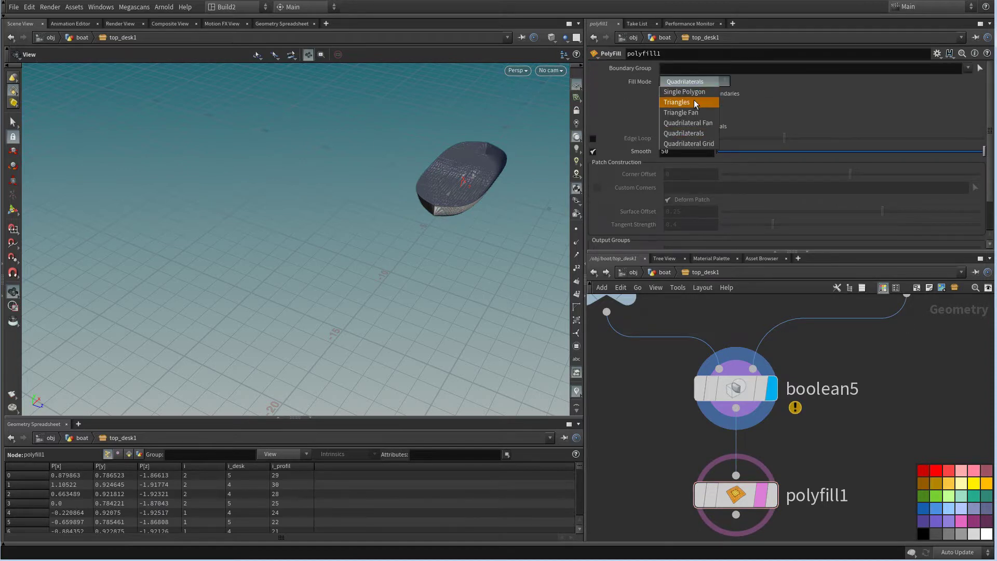
left_click(688, 84)
scroll(518, 178, "up", 3)
middle_click_drag(519, 178, 462, 244)
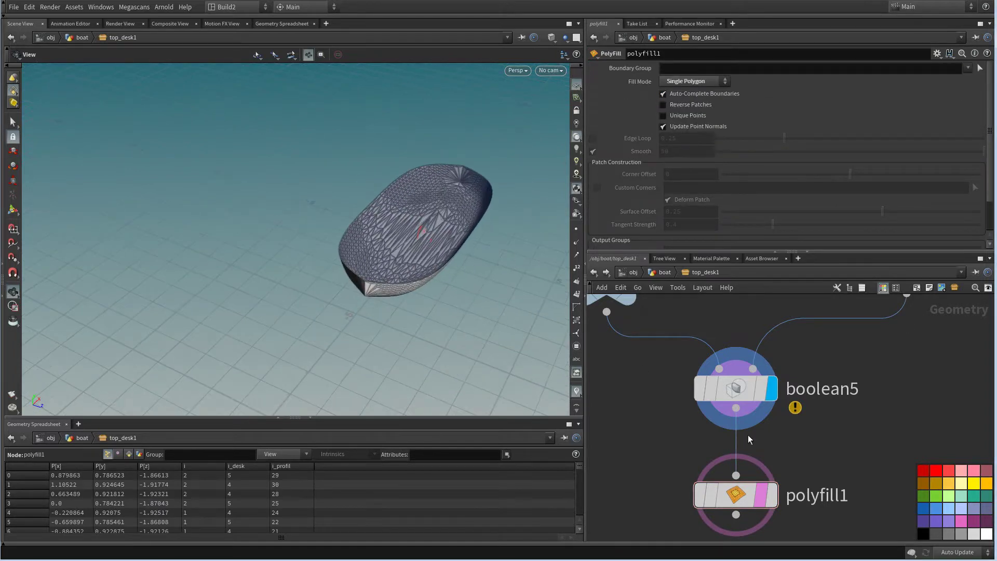
left_click(772, 495)
left_click_drag(748, 493, 748, 460)
scroll(638, 228, "down", 3)
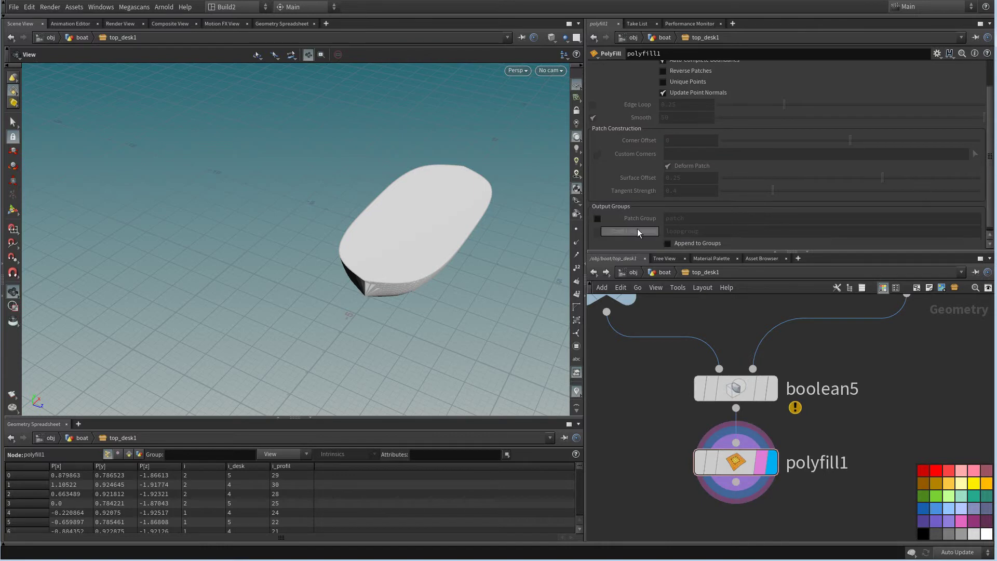
left_click(597, 218)
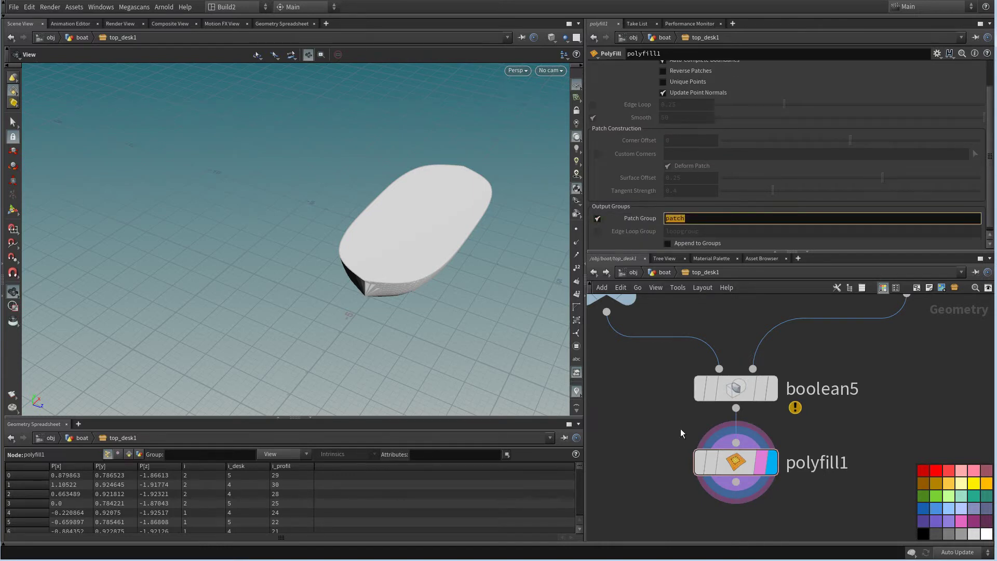
middle_click_drag(682, 433, 651, 337)
key("Tab")
type("dfe")
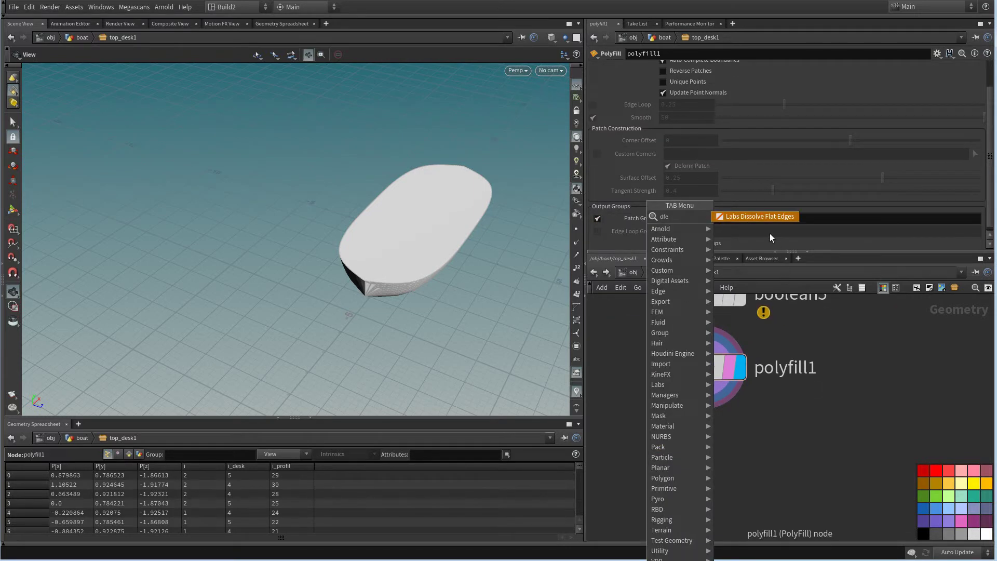
key("Escape")
Append a Delete node below polyfill1 and set it to Delete Non-Selected on the group patch
key("Tab")
type("de")
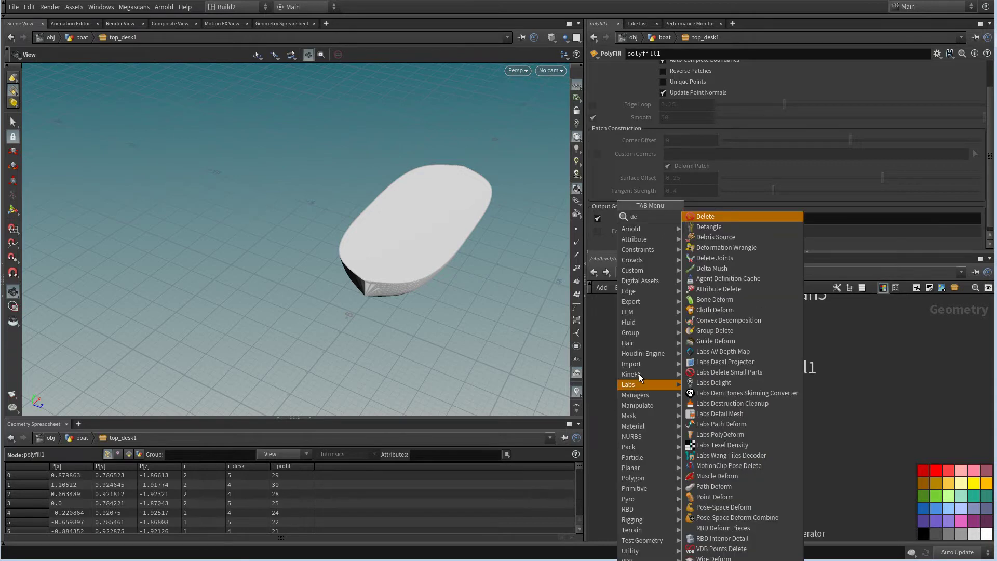
left_click(744, 218)
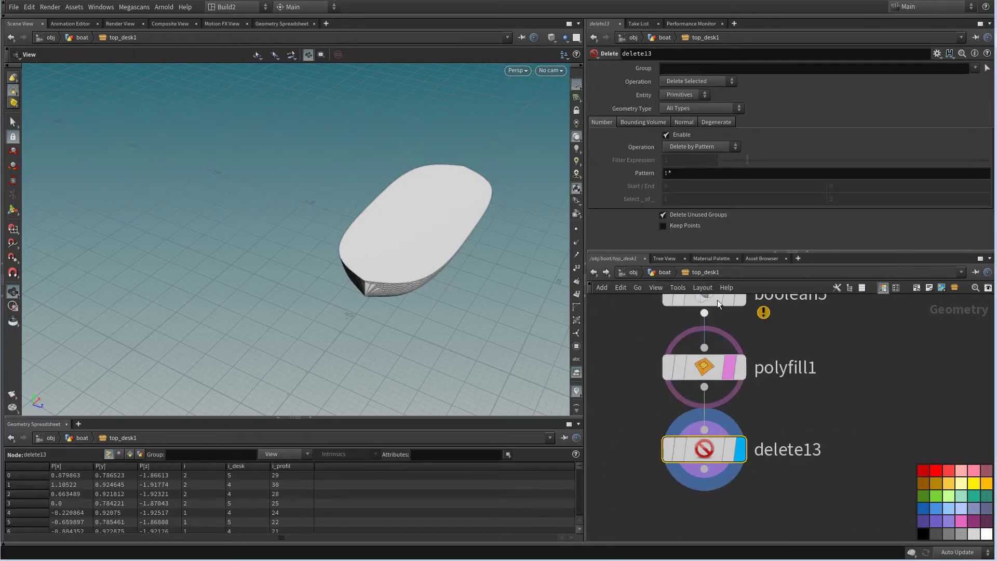
left_click(802, 73)
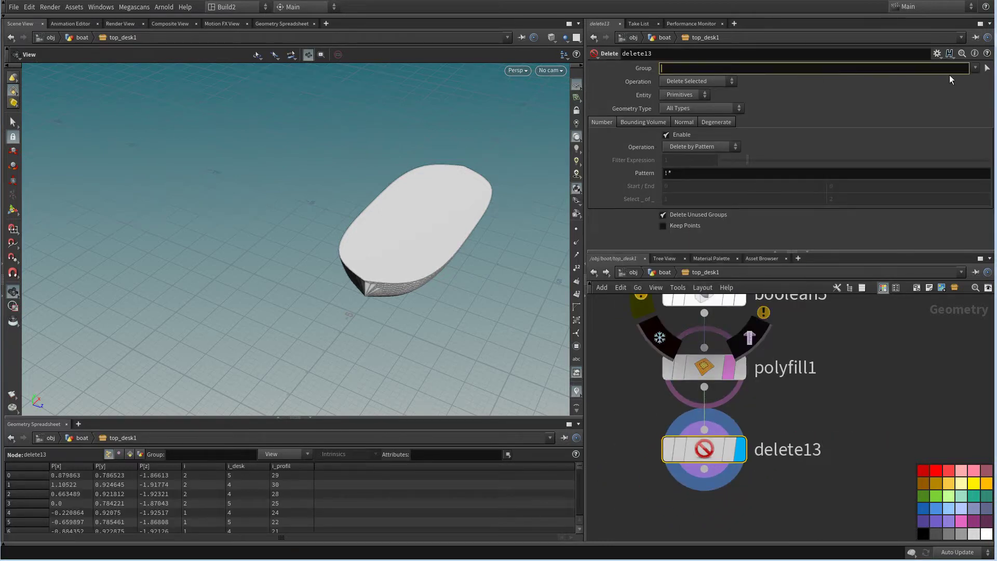
type("patch")
key("Return")
left_click(695, 81)
left_click(696, 92)
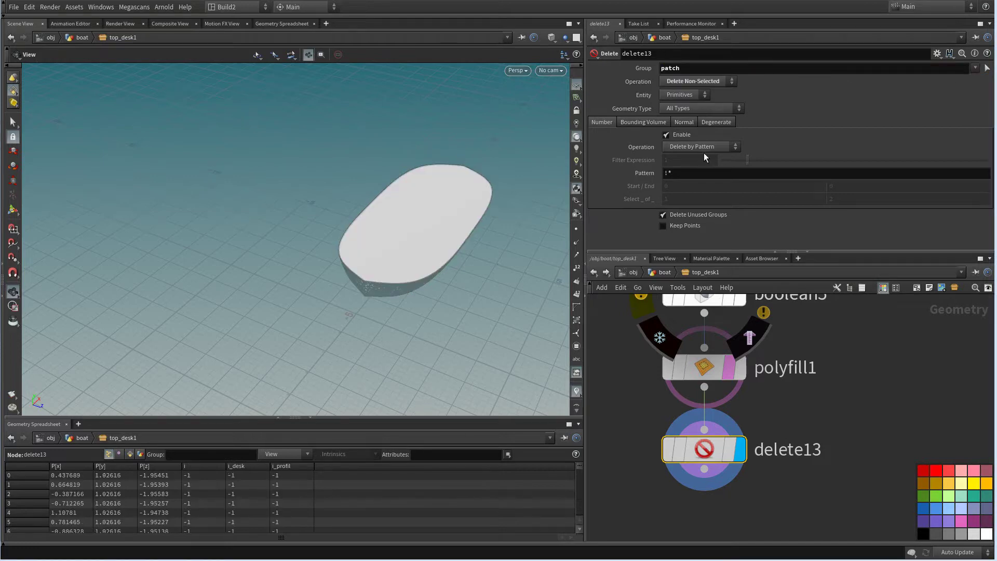
middle_click_drag(819, 455, 838, 430)
left_click(748, 425, "ctrl")
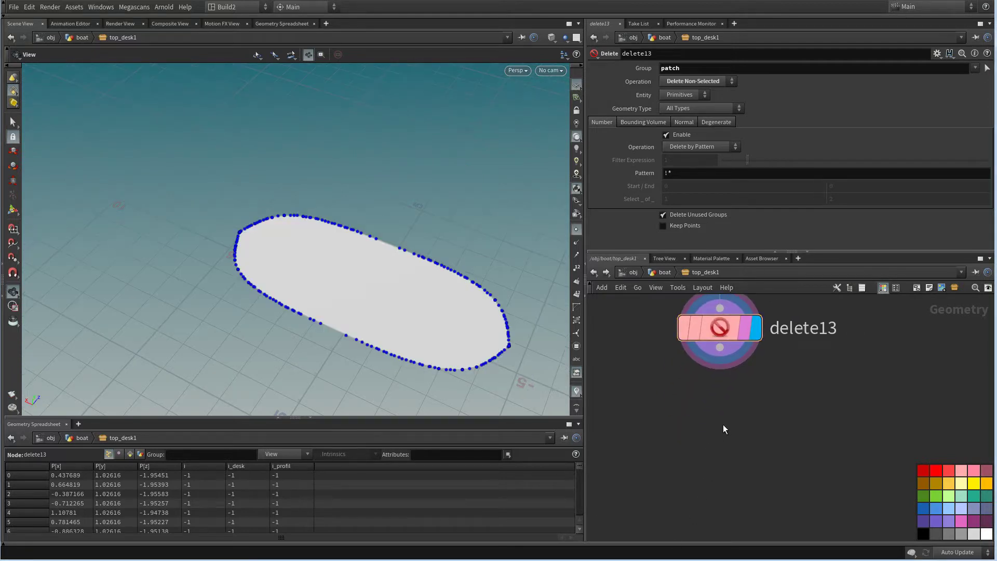
key("Tab")
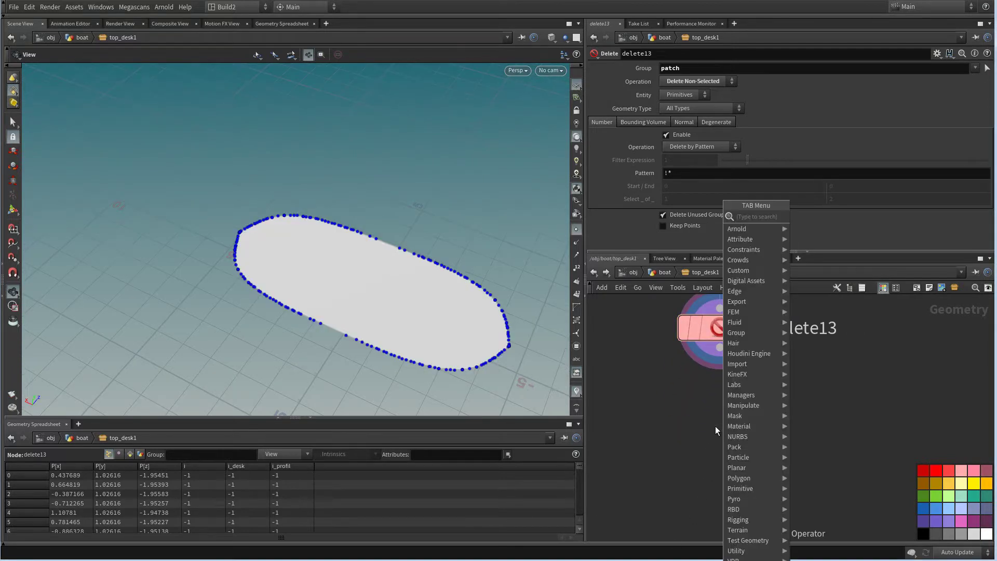
type("li")
key("Escape")
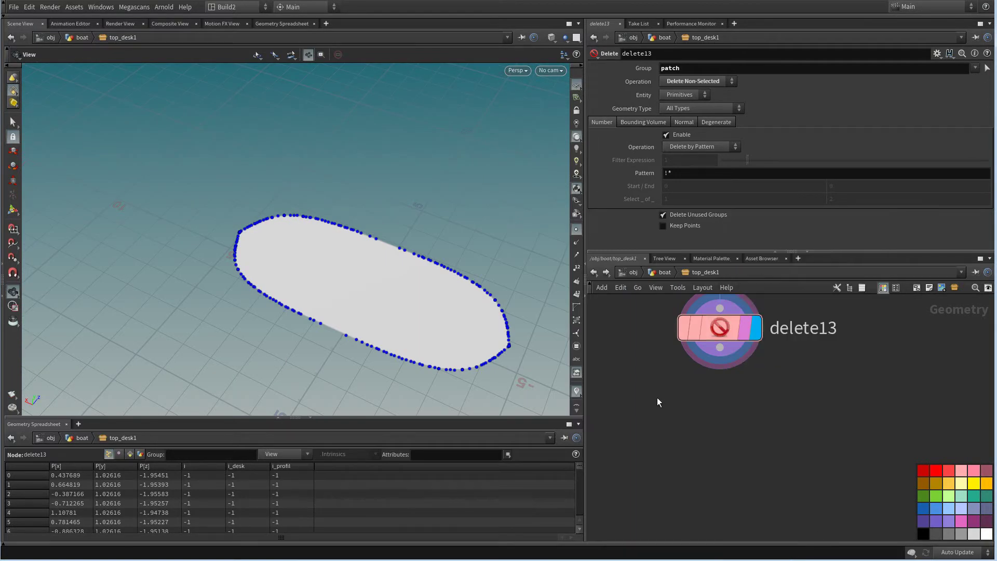
Append a Clip node below delete13, wire it in and display it
key("Tab")
type("cli")
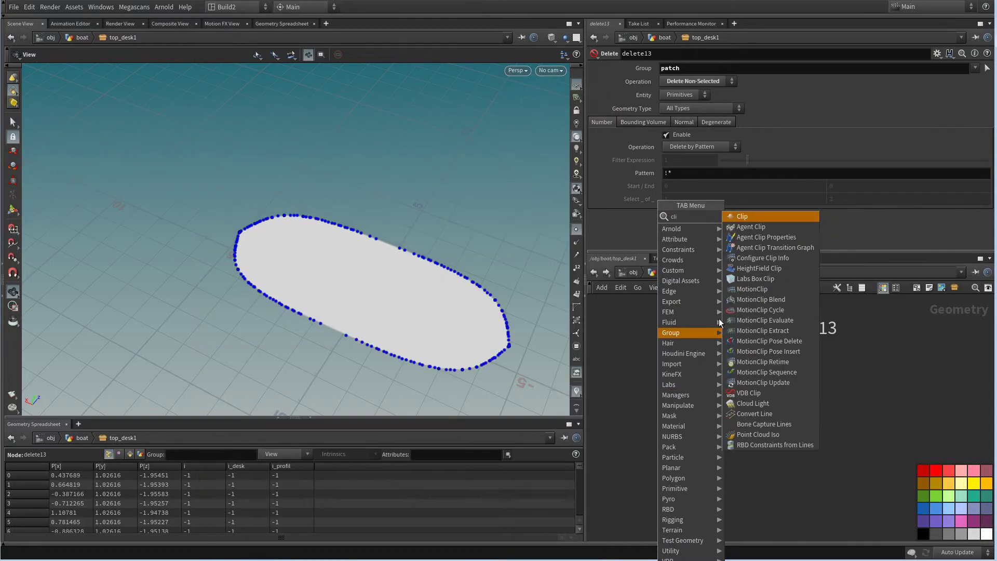
left_click(749, 218)
left_click(690, 443)
left_click_drag(720, 347, 724, 425)
left_click(727, 443)
middle_click_drag(797, 458, 784, 428)
Set the Clip node's direction to 1, 0, 0 to cut the deck surface across its middle
left_click_drag(498, 277, 494, 254)
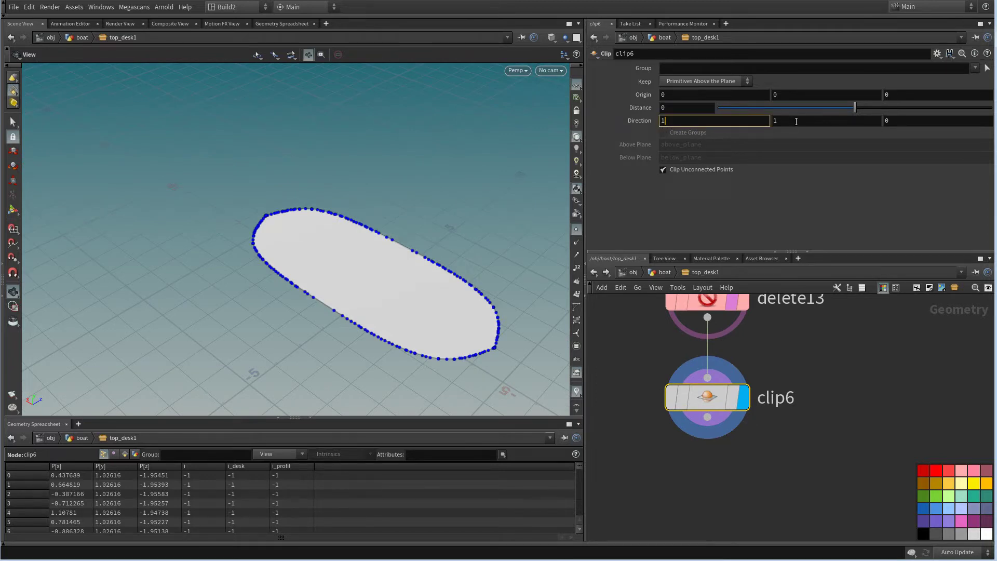
left_click_drag(796, 122, 772, 122)
type("0")
key("Return")
Append a Convert Line node below clip6, display it and show primitive numbers in the viewport
middle_click_drag(793, 415, 803, 352)
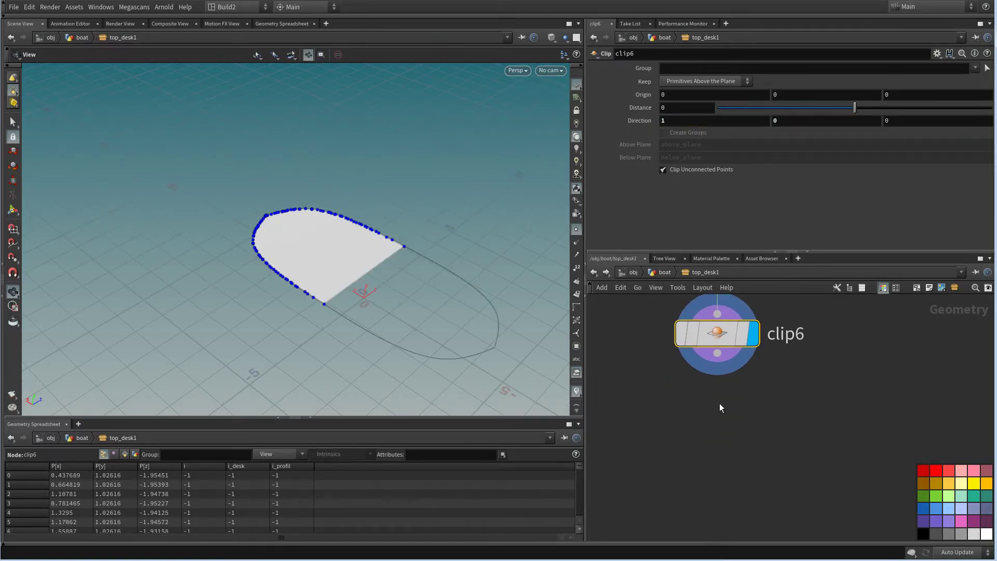
key("Tab")
type("li")
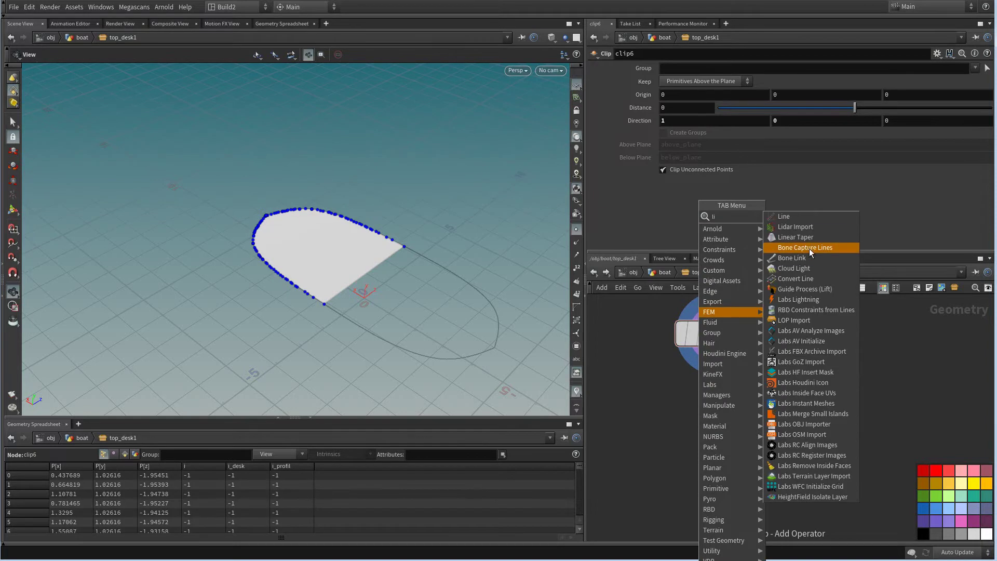
left_click(795, 278)
left_click(702, 438)
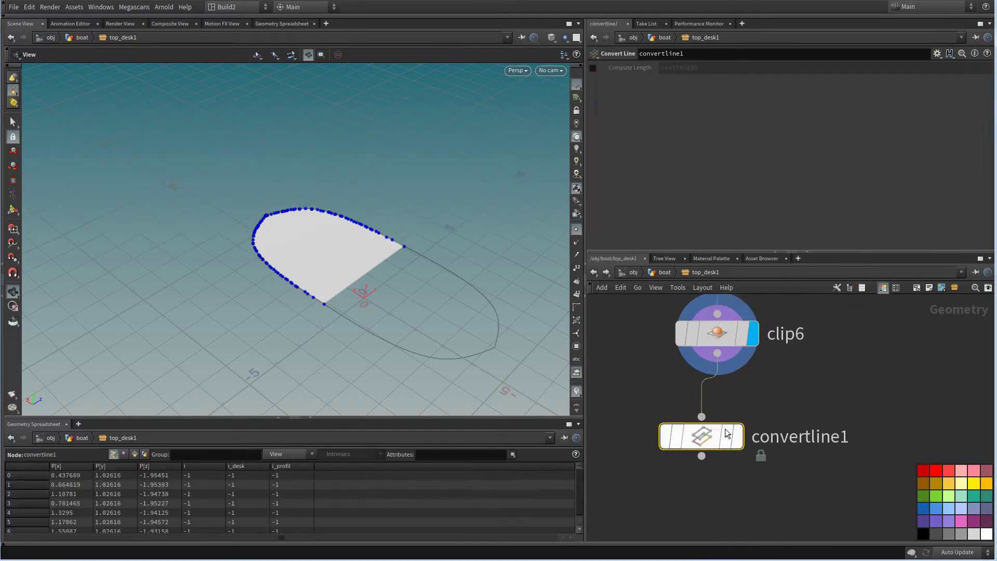
left_click_drag(709, 436, 716, 425)
middle_click_drag(757, 407, 754, 398)
left_click(722, 419)
left_click_drag(714, 418, 725, 411)
middle_click_drag(757, 411, 726, 345)
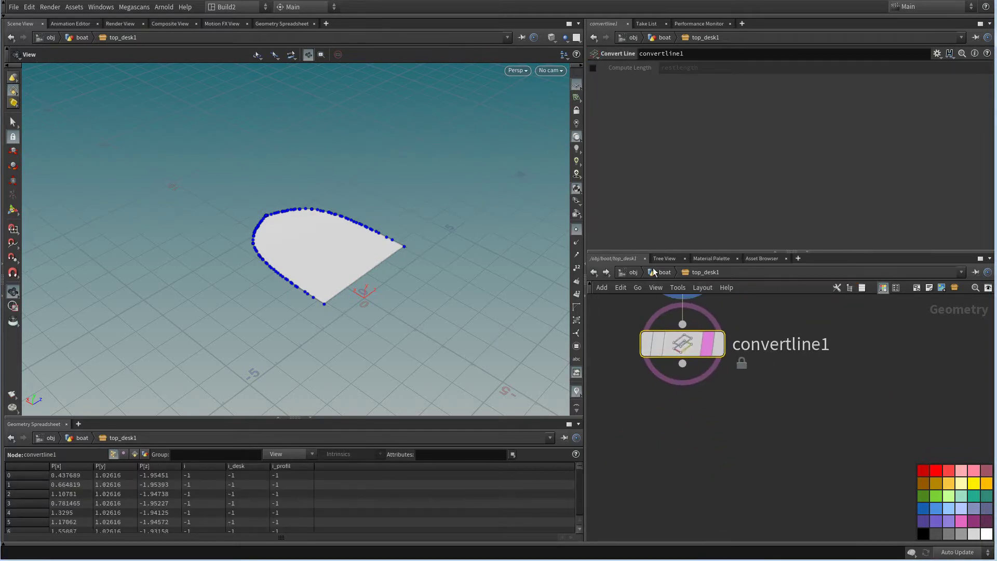
left_click(723, 345)
left_click(577, 266)
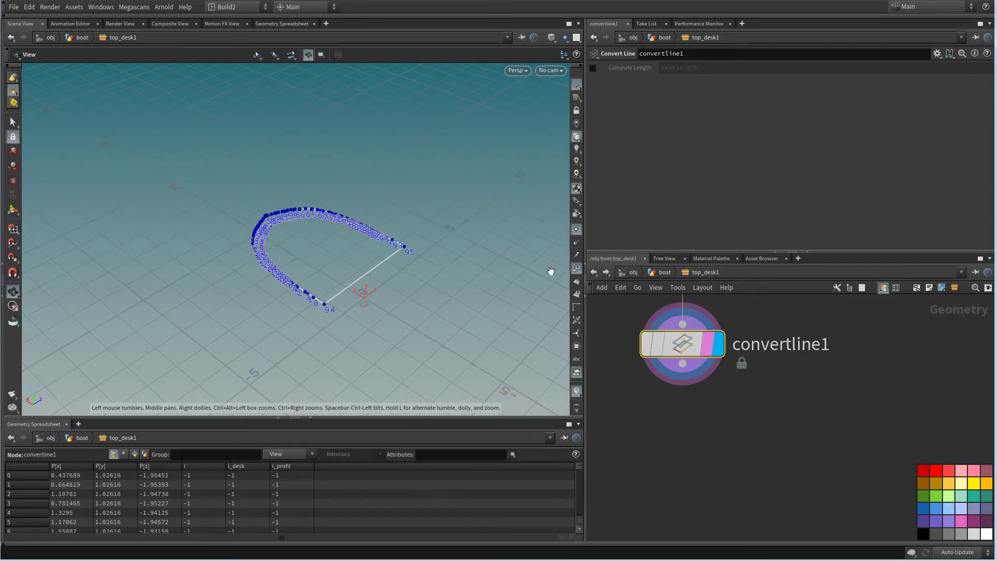
scroll(696, 427, "up", 2)
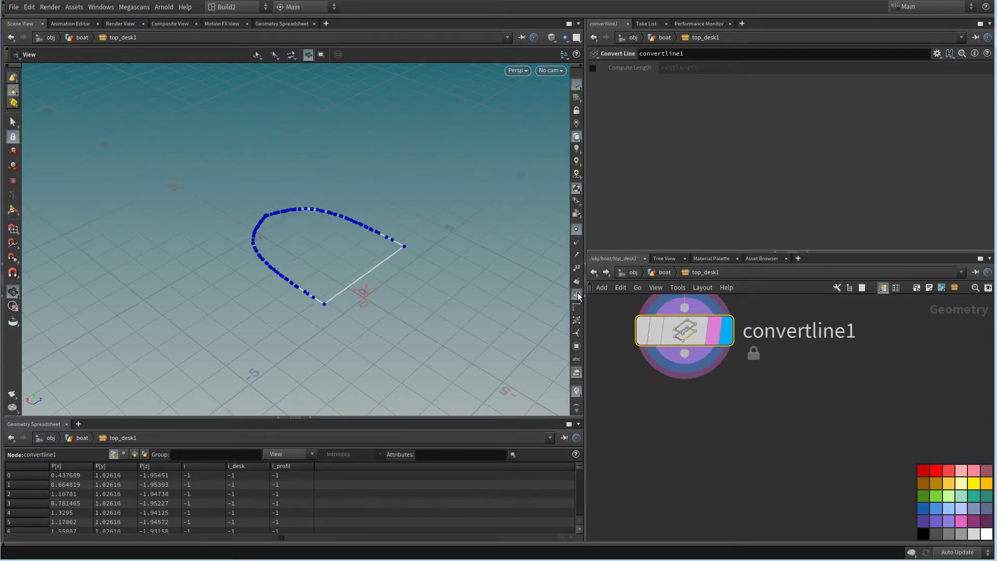
Append a Sort node below convertline1 and set its primitive sort to Proximity to Point
key("Tab")
type("so")
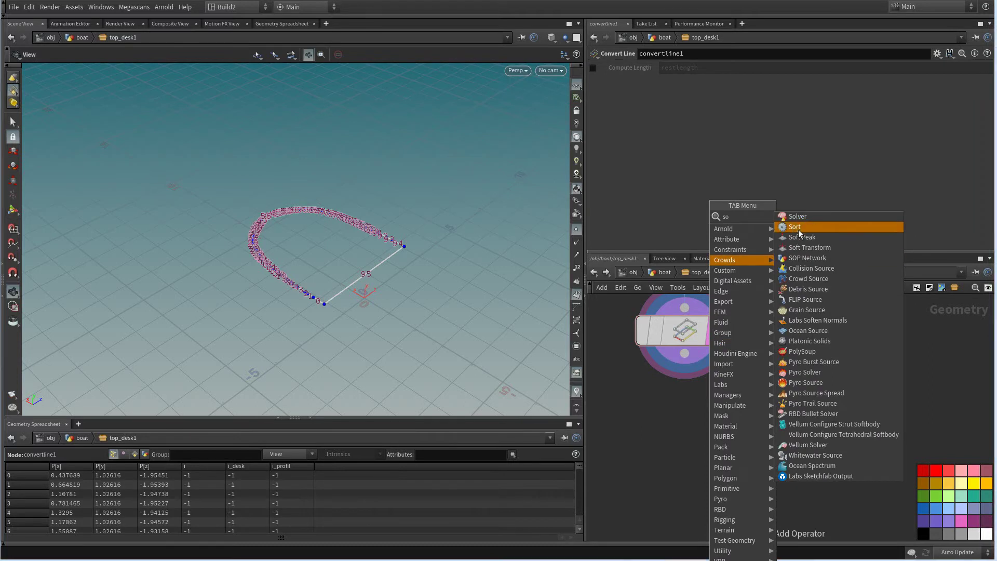
left_click(799, 229)
left_click(709, 411)
left_click(701, 374)
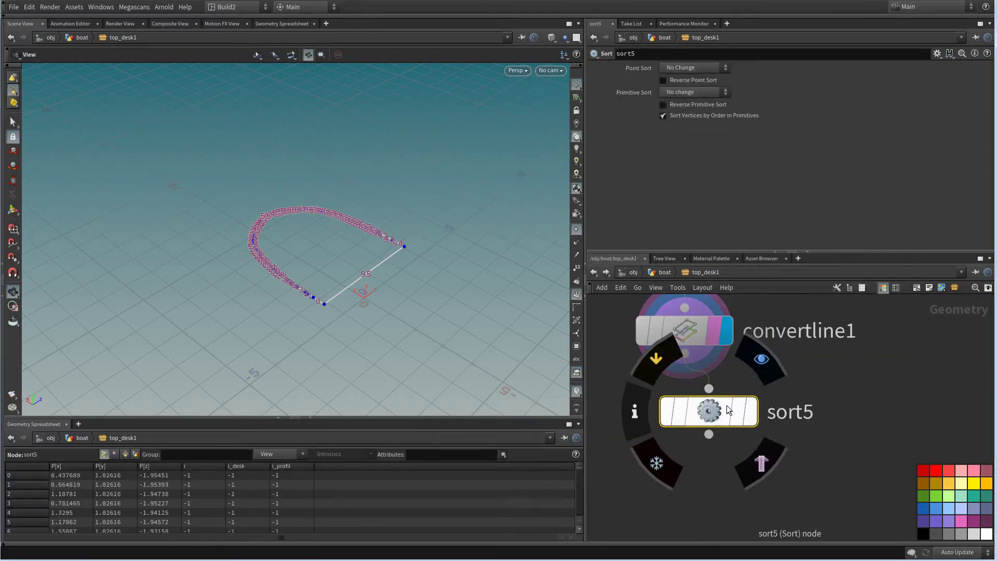
left_click(664, 92)
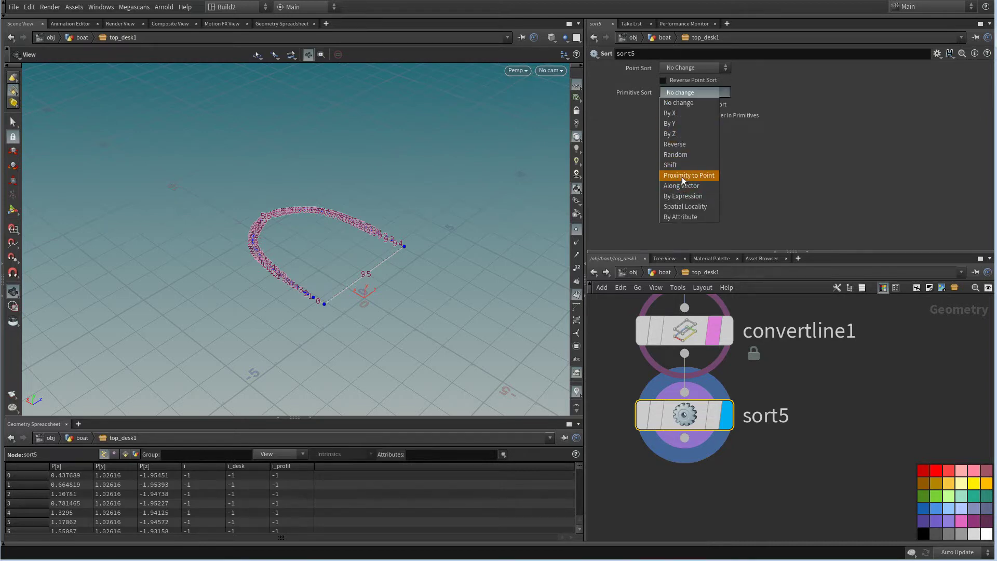
left_click(681, 176)
Append a Delete node below sort5 and display it
scroll(727, 452, "down", 2)
key("Tab")
type("de")
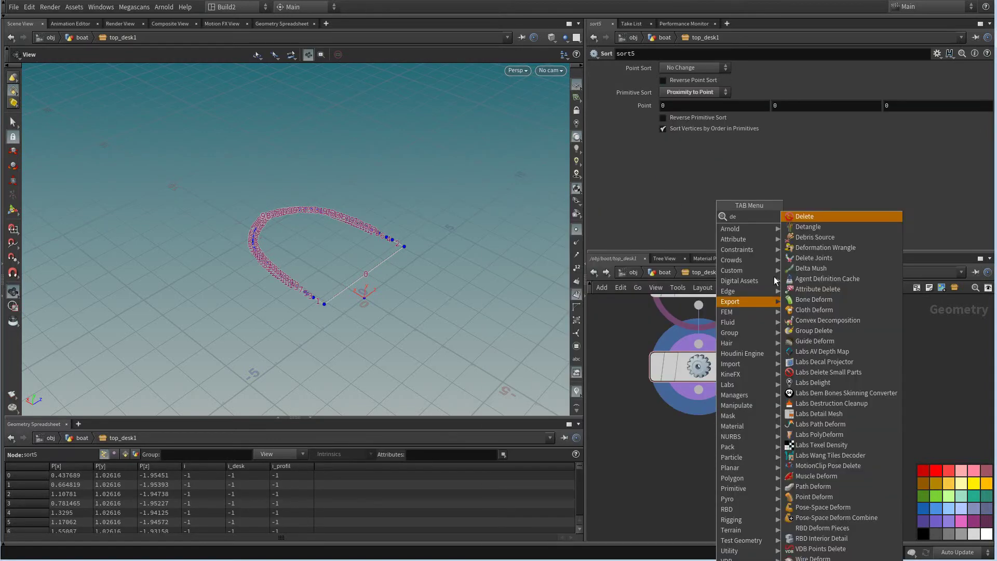
left_click(804, 215)
left_click(713, 475)
left_click(721, 427)
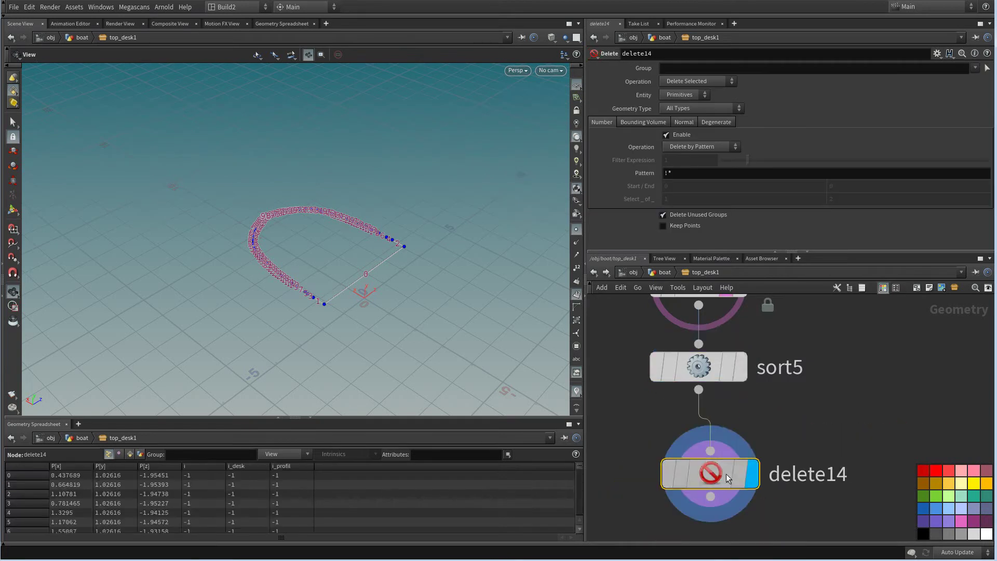
Set the new Delete node's pattern to 0 and its operation to Delete Non-Selected to isolate the straight cut edge
left_click(670, 174)
type("0")
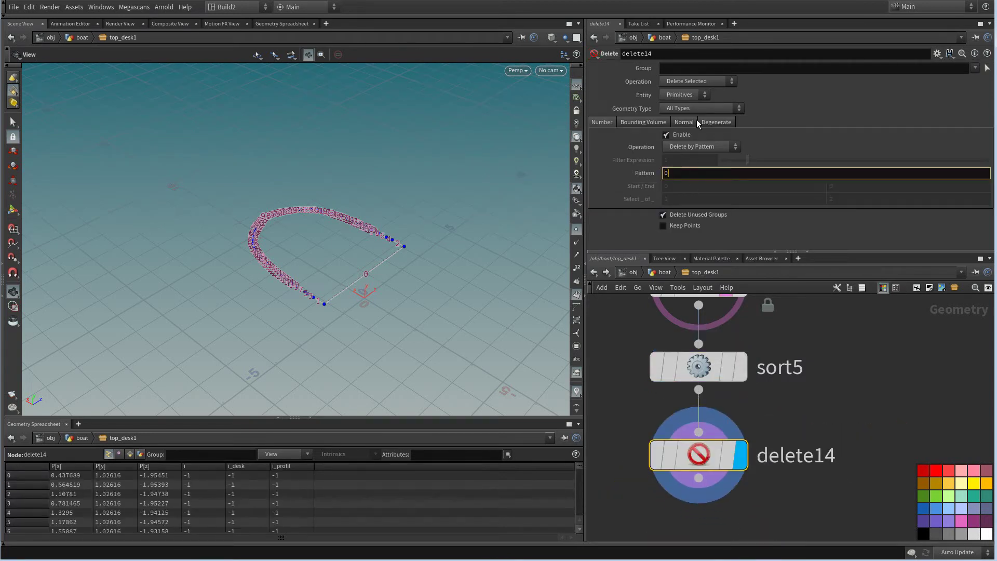
left_click(693, 83)
left_click(686, 104)
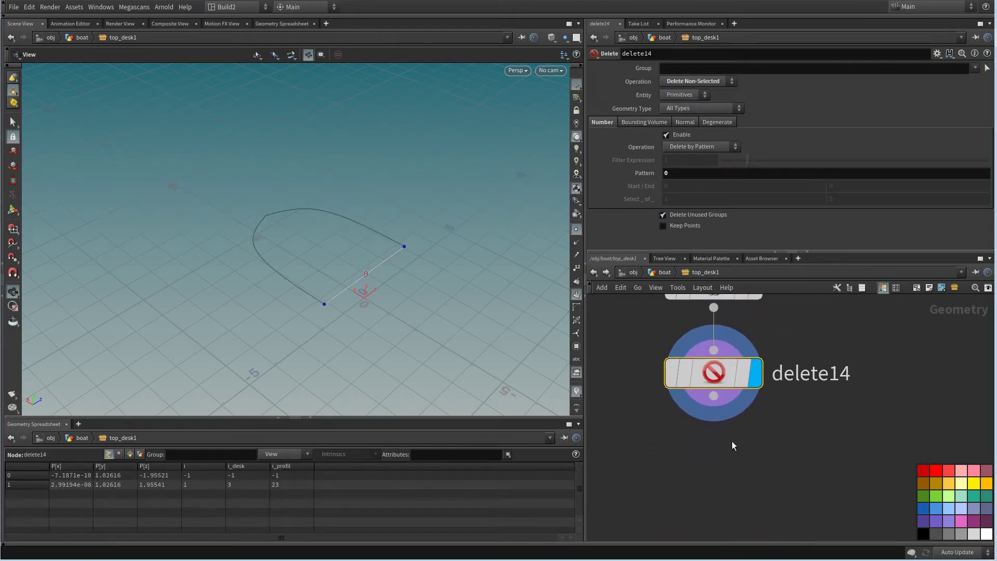
Append a Resample node below delete14 and display it
key("Tab")
type("re")
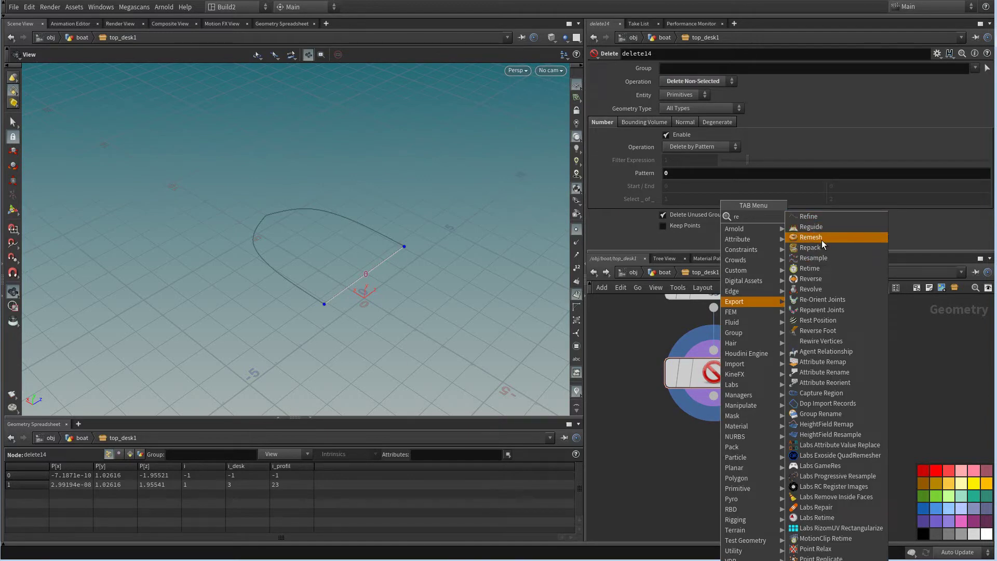
left_click(820, 258)
left_click(701, 476)
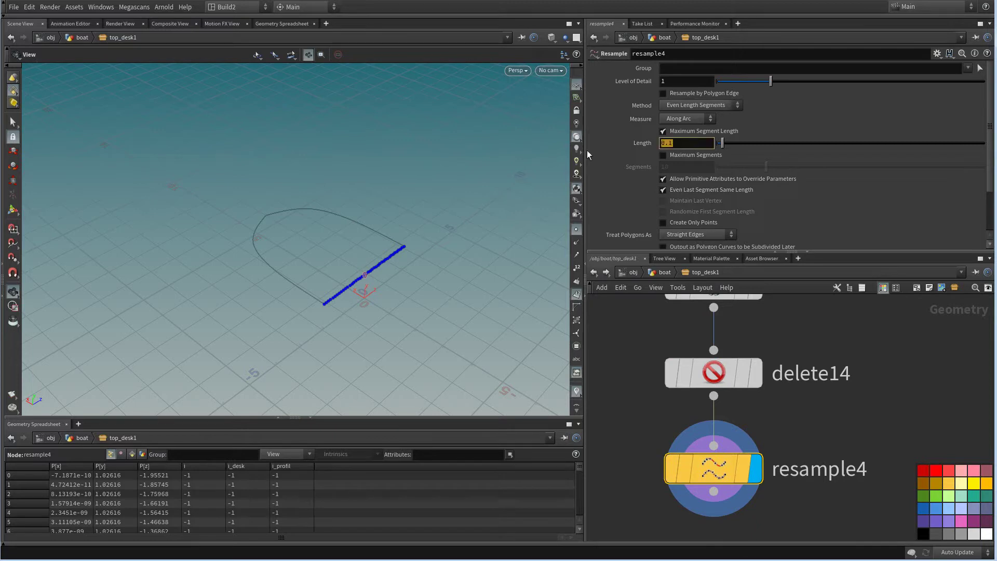
Set the resample4 segment length to 0.3 and save the scene
type("0.3")
key("Return")
left_click_drag(463, 260, 411, 243)
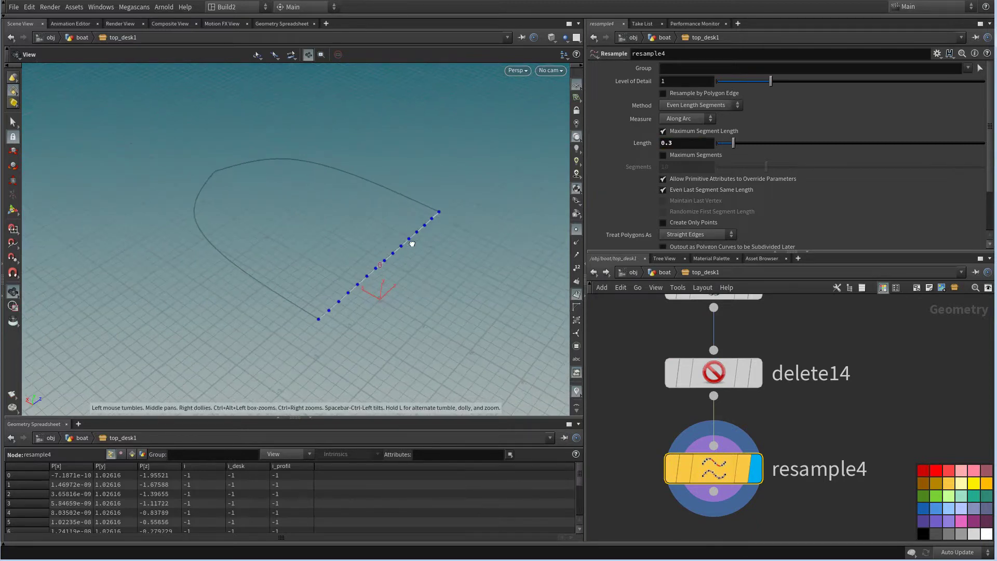
left_click_drag(375, 280, 342, 273)
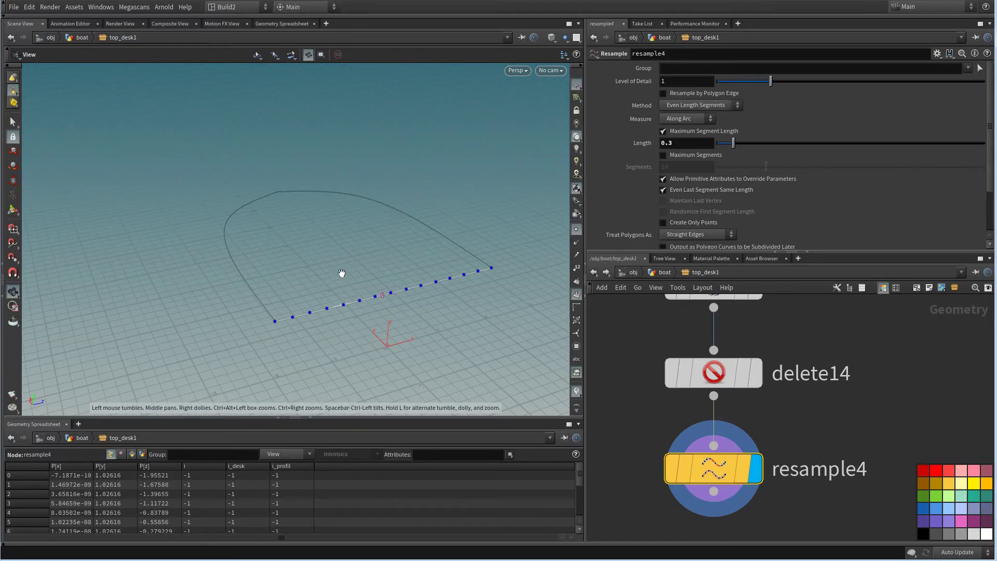
left_click(13, 7)
left_click(26, 65)
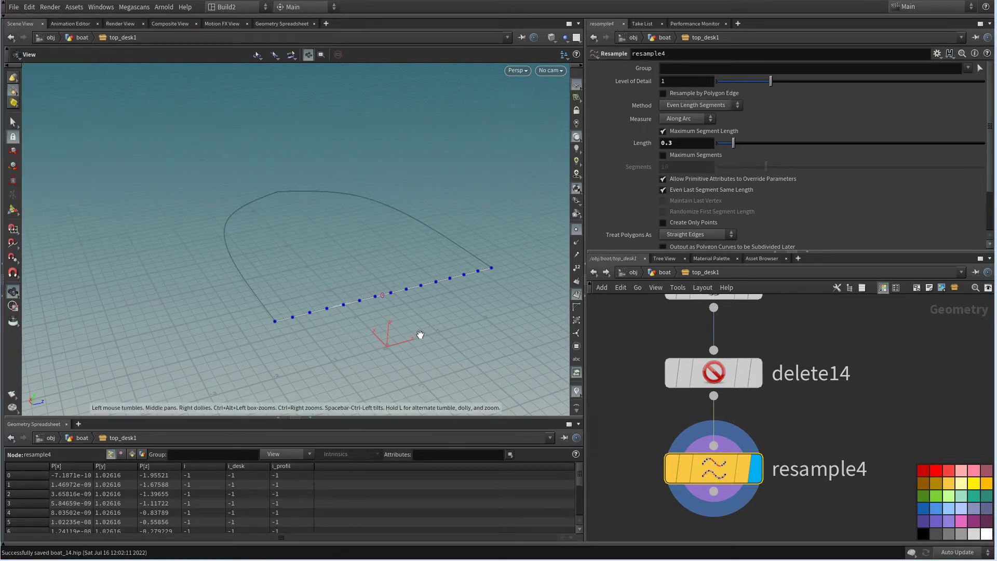
scroll(786, 430, "down", 3)
scroll(736, 433, "up", 3)
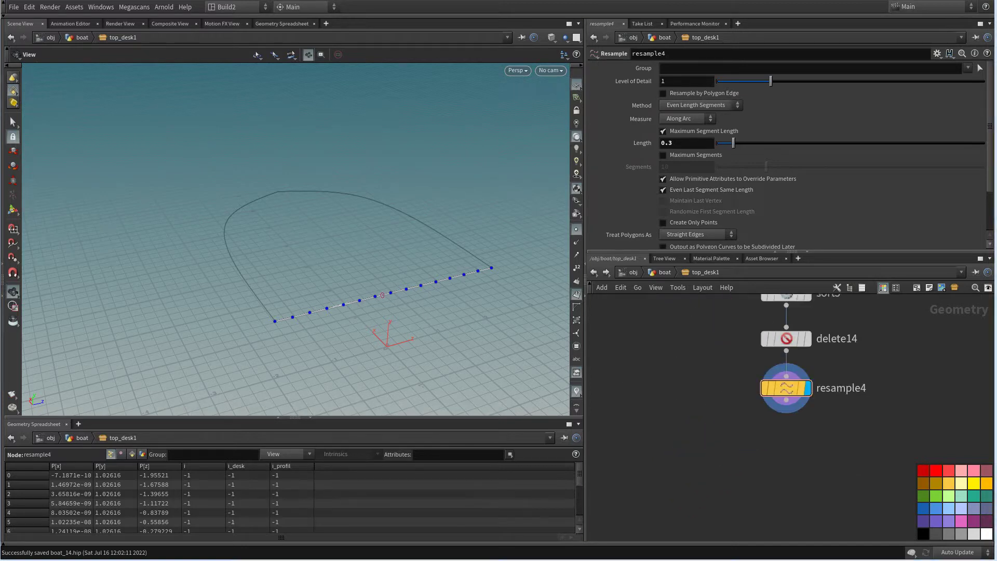
key("Tab")
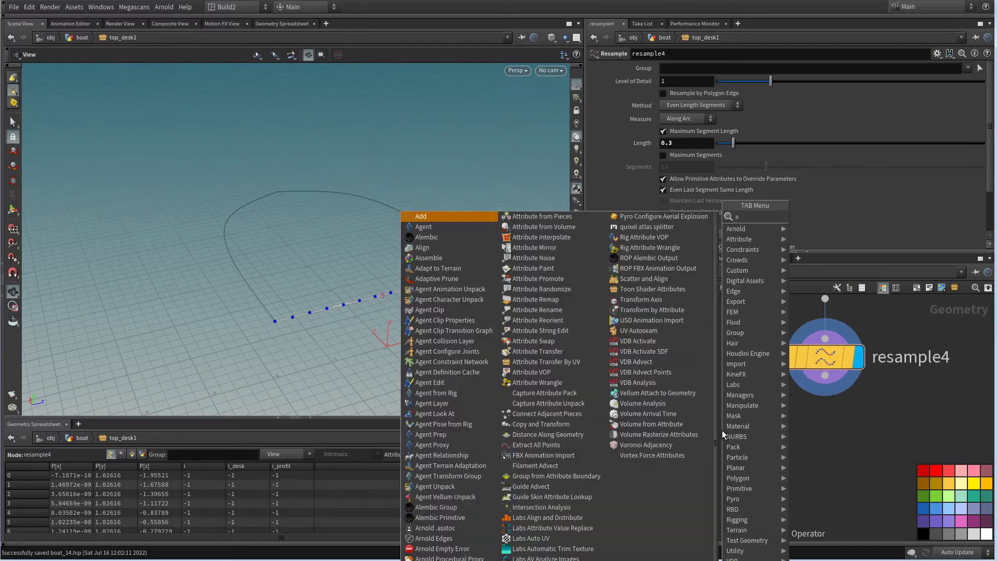
type("ad")
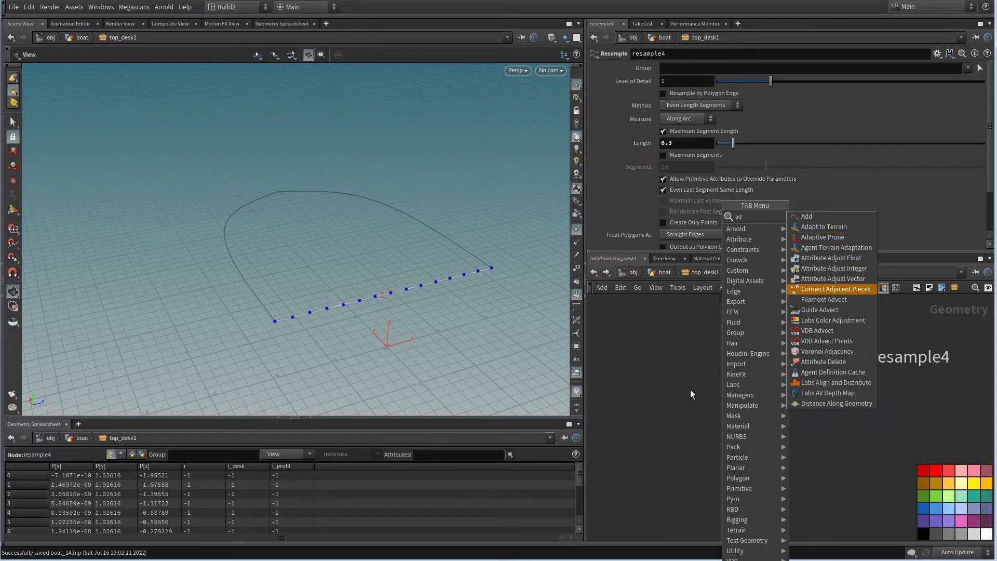
key("Escape")
key("Tab")
type("ad")
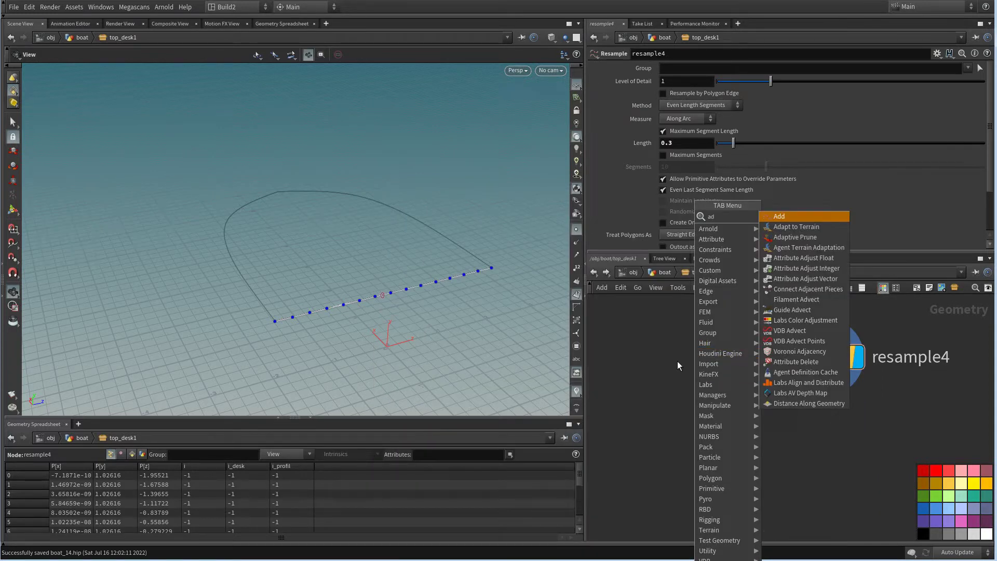
key("Escape")
scroll(673, 396, "down", 2)
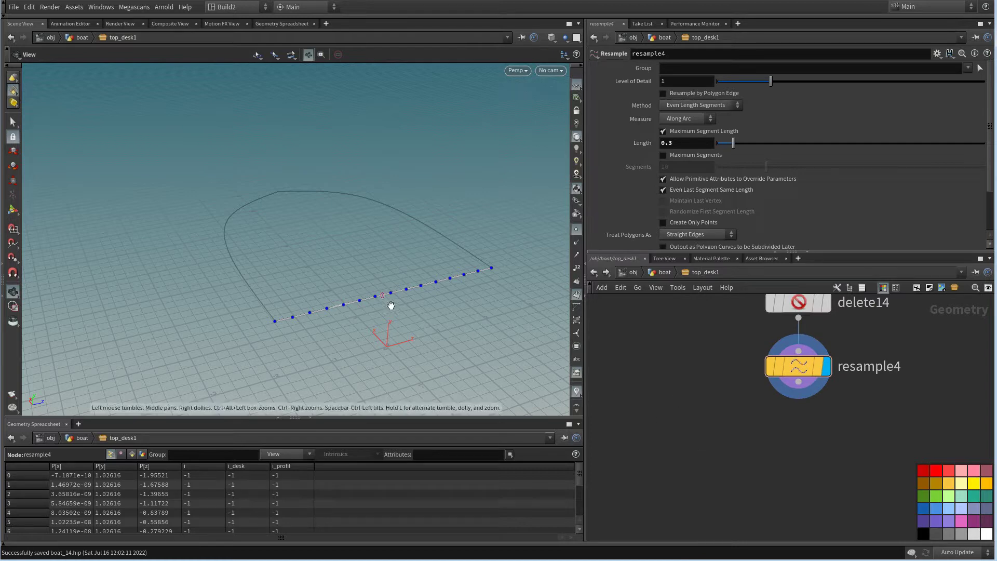
scroll(701, 431, "up", 2)
middle_click_drag(707, 421, 702, 434)
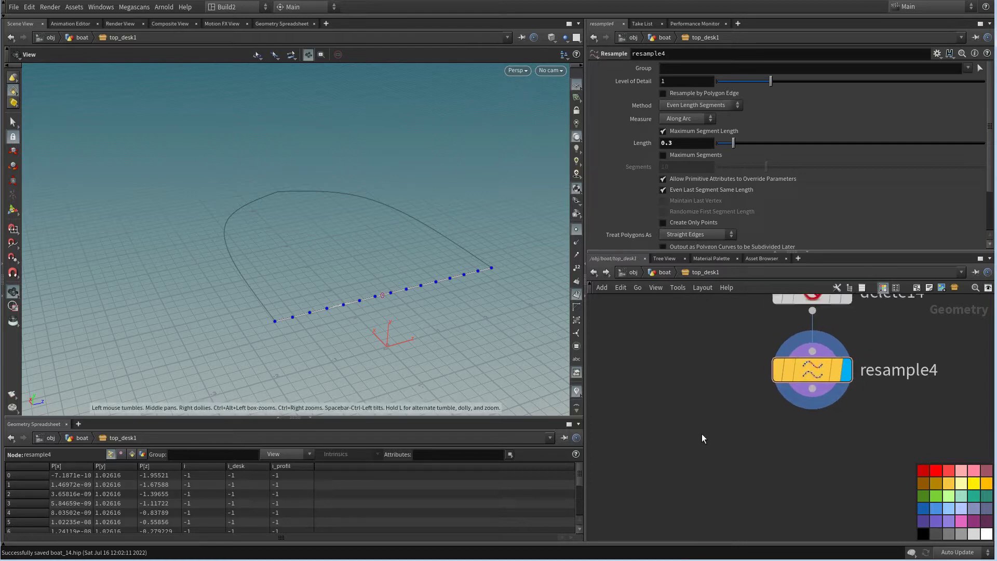
key("Tab")
type("a")
key("Escape")
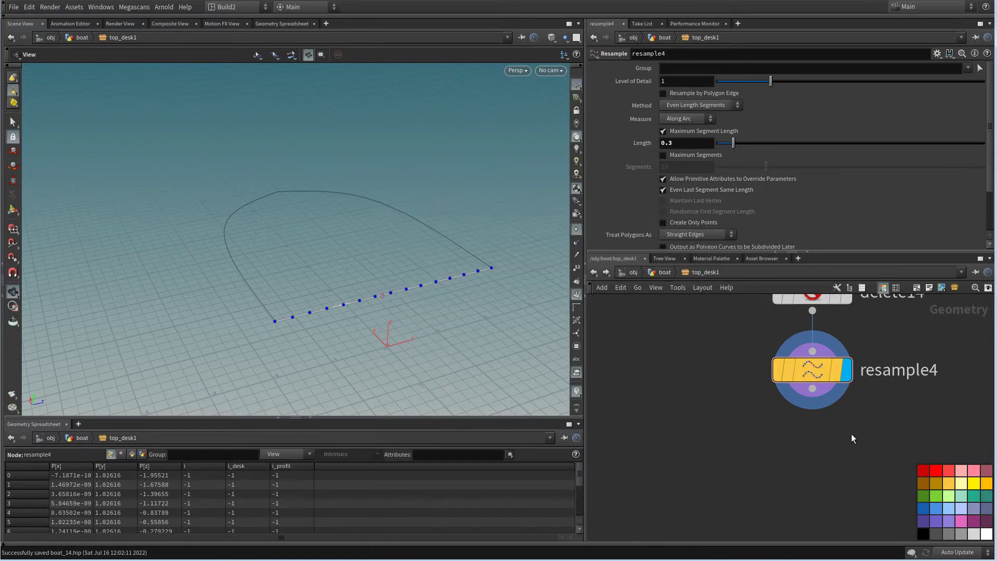
Place an Attribute VOP node below resample4 and wire resample4 into its first input
key("Tab")
type("vop")
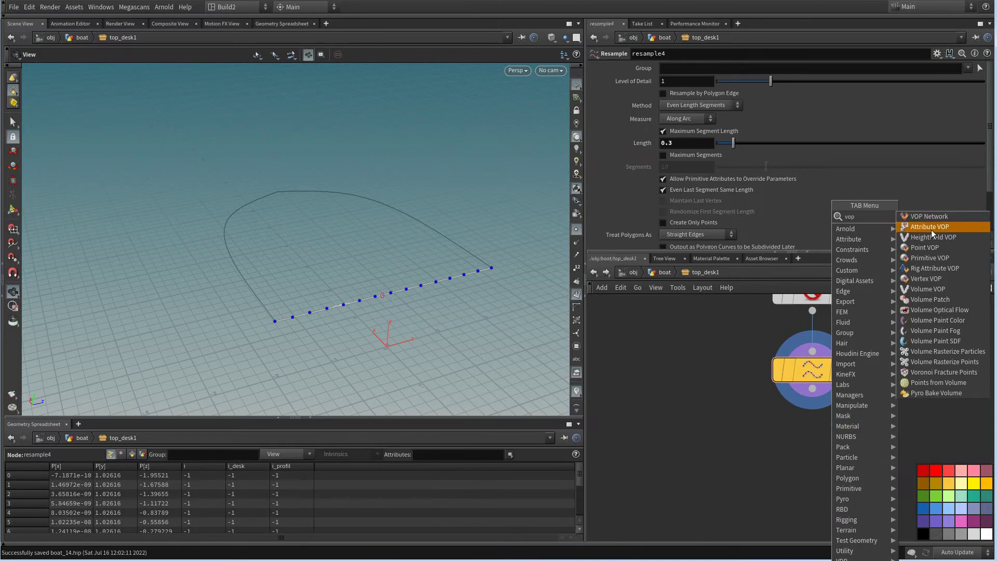
left_click(933, 228)
left_click(702, 470)
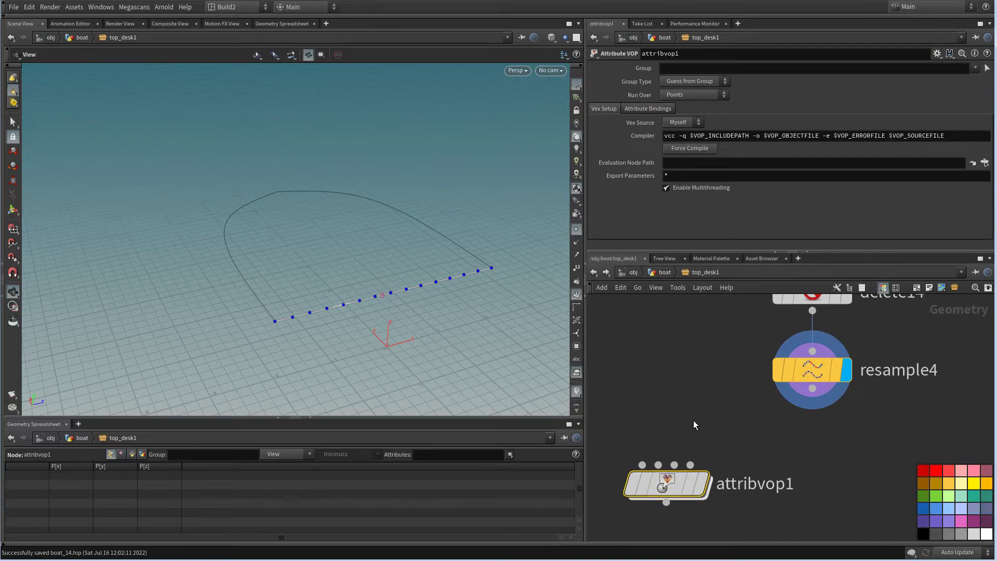
left_click_drag(788, 401, 643, 465)
scroll(706, 442, "down", 3)
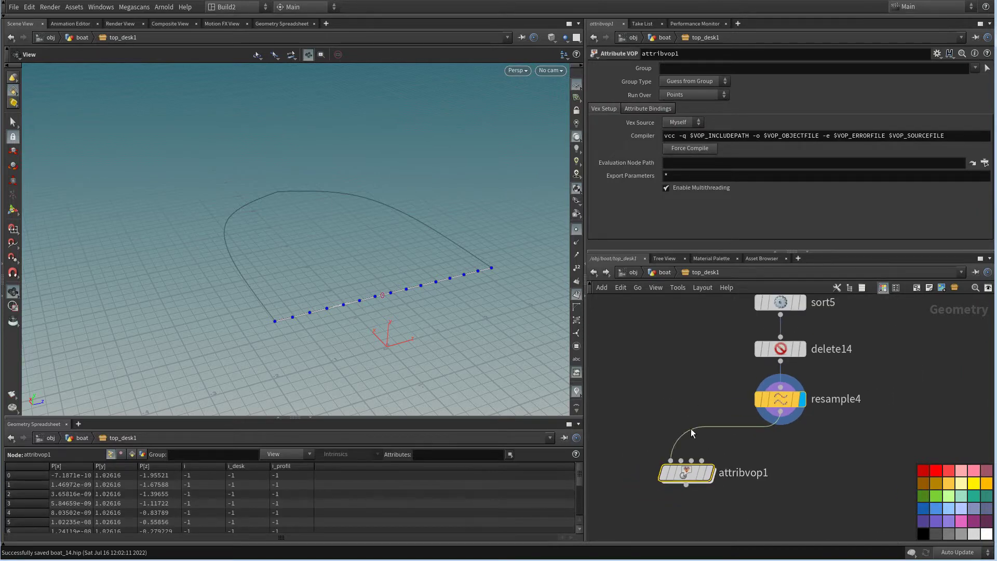
Color the Attribute VOP node red and rename it add_prim
left_click(923, 471)
scroll(810, 478, "up", 3)
double_click(724, 467)
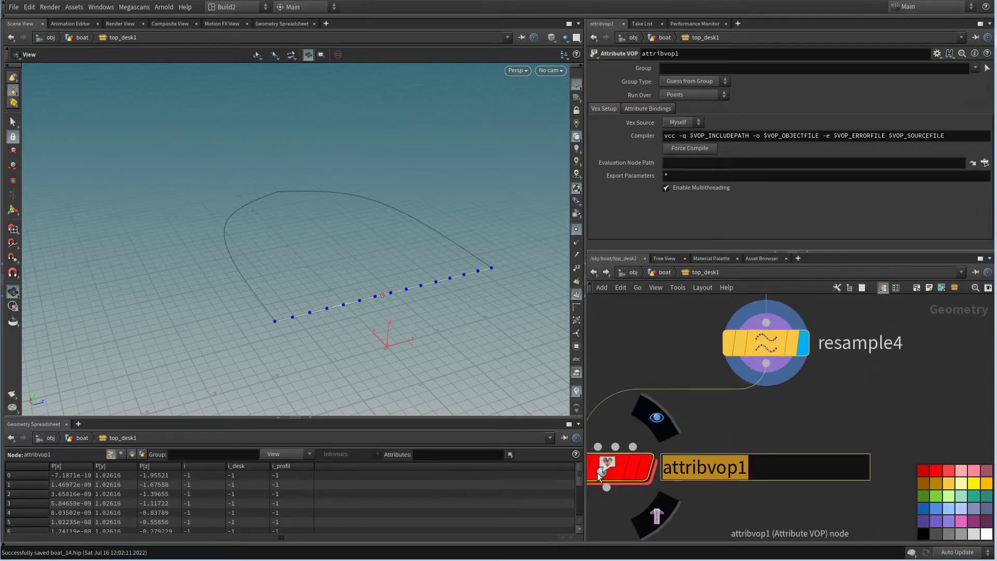
type("add_")
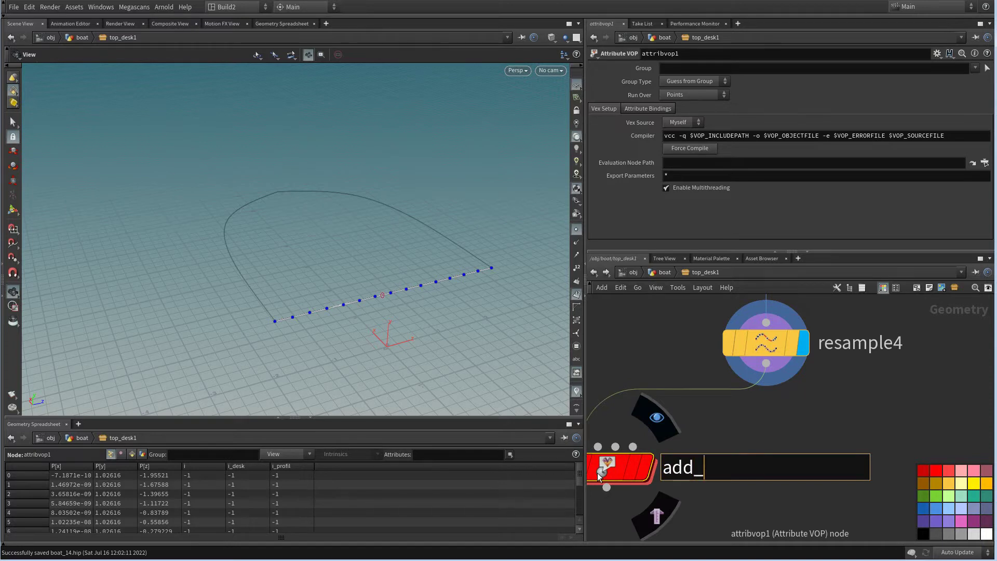
type("prim")
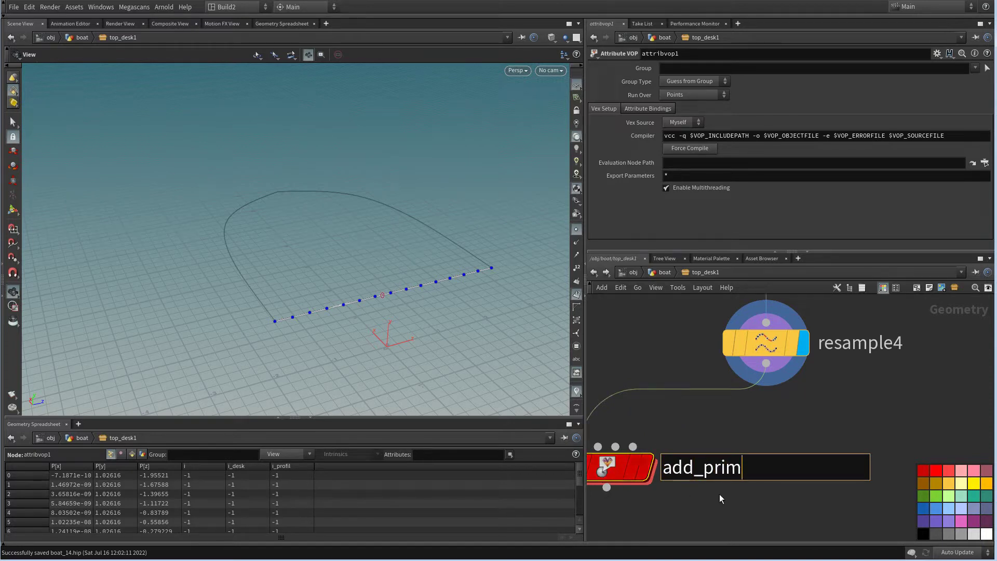
key("Return")
Wire the output of null6 into the second input of add_prim
scroll(774, 468, "down", 2)
scroll(727, 483, "up", 2)
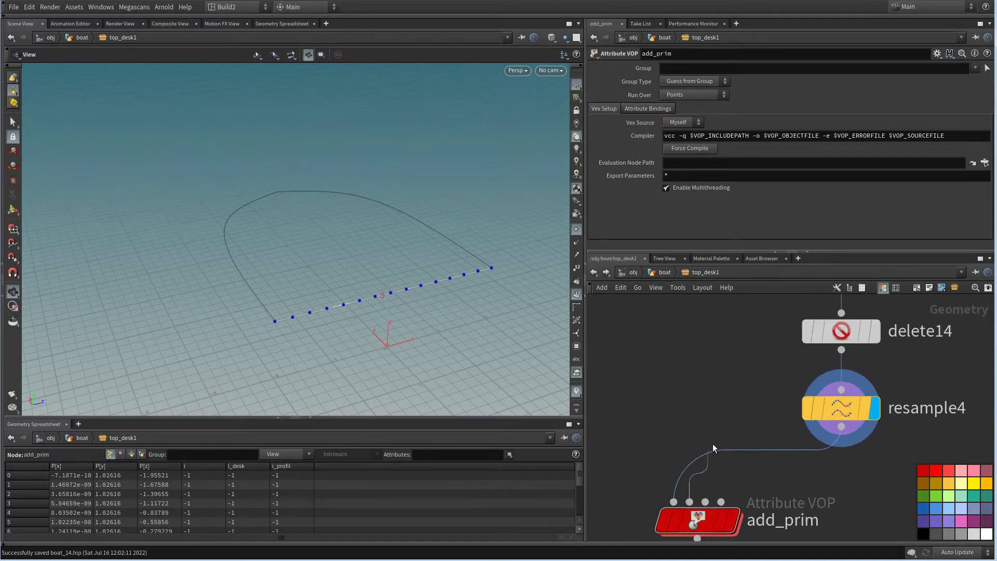
scroll(701, 405, "down", 5)
middle_click_drag(694, 386, 690, 549)
mouse_move(682, 391)
middle_mouse_down()
mouse_move(682, 523)
mouse_move(673, 220)
middle_mouse_up()
scroll(684, 481, "up", 1)
left_click(707, 497)
scroll(726, 441, "up", 3)
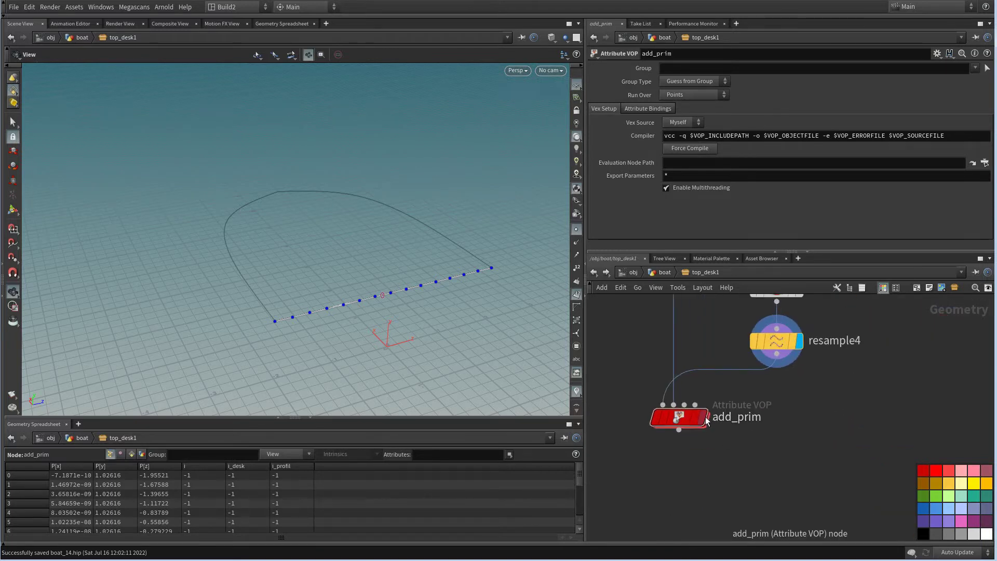
scroll(685, 344, "down", 3)
scroll(715, 383, "up", 3)
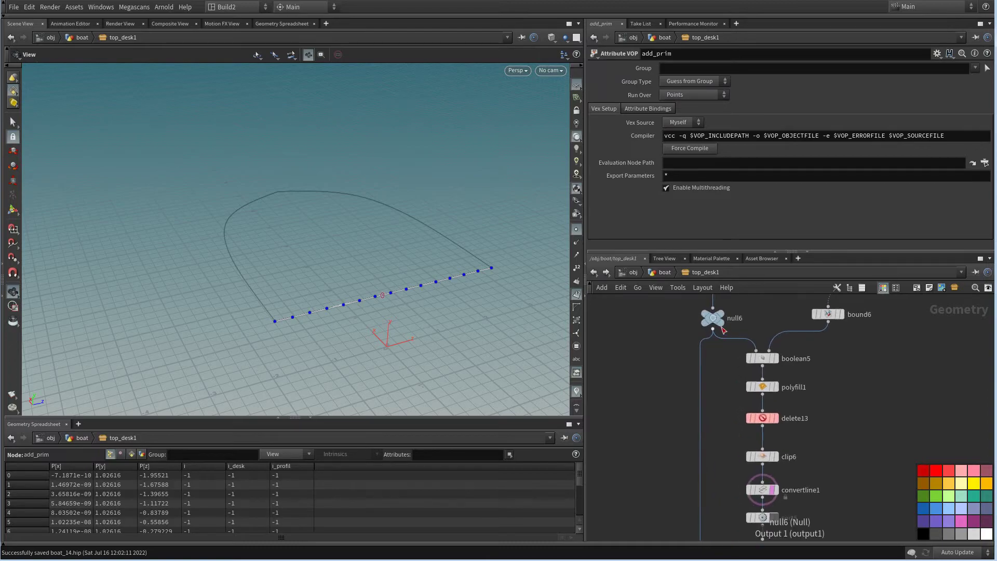
Show the null6 hull as a template in the viewport and display add_prim
left_click(721, 323)
left_click_drag(421, 342, 405, 364)
scroll(686, 442, "down", 3)
scroll(687, 438, "up", 3)
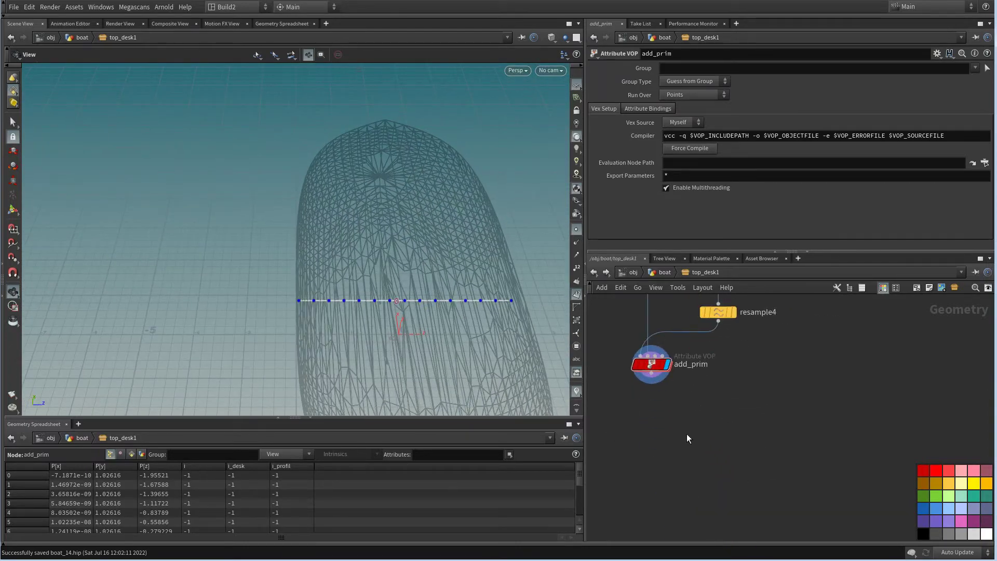
Set add_prim to run over Primitives
left_click(703, 95)
left_click(691, 114)
scroll(728, 466, "down", 3)
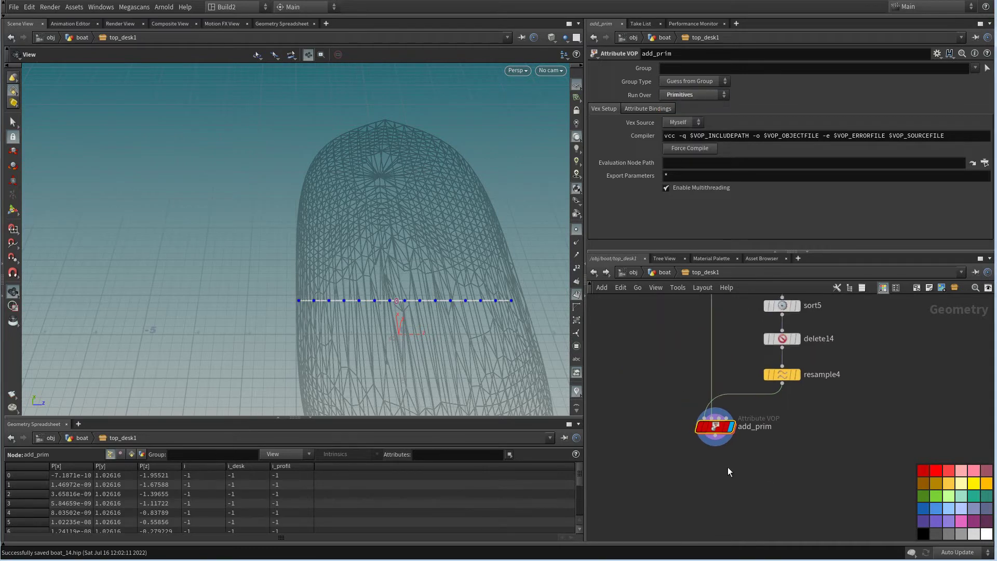
Enter the add_prim network and delete its geometryvopoutput1 node
scroll(711, 397, "up", 4)
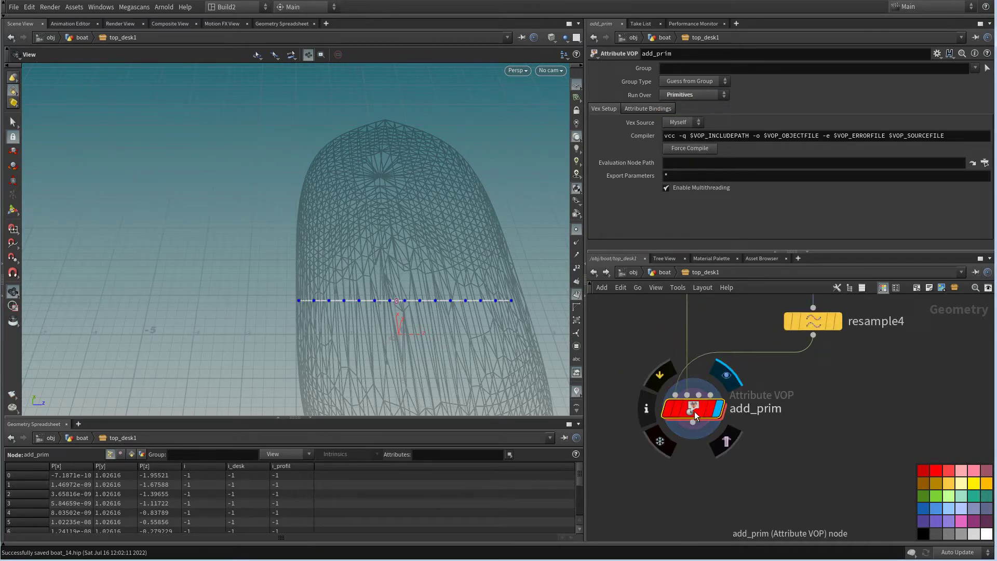
double_click(694, 411)
left_click(746, 400)
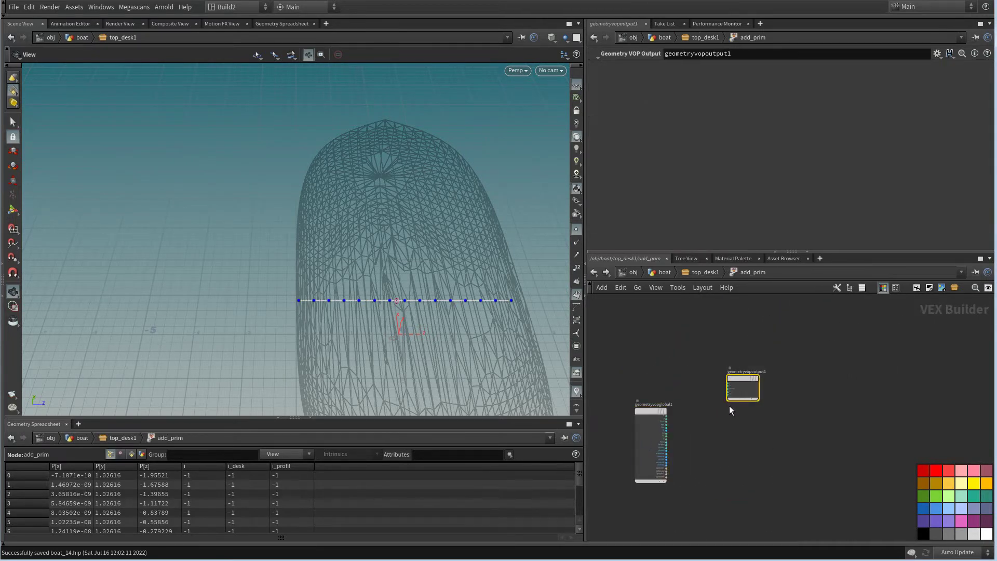
key("Delete")
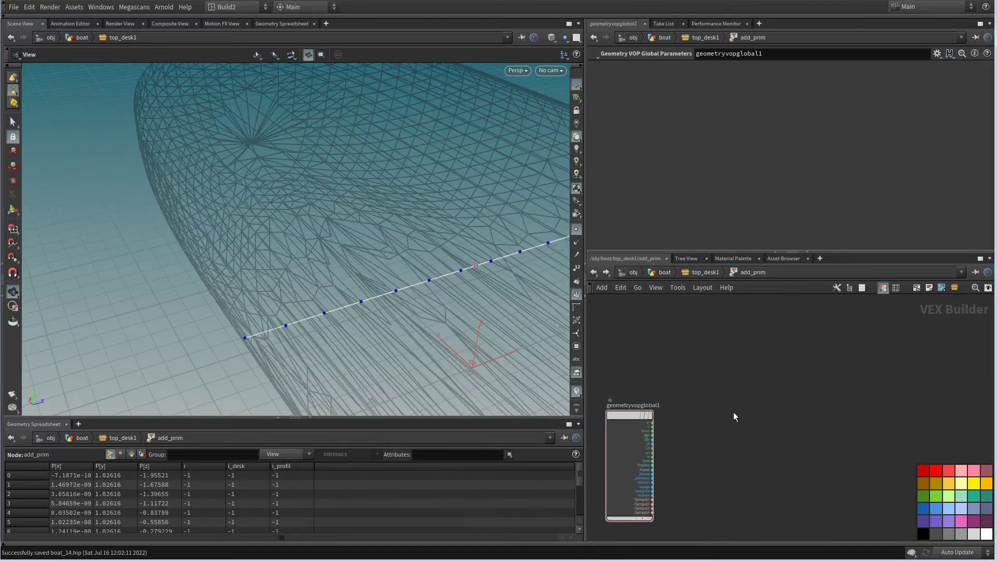
Add an Import Vertex Attribute node driven by the global primnum and by a Constant on its vtxnum input
key("Tab")
type("impo")
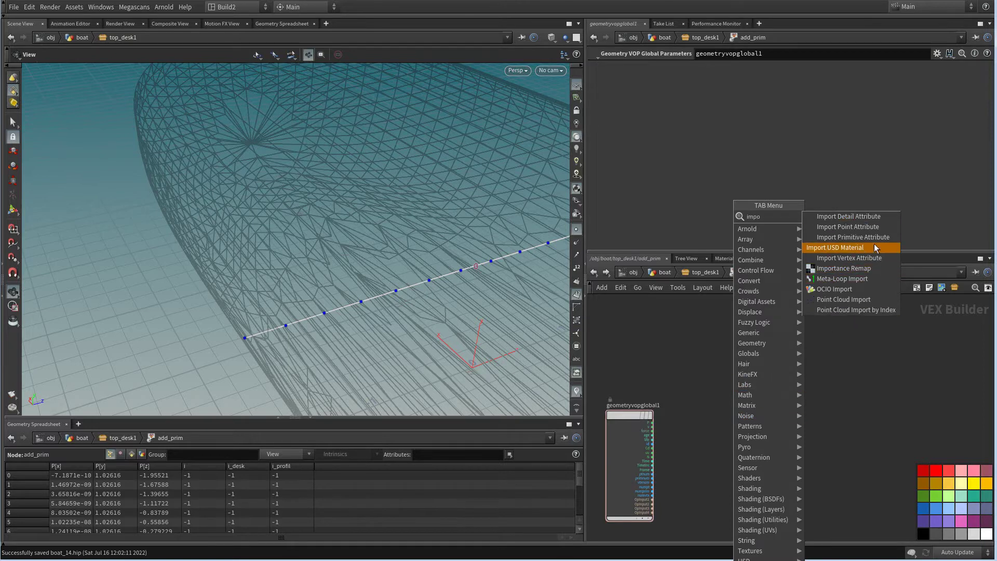
left_click(857, 257)
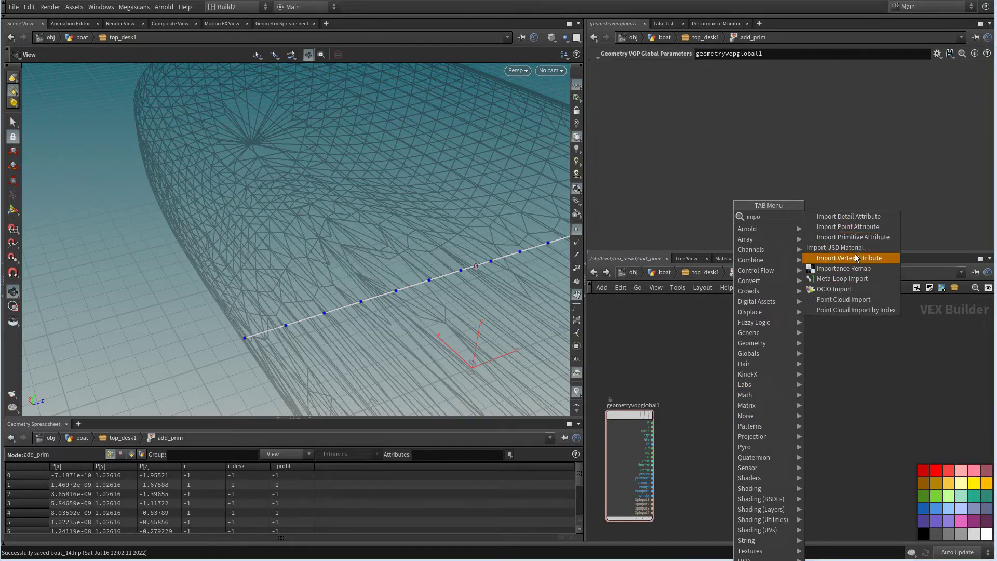
scroll(738, 399, "up", 2)
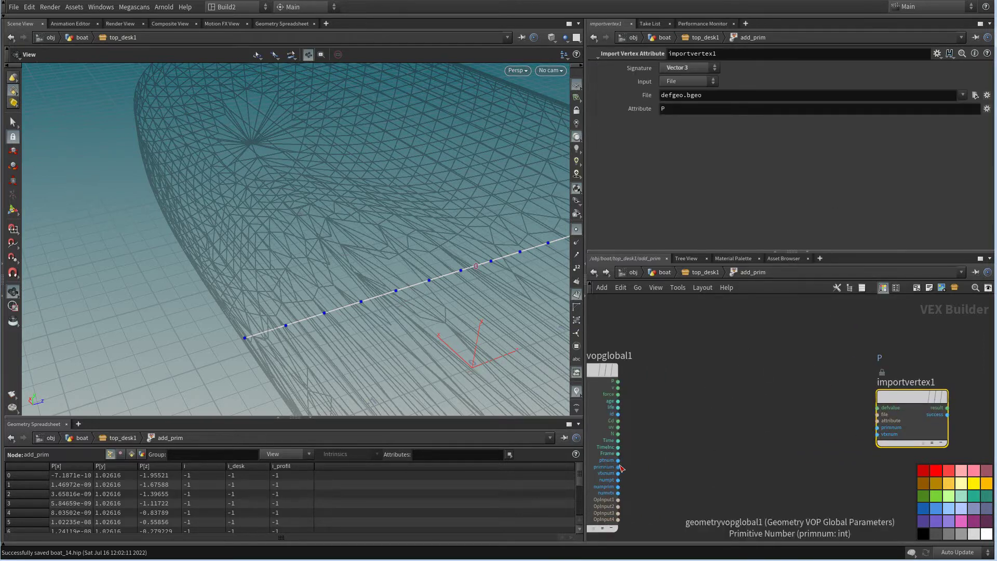
left_click(618, 467)
left_click(877, 428)
right_click(889, 438)
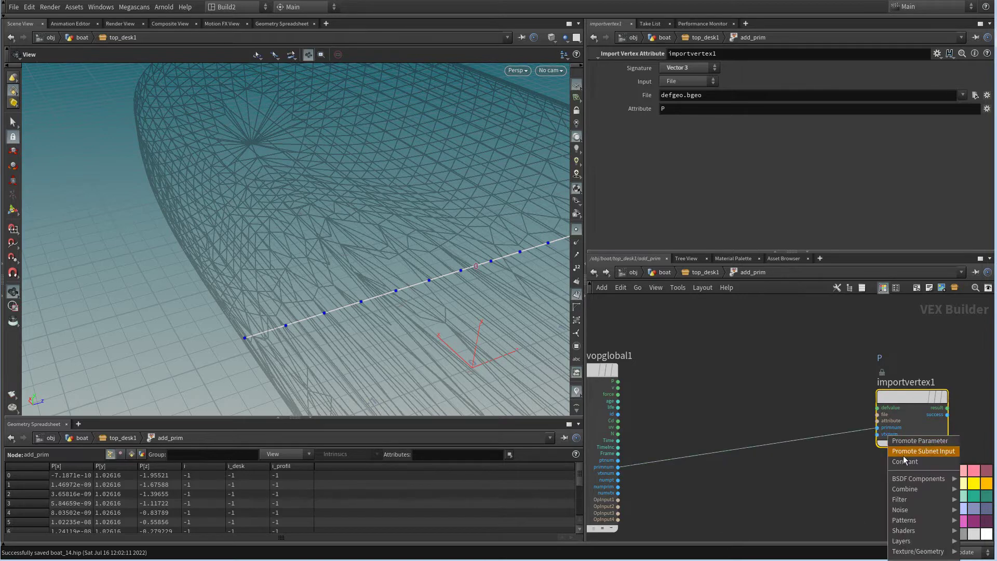
left_click(914, 467)
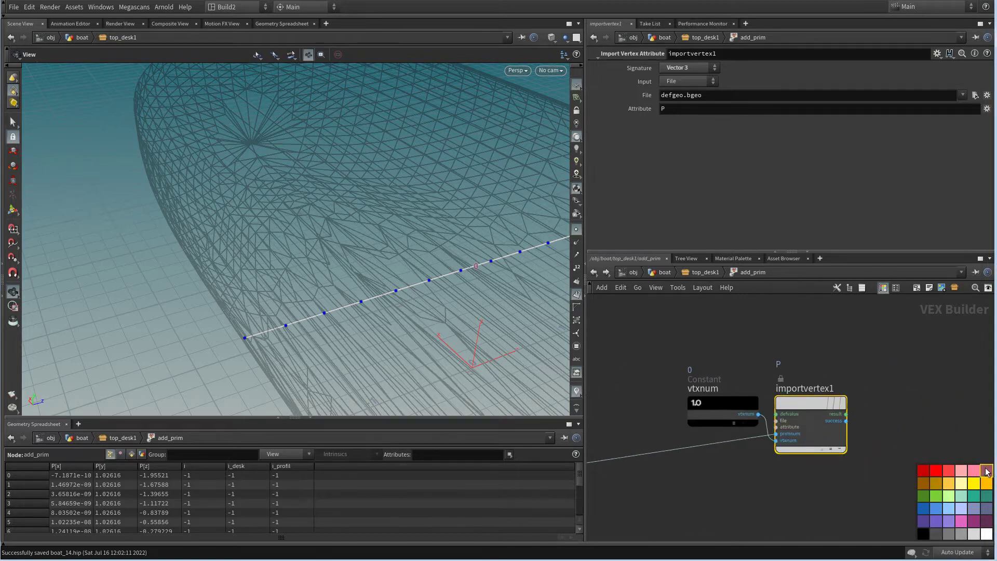
Color importvertex1 dark pink and set its Input to First Input
left_click(985, 470)
left_click(722, 404)
left_click(808, 447)
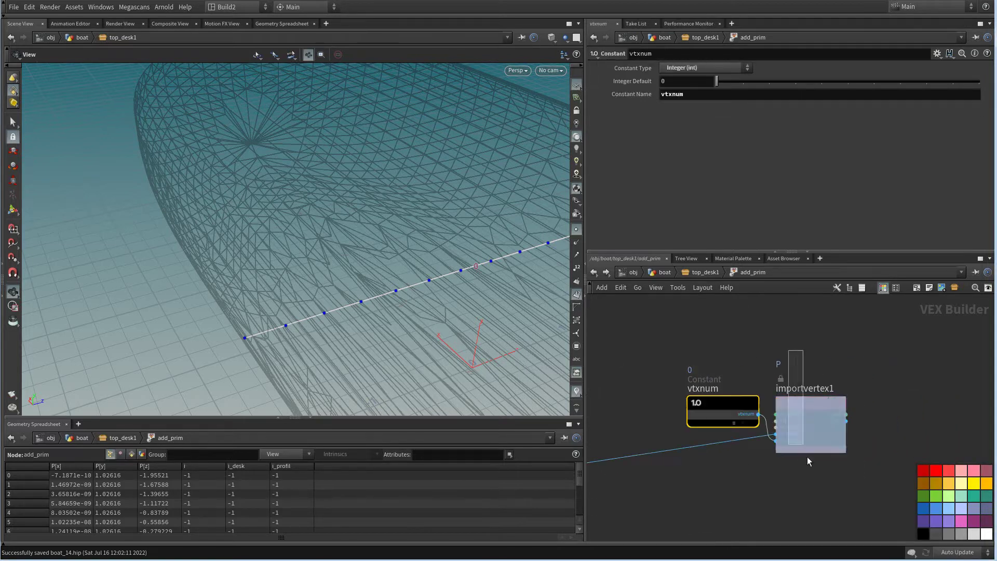
left_click(680, 102)
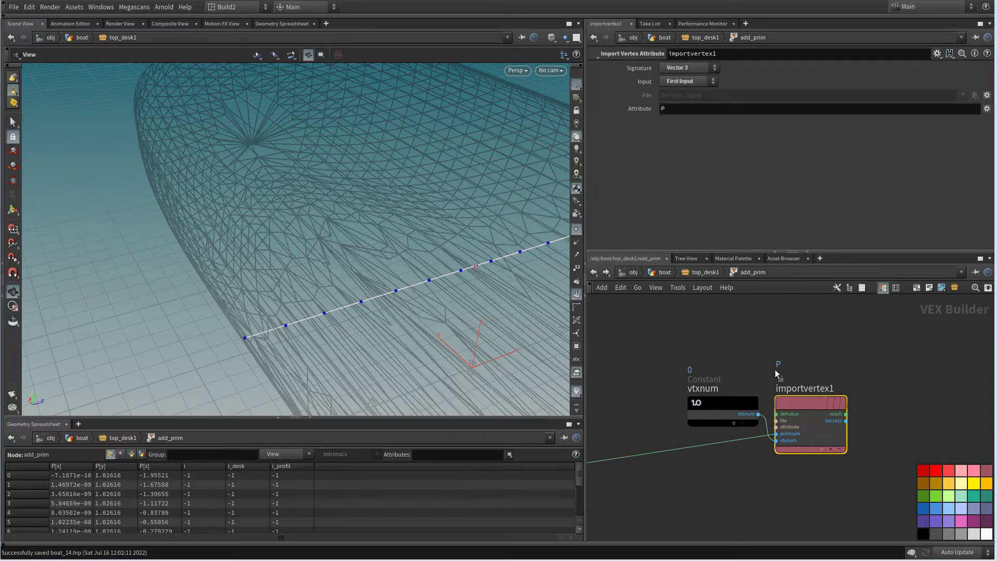
Duplicate importvertex1 with its vtxnum constant below the originals and set the copied constant to 1
key("shift+s")
scroll(774, 369, "down", 2)
left_click_drag(618, 332, 757, 490)
key("ctrl+c")
key("ctrl+v")
middle_click_drag(831, 415, 747, 417)
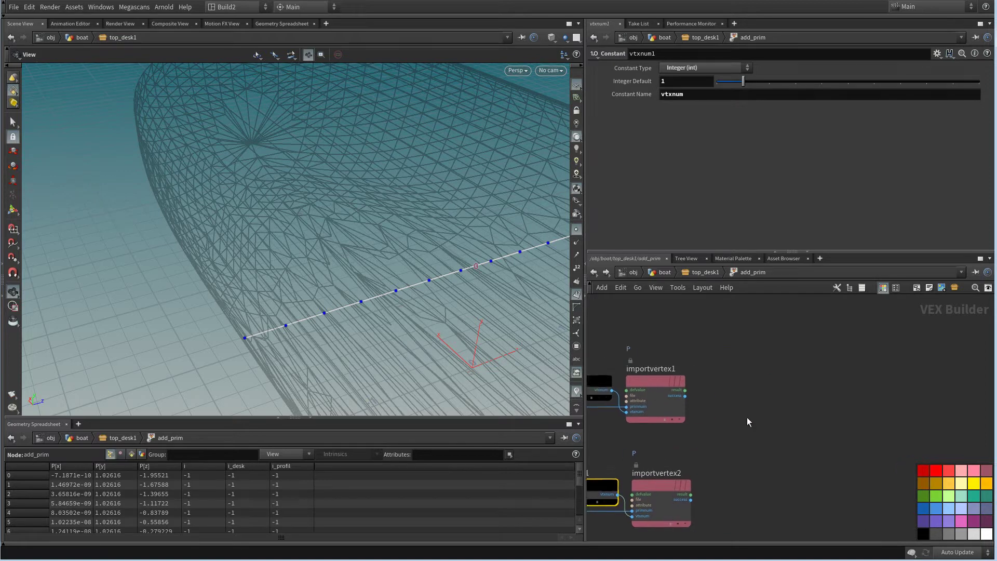
Add a Subtract node and wire the results of importvertex1 and importvertex2 into its first two inputs
key("Tab")
type("su")
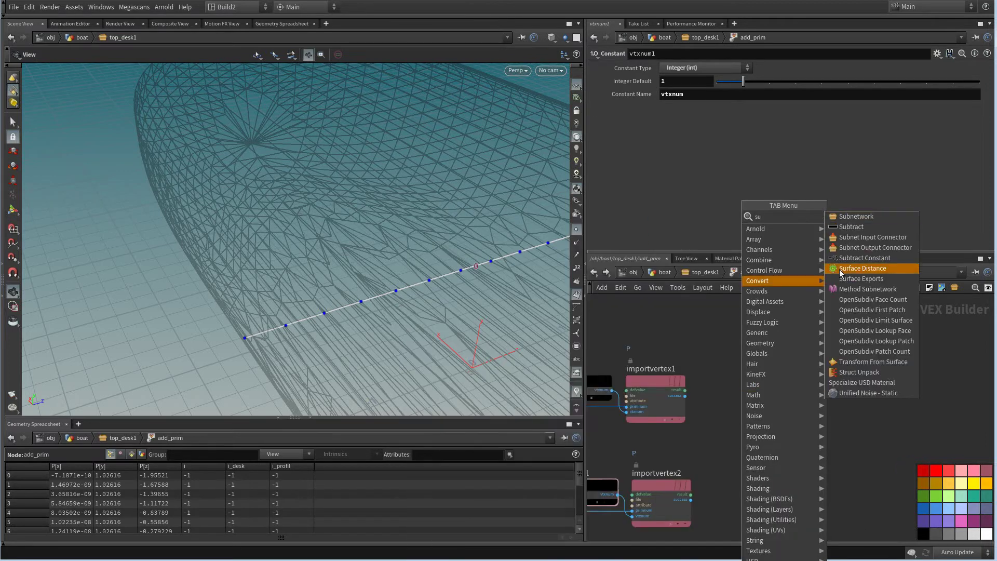
left_click(852, 227)
left_click(819, 429)
left_click_drag(685, 390, 791, 432)
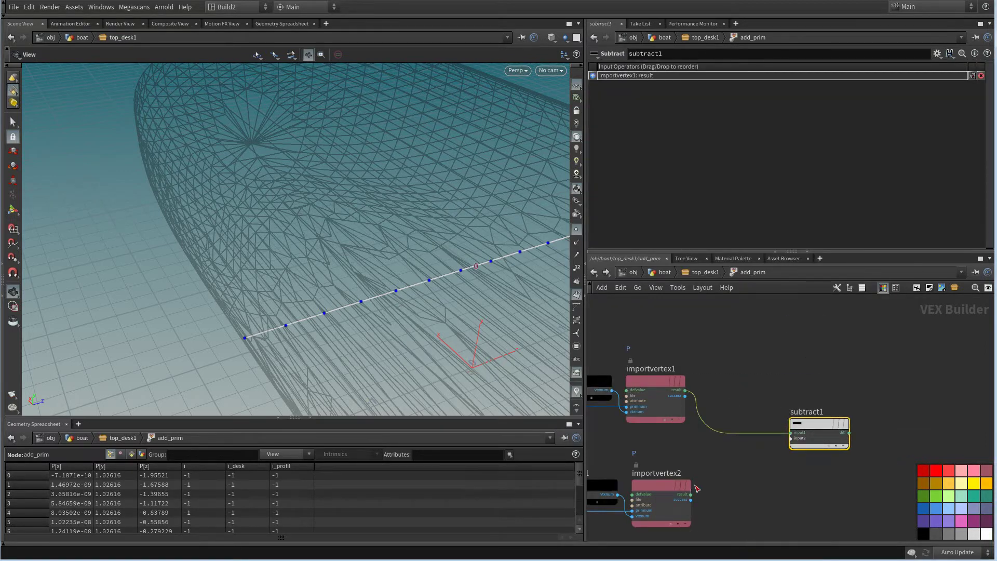
left_click_drag(691, 494, 792, 432)
Add a Displace Along Normal node beside the Subtract node in the add_prim network
middle_click_drag(791, 396, 689, 416)
scroll(704, 403, "up", 3)
key("Tab")
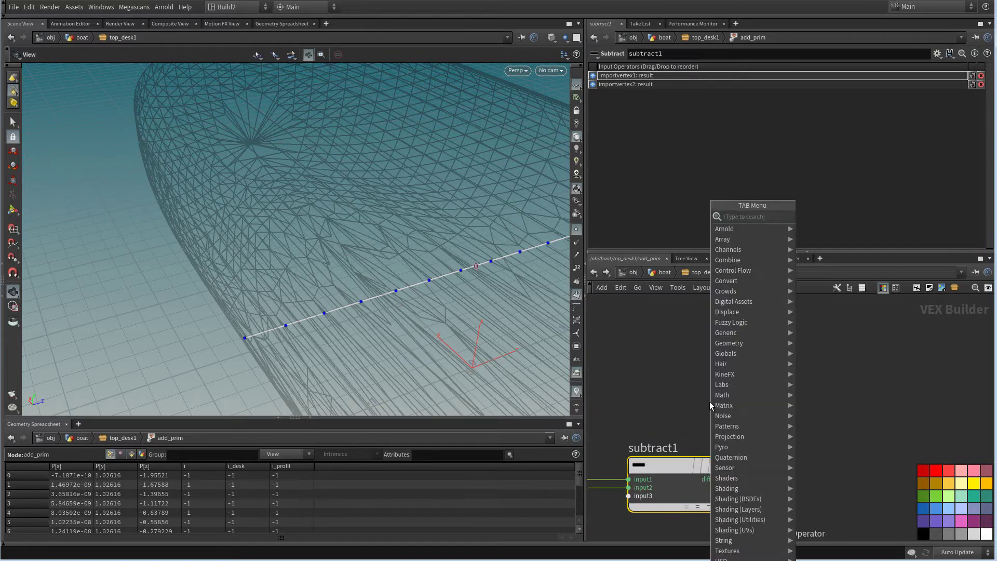
left_click(675, 379)
scroll(678, 380, "down", 3)
middle_click_drag(685, 382, 713, 432)
key("Tab")
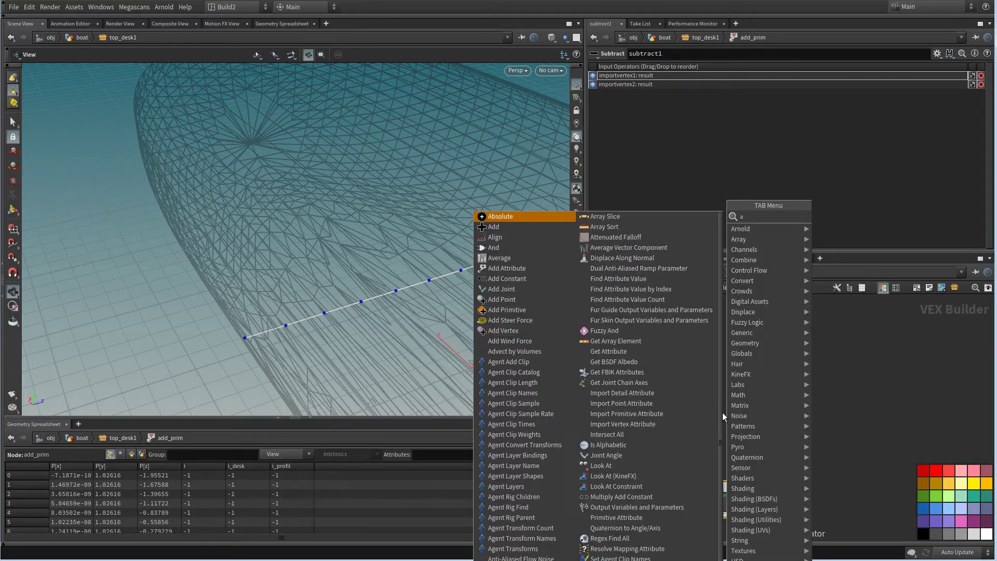
mouse_move(779, 214)
left_click(839, 251)
left_click(888, 375)
middle_click_drag(727, 376, 784, 414)
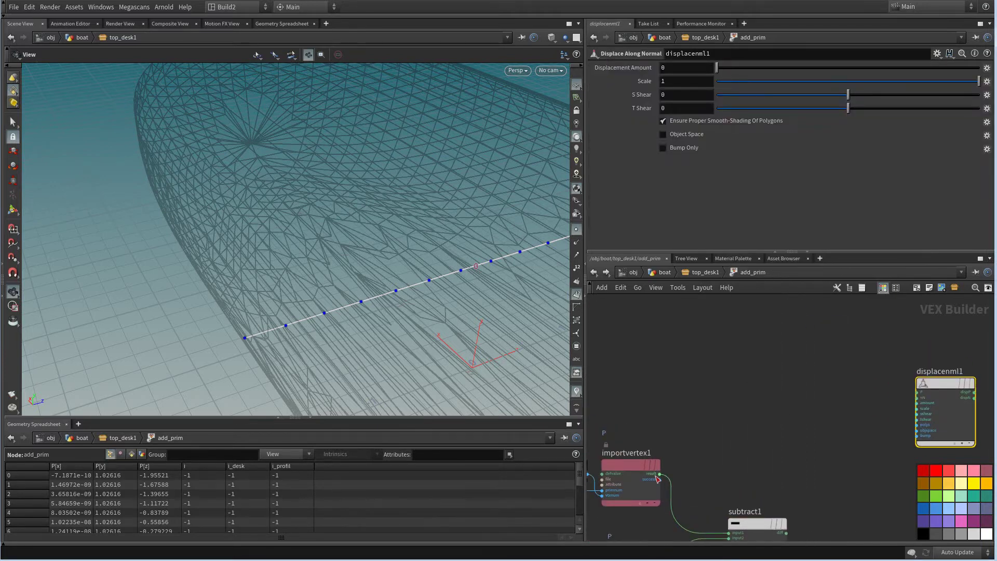
Wire importvertex1's result into the P input of displacenml1 and subtract1's diff into its nN input
left_click(660, 474)
left_click(899, 394)
middle_click_drag(853, 416, 741, 402)
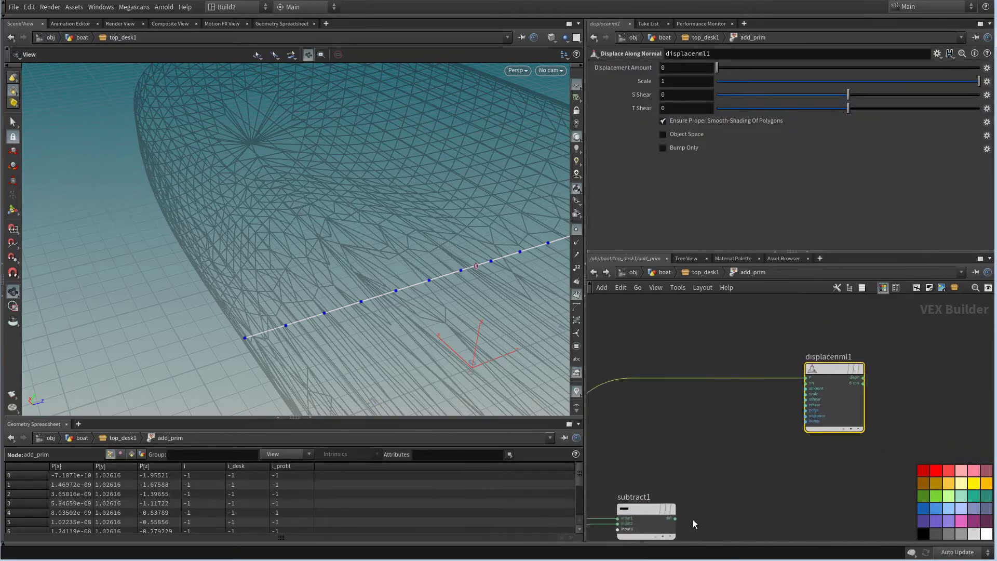
left_click(675, 518)
left_click(804, 383)
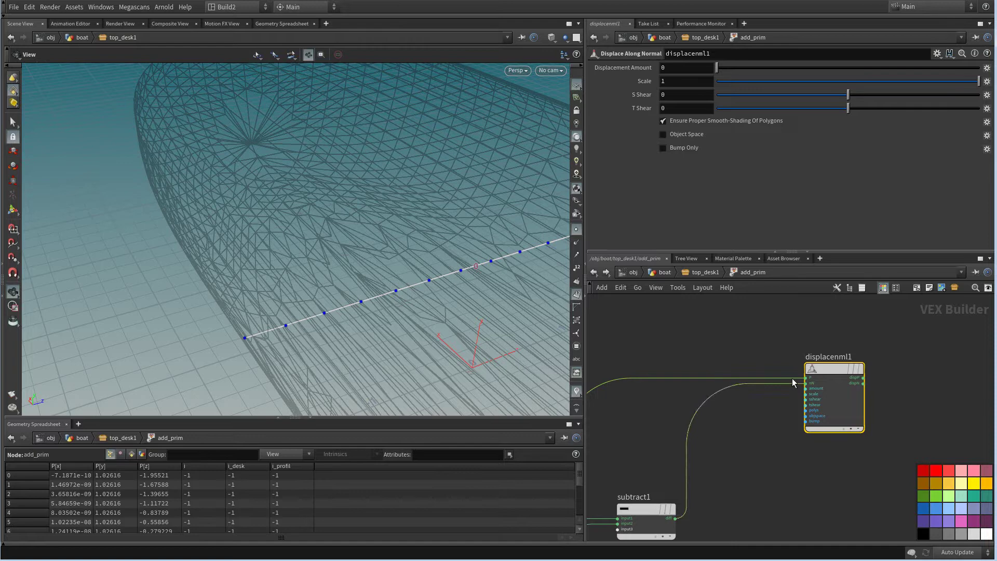
Create a Constant on displacenml1's amount input, set it to 0.25 and color it yellow-orange
right_click(822, 387)
left_click(830, 410)
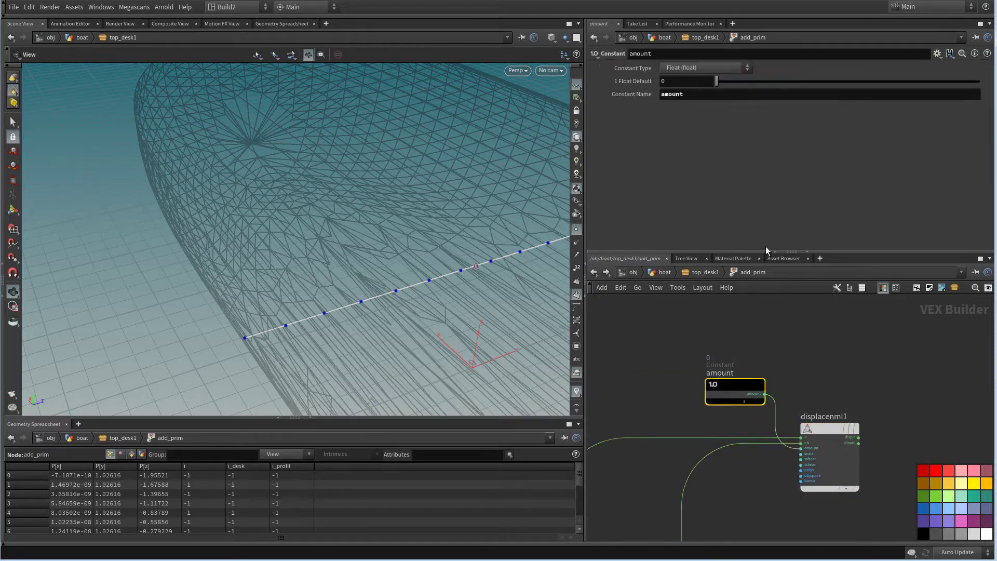
type("0.25")
key("Return")
left_click(951, 484)
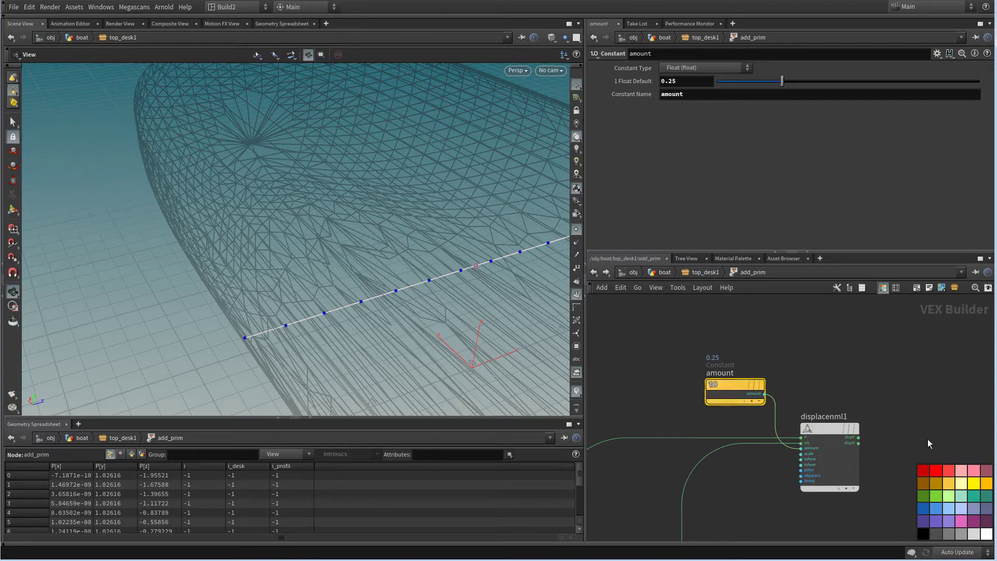
scroll(852, 399, "up", 1)
left_click_drag(732, 388, 694, 390)
middle_click_drag(800, 375, 741, 389)
left_click_drag(730, 380, 755, 454)
left_click(756, 457)
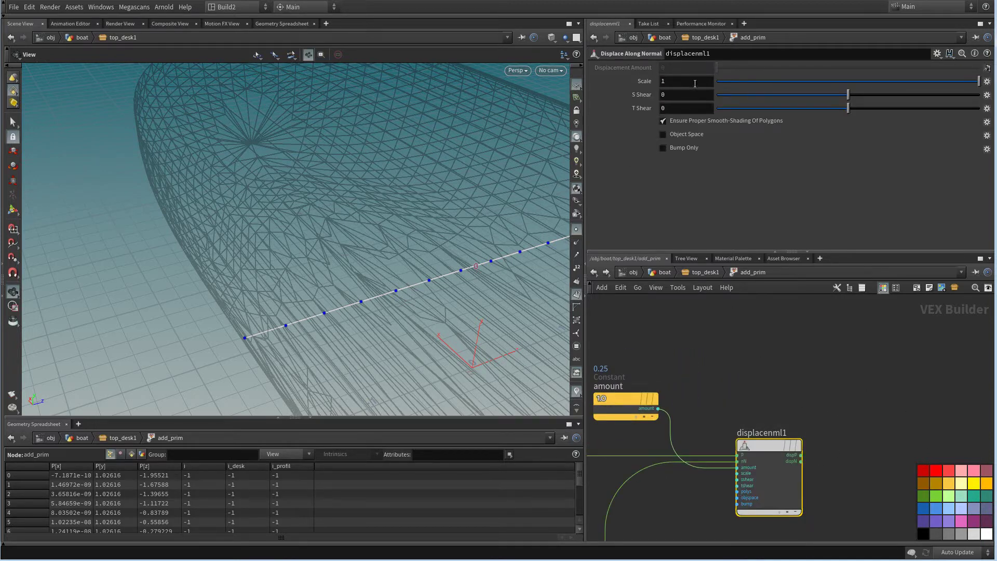
Add an Add Point node and wire displacenml1's dispP output into its point position input
middle_click_drag(819, 389, 735, 377)
key("Tab")
type("ad")
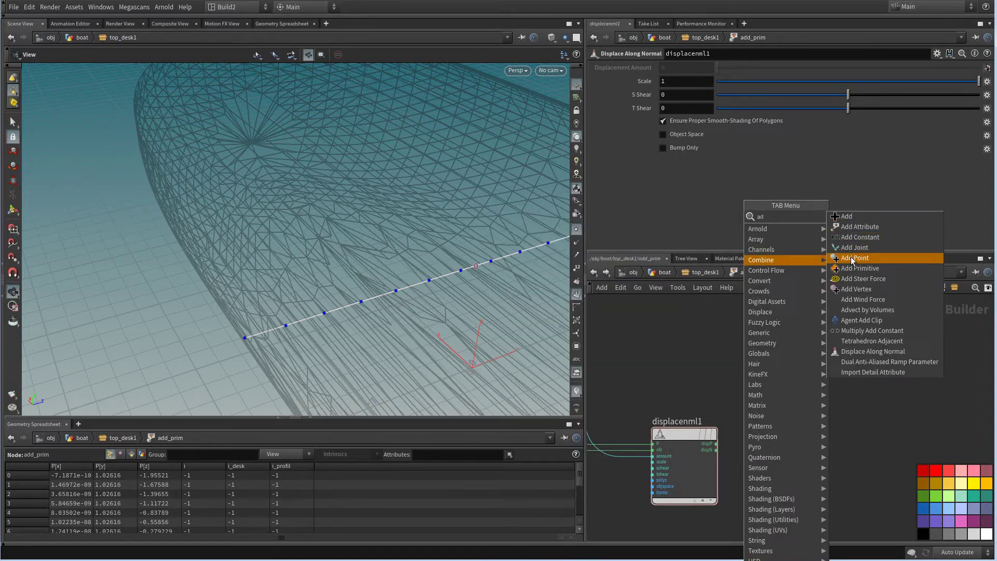
left_click(853, 259)
left_click(822, 432)
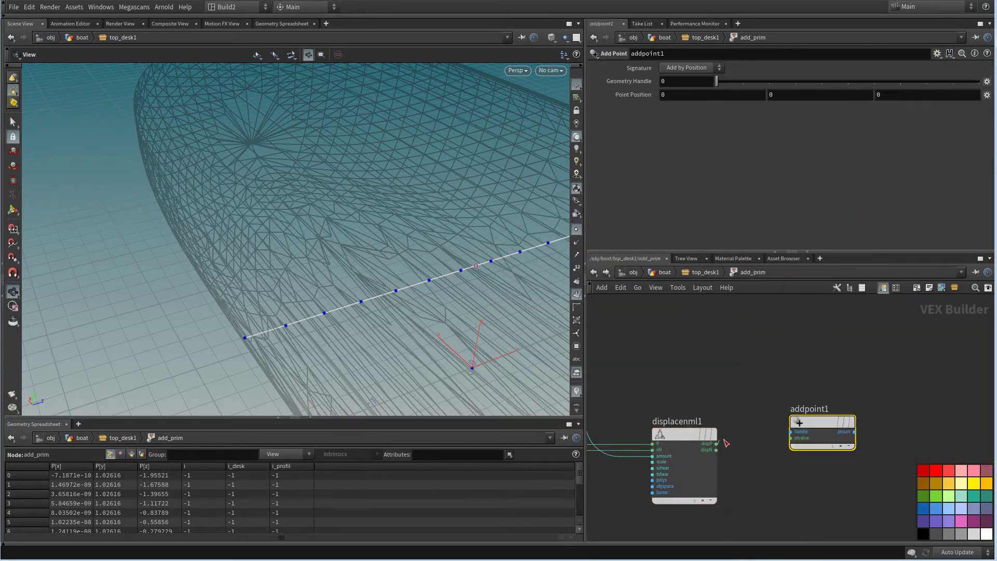
left_click_drag(717, 444, 790, 437)
right_click_drag(400, 325, 363, 366)
left_click_drag(363, 366, 507, 385)
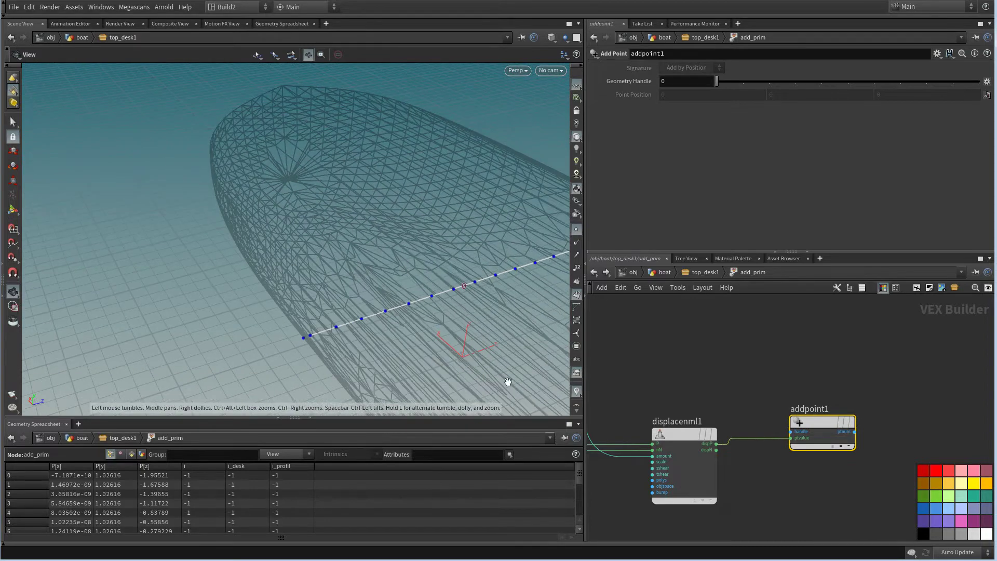
Return to the top_desk1 network and insert a Convert Line node between resample4 and add_prim
middle_click_drag(674, 382, 742, 362)
left_click(690, 275)
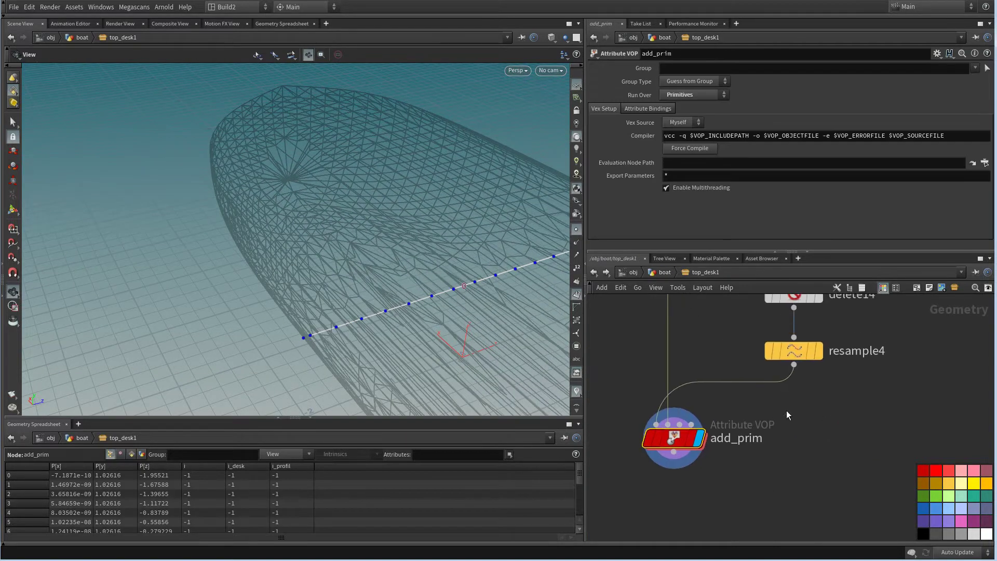
key("Tab")
type("li")
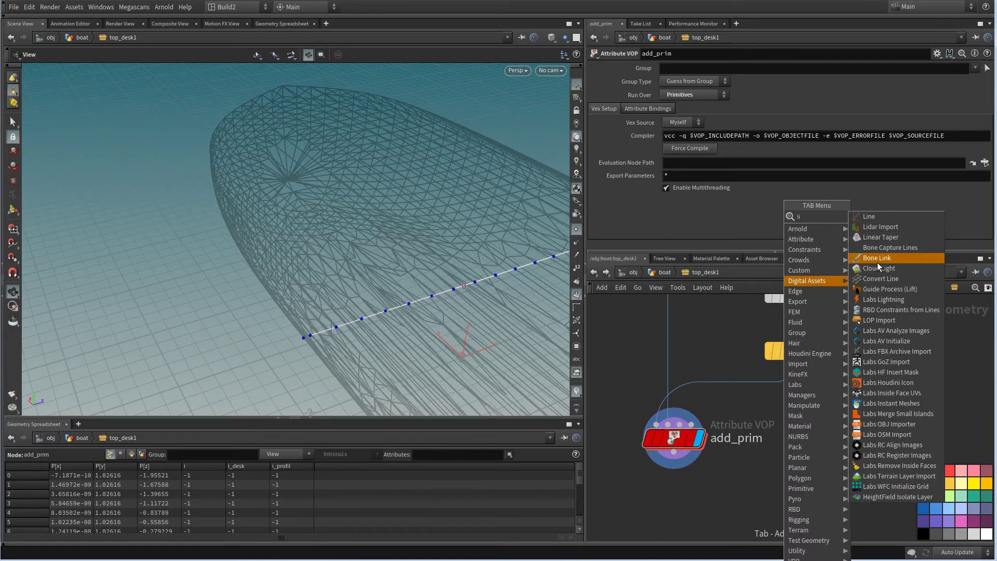
left_click(881, 279)
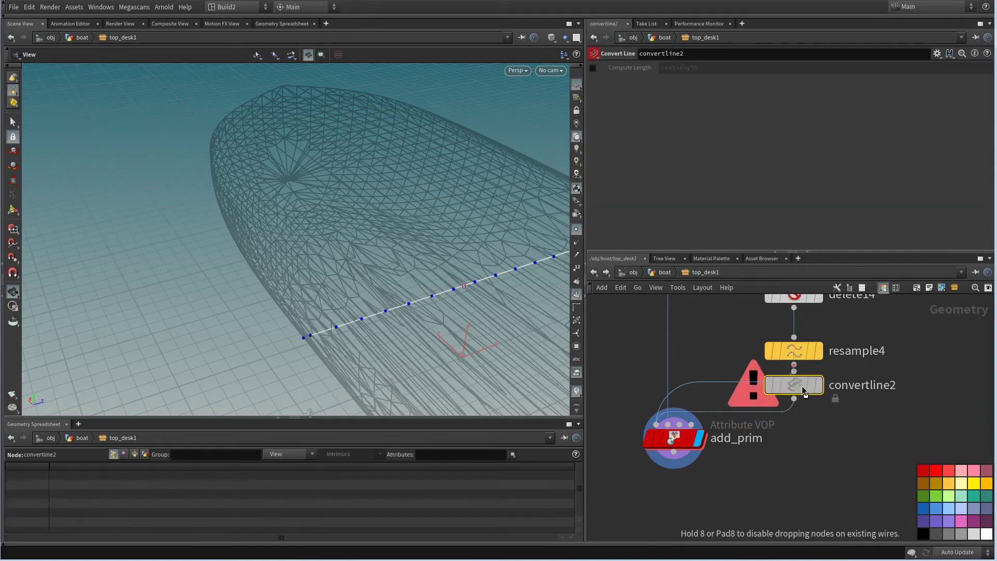
left_click(793, 445)
scroll(446, 343, "up", 2)
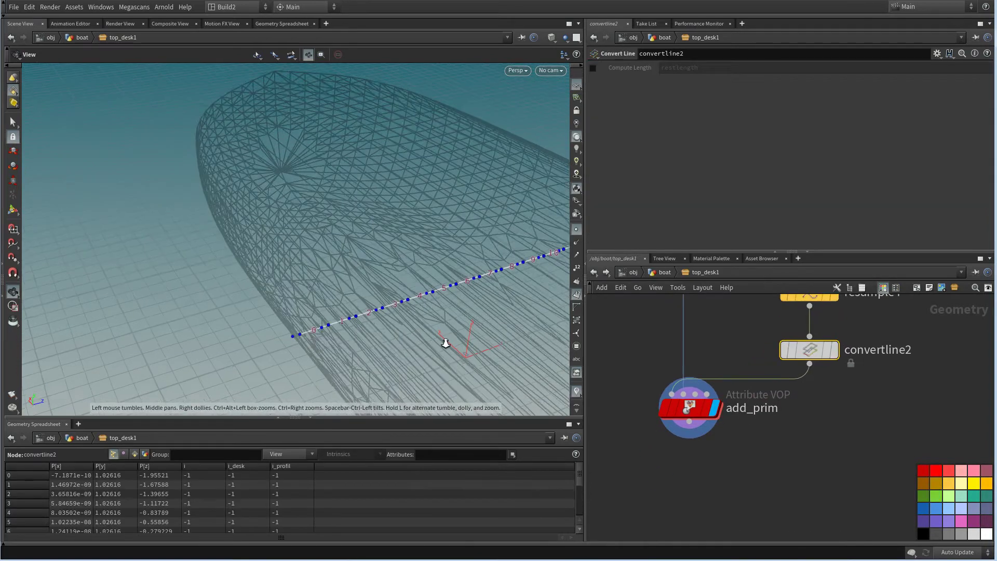
Inside add_prim, reorder subtract1's inputs so that importvertex2's result comes before importvertex1's
double_click(685, 403)
left_click(682, 498)
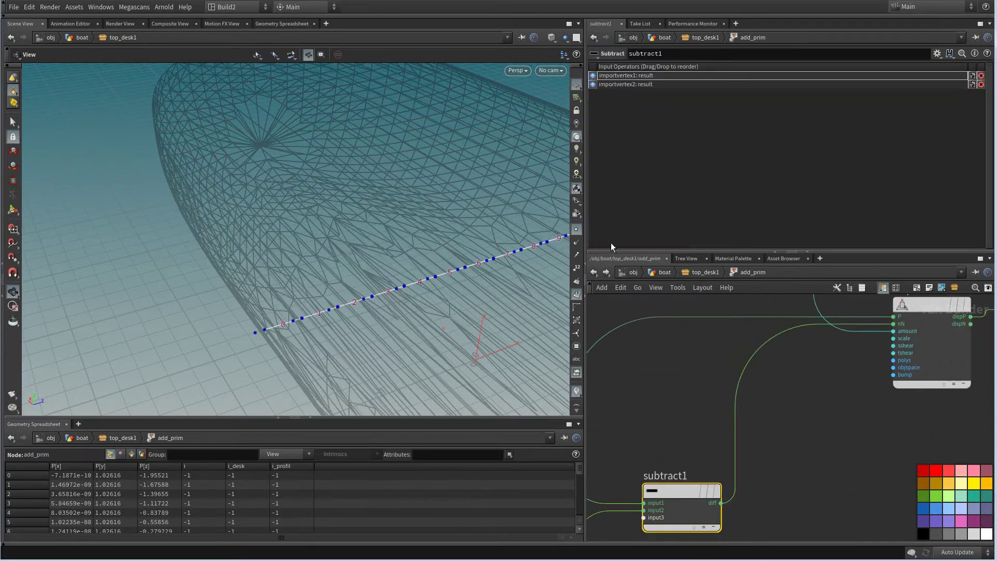
key("h")
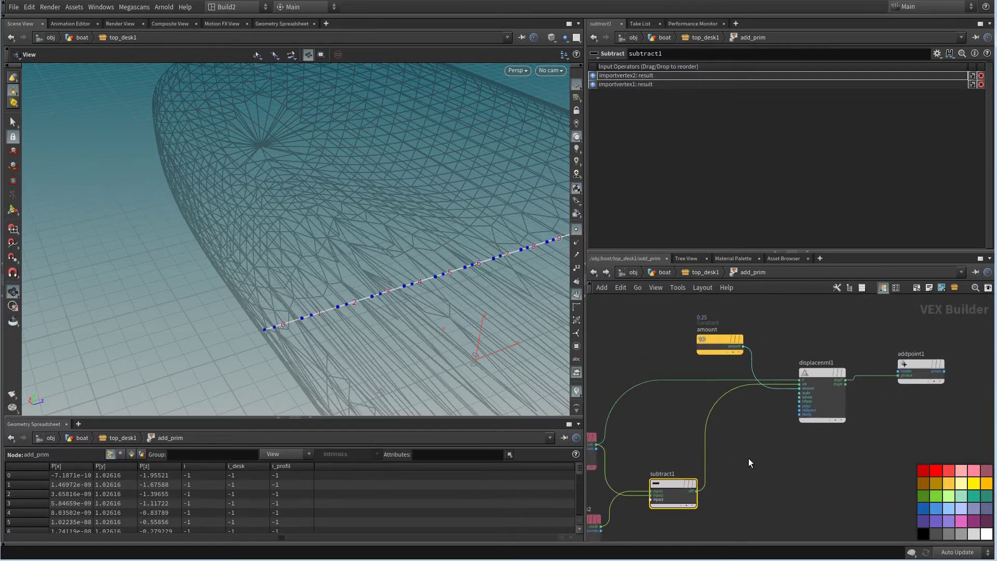
middle_click_drag(758, 462, 740, 466)
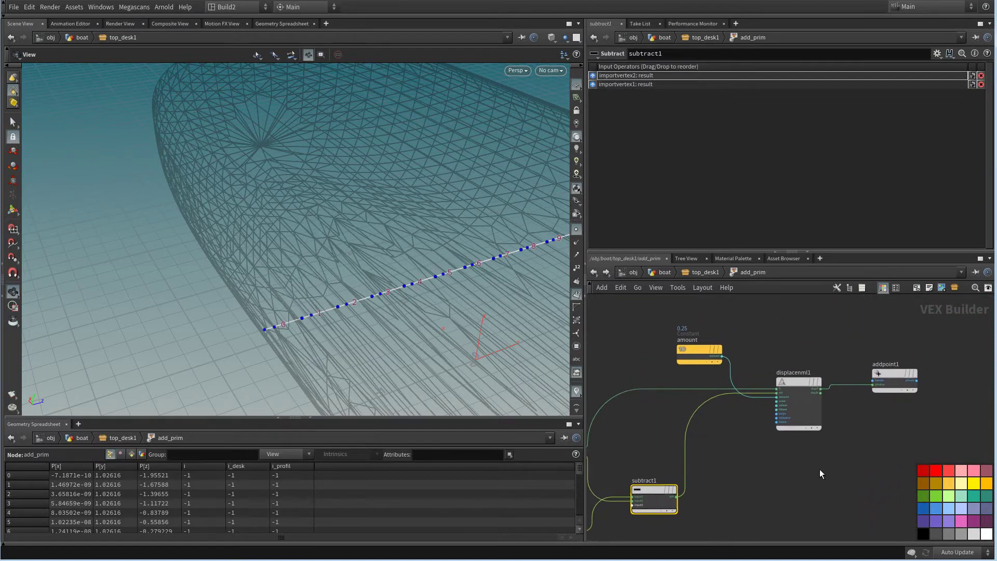
Duplicate the amount constant, displacenml1 and addpoint1 below the originals and set the copied constant to 0.75
left_click_drag(670, 332, 882, 425)
key("ctrl+c")
key("ctrl+v")
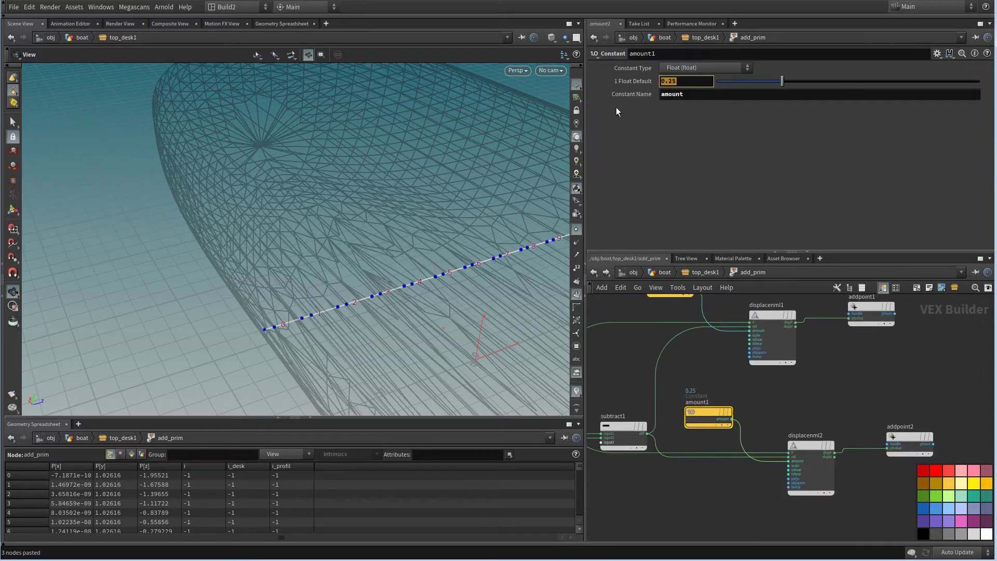
type("0.75")
key("Return")
scroll(843, 402, "down", 2)
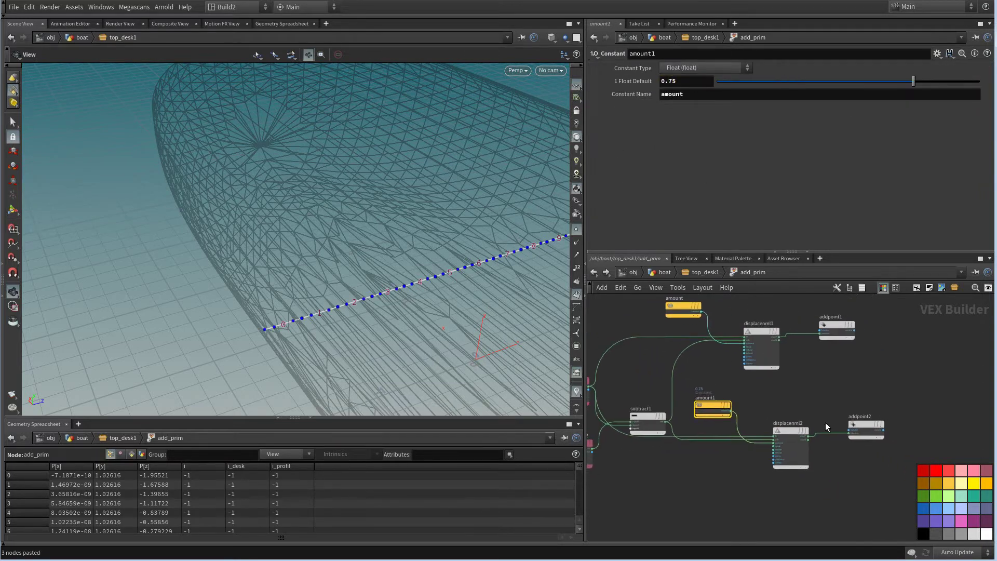
left_click_drag(883, 479, 698, 426)
Add a Remove Primitive node, color it dark pink and feed its primitive number from the global primnum
middle_click_drag(771, 402, 855, 435)
middle_click_drag(626, 363, 823, 384)
scroll(779, 398, "up", 3)
left_click(779, 398)
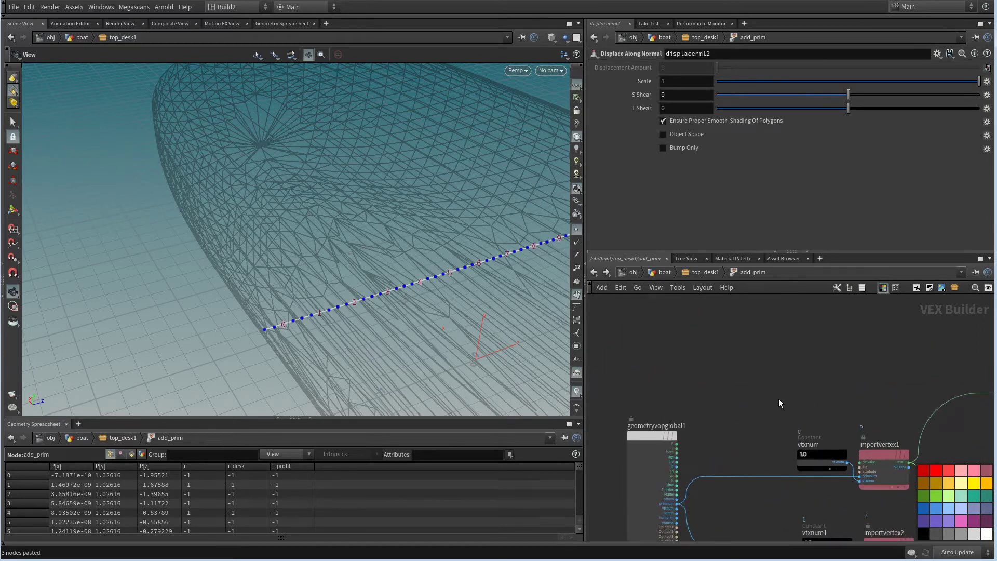
key("Tab")
left_click(889, 224)
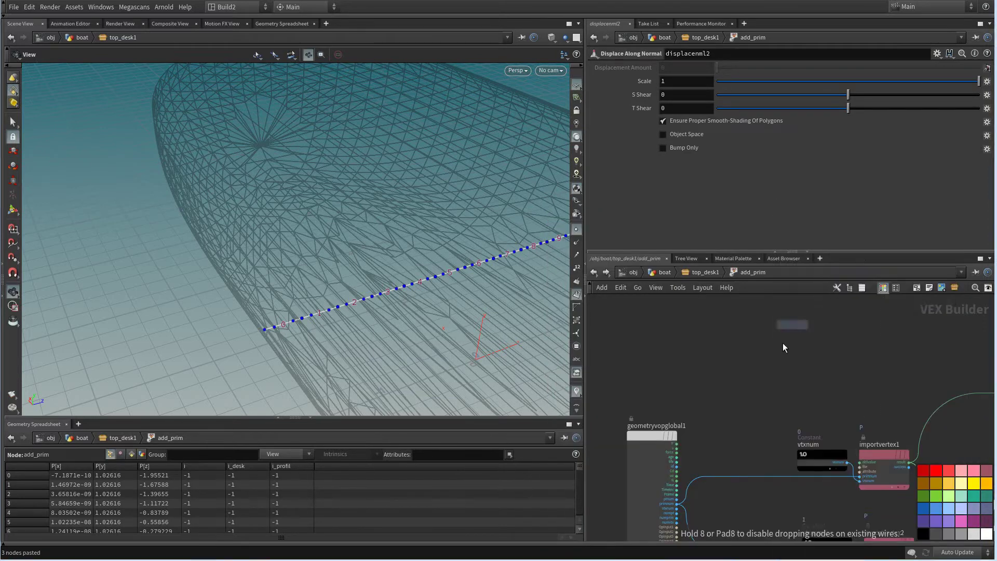
left_click(794, 386)
scroll(727, 384, "up", 3)
left_click(831, 381)
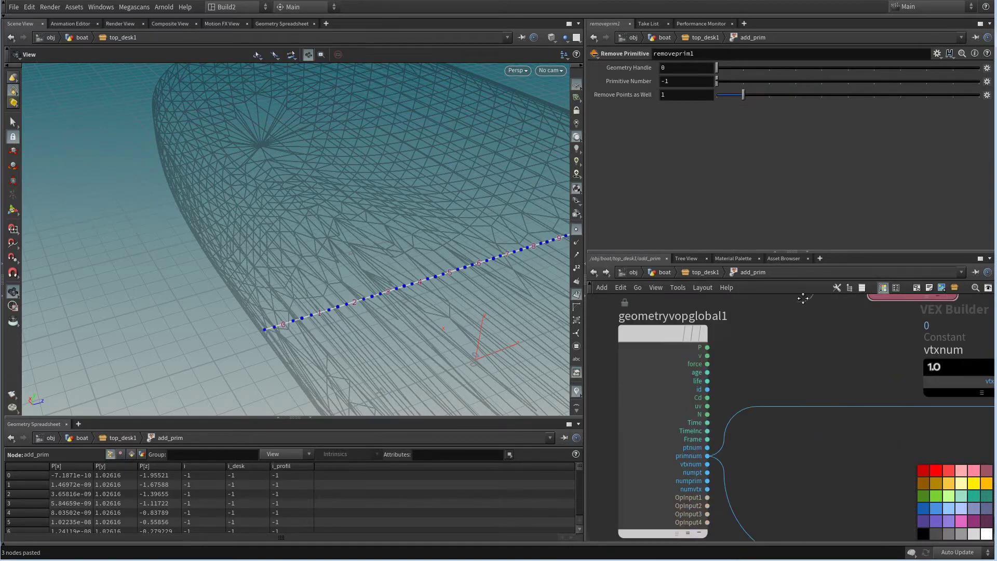
left_click(726, 451)
Examine the two point-adding branches and how the remaining points lie across the hull
scroll(798, 431, "down", 6)
middle_click_drag(956, 396, 780, 425)
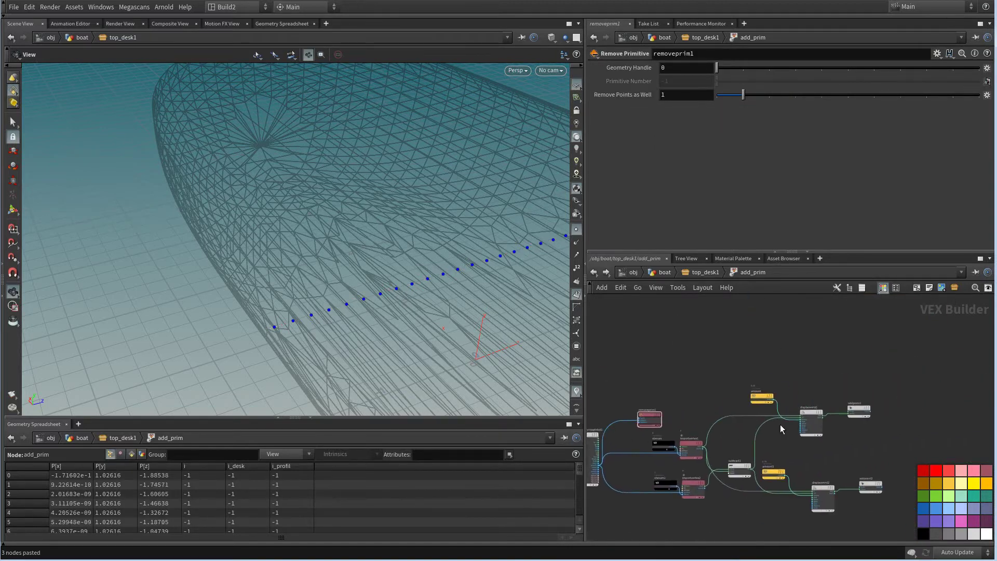
middle_click_drag(865, 424, 762, 394)
scroll(783, 396, "up", 3)
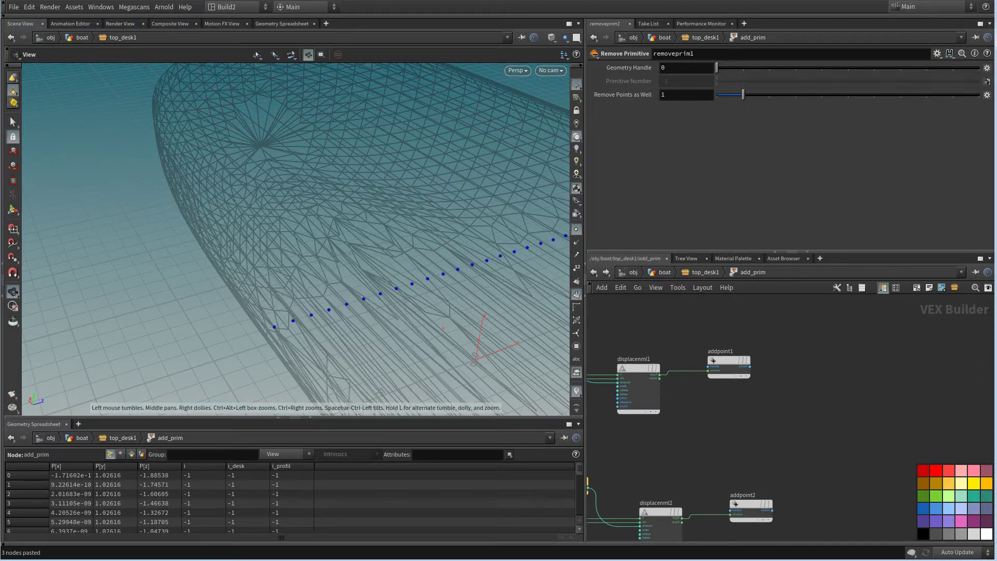
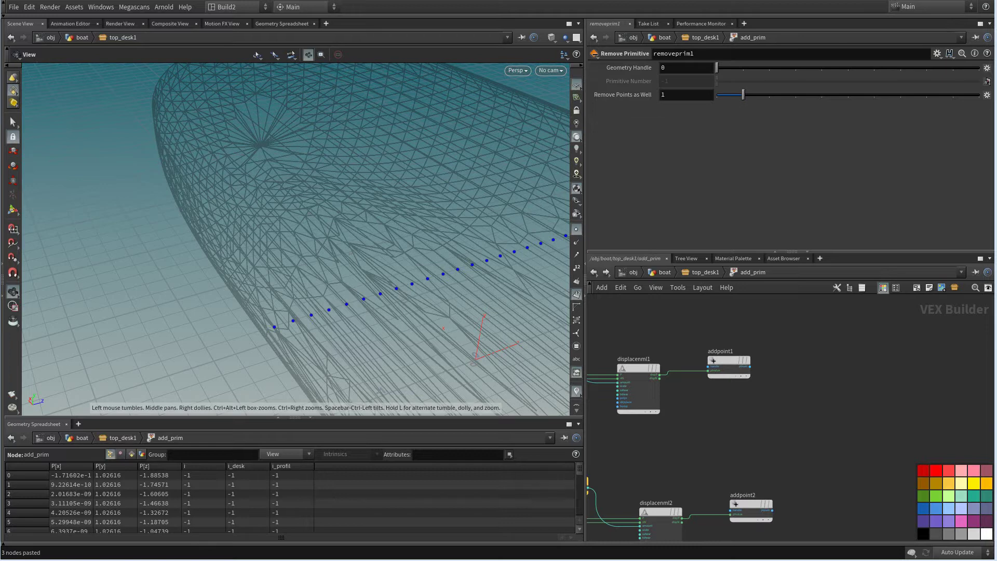
middle_click_drag(726, 443, 772, 463)
scroll(715, 410, "down", 4)
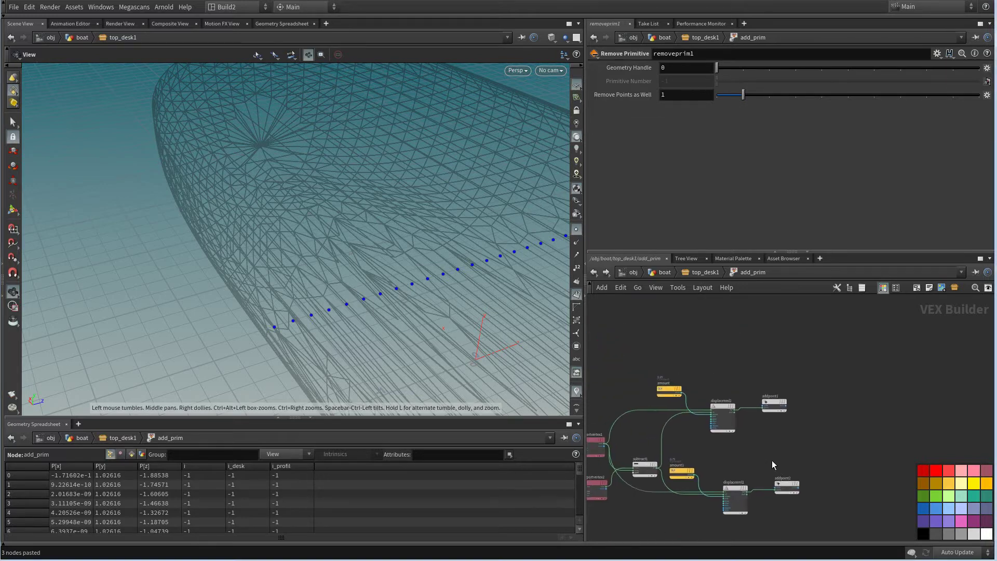
scroll(771, 460, "up", 2)
right_click_drag(479, 302, 449, 324)
left_click_drag(449, 324, 414, 319)
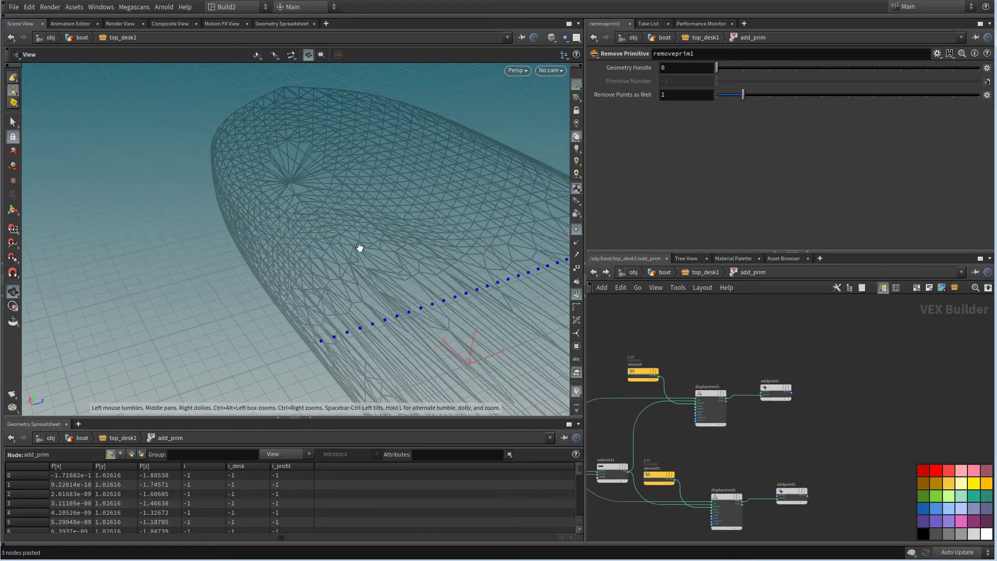
left_click_drag(418, 220, 339, 158)
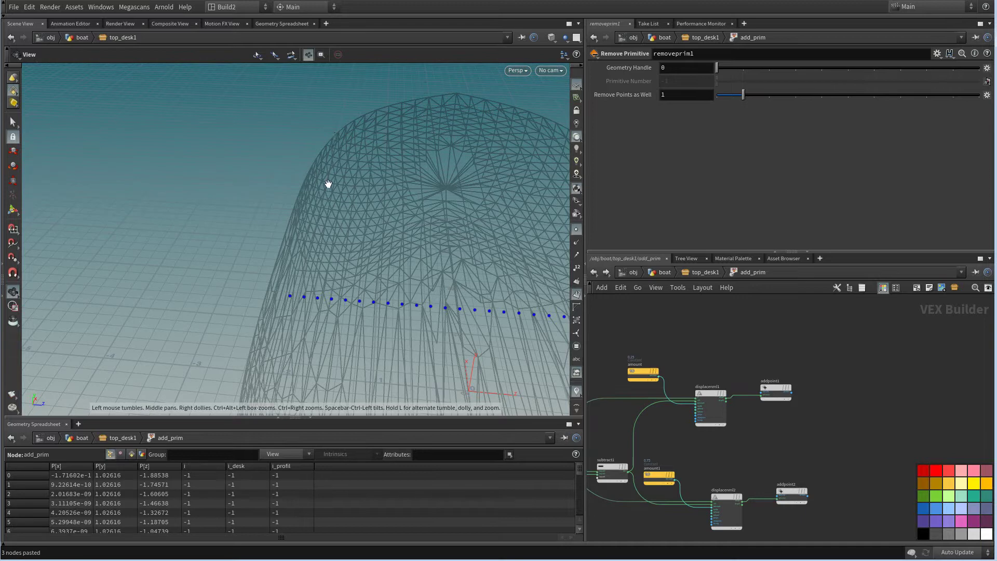
Add an Intersect node beyond the two Add Point nodes and color it blue
middle_click_drag(830, 449, 765, 426)
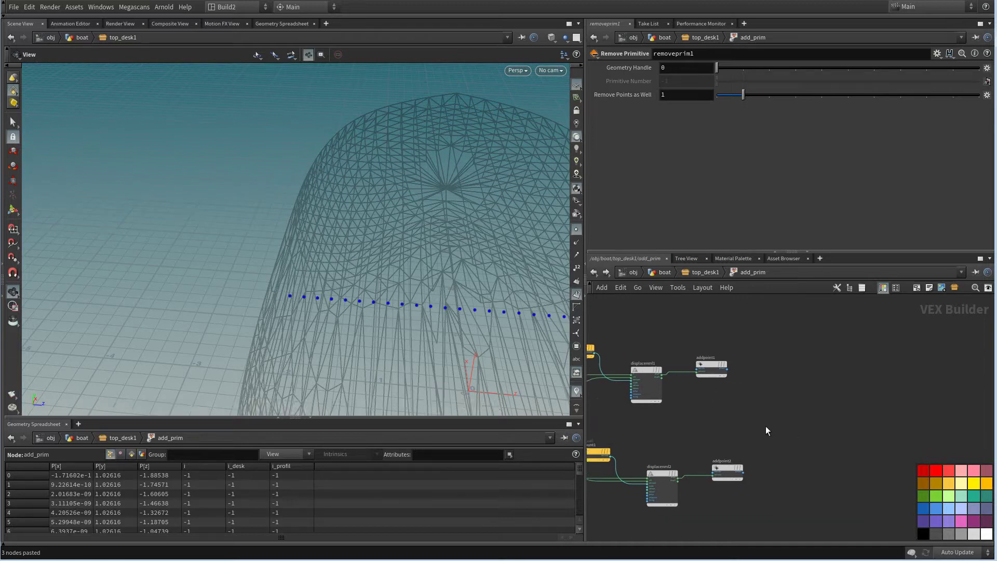
key("Tab")
type("in")
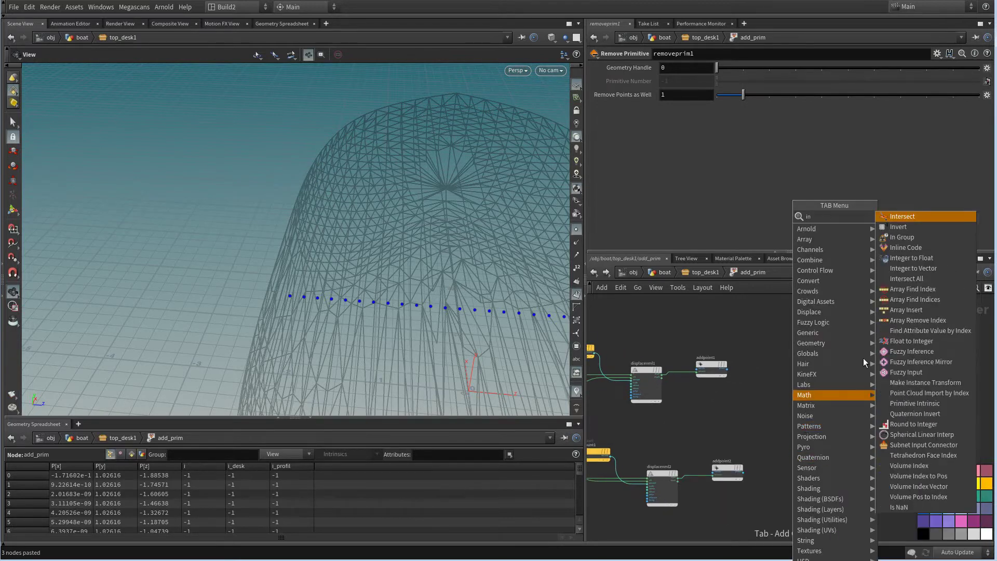
left_click(934, 217)
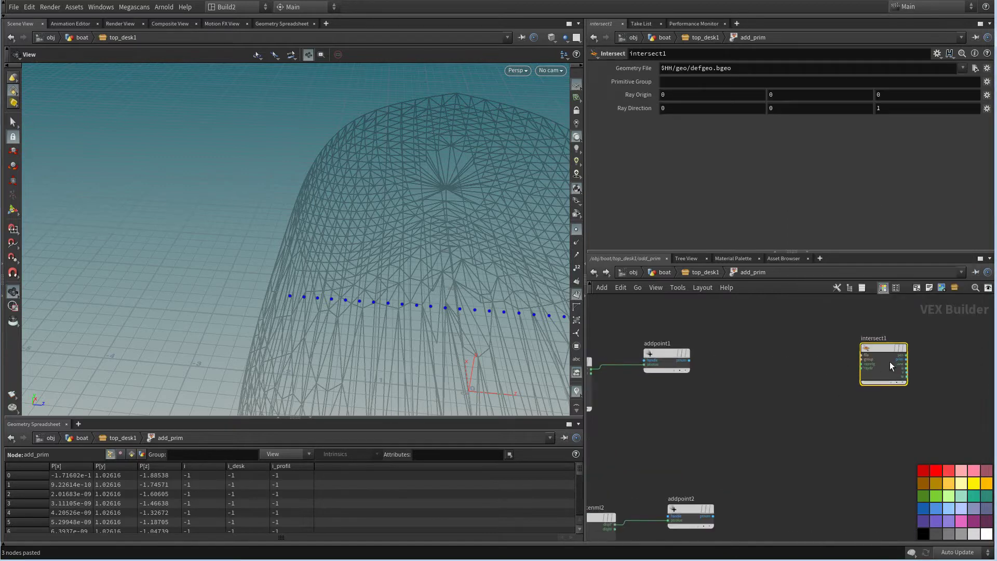
left_click(851, 397)
Wire OpInput2 of the geometry globals into intersect1's file input
scroll(815, 405, "up", 3)
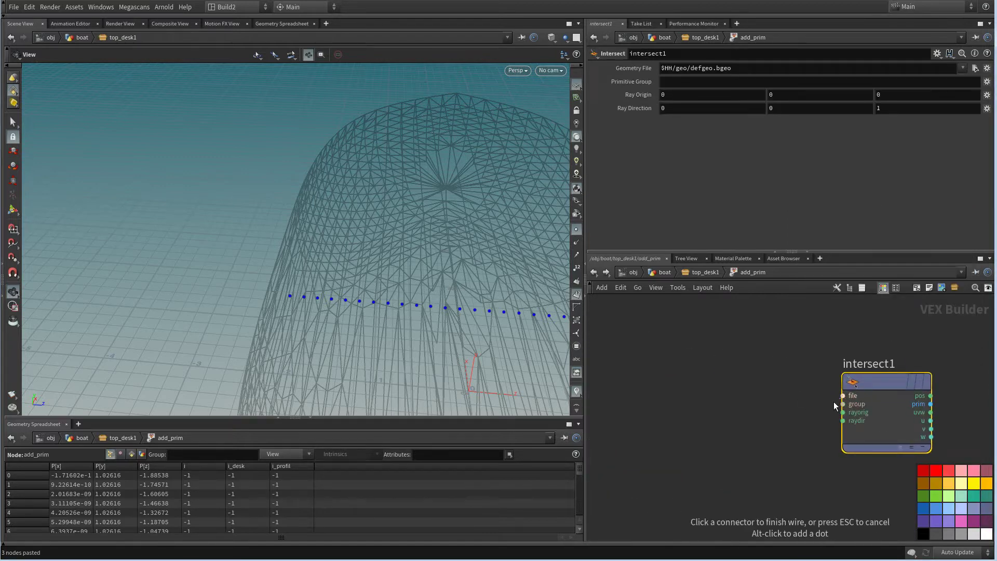
scroll(834, 405, "down", 5)
middle_click_drag(834, 405, 993, 403)
scroll(764, 436, "up", 4)
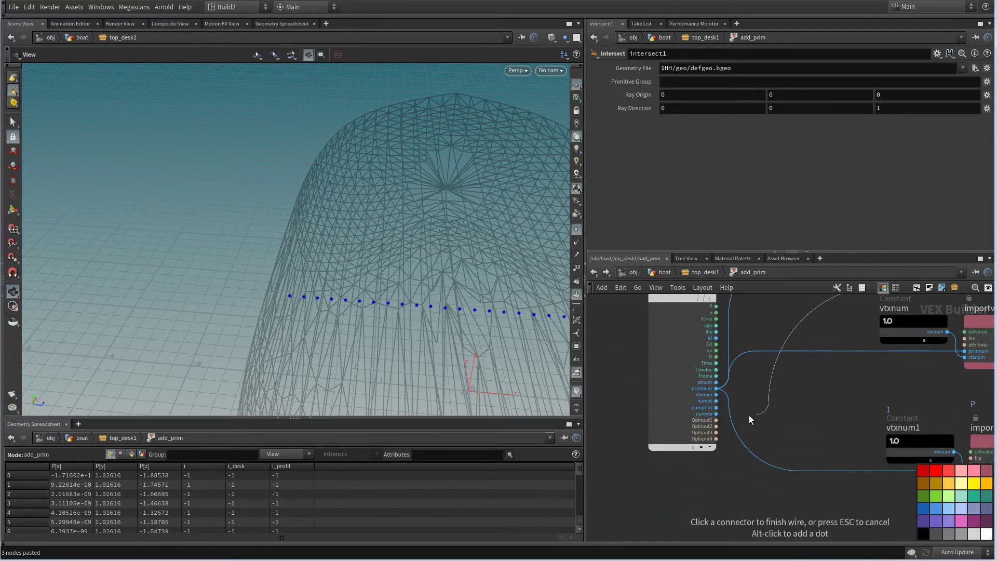
left_click(718, 428)
scroll(746, 457, "down", 4)
scroll(751, 394, "up", 2)
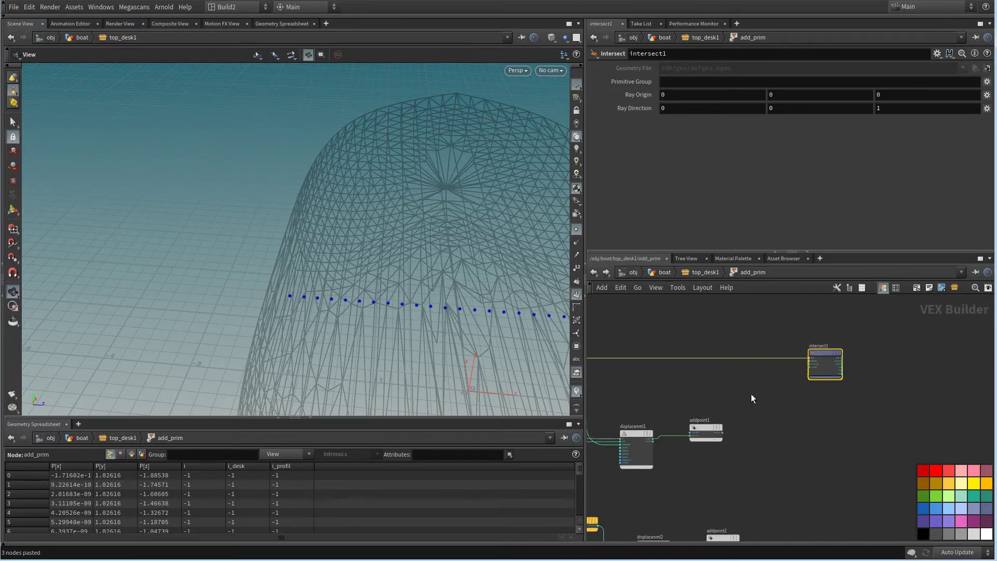
Delete the two Add Point nodes behind displacenml1 and displacenml2
left_click_drag(689, 397, 764, 475)
scroll(752, 472, "down", 3)
key("Delete")
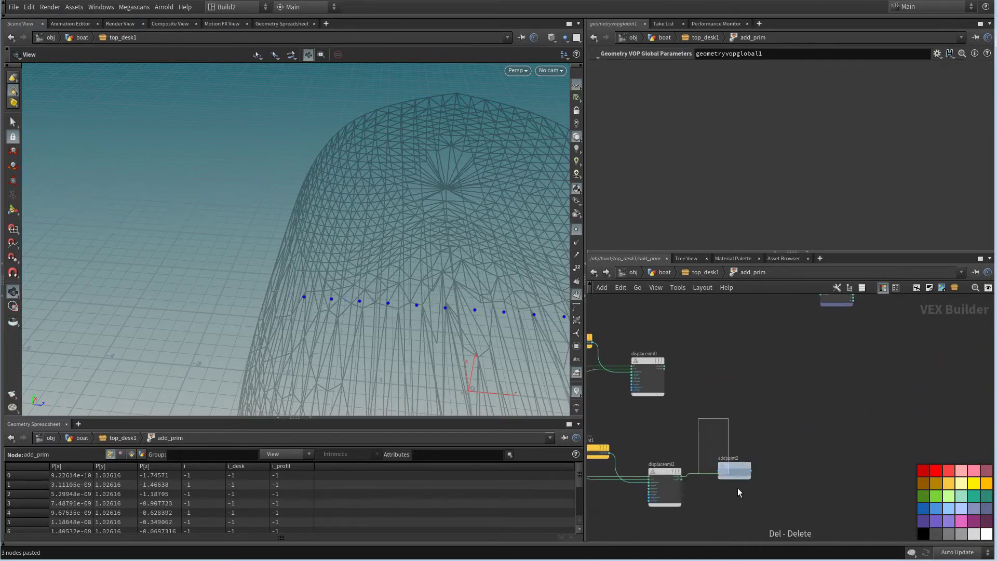
Wire the displaced position of displacenml1 into the rayorig input of intersect1
scroll(647, 441, "up", 5)
left_click(642, 436)
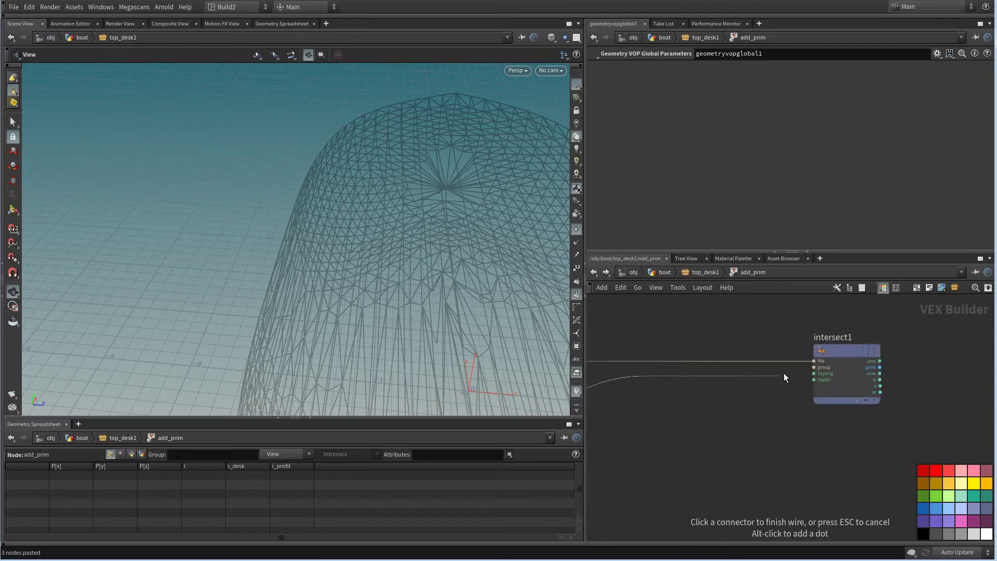
left_click(804, 373)
left_click_drag(837, 353, 762, 389)
scroll(738, 453, "up", 3)
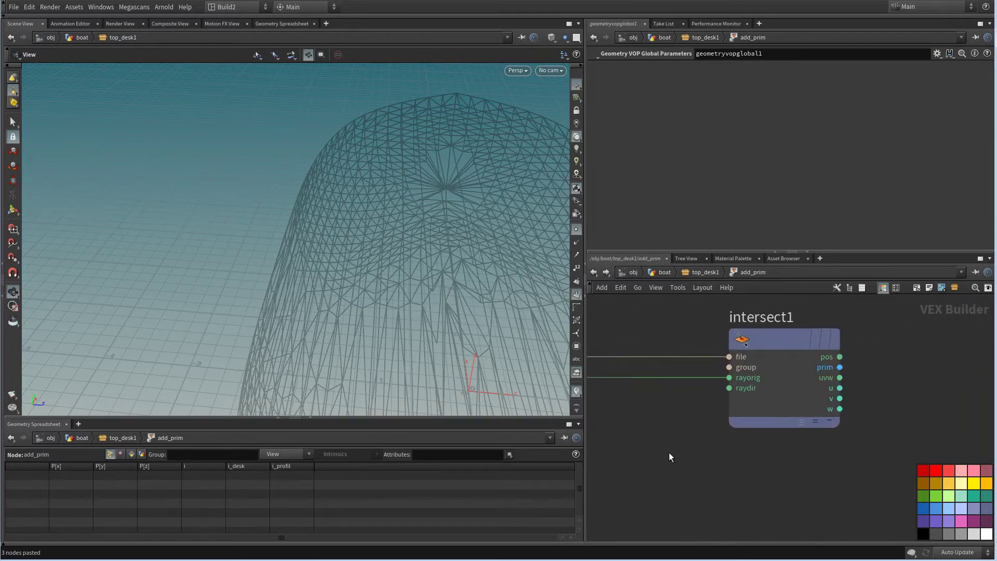
Add a Normalize node fed by the output of subtract1, above the displacement branches
middle_click_drag(669, 455, 685, 477)
right_click_drag(696, 432, 681, 483)
middle_click_drag(680, 483, 814, 481)
scroll(815, 478, "down", 1)
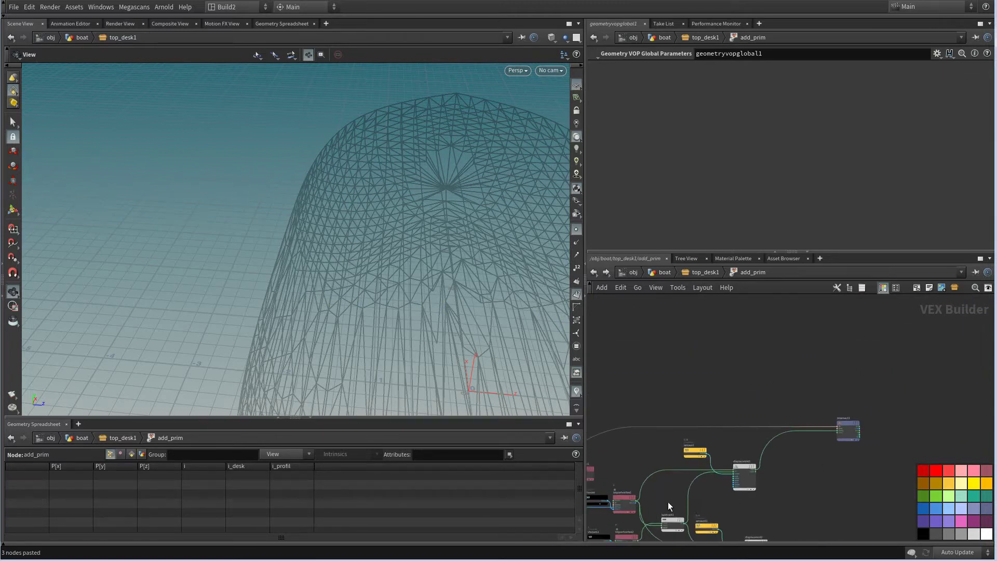
scroll(667, 499, "up", 1)
middle_click_drag(674, 496, 665, 438)
left_click(675, 470)
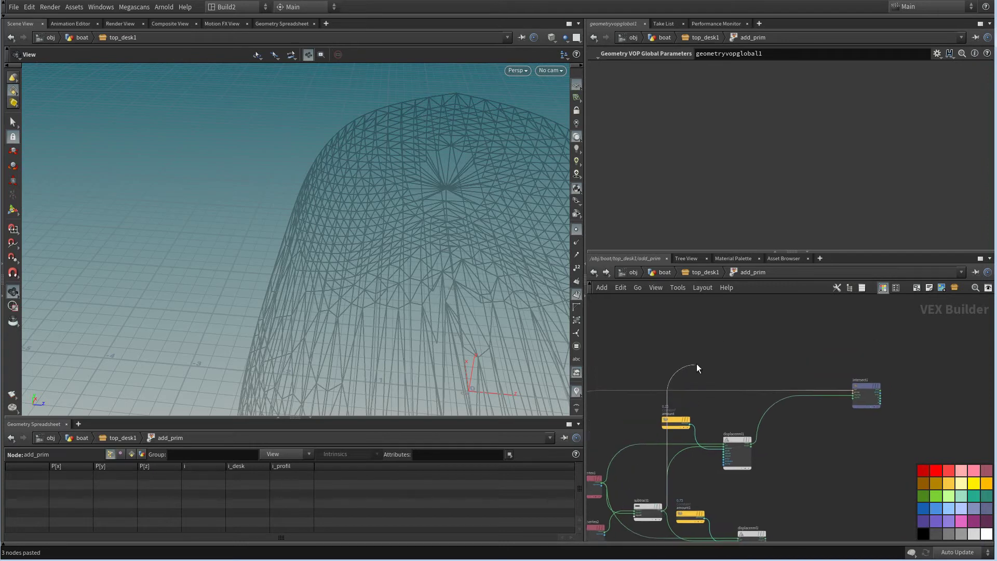
key("Tab")
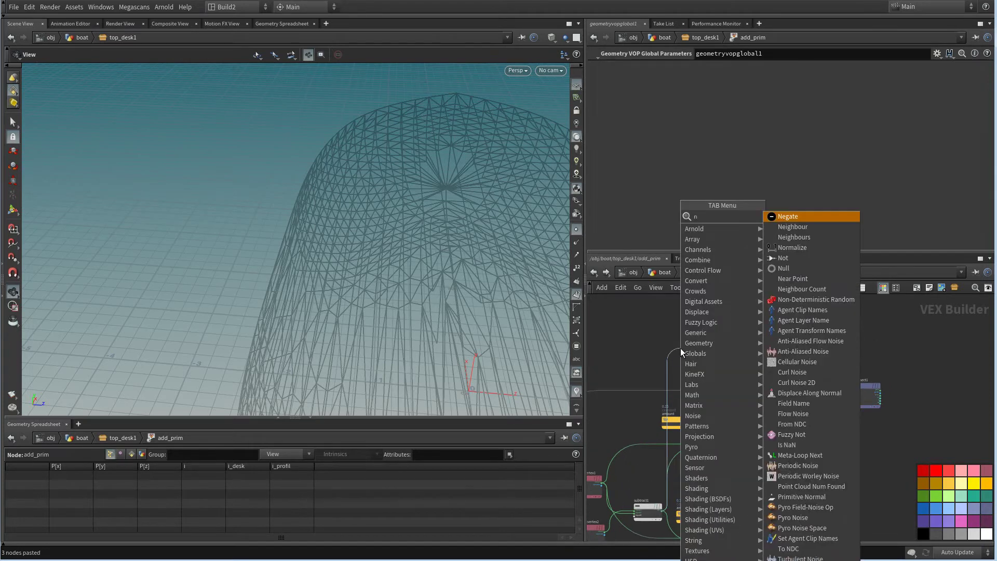
key("Escape")
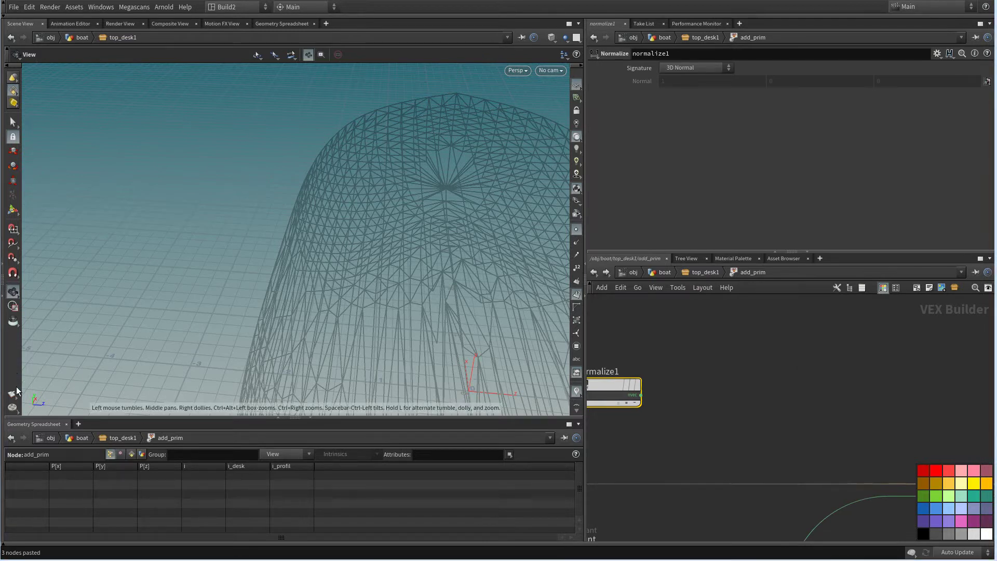
Add a Cross Product node with the normalized vector connected to its vec1 input
key("Tab")
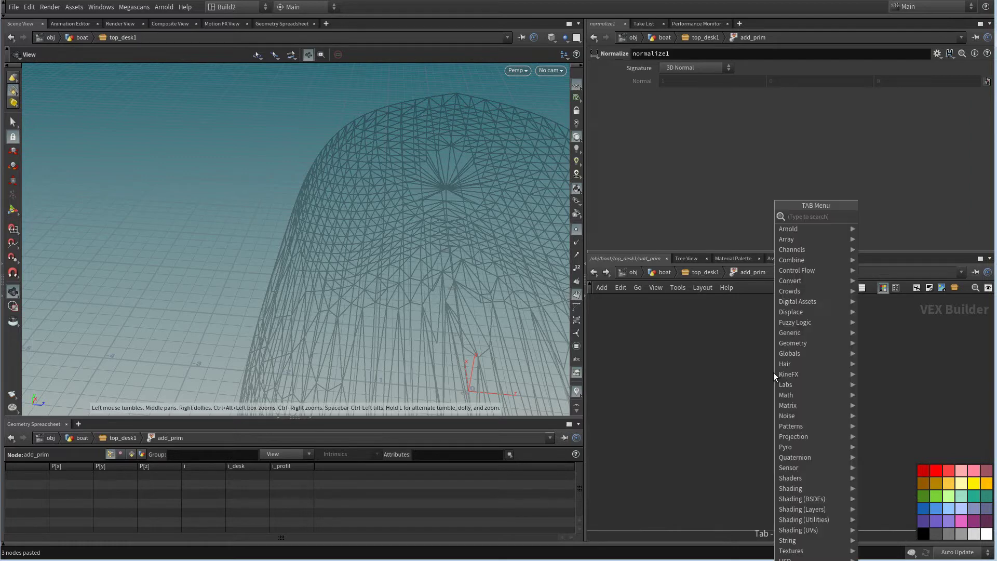
type("cro")
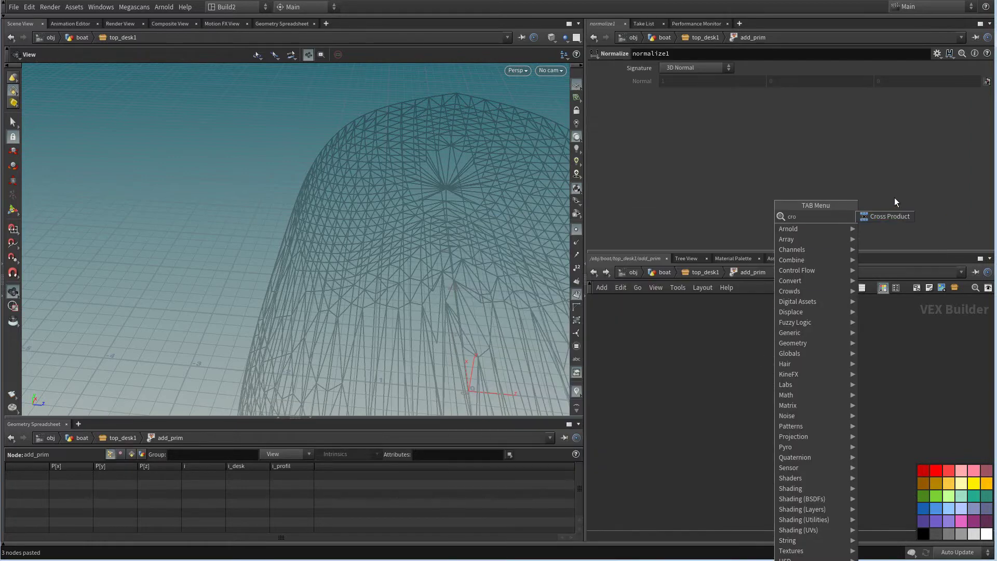
left_click(883, 215)
left_click(808, 367)
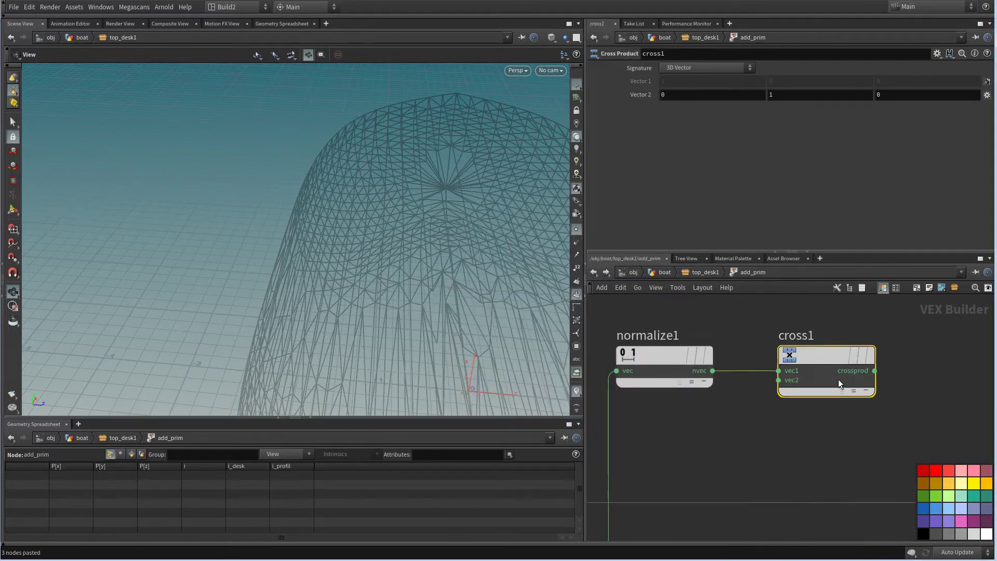
Add a Multiply Constant node after the cross product and set its multiplier to 1000
key("Tab")
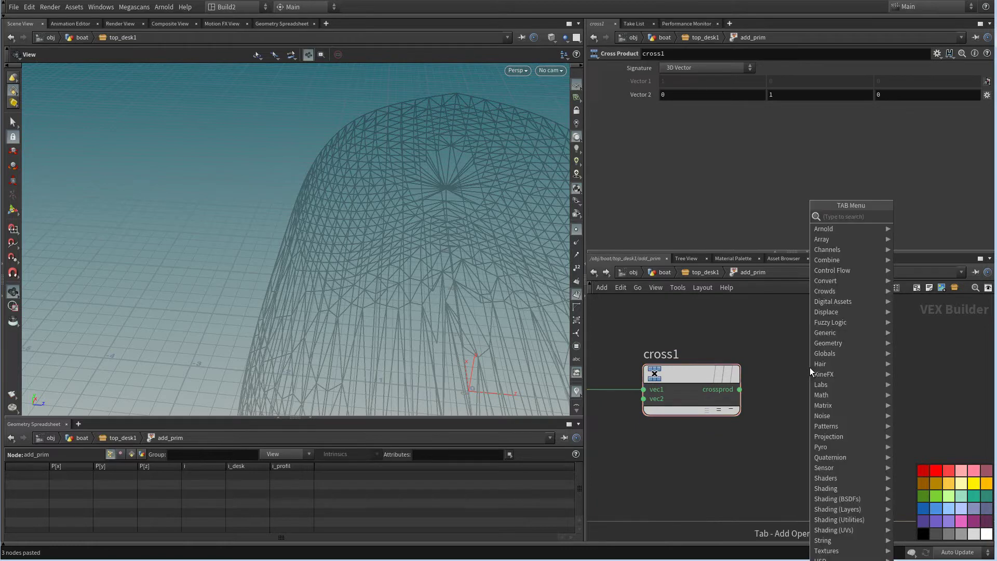
type("mul")
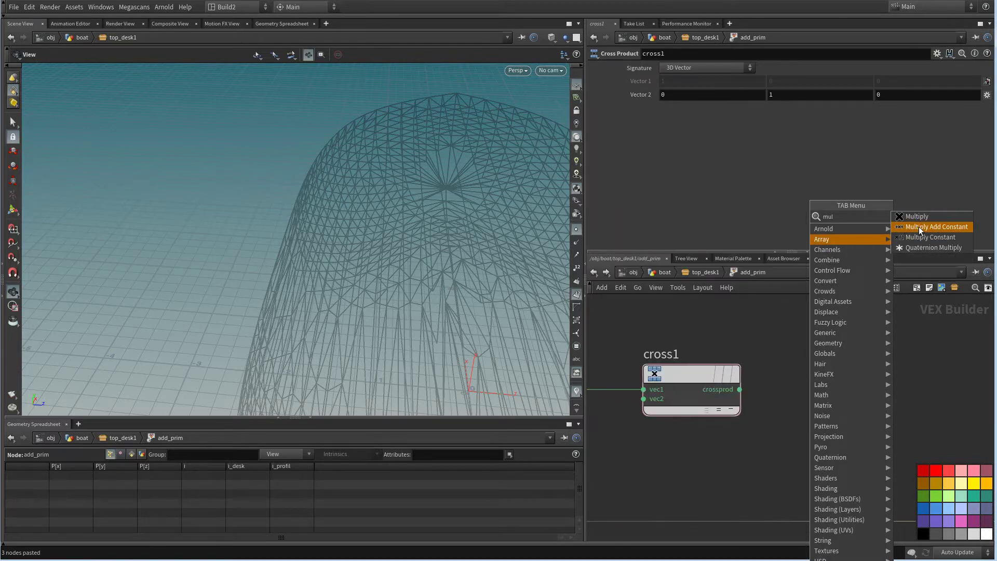
left_click(930, 237)
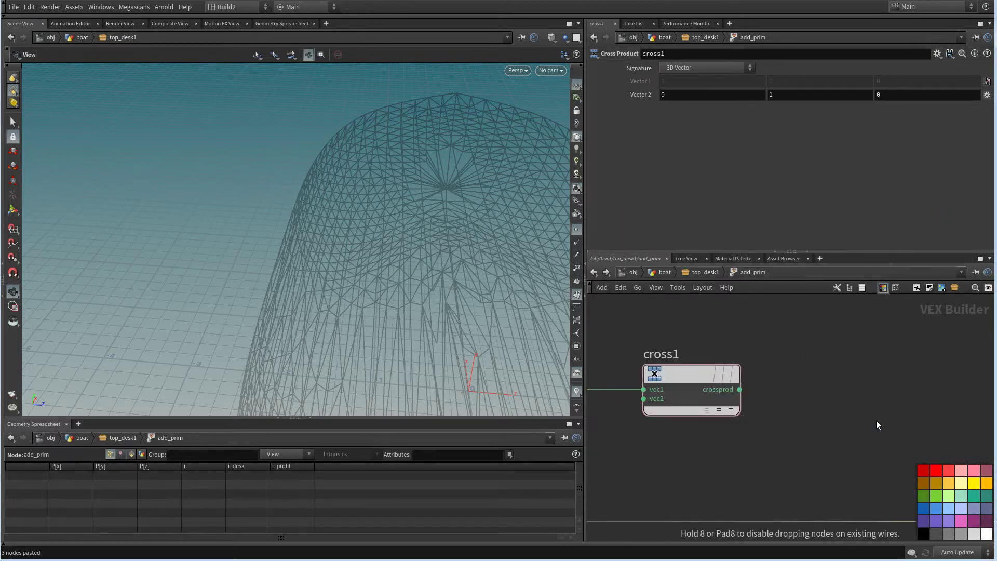
left_click(877, 420)
left_click(732, 415)
left_click_drag(770, 394, 775, 407)
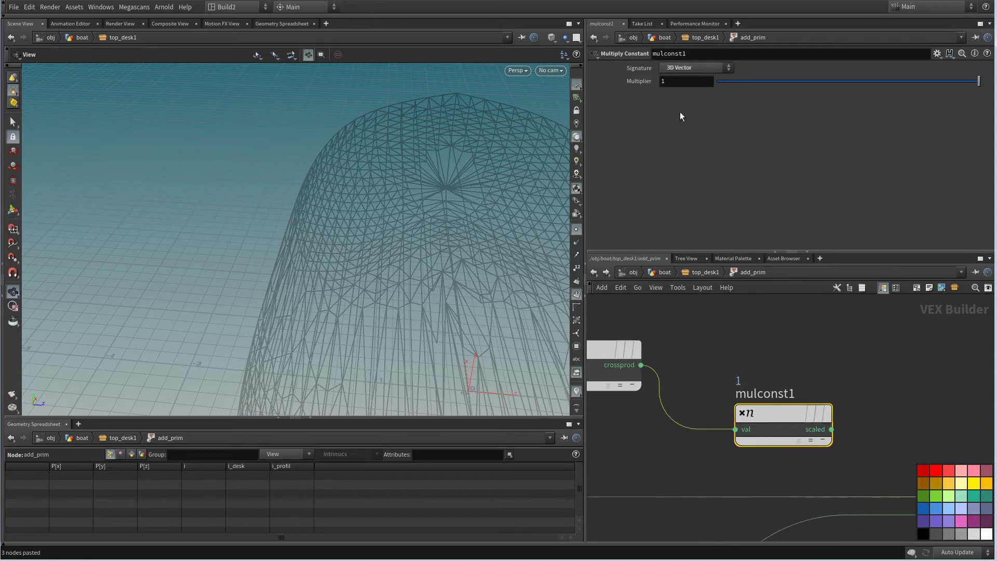
type("1000")
key("Return")
Wire the scaled output of mulconst1 into the raydir input of intersect1
scroll(758, 412, "down", 4)
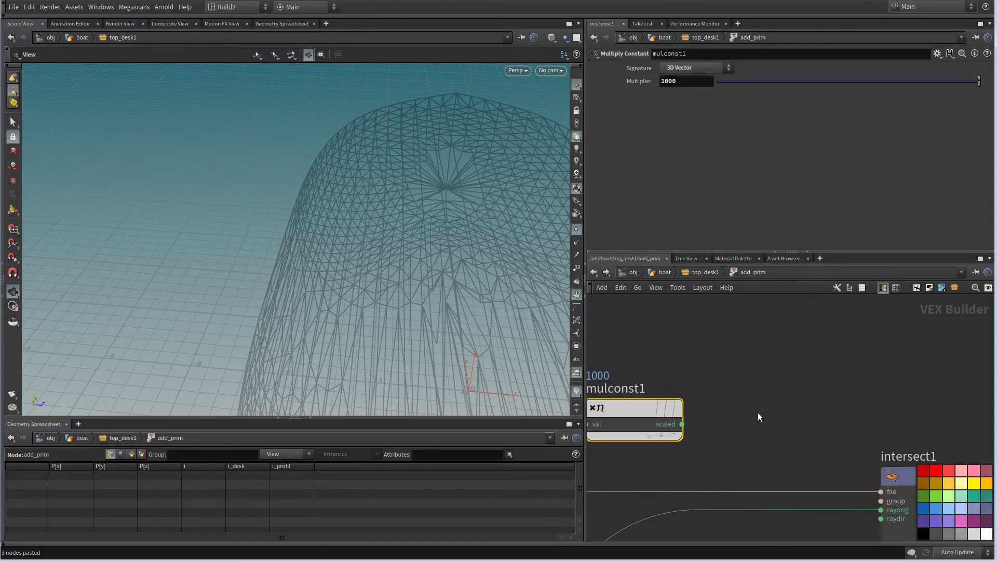
scroll(758, 505, "up", 4)
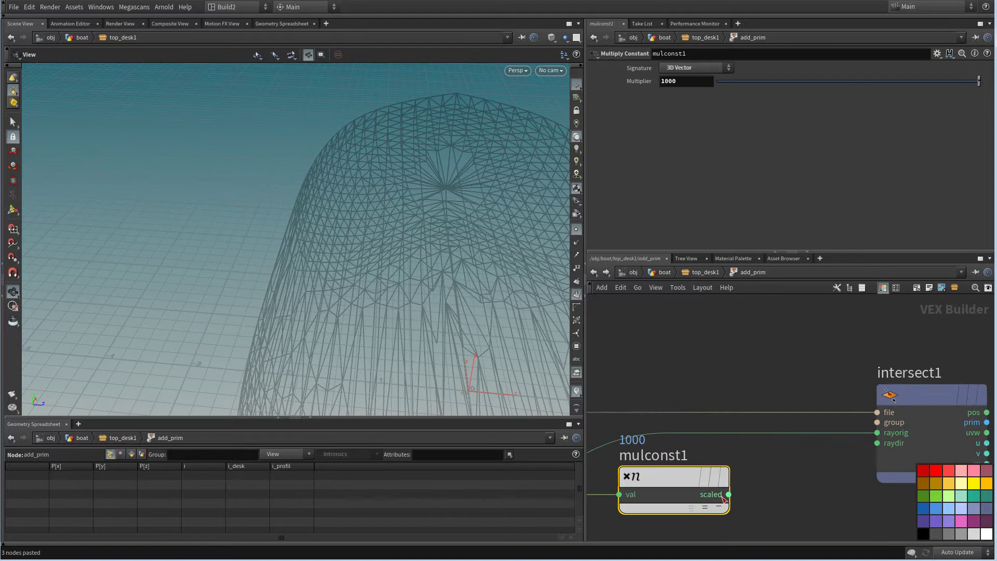
left_click(858, 455)
Add an Add Point node that takes its position from the pos output of intersect1
middle_click_drag(836, 481, 697, 478)
scroll(731, 494, "down", 2)
scroll(697, 478, "down", 2)
middle_click_drag(802, 434, 762, 451)
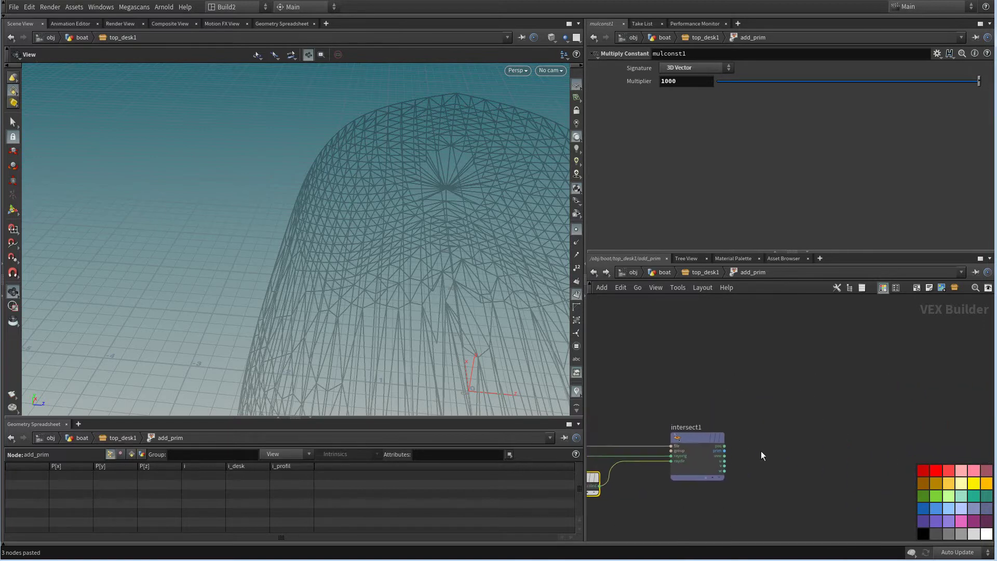
scroll(761, 451, "up", 2)
key("Tab")
type("ad")
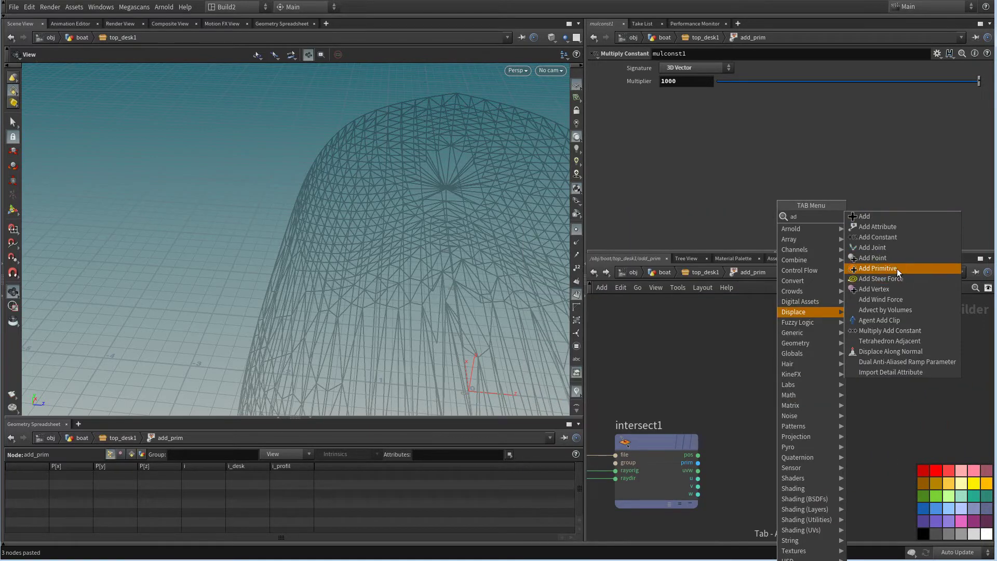
left_click(873, 258)
left_click(777, 450)
Examine from several angles how the intersection points lie along the hull's edge
right_click_drag(379, 281, 443, 332)
left_click_drag(443, 332, 478, 341)
middle_click_drag(735, 391, 765, 366)
scroll(764, 366, "down", 2)
right_click_drag(765, 366, 755, 385)
left_click_drag(405, 332, 641, 329)
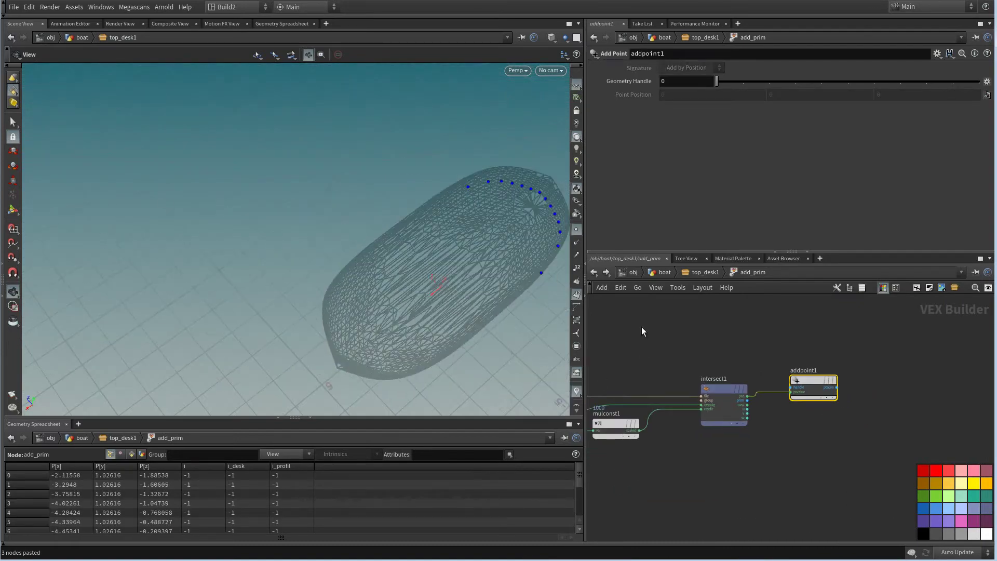
left_click_drag(374, 329, 521, 329)
right_click_drag(521, 329, 430, 343)
middle_click_drag(429, 343, 428, 365)
scroll(781, 432, "down", 2)
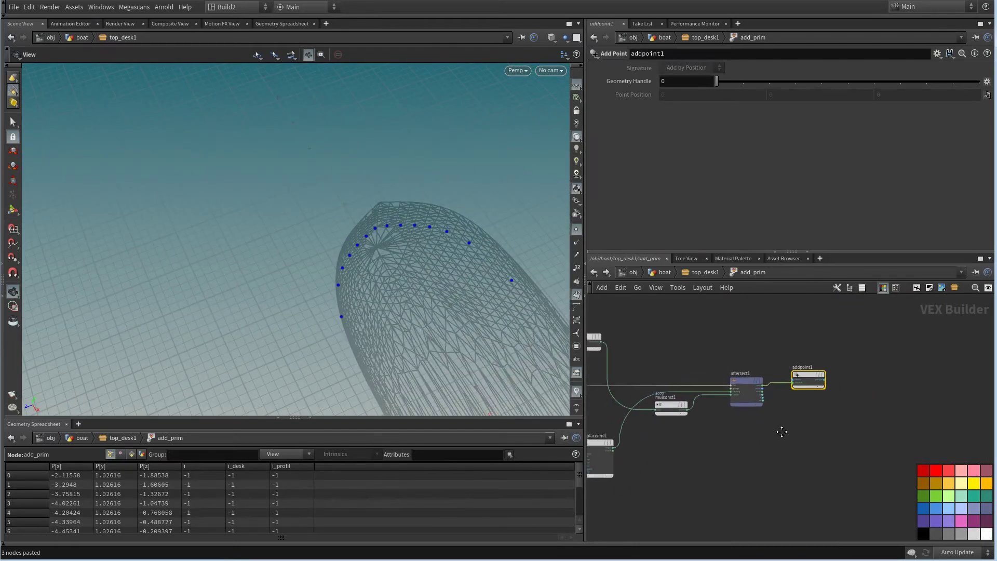
Duplicate mulconst1 and intersect1 and place the copies beside the displacenml2 branch
scroll(802, 436, "down", 1)
middle_click_drag(785, 434, 800, 409)
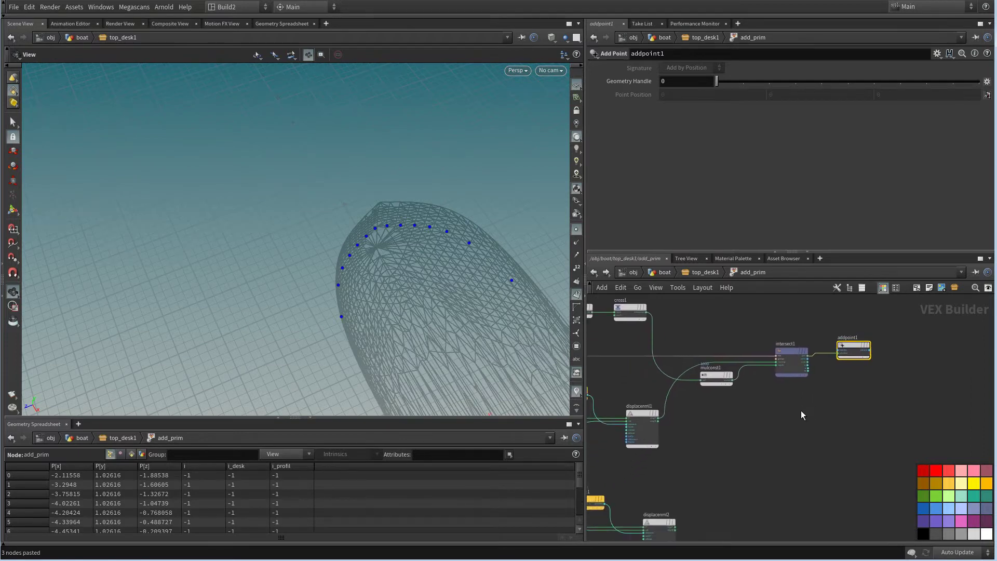
left_click_drag(810, 347, 722, 394)
middle_click_drag(770, 452, 787, 422)
key("ctrl+c")
key("ctrl+v")
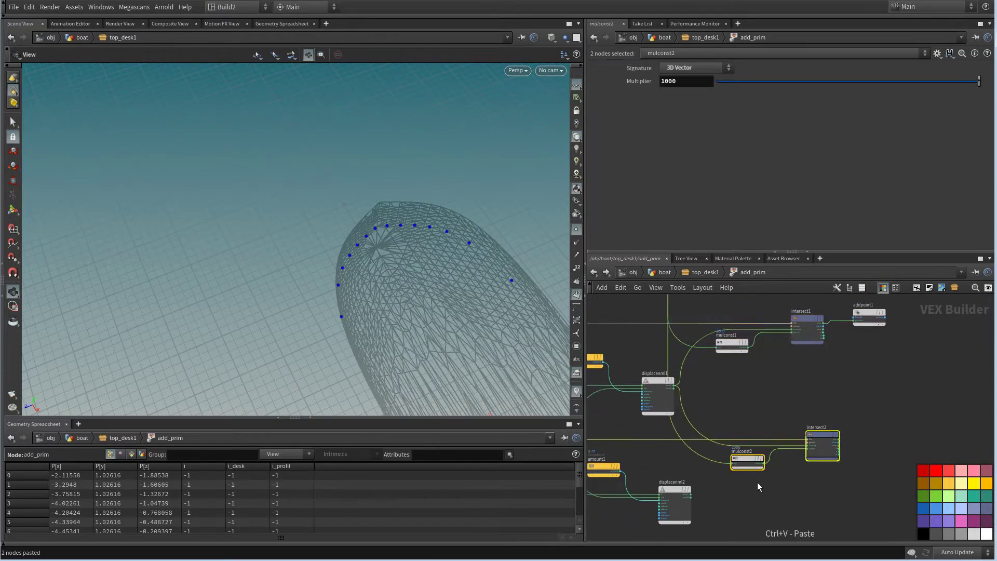
Feed the raydir input of intersect2 from mulconst1's scaled output and delete the duplicated mulconst2
scroll(727, 475, "up", 3)
left_click(716, 472)
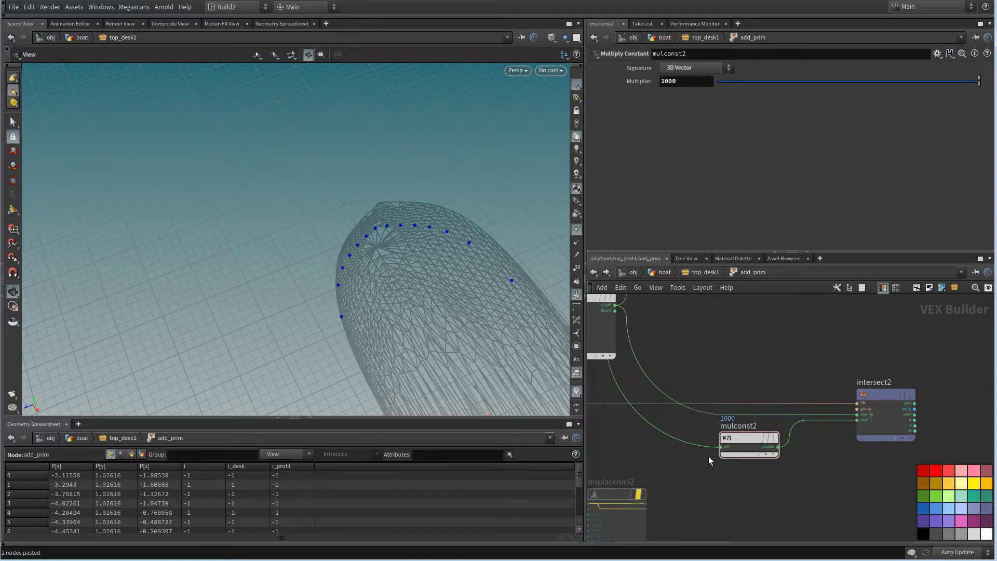
scroll(698, 484, "up", 1)
left_click(638, 506)
scroll(690, 519, "down", 5)
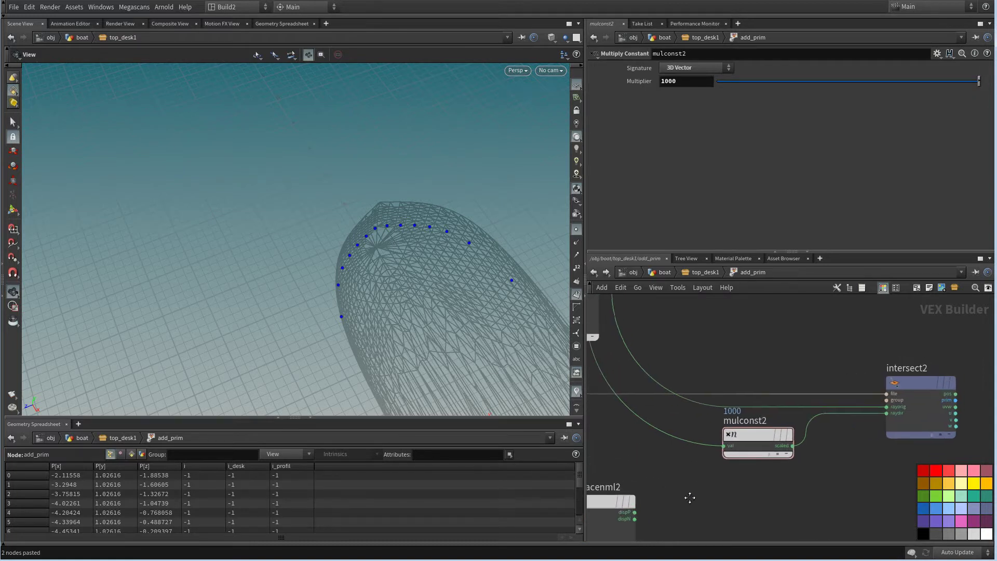
scroll(780, 455, "up", 3)
left_click(797, 397)
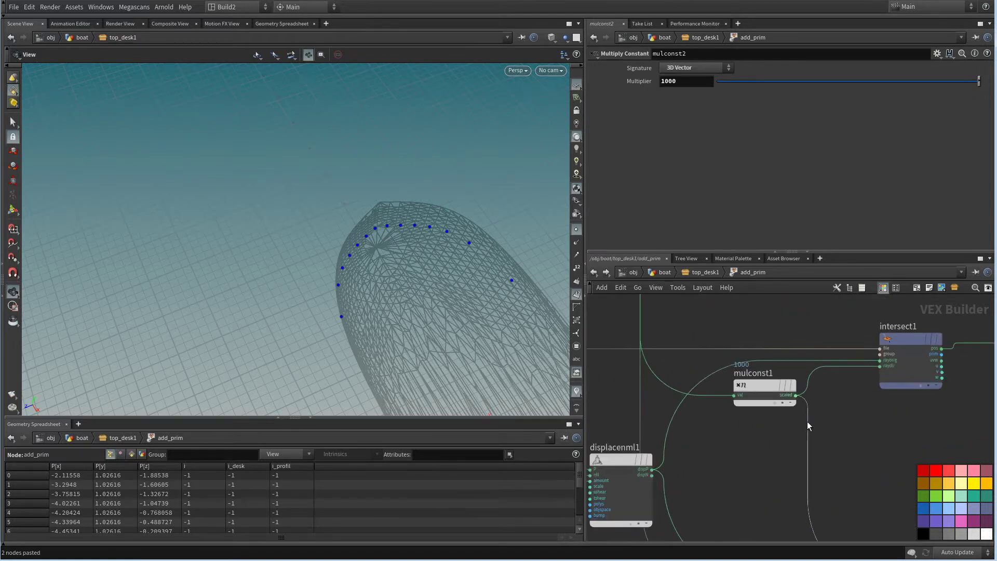
middle_click_drag(808, 423, 739, 312)
scroll(743, 536, "up", 1)
left_click_drag(805, 518, 653, 501)
key("Delete")
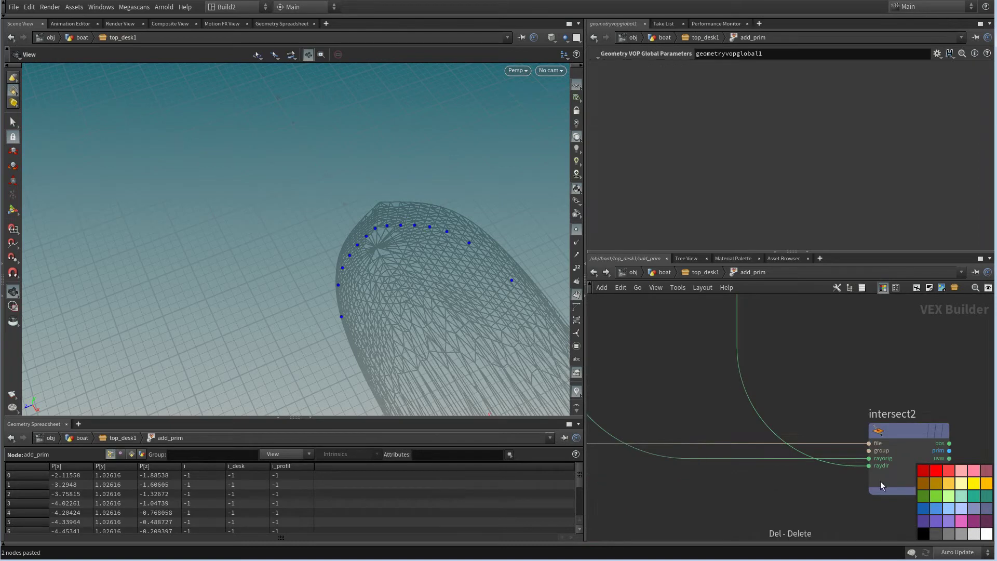
Replace the rayorig source of intersect2 with the displaced position of displacenml2
left_click(869, 459)
scroll(861, 467, "down", 3)
scroll(837, 423, "up", 2)
middle_click_drag(774, 512, 762, 495)
left_click(744, 438)
Delete the Add Point node attached to intersect1
scroll(761, 495, "down", 5)
middle_click_drag(888, 389, 729, 444)
scroll(766, 405, "up", 1)
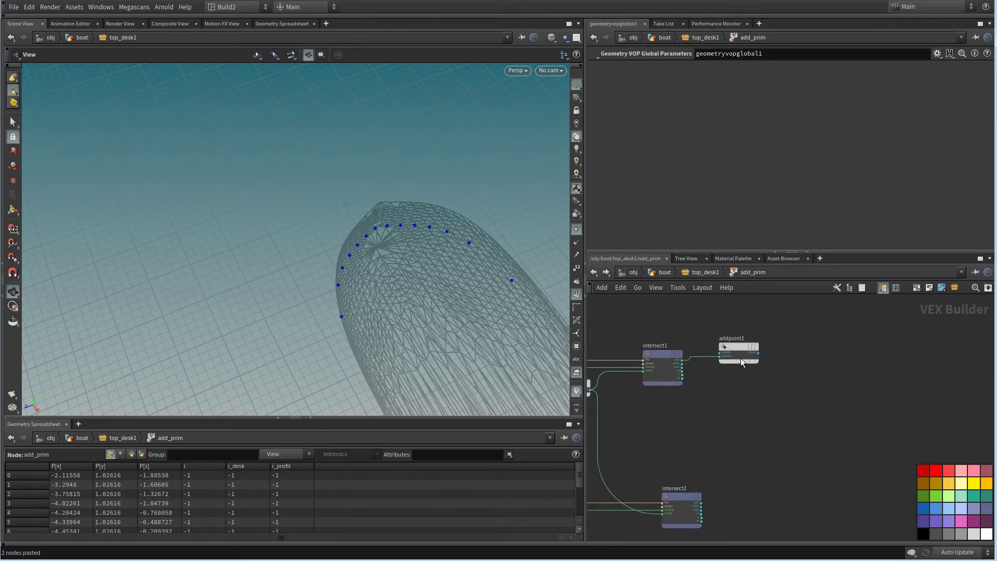
left_click_drag(742, 360, 761, 451)
scroll(746, 484, "up", 4)
left_click_drag(672, 515, 683, 478)
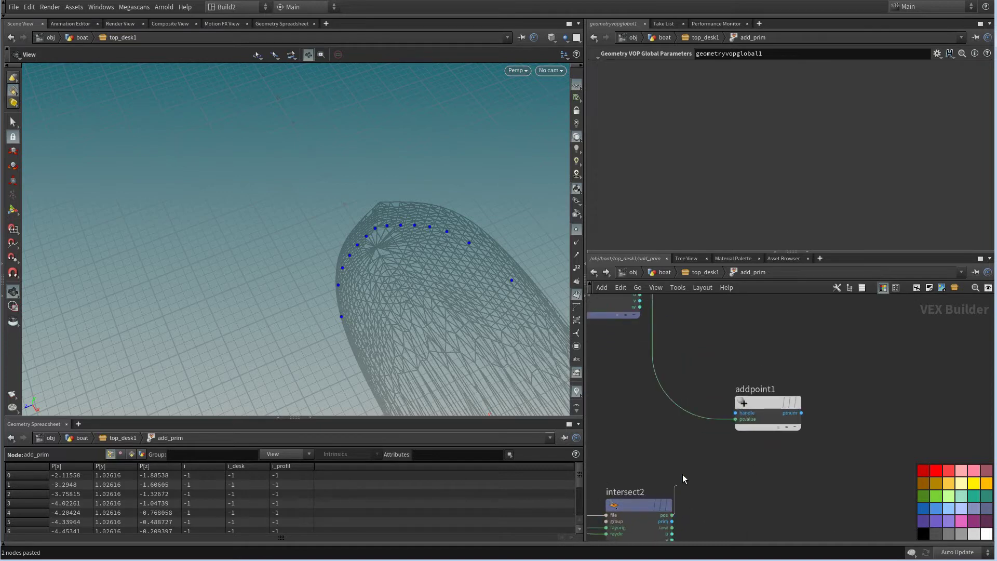
left_click(722, 421)
middle_click_drag(824, 458, 797, 474)
left_click(733, 415)
key("Delete")
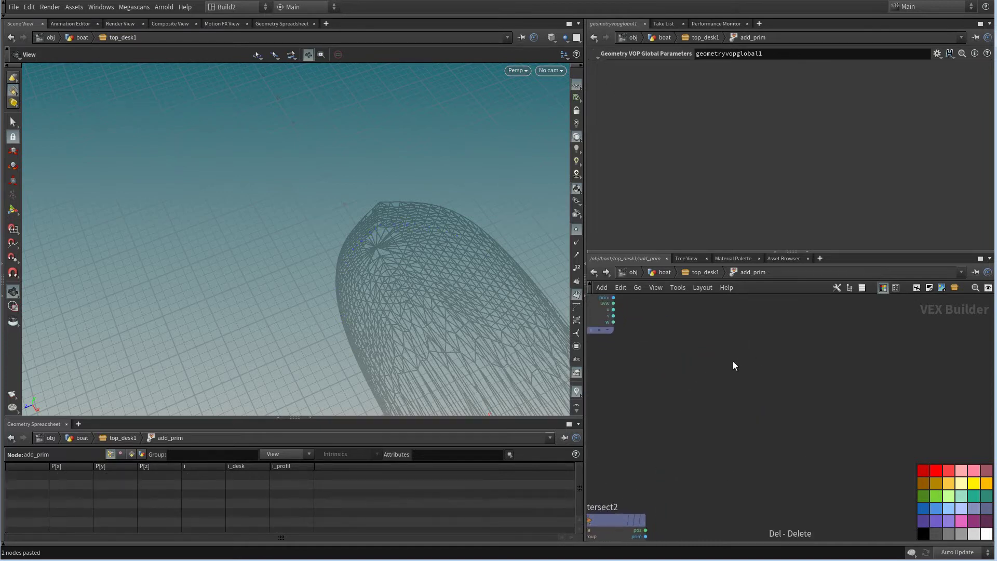
Add a Mix node that blends the pos outputs of intersect1 and intersect2
key("Tab")
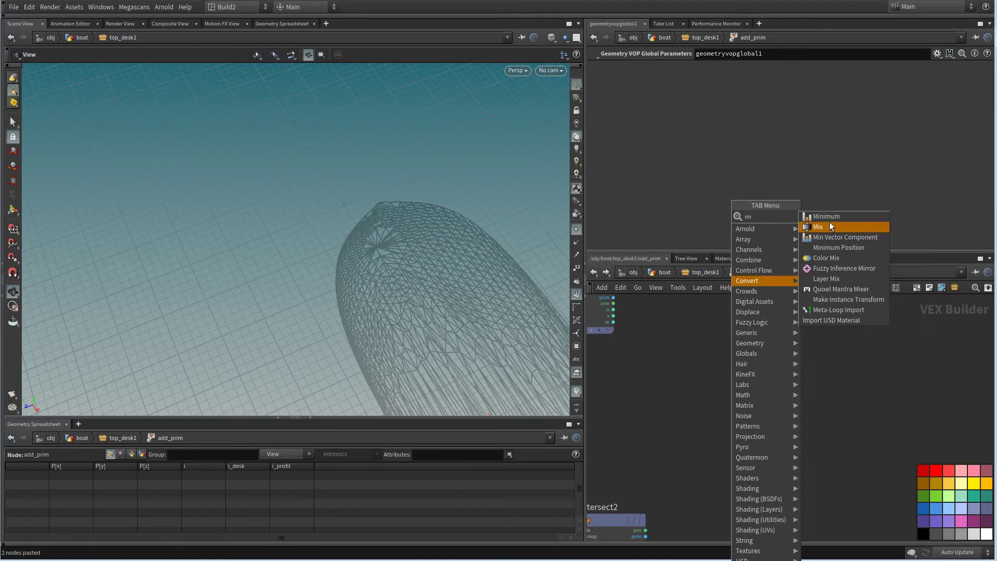
left_click(830, 222)
left_click(764, 420)
left_click_drag(702, 516, 760, 467)
scroll(644, 334, "up", 3)
left_click_drag(790, 458, 781, 423)
middle_click_drag(804, 383, 741, 439)
scroll(747, 423, "down", 4)
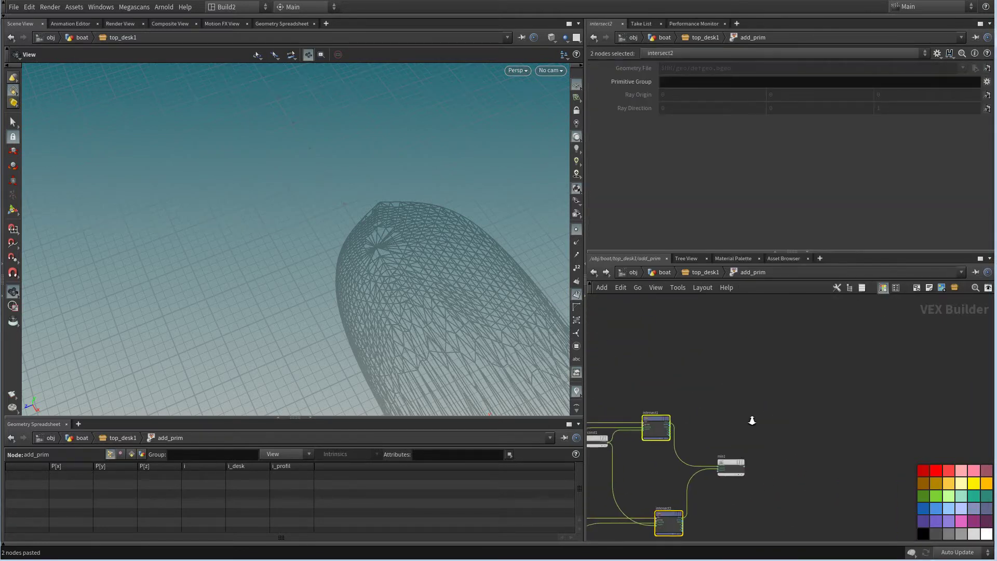
Add a Displace Along Normal node above and beyond the Mix node
scroll(750, 413, "up", 2)
key("Tab")
mouse_move(784, 289)
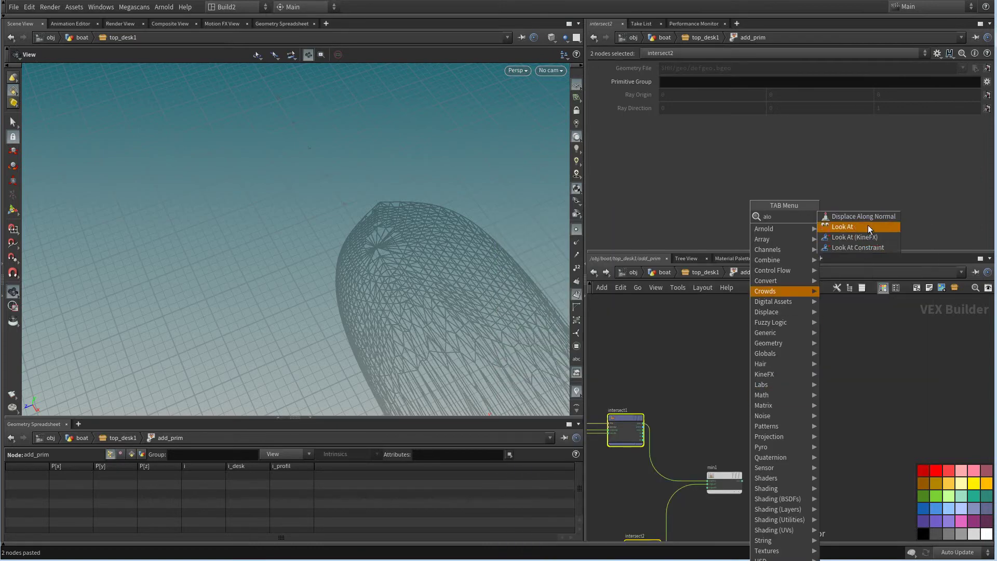
left_click(867, 225)
left_click(778, 392)
scroll(690, 398, "up", 2)
Connect the displaced position output of displacenml1 to the P input of displacenml3
scroll(712, 377, "down", 5)
middle_click_drag(670, 368, 878, 372)
scroll(761, 410, "up", 4)
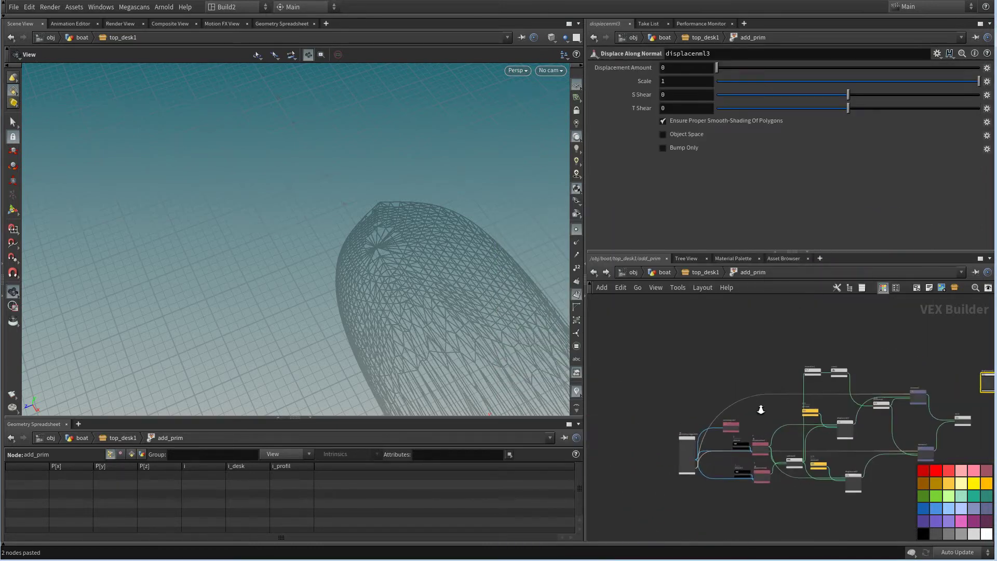
middle_click_drag(776, 425, 659, 418)
scroll(657, 422, "up", 2)
left_click(656, 463)
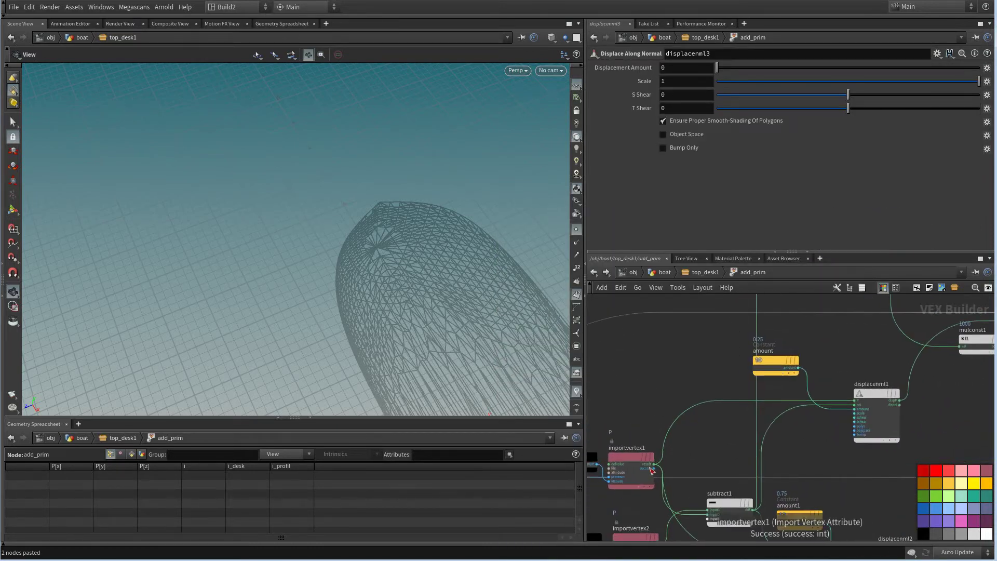
left_click(656, 467)
middle_click_drag(920, 418, 729, 464)
scroll(771, 413, "up", 4)
scroll(771, 412, "down", 4)
scroll(729, 463, "up", 2)
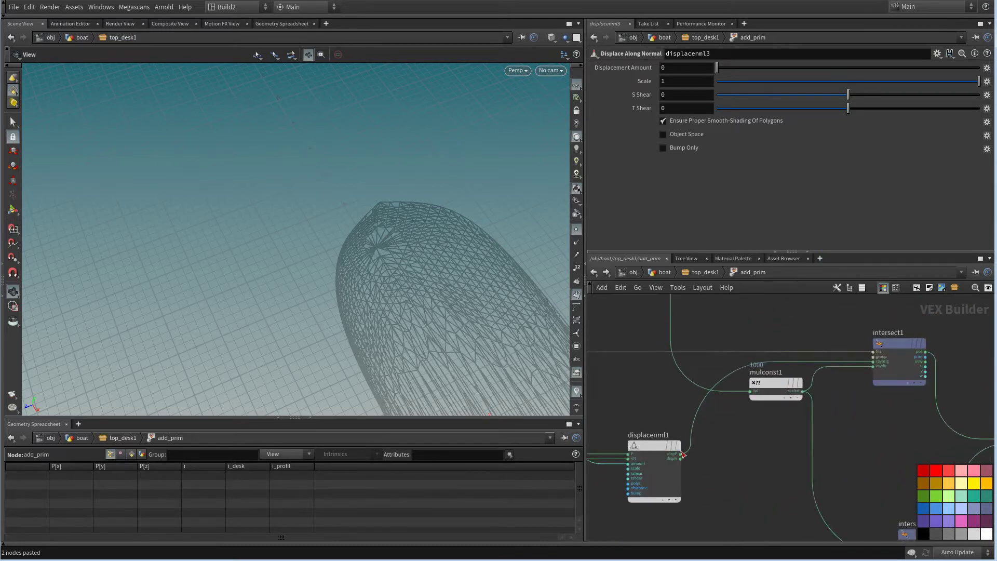
left_click(681, 454)
scroll(681, 453, "down", 5)
middle_click_drag(715, 416, 653, 470)
scroll(727, 442, "up", 7)
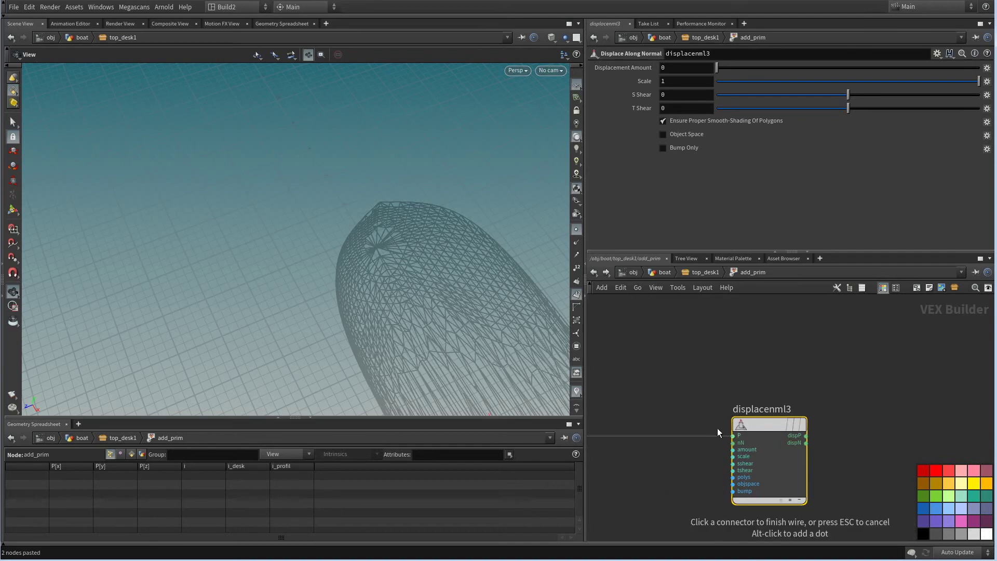
left_click(722, 431)
Feed the output of the cross product node into the normal (nN) input of displacenml3
middle_click_drag(789, 427, 852, 393)
scroll(774, 427, "down", 4)
middle_click_drag(735, 459, 875, 429)
middle_click_drag(674, 379, 770, 389)
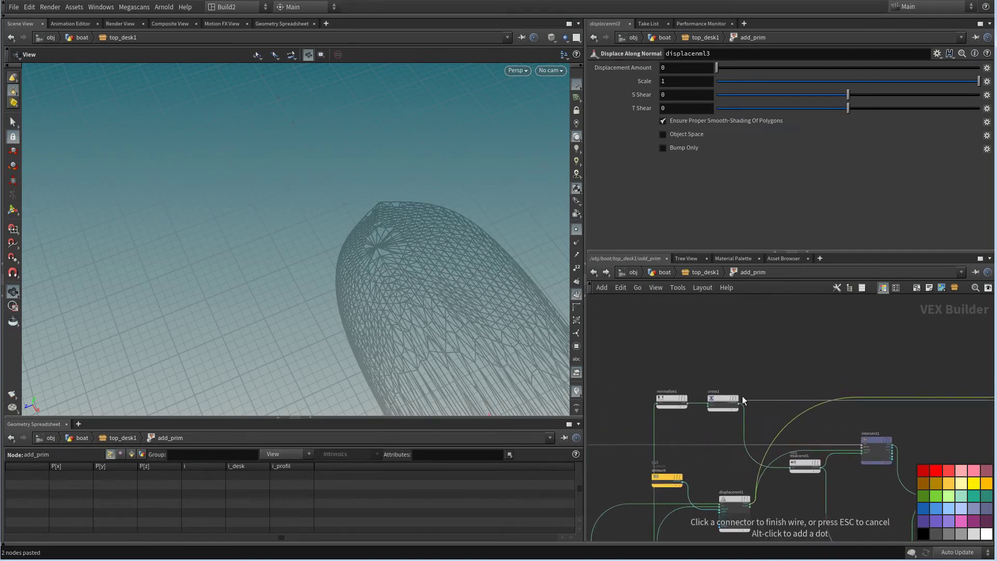
left_click(739, 398)
Connect the output of min1 to the amount input of displacenml3
scroll(818, 436, "up", 4)
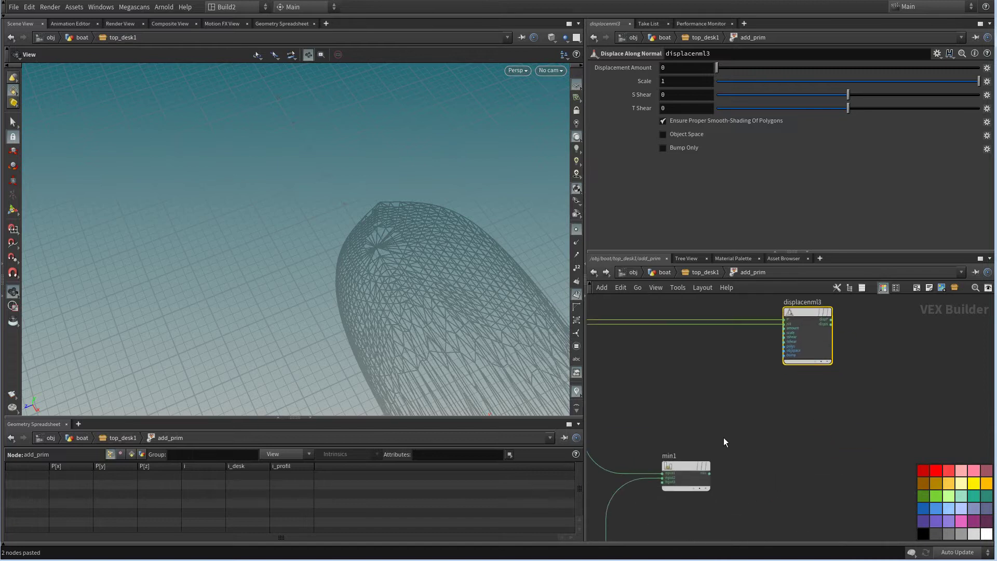
left_click_drag(710, 474, 714, 385)
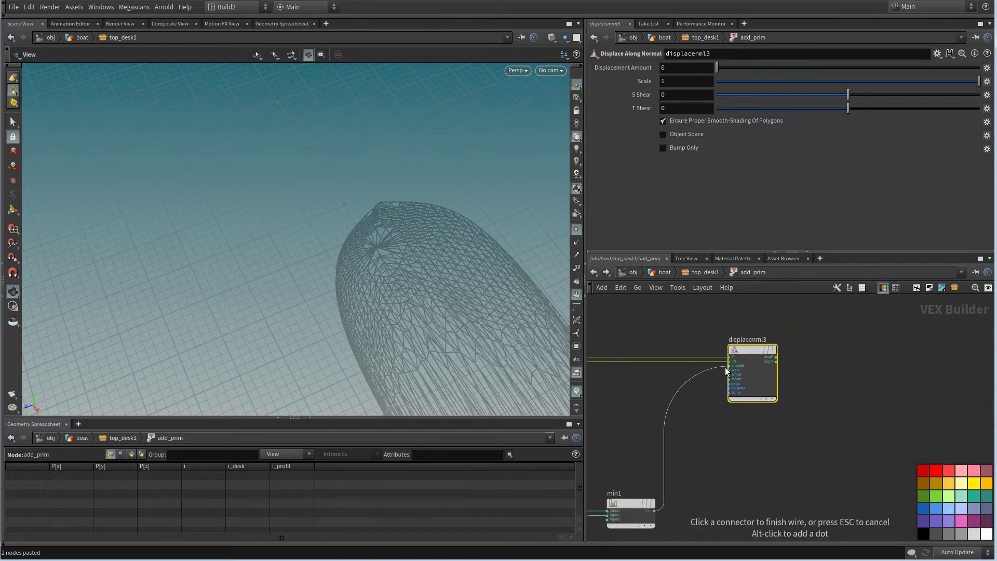
left_click(726, 367)
scroll(704, 424, "up", 1)
middle_click_drag(704, 423, 801, 383)
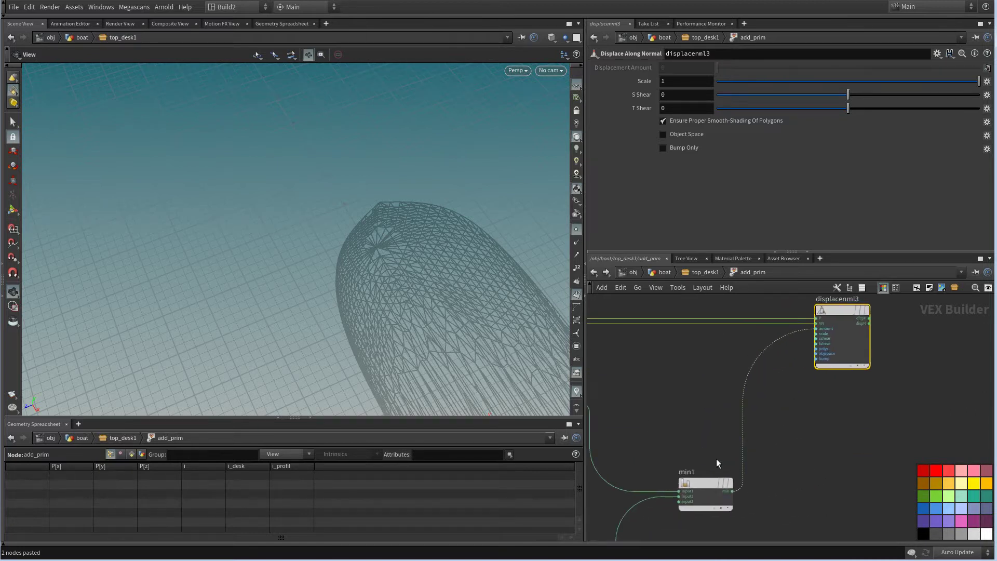
Insert a Get Vector Component node named x between the pos output of intersect1 and the first input of min1
left_click_drag(716, 484, 684, 482)
middle_click_drag(666, 446, 708, 369)
left_click_drag(737, 408, 782, 419)
scroll(800, 379, "up", 1)
key("Tab")
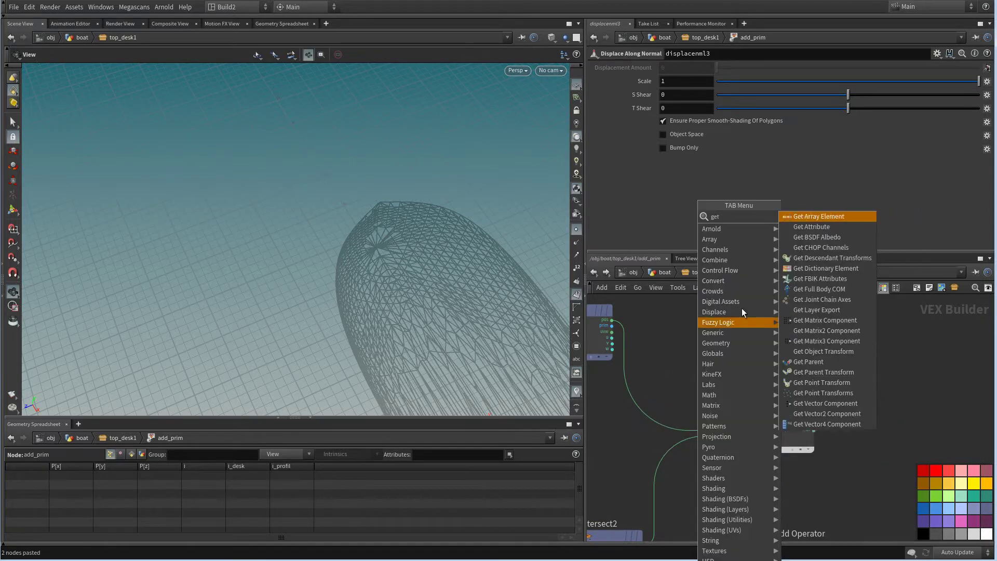
mouse_move(737, 249)
left_click(813, 403)
left_click(670, 414)
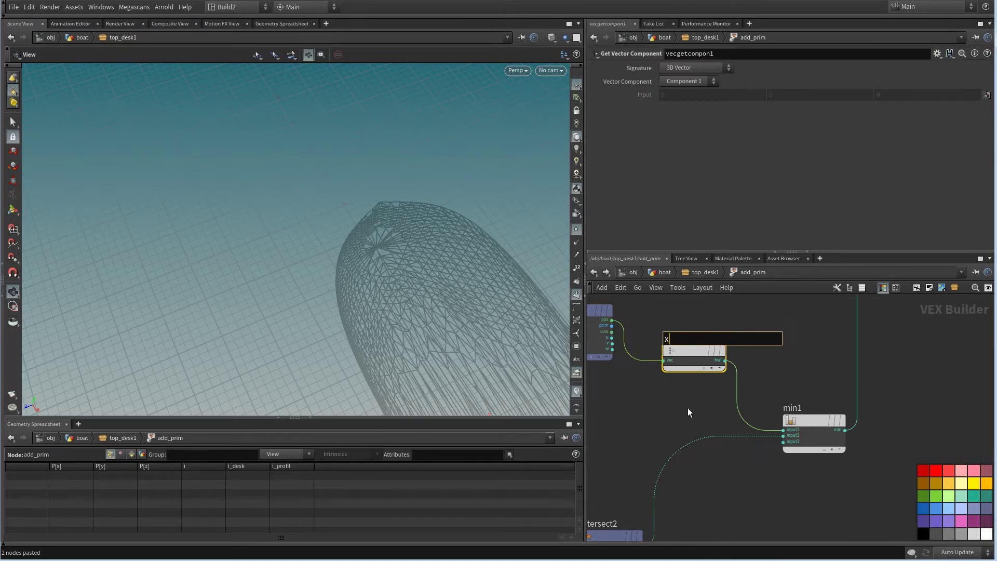
key("Return")
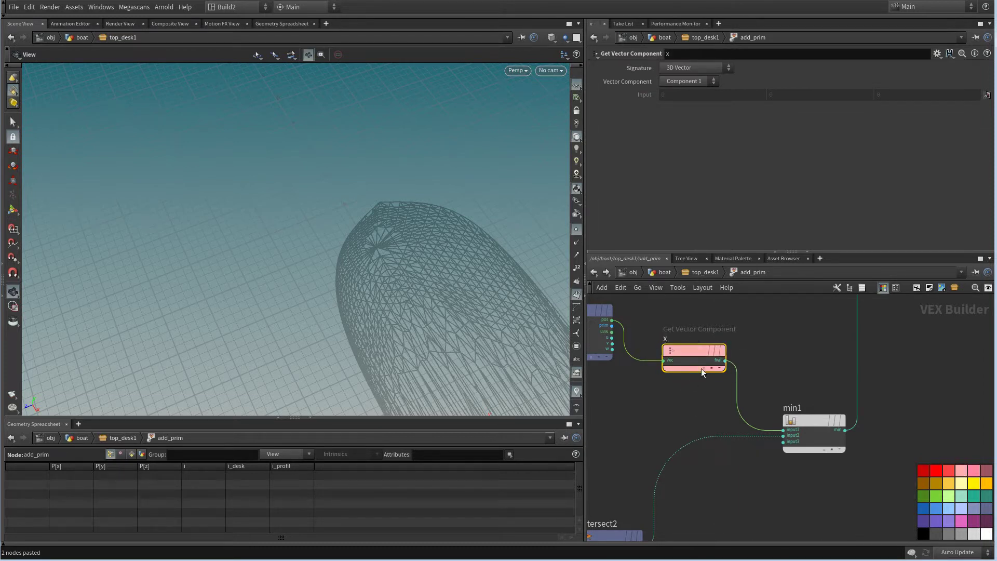
Duplicate the x component node and insert the copy between intersect2's pos output and min1's second input
key("ctrl+c")
key("ctrl+v")
left_click_drag(752, 488, 727, 448)
middle_click_drag(803, 364, 724, 442)
left_click_drag(761, 495, 730, 463)
Add an Add Point node fed by the displaced position of displacenml3 and inspect the points on the hull
middle_click_drag(855, 361, 688, 443)
left_click(735, 434)
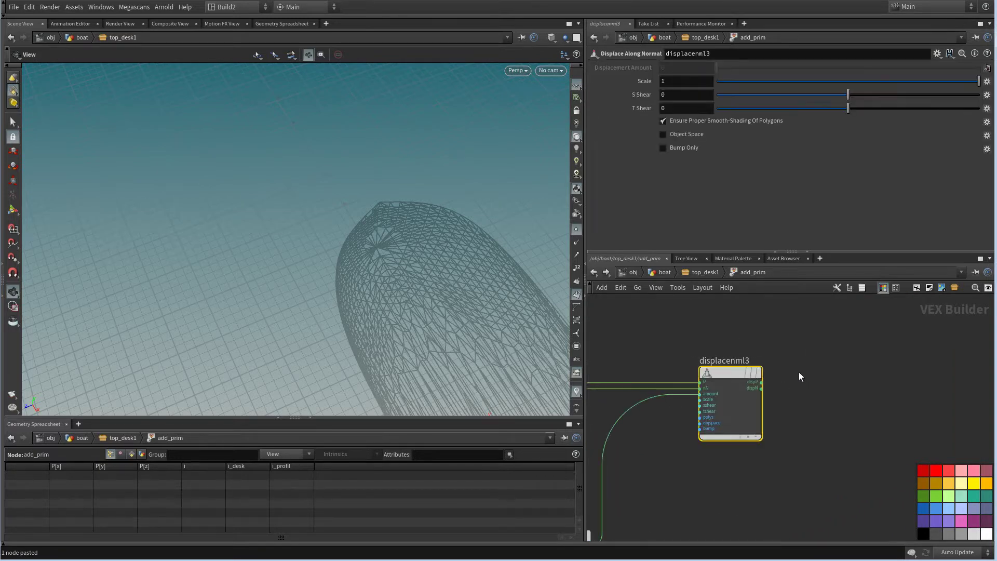
key("Tab")
type("ad")
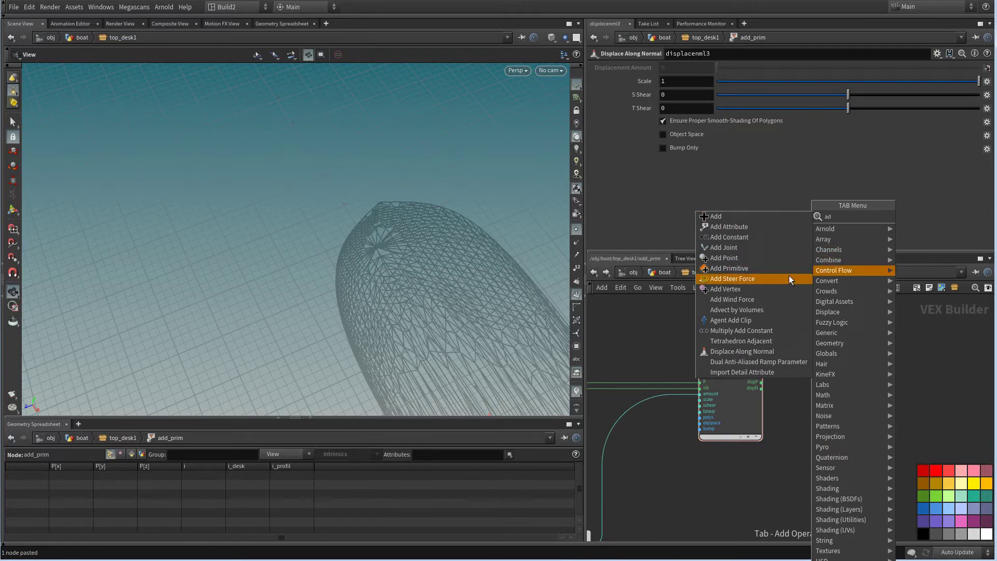
left_click(756, 258)
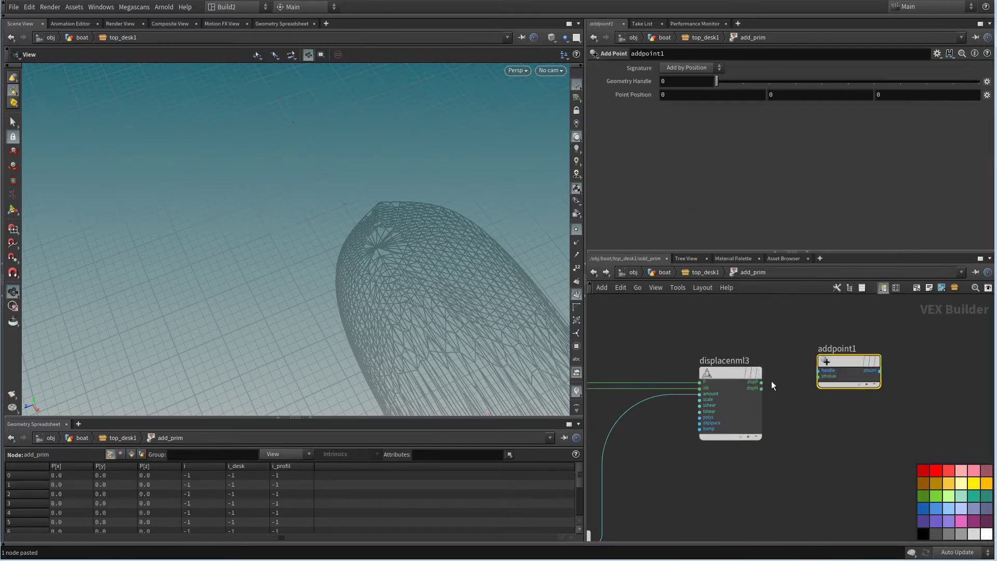
left_click(816, 378)
scroll(800, 436, "down", 3)
scroll(488, 364, "down", 2)
middle_click_drag(420, 379, 383, 307)
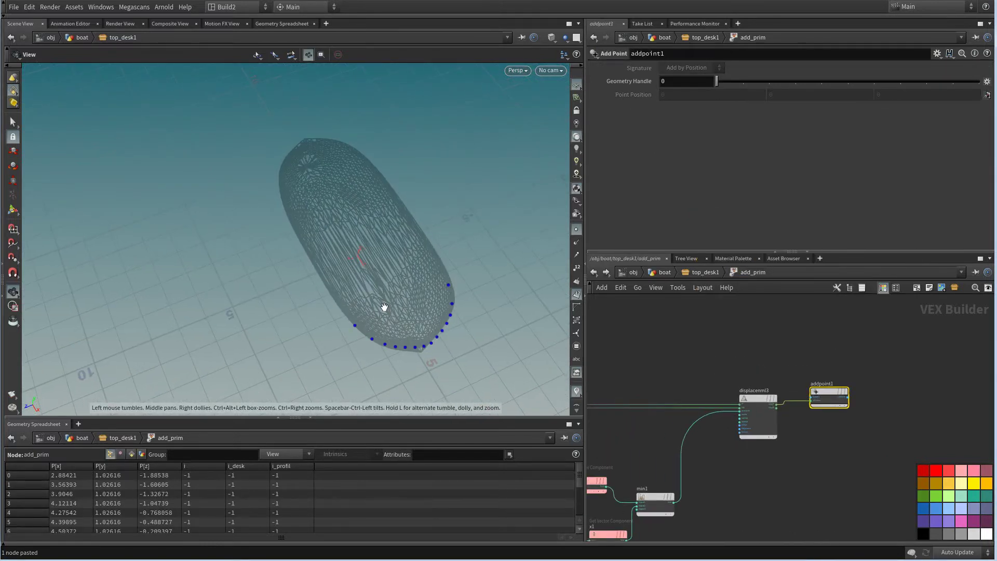
left_click_drag(382, 308, 546, 356)
middle_click_drag(546, 356, 472, 322)
left_click_drag(435, 285, 489, 249)
Duplicate displacenml3 together with its Add Point node, keeping the input connections, and place the copies below the originals
middle_click_drag(788, 457, 775, 412)
scroll(775, 412, "down", 2)
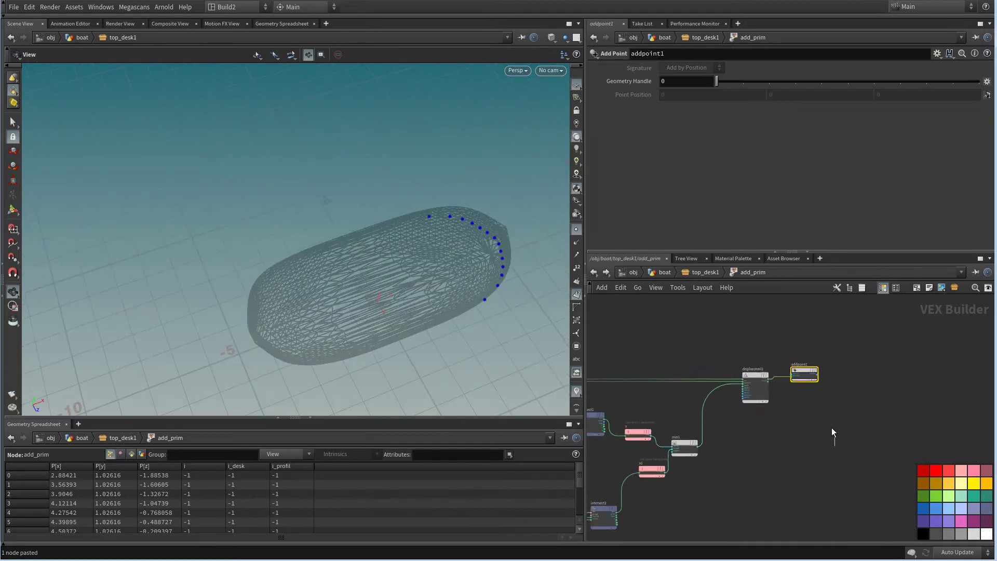
left_click_drag(831, 428, 747, 358)
middle_click_drag(782, 455, 792, 421)
scroll(779, 421, "up", 1)
key("ctrl+v")
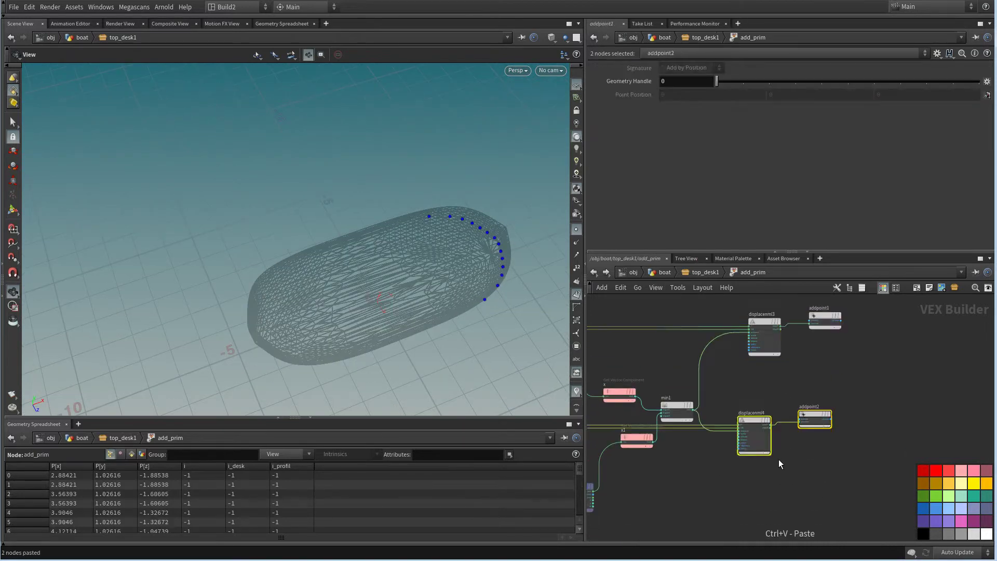
scroll(778, 459, "up", 2)
left_click_drag(759, 410, 816, 410)
scroll(787, 382, "up", 2)
left_click(786, 347)
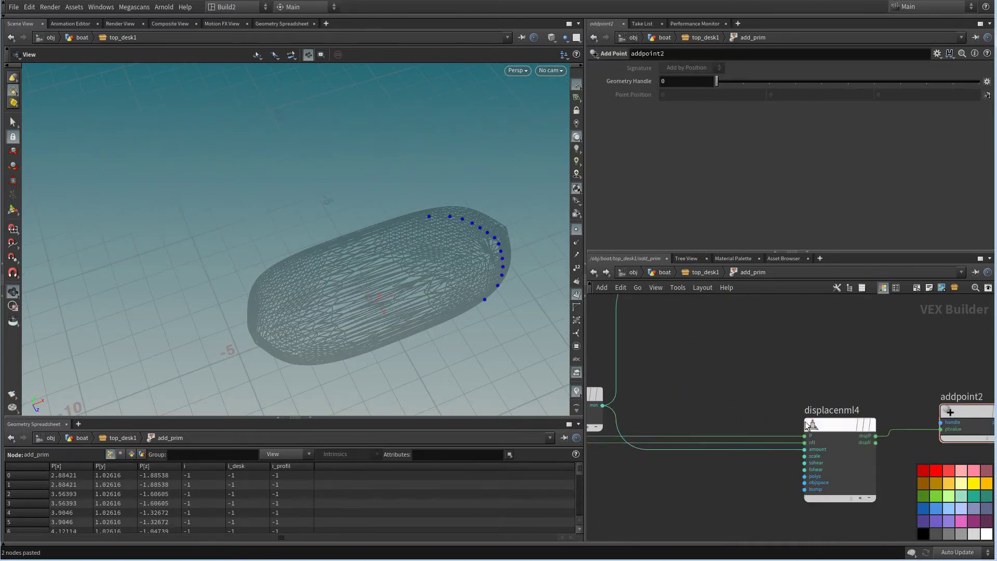
Rewire the P input of displacenml4 to the displaced position output of displacenml2
left_click(801, 435)
scroll(799, 436, "down", 5)
middle_click_drag(679, 463, 732, 461)
scroll(731, 460, "up", 5)
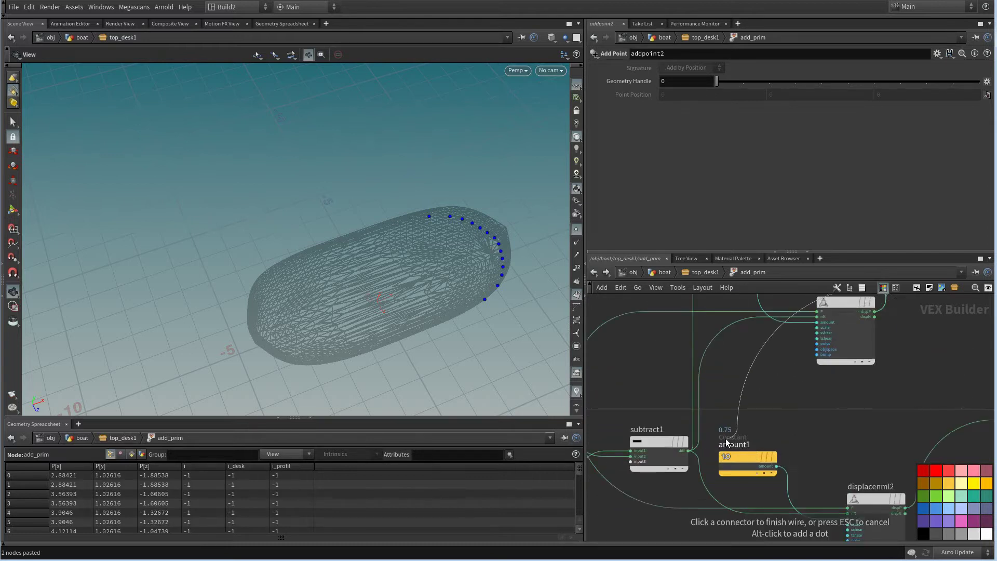
middle_click_drag(737, 427, 600, 375)
left_click(773, 457)
scroll(651, 460, "down", 5)
middle_click_drag(828, 421, 761, 445)
scroll(759, 446, "up", 3)
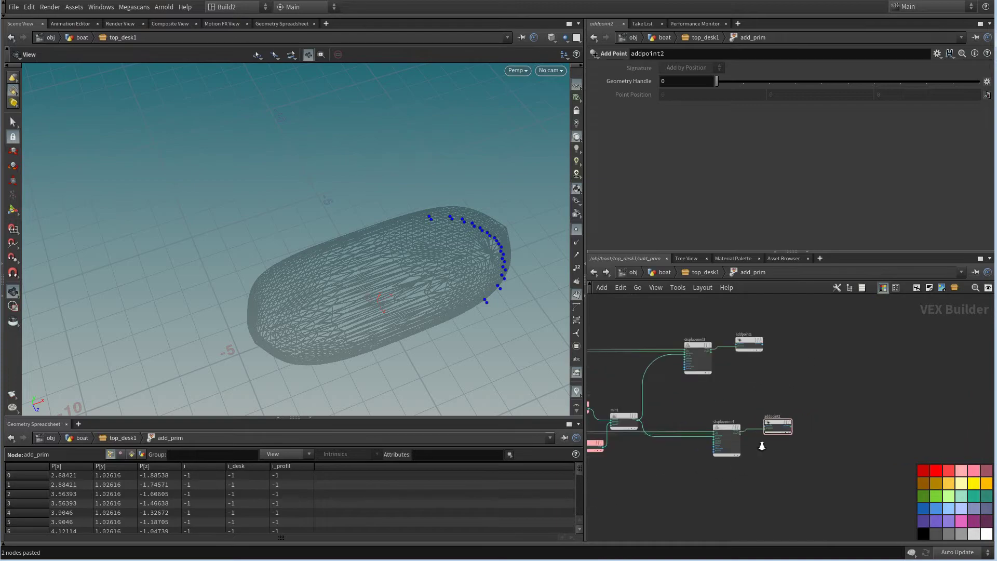
middle_click_drag(741, 380, 701, 434)
left_click_drag(452, 254, 511, 358)
Insert an Absolute node between the pos output of intersect1 and the x component node
scroll(733, 431, "down", 3)
middle_click_drag(717, 426, 918, 428)
scroll(819, 441, "up", 8)
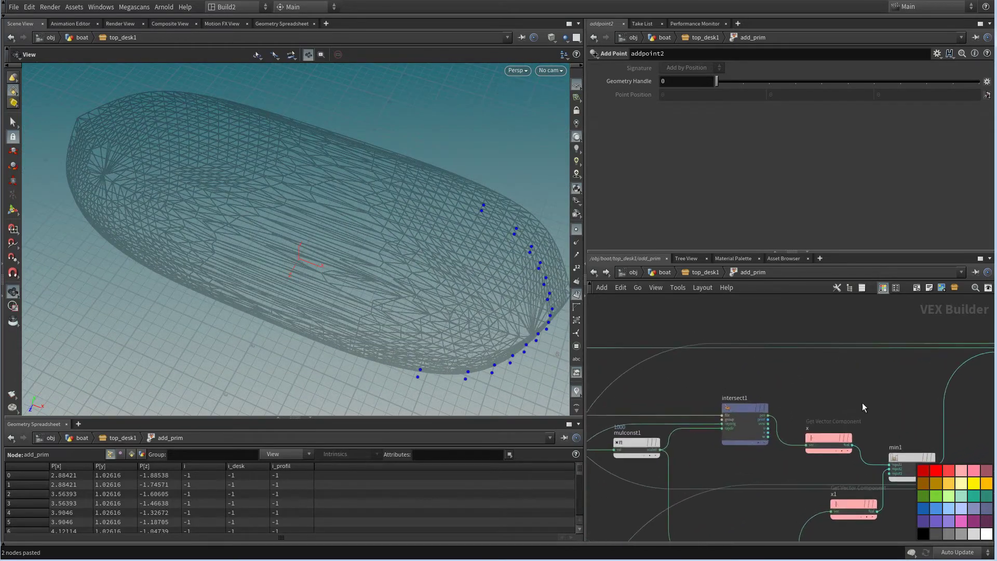
scroll(771, 397, "up", 3)
left_click_drag(674, 410, 717, 398)
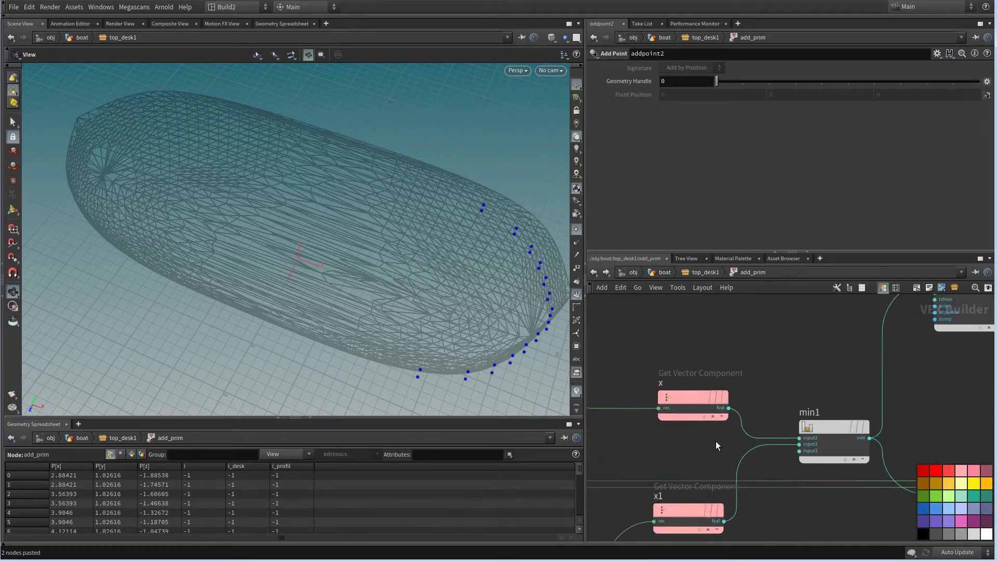
middle_click_drag(699, 448, 656, 410)
key("Tab")
type("ab")
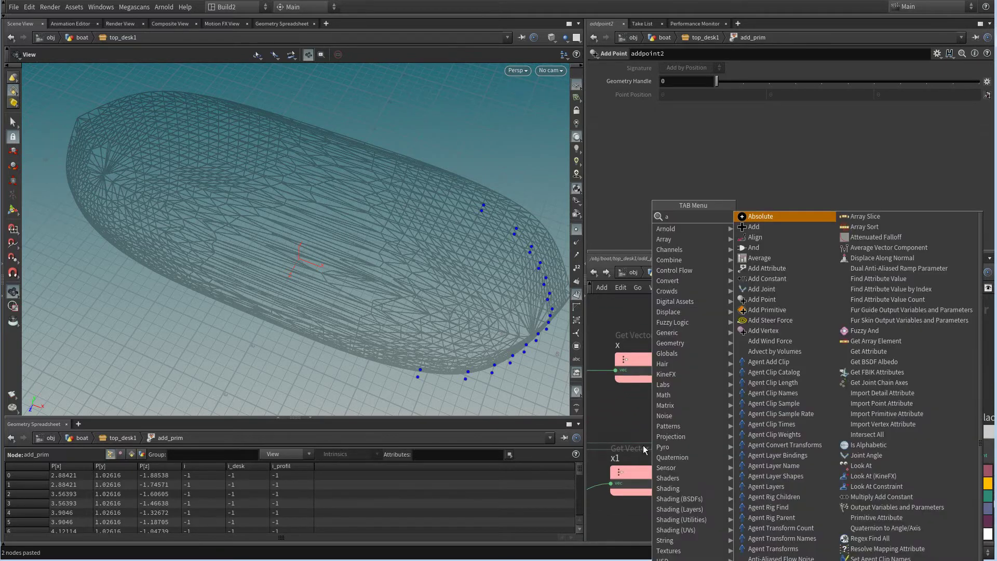
left_click(691, 382)
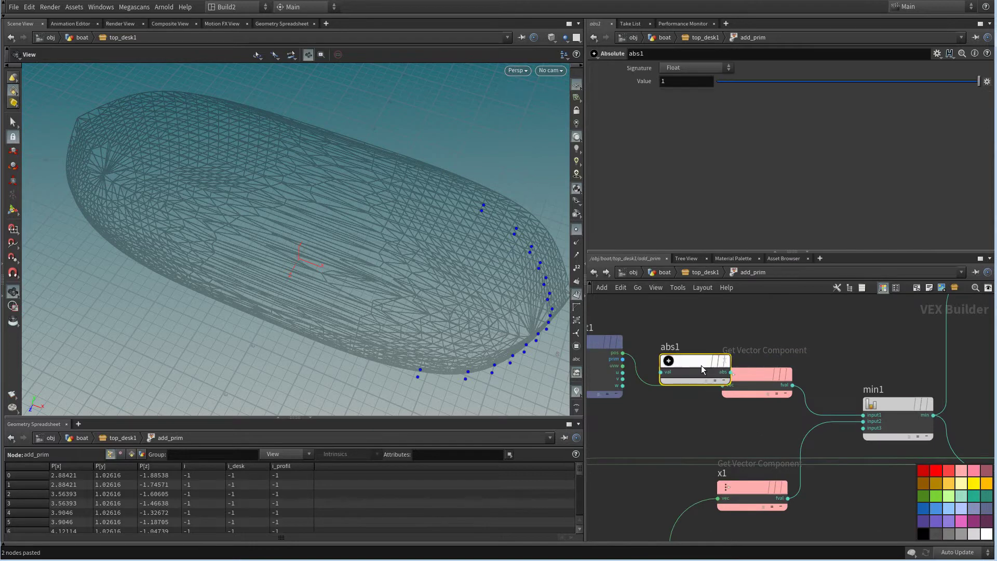
left_click_drag(692, 358, 691, 357)
Duplicate the Absolute node between intersect2 and the x1 component node, and check the resulting points around the hull
middle_click_drag(748, 420, 739, 387)
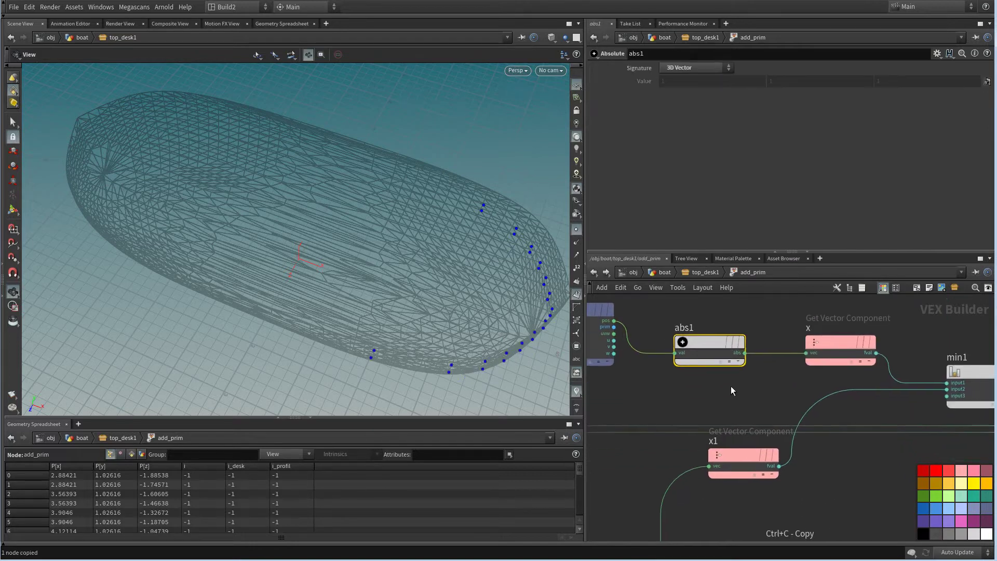
key("ctrl+v")
left_click_drag(678, 388, 743, 493)
scroll(732, 403, "down", 3)
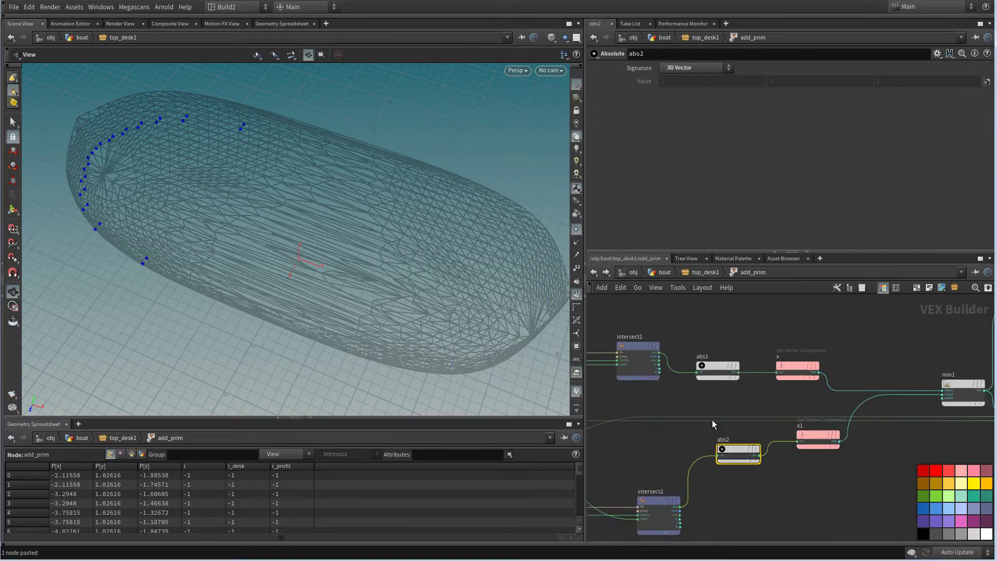
left_click_drag(395, 197, 463, 232)
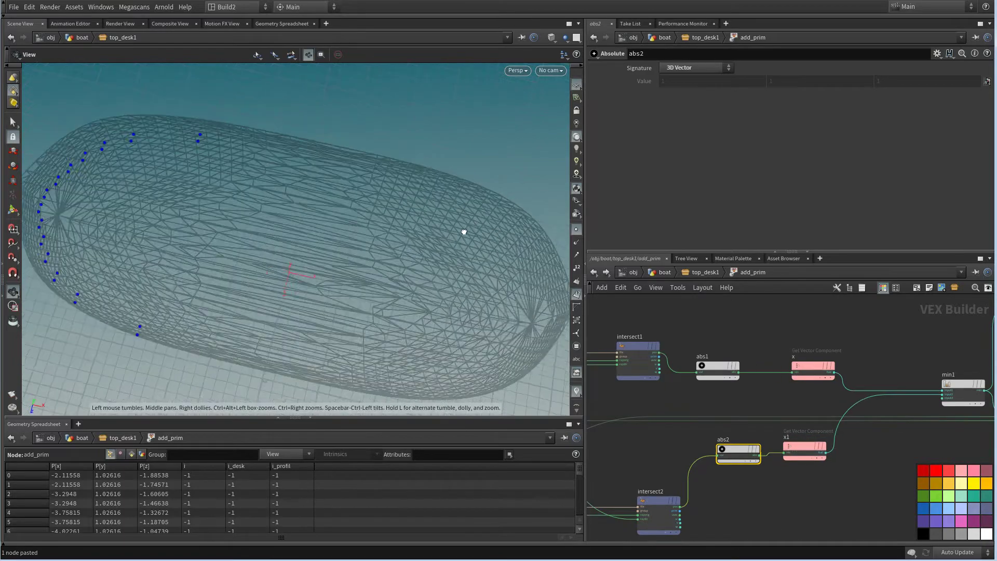
middle_click_drag(178, 176, 338, 182)
left_click_drag(338, 182, 372, 297)
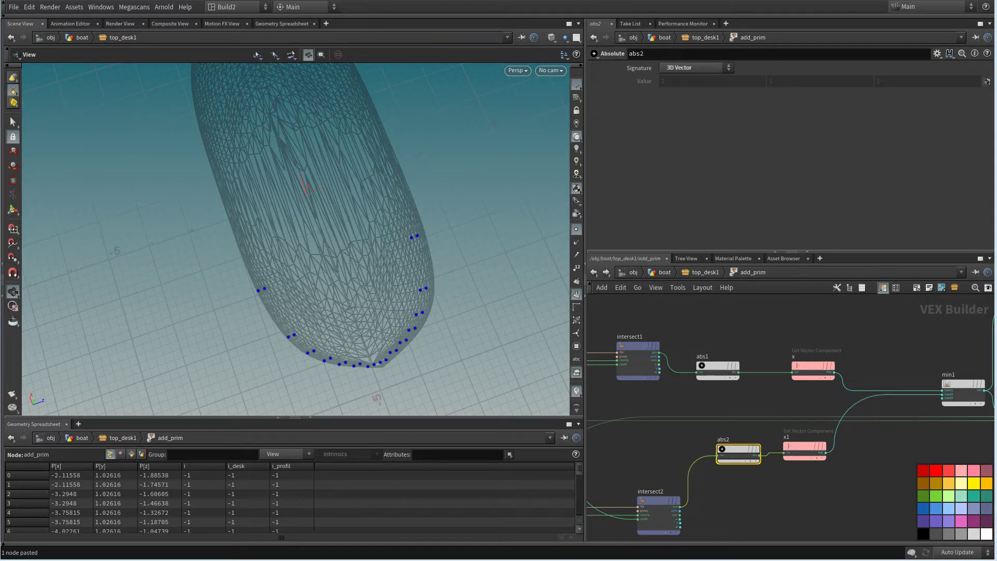
left_click_drag(340, 310, 313, 300)
Add an Add Primitive node of type Open Polygon beyond the two Add Point nodes
scroll(850, 332, "down", 5)
middle_click_drag(851, 332, 657, 362)
middle_click_drag(832, 372, 704, 409)
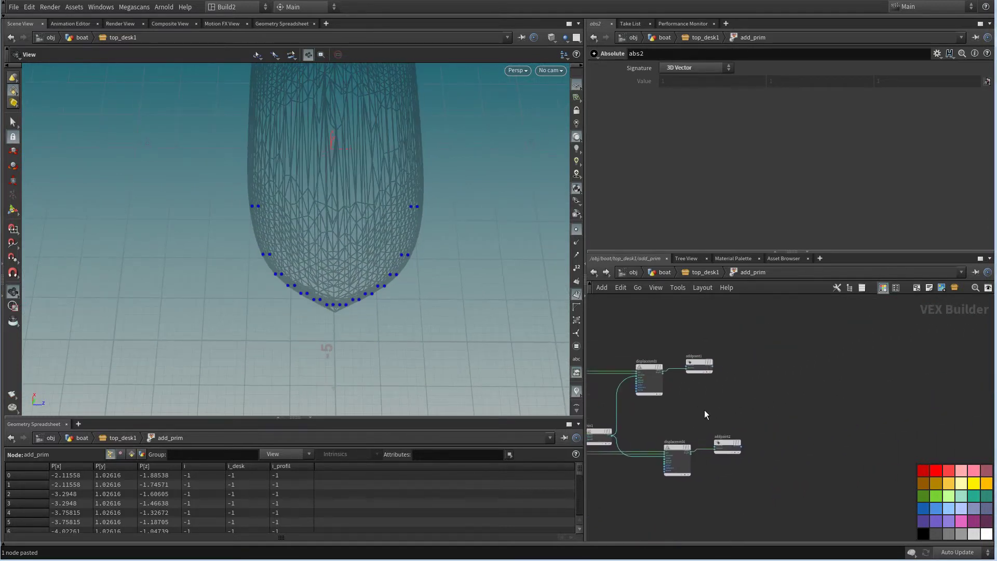
scroll(791, 383, "up", 3)
middle_click_drag(806, 347, 760, 407)
key("Tab")
type("ad")
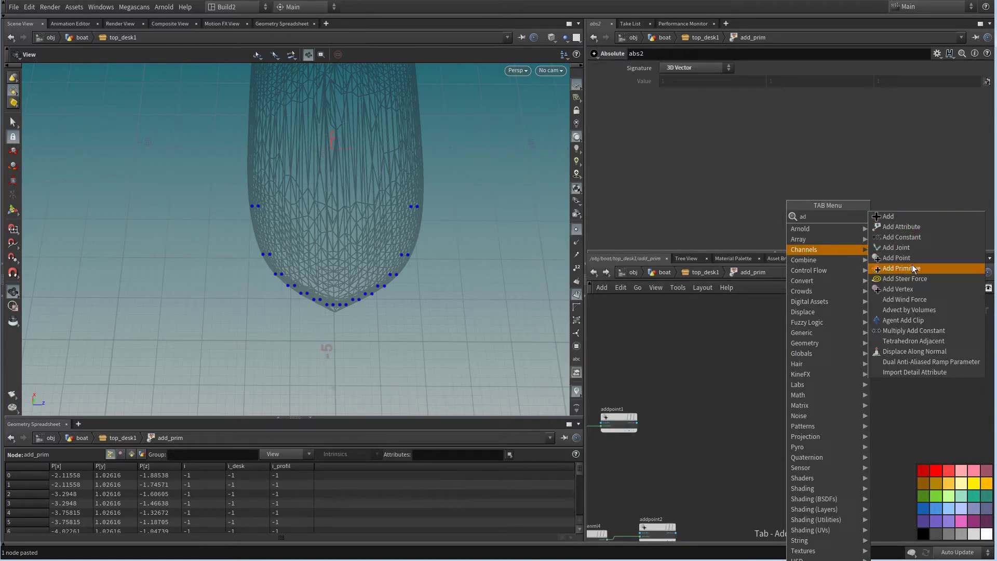
left_click(912, 268)
left_click(824, 372)
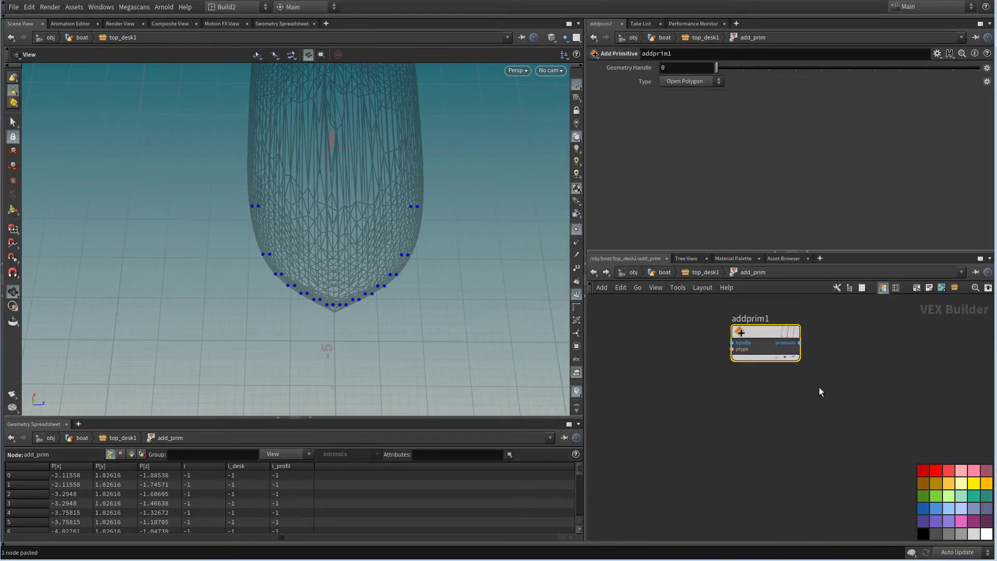
Place another Add Point node below the Add Primitive node
key("Tab")
type("ad")
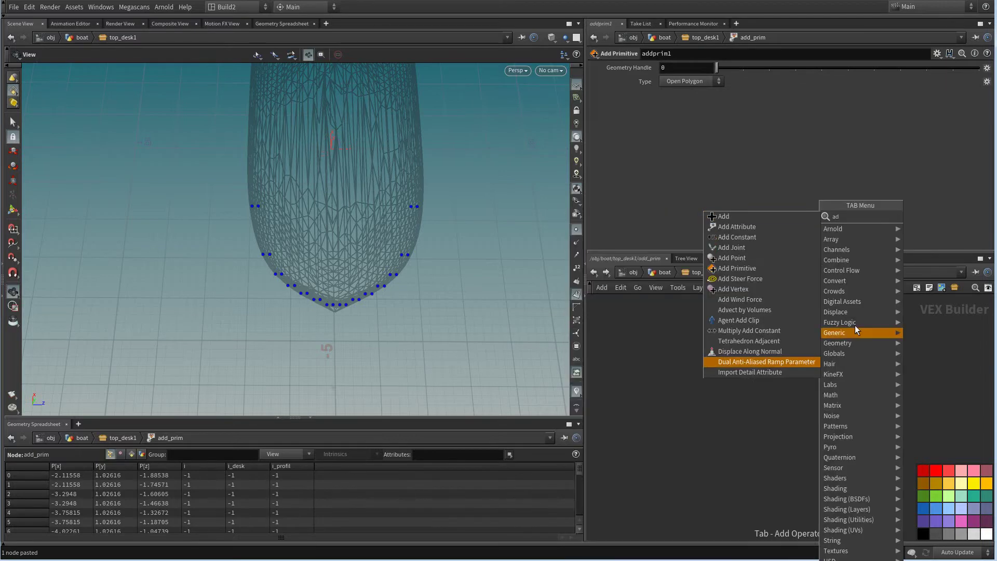
left_click(769, 258)
left_click(746, 384)
Add an Add Vertex node and connect the Add Primitive node's primitive number to its primnum input
key("Tab")
type("a")
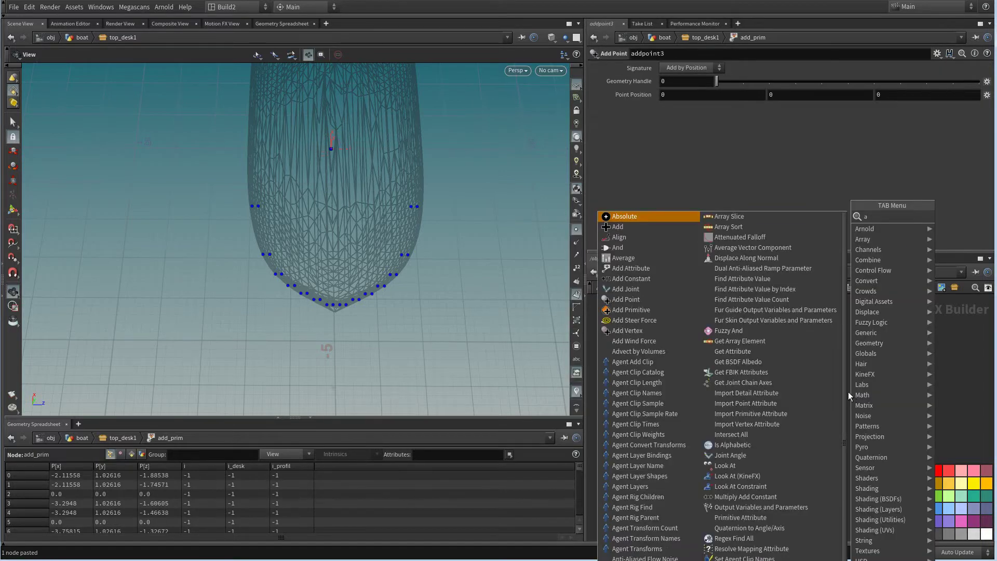
type("d")
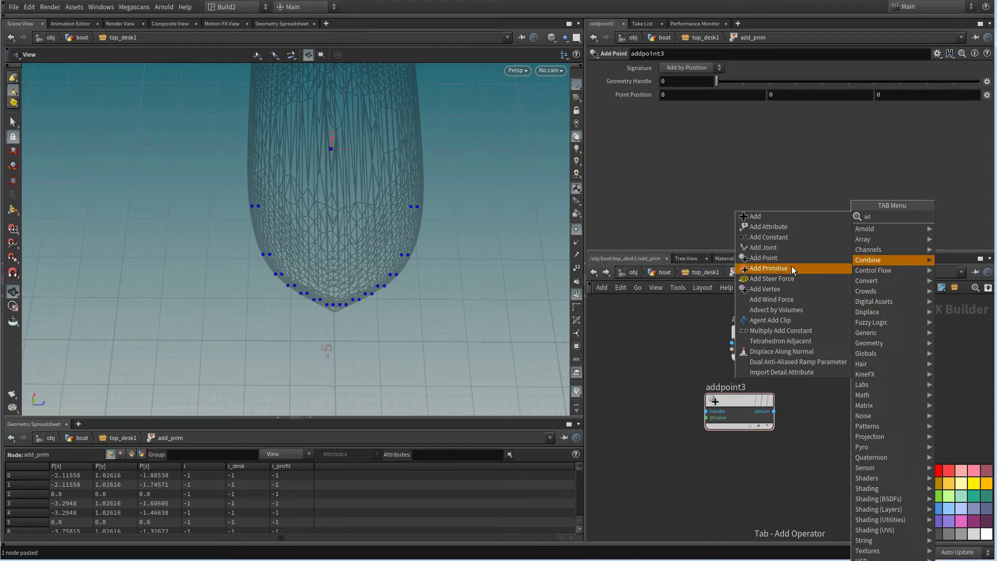
left_click(785, 289)
left_click(909, 401)
mouse_move(790, 333)
left_mouse_down()
mouse_move(855, 389)
mouse_move(789, 329)
left_mouse_up()
left_click(859, 403)
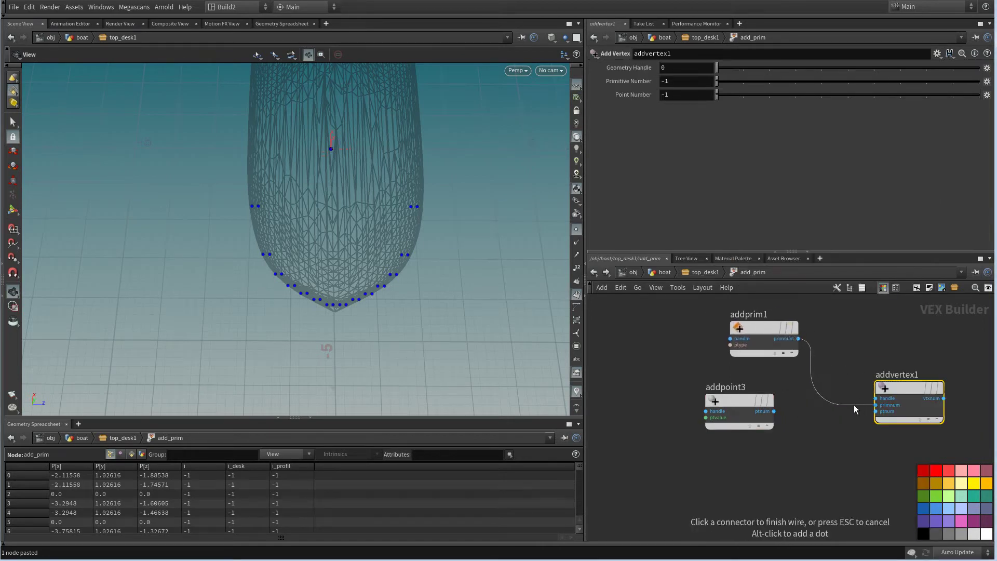
Connect addpoint3's point number to addvertex1's ptnum input, and colour the Add Primitive, Add Point and Add Vertex nodes pink
mouse_move(762, 409)
left_mouse_down()
mouse_move(782, 412)
mouse_move(761, 410)
left_mouse_up()
left_click(772, 414)
left_click(876, 412)
middle_click_drag(826, 441, 763, 432)
left_click_drag(853, 449, 651, 323)
left_click(959, 473)
Duplicate addpoint3 and addvertex1 below the originals, keeping the copy linked to the same Add Primitive node
middle_click_drag(847, 441, 768, 389)
left_click_drag(832, 423, 638, 338)
left_click_drag(798, 403, 626, 342)
middle_click_drag(730, 406, 820, 396)
key("ctrl+c")
key("ctrl+v")
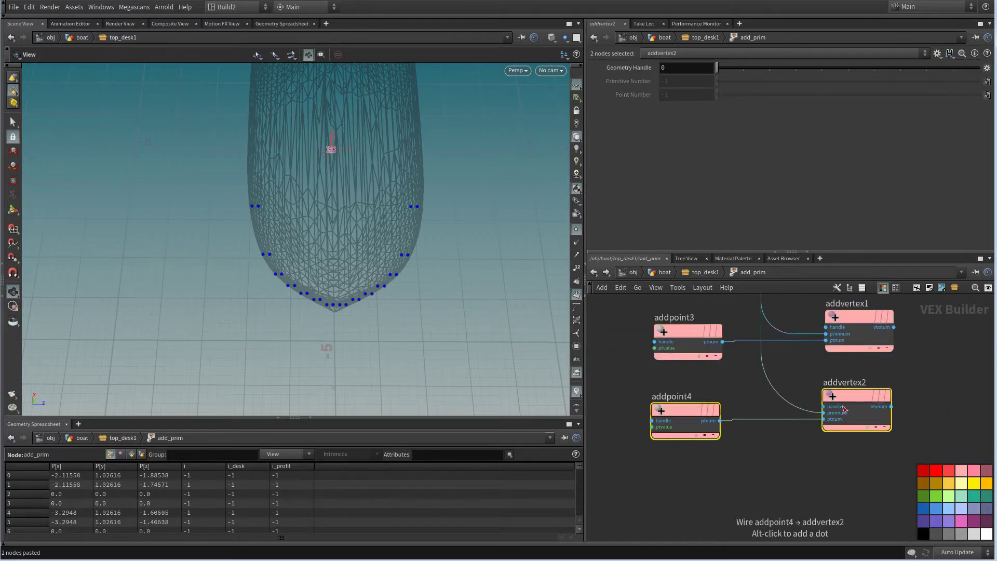
left_click_drag(820, 406, 821, 399)
Delete the two old Add Point nodes attached to the displacenml3 and displacenml4 outputs
scroll(757, 463, "down", 3)
middle_click_drag(758, 463, 871, 437)
scroll(870, 437, "down", 2)
scroll(726, 431, "up", 1)
left_click_drag(731, 353, 821, 499)
left_click(757, 410)
key("Delete")
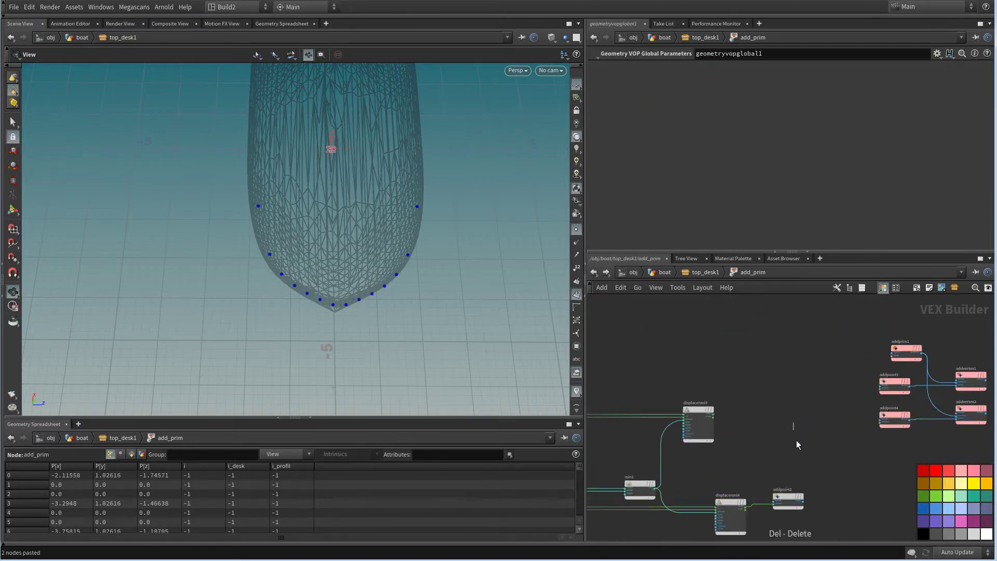
left_click(783, 497)
key("Delete")
Wire the displaced positions of displacenml3 and displacenml4 into the position inputs of addpoint3 and addpoint4
scroll(774, 431, "up", 3)
left_click(652, 396)
middle_click_drag(970, 395, 753, 385)
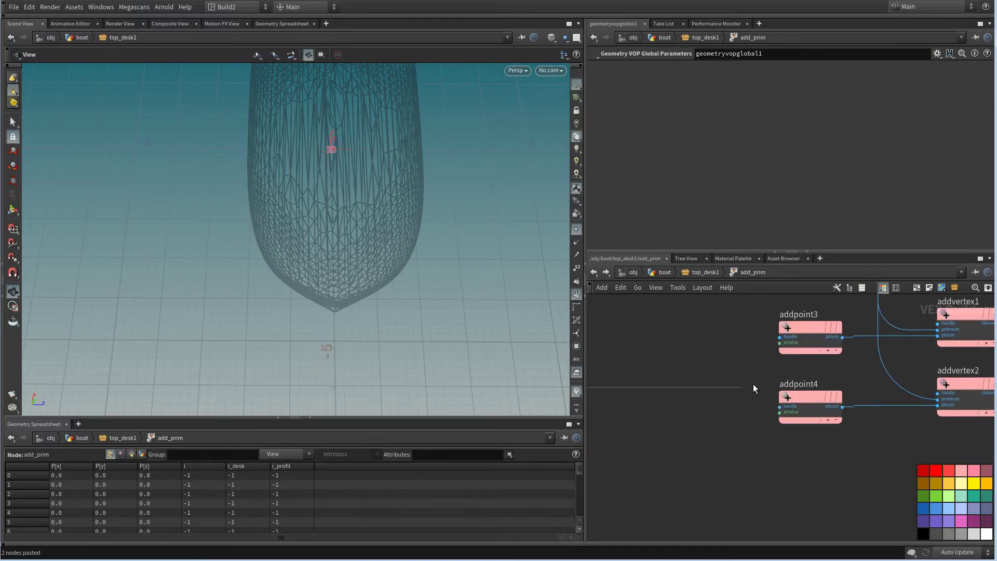
left_click(793, 361)
left_click(776, 413)
scroll(765, 419, "down", 4)
middle_click_drag(708, 461, 747, 424)
scroll(733, 418, "up", 3)
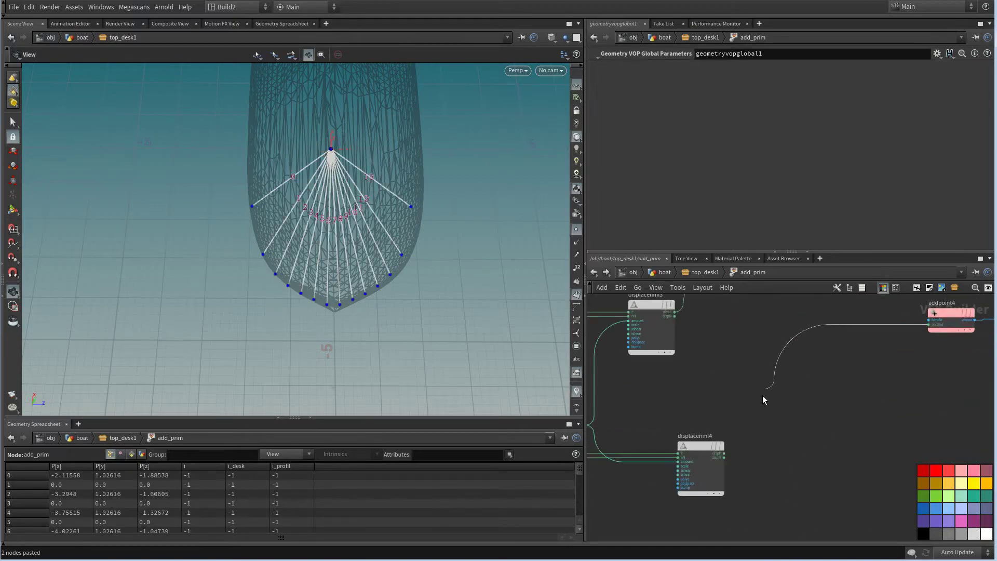
left_click(724, 454)
Check the new segments along the hull edge and save the scene file
scroll(370, 290, "up", 5)
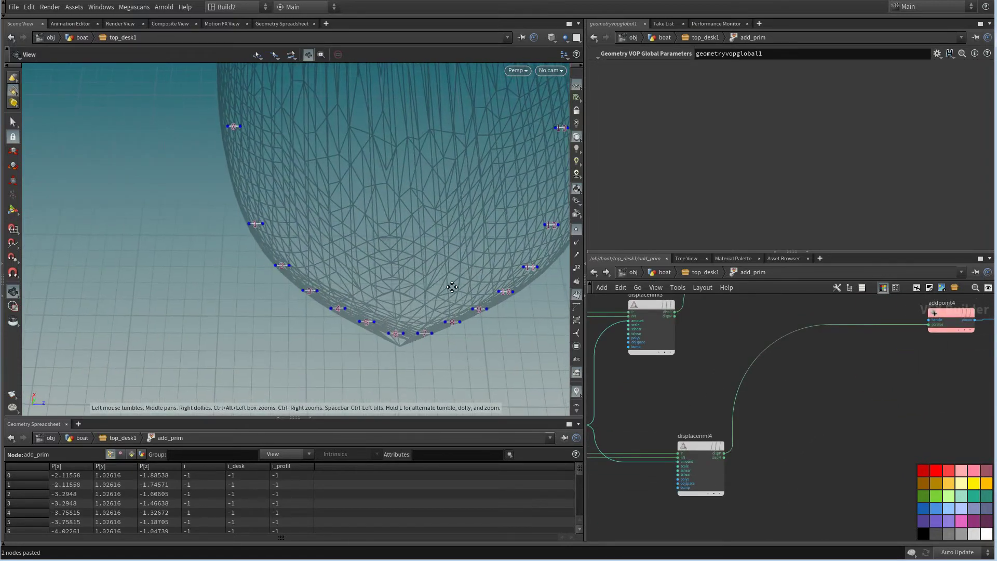
left_click_drag(410, 290, 453, 316)
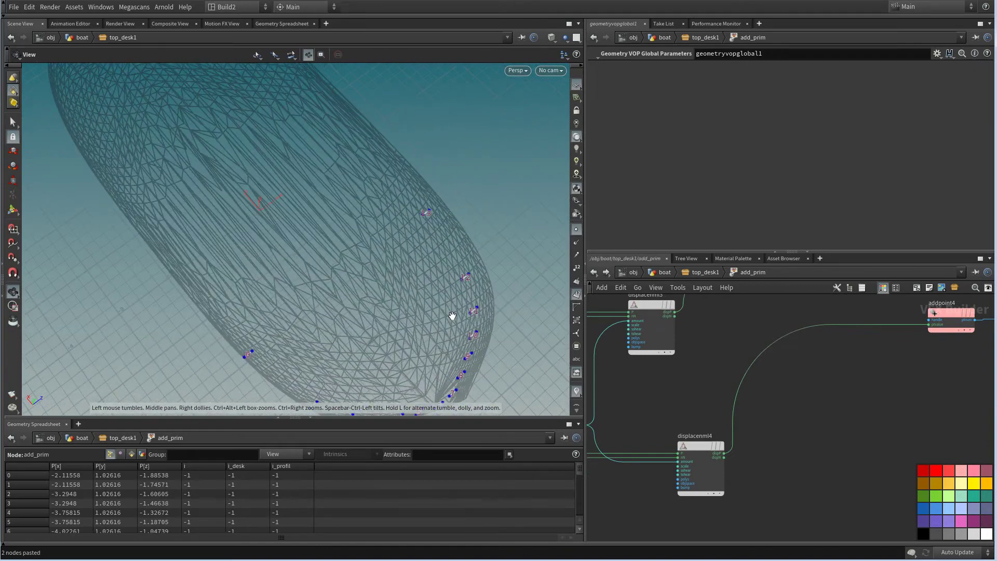
left_click(14, 6)
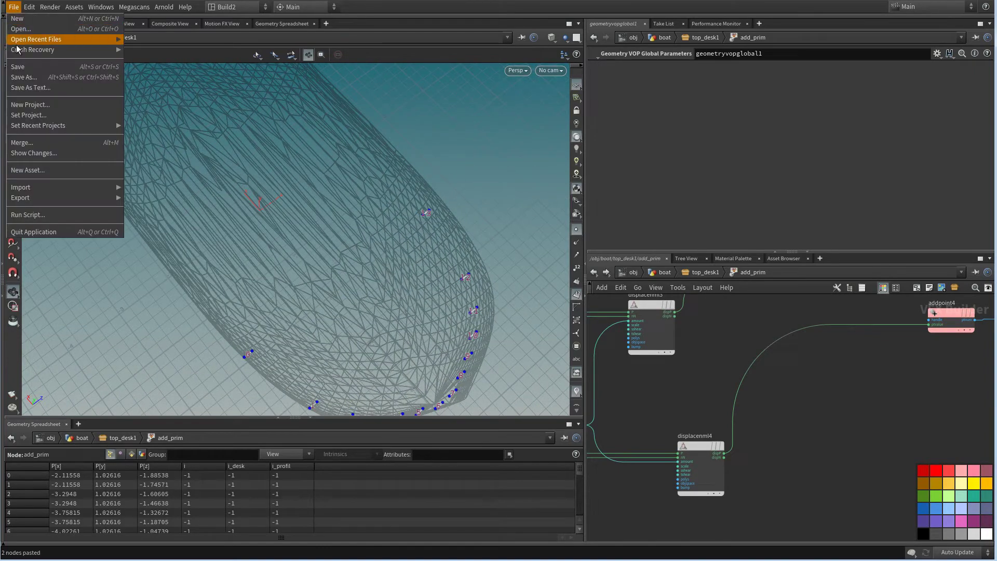
left_click(18, 69)
Examine the VOP network from the intersect nodes through min1 and the displacement nodes to the pink output nodes
scroll(838, 445, "down", 5)
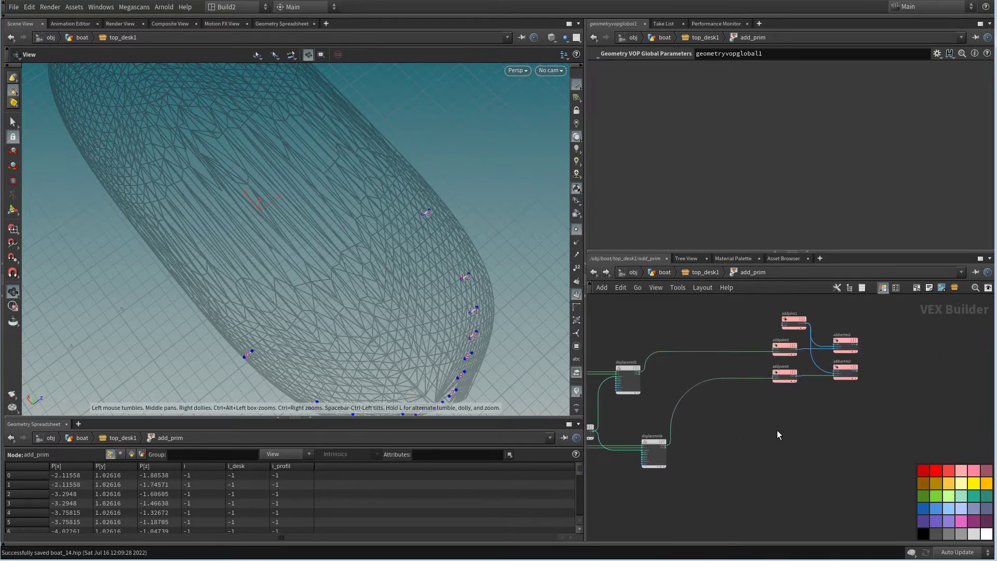
middle_click_drag(777, 434, 850, 408)
scroll(811, 443, "down", 3)
middle_click_drag(724, 456, 816, 430)
scroll(753, 441, "up", 1)
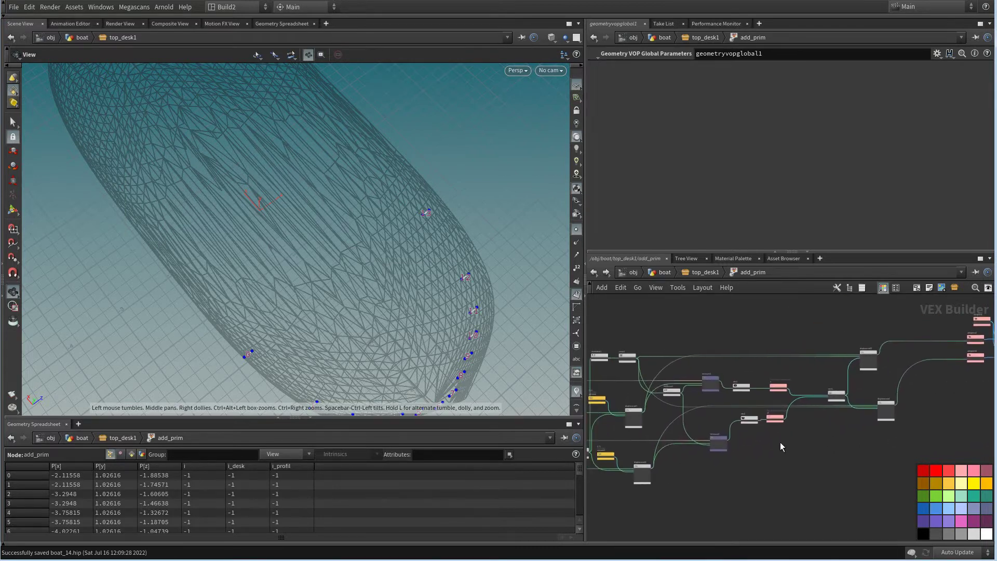
scroll(782, 445, "up", 2)
scroll(793, 435, "up", 2)
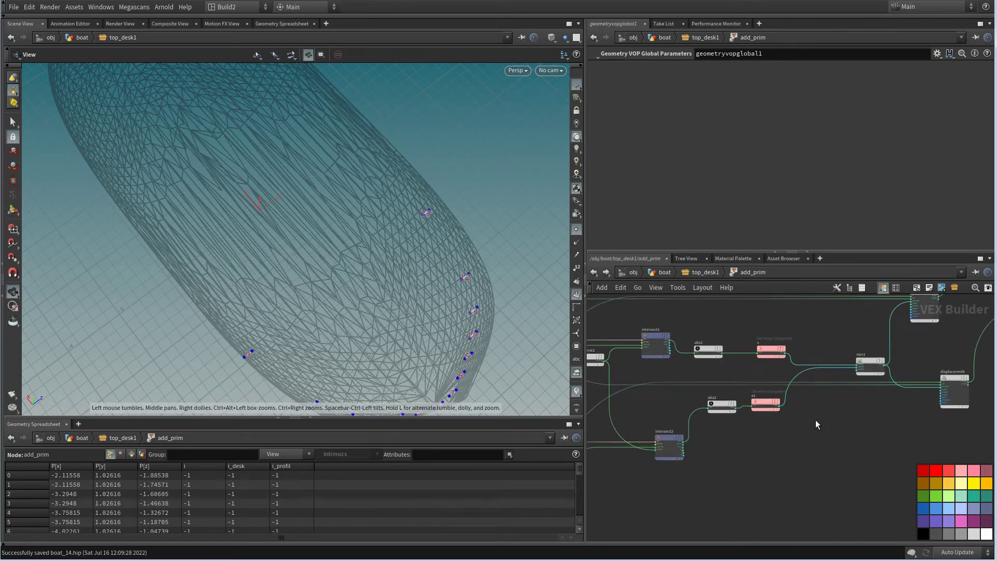
scroll(816, 419, "down", 3)
middle_click_drag(885, 419, 844, 429)
scroll(844, 429, "up", 2)
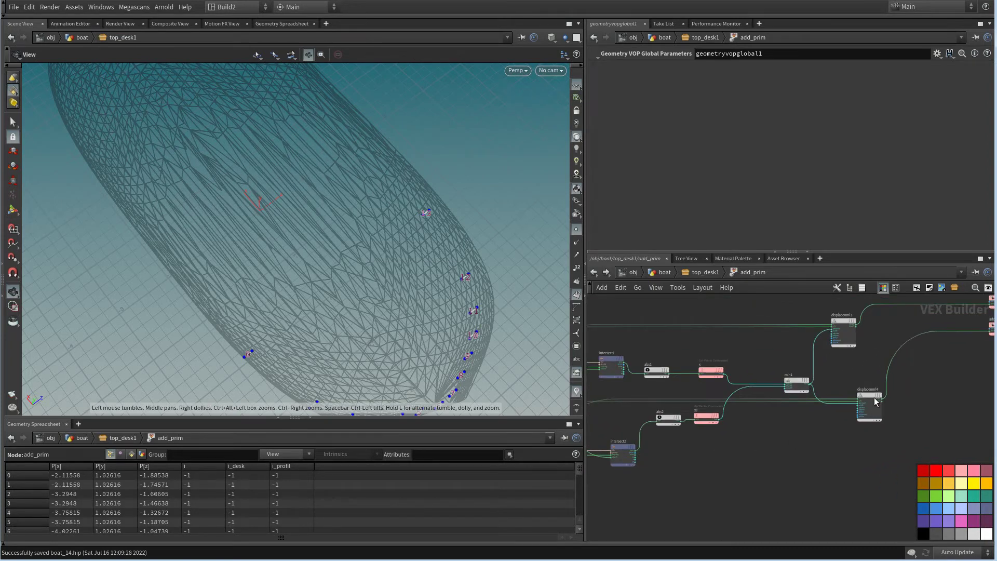
scroll(863, 405, "up", 2)
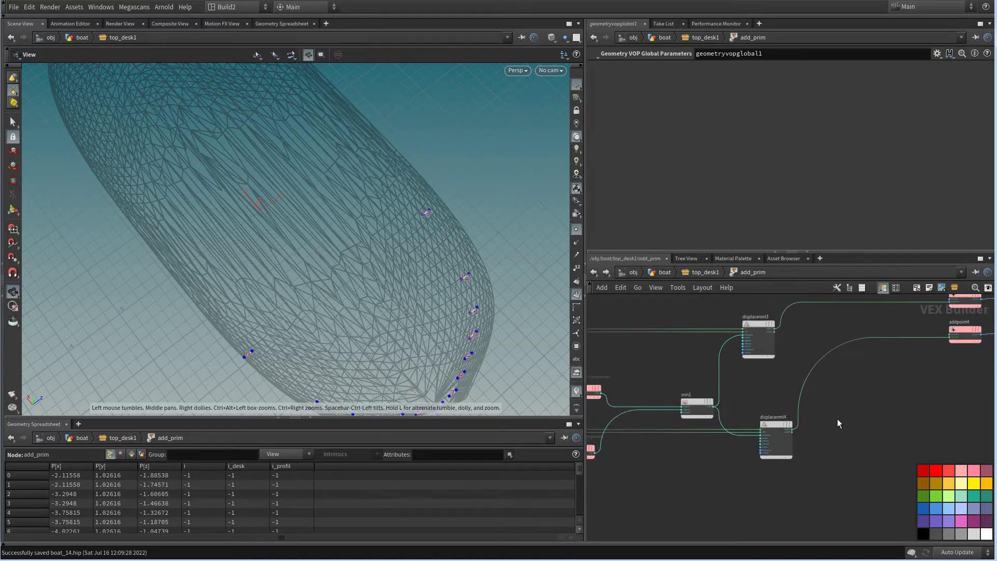
scroll(837, 419, "down", 4)
scroll(764, 455, "up", 1)
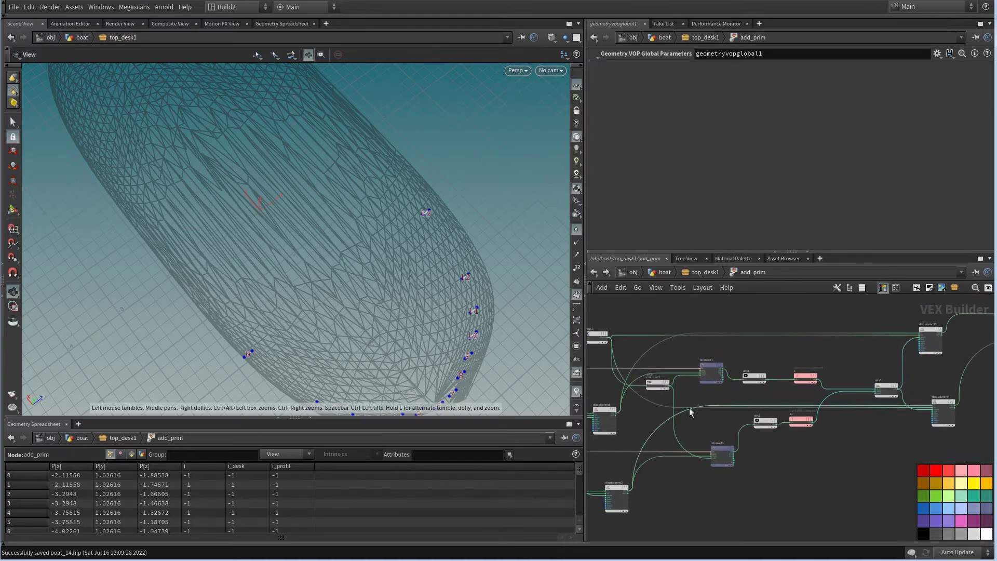
scroll(690, 405, "up", 2)
middle_click_drag(699, 387, 738, 404)
left_click_drag(678, 388, 692, 402)
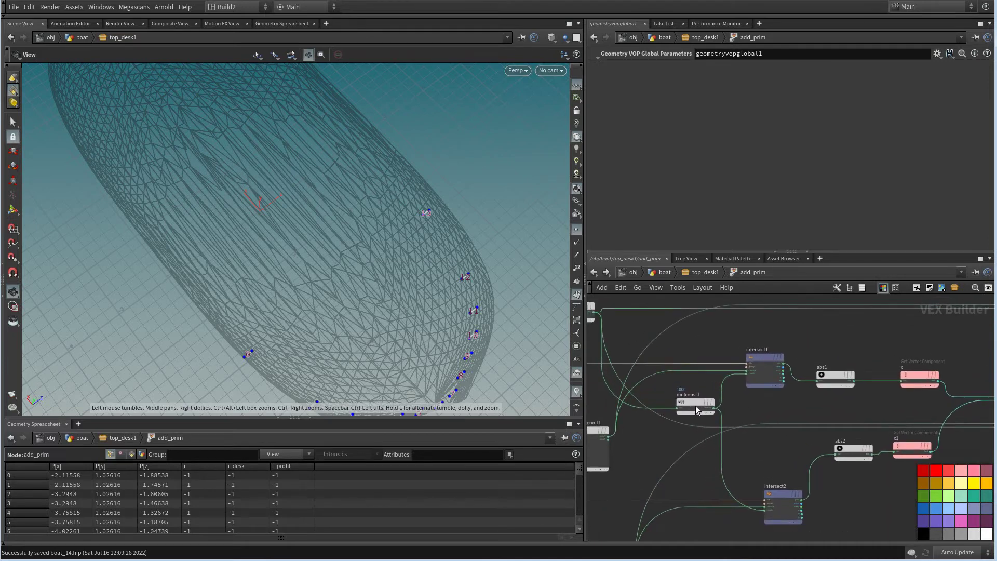
scroll(743, 418, "down", 3)
middle_click_drag(849, 461, 748, 423)
scroll(750, 425, "down", 2)
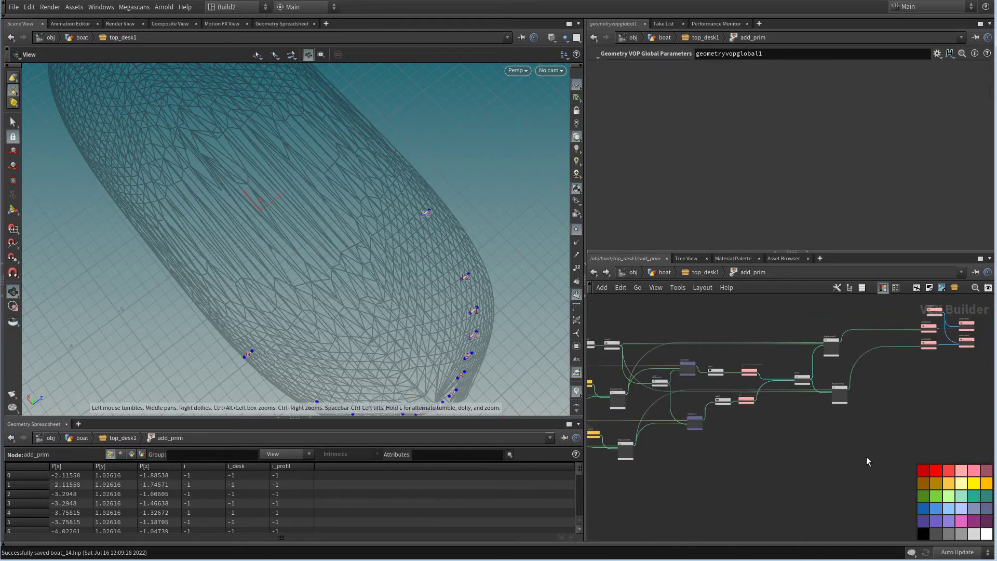
scroll(838, 449, "down", 2)
middle_click_drag(846, 445, 800, 440)
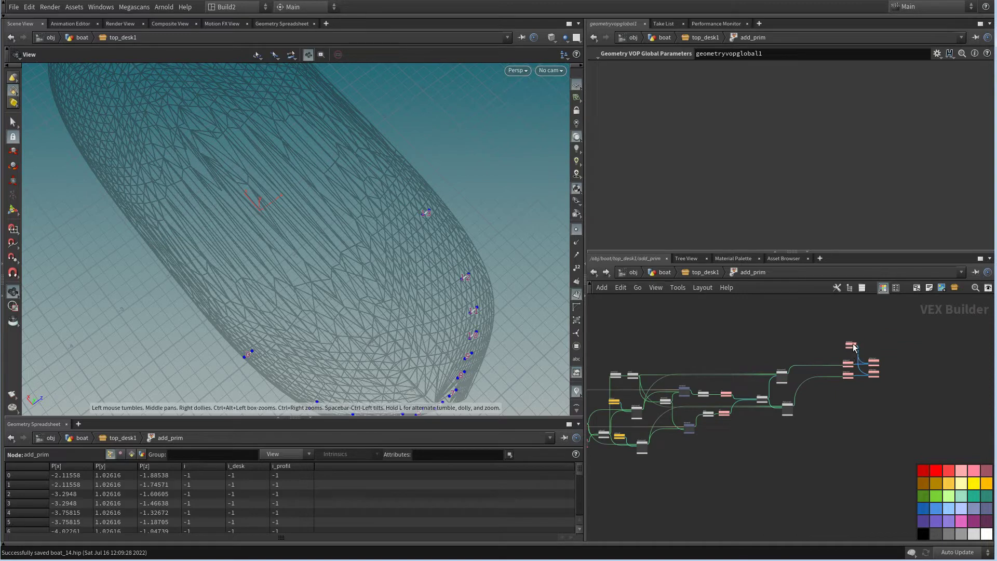
Duplicate the branch from mulconst1 and the intersect nodes through the Add Vertex nodes, leaving out the Add Primitive node
middle_click_drag(894, 418, 893, 405)
left_click_drag(906, 423, 657, 333)
middle_click_drag(758, 429, 762, 394)
key("ctrl+c")
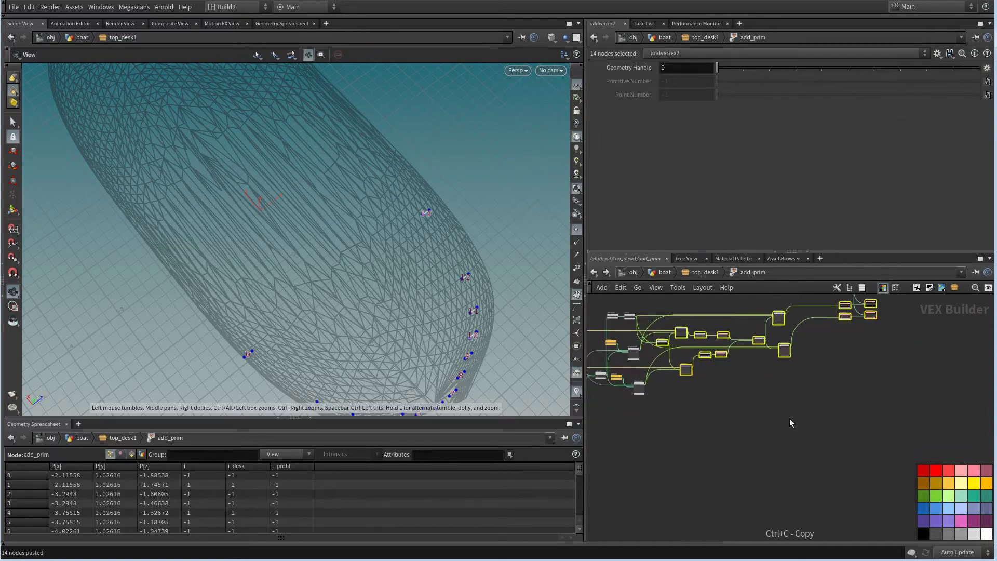
key("ctrl+v")
Insert a Negate node on the wire feeding mulconst2 in the duplicated branch
scroll(765, 441, "up", 2)
middle_click_drag(638, 430, 690, 465)
scroll(690, 457, "up", 5)
left_click(724, 443)
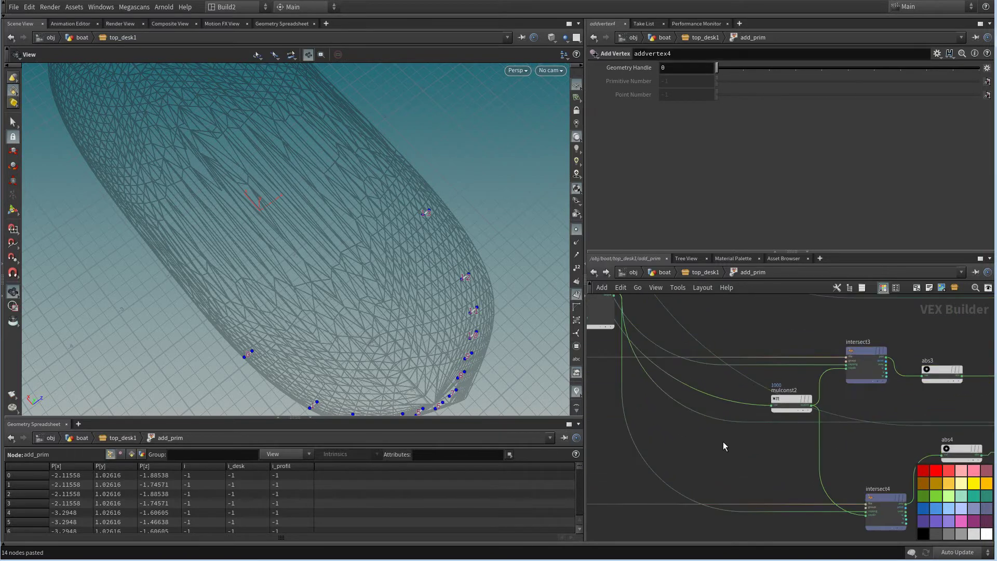
key("Tab")
type("ne")
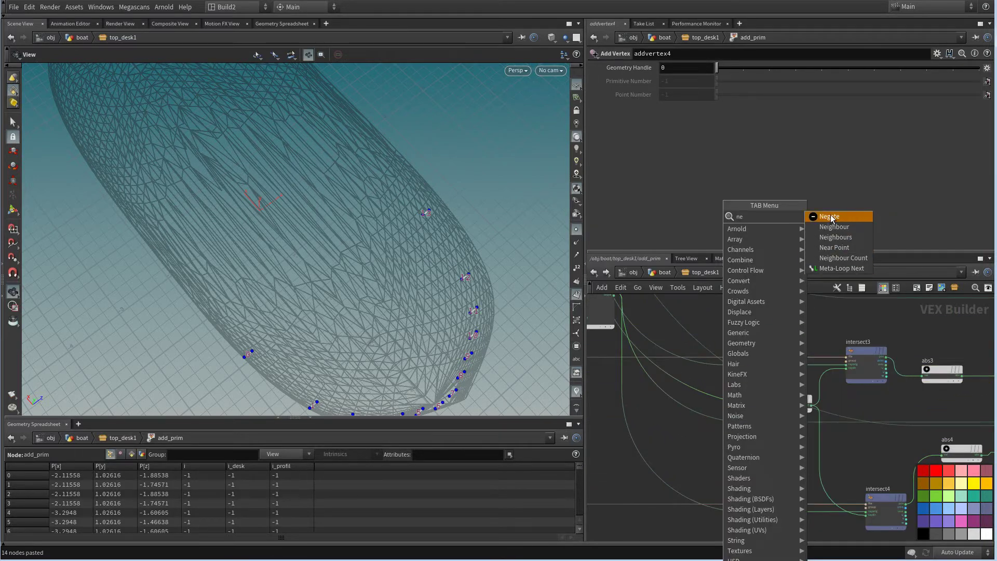
left_click(830, 217)
left_click(710, 389)
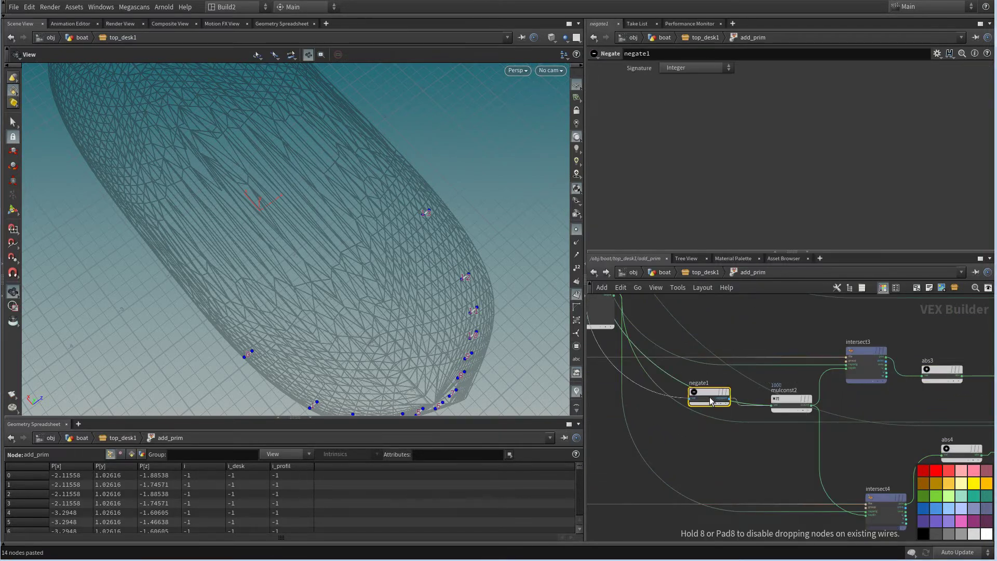
Examine the duplicated branch's displacement, Add Point and Add Vertex nodes and the resulting points on the hull
scroll(765, 450, "down", 4)
scroll(851, 367, "down", 3)
middle_click_drag(850, 367, 825, 410)
scroll(775, 436, "up", 3)
scroll(801, 403, "up", 3)
scroll(765, 399, "down", 2)
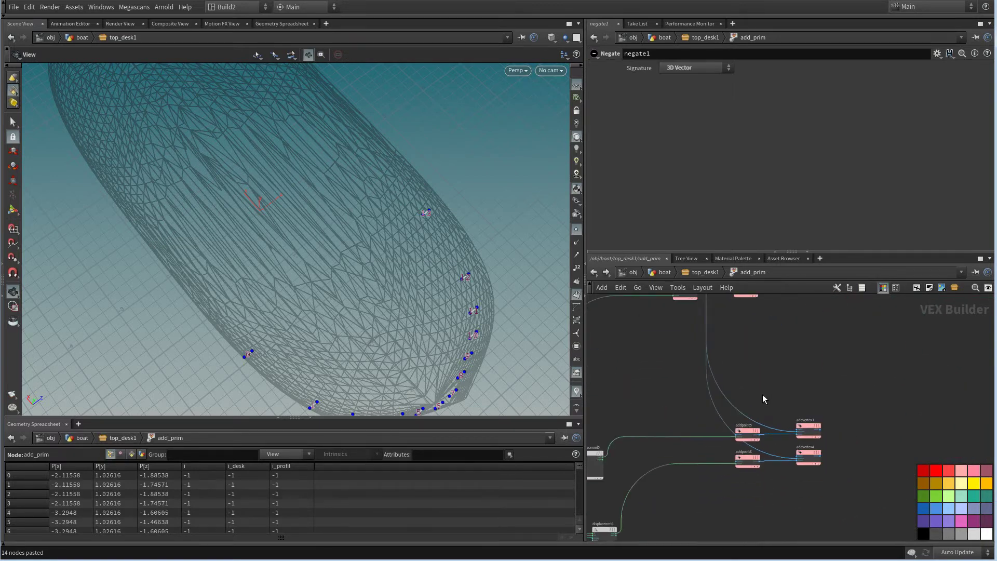
scroll(726, 417, "up", 3)
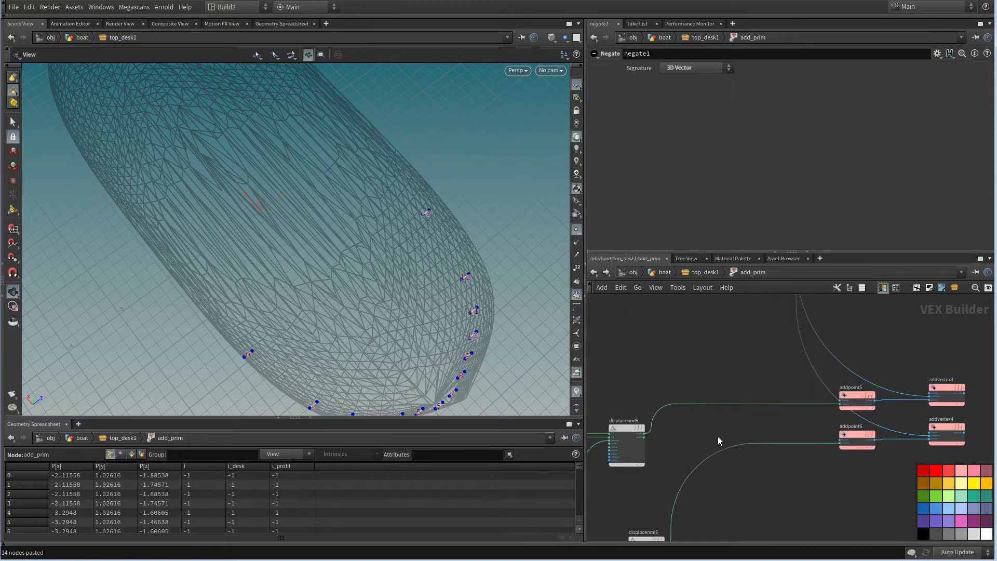
scroll(436, 384, "down", 3)
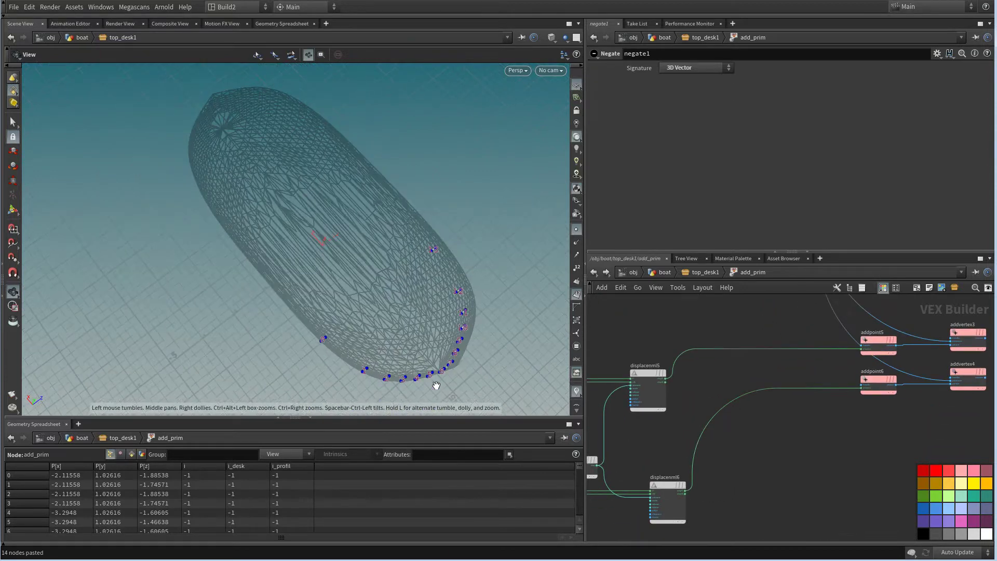
Bypass the Absolute nodes abs3 and abs4 in the duplicated branch
middle_click_drag(683, 437, 935, 395)
scroll(805, 401, "down", 2)
scroll(819, 387, "up", 3)
middle_click_drag(736, 372, 741, 400)
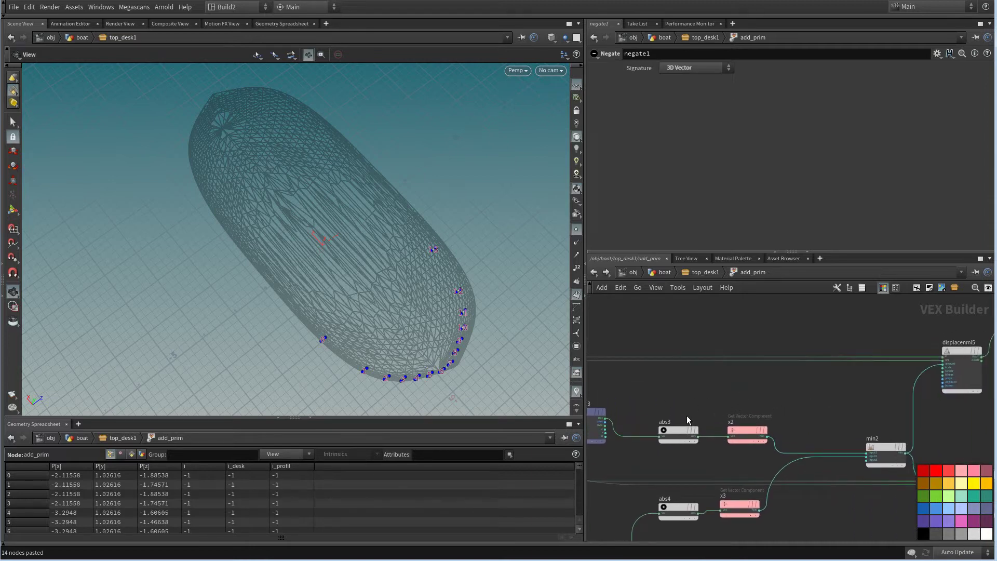
scroll(703, 415, "up", 3)
left_click(681, 447)
mouse_move(719, 481)
middle_mouse_down()
mouse_move(729, 344)
mouse_move(723, 500)
middle_mouse_up()
left_click(696, 455)
Bypass the Absolute nodes abs1 and abs2 in the original branch
scroll(737, 392, "down", 3)
middle_click_drag(732, 340, 747, 465)
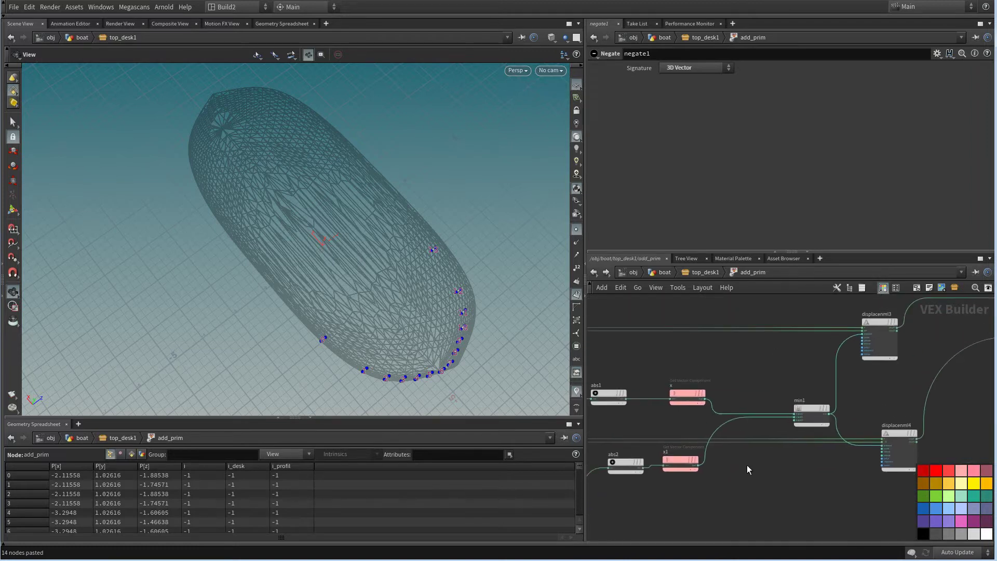
left_click_drag(612, 351, 648, 507)
scroll(650, 376, "up", 3)
middle_click_drag(630, 367, 681, 356)
scroll(680, 356, "up", 2)
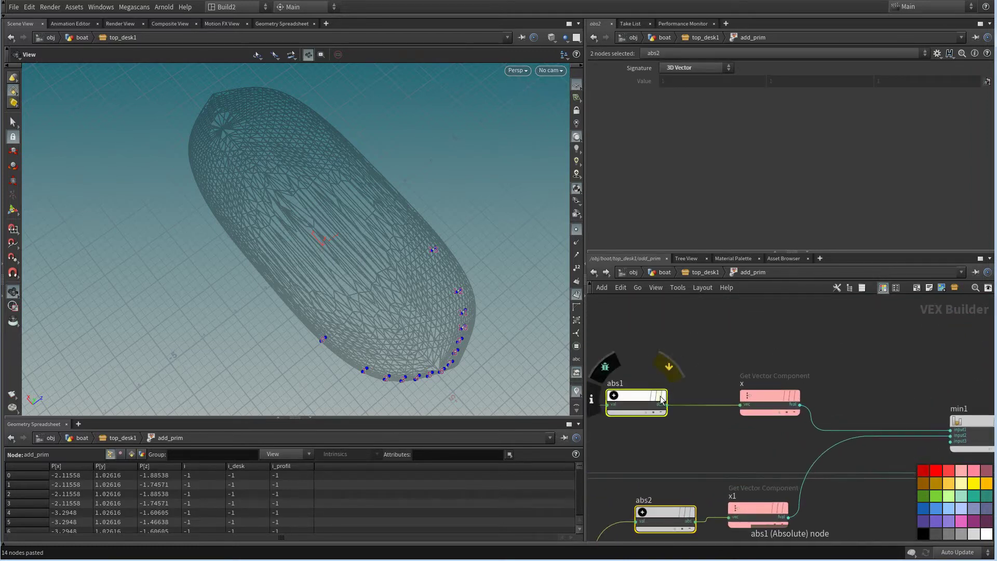
left_click(660, 396)
Swap the position wires so displacenml5 feeds addpoint6 and displacenml6 feeds addpoint5
scroll(718, 364, "down", 6)
middle_click_drag(784, 436, 592, 421)
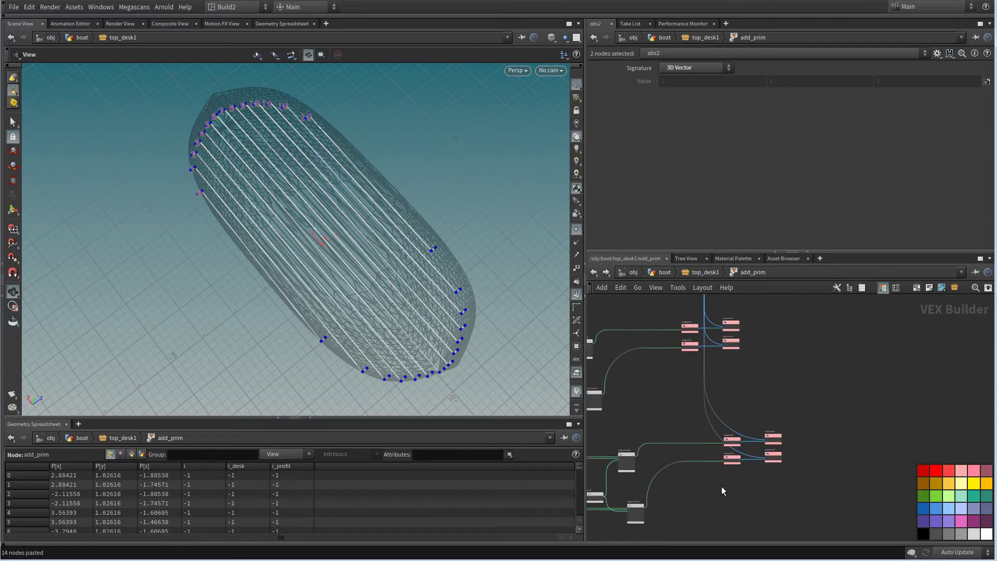
scroll(724, 490, "up", 4)
middle_click_drag(735, 484, 806, 493)
scroll(687, 420, "up", 3)
left_click(625, 440)
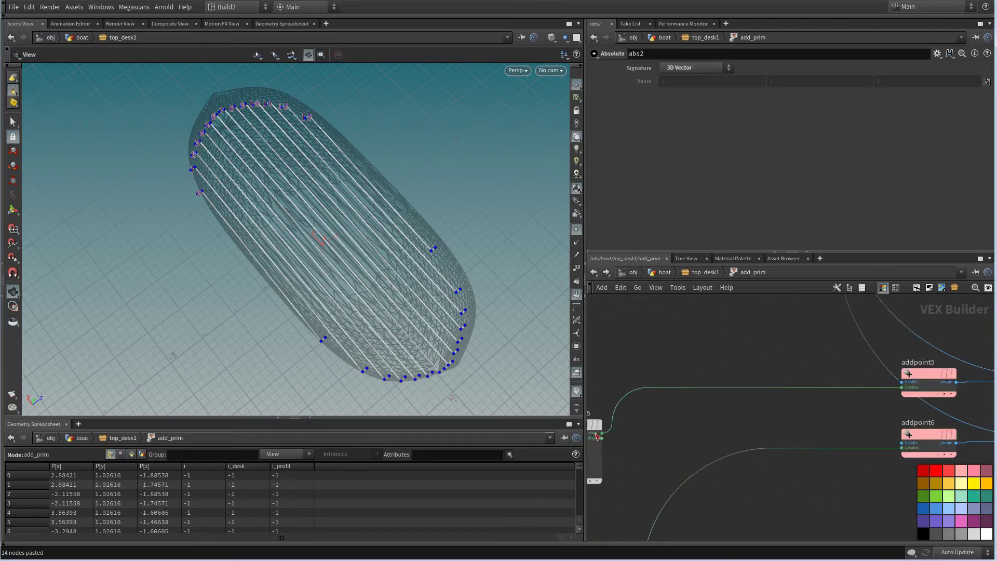
left_click(902, 388)
middle_click_drag(748, 496, 719, 537)
left_click(705, 514)
Set the addprim1 node's type to Closed Polygon and inspect the deck planks from several angles
scroll(785, 458, "down", 4)
middle_click_drag(824, 433, 835, 486)
scroll(826, 454, "down", 1)
left_click_drag(729, 329, 813, 401)
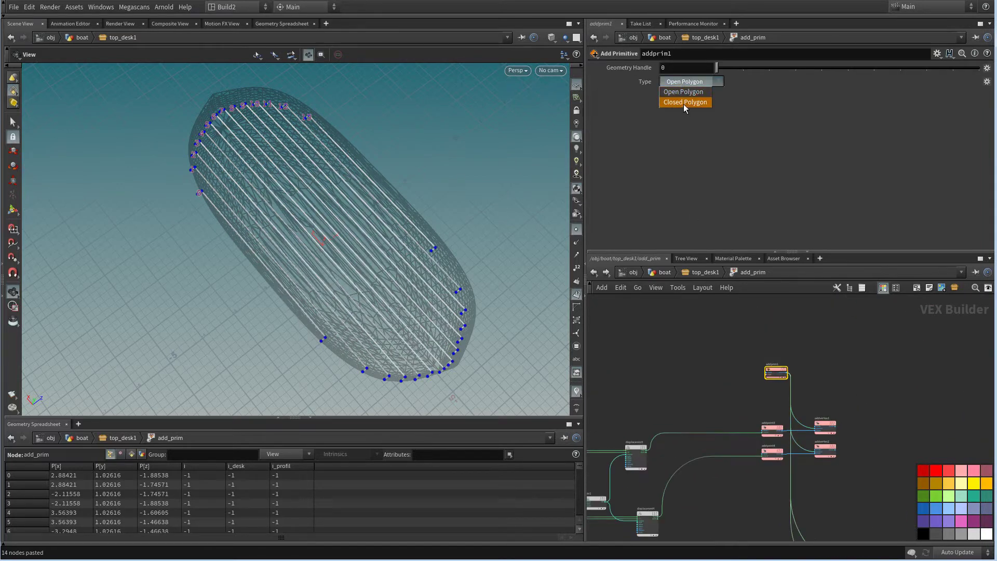
left_click(684, 105)
left_click_drag(445, 282, 516, 260)
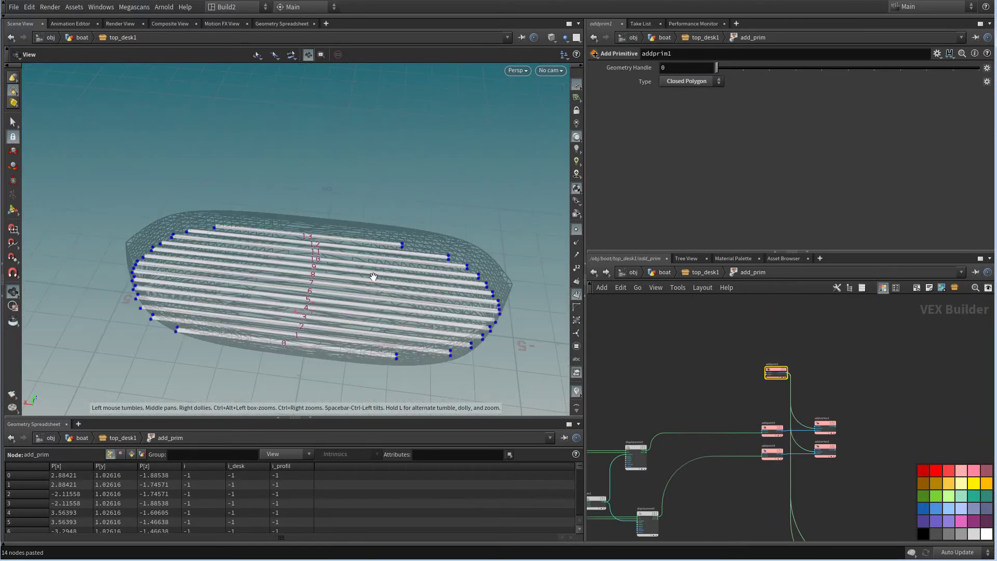
left_click_drag(374, 277, 544, 215)
Delete the bypassed Absolute nodes from both the duplicated and the original branch
scroll(831, 376, "down", 6)
scroll(796, 479, "up", 4)
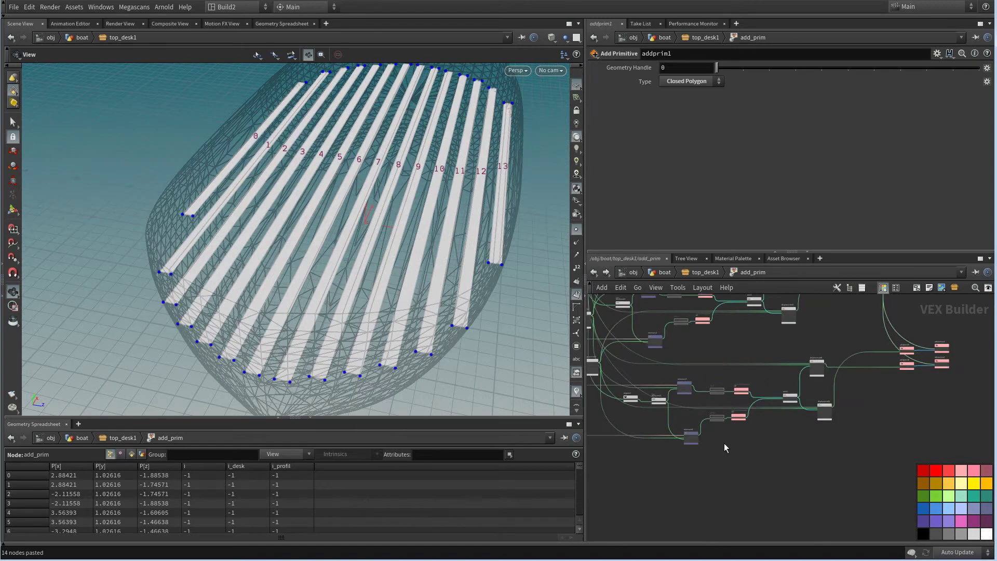
left_click_drag(725, 447, 712, 391)
key("Delete")
scroll(717, 405, "up", 2)
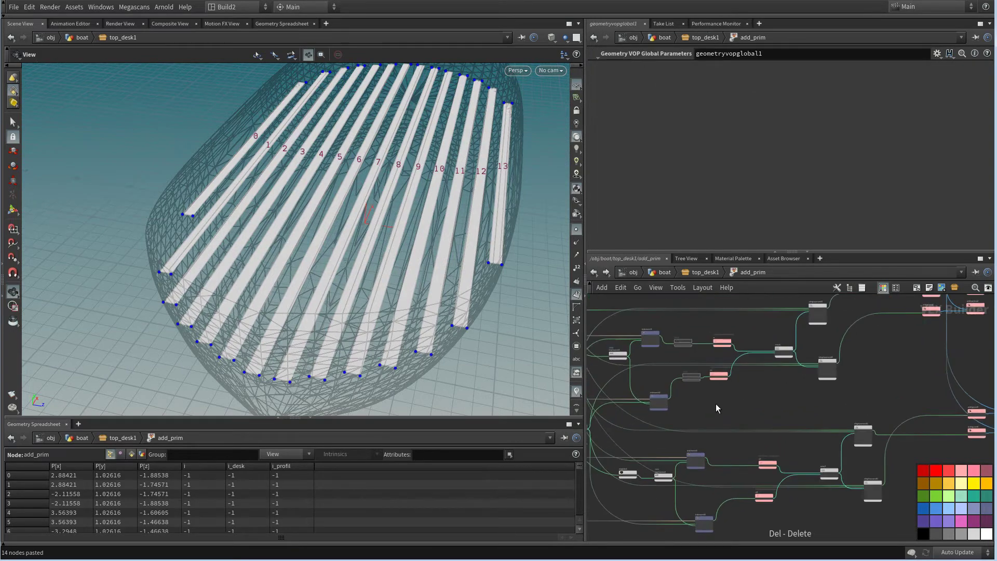
left_click_drag(678, 333, 674, 332)
key("Delete")
Inspect the planks across the hull and save the scene file
left_click_drag(291, 249, 463, 302)
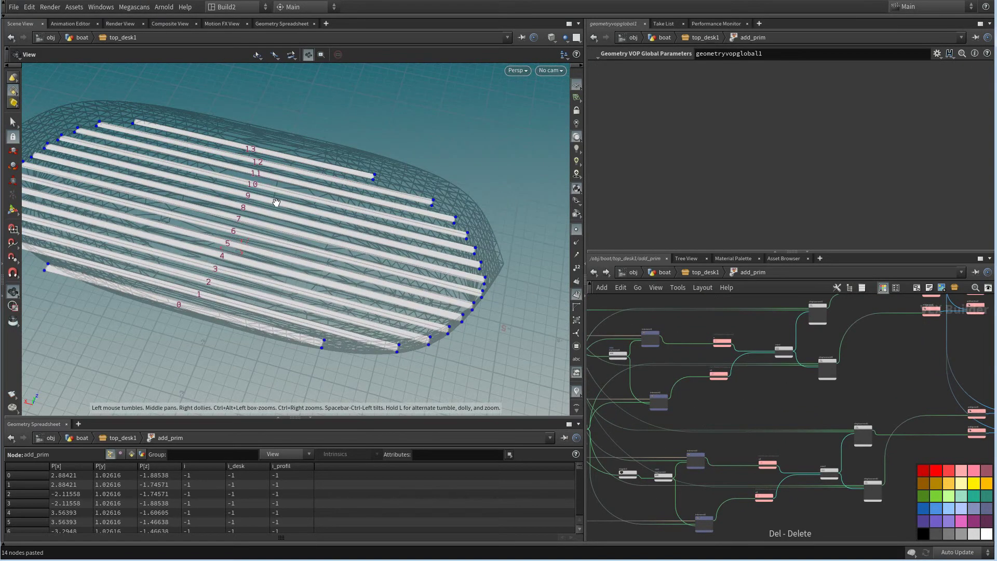
left_click(13, 7)
left_click(24, 66)
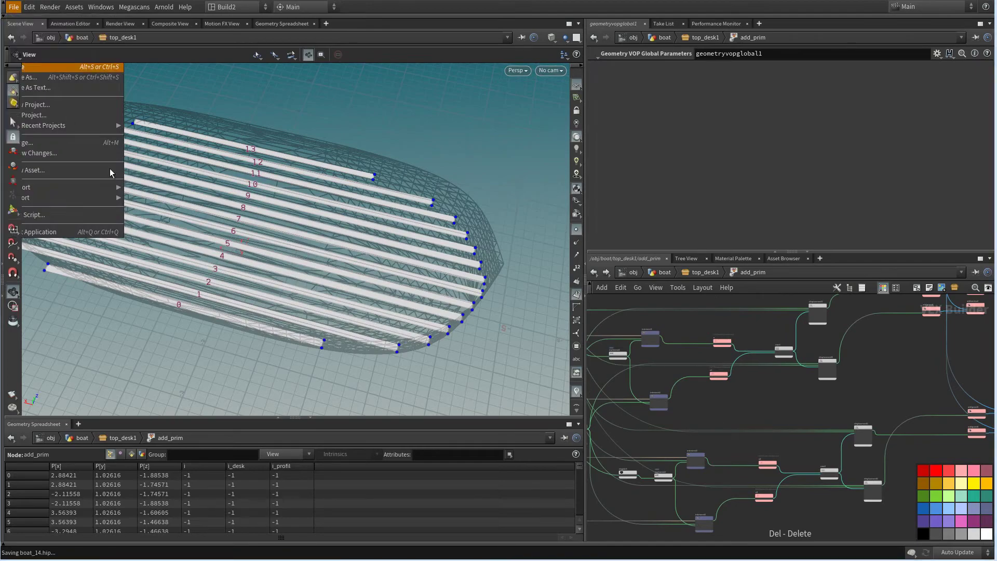
Examine how the plank ends meet the hull edge and the x component nodes that feed min1
scroll(252, 254, "up", 5)
left_click_drag(252, 254, 311, 208)
middle_click_drag(783, 395, 836, 459)
scroll(729, 425, "up", 3)
right_click(790, 436)
scroll(787, 395, "up", 3)
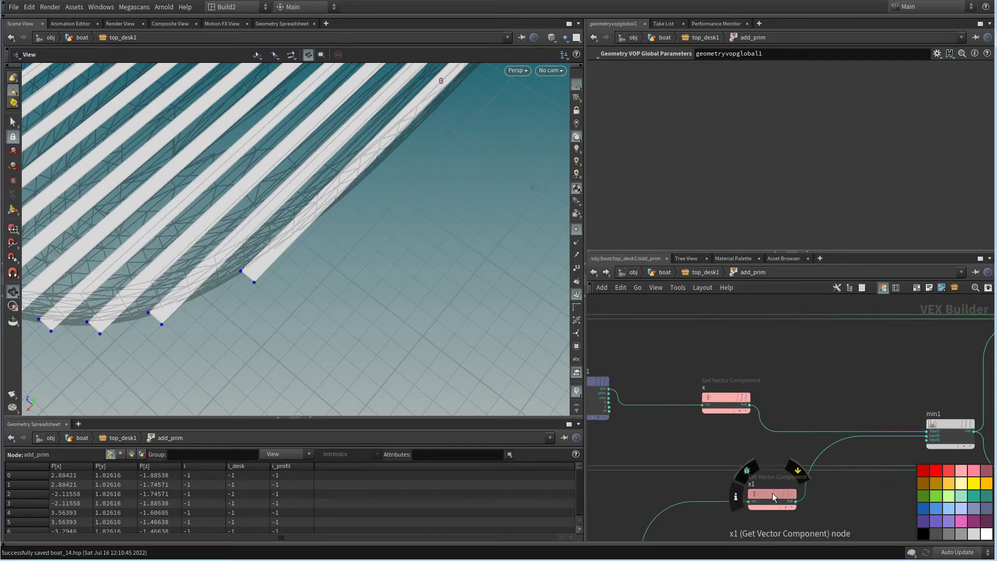
Examine the plank ends around the whole hull against the intersect and x component branches feeding min1
left_click_drag(772, 494, 720, 499)
middle_click_drag(776, 398, 658, 380)
left_click_drag(822, 408, 705, 397)
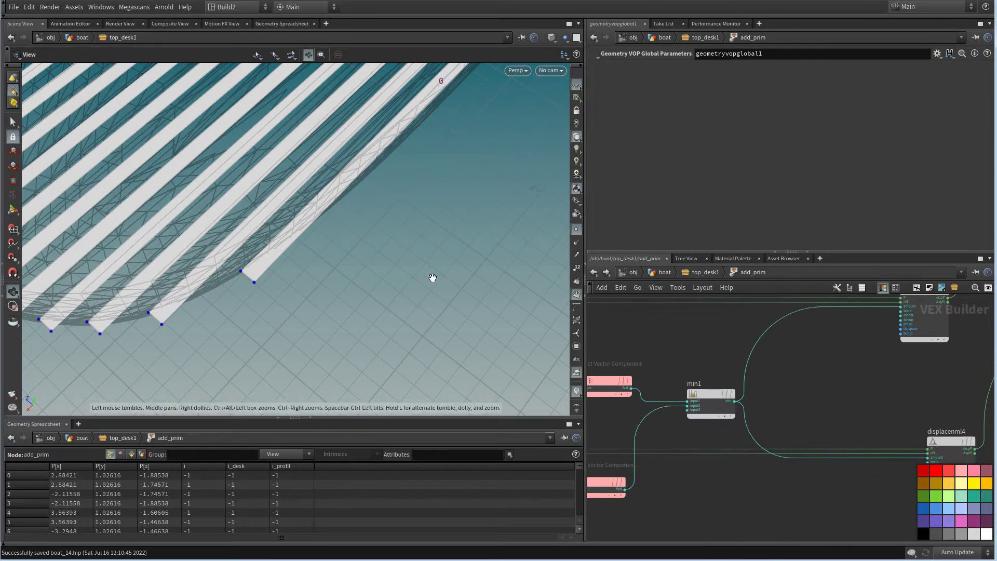
right_click_drag(433, 278, 406, 309)
left_click_drag(407, 310, 525, 345)
scroll(783, 387, "down", 2)
middle_click_drag(783, 387, 876, 385)
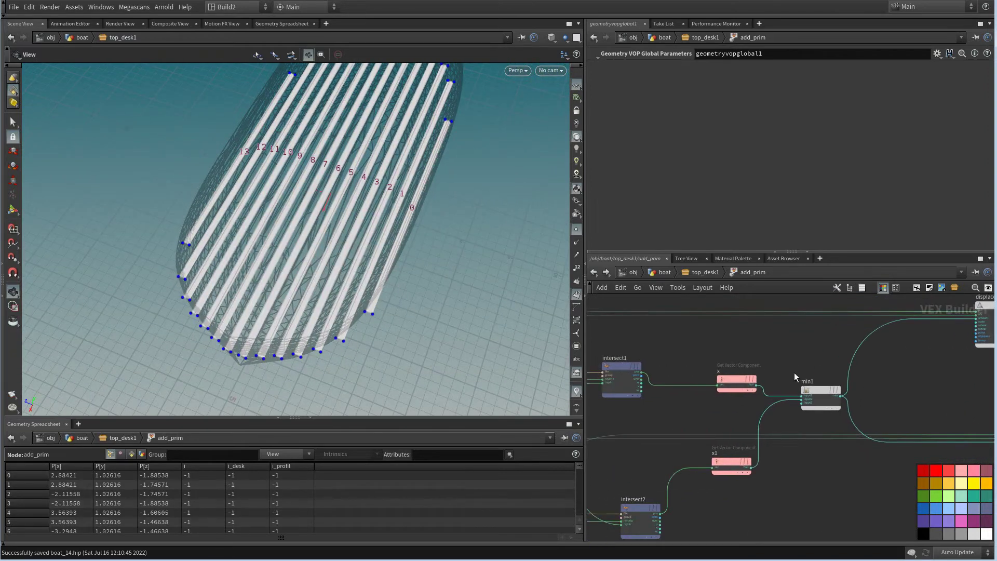
scroll(793, 372, "up", 2)
middle_click_drag(790, 381, 757, 350)
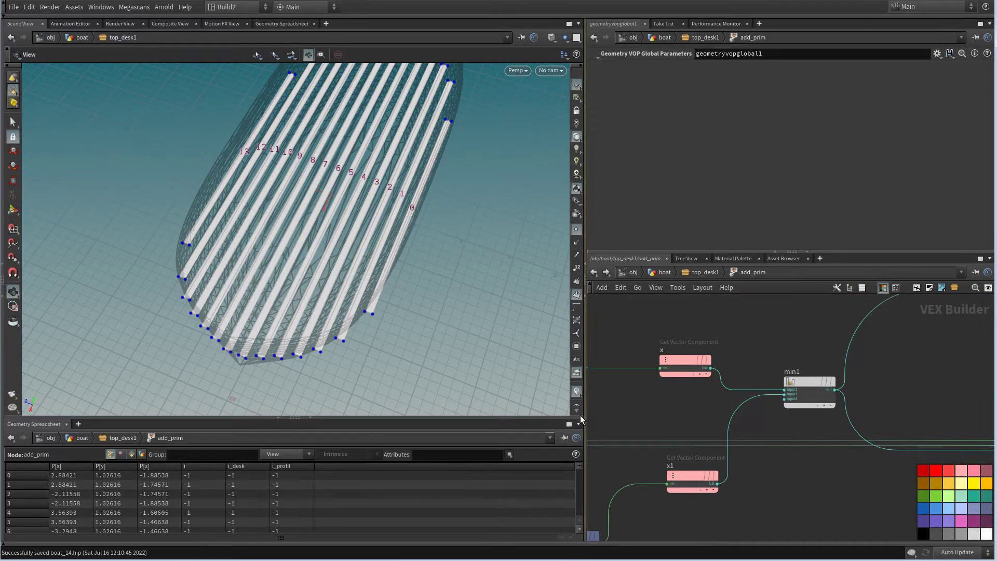
scroll(423, 318, "down", 5)
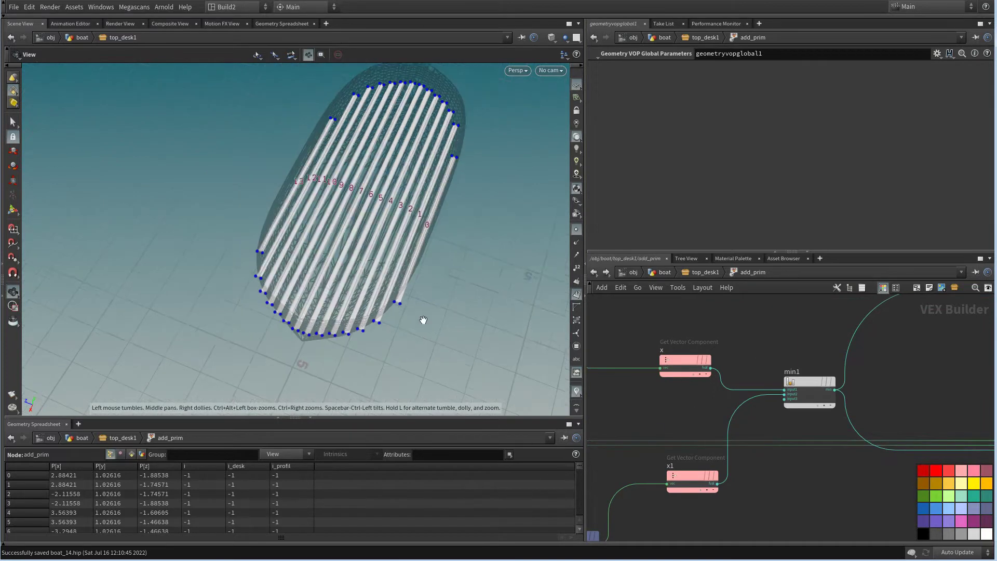
scroll(727, 374, "down", 5)
scroll(746, 384, "up", 3)
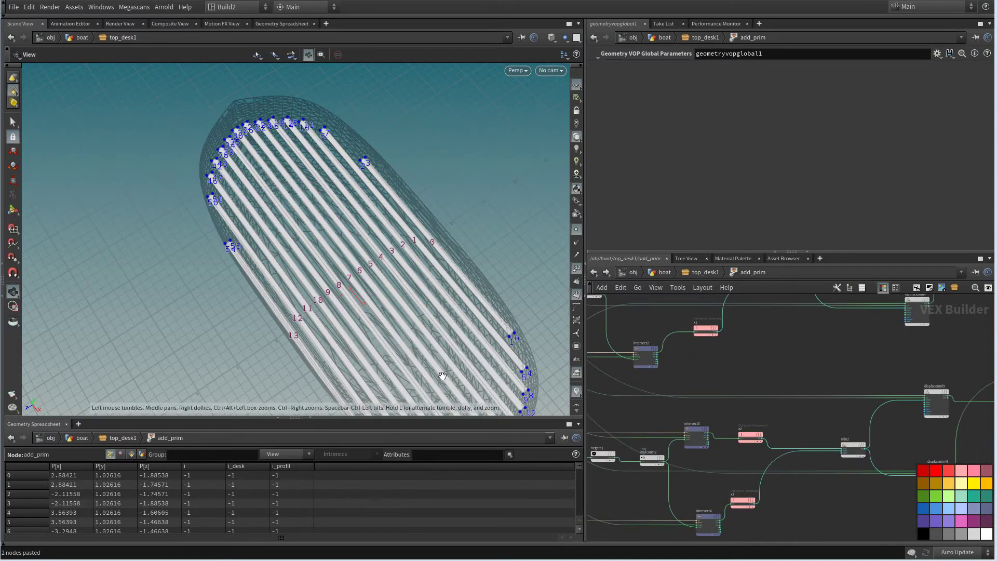
left_click_drag(155, 328, 421, 326)
Insert Absolute nodes between the x and x1 component nodes and min1
key("Tab")
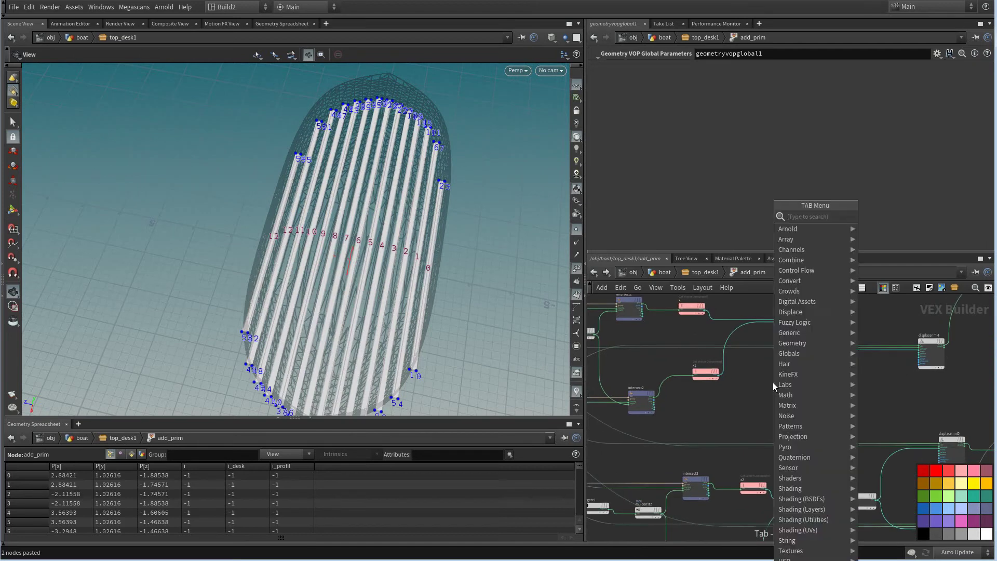
type("ab")
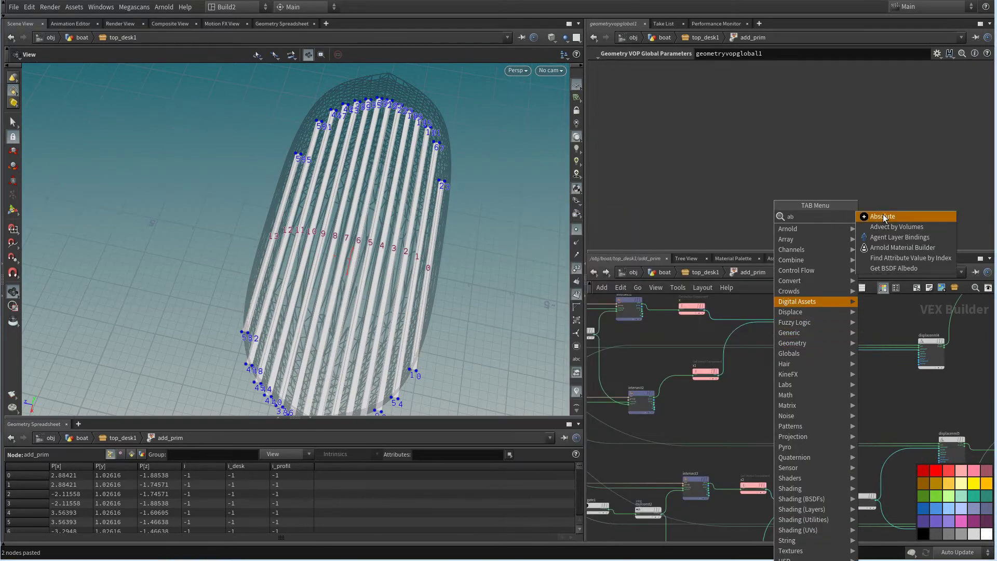
left_click(883, 217)
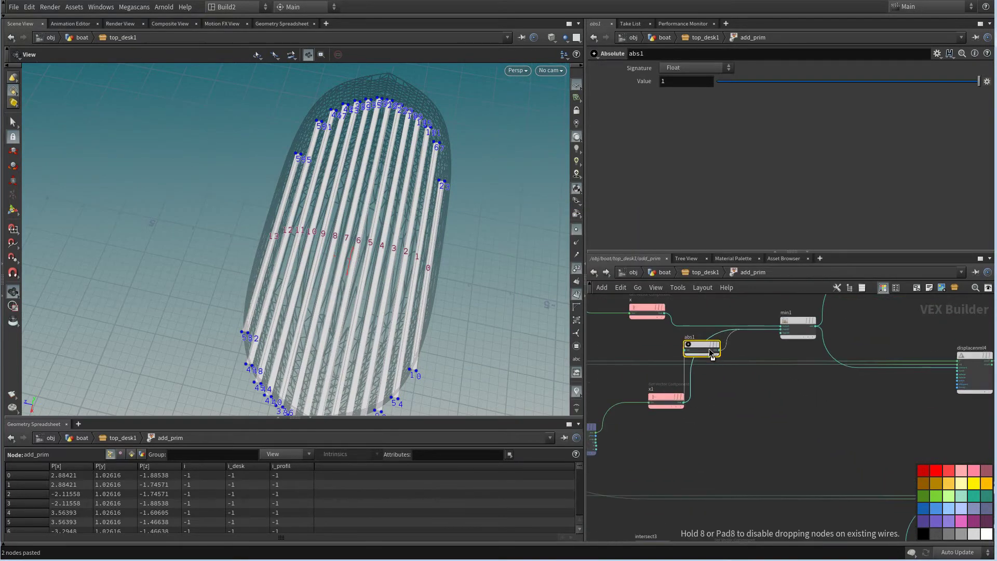
left_click(740, 357)
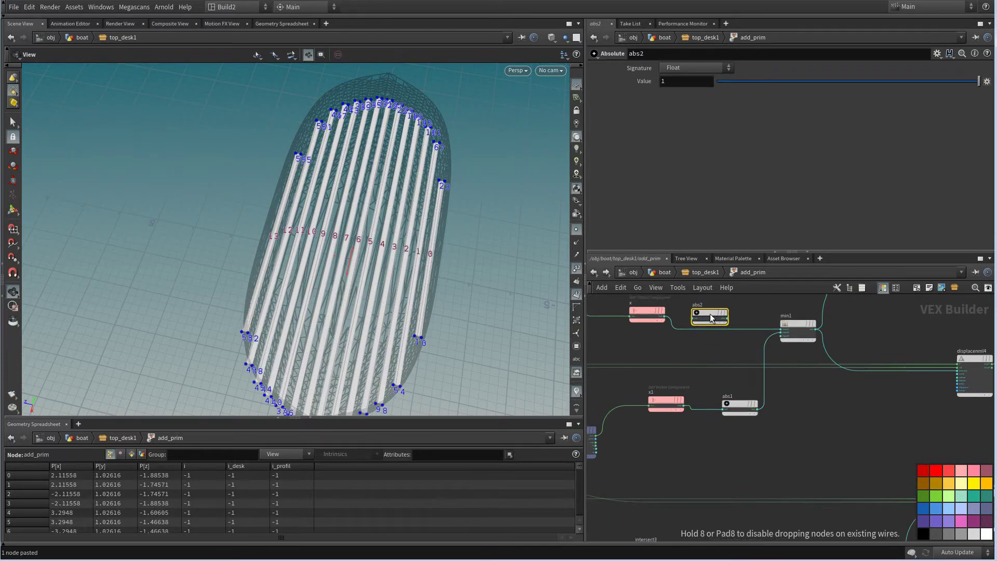
left_click(727, 337)
middle_click_drag(831, 425, 771, 330)
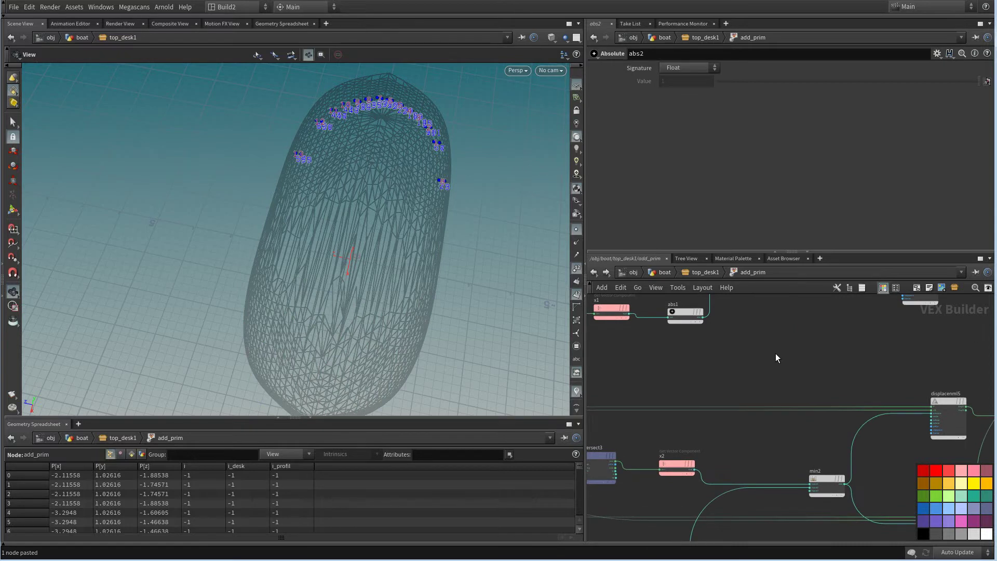
Insert copies of the Absolute node between the x2 and x3 component nodes and min2
left_click_drag(777, 360, 848, 432)
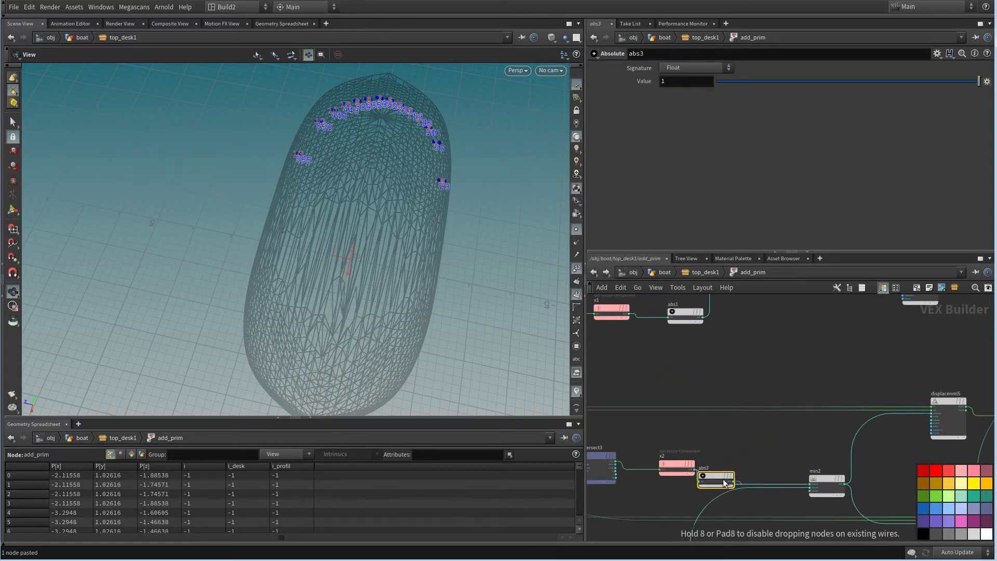
left_click(755, 481)
middle_click_drag(756, 480, 756, 398)
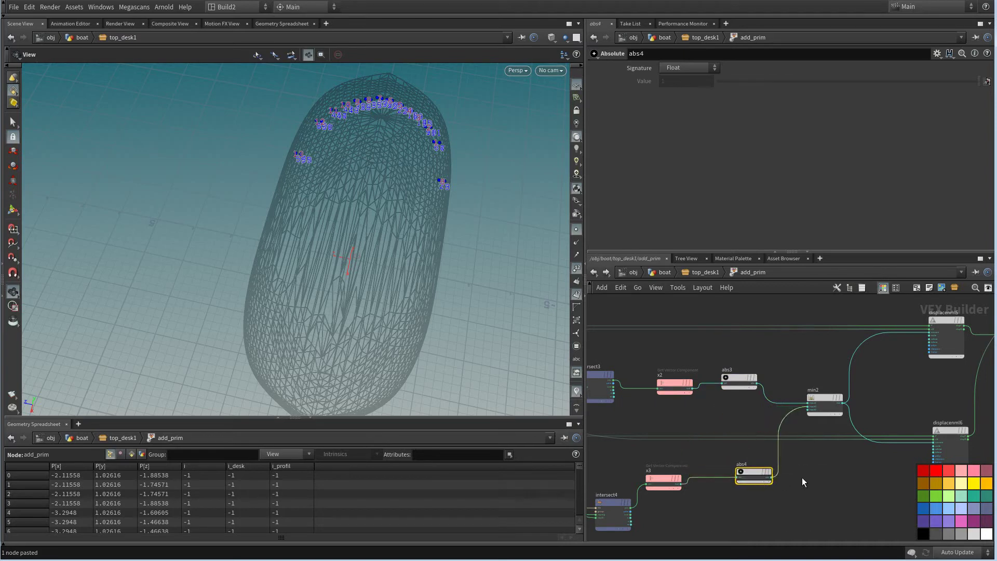
scroll(803, 482, "down", 2)
mouse_move(821, 480)
middle_mouse_down()
mouse_move(842, 445)
mouse_move(819, 477)
middle_mouse_up()
Wire the negate1 output into displacenml5 and displacenml6 to displace the second set of points in the opposite direction
middle_click_drag(781, 414, 901, 411)
right_click_drag(656, 453, 683, 430)
scroll(730, 372, "down", 5)
middle_click_drag(730, 371, 637, 416)
scroll(794, 384, "up", 5)
middle_click_drag(794, 384, 714, 393)
left_click(836, 376)
middle_click_drag(808, 476, 753, 381)
scroll(767, 449, "up", 4)
left_click(833, 411)
scroll(754, 451, "down", 3)
scroll(722, 441, "up", 4)
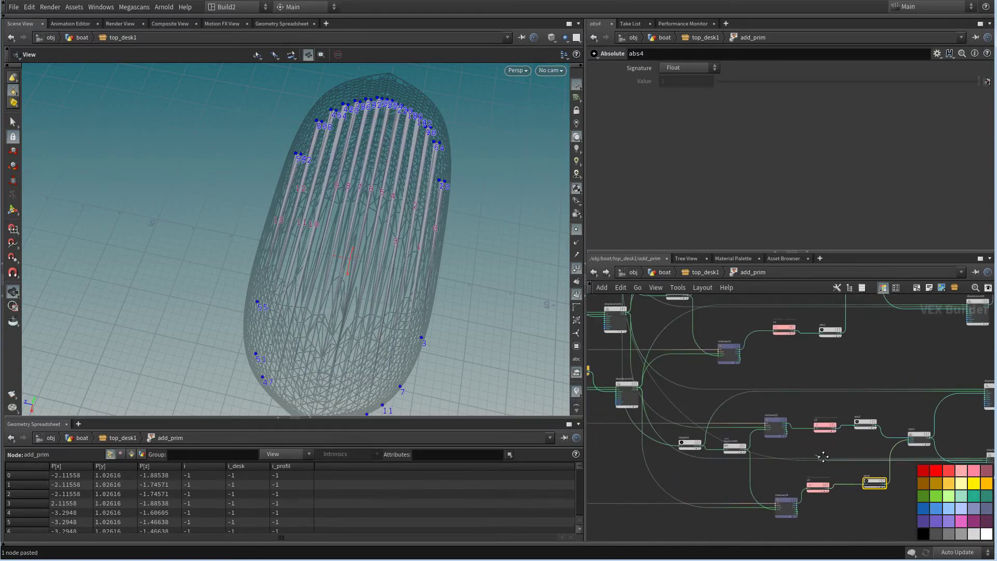
left_click(700, 441)
left_click_drag(436, 296, 416, 371)
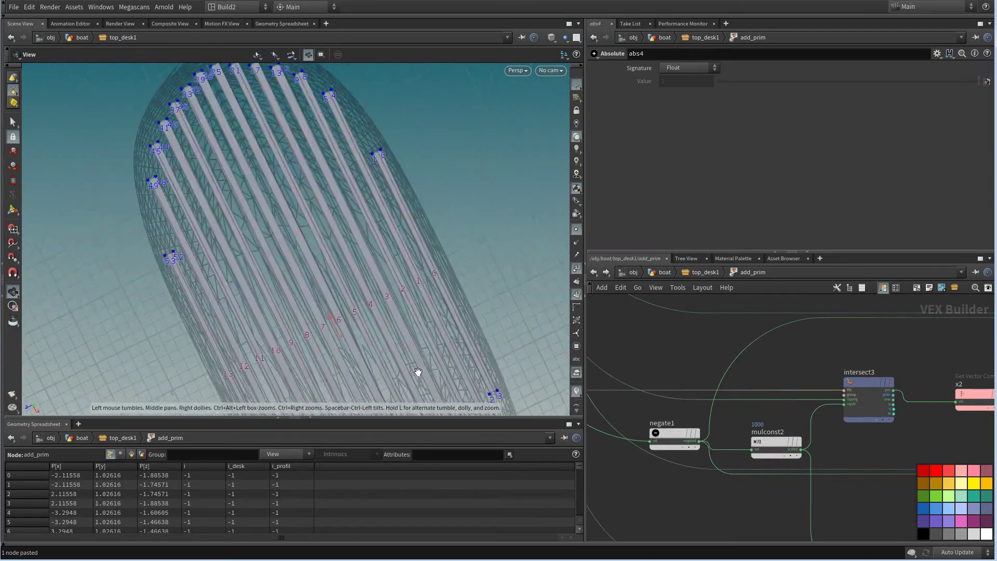
Return to the top_desk1 network, add a Reverse node after add_prim and display it
left_click(699, 273)
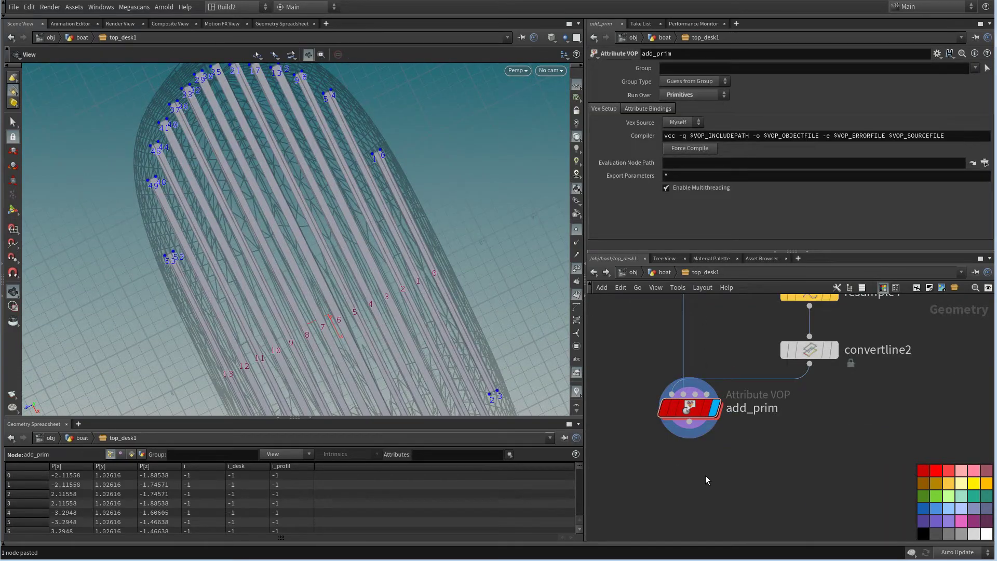
key("Tab")
type("rev")
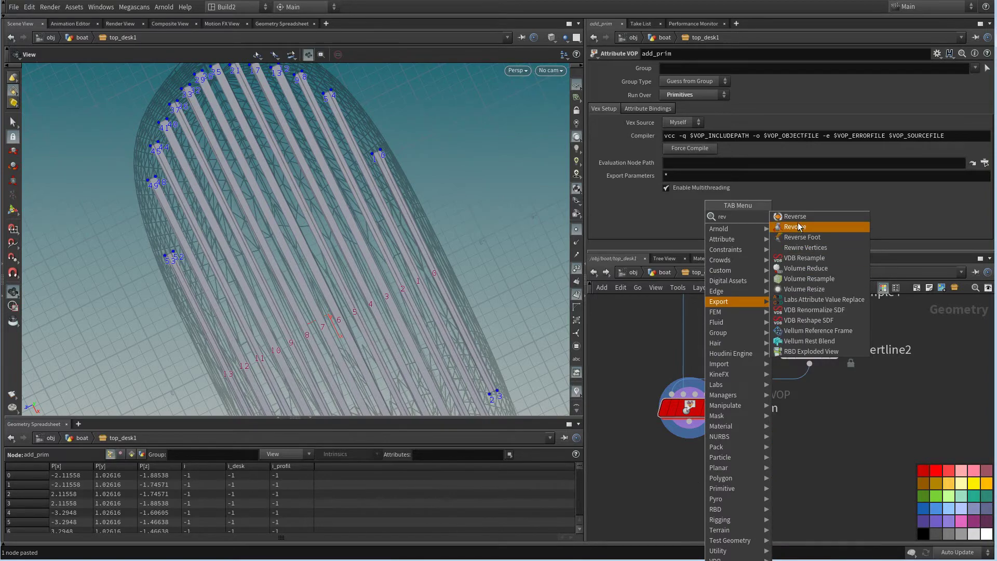
left_click(795, 216)
left_click(687, 441)
left_click(716, 483)
left_click_drag(436, 262, 485, 292)
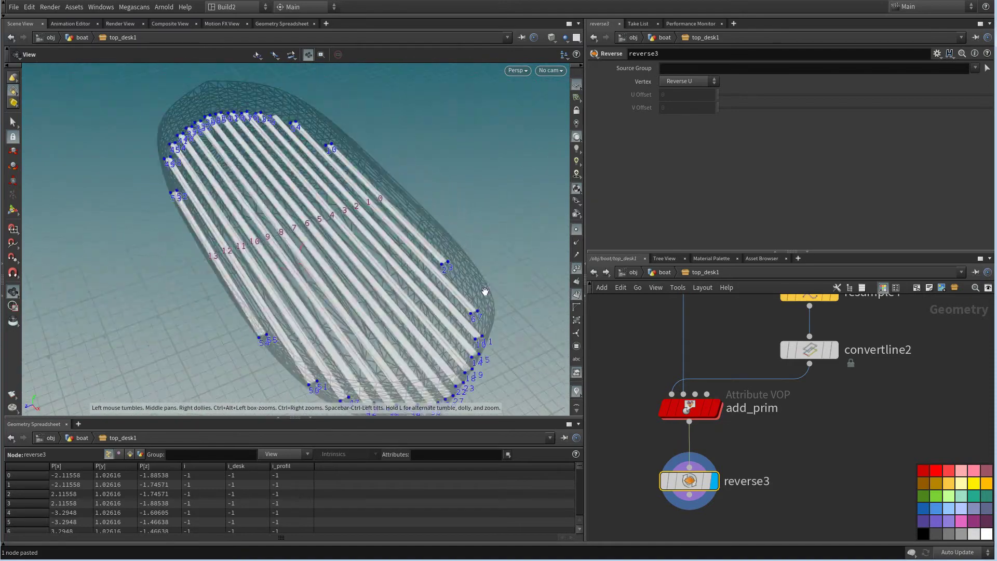
Move reverse3 closer to add_prim and clear the hull wireframe overlay by toggling reverse3's template flag on and off
left_click(707, 481)
left_click_drag(696, 481, 696, 461)
right_click_drag(452, 321, 416, 302)
left_click_drag(416, 303, 551, 374)
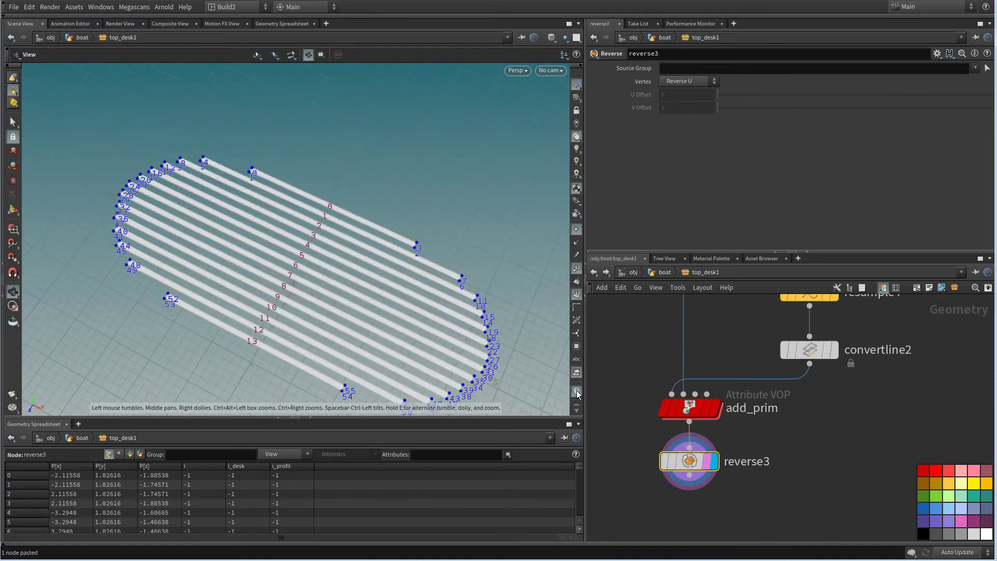
left_click(707, 461)
Hide the point numbers, primitive numbers and point markers in the viewport and inspect the bare planks
middle_click_drag(753, 478, 769, 401)
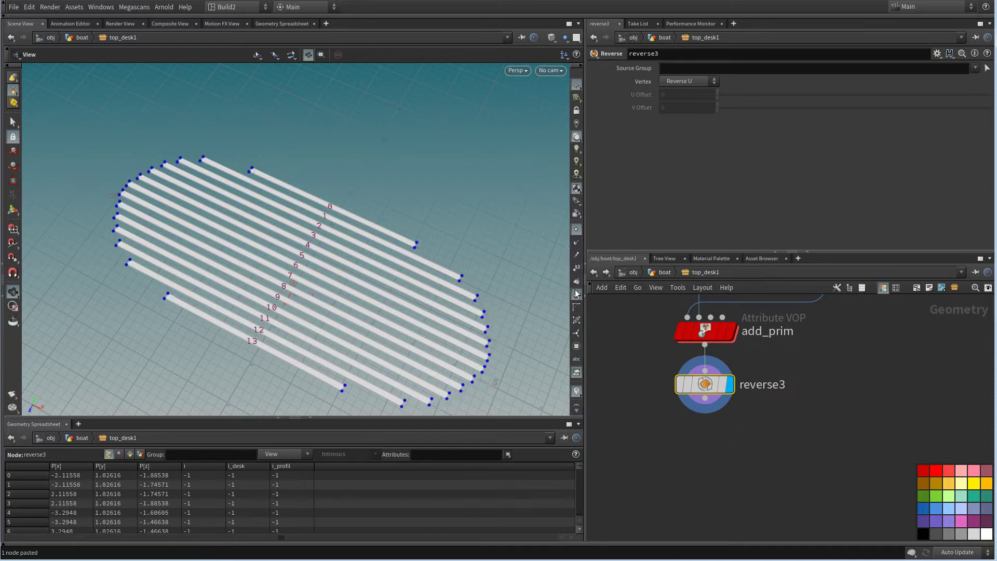
left_click(577, 230)
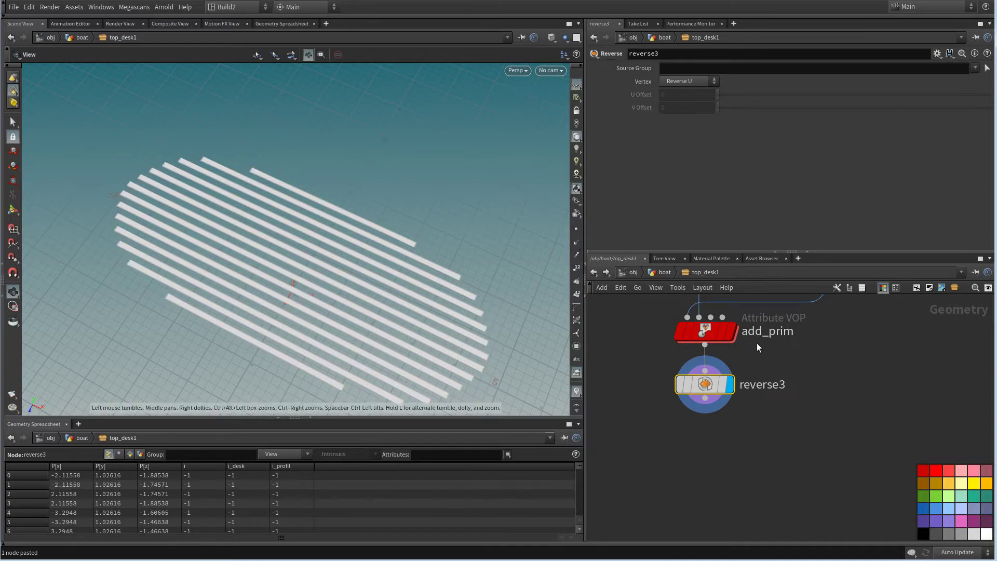
left_click_drag(446, 310, 407, 341)
middle_click_drag(700, 489, 701, 462)
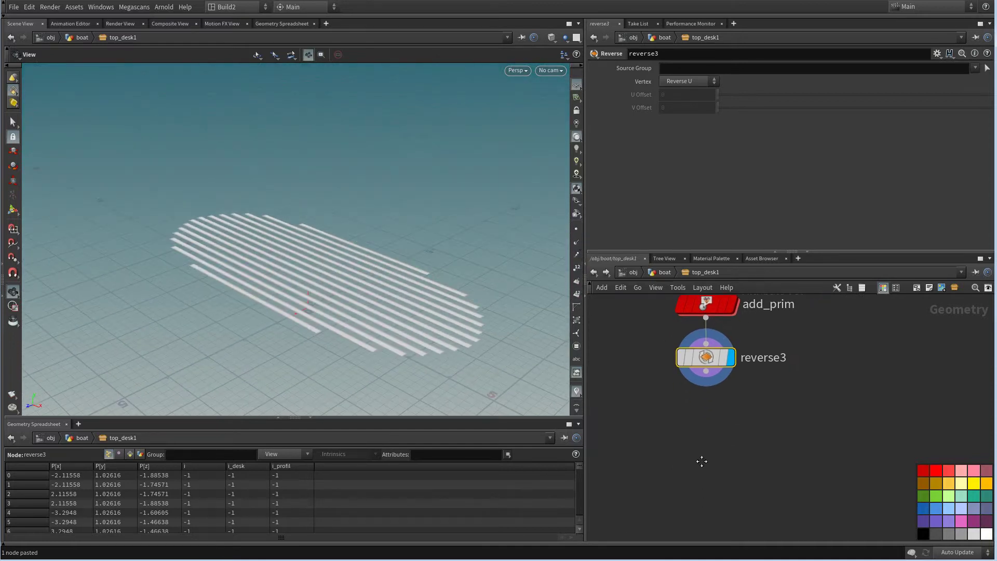
middle_click_drag(673, 404, 692, 459)
scroll(695, 450, "up", 1)
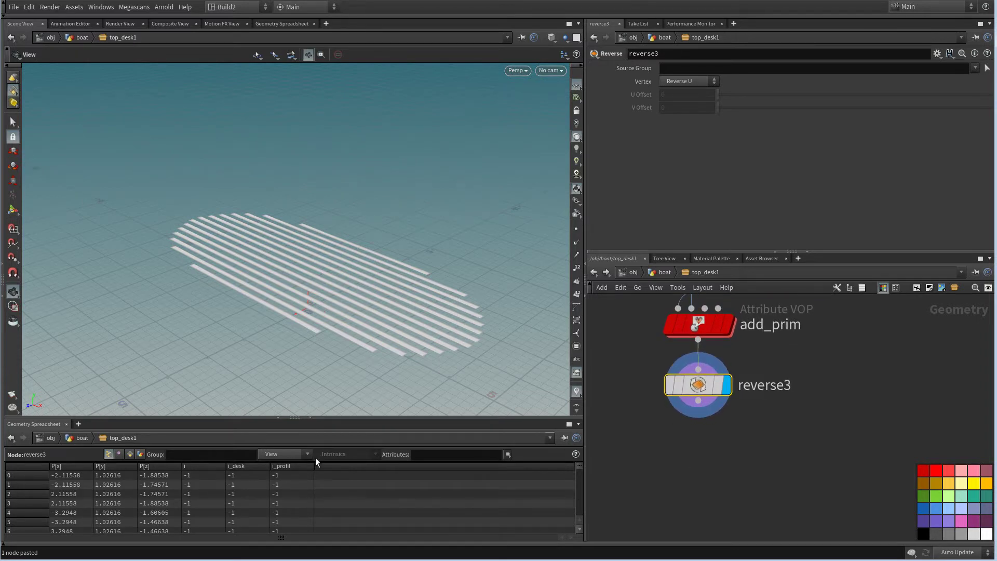
scroll(242, 271, "up", 1)
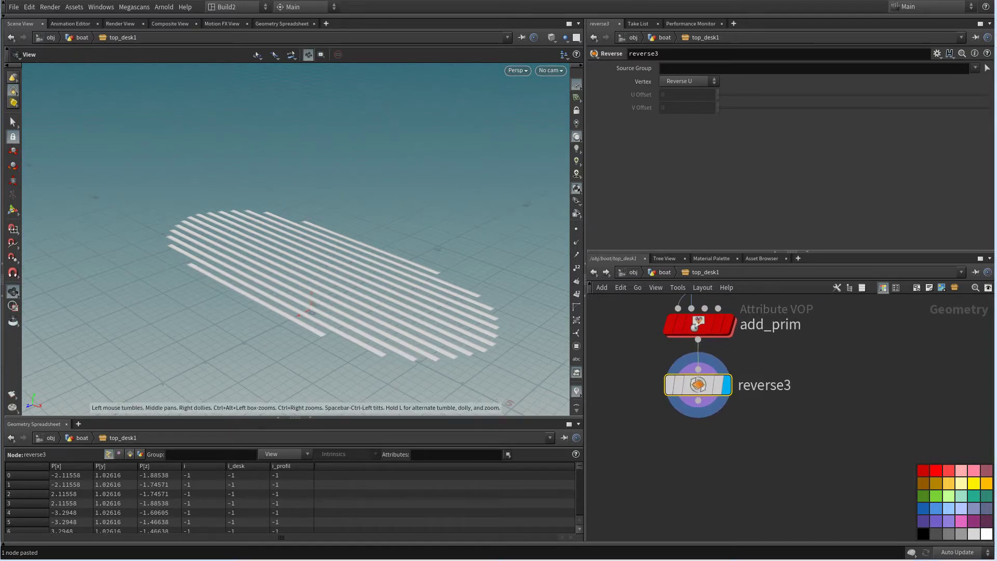
Add a PolyExtrude node after reverse3, display it and enable its Output Back option
key("Tab")
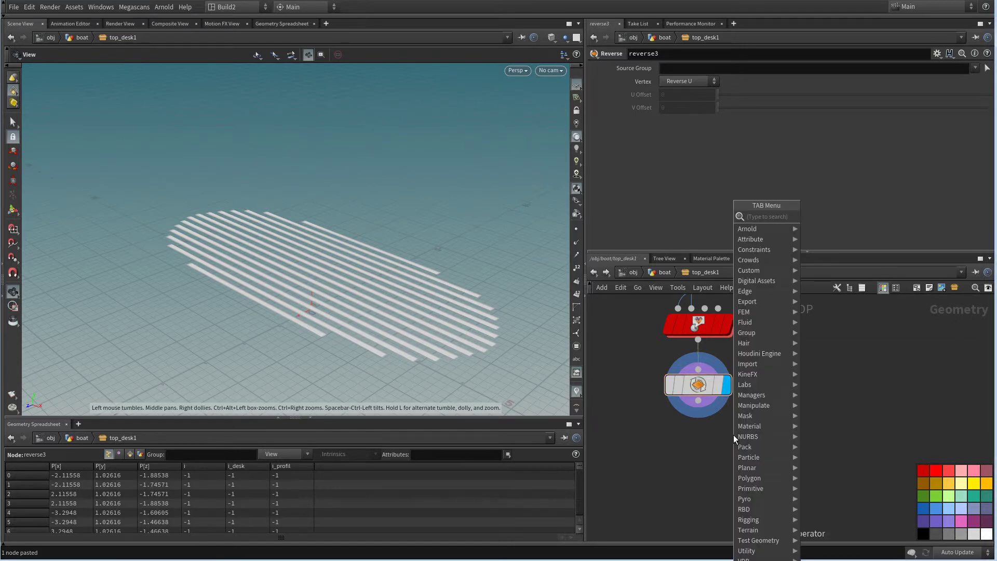
type("pol")
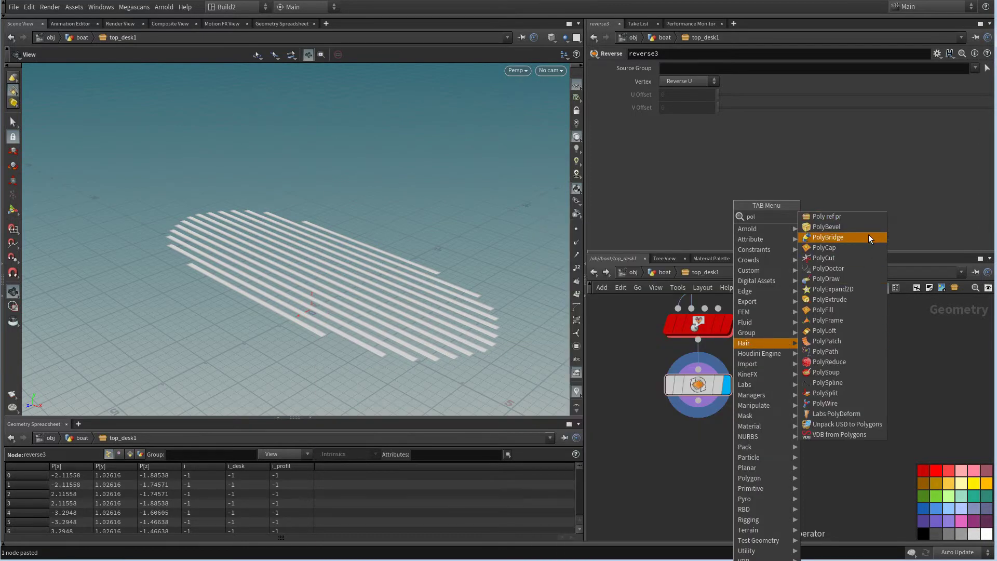
left_click(846, 299)
left_click(688, 468)
left_click(720, 472)
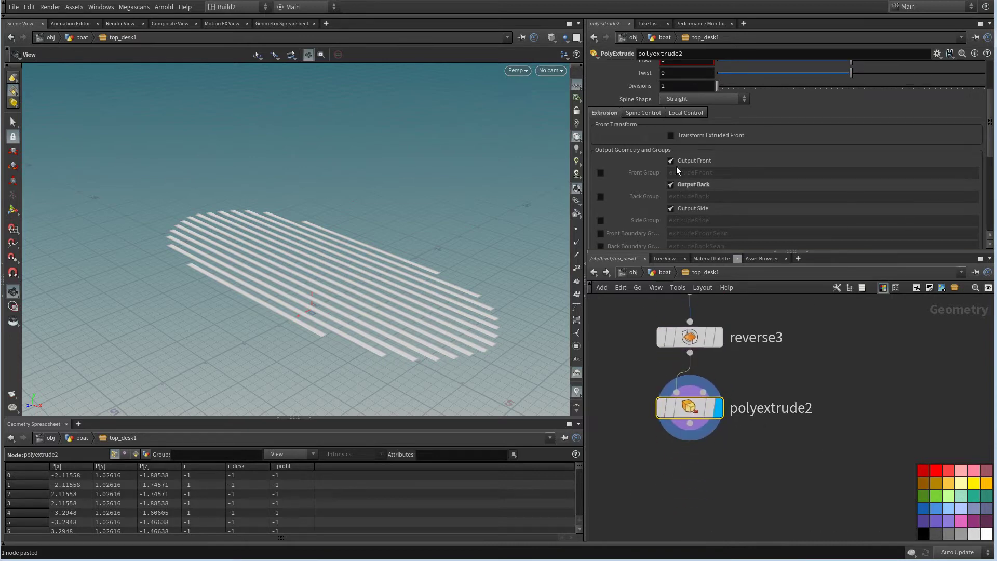
Enable Transform Extruded Front on the PolyExtrude and set its Y translation to 0.05
left_click(671, 135)
middle_click_drag(801, 175, 818, 174)
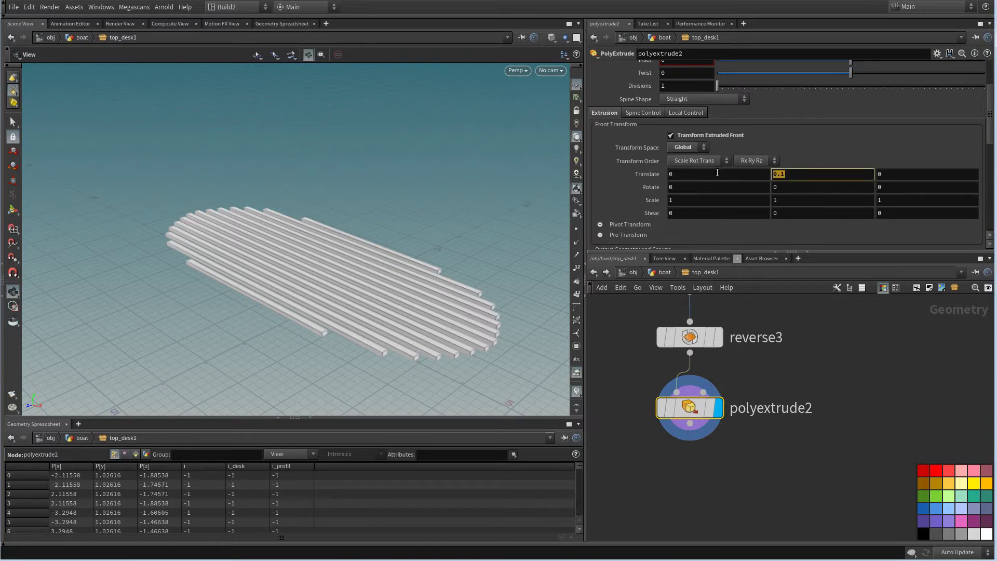
type("05")
key("Return")
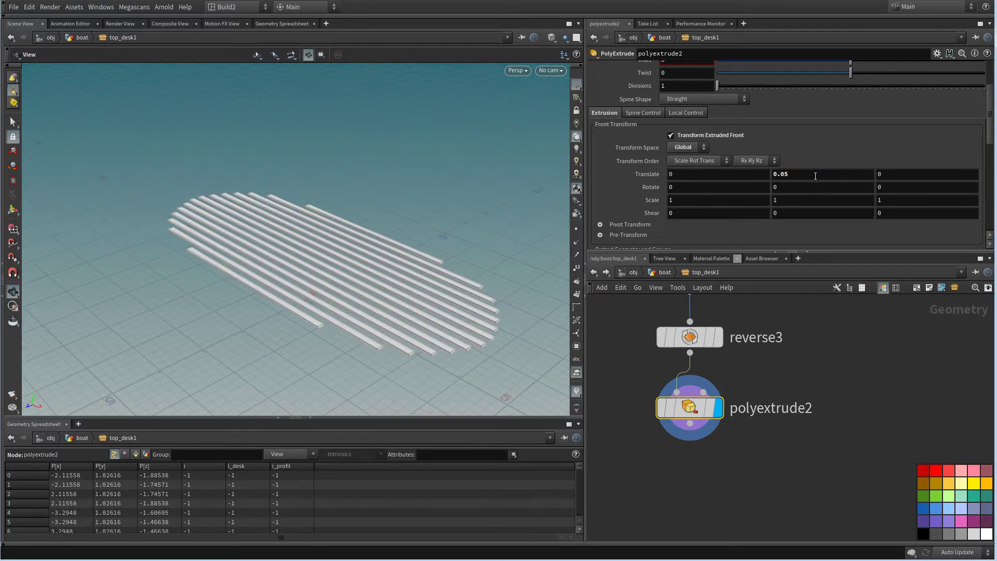
left_click_drag(459, 294, 415, 277)
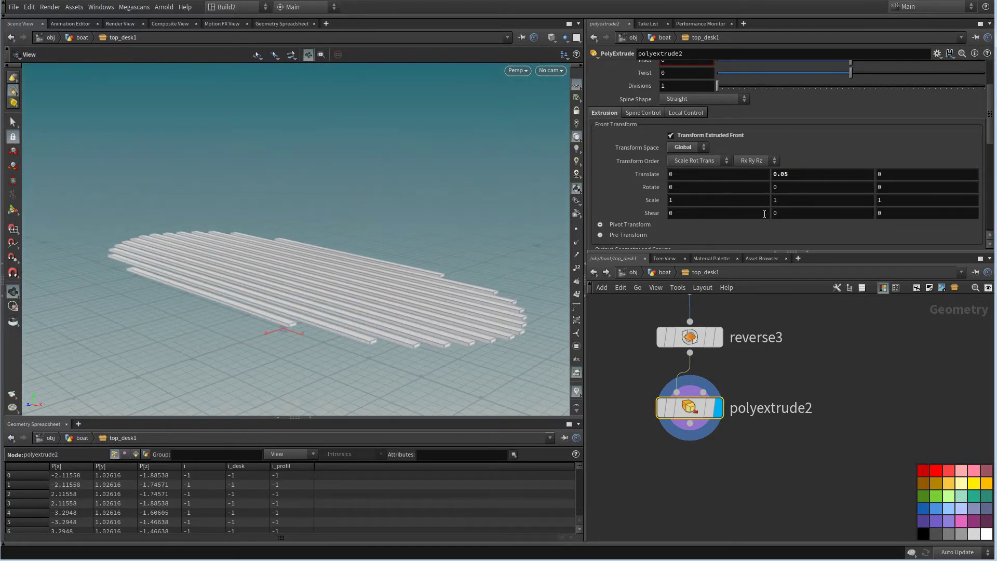
Try extruding the planks downward with a Y translation of -0.05 and the reverse3 node deleted
type("-0.05")
key("Return")
middle_click_drag(810, 370, 756, 385)
left_click(667, 424)
left_click(688, 376)
key("Delete")
left_click_drag(689, 440, 689, 377)
middle_click_drag(737, 398, 733, 410)
left_click_drag(693, 401, 693, 415)
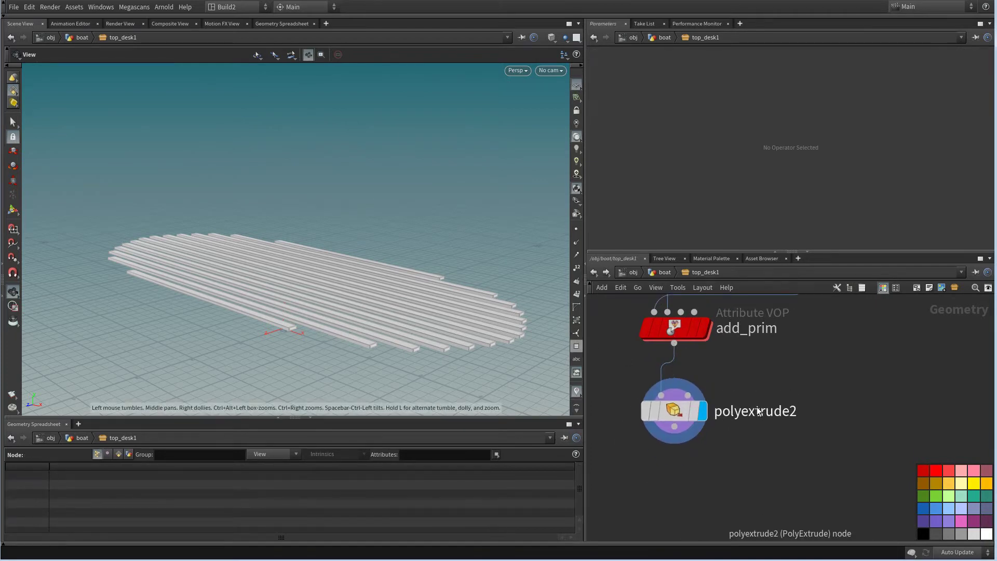
Undo the removal of reverse3 and set the extruded front's Y translation to 0.05
key("ctrl+z")
key("ctrl+z")
key("ctrl+z")
key("ctrl+z")
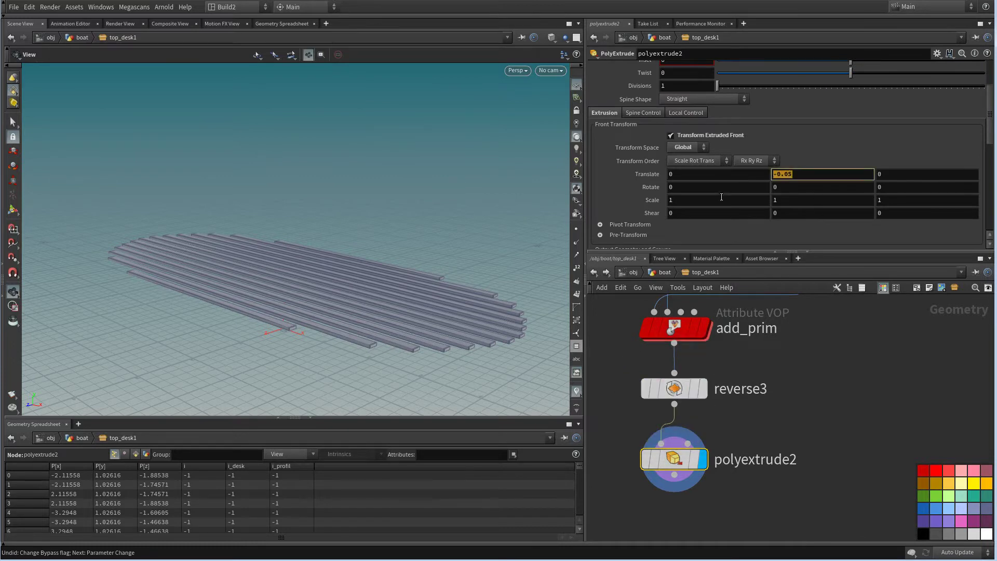
type("0.05")
key("Return")
Examine the extruded planks and trace the network from polyextrude2 to the final merge and output nodes
left_click_drag(437, 312, 476, 391)
right_click_drag(800, 418, 724, 477)
middle_click_drag(727, 327, 721, 410)
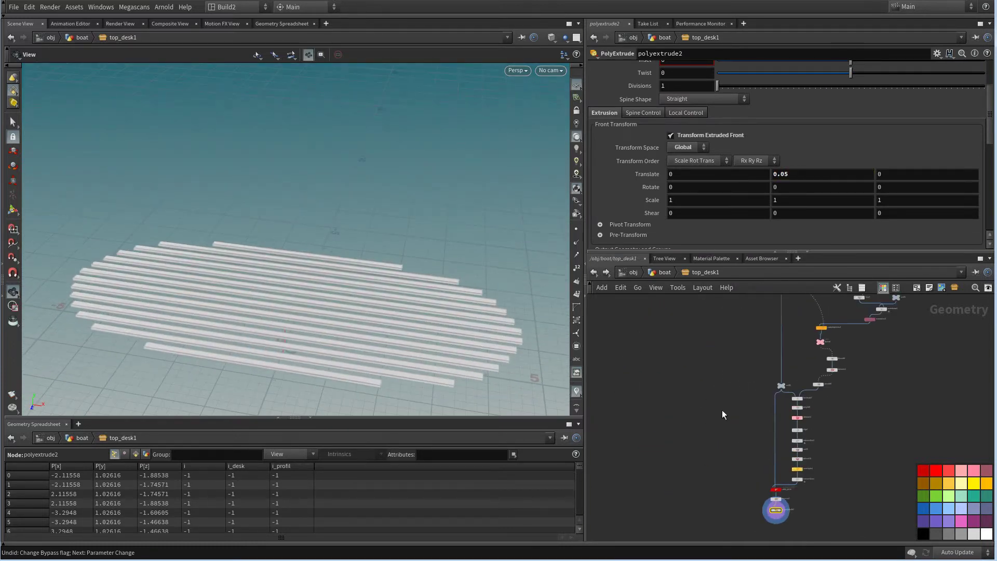
scroll(701, 490, "down", 3)
middle_click_drag(684, 354, 721, 497)
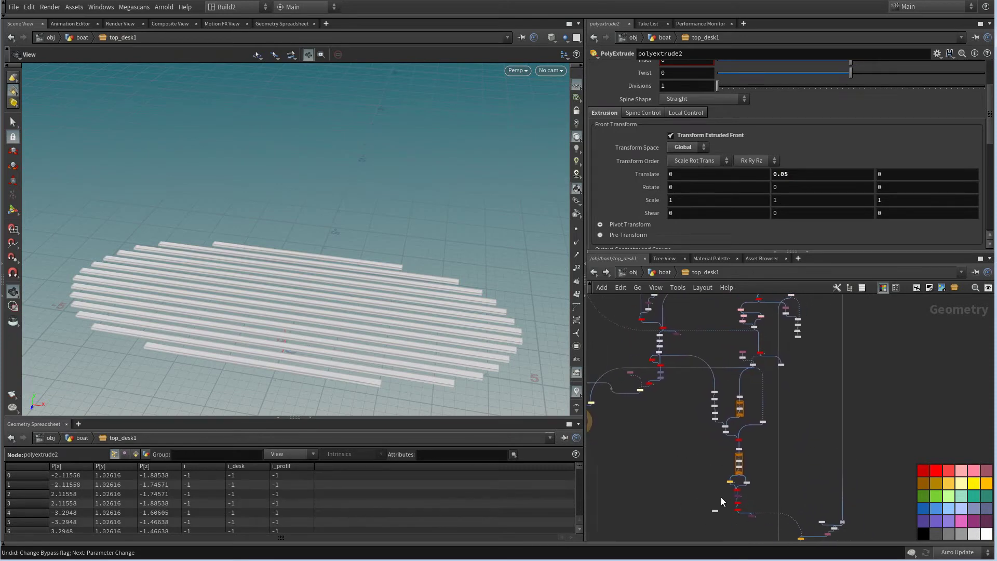
middle_click_drag(677, 420, 795, 457)
scroll(753, 413, "up", 5)
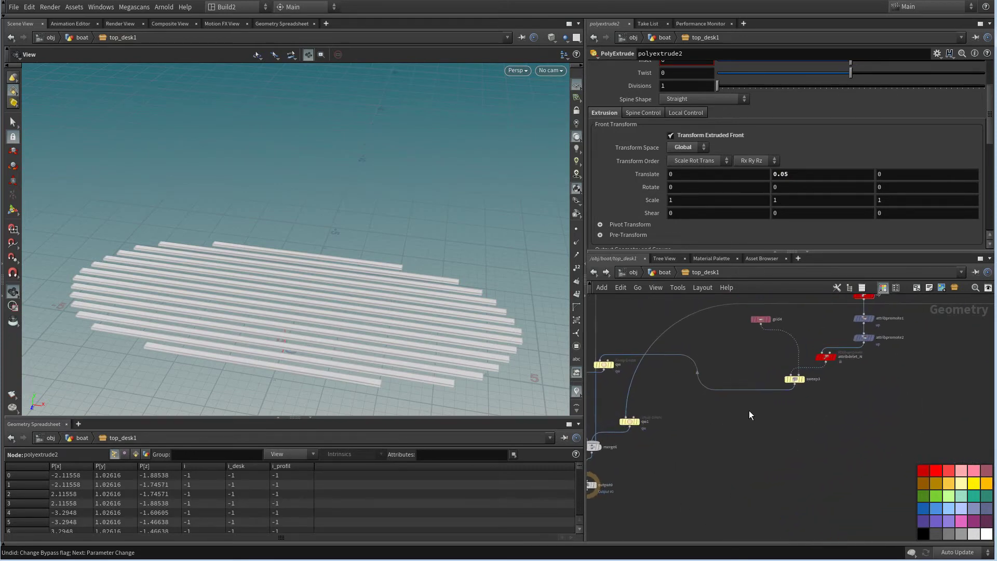
middle_click_drag(773, 411, 848, 403)
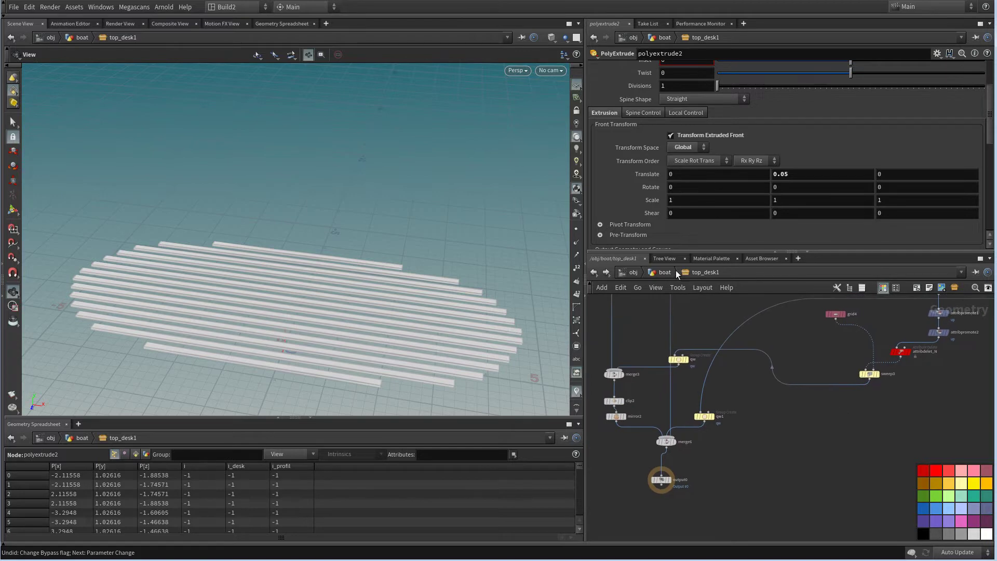
Compare the displayed geometry of the barrel and top_desk1 subnetworks at the boat level, and return inside top_desk1
key("u")
scroll(734, 406, "down", 4)
scroll(770, 420, "up", 3)
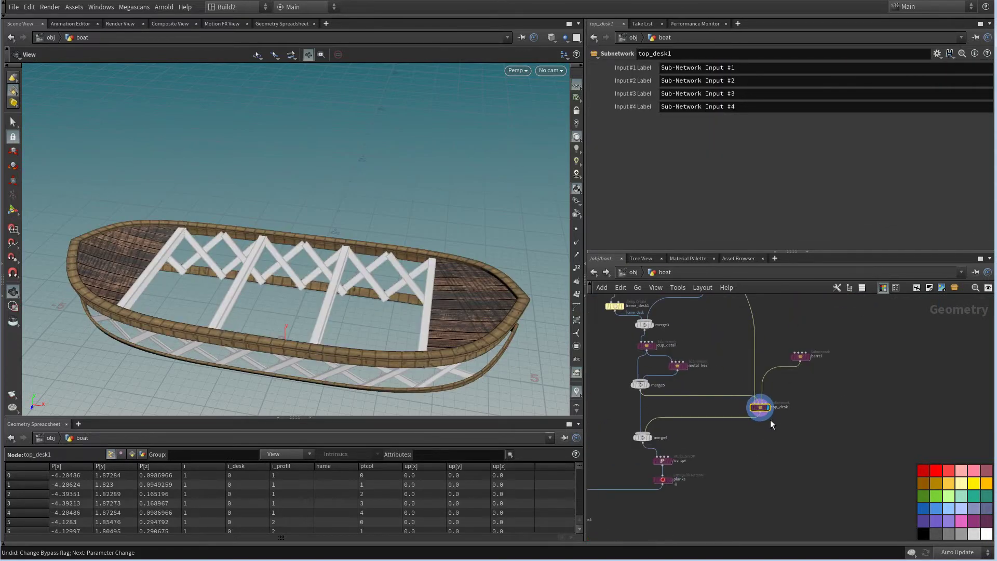
scroll(810, 374, "up", 1)
left_click(816, 338)
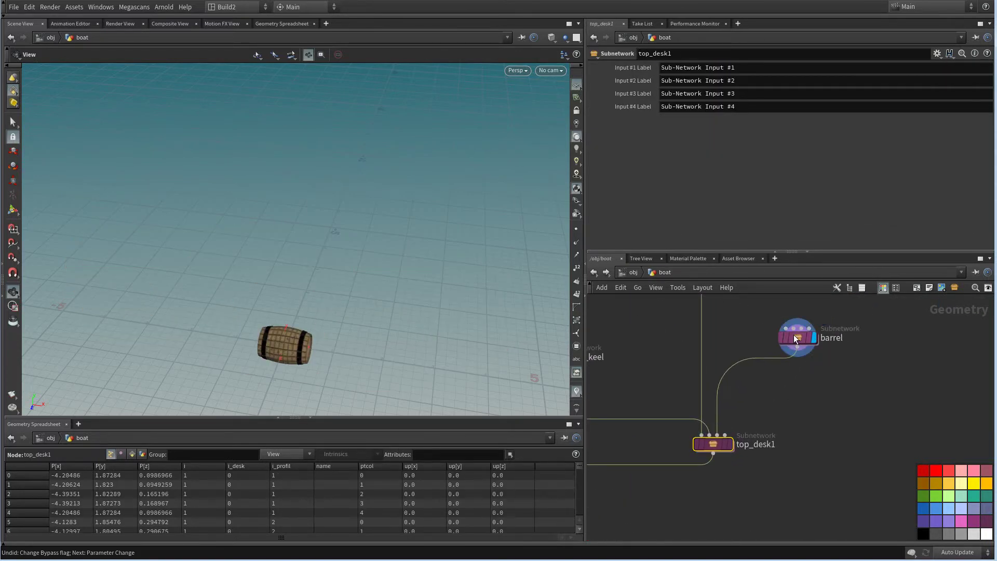
left_click(730, 446)
scroll(774, 426, "down", 1)
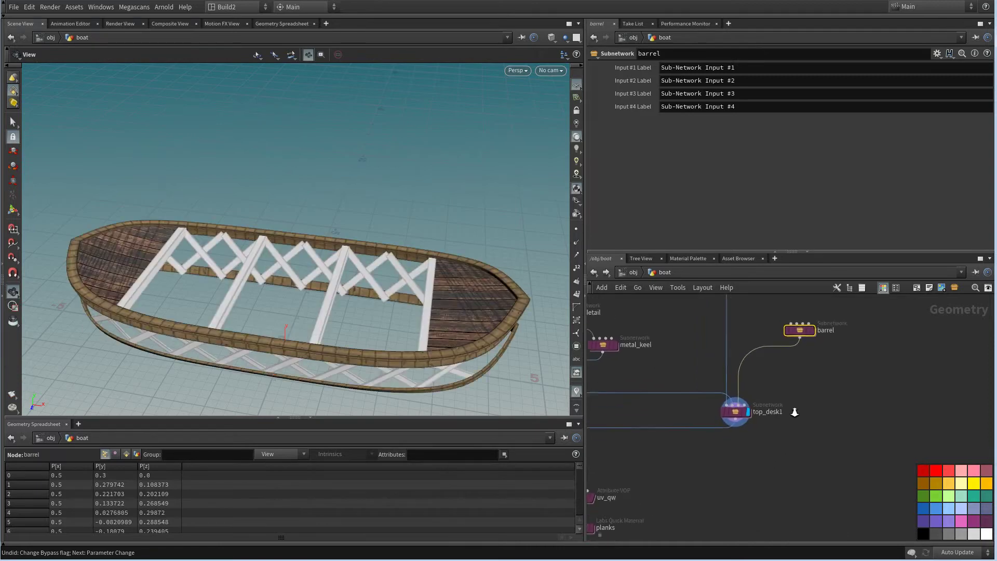
double_click(731, 410)
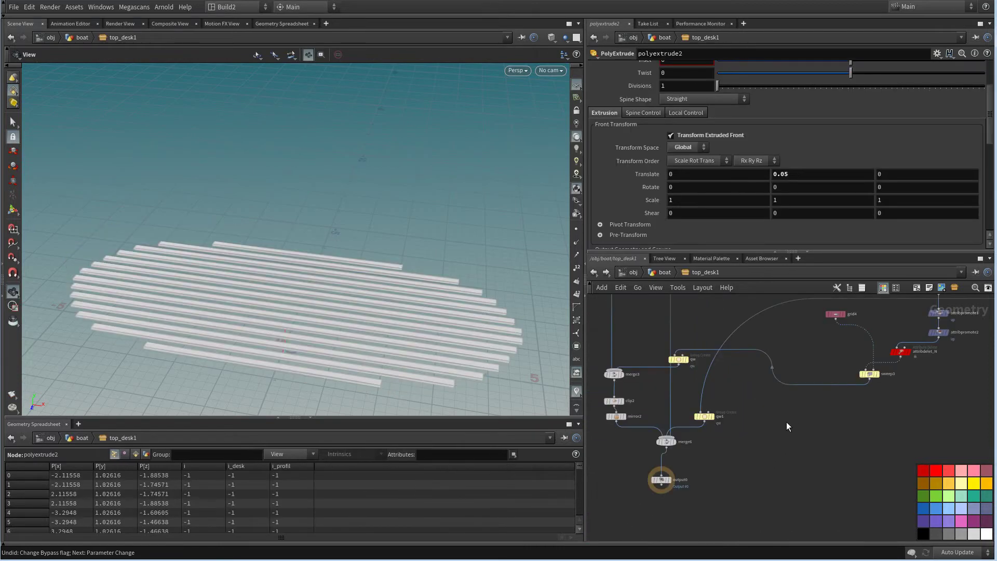
Duplicate the qw1 Group Create node and attach the copy to the output of polyextrude2
scroll(761, 402, "up", 3)
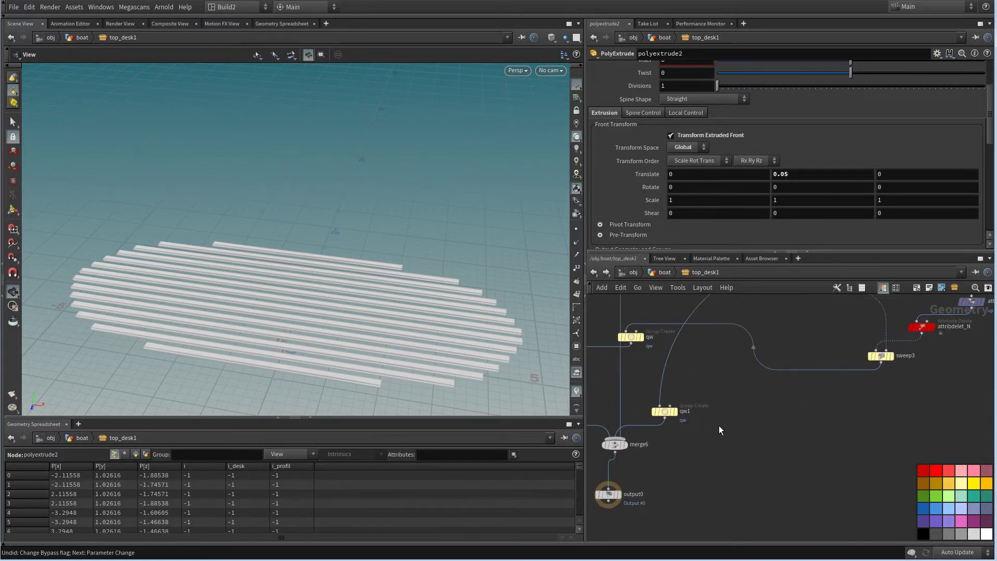
left_click(677, 412)
scroll(678, 393, "down", 6)
middle_click_drag(678, 393, 624, 333)
middle_click_drag(689, 424, 641, 299)
scroll(677, 411, "up", 5)
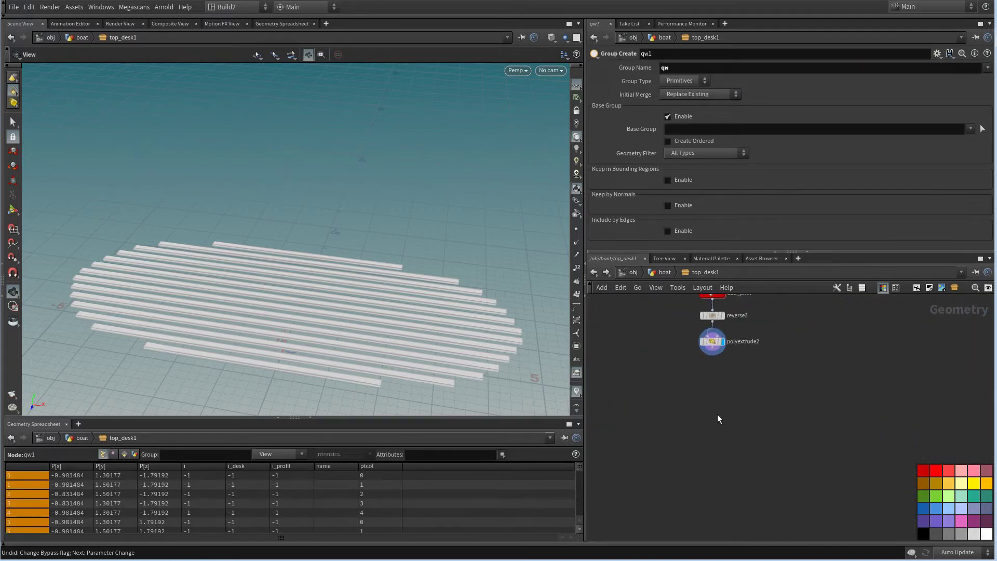
key("ctrl+c")
key("ctrl+v")
left_click_drag(735, 378, 741, 426)
Connect the duplicated qw2 group node to merge6 and display output0
scroll(711, 436, "down", 5)
middle_click_drag(634, 379, 688, 434)
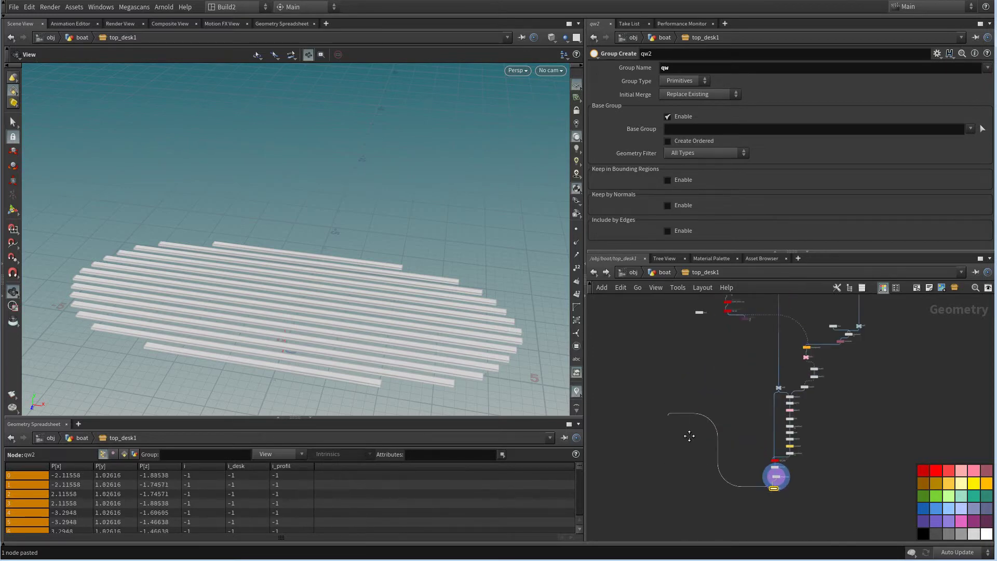
middle_click_drag(623, 332, 794, 504)
scroll(769, 402, "up", 4)
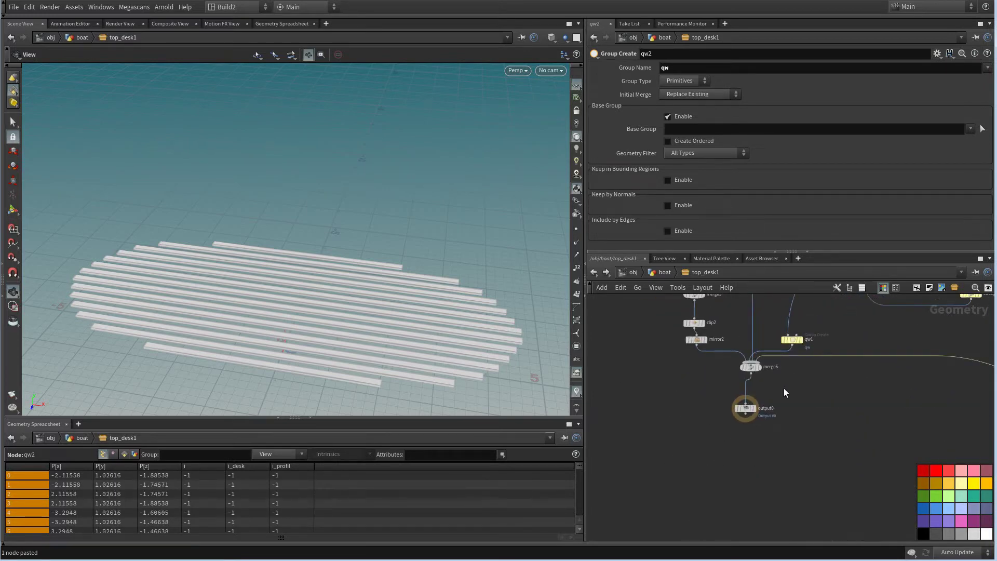
left_click(750, 410)
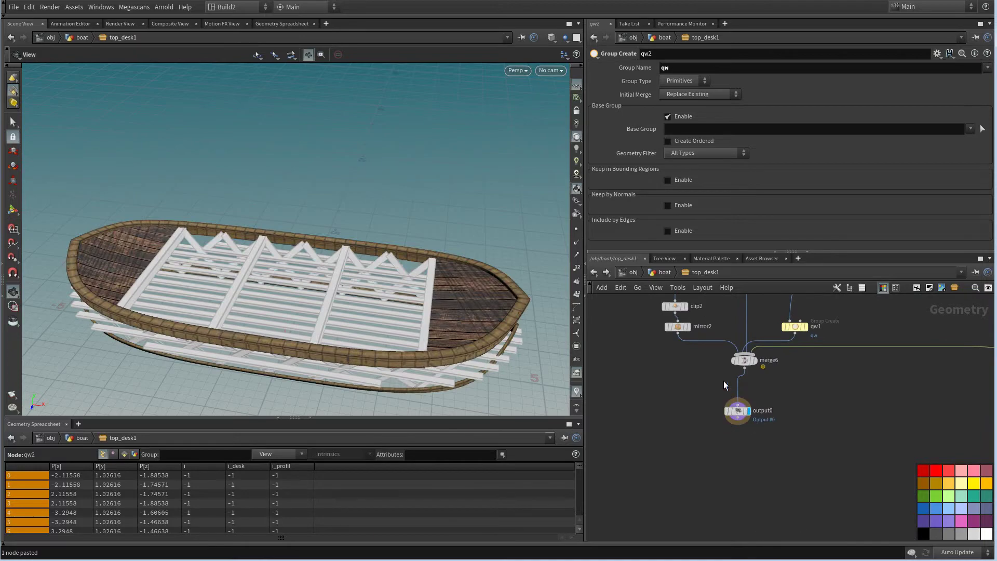
Return to the boat level and display merge4 to view the whole textured boat
left_click(663, 272)
left_click_drag(456, 271, 469, 343)
scroll(745, 459, "down", 5)
middle_click_drag(745, 459, 802, 404)
scroll(702, 470, "up", 2)
middle_click_drag(702, 469, 710, 442)
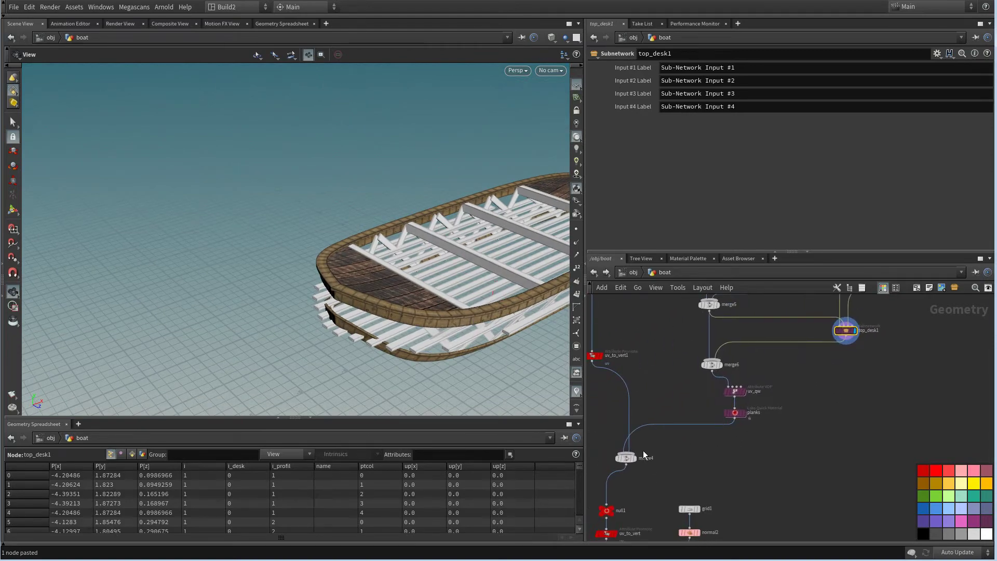
left_click_drag(495, 326, 322, 341)
left_click_drag(457, 289, 340, 309)
left_click_drag(498, 283, 442, 263)
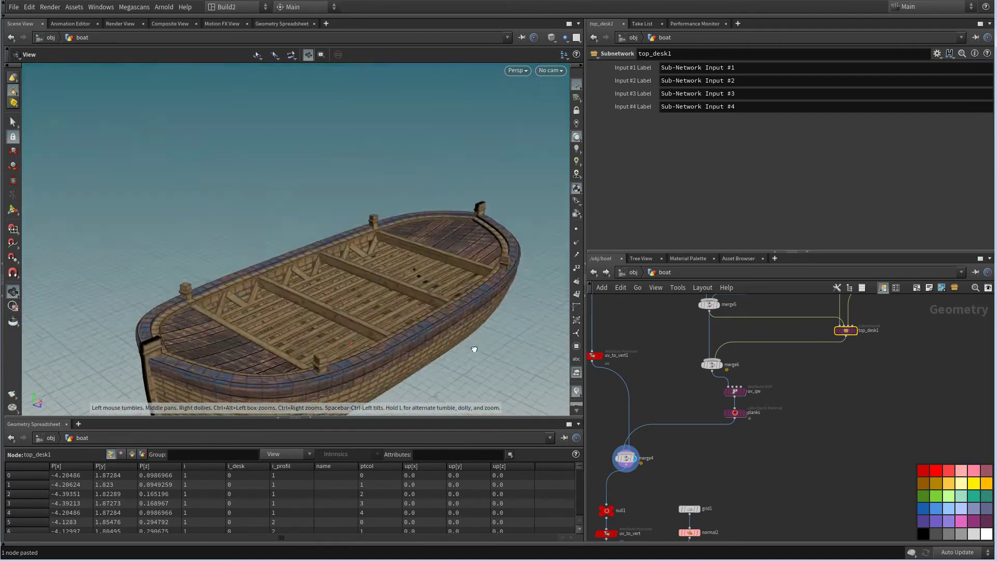
Examine the floor planks up close between the cross beams and along the hull's inner side
right_click_drag(474, 349, 419, 276)
left_click_drag(419, 276, 399, 296)
right_click_drag(398, 296, 565, 205)
left_click_drag(566, 205, 446, 244)
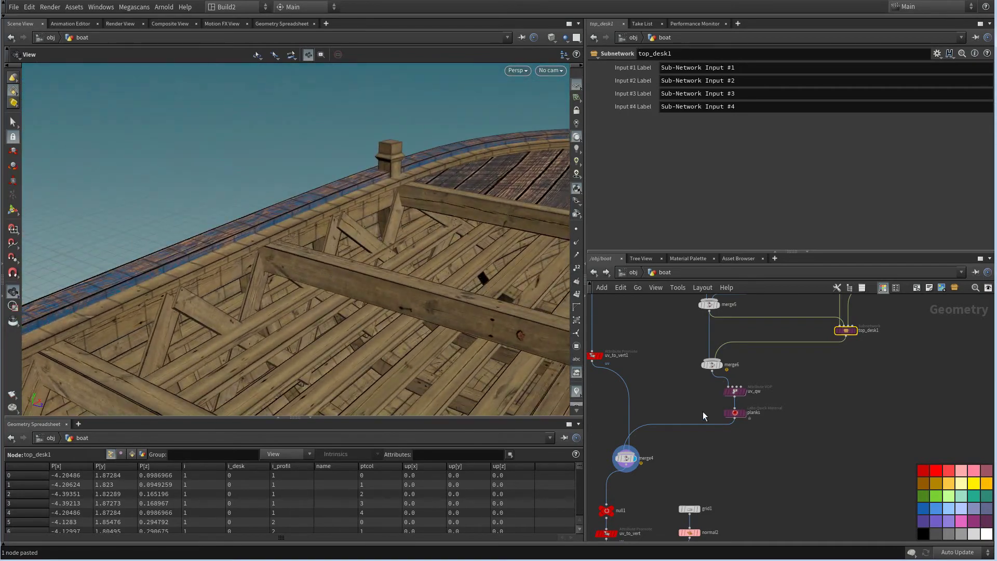
middle_click_drag(815, 409, 779, 421)
right_click_drag(403, 300, 356, 342)
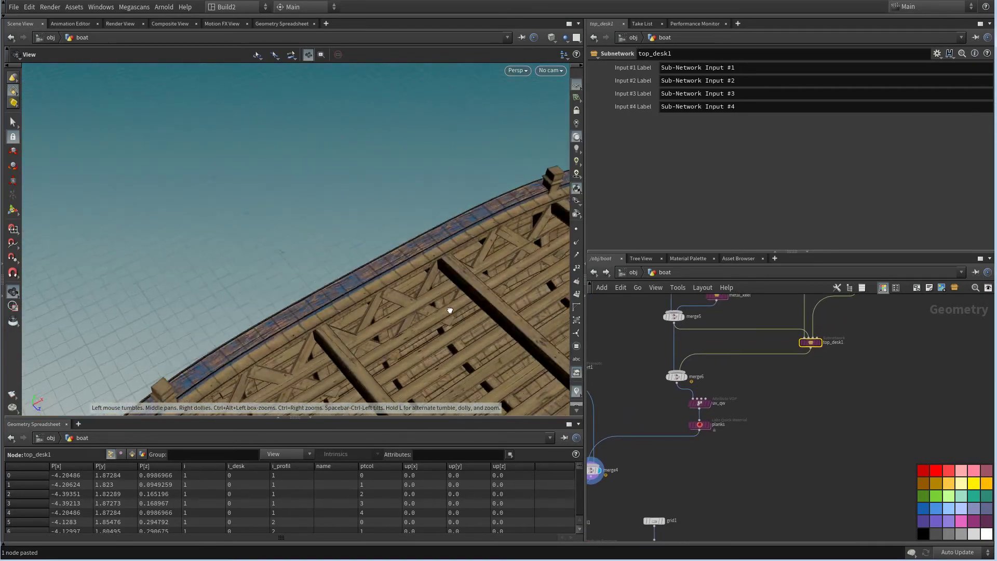
mouse_move(449, 310)
left_mouse_down()
mouse_move(349, 314)
mouse_move(290, 285)
mouse_move(315, 302)
mouse_move(433, 317)
left_mouse_up()
left_click_drag(402, 279, 501, 130)
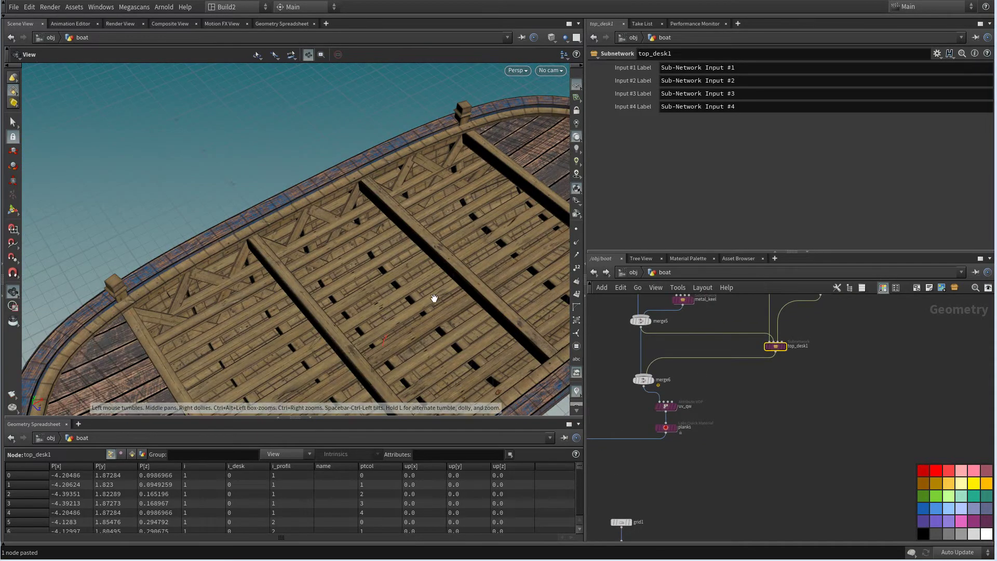
left_click_drag(434, 297, 405, 275)
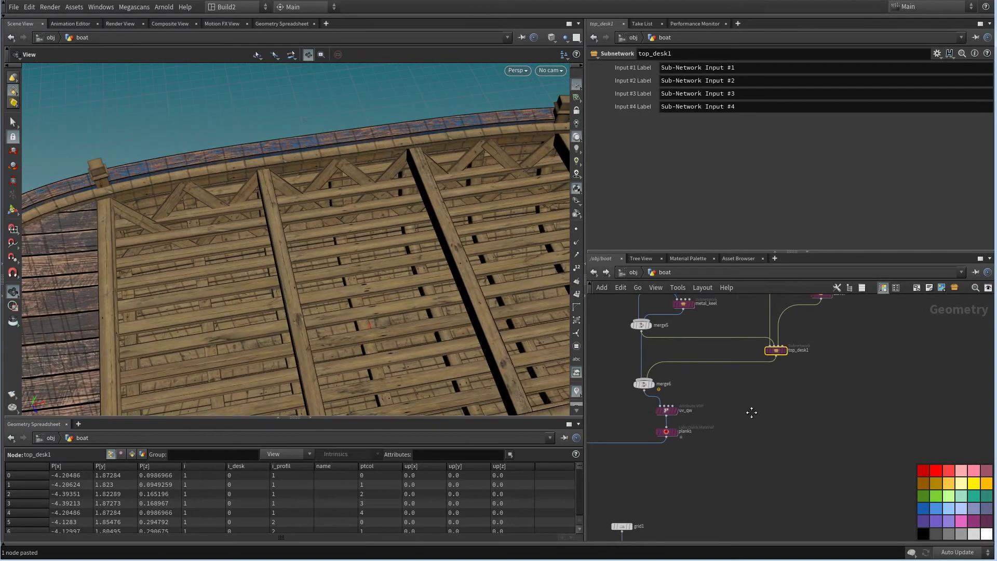
Inside top_desk1, duplicate the convexhull39 Shrinkwrap node and insert the copy ahead of null6
scroll(779, 426, "up", 3)
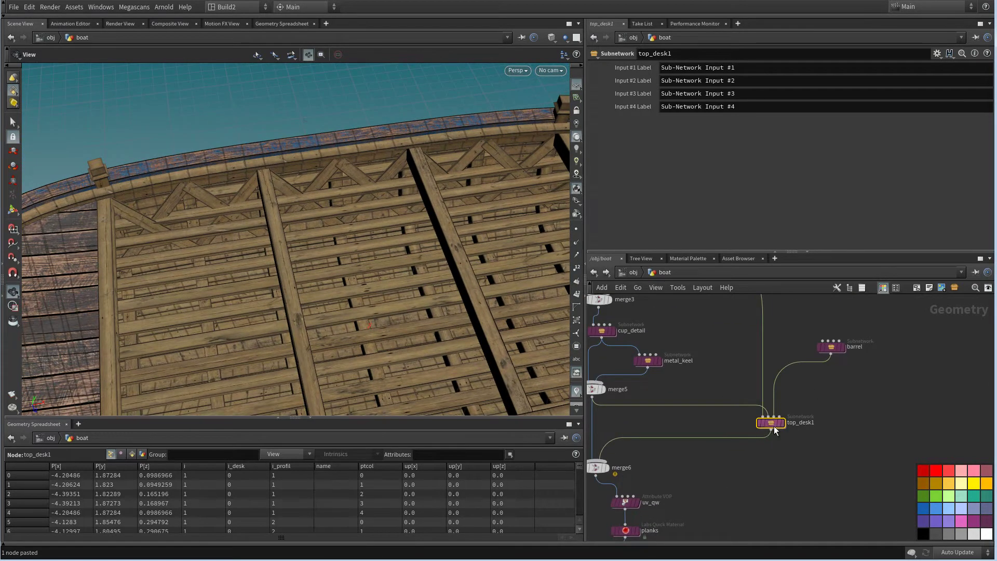
double_click(772, 424)
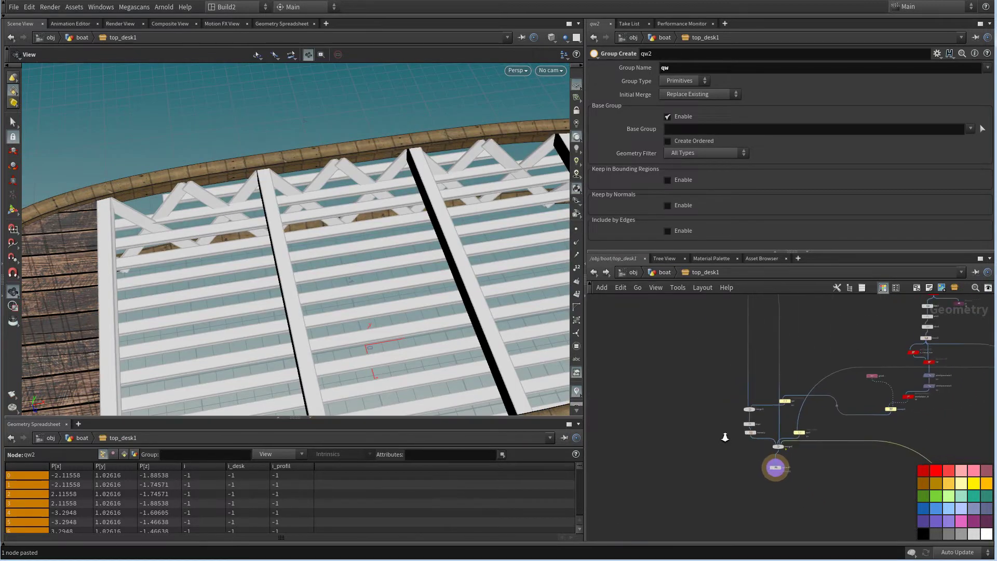
scroll(725, 437, "up", 6)
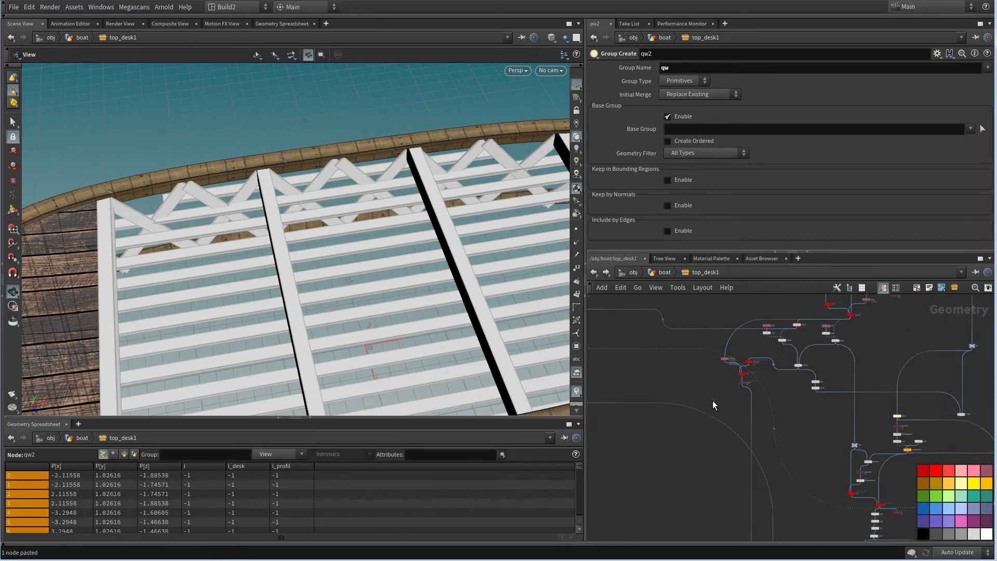
scroll(712, 401, "down", 6)
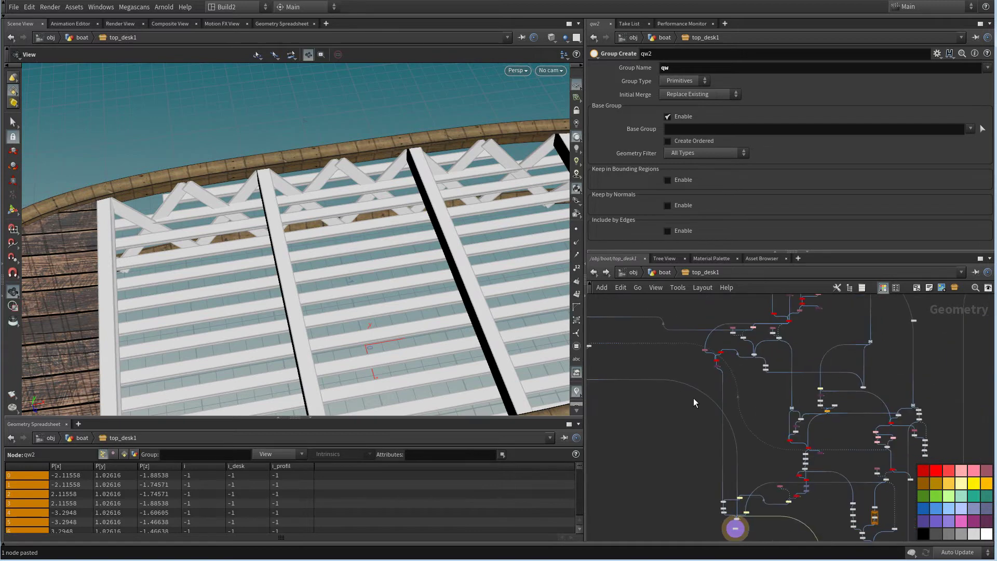
middle_click_drag(693, 398, 720, 503)
middle_click_drag(850, 473, 795, 337)
scroll(827, 421, "up", 5)
left_click(757, 395)
scroll(827, 405, "down", 3)
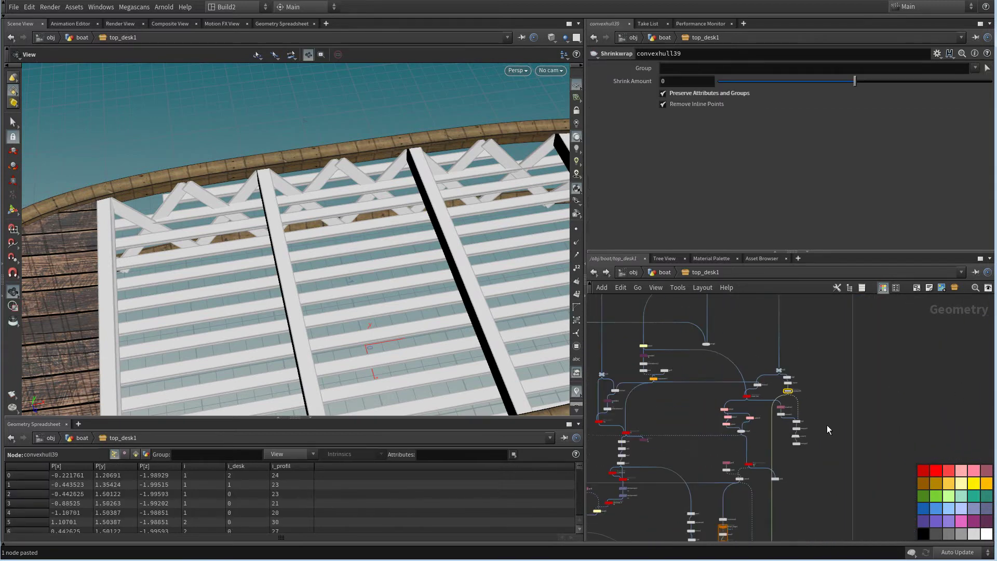
scroll(820, 421, "down", 4)
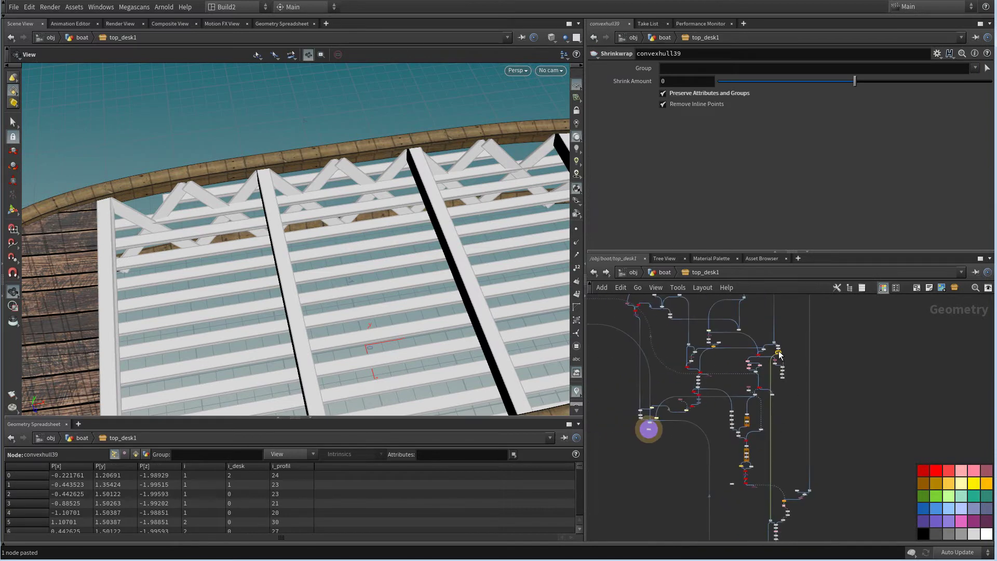
scroll(799, 363, "up", 3)
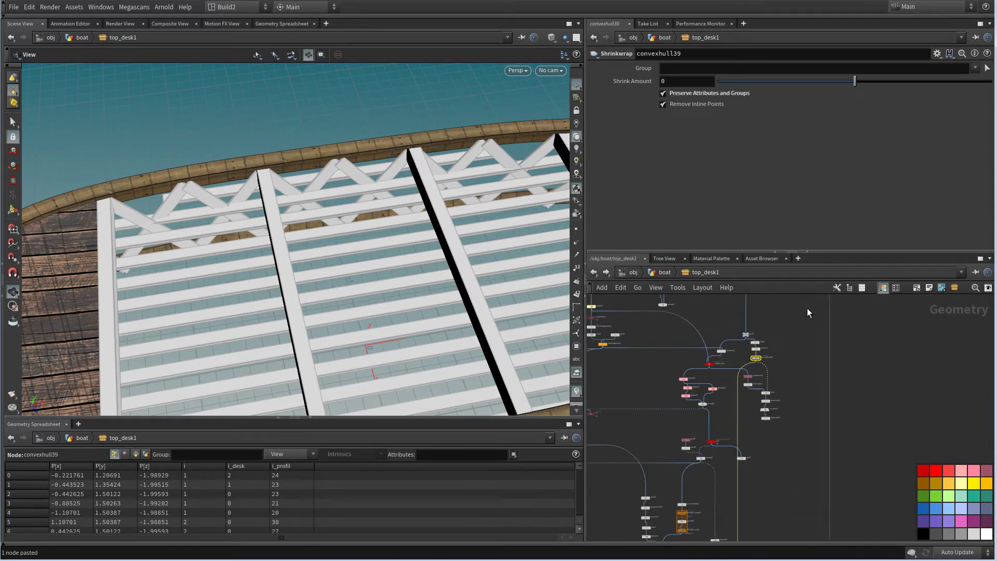
middle_click_drag(802, 459, 776, 301)
scroll(722, 401, "up", 6)
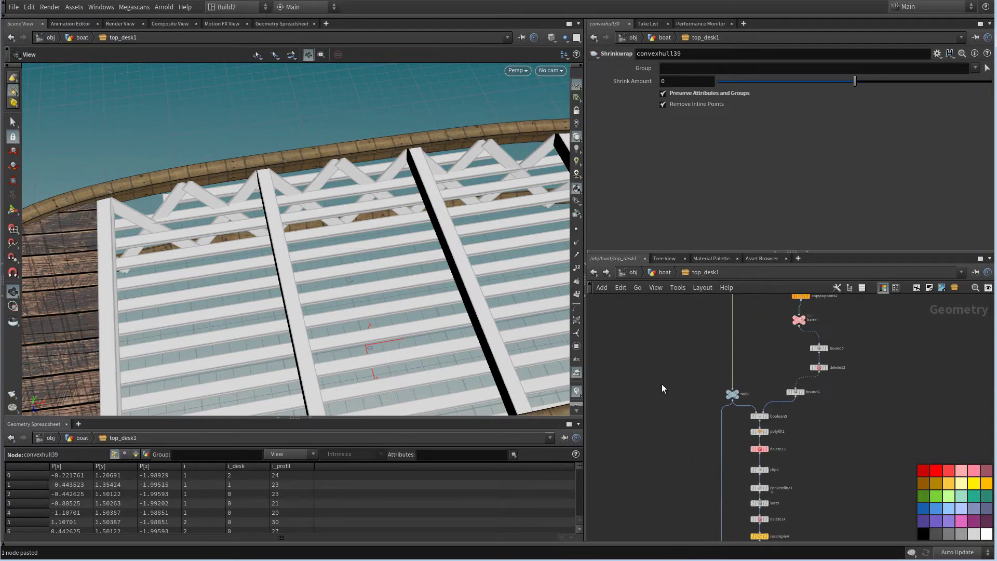
key("ctrl+v")
scroll(704, 367, "up", 3)
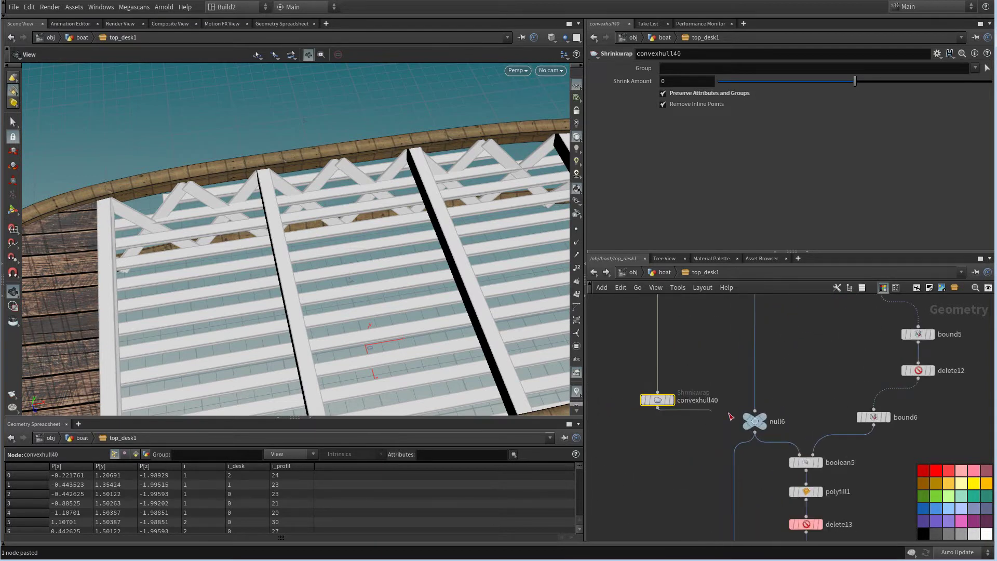
Display convexhull40 and set its Shrink Amount to 0.256
left_click(679, 390)
scroll(313, 296, "down", 5)
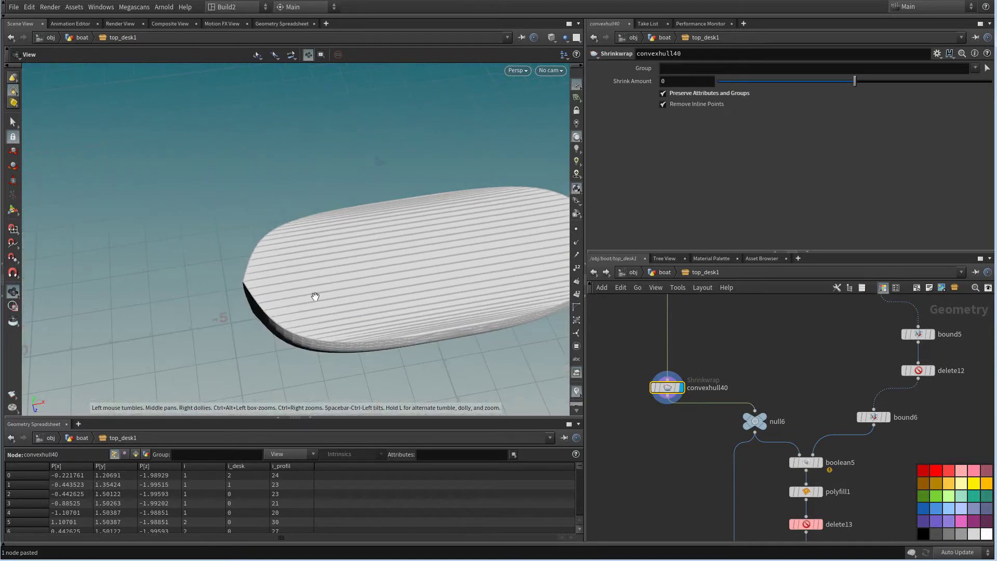
left_click_drag(313, 296, 466, 322)
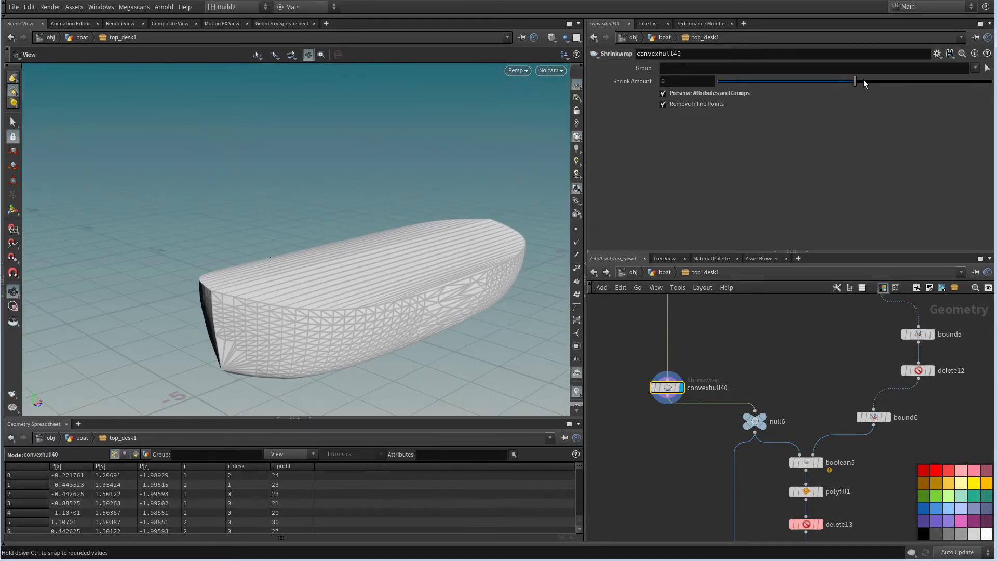
left_click_drag(852, 81, 889, 81)
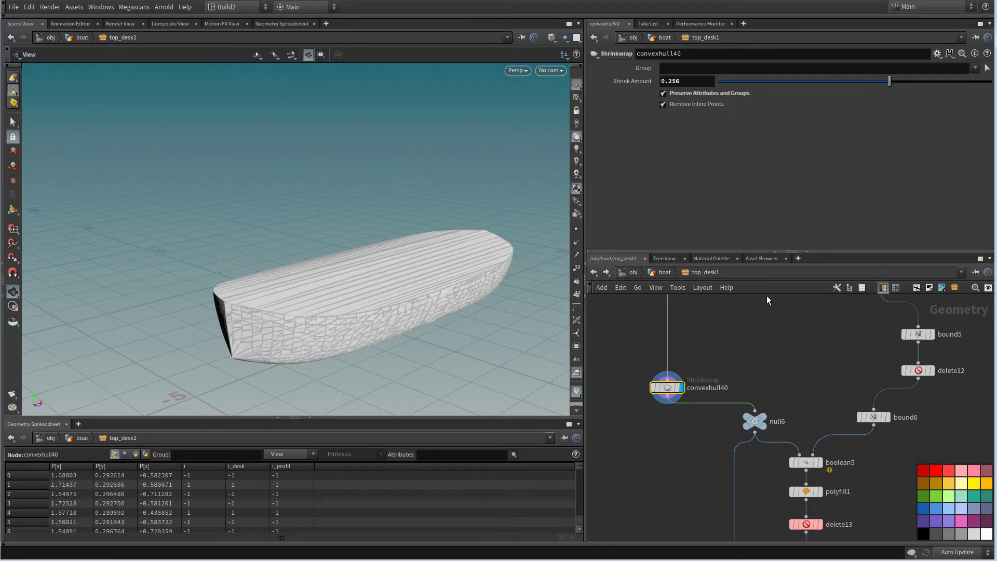
Check the plank result at qw2 and compare it with the shrunken hull at convexhull40
middle_click_drag(779, 356, 771, 268)
scroll(678, 414, "down", 4)
middle_click_drag(664, 452, 669, 332)
right_click_drag(685, 462, 693, 477)
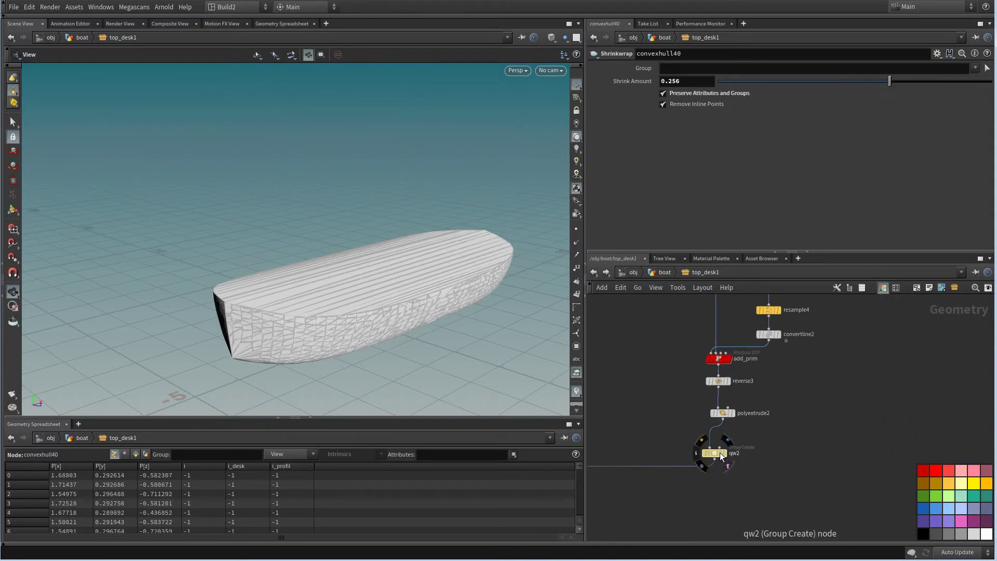
left_click(728, 453)
middle_click_drag(652, 380, 665, 483)
middle_click_drag(674, 341, 651, 497)
scroll(666, 356, "up", 2)
left_click(660, 341)
left_click_drag(470, 286, 478, 328)
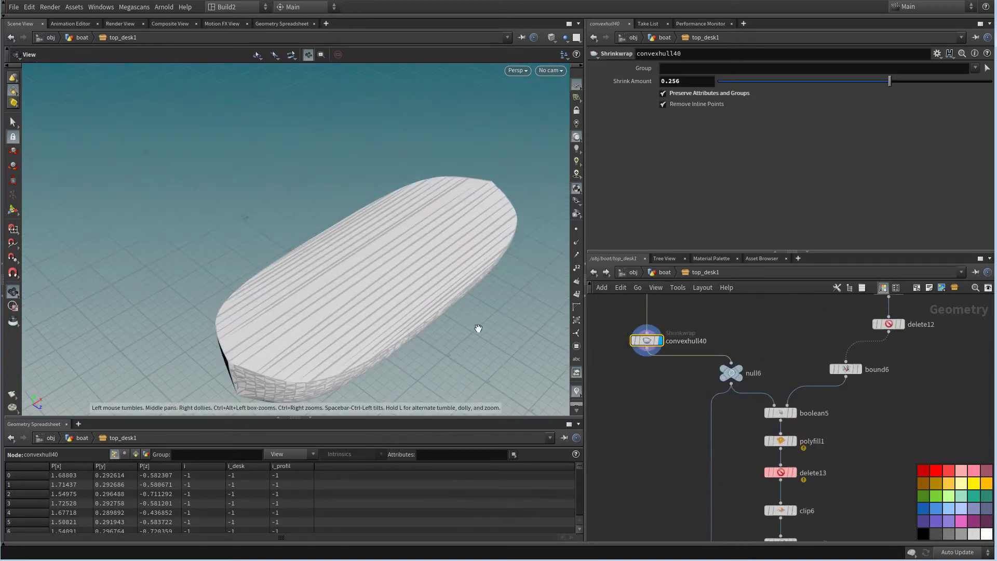
Step the display from boolean5 through polyfill1 to delete13 and examine the cut hull at each node
right_click_drag(839, 422, 819, 396)
left_click(781, 410)
middle_click_drag(808, 411, 793, 356)
left_click_drag(462, 333, 461, 256)
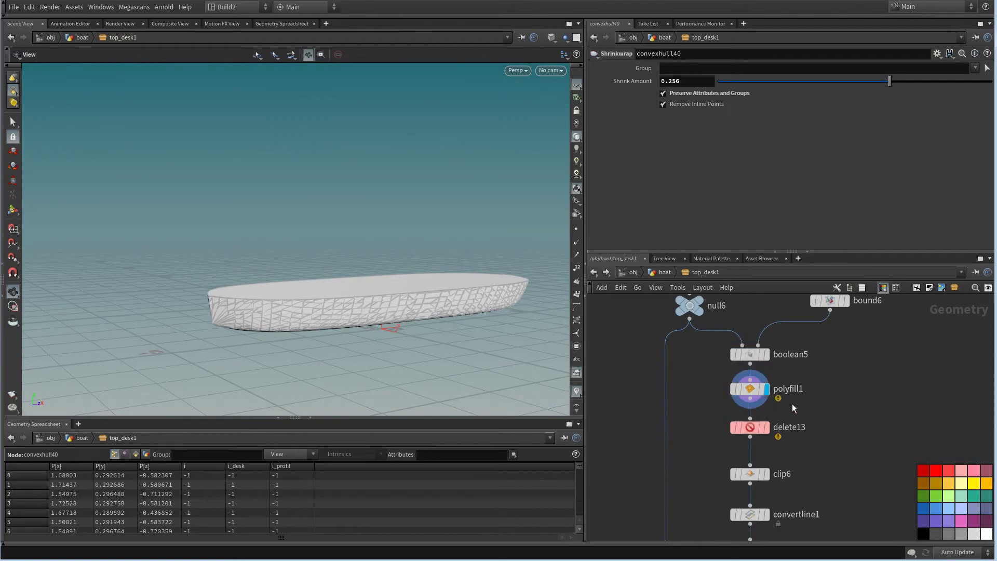
middle_click_drag(792, 406, 780, 398)
left_click(762, 408)
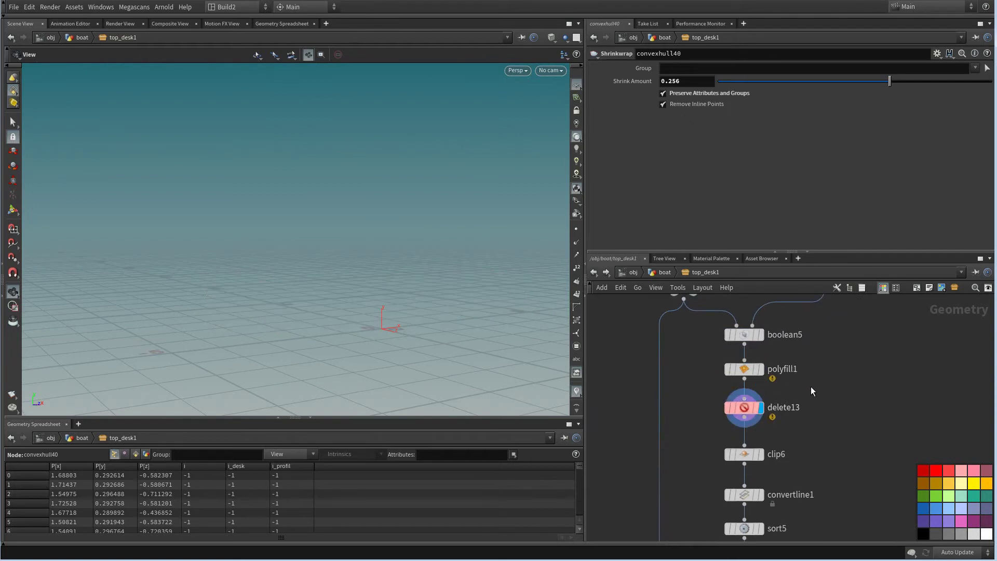
Bypass the polyfill1 and delete13 nodes
left_click_drag(811, 388, 710, 369)
left_click(729, 372)
scroll(816, 397, "down", 2)
middle_click_drag(817, 410, 808, 356)
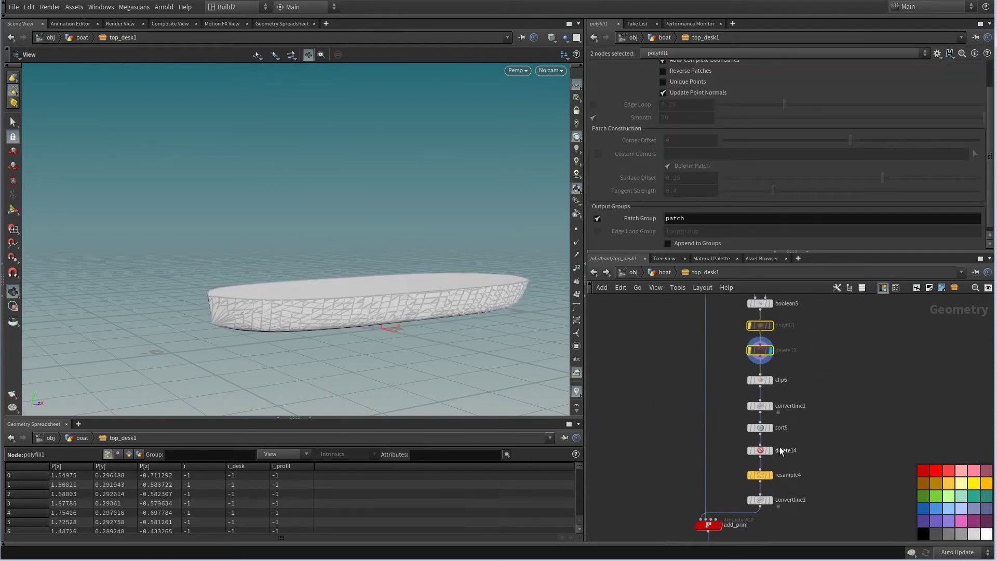
Add a Delete node, wire it from the output of boolean5 and display it
scroll(788, 377, "up", 2)
left_click_drag(483, 237, 509, 286)
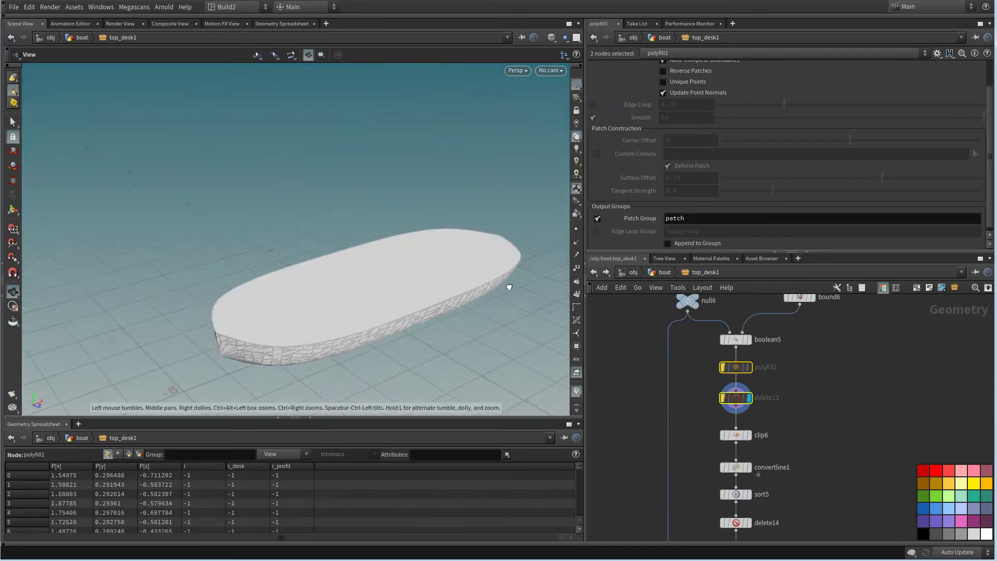
right_click_drag(509, 286, 547, 312)
middle_click_drag(547, 311, 553, 317)
scroll(818, 364, "up", 2)
left_click(816, 360)
key("Tab")
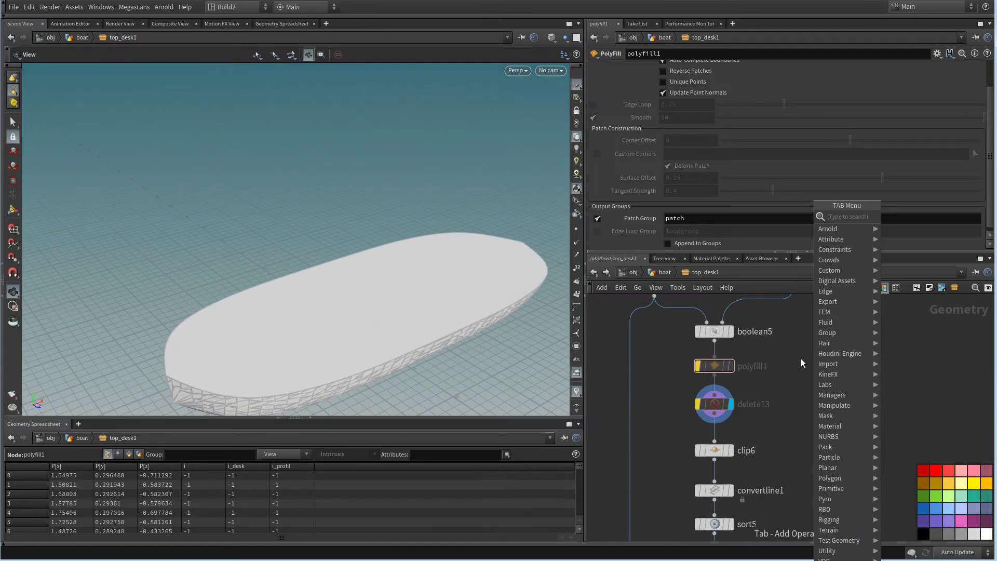
type("del")
left_click(784, 216)
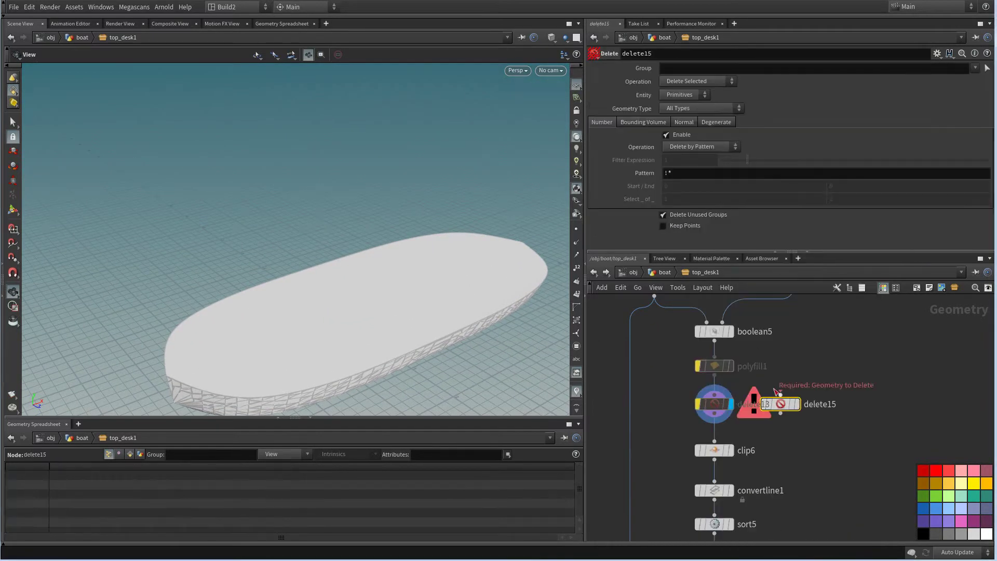
left_click_drag(735, 364, 781, 395)
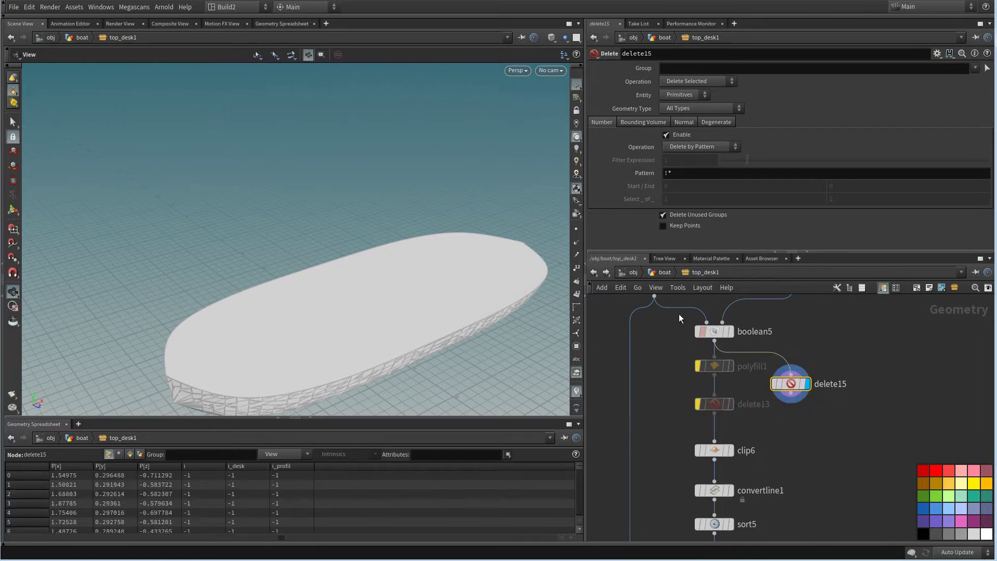
Set delete15 to delete non-selected primitives by normal instead of number, with direction 0, 1, 0 and a spread angle of 10
left_click(680, 134)
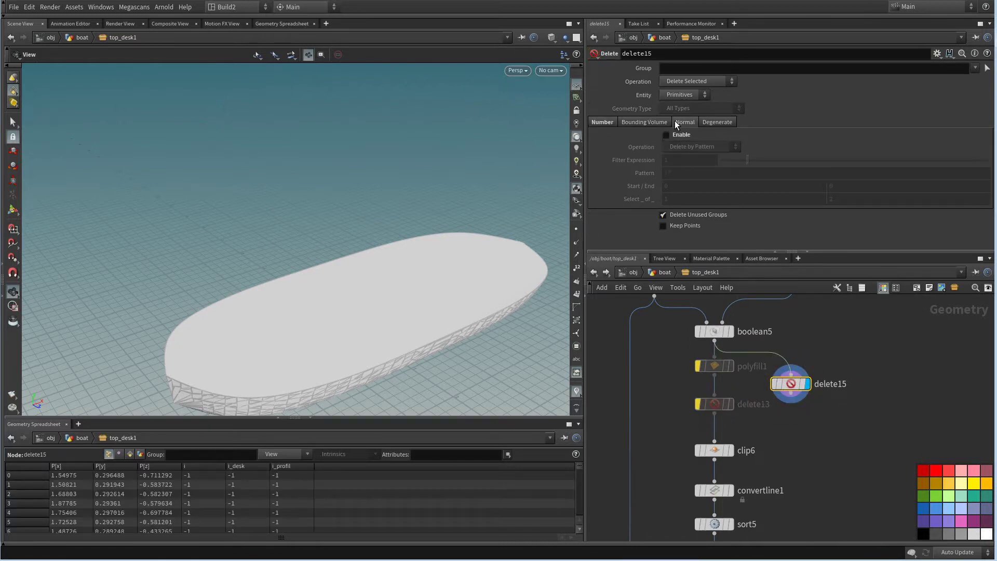
left_click(683, 122)
left_click(675, 136)
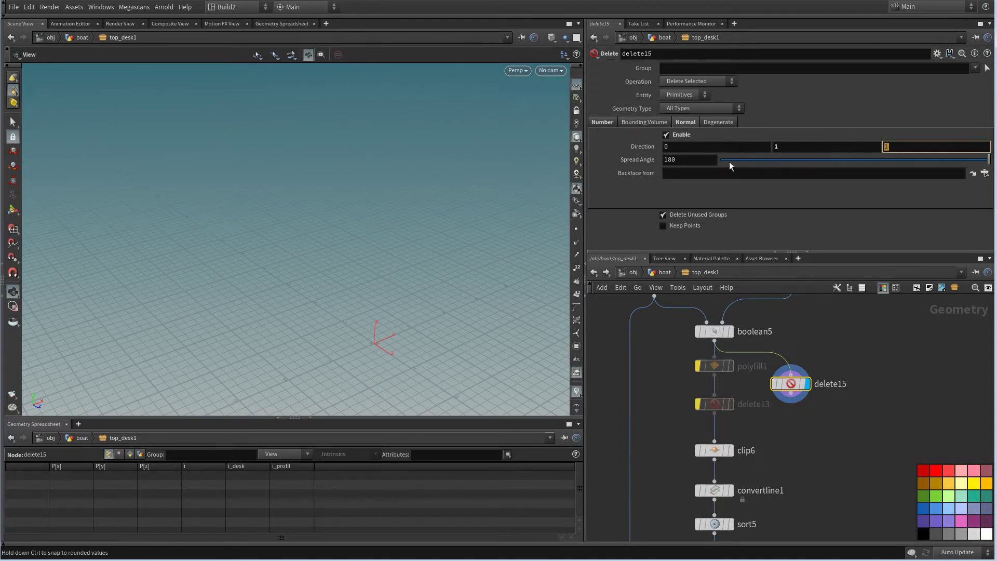
type("0")
key("Return")
left_click_drag(897, 163, 737, 155)
type("10")
key("Return")
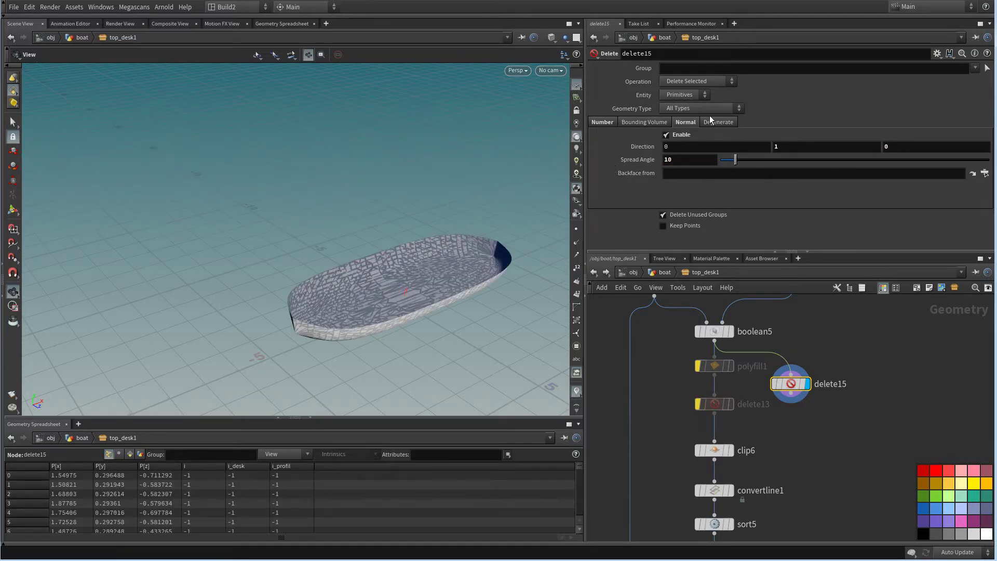
left_click(692, 104)
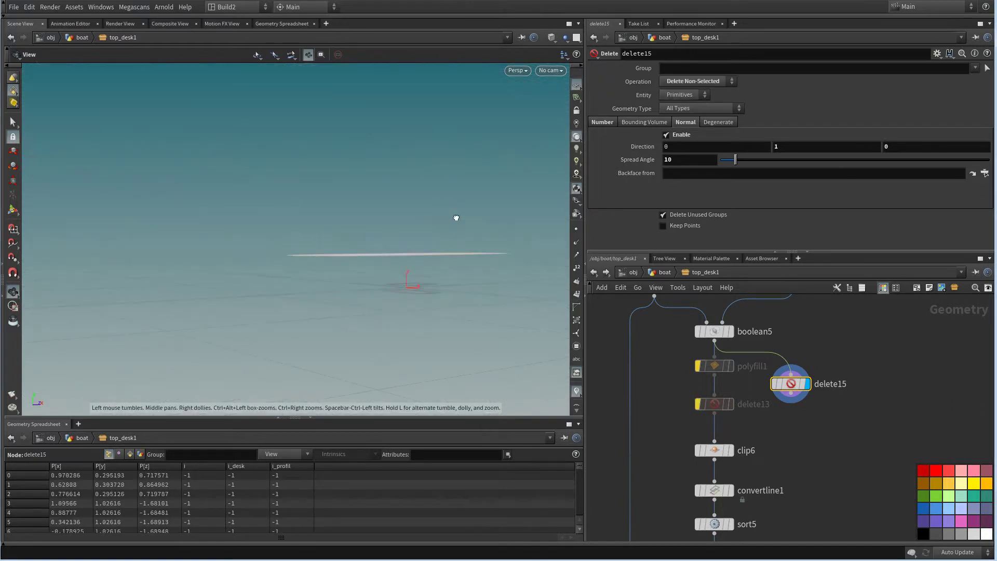
Wire delete15 into clip6 and display polyextrude2 to check the resulting planks
left_click(741, 454)
middle_click_drag(805, 453, 786, 410)
scroll(785, 410, "down", 2)
scroll(497, 269, "up", 4)
mouse_move(496, 269)
left_mouse_down()
mouse_move(493, 249)
mouse_move(484, 257)
left_mouse_up()
middle_click_drag(783, 458, 825, 305)
middle_click_drag(736, 456, 727, 400)
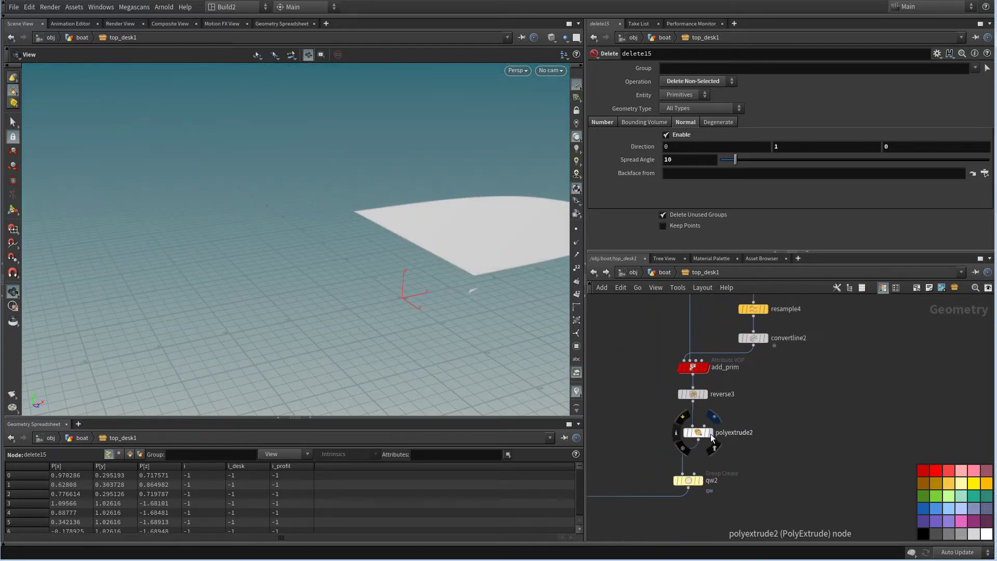
left_click(713, 417)
left_click_drag(456, 282, 394, 345)
Display the network's output node and examine how the plank floor fits inside the boat
scroll(775, 463, "down", 5)
middle_click_drag(774, 462, 830, 436)
middle_click_drag(705, 359, 797, 494)
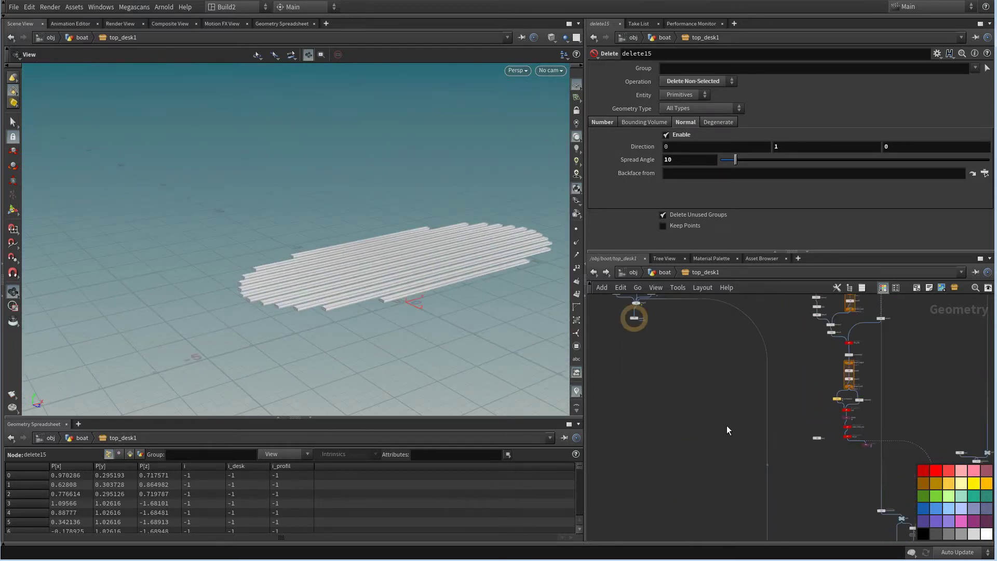
scroll(727, 425, "up", 5)
left_click(675, 410)
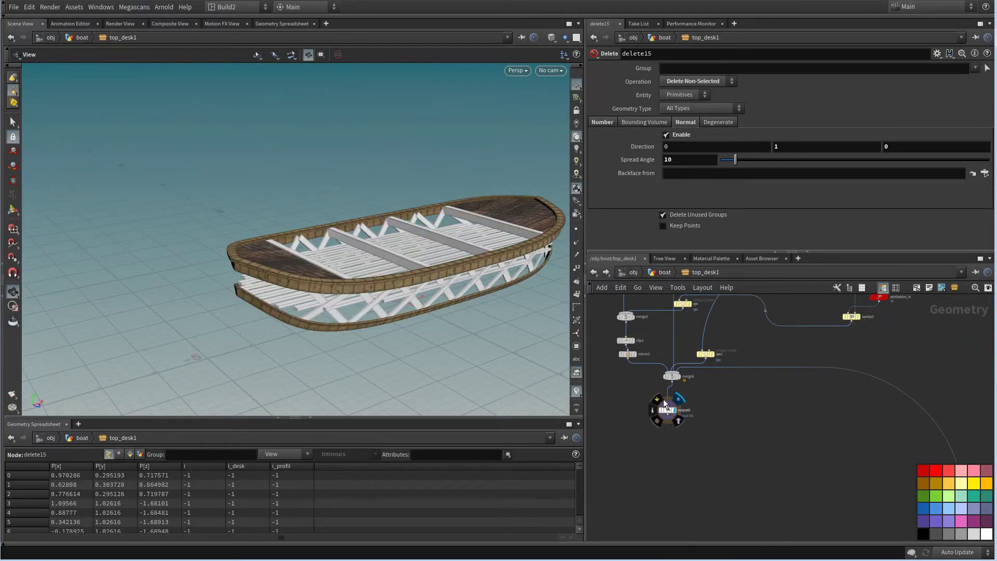
left_click_drag(478, 280, 481, 330)
right_click_drag(481, 329, 442, 244)
left_click_drag(443, 243, 454, 251)
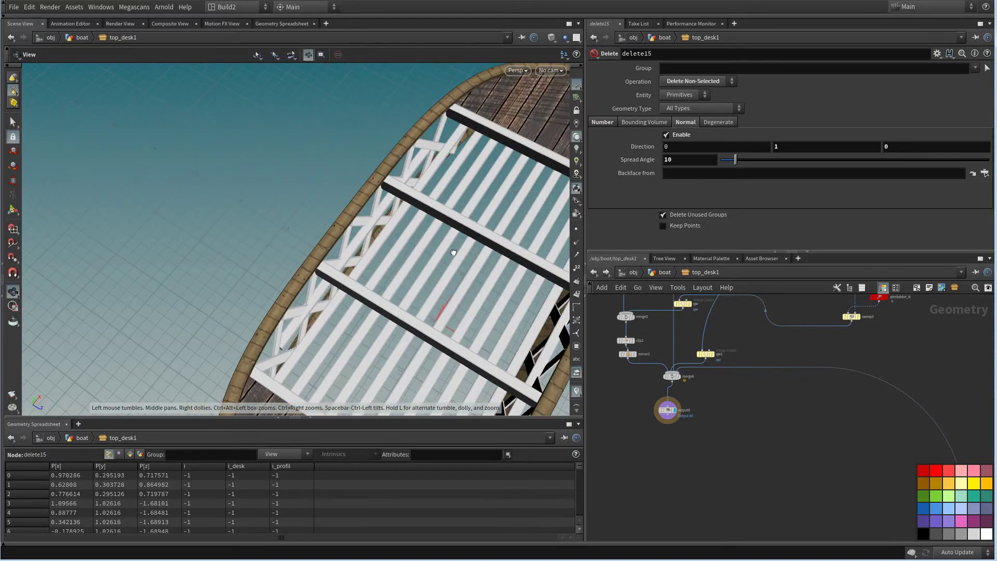
Raise the Shrink Amount of convexhull40 to 0.564
scroll(774, 440, "down", 4)
middle_click_drag(904, 478, 719, 380)
scroll(787, 406, "up", 6)
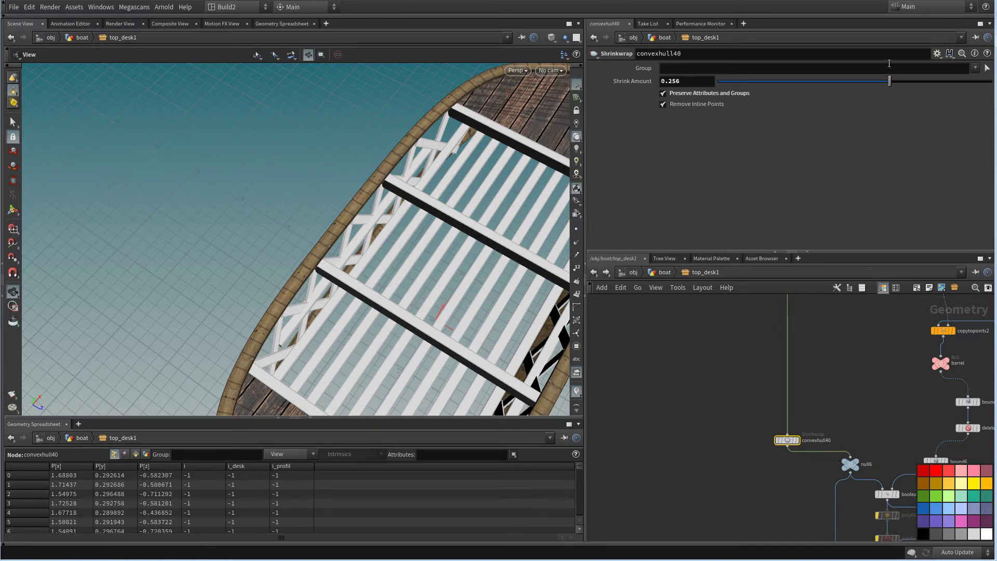
left_click_drag(889, 85, 922, 81)
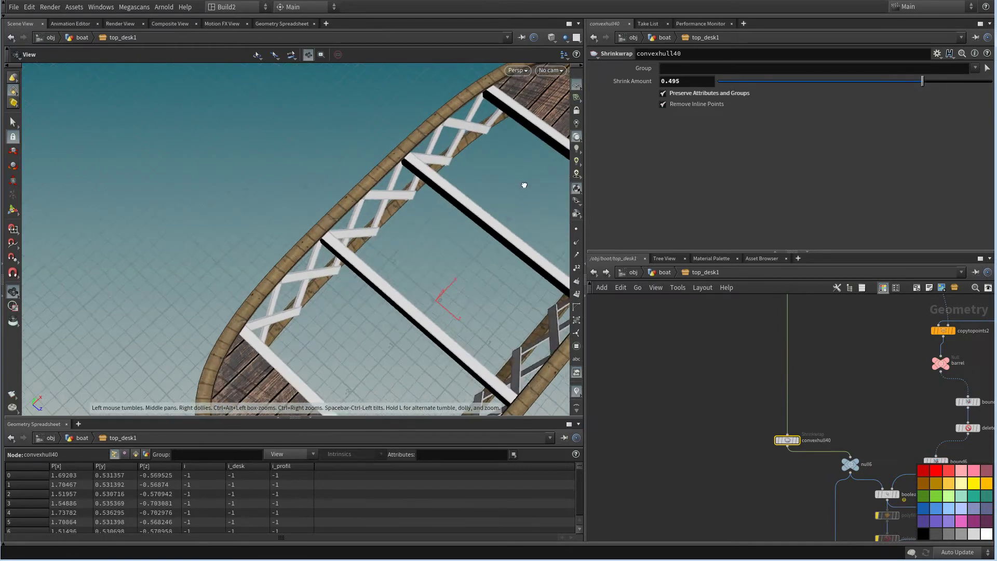
left_click_drag(933, 82, 932, 82)
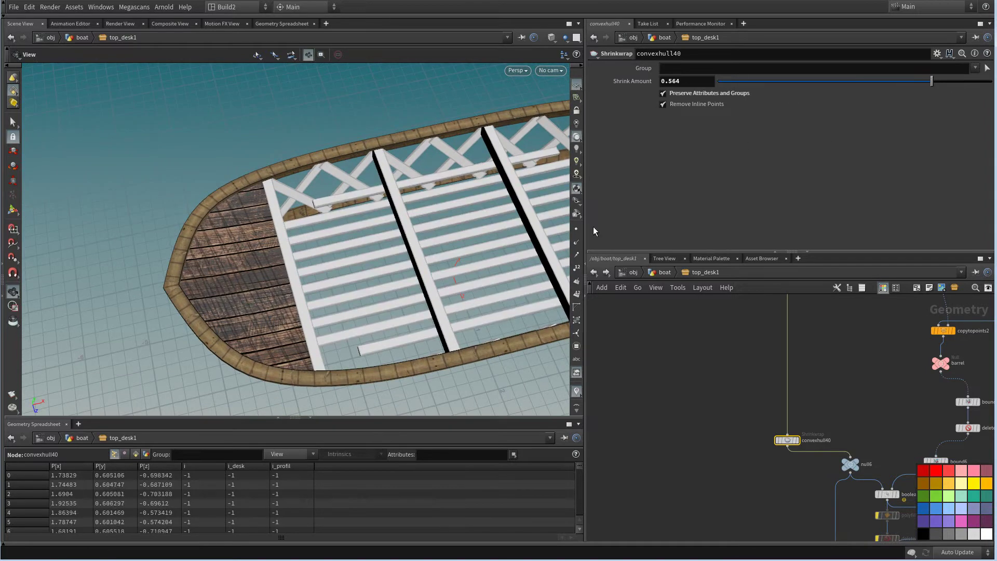
Add a PolyExtrude node fed by the hull surface below del_uv and display it
scroll(662, 321, "down", 4)
middle_click_drag(693, 369, 706, 302)
middle_click_drag(672, 407, 756, 393)
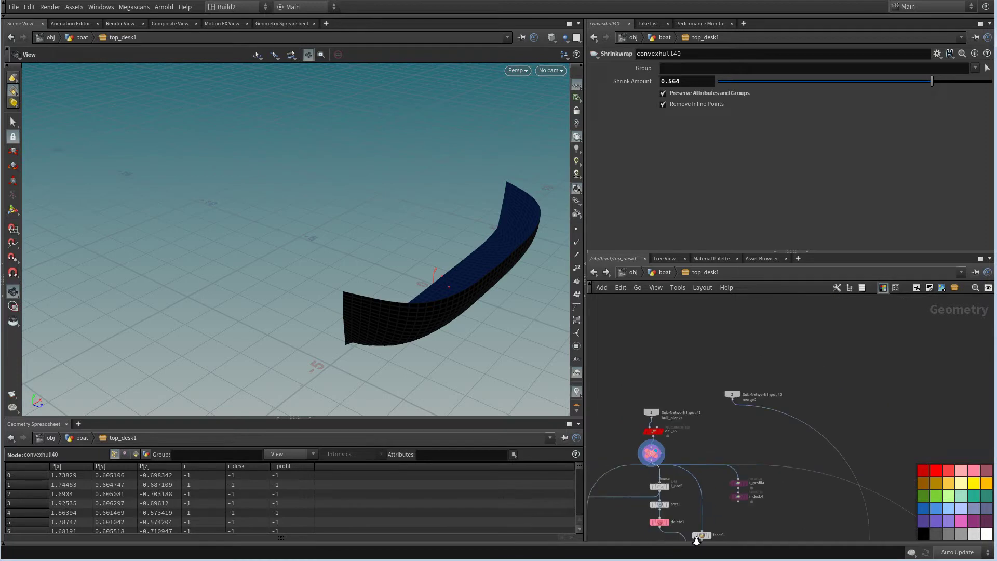
scroll(718, 449, "down", 3)
middle_click_drag(718, 445, 678, 403)
scroll(748, 436, "up", 3)
middle_click_drag(766, 457, 719, 364)
scroll(725, 362, "up", 1)
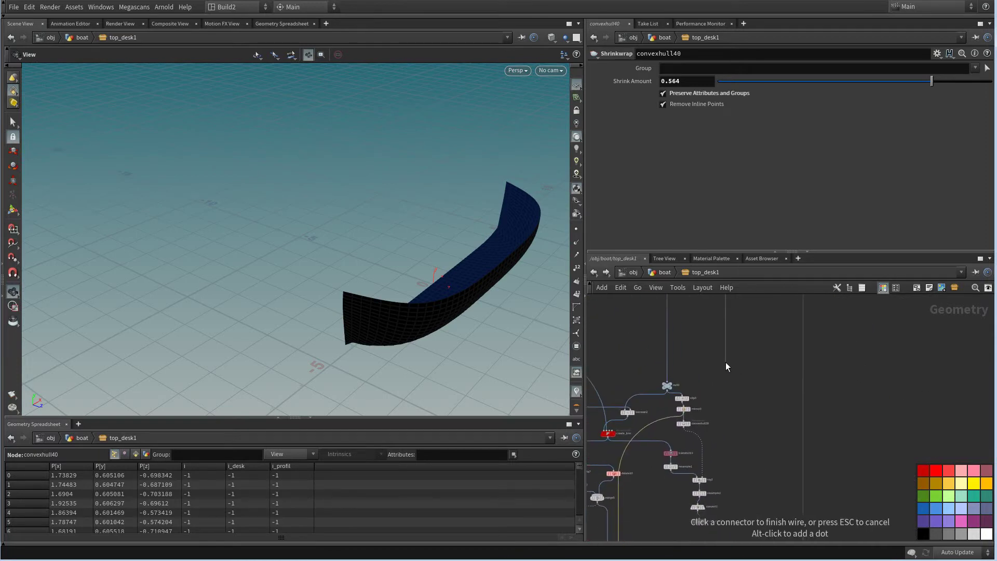
key("Tab")
type("pol")
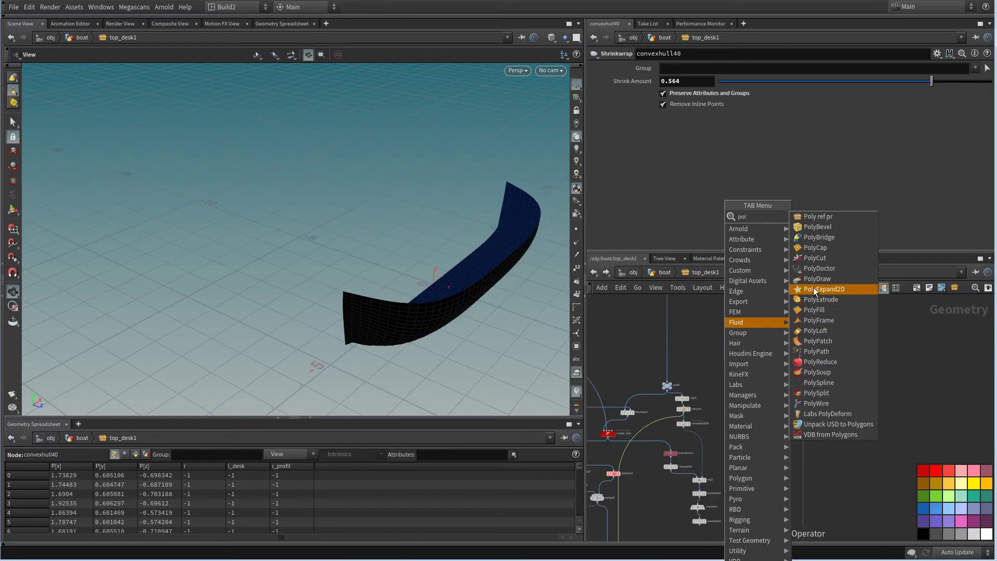
left_click(820, 299)
scroll(759, 387, "up", 3)
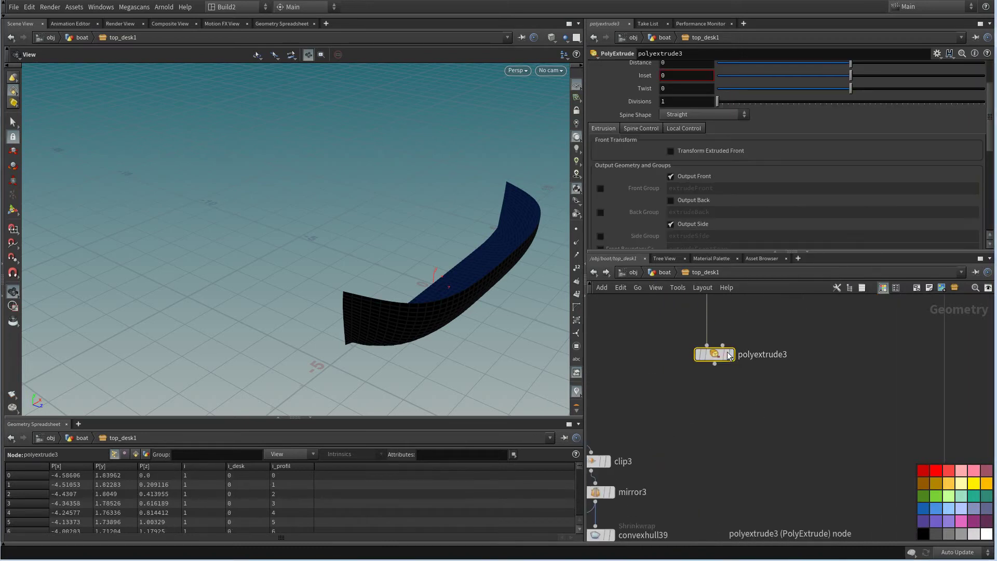
left_click_drag(740, 363, 743, 391)
left_click_drag(480, 360, 467, 267)
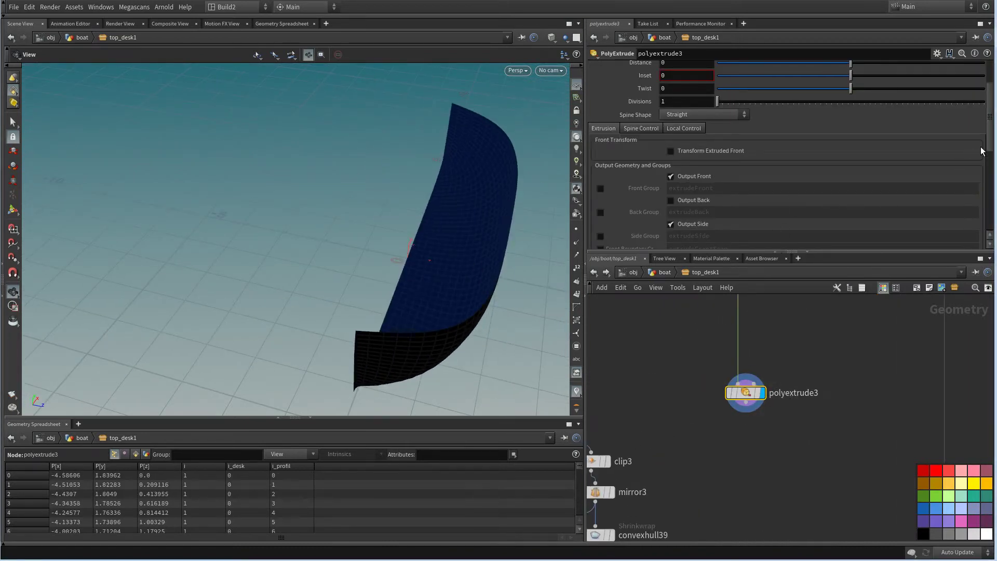
Turn off Output Side on polyextrude3 and set its Distance to -0.2
mouse_move(989, 147)
left_mouse_down()
mouse_move(985, 118)
mouse_move(984, 150)
left_mouse_up()
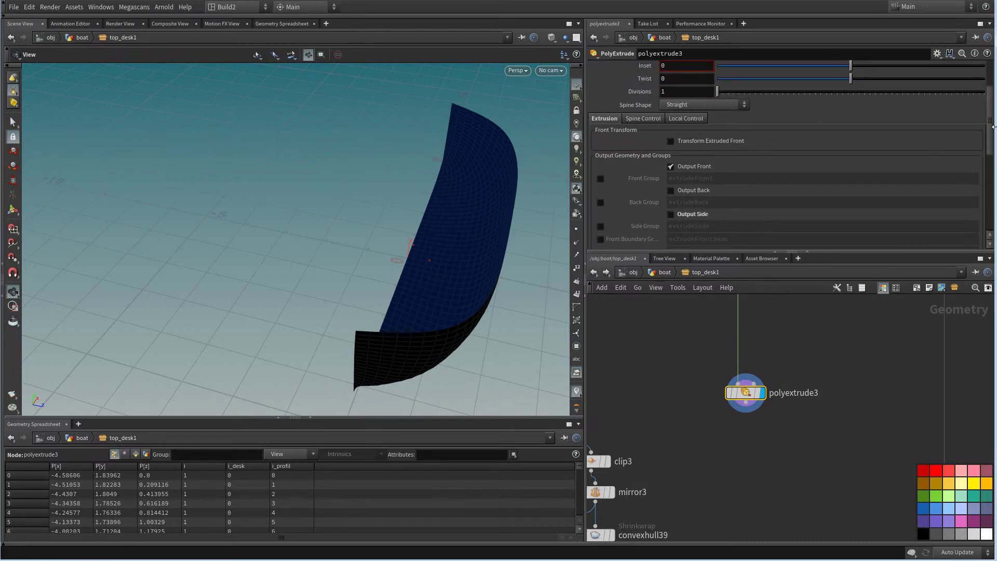
left_click_drag(994, 127, 990, 126)
left_click_drag(986, 123, 994, 99)
left_click_drag(855, 124, 763, 121)
left_click_drag(442, 208, 405, 170)
right_click_drag(405, 170, 451, 173)
left_click_drag(452, 173, 547, 218)
type("2")
key("Return")
Duplicate the clip3 and mirror3 nodes and wire the copies after polyextrude3
scroll(718, 390, "down", 3)
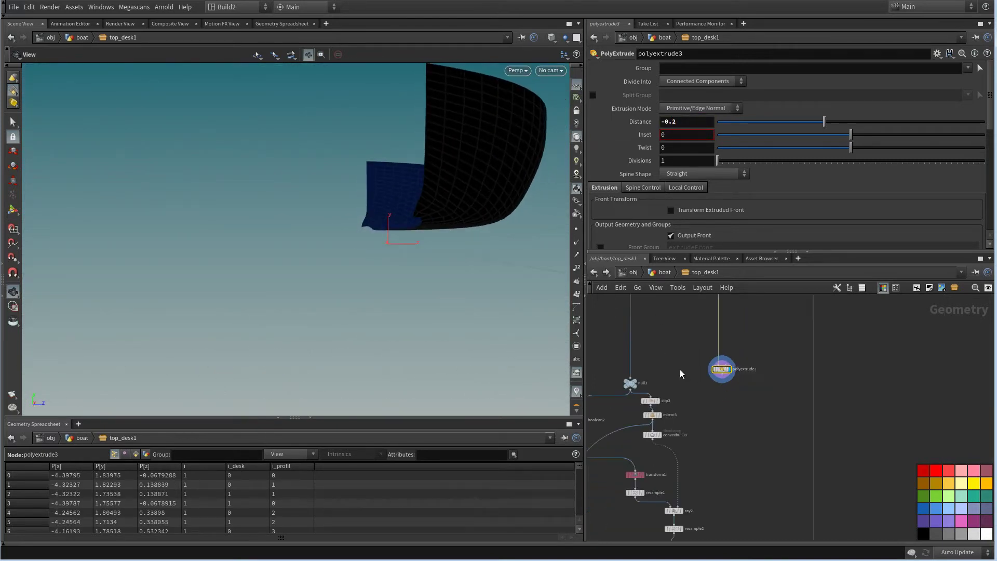
right_click_drag(719, 391, 736, 426)
left_click_drag(735, 425, 655, 395)
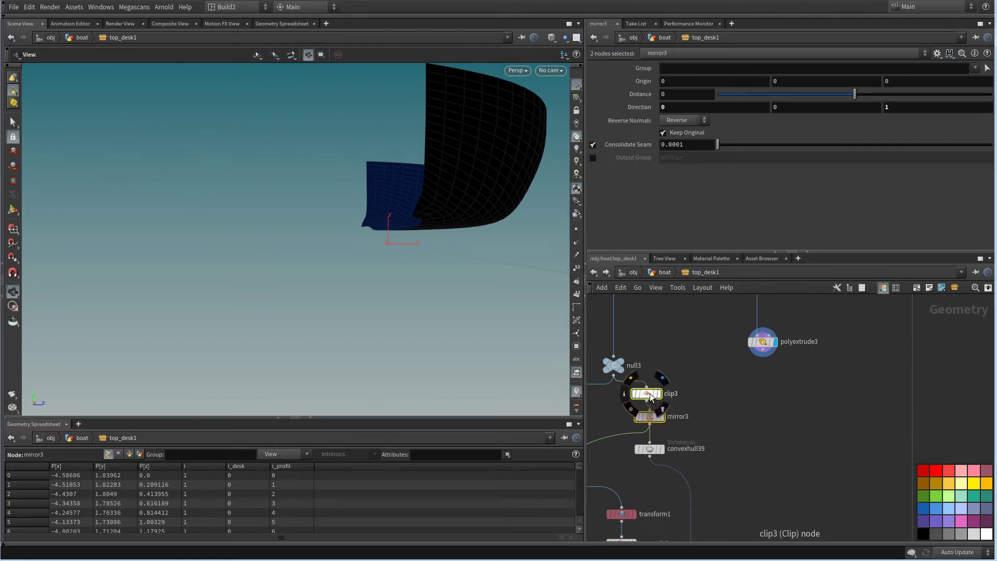
key("ctrl+c")
key("ctrl+v")
scroll(817, 373, "up", 1)
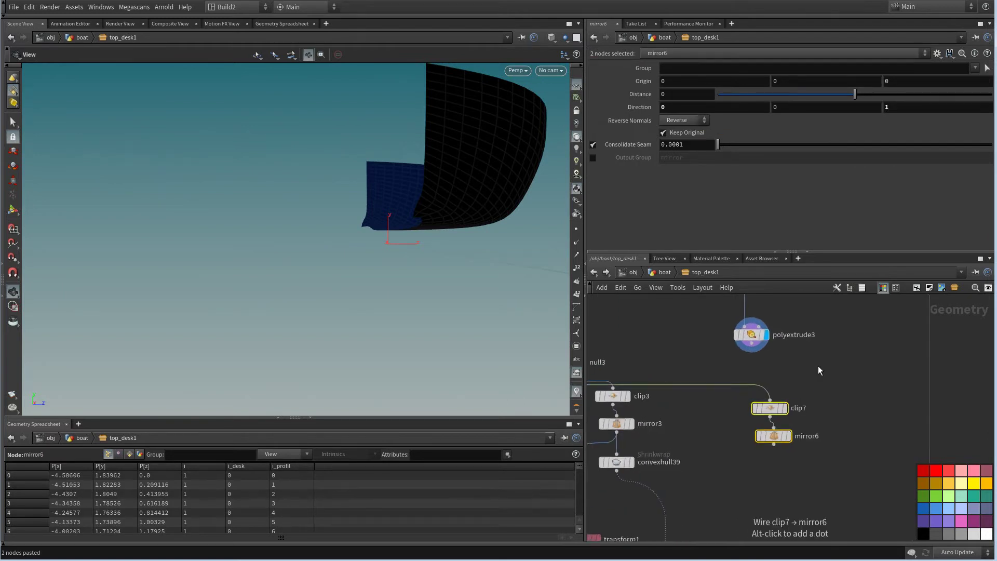
left_click_drag(753, 344, 770, 399)
right_click_drag(810, 389, 800, 448)
Move polyextrude3, clip7 and mirror6 down the network to just above convexhull40
scroll(800, 448, "down", 3)
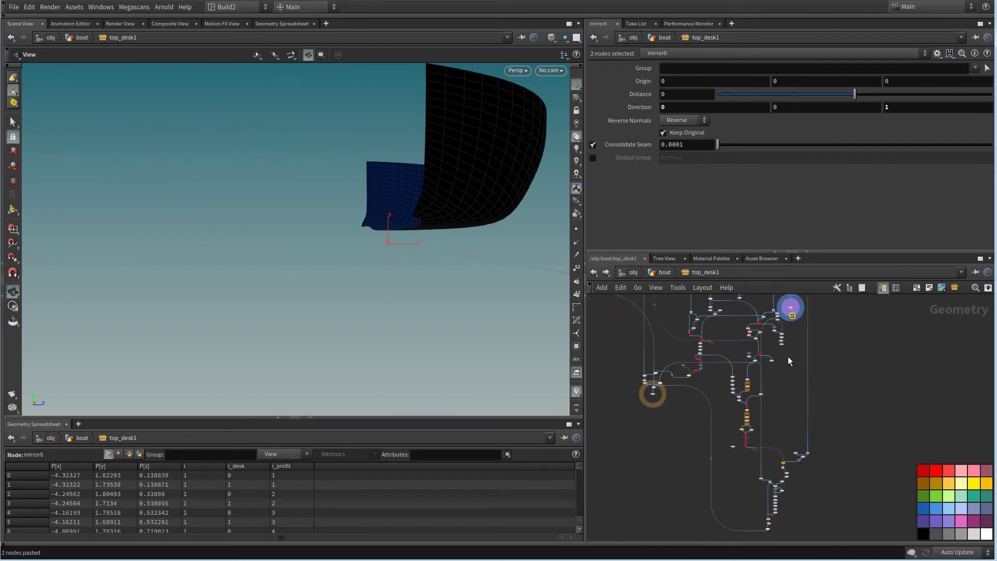
left_click_drag(797, 317, 799, 315)
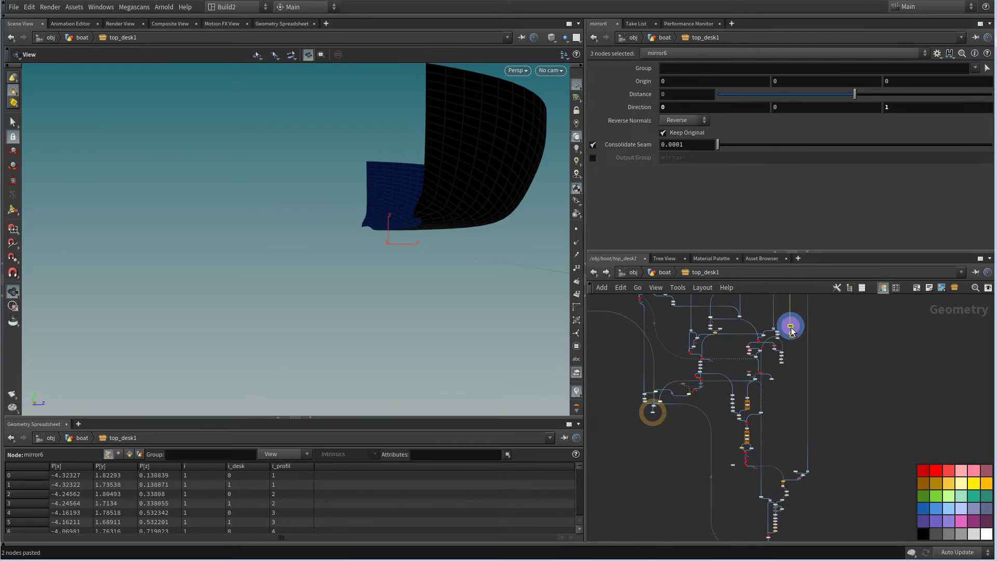
scroll(801, 361, "up", 2)
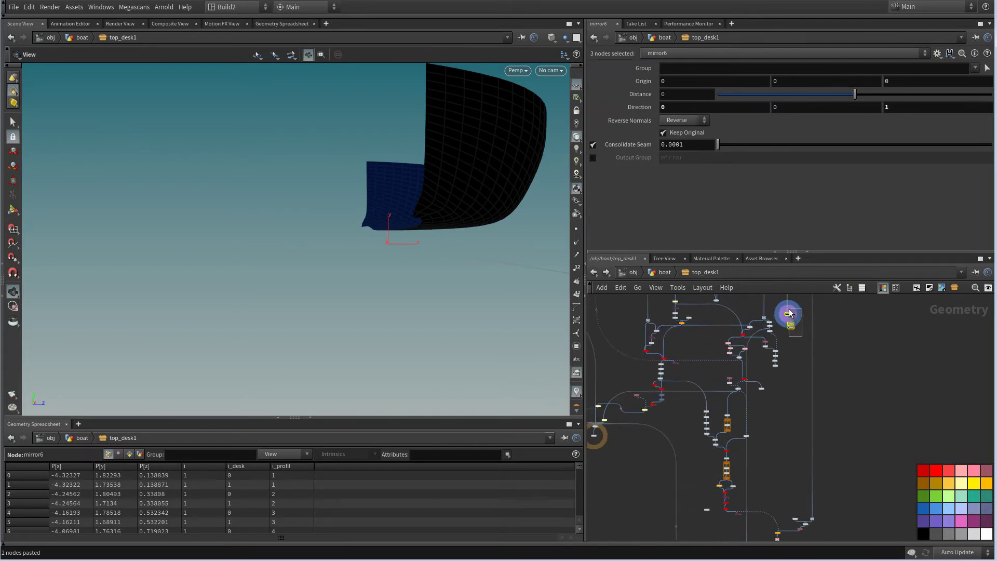
scroll(700, 487, "up", 3)
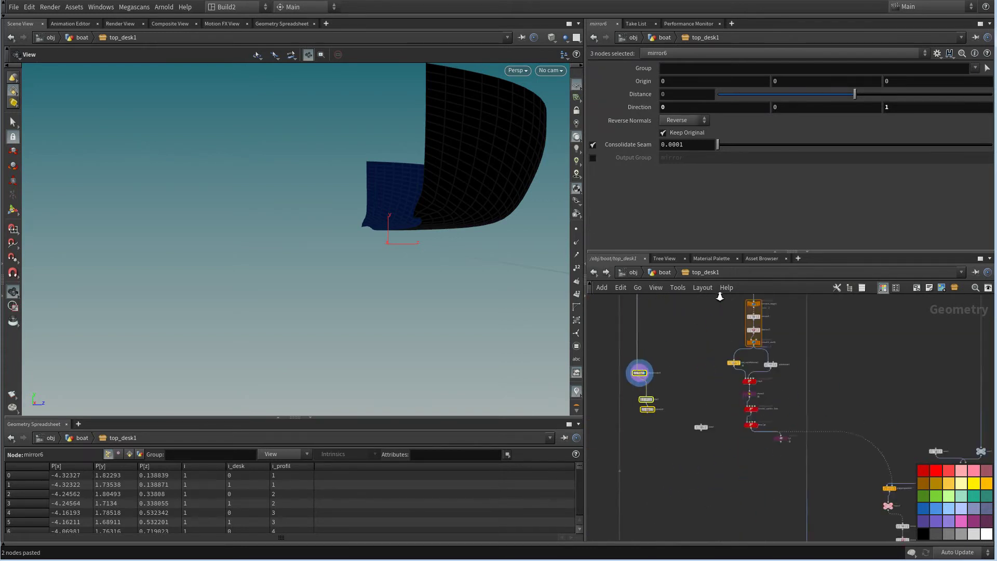
left_click_drag(649, 445, 673, 502)
middle_click_drag(745, 479, 719, 334)
scroll(721, 327, "down", 3)
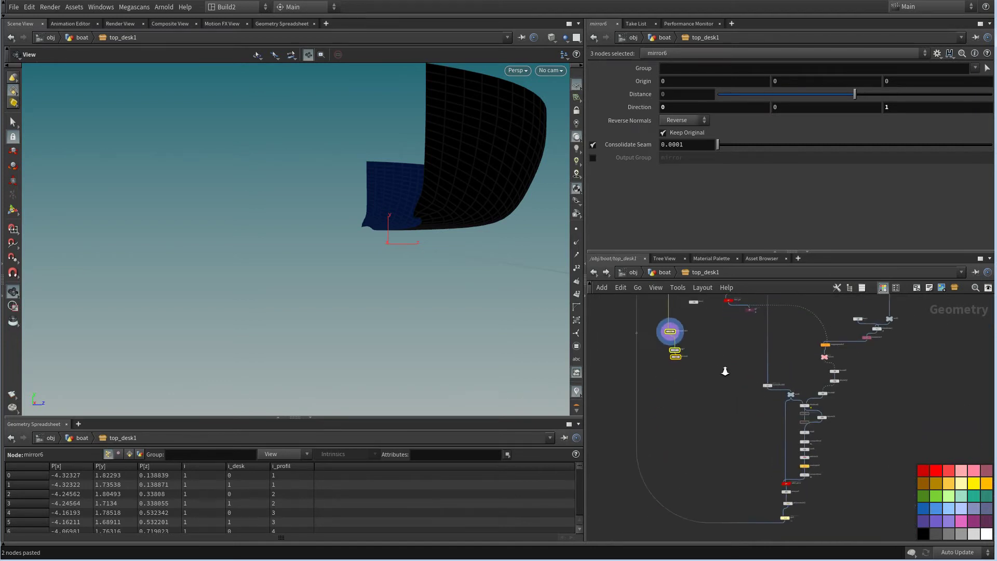
scroll(724, 372, "up", 1)
scroll(748, 352, "up", 5)
left_click(739, 390)
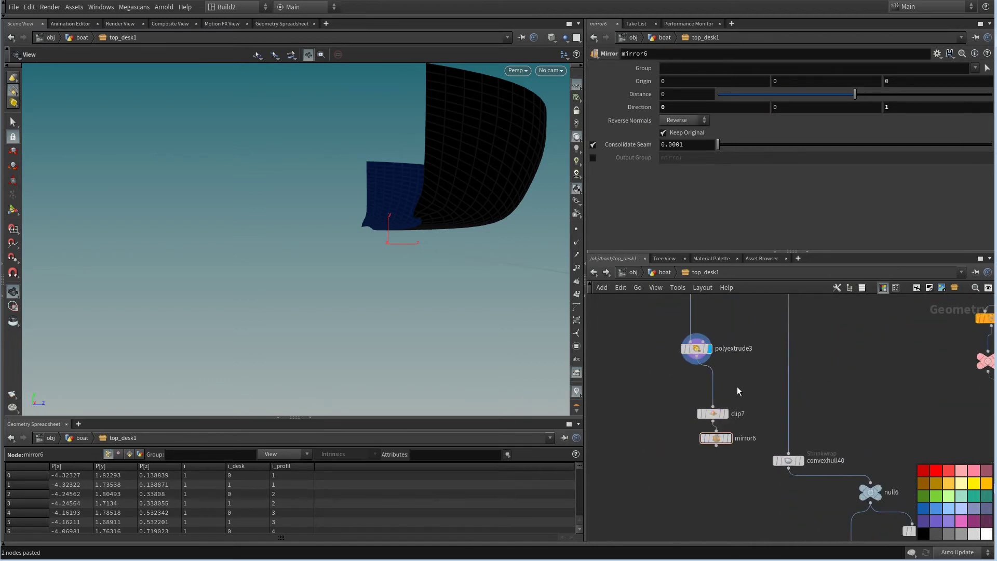
Align clip7 and mirror6 below polyextrude3 and display mirror6
left_click(711, 376)
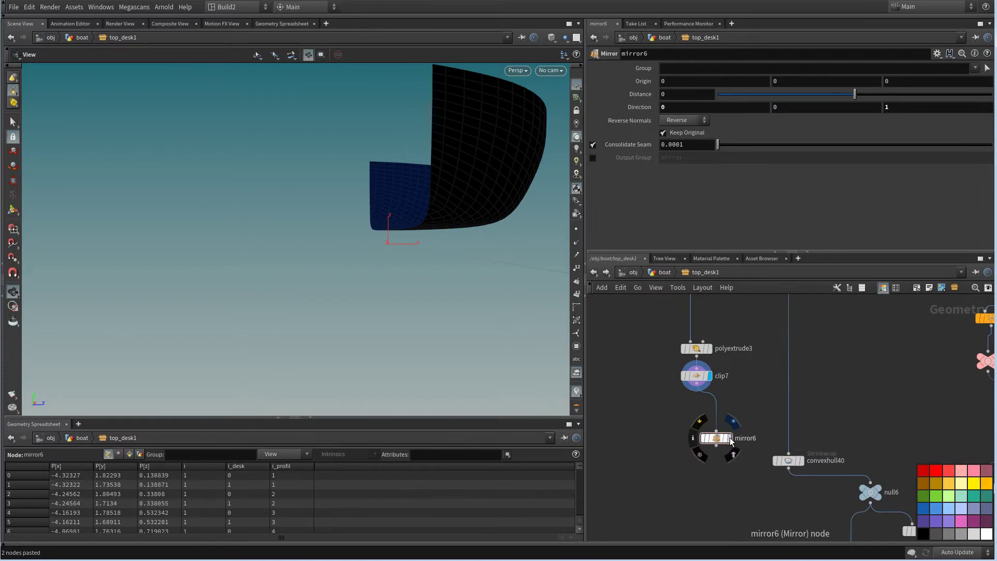
left_click(729, 437)
left_click_drag(723, 443, 704, 411)
Feed mirror6 into convexhull40 and reset its Shrink Amount to 0
left_click(788, 461)
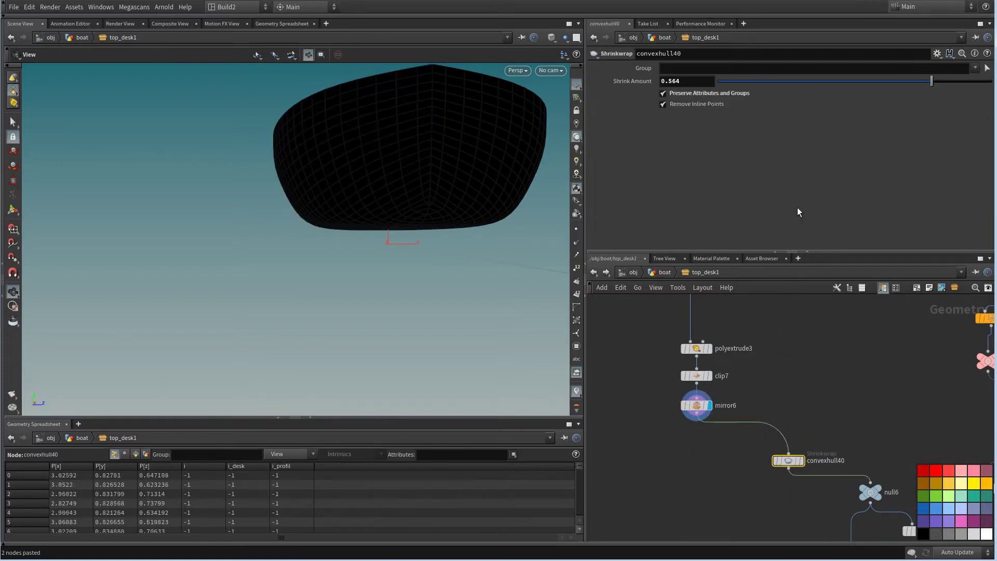
scroll(853, 328, "down", 5)
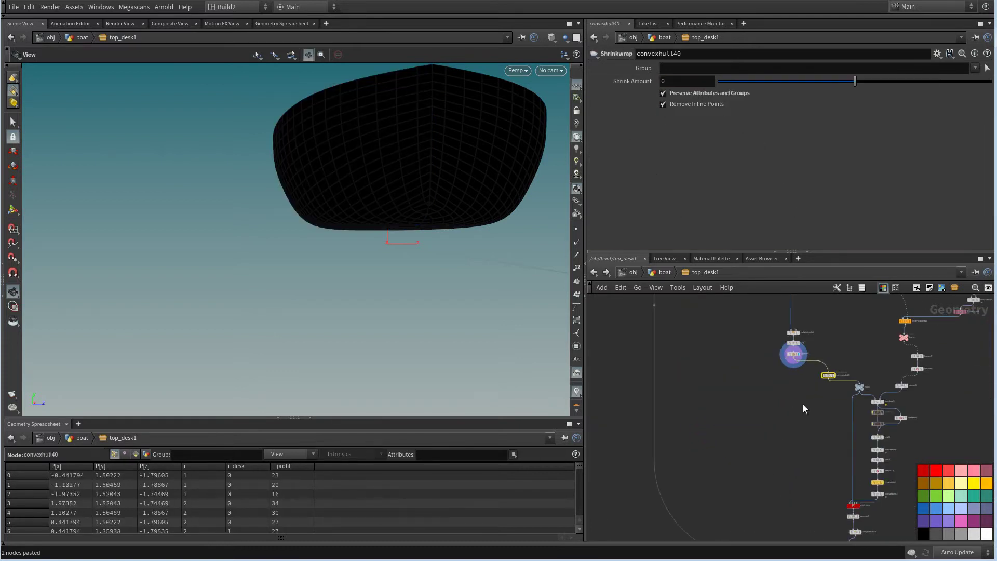
Reconnect delete13 to clip6 in place of delete15 and re-enable polyfill1 and delete13
middle_click_drag(803, 404, 737, 349)
scroll(845, 369, "up", 4)
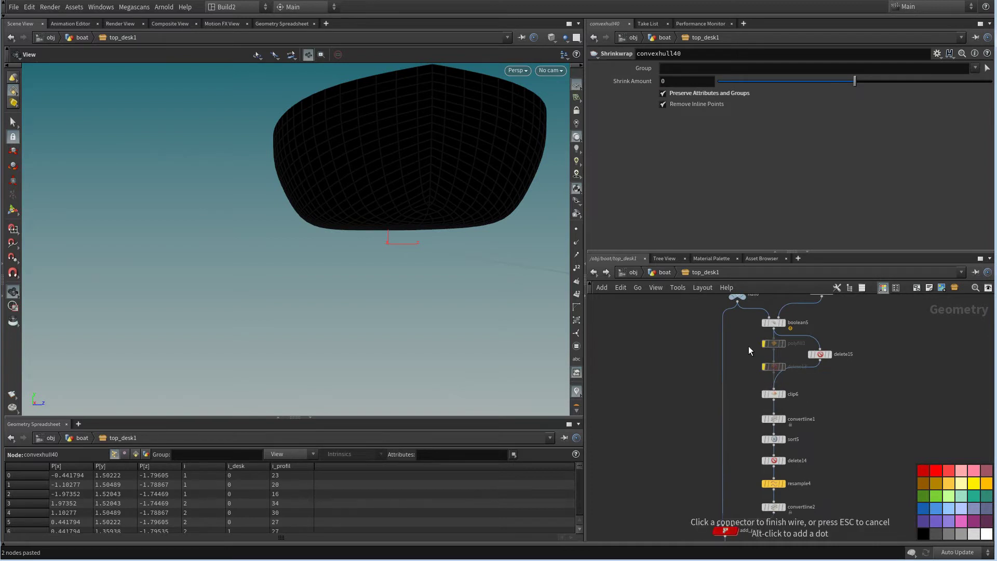
left_click(768, 353)
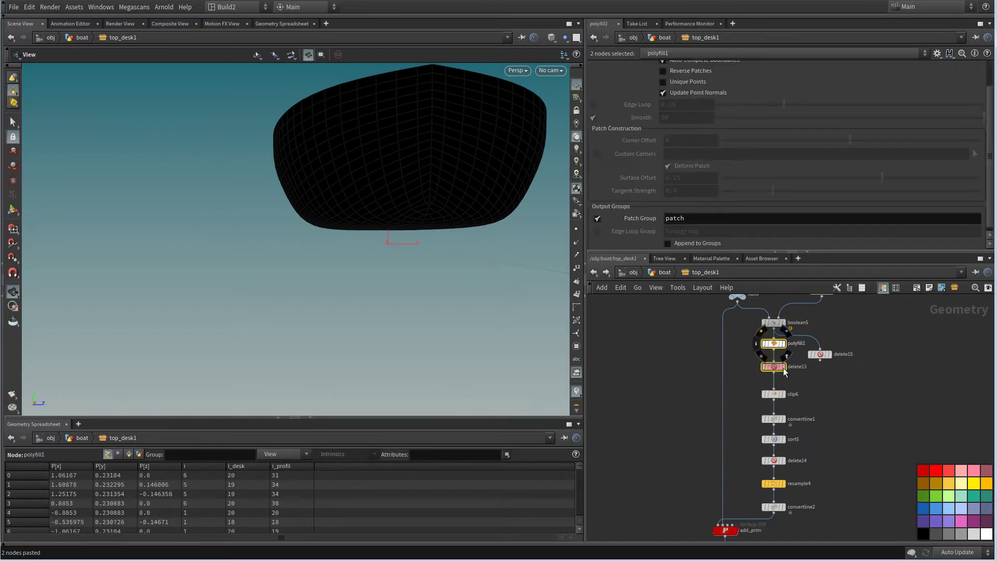
Display delete13 to inspect the floor surface, and display output0 to check the complete boat
scroll(794, 359, "up", 3)
left_click(771, 349)
left_click_drag(585, 332, 540, 312)
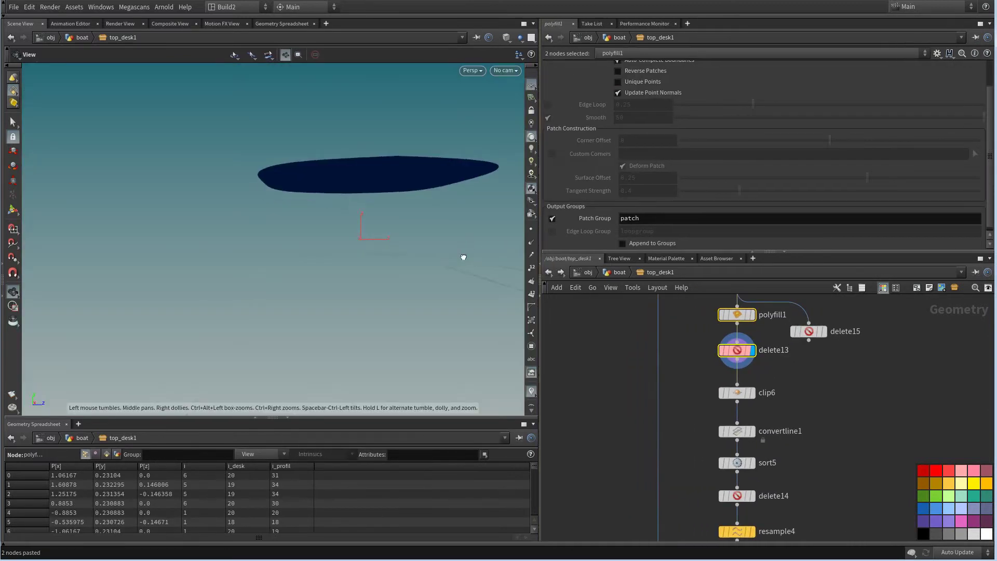
left_click_drag(464, 257, 426, 312)
right_click_drag(800, 383, 725, 488)
middle_click_drag(719, 495, 753, 414)
right_click_drag(753, 414, 777, 463)
middle_click_drag(681, 322, 777, 459)
right_click_drag(776, 460, 763, 410)
middle_click_drag(687, 343, 699, 412)
right_click_drag(638, 354, 690, 406)
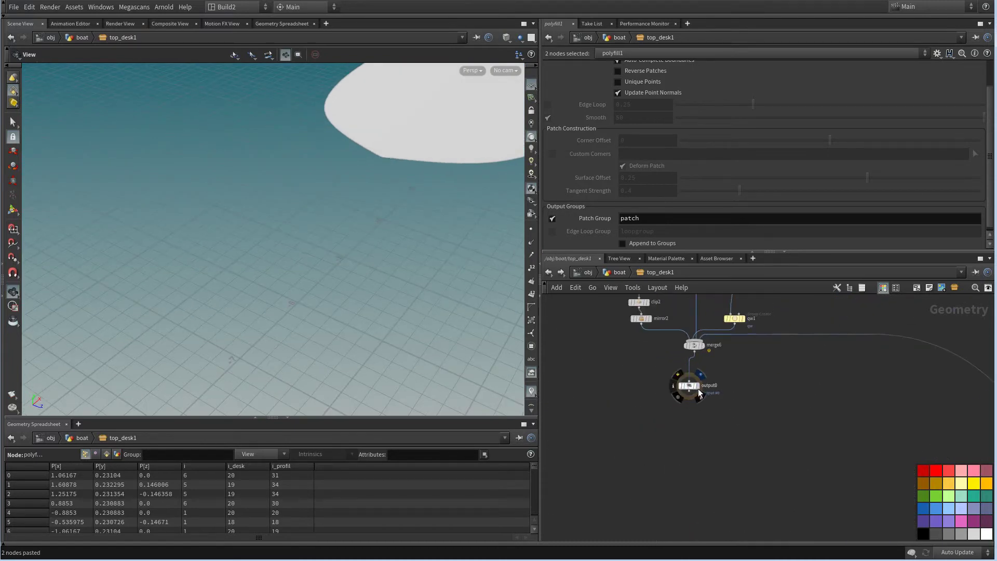
left_click(697, 388)
left_click_drag(470, 254, 513, 386)
Display delete13 and clip6 in turn and examine the shape of the clipped geometry
scroll(717, 364, "down", 3)
middle_click_drag(735, 423, 641, 345)
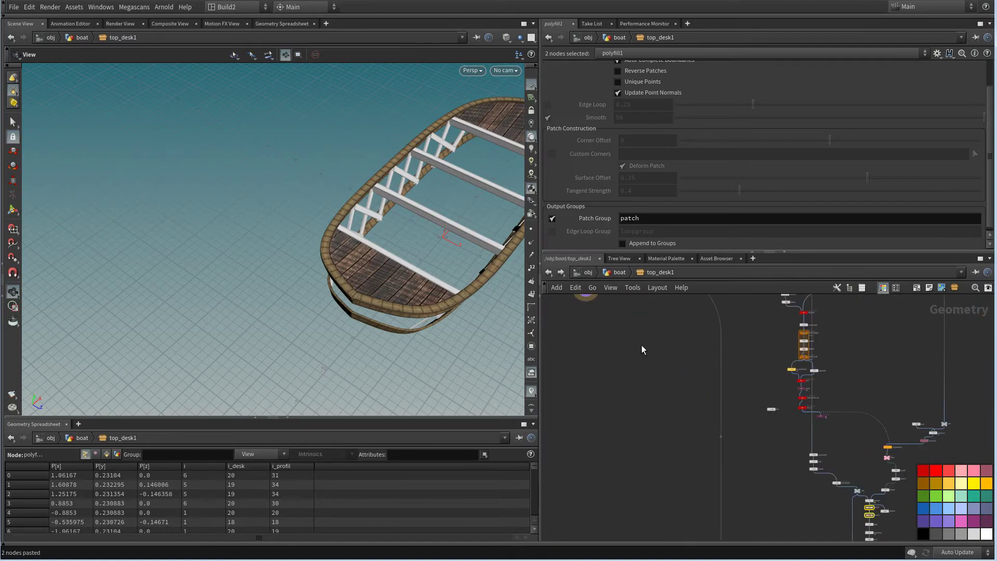
middle_click_drag(784, 458, 644, 357)
scroll(779, 363, "up", 6)
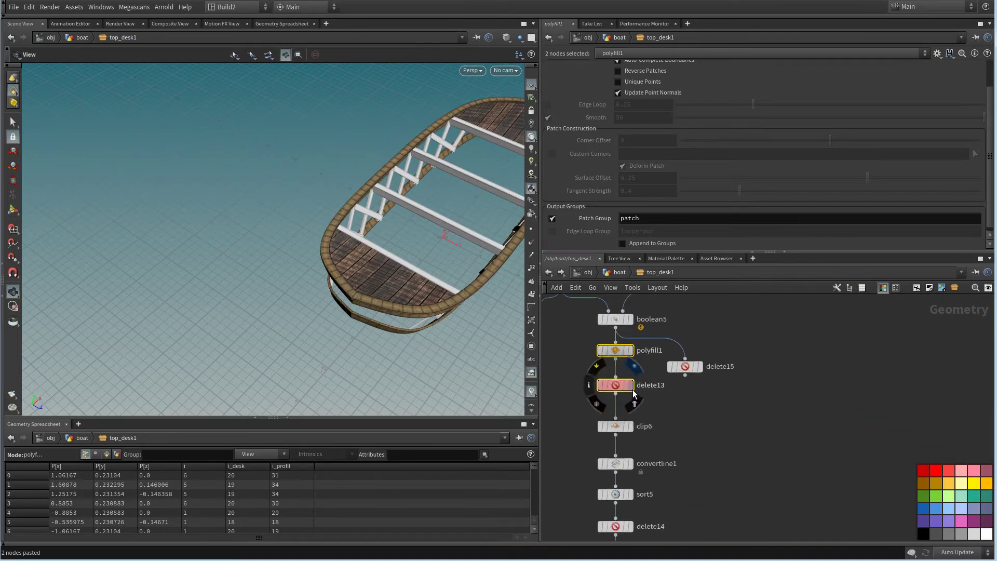
left_click(631, 387)
middle_click_drag(677, 424, 730, 383)
left_click(685, 384)
middle_click_drag(691, 430, 708, 384)
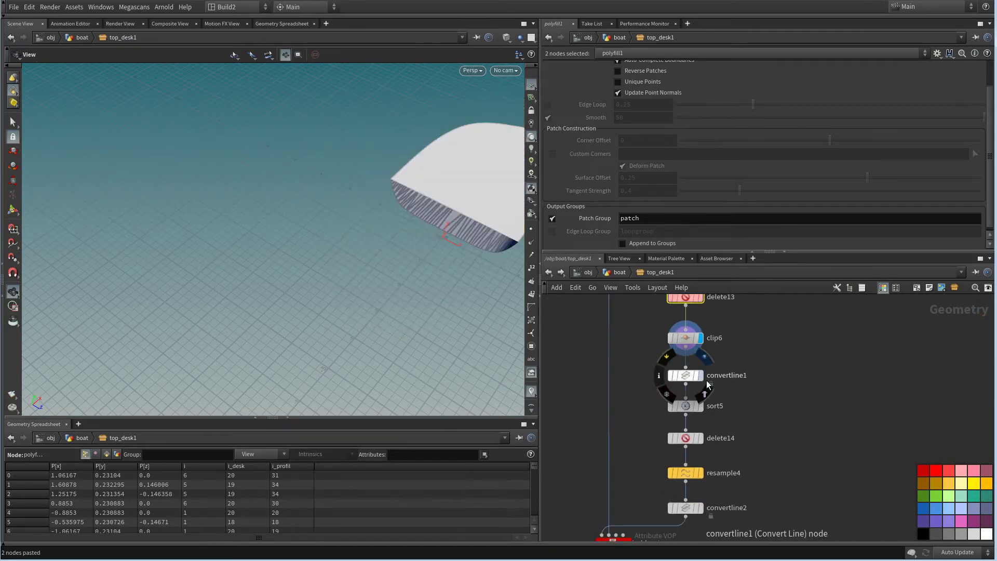
left_click_drag(415, 304, 474, 272)
scroll(727, 342, "up", 1)
middle_click_drag(728, 340, 750, 398)
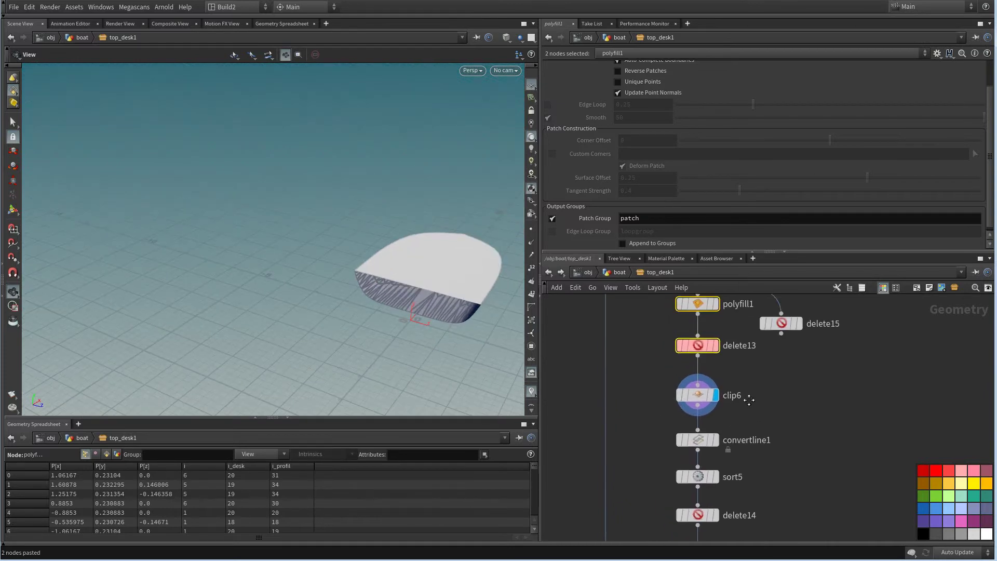
left_click_drag(457, 315, 464, 295)
Compare the outputs of polyfill1, boolean5, delete13 and clip6 to trace where the floor geometry goes wrong
middle_click_drag(757, 359, 746, 368)
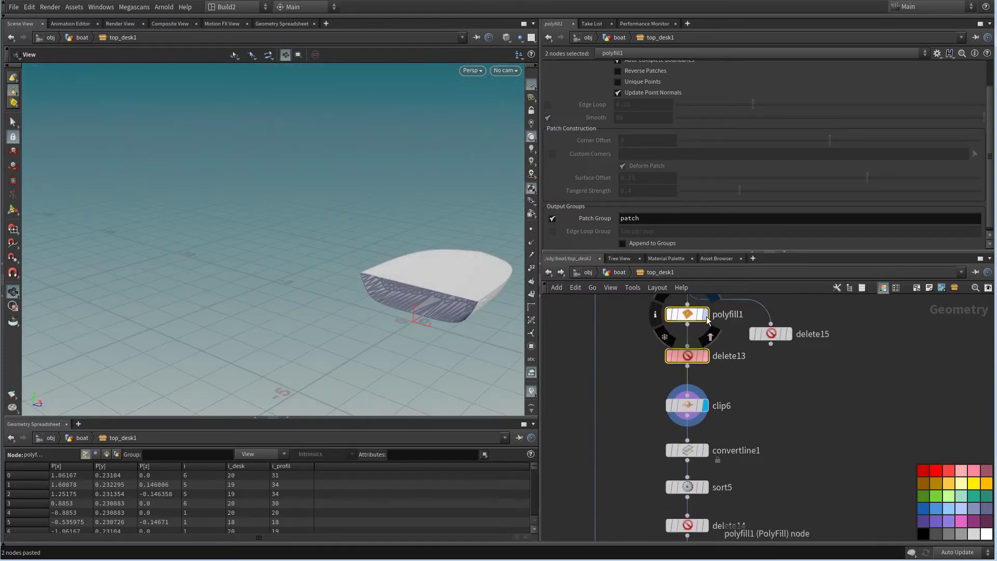
left_click(704, 313)
left_click_drag(457, 280, 464, 234)
middle_click_drag(628, 335, 632, 388)
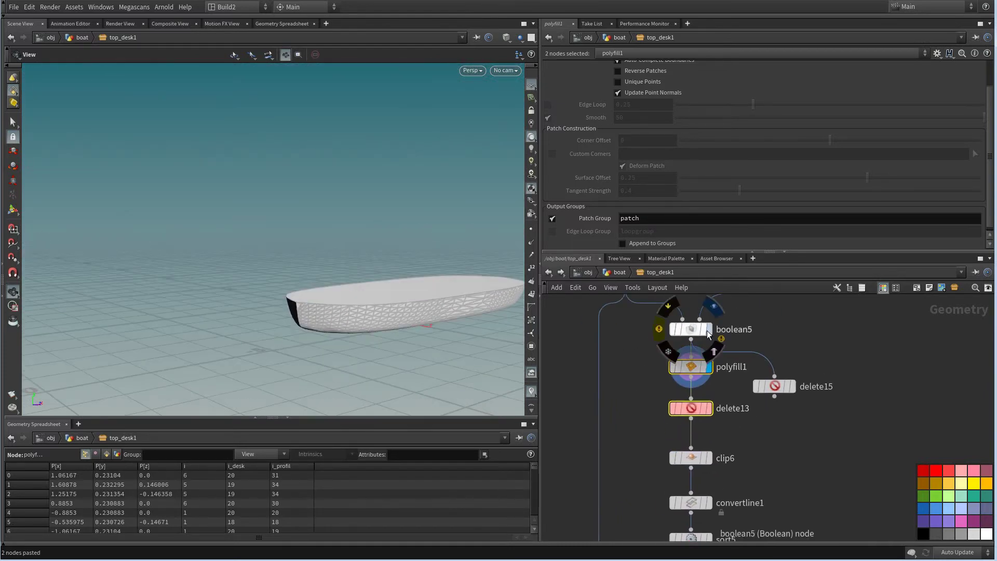
left_click(710, 329)
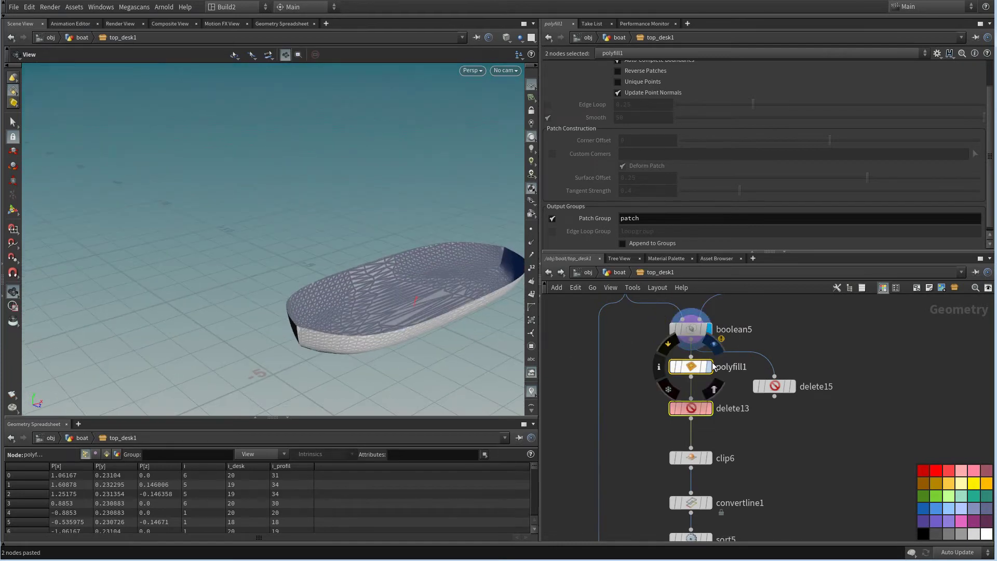
left_click(710, 366)
left_click(710, 409)
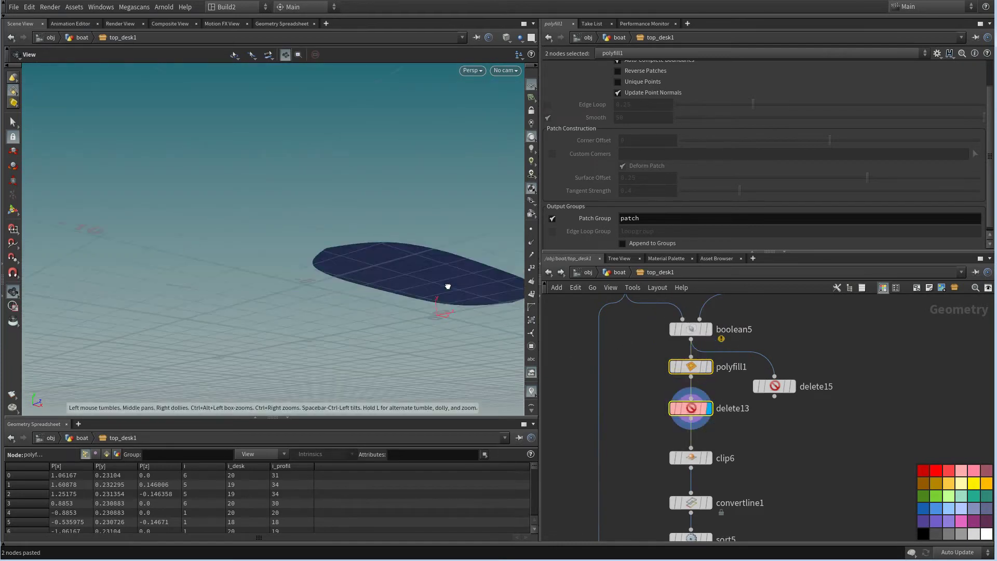
left_click(709, 457)
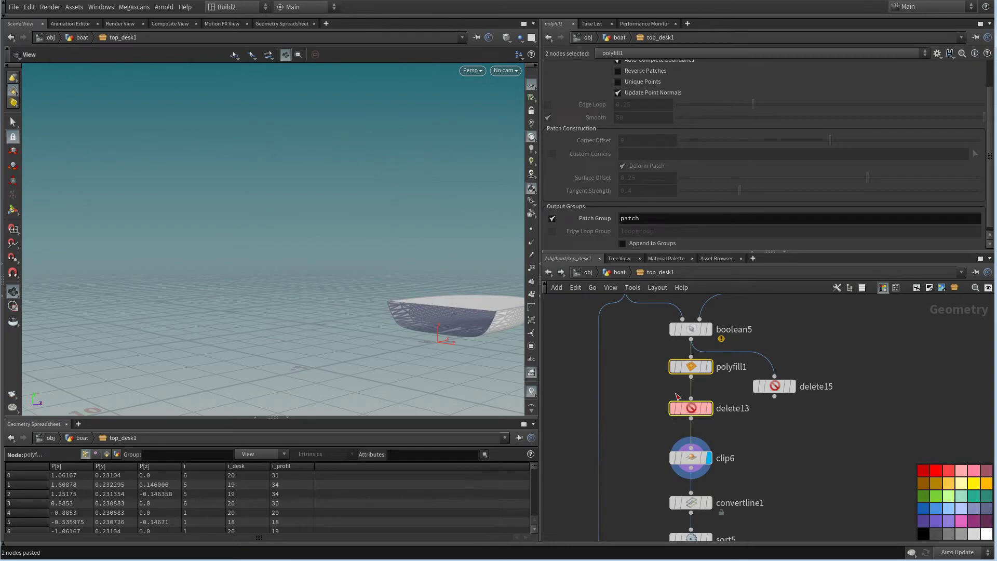
Display delete13 and turn on point display in the viewport
middle_click_drag(740, 444, 741, 431)
left_click(711, 394)
left_click_drag(512, 317, 452, 315)
left_click(530, 230)
left_click_drag(488, 260, 488, 298)
middle_click_drag(738, 433, 709, 393)
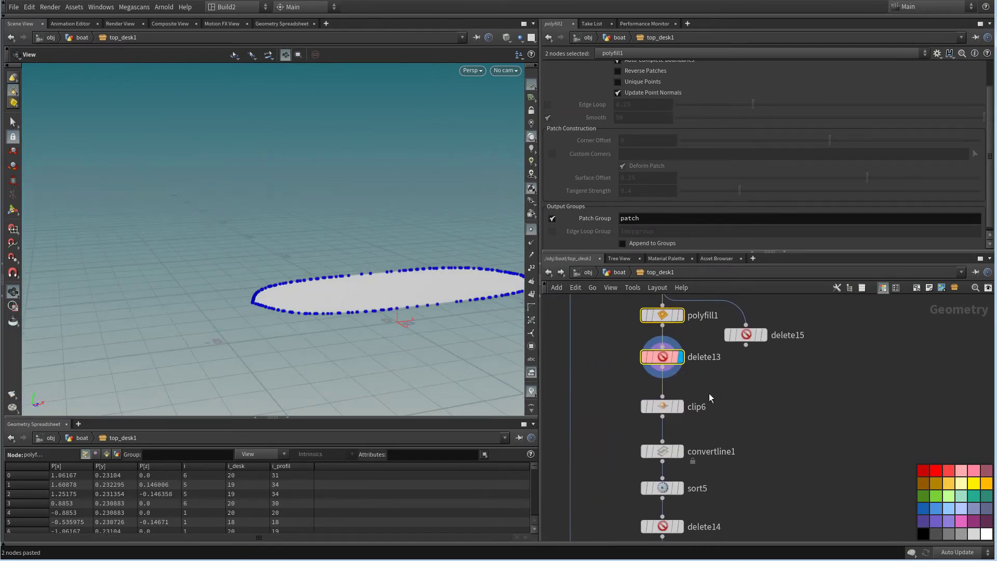
Insert a Clean node between delete13 and clip6 and enable Remove Attribs and Remove Groups with the * pattern
scroll(720, 380, "up", 1)
left_click(705, 378)
key("Tab")
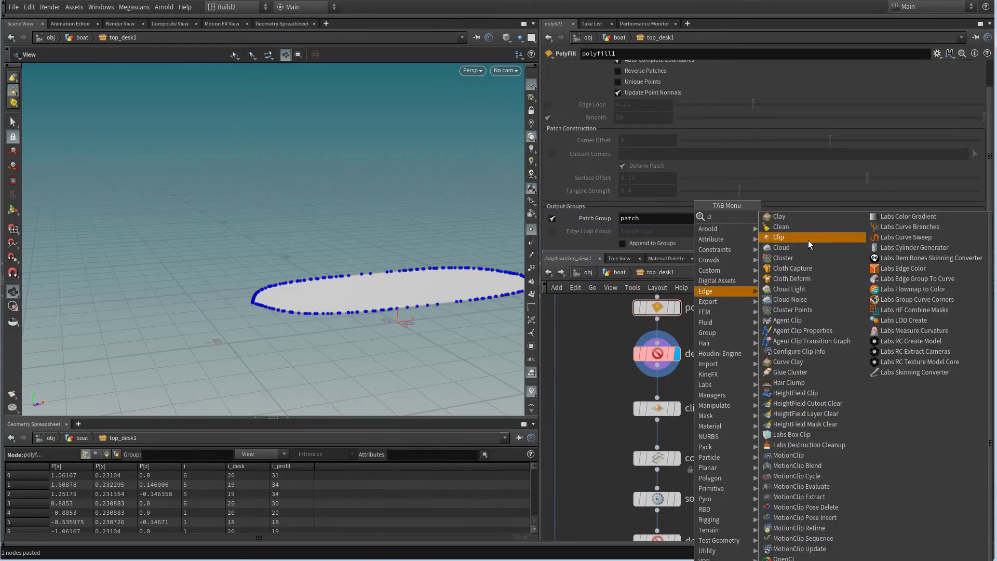
left_click(811, 225)
left_click(643, 391)
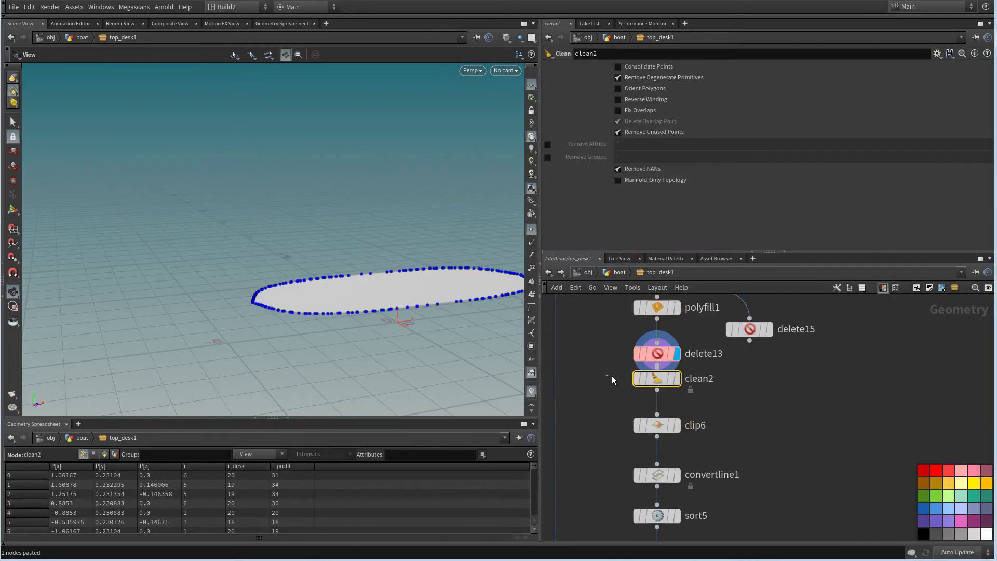
mouse_move(673, 383)
left_mouse_down()
mouse_move(710, 401)
mouse_move(659, 395)
left_mouse_up()
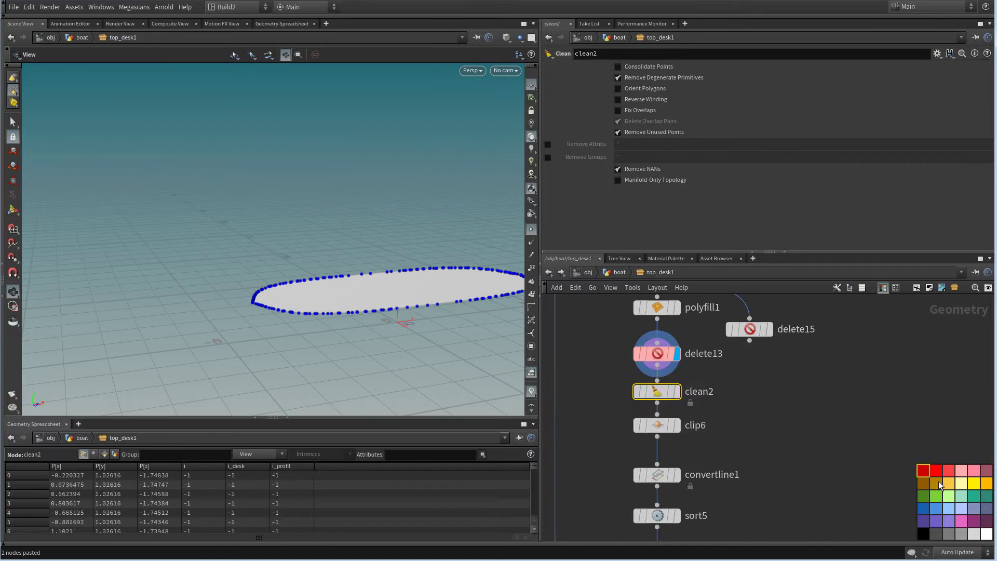
left_click(549, 145)
left_click(548, 157)
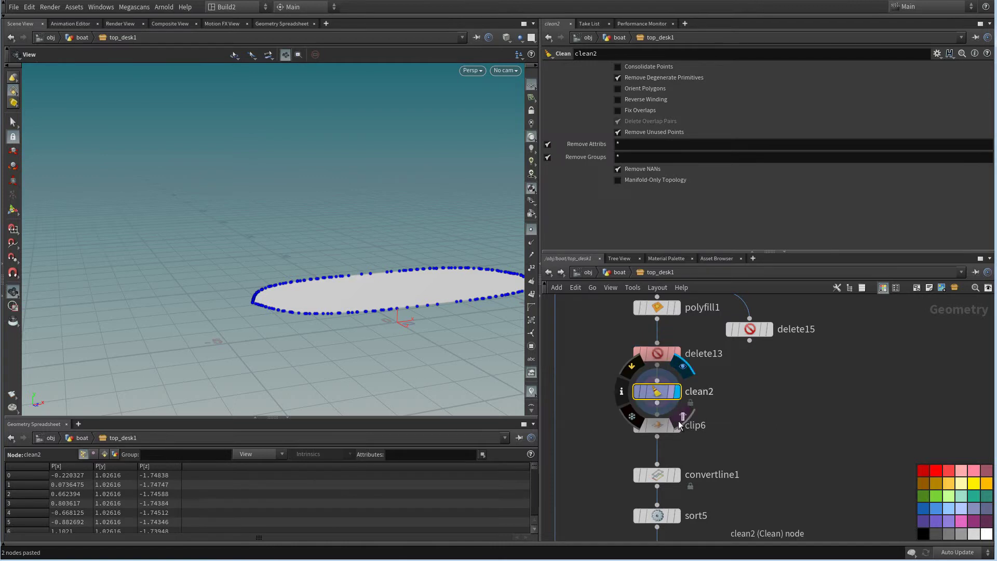
Check the floor outline and planks by displaying clip6, convertline1, add_prim, qw2 and polyextrude2 in turn
left_click(677, 426)
middle_click_drag(677, 431, 725, 373)
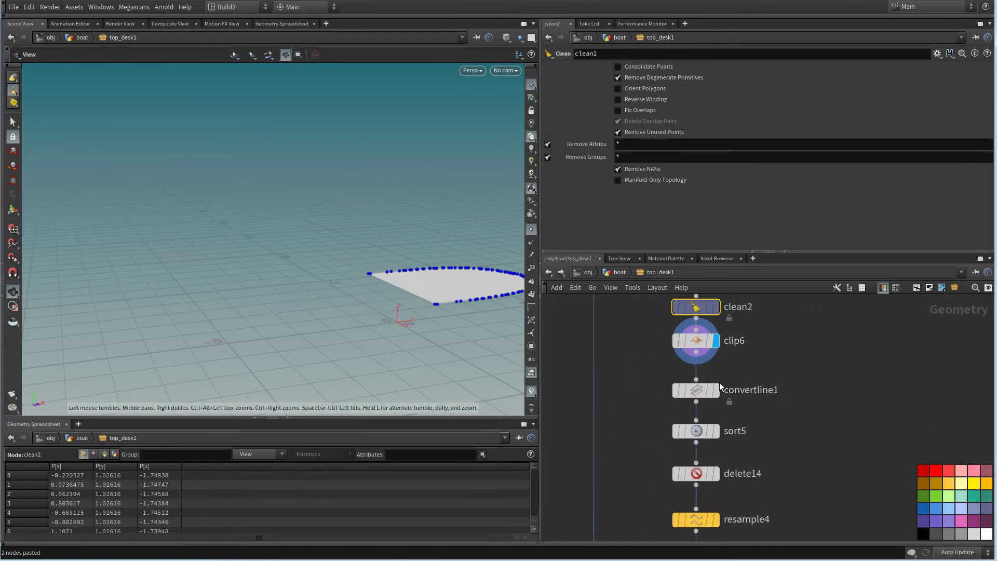
left_click(715, 389)
middle_click_drag(742, 468, 737, 409)
scroll(738, 409, "up", 1)
middle_click_drag(754, 447, 792, 281)
scroll(631, 428, "down", 1)
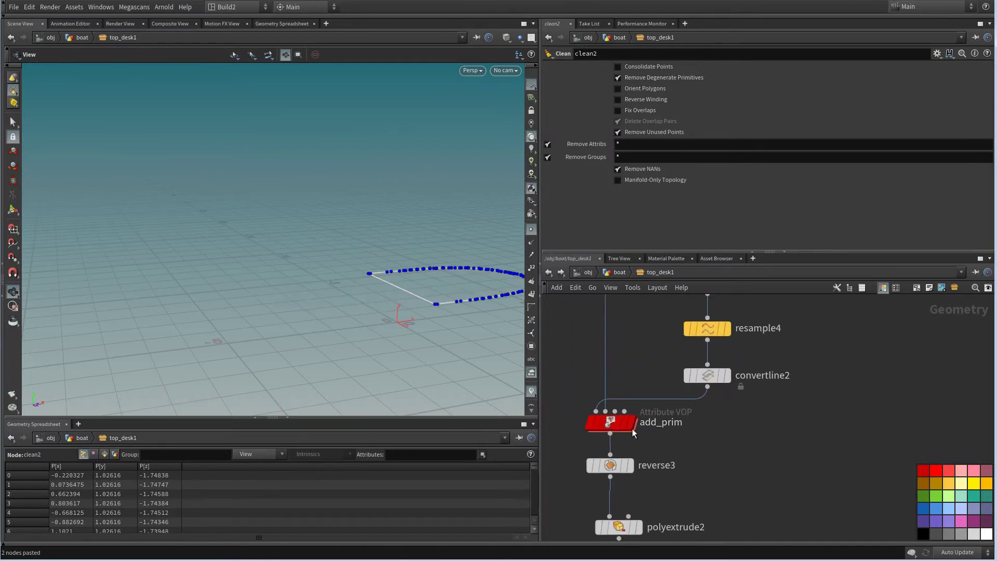
left_click(630, 423)
middle_click_drag(688, 453, 762, 359)
middle_click_drag(706, 457, 734, 364)
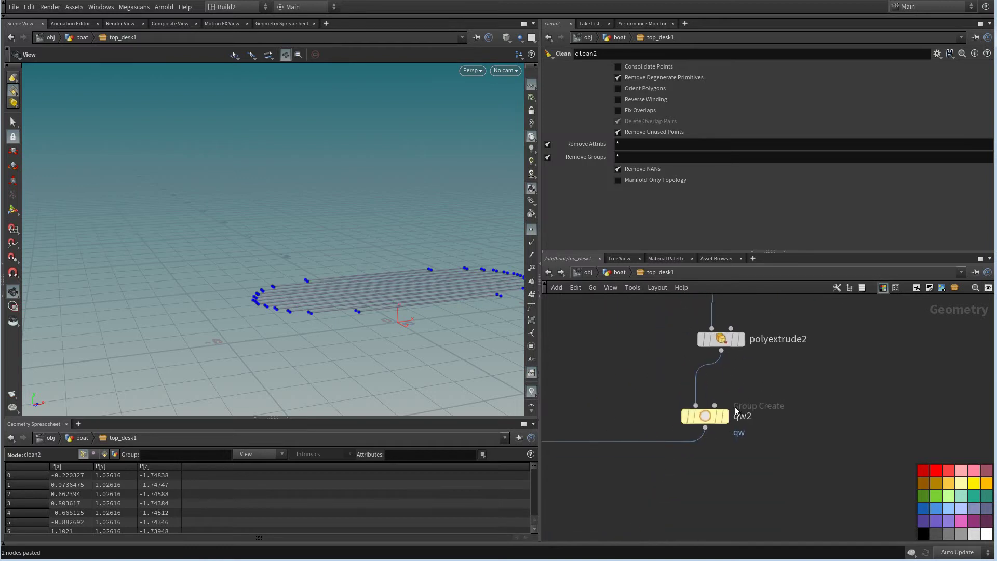
left_click(723, 415)
left_click_drag(384, 291, 463, 335)
right_click_drag(615, 373, 607, 383)
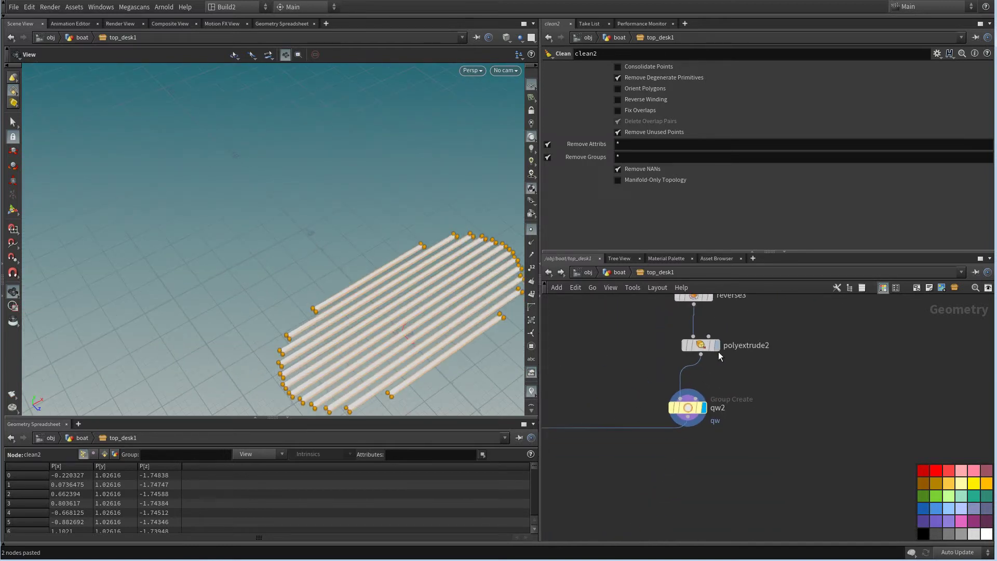
left_click(716, 347)
left_click_drag(483, 337, 470, 303)
Display output0 and examine how the floor planks sit inside the complete boat
right_click_drag(597, 336, 551, 387)
middle_click_drag(551, 387, 887, 539)
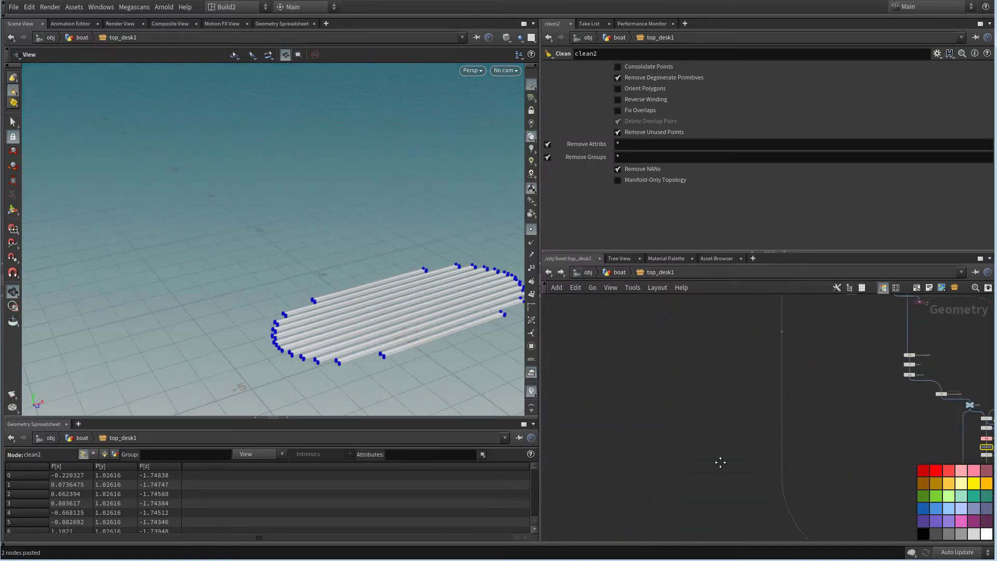
scroll(763, 496, "down", 3)
middle_click_drag(719, 461, 708, 536)
scroll(686, 405, "up", 4)
scroll(706, 383, "up", 2)
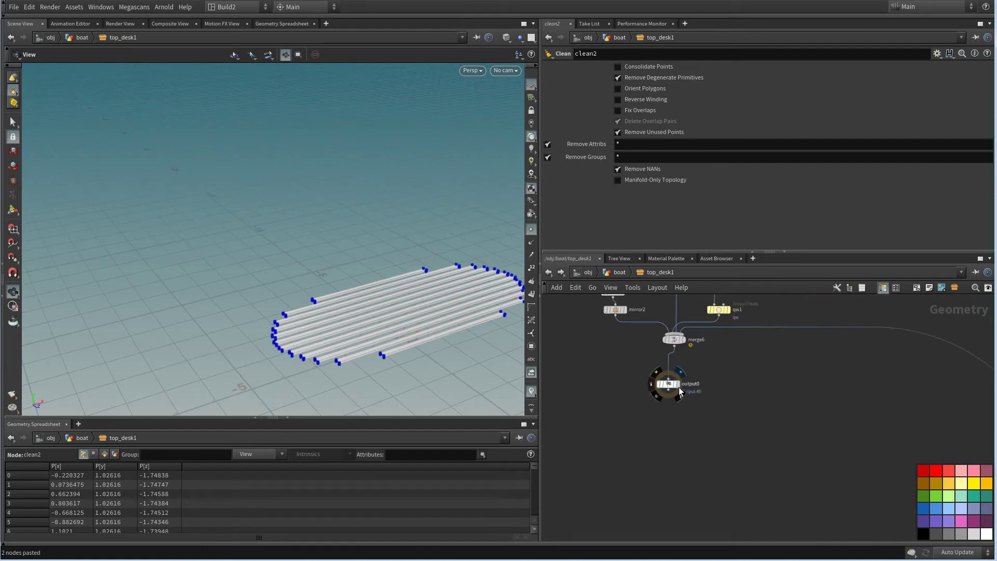
left_click(678, 384)
left_click_drag(467, 312, 452, 337)
right_click_drag(451, 337, 488, 298)
left_click_drag(487, 298, 375, 289)
Set the Distance of polyextrude3 to -0.569
scroll(714, 394, "down", 4)
middle_click_drag(758, 419, 651, 327)
middle_click_drag(735, 439, 672, 276)
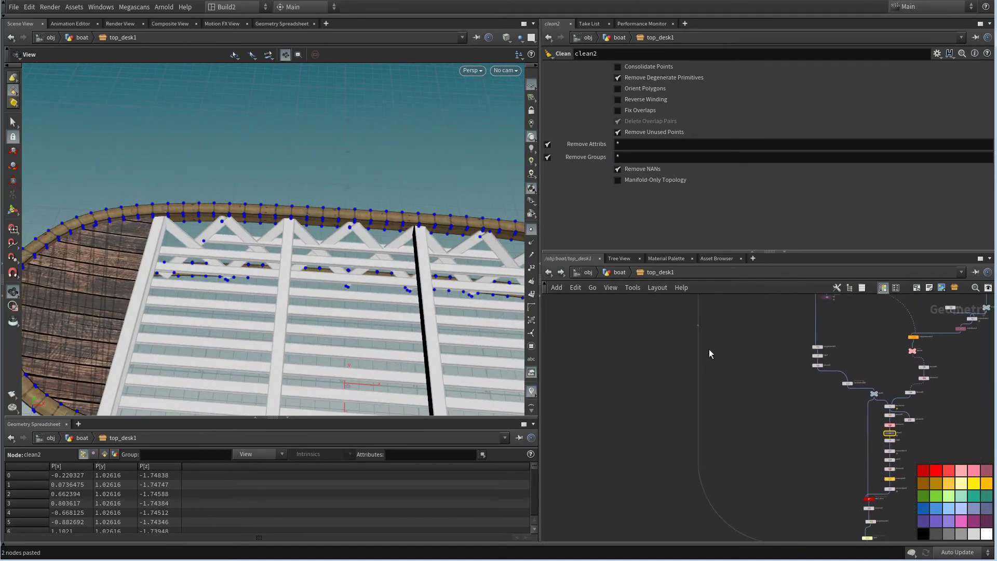
left_click_drag(375, 289, 451, 286)
mouse_move(759, 417)
middle_mouse_down()
mouse_move(737, 359)
mouse_move(751, 432)
middle_mouse_up()
scroll(751, 432, "down", 2)
scroll(776, 397, "up", 5)
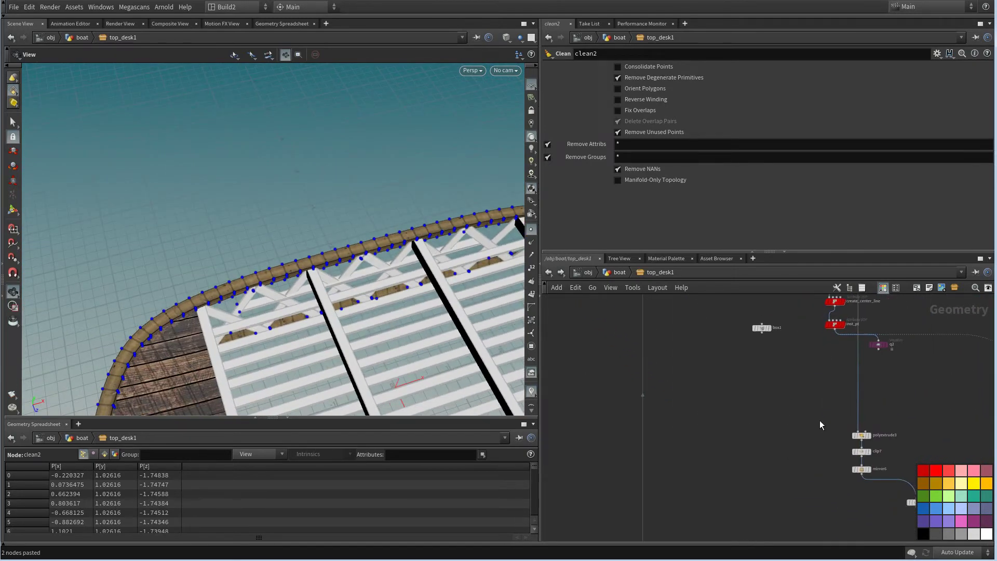
scroll(821, 425, "up", 1)
left_click(812, 435)
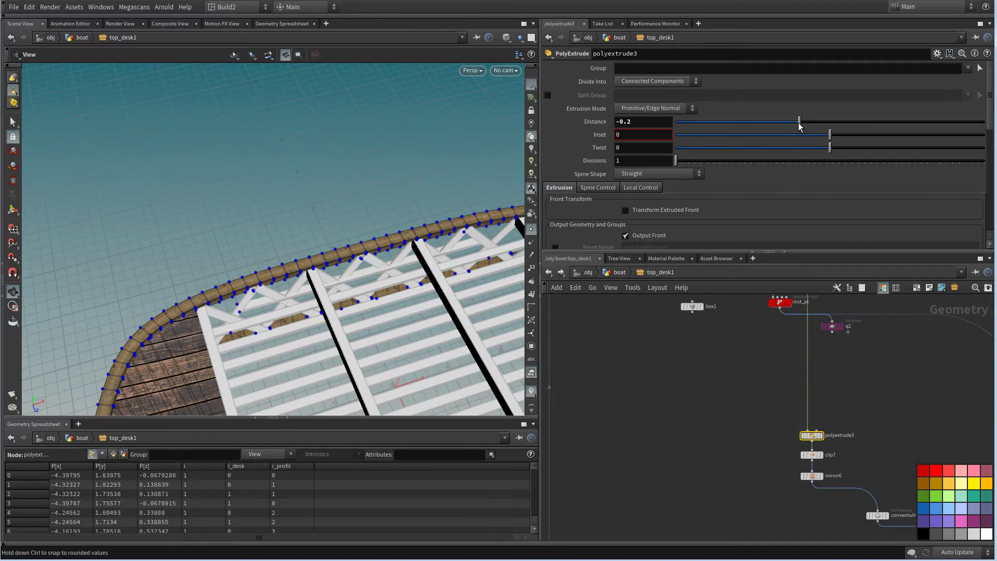
left_click_drag(798, 126, 764, 128)
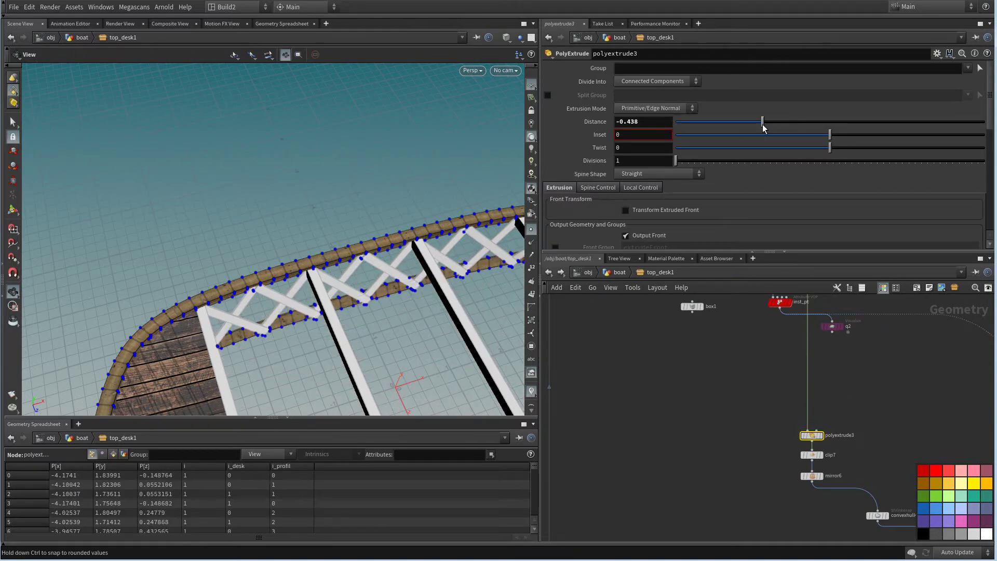
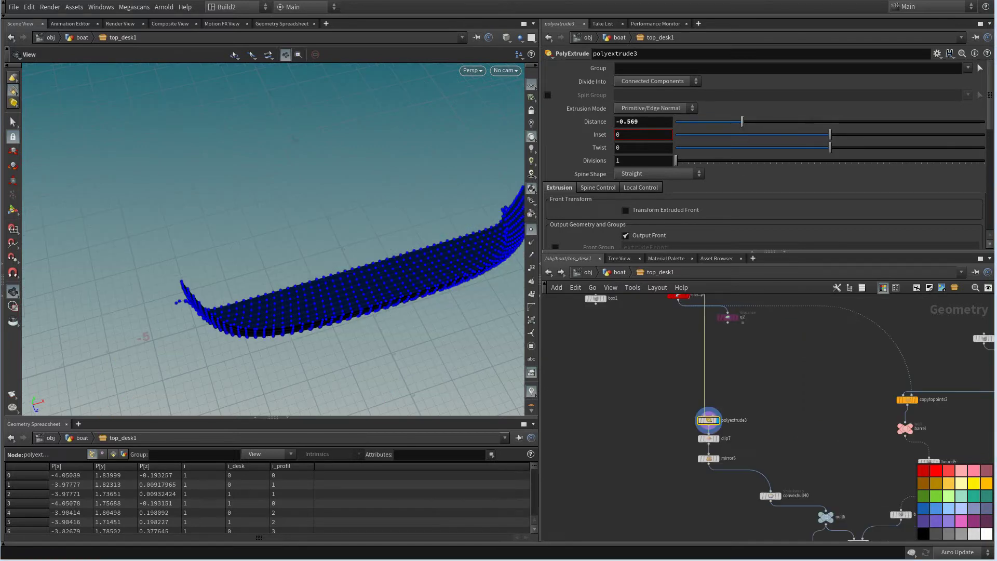
Insert a Null node on the wire above polyextrude3 and display it
middle_click_drag(673, 364, 681, 395)
scroll(680, 395, "up", 5)
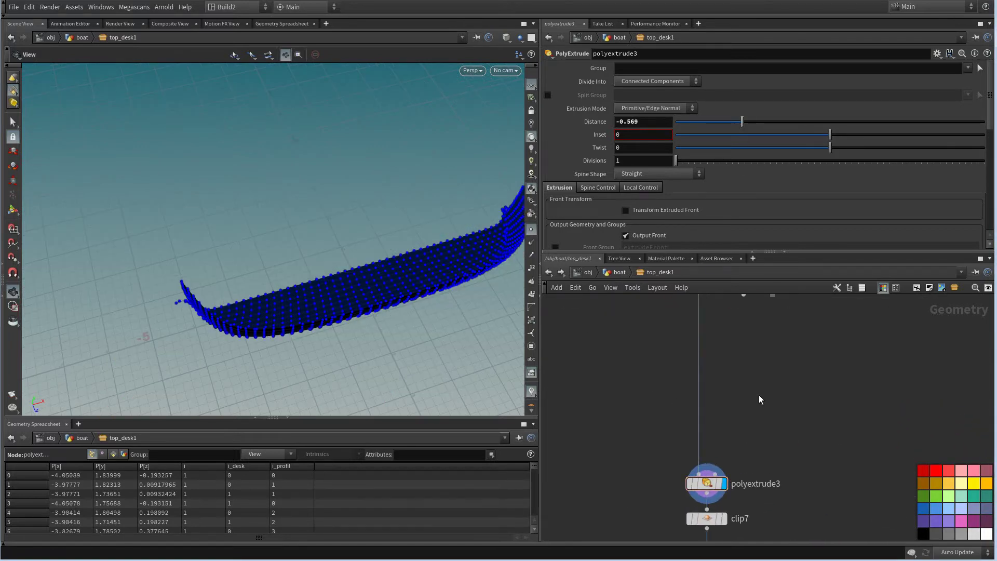
key("Tab")
type("nu")
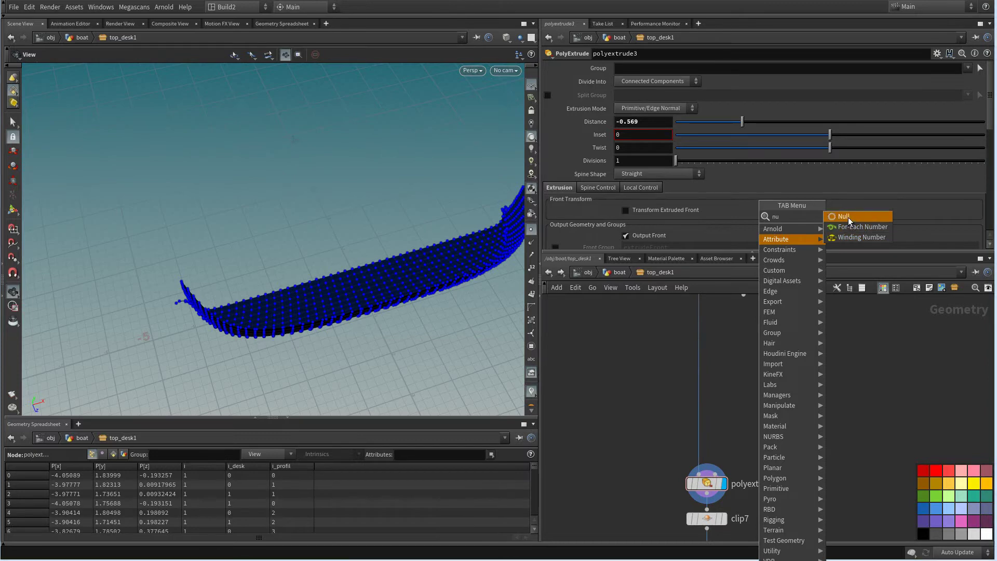
left_click(849, 221)
left_click(744, 384)
left_click_drag(710, 383, 710, 381)
left_click(724, 355)
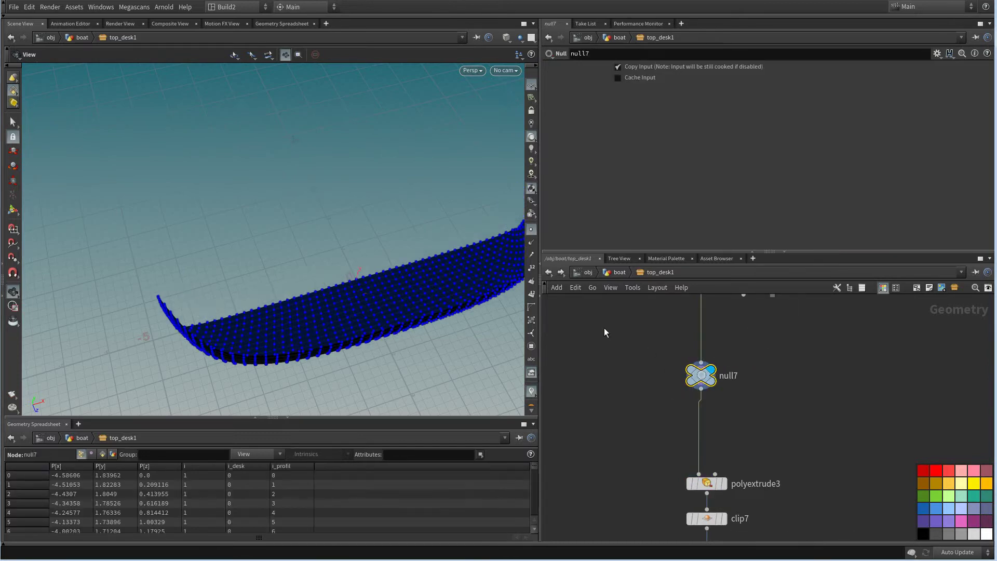
Examine the half-hull surface at null7 from several angles
left_click_drag(359, 296, 491, 293)
middle_click_drag(740, 400, 721, 379)
scroll(721, 379, "up", 1)
left_click_drag(491, 291, 449, 274)
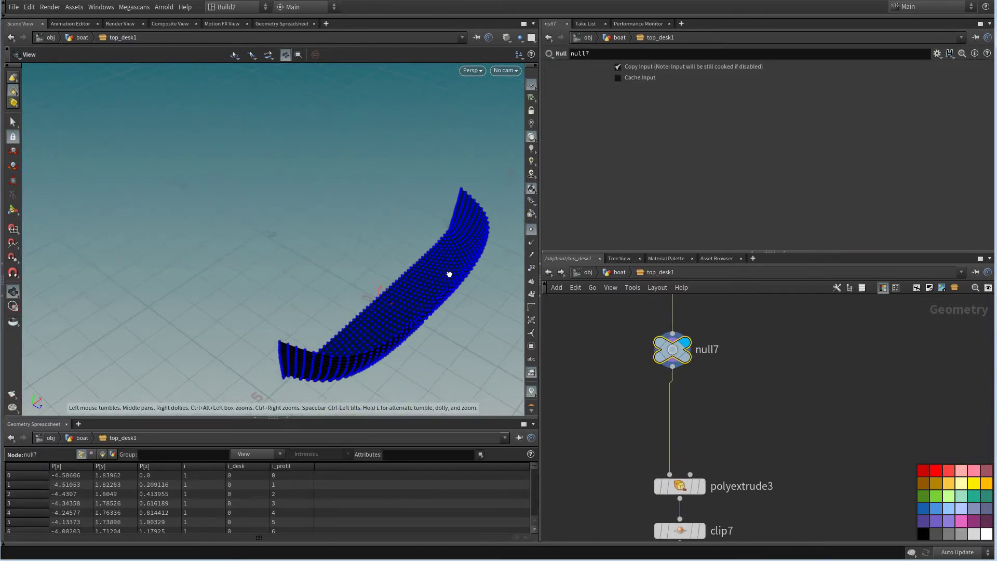
right_click_drag(450, 274, 493, 291)
left_click_drag(494, 291, 511, 299)
middle_click_drag(705, 385, 744, 384)
scroll(750, 395, "up", 1)
left_click_drag(457, 307, 497, 293)
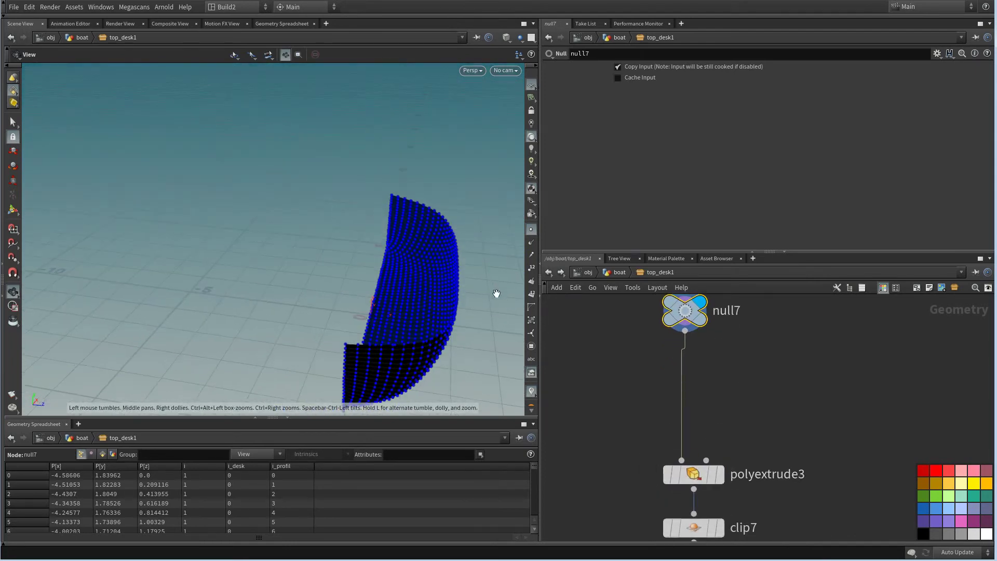
Insert a Transform node between null7 and polyextrude3 and set its Z Translate to -0.4
middle_click_drag(737, 375, 734, 376)
key("Tab")
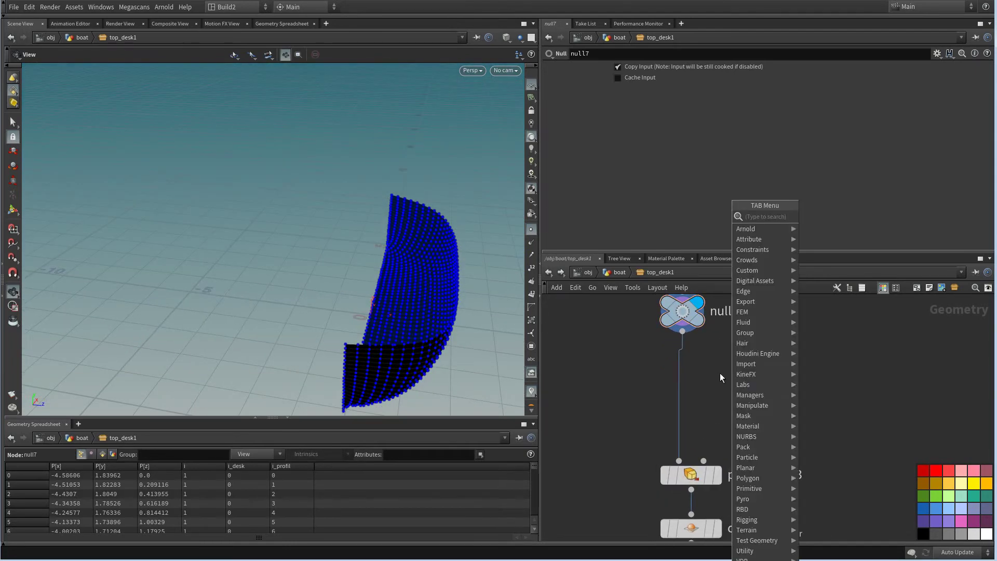
type("tr")
left_click(828, 236)
left_click(726, 375)
left_click_drag(725, 375, 688, 370)
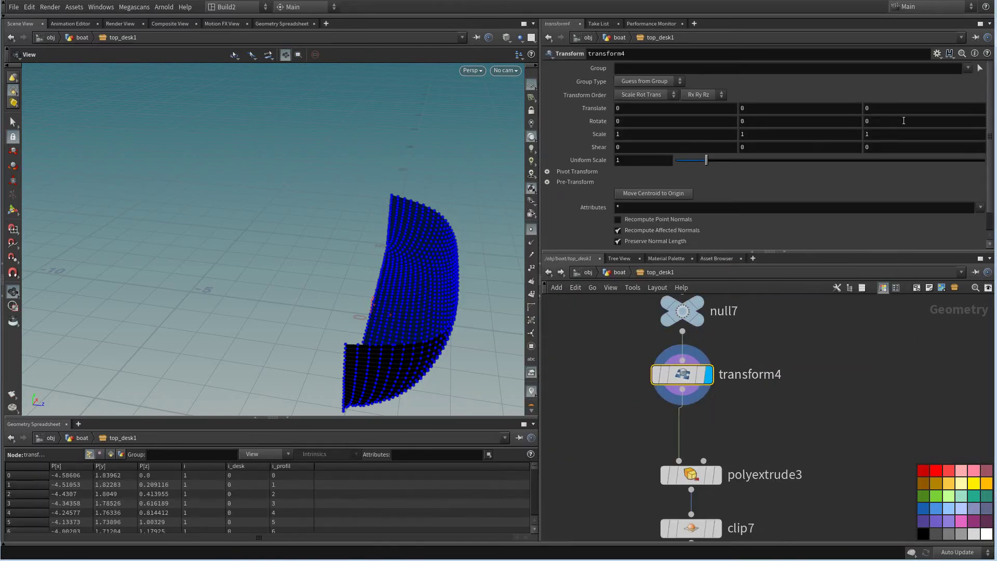
middle_click_drag(895, 110, 869, 108)
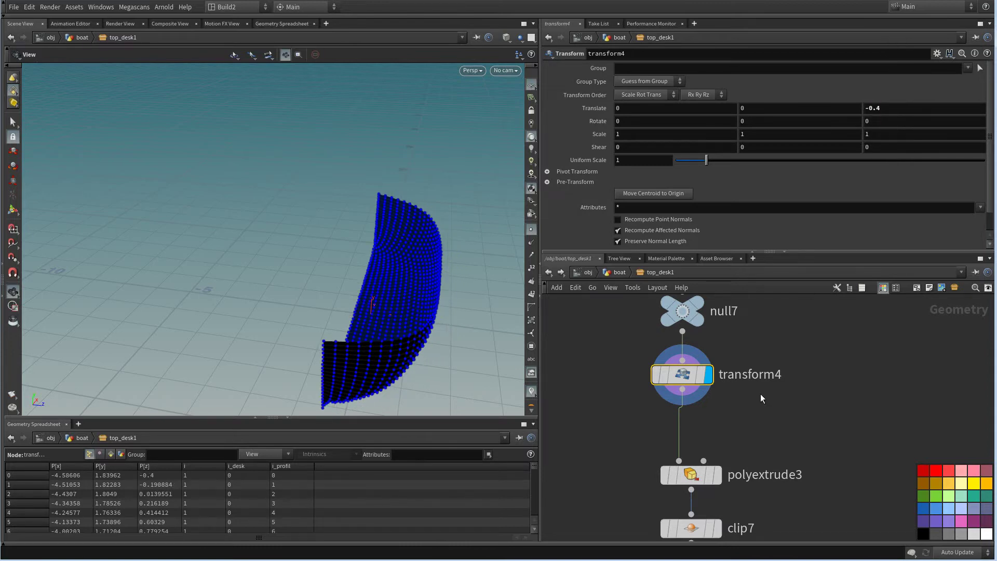
Bypass the polyextrude3 node and display the clip7 result followed by the mirror6 result
middle_click_drag(718, 454, 704, 396)
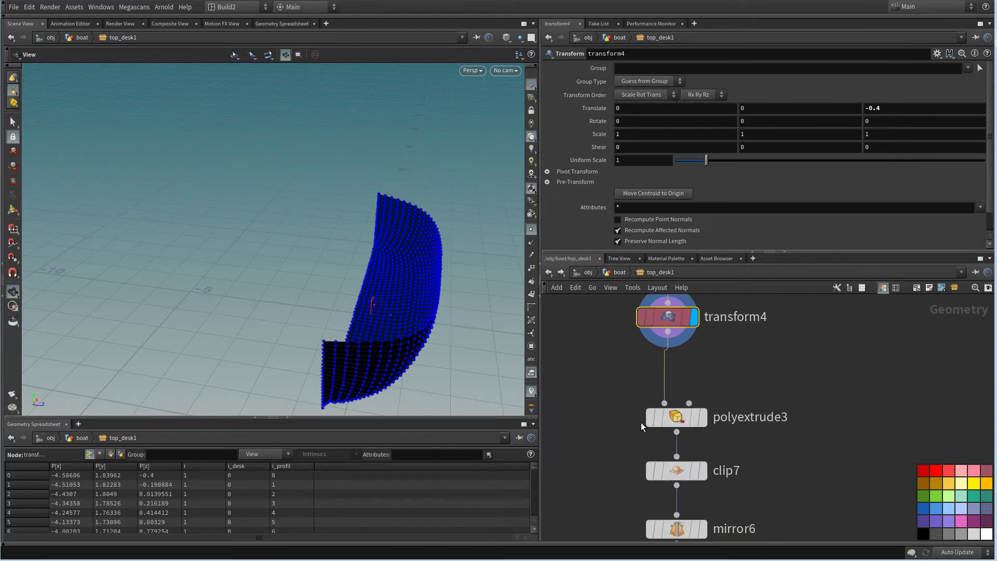
left_click(649, 420)
middle_click_drag(727, 467, 714, 389)
left_click(693, 392)
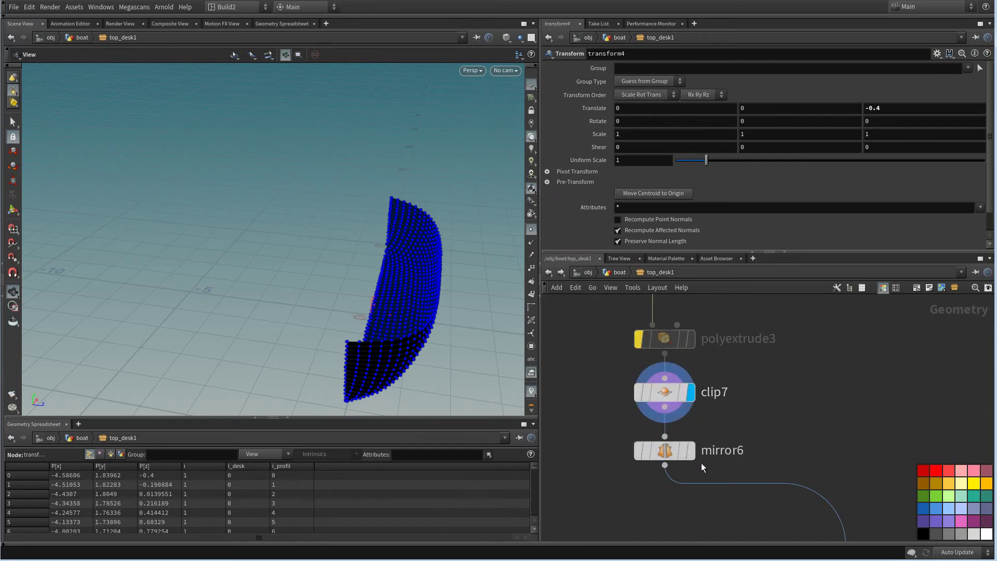
left_click(691, 451)
Display the output0 node and view the assembled boat geometry from above
scroll(743, 393, "down", 5)
scroll(643, 342, "up", 8)
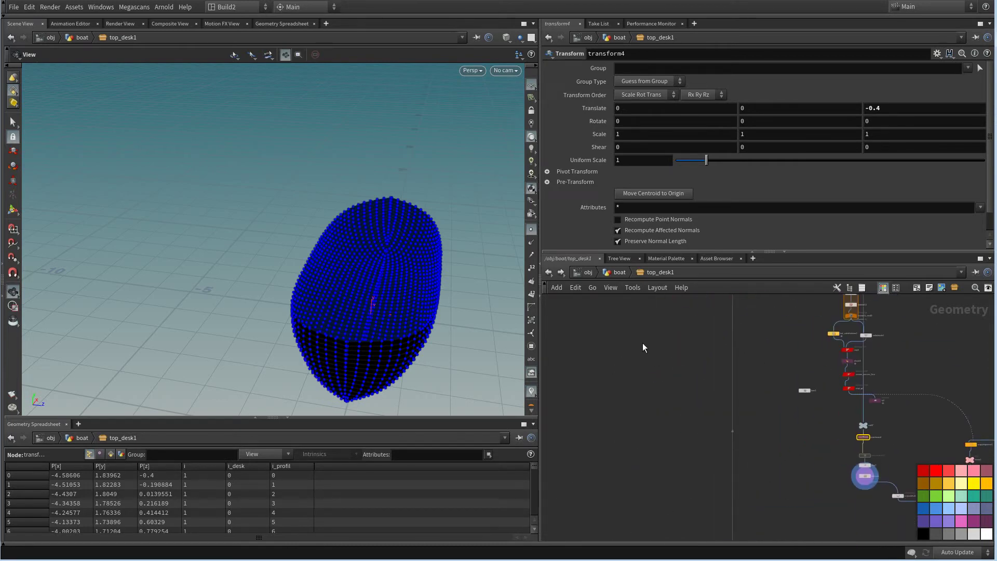
left_click(600, 406)
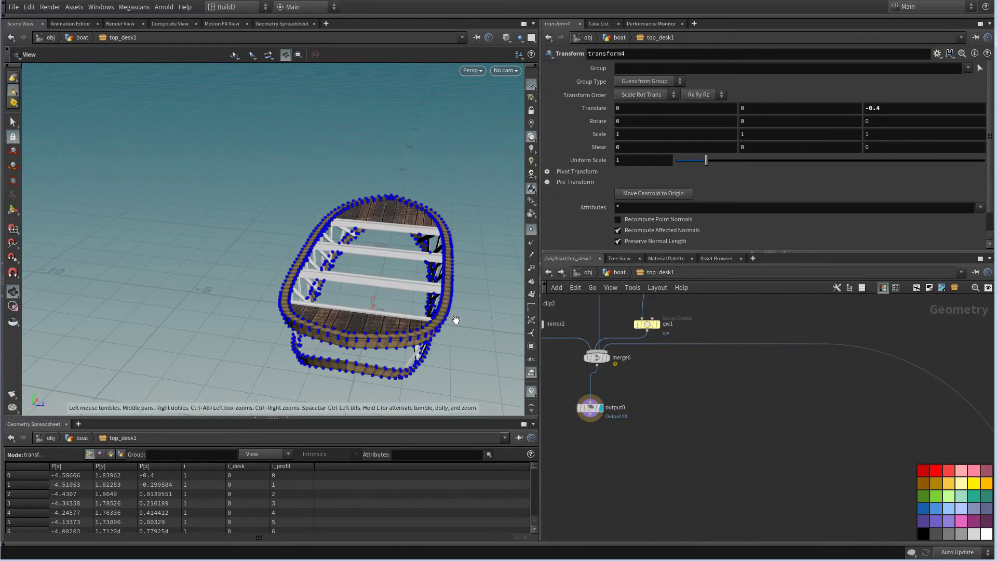
scroll(695, 343, "down", 6)
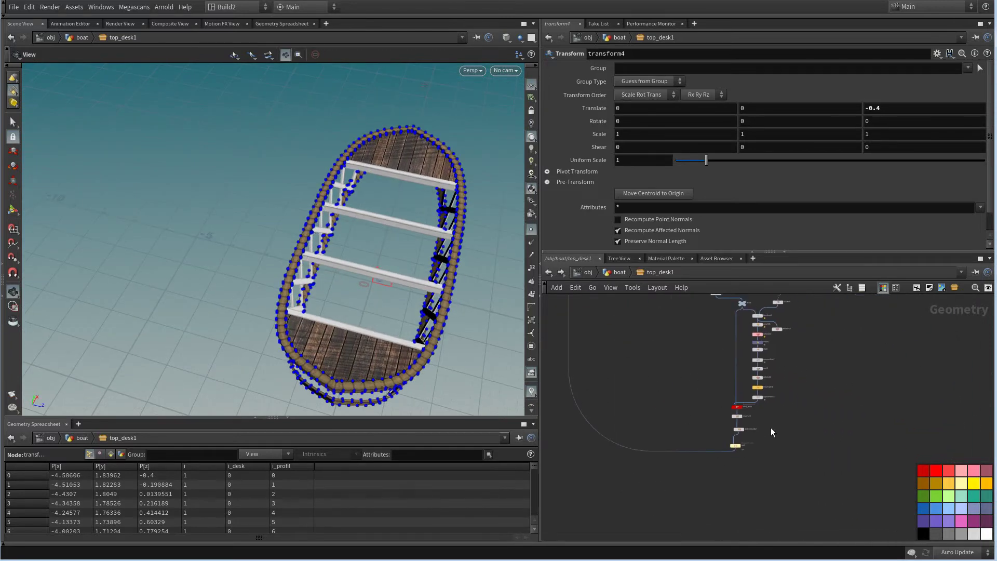
Display the boolean5 node and examine the edge of its surface up close
scroll(770, 428, "up", 5)
left_click(710, 437)
middle_click_drag(709, 437, 729, 403)
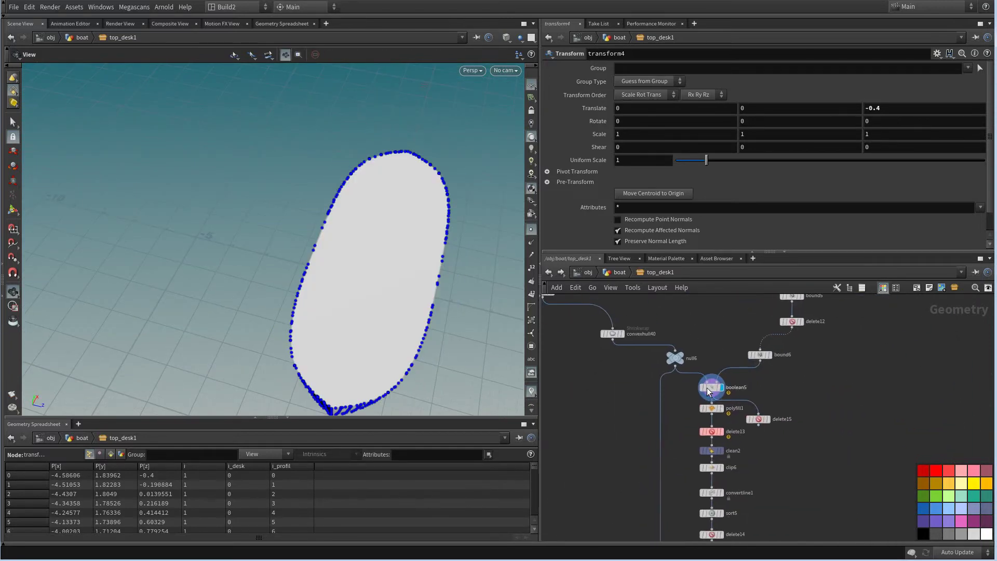
left_click_drag(488, 343, 416, 258)
scroll(415, 258, "up", 3)
left_click_drag(442, 311, 496, 369)
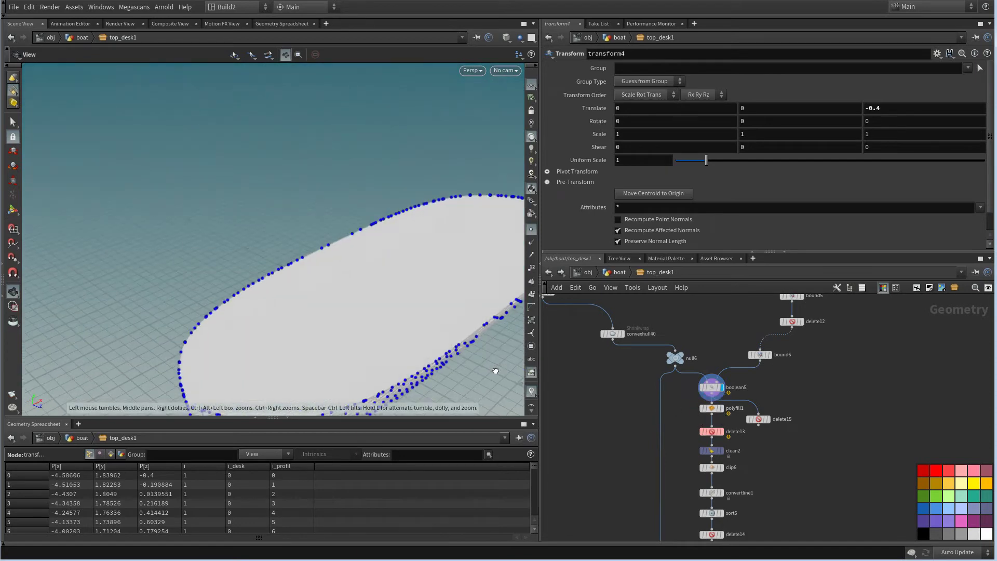
scroll(600, 407, "up", 4)
Try adjusting the Z translation of the transform4 node above the bypassed polyextrude3
middle_click_drag(671, 396, 658, 439)
scroll(657, 439, "down", 3)
middle_click_drag(609, 408, 698, 502)
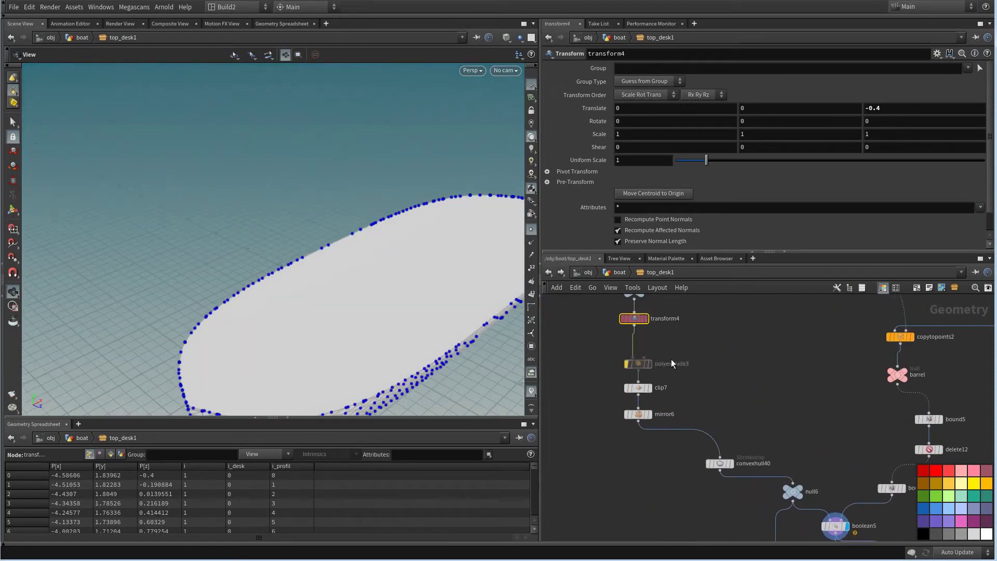
middle_click_drag(671, 360, 688, 404)
left_click_drag(724, 383, 625, 345)
mouse_move(898, 112)
middle_mouse_down()
mouse_move(872, 112)
mouse_move(900, 110)
middle_mouse_up()
Set boolean5 to treat Set A as Surface and inspect the hull mesh
middle_click_drag(816, 415, 688, 270)
scroll(772, 412, "up", 1)
left_click(721, 429)
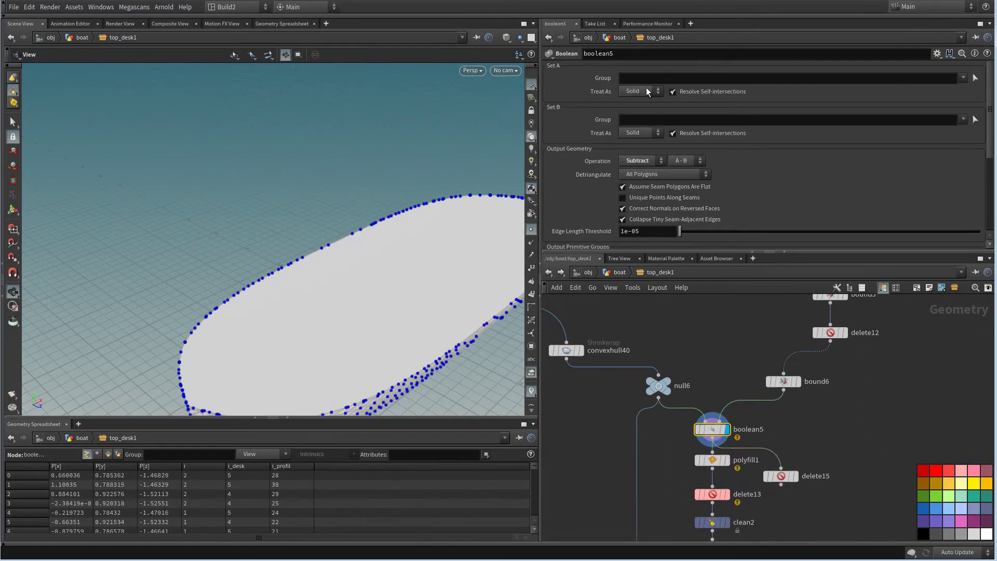
left_click(643, 113)
left_click_drag(457, 296, 443, 270)
scroll(447, 258, "down", 3)
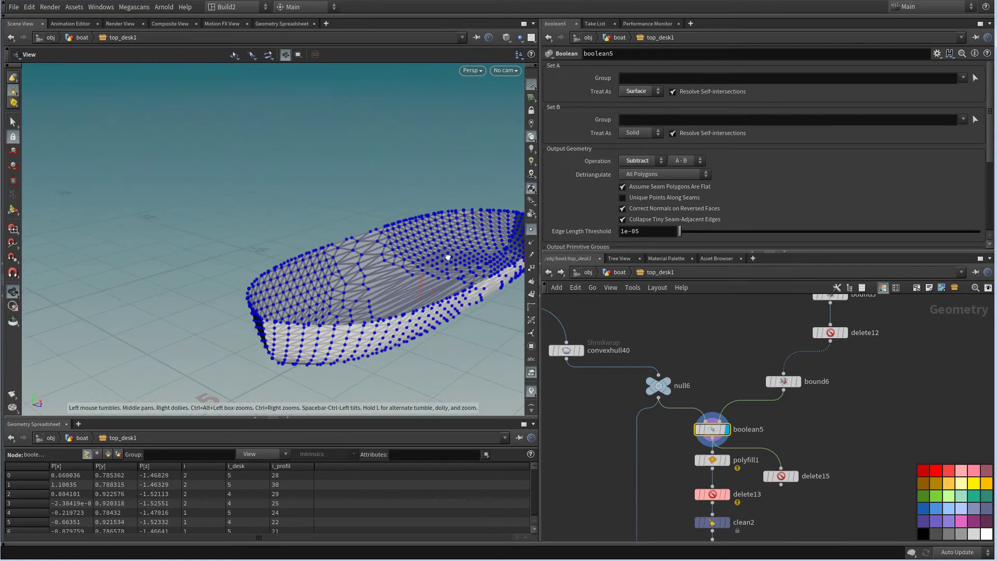
Try a Z translation of -0.5 on the transform4 node, returning it to -0.4
middle_click_drag(718, 361, 773, 371)
scroll(774, 371, "down", 3)
left_click(664, 328)
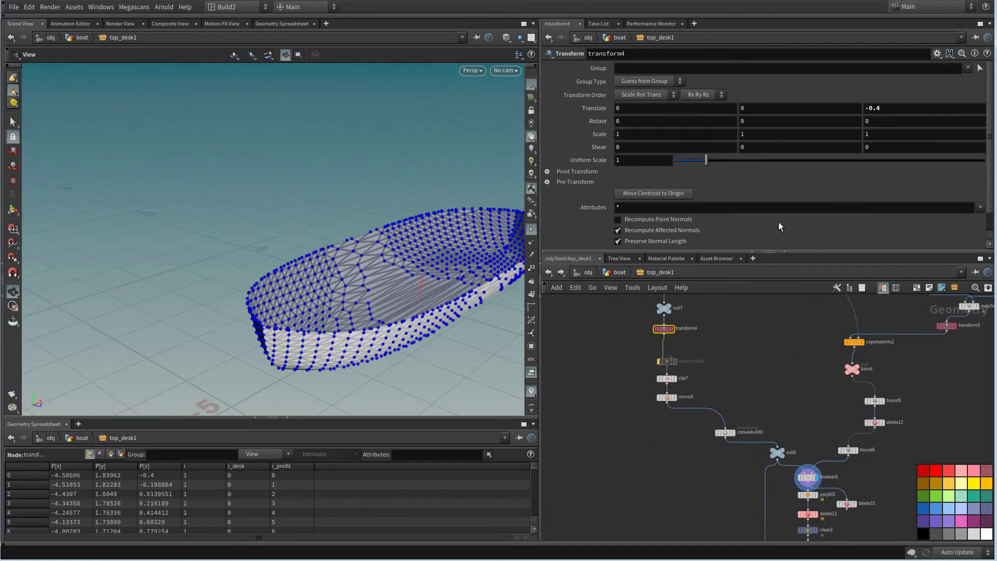
middle_click_drag(673, 346, 682, 361)
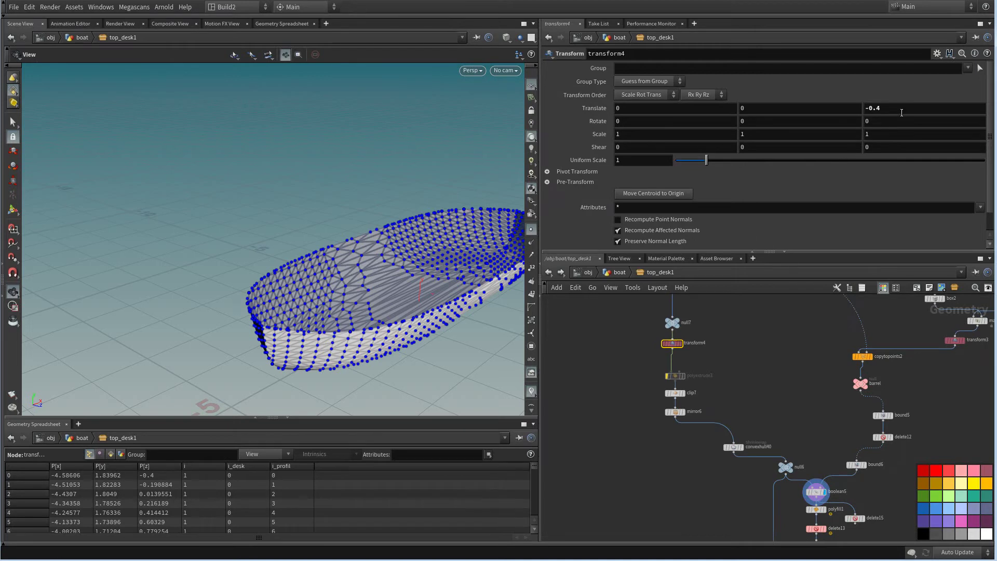
mouse_move(902, 112)
middle_mouse_down()
mouse_move(940, 112)
mouse_move(864, 112)
mouse_move(946, 114)
mouse_move(882, 115)
middle_mouse_up()
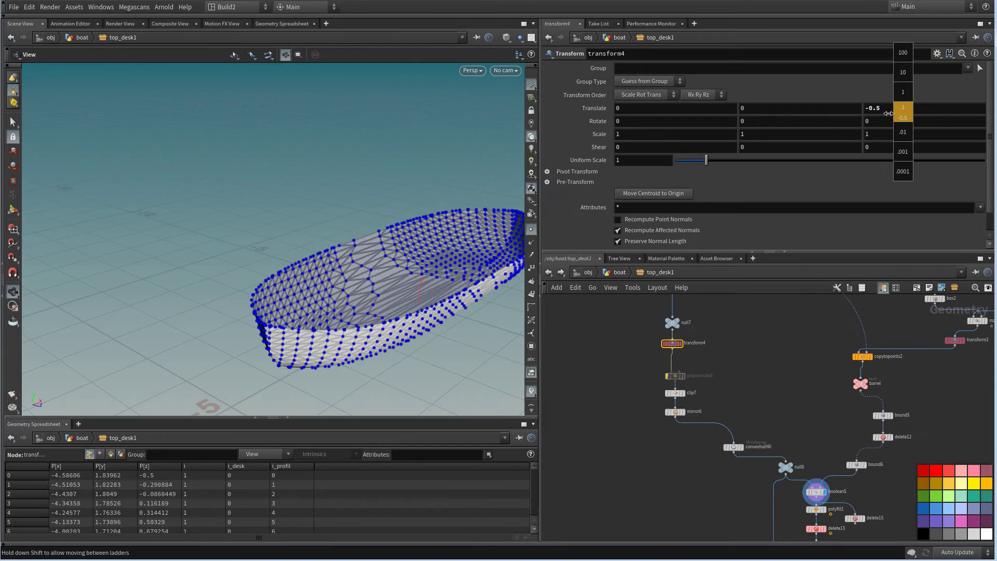
middle_click_drag(889, 113, 899, 117)
Display the polyfill1 and delete13 nodes one after the other to check the filled deck surface
middle_click_drag(779, 456, 727, 359)
right_click(723, 415)
right_click_drag(808, 421, 821, 320)
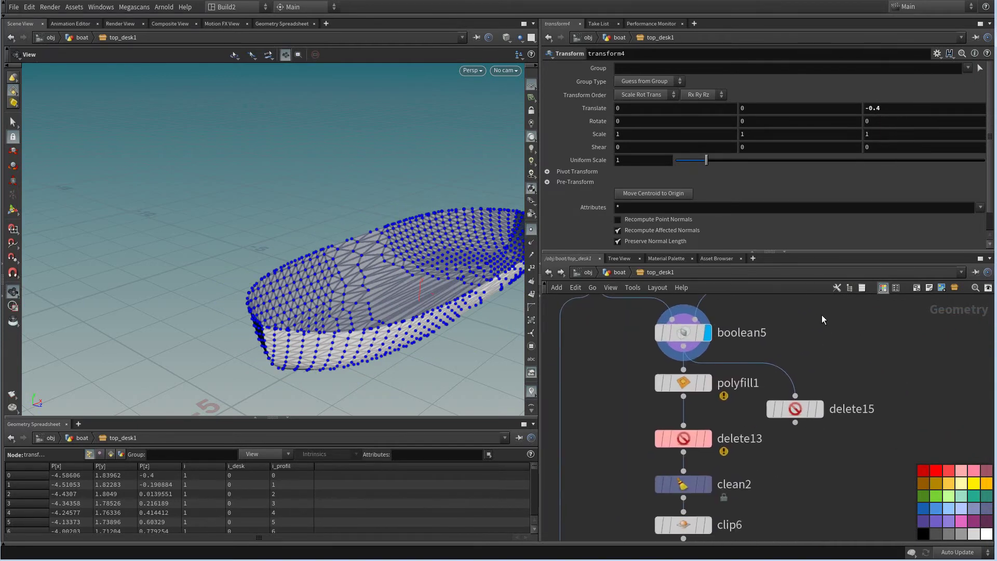
left_click(707, 383)
middle_click_drag(731, 429, 753, 386)
left_click(728, 396)
right_click_drag(783, 411, 785, 453)
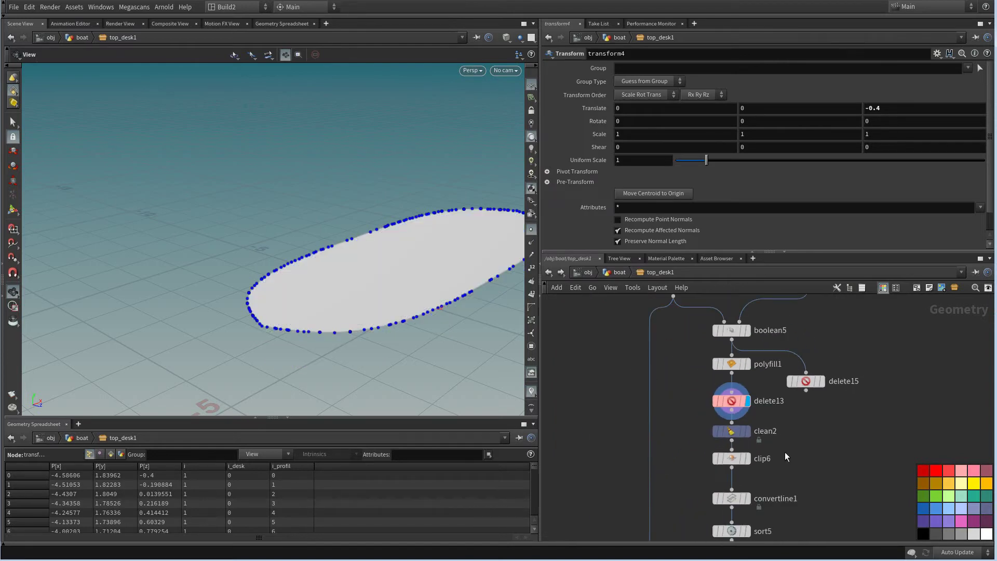
Delete the delete15 node that branches off boolean5
middle_click_drag(784, 452, 786, 408)
left_click(818, 338)
key("Delete")
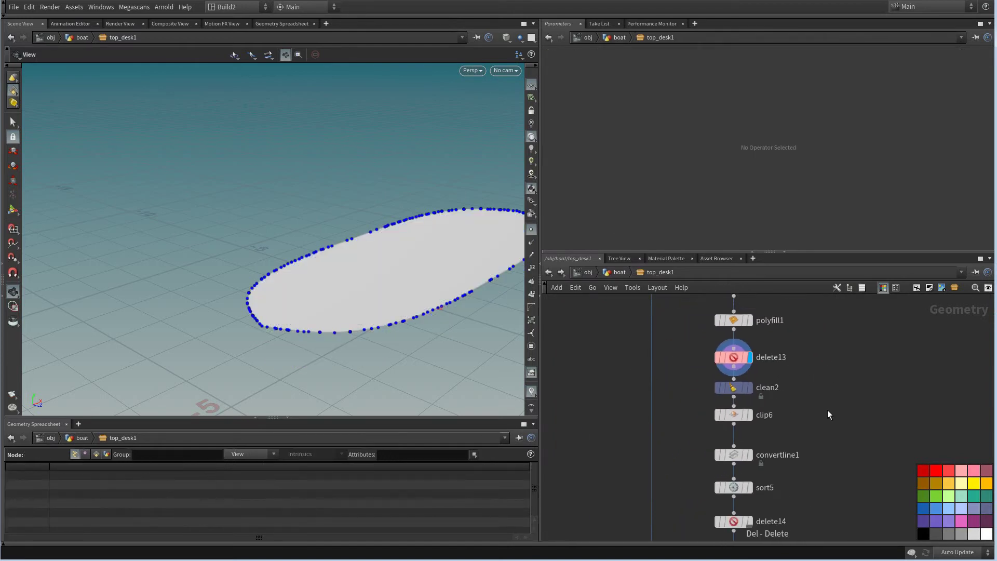
Display the clip6 result followed by output0, and examine the boat's interior beams and rims
left_click(749, 414)
right_click_drag(826, 400, 717, 457)
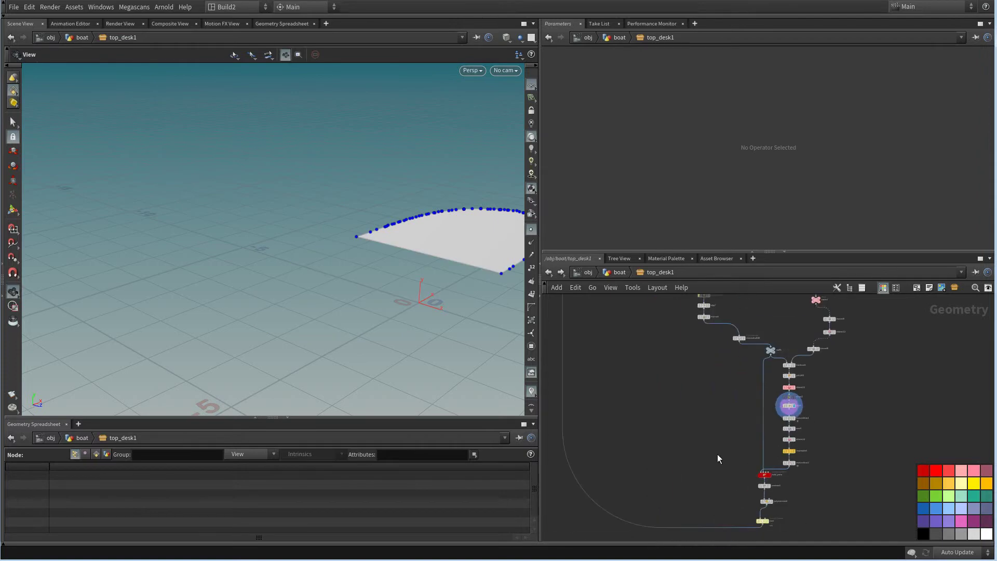
middle_click_drag(665, 485, 819, 507)
middle_click_drag(603, 307, 747, 493)
middle_click_drag(646, 341, 672, 441)
right_click_drag(672, 441, 789, 485)
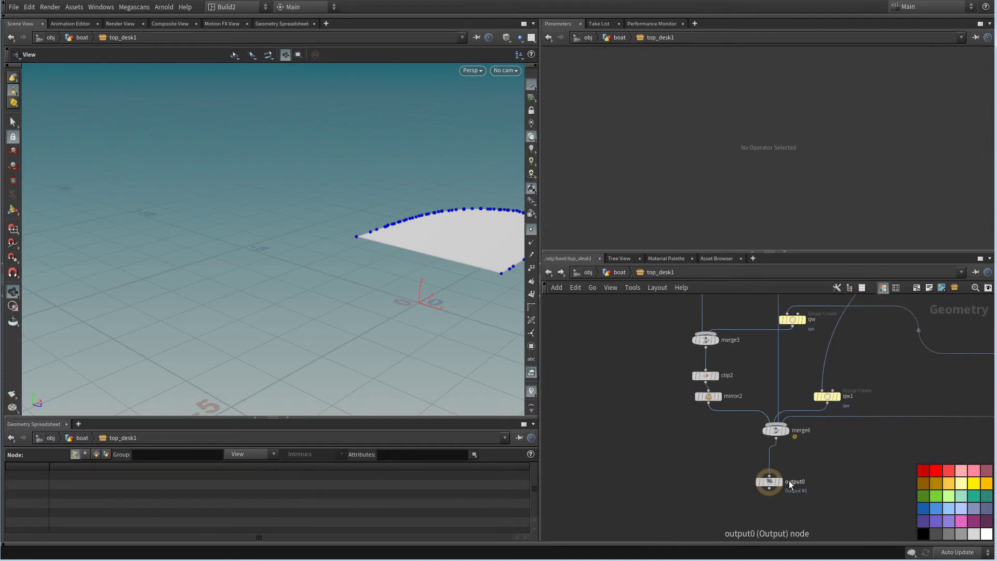
left_click(781, 481)
left_click_drag(441, 207, 303, 323)
scroll(628, 463, "down", 3)
Open the add_prim Attribute VOP network below convertline2
middle_click_drag(654, 332, 701, 520)
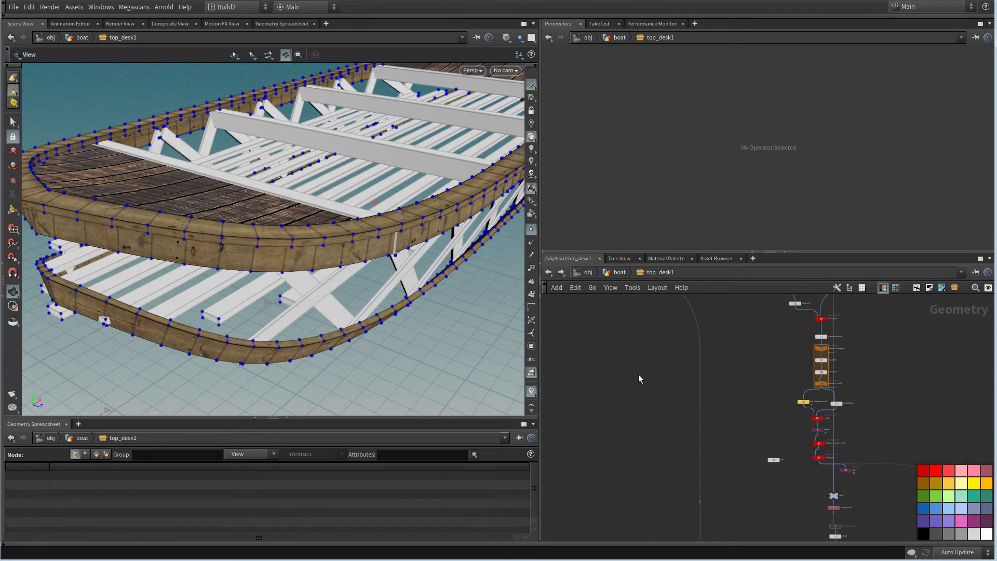
middle_click_drag(761, 514, 659, 313)
middle_click_drag(684, 458, 633, 356)
scroll(732, 459, "down", 1)
scroll(799, 451, "up", 4)
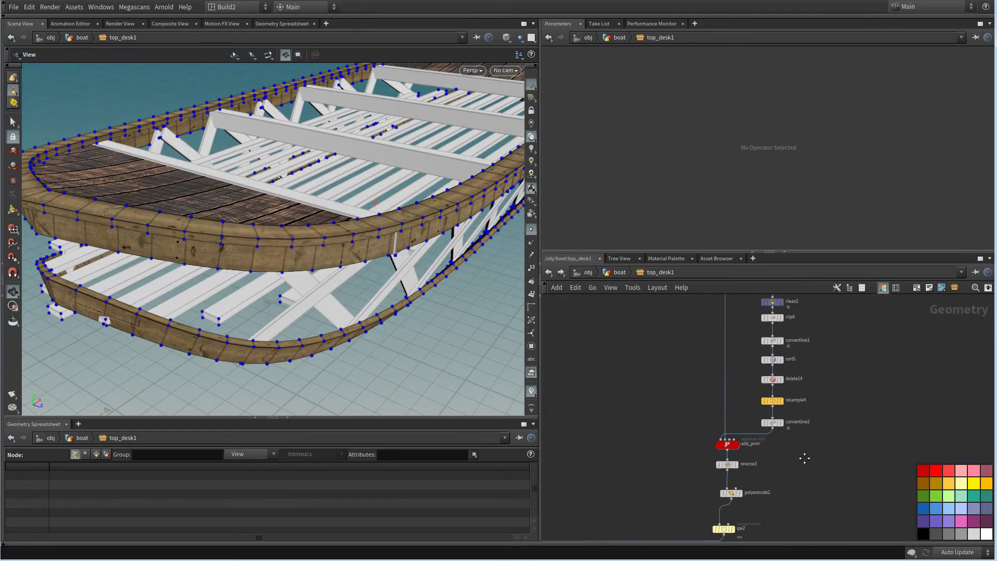
middle_click_drag(808, 337, 826, 323)
scroll(794, 429, "down", 2)
scroll(779, 417, "up", 6)
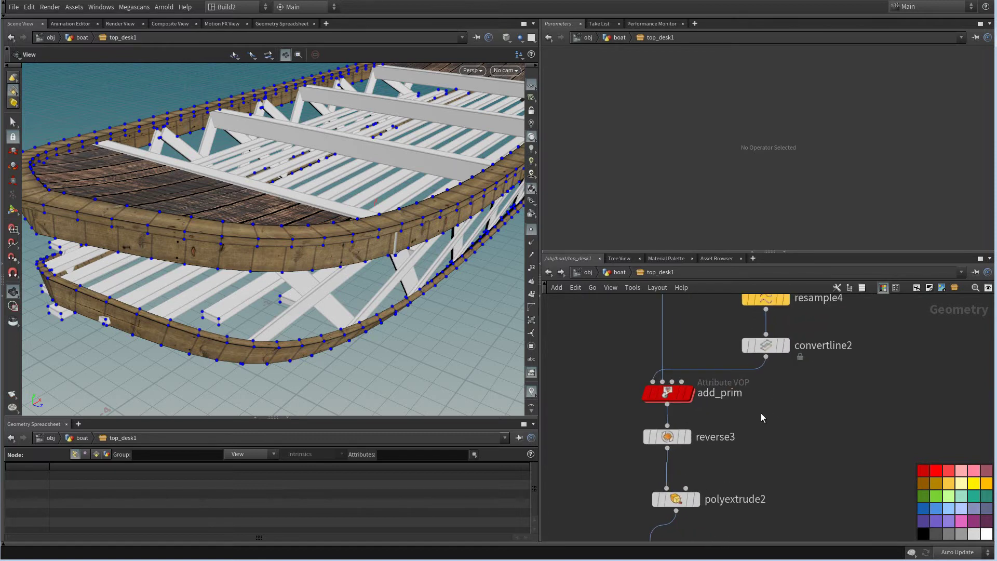
double_click(666, 396)
Locate the min2 node feeding displacenml5 and displacenml6 in the add_prim network
scroll(727, 442, "down", 3)
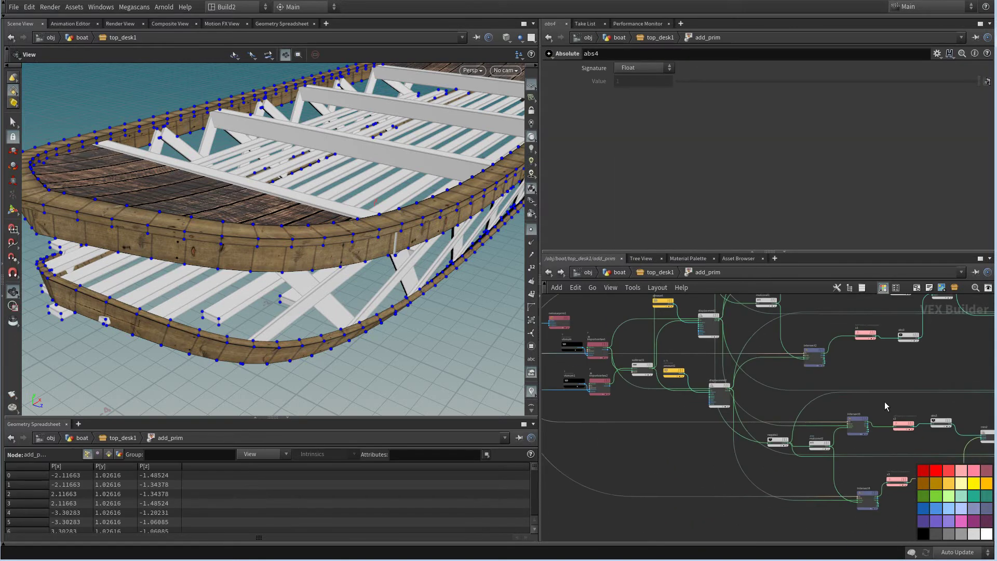
middle_click_drag(727, 442, 654, 492)
middle_click_drag(732, 462, 697, 383)
scroll(760, 439, "up", 5)
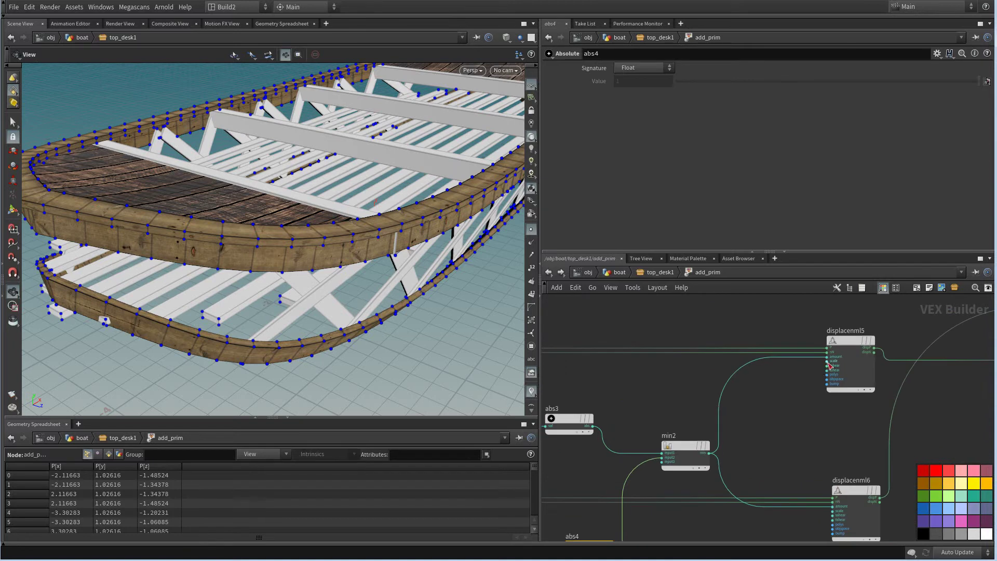
scroll(763, 423, "down", 1)
middle_click_drag(768, 429, 740, 427)
scroll(782, 413, "up", 2)
scroll(750, 414, "up", 1)
key("Tab")
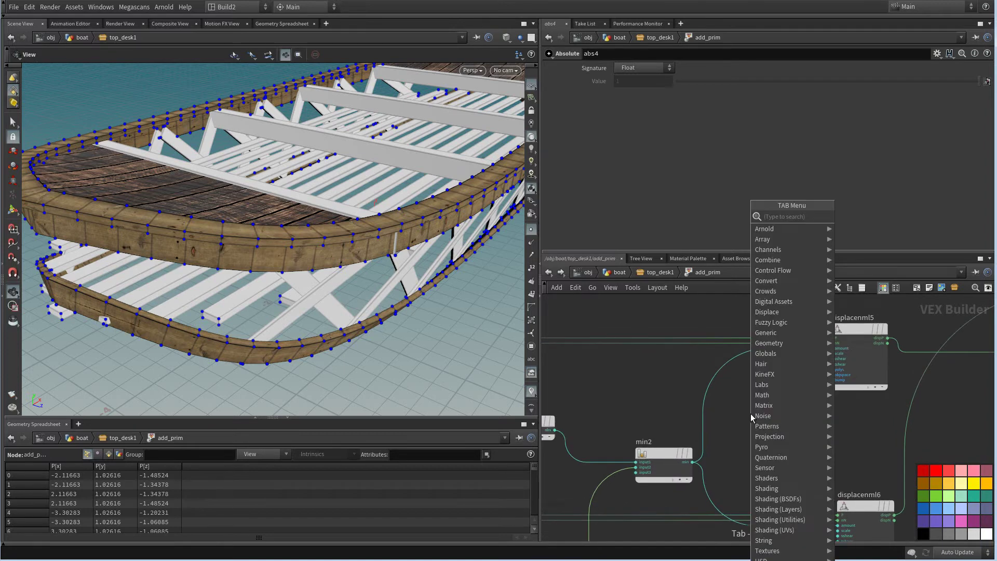
left_click(738, 415)
scroll(756, 416, "down", 1)
middle_click_drag(757, 417, 750, 443)
scroll(753, 422, "up", 2)
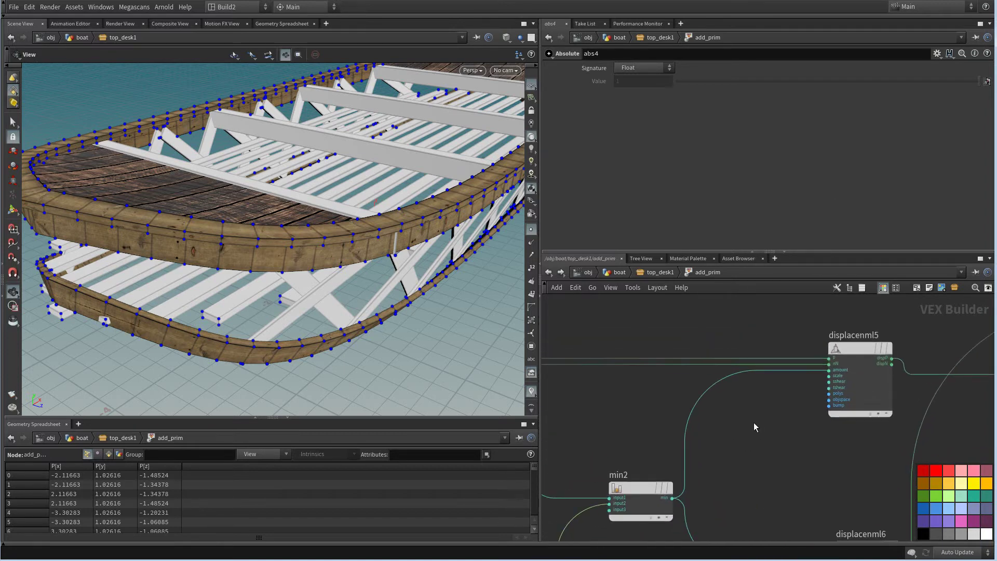
Add a Subtract node after min2 and wire its output to the amount inputs of displacenml5 and displacenml6
key("Tab")
type("su")
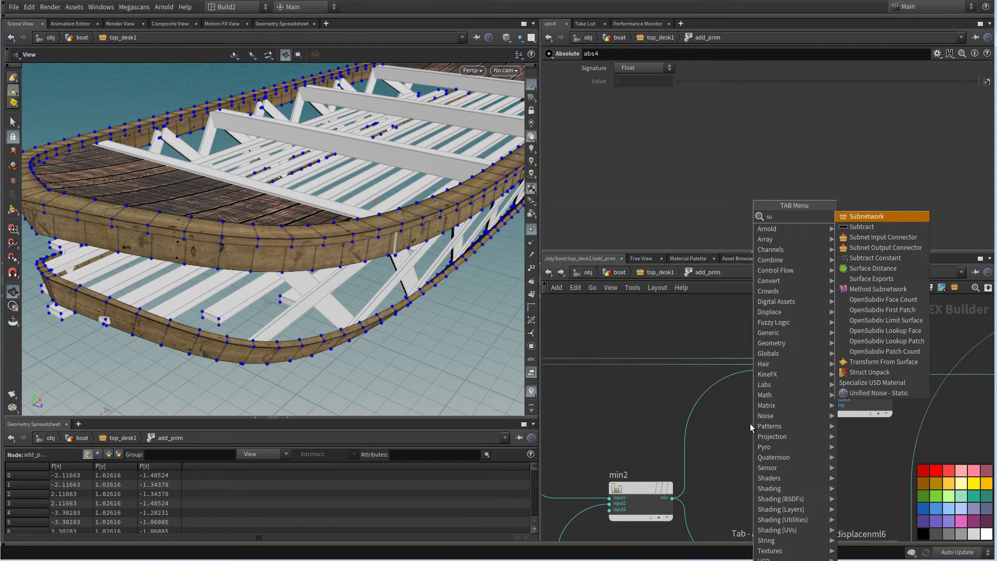
type("b")
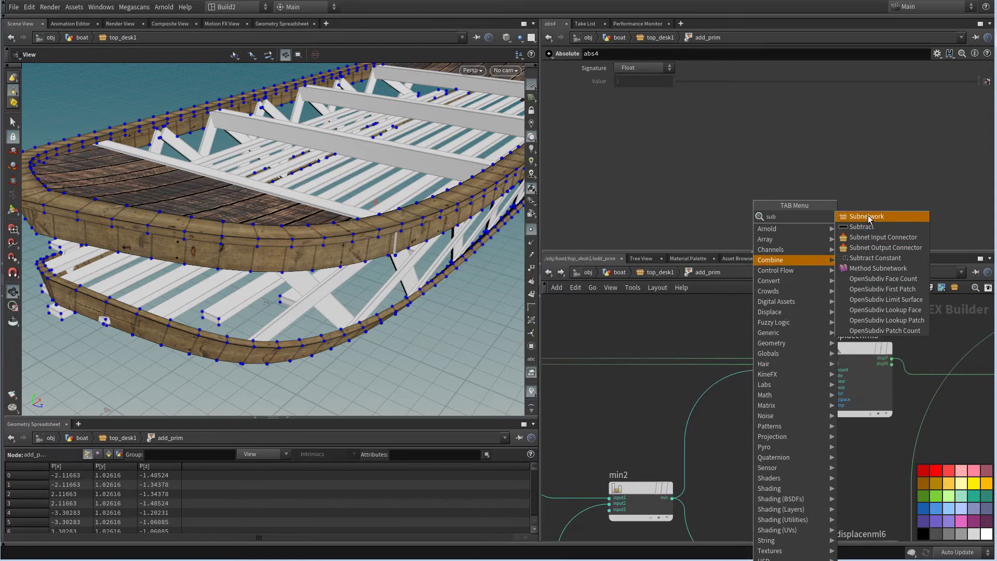
left_click(862, 227)
left_click(759, 421)
middle_click_drag(783, 465, 774, 423)
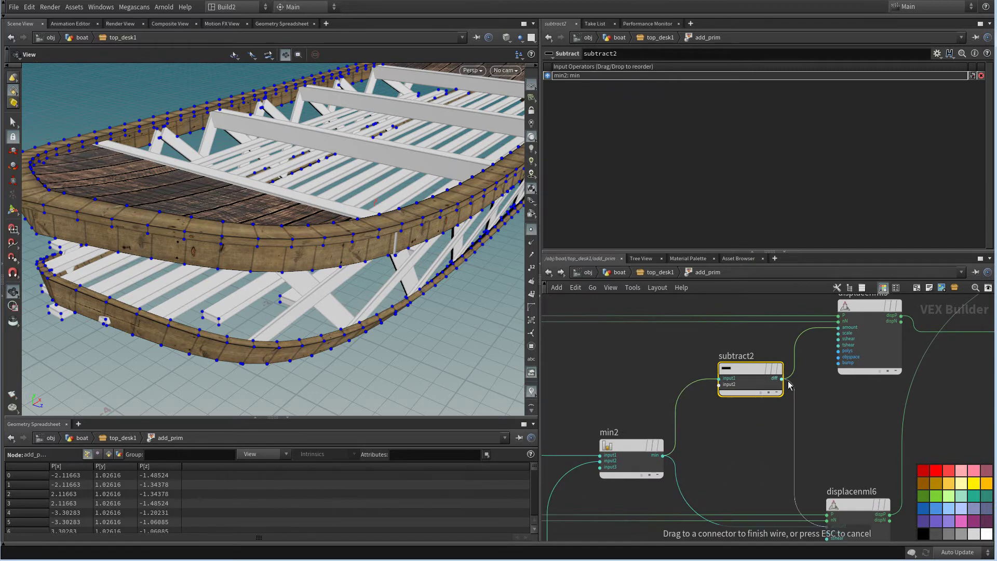
Add a float Constant node with a default of 0.2 and wire it into the Subtract node's second input
key("Tab")
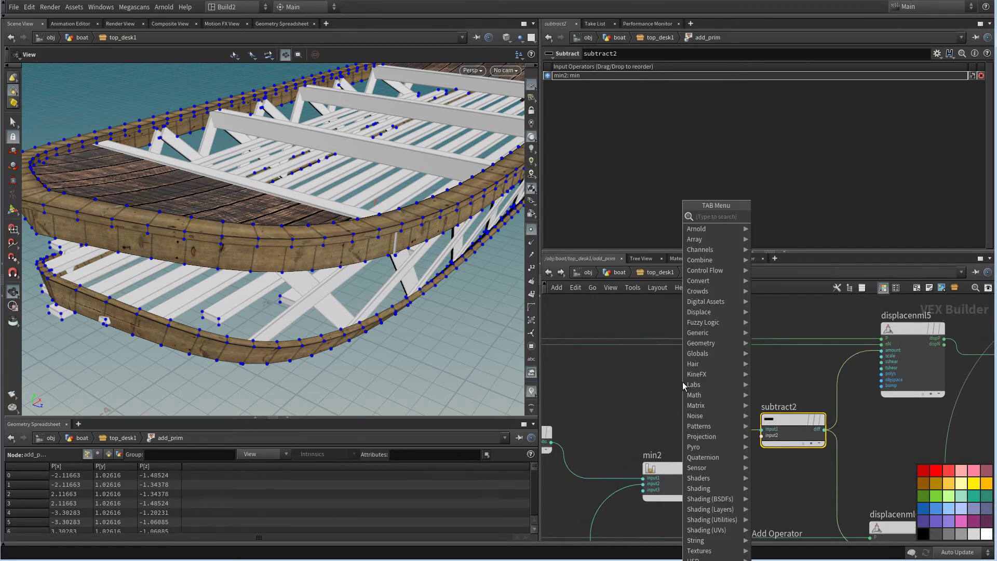
type("con")
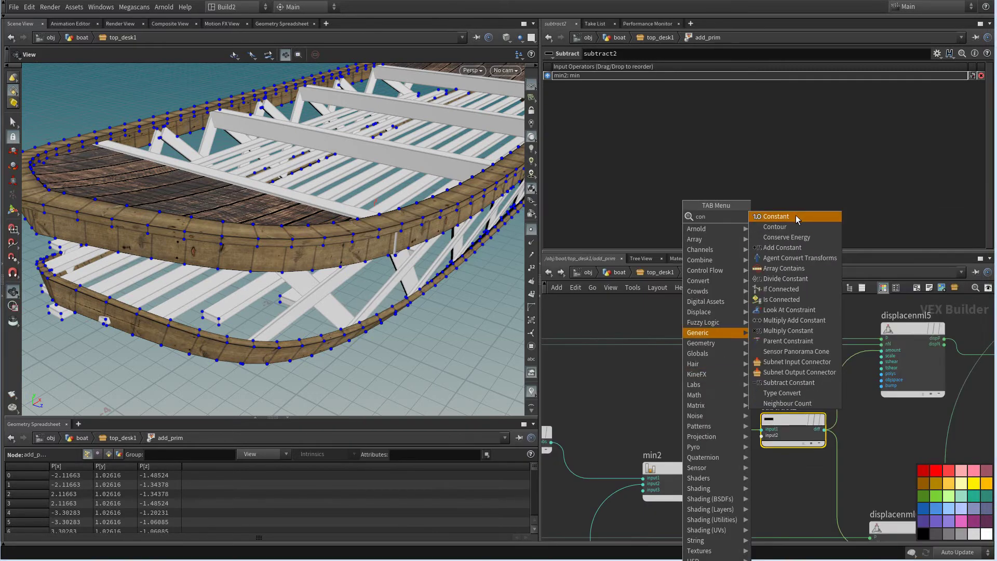
left_click(796, 217)
left_click(681, 399)
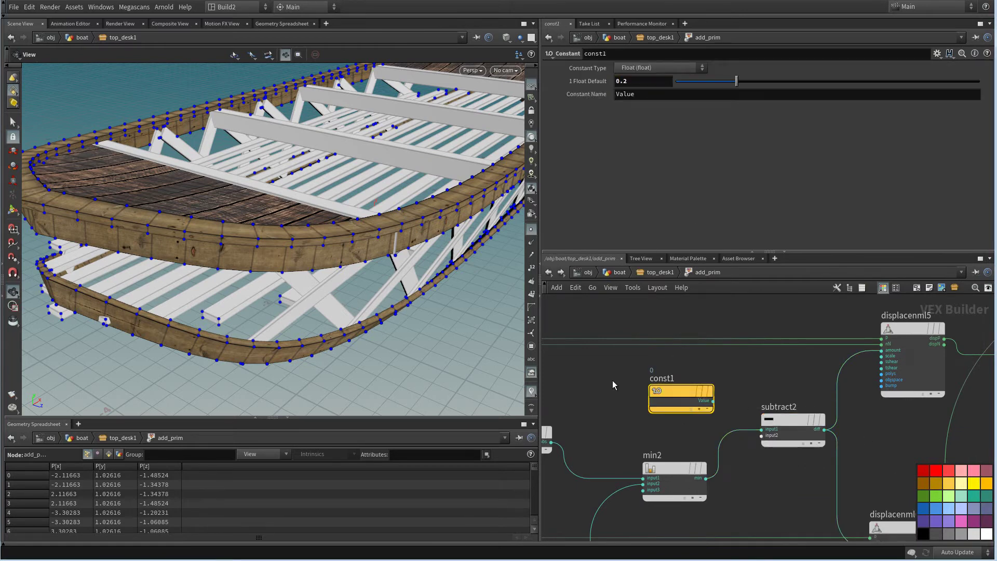
scroll(613, 385, "up", 1)
scroll(801, 475, "down", 1)
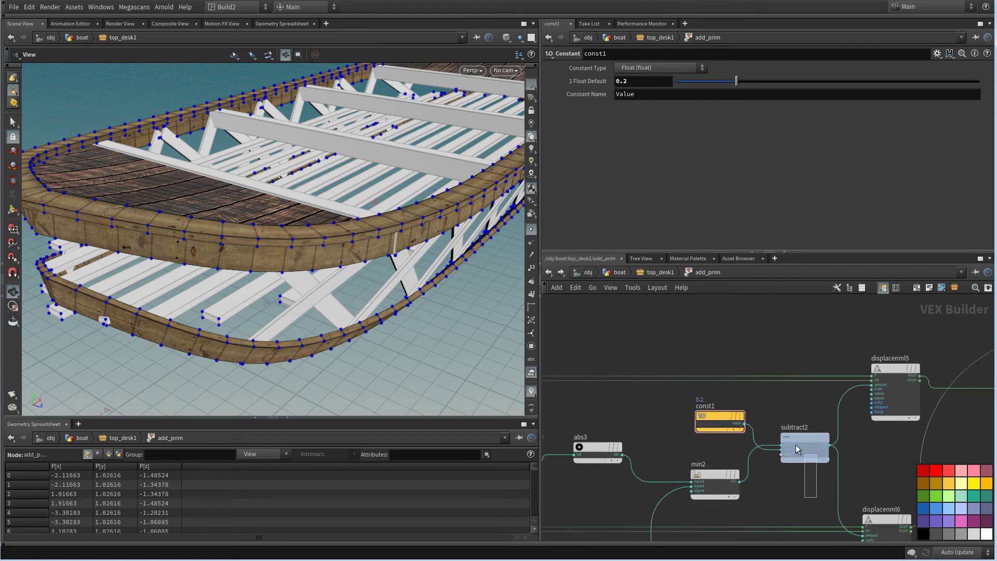
Paste the copied Absolute node beside min1 and maximize the network editor
left_click(802, 438)
scroll(759, 427, "down", 5)
scroll(758, 427, "up", 4)
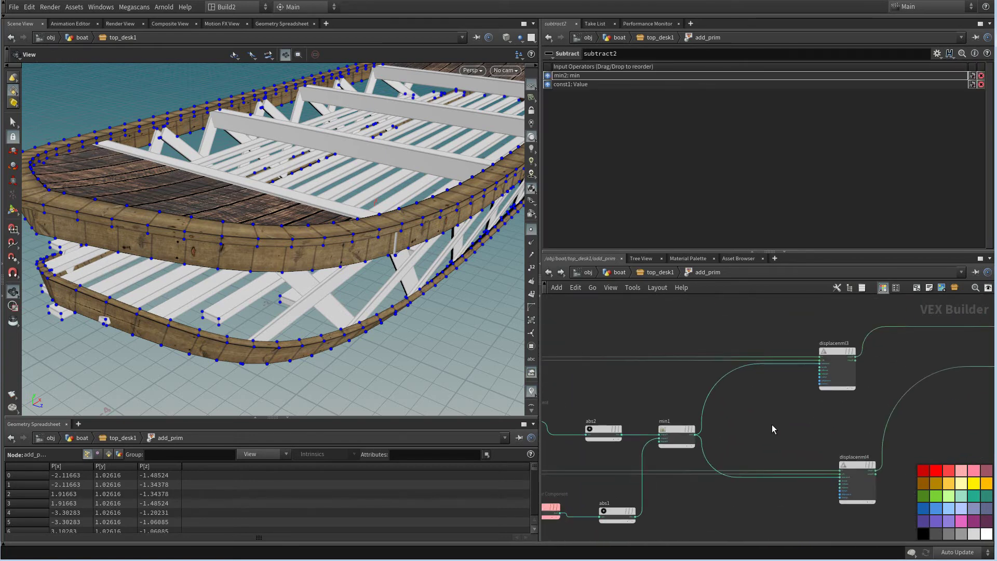
key("ctrl+v")
key("ctrl+b")
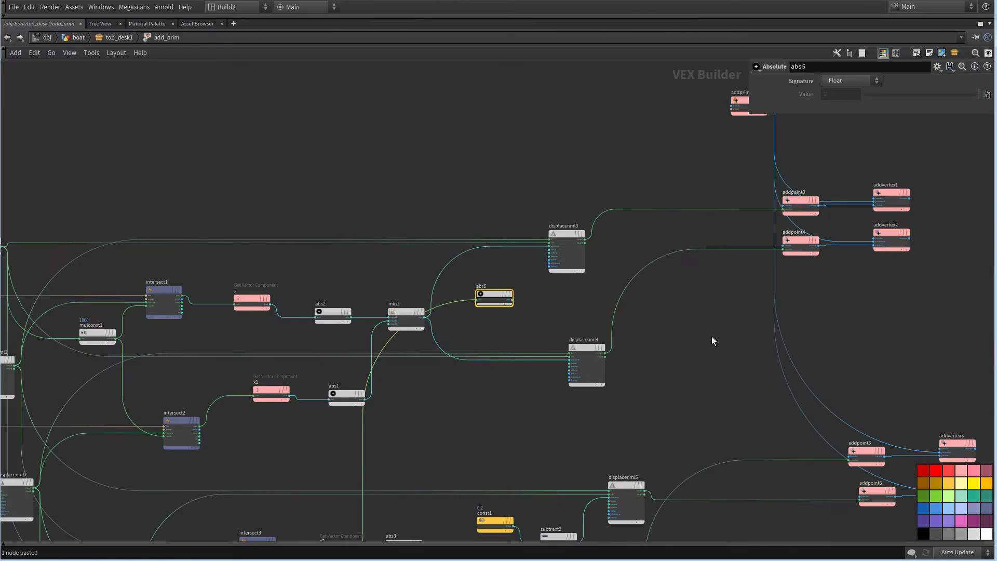
scroll(711, 341, "down", 5)
scroll(742, 332, "up", 6)
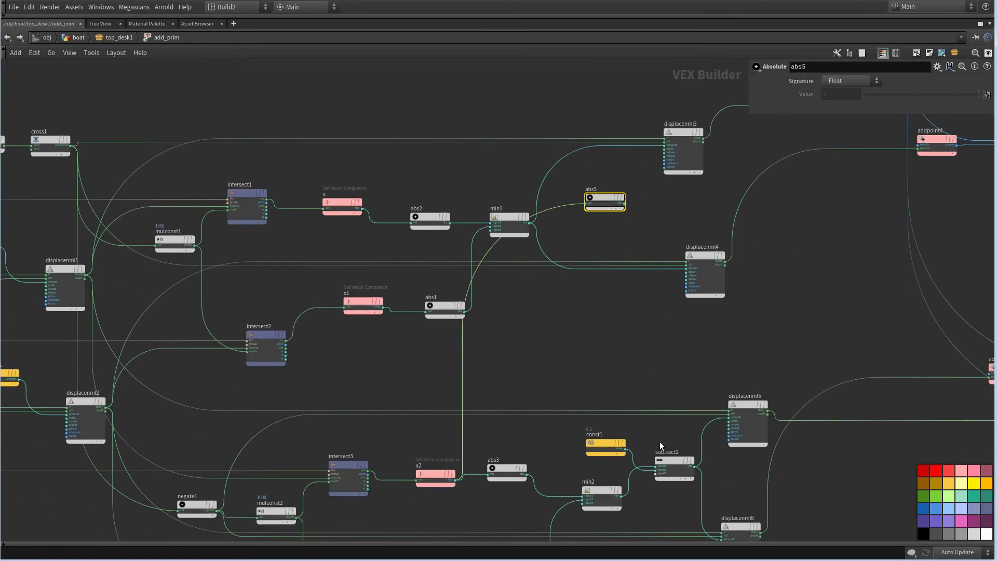
Delete the pasted Absolute node abs5 beside min1
left_click_drag(657, 445, 695, 502)
middle_click_drag(619, 258, 646, 331)
scroll(635, 321, "up", 3)
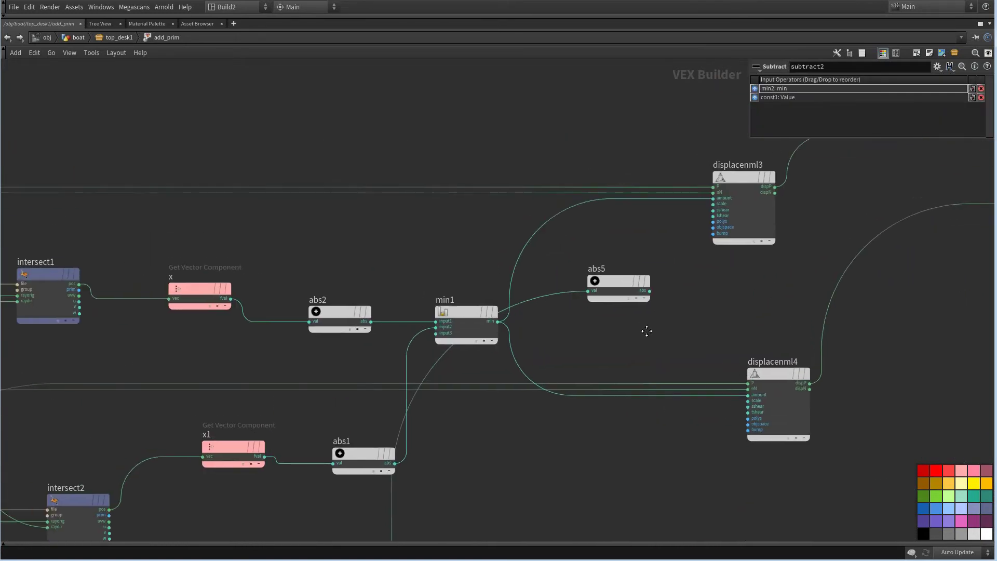
left_click_drag(686, 333, 613, 269)
key("Delete")
Duplicate subtract2 after min1, subtract const1 from min1, and wire the difference to the amount inputs of displacenml3 and displacenml4
scroll(648, 314, "down", 5)
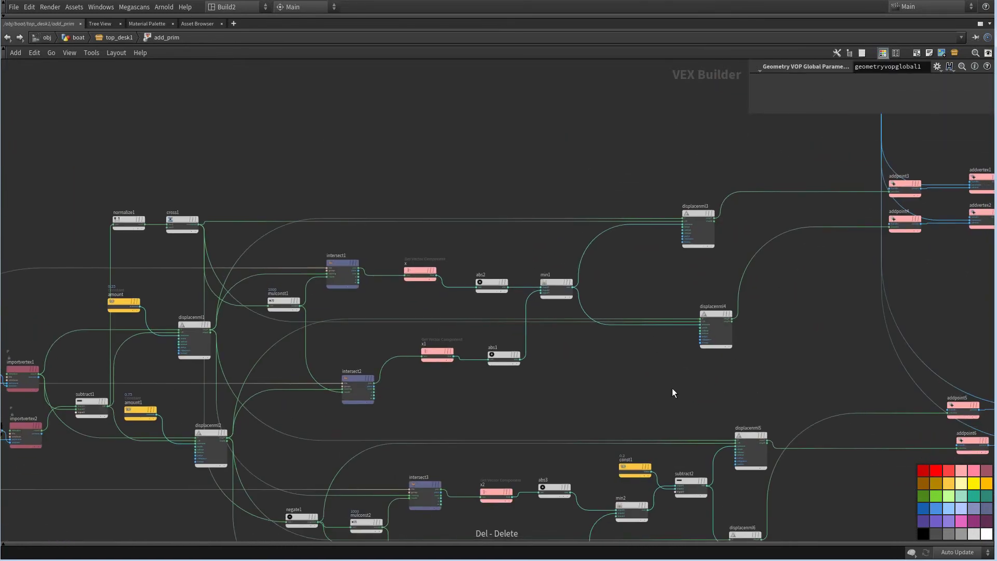
left_click(684, 482)
scroll(649, 265, "up", 3)
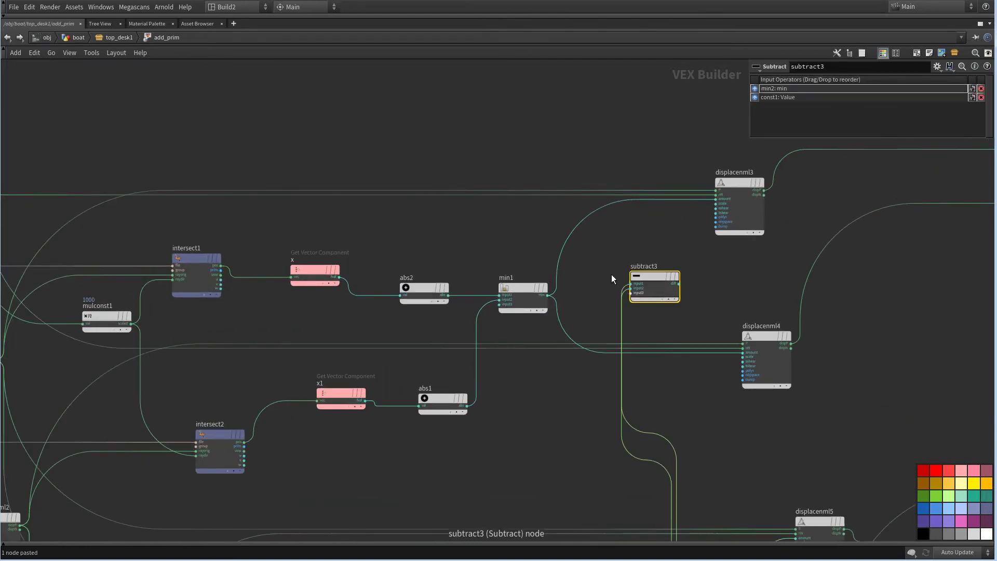
scroll(612, 278, "up", 3)
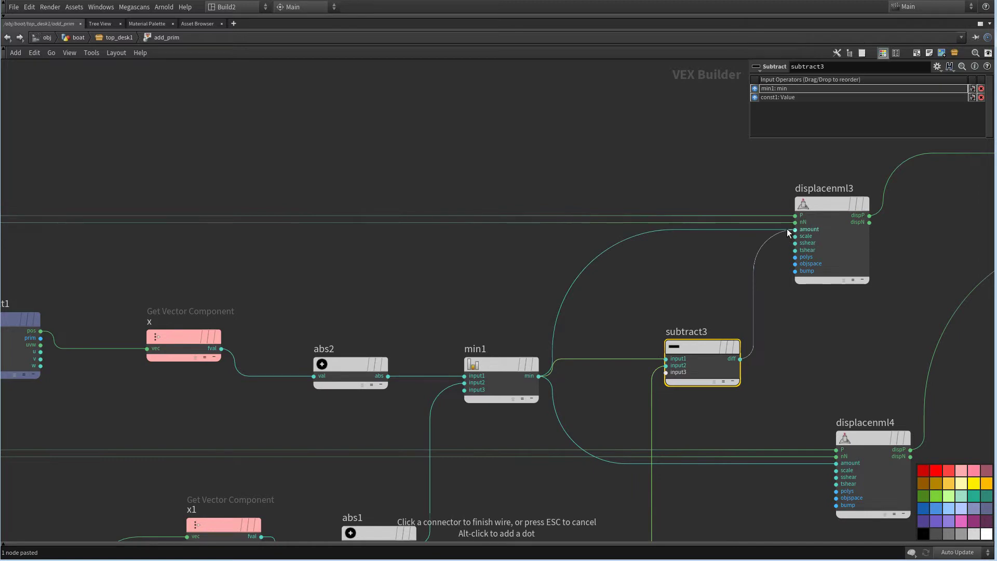
left_click(823, 460)
scroll(775, 413, "down", 5)
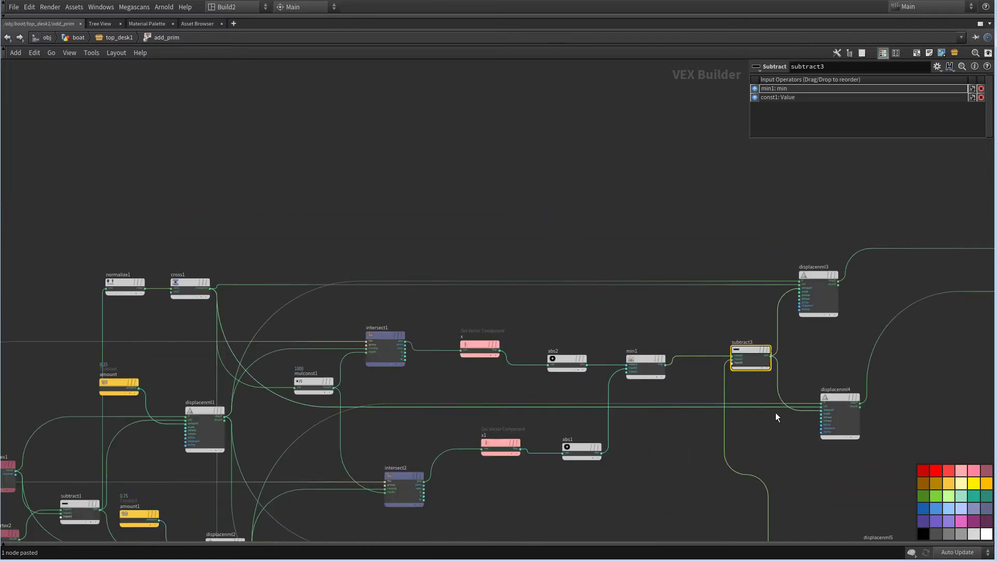
Move const1 midway between the two Subtract nodes it feeds and restore the multi-pane layout
left_click_drag(737, 444, 702, 365)
scroll(774, 359, "up", 2)
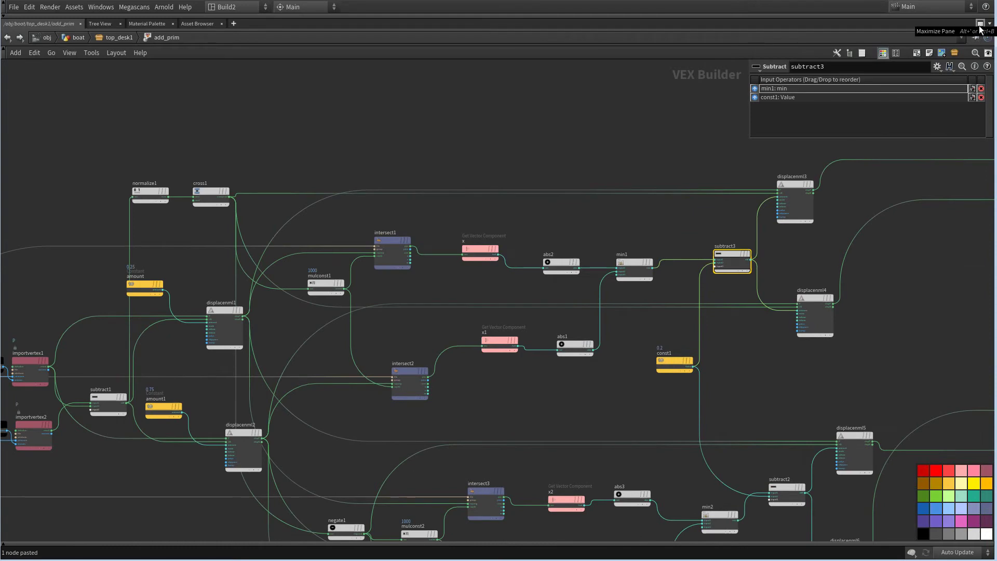
scroll(773, 382, "up", 3)
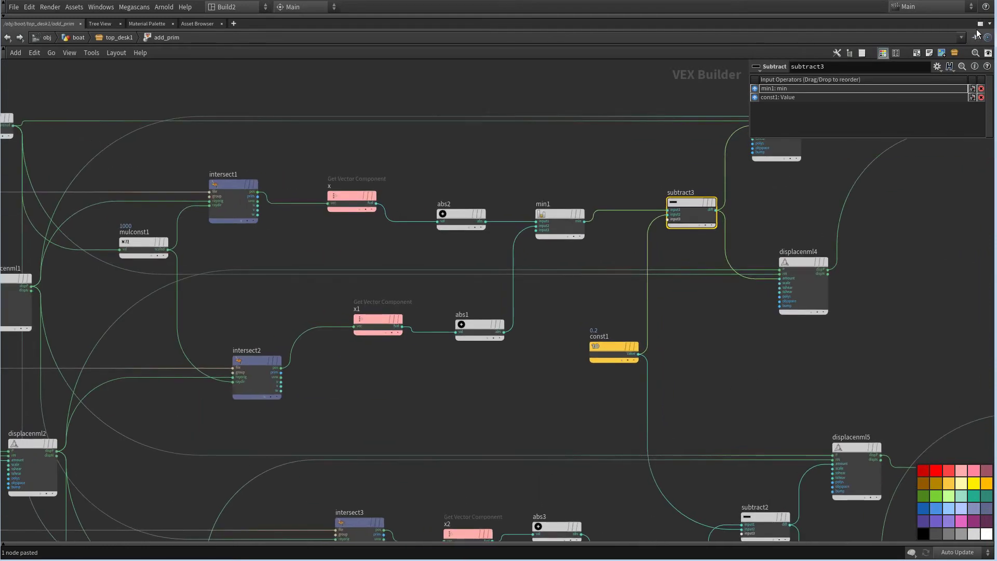
left_click(980, 24)
Examine the beam ends against the hull rims and go back up to the top_desk1 network
mouse_move(431, 236)
left_mouse_down()
mouse_move(427, 263)
mouse_move(431, 246)
left_mouse_up()
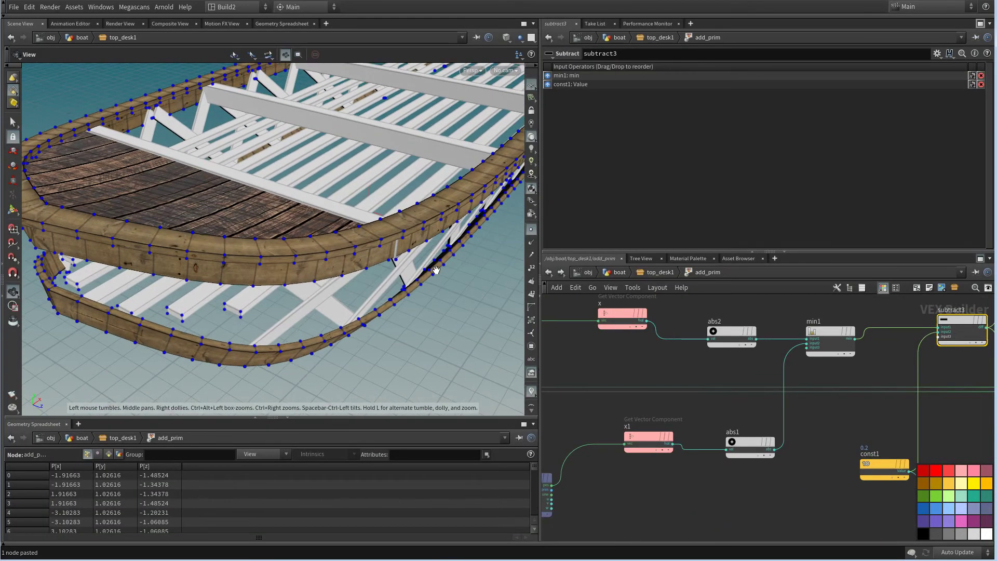
left_click_drag(360, 291, 316, 283)
scroll(654, 366, "down", 3)
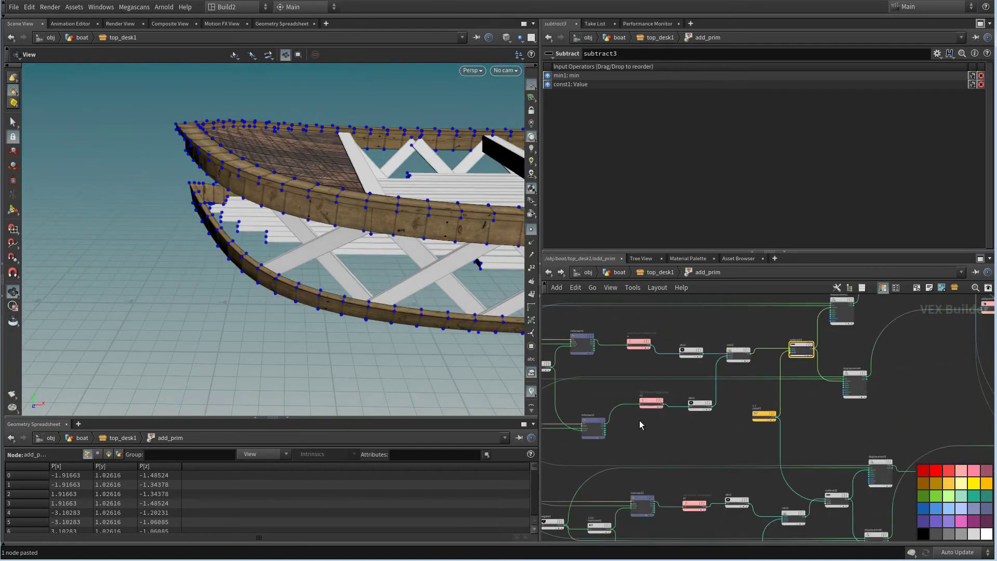
left_click(660, 272)
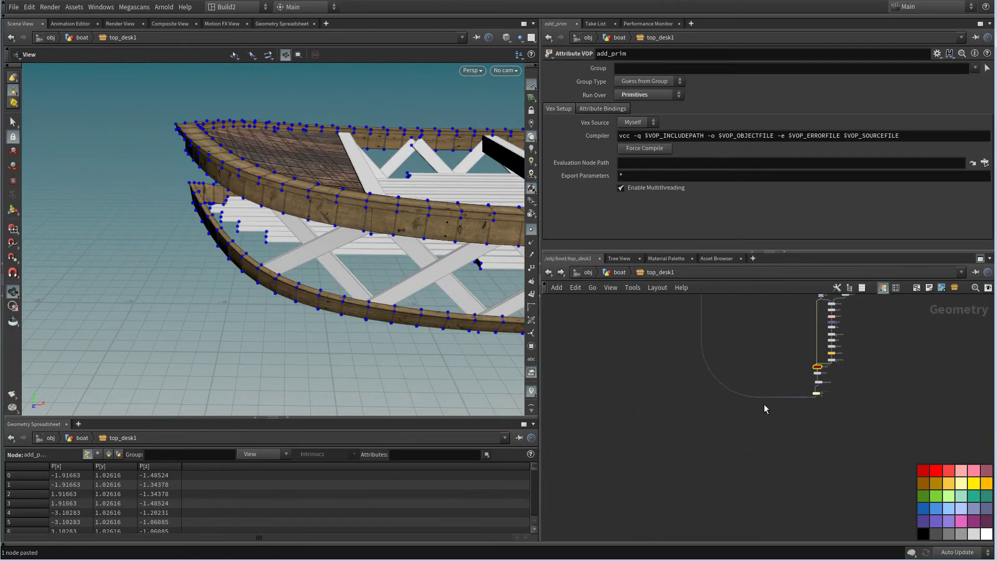
middle_click_drag(675, 306, 780, 535)
scroll(698, 430, "up", 5)
left_click_drag(358, 280, 452, 288)
middle_click_drag(687, 300, 684, 342)
Return to the boat network and examine how the beams sit inside the complete hull
left_click(622, 272)
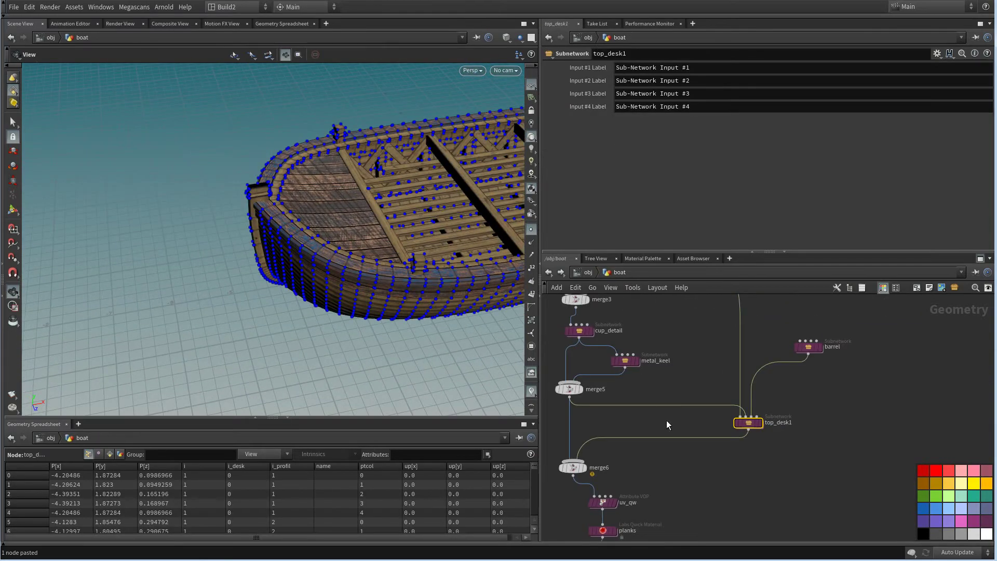
scroll(740, 452, "up", 3)
right_click_drag(415, 288, 496, 238)
left_click_drag(393, 345, 371, 298)
scroll(725, 470, "down", 5)
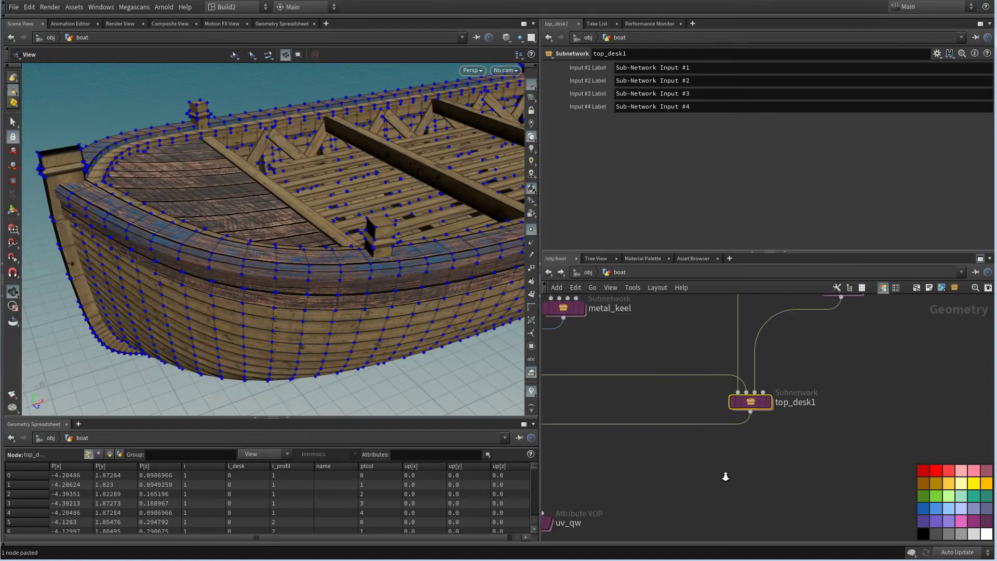
scroll(780, 442, "up", 5)
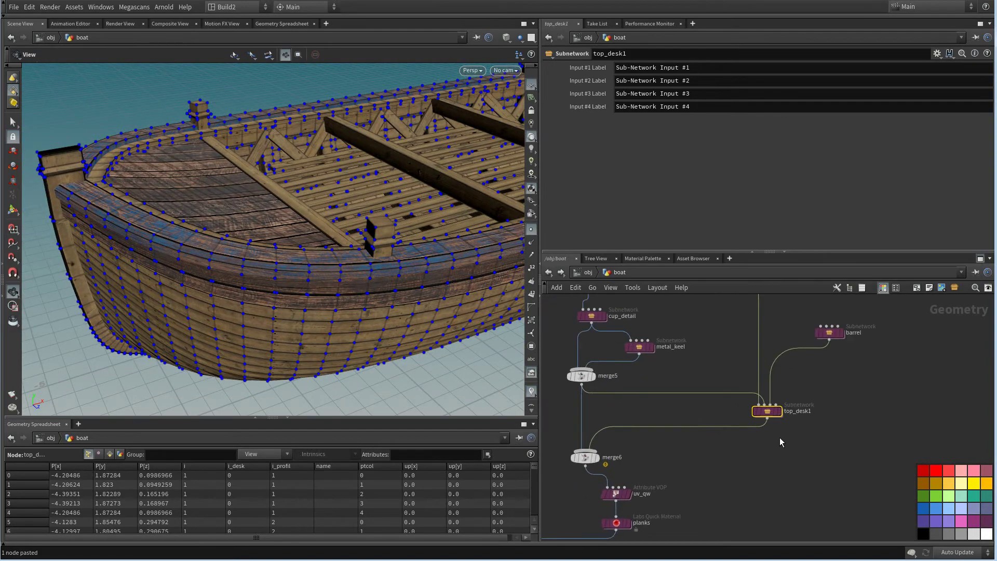
Open the top_desk1 subnetwork and locate the barrel null below copytopoints2
double_click(767, 401)
scroll(694, 408, "up", 3)
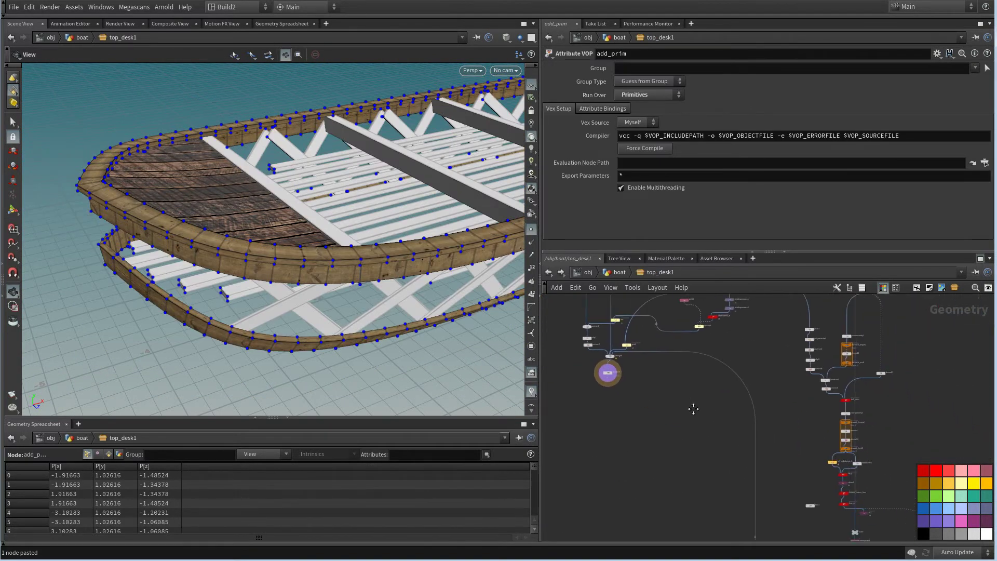
middle_click_drag(760, 462, 720, 326)
middle_click_drag(703, 407, 745, 378)
middle_click_drag(678, 423, 672, 349)
scroll(703, 407, "up", 3)
middle_click_drag(703, 407, 675, 450)
middle_click_drag(650, 363, 688, 467)
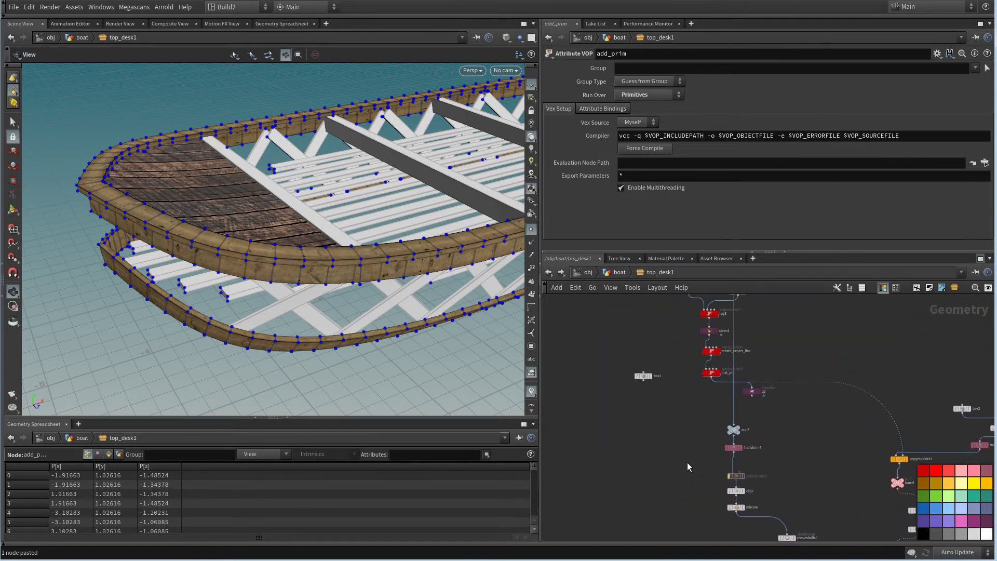
middle_click_drag(660, 343, 677, 489)
scroll(680, 439, "up", 1)
scroll(675, 379, "down", 5)
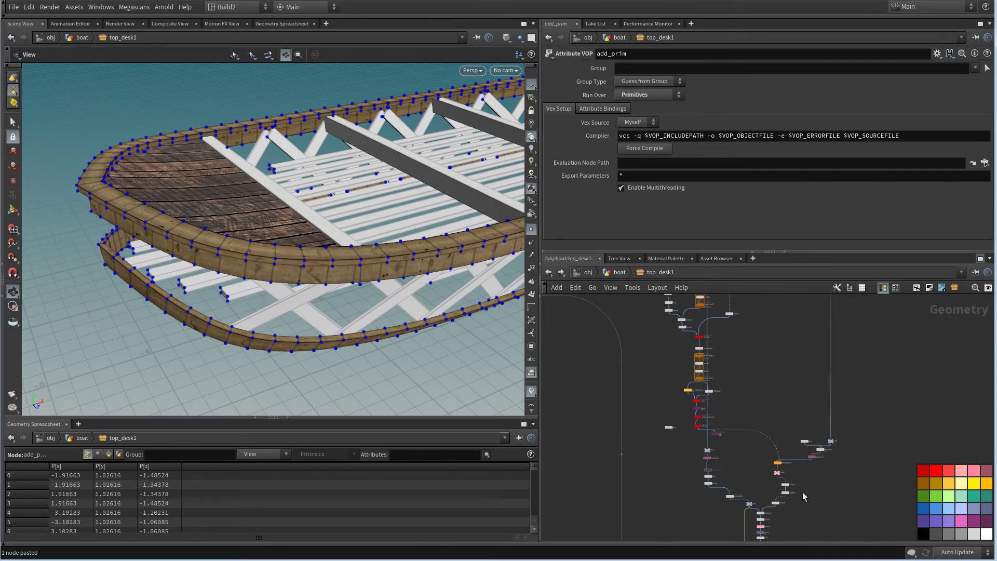
middle_click_drag(803, 493, 795, 473)
scroll(799, 467, "up", 5)
scroll(758, 419, "up", 3)
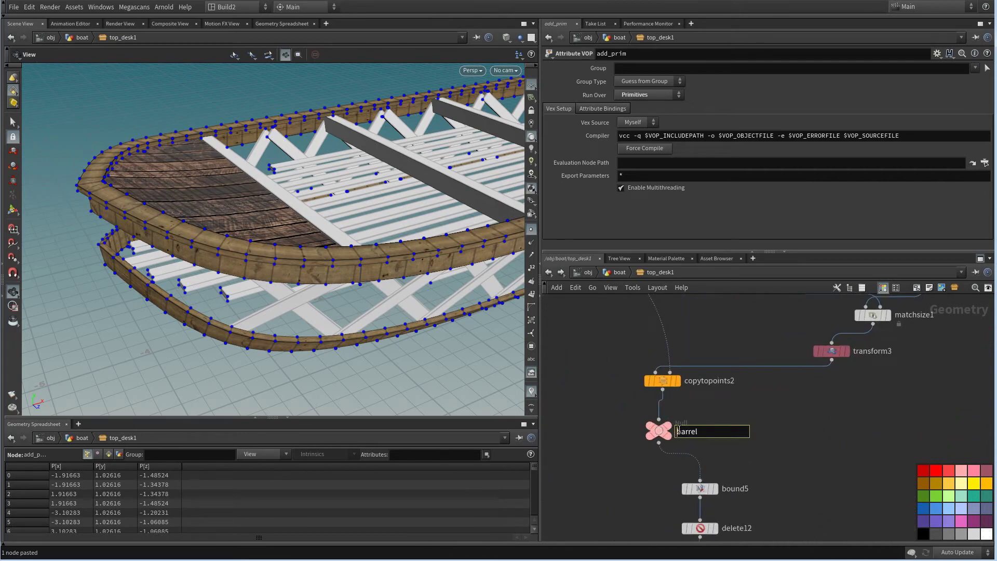
Wire the barrel null's output into the merge node above output0 and display output0
left_click(669, 430)
middle_click_drag(724, 438, 821, 400)
left_click(756, 405)
scroll(753, 407, "down", 8)
middle_click_drag(726, 434, 786, 419)
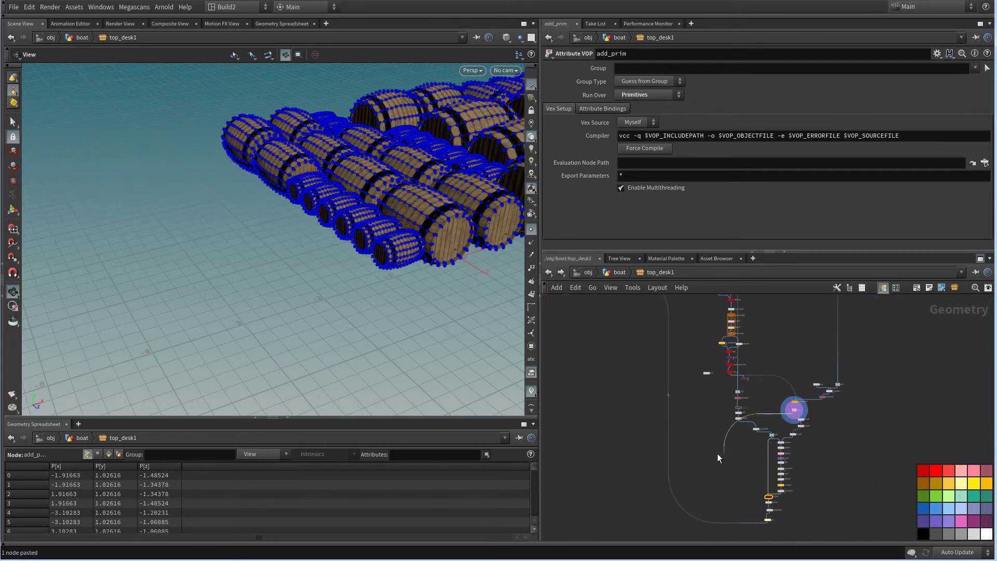
scroll(718, 457, "up", 6)
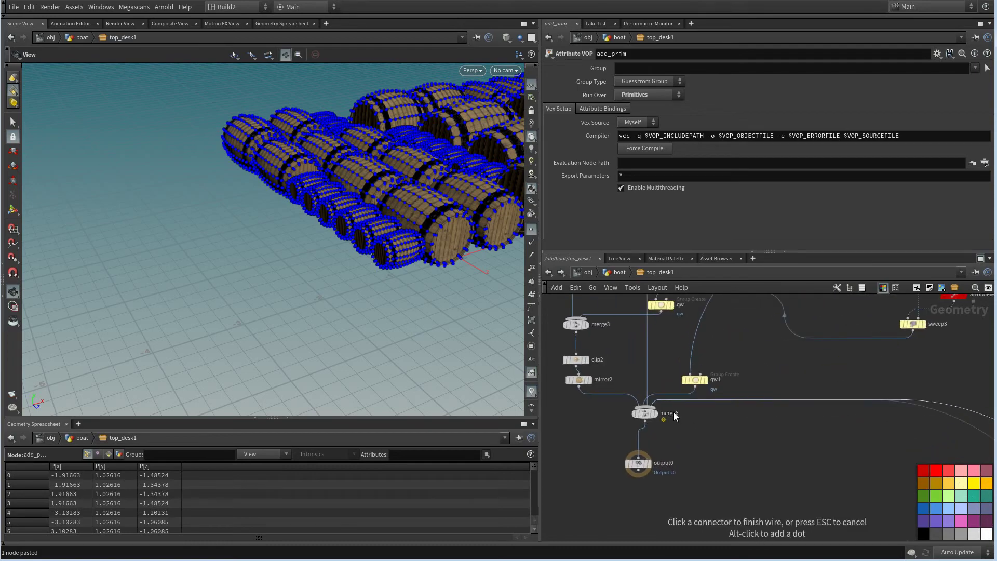
left_click(651, 451)
Return to the boat network and turn off point display in the viewport
left_click_drag(470, 326, 441, 276)
left_click(615, 272)
left_click(531, 229)
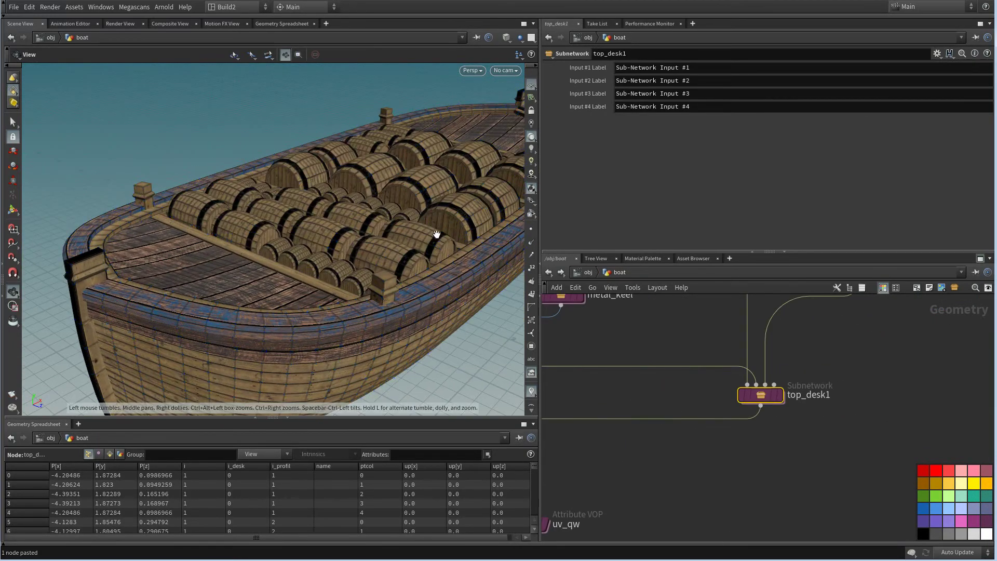
Examine the barrels' placement between the crossbeams of the full boat from above and from the side
left_click_drag(436, 234, 465, 233)
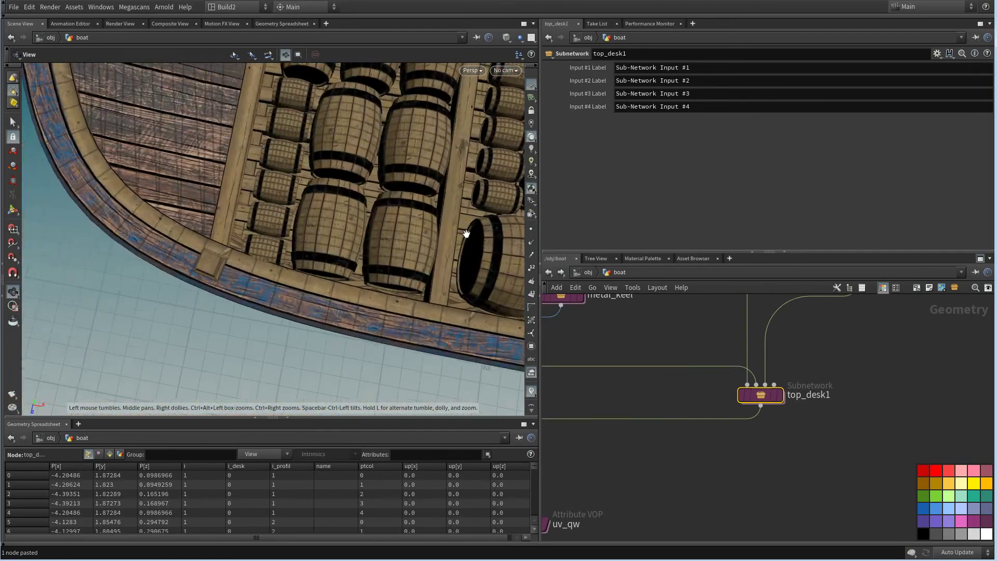
right_click_drag(466, 234, 415, 243)
left_click_drag(414, 243, 379, 330)
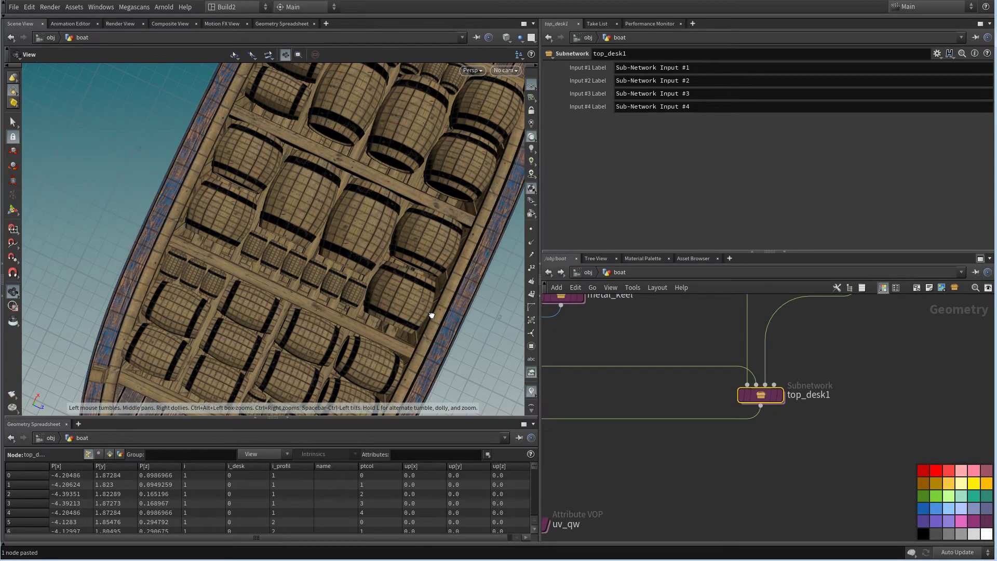
right_click_drag(429, 289, 372, 319)
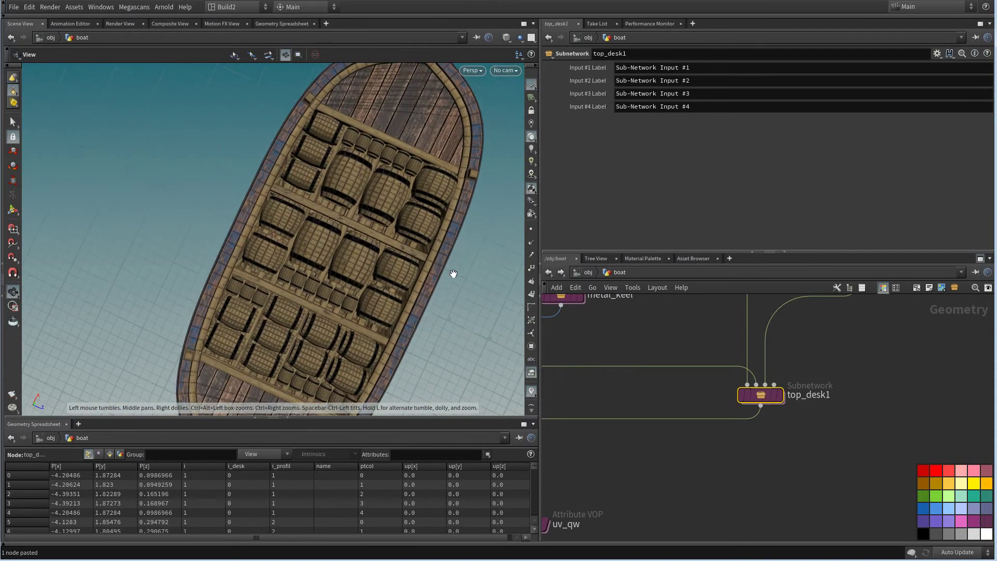
left_click_drag(451, 264, 771, 465)
scroll(769, 478, "down", 5)
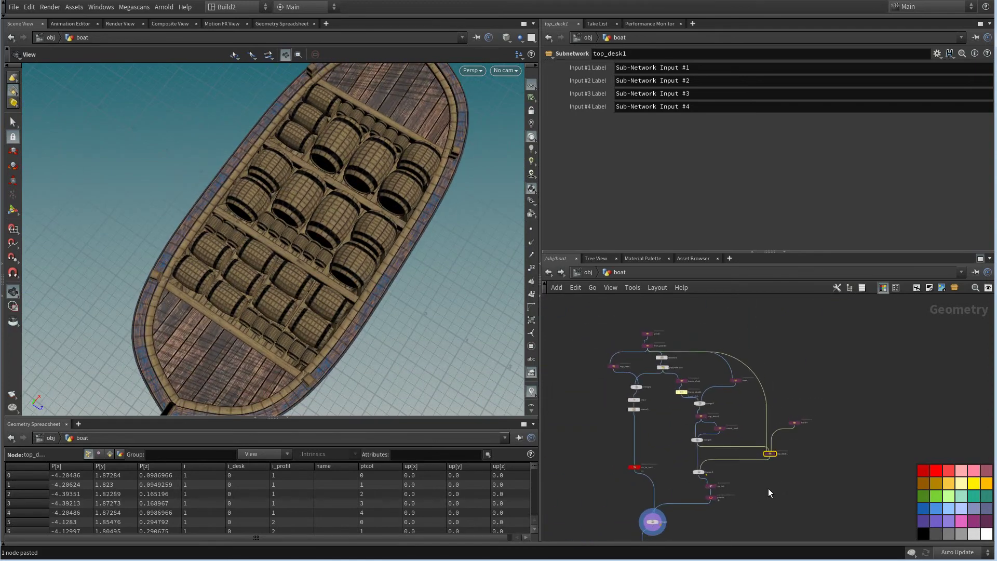
scroll(749, 496, "up", 2)
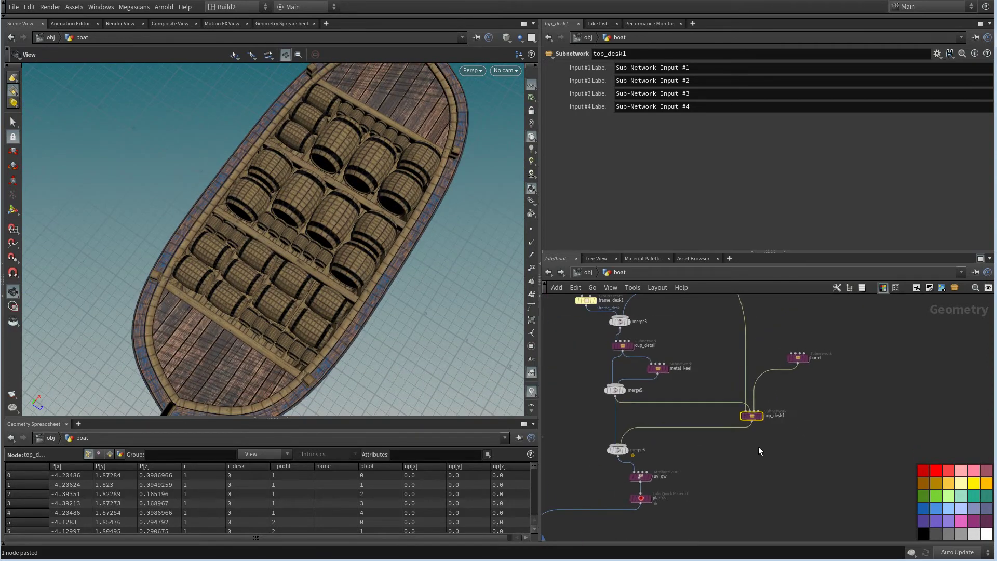
scroll(758, 451, "up", 1)
left_click_drag(405, 364, 443, 356)
scroll(756, 448, "down", 3)
scroll(734, 463, "up", 3)
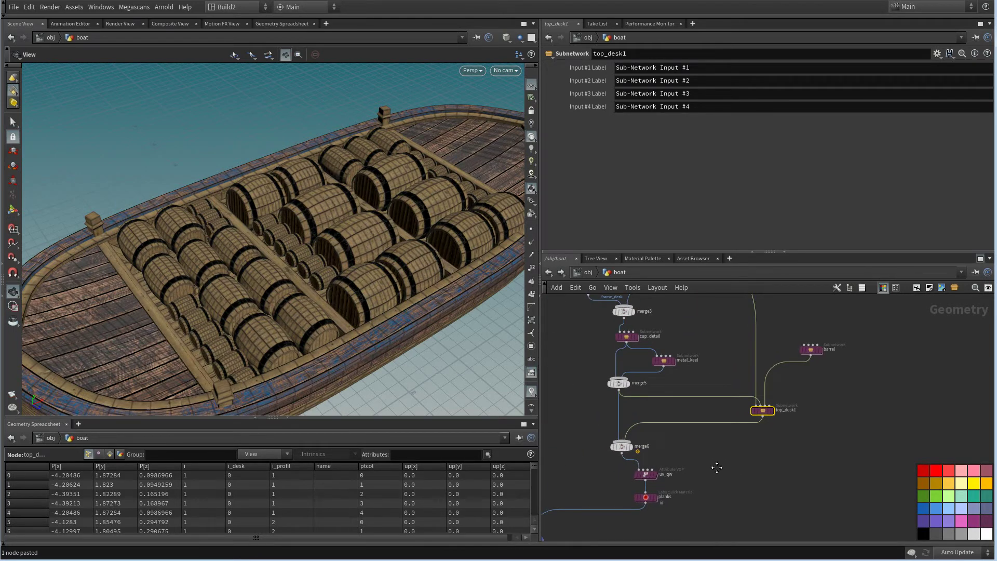
scroll(757, 446, "up", 2)
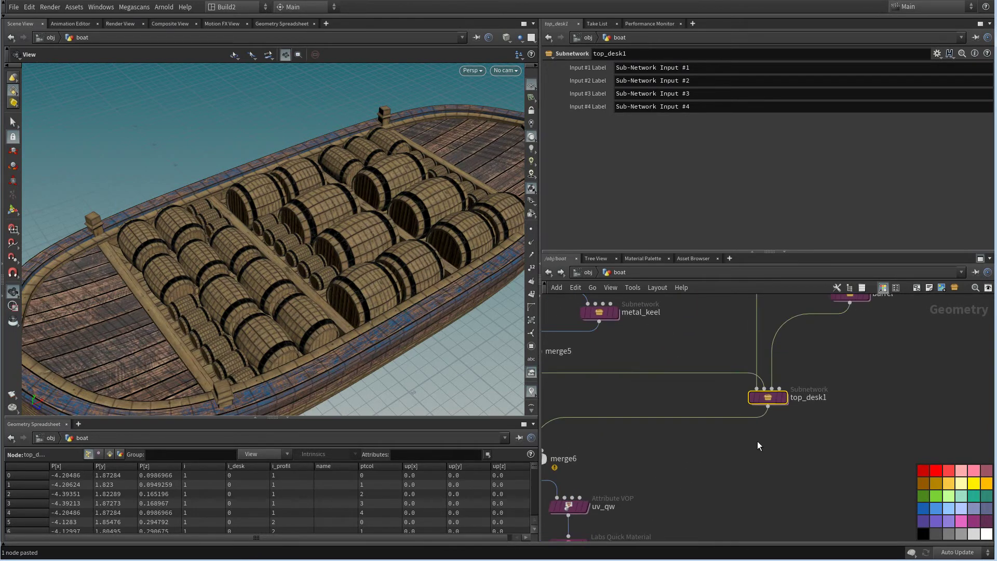
Reopen the top_desk1 subnetwork and locate the wire running from the barrel null to the final merge
double_click(769, 406)
scroll(675, 389, "down", 5)
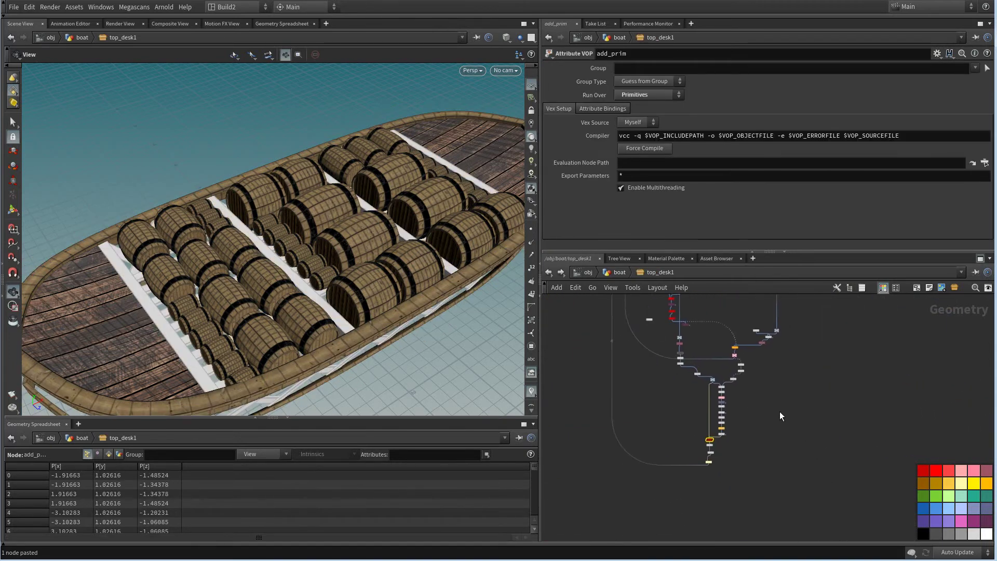
scroll(779, 416, "up", 3)
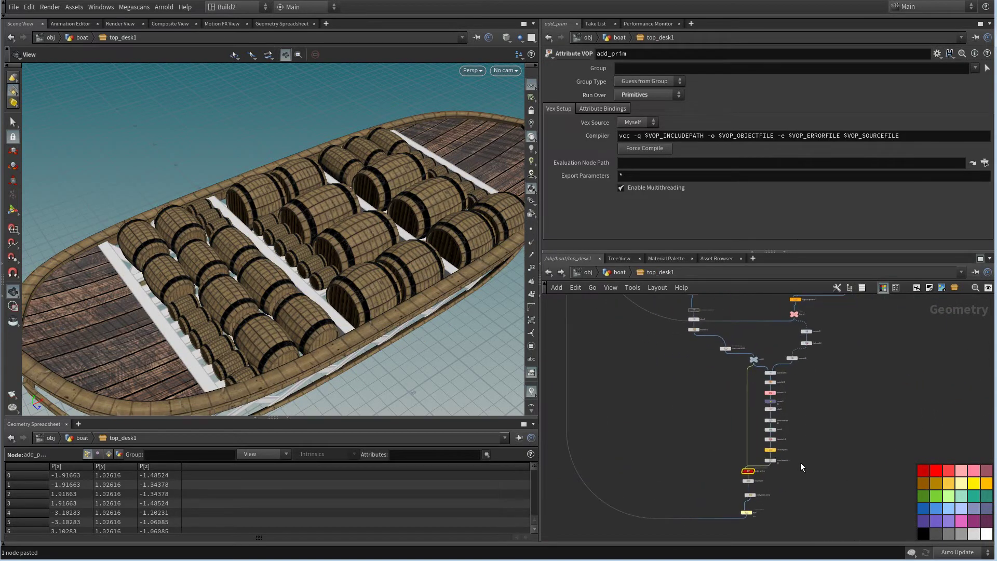
scroll(802, 466, "up", 5)
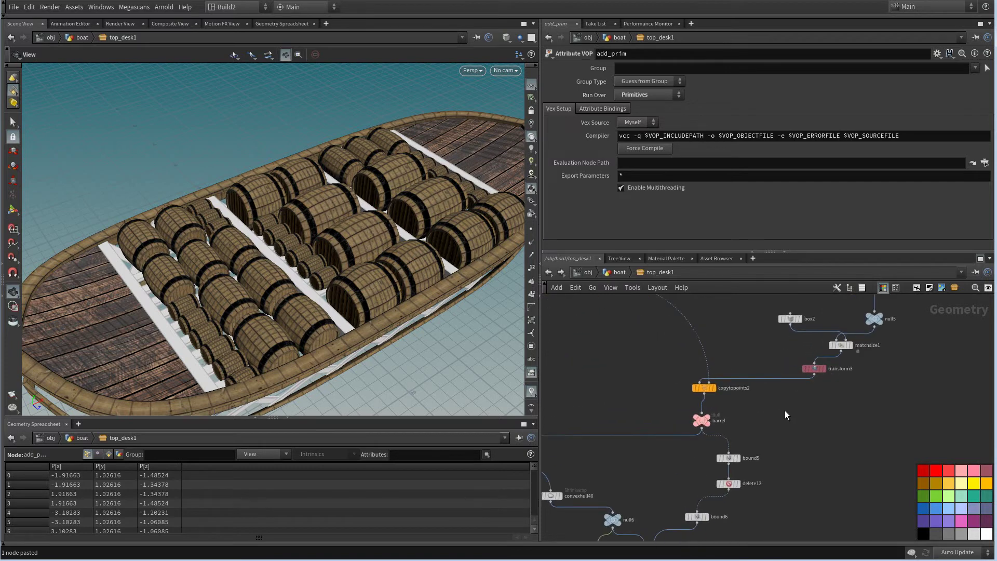
scroll(785, 415, "down", 5)
middle_click_drag(792, 473, 846, 431)
scroll(809, 491, "up", 3)
middle_click_drag(738, 381, 770, 477)
scroll(770, 476, "up", 2)
scroll(724, 399, "down", 2)
middle_click_drag(723, 399, 740, 446)
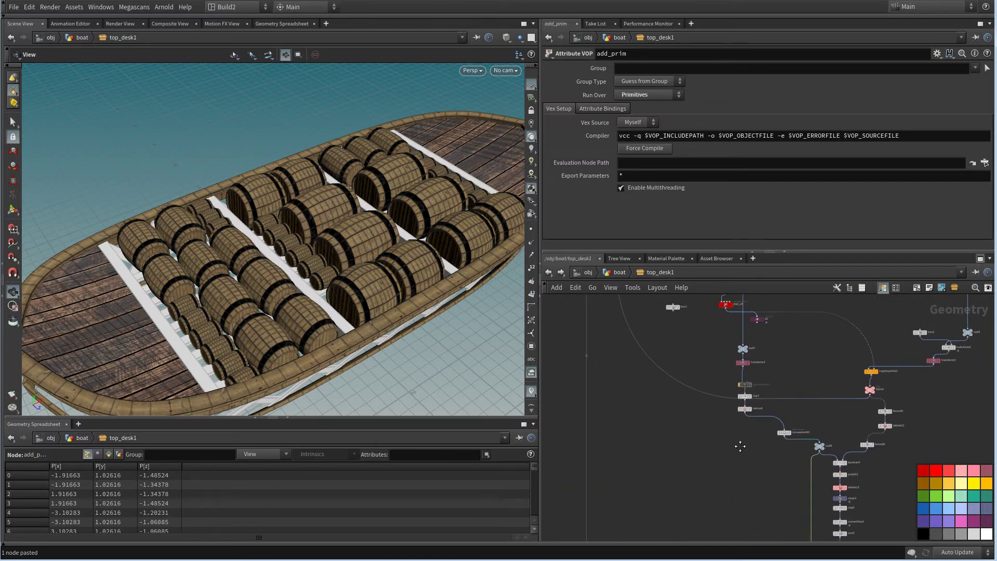
scroll(852, 401, "up", 4)
Insert a Group Create node on the wire between the barrel null and the final merge
key("Tab")
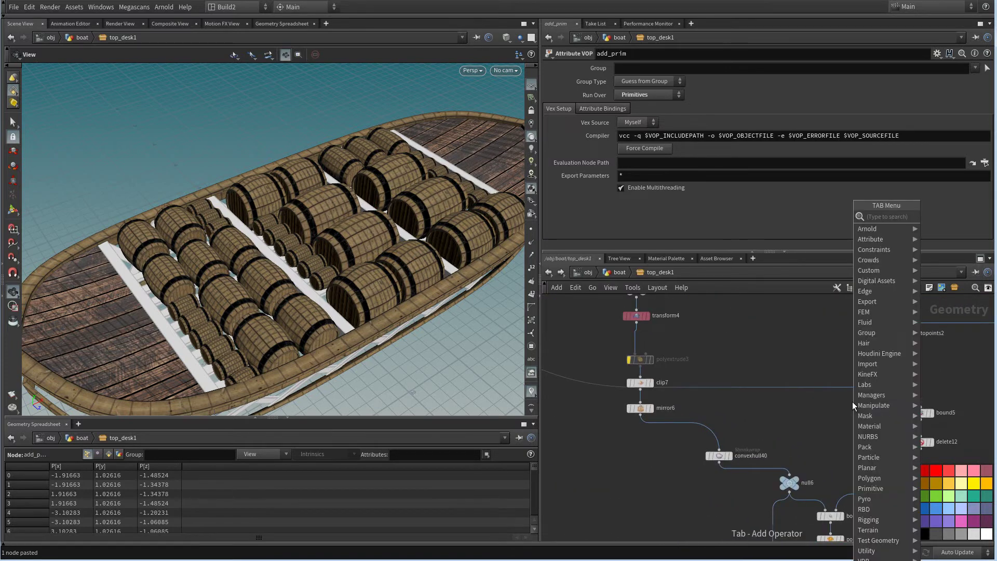
type("gr")
left_click(784, 225)
left_click(826, 400)
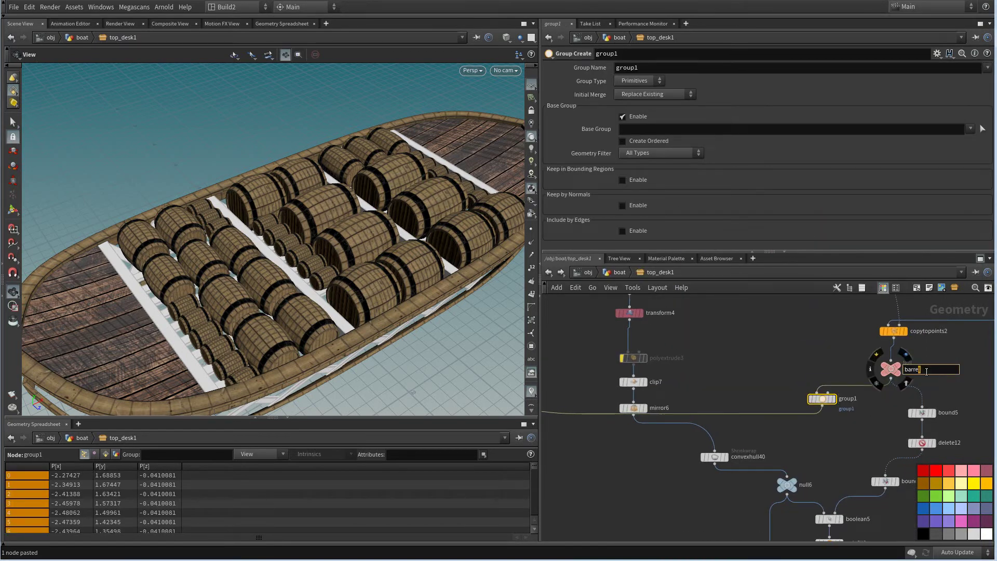
Rename the Group Create node after the barrel null and set its group name to barrel
double_click(825, 399)
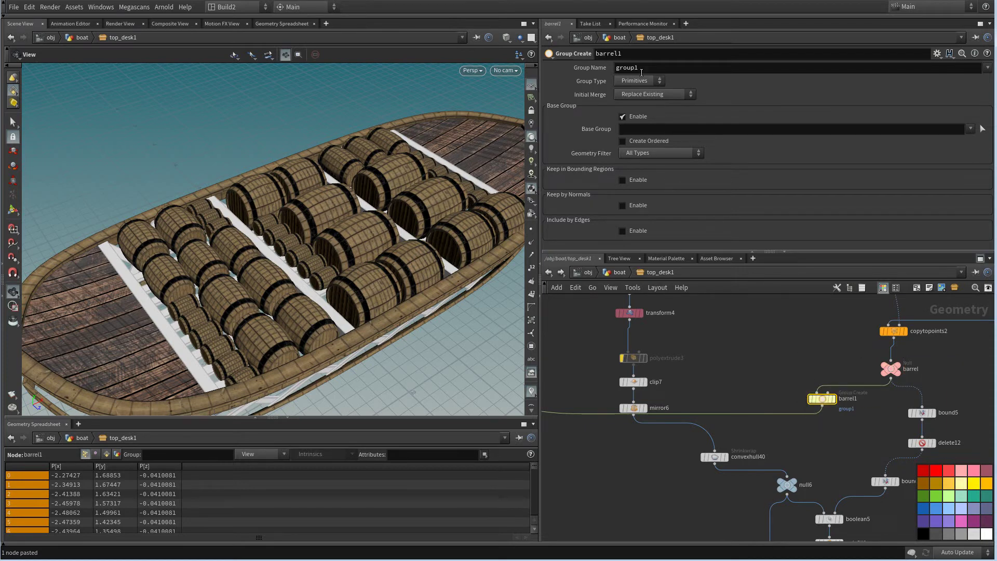
type("barrel")
scroll(736, 363, "down", 5)
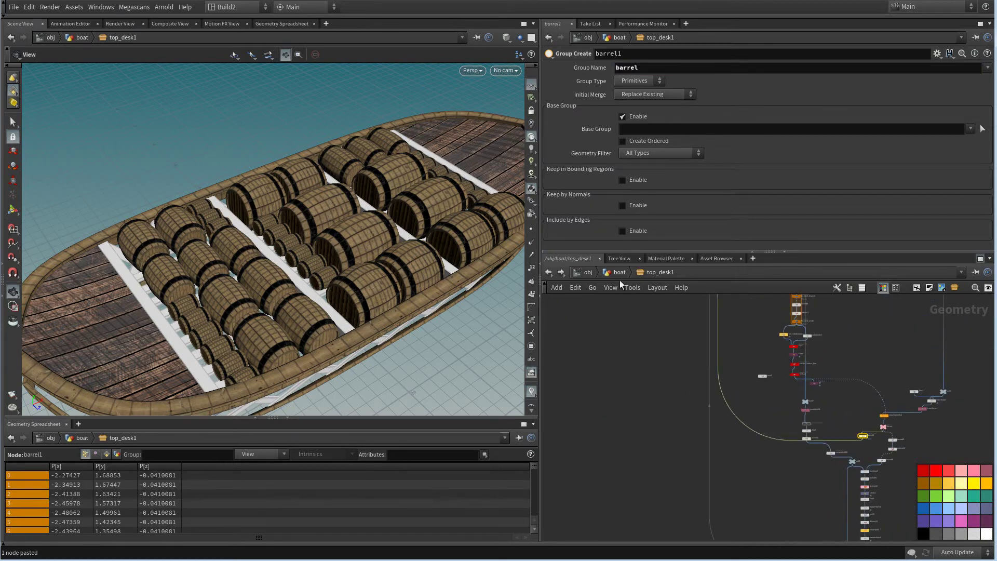
Return to the boat network and branch a new Delete node off the merge4 node
left_click(619, 273)
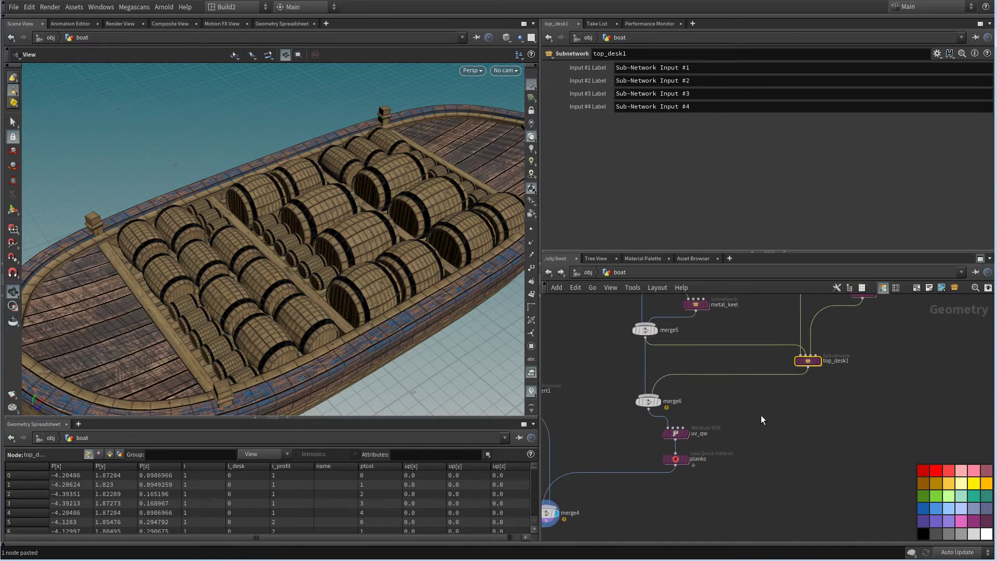
middle_click_drag(729, 385, 789, 351)
scroll(750, 391, "down", 3)
scroll(694, 416, "up", 2)
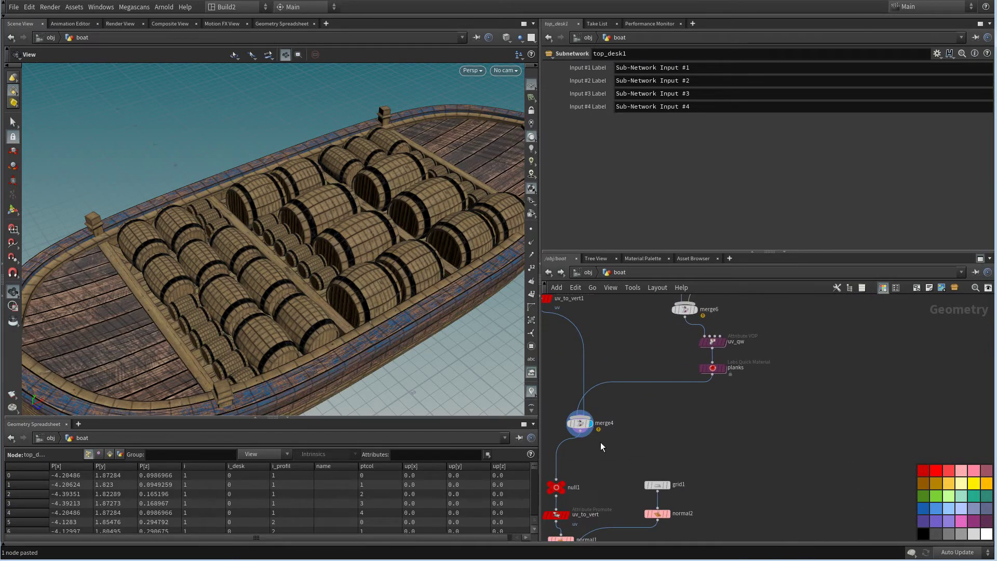
middle_click_drag(601, 445, 667, 363)
left_click(648, 324)
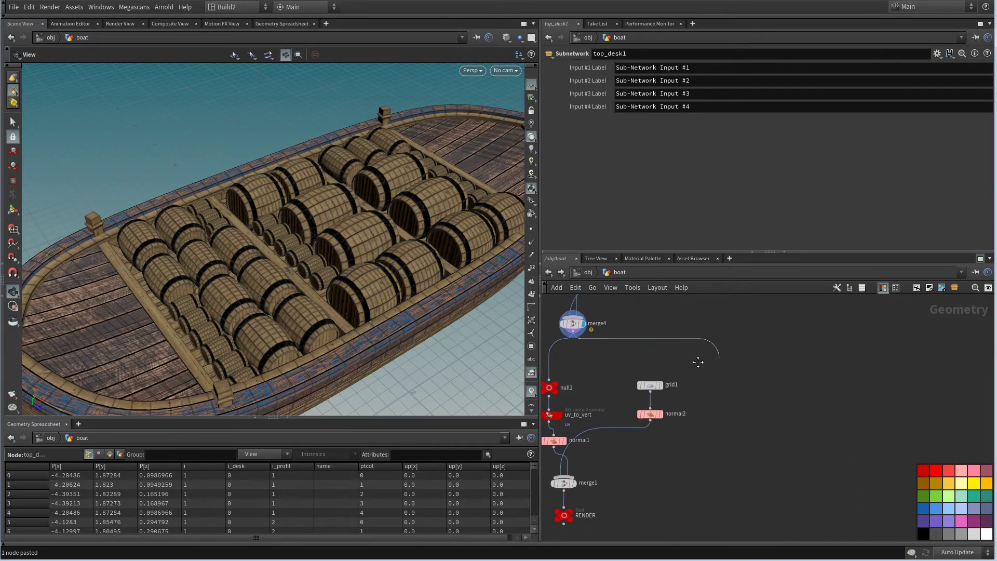
key("Tab")
type("de")
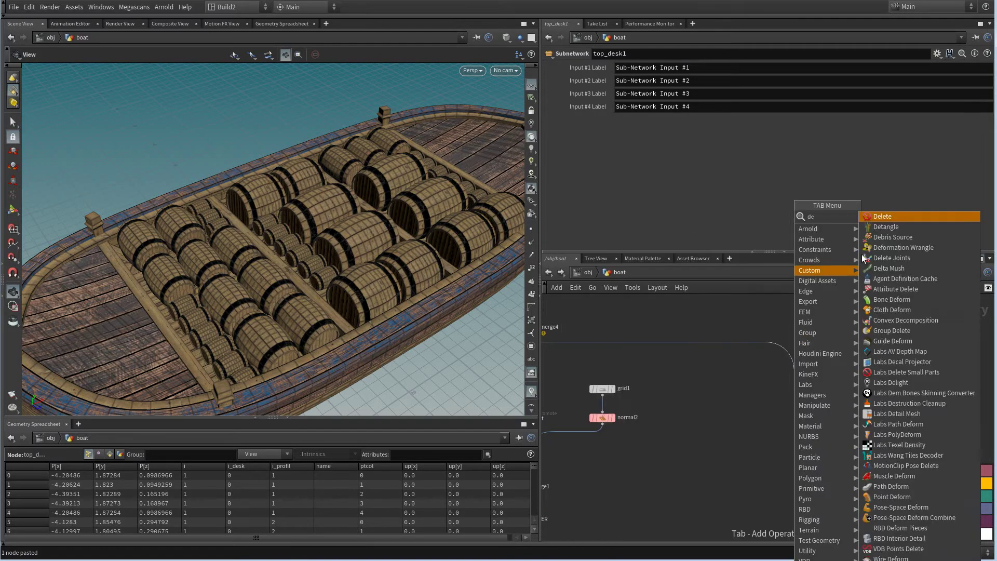
left_click(880, 217)
left_click(798, 374)
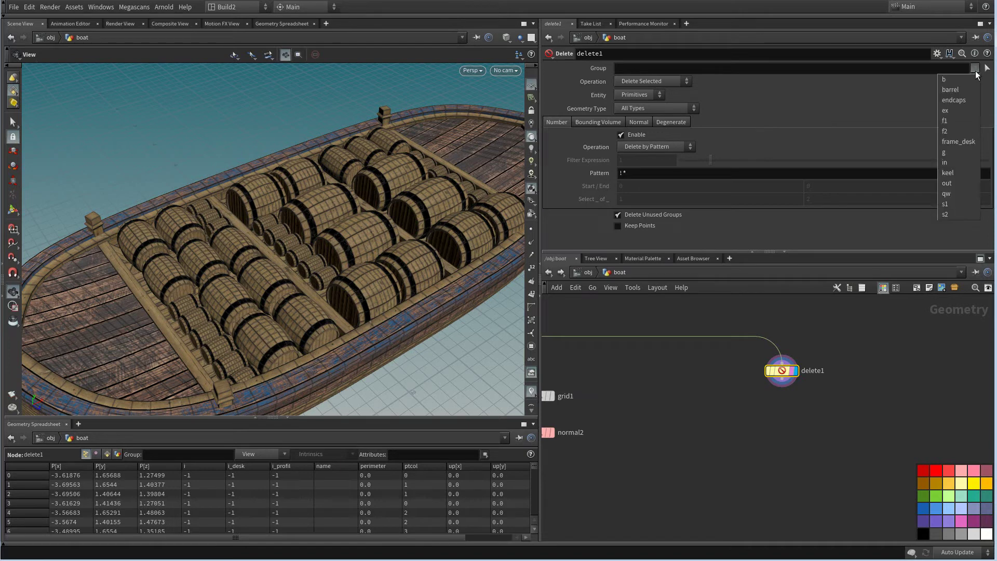
Set the new Delete node's group to barrel with the Delete Non-Selected operation, and rename the node barrel1
left_click(952, 89)
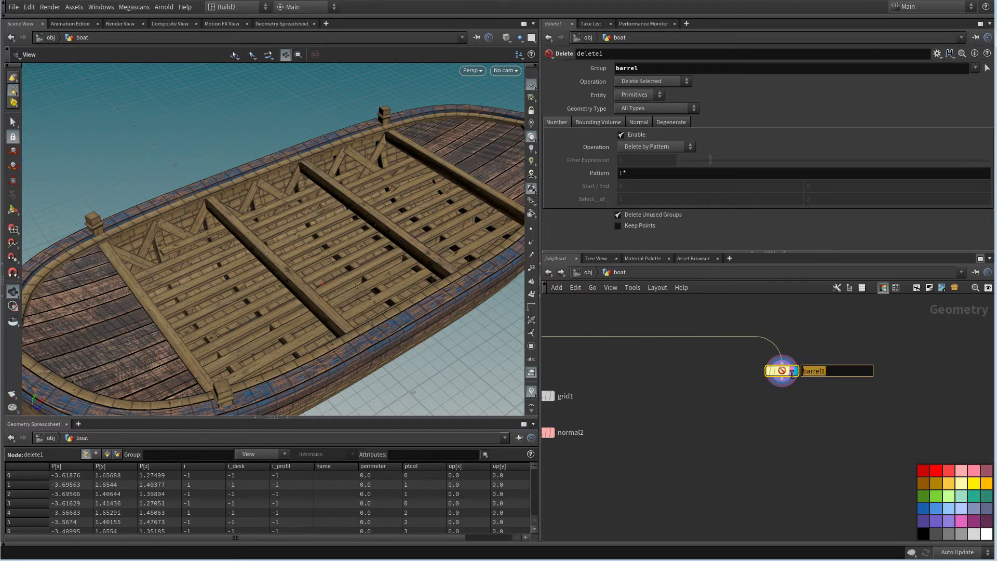
left_click(651, 79)
left_click(650, 102)
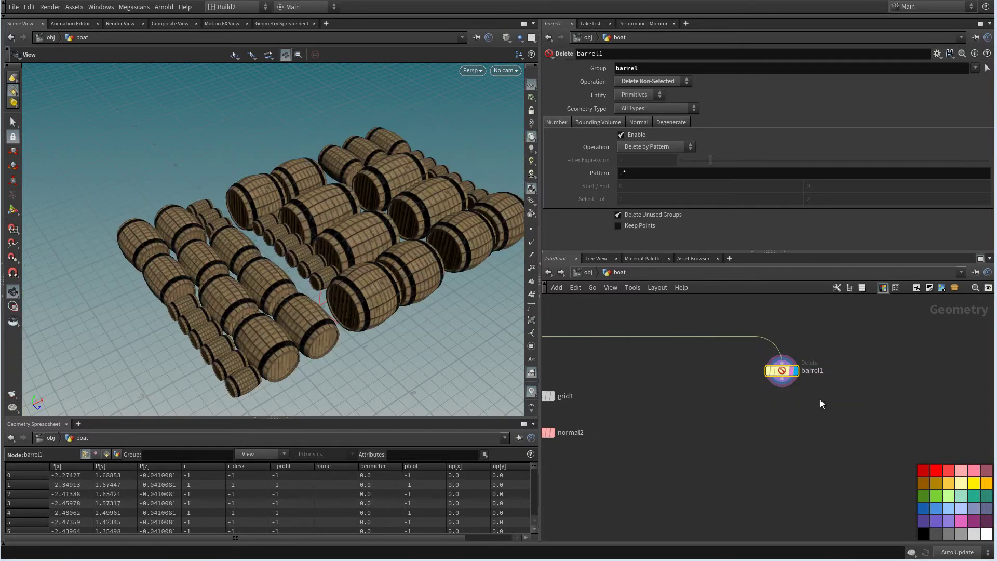
Duplicate the barrel1 Delete node beside the original on the same input
key("ctrl+c")
key("ctrl+v")
scroll(859, 314, "up", 2)
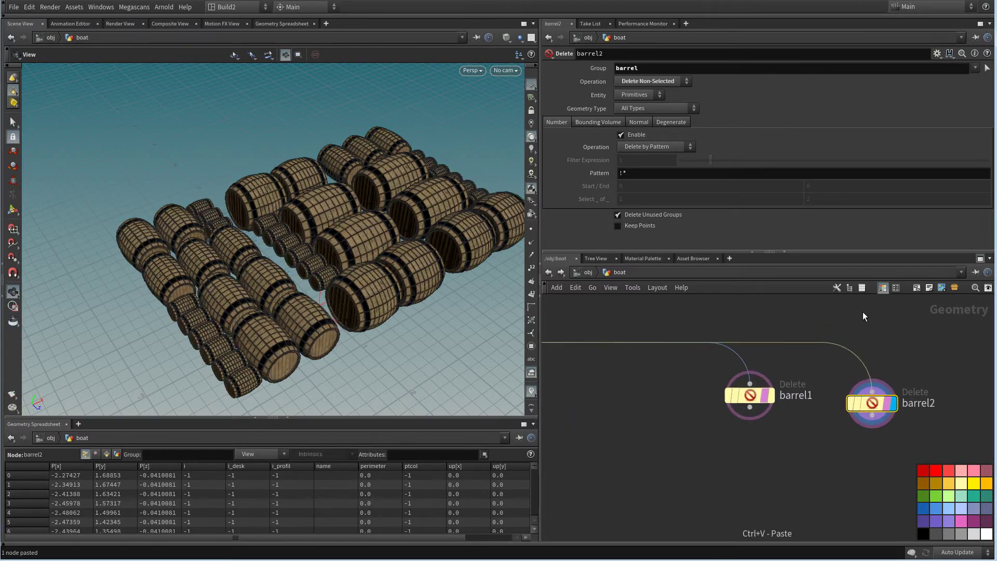
Add a Null node between merge4 and the two Delete nodes so it feeds both, and tidy their layout
key("Tab")
type("nu")
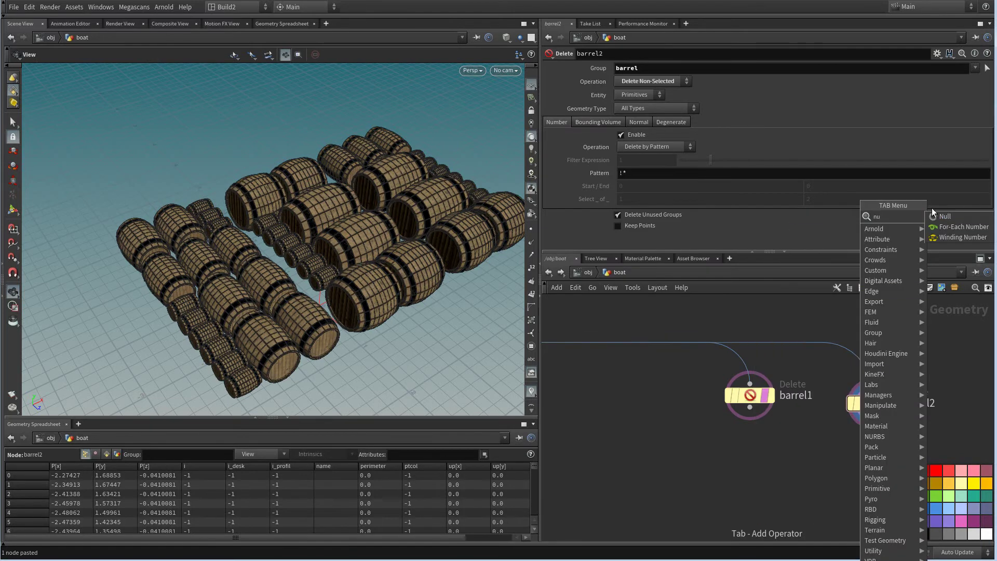
left_click(948, 217)
left_click(814, 308)
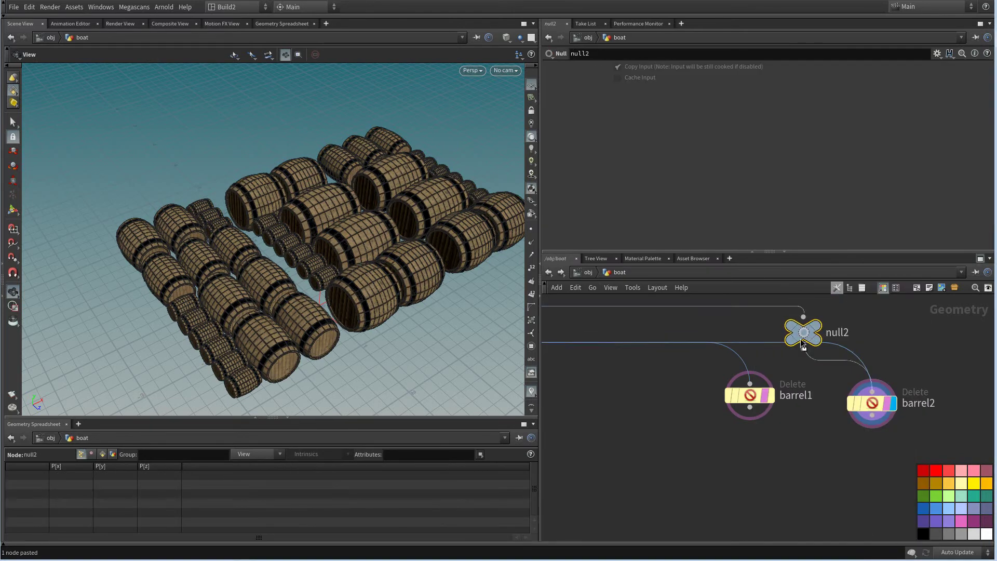
left_click_drag(801, 343, 801, 349)
left_click_drag(754, 393, 750, 436)
key("l")
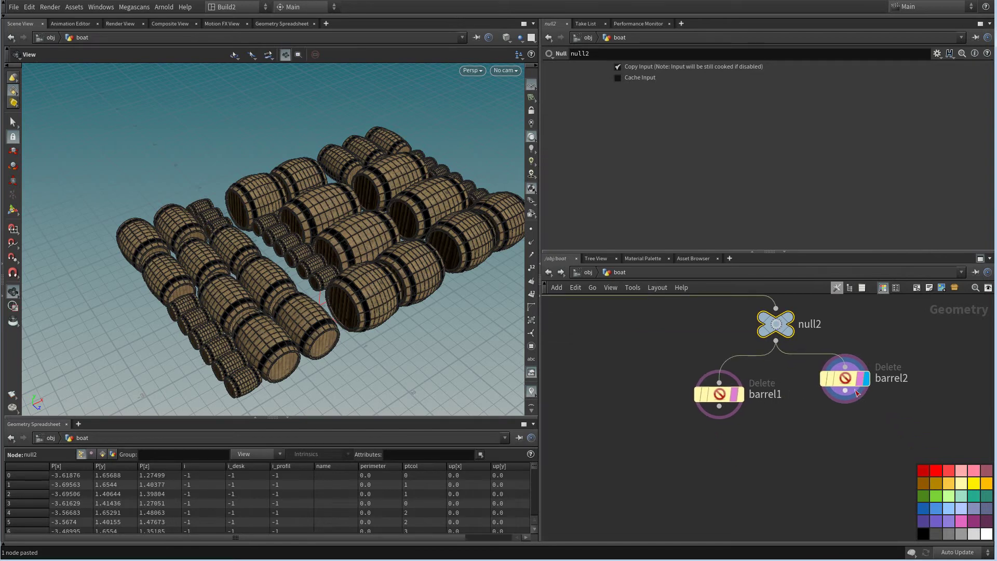
Save the scene file
left_click(14, 7)
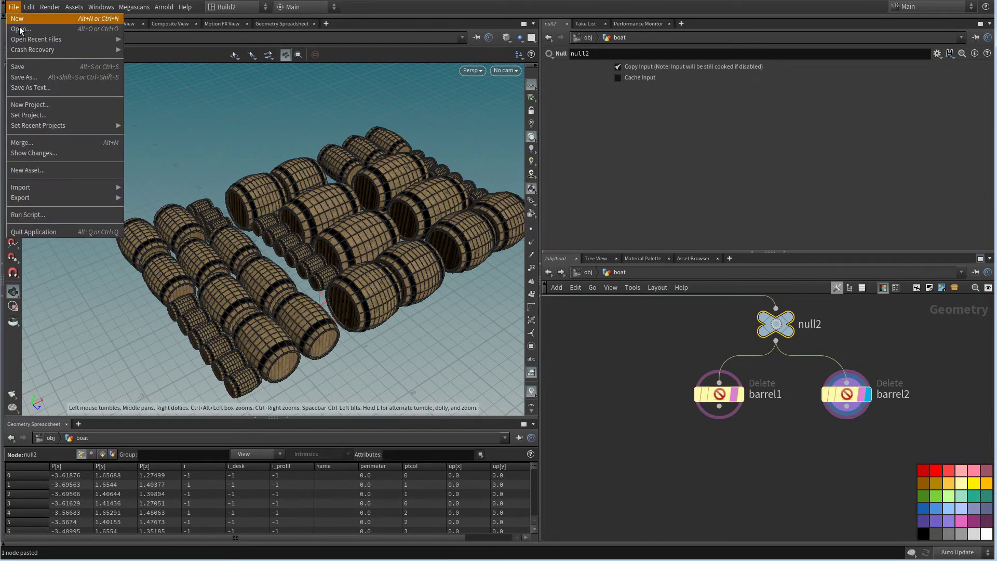
left_click(31, 67)
scroll(795, 429, "up", 1)
Turn off the template flags on both Delete nodes and display barrel1's geometry
mouse_move(689, 381)
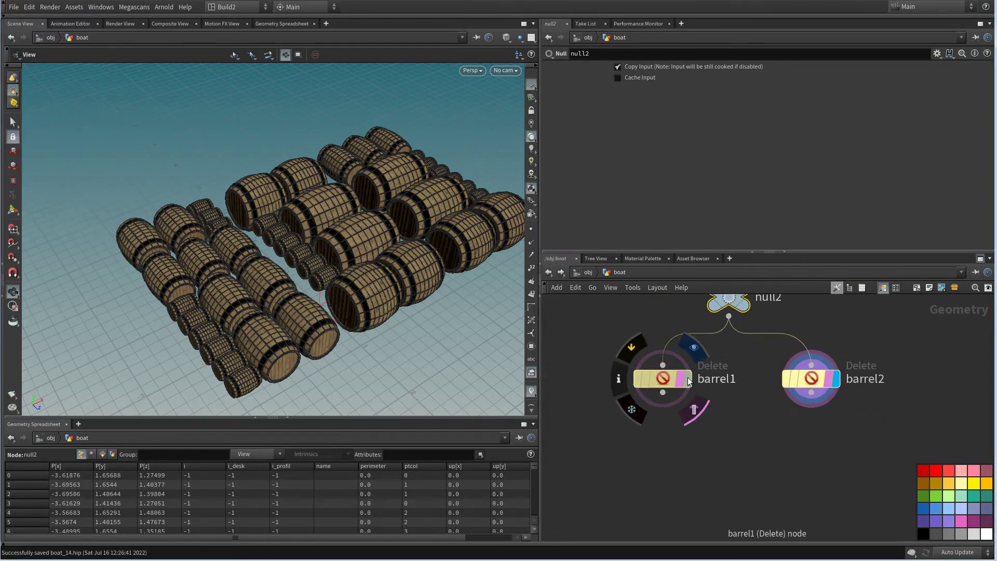
scroll(728, 394, "down", 2)
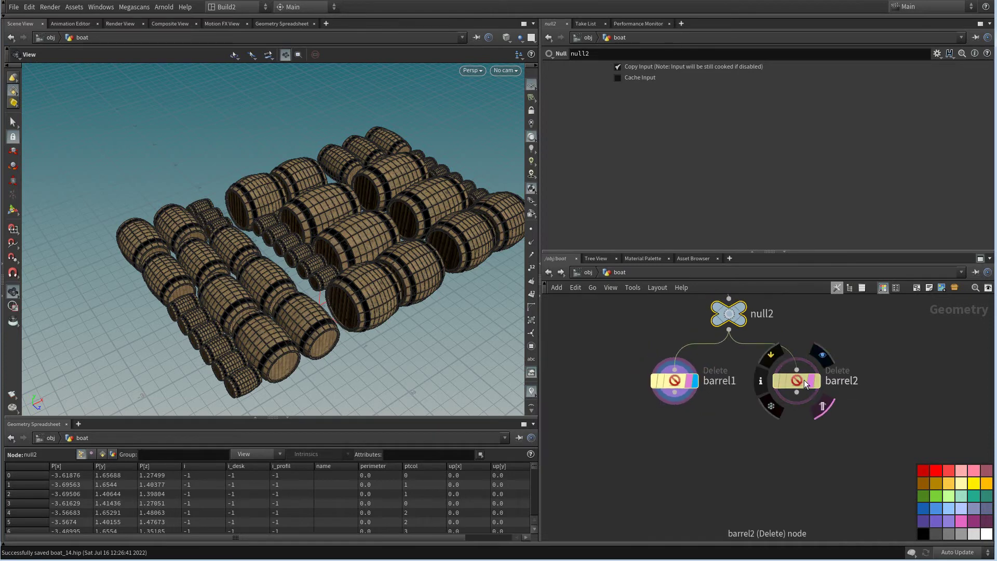
scroll(768, 408, "down", 3)
scroll(748, 411, "up", 4)
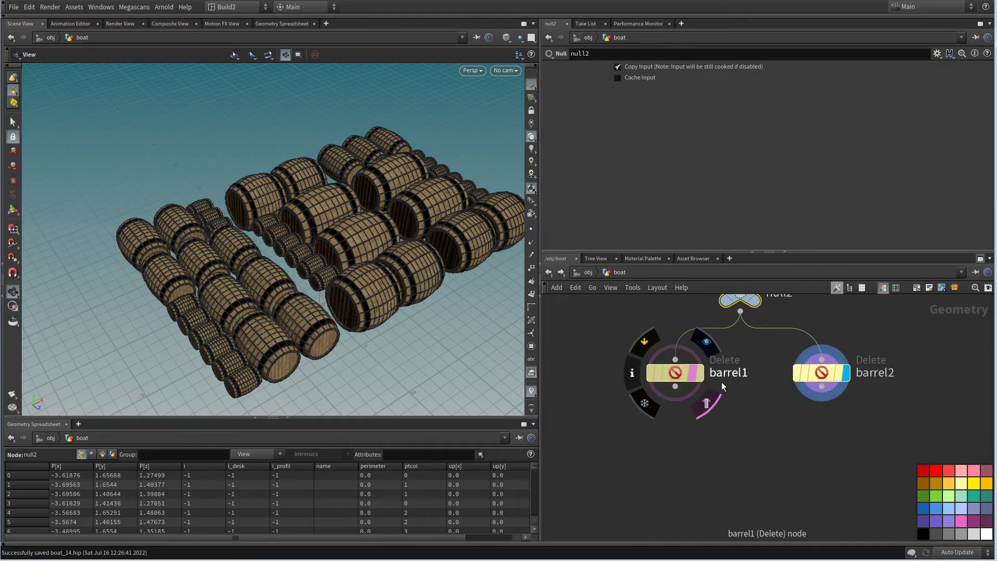
scroll(724, 410, "down", 1)
scroll(730, 414, "up", 1)
left_click(690, 391)
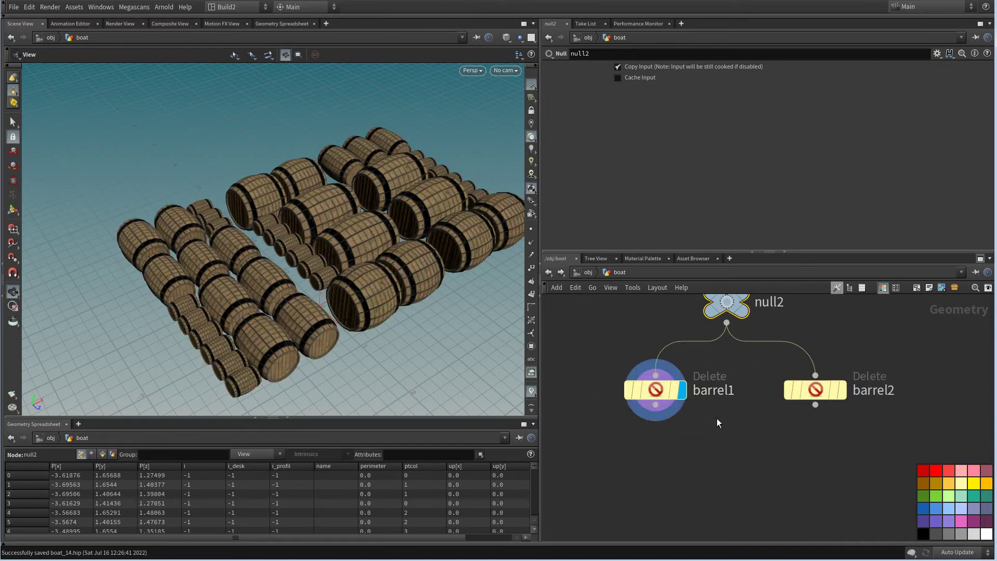
middle_click_drag(717, 419, 753, 413)
left_click_drag(507, 347, 505, 291)
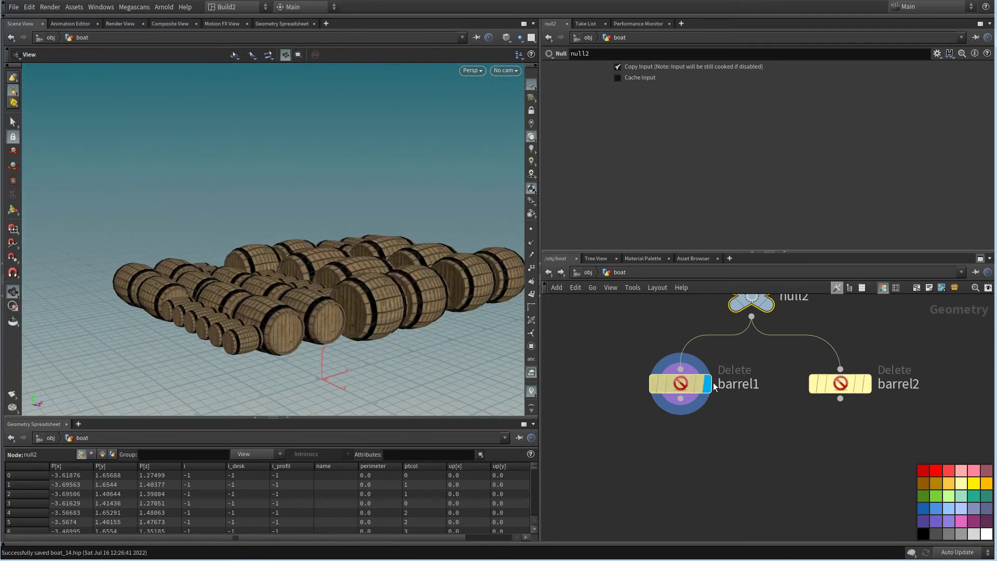
Display the duplicated Delete node, set its operation to Delete Selected, and rename it boat
left_click(868, 385)
left_click(851, 382)
left_click(658, 83)
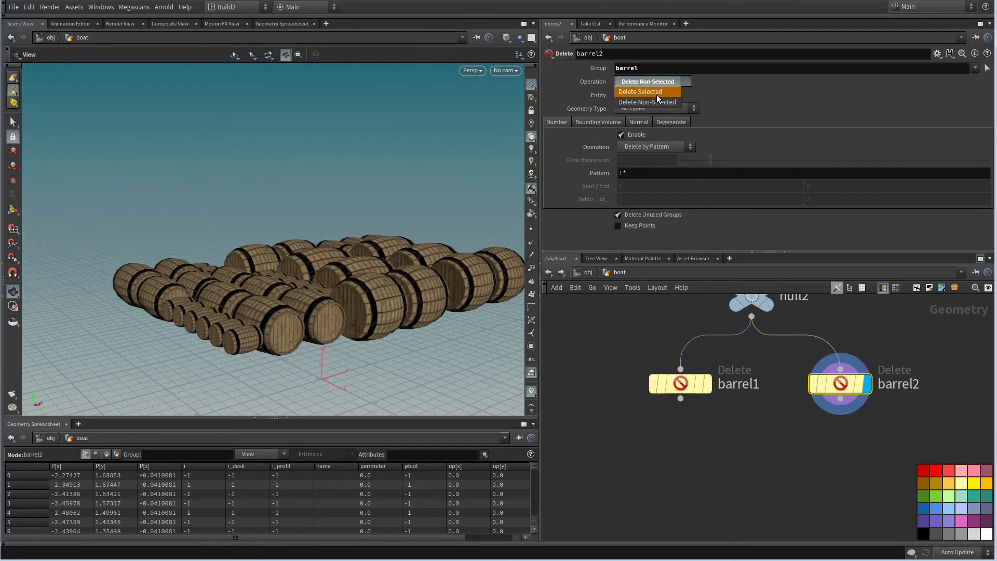
left_click(657, 95)
double_click(914, 384)
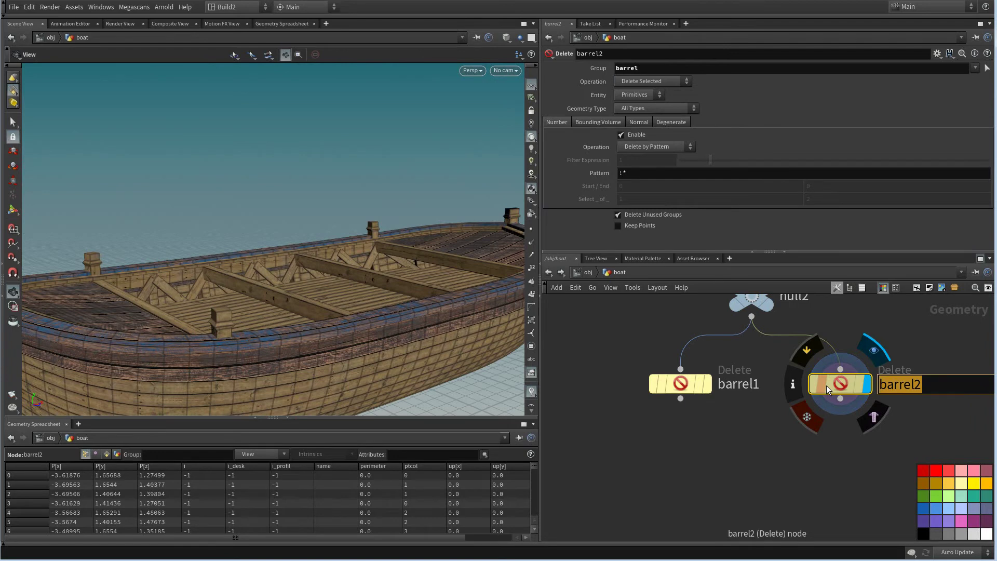
type("boat")
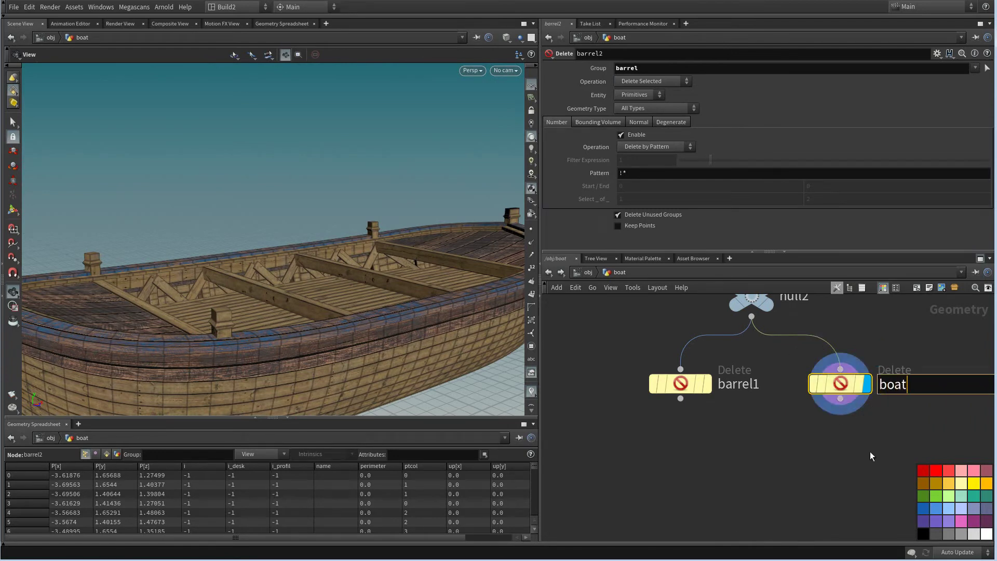
key("Return")
scroll(860, 439, "down", 2)
middle_click_drag(814, 434, 787, 427)
left_click_drag(429, 293, 488, 359)
scroll(639, 419, "down", 1)
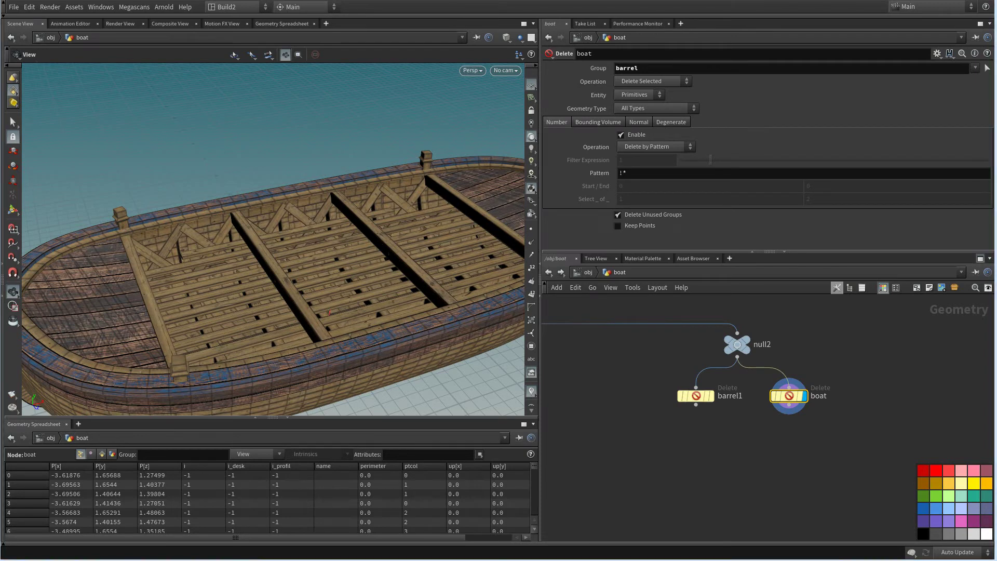
Copy the null2 node, connect the copy below the boat Delete node, and rename it static
middle_click_drag(777, 490, 708, 509)
scroll(708, 509, "up", 3)
left_click(725, 454)
key("Up")
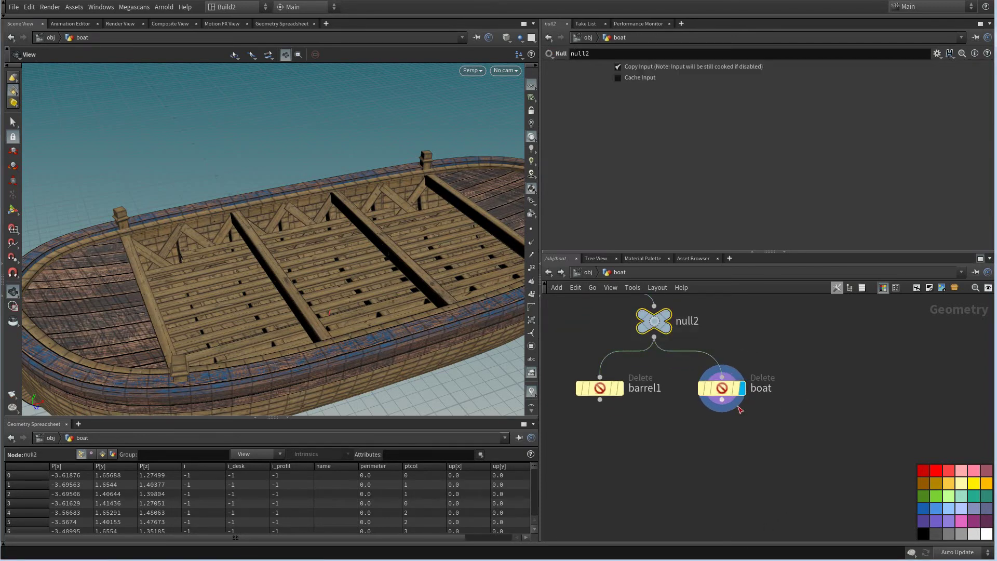
key("ctrl+c")
key("ctrl+v")
left_click_drag(721, 399, 808, 419)
left_click_drag(810, 434, 707, 451)
left_click(784, 452)
type("s")
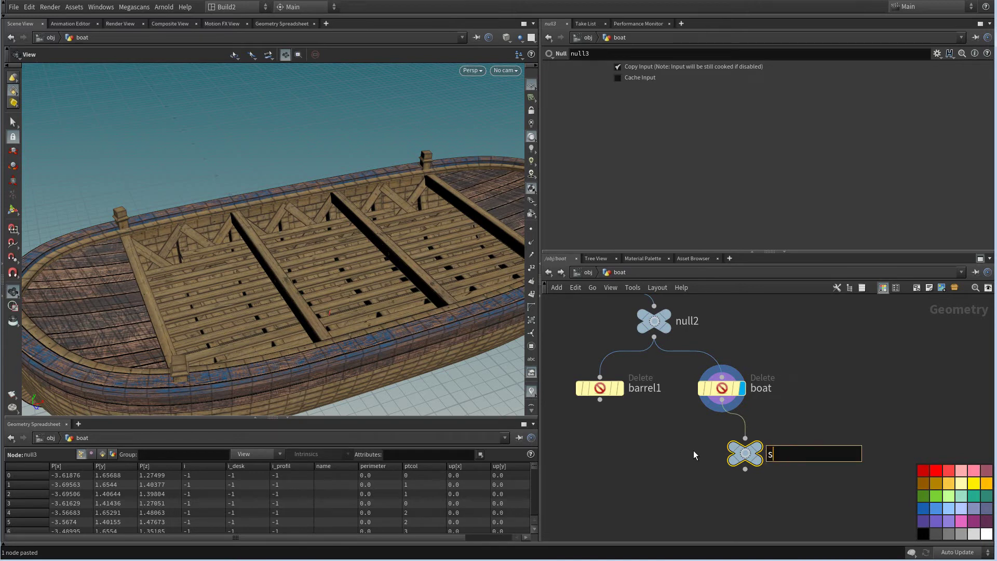
type("tatic")
middle_click_drag(699, 510, 728, 501)
left_click_drag(780, 442, 772, 435)
middle_click_drag(722, 426, 739, 448)
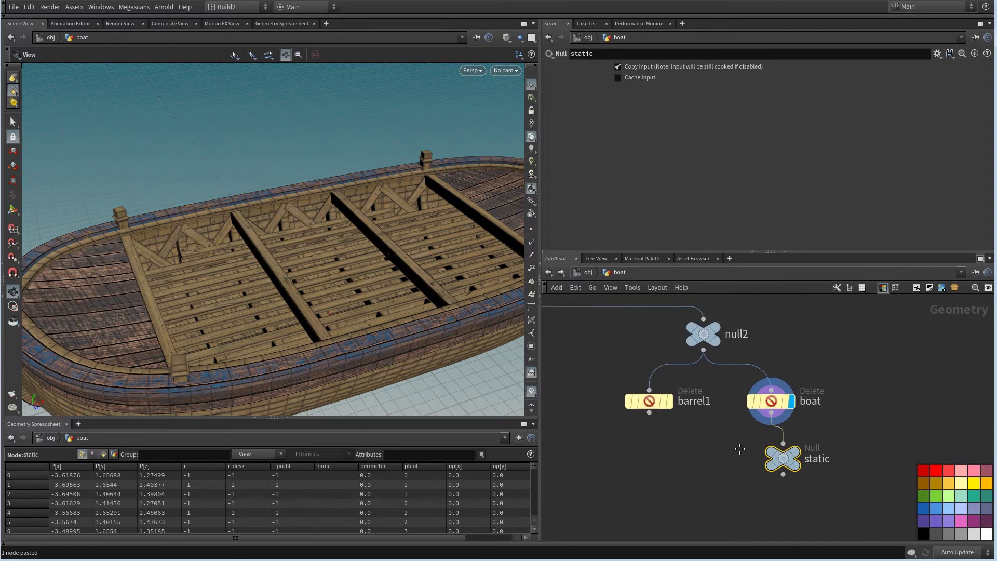
Duplicate the static null and connect the copy to the output of the barrel1 Delete node
key("ctrl+c")
key("ctrl+v")
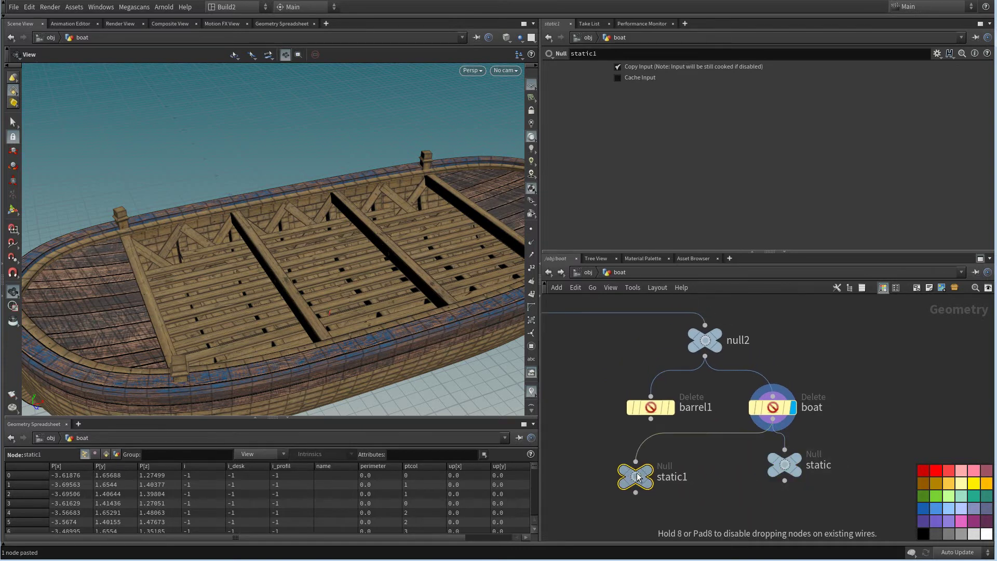
left_click_drag(636, 461, 650, 418)
left_click_drag(636, 474, 646, 464)
Rename the copied null below barrel1 with the word barrel copied from that Delete node's name
left_click(695, 407)
left_click_drag(709, 408, 643, 410)
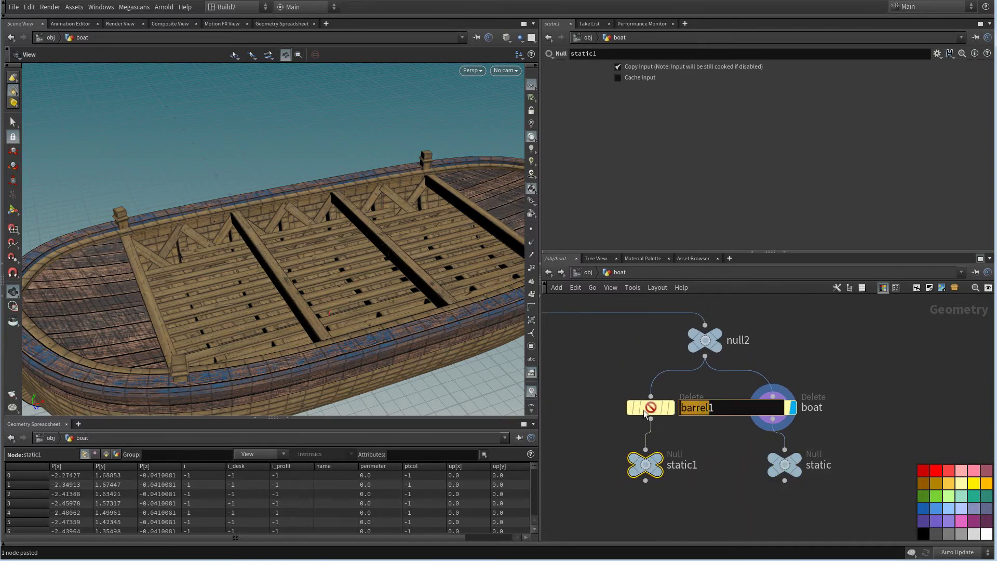
key("ctrl+c")
left_click(685, 465)
left_click_drag(693, 465, 668, 463)
key("ctrl+v")
middle_click_drag(680, 490, 700, 476)
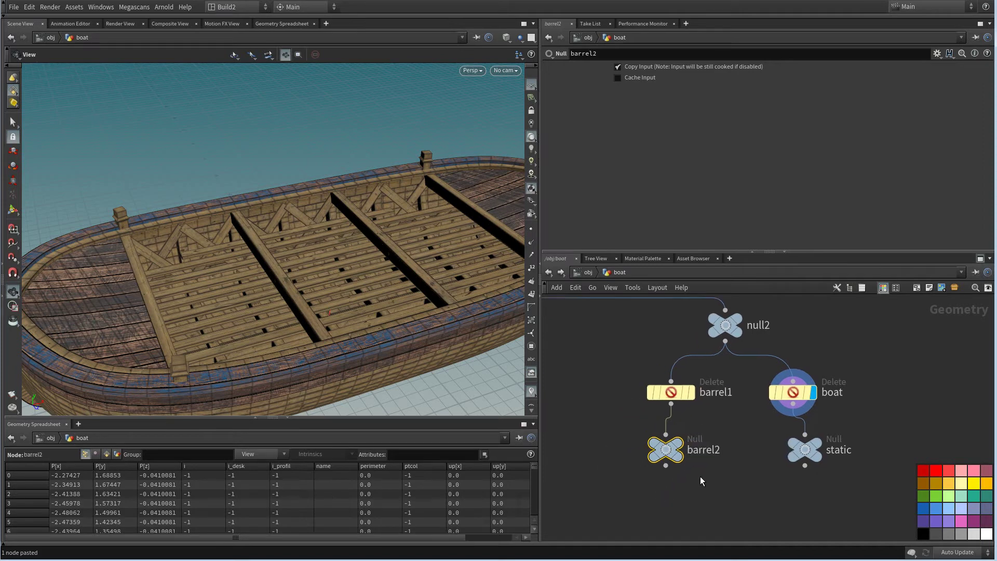
Align the barrel null under its Delete node and colour the barrel and static nulls light pink
scroll(700, 476, "up", 1)
left_click_drag(657, 448, 663, 448)
left_click_drag(866, 474, 662, 417)
left_click(961, 470)
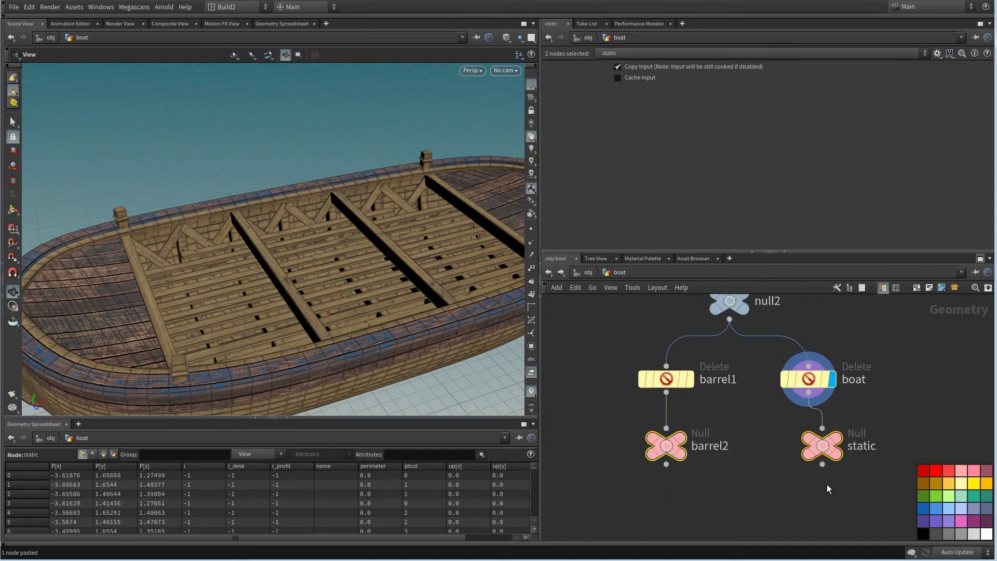
middle_click_drag(828, 488, 782, 429)
left_click(701, 443)
key("Tab")
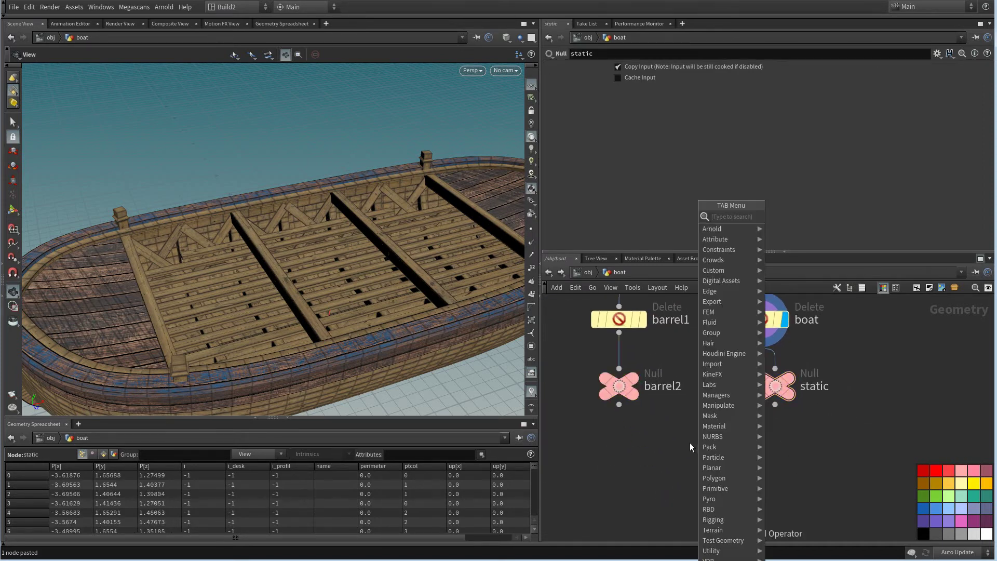
key("Escape")
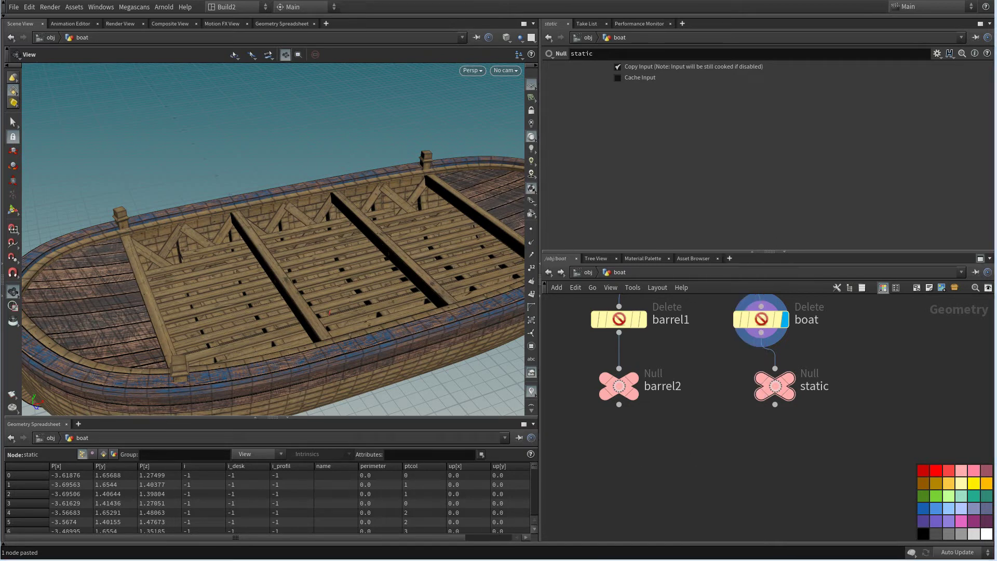
middle_click_drag(715, 479, 721, 448)
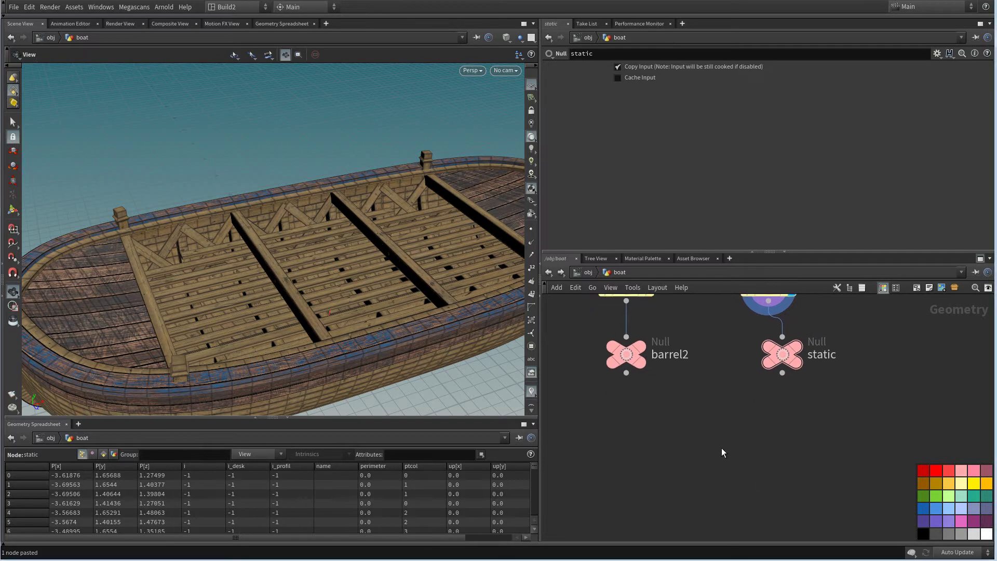
right_click_drag(699, 442, 712, 434)
middle_click_drag(722, 416, 730, 419)
right_click_drag(730, 419, 702, 444)
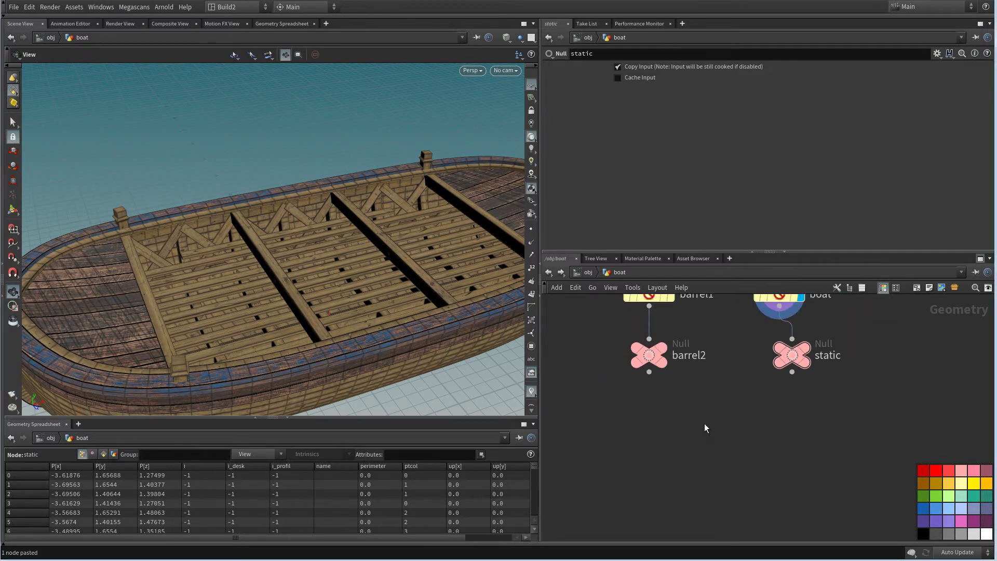
Add a DOP Network node below the barrel and static nulls
key("Tab")
type("d")
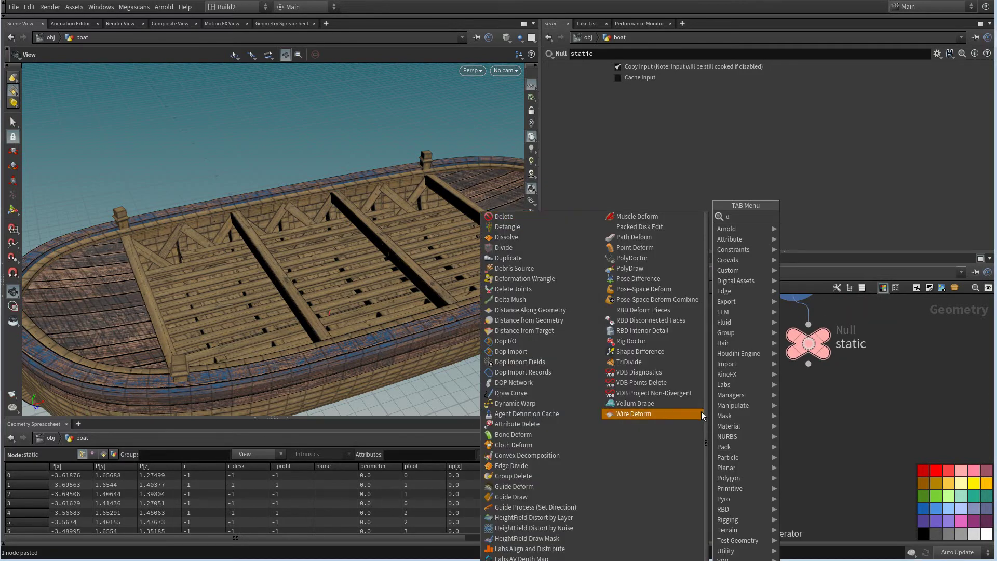
type("op")
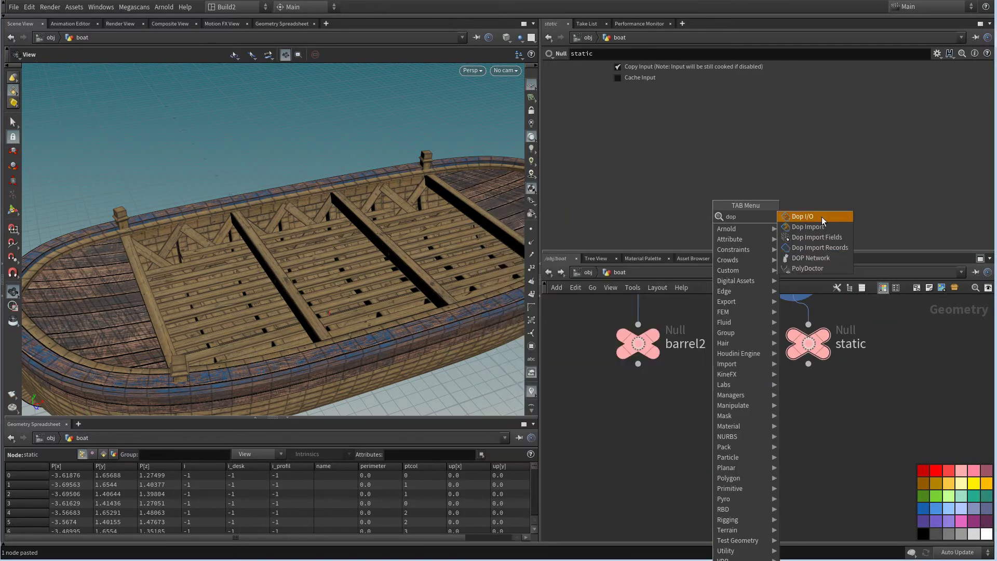
left_click(818, 258)
left_click(722, 413)
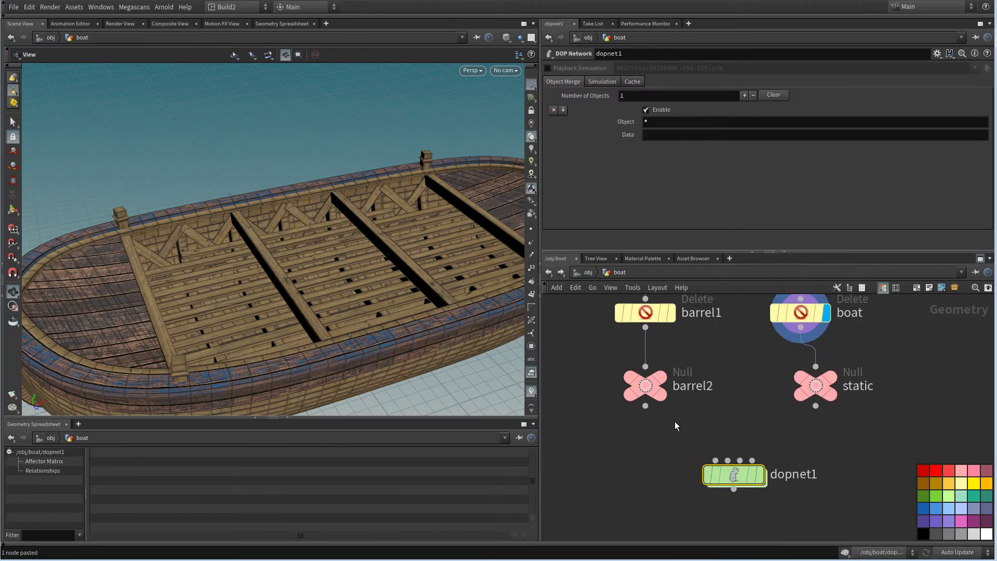
Connect the barrel2 null to the DOP network's first input and display the DOP network
left_click(662, 385)
scroll(669, 444, "up", 2)
left_click_drag(640, 399, 723, 463)
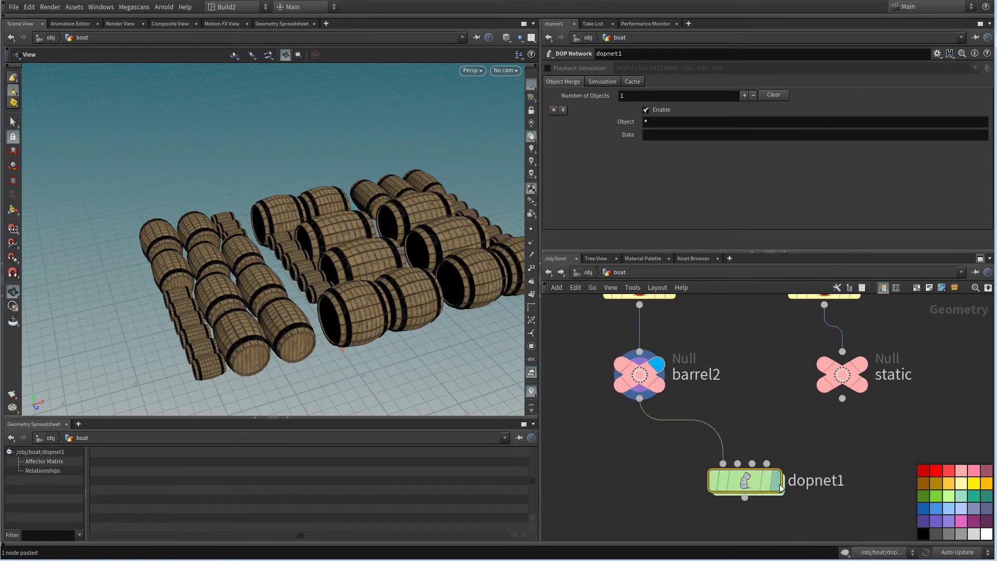
left_click(779, 483)
double_click(737, 481)
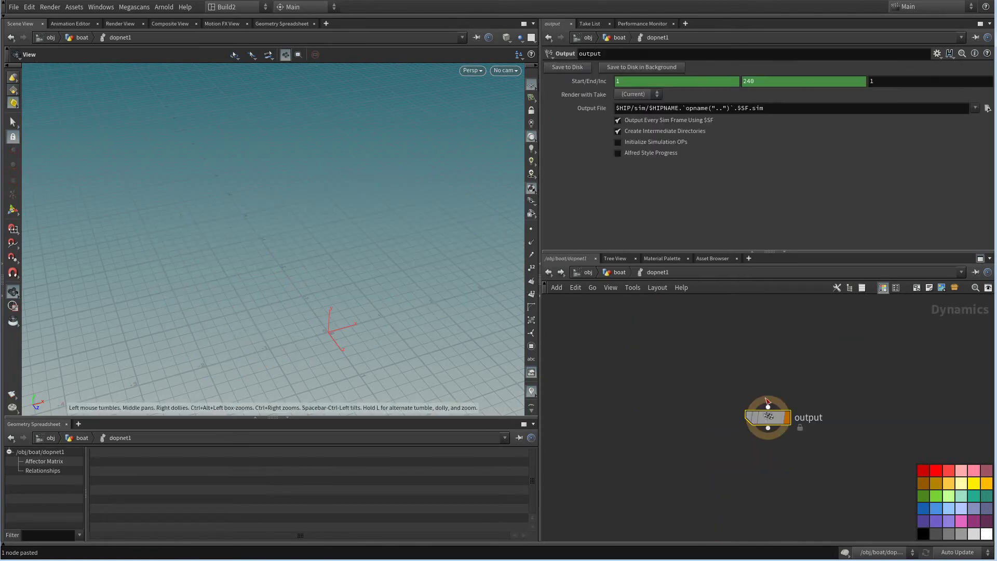
key("Tab")
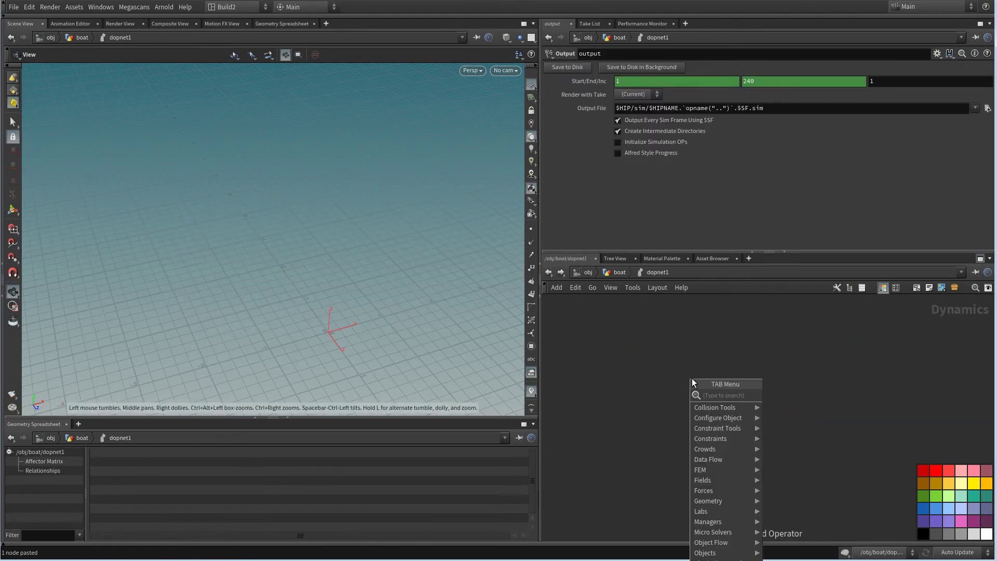
left_click(641, 384)
left_click(552, 273)
scroll(685, 403, "down", 1)
middle_click_drag(706, 401, 707, 405)
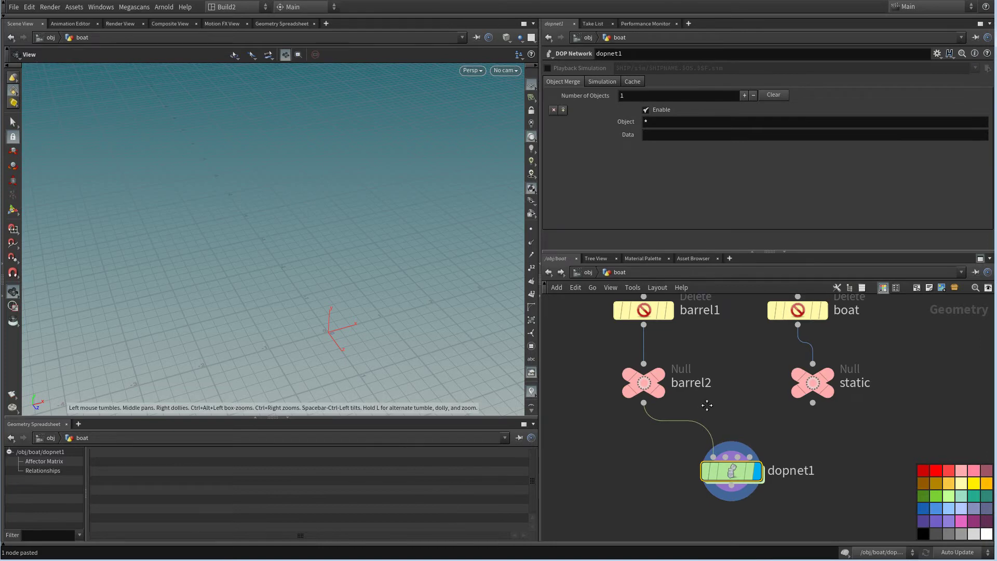
Insert an Assemble node between the barrel2 null and the DOP network, and move the DOP network lower
scroll(652, 434, "up", 2)
key("Tab")
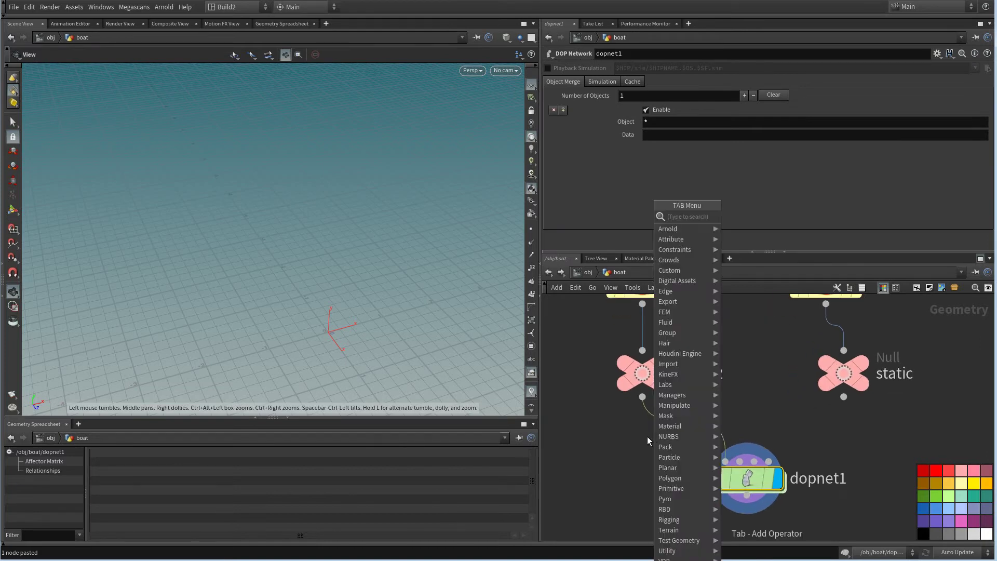
mouse_move(675, 322)
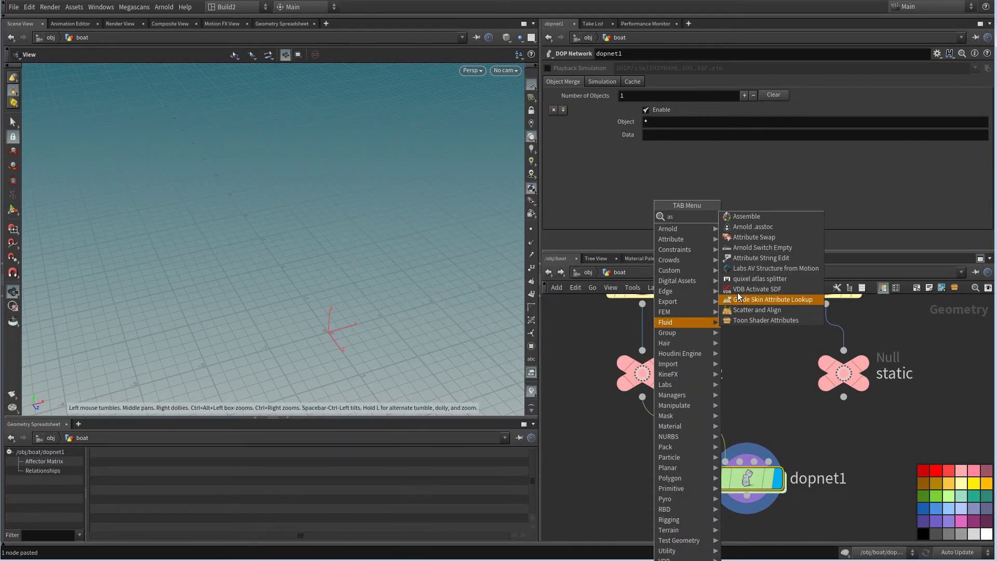
left_click(752, 227)
left_click(608, 426)
left_click_drag(607, 426, 644, 431)
middle_click_drag(719, 429, 732, 389)
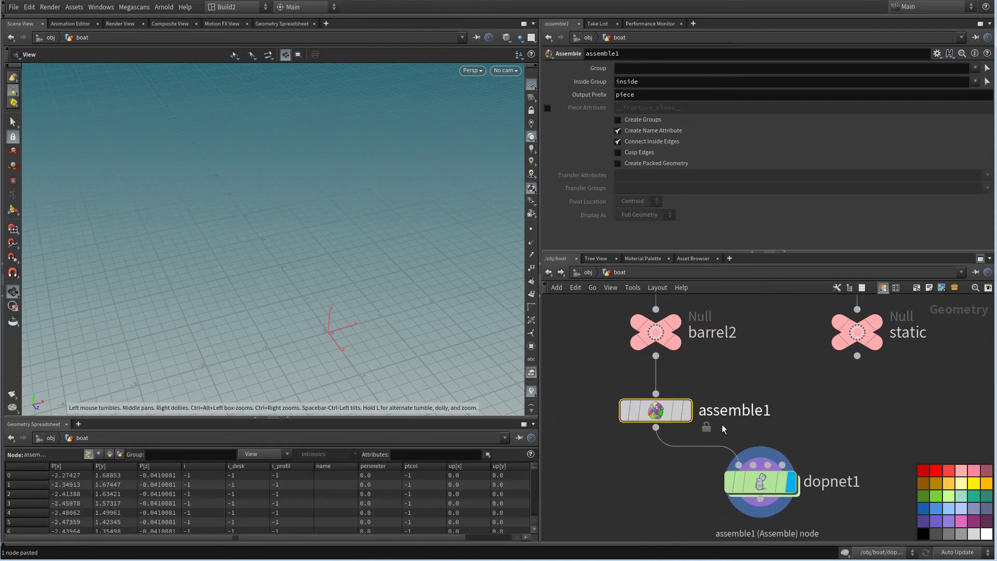
left_click_drag(753, 480, 776, 516)
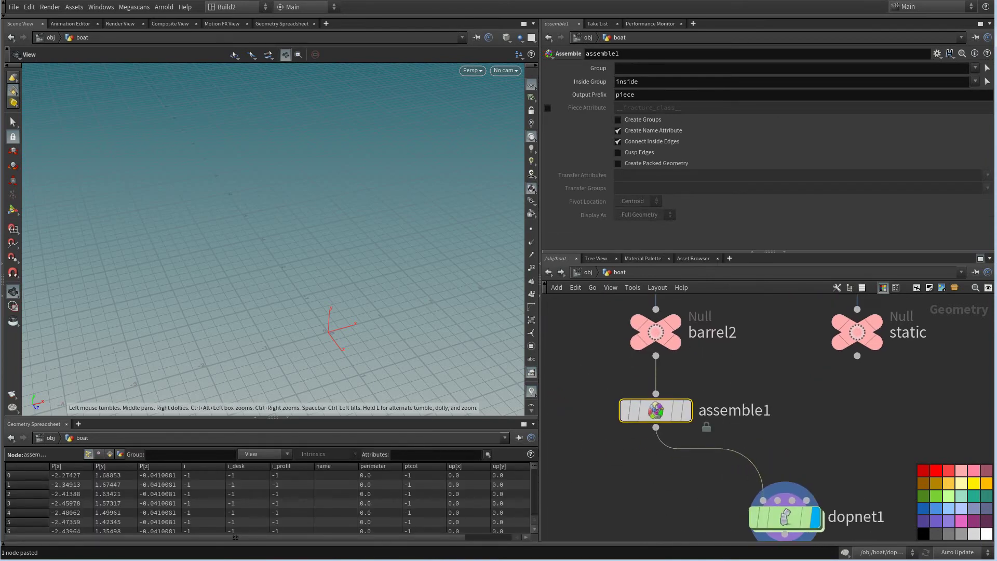
Colour the Assemble node dark purple
double_click(716, 443)
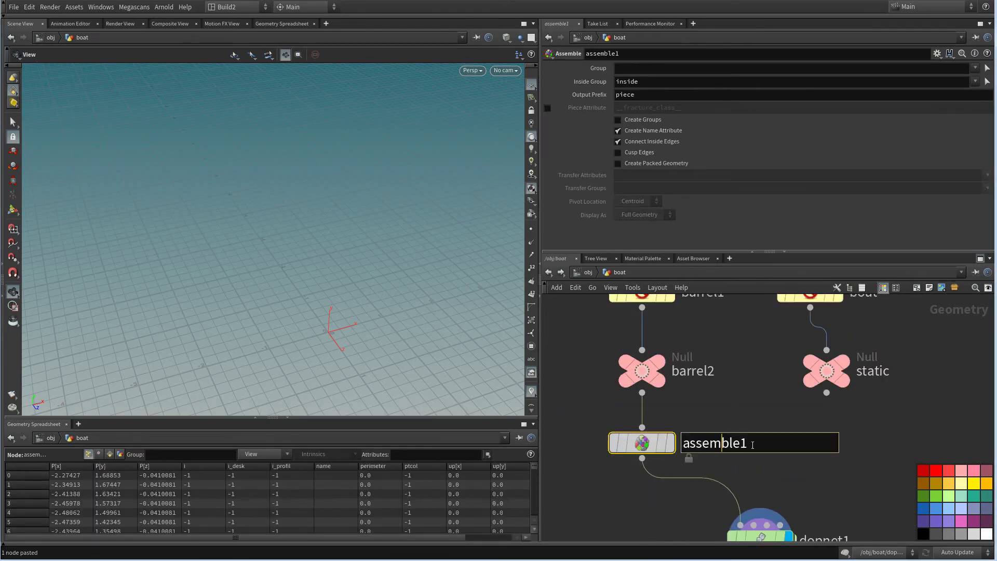
left_click(660, 443)
left_click(987, 521)
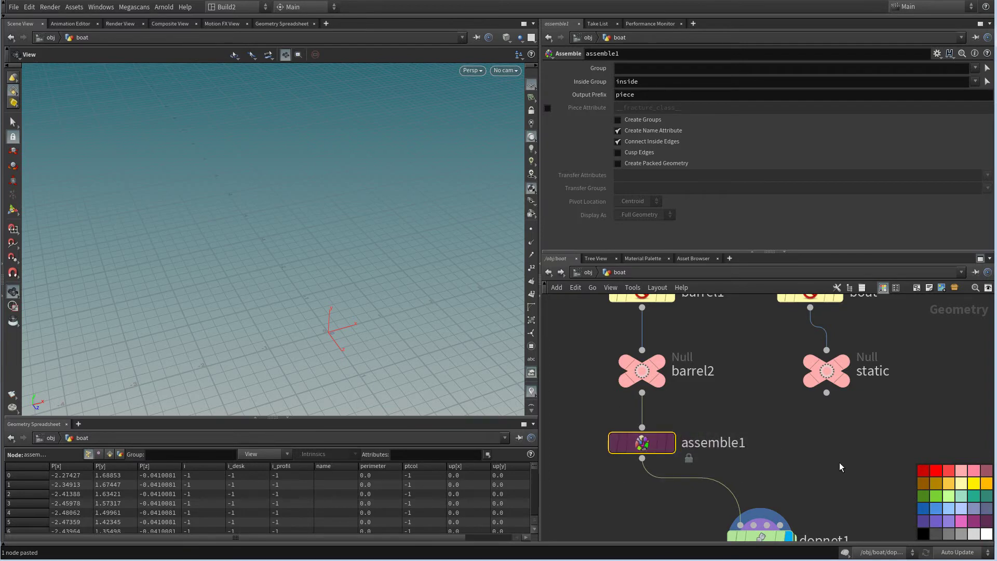
Set the Assemble node's output prefix to barrel
left_click_drag(657, 97, 600, 92)
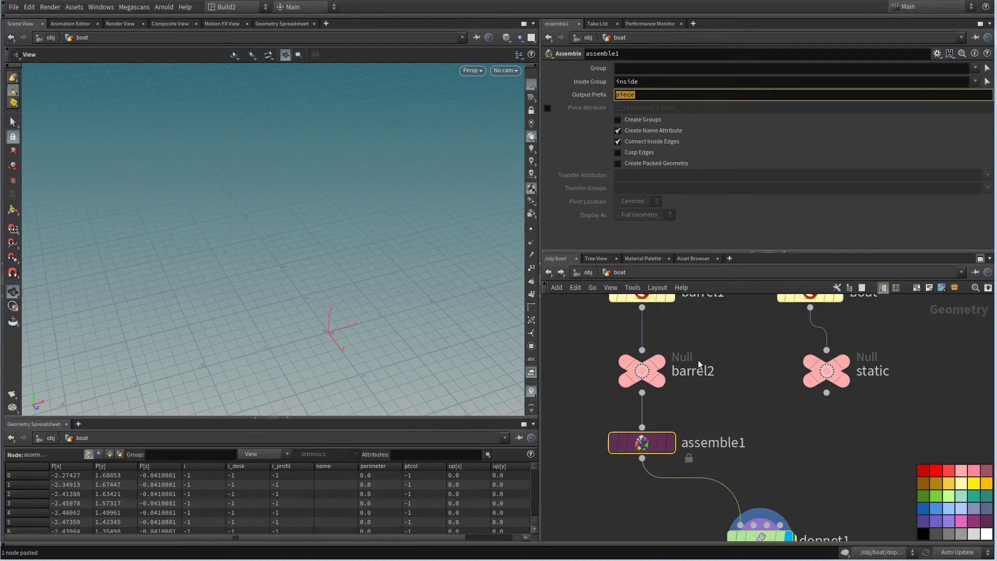
middle_click_drag(715, 385, 717, 447)
double_click(711, 434)
left_click_drag(711, 433, 640, 436)
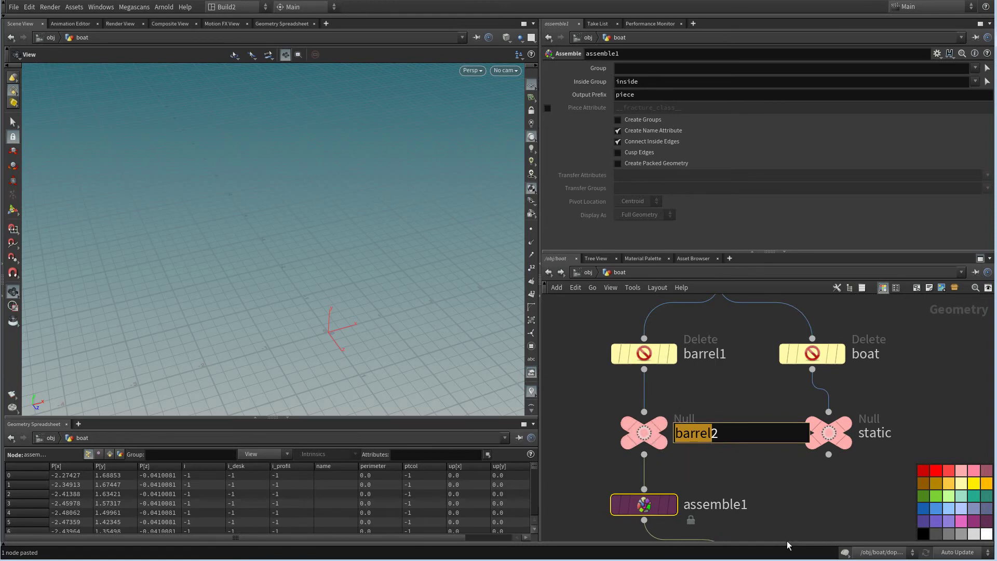
left_click_drag(788, 542, 638, 425)
middle_click_drag(744, 462, 732, 382)
left_click(633, 424)
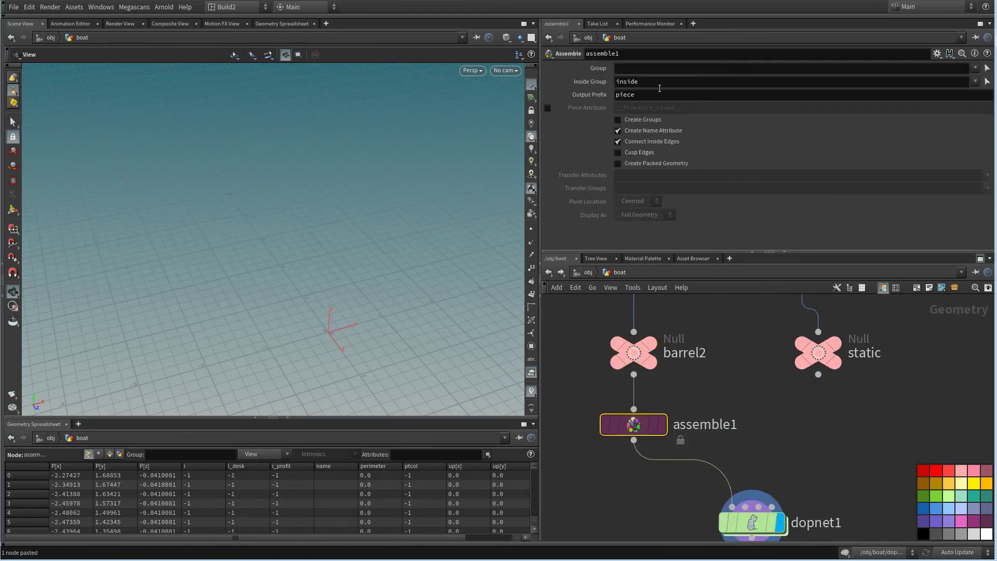
double_click(626, 94)
type("barrel")
Disable Connect Inside Edges and enable Create Packed Geometry on the Assemble node
left_click(617, 141)
left_click(618, 163)
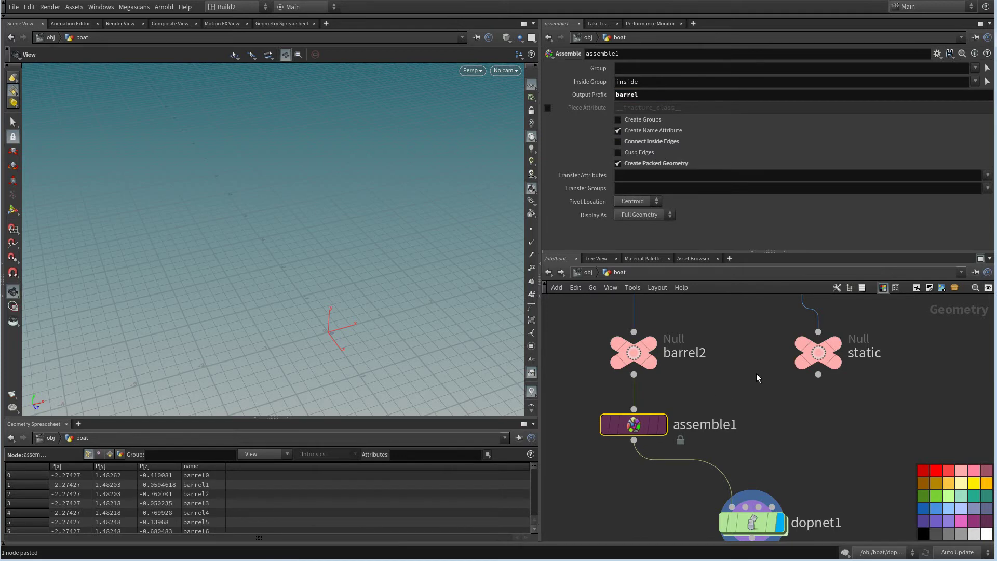
left_click(987, 175)
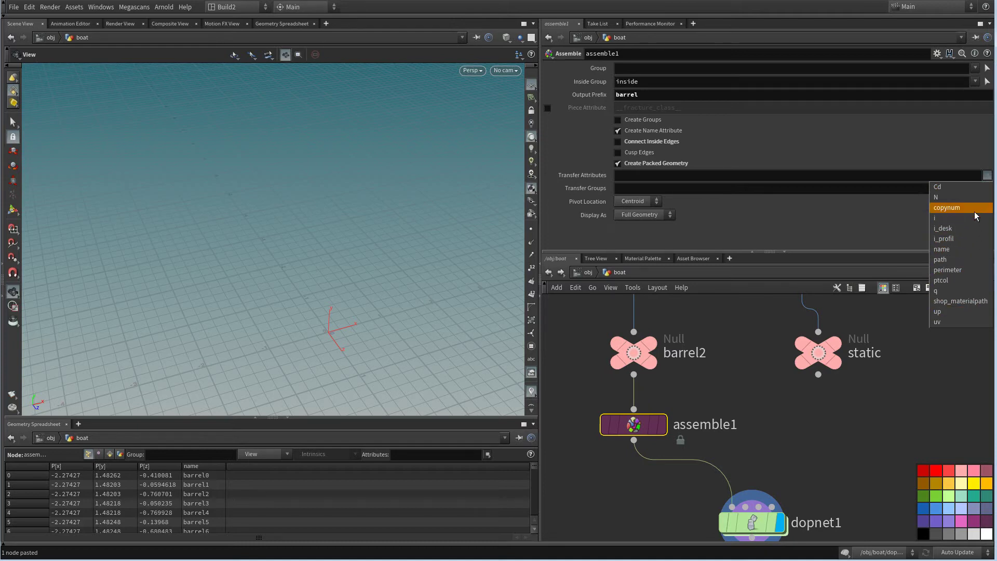
left_click(845, 444)
scroll(800, 440, "down", 4)
middle_click_drag(797, 441, 745, 396)
scroll(727, 414, "up", 1)
right_click_drag(422, 286, 405, 338)
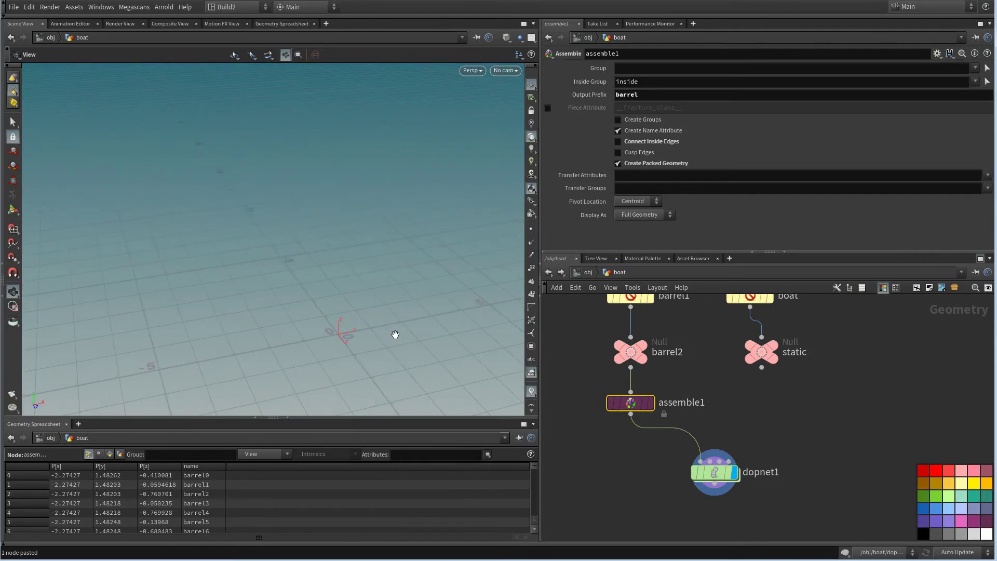
Enter the DOP network and add a Merge node
left_click(714, 471)
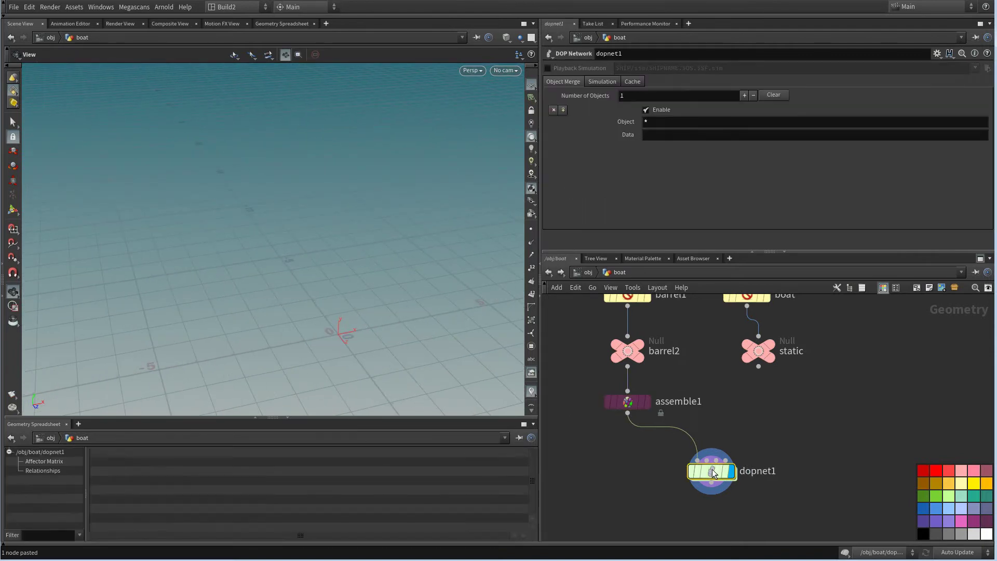
double_click(712, 470)
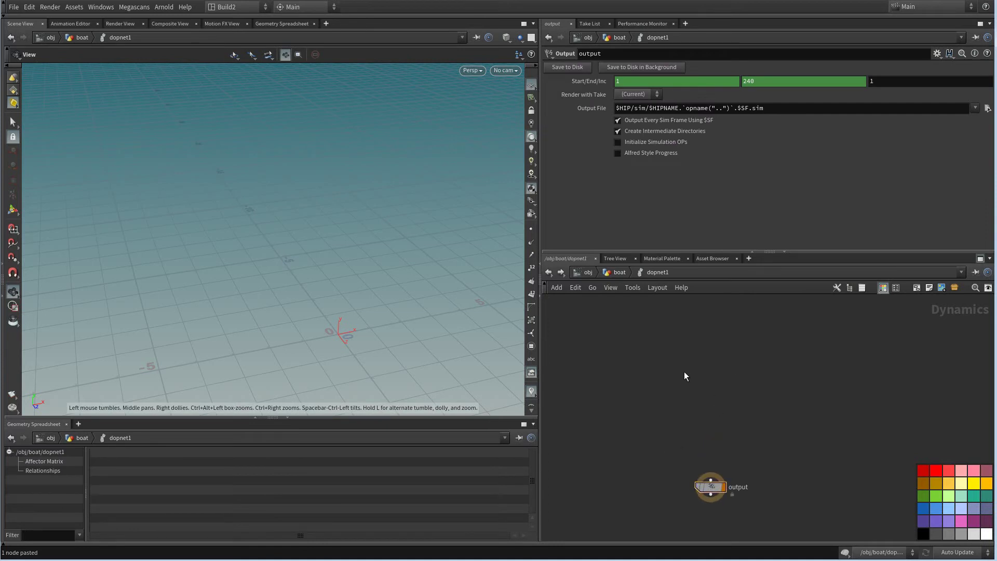
scroll(670, 420, "up", 3)
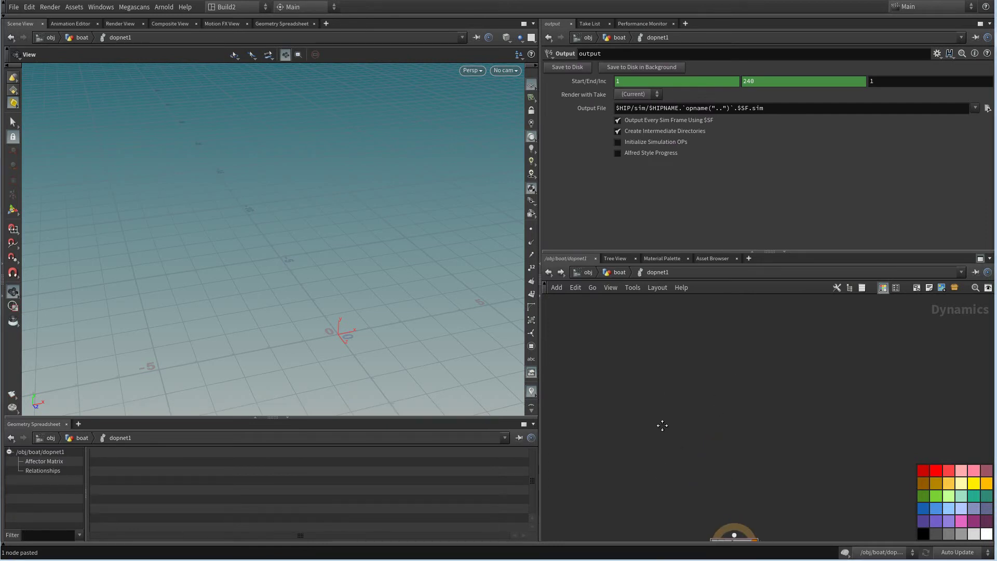
middle_click_drag(709, 407, 689, 376)
scroll(689, 382, "down", 1)
key("Tab")
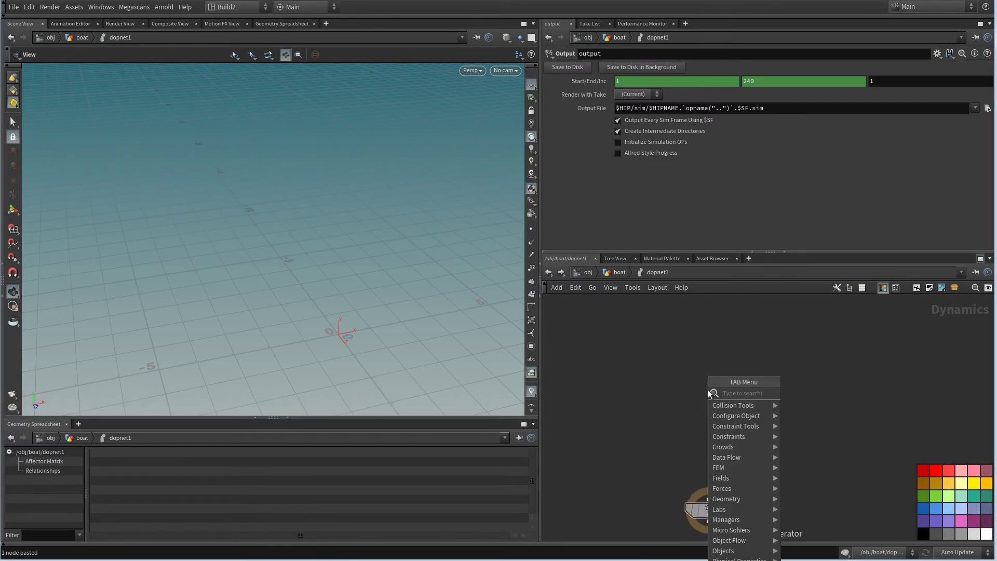
type("m")
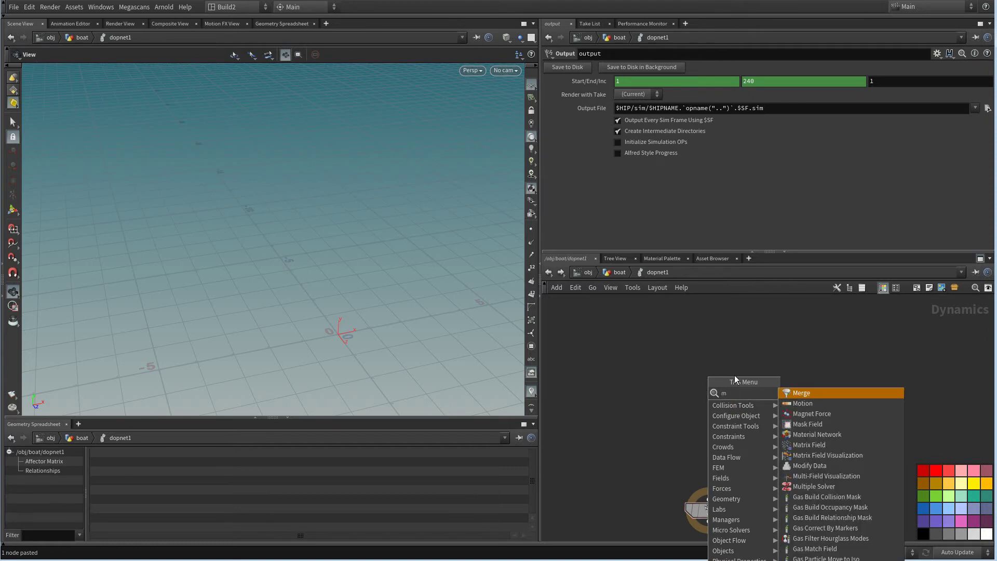
type("erge")
left_click(819, 390)
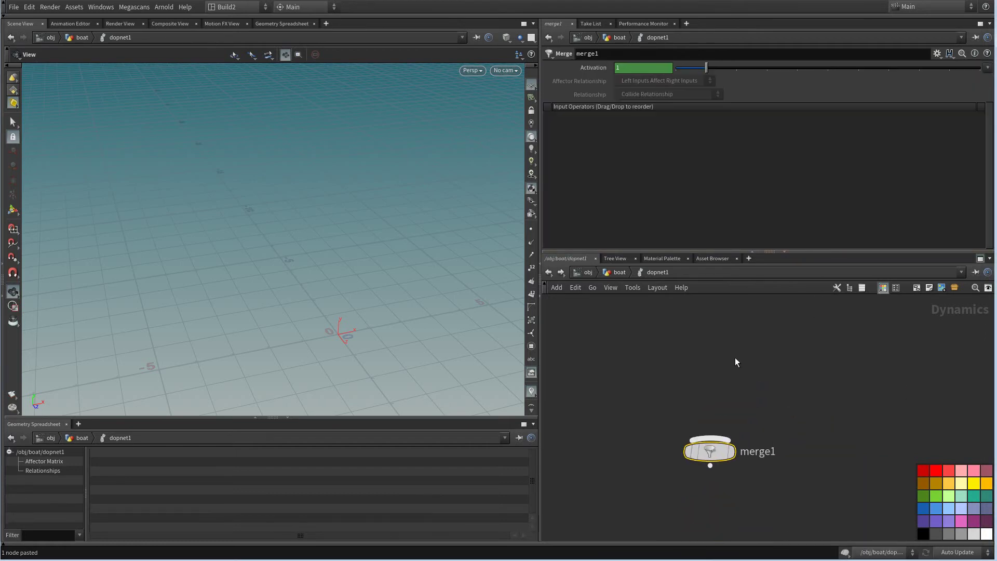
Try to add a Gravity Force node above the Merge node
key("Tab")
type("ge")
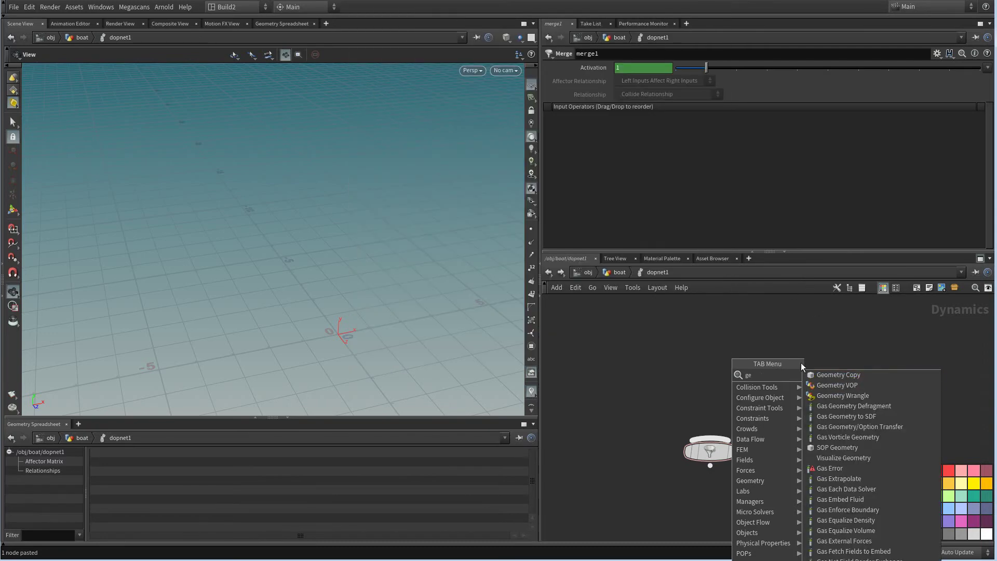
key("Escape")
key("Tab")
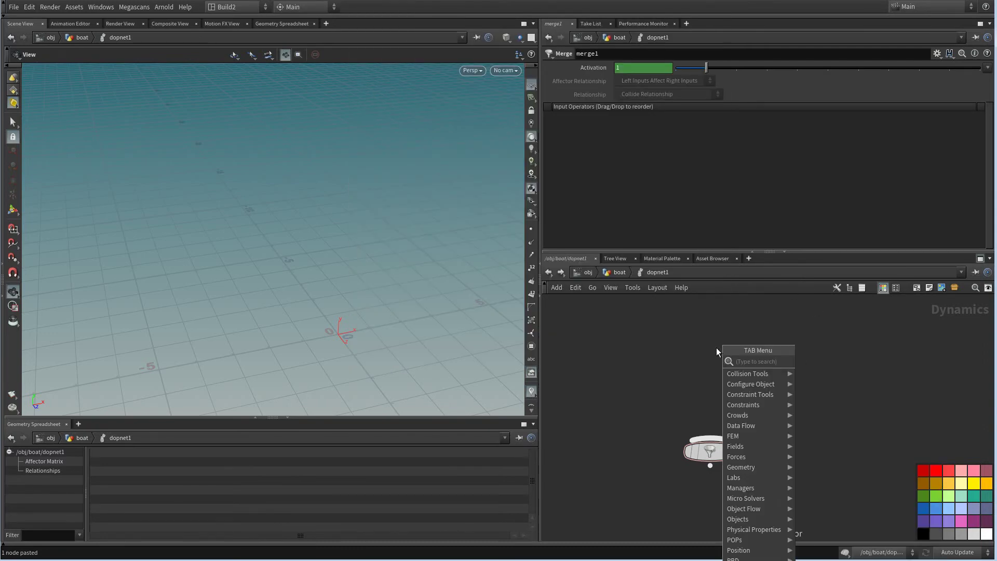
type("gra")
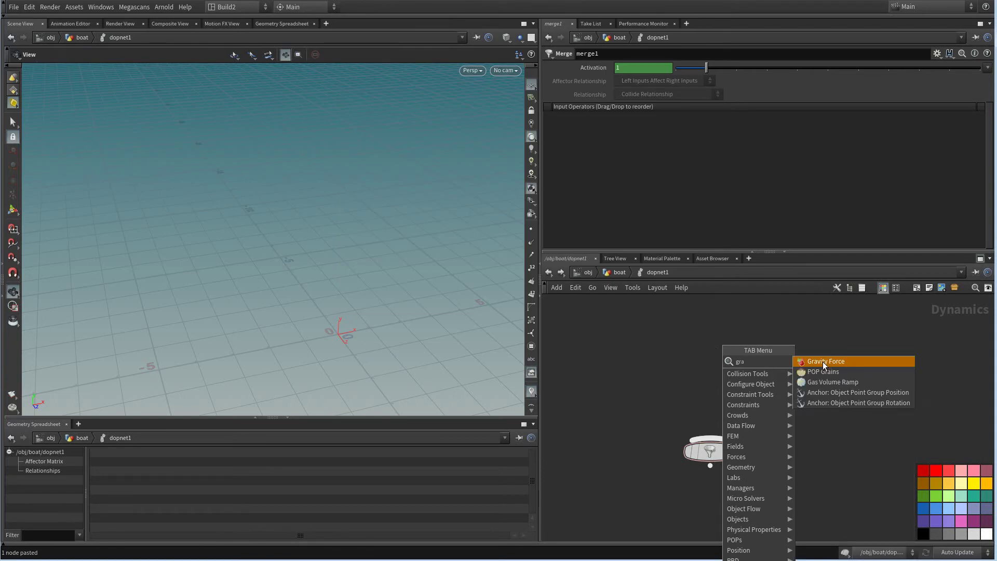
left_click(679, 346)
middle_click_drag(749, 353, 713, 371)
scroll(713, 369, "up", 1)
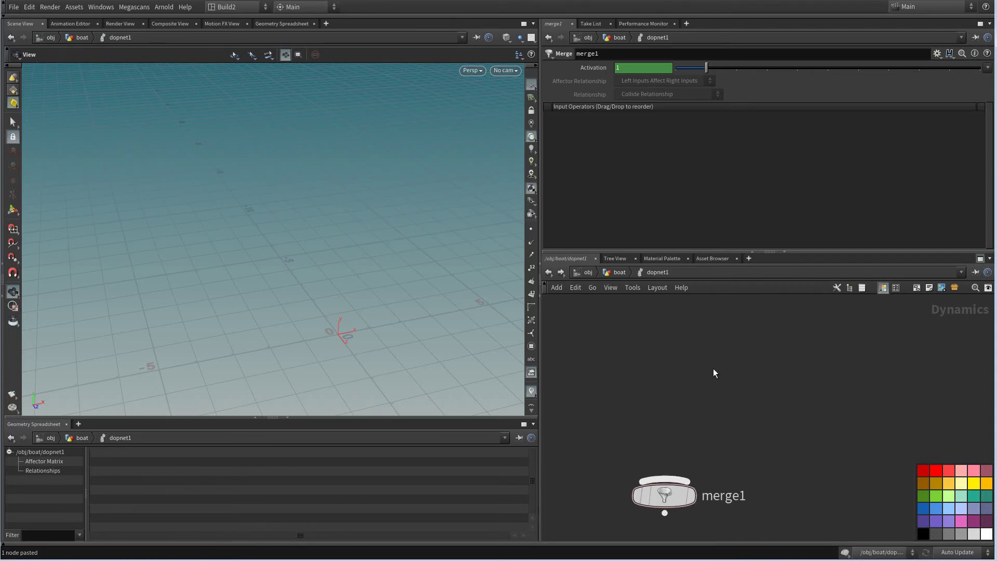
key("Tab")
type("gra")
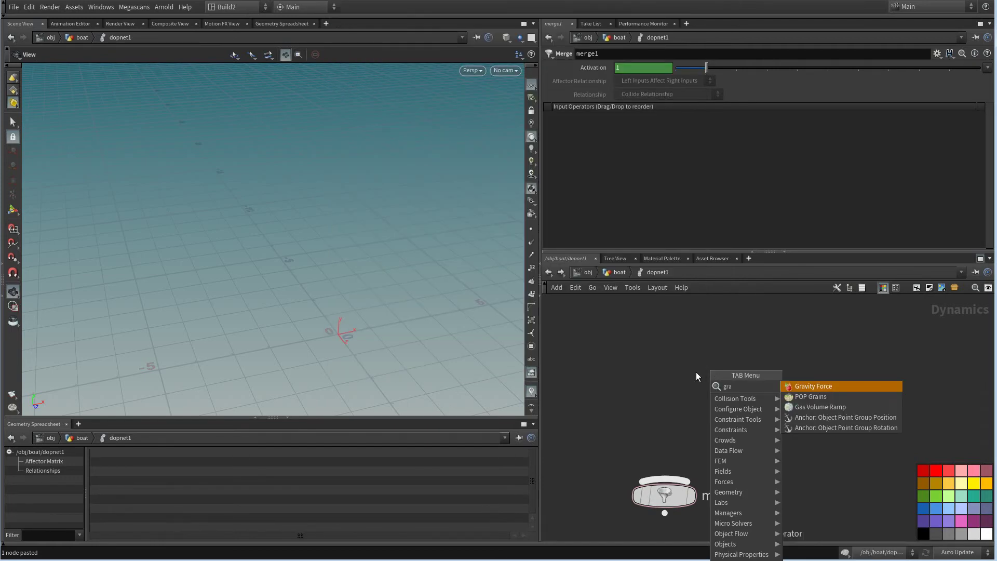
type("v")
left_click(812, 385)
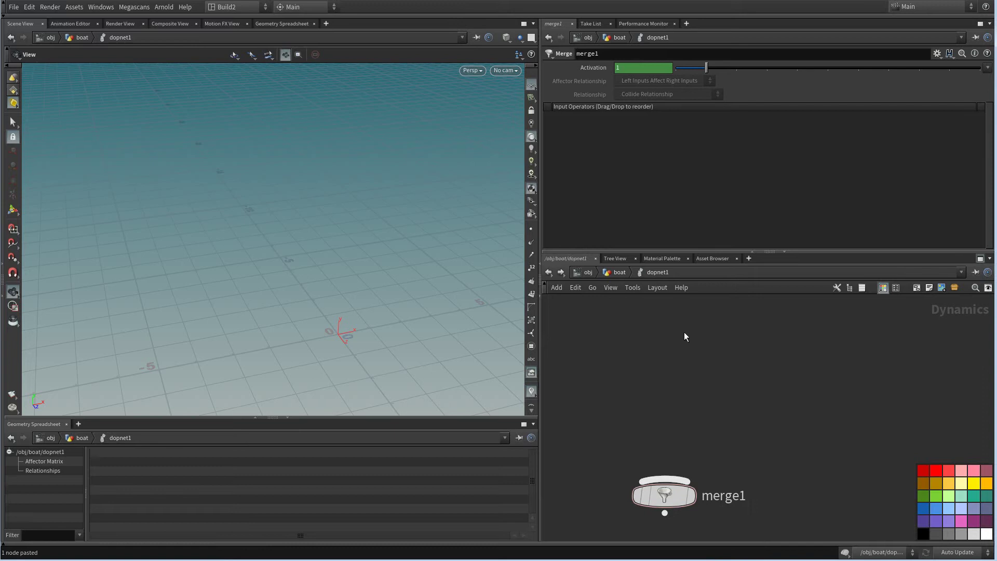
Return to the boat network, detach the Assemble node from the barrel2 null, and move it aside together with the DOP network
left_click(618, 273)
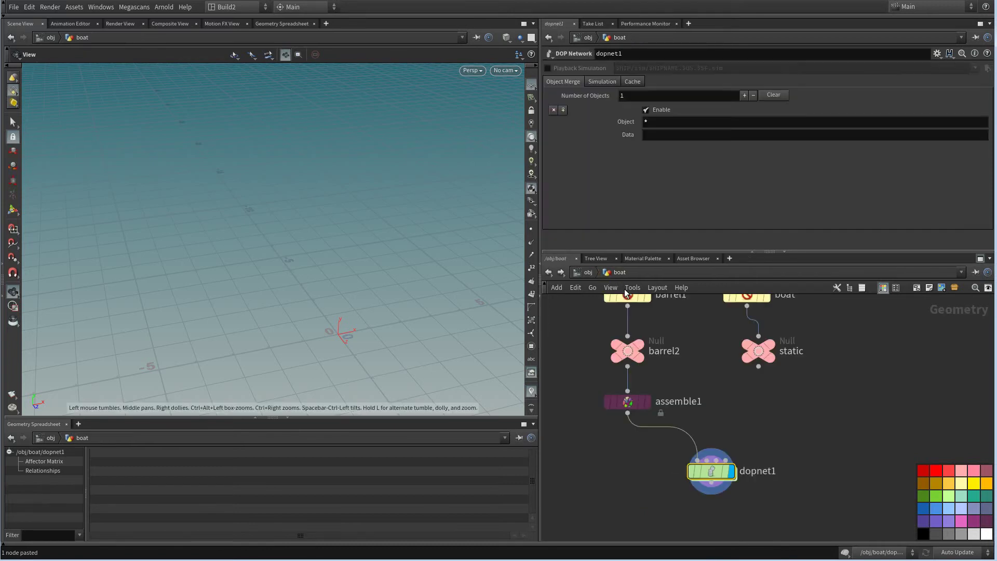
left_click_drag(705, 422, 865, 399)
scroll(665, 401, "up", 2)
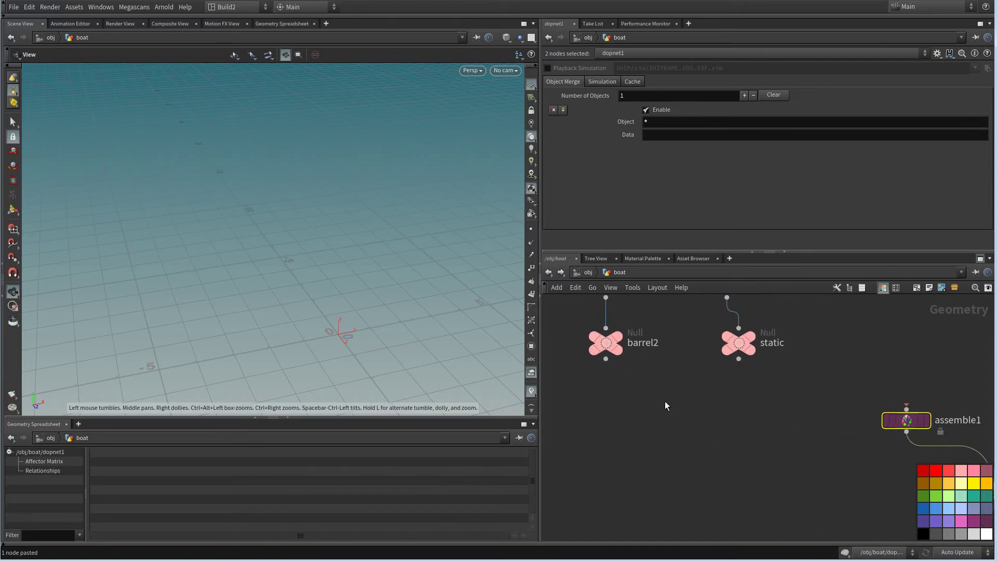
left_click(665, 401)
key("Tab")
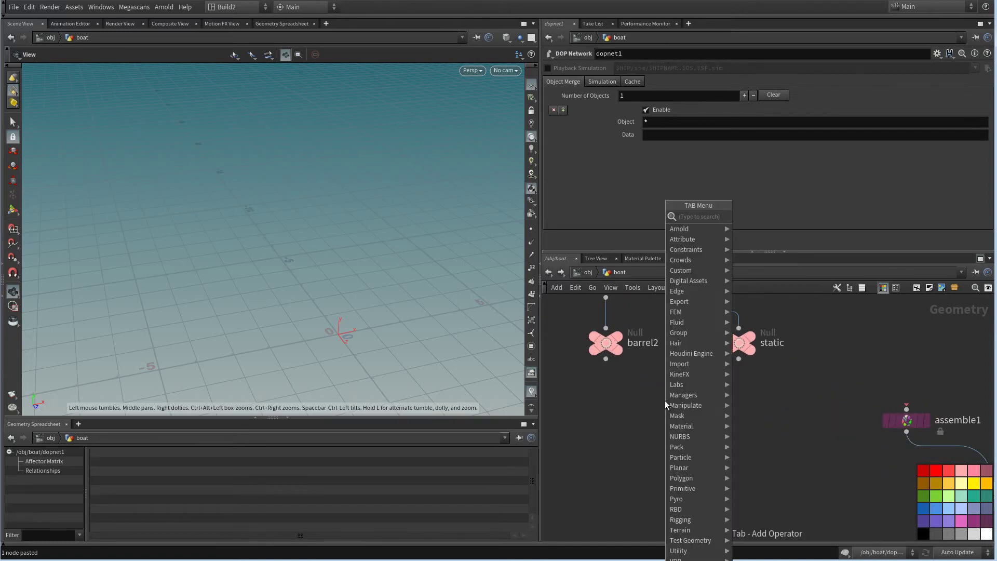
type("r")
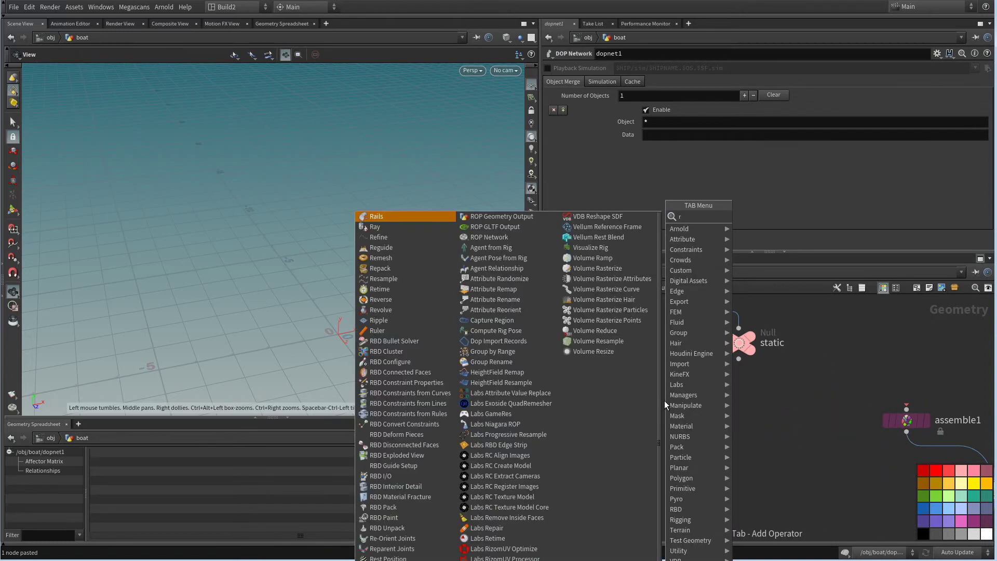
type("b")
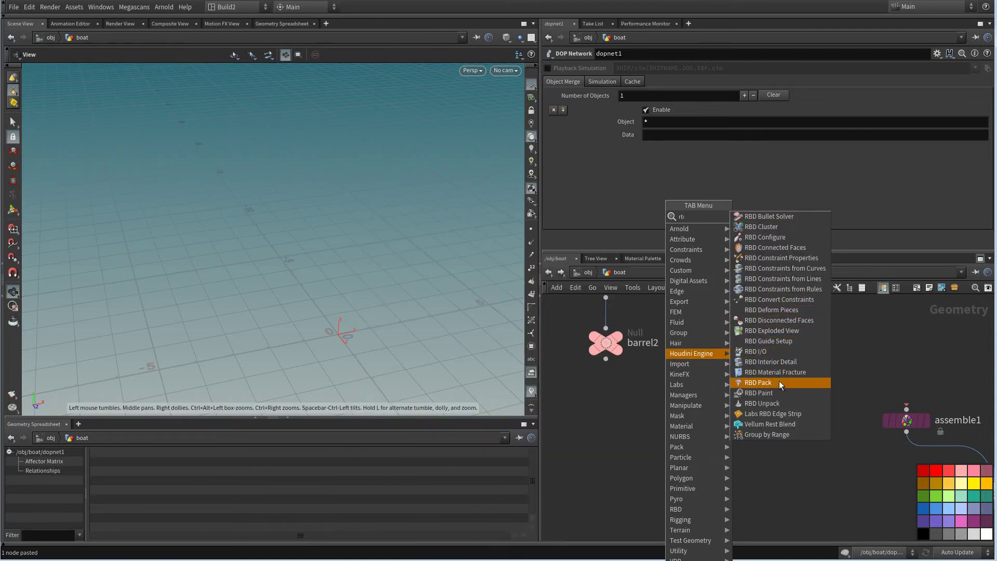
key("Escape")
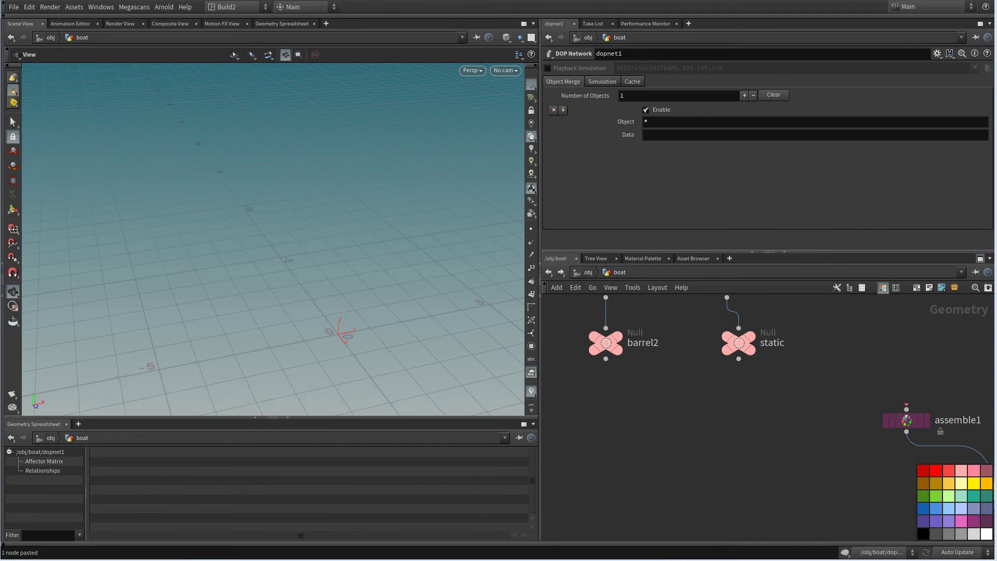
left_click(679, 452)
scroll(683, 411, "up", 3)
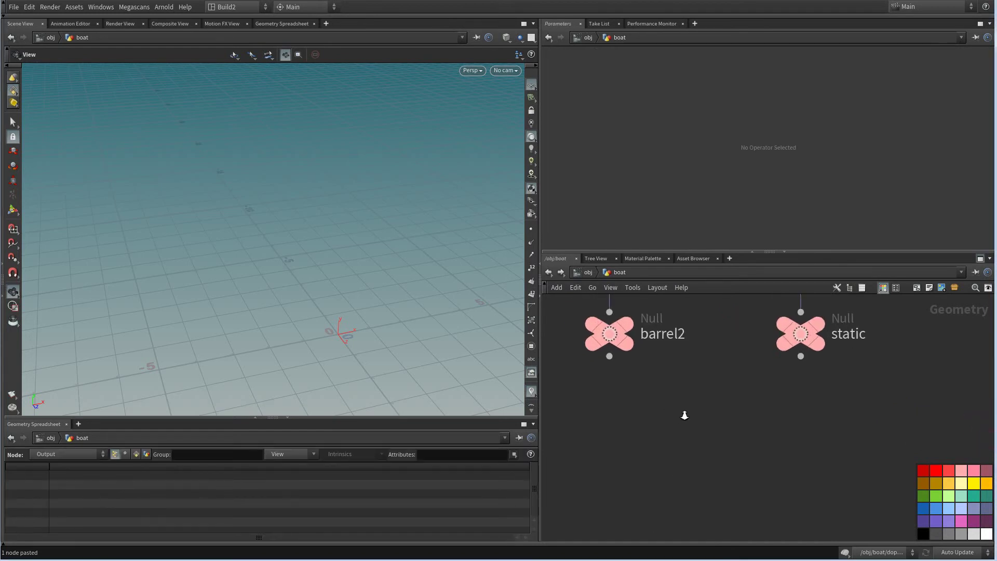
Add an RBD Bullet Solver below the nulls, wire the barrel2 null into its first input, and display it
key("Tab")
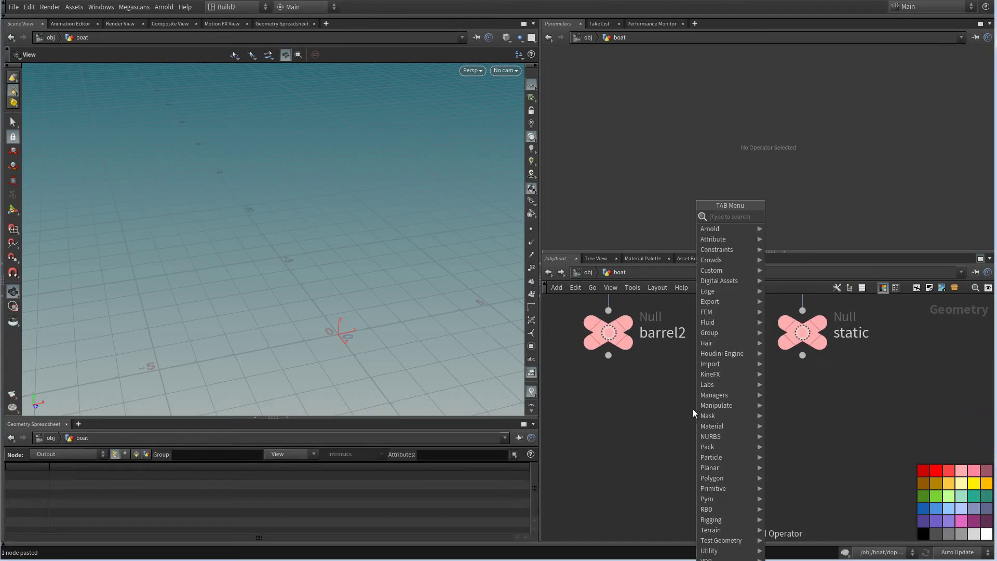
type("rb")
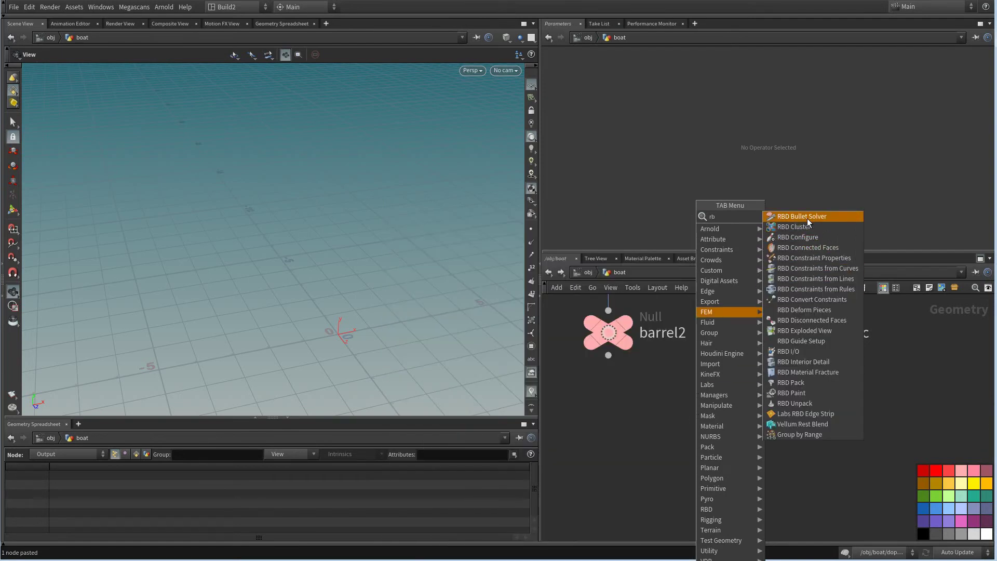
left_click(808, 218)
left_click(709, 437)
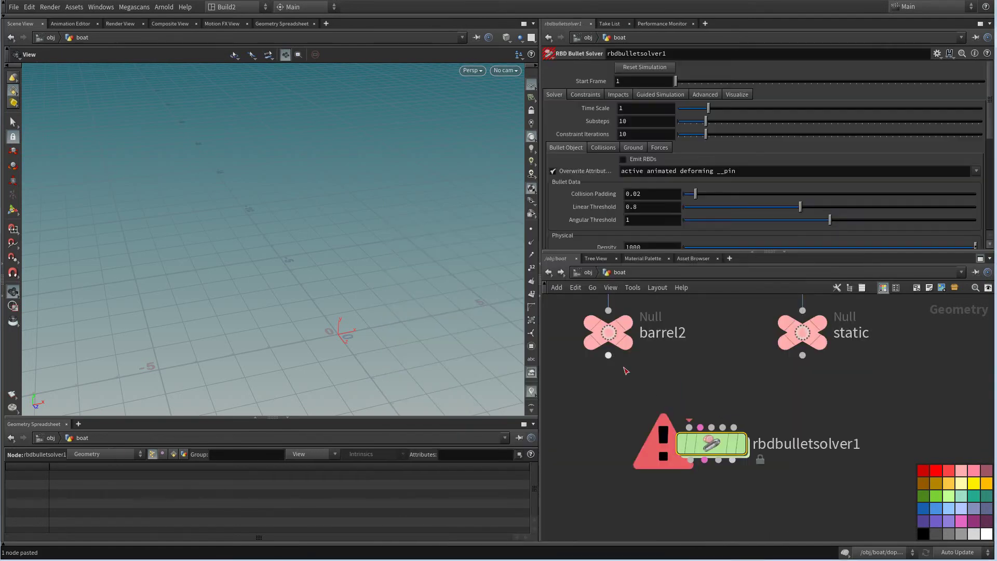
left_click_drag(608, 355, 707, 410)
left_click_drag(744, 445, 743, 446)
left_click_drag(353, 305, 352, 313)
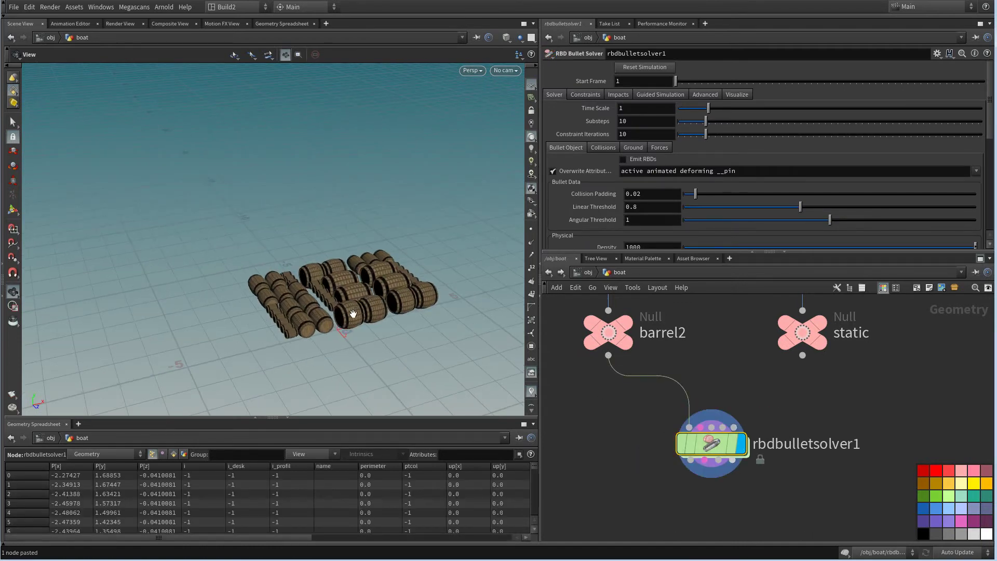
Wire the static null into the fourth input of the RBD Bullet Solver and straighten the solver's position
middle_click_drag(754, 384, 732, 392)
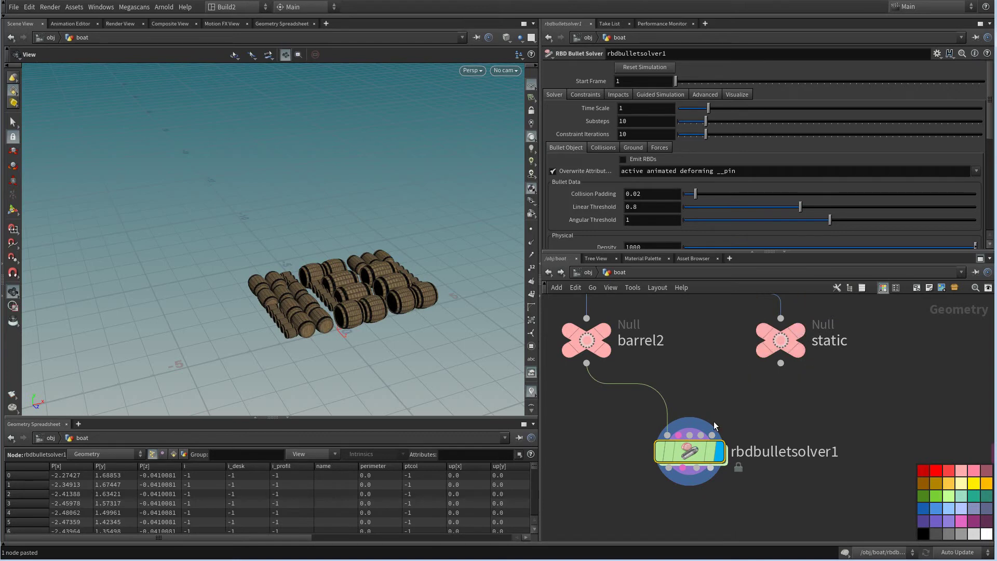
left_click_drag(702, 437, 780, 363)
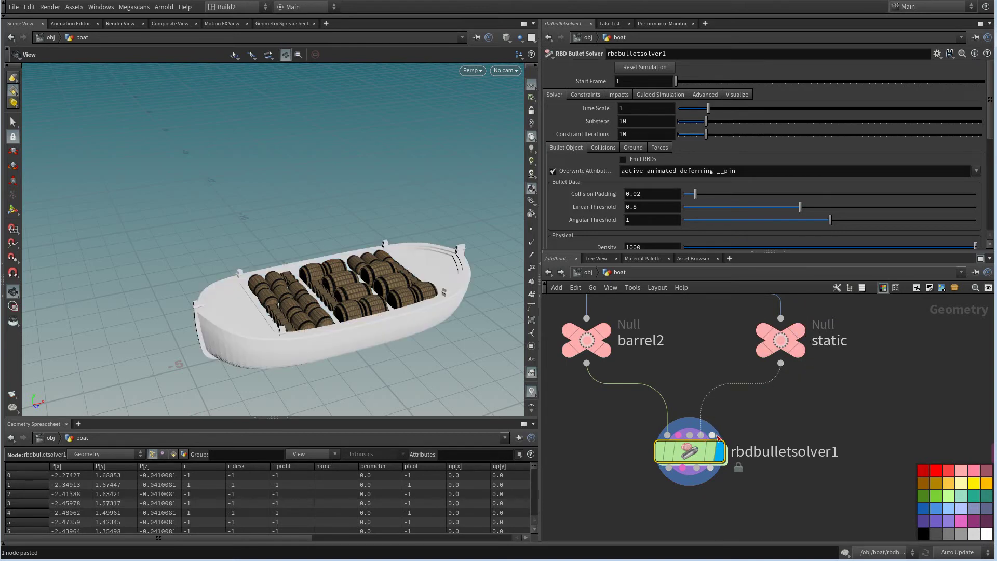
scroll(423, 310, "up", 5)
middle_click_drag(718, 431, 738, 391)
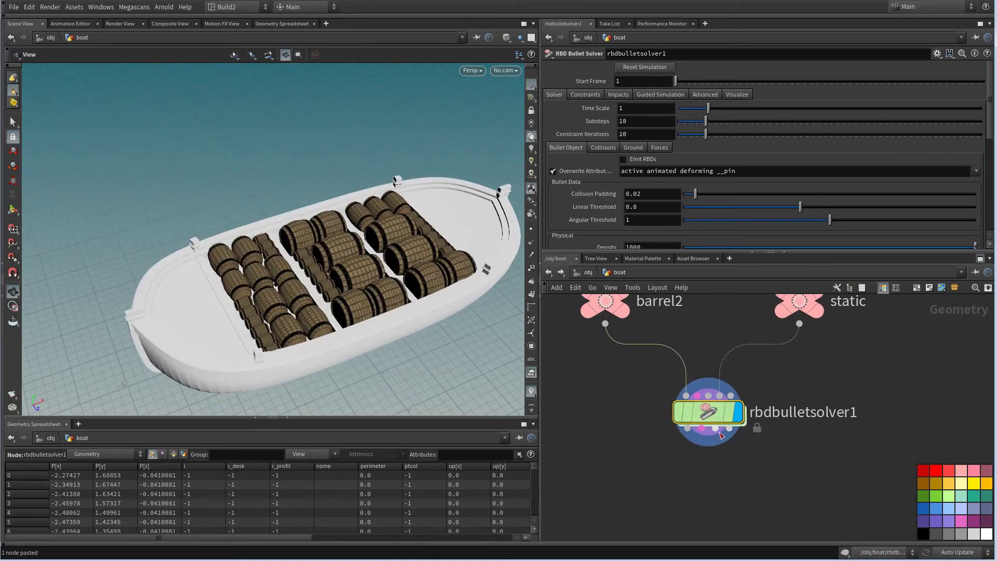
left_click_drag(700, 418, 688, 415)
Set the animation's end frame to 50, then play the simulation for a few frames and stop it
left_click(551, 544)
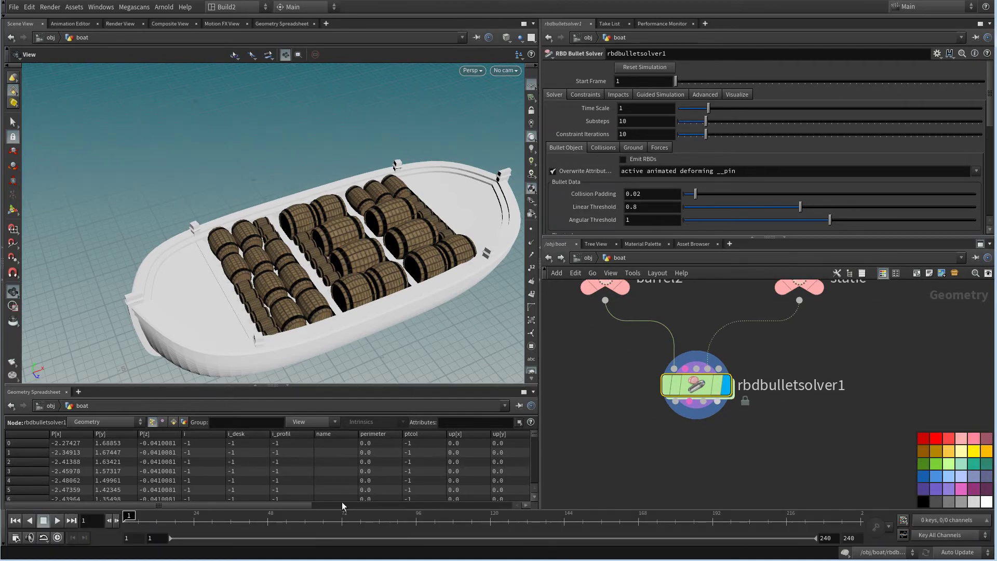
left_click(16, 537)
left_click_drag(21, 434, 190, 312)
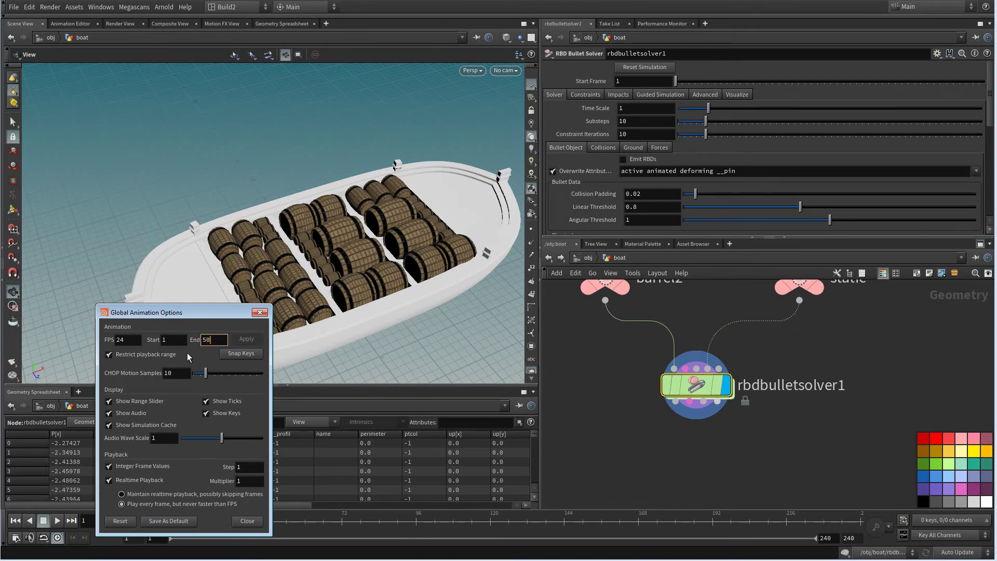
key("Return")
left_click(242, 342)
left_click(249, 520)
left_click(56, 521)
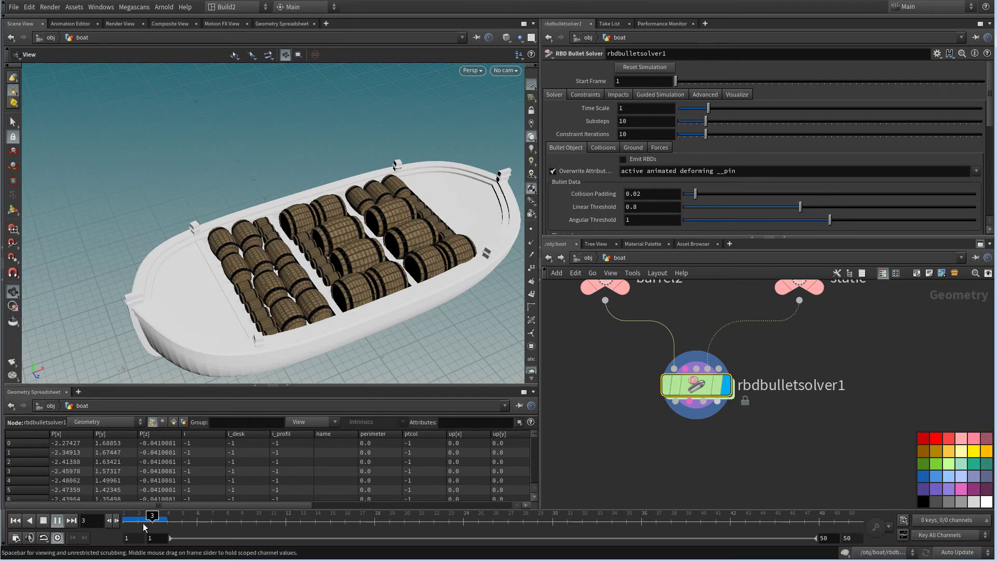
left_click(44, 521)
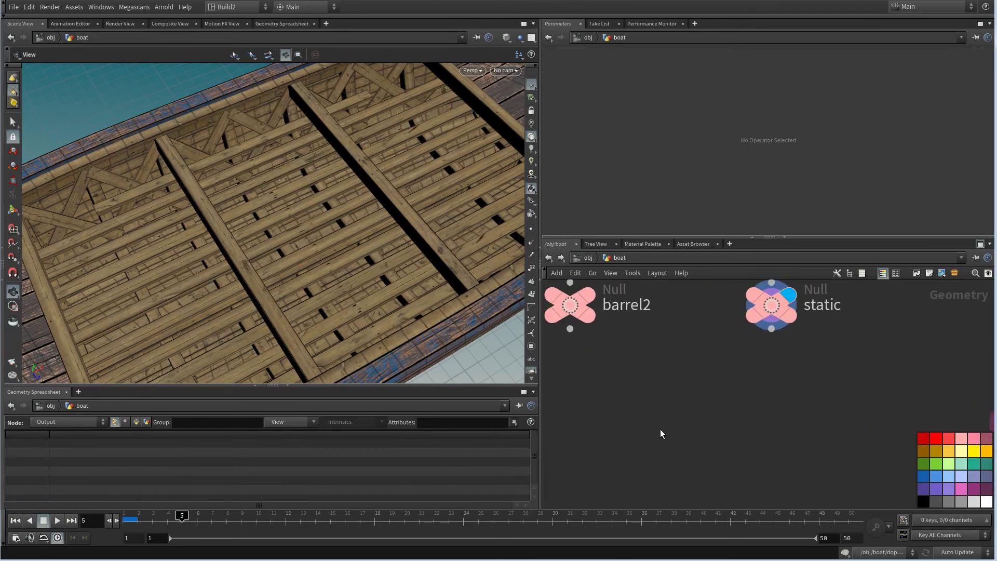
key("Tab")
type("d")
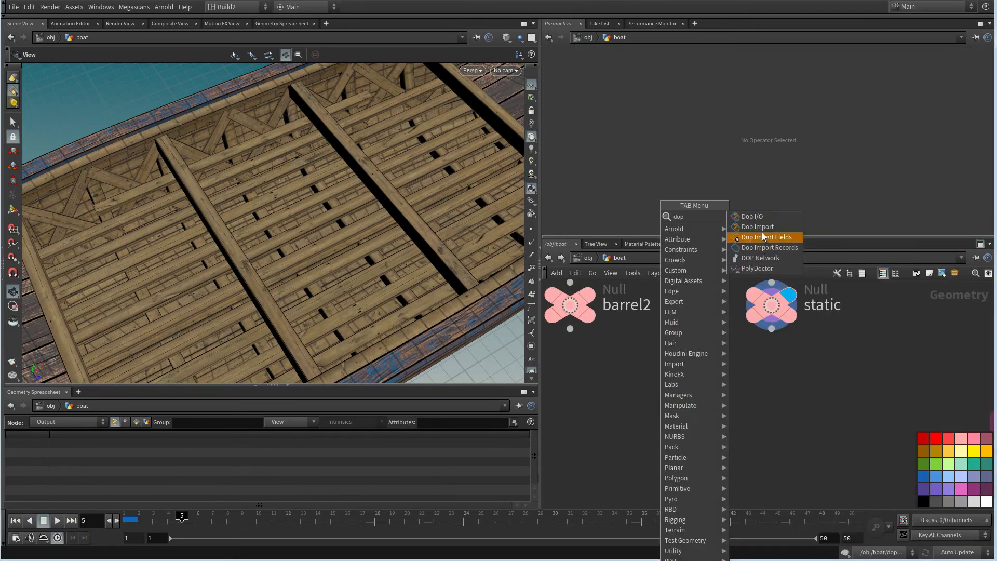
left_click(769, 227)
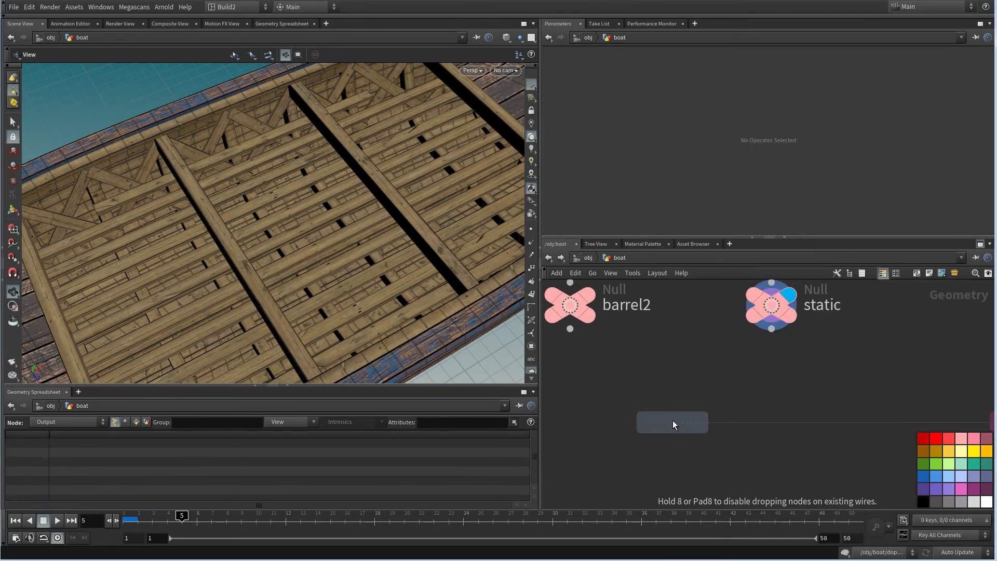
left_click(669, 420)
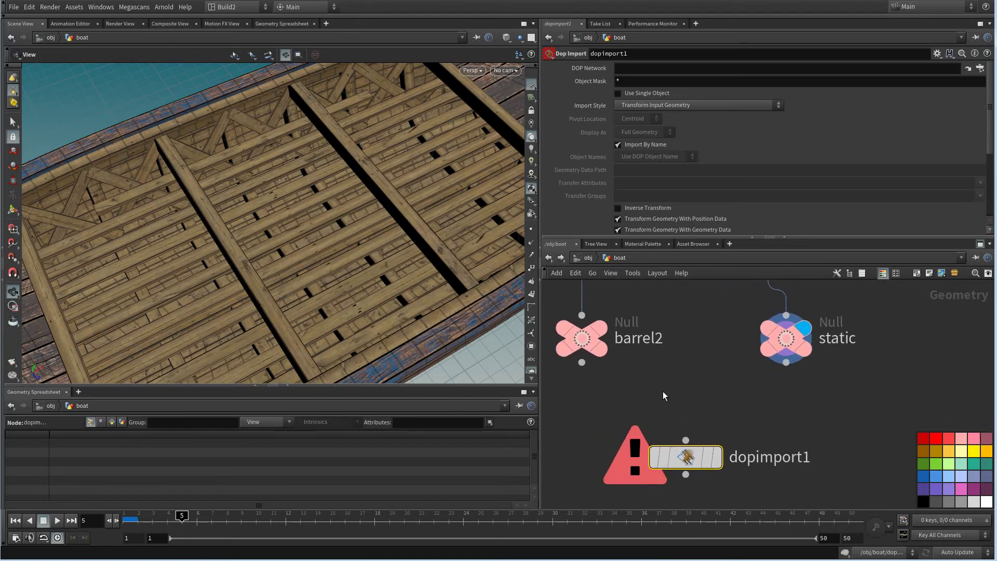
key("Delete")
Add a new DOP Network fed by the barrel2 null and enter it
key("Tab")
type("d")
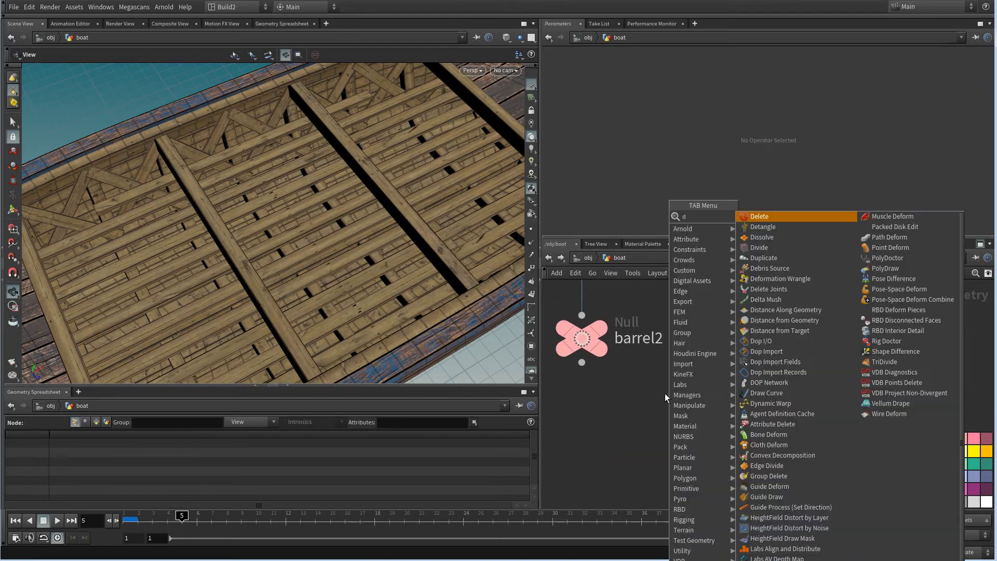
type("op")
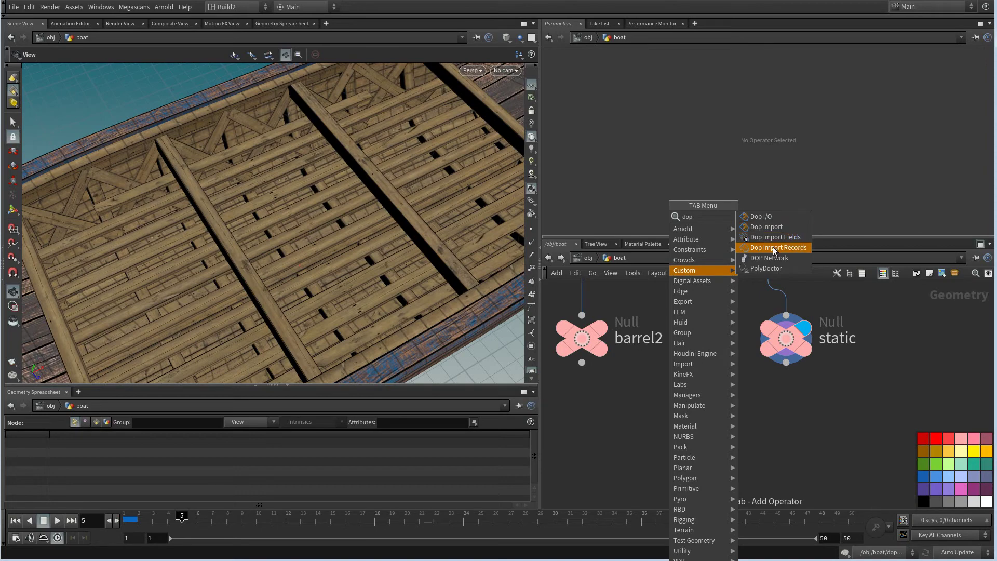
left_click(769, 258)
left_click(671, 448)
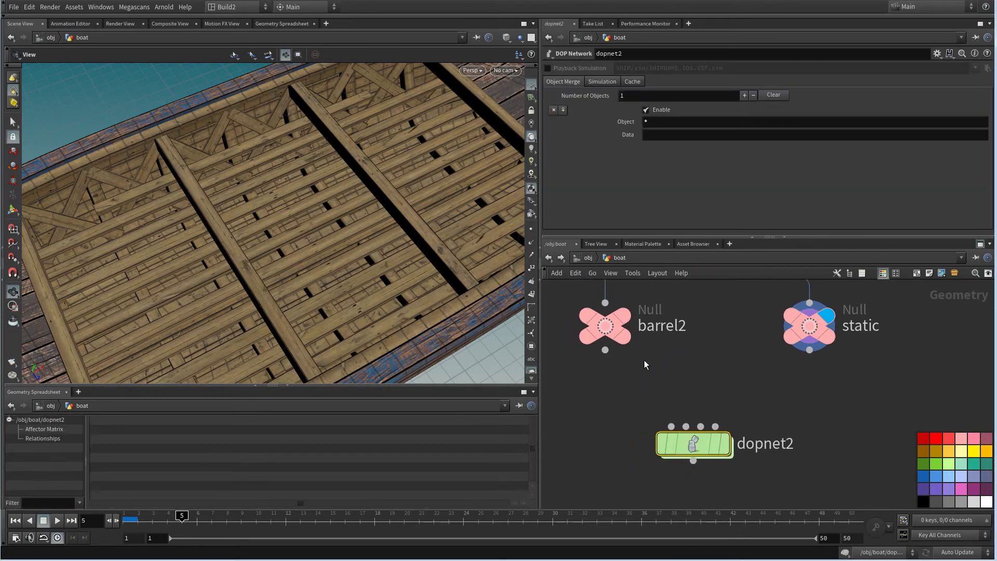
double_click(699, 443)
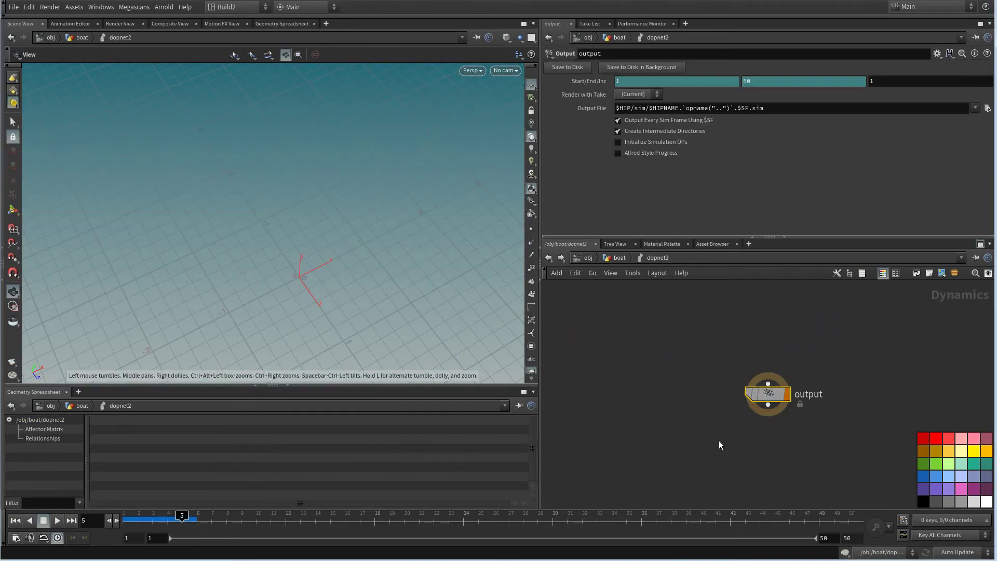
Add a Gravity Force node above the output inside the DOP network
key("Tab")
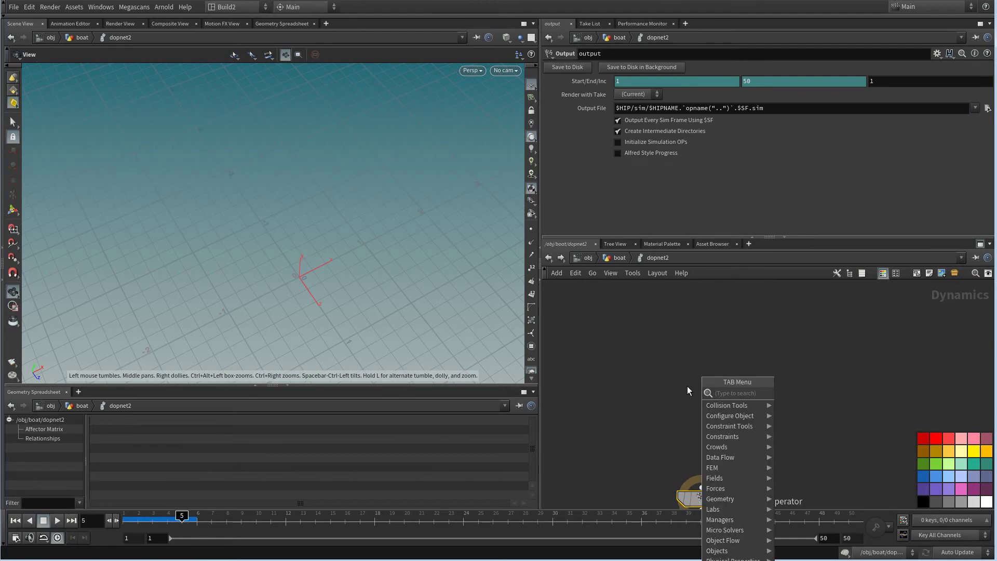
type("gra")
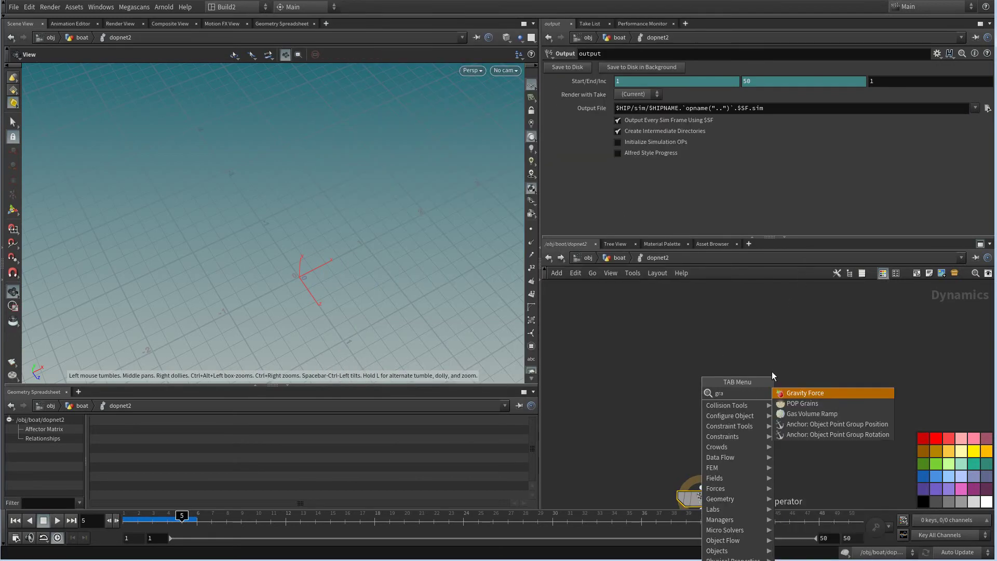
left_click(812, 393)
left_click(722, 347)
left_click(713, 413)
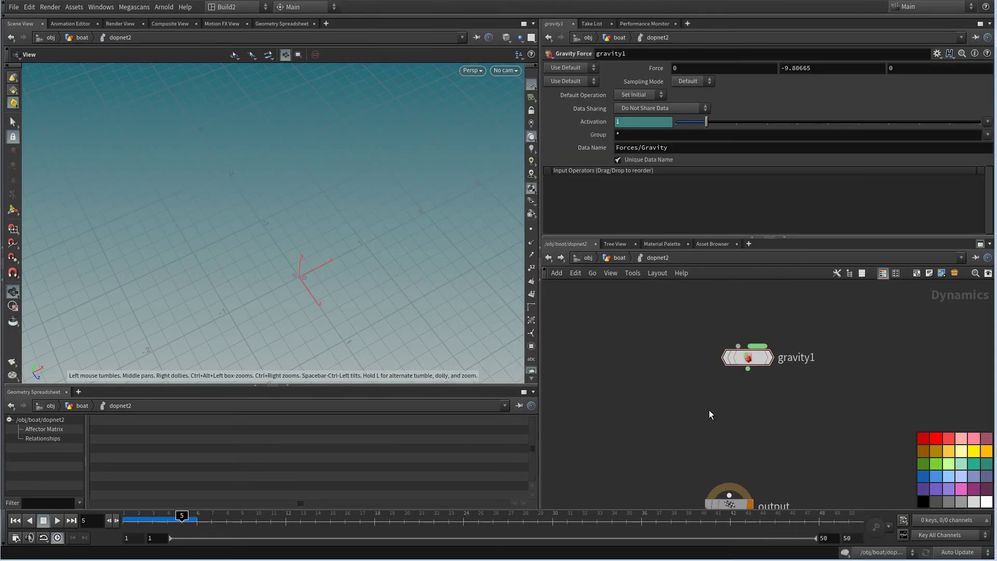
Add a Merge node and wire the gravity node through it into the output
key("Tab")
type("n")
key("Escape")
key("Tab")
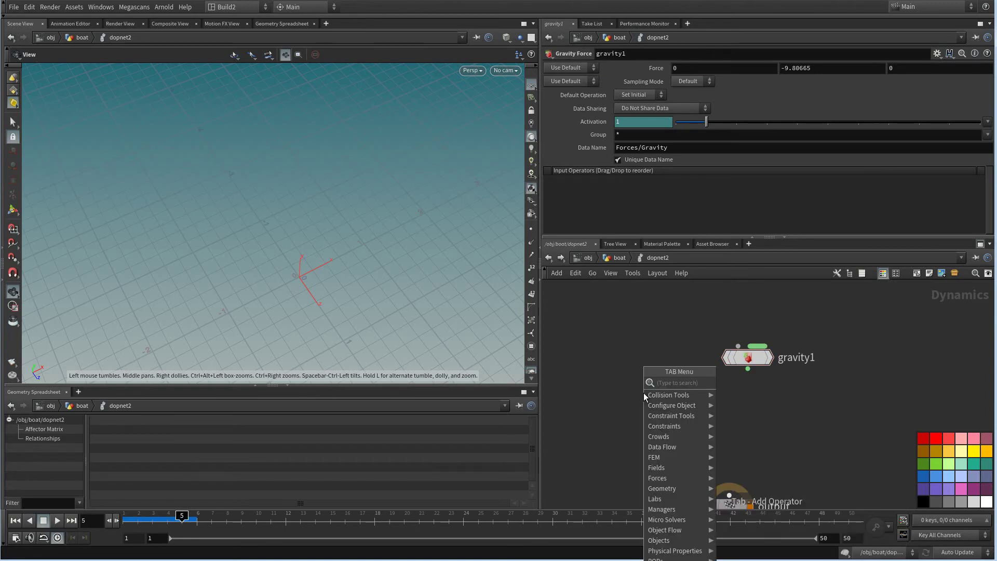
type("mer")
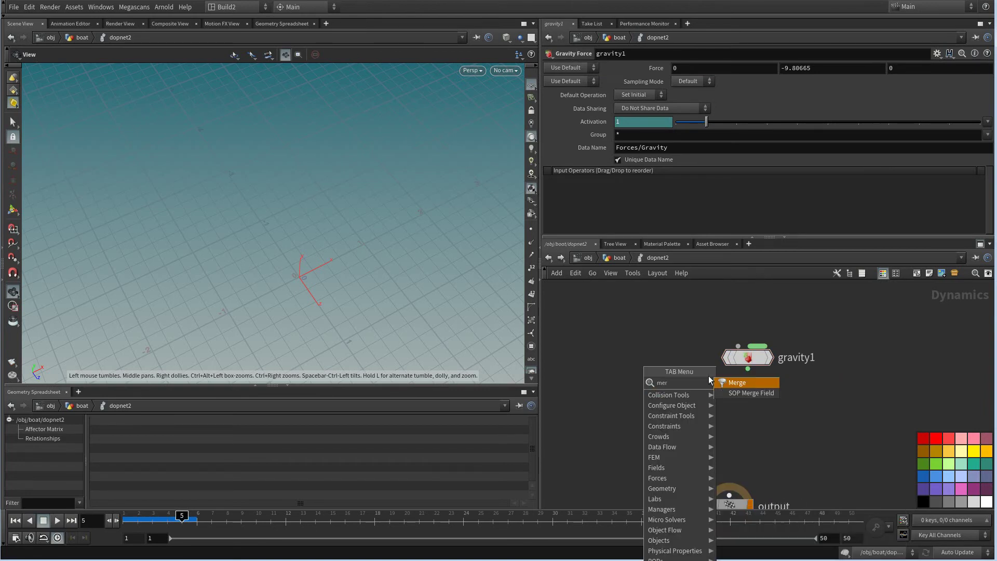
left_click(742, 382)
left_click(680, 431)
left_click_drag(748, 369, 680, 420)
Align the output node beneath the Merge node and change the network wiring style to rounded
middle_click_drag(704, 432, 713, 395)
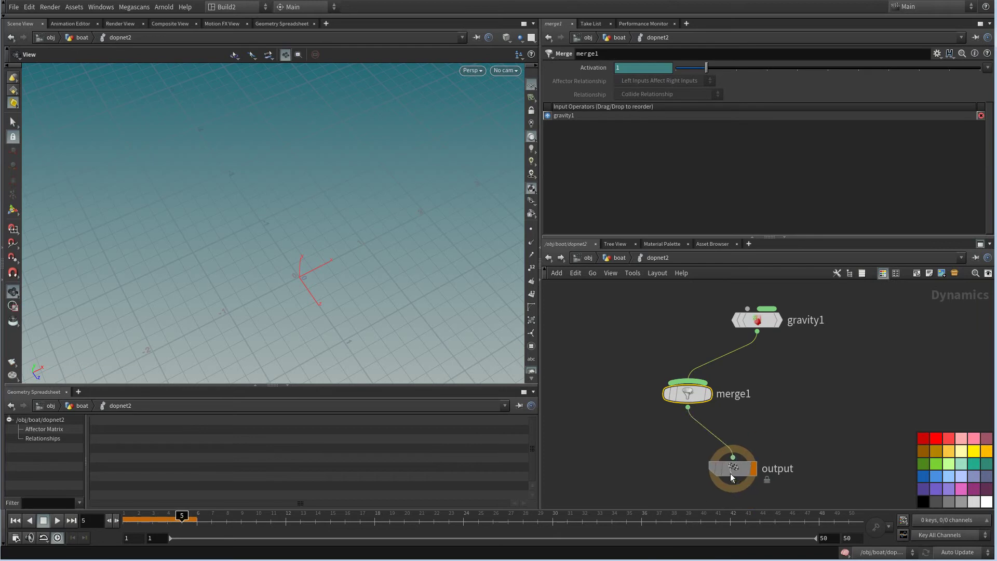
left_click_drag(730, 474, 691, 470)
key("shift+s")
Add a Static Object node beside gravity and wire it into the Merge node
middle_click_drag(579, 329, 649, 360)
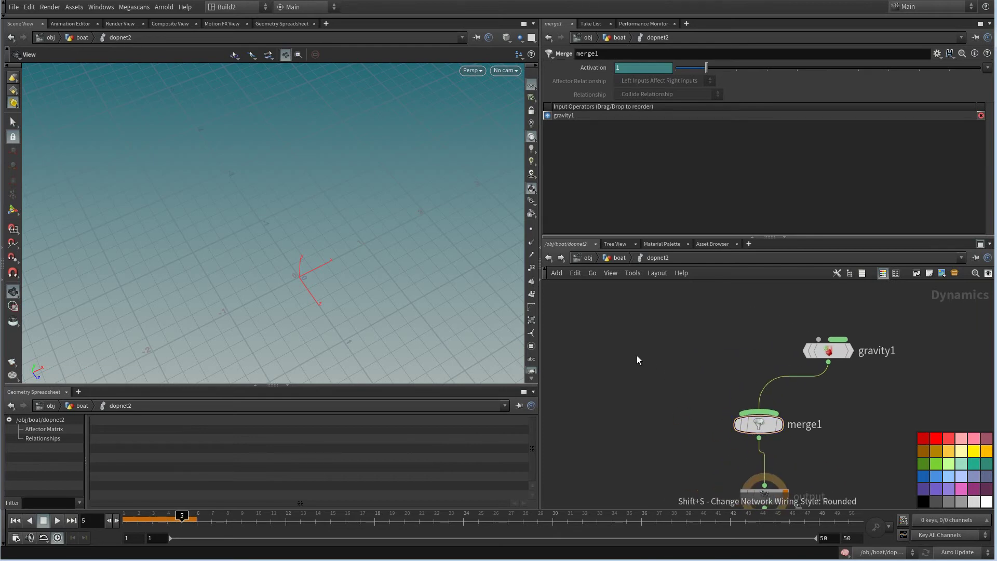
key("Tab")
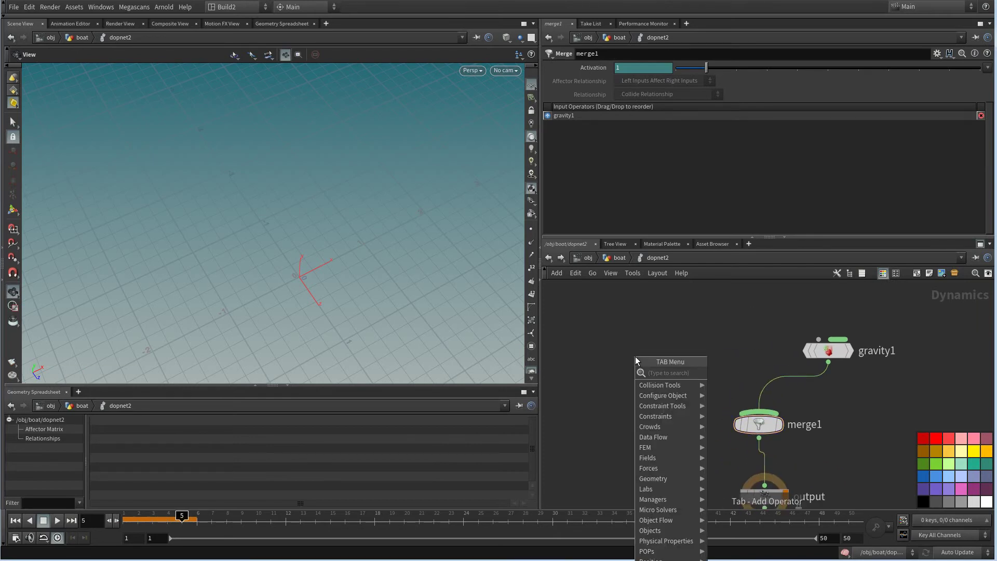
type("sta")
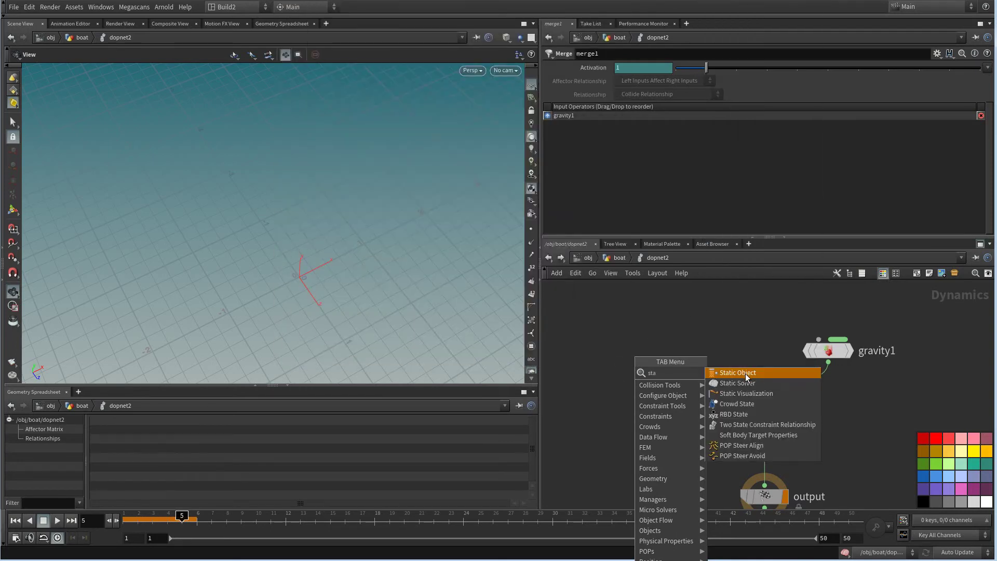
left_click(746, 373)
left_click(637, 358)
left_click_drag(637, 369, 759, 414)
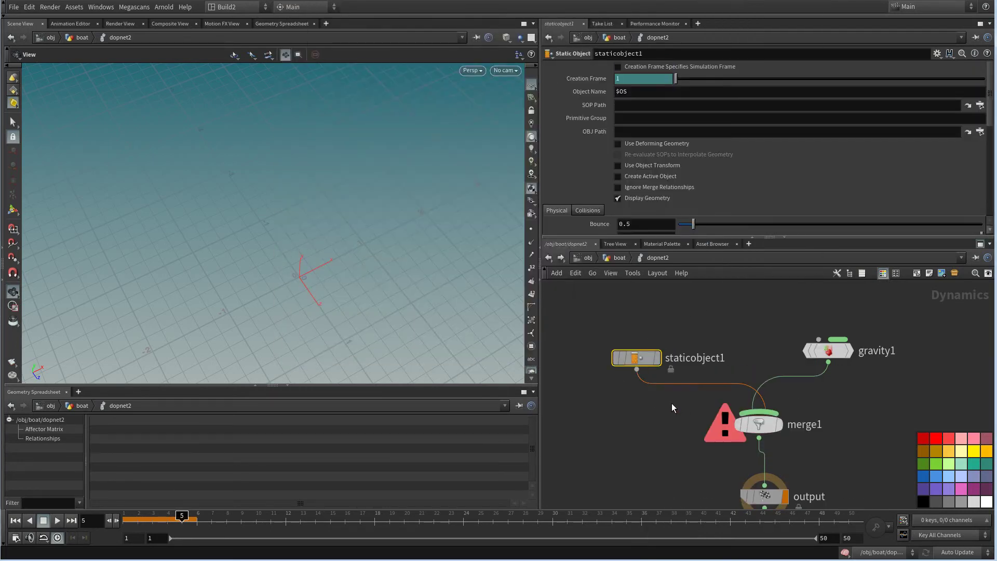
Reorder the Merge node's inputs so the static object comes before gravity, and show the static object's parameters
left_click(548, 124)
middle_click_drag(686, 356, 689, 372)
left_click_drag(658, 361, 684, 410)
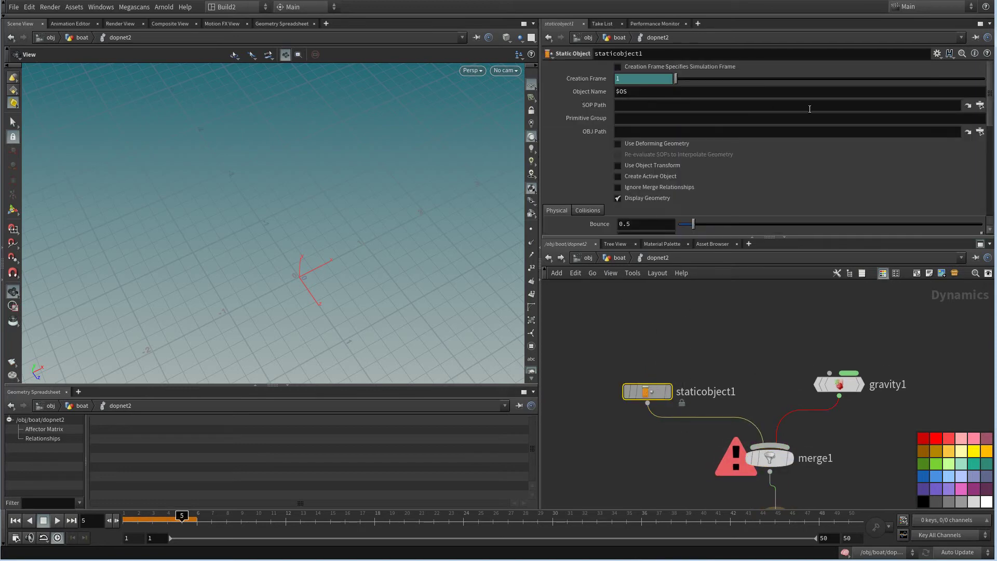
left_click(552, 258)
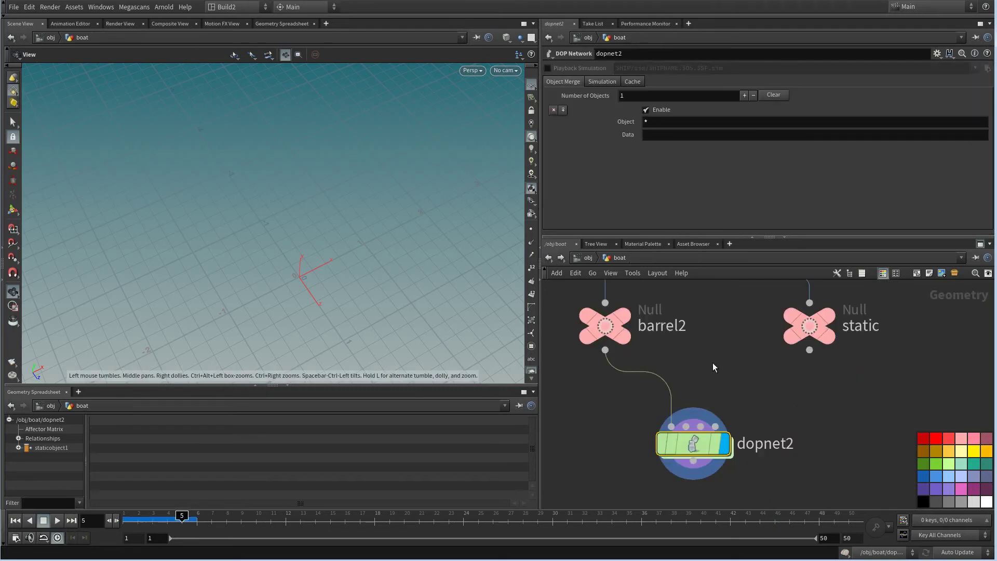
middle_click_drag(747, 362, 718, 390)
left_click(782, 358)
left_click_drag(842, 377, 733, 353)
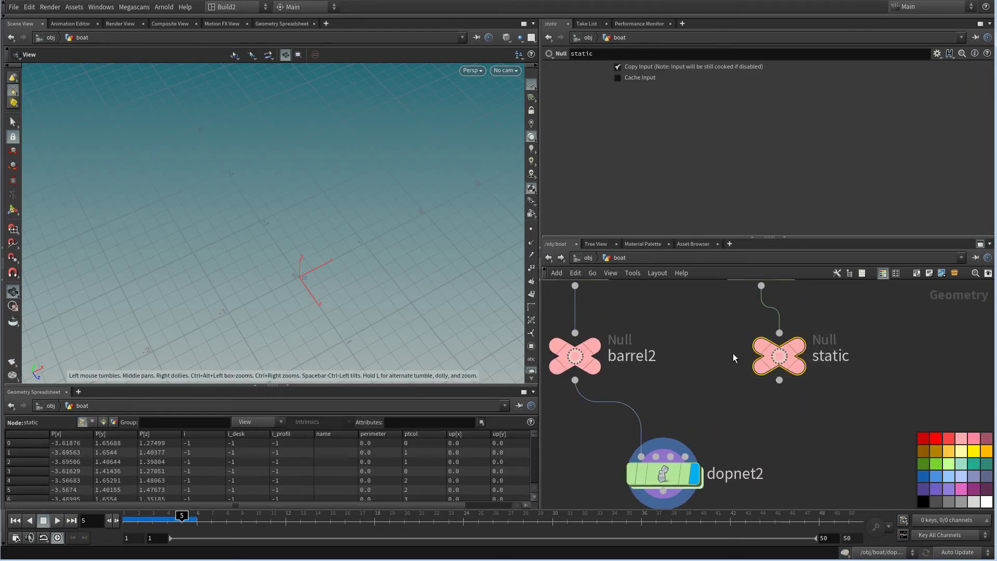
left_click(549, 258)
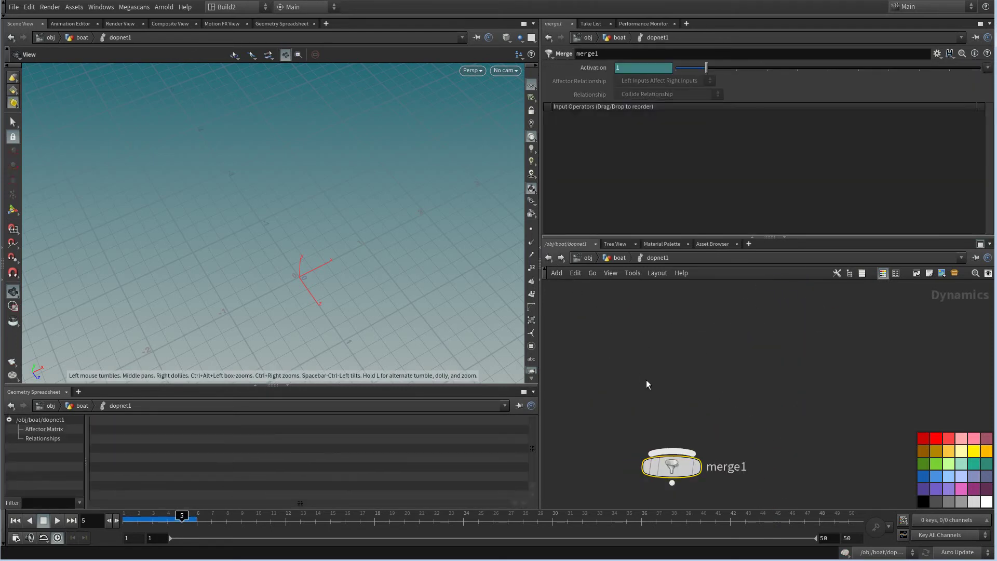
scroll(649, 390, "down", 5)
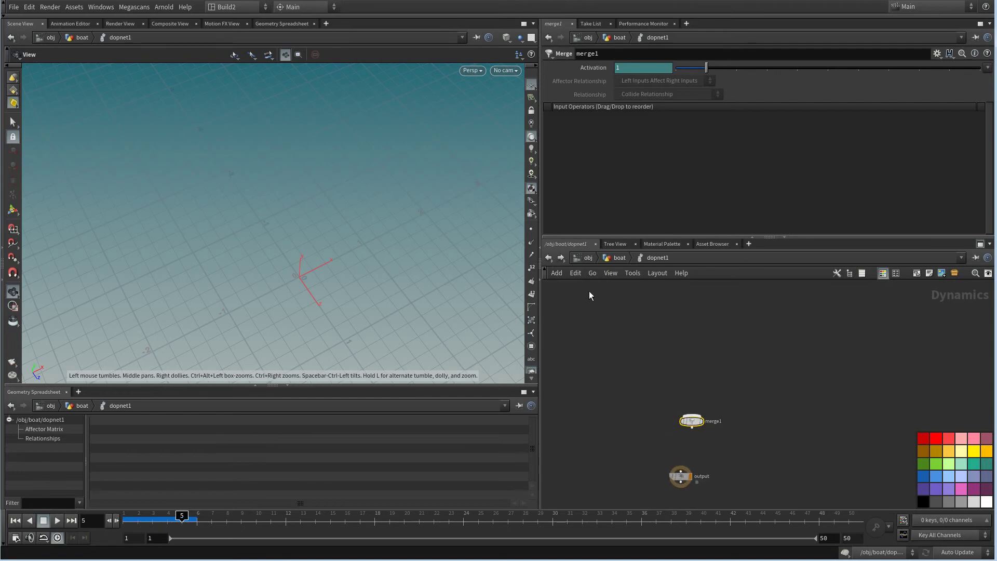
left_click(549, 259)
Pin the Static Object's parameters from inside the new DOP network and return to the boat network
double_click(662, 460)
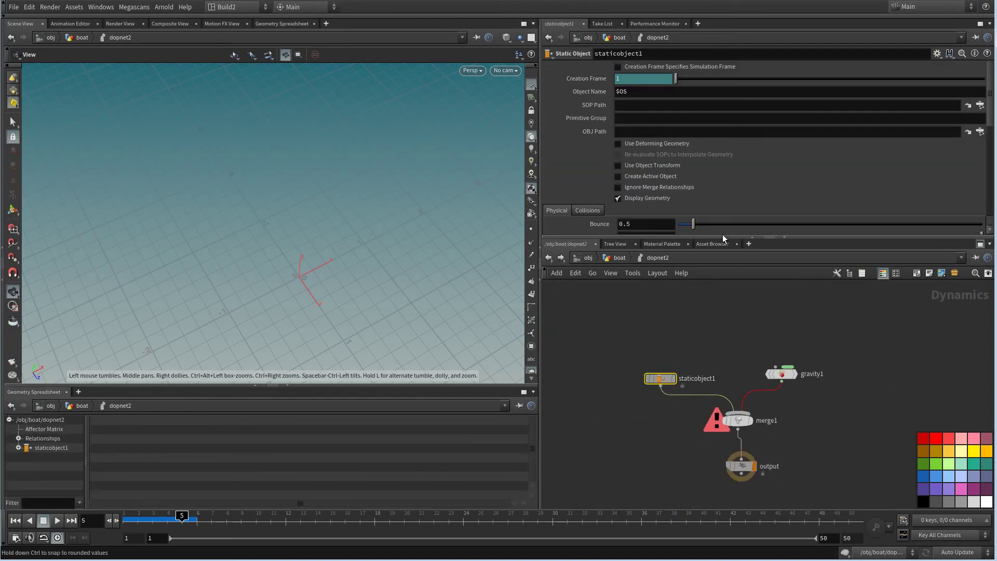
left_click(550, 258)
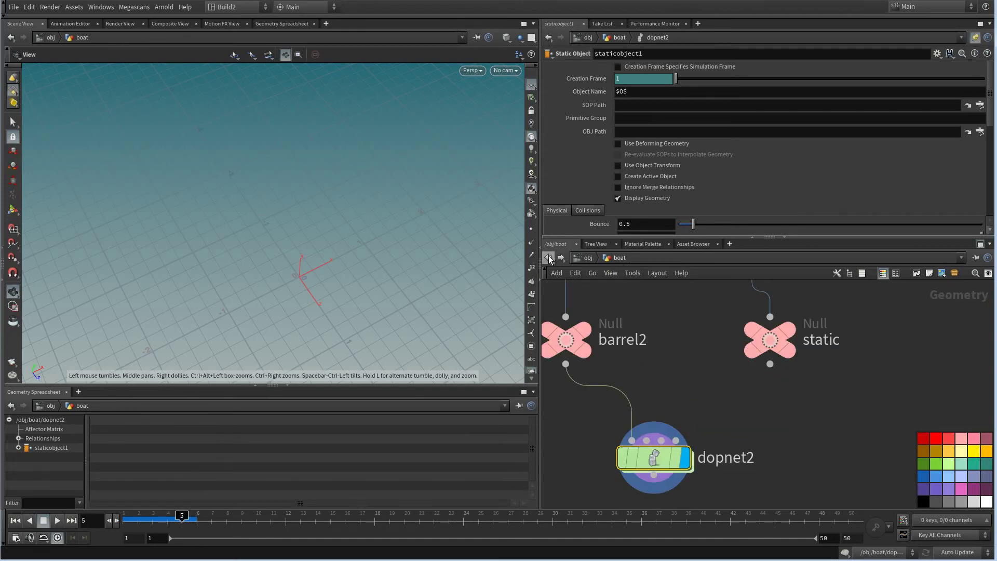
Set the static object's SOP path to the static null, ../../static
middle_click_drag(655, 347, 706, 363)
left_click_drag(819, 355, 658, 215)
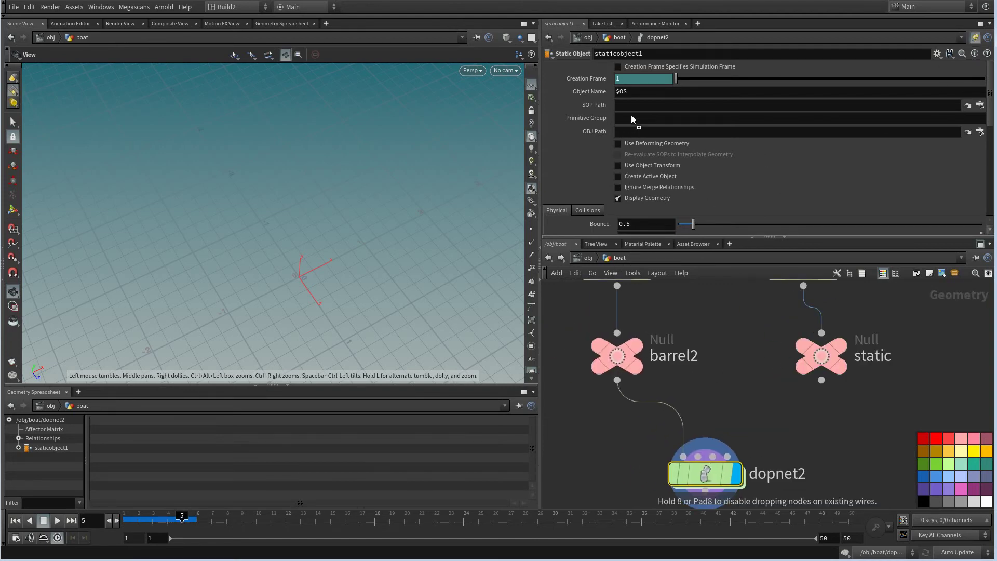
left_click_drag(631, 115, 634, 105)
middle_click_drag(739, 360, 719, 343)
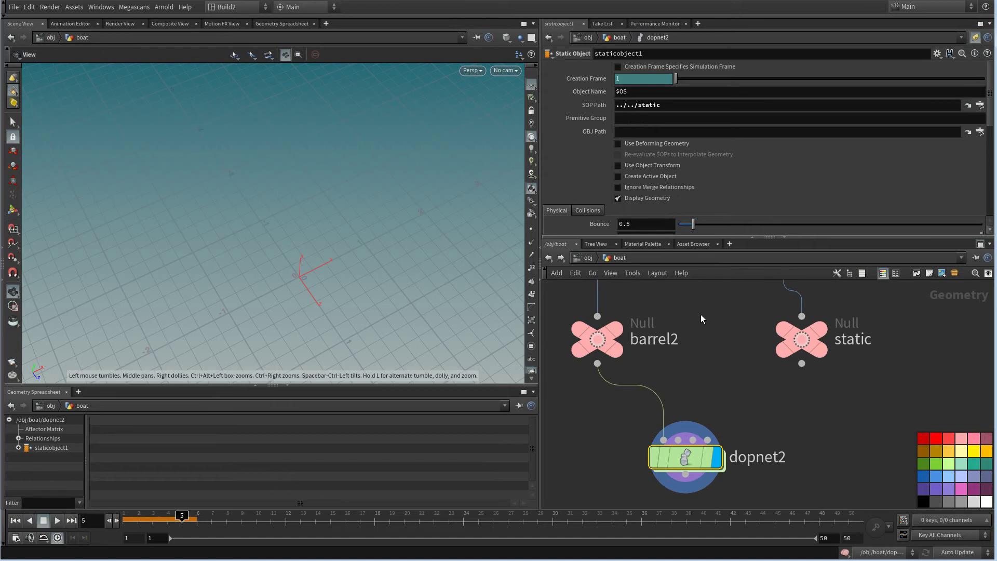
Turn on the collision guide in the static object's RBD Solver volume collision settings
left_click(588, 210)
scroll(990, 94, "down", 5)
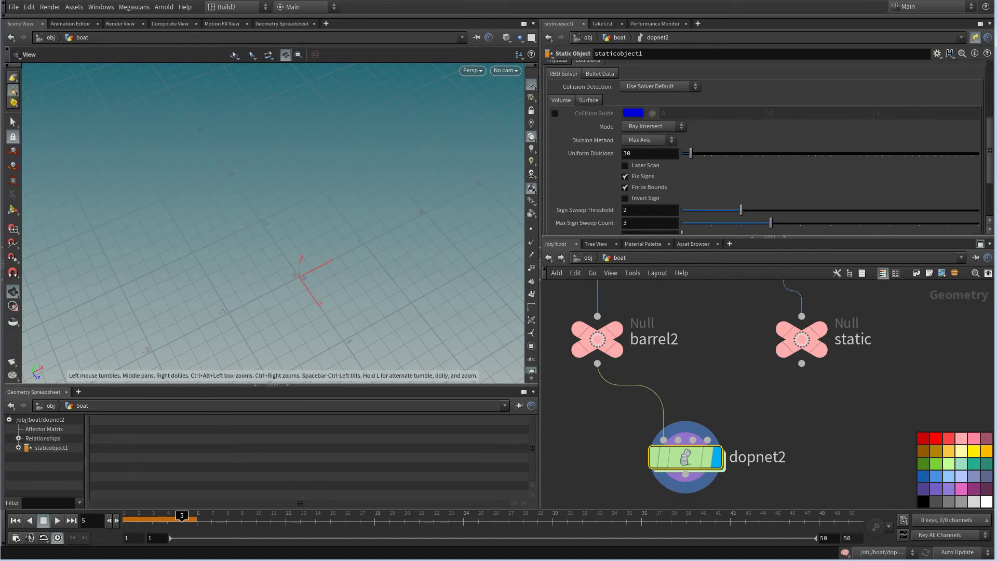
left_click(588, 125)
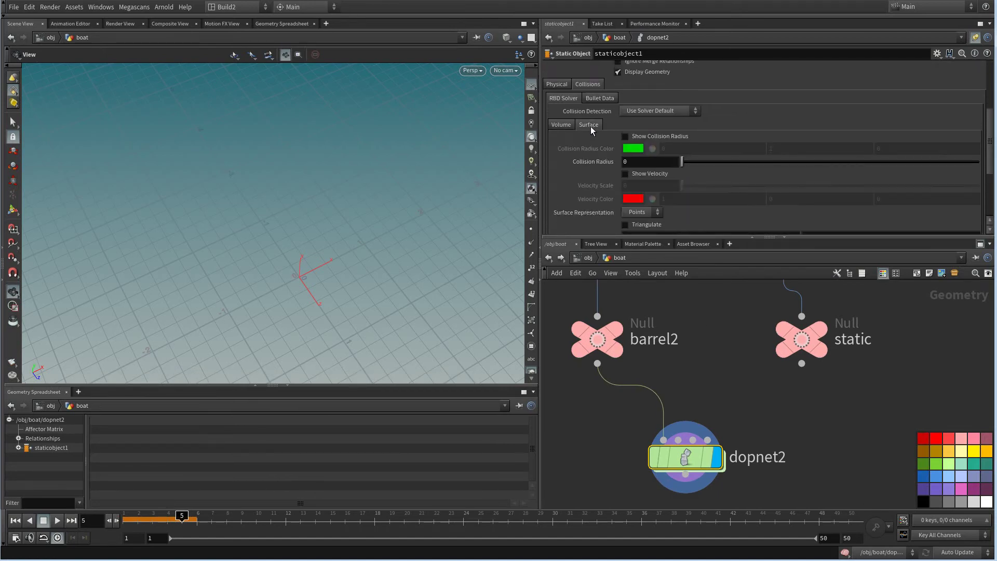
left_click(567, 126)
scroll(689, 181, "down", 2)
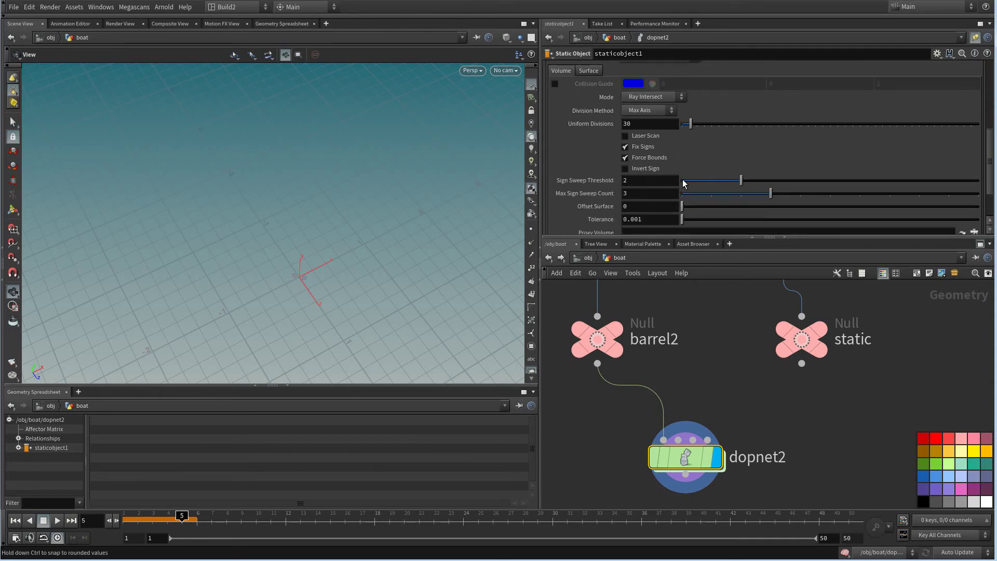
scroll(653, 221, "up", 2)
left_click(555, 138)
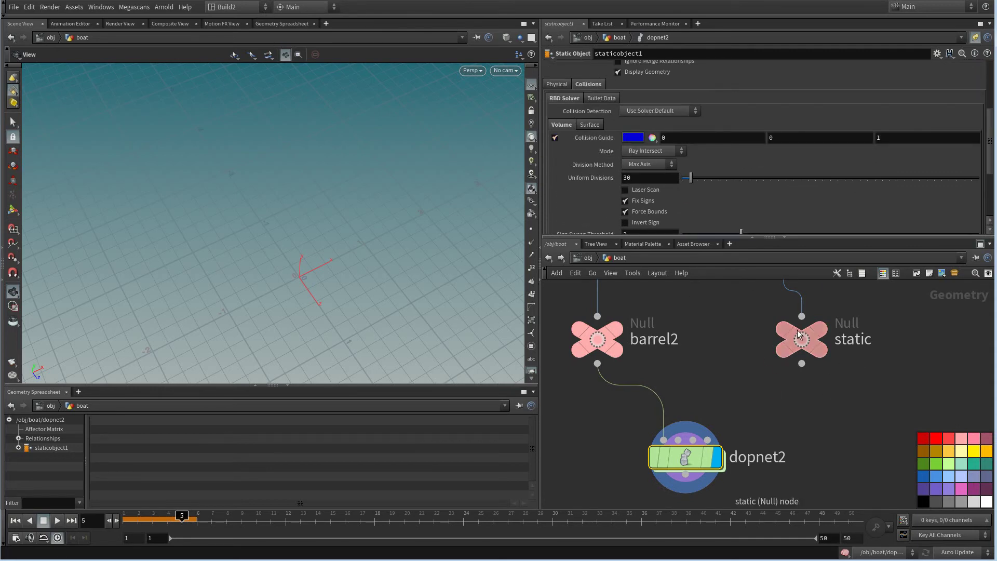
Enter dopnet2, set the display flag on the static object, and view the whole boat hull
scroll(721, 351, "down", 2)
double_click(674, 401)
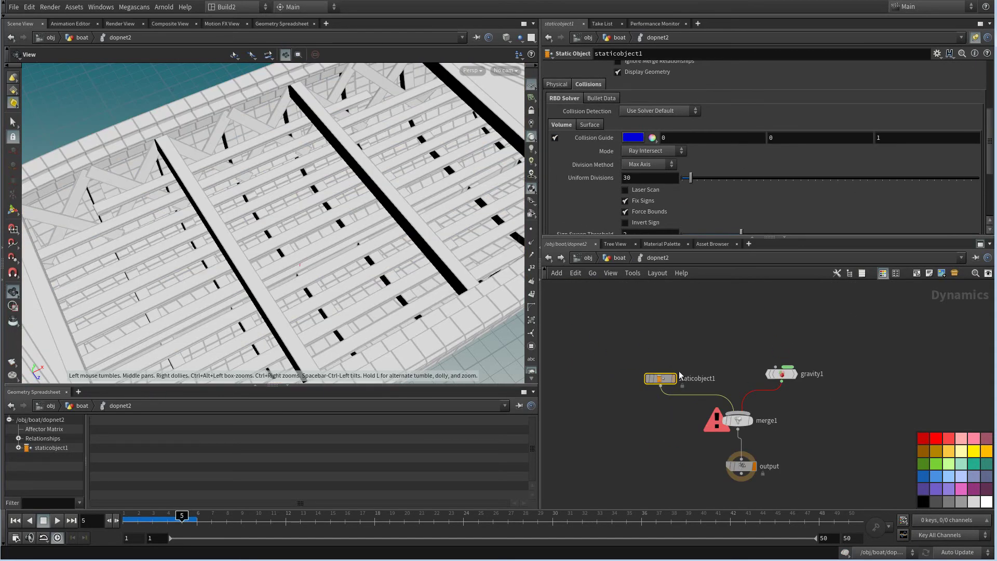
left_click(673, 378)
scroll(387, 249, "down", 3)
left_click_drag(426, 280, 392, 192)
scroll(990, 142, "down", 5)
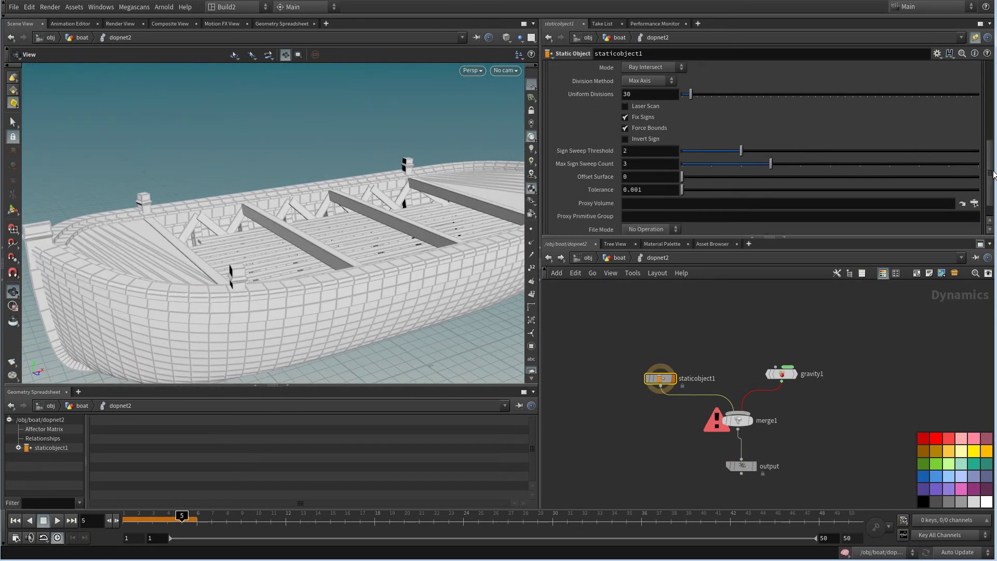
Toggle the static object's geometry display off and back on
scroll(846, 141, "up", 7)
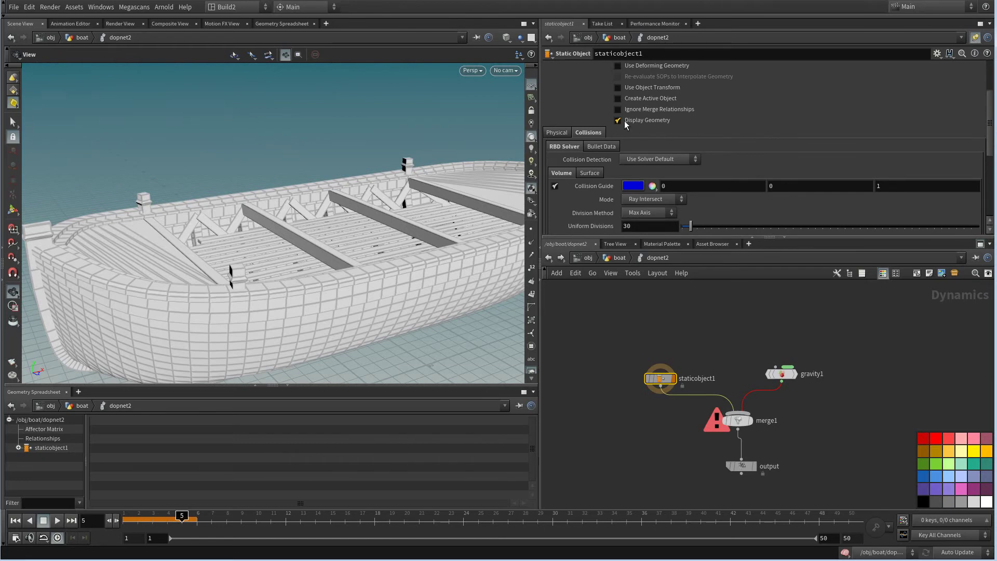
left_click(616, 121)
left_click(615, 121)
scroll(701, 355, "up", 2)
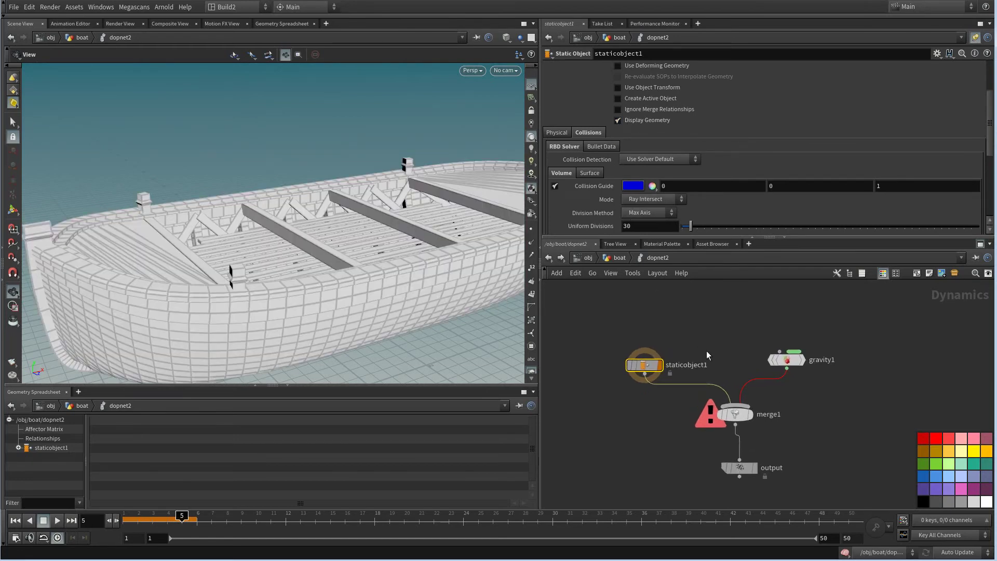
Move the display flag to the Merge node and turn off the static object's collision guide
left_click(736, 415)
left_click(739, 477)
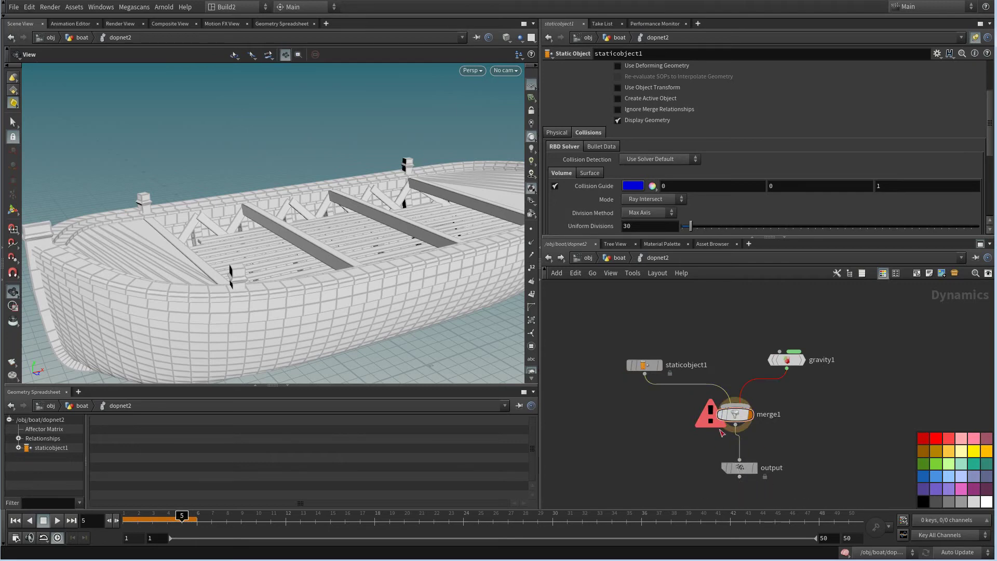
left_click(555, 186)
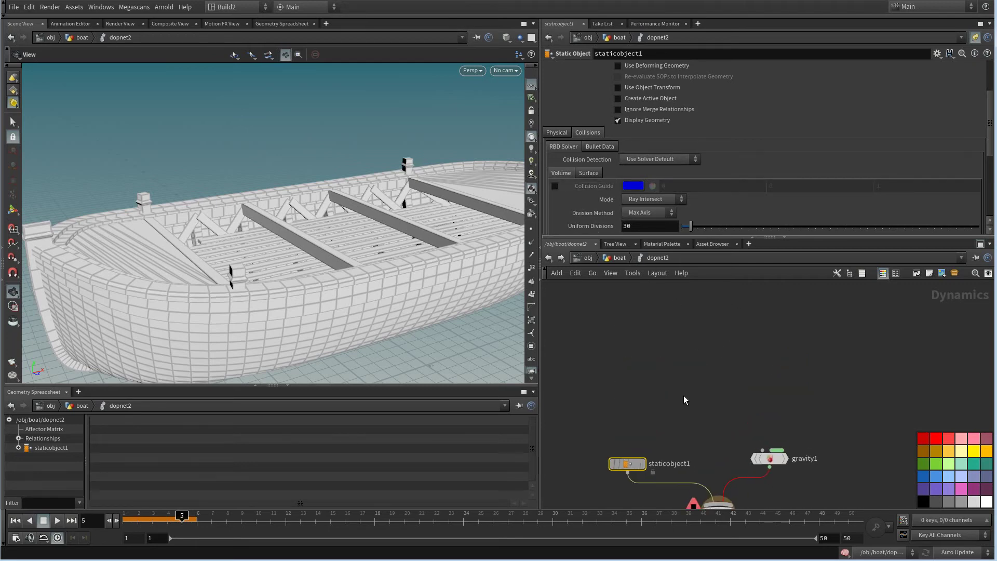
key("Tab")
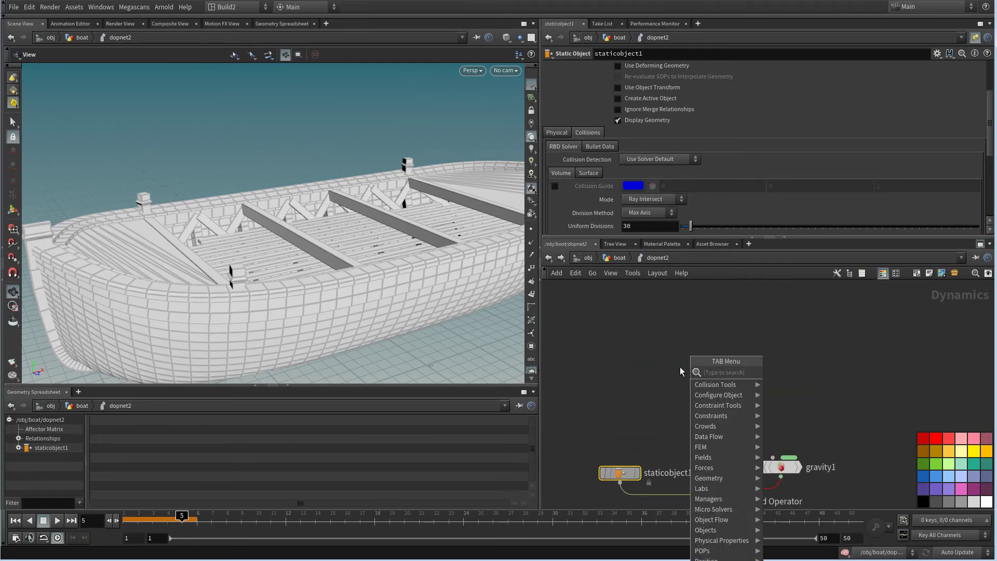
type("rbd")
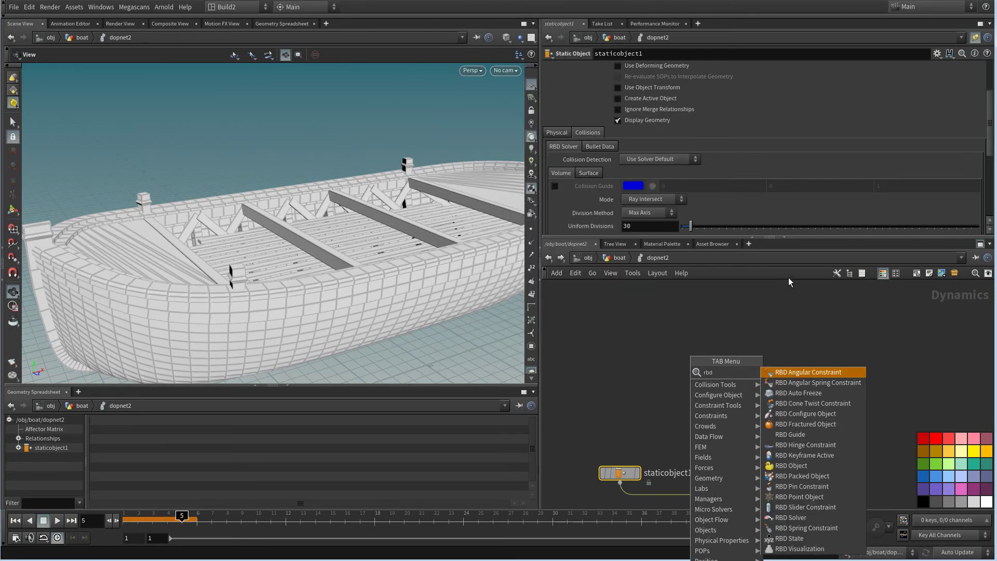
left_click(818, 466)
left_click(670, 333)
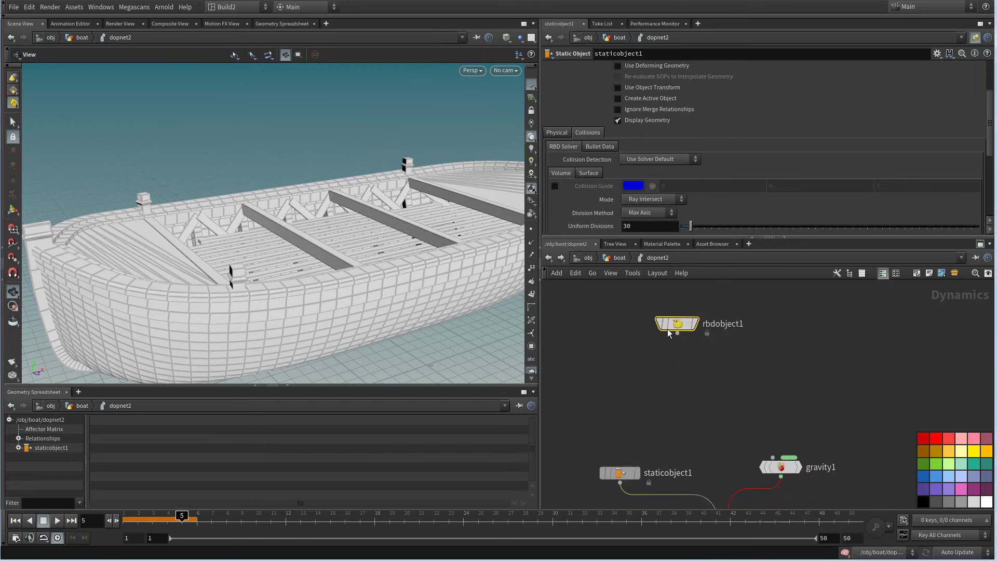
middle_click_drag(668, 330, 676, 388)
left_click_drag(649, 334, 693, 421)
scroll(746, 392, "up", 3)
key("Delete")
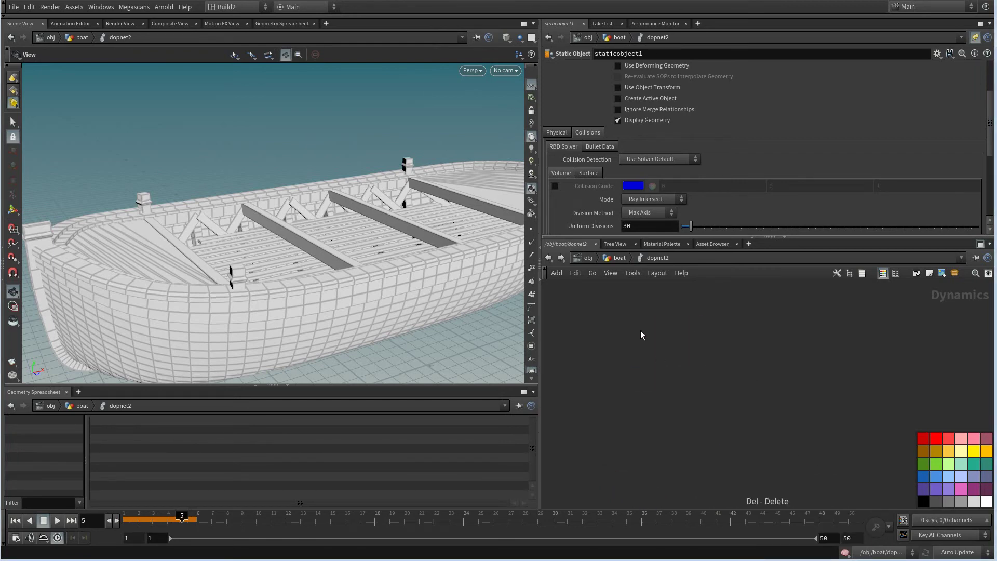
Add an RBD Packed Object node above the static object and gravity nodes and rename it rbd
key("Tab")
type("pa")
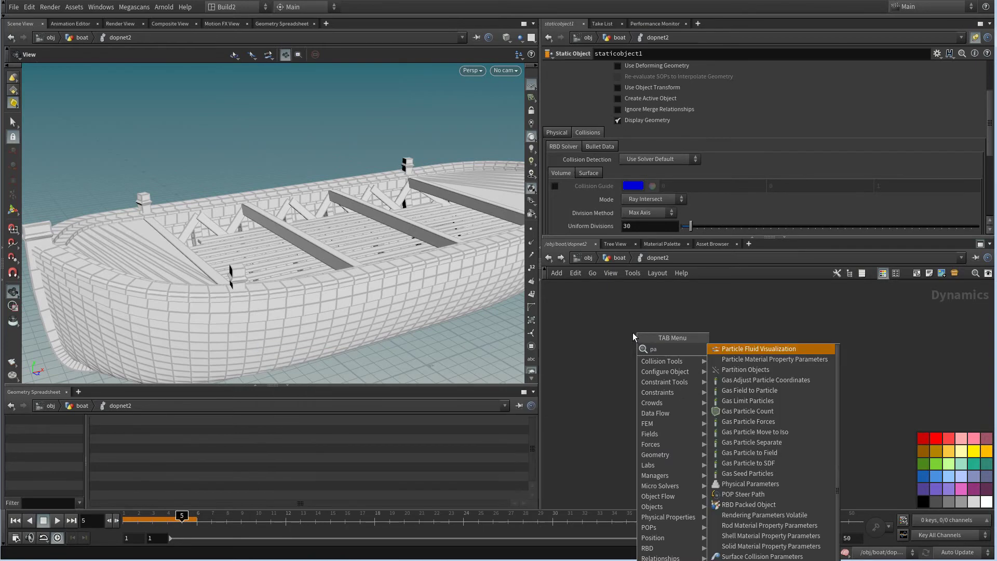
type("c")
key("Return")
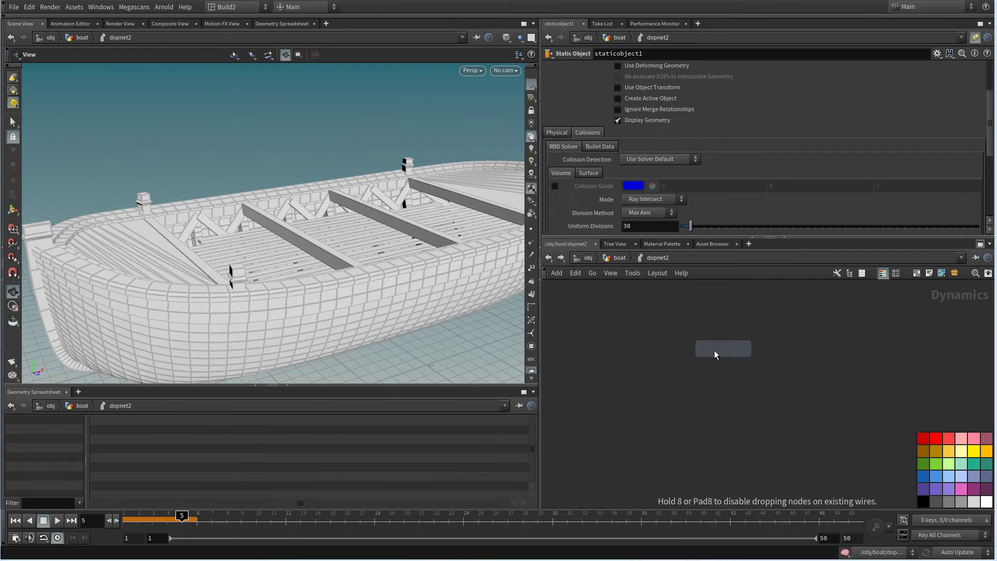
left_click(690, 353)
middle_click_drag(707, 331, 715, 371)
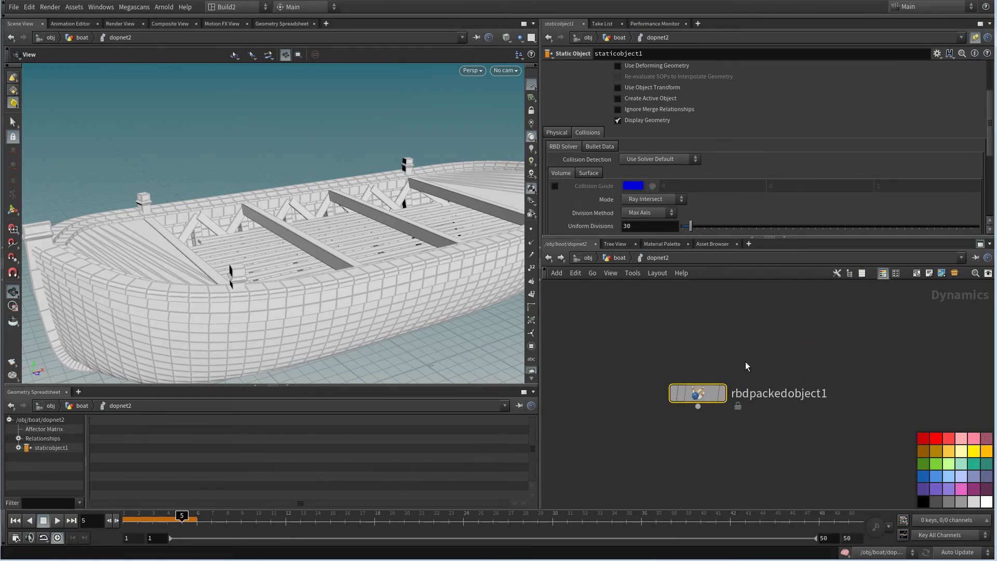
double_click(754, 397)
key("BackSpace")
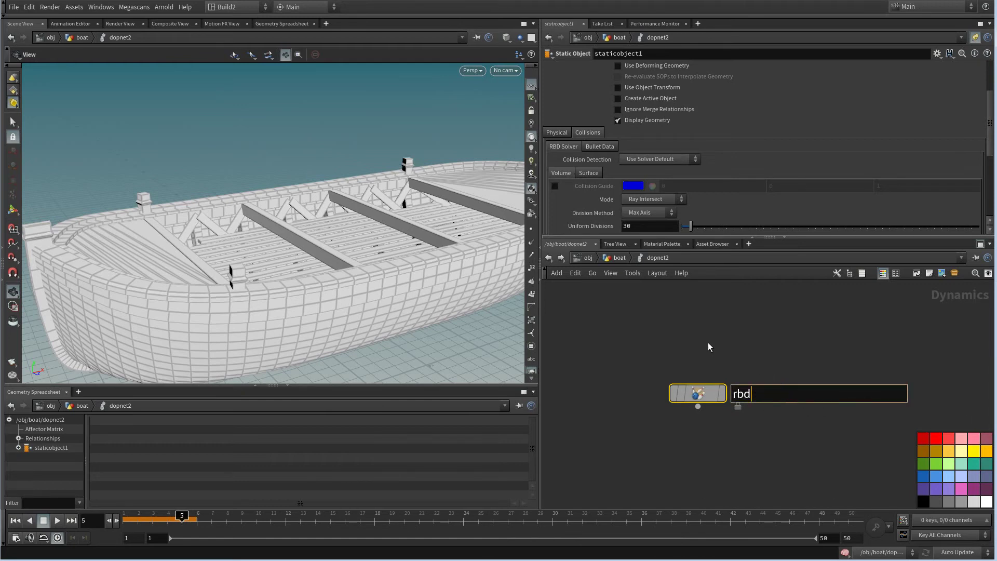
key("Return")
Unpin the static object's parameters and set the rbd node's geometry source to First Context Geometry
left_click_drag(989, 148, 981, 91)
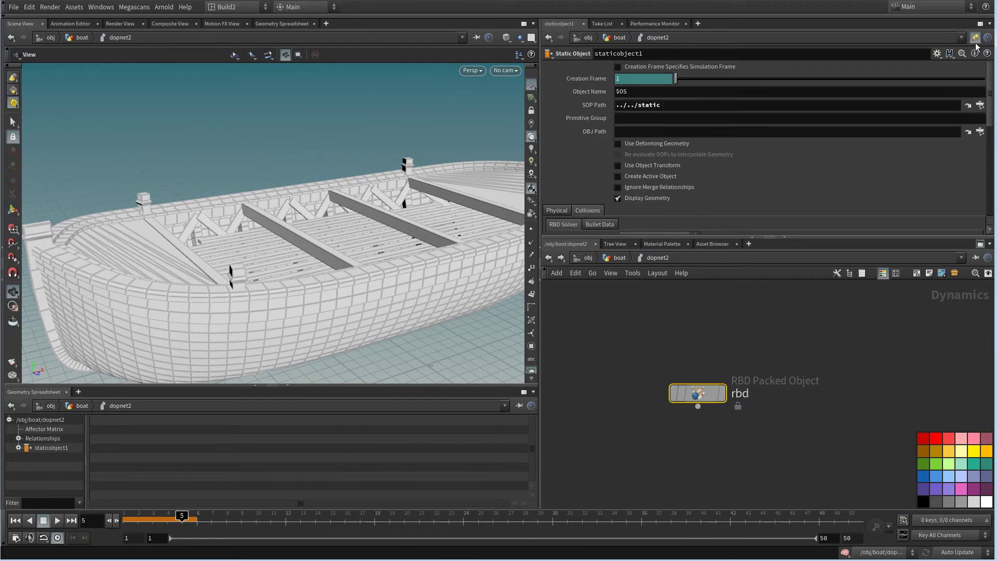
left_click(976, 38)
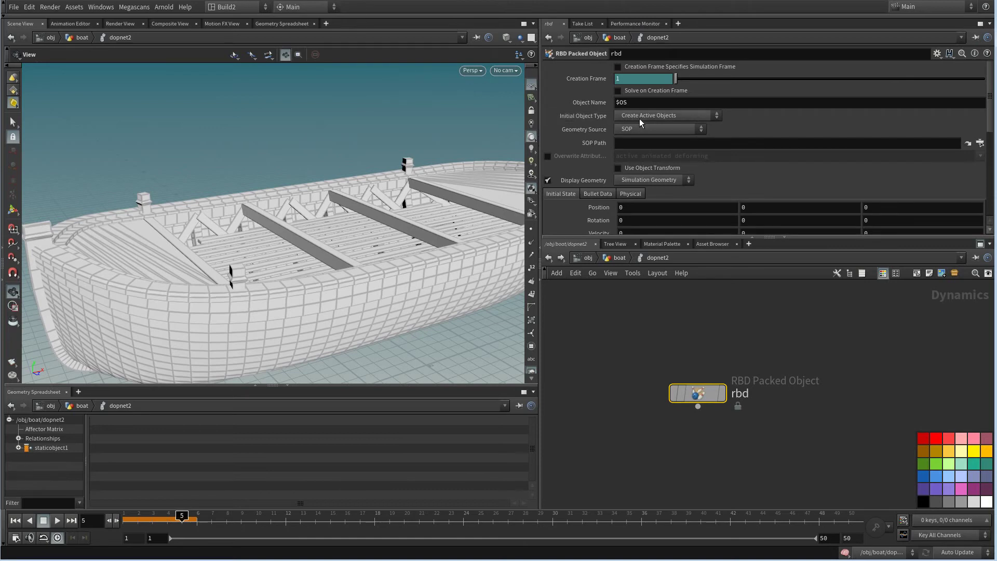
left_click(694, 128)
left_click(650, 150)
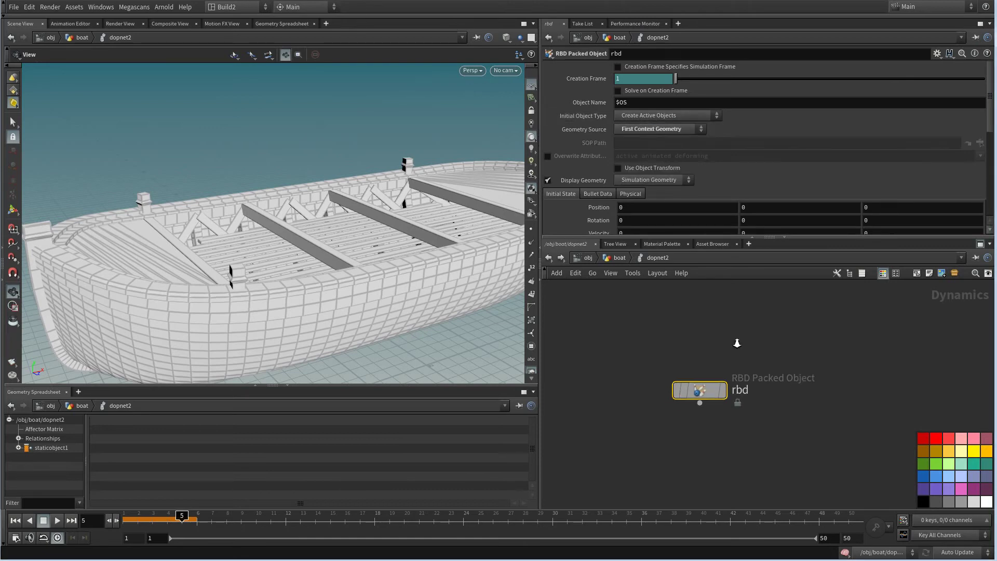
Check in the boat network which null feeds dopnet2's first input, and return inside to display the rbd node
scroll(740, 329, "down", 2)
left_click(618, 258)
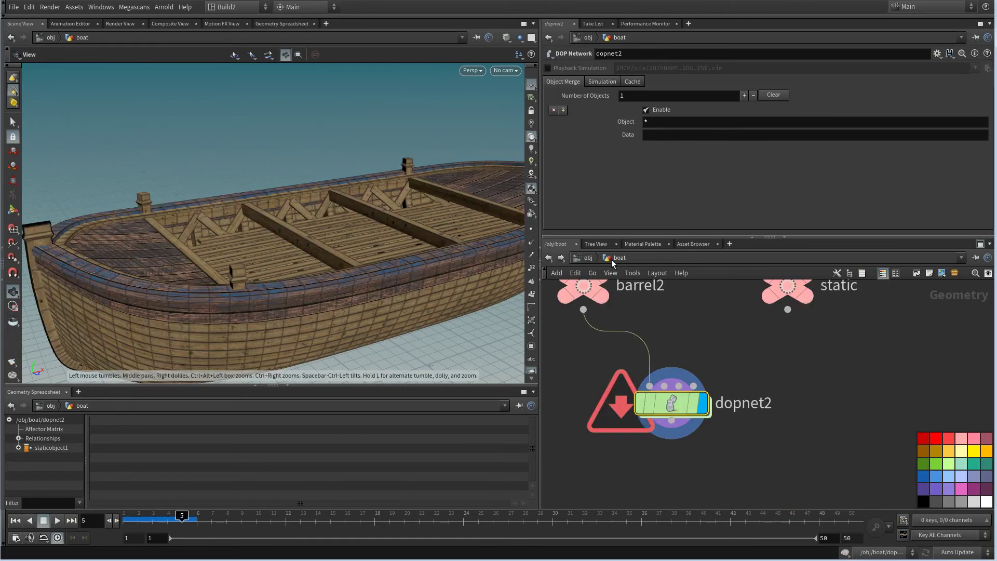
double_click(674, 402)
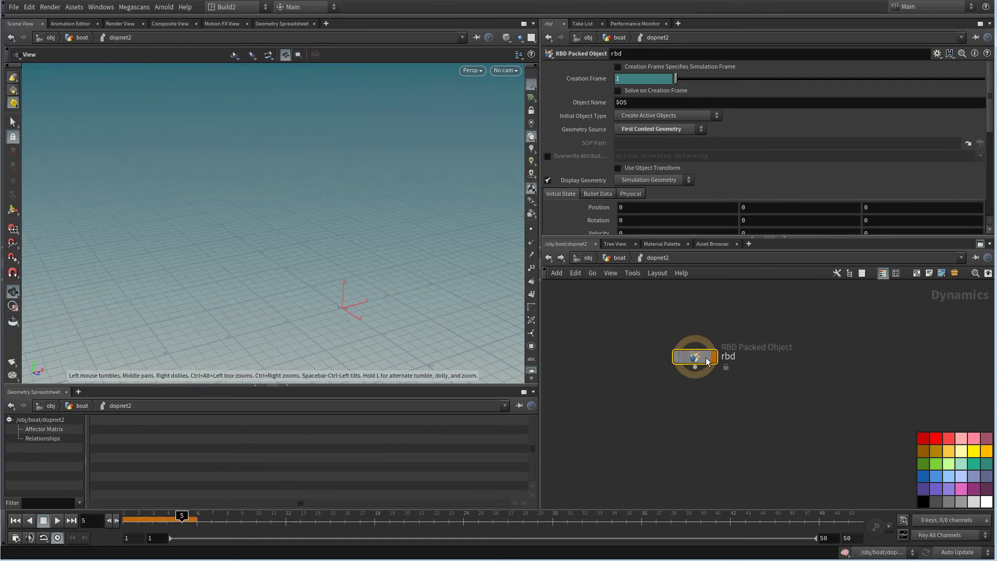
left_click_drag(454, 266, 457, 278)
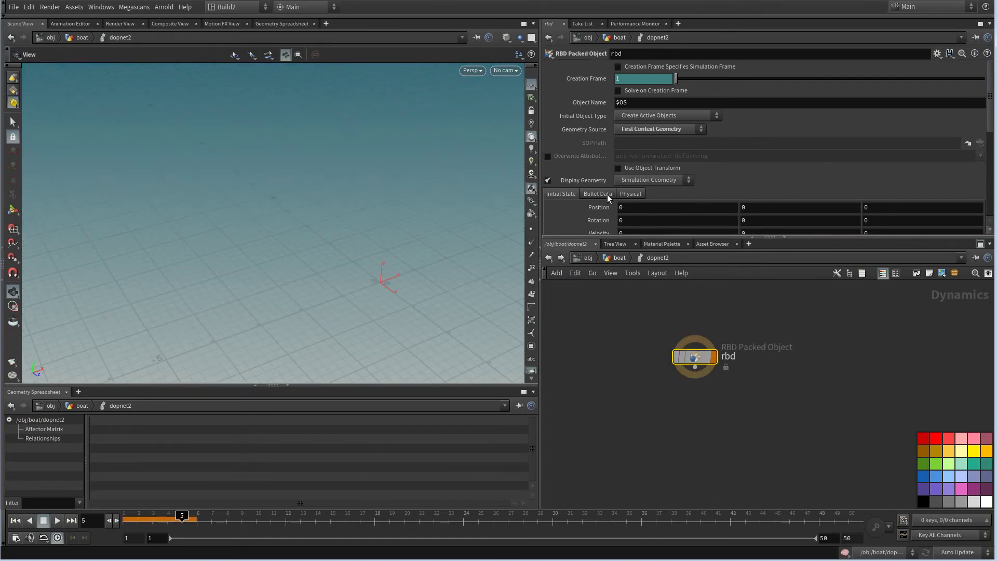
Add a Bullet Solver node below the rbd node and wire rbd into its first input
scroll(741, 368, "down", 4)
middle_click_drag(741, 367, 682, 354)
scroll(715, 347, "up", 3)
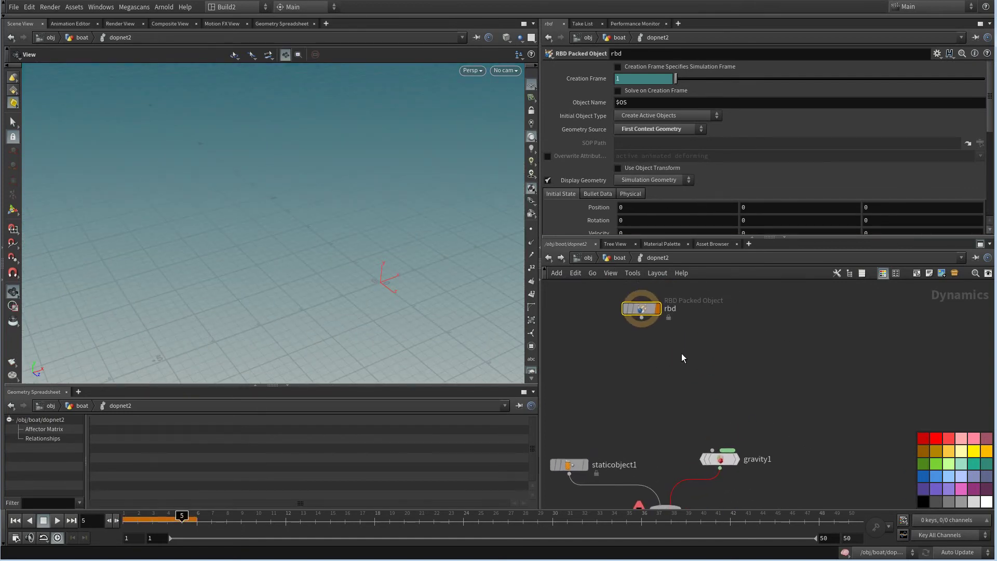
scroll(671, 373, "up", 2)
key("Tab")
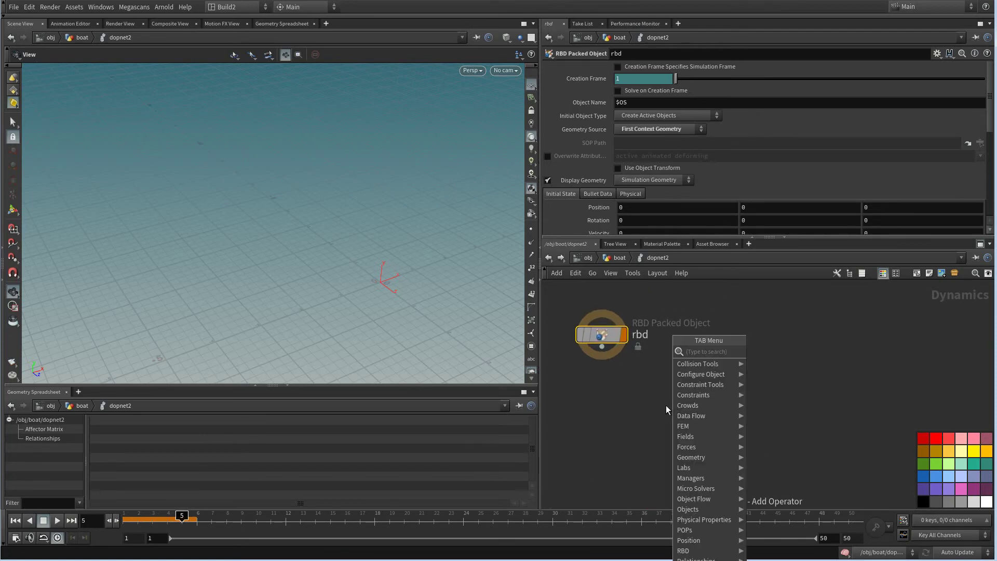
type("bu")
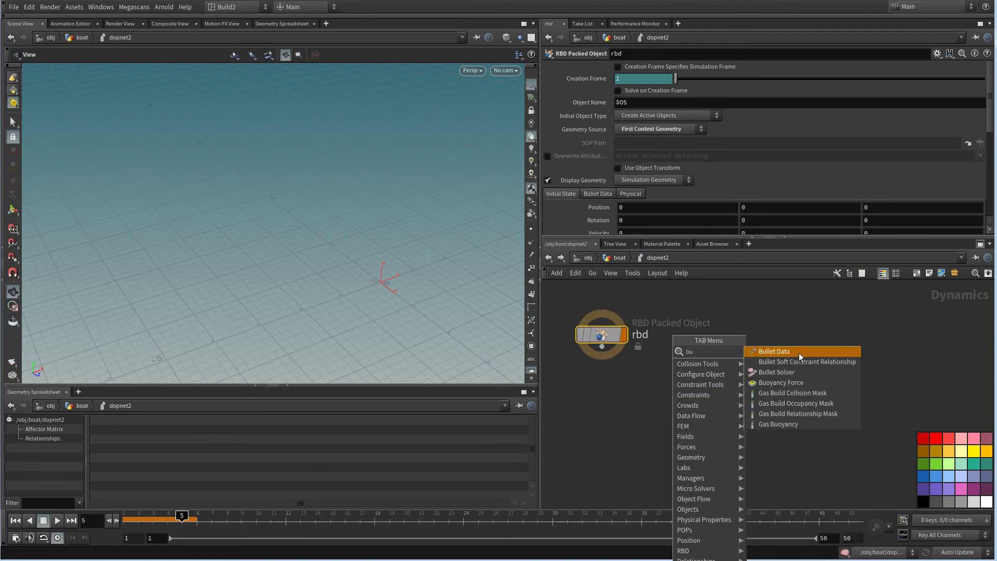
left_click(790, 372)
left_click(702, 410)
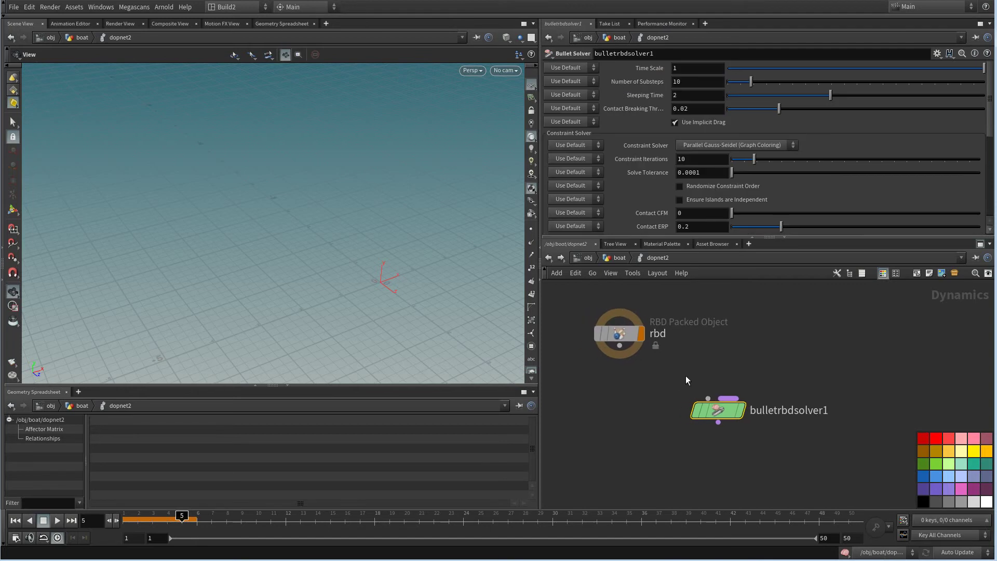
left_click_drag(590, 330, 725, 433)
Wire the Bullet Solver into the gravity node's input and set the display flag on the output node
middle_click_drag(777, 389, 744, 304)
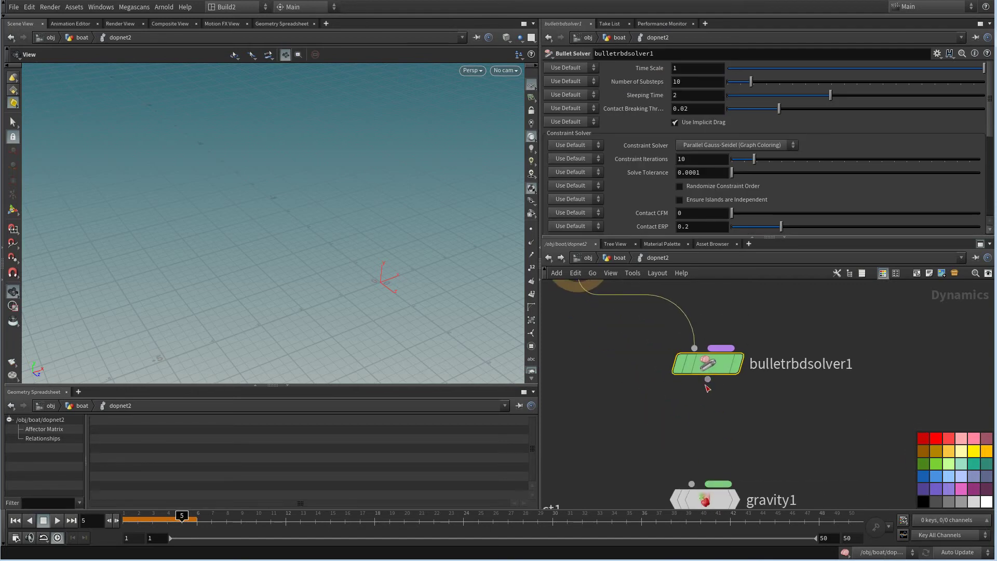
left_click_drag(708, 380, 692, 483)
scroll(781, 428, "down", 1)
middle_click_drag(781, 428, 757, 366)
left_click_drag(696, 314, 694, 340)
scroll(781, 430, "down", 3)
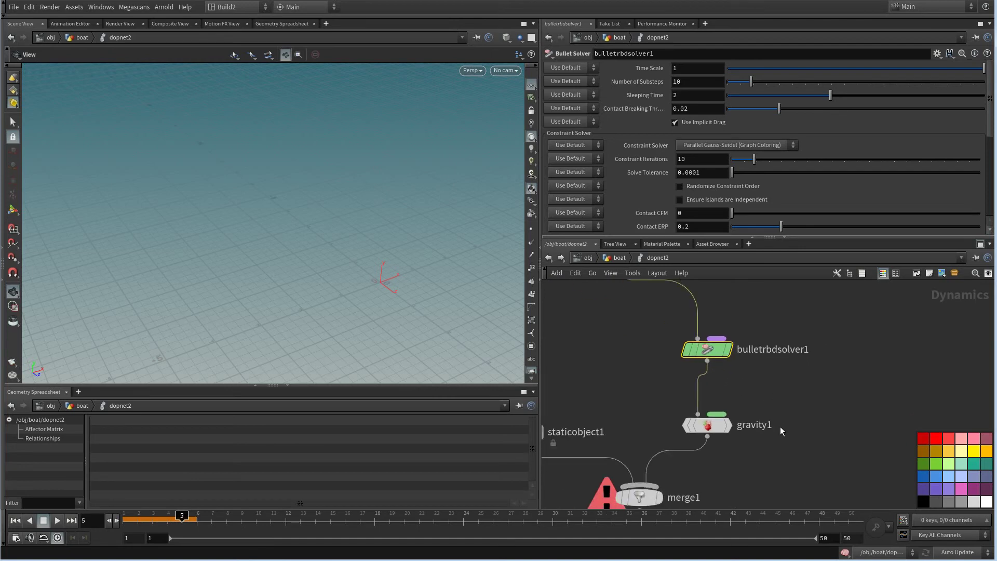
middle_click_drag(781, 430, 767, 353)
left_click(688, 446)
middle_click_drag(642, 340, 655, 391)
Turn on the static object's volume collision guide
left_click(603, 405)
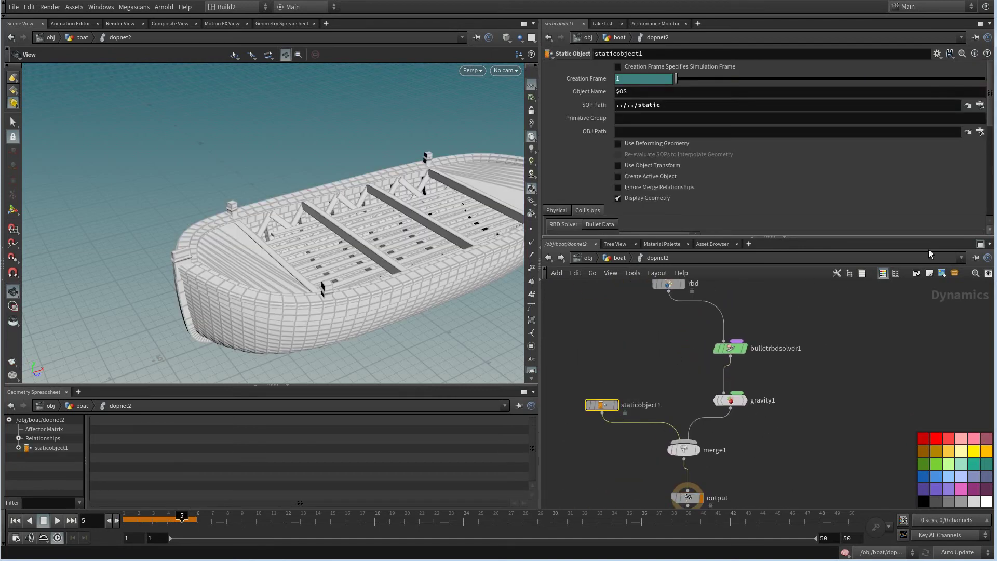
scroll(755, 161, "down", 3)
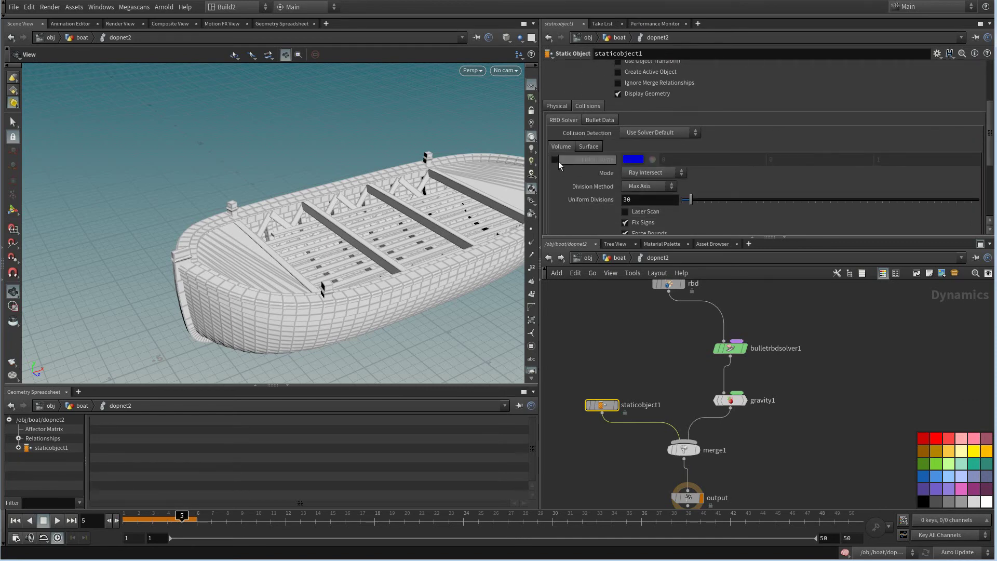
left_click(555, 159)
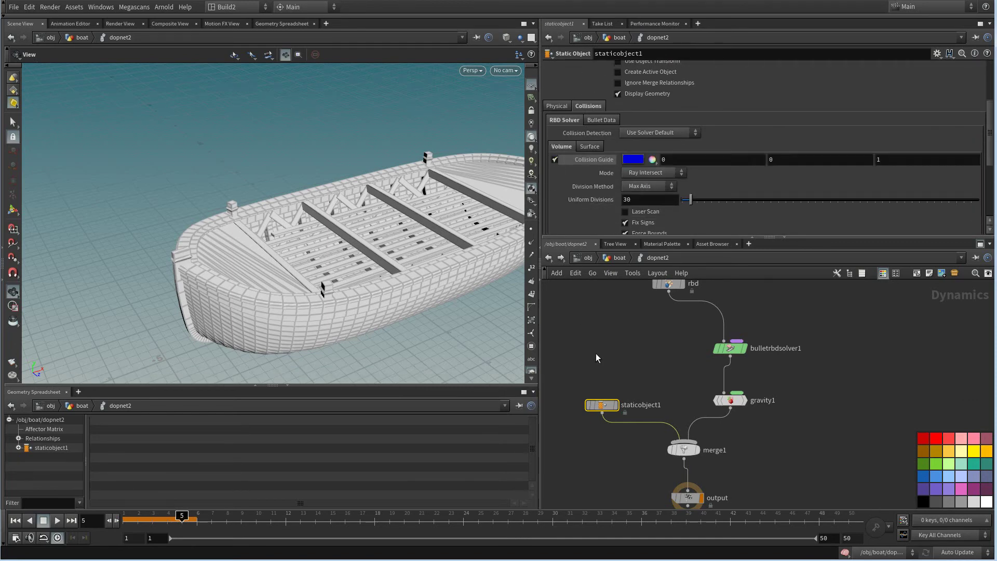
Display the static object alone and toggle its display geometry off and back on to inspect the boat's collision guide
left_click(618, 405)
left_click_drag(455, 306, 488, 281)
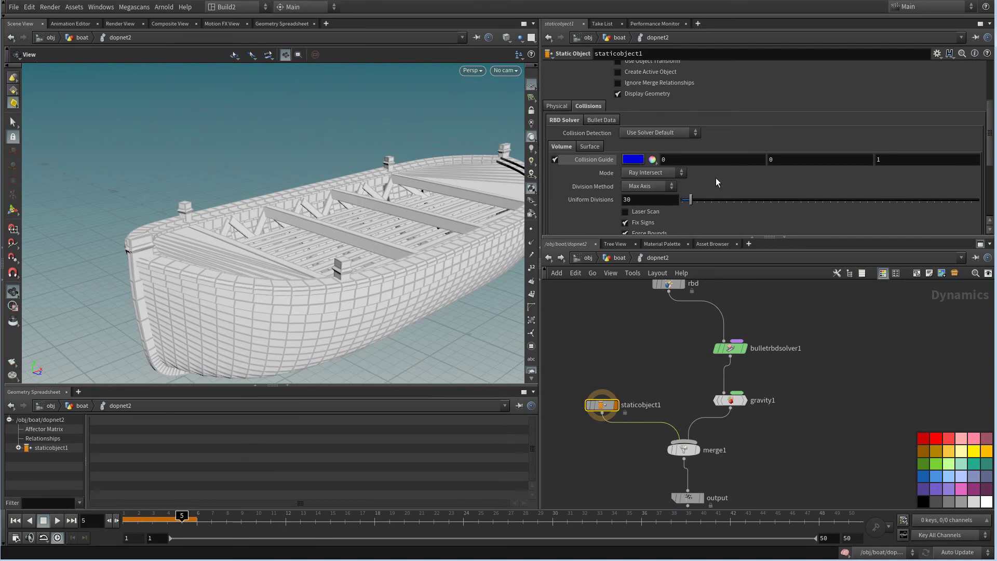
left_click(625, 96)
left_click(625, 95)
Review the Bullet Solver's parameters and turn off the static object's volume collision guide
middle_click_drag(824, 365, 814, 394)
left_click_drag(815, 394, 650, 352)
mouse_move(989, 112)
left_mouse_down()
mouse_move(989, 191)
mouse_move(989, 110)
left_mouse_up()
scroll(810, 363, "up", 2)
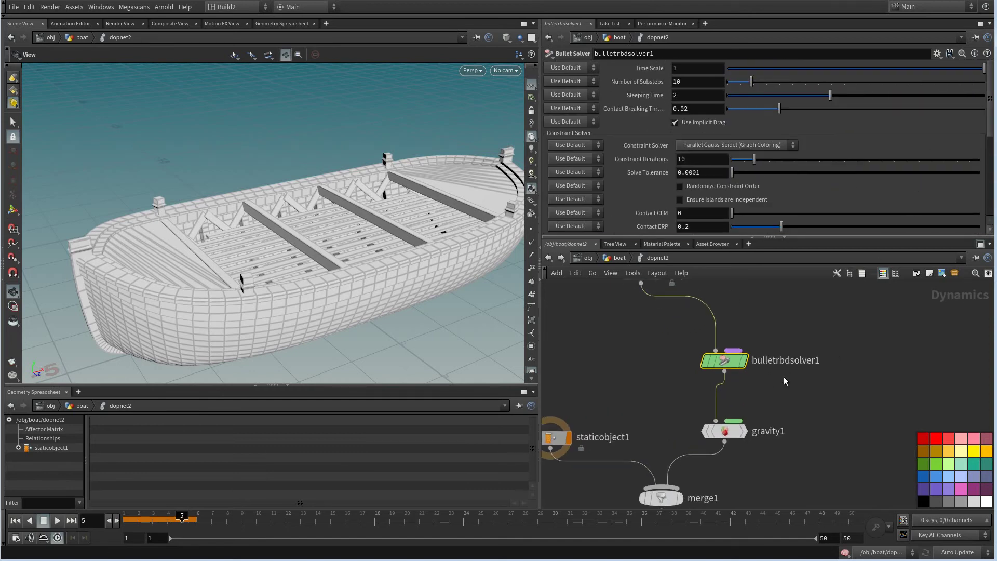
middle_click_drag(749, 440, 779, 351)
middle_click_drag(648, 347, 688, 393)
left_click_drag(592, 342, 642, 437)
middle_click_drag(668, 358, 655, 455)
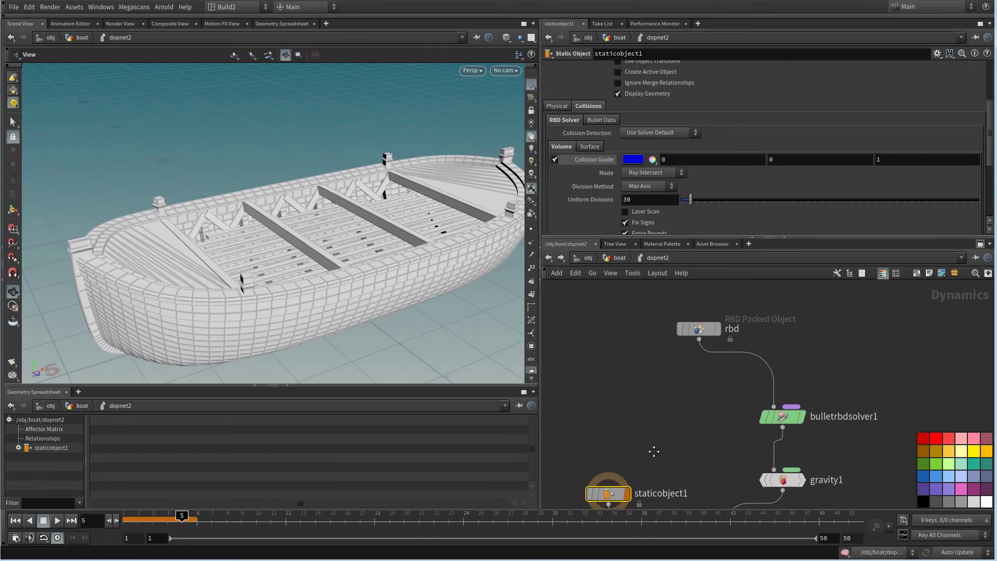
left_click(590, 147)
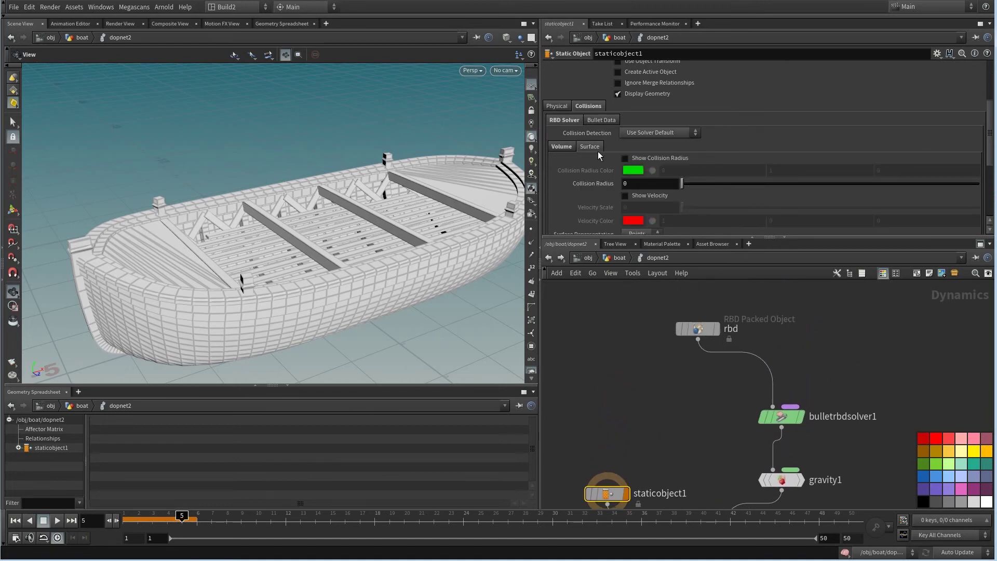
left_click(562, 146)
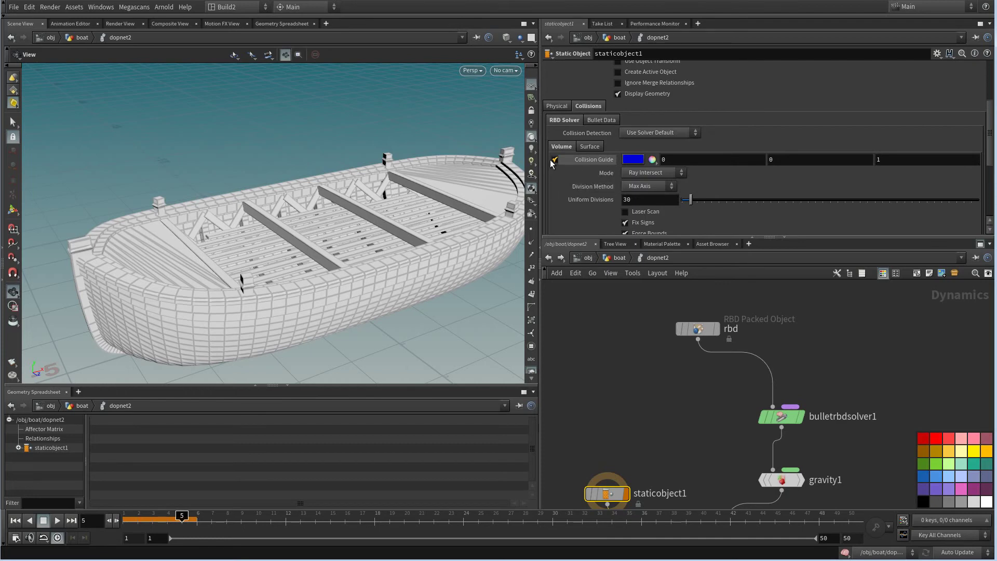
left_click(553, 160)
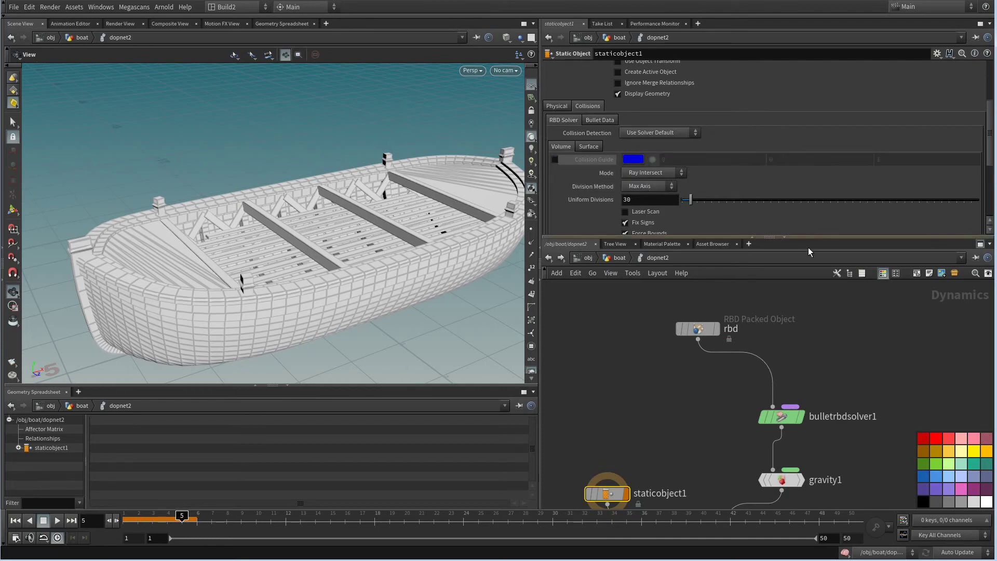
Review the rbd packed object's parameters and check dopnet2's input connection in the boat network, returning inside dopnet2
mouse_move(782, 376)
middle_mouse_down()
mouse_move(755, 328)
mouse_move(771, 384)
middle_mouse_up()
left_click_drag(712, 375, 661, 322)
scroll(680, 358, "down", 3)
middle_click_drag(687, 400, 683, 313)
scroll(736, 417, "up", 2)
middle_click_drag(734, 416, 729, 374)
middle_click_drag(650, 305, 675, 372)
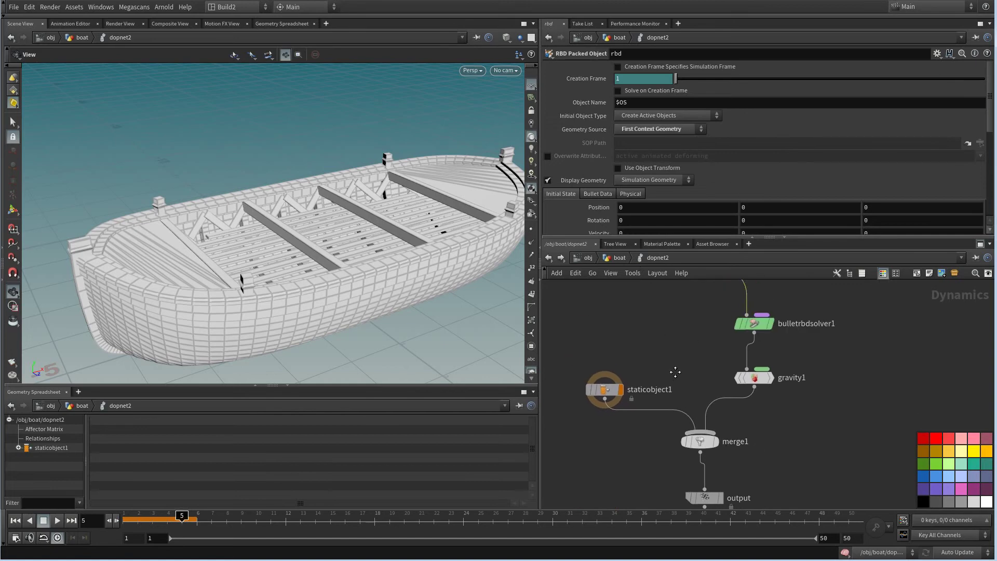
key("u")
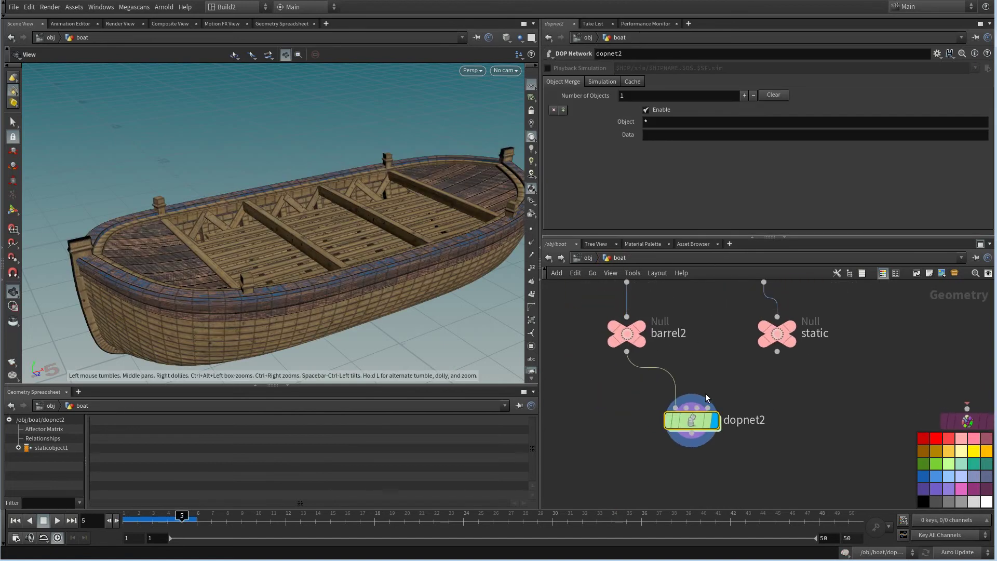
key("i")
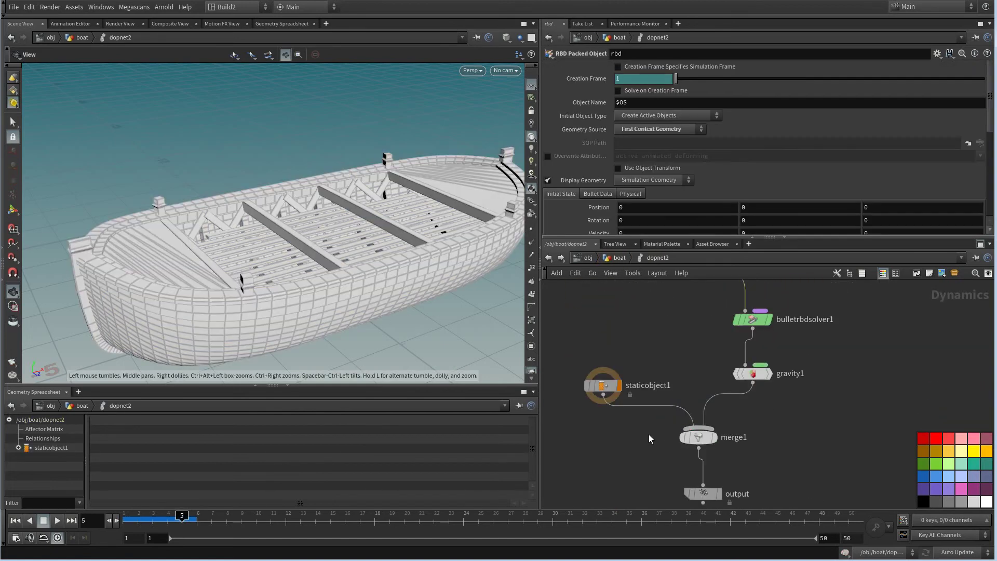
Set the display flag on the output node and play the simulation from frame 1
middle_click_drag(608, 453, 595, 376)
scroll(694, 418, "up", 1)
left_click(707, 415)
left_click(689, 415)
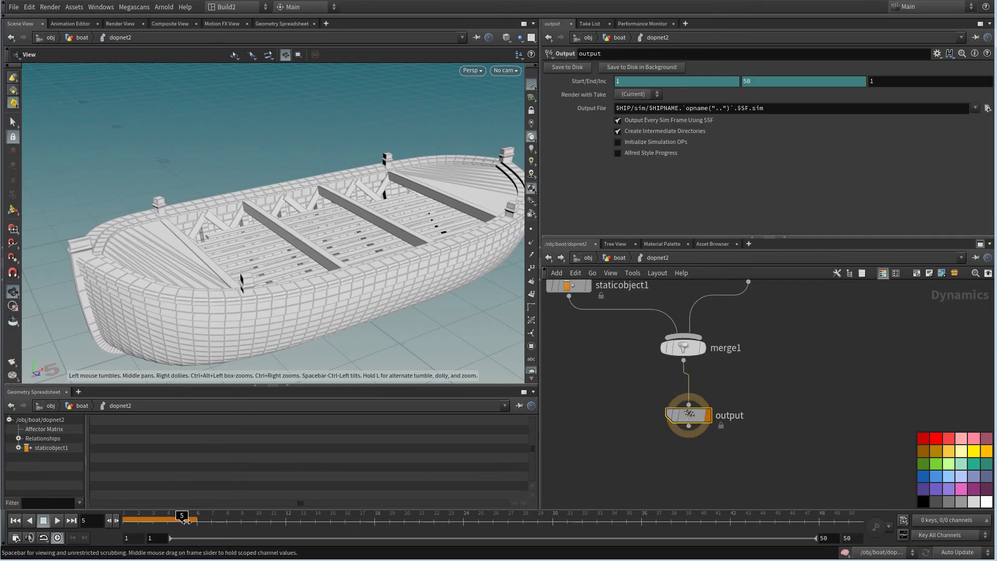
left_click_drag(169, 519, 102, 517)
left_click(56, 521)
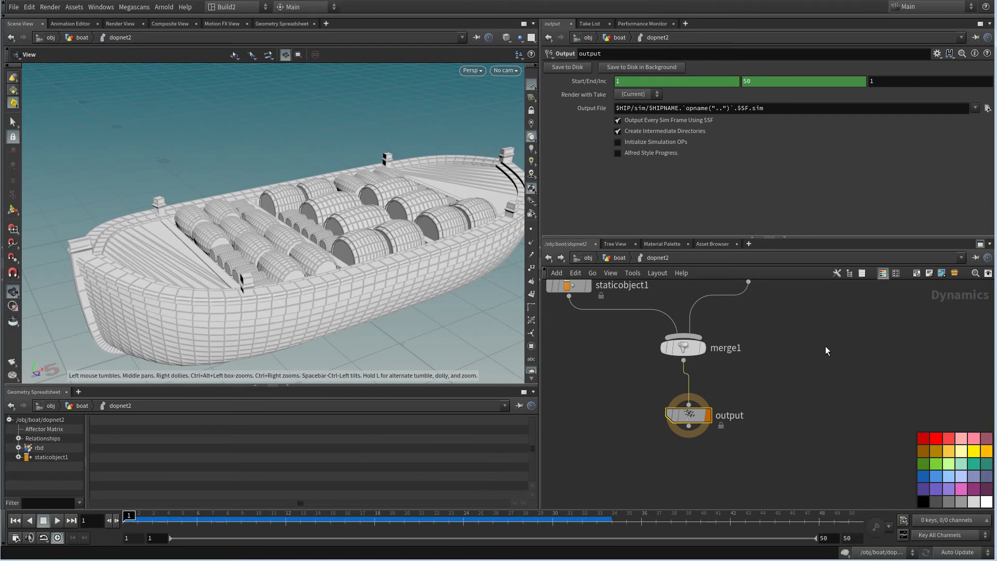
In the boat network, insert the assemble1 node between the barrel2 null and dopnet2, display it and check its settings
middle_click_drag(826, 351, 819, 443)
scroll(819, 442, "down", 3)
middle_click_drag(695, 371, 680, 414)
scroll(703, 389, "up", 3)
middle_click_drag(728, 371, 683, 370)
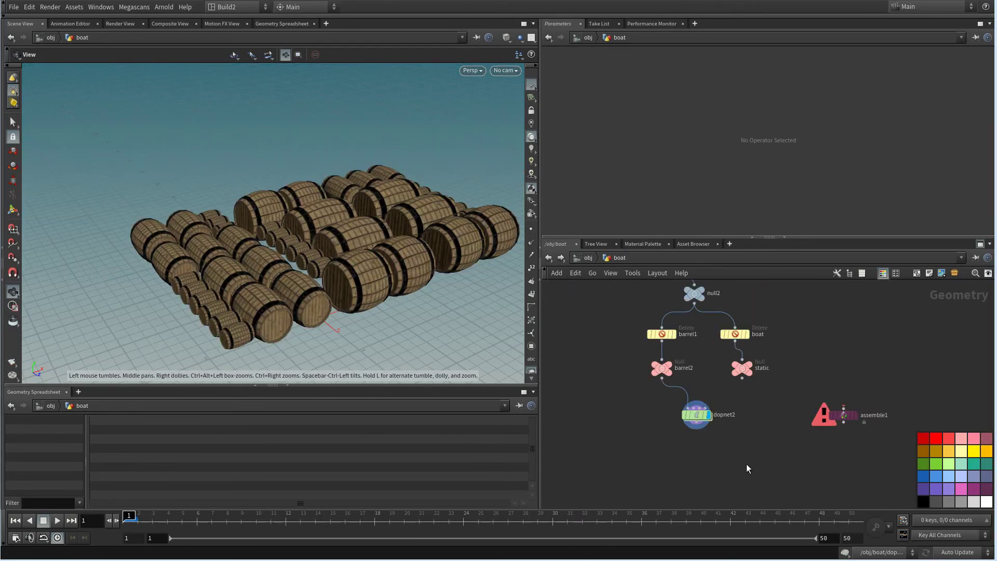
scroll(748, 463, "up", 2)
left_click_drag(887, 386, 657, 363)
left_click(653, 376)
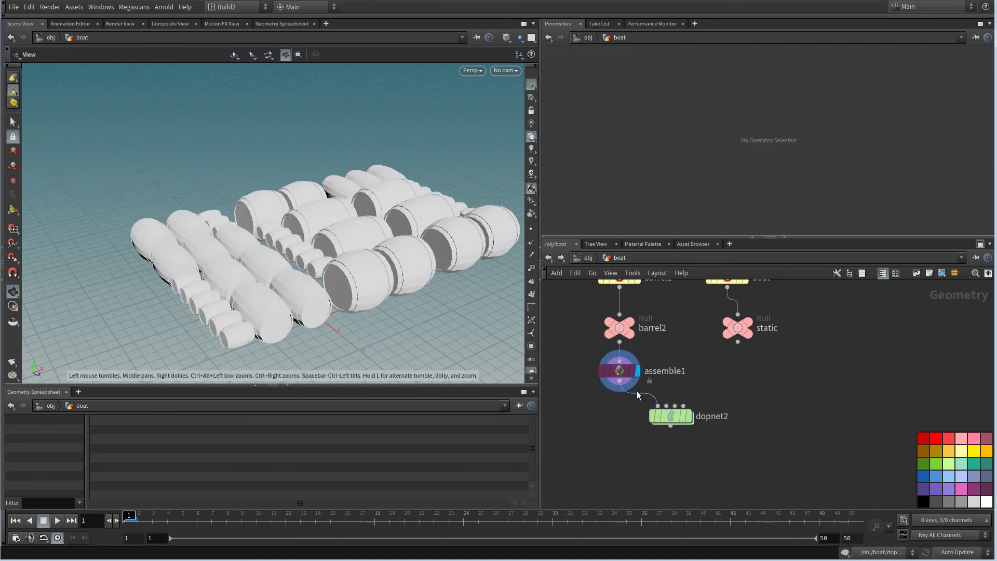
right_click(637, 392)
left_click(610, 404)
left_click(621, 371)
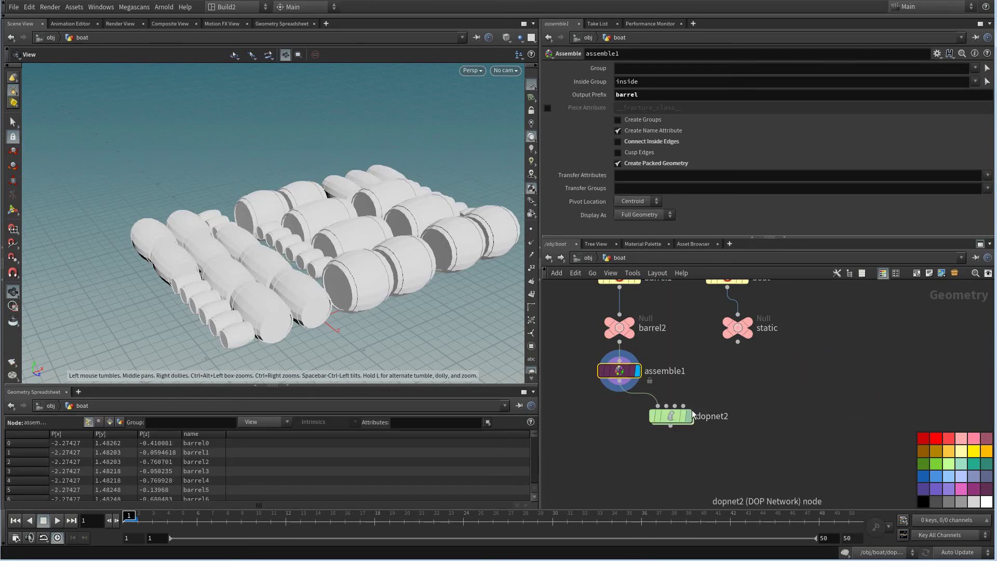
Inside dopnet2, preview the rbd node's Bullet guide geometry with and without the simulation geometry, leaving the guide off
left_click(675, 420)
double_click(677, 422)
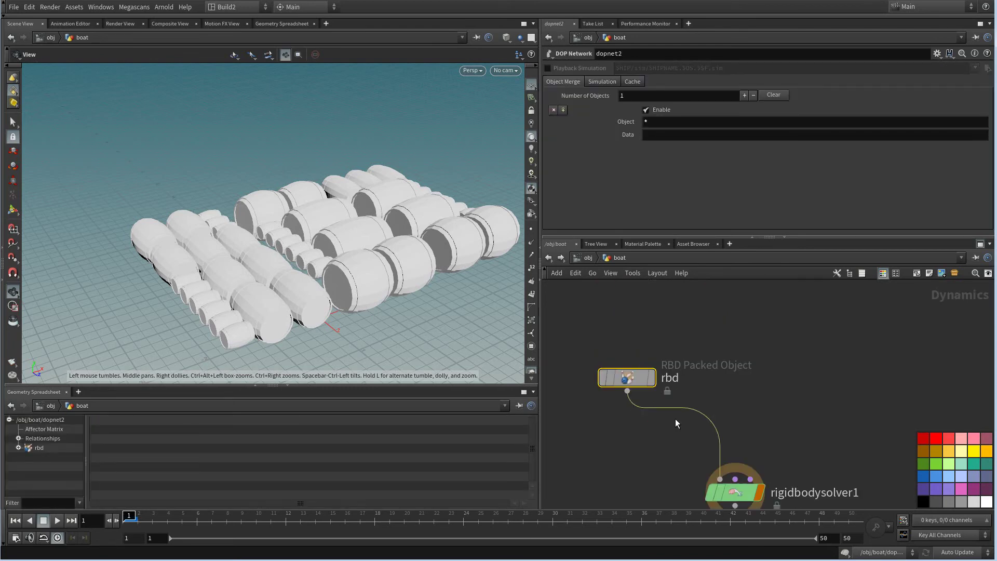
scroll(653, 380, "up", 2)
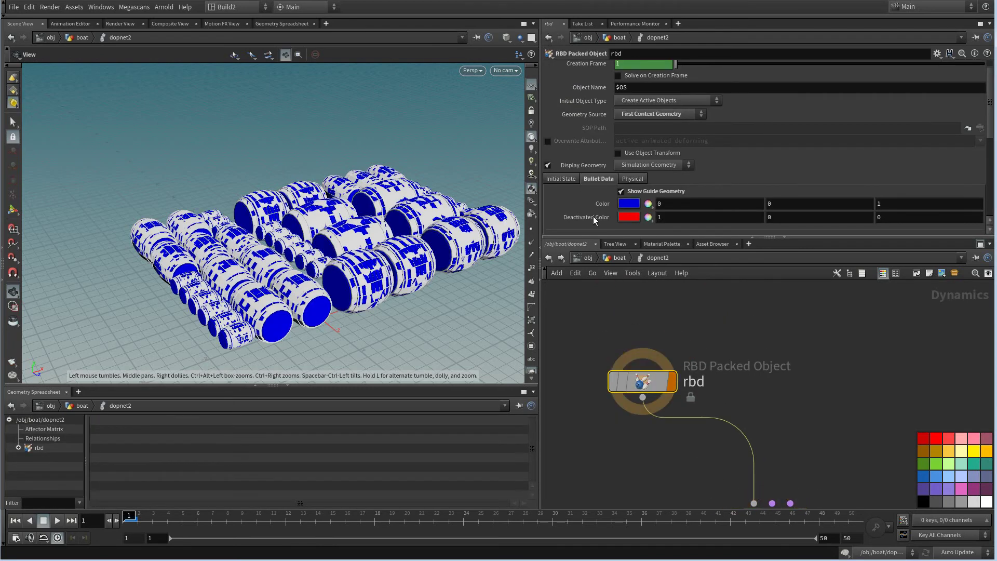
left_click(621, 191)
left_click(621, 191)
left_click(549, 165)
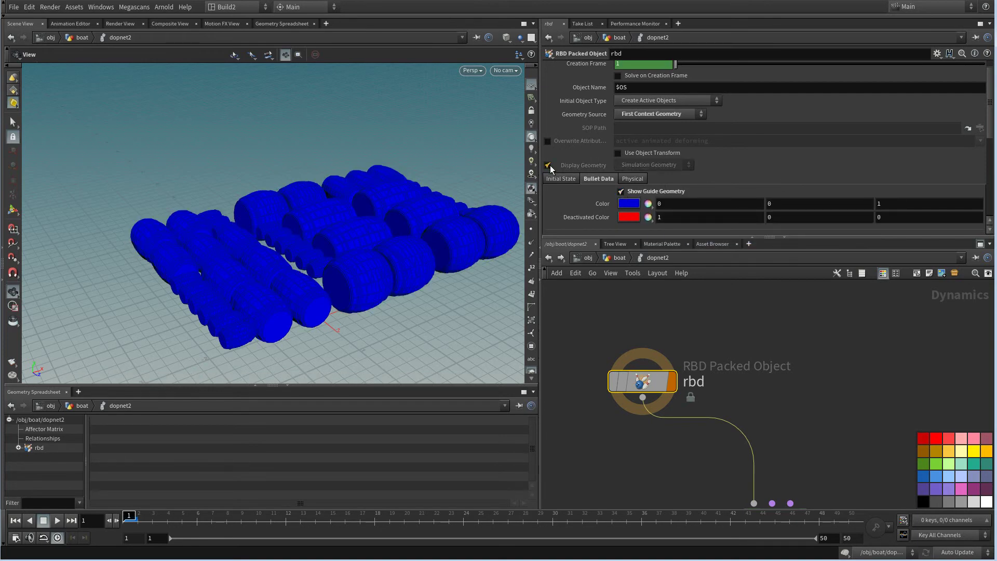
left_click(548, 165)
scroll(989, 129, "down", 3)
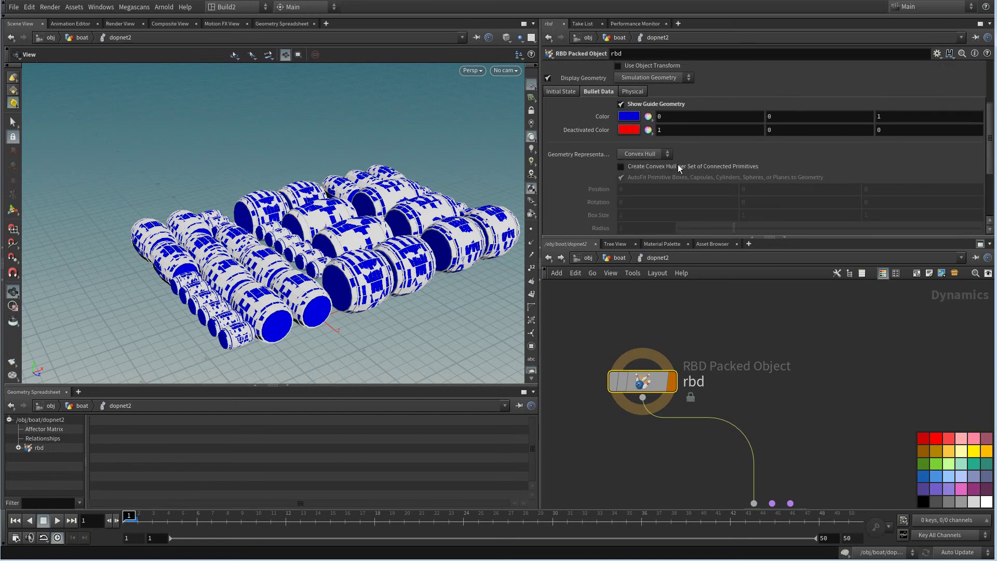
left_click(621, 104)
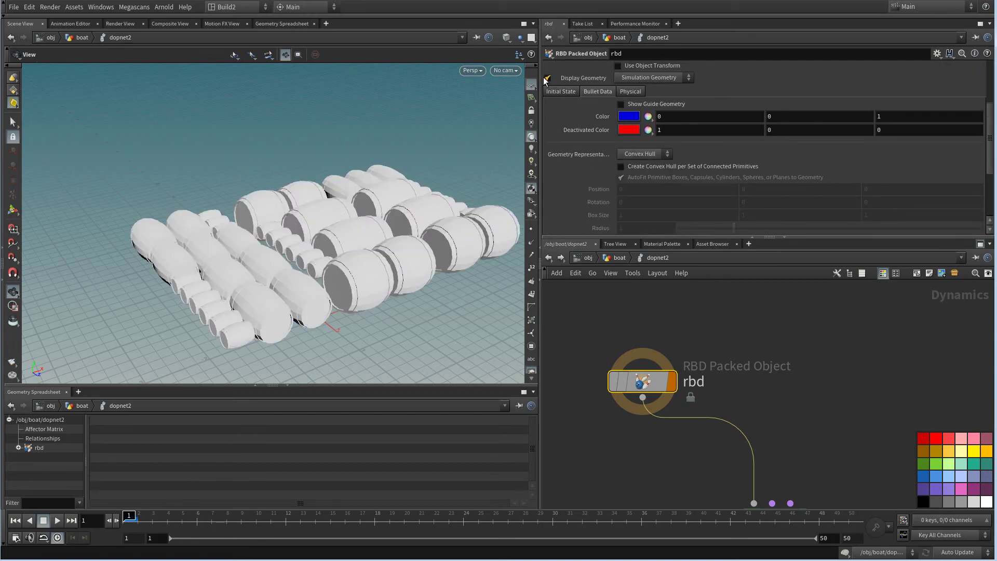
Examine the Rigid Body Solver's Bullet settings and its connections to the rbd and gravity nodes
scroll(703, 324, "down", 3)
middle_click_drag(708, 370, 676, 360)
left_click_drag(636, 379, 713, 423)
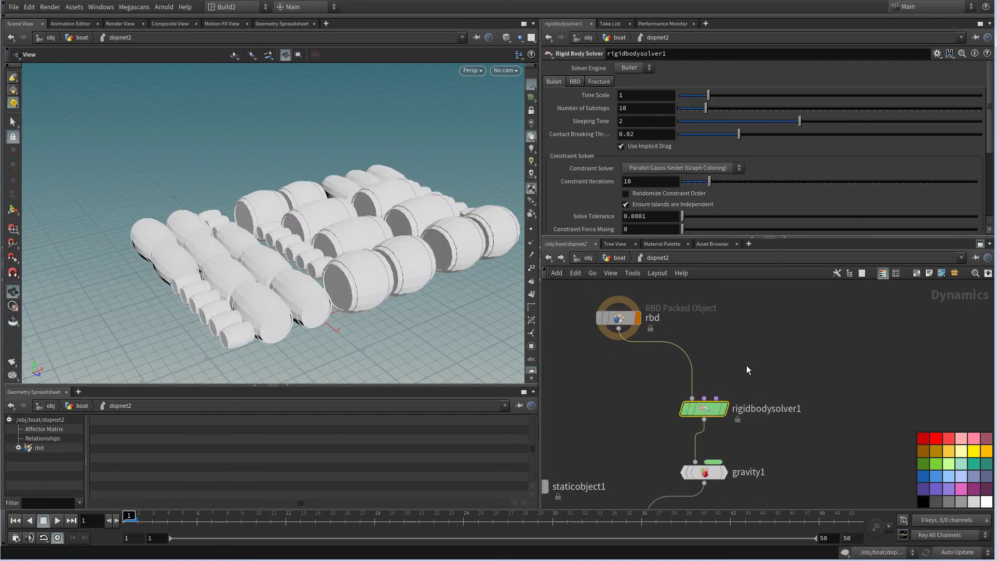
scroll(777, 407, "up", 2)
scroll(758, 423, "down", 2)
middle_click_drag(737, 363, 768, 366)
scroll(770, 364, "up", 1)
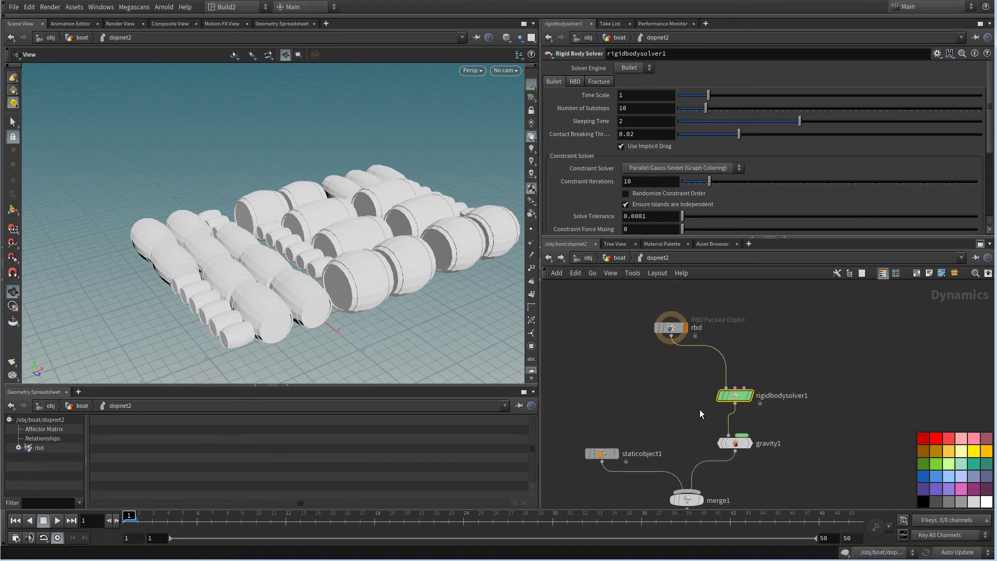
mouse_move(685, 421)
middle_mouse_down()
mouse_move(703, 399)
mouse_move(704, 426)
middle_mouse_up()
Set the rbd node's physical density to 1500 and its bounce to 0.001
left_click_drag(619, 323, 742, 362)
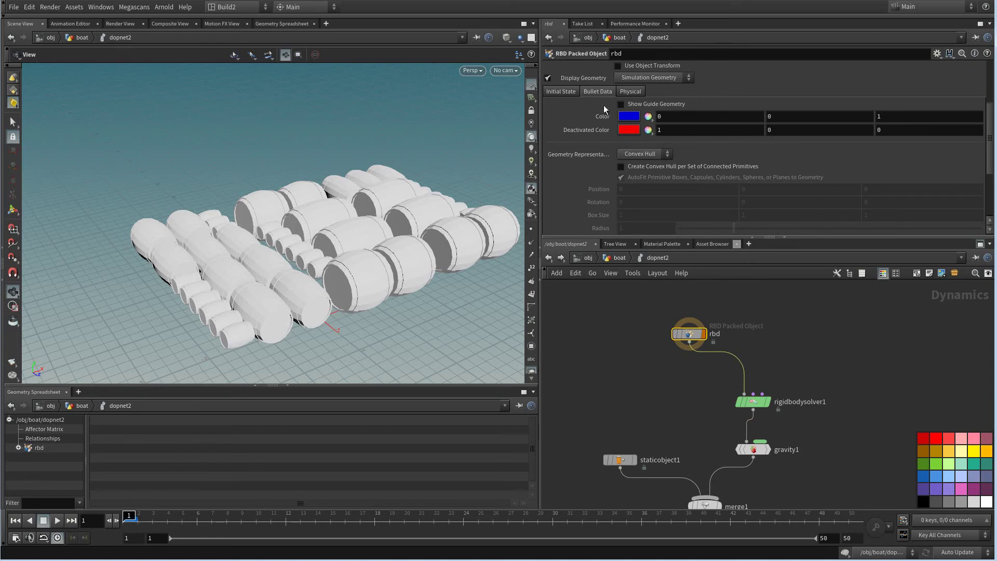
left_click(632, 92)
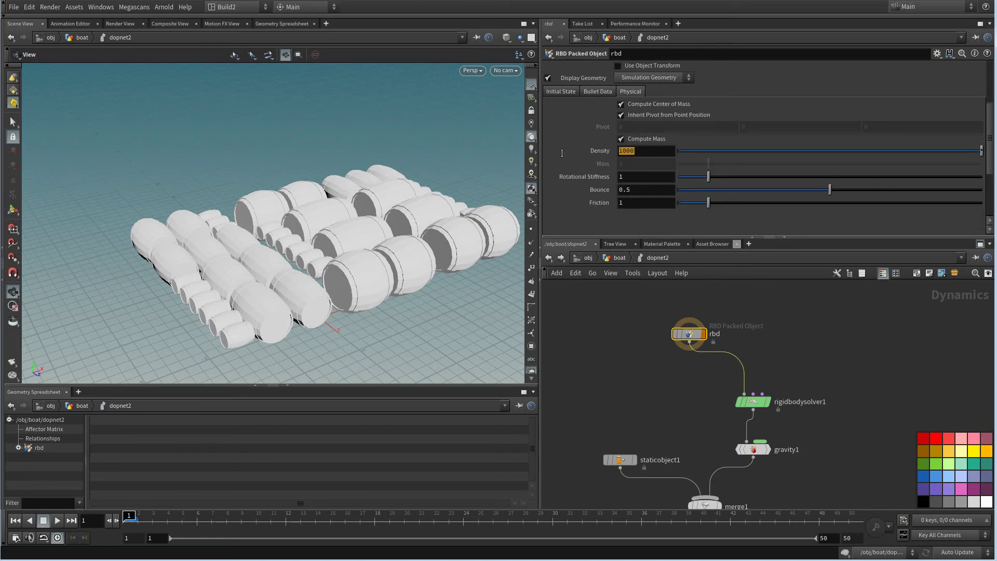
type("15")
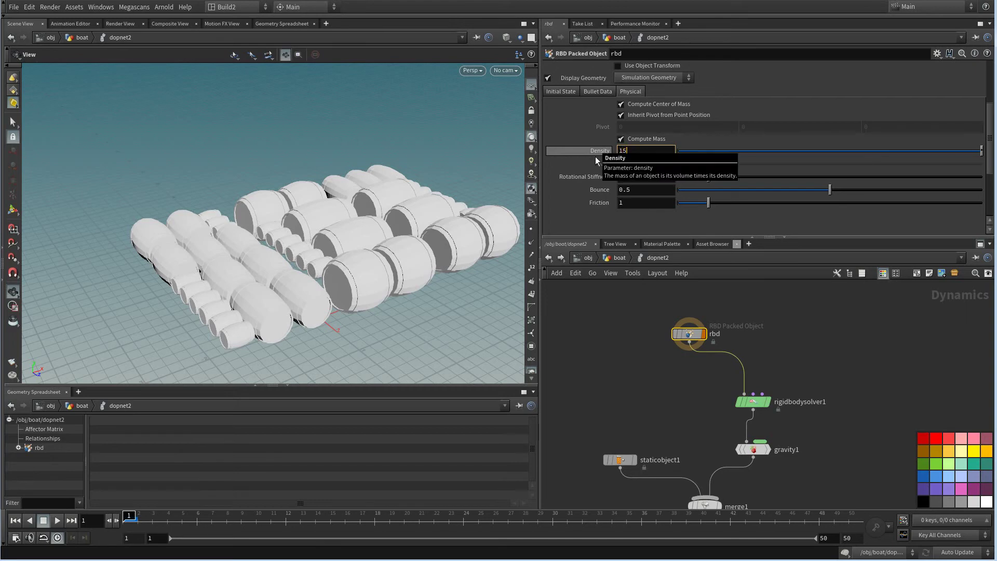
type("00")
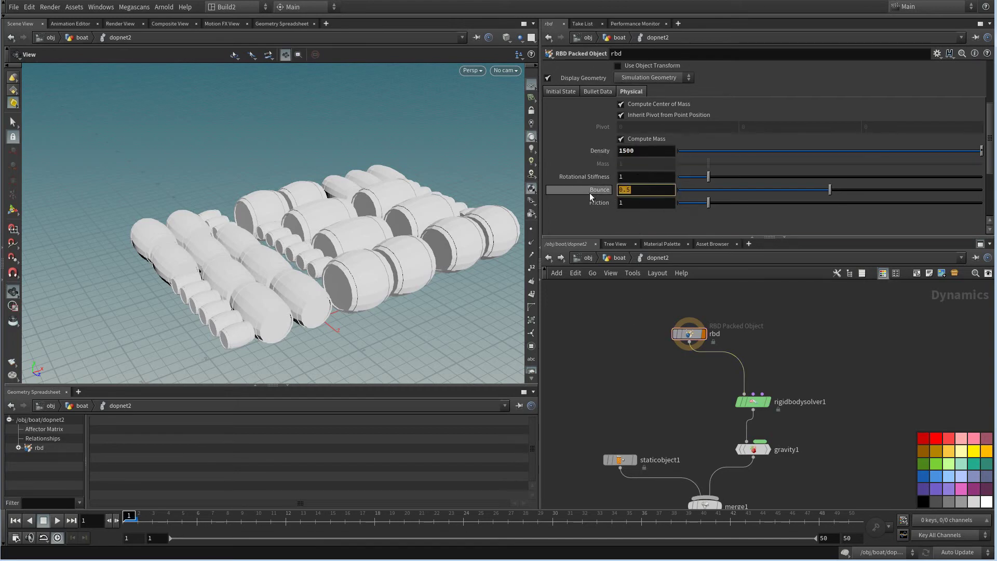
type("0.001")
Display the static object and preview its volume collision guide, leaving the guide off
left_click_drag(431, 270, 404, 286)
scroll(624, 335, "down", 3)
left_click_drag(586, 374, 624, 418)
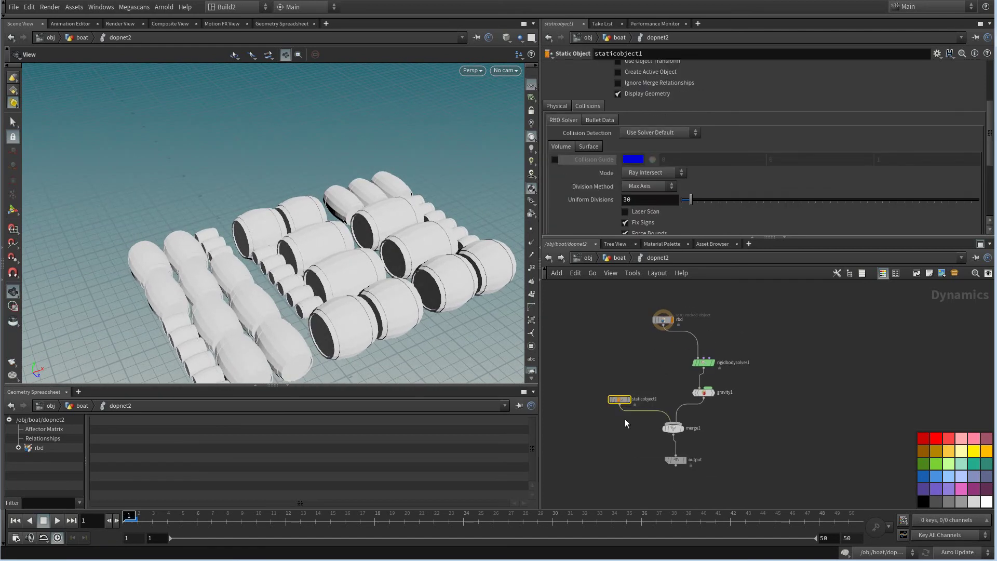
scroll(591, 347, "up", 2)
left_click(592, 148)
left_click(573, 148)
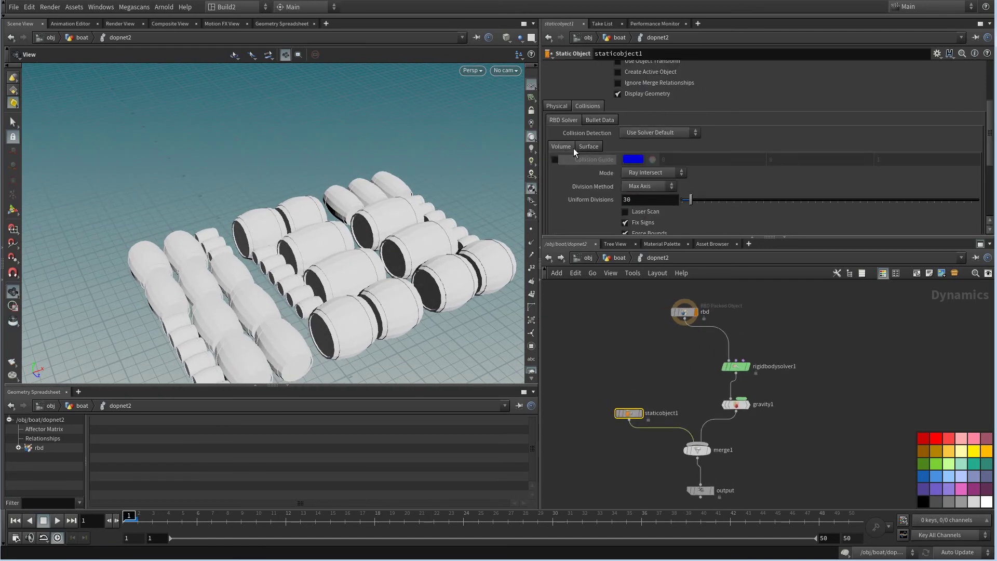
left_click(555, 159)
middle_click_drag(639, 357, 619, 318)
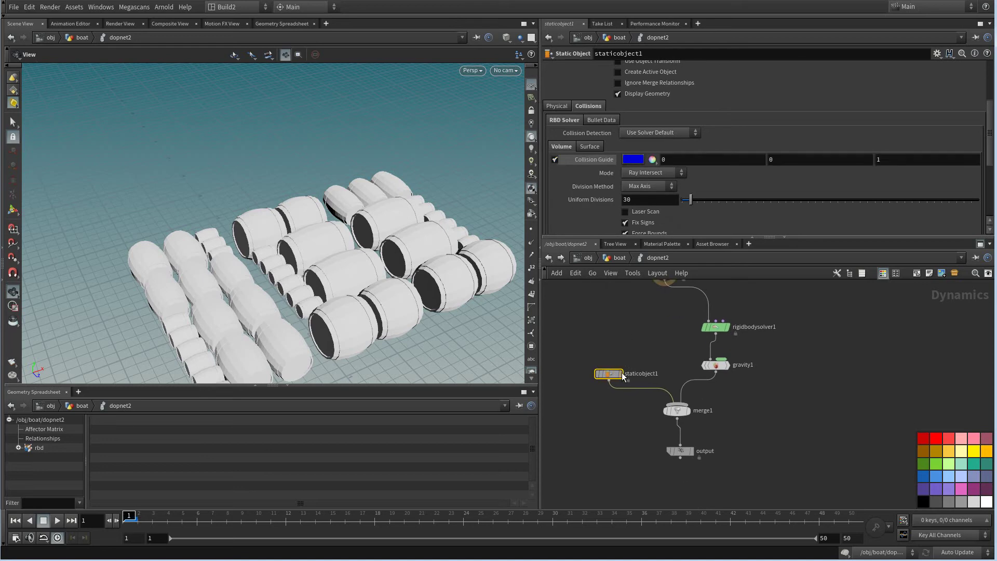
left_click_drag(467, 299, 457, 253)
middle_click_drag(626, 299, 634, 334)
scroll(633, 335, "up", 1)
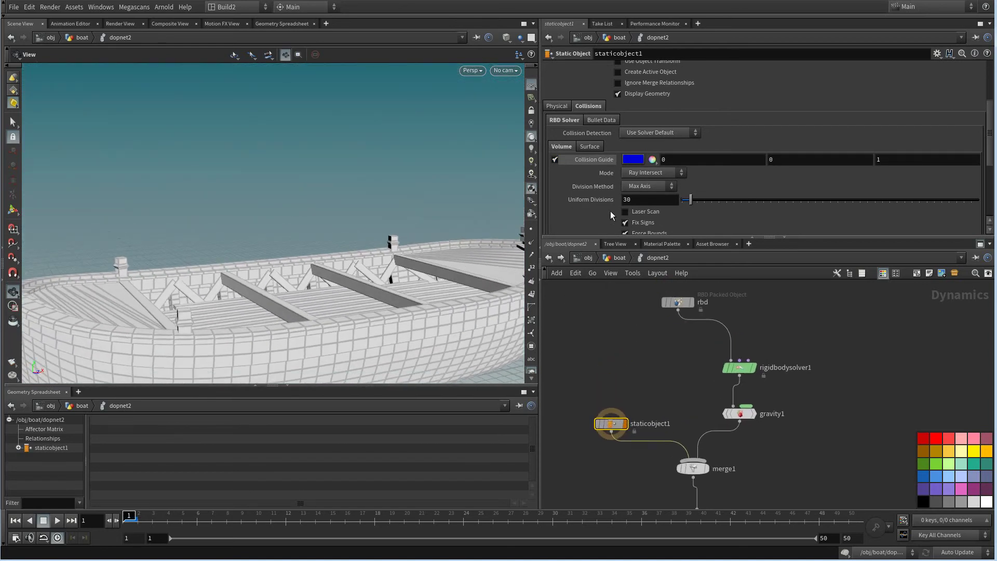
left_click(555, 160)
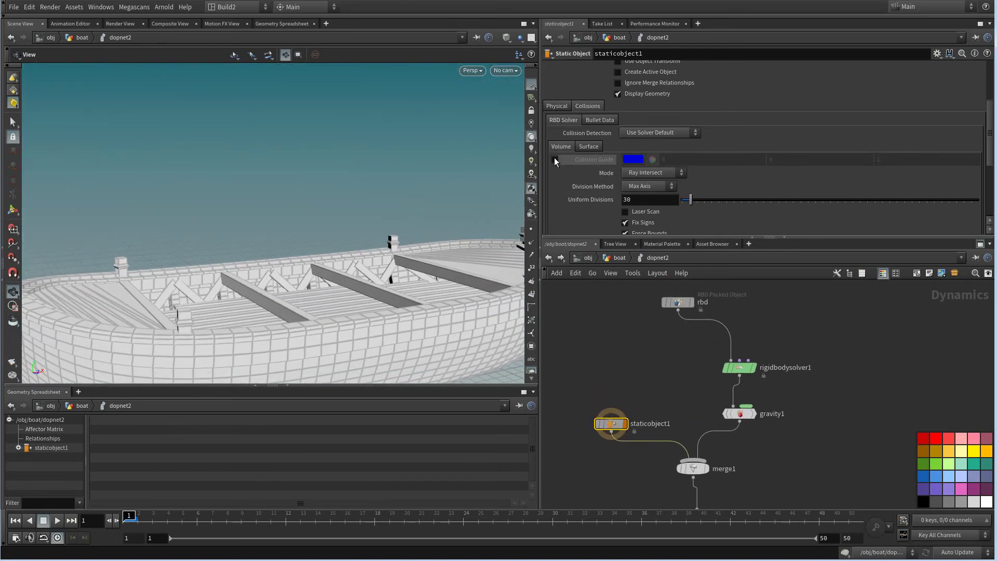
Set the static object's Bullet geometry representation to Concave, using its guide geometry as a temporary preview, and review the remaining collision settings
left_click(597, 120)
left_click(622, 132)
left_click_drag(455, 209, 415, 255)
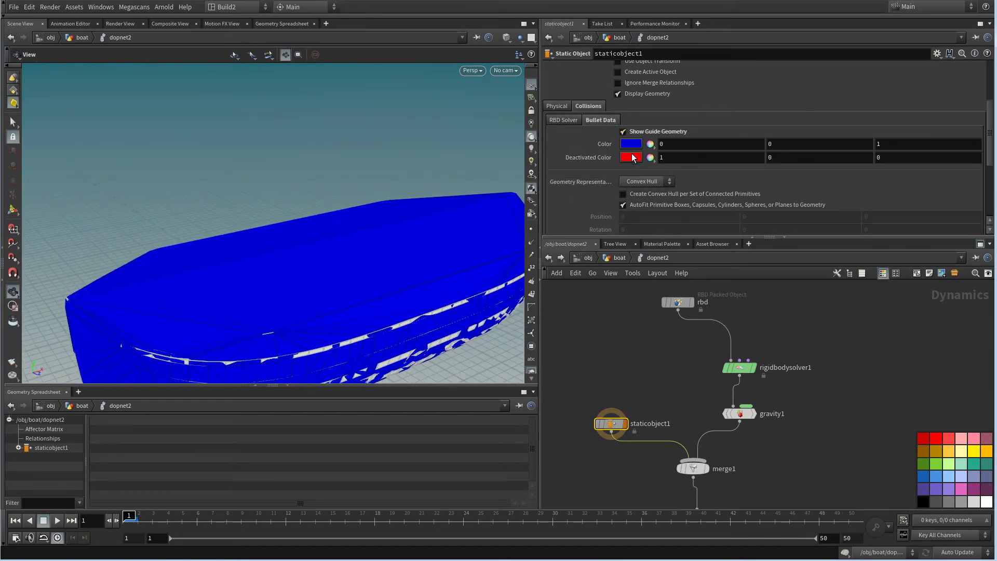
left_click(639, 181)
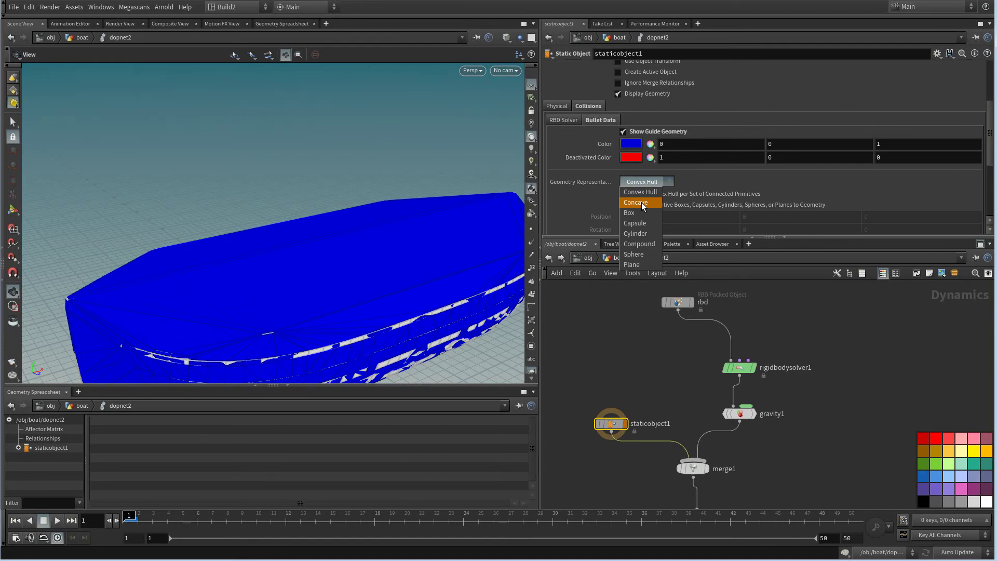
left_click(641, 202)
left_click_drag(467, 254, 421, 245)
left_click(622, 132)
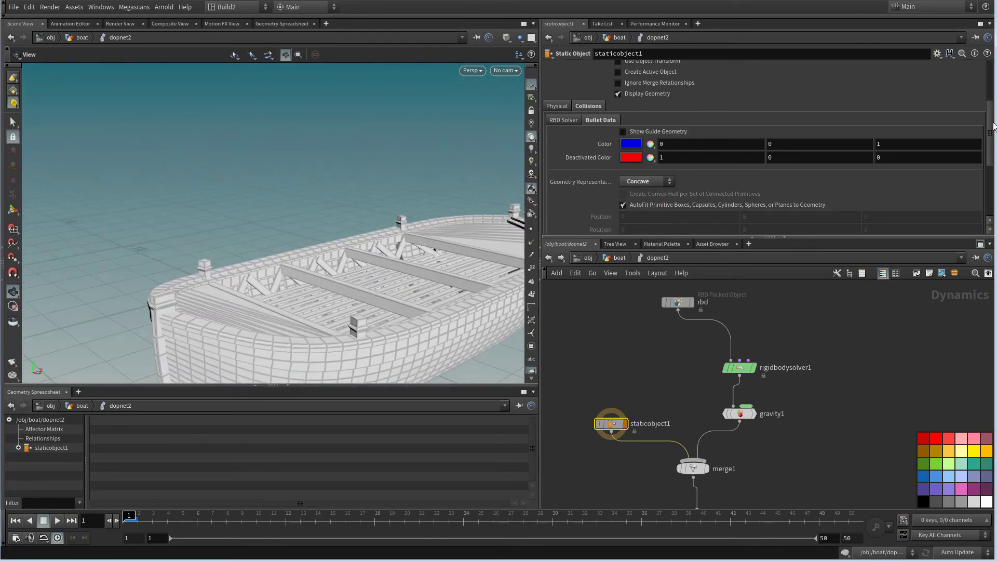
left_click_drag(993, 126, 992, 195)
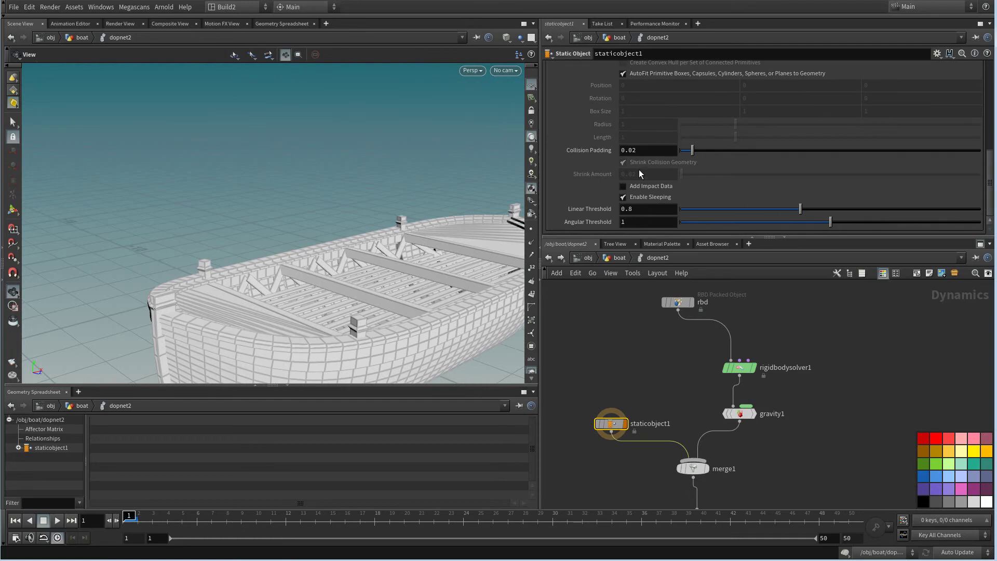
left_click_drag(989, 202, 990, 124)
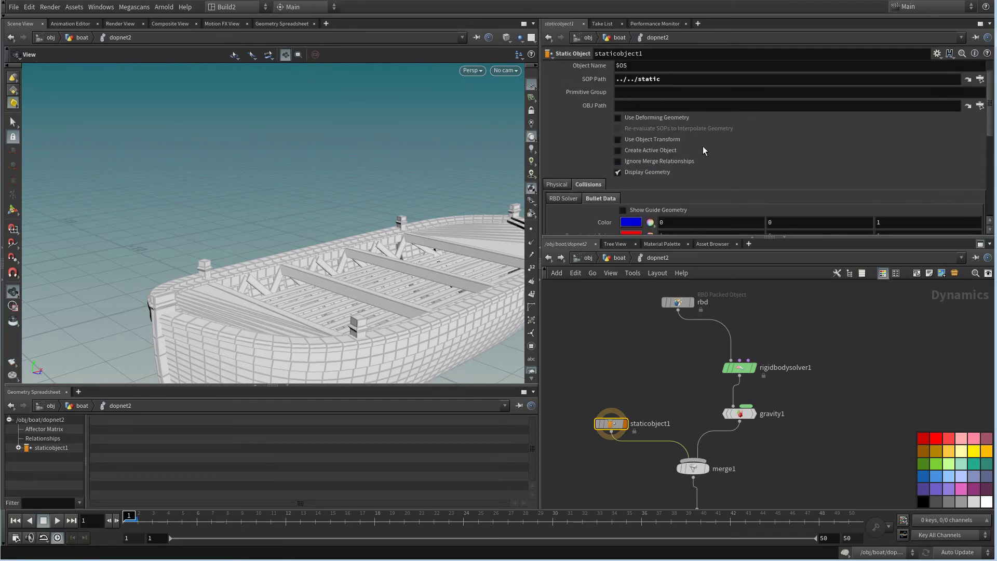
Set the static object's physical bounce to 0.001
left_click(569, 186)
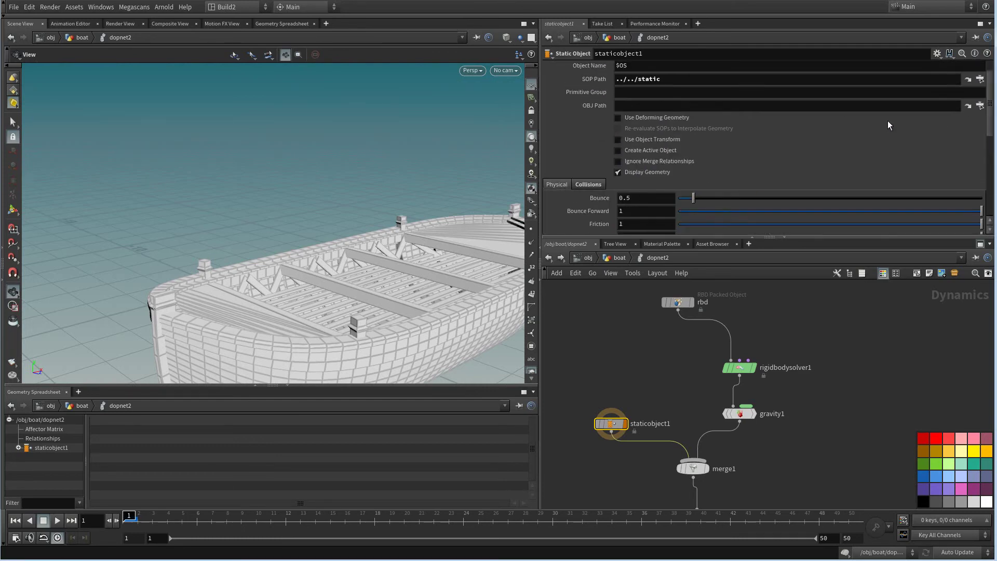
left_click(648, 198)
type("0.001")
key("Return")
Display the output node of dopnet2 and play the simulation, examining the barrels in the boat up close
scroll(626, 317, "down", 3)
middle_click_drag(699, 411, 682, 356)
scroll(682, 356, "up", 3)
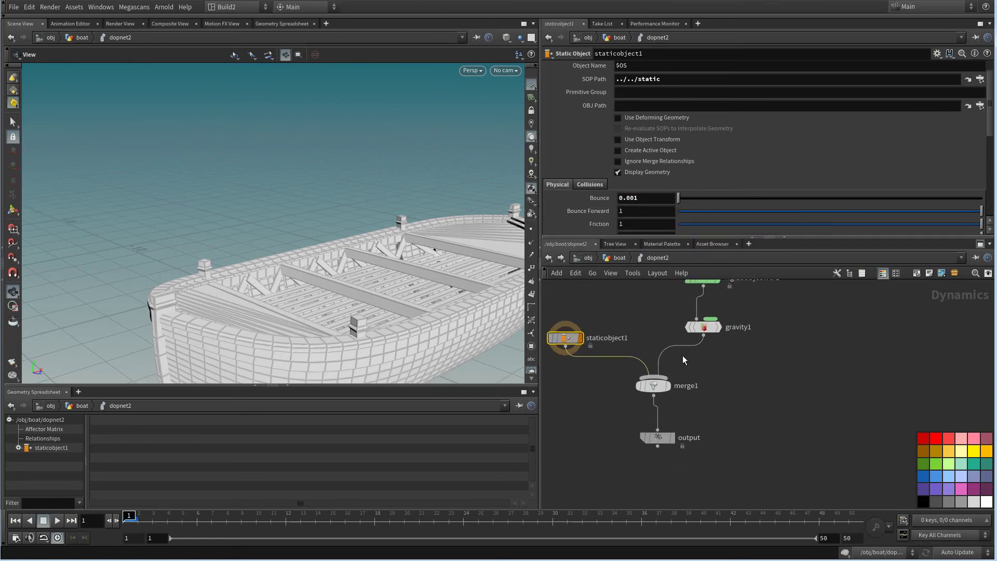
left_click(672, 437)
left_click(659, 438)
left_click_drag(423, 247, 400, 283)
right_click_drag(401, 283, 318, 254)
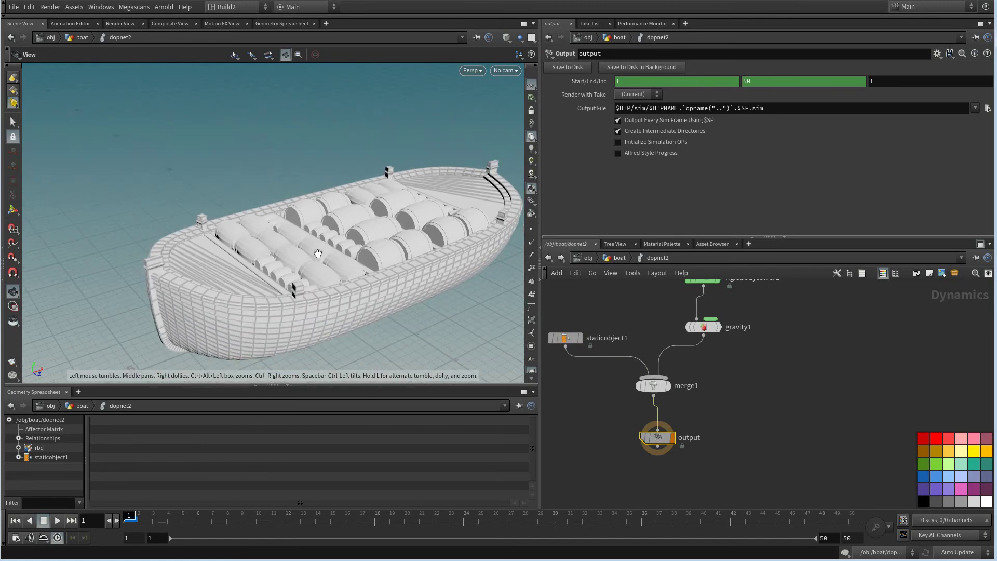
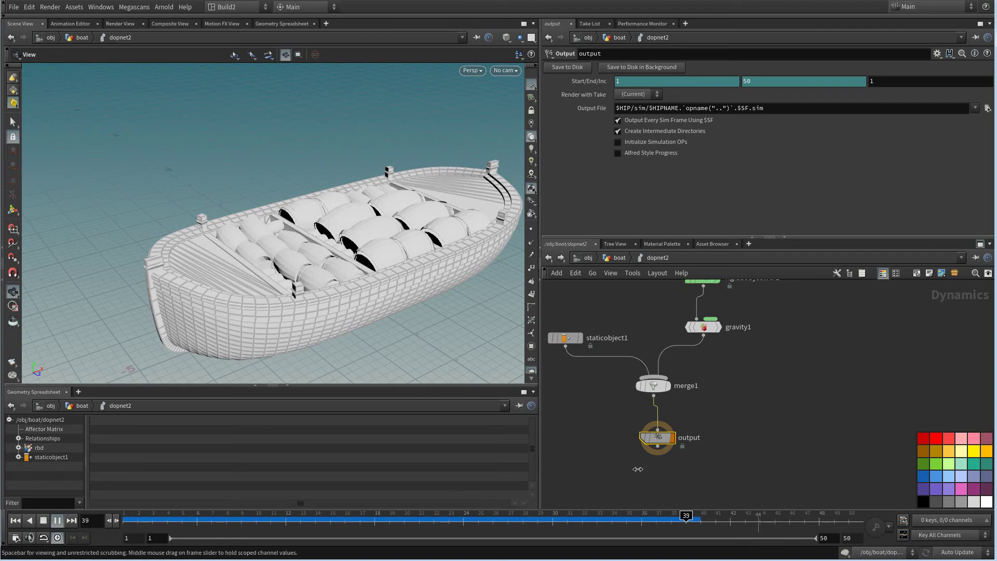
key("Escape")
mouse_move(365, 236)
right_mouse_down()
mouse_move(448, 200)
mouse_move(360, 243)
right_mouse_up()
left_click_drag(360, 242, 345, 291)
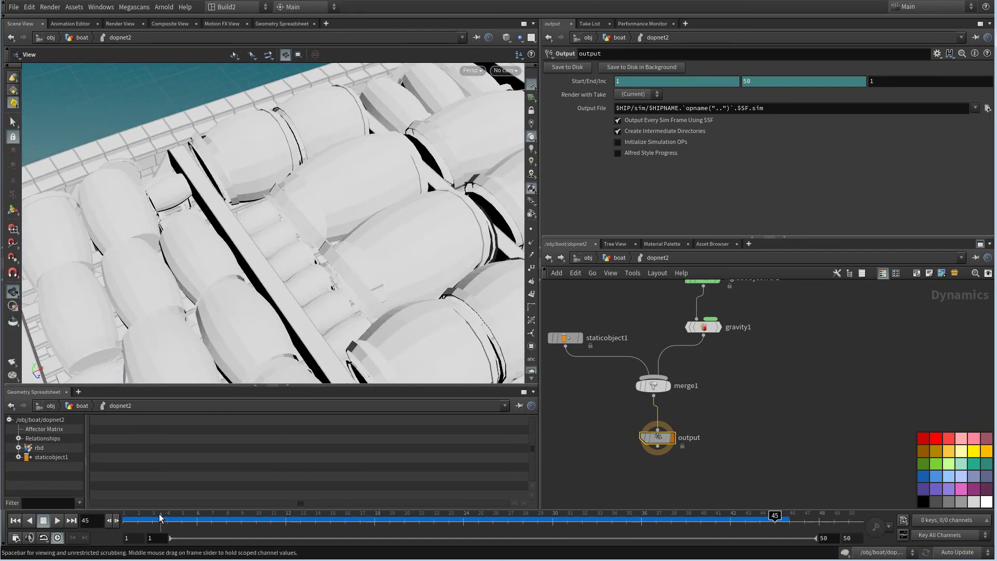
Rewind the simulation to frame 1 and go back up to the boat geometry network
left_click(127, 517)
key("u")
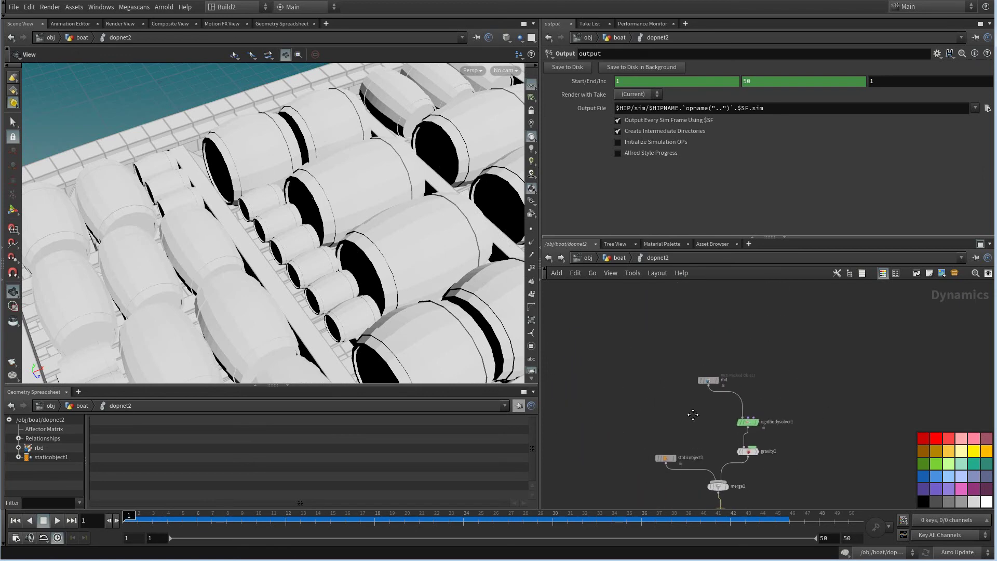
scroll(629, 378, "up", 3)
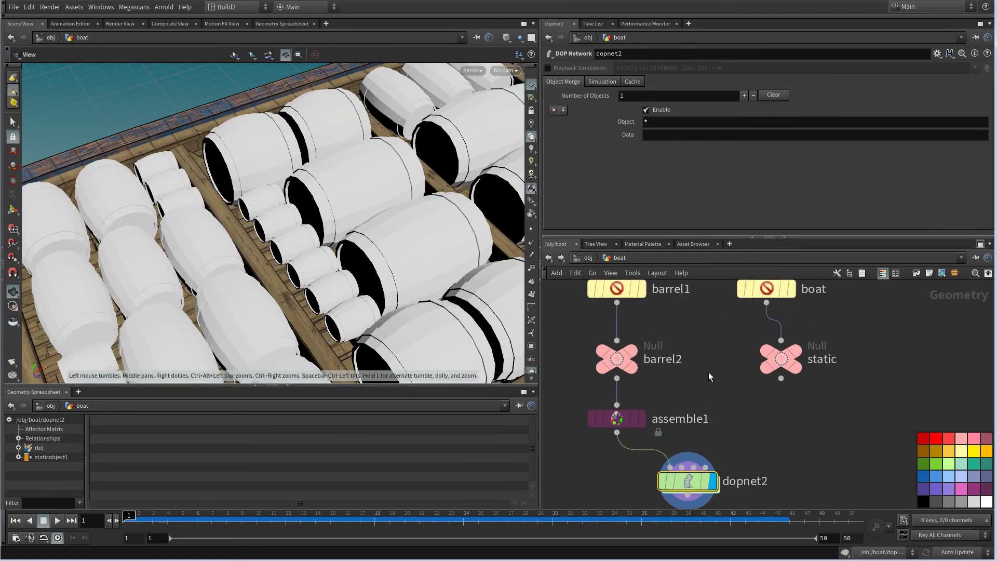
key("Tab")
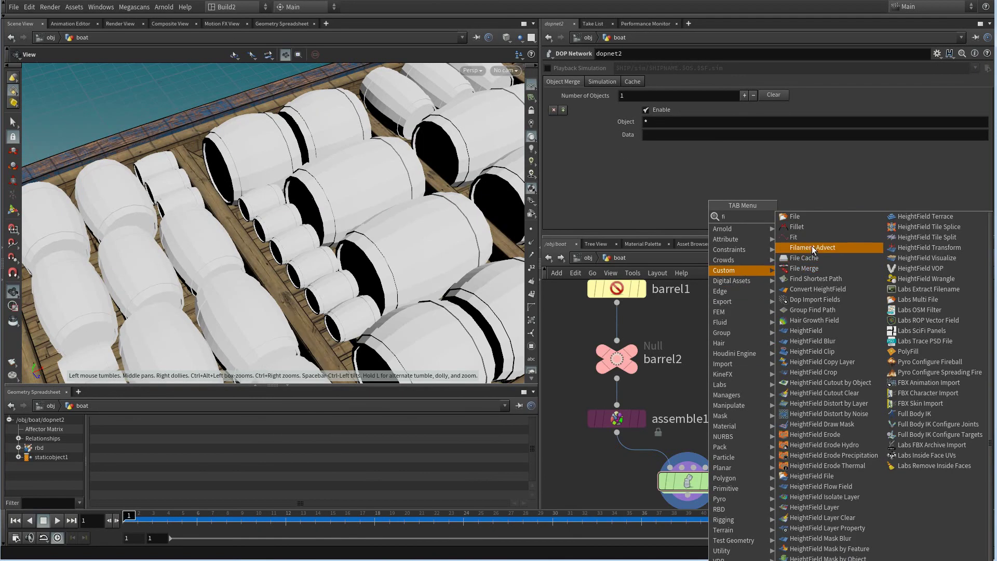
left_click(675, 375)
key("Tab")
type("cu")
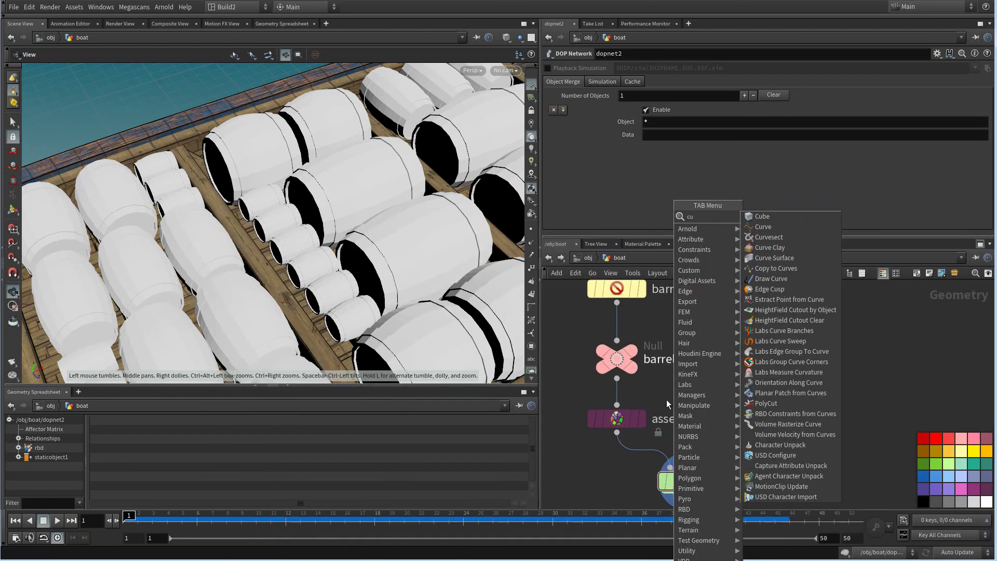
left_click(667, 403)
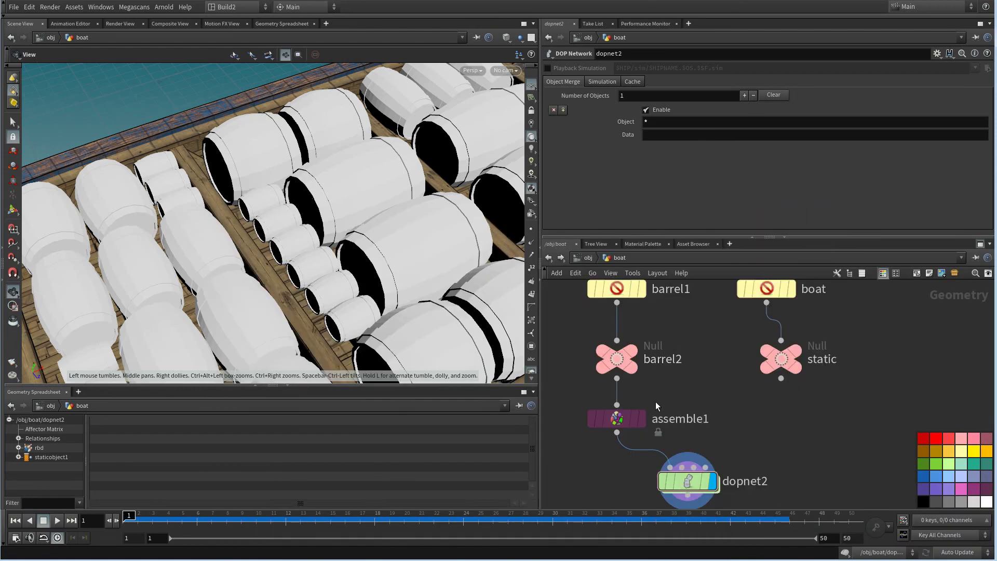
Insert a Fuse node between the barrel2 null and assemble1
key("Tab")
type("fu")
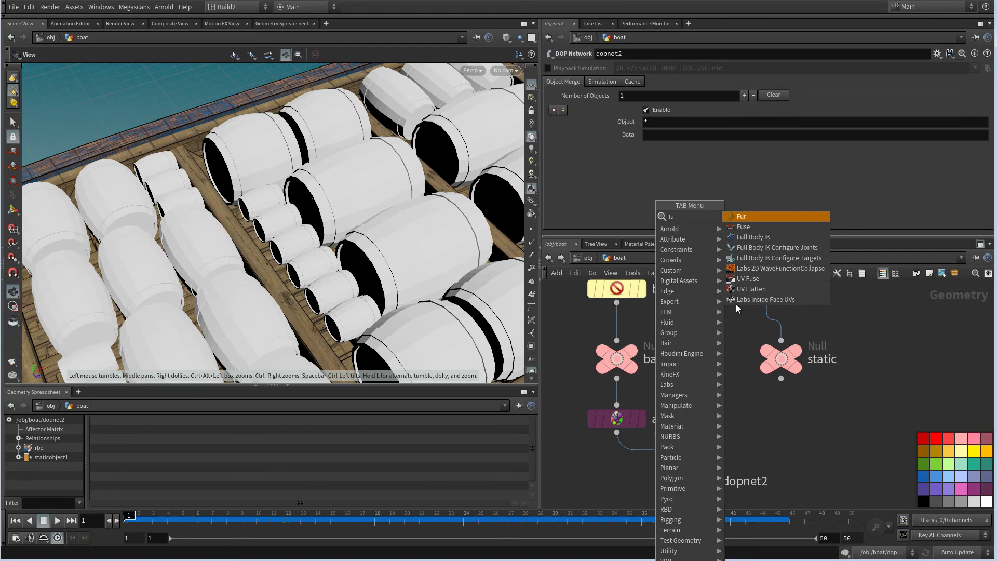
left_click(757, 230)
left_click(677, 390)
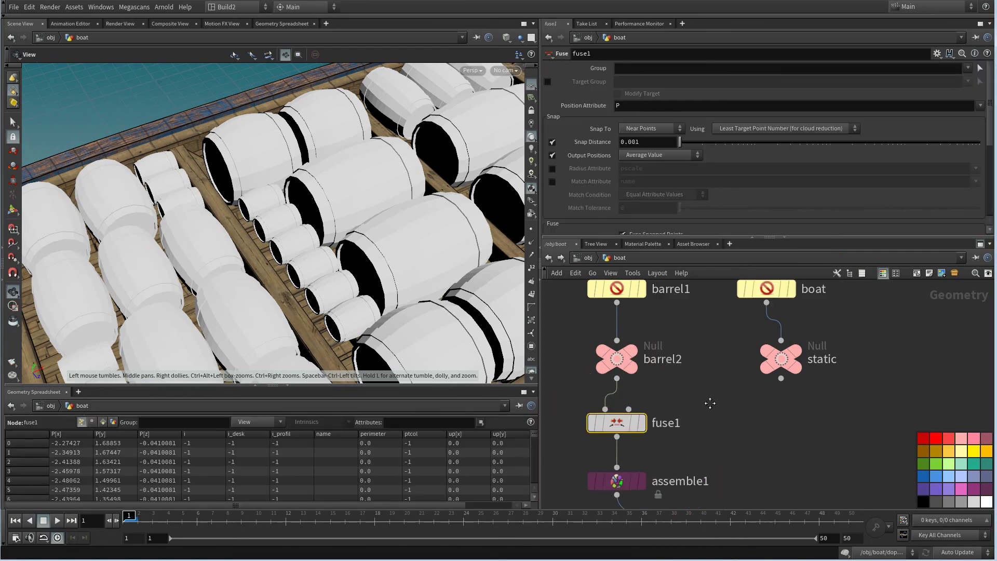
Go inside dopnet2 and play the simulation with the fused barrels through frame 50
middle_click_drag(710, 403, 716, 303)
double_click(699, 443)
middle_click_drag(678, 417, 672, 296)
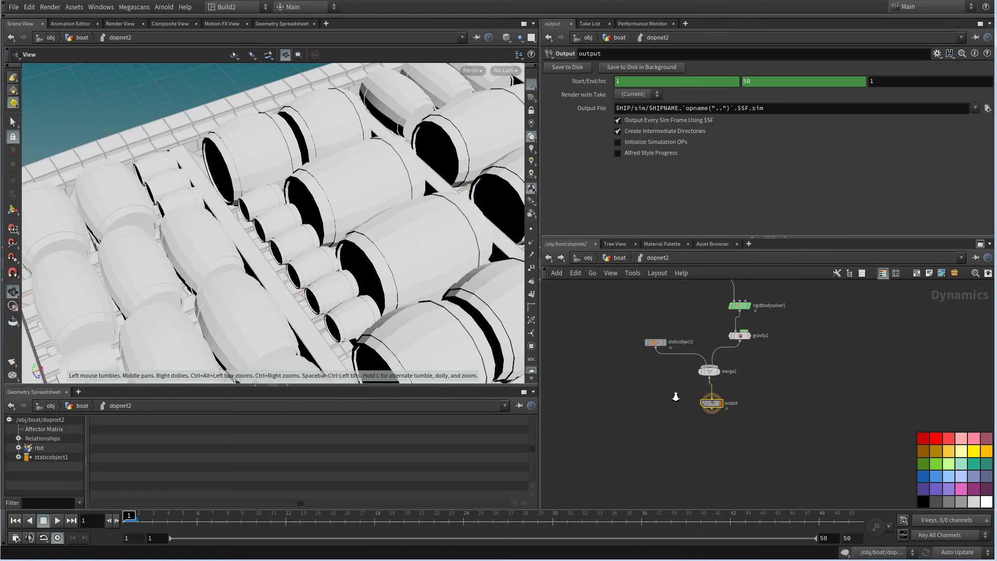
scroll(675, 397, "up", 1)
left_click(58, 520)
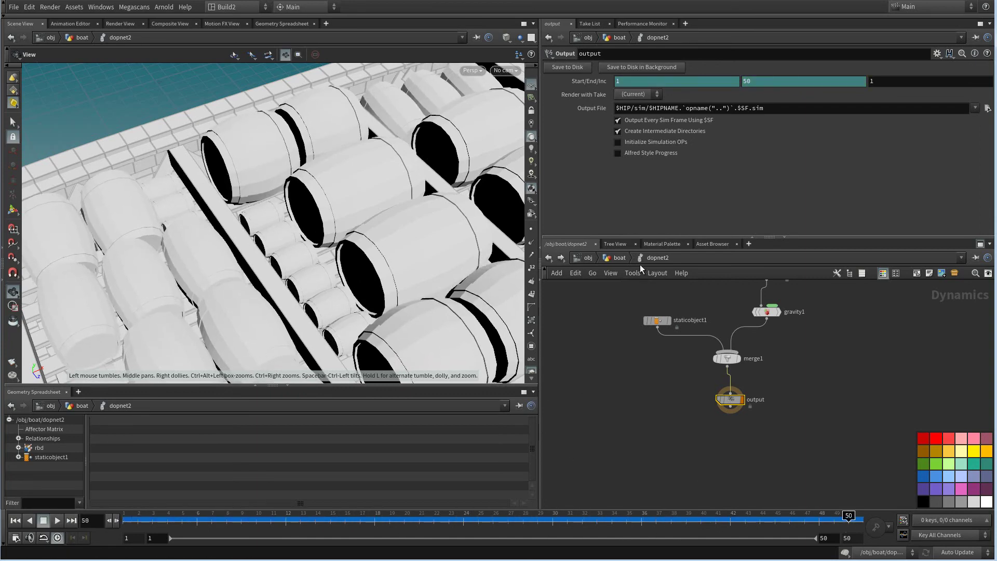
Return to the boat geometry network and hide the animation playbar
left_click(619, 257)
middle_click_drag(740, 356, 722, 288)
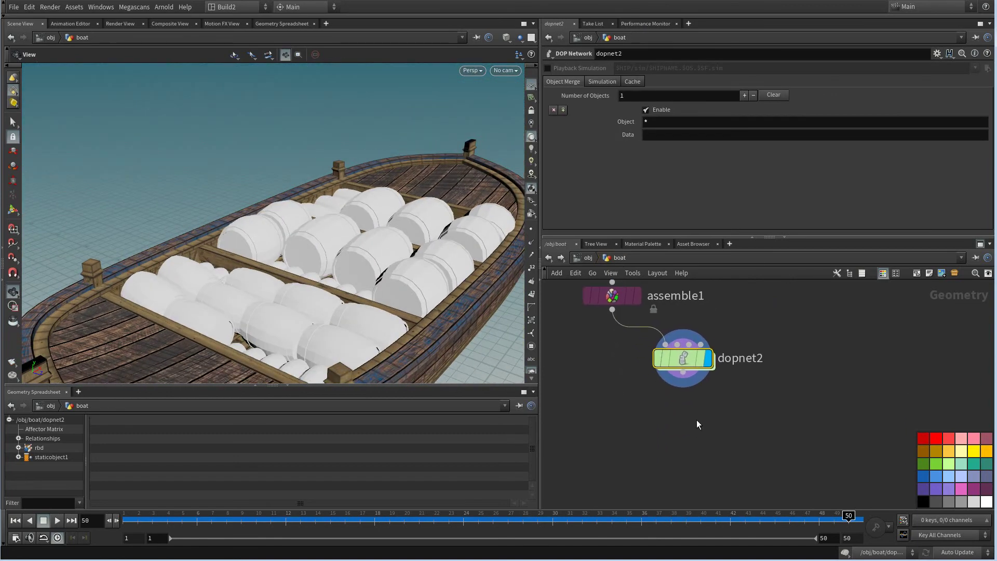
middle_click_drag(696, 423, 671, 411)
scroll(671, 411, "up", 1)
left_click(655, 402)
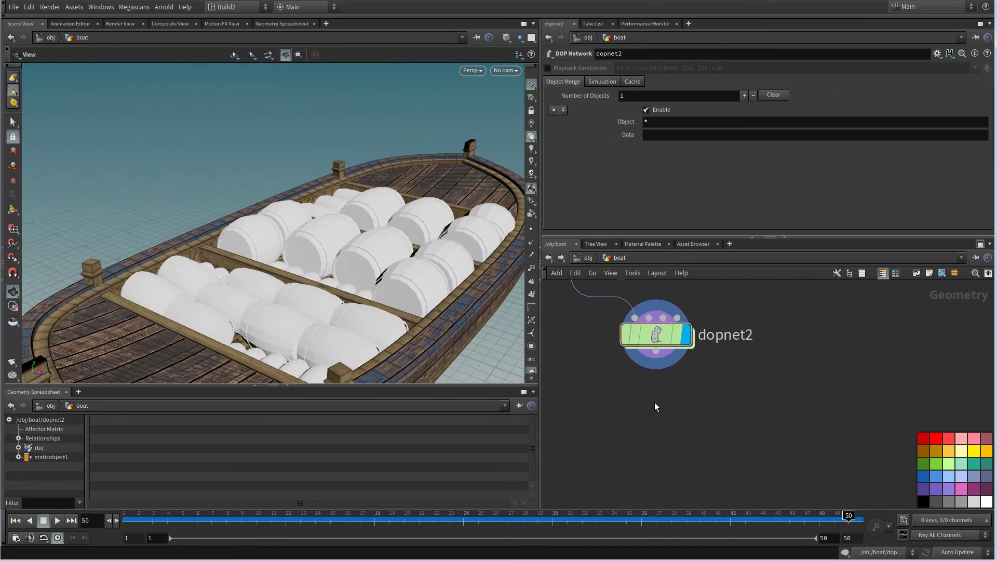
left_click(3, 528)
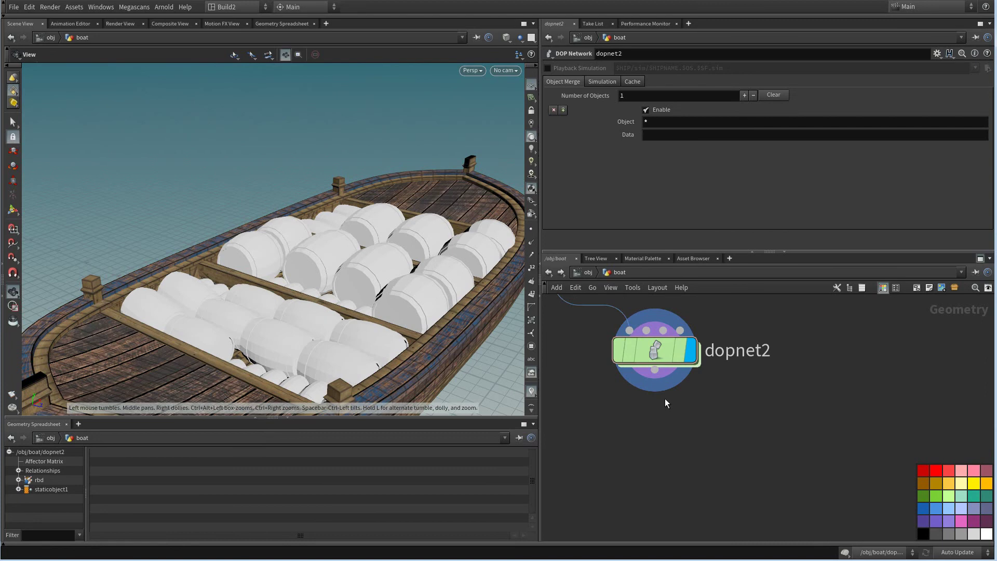
Add a Stash node fed by dopnet2, display it, and stash the simulated geometry from its input
key("Tab")
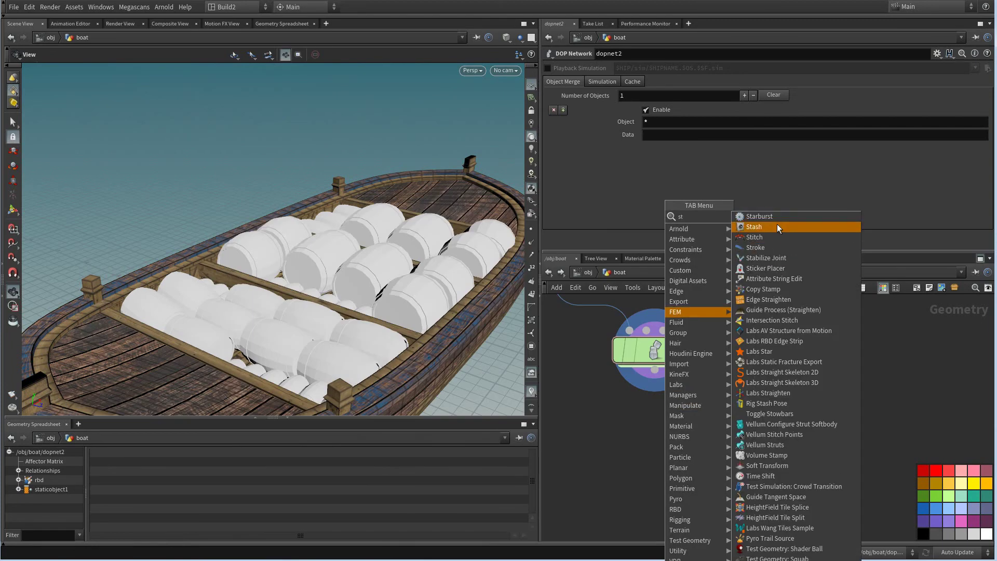
left_click(777, 224)
left_click(667, 437)
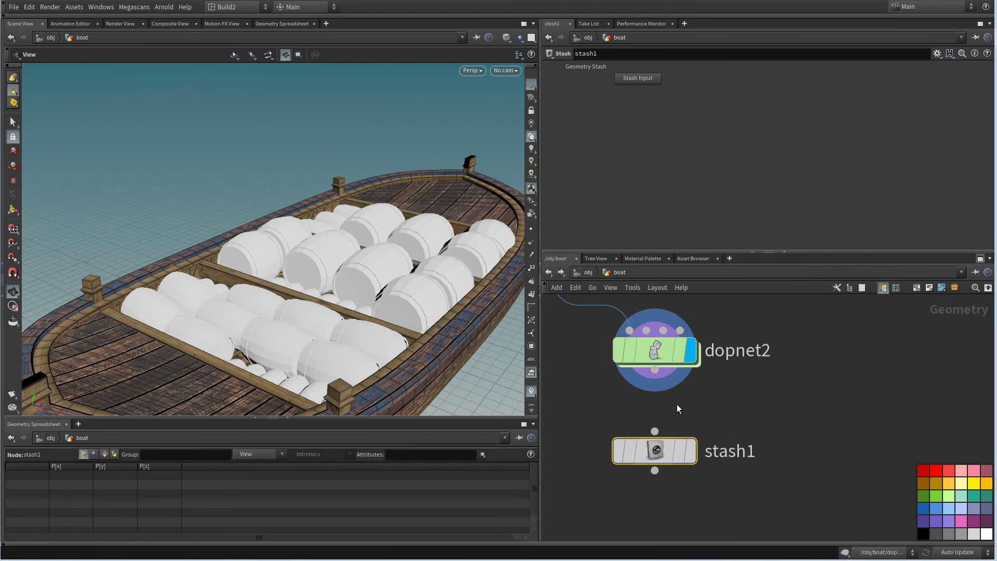
left_click(690, 451)
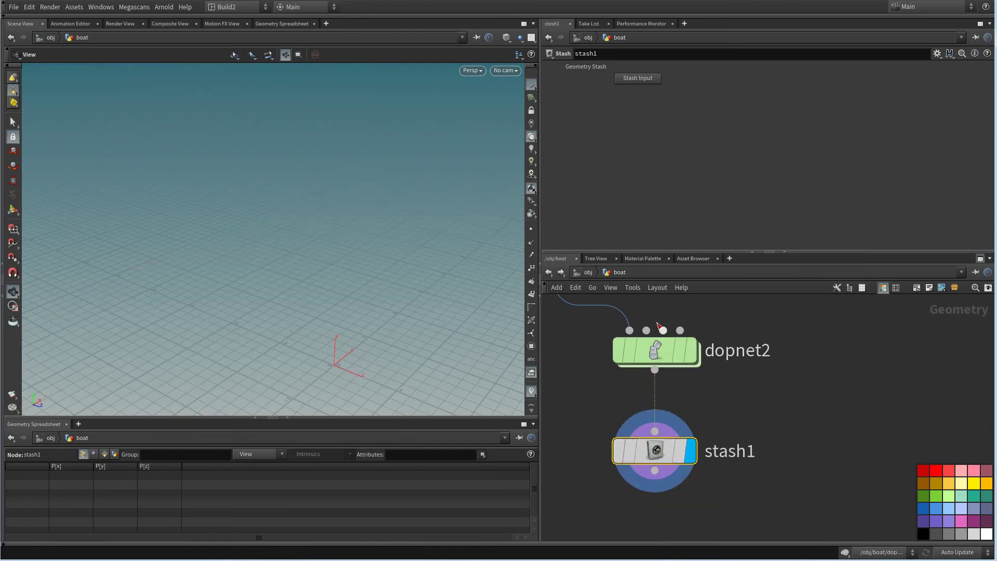
left_click(638, 79)
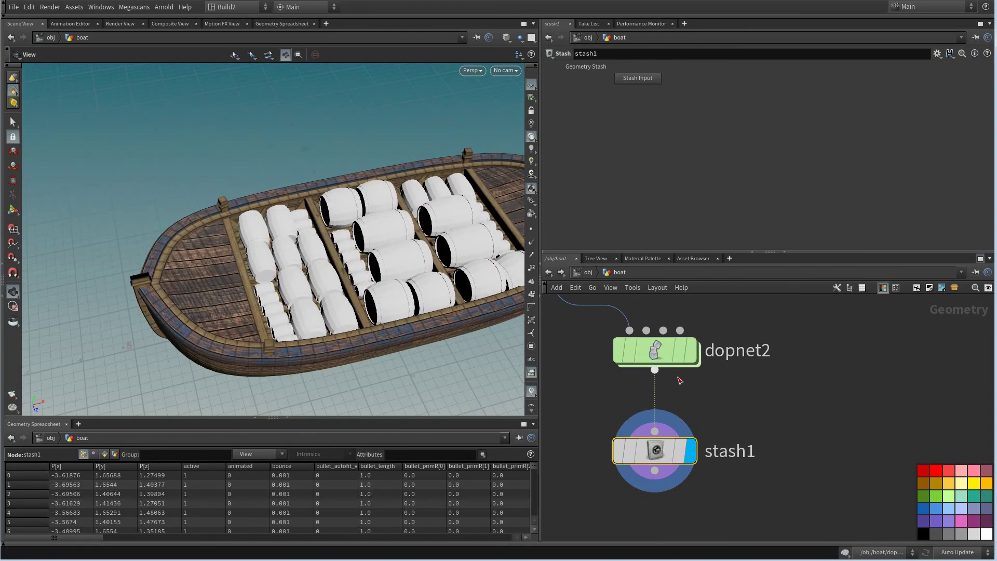
Add a Dop Import node below stash1
scroll(754, 404, "down", 2)
scroll(691, 411, "down", 3)
scroll(669, 410, "up", 3)
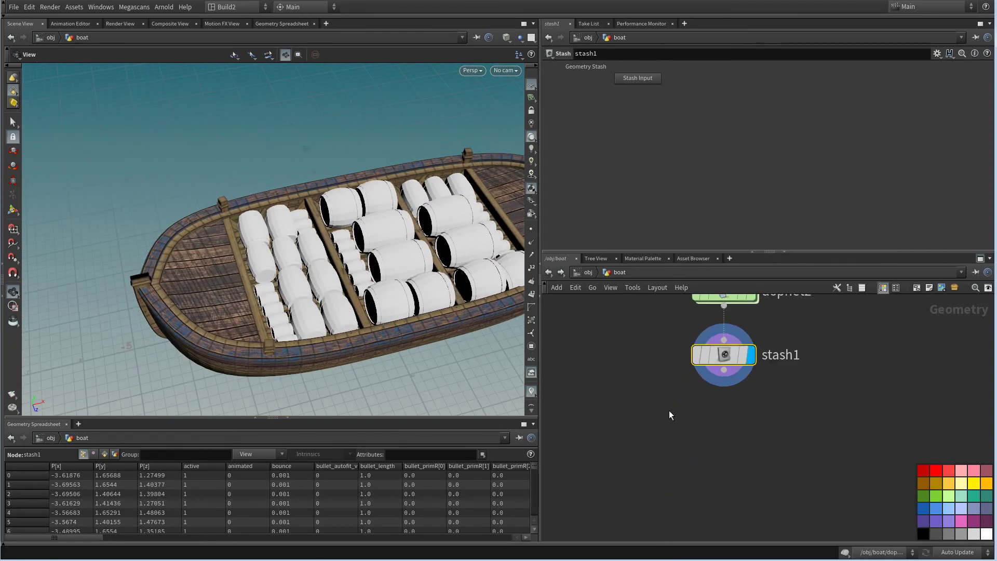
key("Tab")
type("dop")
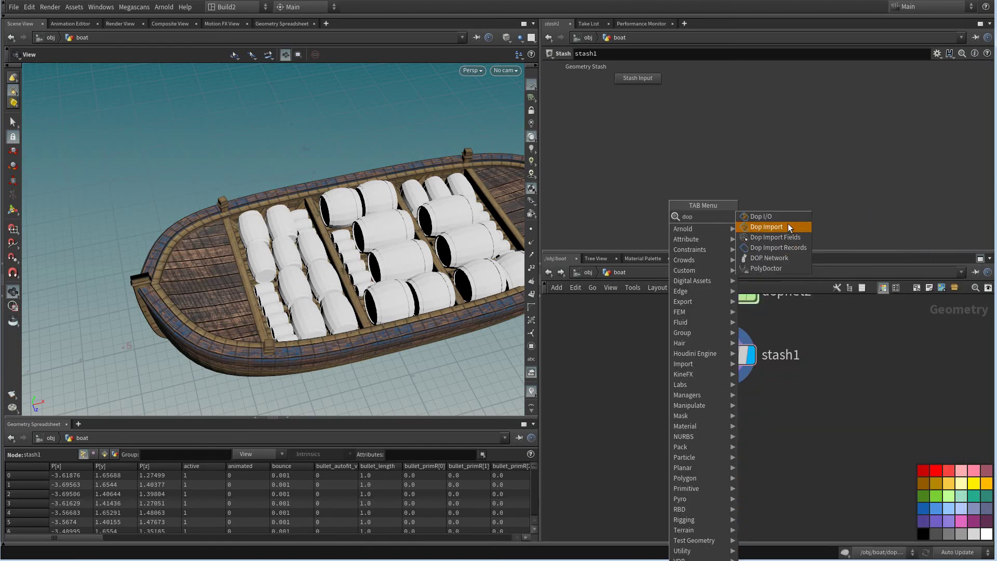
left_click(788, 227)
left_click(649, 445)
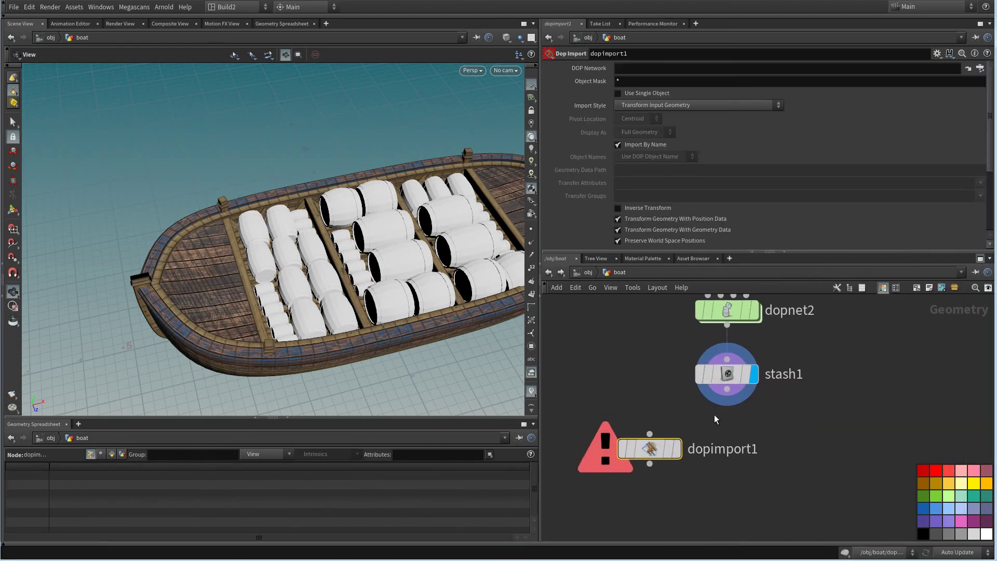
Align the Dop Import node under stash1, wire it to the stash output, and return the display to stash1
left_click(678, 451)
left_click_drag(655, 450, 672, 452)
middle_click_drag(650, 371, 643, 386)
left_click_drag(655, 459, 711, 457)
left_click(709, 392)
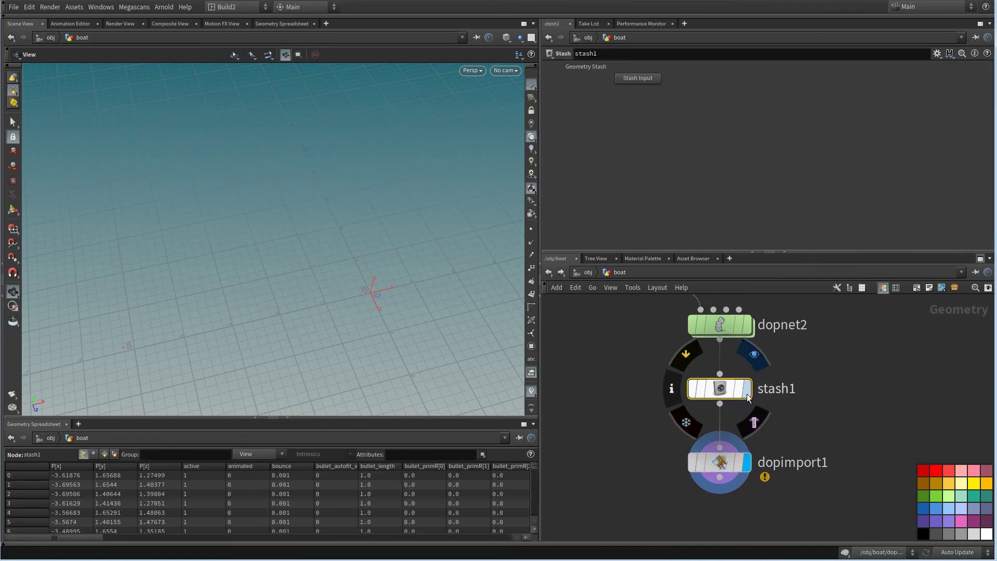
left_click(747, 388)
Look up the name of the RBD packed object node inside dopnet2 and return to the boat network
scroll(765, 417, "up", 2)
double_click(706, 345)
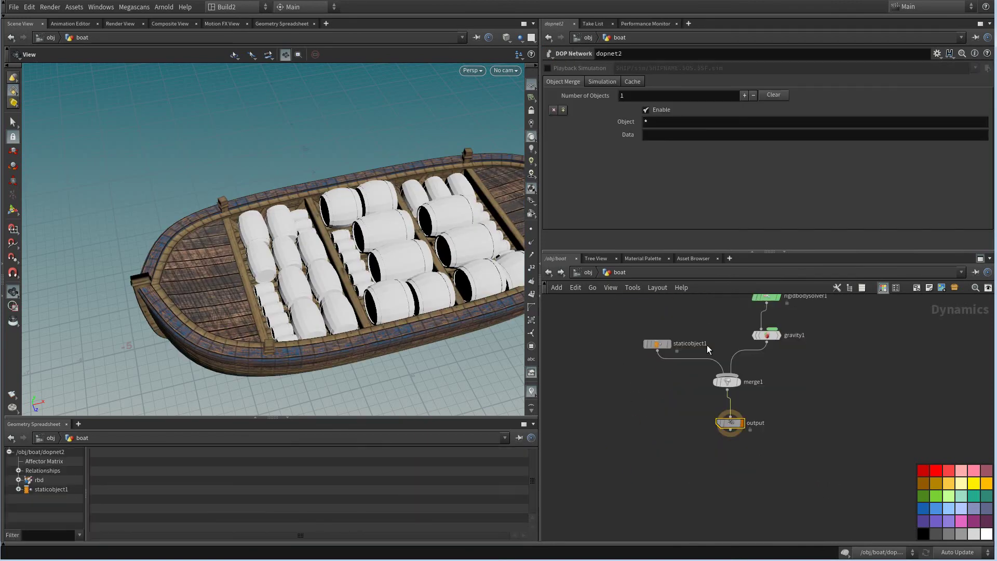
middle_click_drag(712, 427, 698, 468)
right_click(715, 382)
left_click(722, 369)
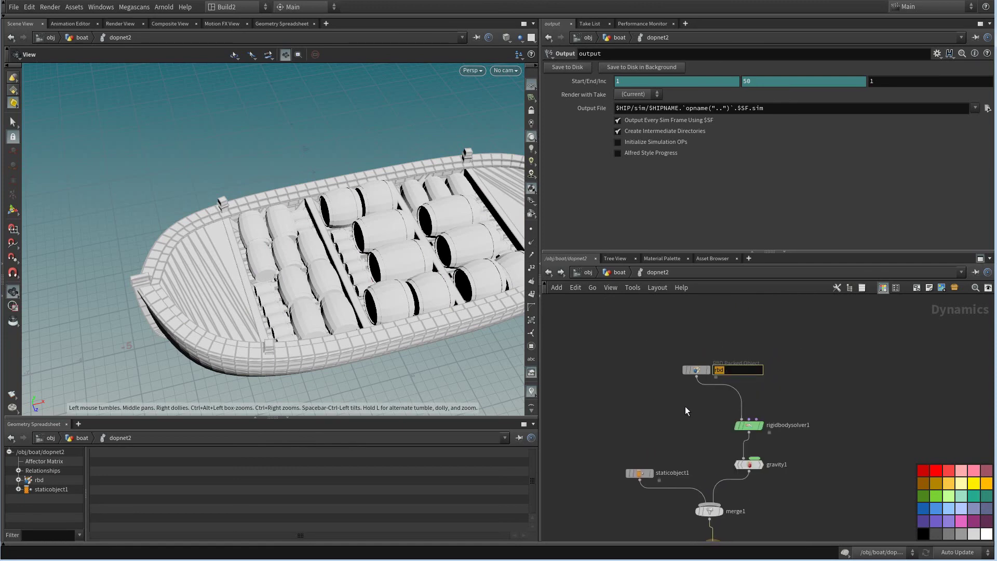
middle_click_drag(685, 406, 675, 354)
left_click(548, 274)
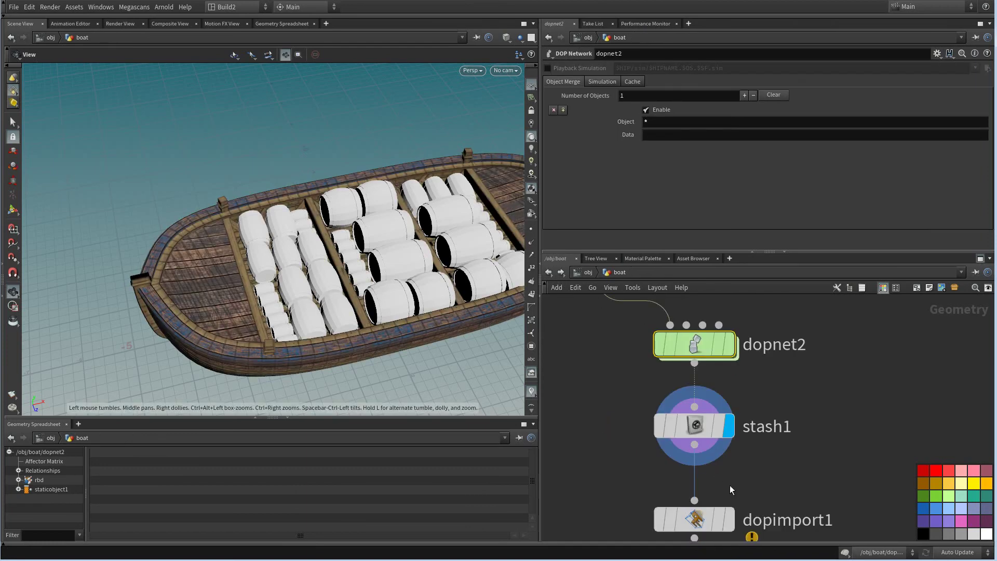
Set the Dop Import node's object mask to *rbd* and display the node
middle_click_drag(637, 482, 619, 401)
left_click(674, 437)
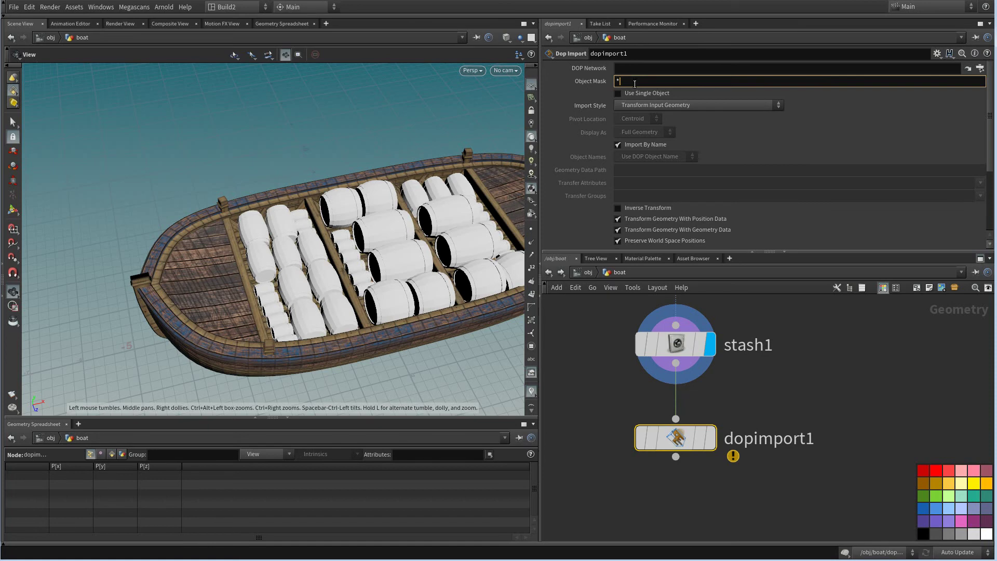
type("rbd")
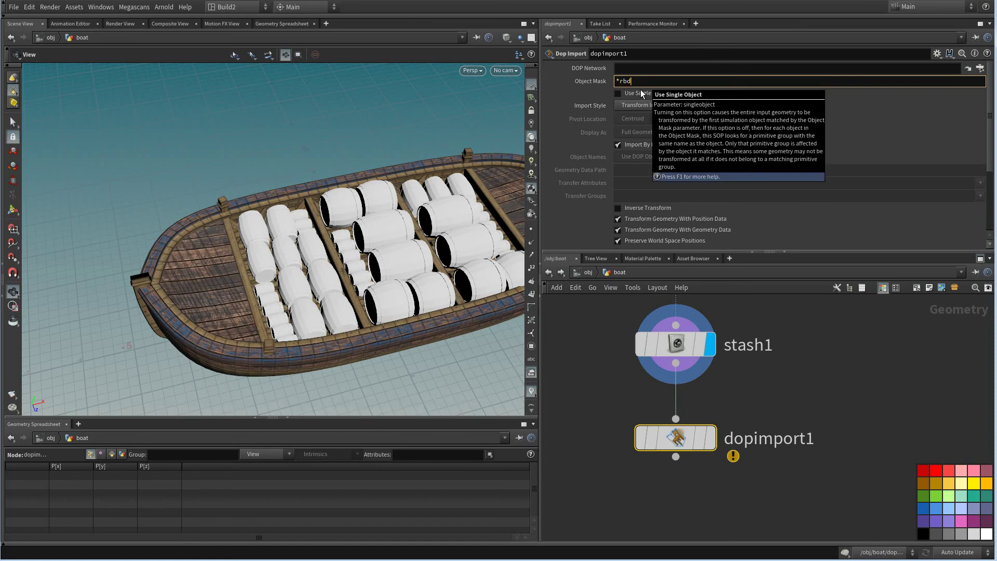
type("*")
key("Return")
left_click(712, 441)
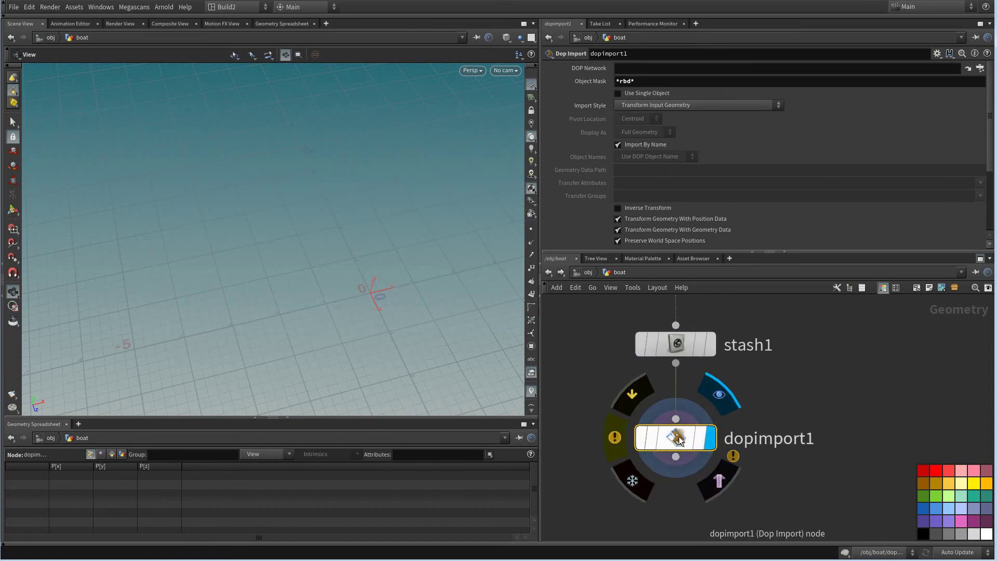
left_click_drag(712, 440, 719, 435)
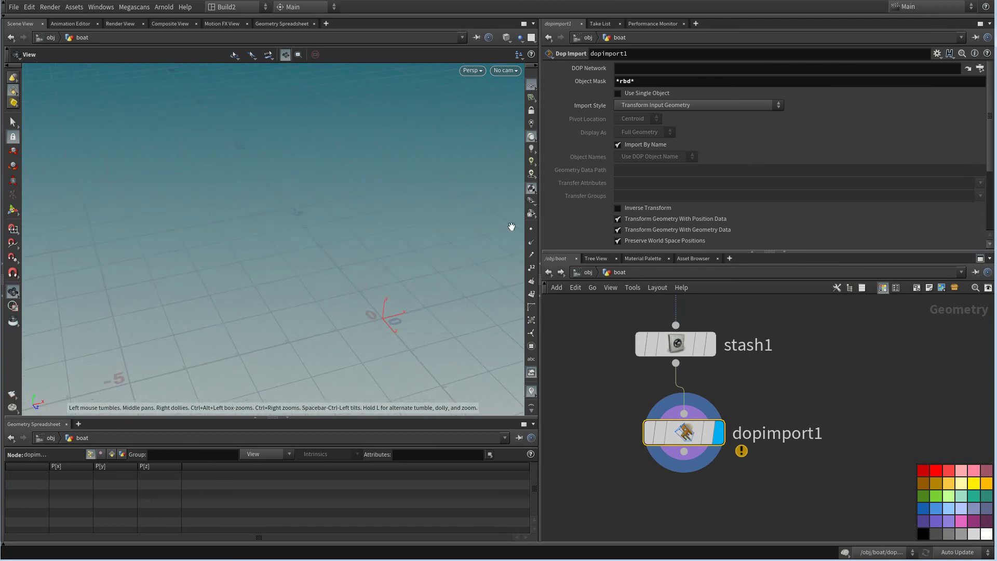
Set the Dop Import node's import style to Fetch Geometry from DOP Network
left_click(660, 106)
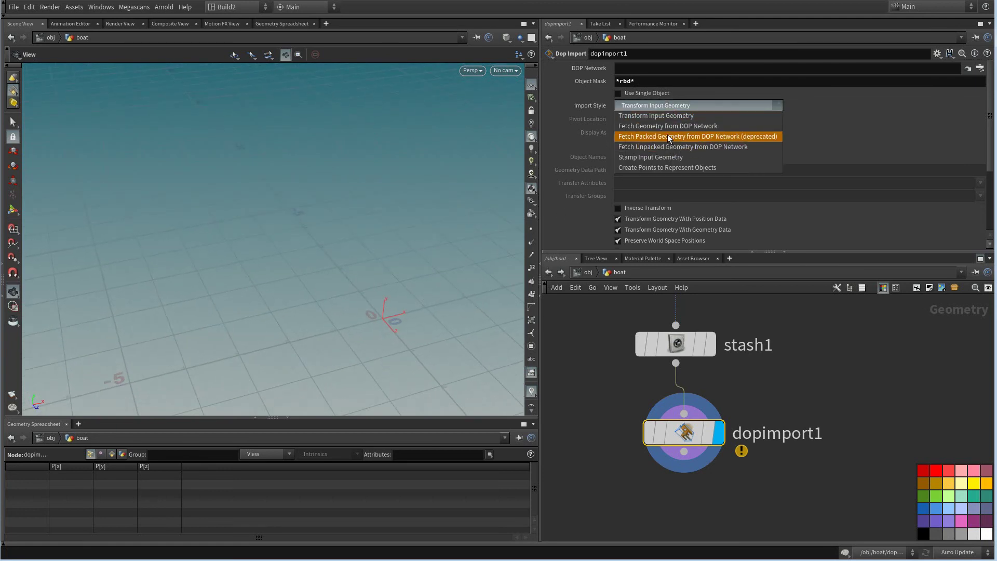
left_click(668, 127)
left_click_drag(466, 252, 468, 263)
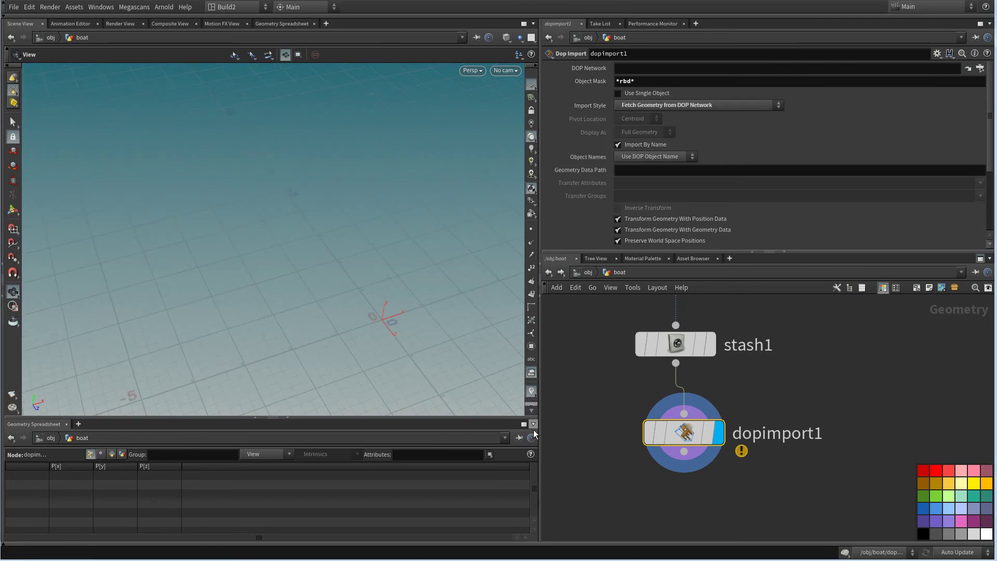
middle_click_drag(612, 417, 606, 422)
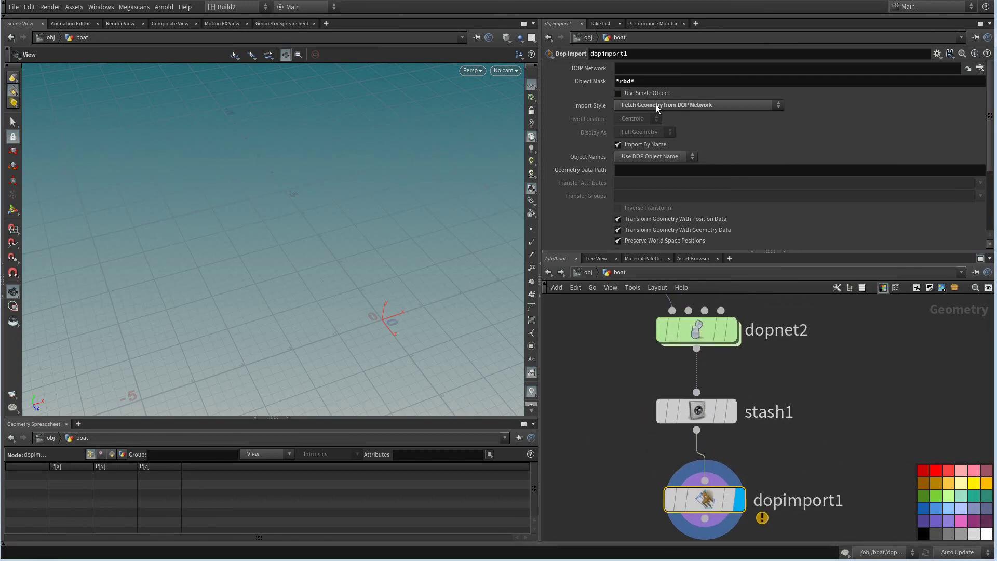
Set the Dop Import node's DOP network path to ../dopnet2
left_click_drag(697, 330, 721, 177)
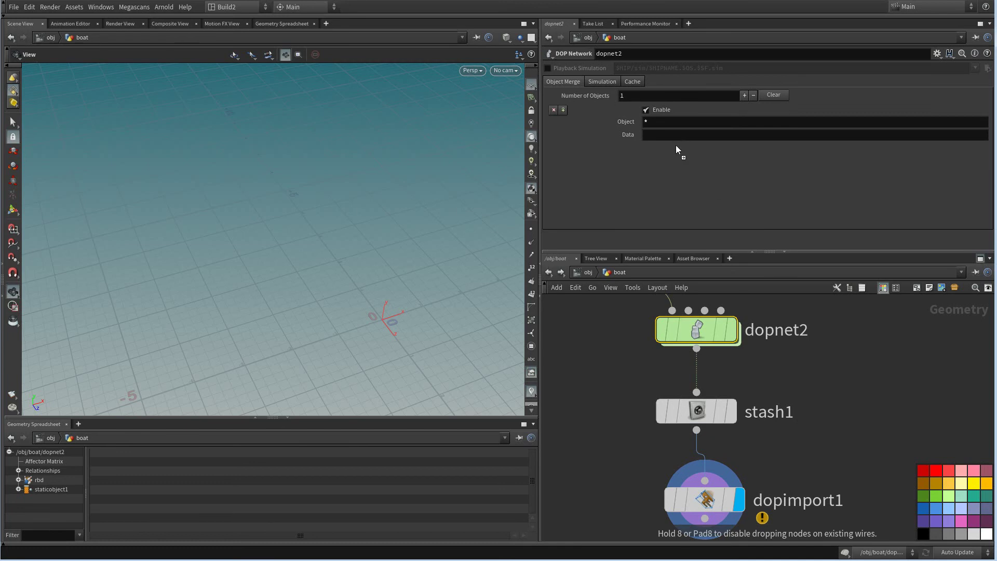
left_click_drag(676, 150, 636, 70)
left_click(682, 496)
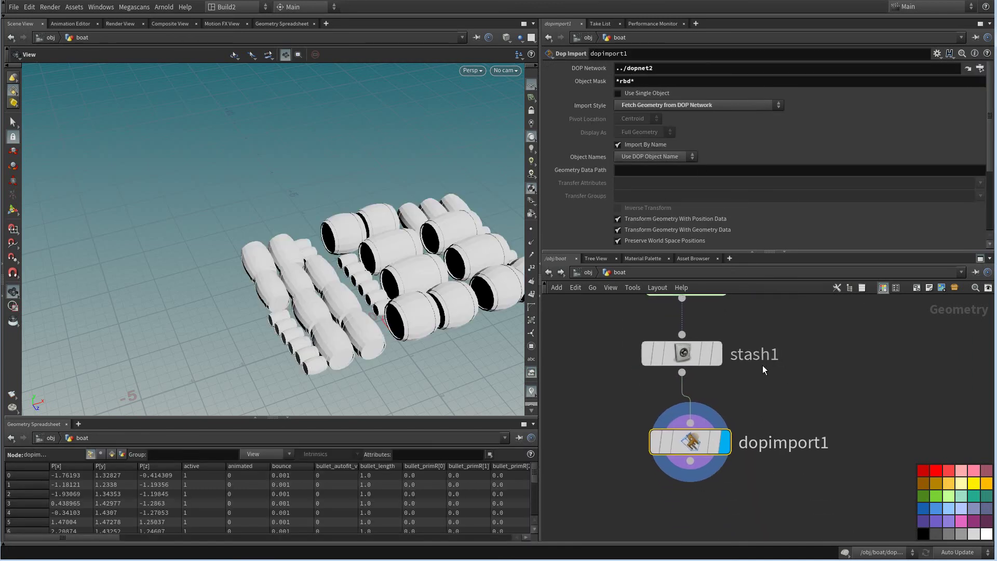
Set the Dop Import node's import style to Fetch Unpacked Geometry from DOP Network and colour the node muted blue
middle_click_drag(761, 490, 778, 434)
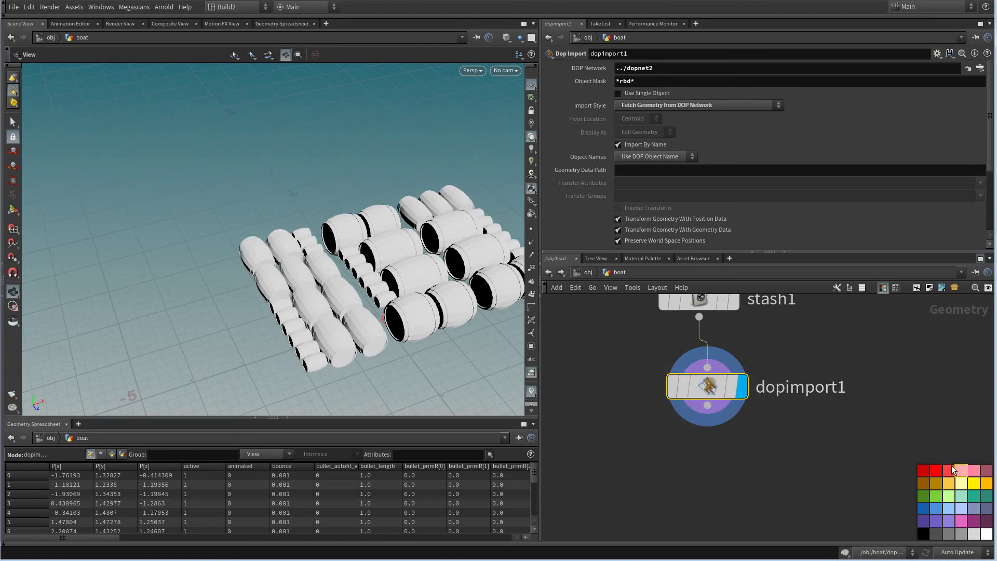
left_click(677, 106)
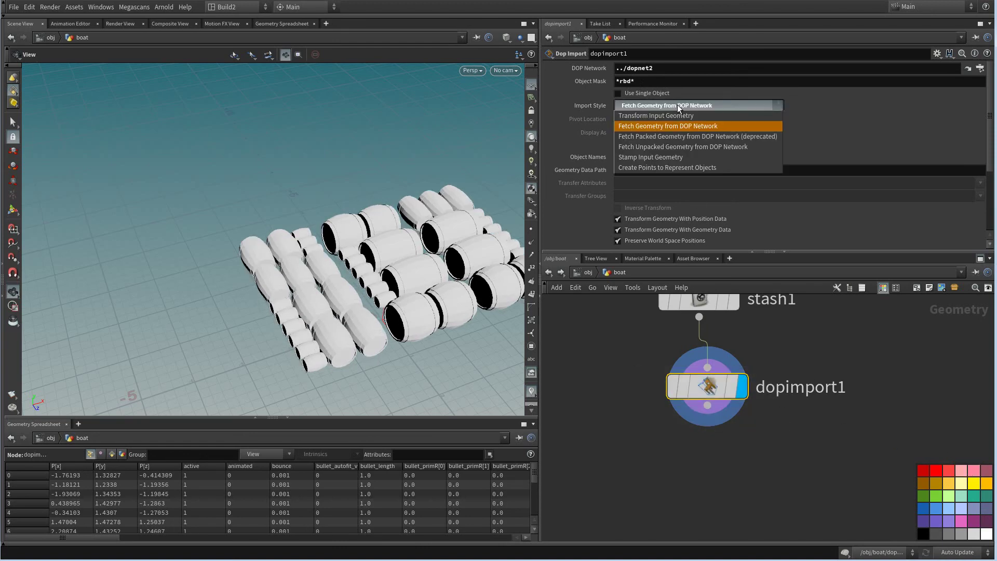
left_click(668, 145)
left_click_drag(407, 329, 431, 290)
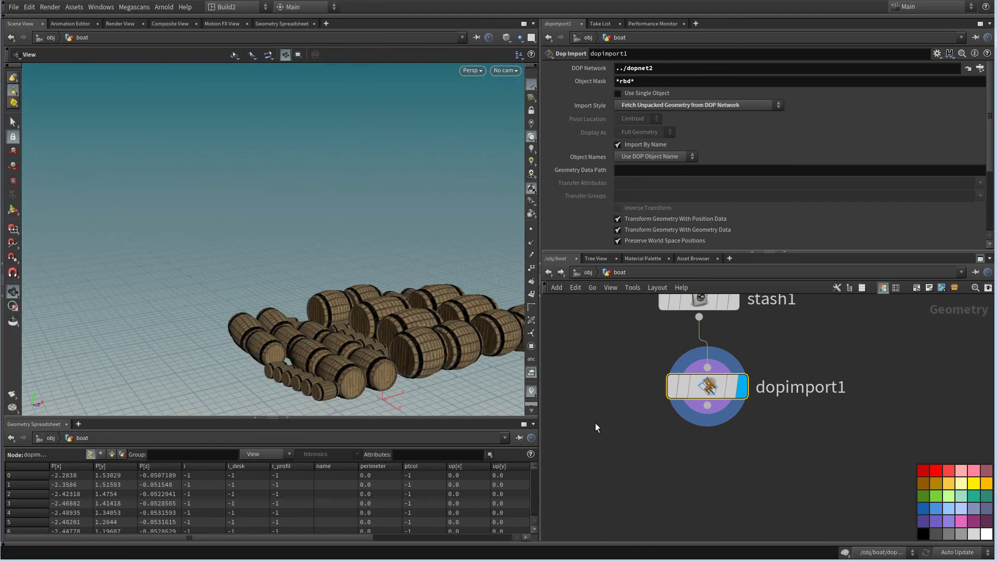
middle_click_drag(804, 447, 802, 406)
left_click(976, 510)
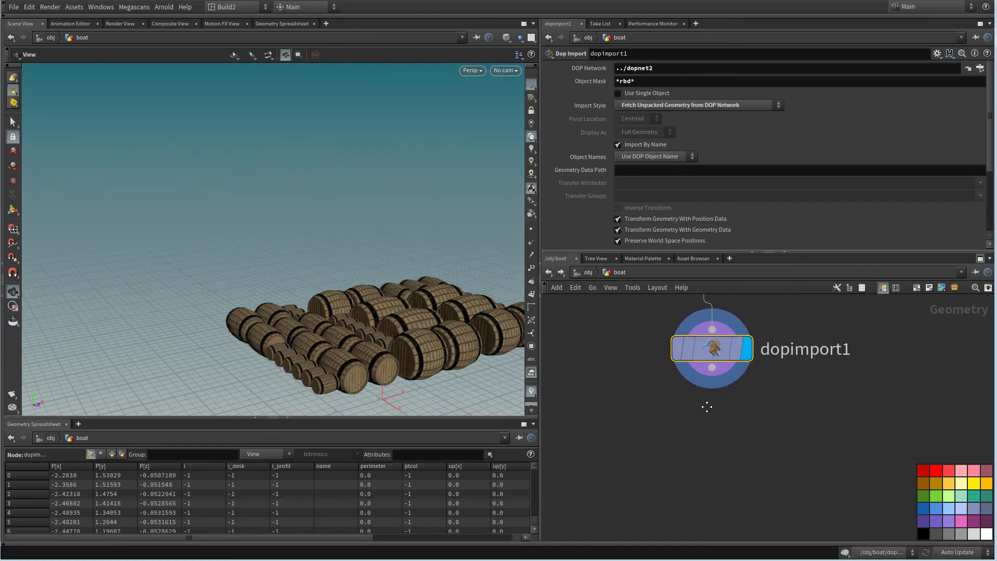
Add a Merge node below dopimport1 and wire the static null's output into it
scroll(965, 488, "down", 1)
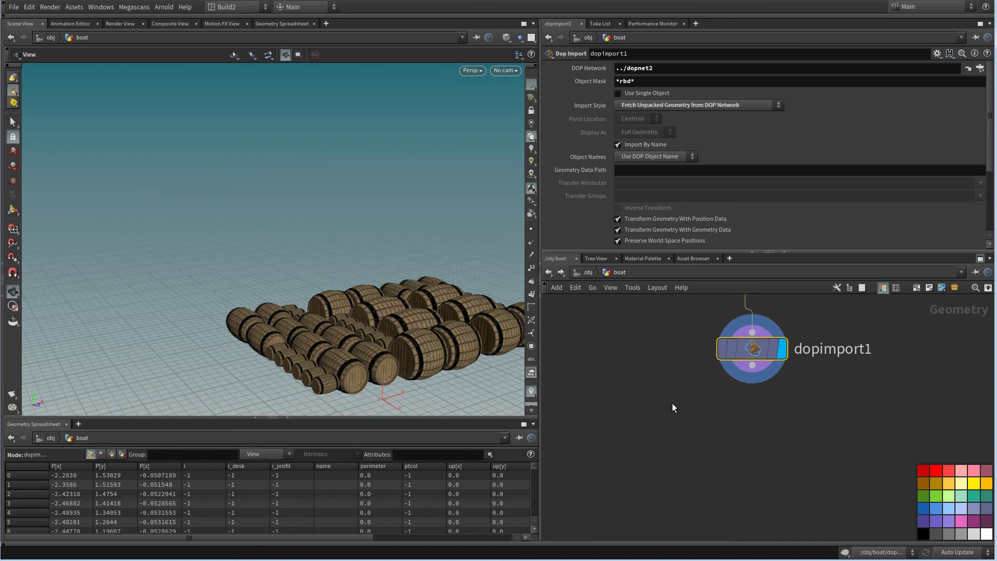
key("Tab")
type("merge")
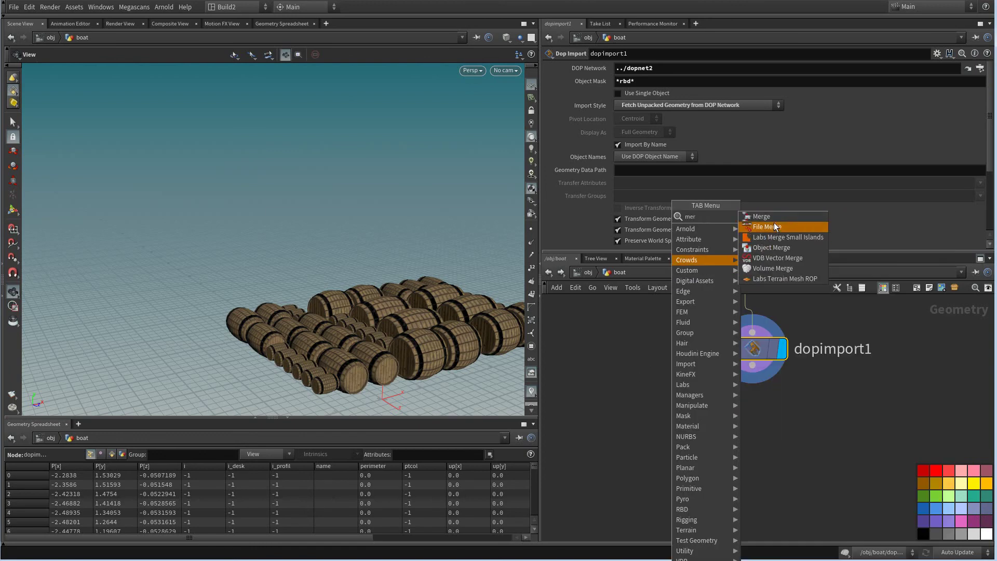
key("Return")
left_click(634, 438)
scroll(612, 405, "down", 3)
middle_click_drag(611, 405, 624, 472)
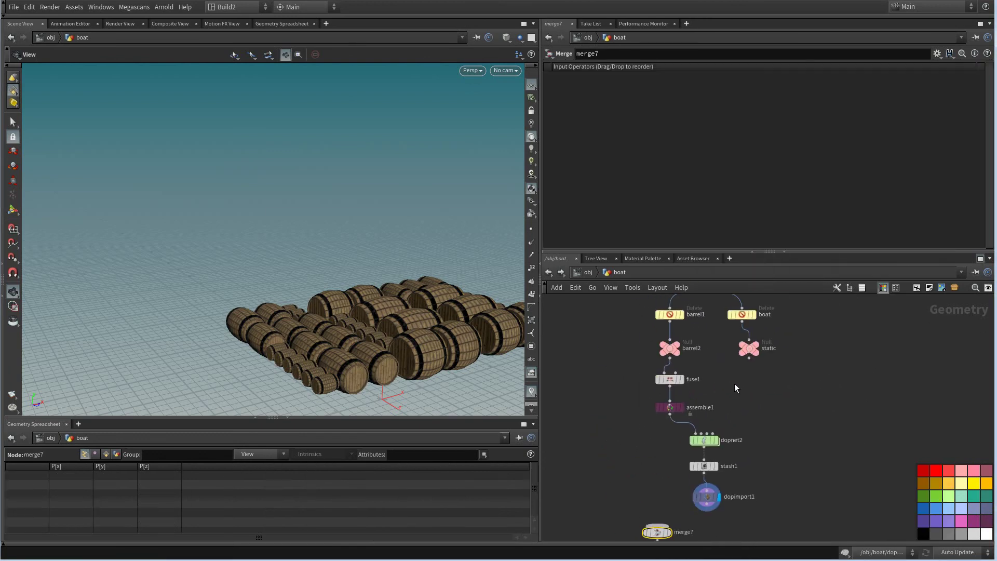
left_click(748, 357)
middle_click_drag(712, 384, 679, 330)
left_click(626, 470)
Place the new Merge node beside the simulation chain, wire dopimport1 into it as second input, and display it
left_click_drag(627, 476, 753, 474)
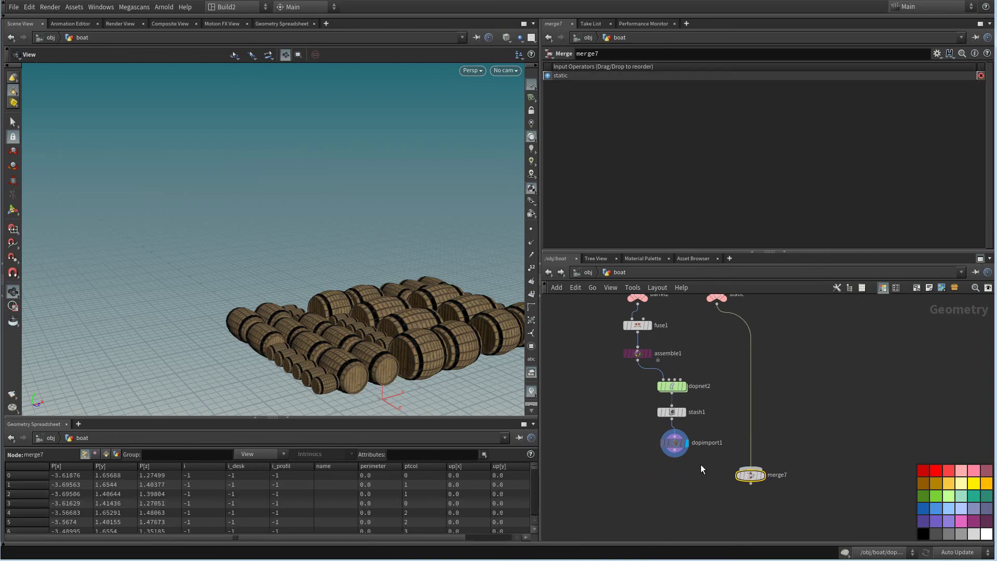
left_click(675, 451)
left_click(763, 468)
left_click(762, 474)
Examine how the settled barrels fit inside the merged boat and look over the boat's node network
middle_click_drag(769, 420, 748, 341)
left_click_drag(453, 314, 458, 355)
right_click_drag(458, 354, 444, 248)
left_click_drag(444, 248, 380, 292)
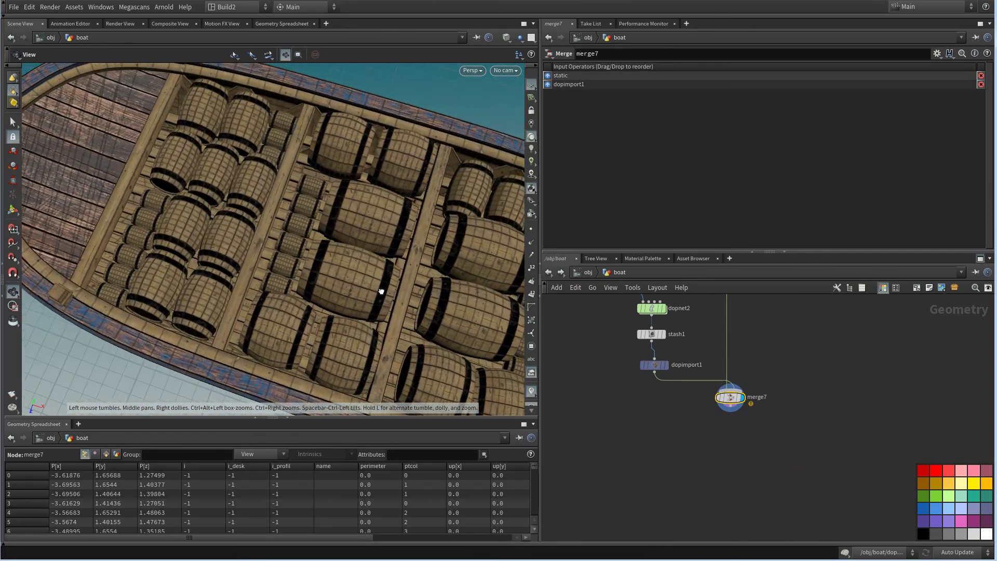
right_click_drag(381, 292, 373, 269)
left_click_drag(373, 269, 420, 256)
right_click_drag(421, 256, 364, 295)
scroll(601, 416, "down", 4)
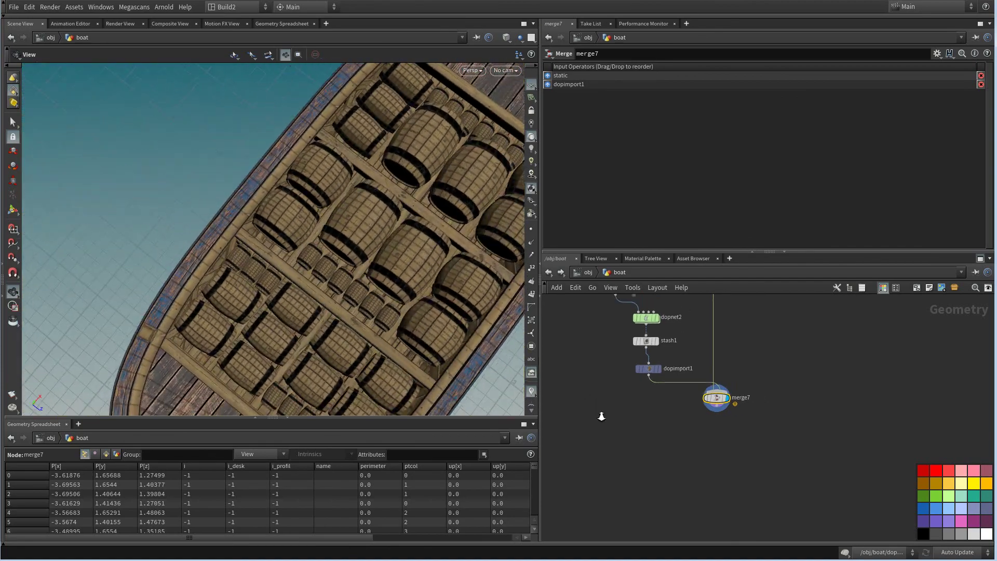
middle_click_drag(585, 392, 731, 435)
scroll(610, 390, "down", 2)
left_click_drag(418, 333, 481, 321)
middle_click_drag(735, 395, 760, 494)
scroll(639, 436, "up", 4)
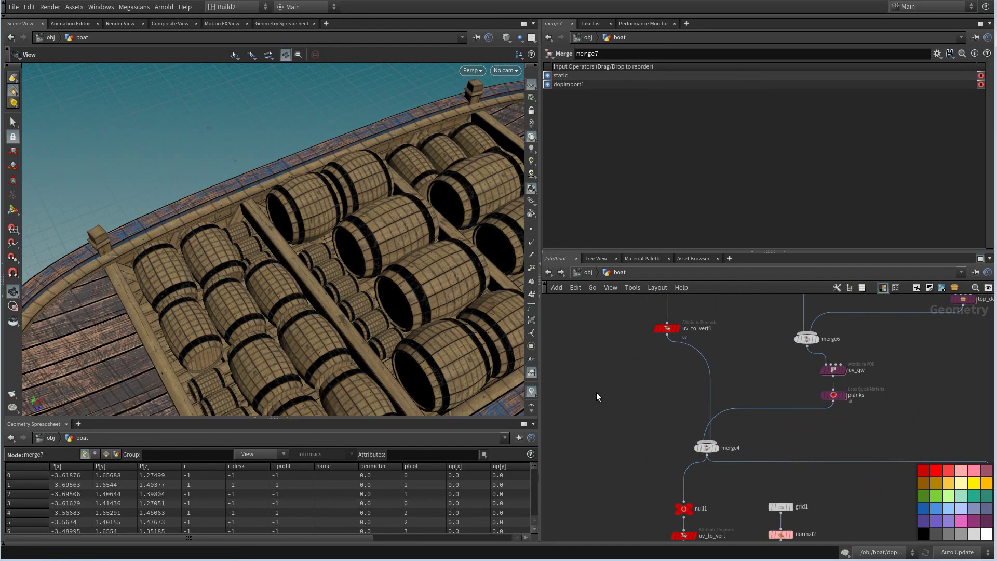
left_click_drag(416, 363, 434, 329)
scroll(672, 426, "down", 8)
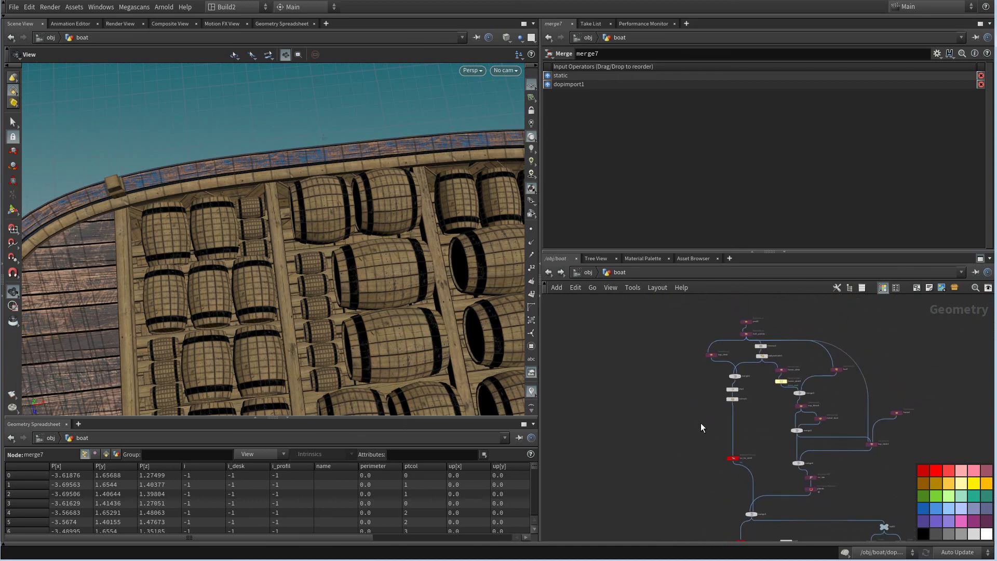
Open the top_desk1 subnetwork that receives the barrel subnetwork
middle_click_drag(853, 487, 796, 433)
scroll(796, 432, "up", 3)
middle_click_drag(870, 357, 802, 423)
scroll(803, 418, "up", 4)
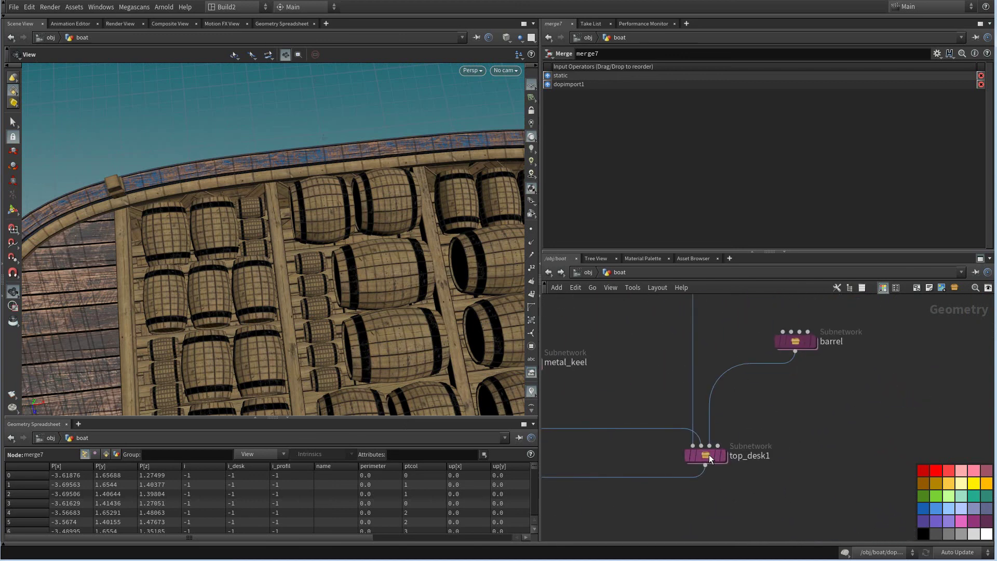
left_click(709, 457)
double_click(703, 457)
Open the inst_pt Attribute VOP and set the multiplier of mulconst2, fed by the width bind, to 0.95
middle_click_drag(782, 451, 791, 398)
scroll(791, 398, "down", 4)
middle_click_drag(694, 362, 714, 436)
scroll(693, 384, "up", 3)
scroll(646, 399, "up", 6)
double_click(715, 349)
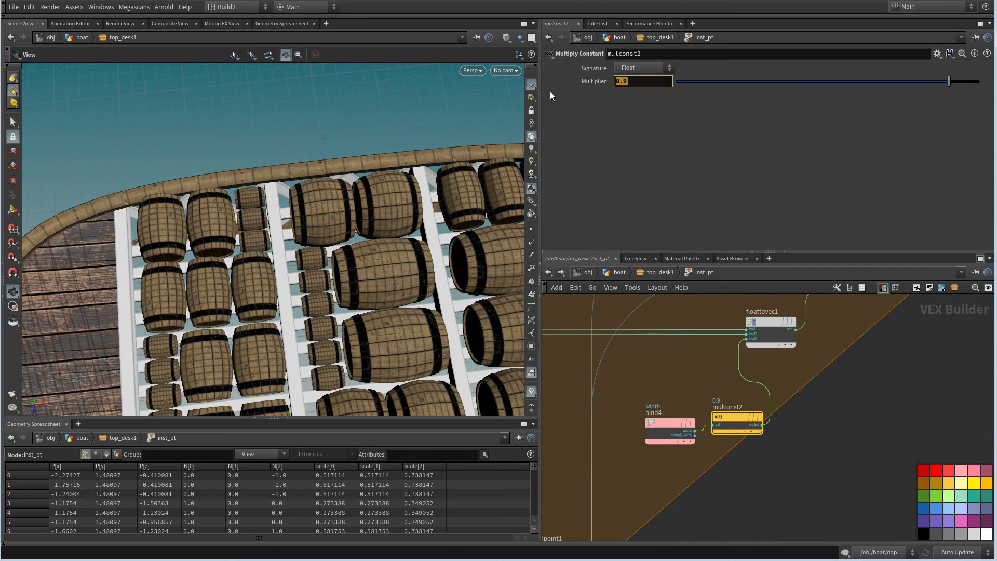
type("0.95")
key("Return")
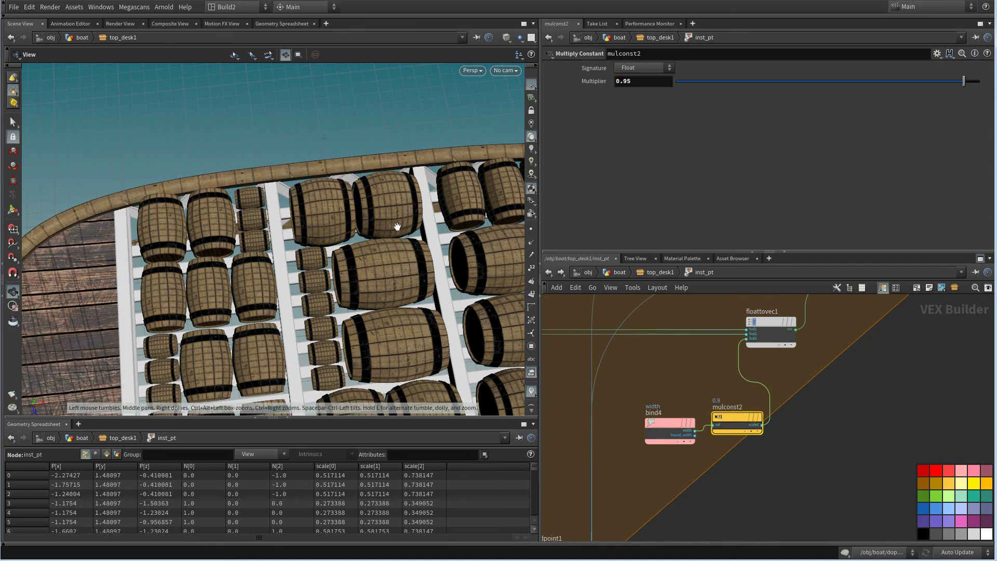
Try 0.95 as the multiplier of mulconst1, check the barrel layout, and settle on 0.7
scroll(821, 389, "down", 4)
middle_click_drag(799, 456, 858, 427)
scroll(720, 372, "down", 2)
middle_click_drag(719, 371, 891, 375)
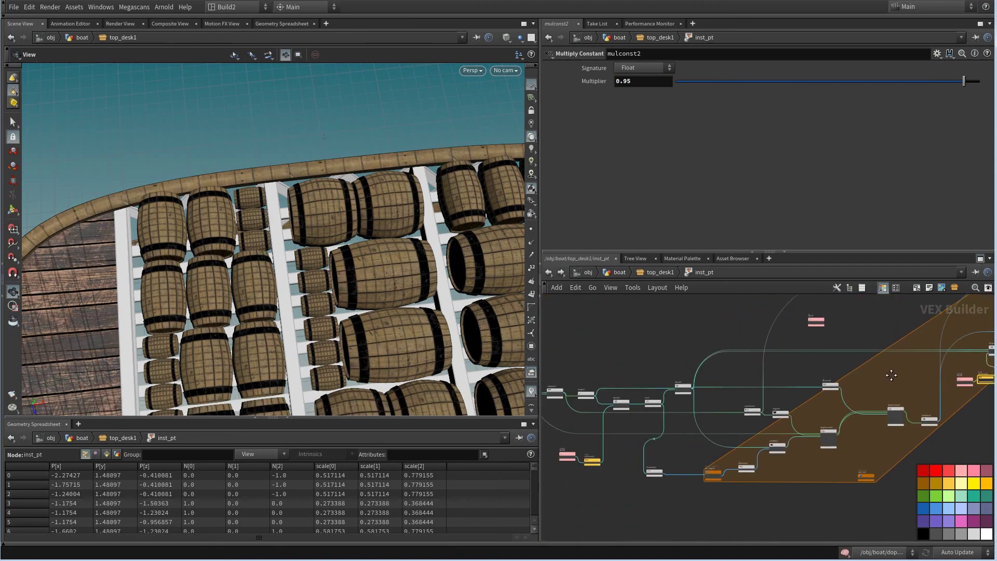
scroll(623, 488, "up", 4)
left_click(613, 437)
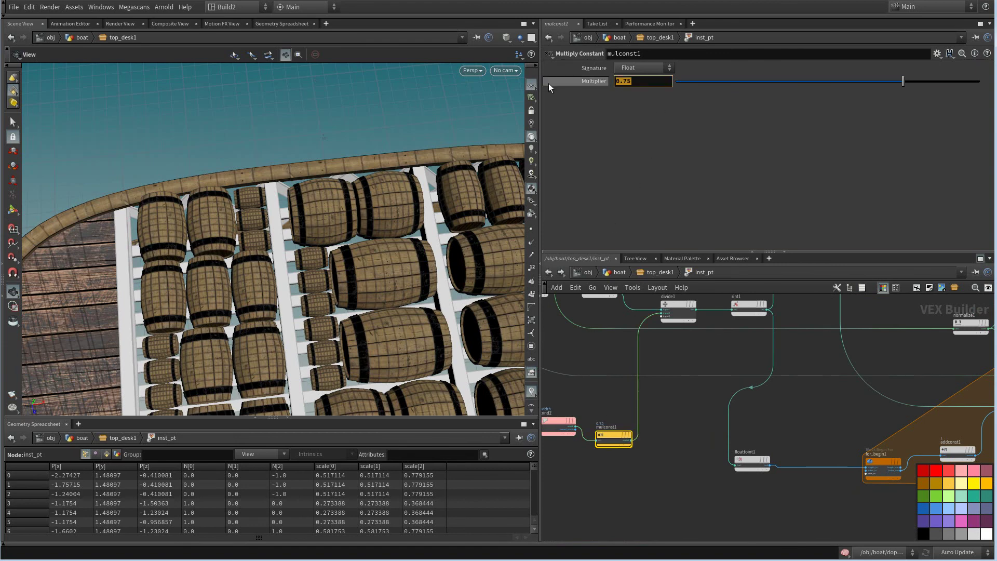
type("0.9")
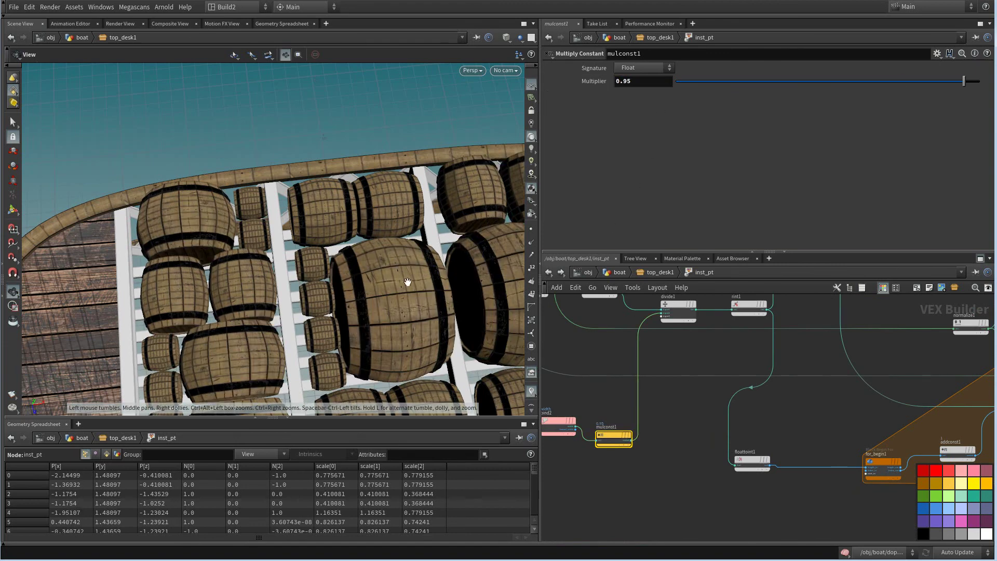
type("0.")
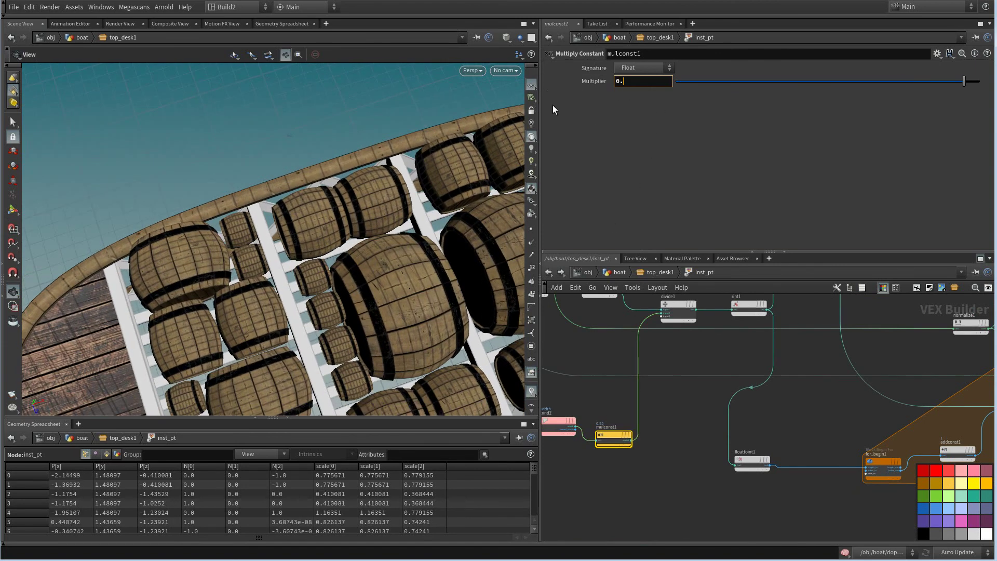
type("7")
key("Return")
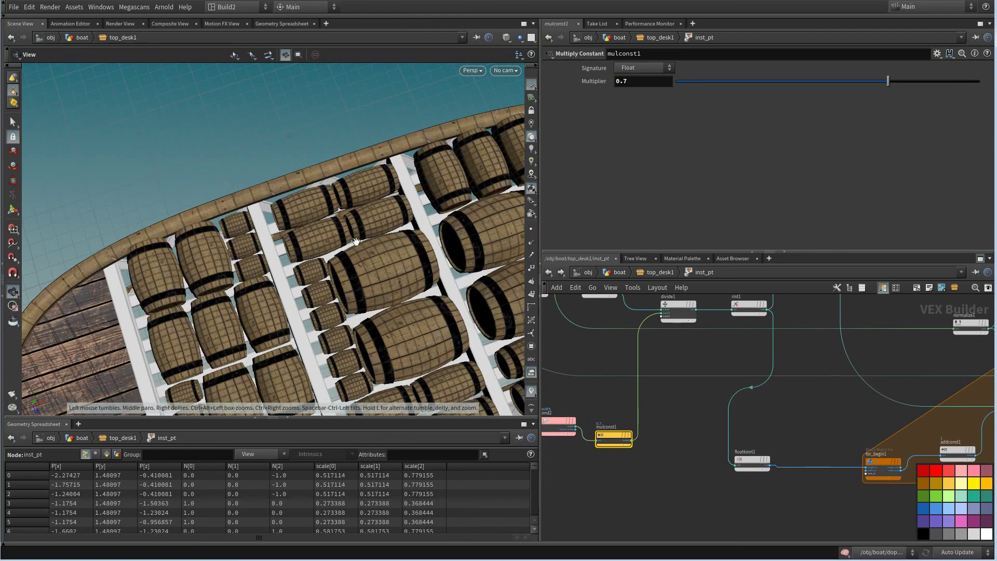
left_click_drag(367, 285, 387, 234)
Leave the inst_pt VOP and the top_desk1 subnetwork to return to the boat network
left_click(654, 272)
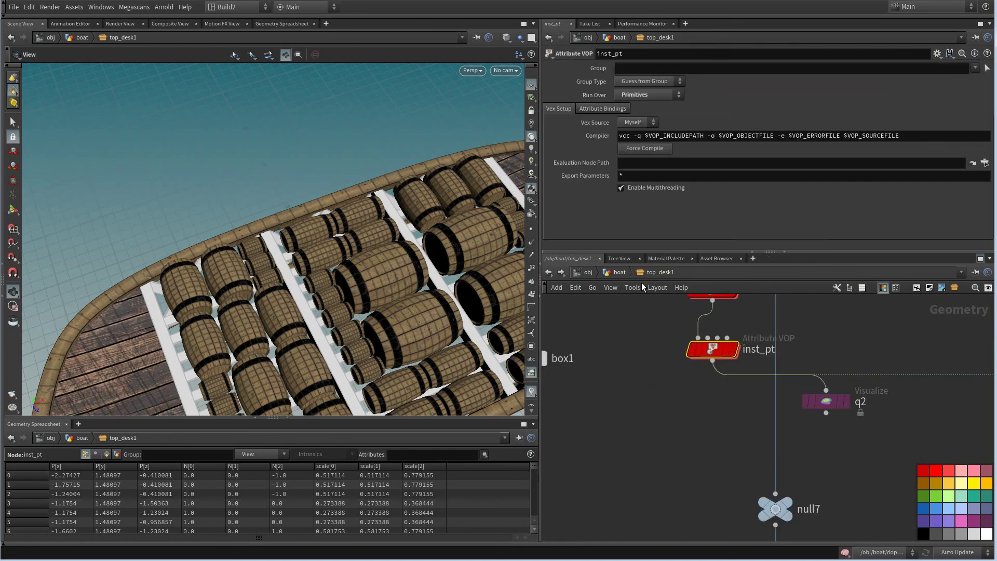
right_click_drag(693, 385, 677, 432)
left_click(613, 273)
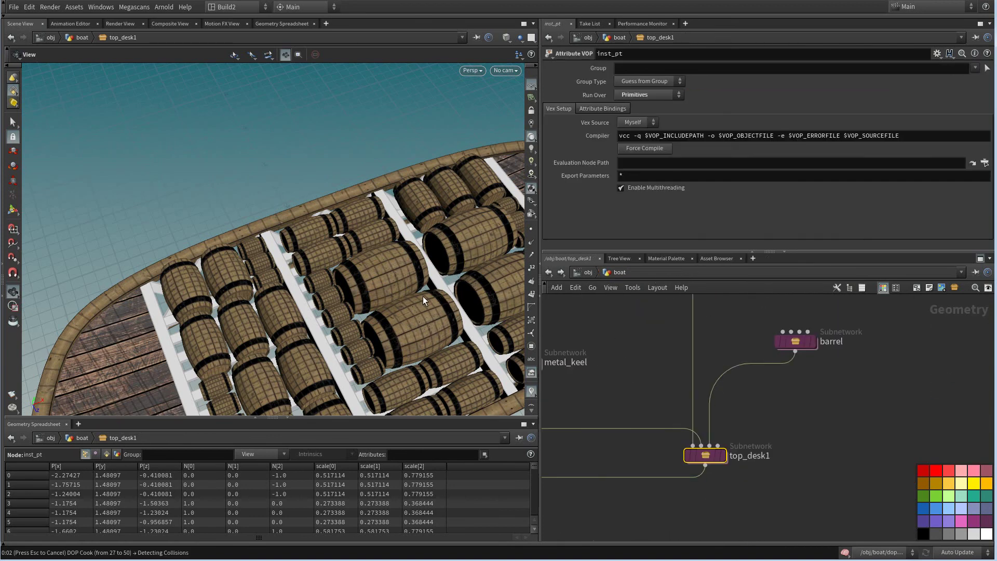
Display dopnet2 and play the simulation with the updated barrels
middle_click_drag(751, 442, 766, 410)
scroll(788, 431, "down", 4)
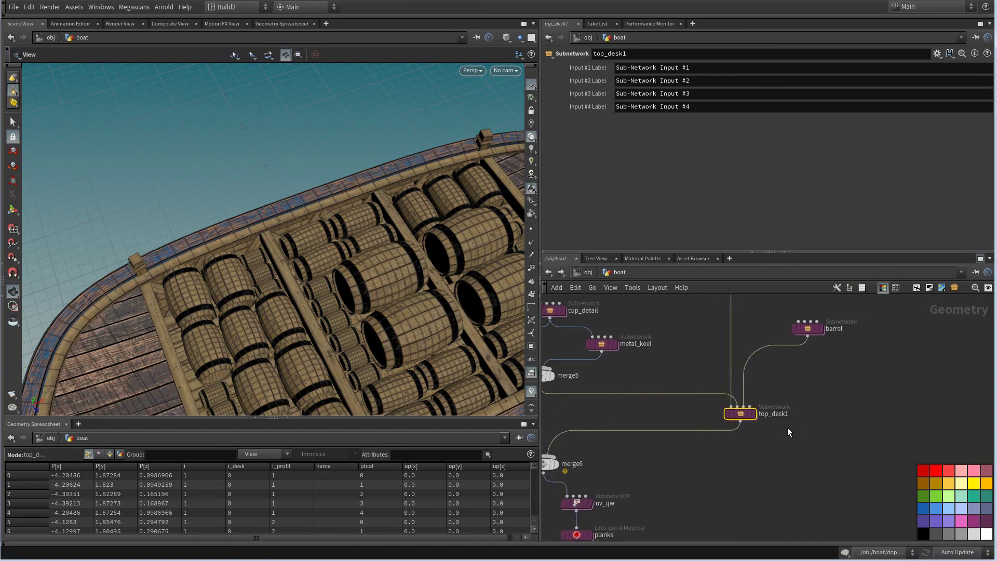
middle_click_drag(753, 486, 781, 406)
middle_click_drag(729, 474, 663, 286)
scroll(714, 448, "up", 4)
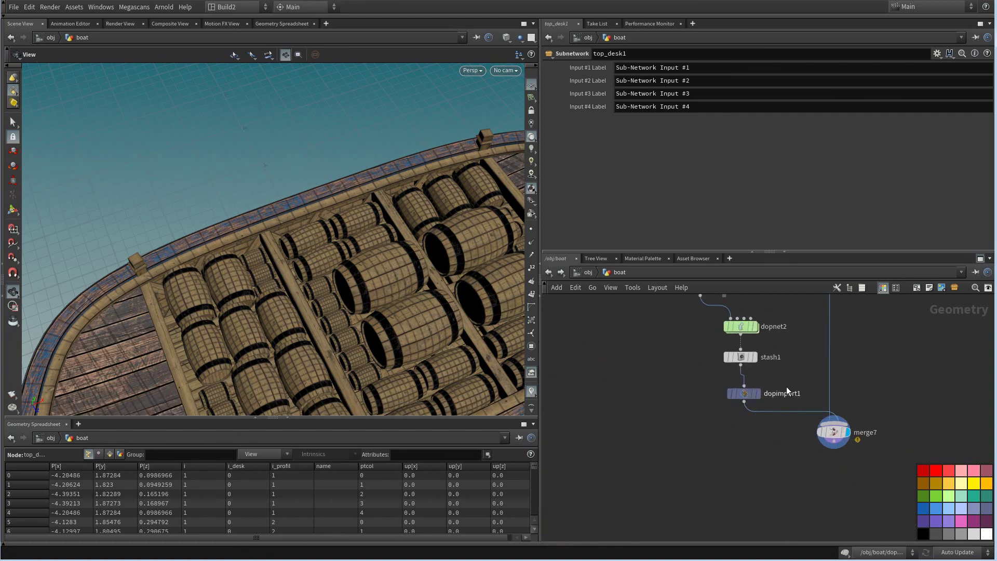
middle_click_drag(788, 392, 781, 446)
left_click(748, 382)
left_click(732, 381)
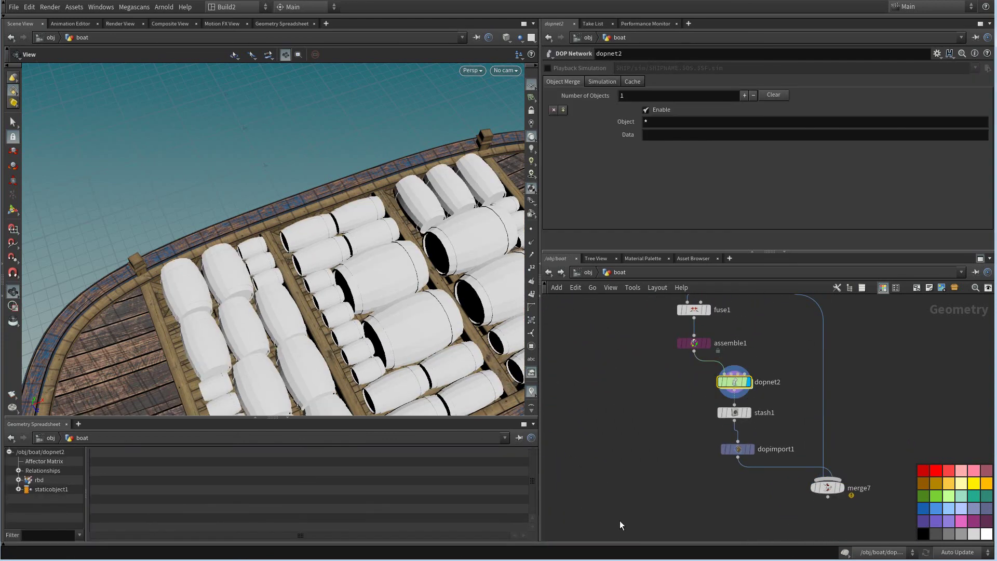
left_click(81, 543)
left_click(54, 520)
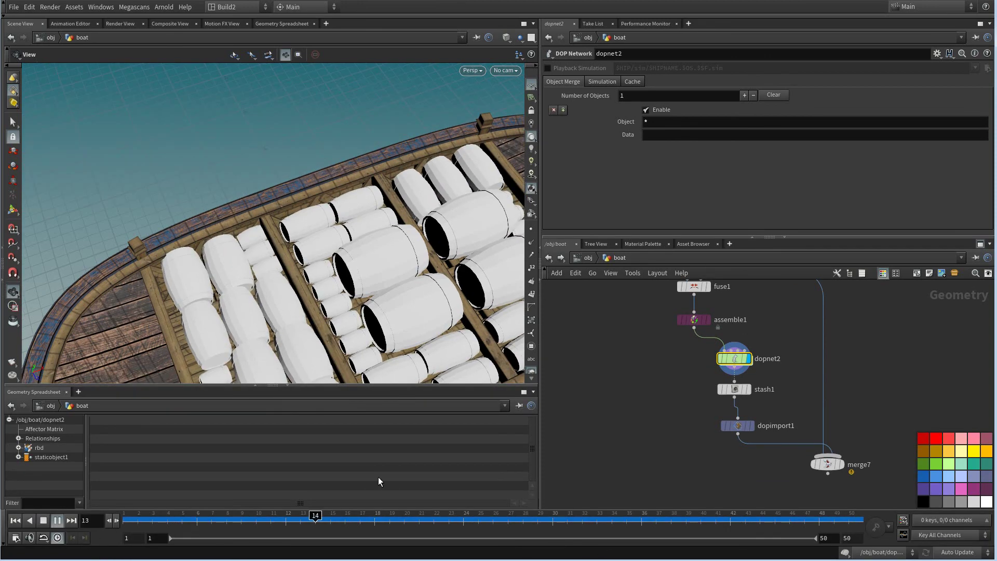
Store and display the simulated barrels at frame 50 in stash1, and return the timeline to frame 1
left_click(748, 390)
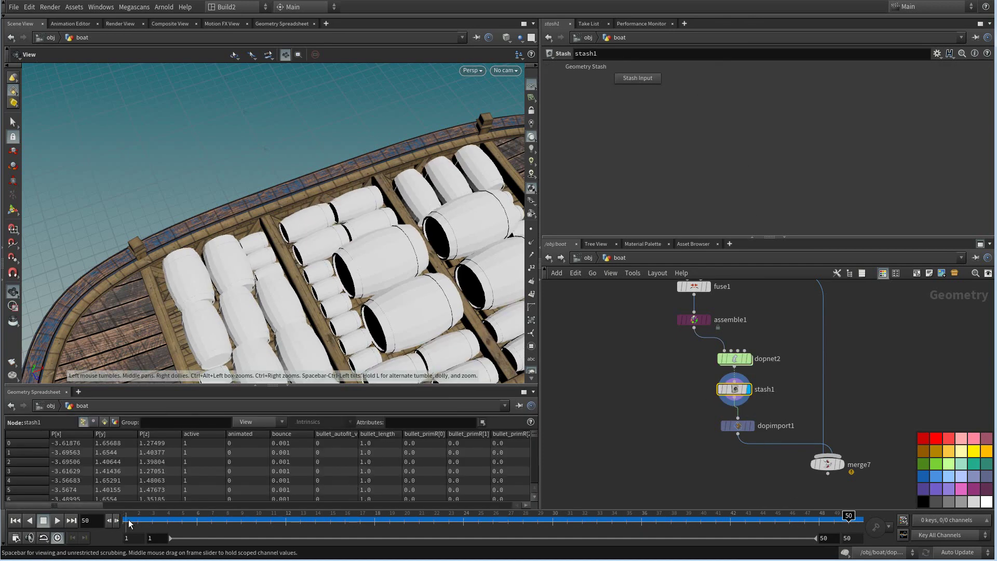
left_click(15, 520)
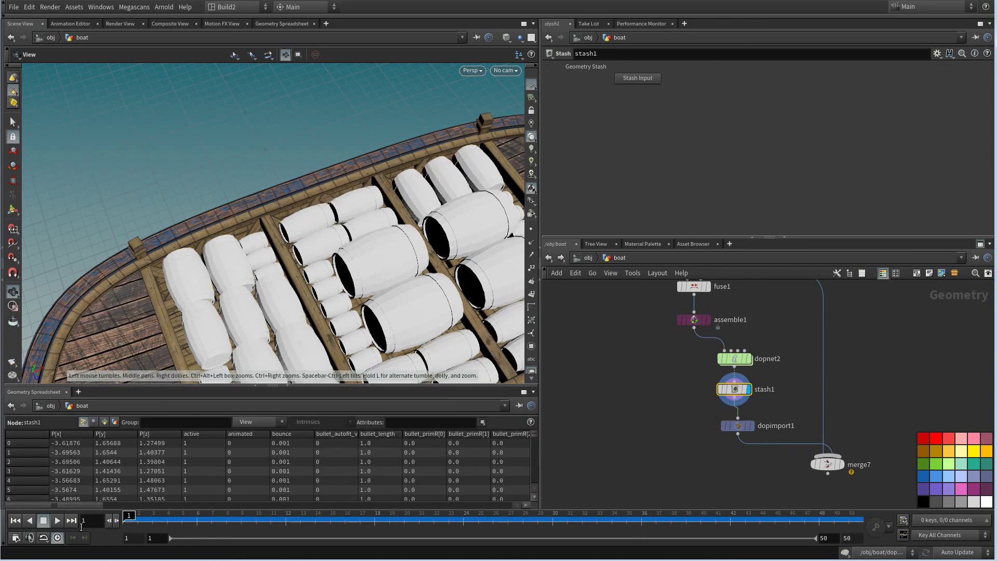
left_click(4, 531)
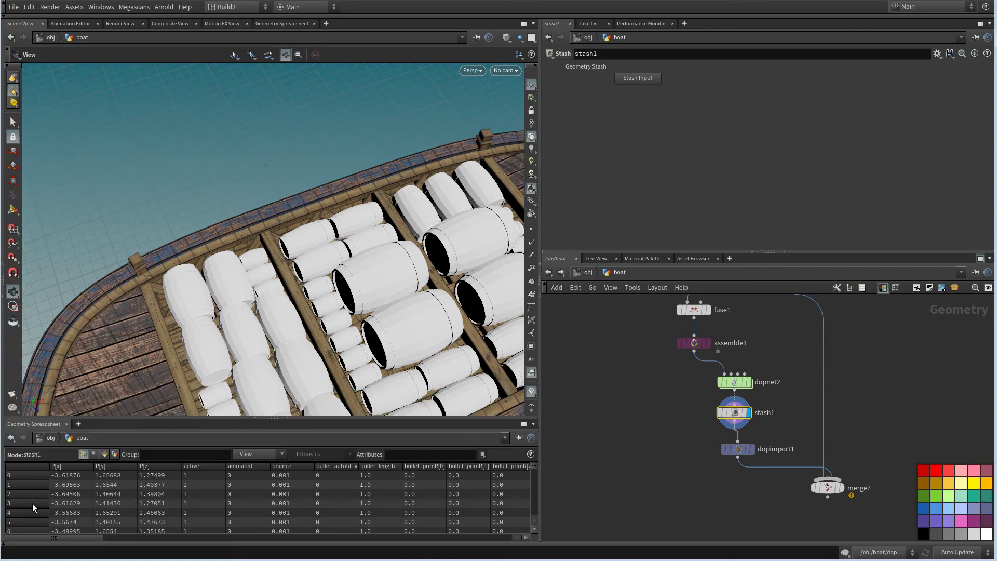
Display merge7 to view the complete boat with its settled barrels
left_click(839, 488)
left_click_drag(416, 343, 476, 300)
left_click(842, 487)
scroll(653, 472, "down", 6)
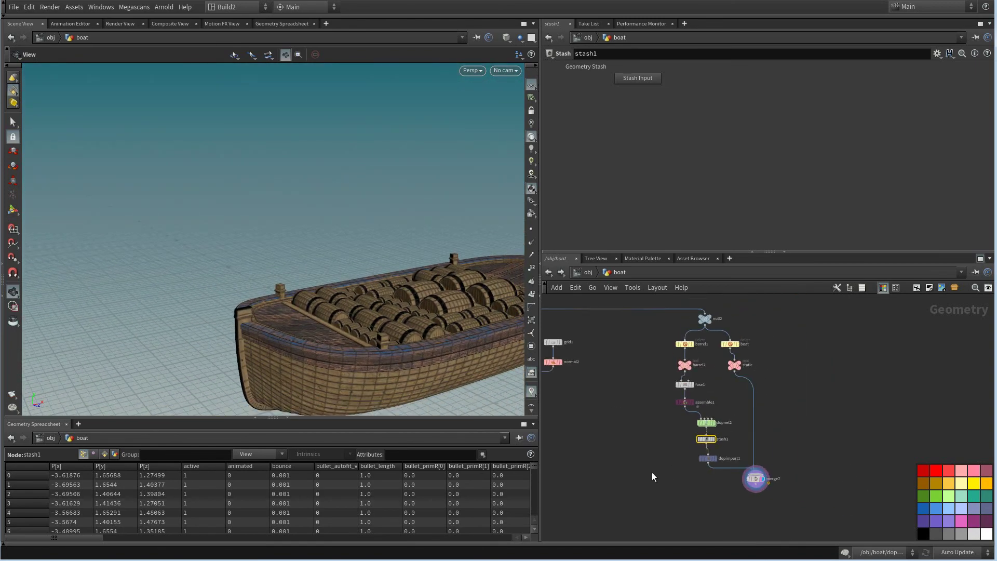
Move the final chain from null1 to RENDER, together with the grid1 branch, below the simulation nodes
scroll(726, 466, "up", 3)
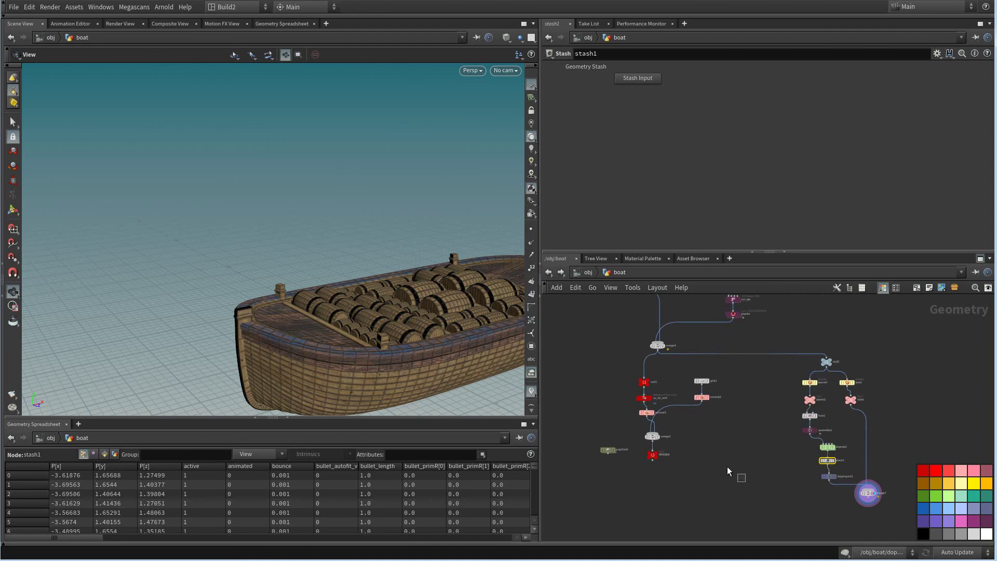
left_click_drag(728, 469, 566, 377)
left_click_drag(702, 380, 762, 512)
middle_click_drag(755, 473, 716, 400)
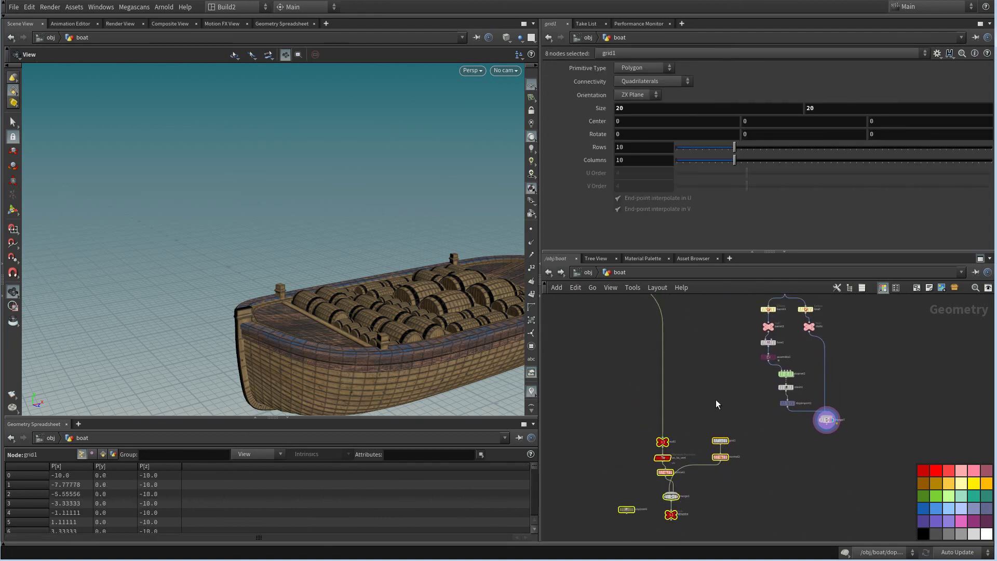
left_click(715, 400)
Wire the output of merge7 into the null1 node at the start of the render chain
scroll(767, 396, "up", 1)
left_click(839, 430)
left_click(651, 426)
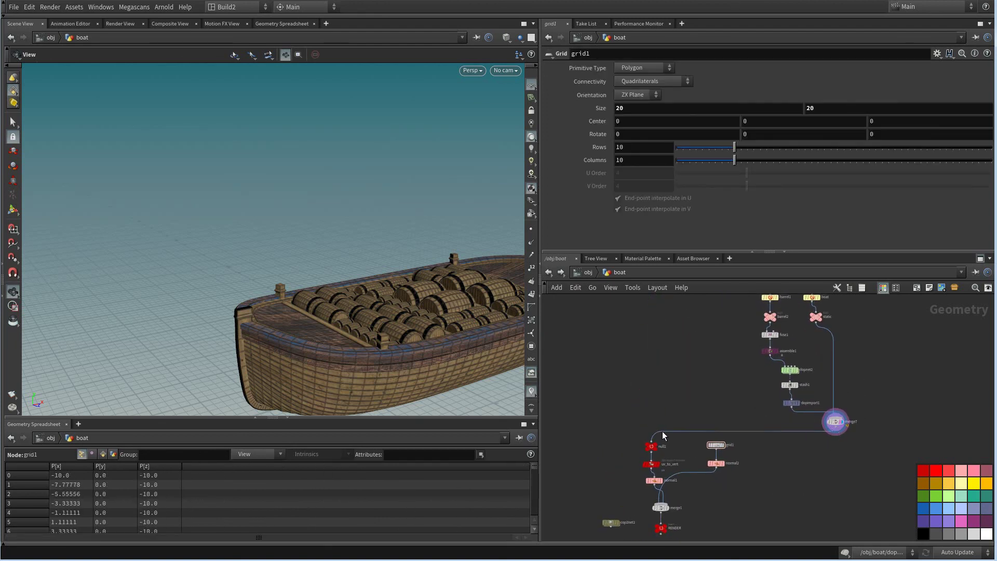
scroll(701, 437, "up", 2)
middle_click_drag(701, 437, 713, 451)
left_click_drag(875, 455, 609, 427)
middle_click_drag(622, 375, 654, 450)
left_click(626, 339)
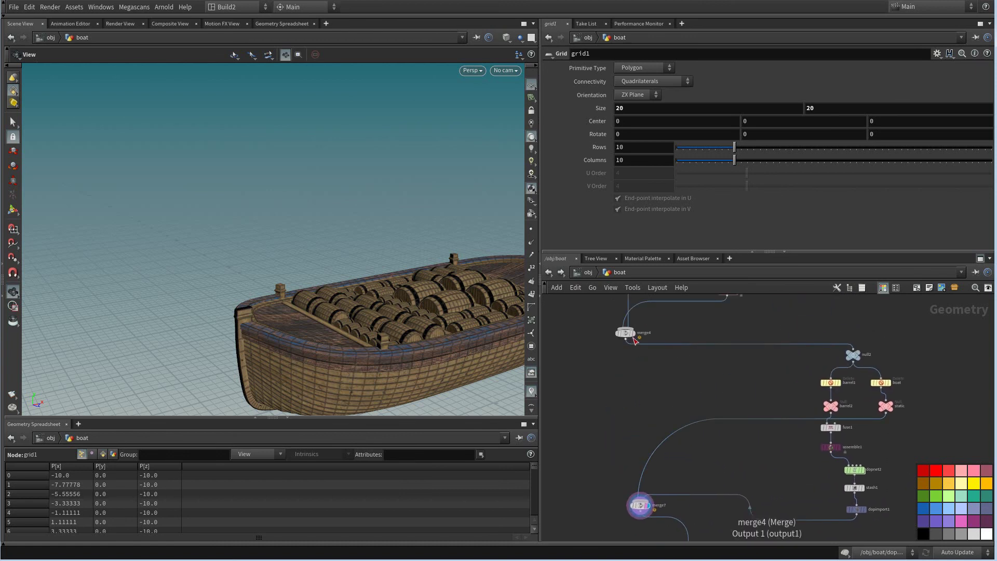
key("Escape")
middle_click_drag(635, 399, 604, 329)
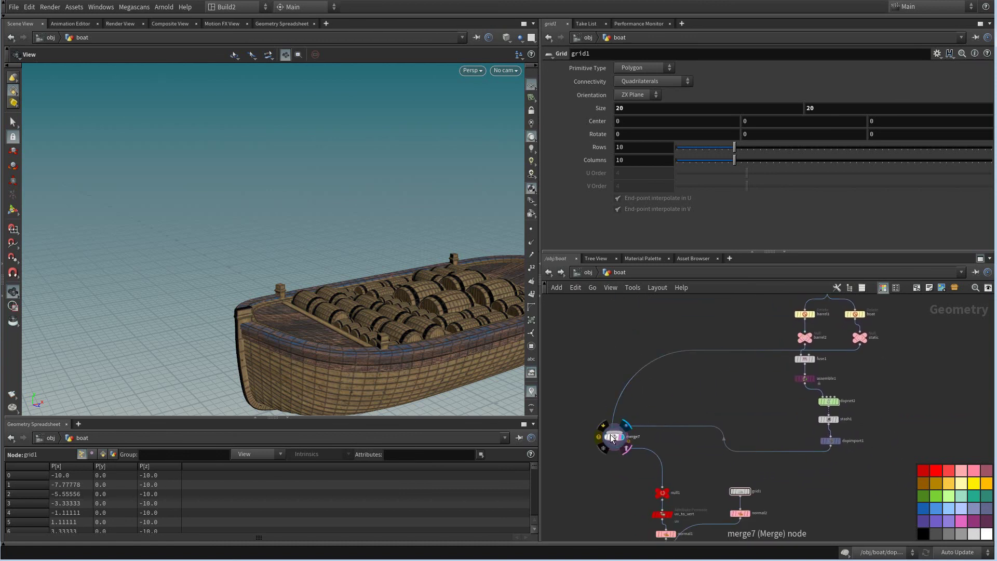
left_click_drag(610, 435, 878, 479)
middle_click_drag(787, 469, 700, 372)
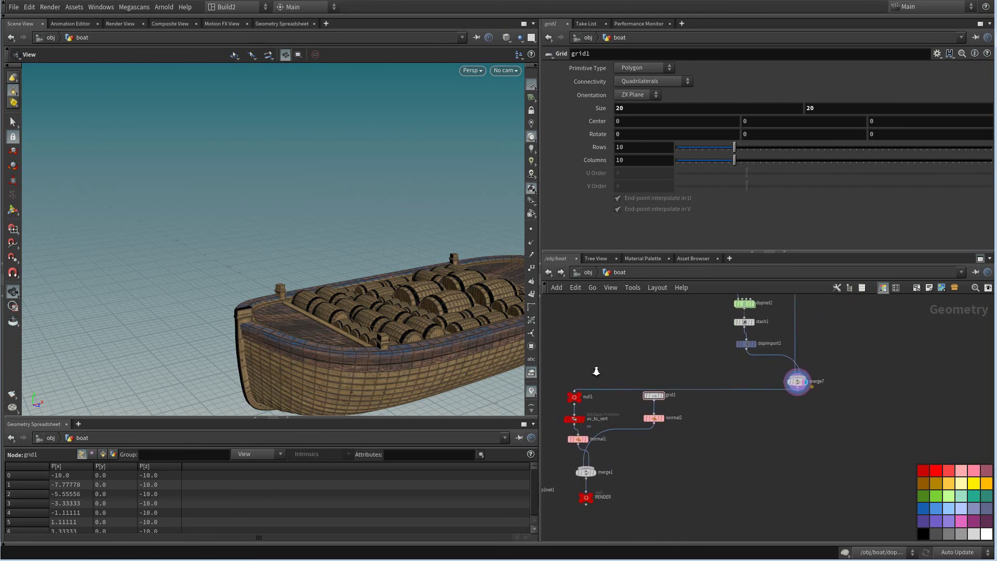
Move the render chain from null1 to RENDER, with the grid1 branch and cop2net1, closer beneath merge7
scroll(585, 361, "down", 3)
middle_click_drag(565, 350, 606, 369)
left_click_drag(586, 367, 720, 493)
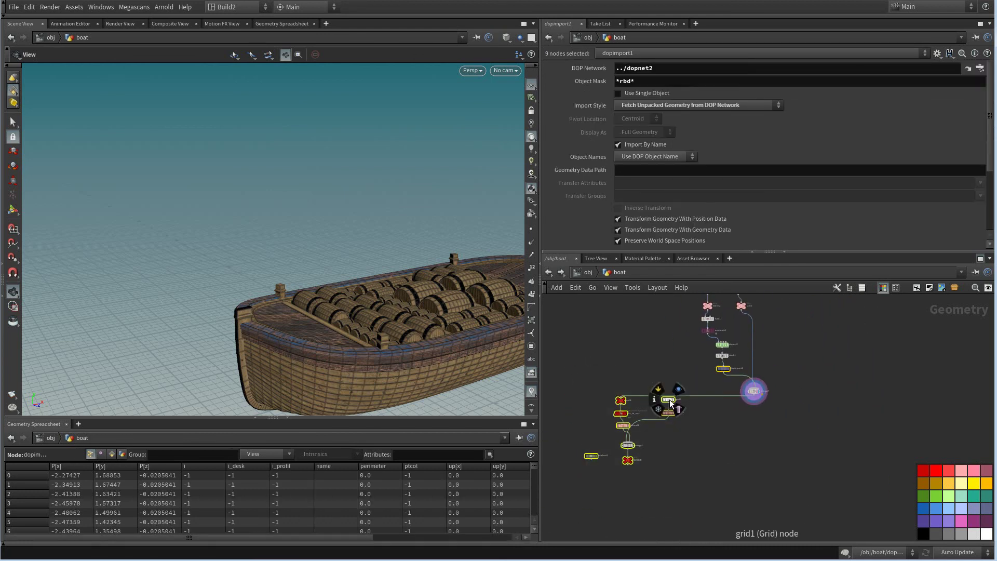
left_click(588, 355)
left_click_drag(586, 362, 688, 473)
left_click_drag(653, 394, 767, 410)
scroll(767, 412, "up", 3)
middle_click_drag(777, 485, 800, 438)
scroll(796, 472, "up", 3)
left_click(734, 454)
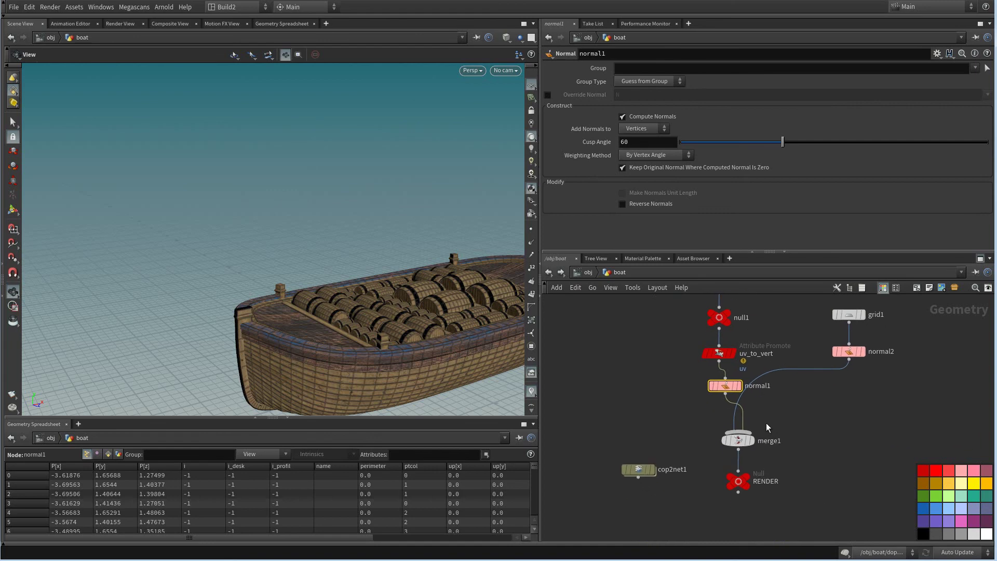
Display RENDER, look through cam1 and lock the camera to the view to frame the boat closer and from higher up
left_click(759, 479)
left_click_drag(380, 357, 390, 325)
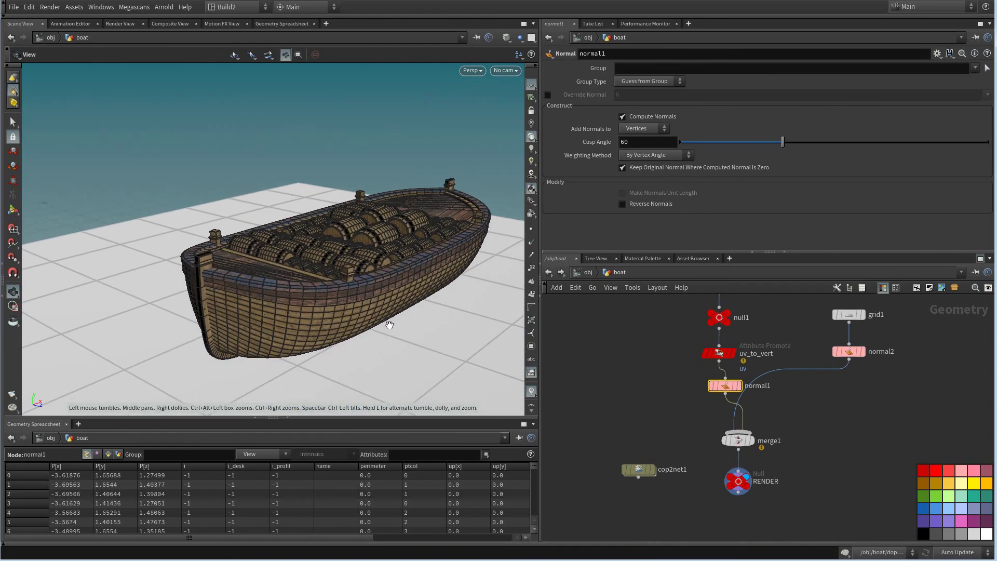
left_click(506, 71)
left_click(488, 121)
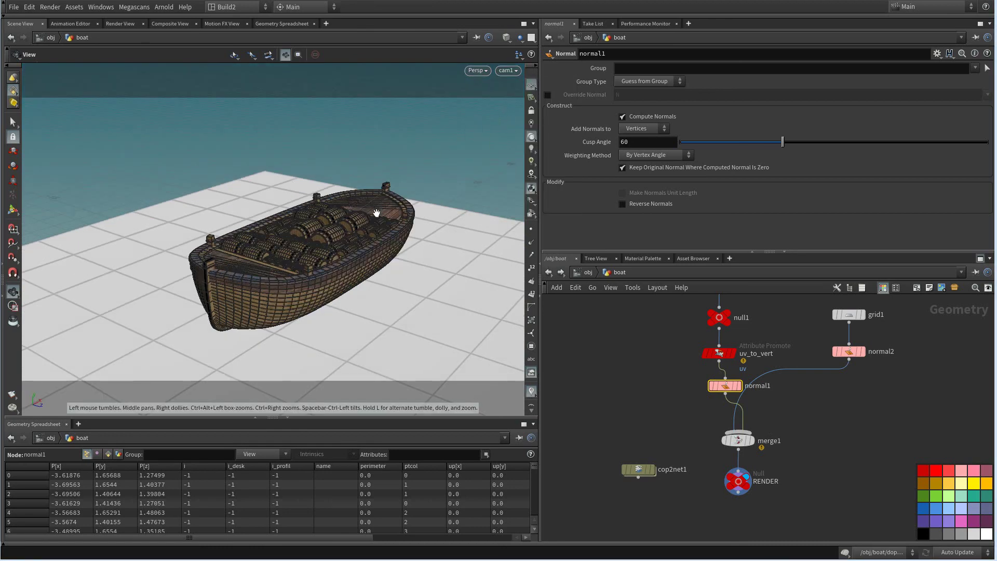
left_click(530, 111)
left_click_drag(401, 225, 358, 249)
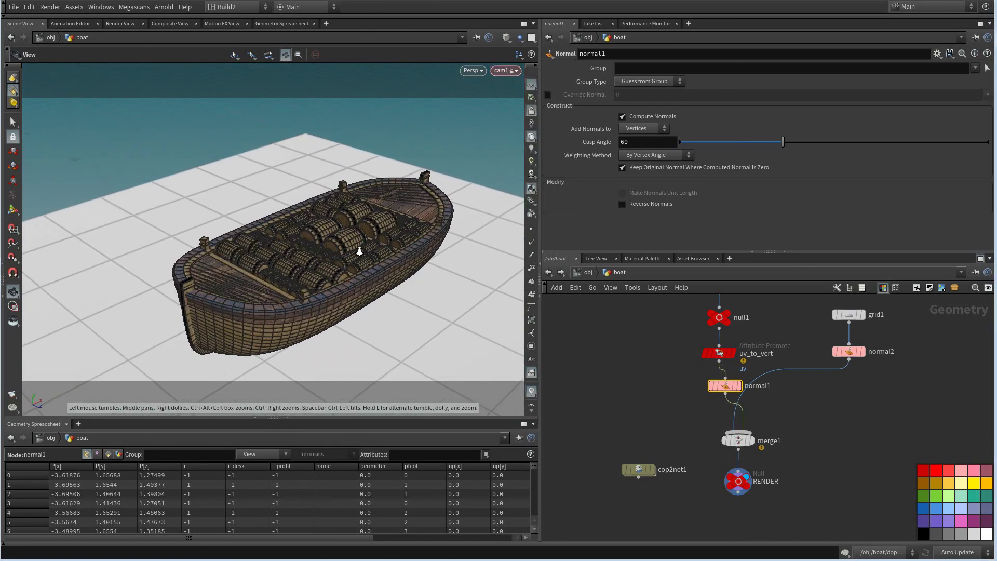
right_click_drag(359, 249, 374, 248)
left_click_drag(375, 249, 336, 217)
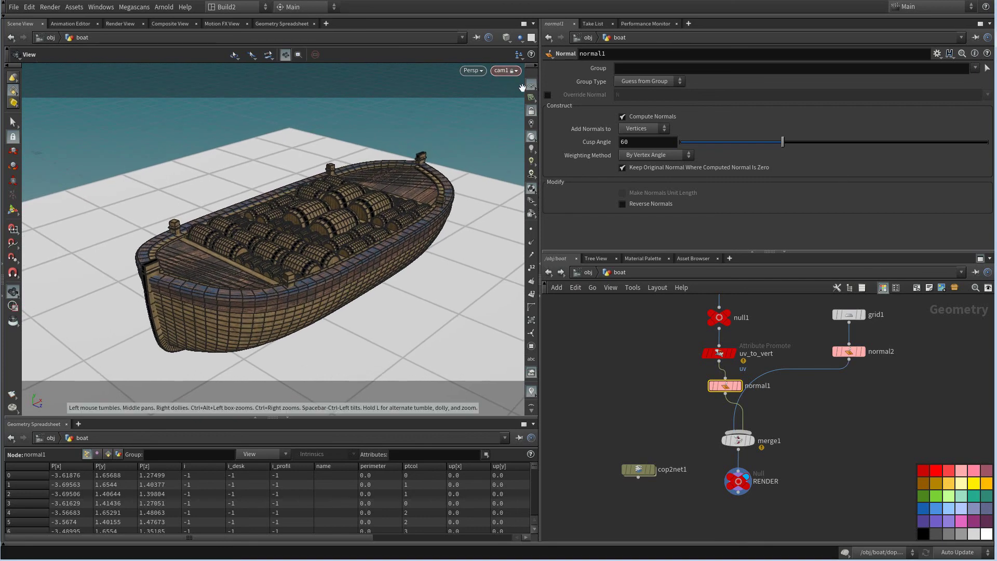
Save the scene file and unlock cam1 from the view
left_click(14, 7)
left_click(62, 66)
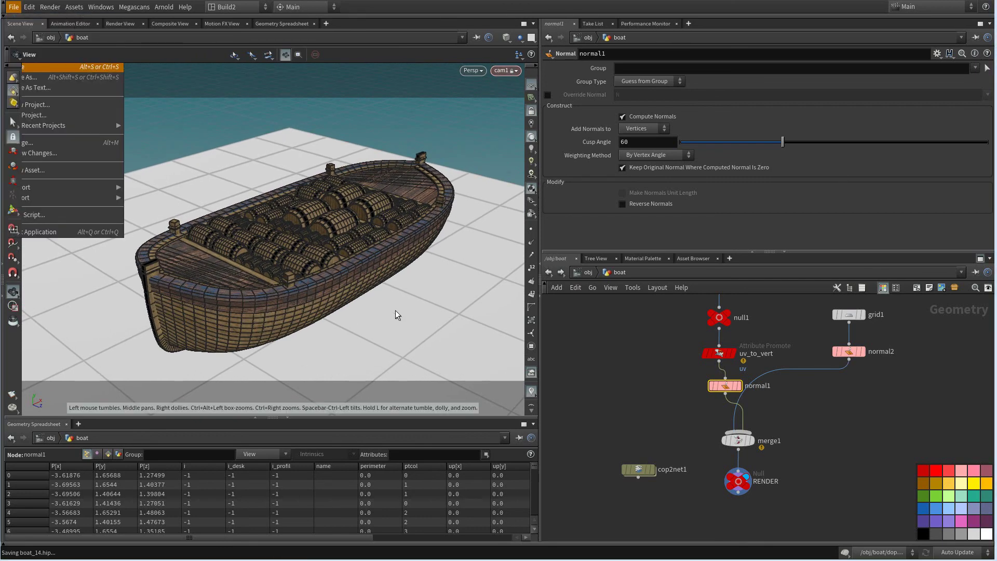
left_click(532, 111)
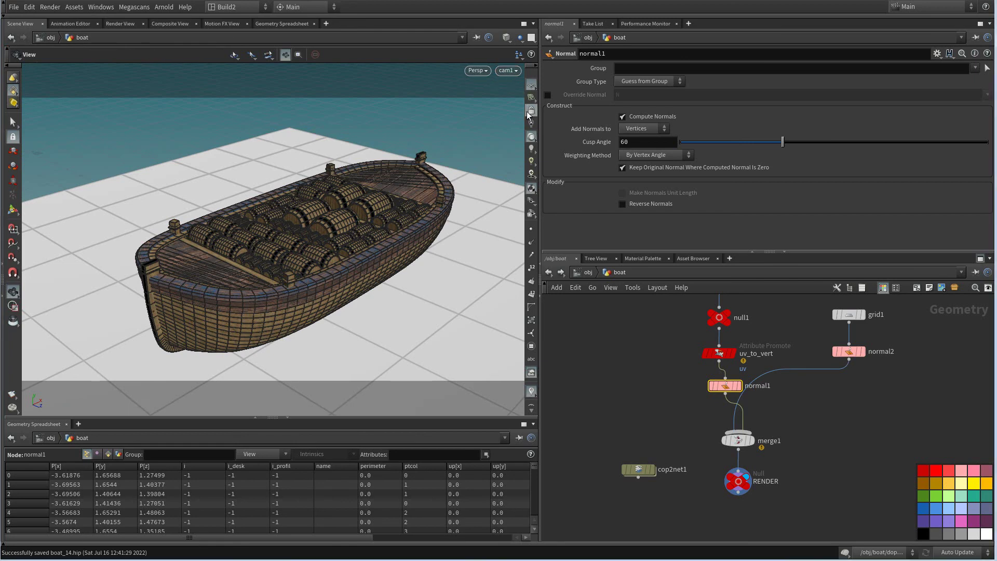
Show the mantra_ipr render of the boat in an enlarged render view
left_click(125, 24)
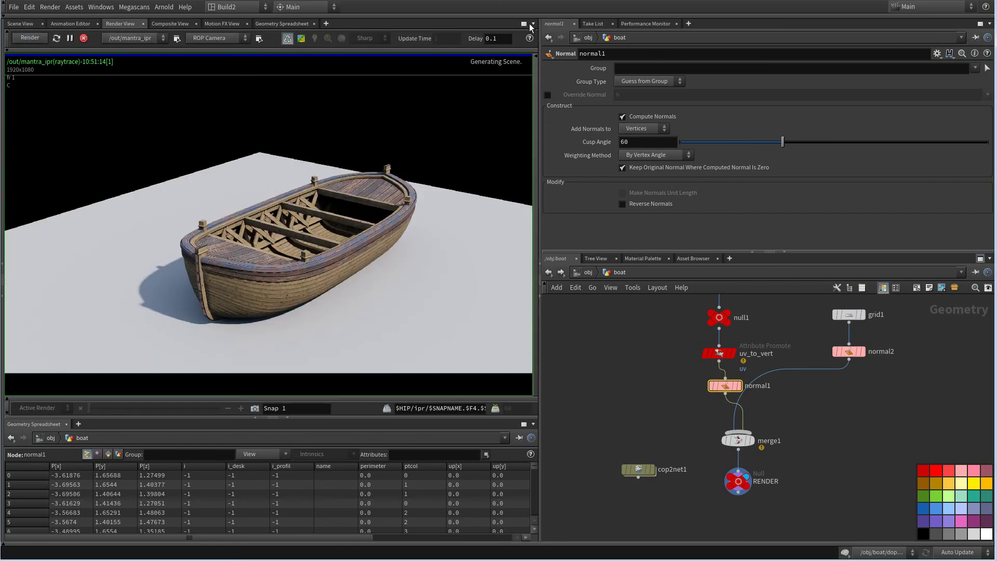
left_click(523, 23)
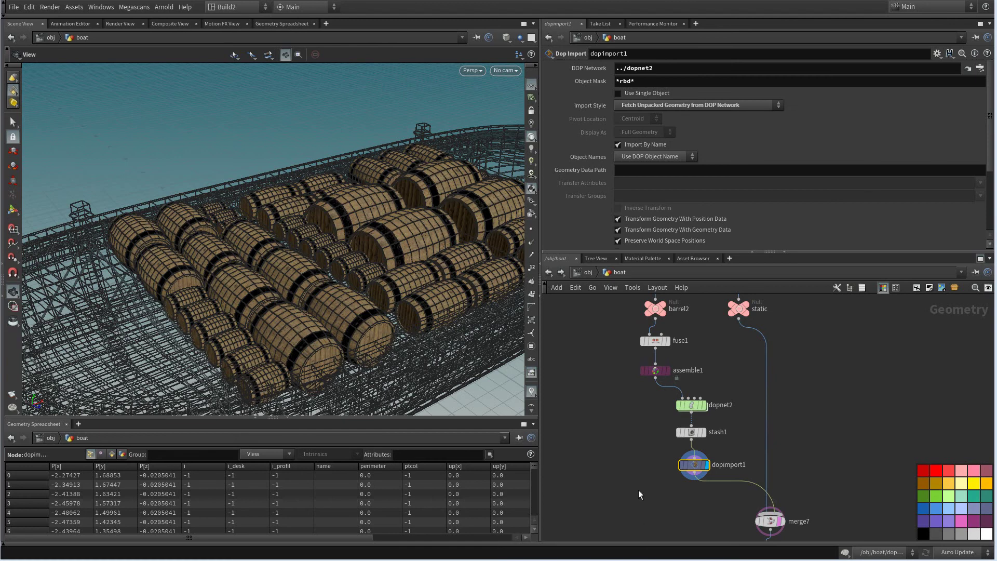
Reorder the simulation chain so stash1 follows dopimport1, then display stash1 and stash its input
scroll(637, 463, "up", 1)
middle_click_drag(636, 464, 651, 450)
left_click_drag(684, 435, 582, 441)
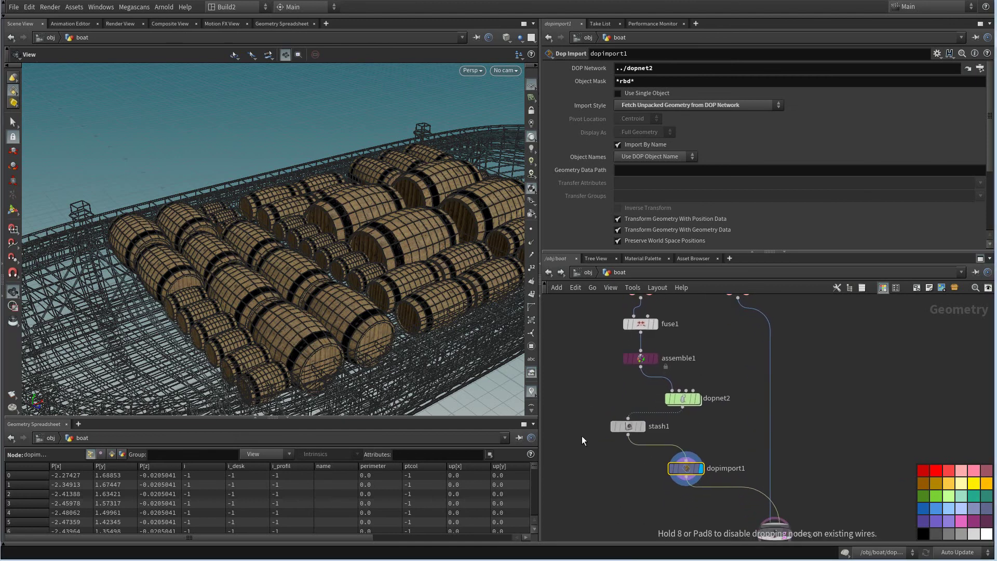
left_click_drag(696, 472, 693, 435)
left_click_drag(624, 444, 689, 468)
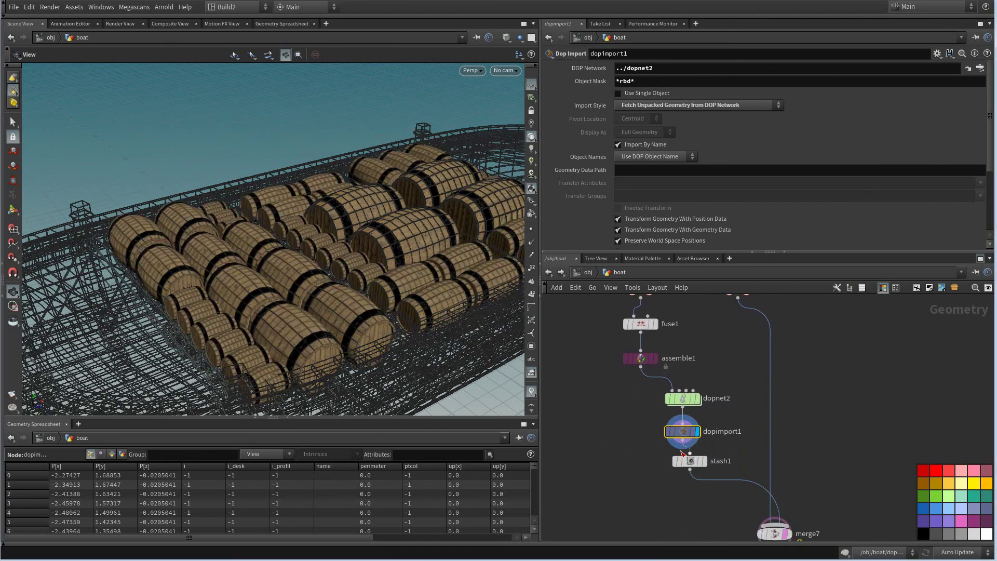
left_click(704, 467)
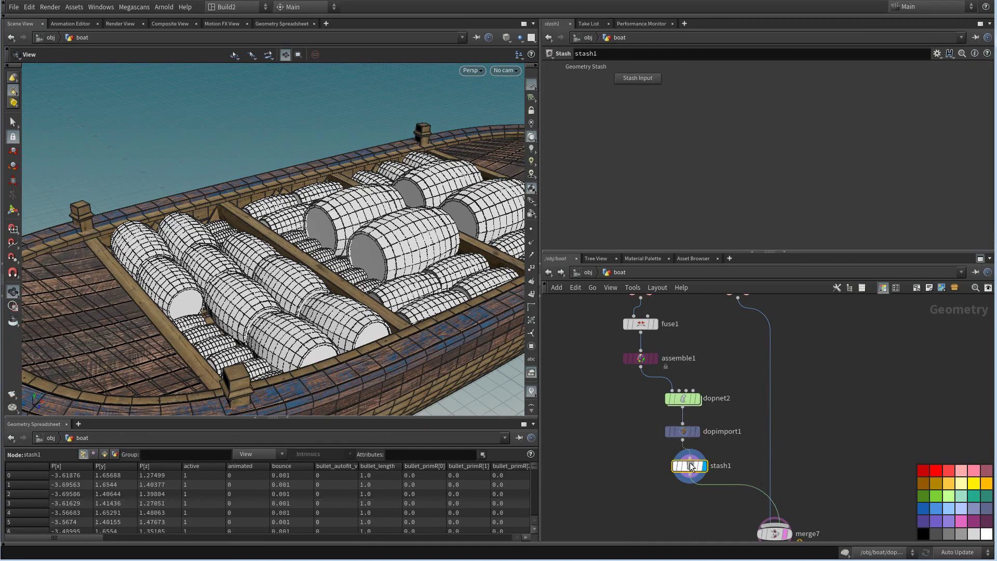
left_click(637, 78)
Display dopimport1 at frame 50 to let the barrels settle, then display stash1 and stash its input again
left_click_drag(450, 285, 517, 347)
middle_click_drag(727, 437, 697, 391)
left_click(667, 385)
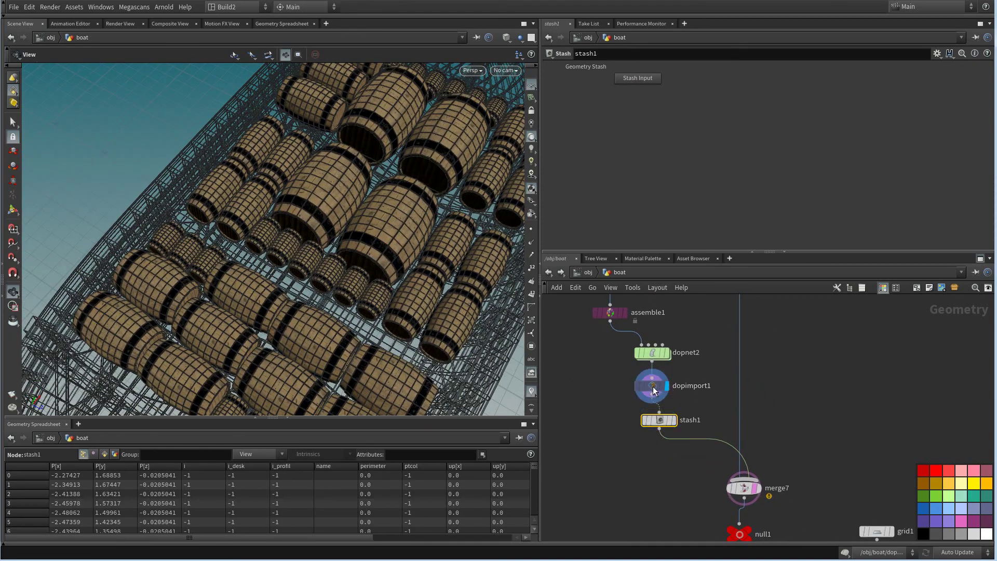
left_click(654, 390)
left_click(510, 543)
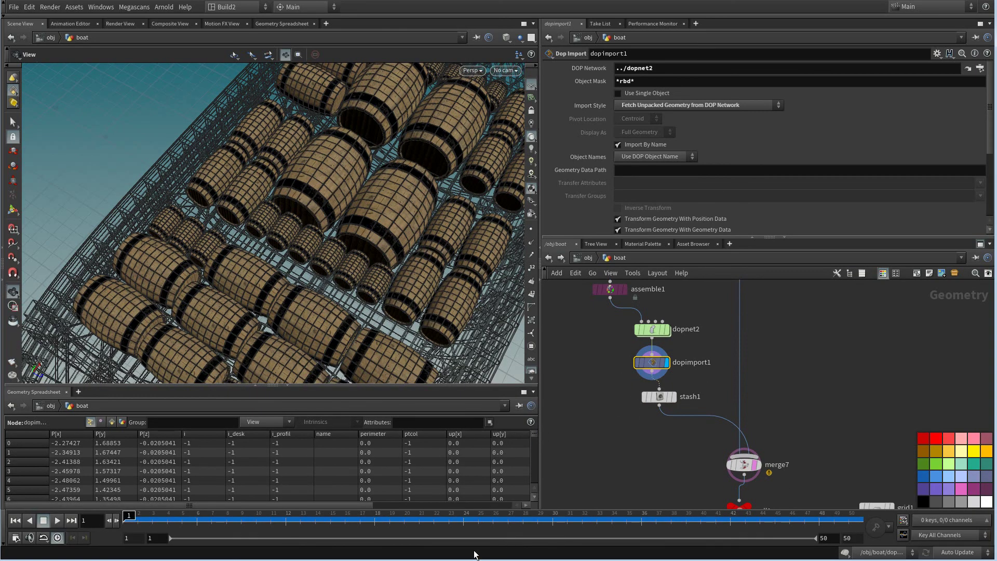
left_click_drag(171, 513, 850, 514)
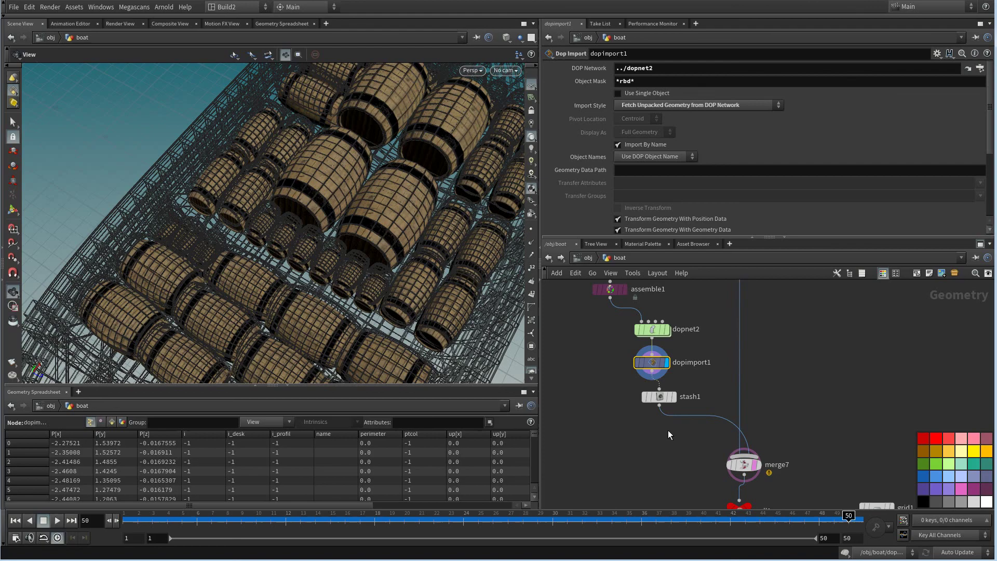
left_click(655, 397)
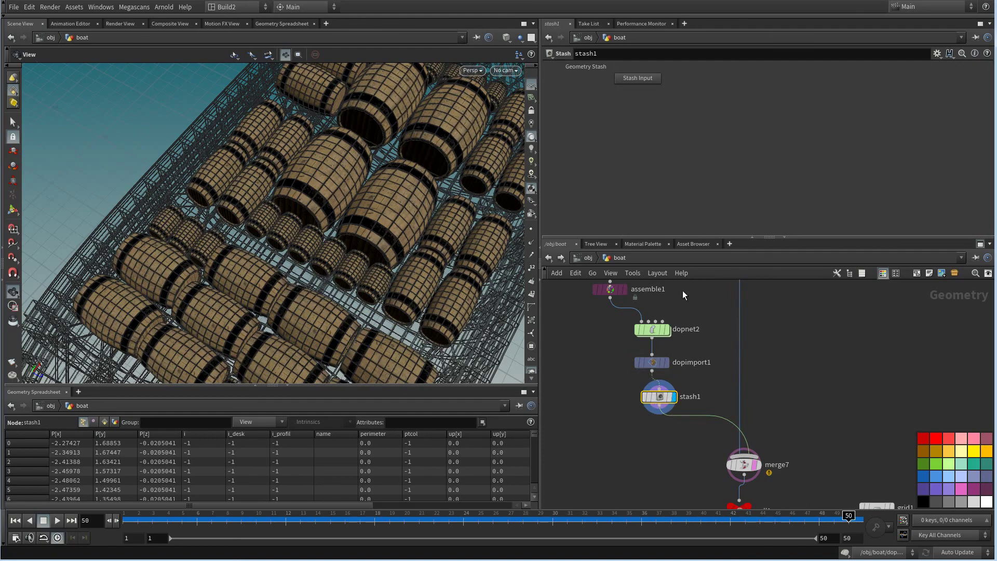
left_click(632, 78)
Display the RENDER null and view the boat through cam1
left_click_drag(437, 304, 362, 256)
scroll(717, 366, "down", 3)
middle_click_drag(772, 415, 732, 341)
middle_click_drag(748, 449, 733, 344)
scroll(734, 345, "up", 1)
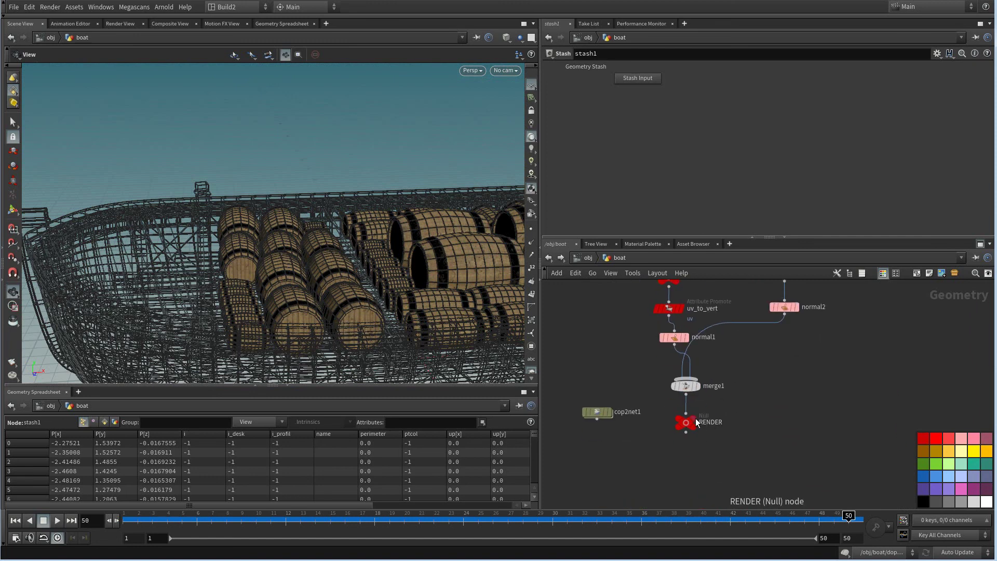
left_click(694, 419)
left_click_drag(395, 207, 545, 130)
left_click(508, 73)
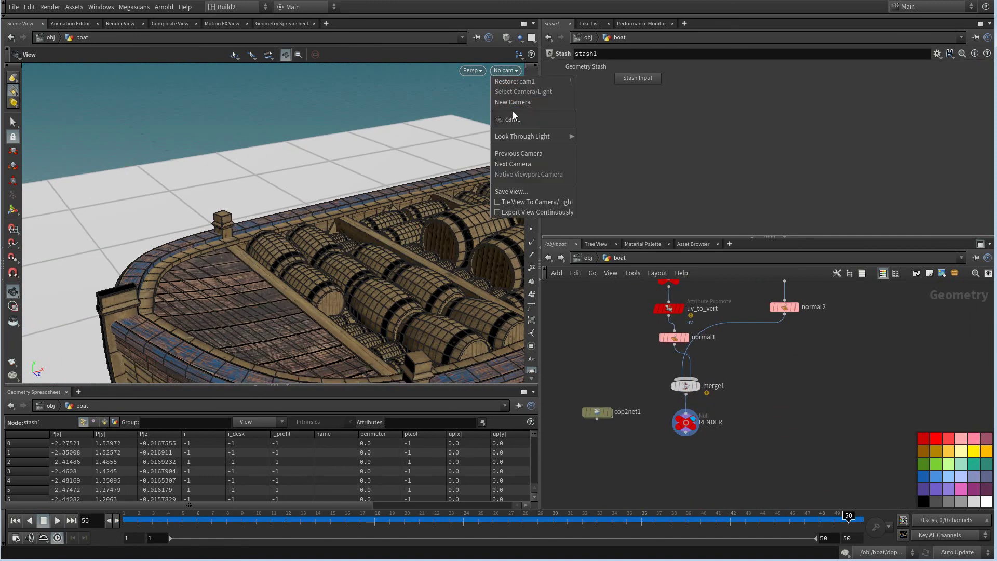
left_click(509, 118)
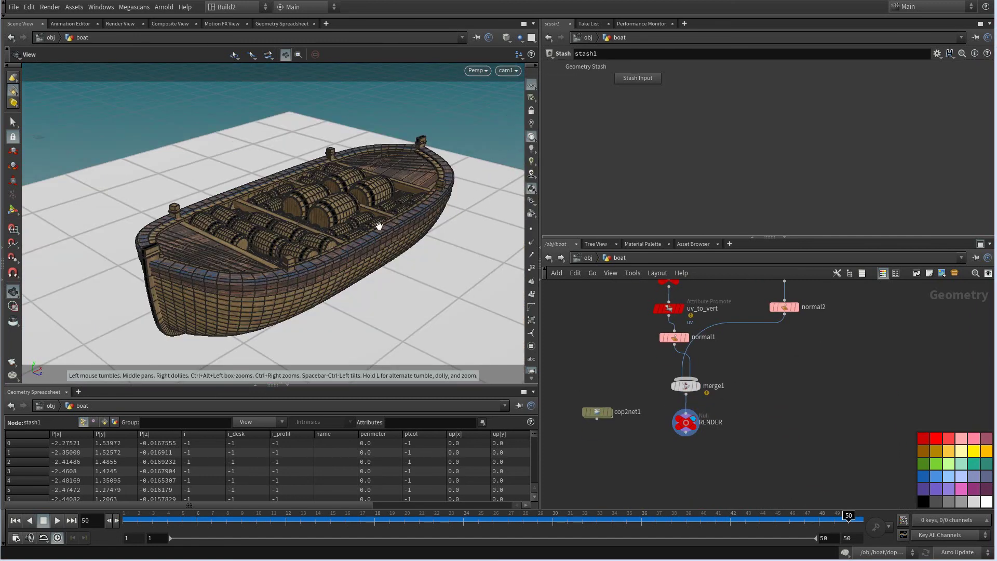
Examine the settled barrels inside the hull from above and up close, then return to the cam1 view
left_click_drag(343, 232, 276, 282)
right_click_drag(276, 283, 325, 243)
middle_click_drag(325, 242, 334, 278)
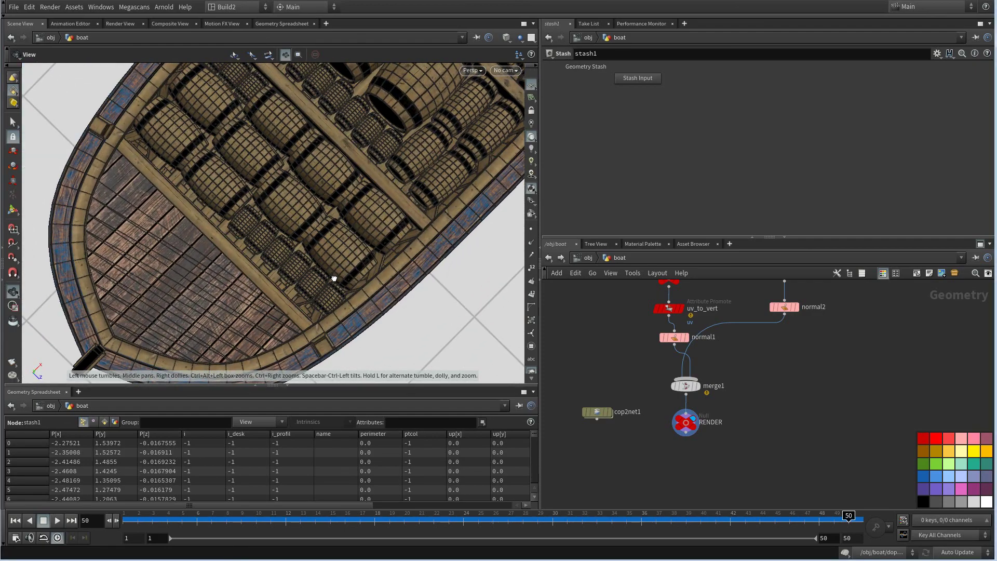
left_click_drag(334, 279, 339, 200)
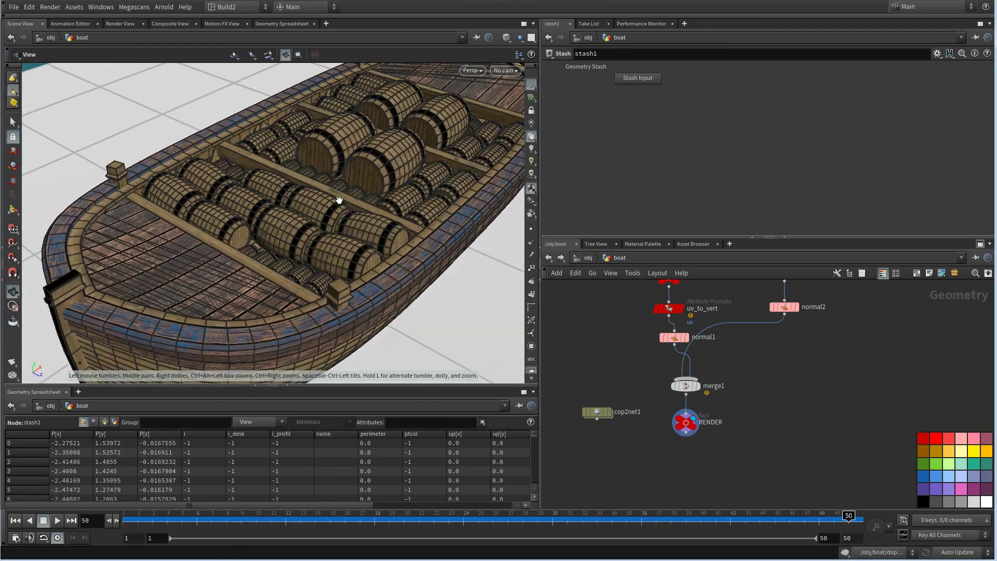
left_click(504, 71)
left_click(511, 119)
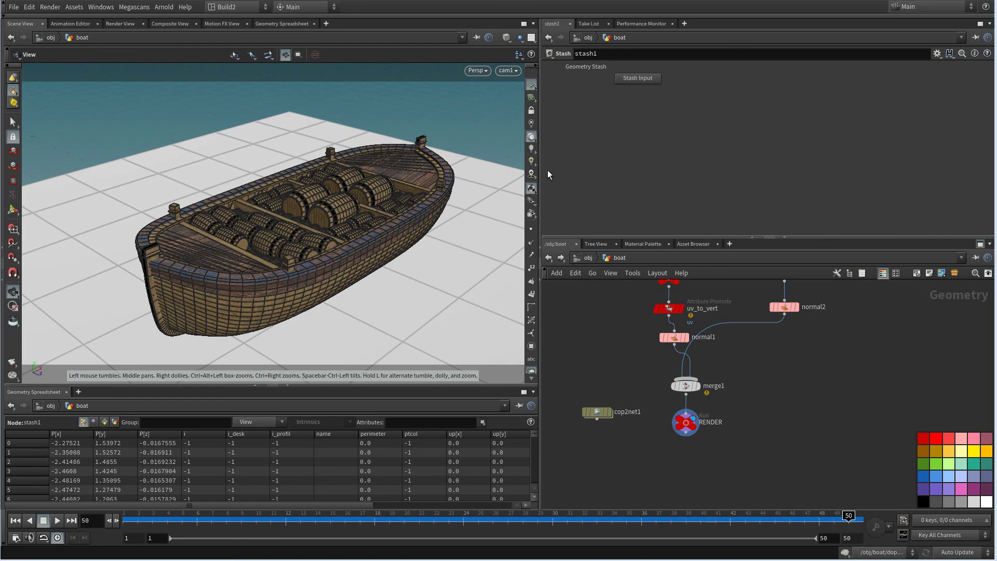
Render frame 50 with mantra_ipr and enlarge the render view
left_click(120, 23)
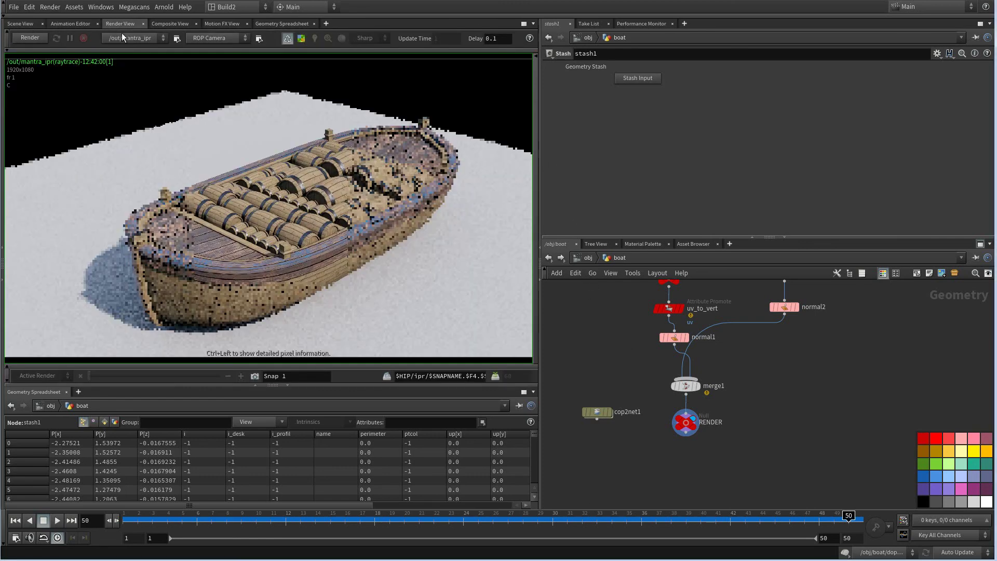
left_click(30, 39)
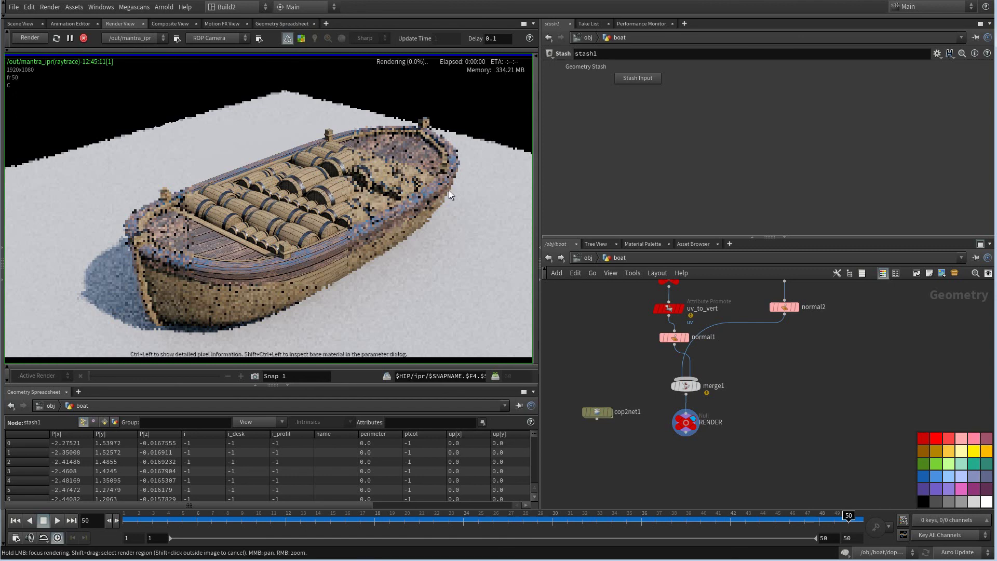
left_click(523, 24)
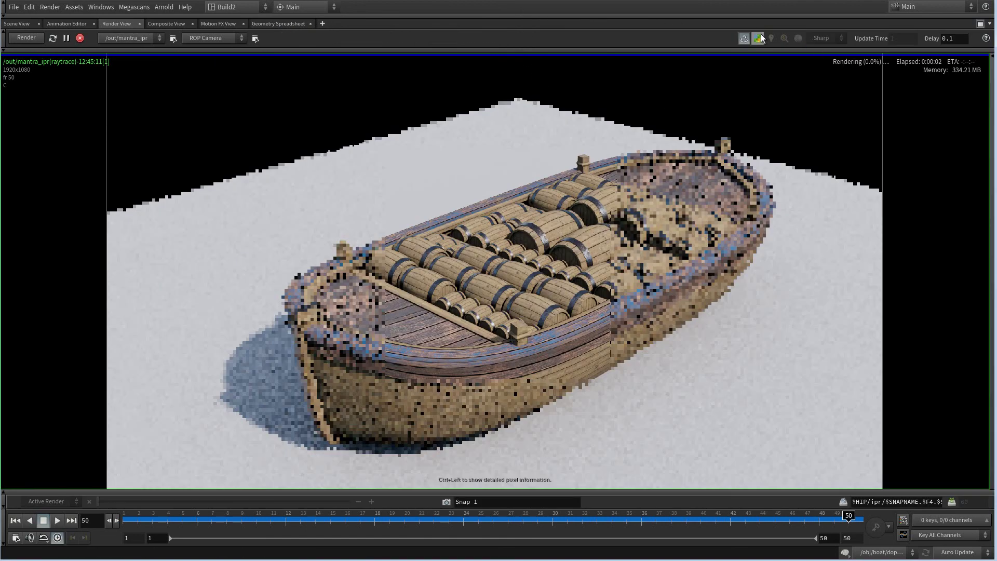